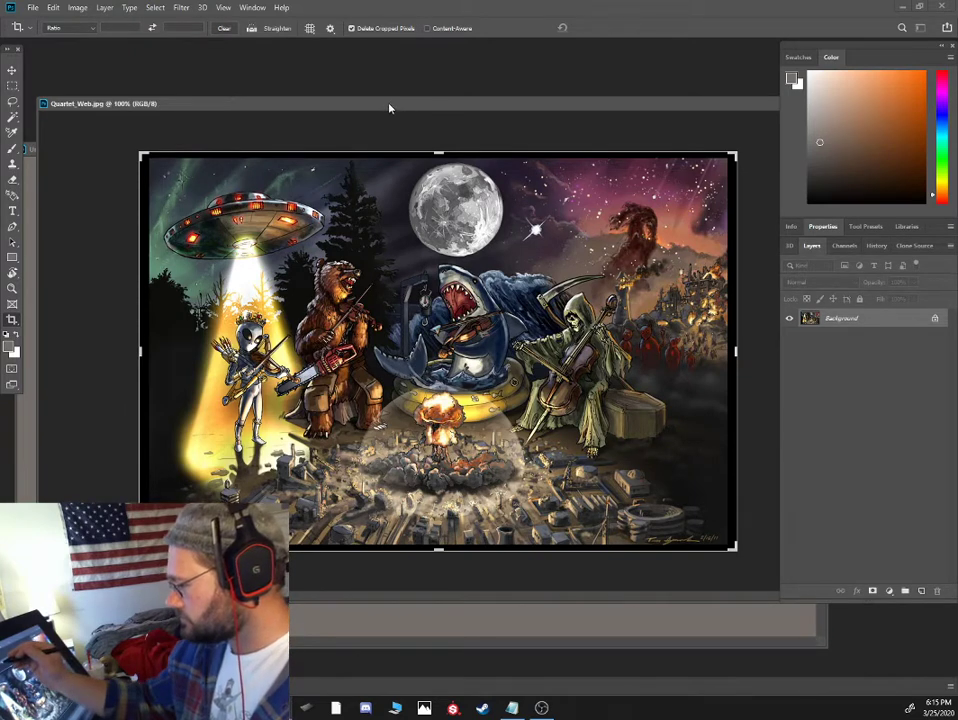
- Move the Quartet_Web.jpg window aside, bring the blank grey document forward, and ready the Brush with default black and white colours
{"action": "left_click_drag", "start_coordinate": [389, 104], "coordinate": [167, 118]}
{"action": "left_click", "coordinate": [609, 118]}
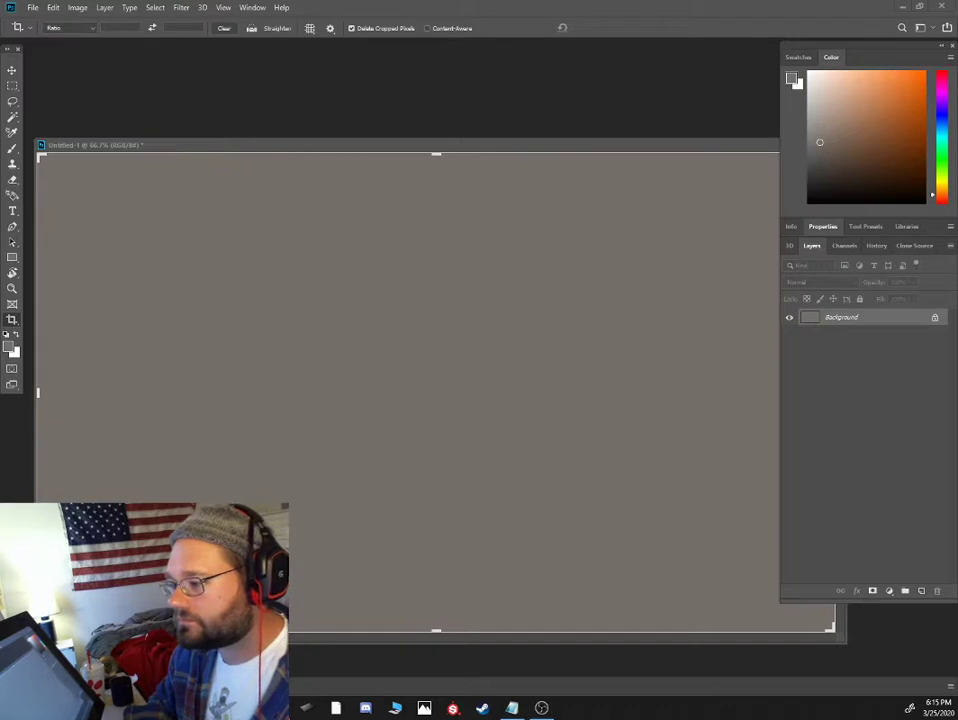
{"action": "left_click", "coordinate": [504, 121]}
{"action": "key", "text": "b"}
{"action": "key", "text": "d"}
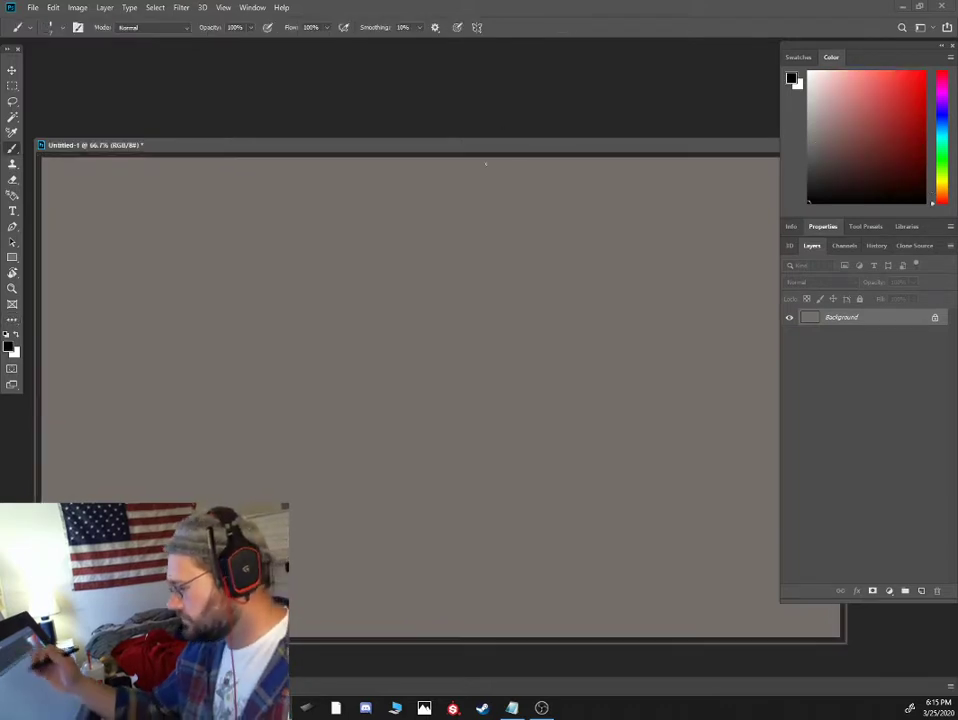
- Display the blank canvas in full-screen mode with the panels shown, and add a new layer above the Background
{"action": "key", "text": "f"}
{"action": "left_click", "coordinate": [921, 590]}
{"action": "key", "text": "Tab"}
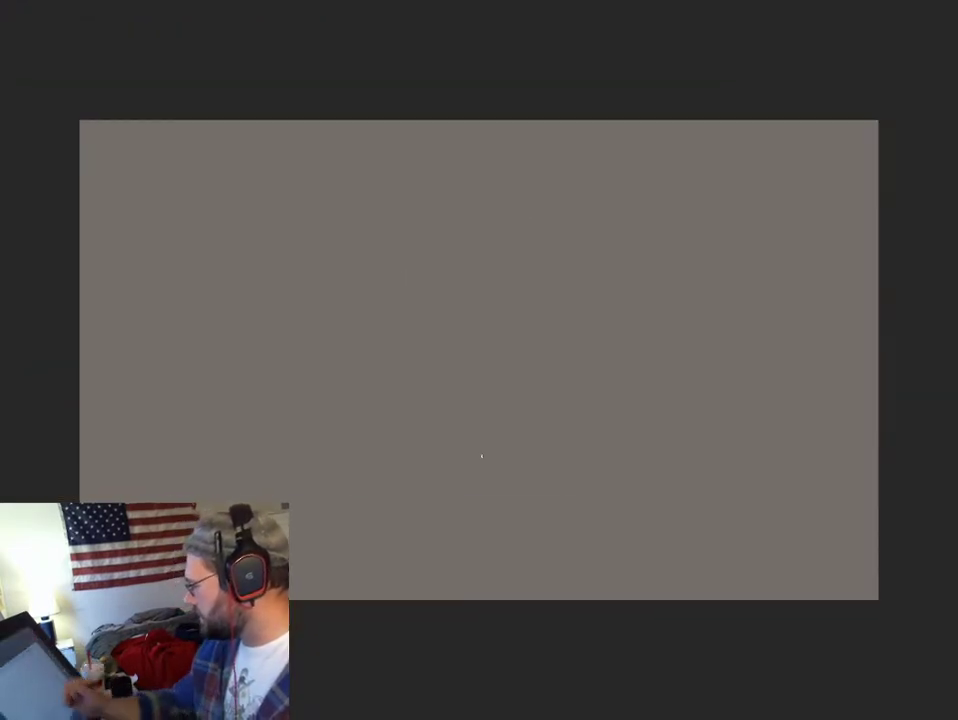
{"action": "key", "text": "Tab"}
{"action": "left_click_drag", "start_coordinate": [432, 318], "coordinate": [494, 296]}
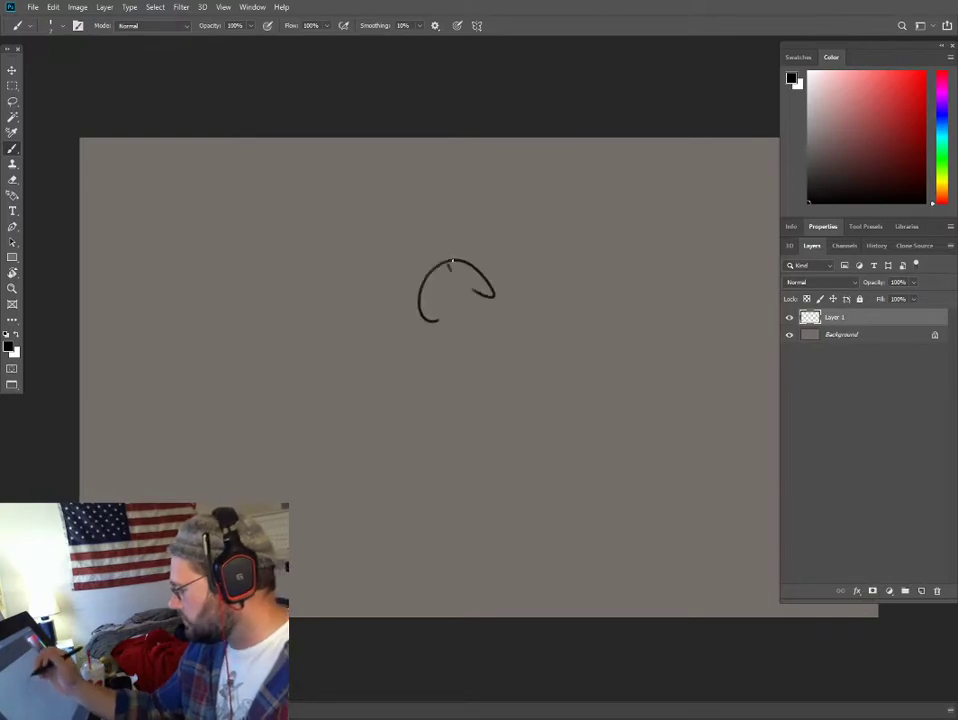
{"action": "left_click_drag", "start_coordinate": [322, 278], "coordinate": [366, 295]}
{"action": "left_click_drag", "start_coordinate": [372, 380], "coordinate": [410, 410]}
{"action": "left_click_drag", "start_coordinate": [461, 366], "coordinate": [337, 277]}
{"action": "mouse_move", "coordinate": [421, 226]}
{"action": "left_mouse_down"}
{"action": "mouse_move", "coordinate": [434, 451]}
{"action": "mouse_move", "coordinate": [481, 319]}
{"action": "mouse_move", "coordinate": [437, 305]}
{"action": "left_mouse_up"}
{"action": "left_click_drag", "start_coordinate": [498, 249], "coordinate": [510, 253]}
{"action": "mouse_move", "coordinate": [501, 375]}
{"action": "left_mouse_down"}
{"action": "mouse_move", "coordinate": [624, 434]}
{"action": "mouse_move", "coordinate": [421, 523]}
{"action": "left_mouse_up"}
{"action": "mouse_move", "coordinate": [348, 476]}
{"action": "left_mouse_down"}
{"action": "mouse_move", "coordinate": [269, 469]}
{"action": "mouse_move", "coordinate": [230, 424]}
{"action": "left_mouse_up"}
{"action": "mouse_move", "coordinate": [255, 259]}
{"action": "left_mouse_down"}
{"action": "mouse_move", "coordinate": [322, 423]}
{"action": "mouse_move", "coordinate": [577, 423]}
{"action": "mouse_move", "coordinate": [359, 265]}
{"action": "mouse_move", "coordinate": [193, 364]}
{"action": "mouse_move", "coordinate": [460, 562]}
{"action": "left_mouse_up"}
{"action": "left_click_drag", "start_coordinate": [598, 507], "coordinate": [585, 413]}
{"action": "left_click_drag", "start_coordinate": [517, 388], "coordinate": [541, 558]}
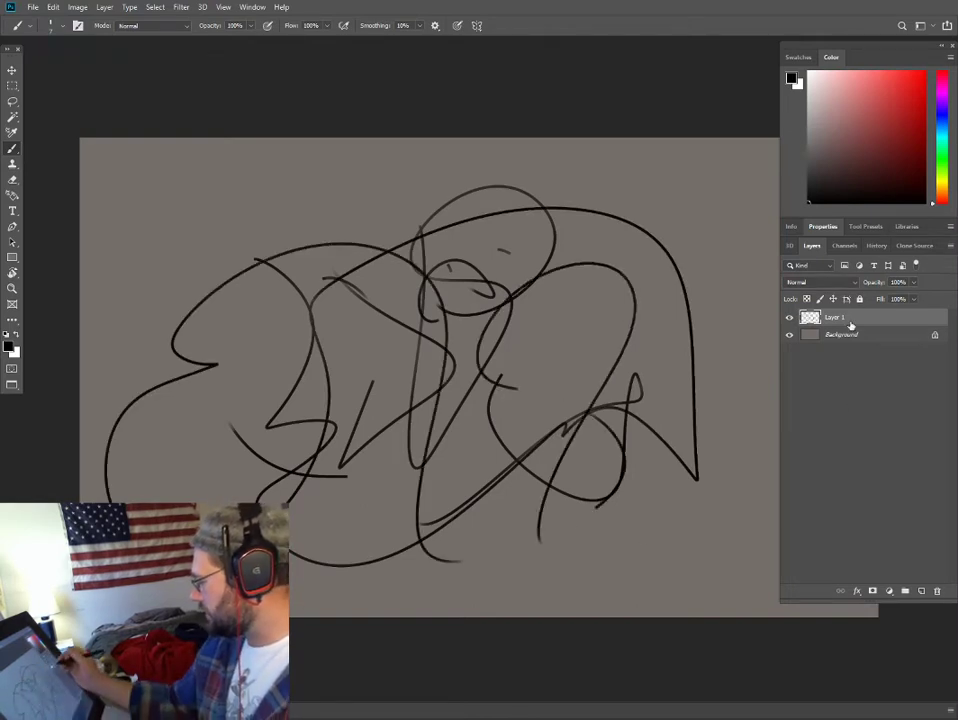
{"action": "left_click_drag", "start_coordinate": [850, 325], "coordinate": [939, 594]}
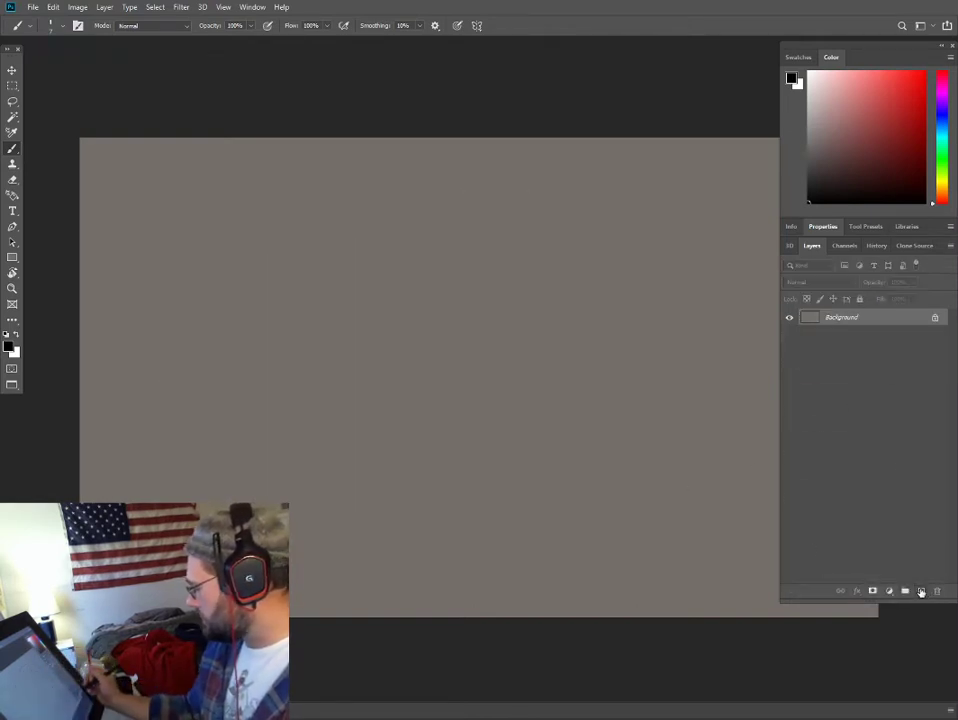
- Add a new layer and sketch a fire pit with jagged flames and surrounding ellipses in the lower centre of the canvas
{"action": "left_click", "coordinate": [921, 591]}
{"action": "mouse_move", "coordinate": [497, 510]}
{"action": "left_mouse_down"}
{"action": "mouse_move", "coordinate": [368, 507]}
{"action": "mouse_move", "coordinate": [520, 482]}
{"action": "mouse_move", "coordinate": [266, 496]}
{"action": "mouse_move", "coordinate": [532, 527]}
{"action": "mouse_move", "coordinate": [370, 532]}
{"action": "mouse_move", "coordinate": [346, 498]}
{"action": "left_mouse_up"}
{"action": "mouse_move", "coordinate": [355, 520]}
{"action": "left_mouse_down"}
{"action": "mouse_move", "coordinate": [378, 470]}
{"action": "mouse_move", "coordinate": [427, 464]}
{"action": "mouse_move", "coordinate": [488, 380]}
{"action": "mouse_move", "coordinate": [557, 416]}
{"action": "mouse_move", "coordinate": [612, 489]}
{"action": "mouse_move", "coordinate": [348, 520]}
{"action": "mouse_move", "coordinate": [637, 543]}
{"action": "left_mouse_up"}
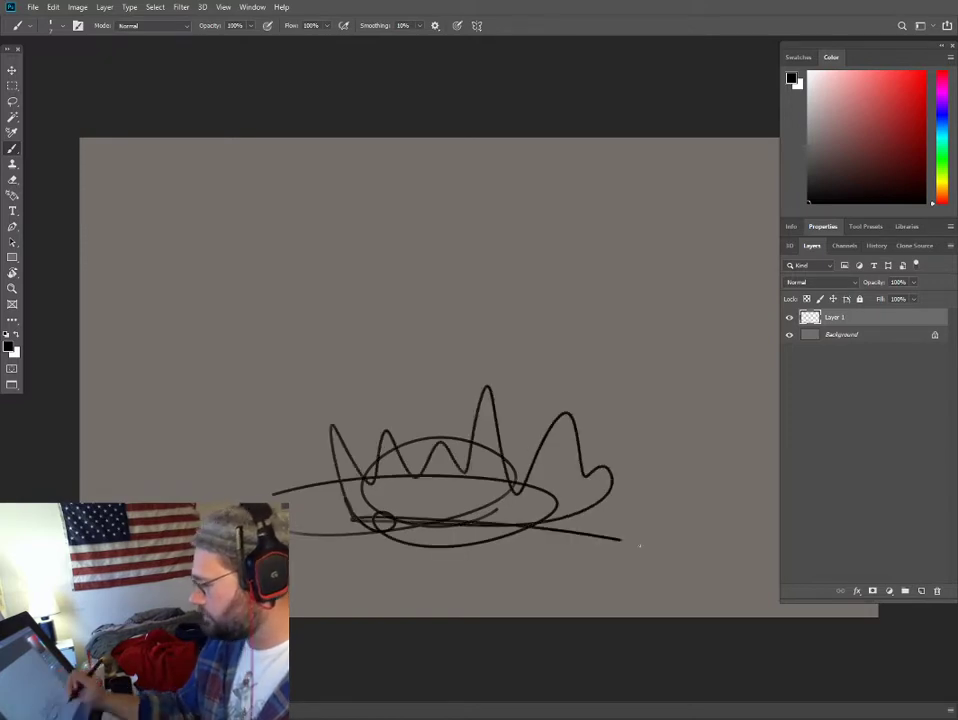
- Rough in a seated figure beside the fire on the canvas's left side, with an oval head, torso lines, hips and legs
{"action": "left_click_drag", "start_coordinate": [218, 445], "coordinate": [192, 478]}
{"action": "left_click_drag", "start_coordinate": [222, 406], "coordinate": [220, 325]}
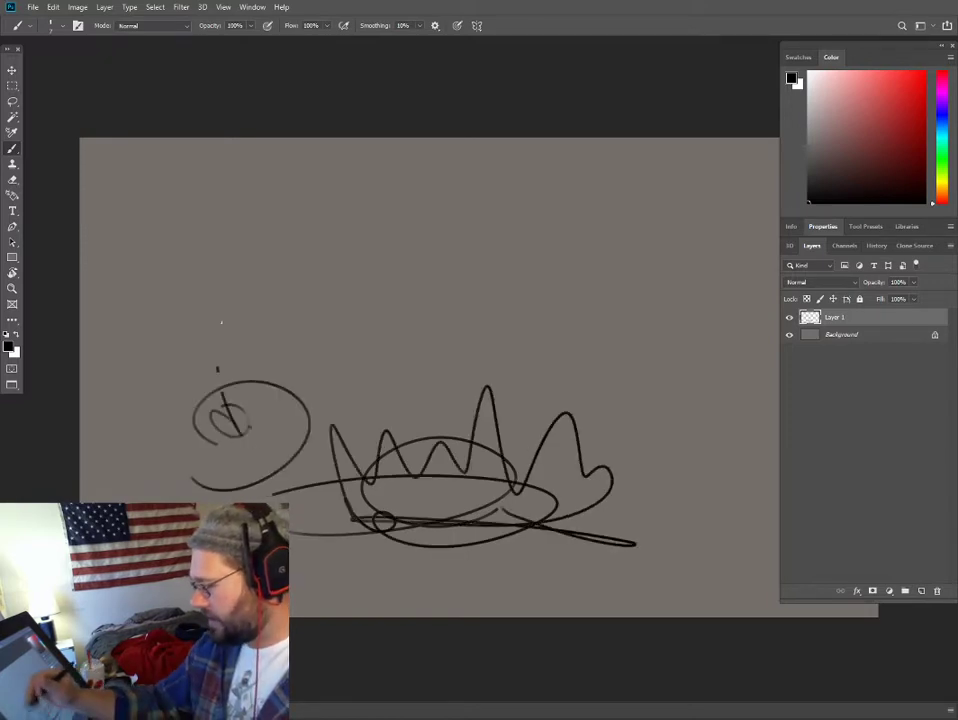
{"action": "mouse_move", "coordinate": [212, 277]}
{"action": "left_mouse_down"}
{"action": "mouse_move", "coordinate": [242, 304]}
{"action": "mouse_move", "coordinate": [210, 293]}
{"action": "left_mouse_up"}
{"action": "mouse_move", "coordinate": [275, 297]}
{"action": "left_mouse_down"}
{"action": "mouse_move", "coordinate": [253, 475]}
{"action": "mouse_move", "coordinate": [209, 450]}
{"action": "mouse_move", "coordinate": [165, 405]}
{"action": "mouse_move", "coordinate": [147, 452]}
{"action": "mouse_move", "coordinate": [108, 447]}
{"action": "mouse_move", "coordinate": [408, 419]}
{"action": "mouse_move", "coordinate": [300, 432]}
{"action": "mouse_move", "coordinate": [395, 473]}
{"action": "left_mouse_up"}
{"action": "left_click_drag", "start_coordinate": [285, 476], "coordinate": [273, 500]}
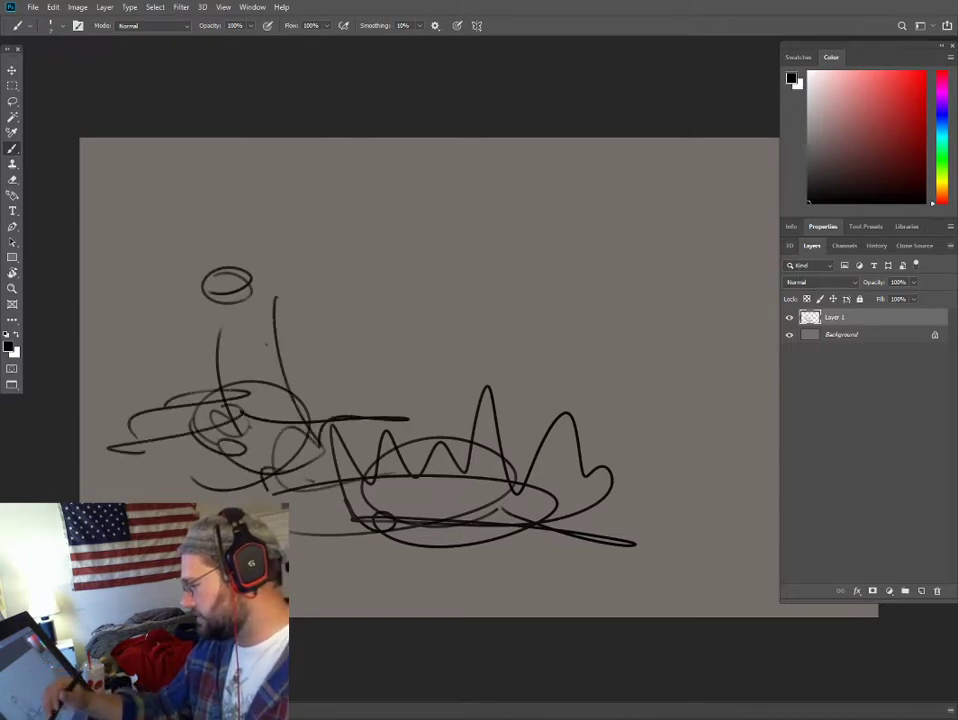
- Sketch the left figure's arms, hands, shoulder line, neck and lower leg lines
{"action": "left_click_drag", "start_coordinate": [206, 460], "coordinate": [262, 484]}
{"action": "left_click_drag", "start_coordinate": [204, 363], "coordinate": [200, 374]}
{"action": "left_click", "coordinate": [204, 343]}
{"action": "left_click", "coordinate": [212, 330]}
{"action": "mouse_move", "coordinate": [212, 330]}
{"action": "left_mouse_down"}
{"action": "mouse_move", "coordinate": [185, 400]}
{"action": "mouse_move", "coordinate": [245, 395]}
{"action": "left_mouse_up"}
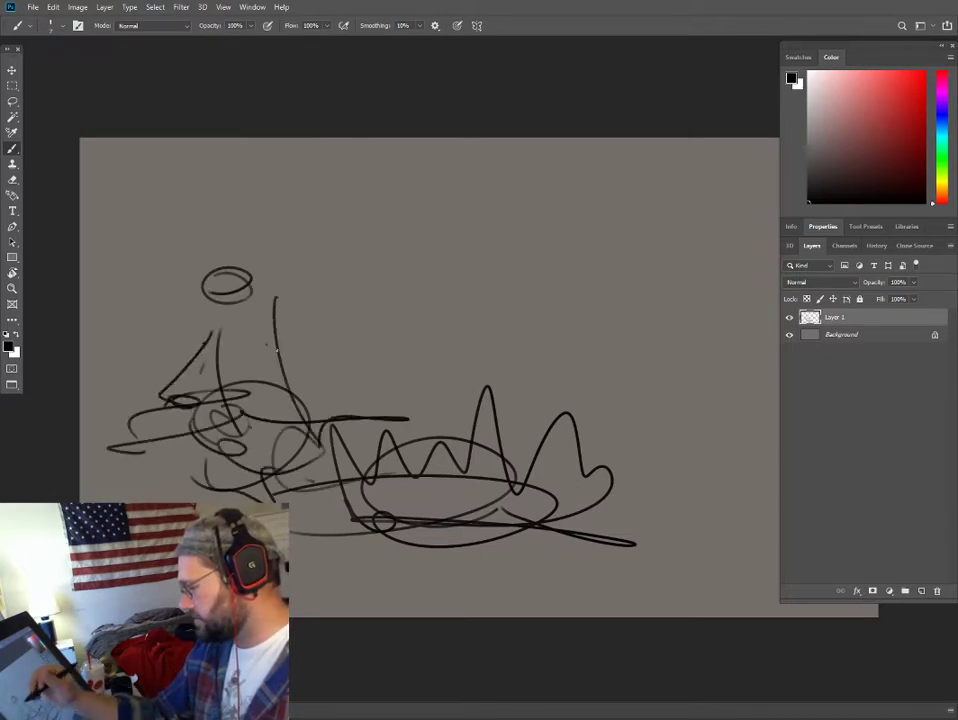
{"action": "mouse_move", "coordinate": [262, 320]}
{"action": "left_mouse_down"}
{"action": "mouse_move", "coordinate": [318, 380]}
{"action": "mouse_move", "coordinate": [360, 386]}
{"action": "mouse_move", "coordinate": [343, 385]}
{"action": "left_mouse_up"}
{"action": "mouse_move", "coordinate": [272, 329]}
{"action": "left_mouse_down"}
{"action": "mouse_move", "coordinate": [210, 333]}
{"action": "mouse_move", "coordinate": [220, 303]}
{"action": "left_mouse_up"}
{"action": "left_click_drag", "start_coordinate": [219, 438], "coordinate": [258, 481]}
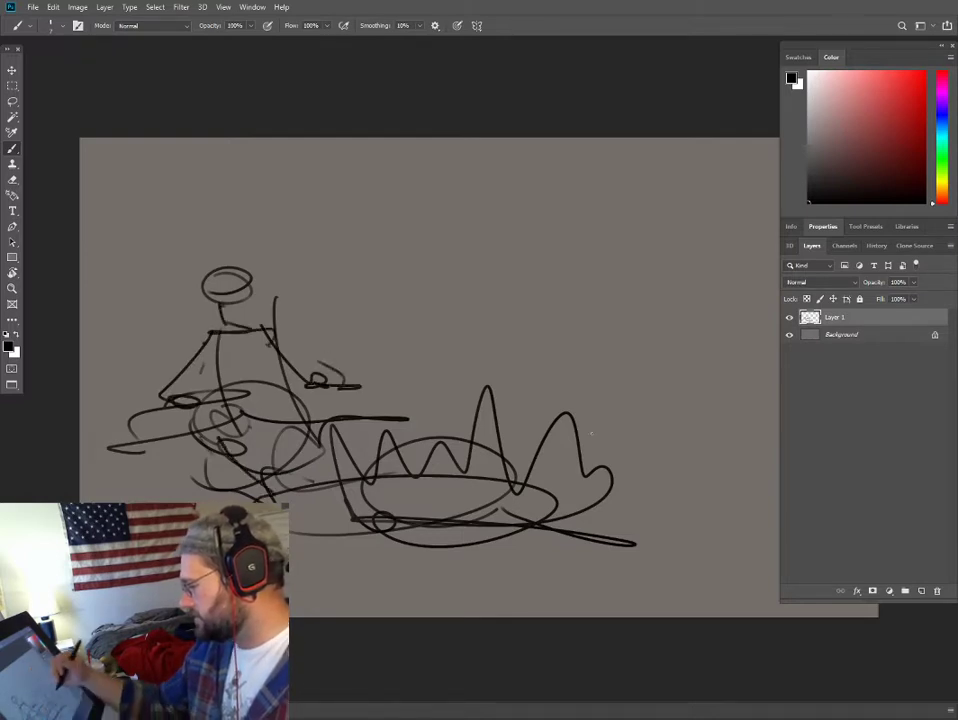
- Rough in a pair of figures on the fire's right side, with two round heads, torso, arms and a curved seat shape
{"action": "mouse_move", "coordinate": [577, 425]}
{"action": "left_mouse_down"}
{"action": "mouse_move", "coordinate": [603, 405]}
{"action": "mouse_move", "coordinate": [736, 404]}
{"action": "mouse_move", "coordinate": [737, 414]}
{"action": "mouse_move", "coordinate": [746, 401]}
{"action": "mouse_move", "coordinate": [758, 424]}
{"action": "mouse_move", "coordinate": [620, 471]}
{"action": "mouse_move", "coordinate": [707, 461]}
{"action": "left_mouse_up"}
{"action": "mouse_move", "coordinate": [698, 445]}
{"action": "left_mouse_down"}
{"action": "mouse_move", "coordinate": [639, 380]}
{"action": "mouse_move", "coordinate": [636, 333]}
{"action": "left_mouse_up"}
{"action": "left_click_drag", "start_coordinate": [617, 276], "coordinate": [656, 278]}
{"action": "left_click_drag", "start_coordinate": [652, 305], "coordinate": [637, 303]}
{"action": "left_click_drag", "start_coordinate": [648, 258], "coordinate": [634, 296]}
{"action": "left_click_drag", "start_coordinate": [605, 253], "coordinate": [607, 316]}
{"action": "mouse_move", "coordinate": [541, 370]}
{"action": "left_mouse_down"}
{"action": "mouse_move", "coordinate": [612, 318]}
{"action": "mouse_move", "coordinate": [642, 374]}
{"action": "mouse_move", "coordinate": [689, 370]}
{"action": "mouse_move", "coordinate": [645, 286]}
{"action": "left_mouse_up"}
{"action": "mouse_move", "coordinate": [645, 286]}
{"action": "left_mouse_down"}
{"action": "mouse_move", "coordinate": [697, 342]}
{"action": "mouse_move", "coordinate": [707, 371]}
{"action": "left_mouse_up"}
{"action": "mouse_move", "coordinate": [612, 320]}
{"action": "left_mouse_down"}
{"action": "mouse_move", "coordinate": [572, 344]}
{"action": "mouse_move", "coordinate": [566, 418]}
{"action": "left_mouse_up"}
{"action": "left_click_drag", "start_coordinate": [578, 466], "coordinate": [612, 490]}
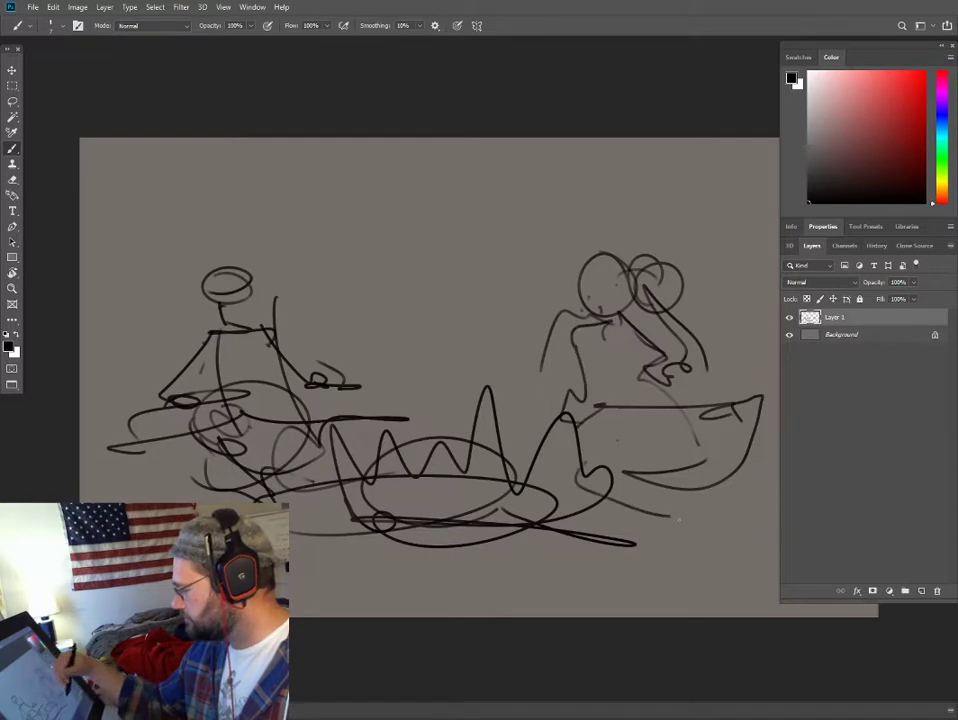
- Sketch the right-hand figures' legs and a long line from the left figure's hand across to the flame tips
{"action": "left_click_drag", "start_coordinate": [660, 400], "coordinate": [676, 518]}
{"action": "mouse_move", "coordinate": [618, 430]}
{"action": "left_mouse_down"}
{"action": "mouse_move", "coordinate": [645, 444]}
{"action": "mouse_move", "coordinate": [665, 518]}
{"action": "left_mouse_up"}
{"action": "left_click_drag", "start_coordinate": [650, 382], "coordinate": [628, 512]}
{"action": "left_click_drag", "start_coordinate": [328, 378], "coordinate": [511, 384]}
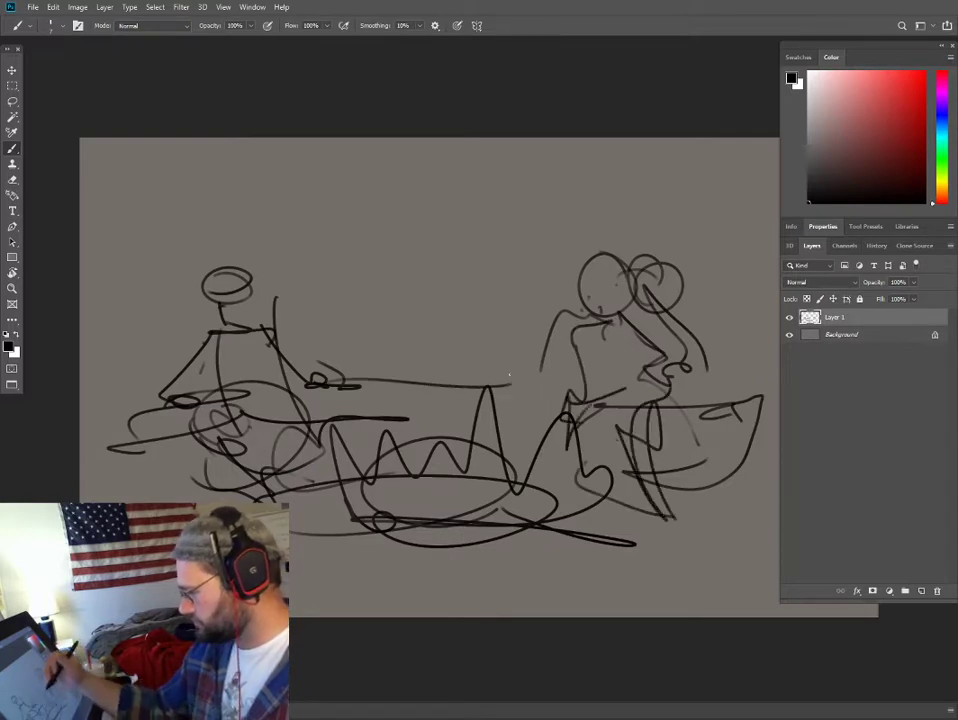
- Sketch loose background shapes behind the fire, with an arc around the left figure's head and tall loops in the middle
{"action": "left_click", "coordinate": [411, 364]}
{"action": "mouse_move", "coordinate": [374, 293]}
{"action": "left_mouse_down"}
{"action": "mouse_move", "coordinate": [374, 344]}
{"action": "mouse_move", "coordinate": [363, 321]}
{"action": "left_mouse_up"}
{"action": "mouse_move", "coordinate": [156, 348]}
{"action": "left_mouse_down"}
{"action": "mouse_move", "coordinate": [177, 280]}
{"action": "mouse_move", "coordinate": [275, 231]}
{"action": "left_mouse_up"}
{"action": "left_click_drag", "start_coordinate": [272, 283], "coordinate": [273, 300]}
{"action": "left_click_drag", "start_coordinate": [290, 296], "coordinate": [328, 300]}
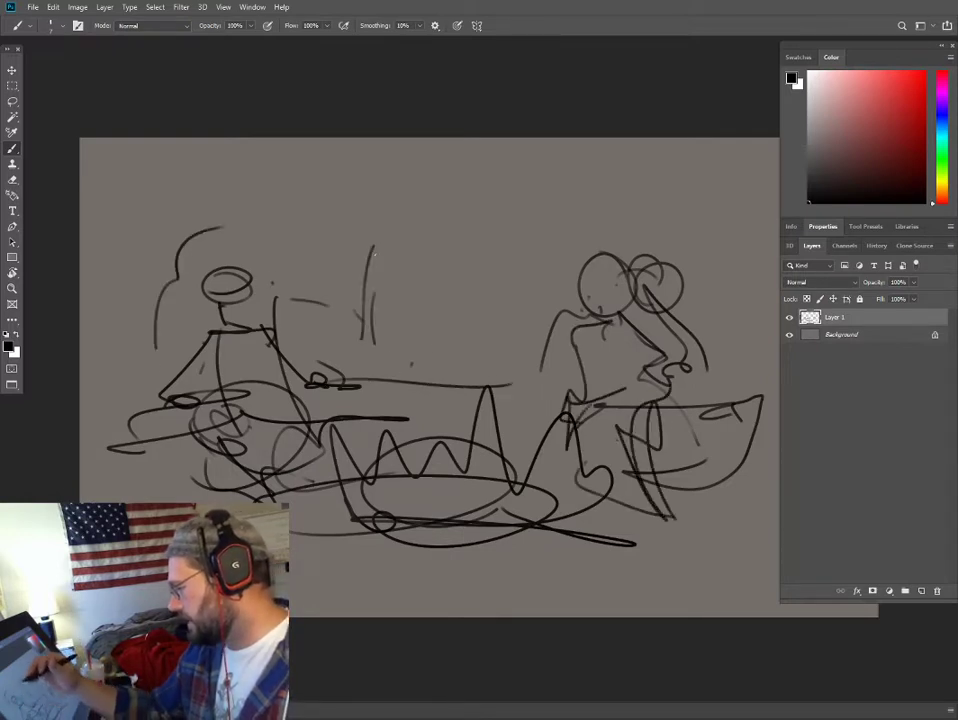
{"action": "left_click_drag", "start_coordinate": [372, 245], "coordinate": [375, 330]}
{"action": "left_click_drag", "start_coordinate": [430, 275], "coordinate": [485, 333]}
{"action": "left_click_drag", "start_coordinate": [540, 282], "coordinate": [540, 310]}
- Sketch sky elements along the canvas's upper edge, including a V shape, a star-like mark and a large crescent curve
{"action": "left_click_drag", "start_coordinate": [620, 238], "coordinate": [648, 205]}
{"action": "mouse_move", "coordinate": [670, 152]}
{"action": "left_mouse_down"}
{"action": "mouse_move", "coordinate": [704, 212]}
{"action": "mouse_move", "coordinate": [758, 168]}
{"action": "left_mouse_up"}
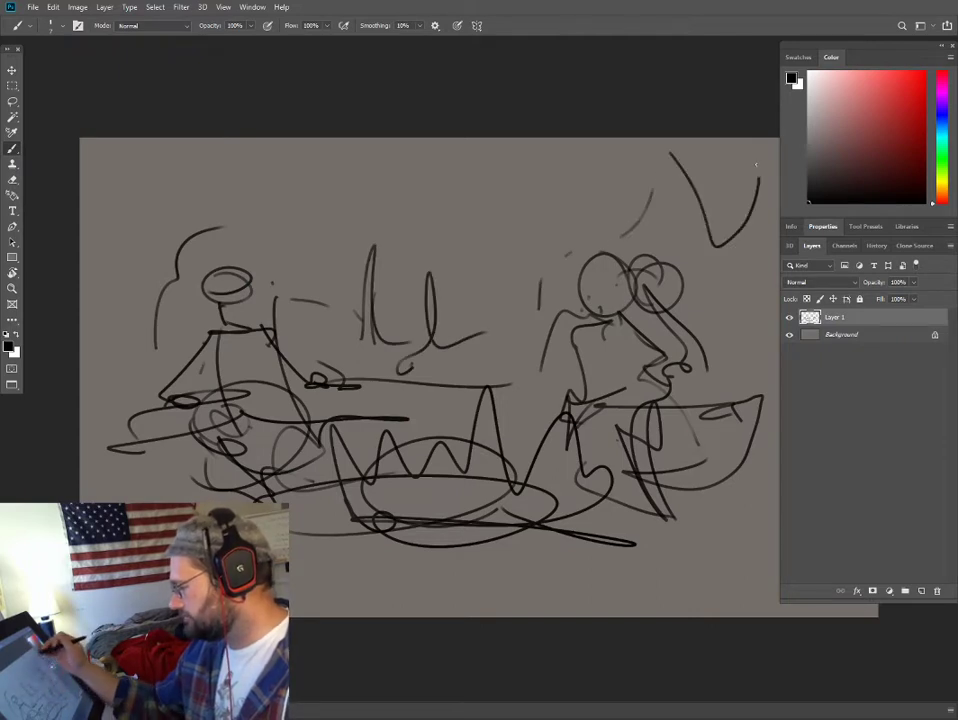
{"action": "mouse_move", "coordinate": [551, 150]}
{"action": "left_mouse_down"}
{"action": "mouse_move", "coordinate": [552, 175]}
{"action": "mouse_move", "coordinate": [572, 170]}
{"action": "mouse_move", "coordinate": [551, 215]}
{"action": "mouse_move", "coordinate": [560, 172]}
{"action": "left_mouse_up"}
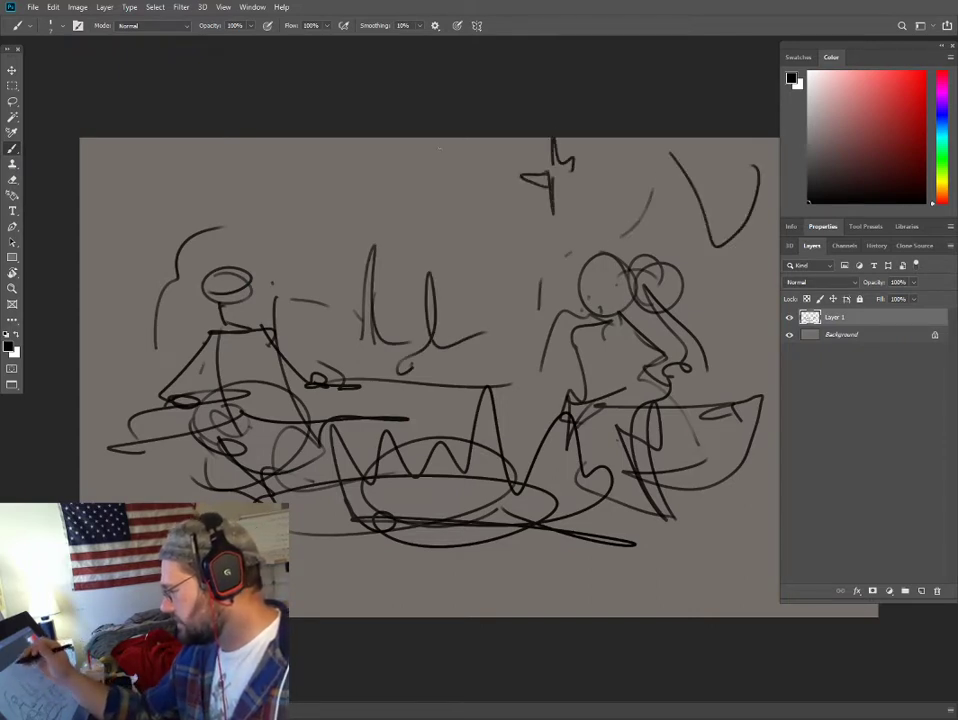
{"action": "left_click_drag", "start_coordinate": [440, 147], "coordinate": [456, 146]}
{"action": "left_click_drag", "start_coordinate": [352, 182], "coordinate": [455, 222]}
{"action": "left_click_drag", "start_coordinate": [397, 160], "coordinate": [420, 210]}
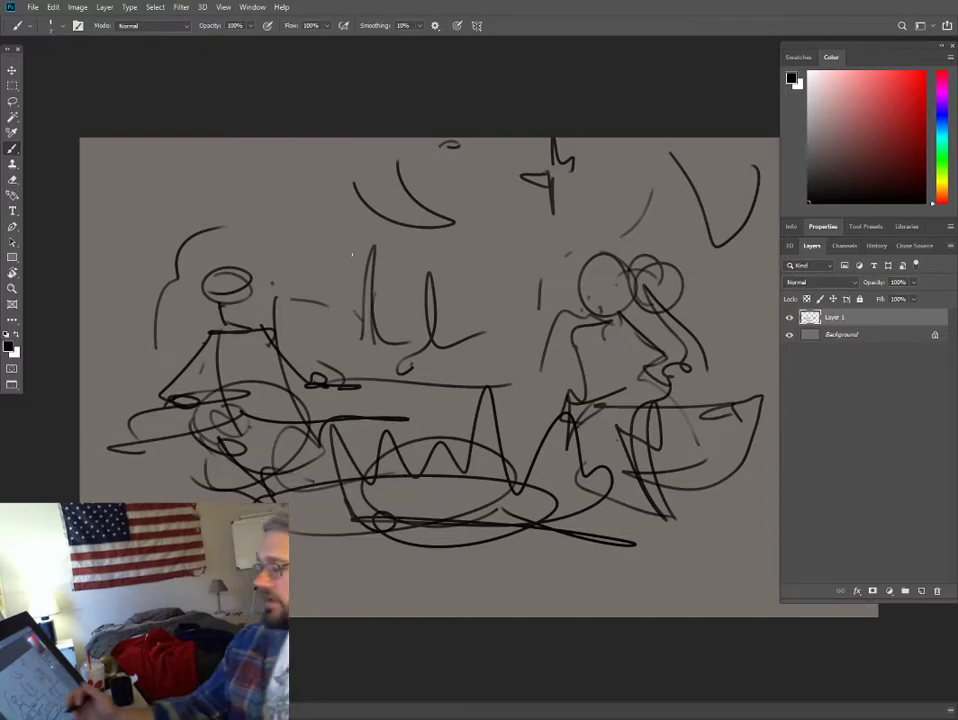
- Draw a horizon line across the full width of the scene behind the figures and the fire
{"action": "left_click_drag", "start_coordinate": [108, 408], "coordinate": [260, 411]}
{"action": "left_click_drag", "start_coordinate": [82, 420], "coordinate": [545, 403]}
{"action": "left_click_drag", "start_coordinate": [625, 399], "coordinate": [778, 392]}
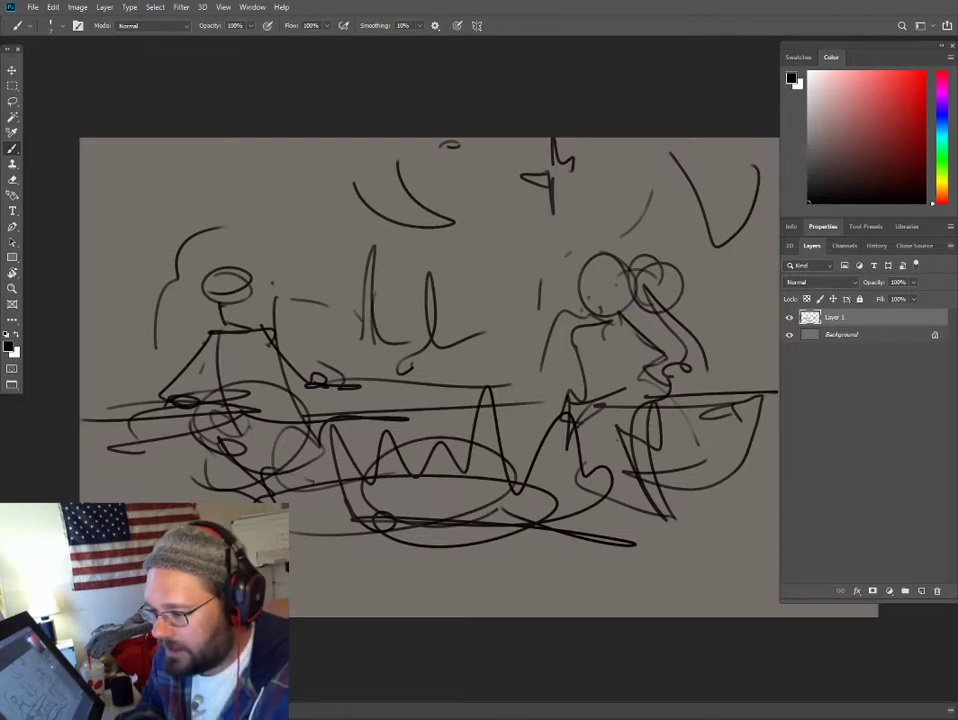
- Switch to Photos and look through the campfire reference pictures for lighting and poses
{"action": "left_click_drag", "start_coordinate": [0, 185], "coordinate": [447, 64]}
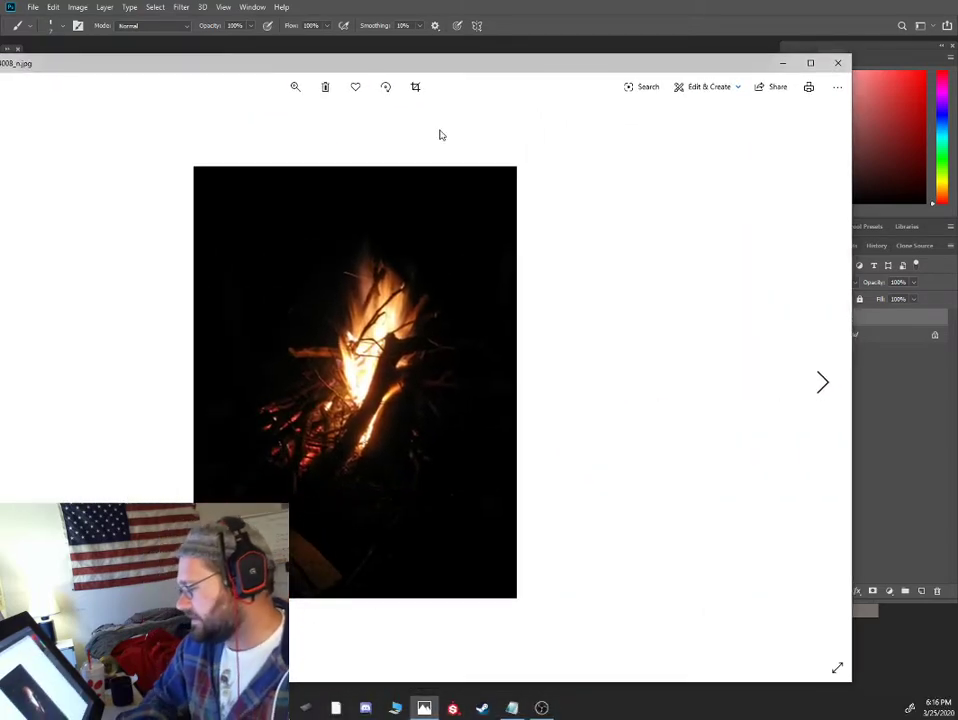
{"action": "key", "text": "Right"}
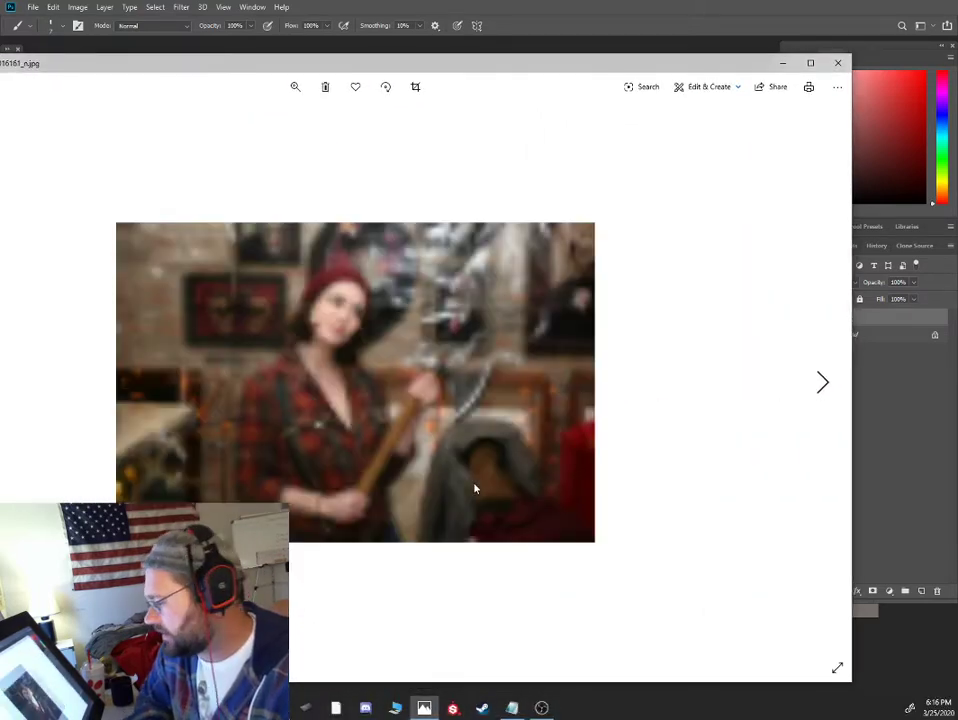
{"action": "left_click_drag", "start_coordinate": [396, 63], "coordinate": [594, 58]}
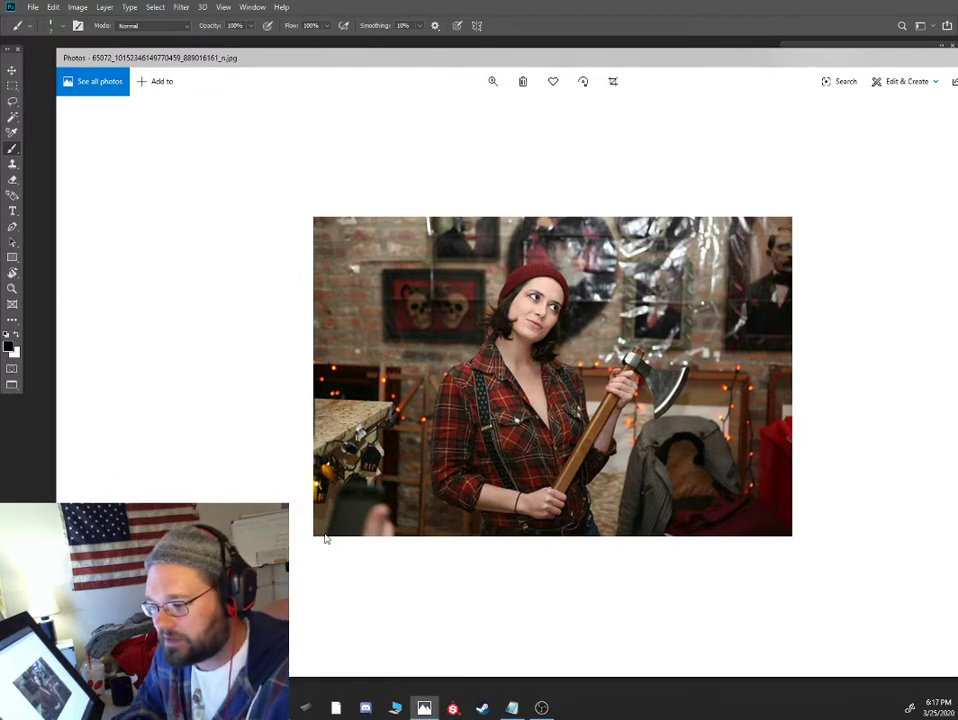
{"action": "key", "text": "Right"}
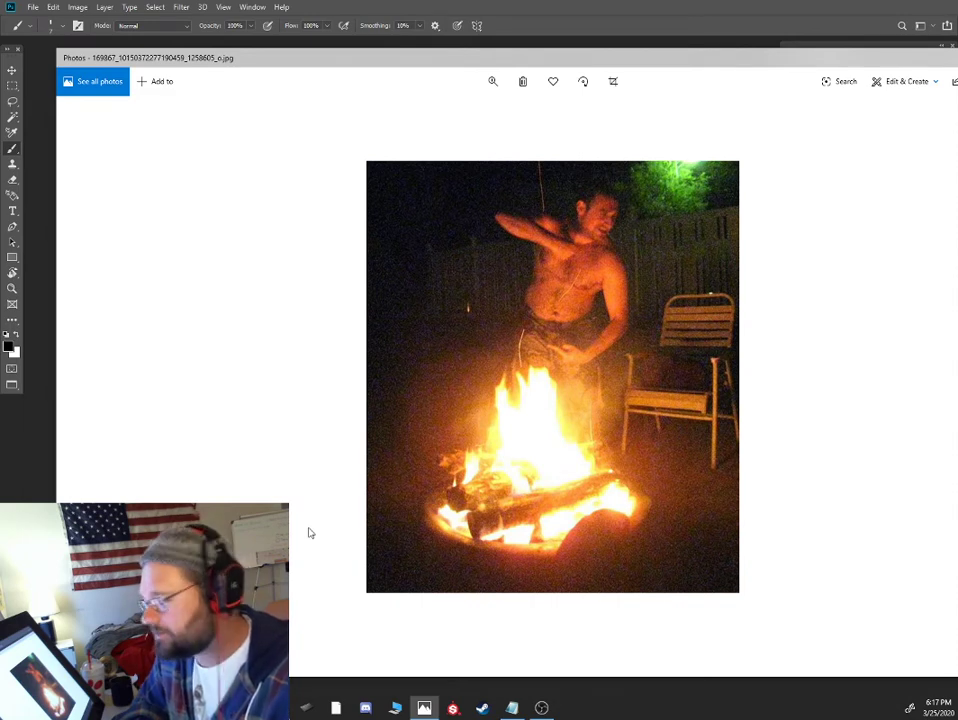
{"action": "key", "text": "Right"}
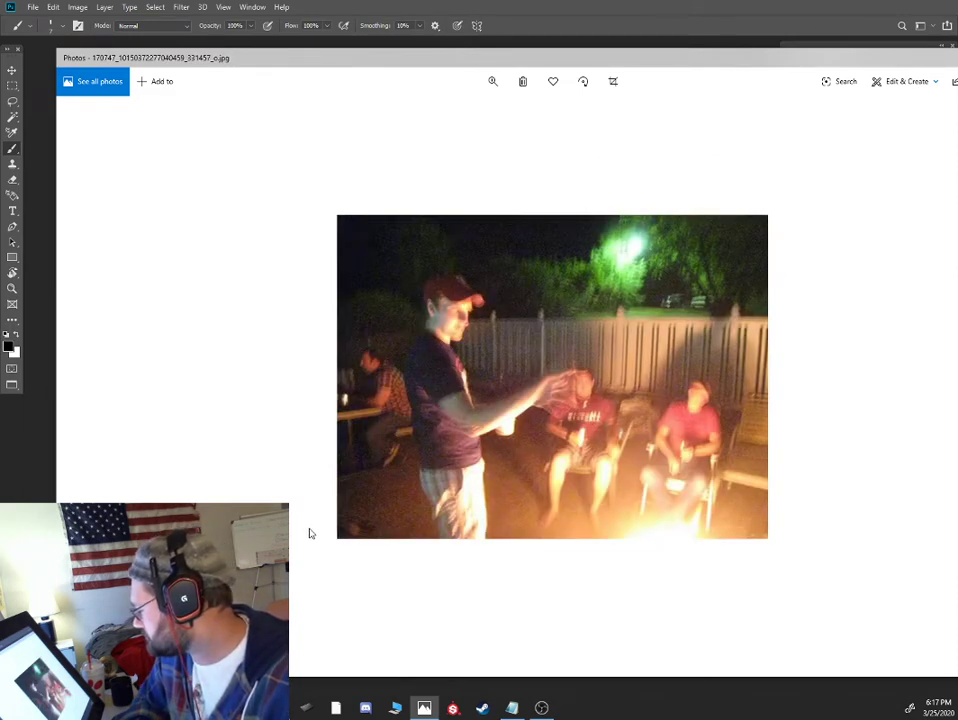
{"action": "key", "text": "Right"}
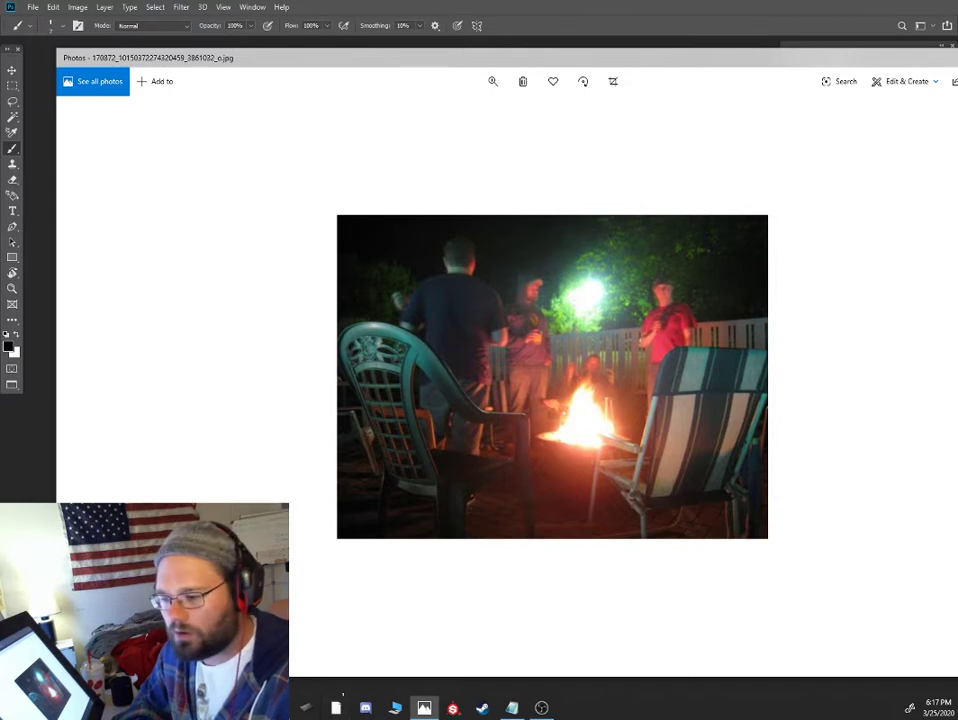
{"action": "key", "text": "Right"}
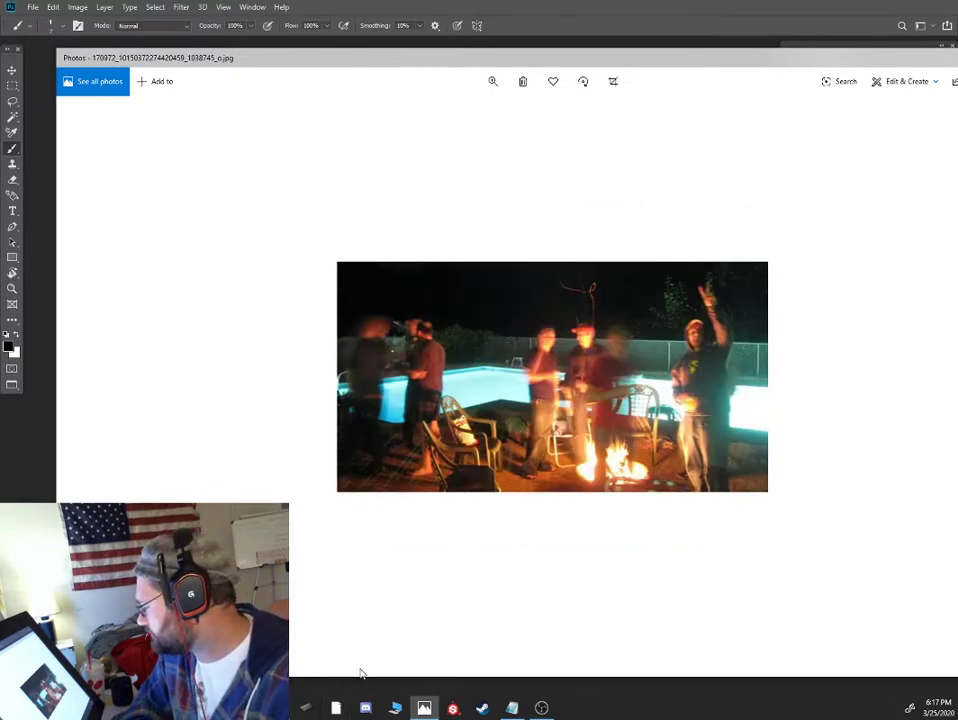
- Examine the poolside bonfire photo and the guitar player photo enlarged, studying how firelight falls on the figures
{"action": "double_click", "coordinate": [556, 470]}
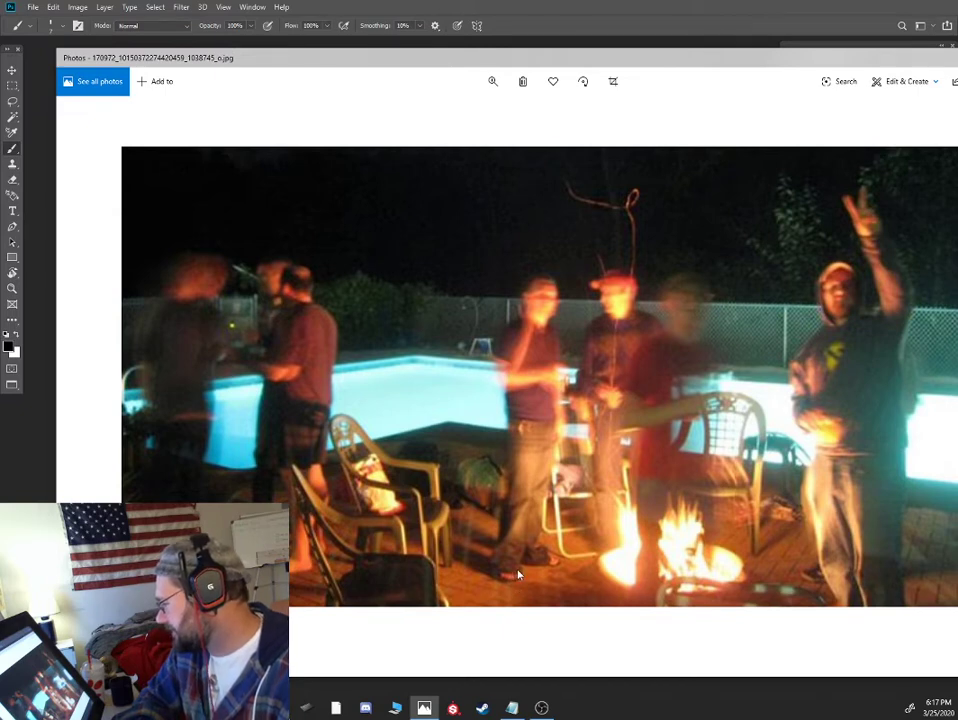
{"action": "left_click_drag", "start_coordinate": [684, 49], "coordinate": [652, 56]}
{"action": "key", "text": "Right"}
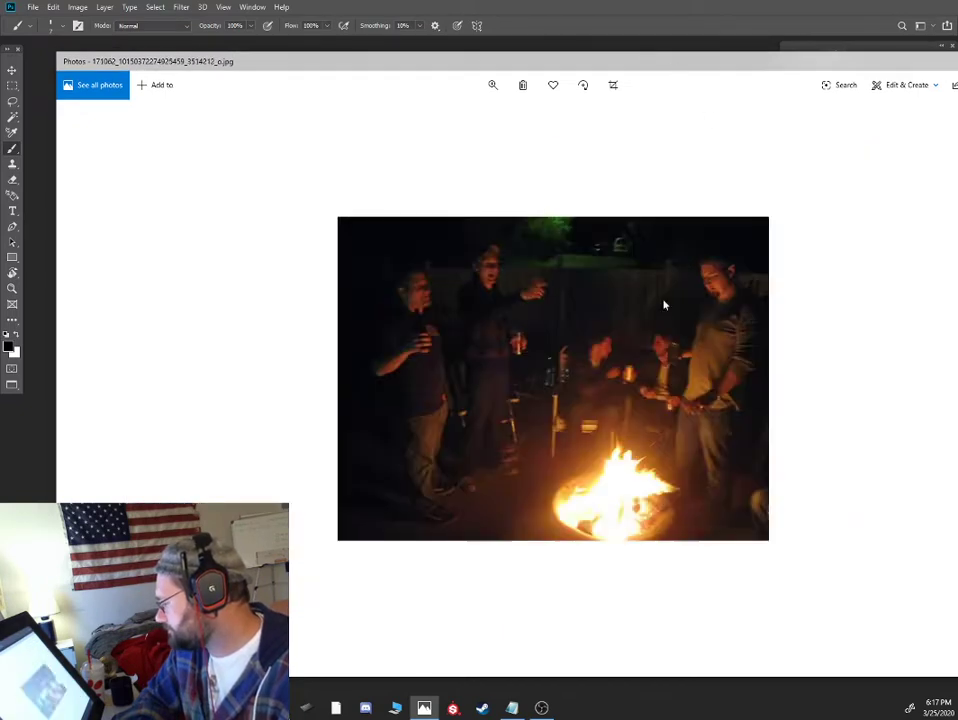
{"action": "key", "text": "Right"}
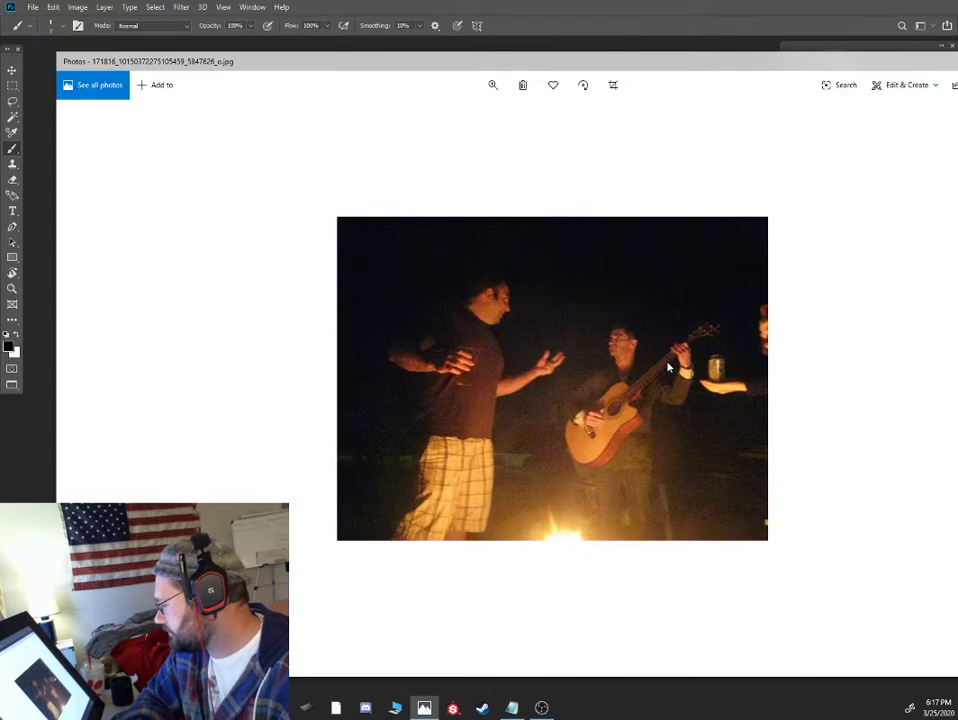
{"action": "scroll", "coordinate": [668, 368], "scroll_direction": "up", "scroll_amount": 4}
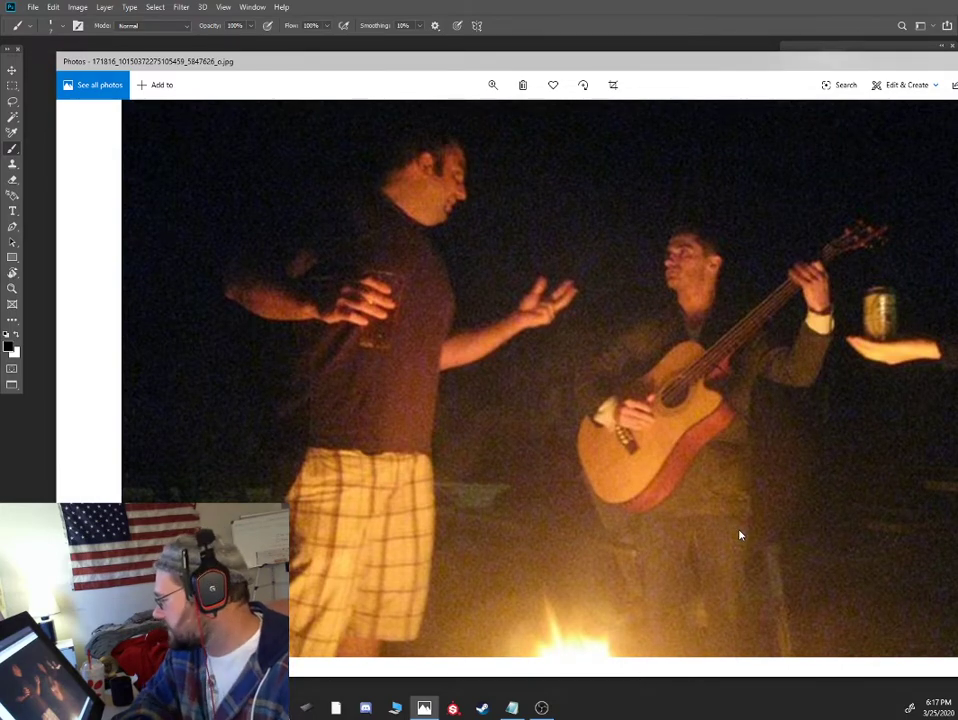
{"action": "left_click_drag", "start_coordinate": [738, 68], "coordinate": [656, 46]}
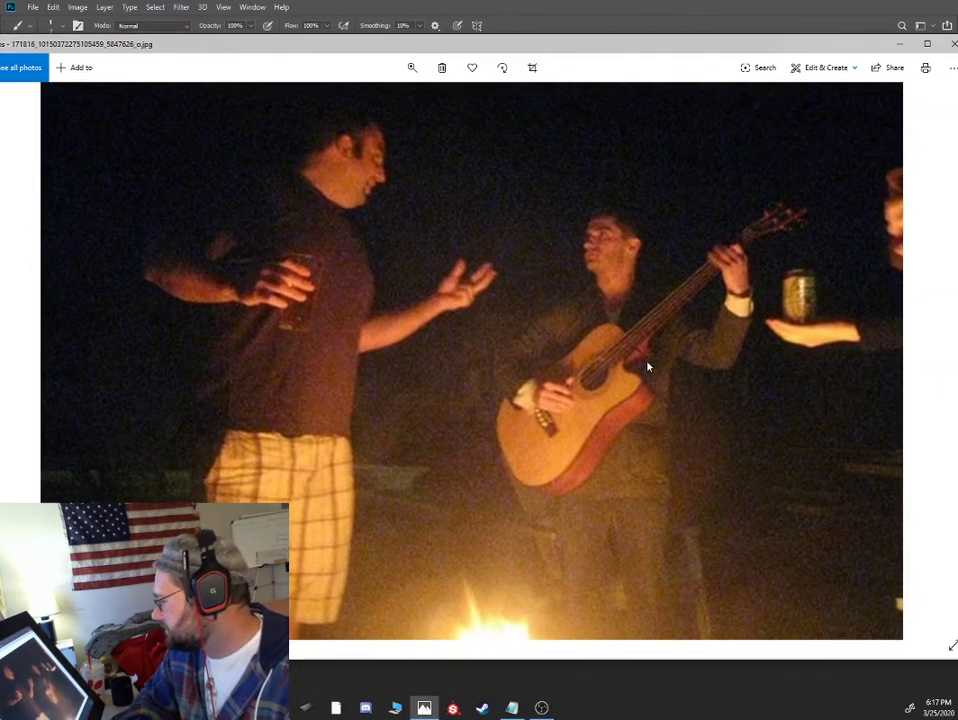
{"action": "scroll", "coordinate": [648, 367], "scroll_direction": "down", "scroll_amount": 3}
- Continue through the reference photos, examining the raised fire bowl, starry sky, wide campfire scenes and seated woman on a boat
{"action": "key", "text": "Right"}
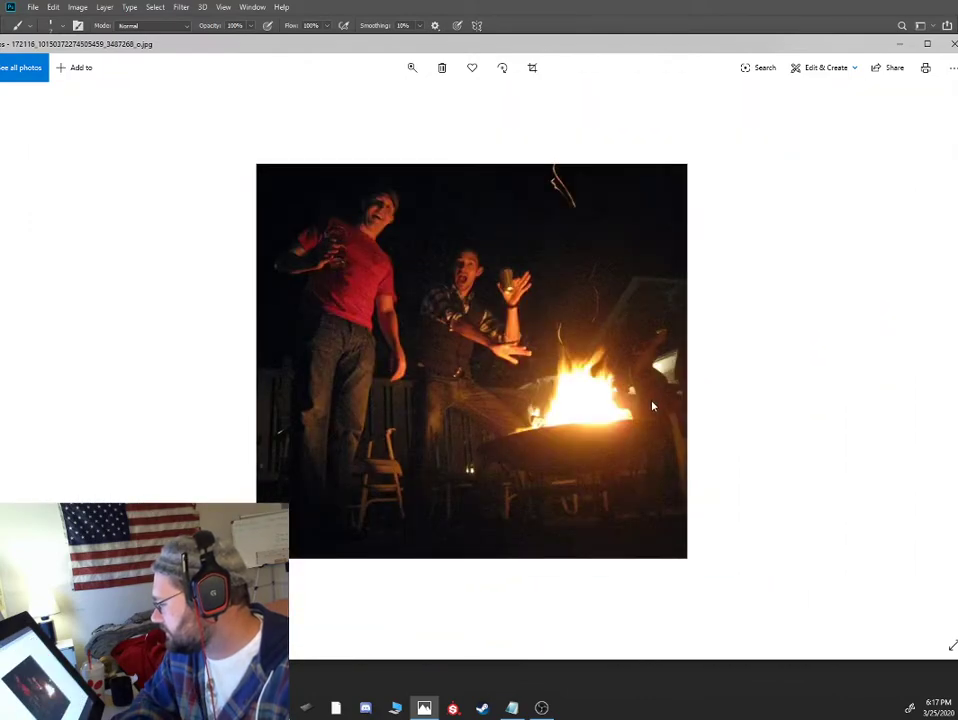
{"action": "key", "text": "Right"}
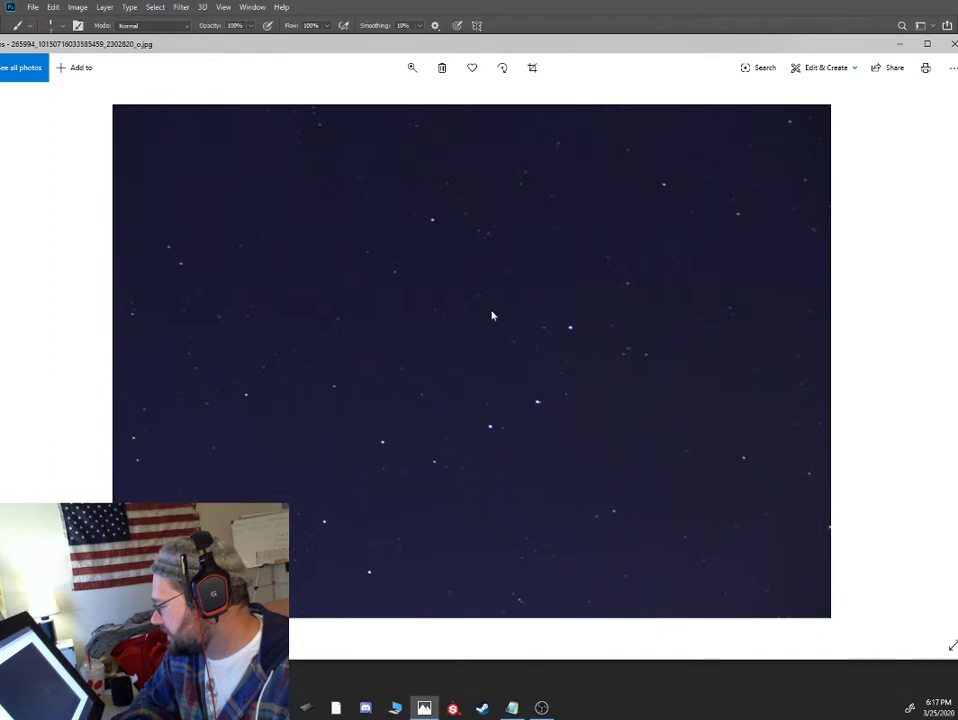
{"action": "key", "text": "Left"}
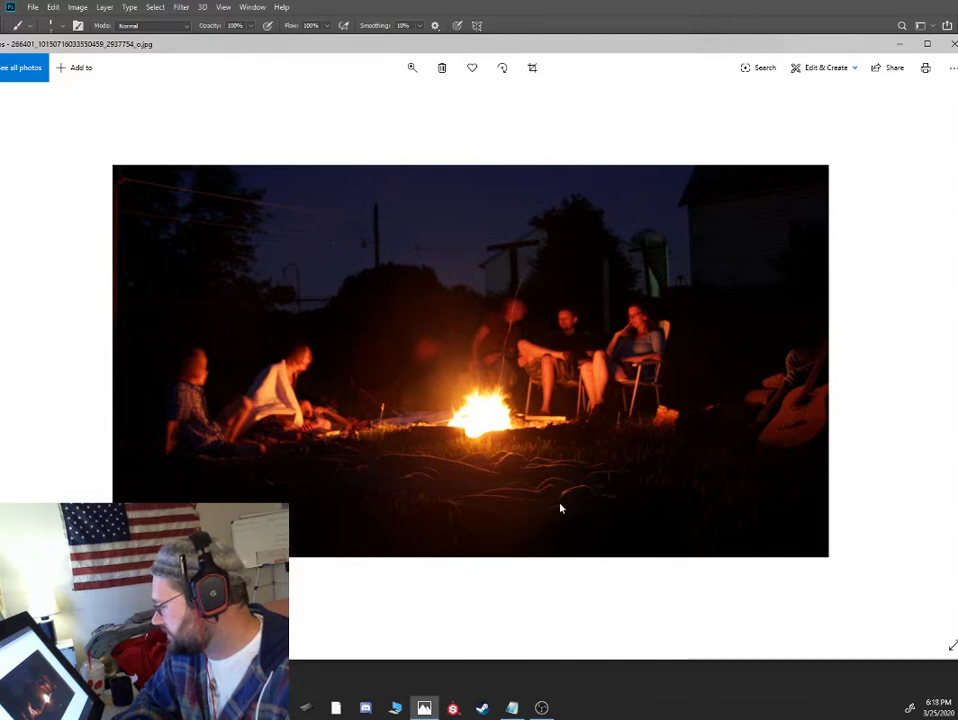
{"action": "key", "text": "Right"}
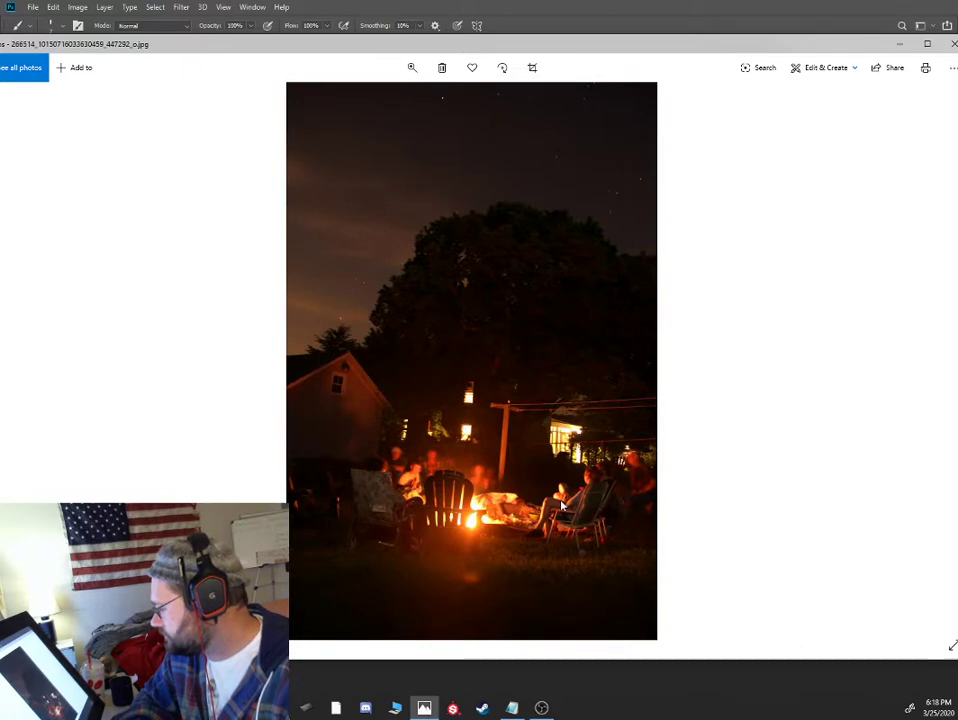
{"action": "key", "text": "Right"}
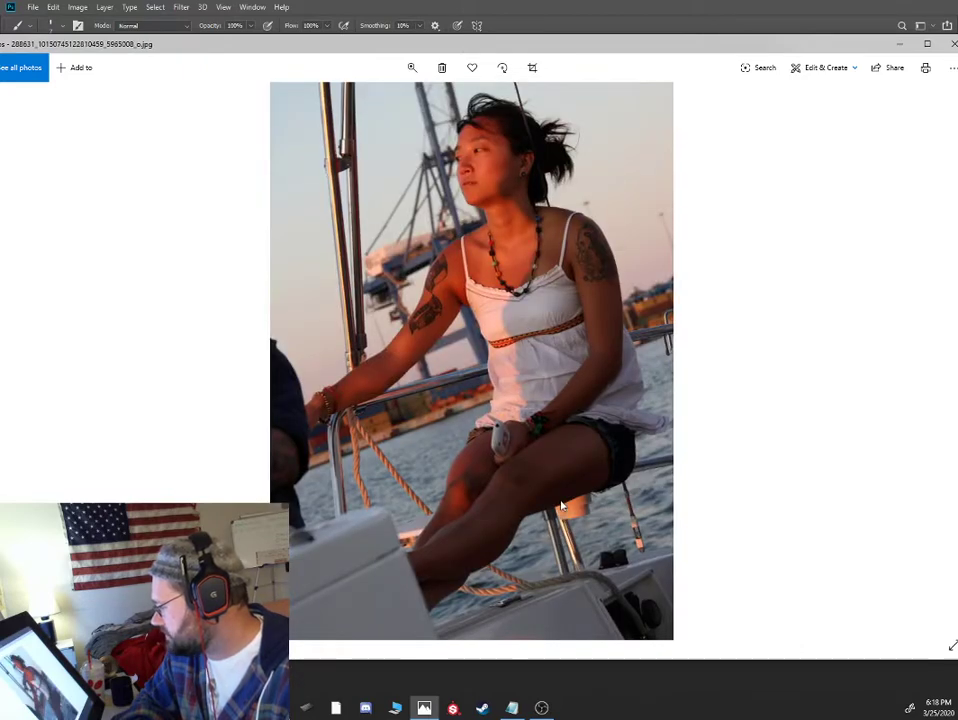
- Examine the remaining reference photos, including the warm-lit portrait, fireside group, autumn creek and guitar player, and return to the Photoshop canvas
{"action": "key", "text": "Right"}
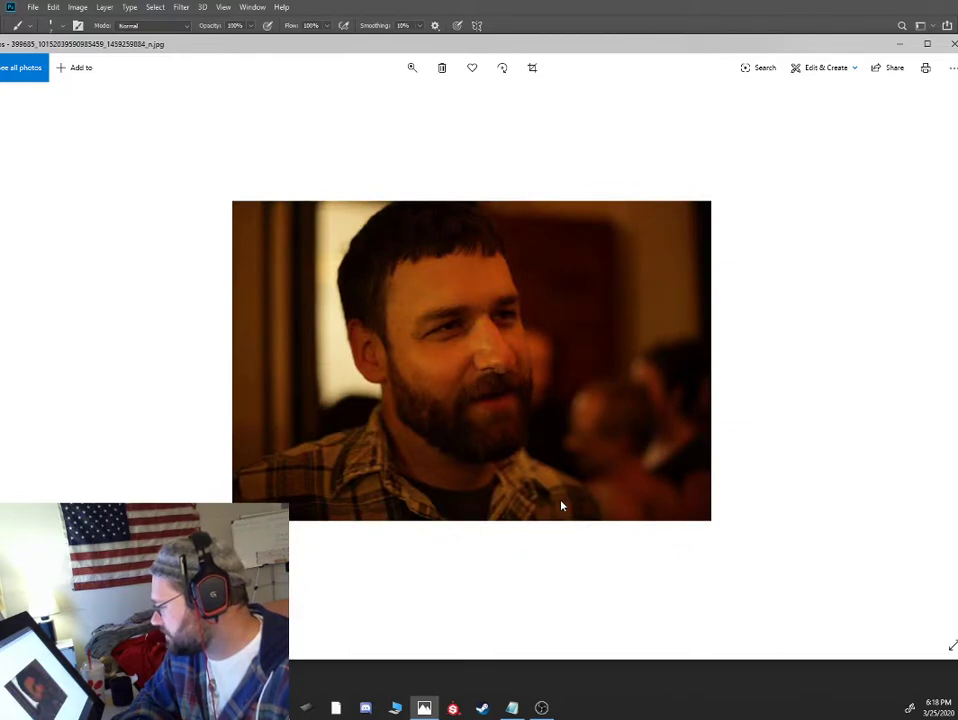
{"action": "key", "text": "Right"}
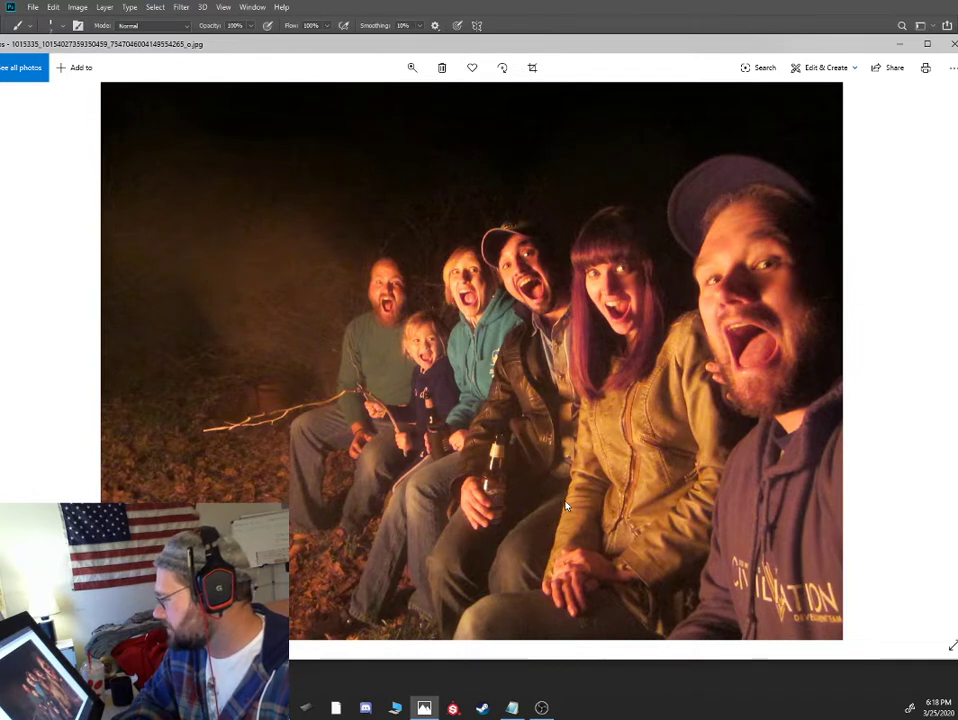
{"action": "double_click", "coordinate": [800, 42]}
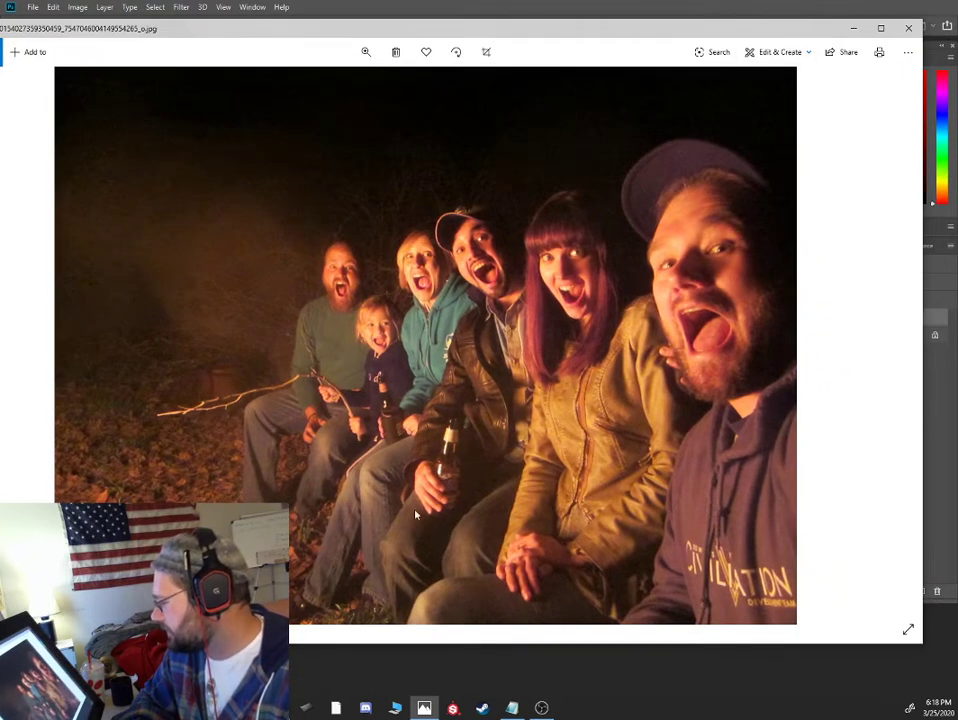
{"action": "key", "text": "Right"}
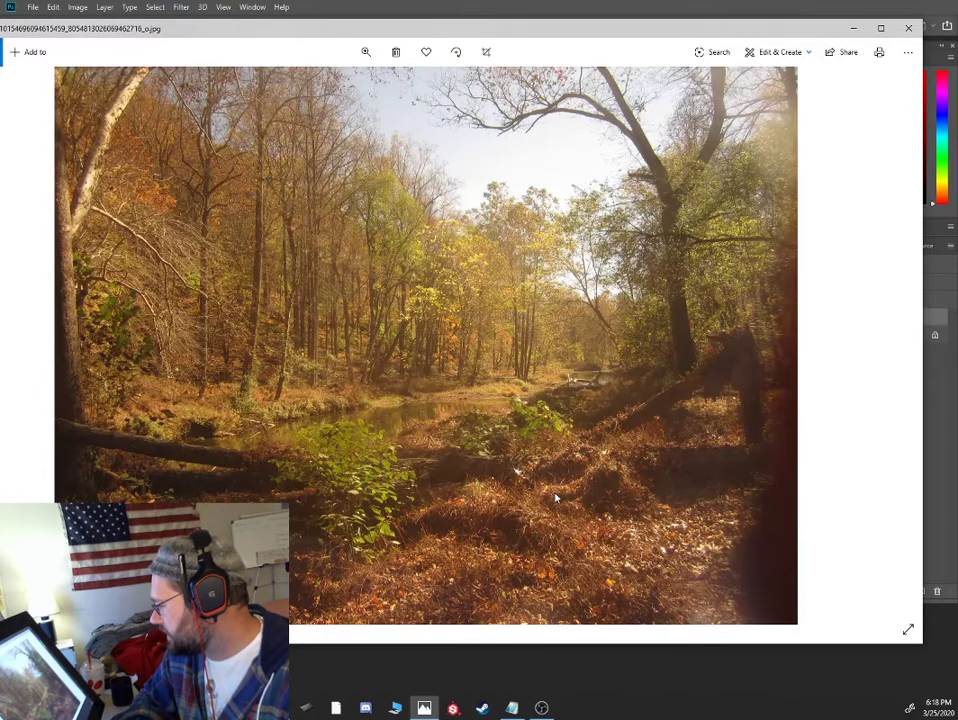
{"action": "key", "text": "Right"}
{"action": "key", "text": "Left"}
{"action": "key", "text": "Left"}
{"action": "key", "text": "Left"}
{"action": "key", "text": "Left"}
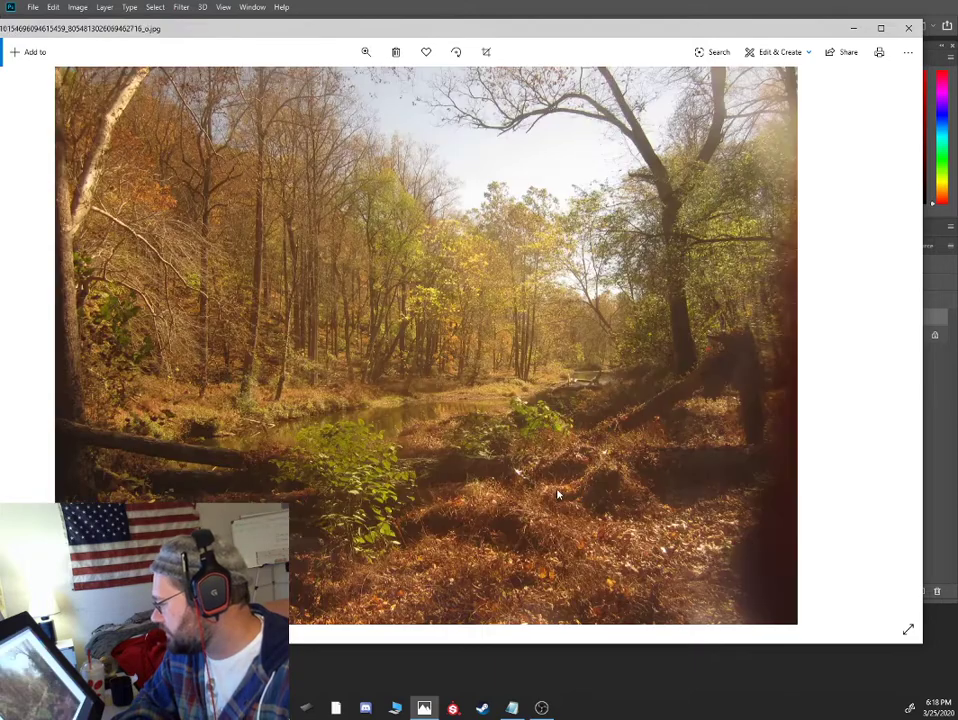
{"action": "key", "text": "Right"}
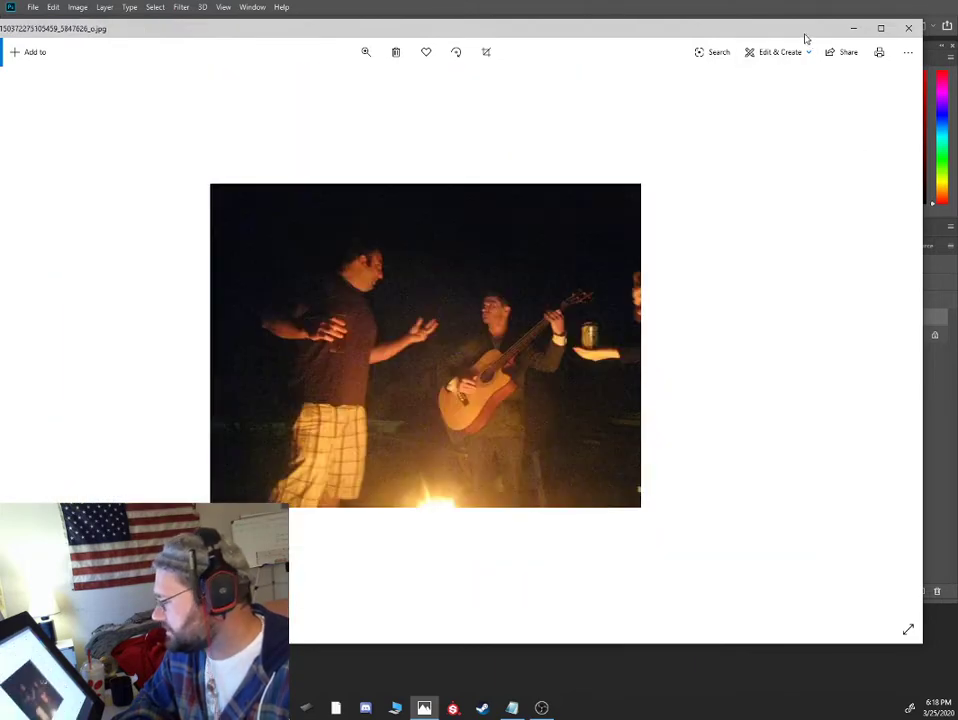
{"action": "left_click", "coordinate": [853, 28]}
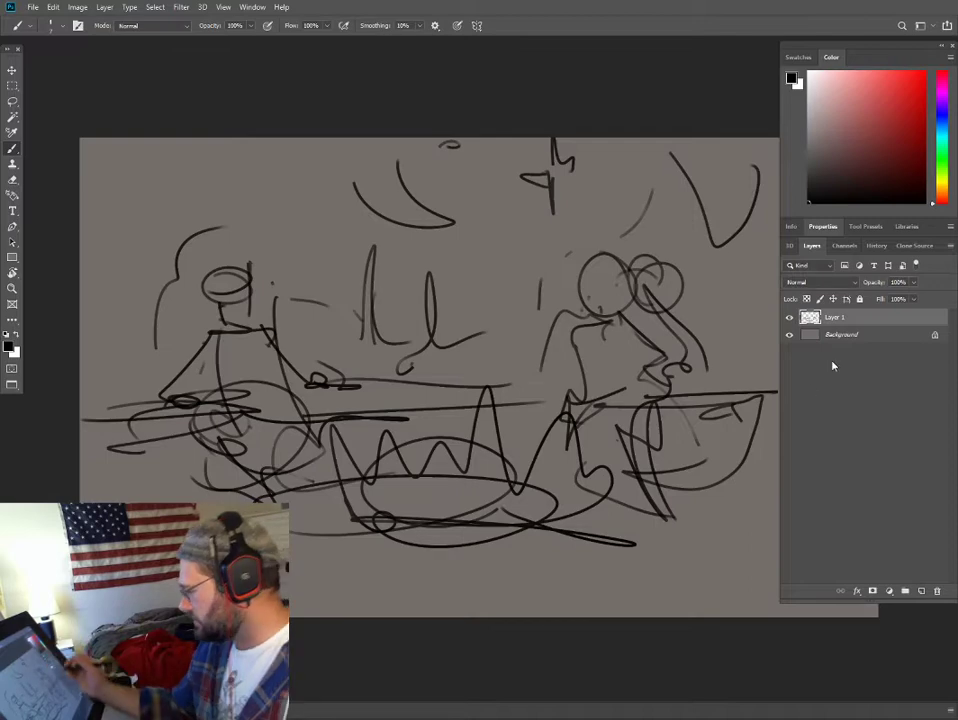
- Fade Layer 1 until the rough sketch is barely visible and add a new layer above it
{"action": "left_click", "coordinate": [913, 282]}
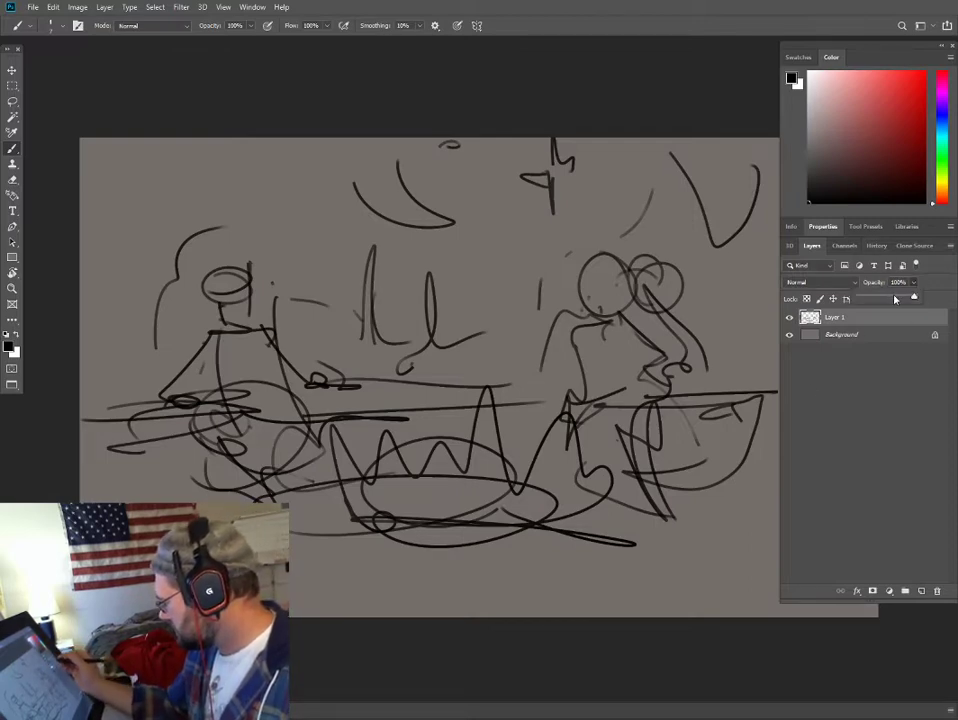
{"action": "left_click_drag", "start_coordinate": [895, 299], "coordinate": [862, 298]}
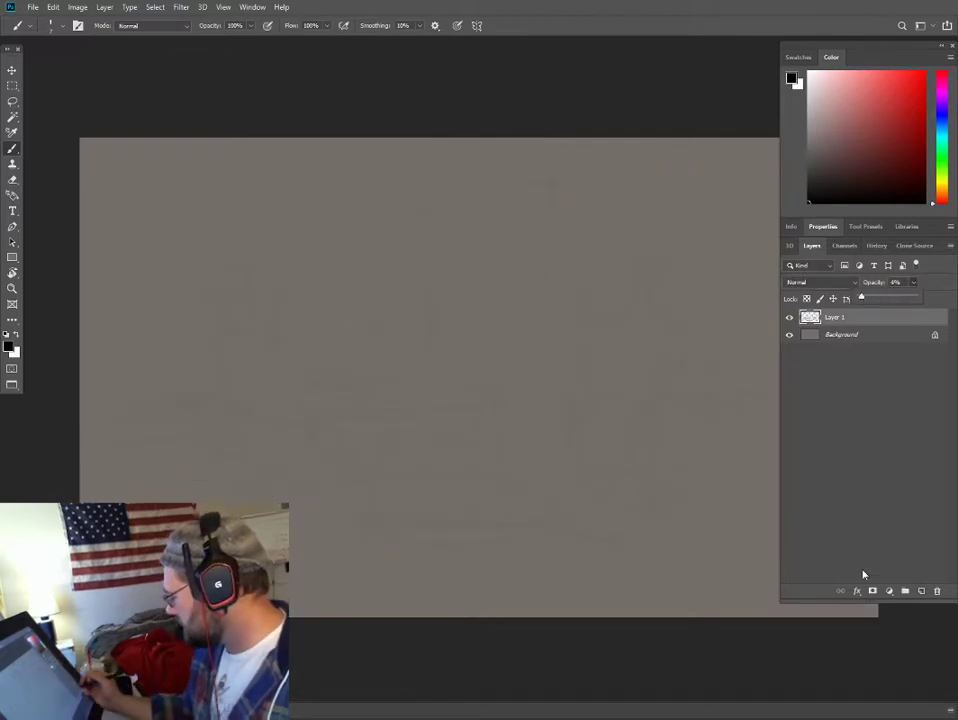
{"action": "left_click", "coordinate": [921, 591]}
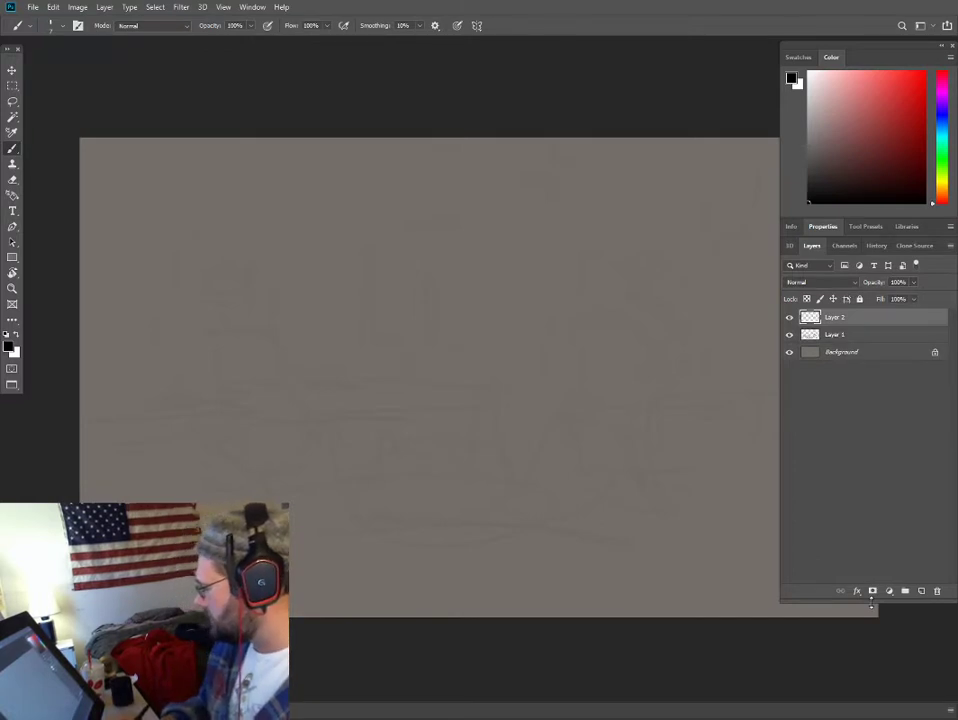
- Sketch a small circle and a short dash over the left figure's shoulder area on the new layer
{"action": "mouse_move", "coordinate": [613, 429]}
{"action": "left_mouse_down"}
{"action": "mouse_move", "coordinate": [541, 413]}
{"action": "mouse_move", "coordinate": [561, 420]}
{"action": "left_mouse_up"}
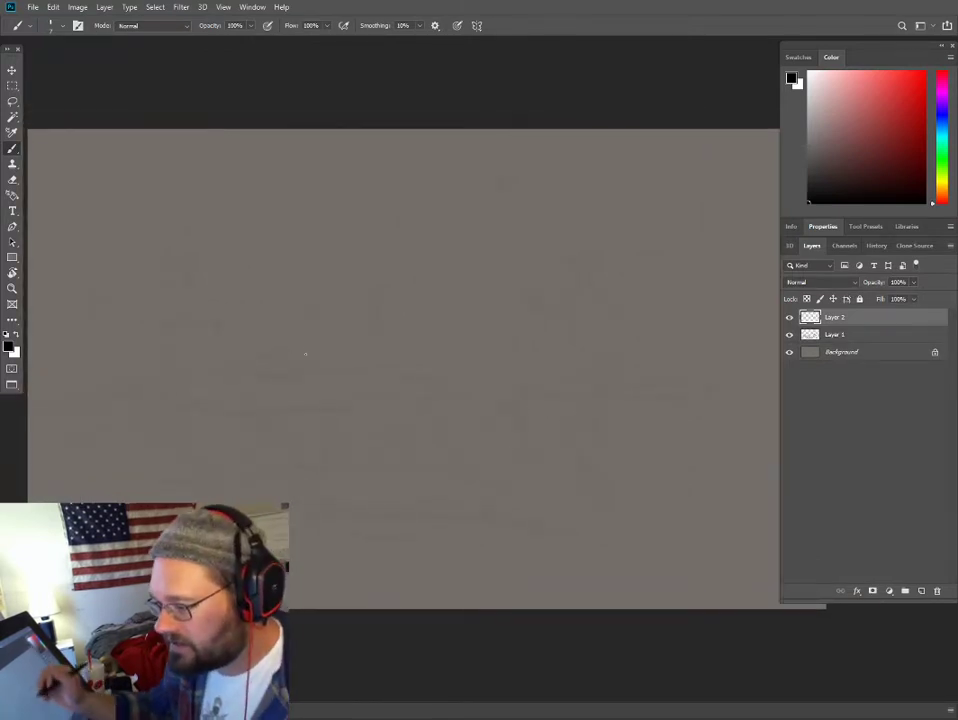
{"action": "left_click_drag", "start_coordinate": [404, 417], "coordinate": [388, 410]}
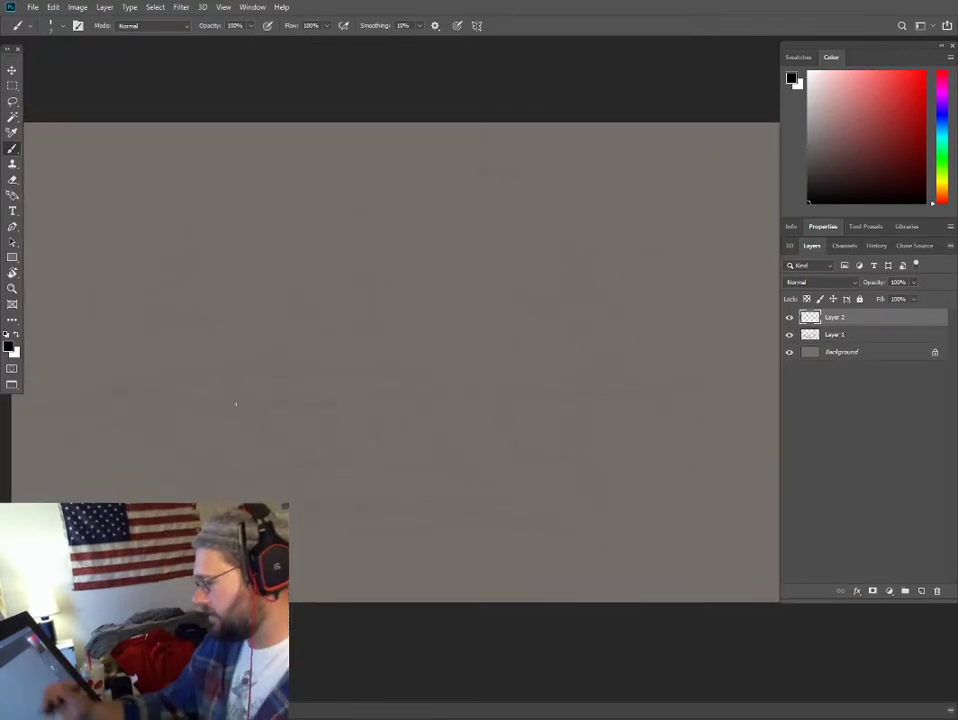
{"action": "mouse_move", "coordinate": [143, 312]}
{"action": "left_mouse_down"}
{"action": "mouse_move", "coordinate": [125, 344]}
{"action": "mouse_move", "coordinate": [132, 311]}
{"action": "left_mouse_up"}
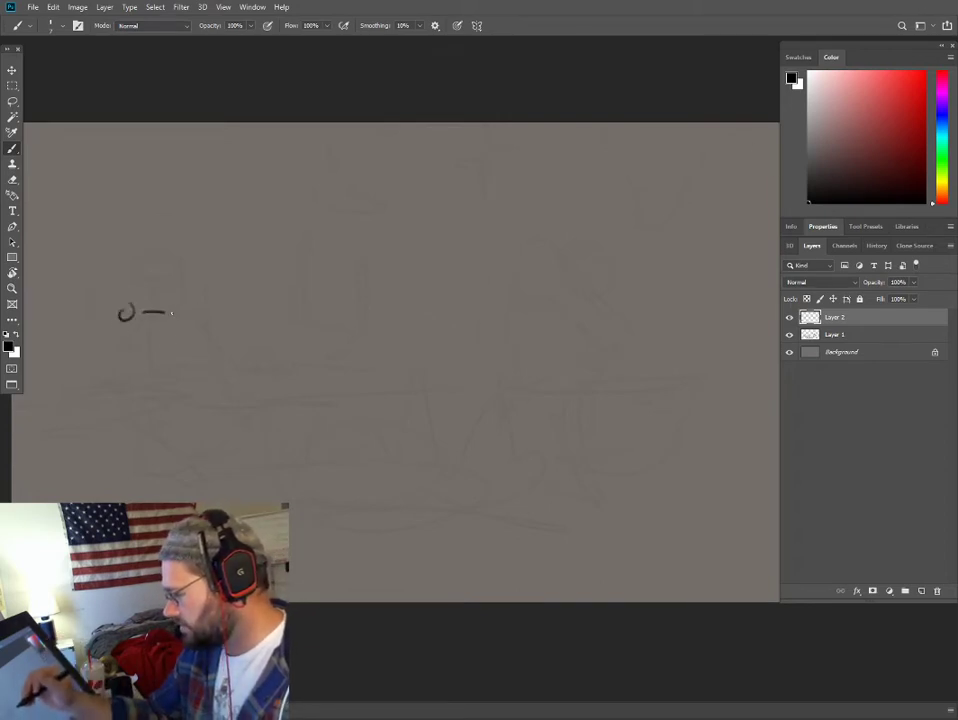
- Draw a straight horizon line across the full canvas width and mark a vanishing point near its centre
{"action": "key", "text": "ctrl+minus"}
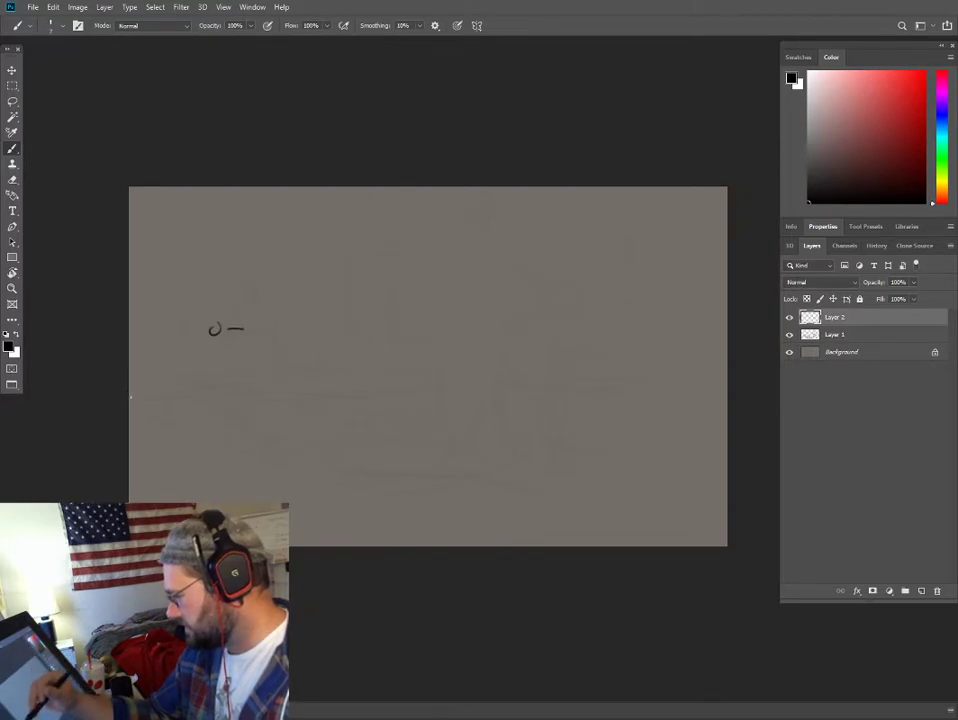
{"action": "left_click_drag", "start_coordinate": [129, 408], "coordinate": [745, 397]}
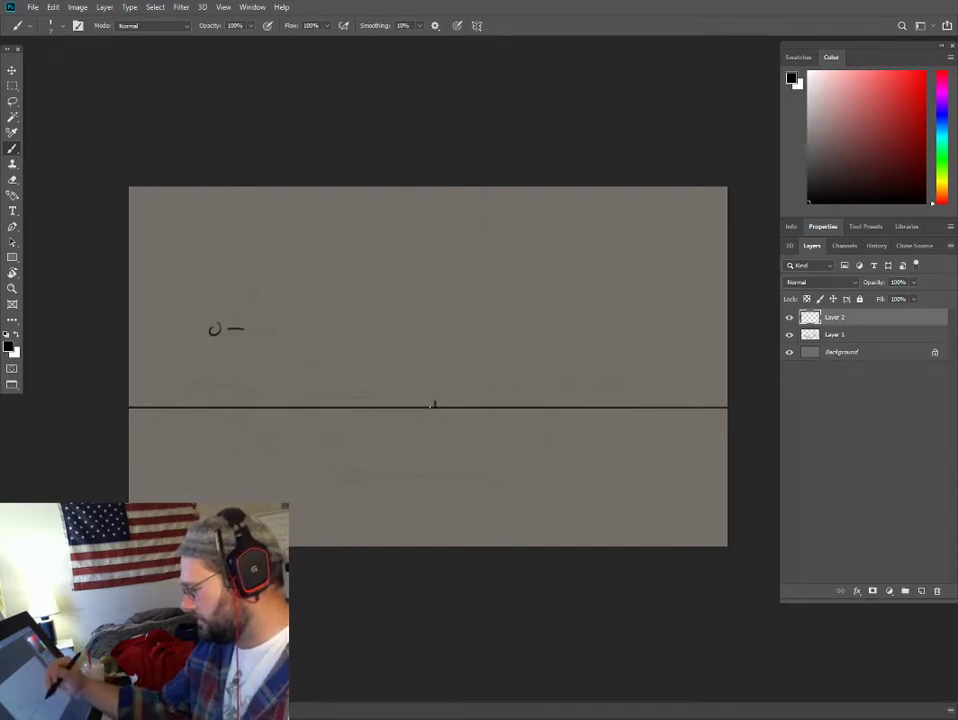
{"action": "left_click_drag", "start_coordinate": [451, 408], "coordinate": [465, 413]}
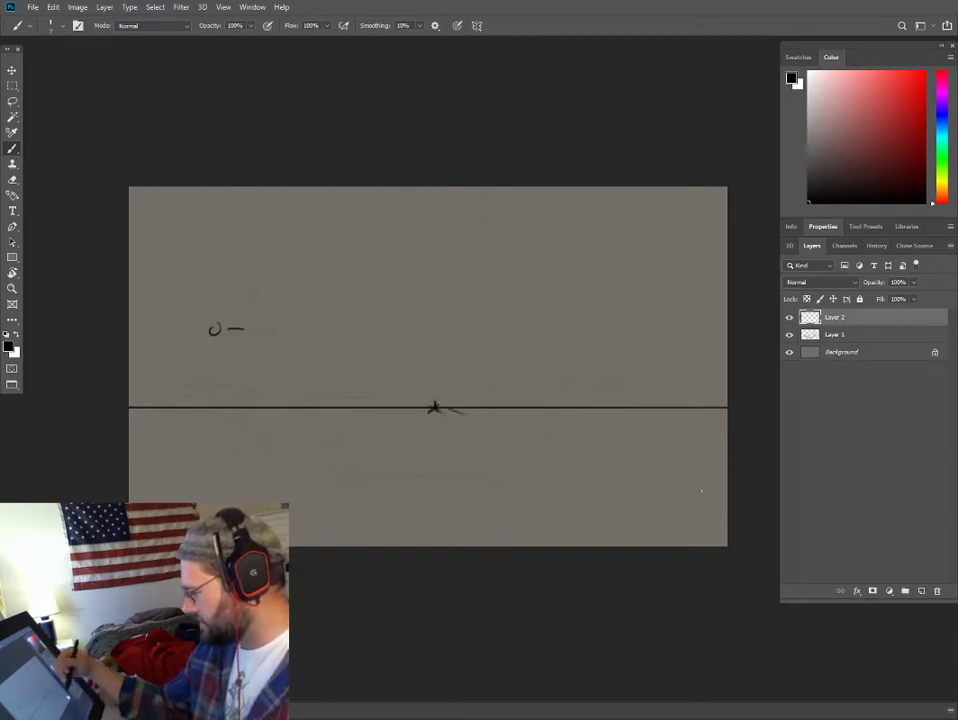
- Sketch a log as a cylinder in perspective on the right side, its round end facing outward and its edges tapering toward the vanishing point
{"action": "mouse_move", "coordinate": [700, 436]}
{"action": "left_mouse_down"}
{"action": "mouse_move", "coordinate": [665, 467]}
{"action": "mouse_move", "coordinate": [698, 466]}
{"action": "mouse_move", "coordinate": [696, 423]}
{"action": "mouse_move", "coordinate": [679, 414]}
{"action": "mouse_move", "coordinate": [668, 422]}
{"action": "mouse_move", "coordinate": [497, 423]}
{"action": "left_mouse_up"}
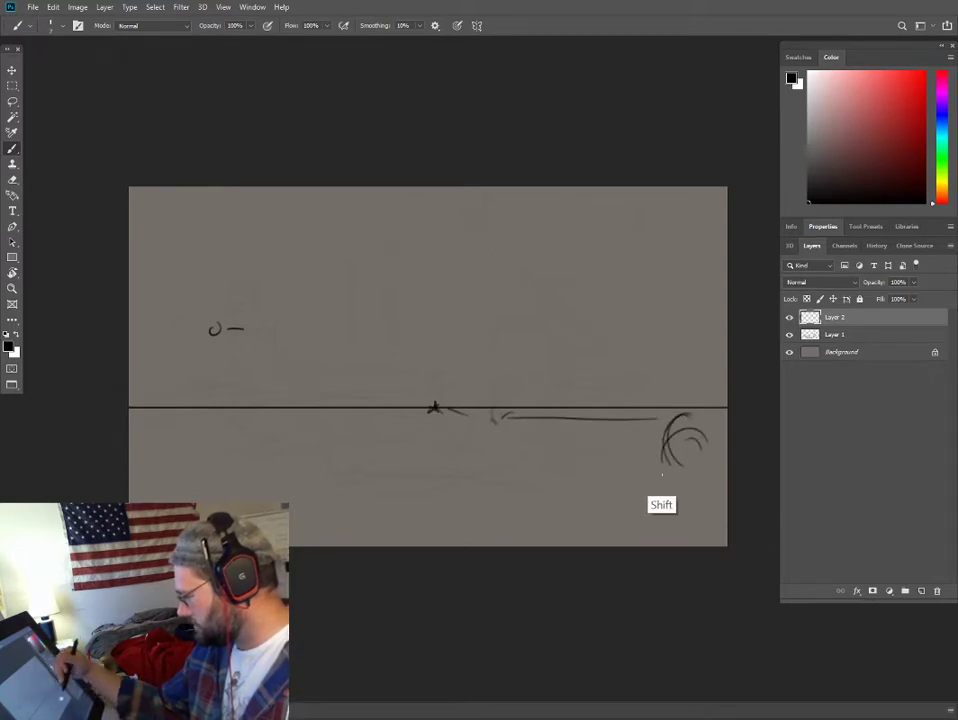
{"action": "left_click", "coordinate": [666, 471], "text": "shift"}
{"action": "mouse_move", "coordinate": [658, 446]}
{"action": "left_mouse_down"}
{"action": "mouse_move", "coordinate": [696, 467]}
{"action": "mouse_move", "coordinate": [686, 418]}
{"action": "left_mouse_up"}
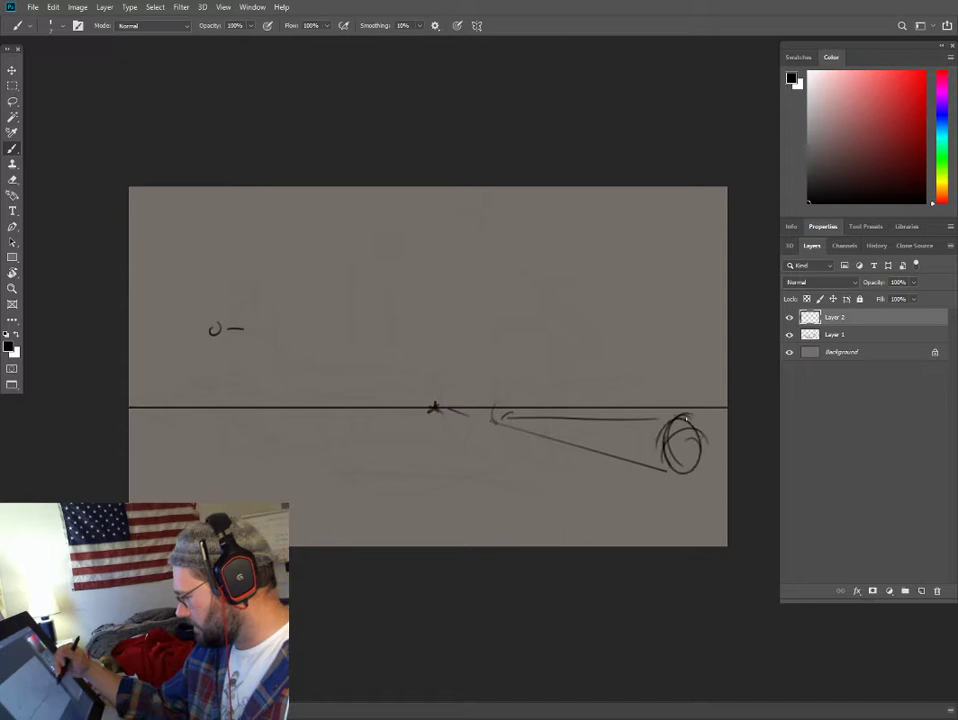
{"action": "left_click", "coordinate": [497, 403], "text": "shift"}
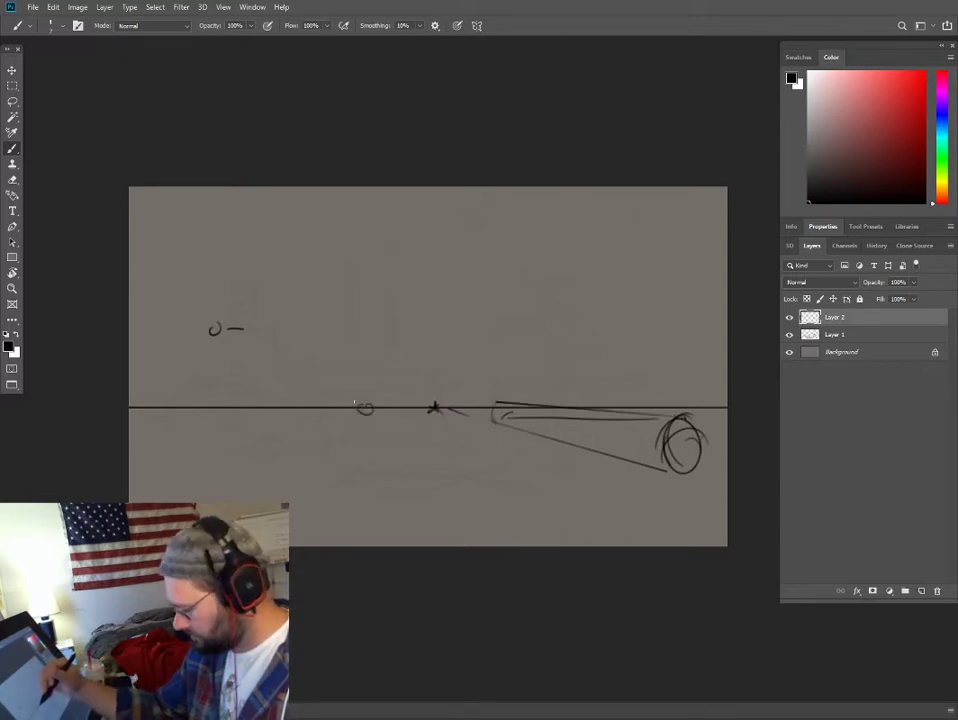
- Sketch a matching tapering log on the left side below the horizon, with a rough angular shape at the canvas edge
{"action": "left_click", "coordinate": [190, 433], "text": "shift"}
{"action": "mouse_move", "coordinate": [192, 425]}
{"action": "left_mouse_down"}
{"action": "mouse_move", "coordinate": [200, 472]}
{"action": "mouse_move", "coordinate": [218, 468]}
{"action": "left_mouse_up"}
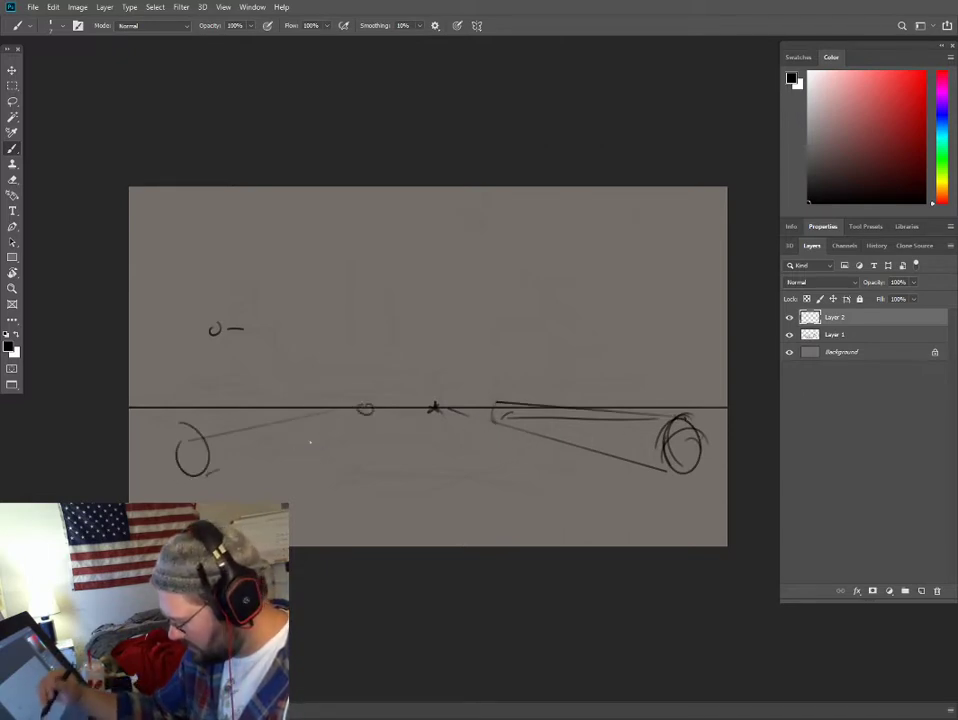
{"action": "left_click", "coordinate": [364, 415], "text": "shift"}
{"action": "left_click", "coordinate": [173, 419]}
{"action": "left_click", "coordinate": [387, 404], "text": "shift"}
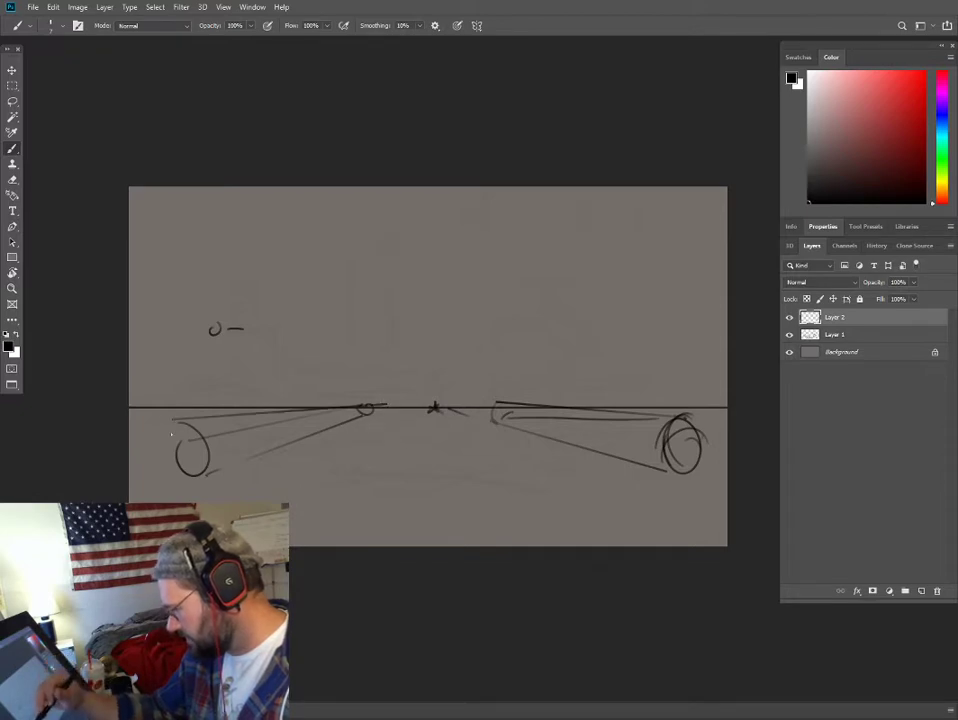
{"action": "mouse_move", "coordinate": [190, 413]}
{"action": "left_mouse_down"}
{"action": "mouse_move", "coordinate": [137, 390]}
{"action": "mouse_move", "coordinate": [141, 446]}
{"action": "mouse_move", "coordinate": [180, 387]}
{"action": "left_mouse_up"}
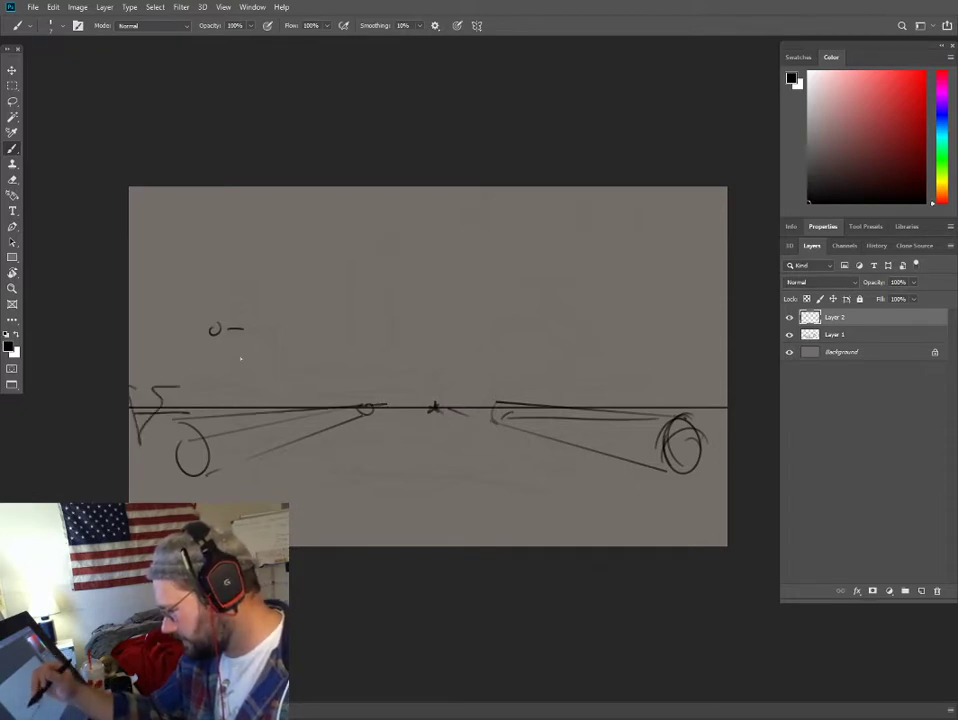
- Rough in jagged treeline strokes above the horizon and a flat fire pit outline in the centre foreground, with small placement marks
{"action": "left_click_drag", "start_coordinate": [420, 376], "coordinate": [416, 321]}
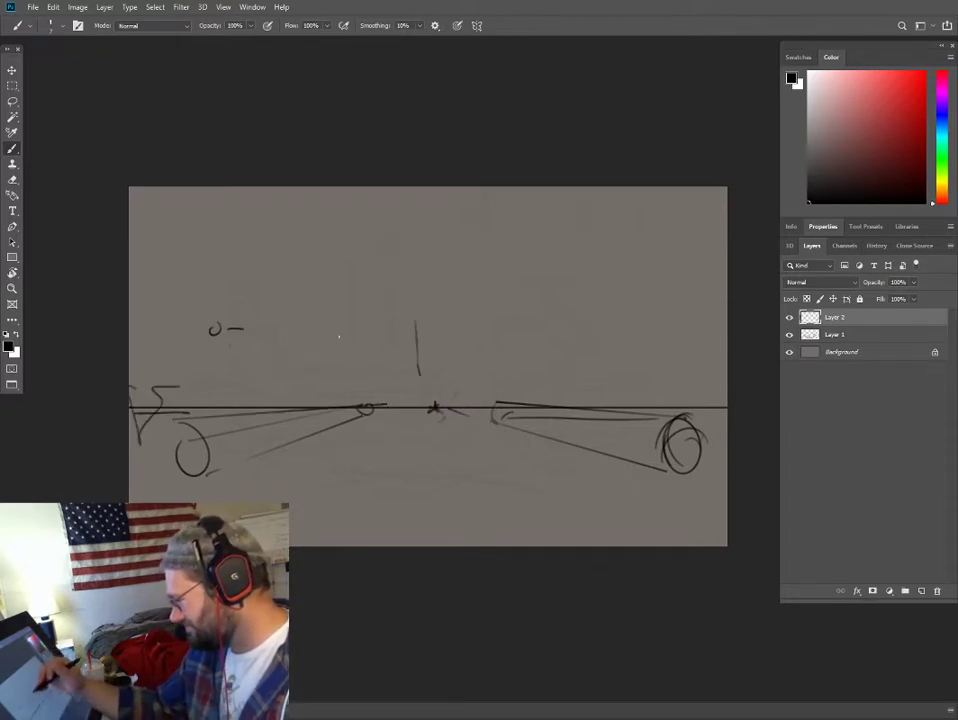
{"action": "mouse_move", "coordinate": [177, 240]}
{"action": "left_mouse_down"}
{"action": "mouse_move", "coordinate": [300, 292]}
{"action": "mouse_move", "coordinate": [353, 283]}
{"action": "left_mouse_up"}
{"action": "left_click_drag", "start_coordinate": [449, 288], "coordinate": [471, 284]}
{"action": "mouse_move", "coordinate": [560, 245]}
{"action": "left_mouse_down"}
{"action": "mouse_move", "coordinate": [600, 224]}
{"action": "mouse_move", "coordinate": [678, 198]}
{"action": "left_mouse_up"}
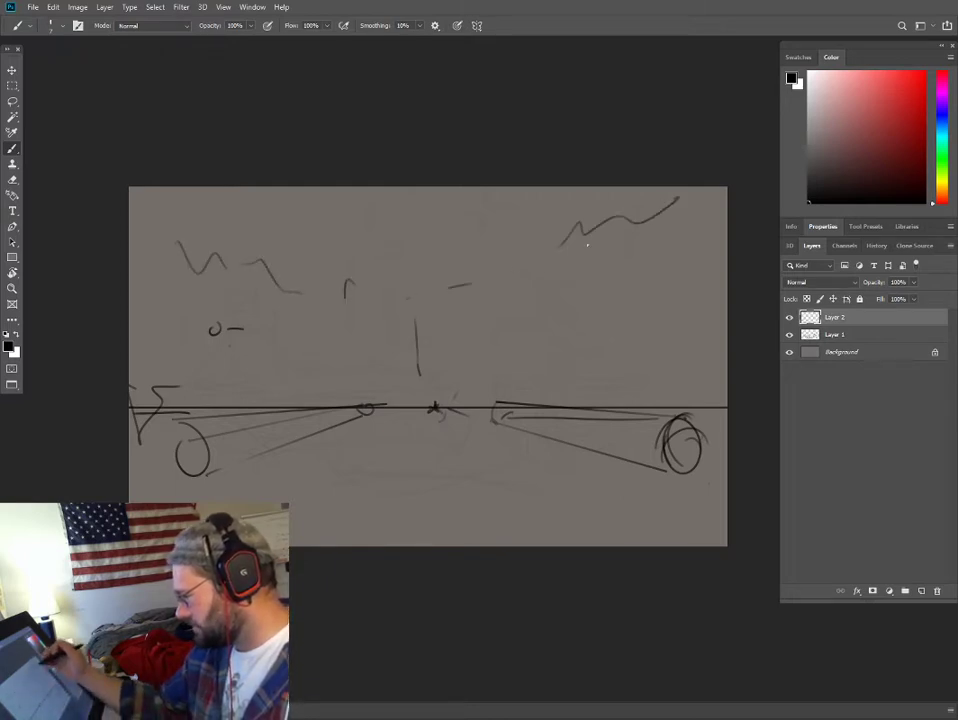
{"action": "left_click_drag", "start_coordinate": [395, 483], "coordinate": [333, 483]}
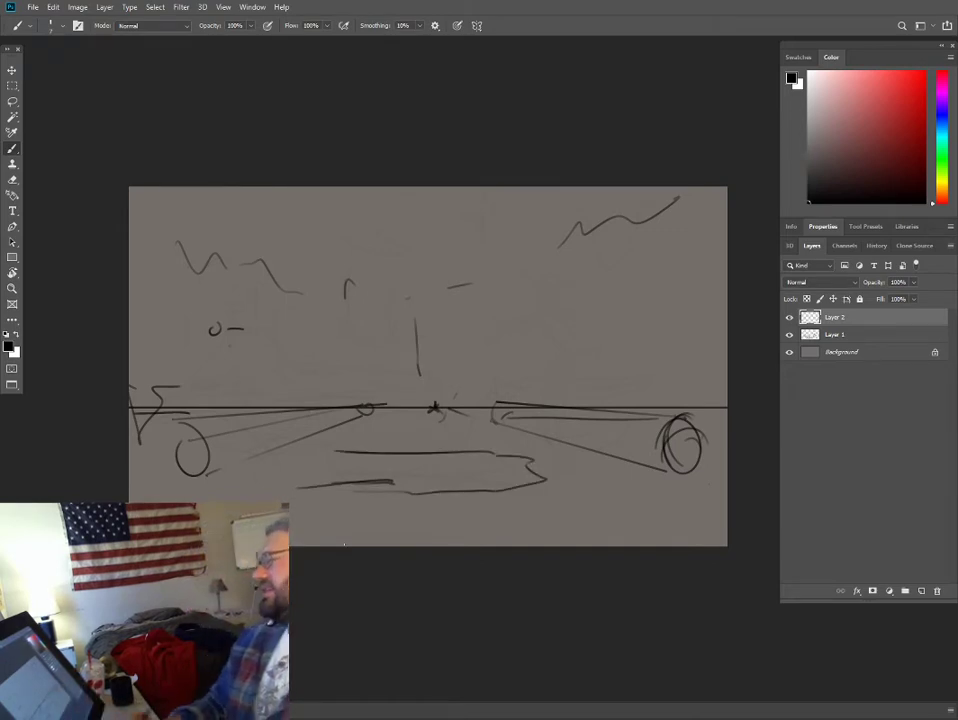
{"action": "left_click_drag", "start_coordinate": [556, 341], "coordinate": [575, 336]}
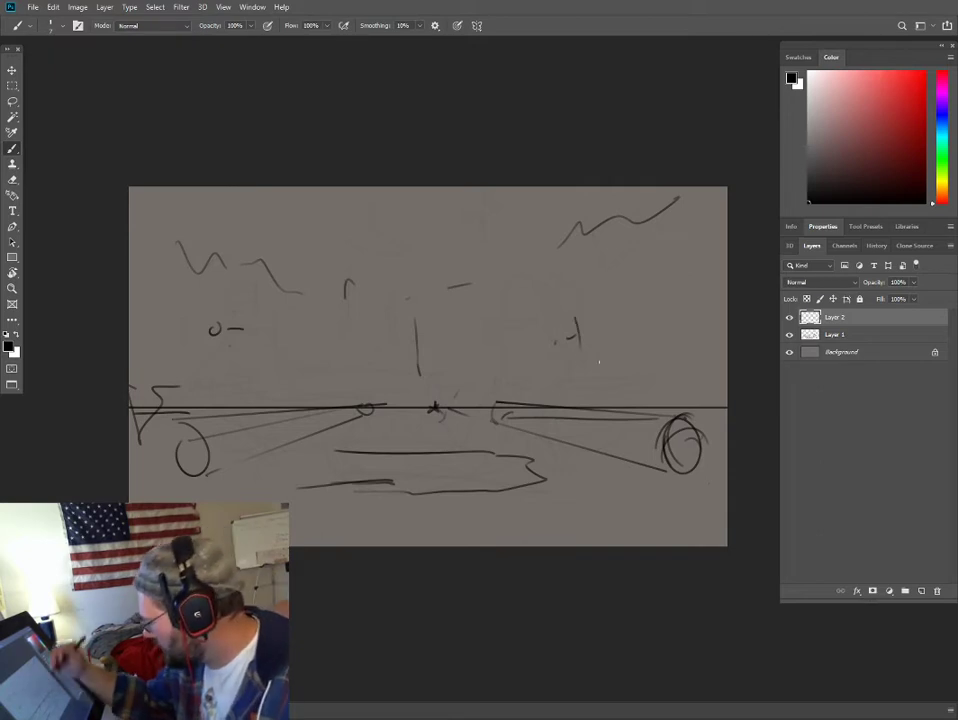
- Set the opacity of Layer 1 to 15% so the first sketch serves as a faint guide
{"action": "left_click", "coordinate": [870, 335]}
{"action": "left_click", "coordinate": [912, 297]}
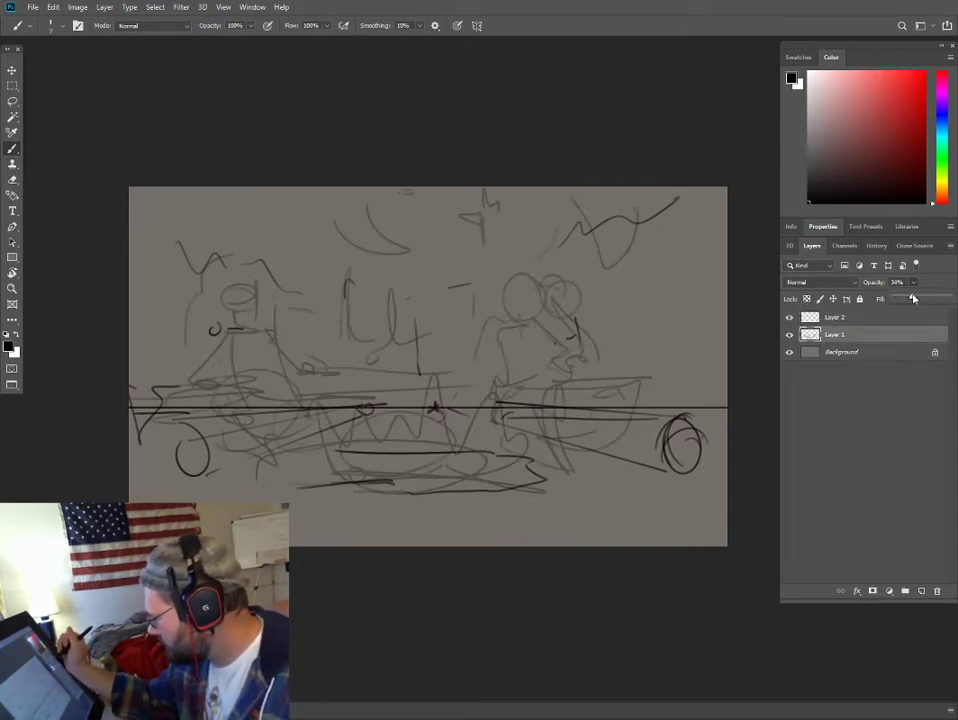
{"action": "left_click_drag", "start_coordinate": [912, 297], "coordinate": [907, 297]}
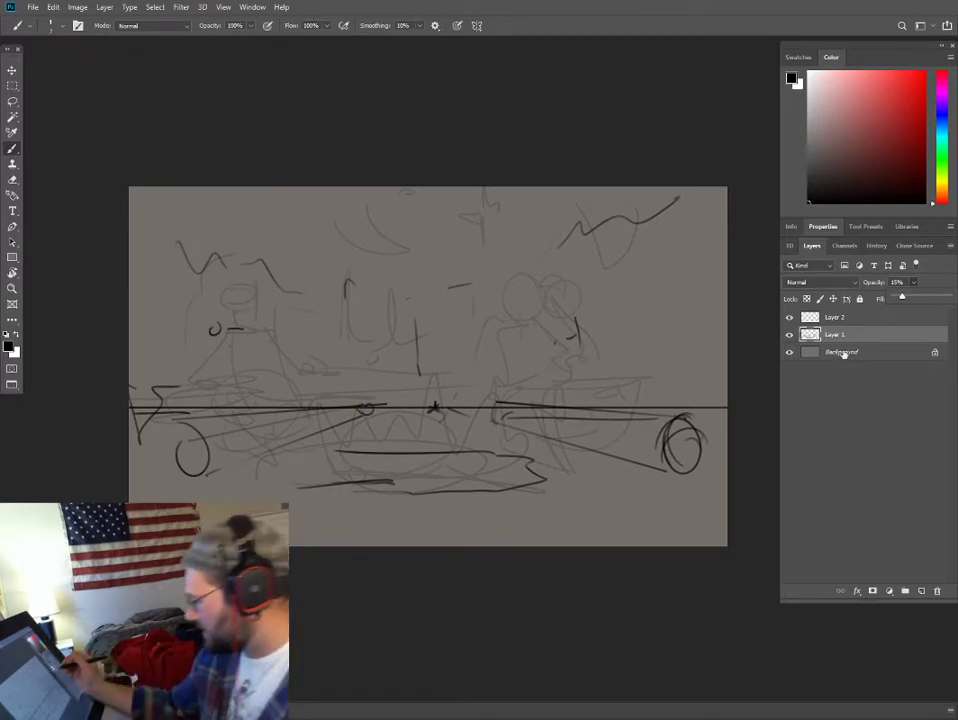
- Add a new layer directly above the Background layer and choose a different brush for blocking in colour
{"action": "left_click", "coordinate": [843, 353]}
{"action": "left_click", "coordinate": [921, 592]}
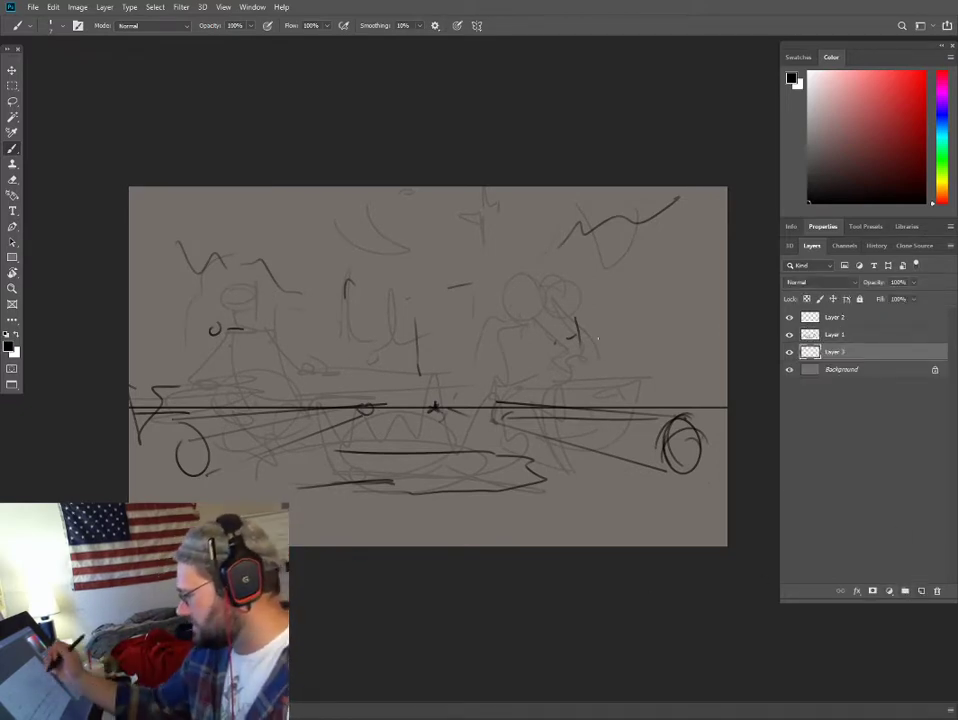
{"action": "right_click", "coordinate": [509, 278]}
{"action": "double_click", "coordinate": [557, 467]}
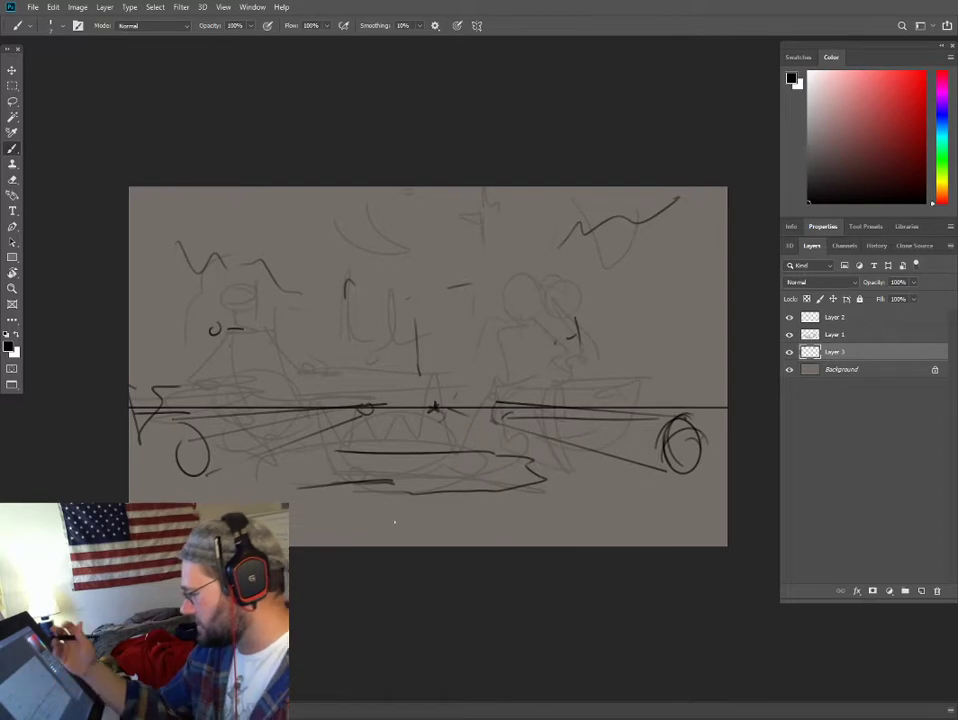
- Choose a dark saturated blue and cover the whole canvas with broad strokes on Layer 3, using a brush enlarged to 1000 px
{"action": "left_click", "coordinate": [941, 122]}
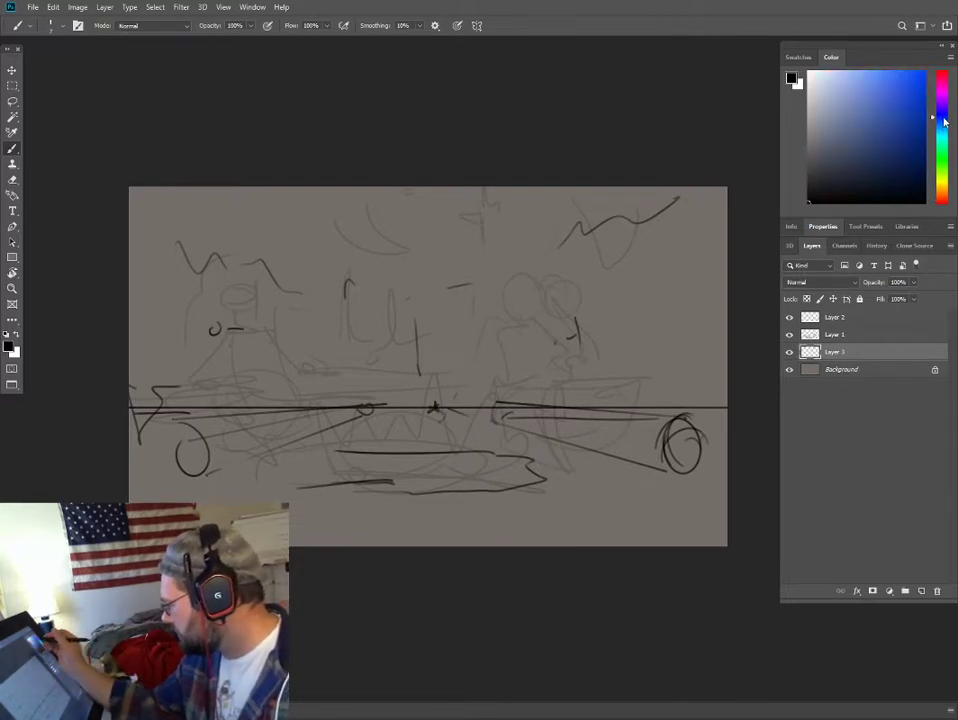
{"action": "left_click", "coordinate": [865, 164]}
{"action": "left_click_drag", "start_coordinate": [934, 122], "coordinate": [936, 115]}
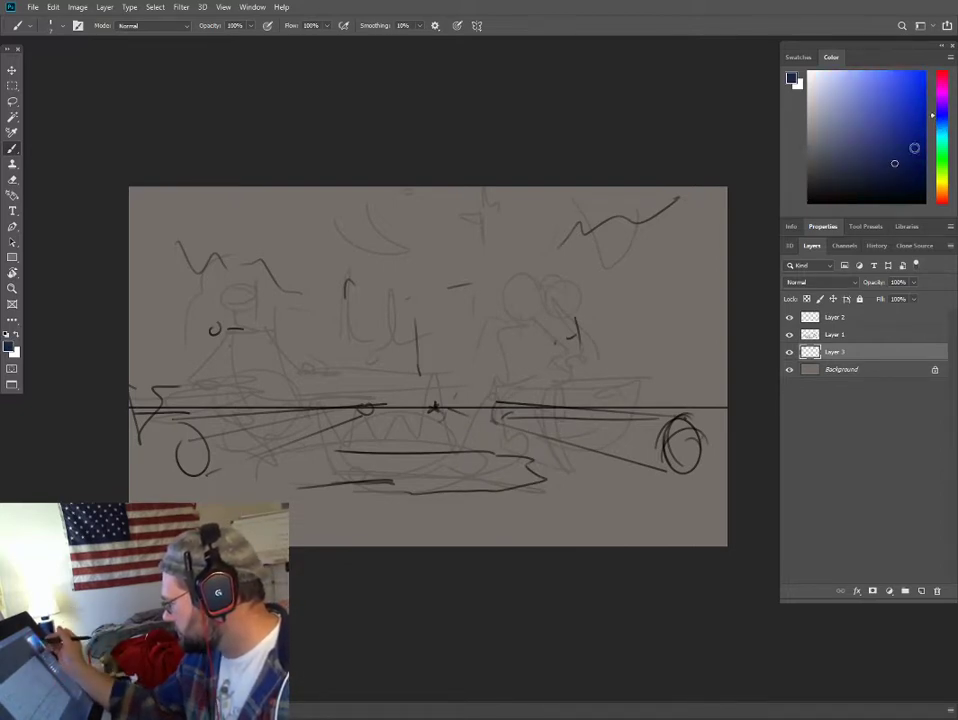
{"action": "left_click_drag", "start_coordinate": [186, 212], "coordinate": [204, 231]}
{"action": "key", "text": "bracketright"}
{"action": "key", "text": "bracketright"}
{"action": "key", "text": "bracketright"}
{"action": "key", "text": "bracketright"}
{"action": "key", "text": "bracketright"}
{"action": "key", "text": "bracketright"}
{"action": "key", "text": "bracketright"}
{"action": "key", "text": "bracketright"}
{"action": "key", "text": "bracketright"}
{"action": "key", "text": "bracketright"}
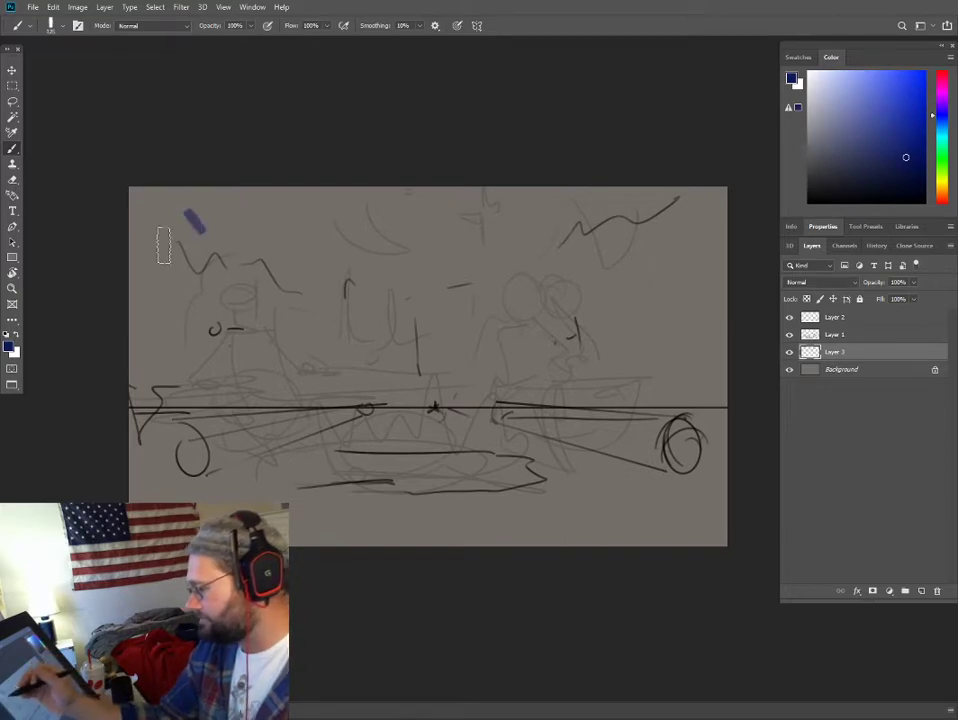
{"action": "key", "text": "3"}
{"action": "mouse_move", "coordinate": [128, 265]}
{"action": "left_mouse_down"}
{"action": "mouse_move", "coordinate": [378, 259]}
{"action": "mouse_move", "coordinate": [715, 272]}
{"action": "left_mouse_up"}
{"action": "mouse_move", "coordinate": [705, 367]}
{"action": "left_mouse_down"}
{"action": "mouse_move", "coordinate": [685, 410]}
{"action": "mouse_move", "coordinate": [335, 445]}
{"action": "mouse_move", "coordinate": [147, 438]}
{"action": "mouse_move", "coordinate": [137, 370]}
{"action": "mouse_move", "coordinate": [226, 300]}
{"action": "mouse_move", "coordinate": [505, 295]}
{"action": "mouse_move", "coordinate": [720, 322]}
{"action": "mouse_move", "coordinate": [654, 405]}
{"action": "mouse_move", "coordinate": [52, 465]}
{"action": "left_mouse_up"}
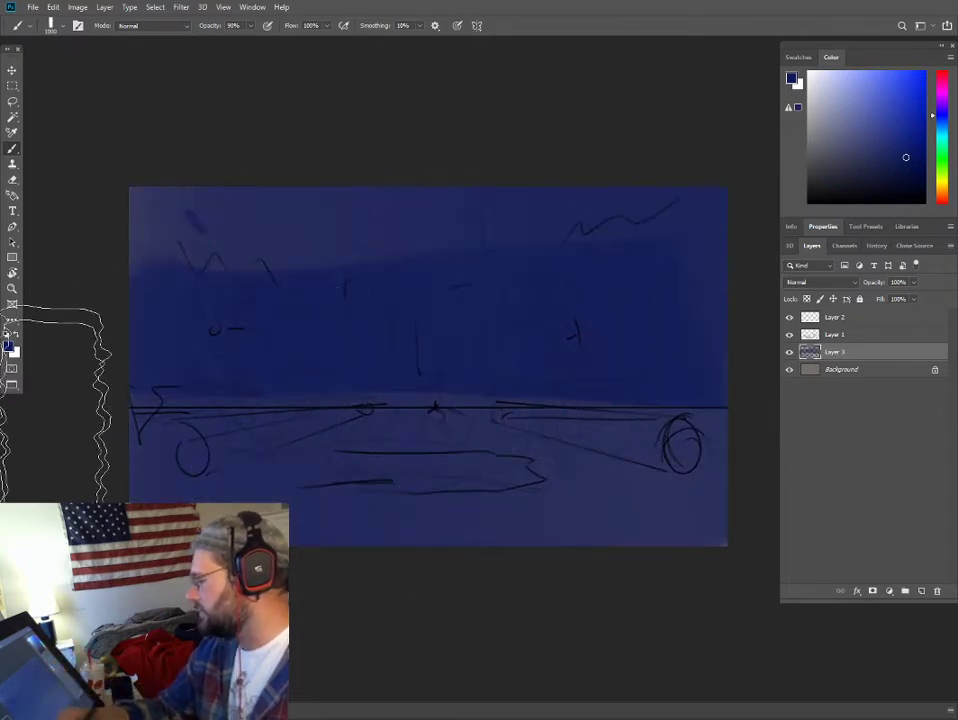
- Choose a muted orange, shrink the brush well below 700 px, and block in the campfire's flame shape over the fire pit on Layer 3
{"action": "key", "text": "bracketleft"}
{"action": "key", "text": "bracketleft"}
{"action": "key", "text": "bracketleft"}
{"action": "key", "text": "bracketleft"}
{"action": "left_click", "coordinate": [872, 157]}
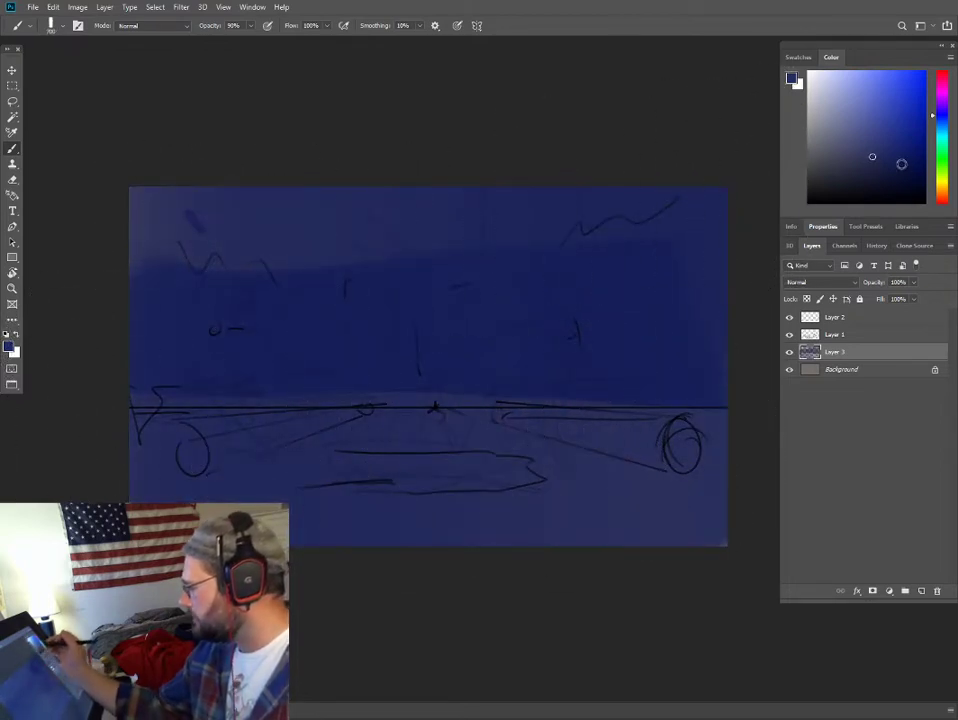
{"action": "left_click", "coordinate": [943, 193]}
{"action": "left_click", "coordinate": [889, 118]}
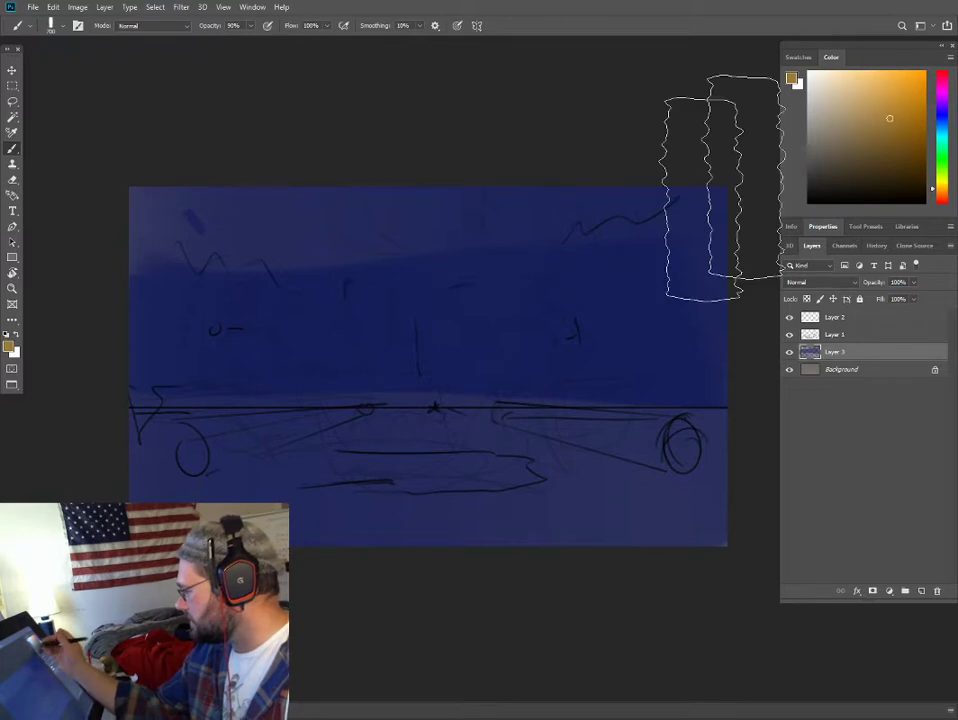
{"action": "right_click", "coordinate": [442, 386]}
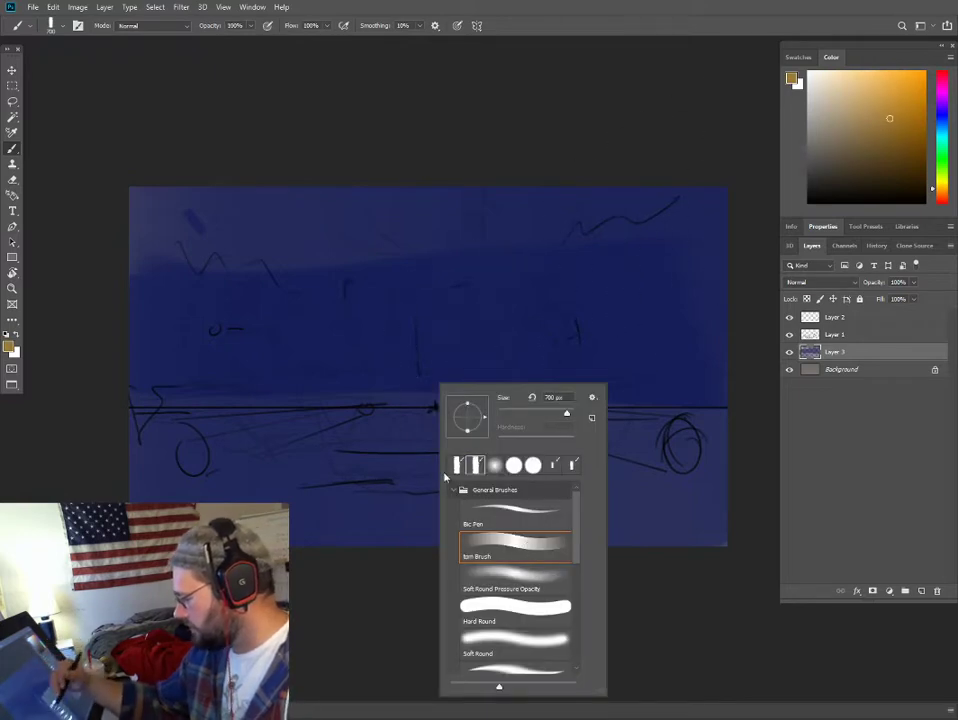
{"action": "left_click", "coordinate": [934, 175]}
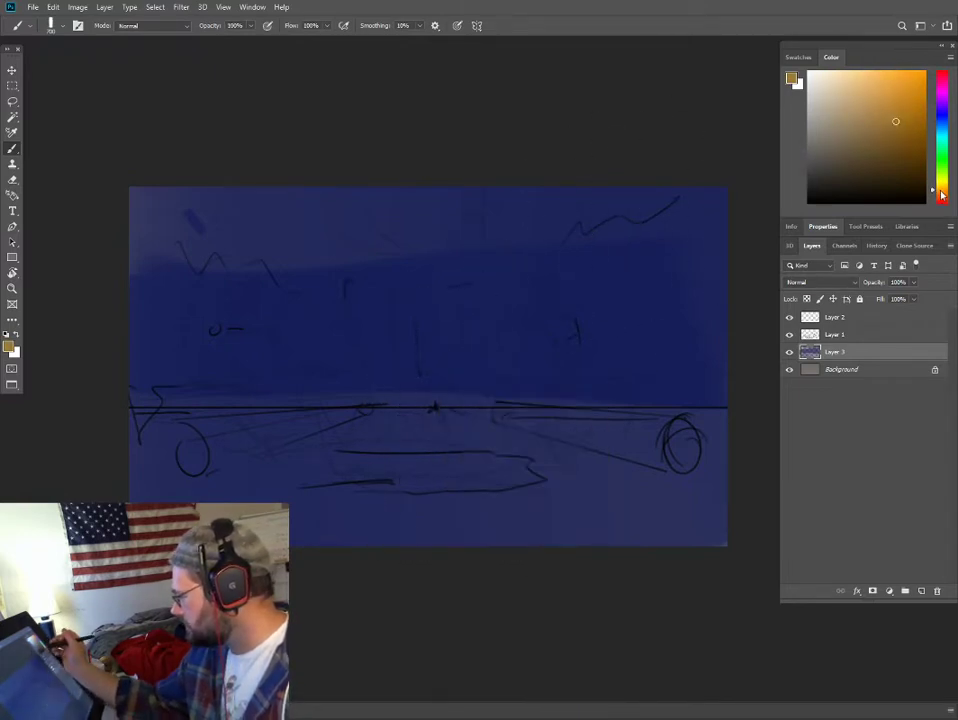
{"action": "left_click", "coordinate": [941, 194]}
{"action": "left_click", "coordinate": [892, 111]}
{"action": "key", "text": "bracketleft"}
{"action": "key", "text": "bracketleft"}
{"action": "key", "text": "bracketleft"}
{"action": "key", "text": "bracketleft"}
{"action": "key", "text": "bracketleft"}
{"action": "key", "text": "bracketleft"}
{"action": "key", "text": "bracketleft"}
{"action": "key", "text": "bracketleft"}
{"action": "key", "text": "bracketleft"}
{"action": "key", "text": "bracketleft"}
{"action": "key", "text": "bracketleft"}
{"action": "key", "text": "bracketleft"}
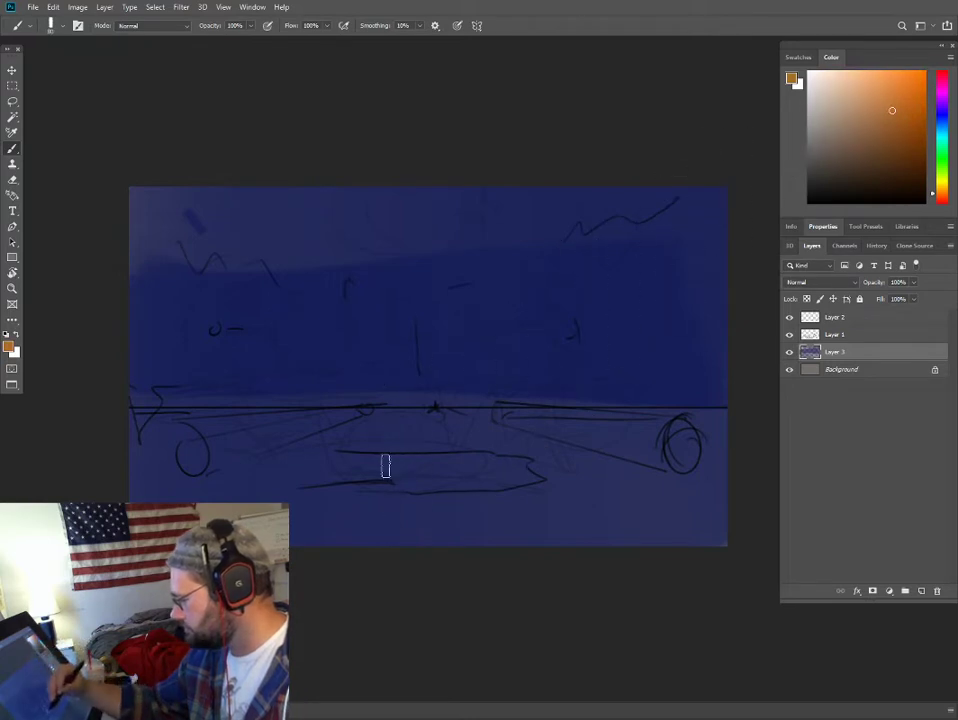
{"action": "mouse_move", "coordinate": [385, 466]}
{"action": "left_mouse_down"}
{"action": "mouse_move", "coordinate": [401, 434]}
{"action": "mouse_move", "coordinate": [413, 413]}
{"action": "mouse_move", "coordinate": [434, 465]}
{"action": "mouse_move", "coordinate": [494, 460]}
{"action": "mouse_move", "coordinate": [465, 400]}
{"action": "left_mouse_up"}
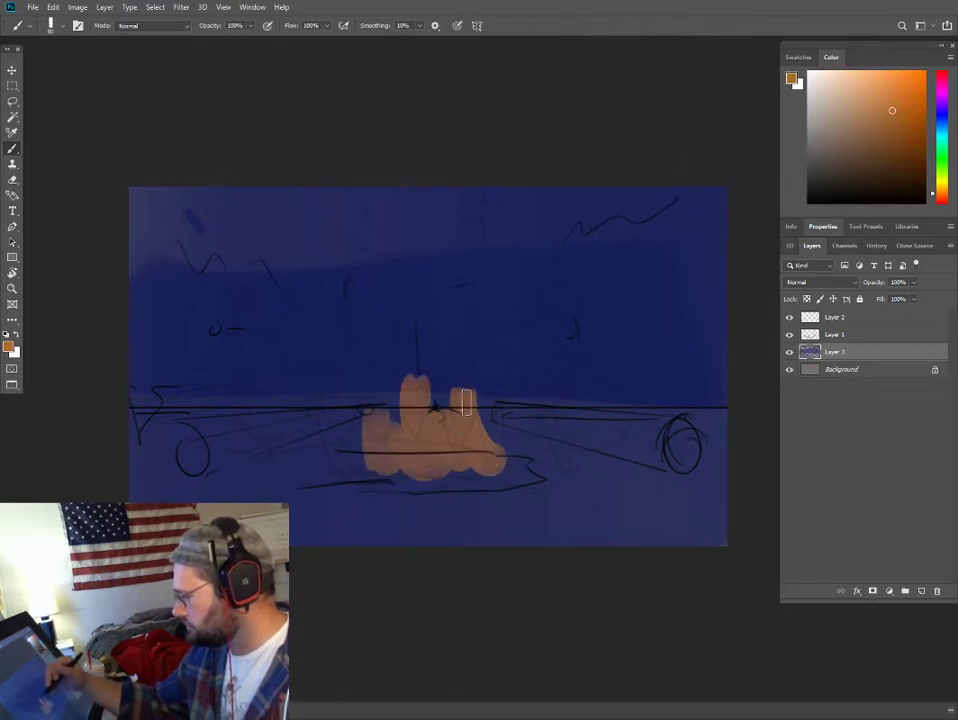
- Surround the flames with dark red-orange strokes and fill the fire's core with saturated yellow-orange
{"action": "left_click", "coordinate": [918, 141]}
{"action": "left_click", "coordinate": [941, 200]}
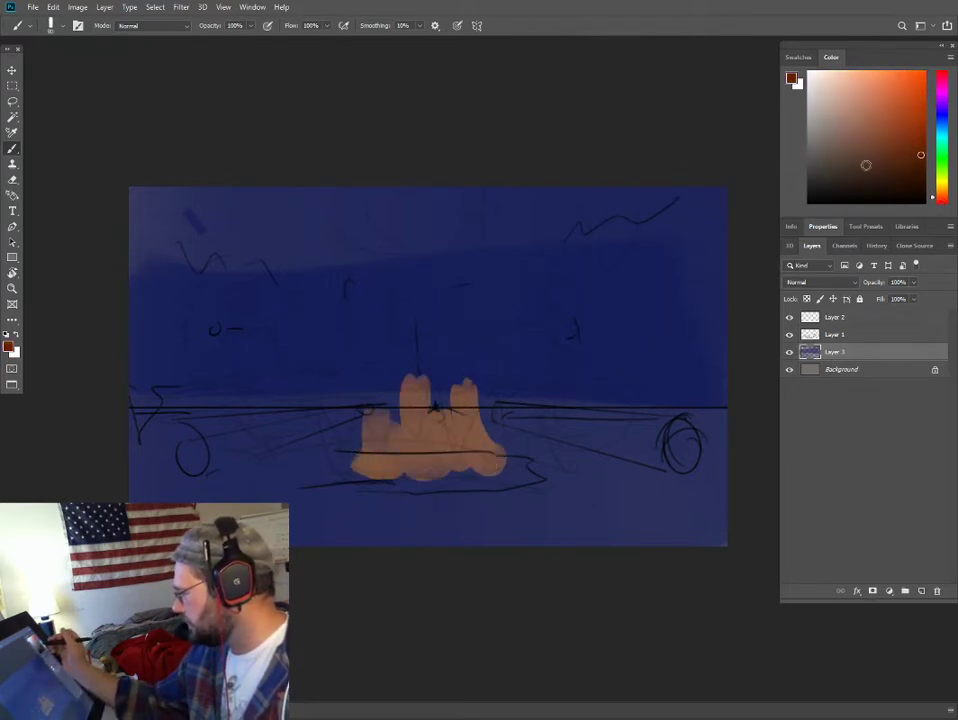
{"action": "mouse_move", "coordinate": [368, 480]}
{"action": "left_mouse_down"}
{"action": "mouse_move", "coordinate": [445, 484]}
{"action": "mouse_move", "coordinate": [478, 437]}
{"action": "mouse_move", "coordinate": [441, 424]}
{"action": "mouse_move", "coordinate": [377, 460]}
{"action": "mouse_move", "coordinate": [341, 461]}
{"action": "mouse_move", "coordinate": [386, 392]}
{"action": "mouse_move", "coordinate": [419, 394]}
{"action": "mouse_move", "coordinate": [476, 423]}
{"action": "mouse_move", "coordinate": [490, 462]}
{"action": "left_mouse_up"}
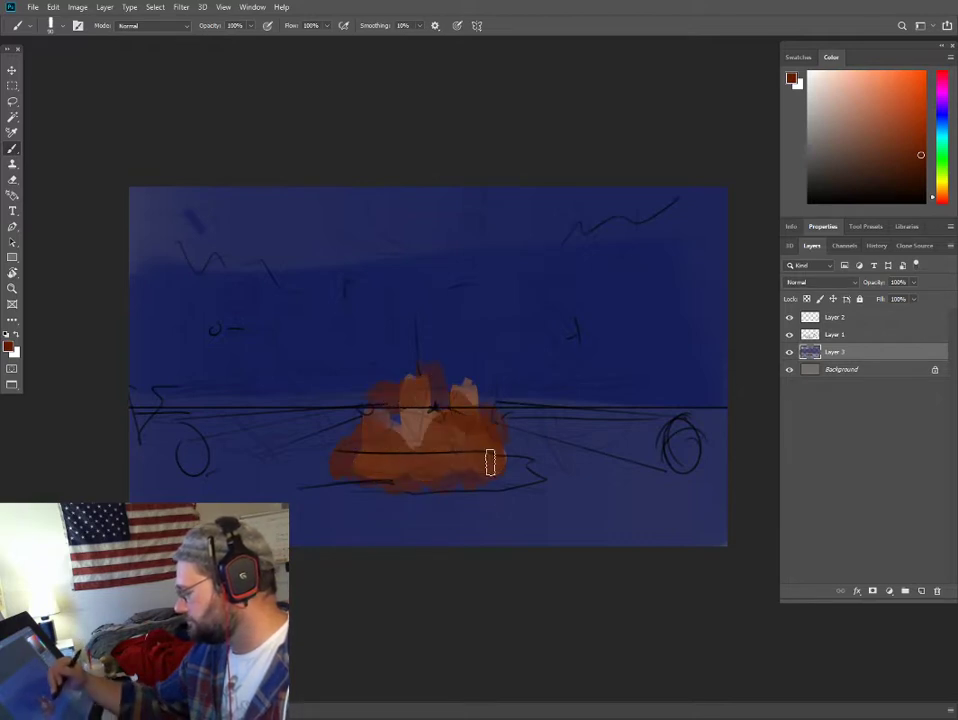
{"action": "left_click", "coordinate": [943, 190]}
{"action": "left_click", "coordinate": [920, 107]}
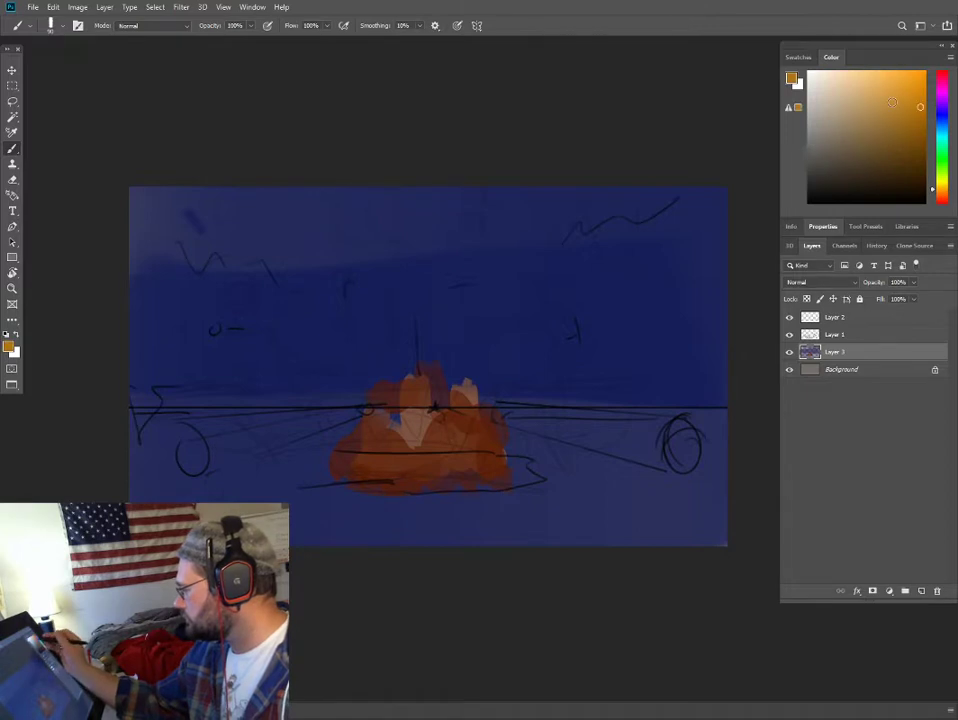
{"action": "mouse_move", "coordinate": [388, 456]}
{"action": "left_mouse_down"}
{"action": "mouse_move", "coordinate": [442, 460]}
{"action": "mouse_move", "coordinate": [455, 425]}
{"action": "left_mouse_up"}
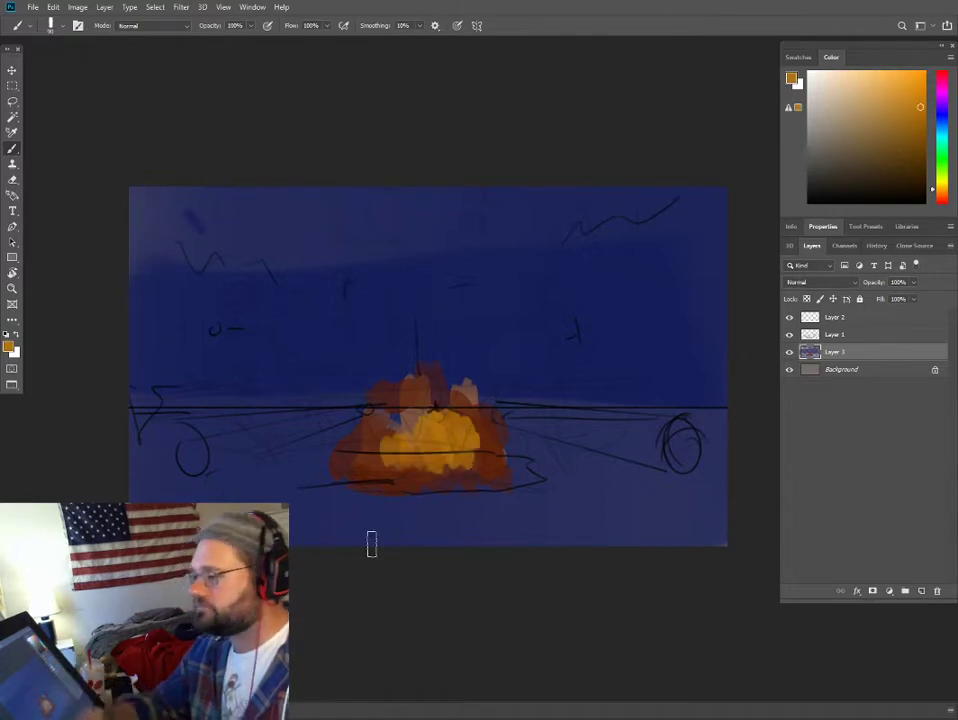
- Switch to the Soft Round Pressure Opacity brush, sample the fire's dark red, and paint a wide soft glow on the ground around it
{"action": "right_click", "coordinate": [559, 272]}
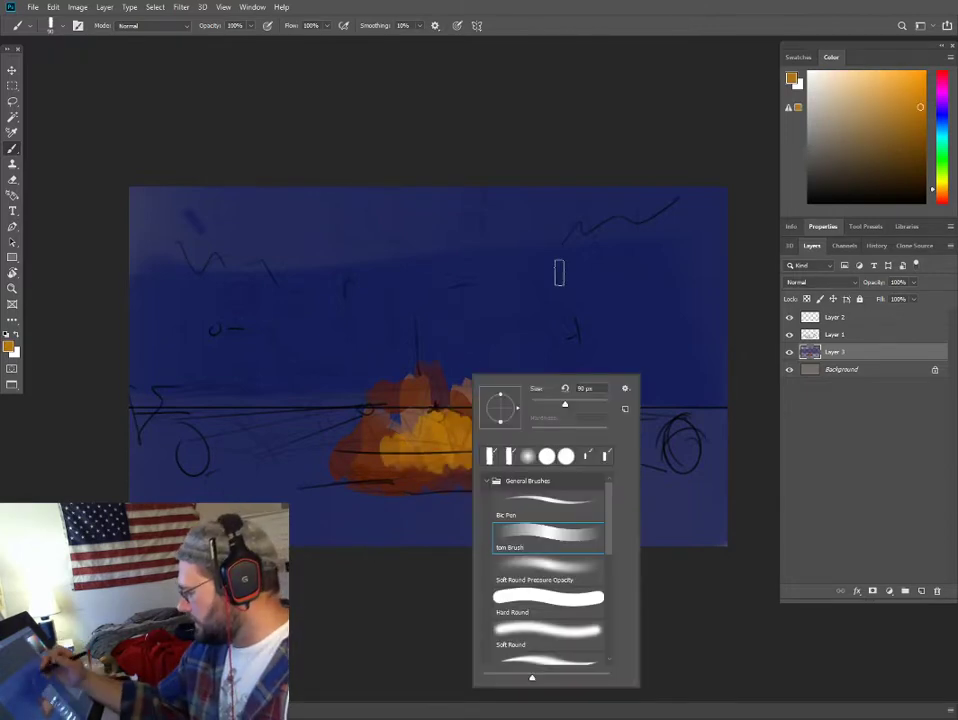
{"action": "left_click", "coordinate": [548, 569]}
{"action": "left_click", "coordinate": [443, 429], "text": "alt"}
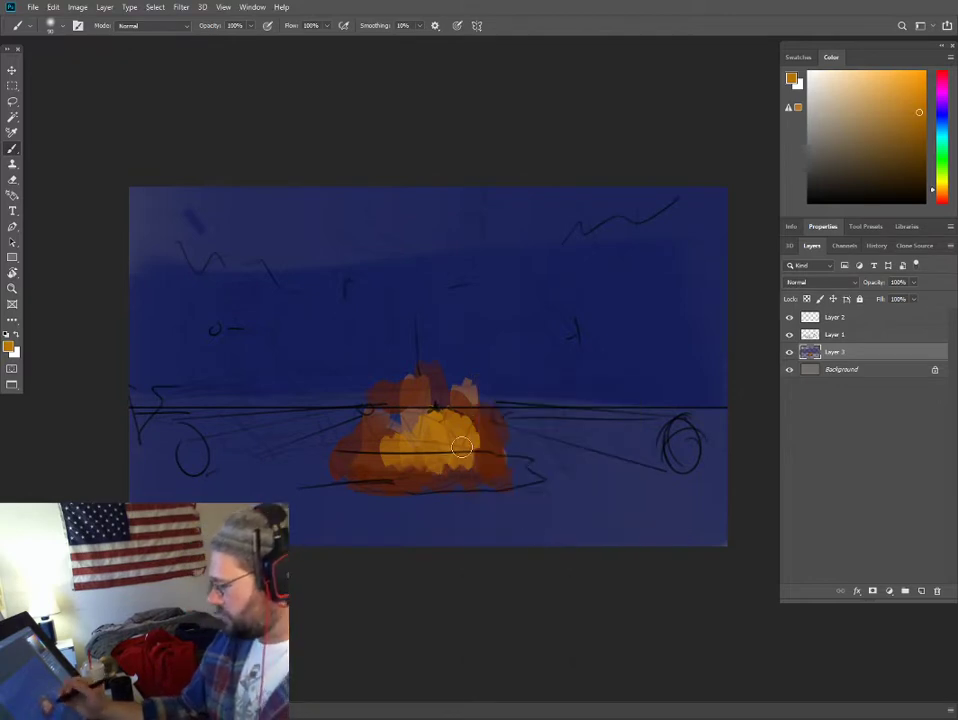
{"action": "left_click", "coordinate": [393, 474], "text": "alt"}
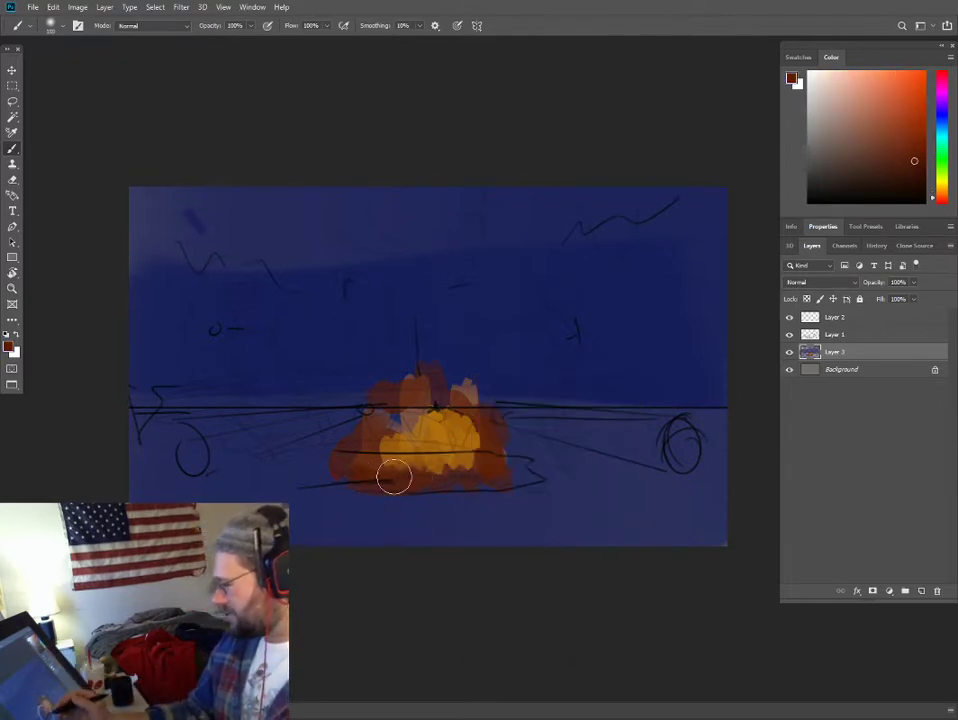
{"action": "mouse_move", "coordinate": [334, 468]}
{"action": "left_mouse_down"}
{"action": "mouse_move", "coordinate": [325, 473]}
{"action": "mouse_move", "coordinate": [387, 483]}
{"action": "mouse_move", "coordinate": [368, 458]}
{"action": "mouse_move", "coordinate": [311, 481]}
{"action": "mouse_move", "coordinate": [511, 487]}
{"action": "mouse_move", "coordinate": [603, 472]}
{"action": "mouse_move", "coordinate": [299, 460]}
{"action": "left_mouse_up"}
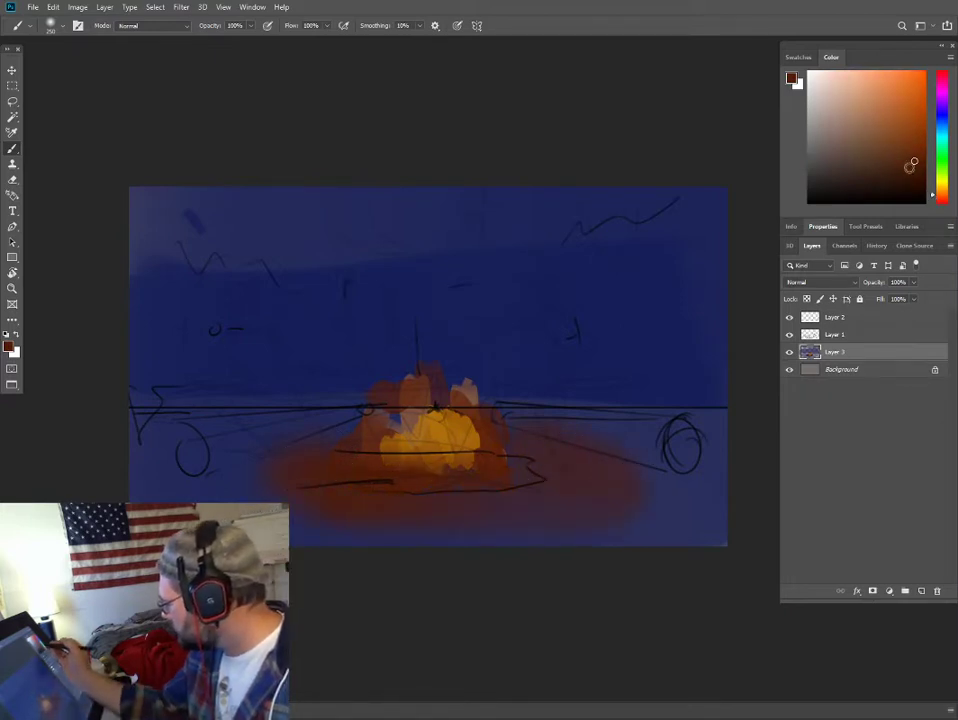
- Extend the firelight across the whole foreground with a soft, muted orange-brown
{"action": "left_click_drag", "start_coordinate": [910, 165], "coordinate": [891, 156]}
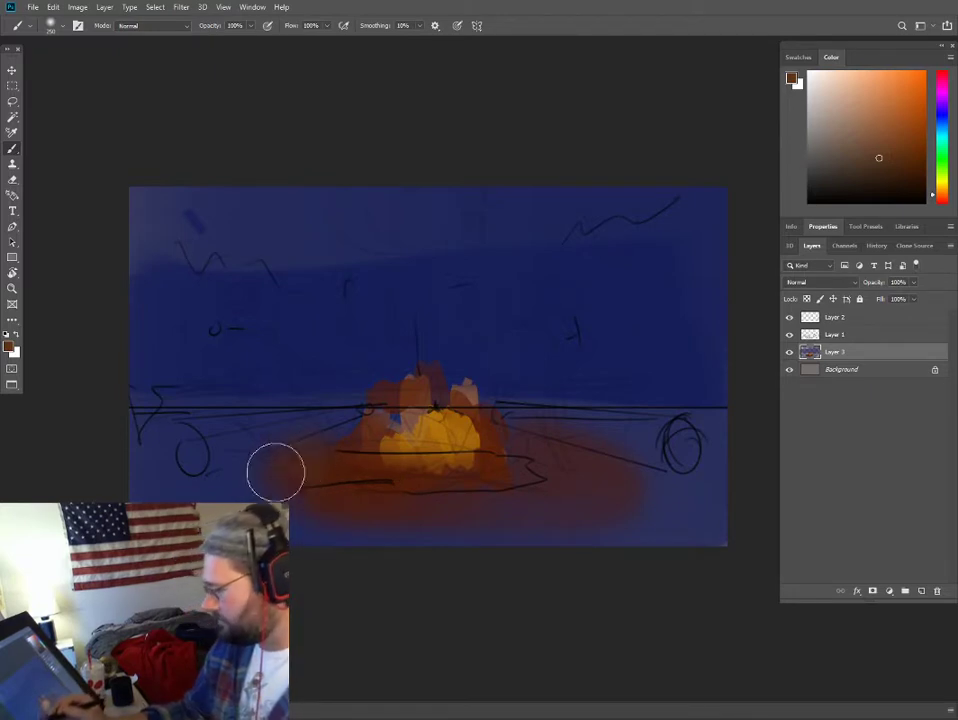
{"action": "mouse_move", "coordinate": [274, 473]}
{"action": "left_mouse_down"}
{"action": "mouse_move", "coordinate": [352, 498]}
{"action": "mouse_move", "coordinate": [321, 506]}
{"action": "mouse_move", "coordinate": [575, 489]}
{"action": "mouse_move", "coordinate": [554, 450]}
{"action": "mouse_move", "coordinate": [437, 502]}
{"action": "mouse_move", "coordinate": [304, 457]}
{"action": "mouse_move", "coordinate": [179, 507]}
{"action": "mouse_move", "coordinate": [404, 530]}
{"action": "mouse_move", "coordinate": [681, 510]}
{"action": "left_mouse_up"}
{"action": "key", "text": "bracketright"}
{"action": "key", "text": "bracketright"}
{"action": "key", "text": "bracketright"}
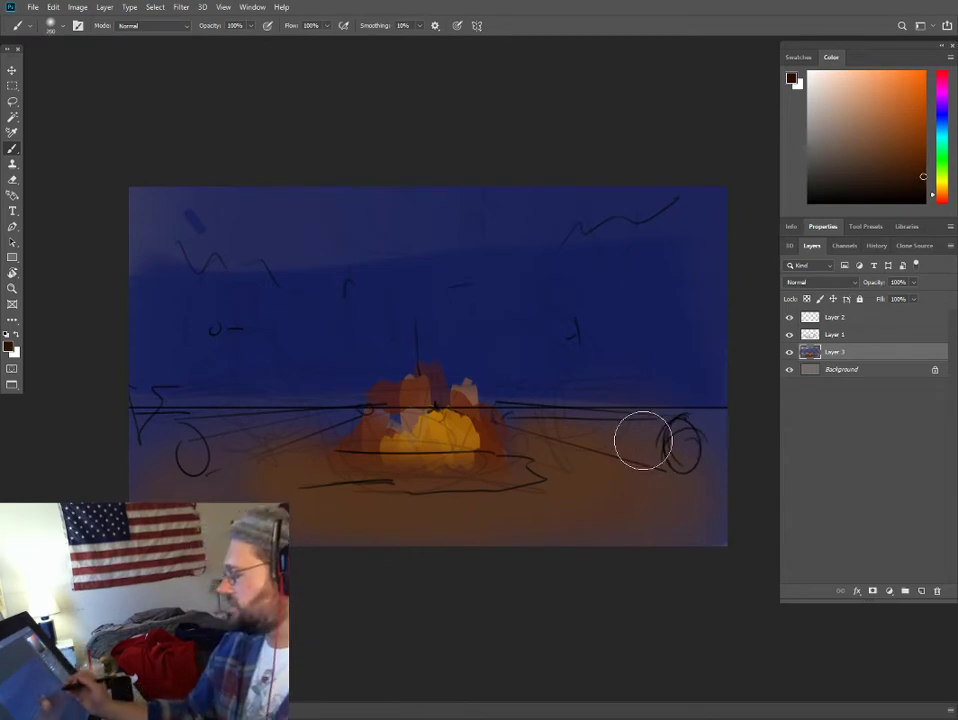
- Darken the far left and right of the ground near the horizon with a soft near-black brown
{"action": "left_click", "coordinate": [924, 195]}
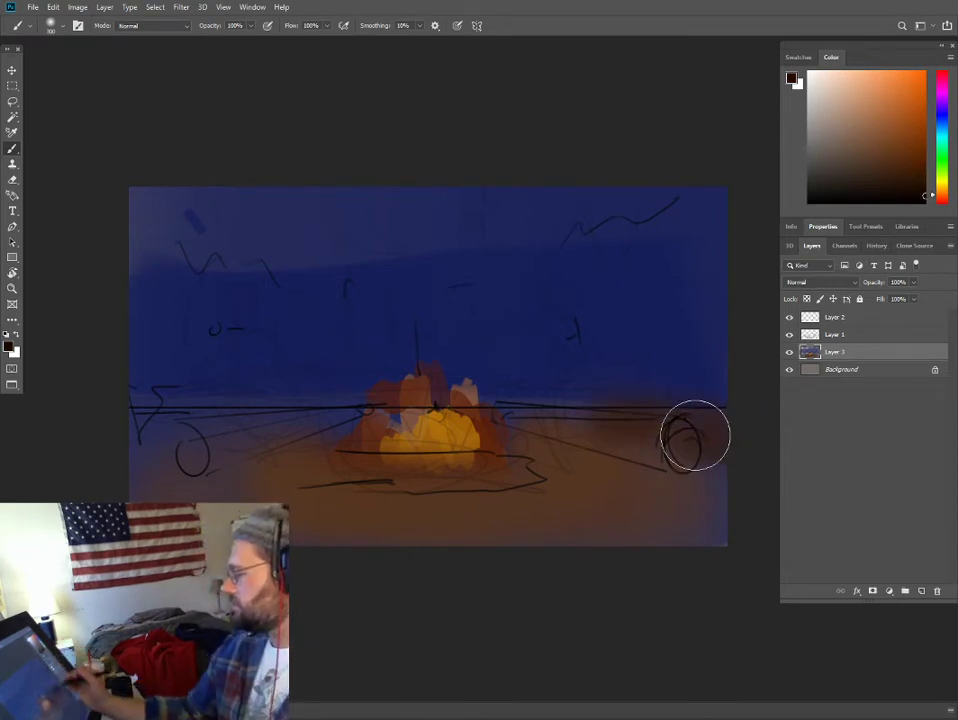
{"action": "left_click_drag", "start_coordinate": [684, 434], "coordinate": [723, 481]}
{"action": "left_click_drag", "start_coordinate": [205, 442], "coordinate": [120, 490]}
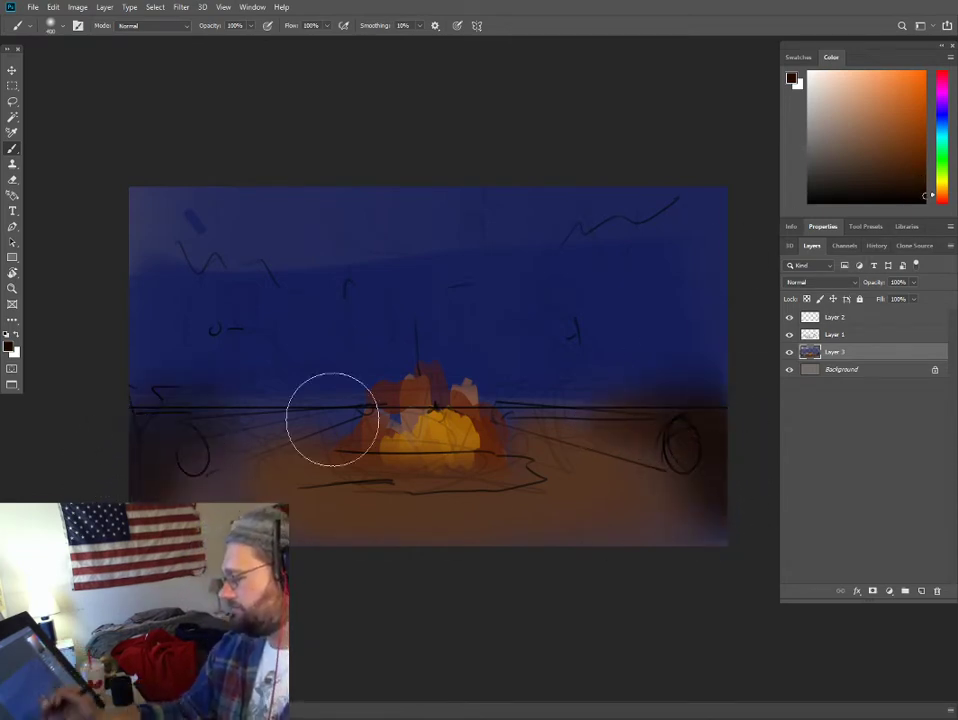
{"action": "key", "text": "bracketleft"}
{"action": "key", "text": "bracketleft"}
{"action": "left_click_drag", "start_coordinate": [165, 423], "coordinate": [270, 434]}
- Sample dark tones at the canvas's left edge and build a soft shadow from the ground up past the horizon
{"action": "left_click", "coordinate": [160, 393], "text": "alt"}
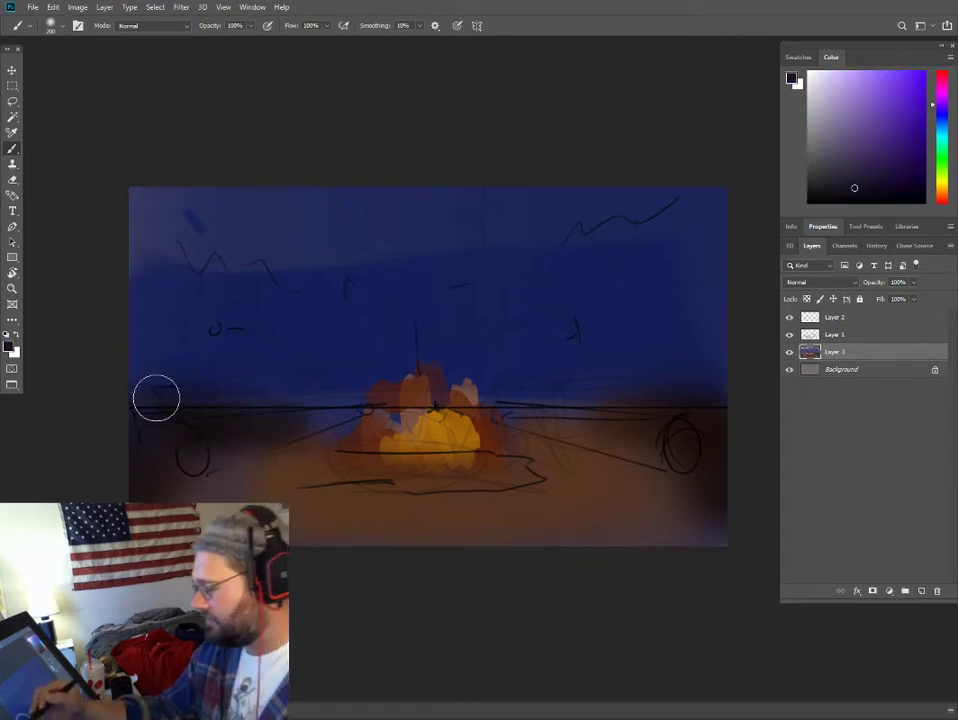
{"action": "key", "text": "ctrl+plus"}
{"action": "left_click_drag", "start_coordinate": [214, 351], "coordinate": [354, 353]}
{"action": "left_click", "coordinate": [187, 457], "text": "alt"}
{"action": "mouse_move", "coordinate": [187, 420]}
{"action": "left_mouse_down"}
{"action": "mouse_move", "coordinate": [190, 359]}
{"action": "mouse_move", "coordinate": [205, 385]}
{"action": "mouse_move", "coordinate": [222, 323]}
{"action": "left_mouse_up"}
{"action": "left_click", "coordinate": [190, 381], "text": "alt"}
{"action": "left_click", "coordinate": [203, 448], "text": "alt"}
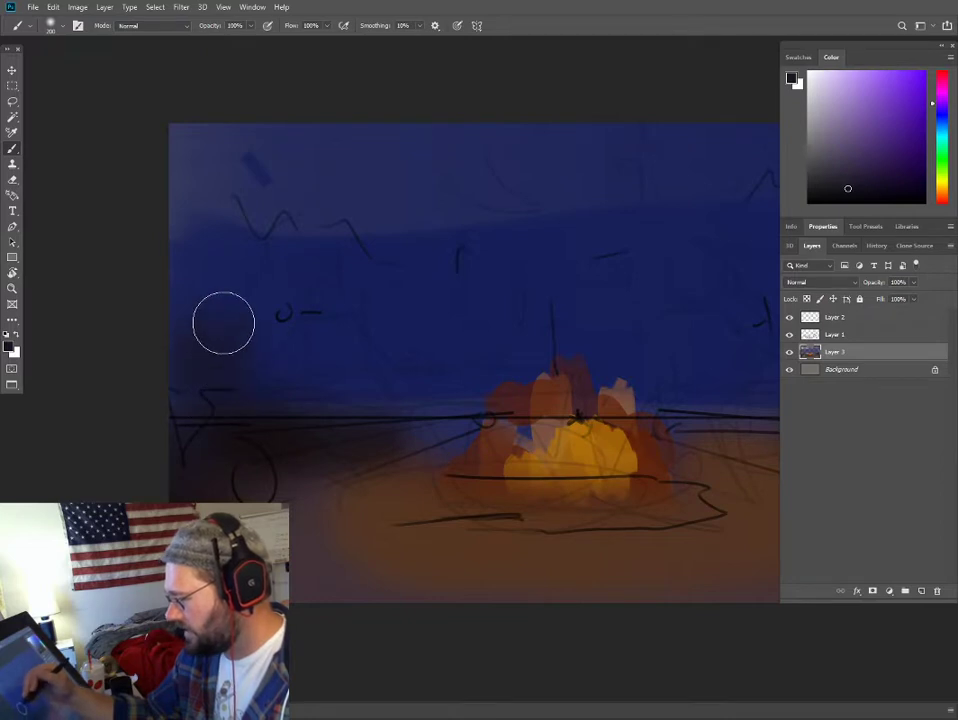
- Sample the sky's blue and smooth out the uneven patches in the upper-left sky with a larger soft brush
{"action": "left_click", "coordinate": [211, 261], "text": "alt"}
{"action": "left_click_drag", "start_coordinate": [207, 260], "coordinate": [189, 169]}
{"action": "key", "text": "bracketright"}
{"action": "key", "text": "bracketright"}
{"action": "key", "text": "bracketright"}
{"action": "key", "text": "bracketright"}
{"action": "mouse_move", "coordinate": [319, 144]}
{"action": "left_mouse_down"}
{"action": "mouse_move", "coordinate": [648, 147]}
{"action": "mouse_move", "coordinate": [502, 218]}
{"action": "left_mouse_up"}
{"action": "key", "text": "bracketleft"}
{"action": "key", "text": "bracketleft"}
{"action": "mouse_move", "coordinate": [367, 178]}
{"action": "left_mouse_down"}
{"action": "mouse_move", "coordinate": [654, 179]}
{"action": "mouse_move", "coordinate": [439, 195]}
{"action": "left_mouse_up"}
- Dot small pale blue stars across the upper sky and shade a soft dark blue band above the horizon behind the fire
{"action": "key", "text": "space"}
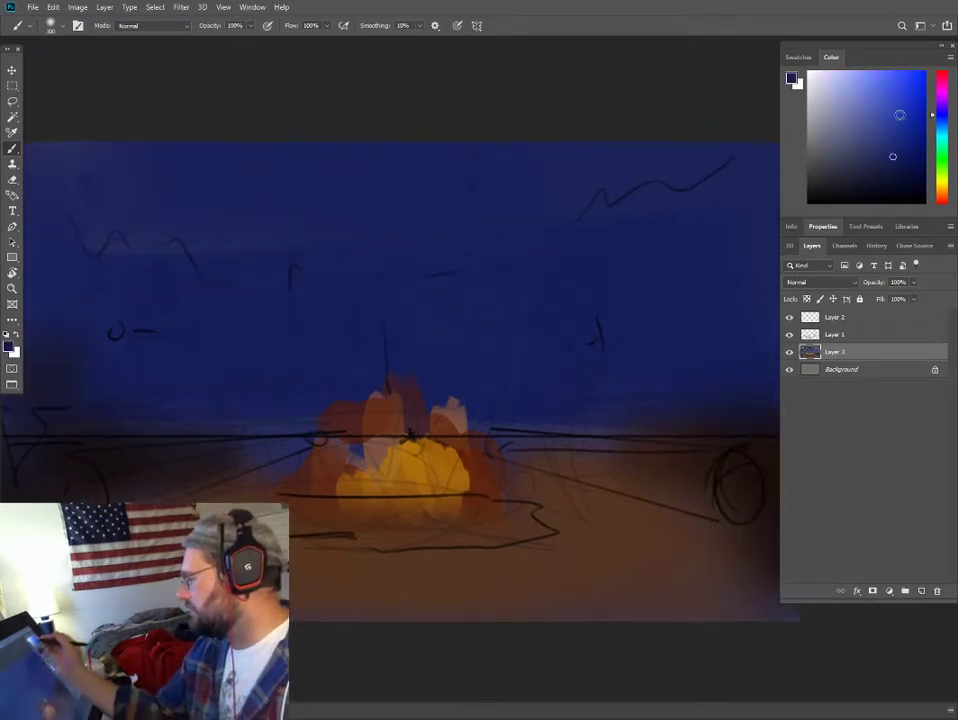
{"action": "left_click", "coordinate": [845, 75]}
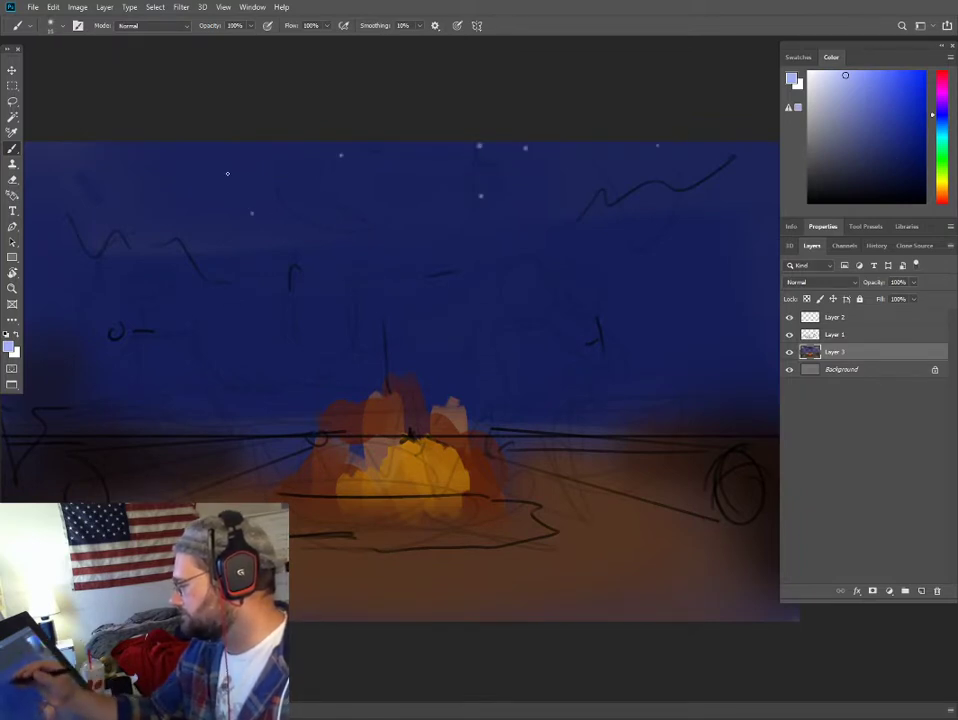
{"action": "left_click", "coordinate": [881, 197]}
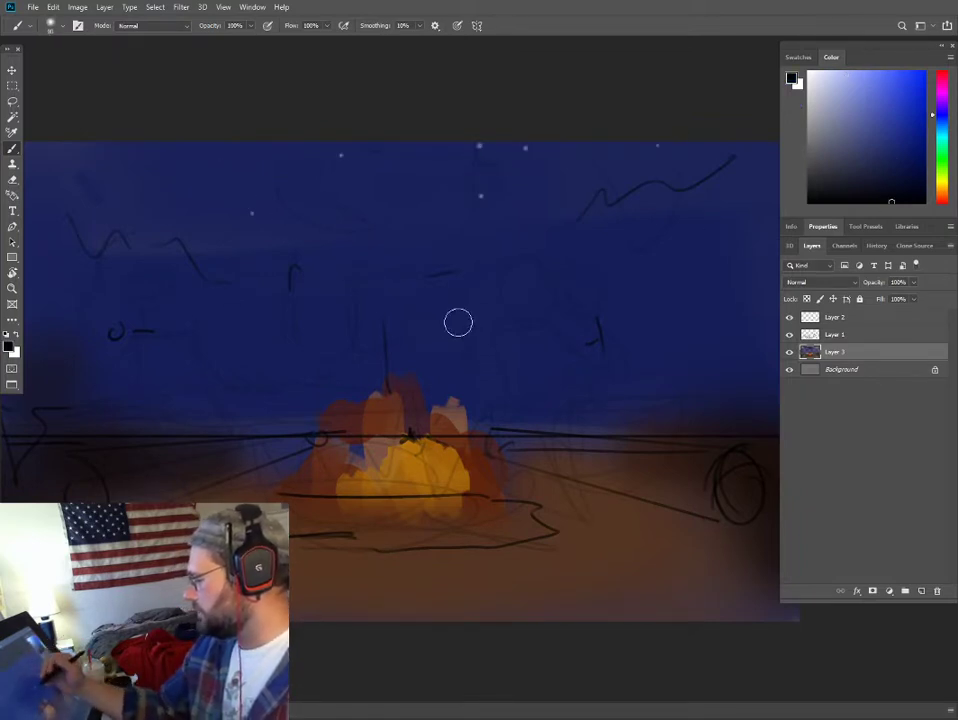
{"action": "left_click", "coordinate": [678, 187], "text": "alt"}
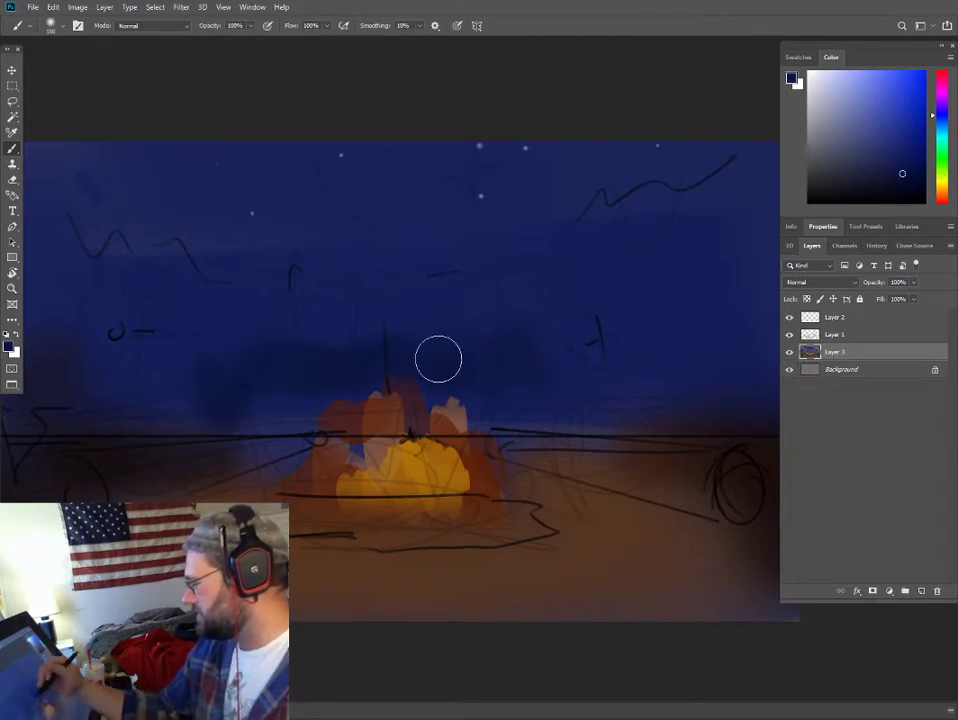
- Choose a dark olive green and paint soft vertical foliage patches for the trees left of the fire
{"action": "left_click", "coordinate": [942, 167]}
{"action": "left_click", "coordinate": [942, 176]}
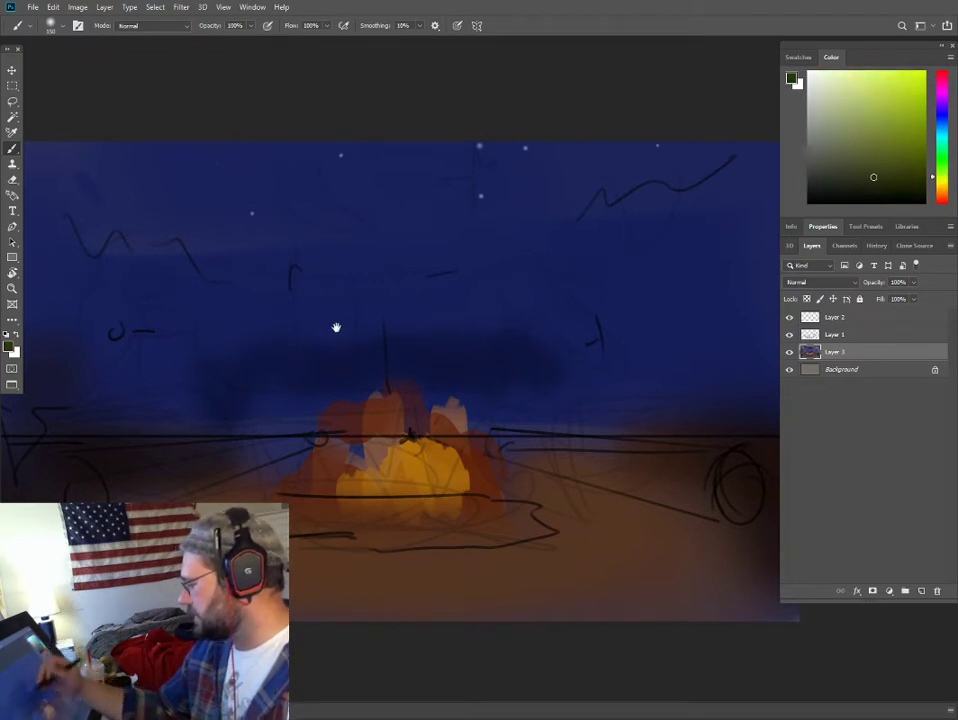
{"action": "left_click_drag", "start_coordinate": [336, 327], "coordinate": [554, 310]}
{"action": "left_click_drag", "start_coordinate": [423, 272], "coordinate": [434, 346]}
{"action": "key", "text": "bracketleft"}
{"action": "key", "text": "bracketleft"}
{"action": "left_click_drag", "start_coordinate": [417, 287], "coordinate": [383, 261]}
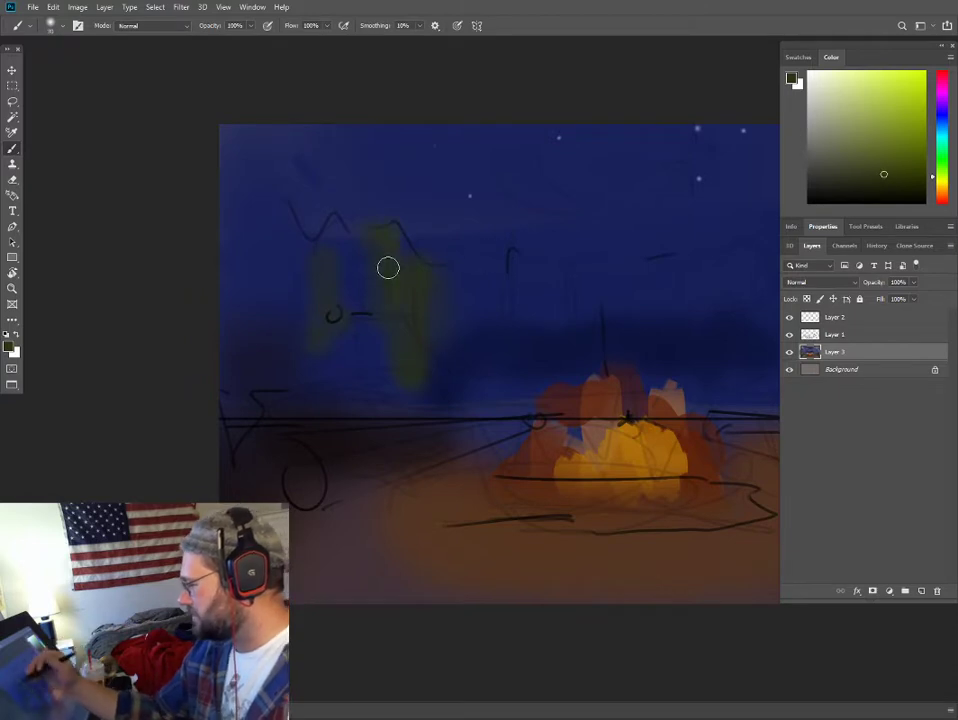
- Switch to the tom Brush, choose a near-black green, and paint rough tree silhouettes from the left edge toward the fire
{"action": "right_click", "coordinate": [388, 267]}
{"action": "double_click", "coordinate": [430, 428]}
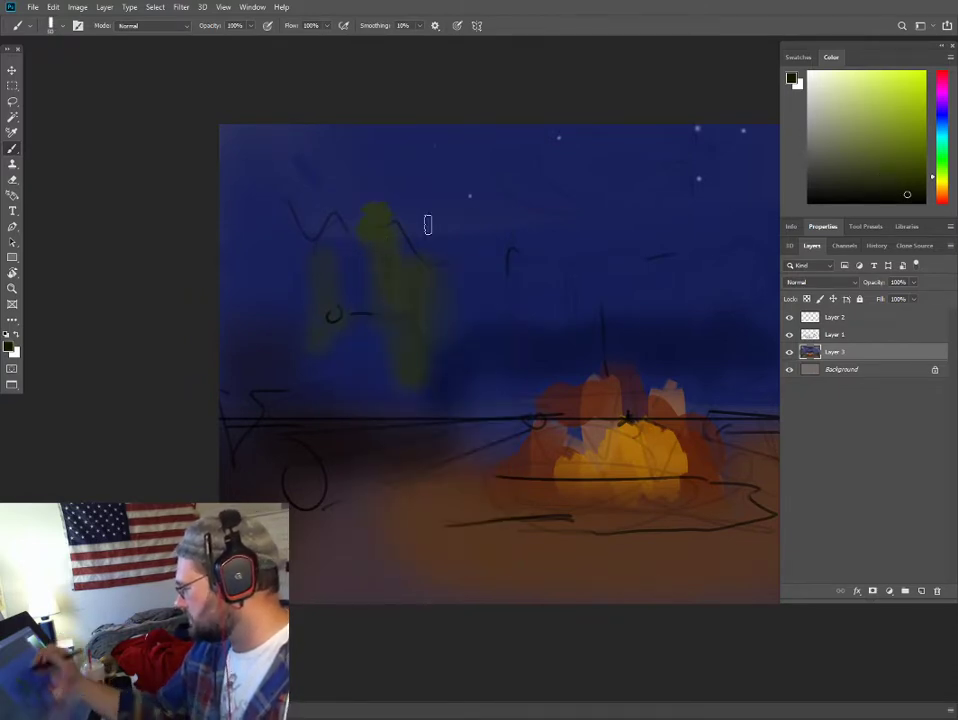
{"action": "mouse_move", "coordinate": [428, 225]}
{"action": "left_mouse_down"}
{"action": "mouse_move", "coordinate": [381, 197]}
{"action": "mouse_move", "coordinate": [371, 229]}
{"action": "mouse_move", "coordinate": [321, 244]}
{"action": "mouse_move", "coordinate": [300, 224]}
{"action": "mouse_move", "coordinate": [278, 235]}
{"action": "mouse_move", "coordinate": [268, 172]}
{"action": "mouse_move", "coordinate": [246, 161]}
{"action": "mouse_move", "coordinate": [232, 230]}
{"action": "mouse_move", "coordinate": [194, 265]}
{"action": "mouse_move", "coordinate": [226, 250]}
{"action": "mouse_move", "coordinate": [237, 388]}
{"action": "left_mouse_up"}
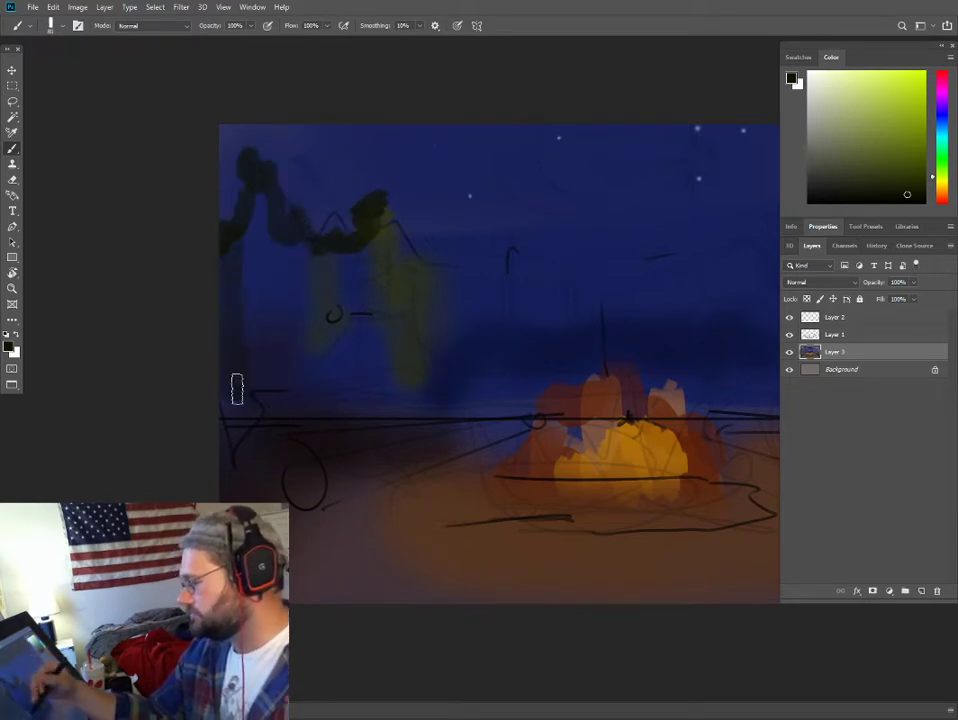
{"action": "mouse_move", "coordinate": [247, 243]}
{"action": "left_mouse_down"}
{"action": "mouse_move", "coordinate": [295, 227]}
{"action": "mouse_move", "coordinate": [298, 246]}
{"action": "left_mouse_up"}
{"action": "left_click_drag", "start_coordinate": [239, 284], "coordinate": [326, 299]}
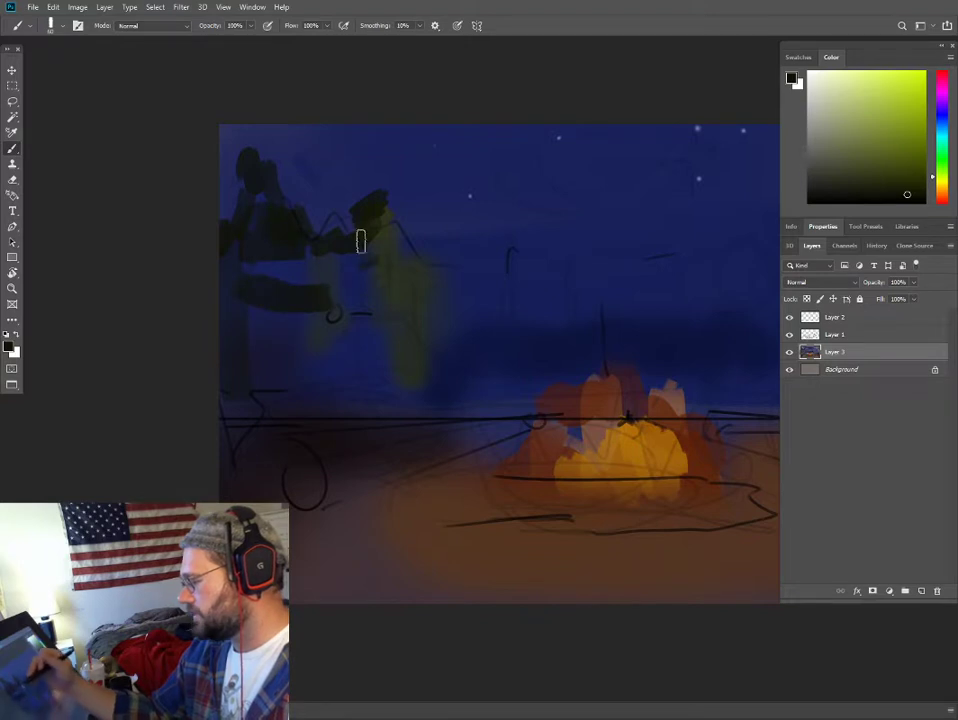
{"action": "mouse_move", "coordinate": [361, 241]}
{"action": "left_mouse_down"}
{"action": "mouse_move", "coordinate": [365, 274]}
{"action": "mouse_move", "coordinate": [426, 291]}
{"action": "mouse_move", "coordinate": [342, 301]}
{"action": "mouse_move", "coordinate": [408, 323]}
{"action": "mouse_move", "coordinate": [357, 347]}
{"action": "mouse_move", "coordinate": [394, 353]}
{"action": "mouse_move", "coordinate": [476, 328]}
{"action": "mouse_move", "coordinate": [415, 301]}
{"action": "mouse_move", "coordinate": [479, 284]}
{"action": "mouse_move", "coordinate": [462, 257]}
{"action": "mouse_move", "coordinate": [458, 310]}
{"action": "mouse_move", "coordinate": [438, 342]}
{"action": "mouse_move", "coordinate": [498, 367]}
{"action": "mouse_move", "coordinate": [460, 365]}
{"action": "mouse_move", "coordinate": [524, 300]}
{"action": "mouse_move", "coordinate": [513, 338]}
{"action": "mouse_move", "coordinate": [528, 325]}
{"action": "mouse_move", "coordinate": [560, 354]}
{"action": "mouse_move", "coordinate": [522, 382]}
{"action": "mouse_move", "coordinate": [535, 379]}
{"action": "mouse_move", "coordinate": [566, 328]}
{"action": "left_mouse_up"}
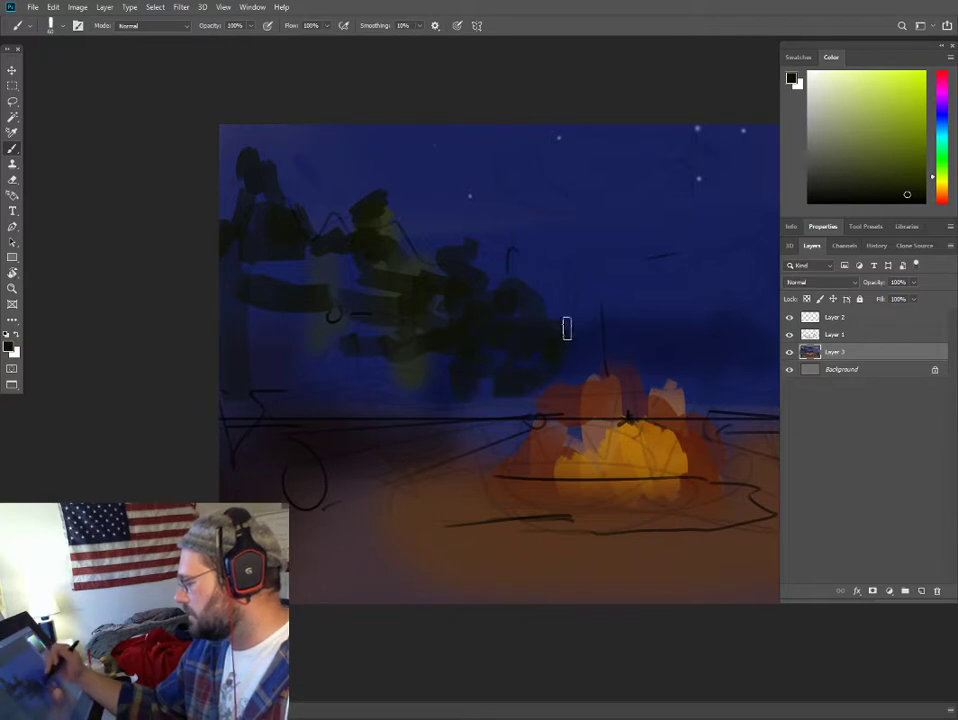
- Carry the near-black green treeline behind the fire to the right edge, filling the right-hand trees down to the horizon
{"action": "left_click_drag", "start_coordinate": [629, 305], "coordinate": [470, 342]}
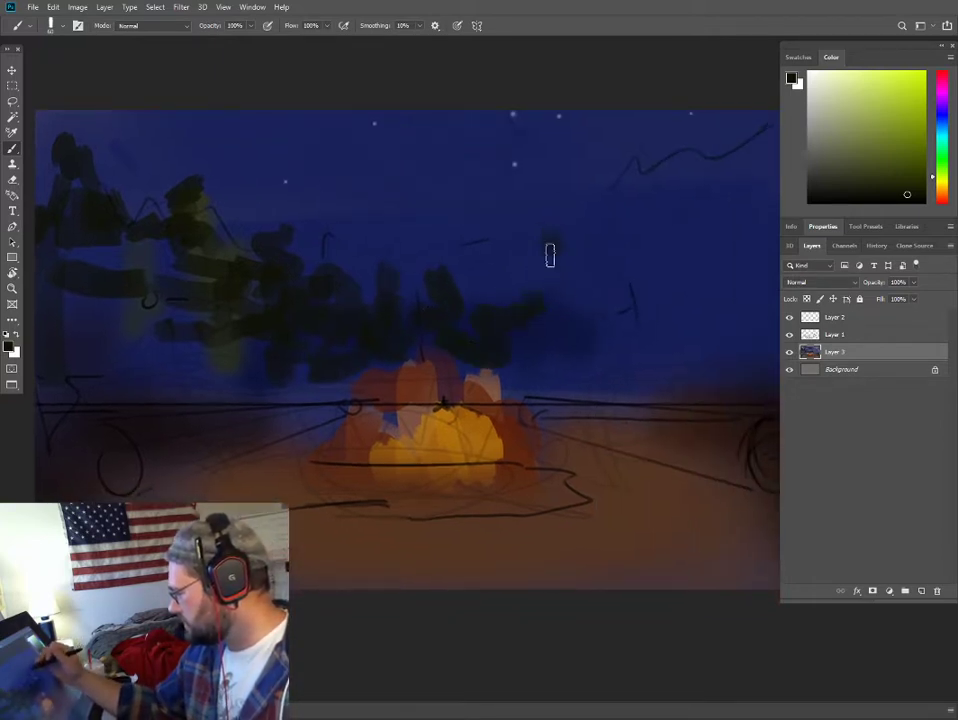
{"action": "mouse_move", "coordinate": [550, 255]}
{"action": "left_mouse_down"}
{"action": "mouse_move", "coordinate": [555, 350]}
{"action": "mouse_move", "coordinate": [586, 371]}
{"action": "mouse_move", "coordinate": [603, 368]}
{"action": "mouse_move", "coordinate": [591, 358]}
{"action": "mouse_move", "coordinate": [587, 296]}
{"action": "left_mouse_up"}
{"action": "mouse_move", "coordinate": [642, 314]}
{"action": "left_mouse_down"}
{"action": "mouse_move", "coordinate": [678, 317]}
{"action": "mouse_move", "coordinate": [673, 234]}
{"action": "mouse_move", "coordinate": [700, 236]}
{"action": "mouse_move", "coordinate": [672, 205]}
{"action": "mouse_move", "coordinate": [689, 297]}
{"action": "mouse_move", "coordinate": [651, 320]}
{"action": "mouse_move", "coordinate": [654, 373]}
{"action": "mouse_move", "coordinate": [712, 304]}
{"action": "mouse_move", "coordinate": [695, 329]}
{"action": "mouse_move", "coordinate": [703, 360]}
{"action": "left_mouse_up"}
{"action": "mouse_move", "coordinate": [674, 321]}
{"action": "left_mouse_down"}
{"action": "mouse_move", "coordinate": [589, 339]}
{"action": "mouse_move", "coordinate": [645, 300]}
{"action": "mouse_move", "coordinate": [625, 196]}
{"action": "mouse_move", "coordinate": [646, 147]}
{"action": "mouse_move", "coordinate": [650, 183]}
{"action": "mouse_move", "coordinate": [683, 240]}
{"action": "mouse_move", "coordinate": [643, 249]}
{"action": "left_mouse_up"}
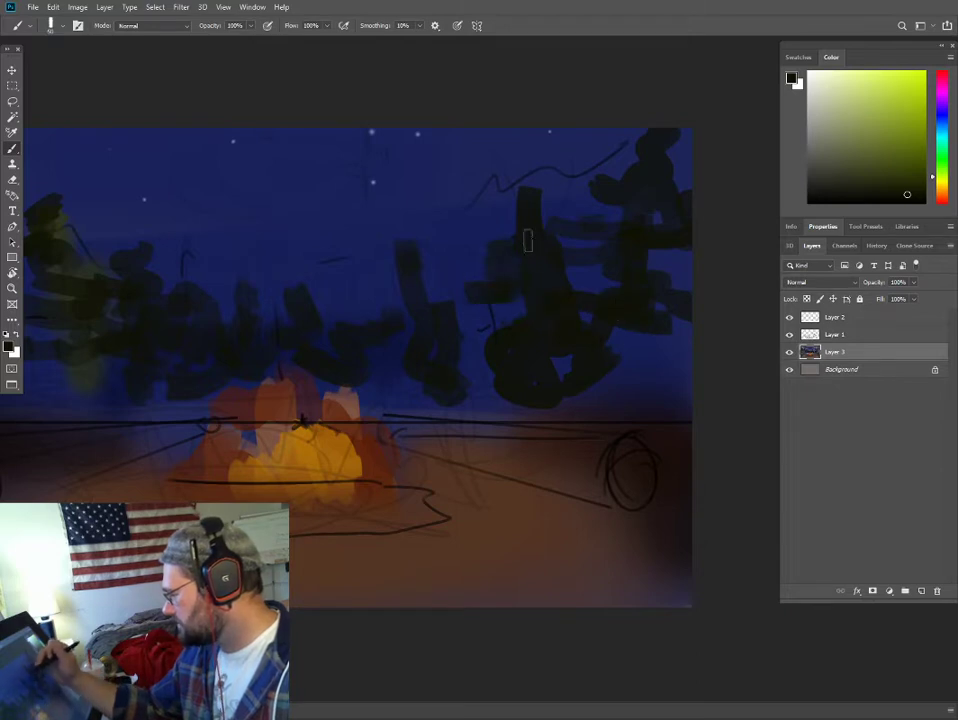
{"action": "mouse_move", "coordinate": [652, 384]}
{"action": "left_mouse_down"}
{"action": "mouse_move", "coordinate": [585, 405]}
{"action": "mouse_move", "coordinate": [483, 415]}
{"action": "mouse_move", "coordinate": [597, 383]}
{"action": "mouse_move", "coordinate": [609, 338]}
{"action": "mouse_move", "coordinate": [492, 400]}
{"action": "mouse_move", "coordinate": [541, 336]}
{"action": "mouse_move", "coordinate": [462, 328]}
{"action": "mouse_move", "coordinate": [505, 370]}
{"action": "left_mouse_up"}
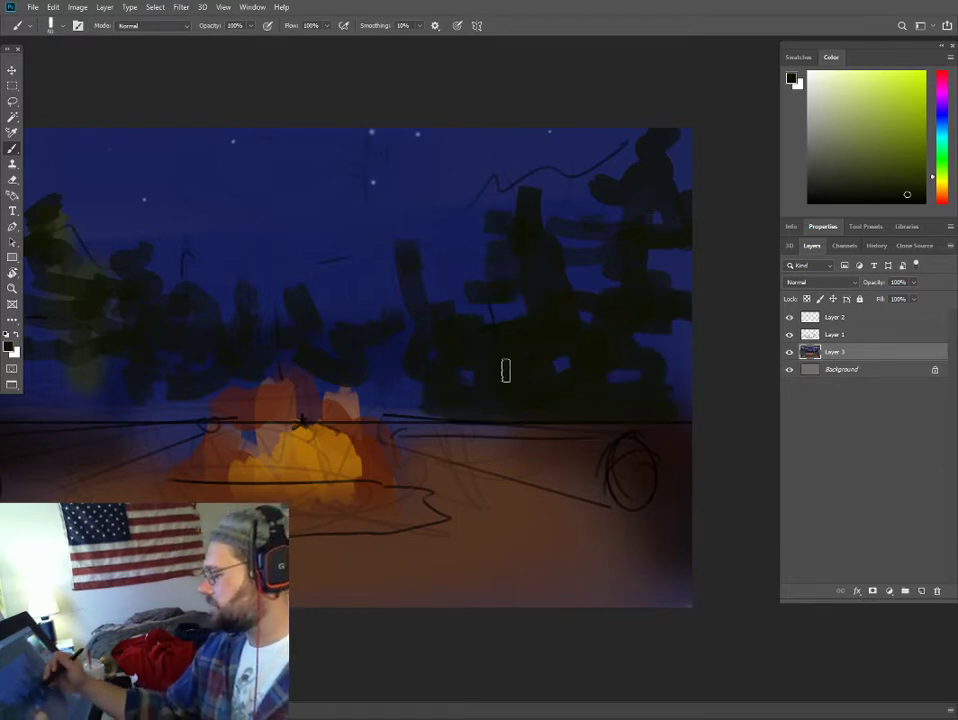
{"action": "left_click_drag", "start_coordinate": [460, 336], "coordinate": [541, 319]}
{"action": "key", "text": "bracketright"}
{"action": "mouse_move", "coordinate": [489, 356]}
{"action": "left_mouse_down"}
{"action": "mouse_move", "coordinate": [462, 388]}
{"action": "mouse_move", "coordinate": [379, 370]}
{"action": "mouse_move", "coordinate": [402, 365]}
{"action": "mouse_move", "coordinate": [346, 349]}
{"action": "mouse_move", "coordinate": [261, 400]}
{"action": "left_mouse_up"}
- Add thin vertical trunks and fill in the left-hand trees down to the horizon, reducing the brush to 30 px
{"action": "left_click_drag", "start_coordinate": [294, 345], "coordinate": [472, 349]}
{"action": "left_click_drag", "start_coordinate": [352, 312], "coordinate": [357, 370]}
{"action": "key", "text": "bracketleft"}
{"action": "key", "text": "bracketleft"}
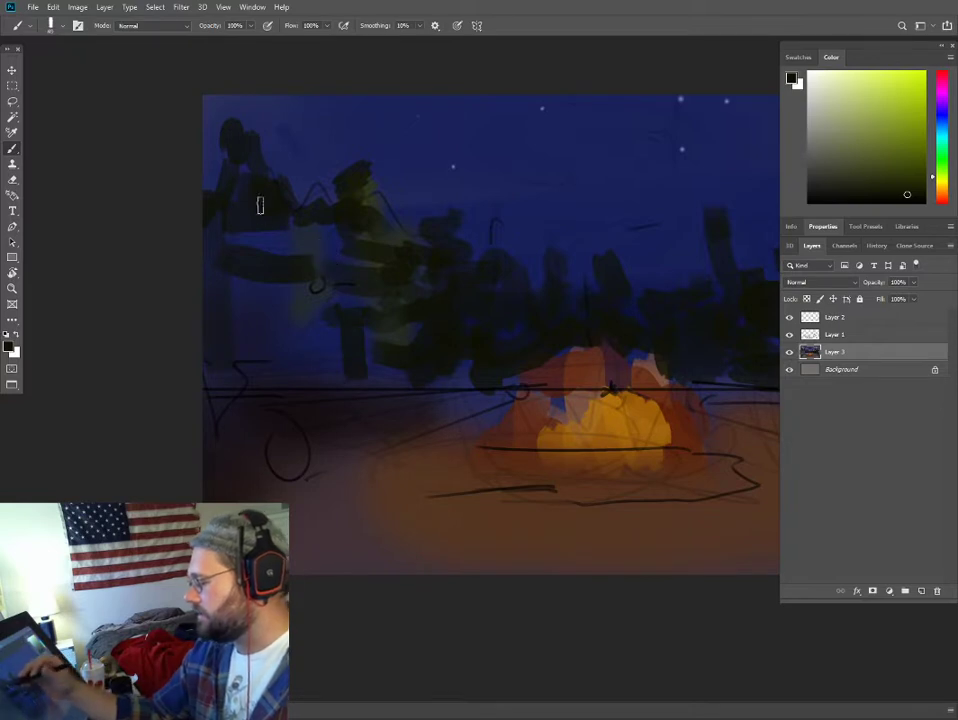
{"action": "key", "text": "bracketleft"}
{"action": "key", "text": "bracketleft"}
{"action": "left_click_drag", "start_coordinate": [254, 212], "coordinate": [254, 387]}
{"action": "left_click_drag", "start_coordinate": [314, 370], "coordinate": [310, 216]}
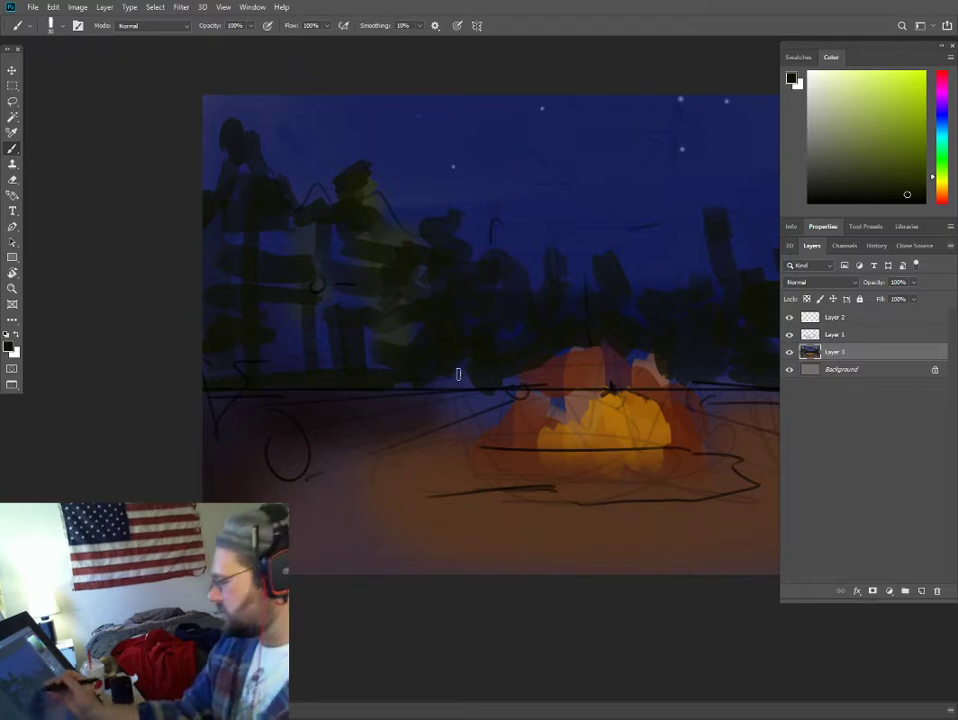
- Choose an olive green and paint thin upright stems across the base of the right-hand trees, reducing the brush to 20 px
{"action": "left_click_drag", "start_coordinate": [487, 363], "coordinate": [364, 323]}
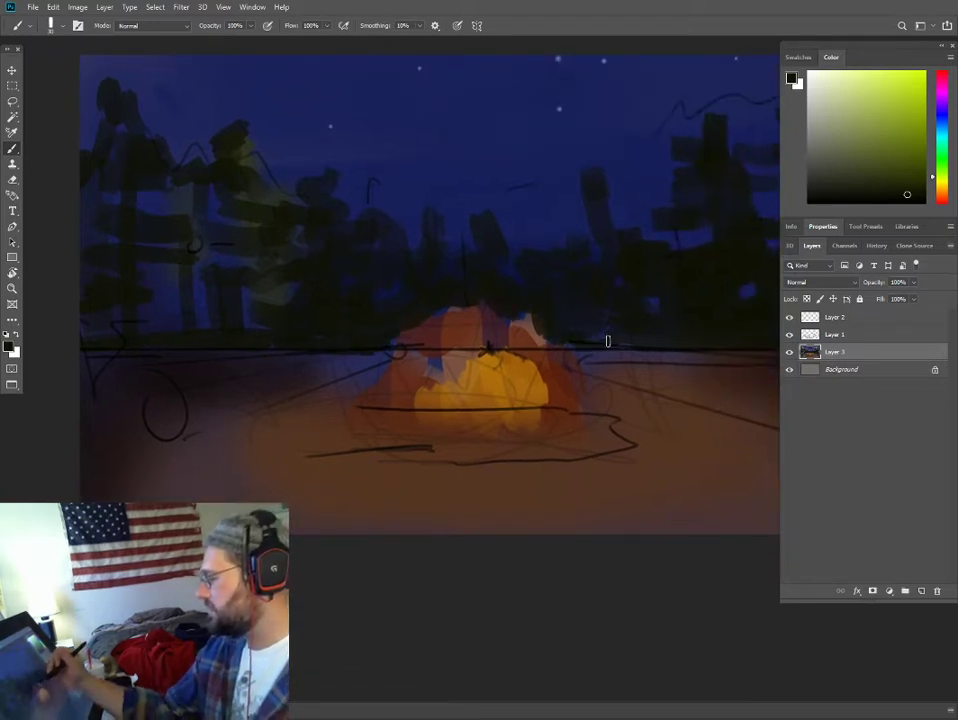
{"action": "left_click_drag", "start_coordinate": [730, 346], "coordinate": [589, 318]}
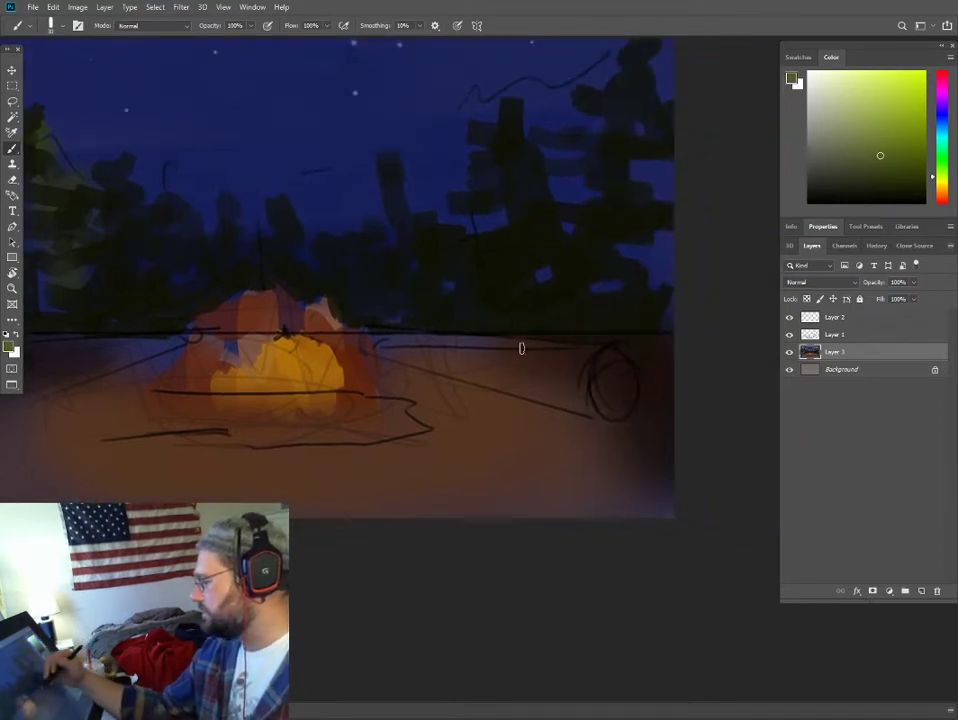
{"action": "mouse_move", "coordinate": [508, 331]}
{"action": "left_mouse_down"}
{"action": "mouse_move", "coordinate": [524, 256]}
{"action": "mouse_move", "coordinate": [537, 242]}
{"action": "mouse_move", "coordinate": [572, 358]}
{"action": "mouse_move", "coordinate": [562, 219]}
{"action": "mouse_move", "coordinate": [587, 345]}
{"action": "mouse_move", "coordinate": [611, 353]}
{"action": "mouse_move", "coordinate": [626, 234]}
{"action": "left_mouse_up"}
{"action": "left_click_drag", "start_coordinate": [627, 234], "coordinate": [640, 358]}
{"action": "left_click_drag", "start_coordinate": [463, 334], "coordinate": [455, 259]}
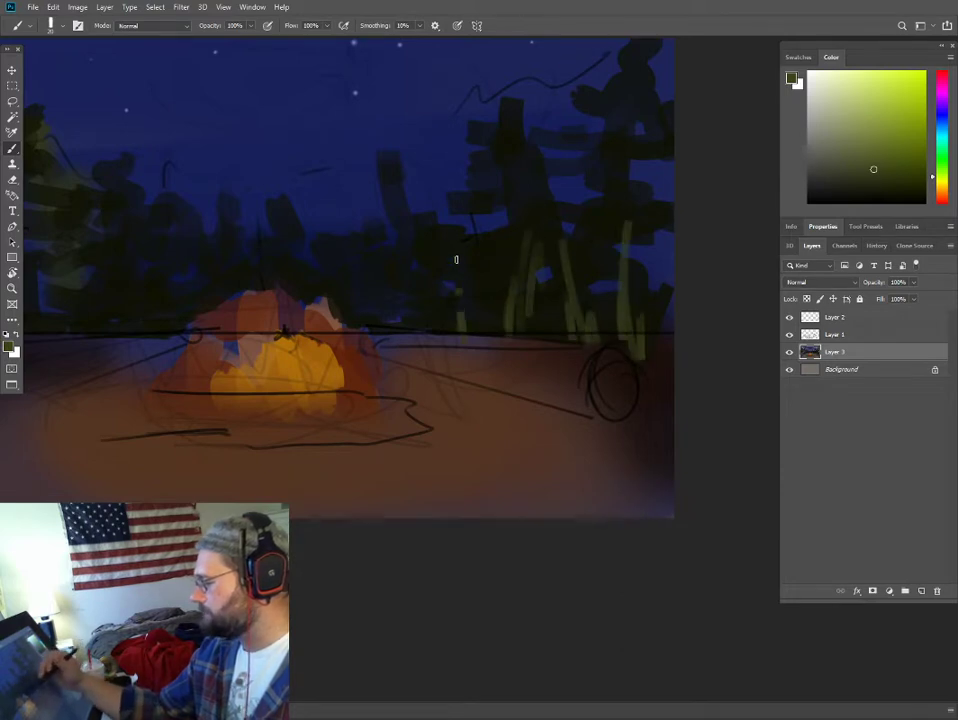
- Paint matching thin olive-green stems along the base of the left-hand trees, extending the outermost ones below the horizon
{"action": "left_click_drag", "start_coordinate": [443, 316], "coordinate": [694, 323]}
{"action": "left_click_drag", "start_coordinate": [330, 349], "coordinate": [347, 248]}
{"action": "left_click_drag", "start_coordinate": [290, 356], "coordinate": [248, 246]}
{"action": "left_click_drag", "start_coordinate": [240, 244], "coordinate": [241, 347]}
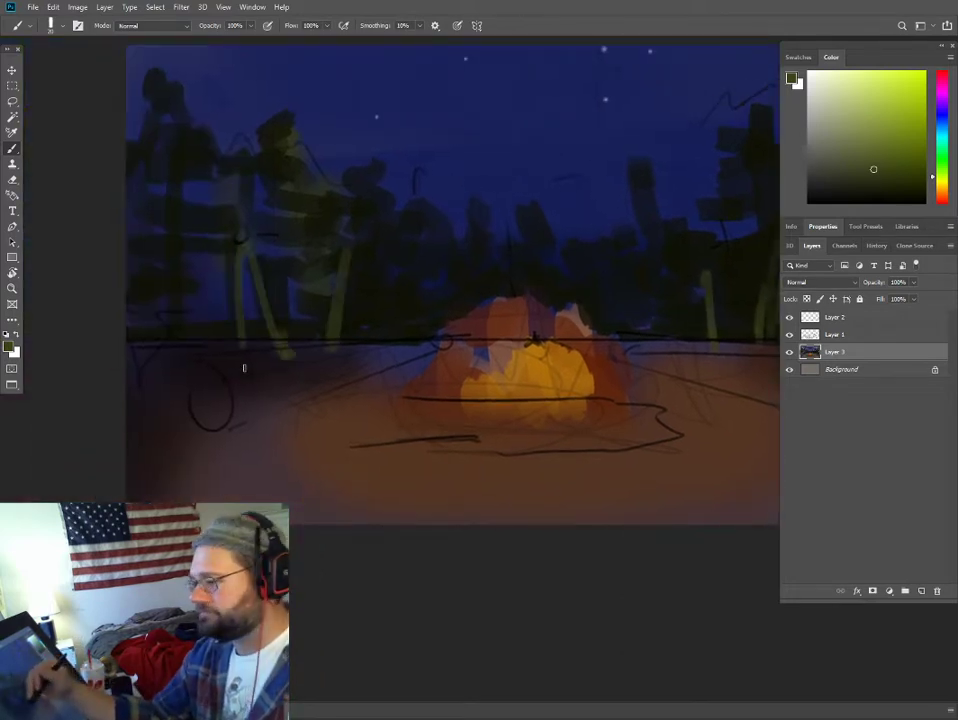
{"action": "left_click_drag", "start_coordinate": [177, 353], "coordinate": [139, 238]}
{"action": "left_click_drag", "start_coordinate": [157, 390], "coordinate": [139, 320]}
{"action": "left_click_drag", "start_coordinate": [303, 338], "coordinate": [322, 256]}
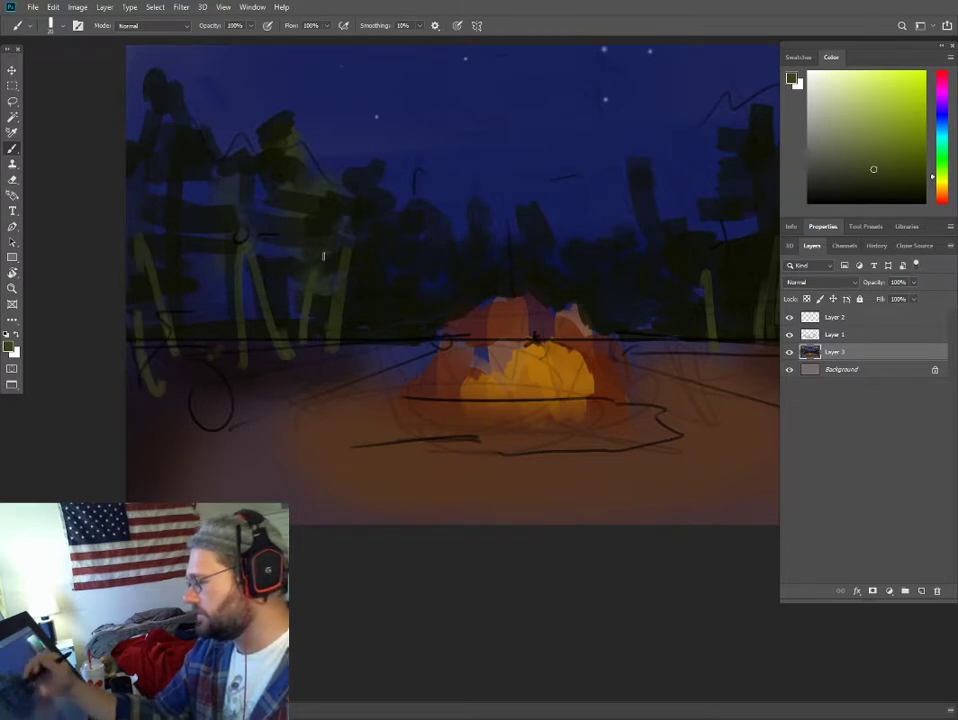
- Continue the olive strokes toward the fire, shift the hue toward yellow, and fill in a rounded bush just left of the flames
{"action": "left_click_drag", "start_coordinate": [348, 334], "coordinate": [376, 299]}
{"action": "left_click_drag", "start_coordinate": [391, 290], "coordinate": [391, 318]}
{"action": "mouse_move", "coordinate": [415, 291]}
{"action": "left_mouse_down"}
{"action": "mouse_move", "coordinate": [395, 322]}
{"action": "mouse_move", "coordinate": [401, 307]}
{"action": "left_mouse_up"}
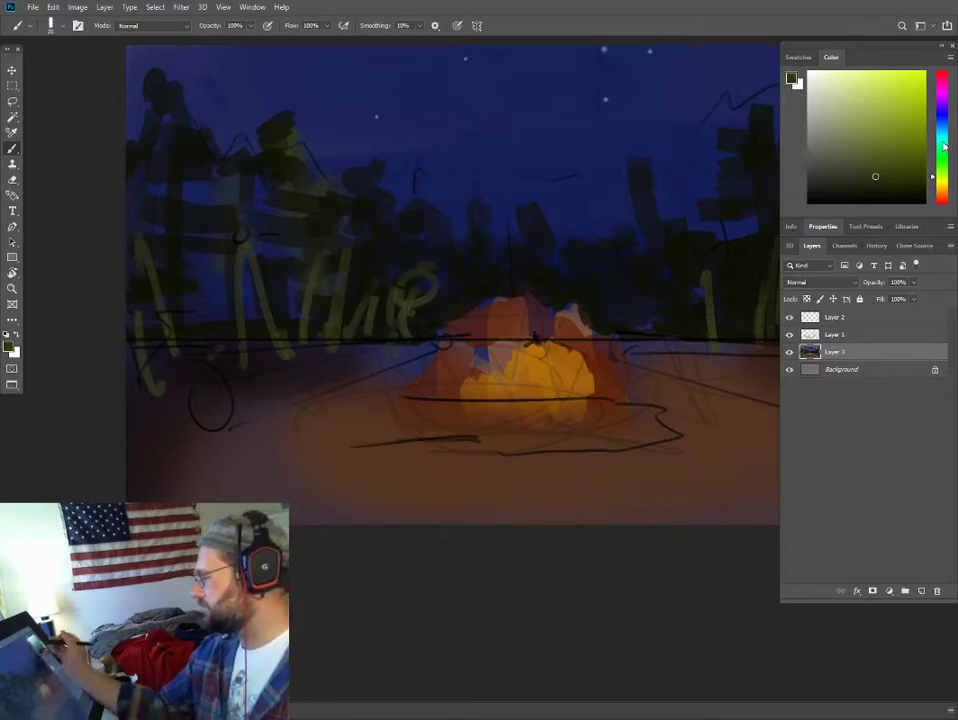
{"action": "left_click", "coordinate": [942, 170]}
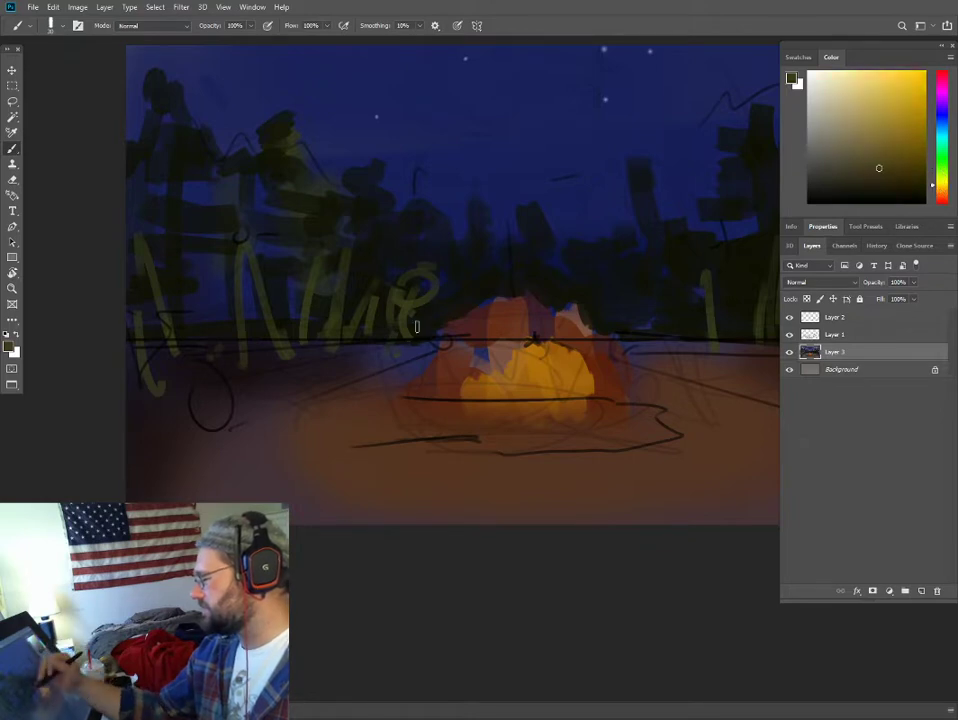
{"action": "left_click_drag", "start_coordinate": [412, 295], "coordinate": [428, 268]}
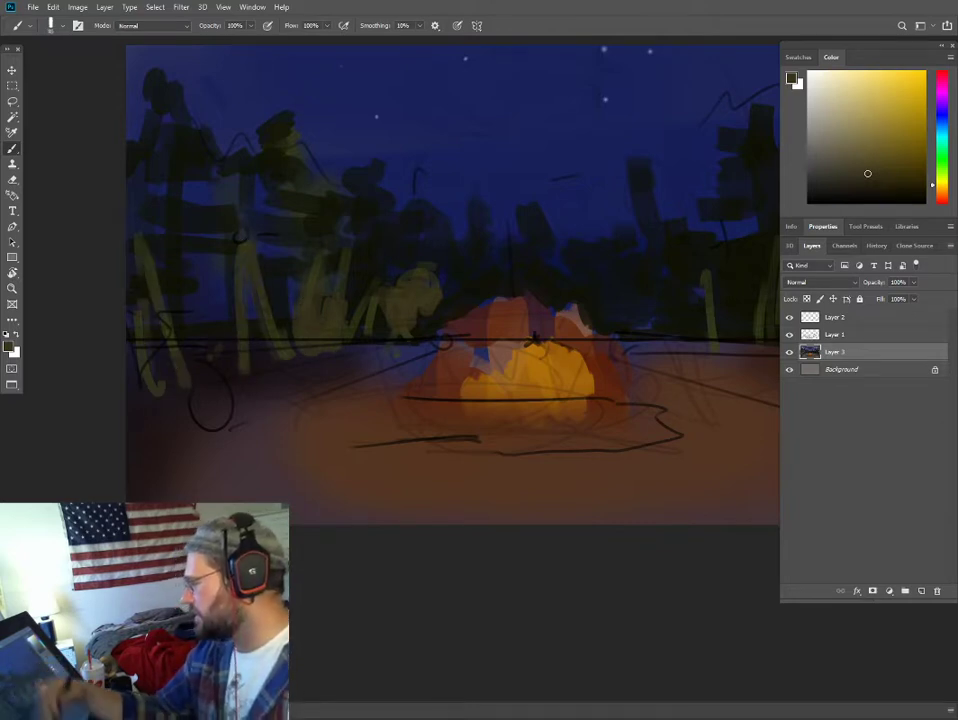
- Paint lighter yellow-olive highlights on the stems and undergrowth to the right of the fire
{"action": "left_click_drag", "start_coordinate": [587, 276], "coordinate": [343, 316]}
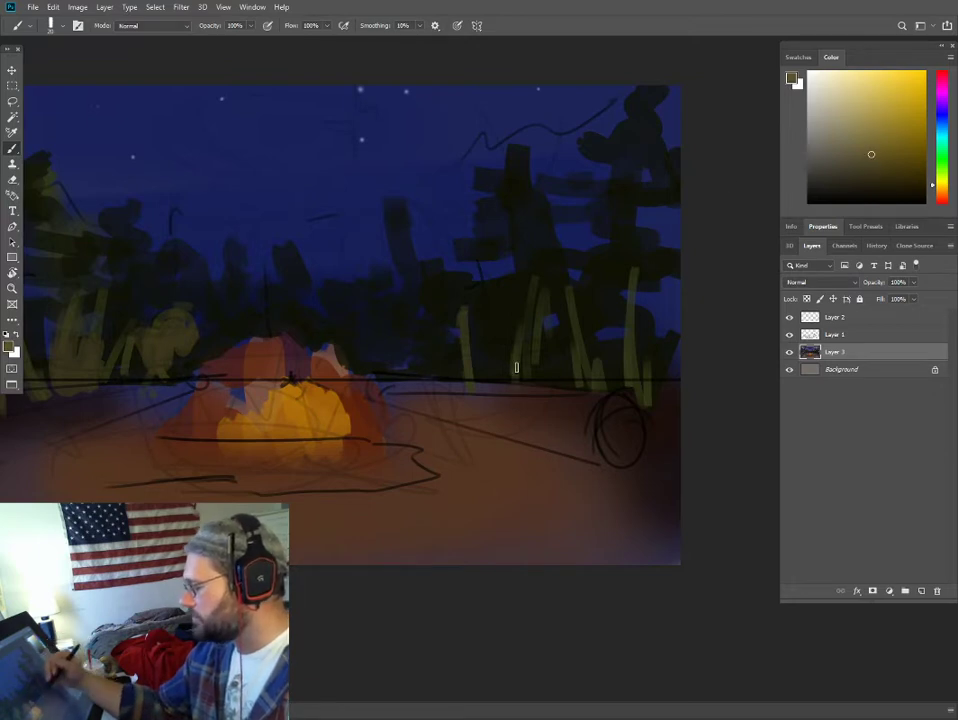
{"action": "mouse_move", "coordinate": [512, 395]}
{"action": "left_mouse_down"}
{"action": "mouse_move", "coordinate": [522, 351]}
{"action": "mouse_move", "coordinate": [537, 348]}
{"action": "mouse_move", "coordinate": [540, 365]}
{"action": "left_mouse_up"}
{"action": "left_click_drag", "start_coordinate": [428, 370], "coordinate": [416, 334]}
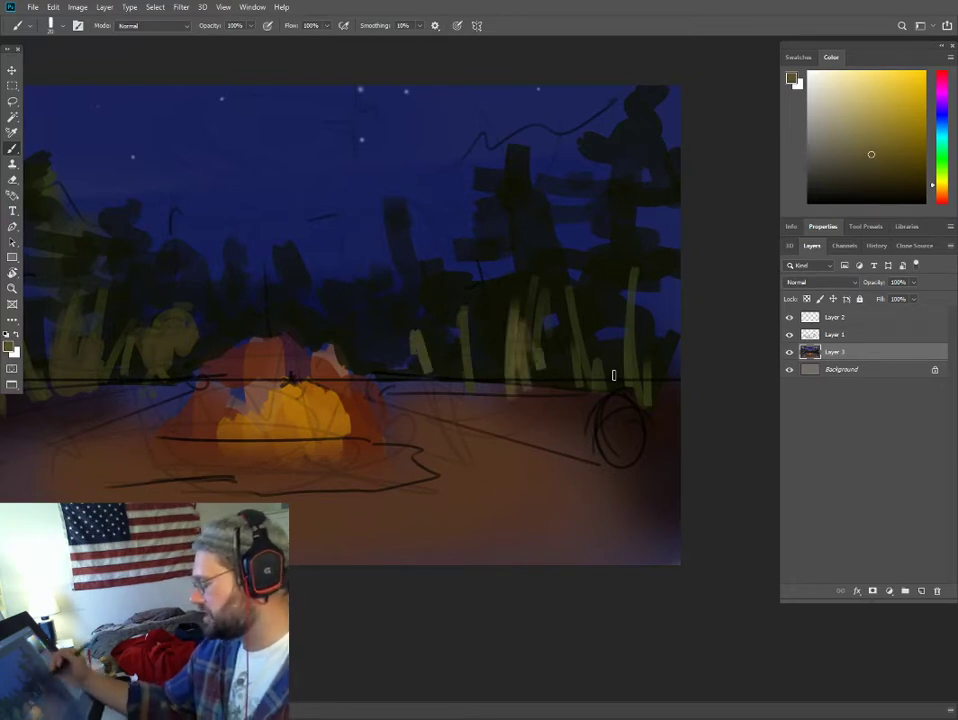
- Choose a warm brown with an orange hue and block in the sketched log on the right side of the fire
{"action": "left_click", "coordinate": [574, 416], "text": "alt"}
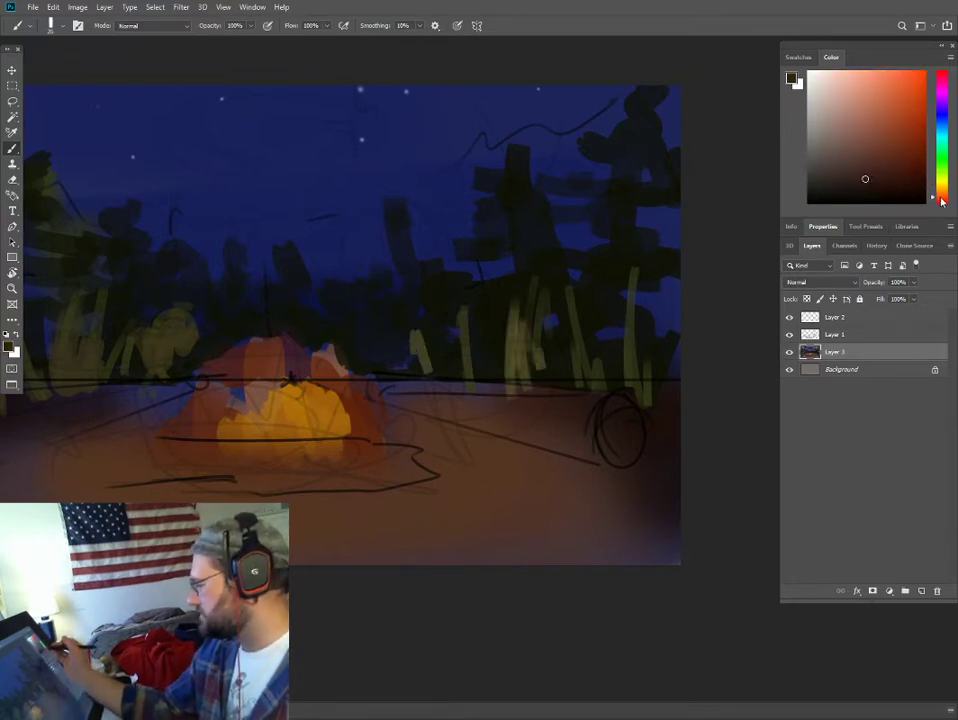
{"action": "left_click_drag", "start_coordinate": [941, 201], "coordinate": [941, 197]}
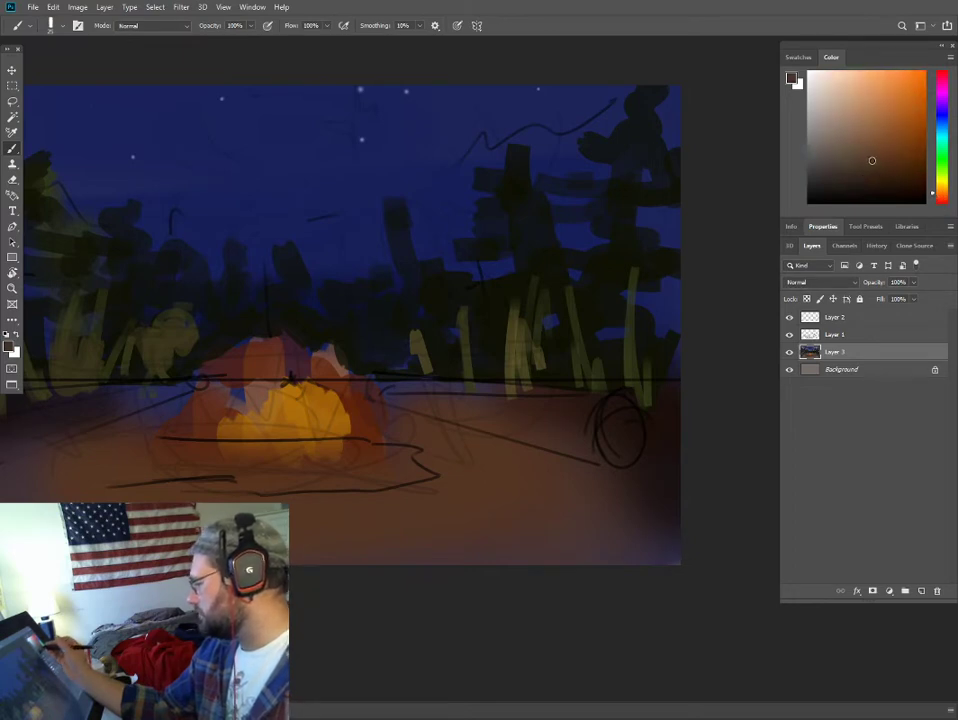
{"action": "left_click_drag", "start_coordinate": [472, 417], "coordinate": [598, 457]}
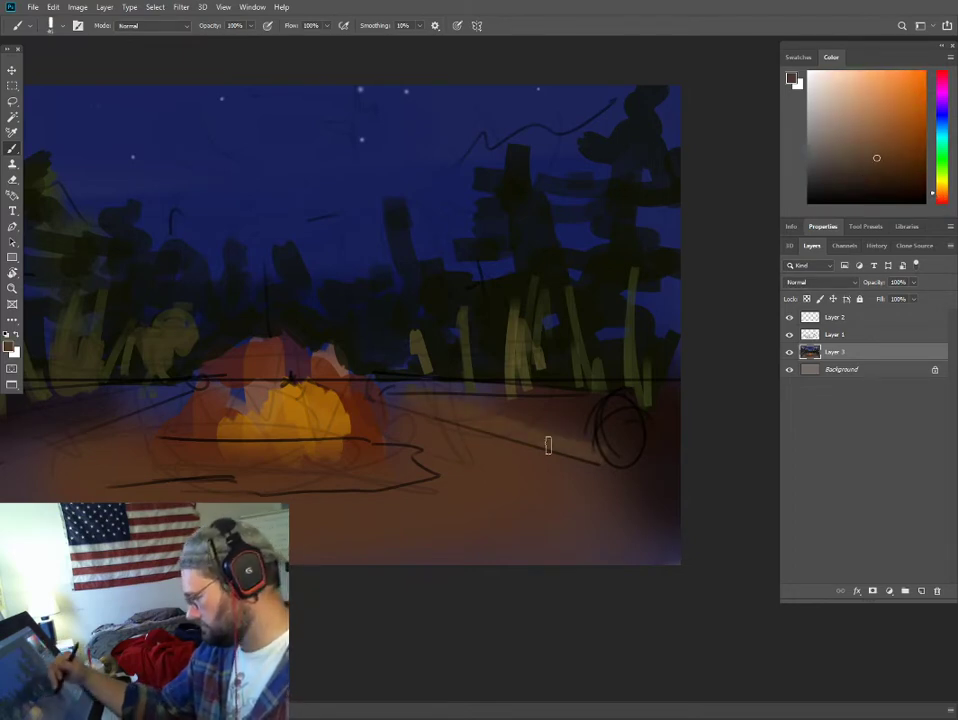
{"action": "mouse_move", "coordinate": [394, 393]}
{"action": "left_mouse_down"}
{"action": "mouse_move", "coordinate": [588, 413]}
{"action": "mouse_move", "coordinate": [562, 411]}
{"action": "left_mouse_up"}
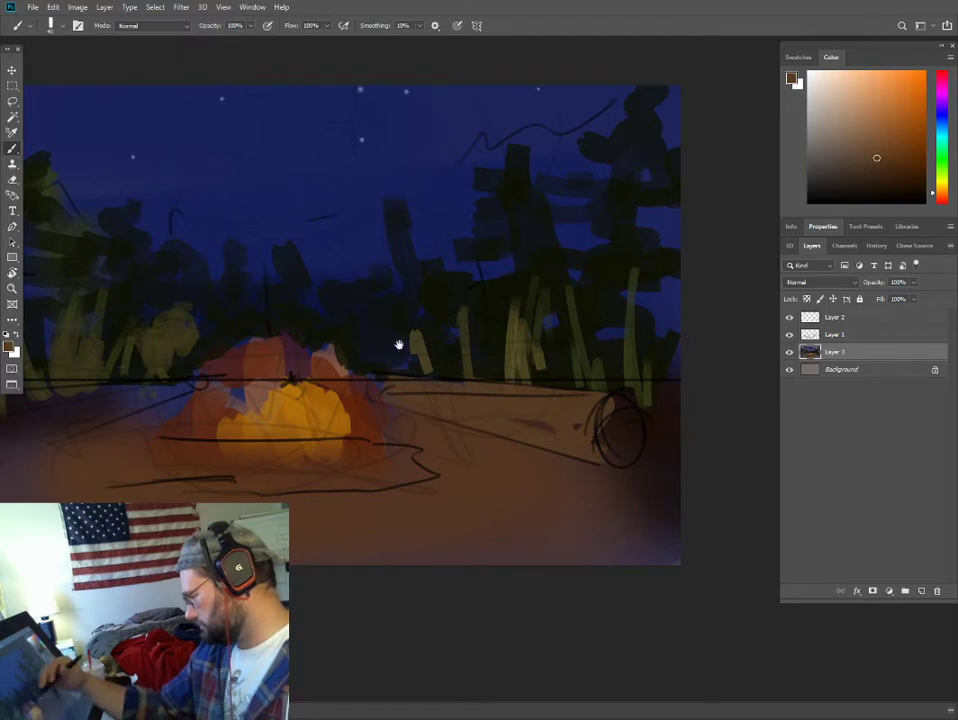
- Enlarge the brush and block in the sketched log on the left side of the fire with brown
{"action": "left_click_drag", "start_coordinate": [399, 345], "coordinate": [609, 337]}
{"action": "key", "text": "bracketright"}
{"action": "key", "text": "bracketright"}
{"action": "mouse_move", "coordinate": [206, 447]}
{"action": "left_mouse_down"}
{"action": "mouse_move", "coordinate": [389, 381]}
{"action": "mouse_move", "coordinate": [237, 396]}
{"action": "mouse_move", "coordinate": [168, 417]}
{"action": "mouse_move", "coordinate": [148, 438]}
{"action": "mouse_move", "coordinate": [231, 410]}
{"action": "mouse_move", "coordinate": [218, 406]}
{"action": "mouse_move", "coordinate": [316, 387]}
{"action": "mouse_move", "coordinate": [334, 408]}
{"action": "mouse_move", "coordinate": [168, 423]}
{"action": "left_mouse_up"}
- Choose a warm orange-brown and paint a glowing firelight patch on both the left and right logs
{"action": "left_click", "coordinate": [475, 406], "text": "alt"}
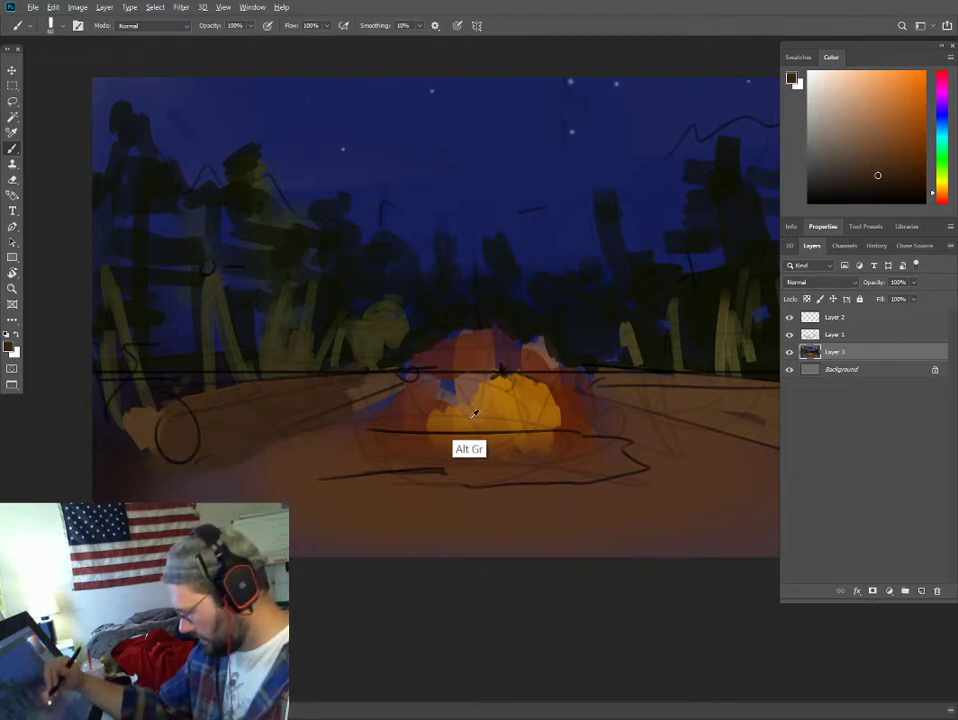
{"action": "left_click", "coordinate": [899, 131]}
{"action": "key", "text": "]"}
{"action": "left_click_drag", "start_coordinate": [239, 408], "coordinate": [259, 420]}
{"action": "left_click_drag", "start_coordinate": [529, 403], "coordinate": [362, 377]}
{"action": "key", "text": "]"}
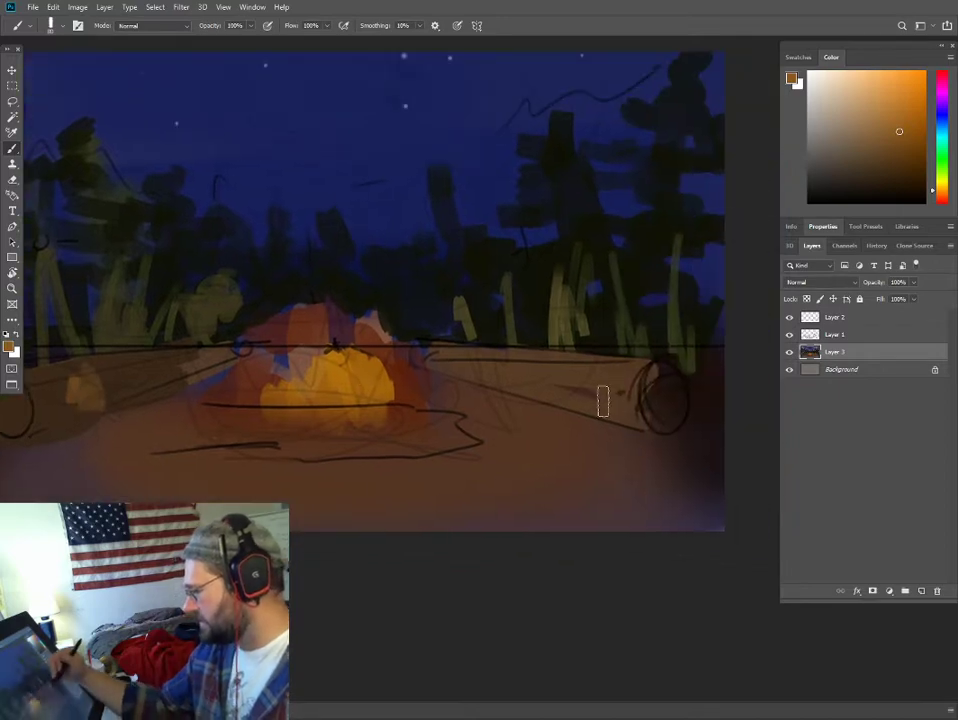
{"action": "left_click_drag", "start_coordinate": [574, 381], "coordinate": [592, 398]}
- Sample the dark brown of the right log's end, reduce the brush to 60 px, and shade the log's far end beside the fire
{"action": "left_click", "coordinate": [660, 393], "text": "alt"}
{"action": "key", "text": "["}
{"action": "key", "text": "["}
{"action": "left_click_drag", "start_coordinate": [437, 360], "coordinate": [467, 374]}
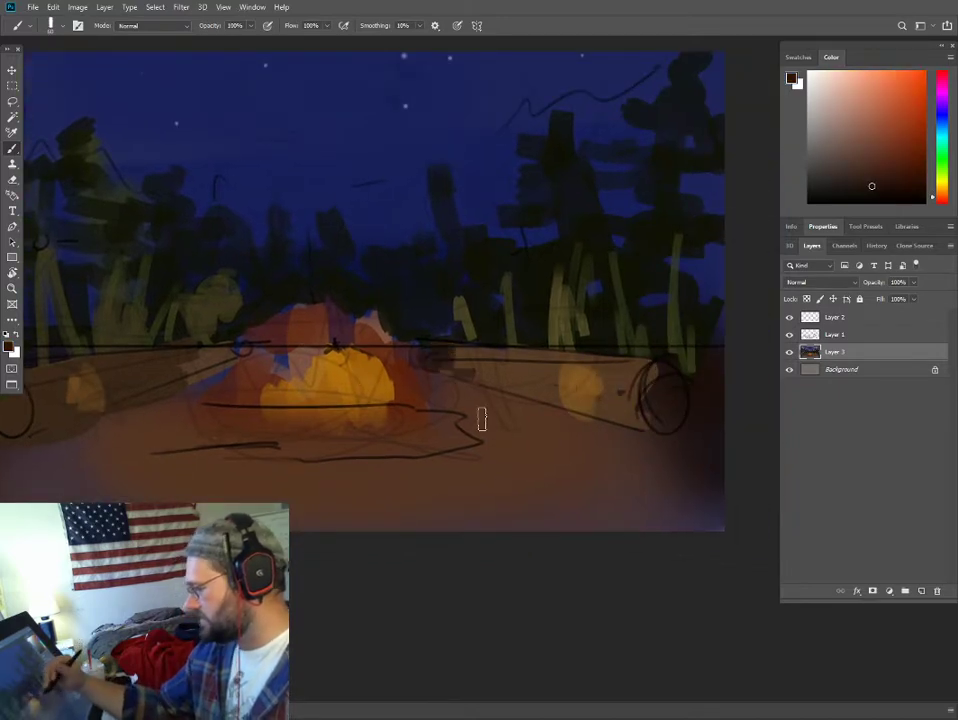
- Add a new empty layer directly above the sketch layer, Layer 1
{"action": "key", "text": "ctrl+minus"}
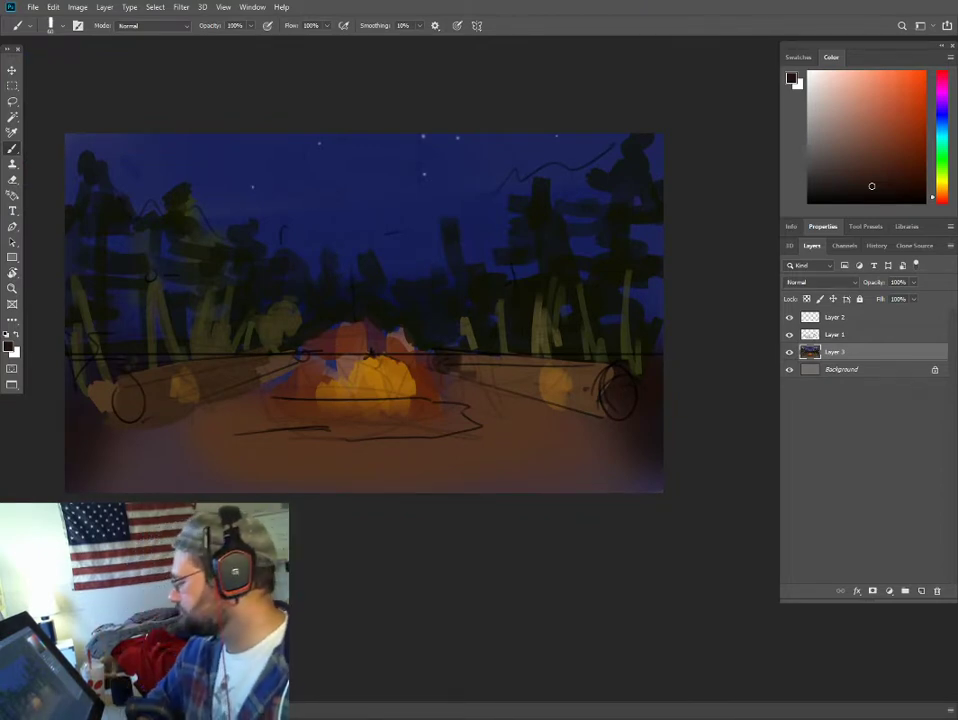
{"action": "key", "text": "ctrl+plus"}
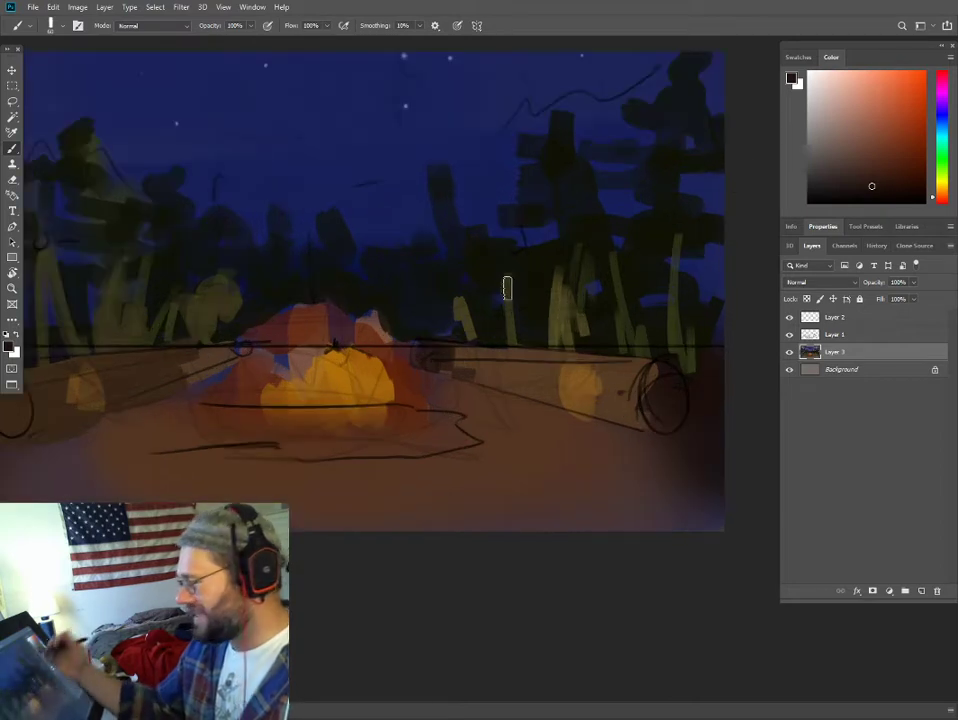
{"action": "left_click_drag", "start_coordinate": [412, 260], "coordinate": [488, 271]}
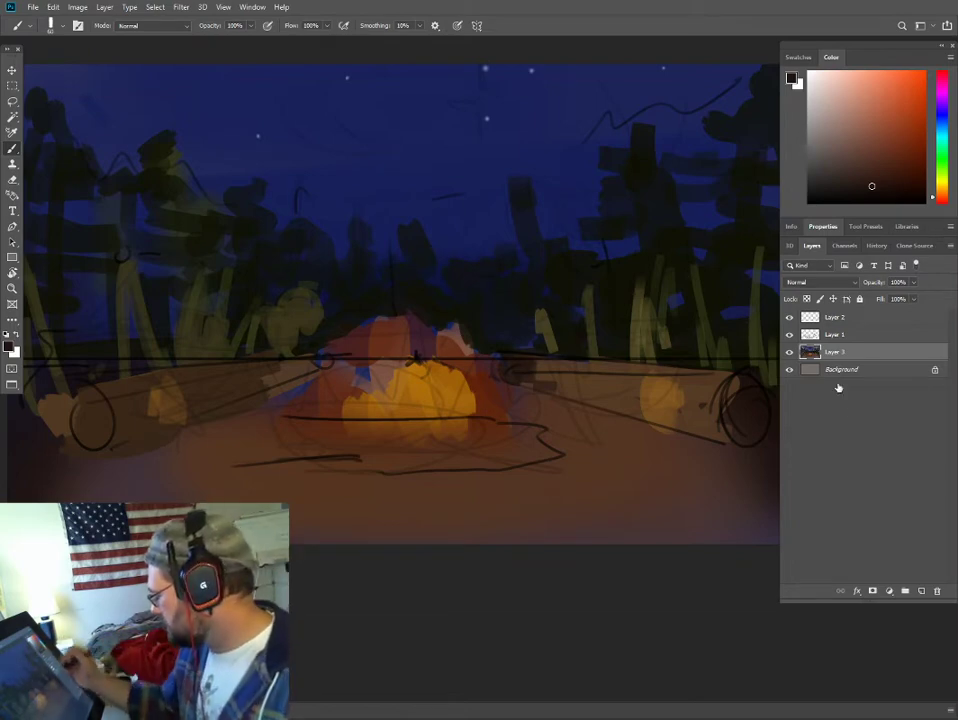
{"action": "left_click", "coordinate": [855, 334]}
{"action": "left_click", "coordinate": [922, 593]}
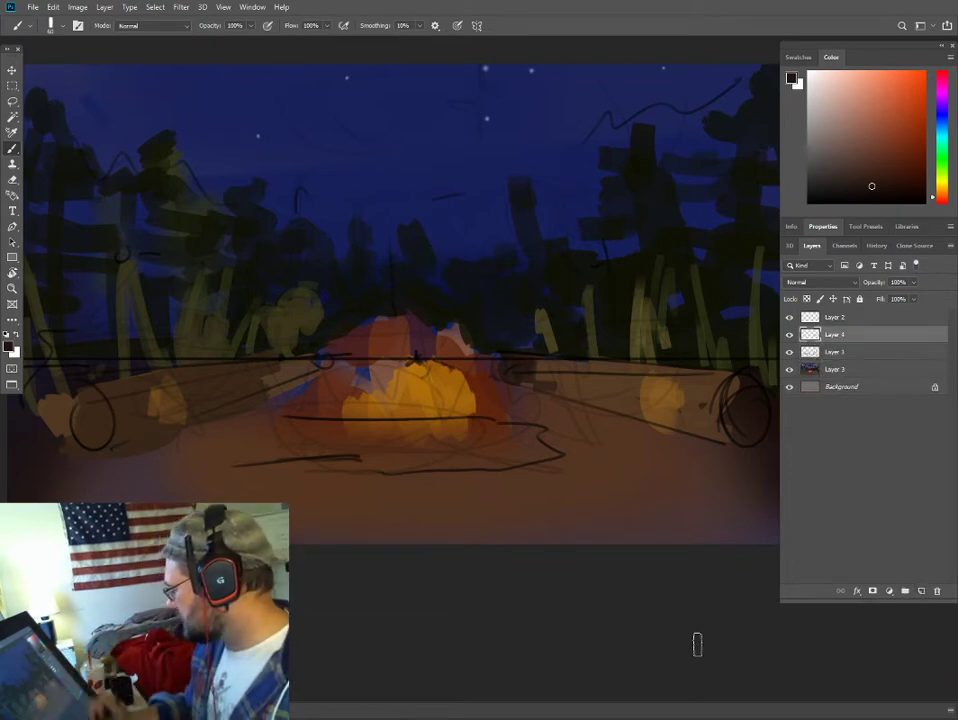
- Rename Layer 3 as planning, Layer 1 as sketching, and the new Layer 4 as figures
{"action": "double_click", "coordinate": [834, 370]}
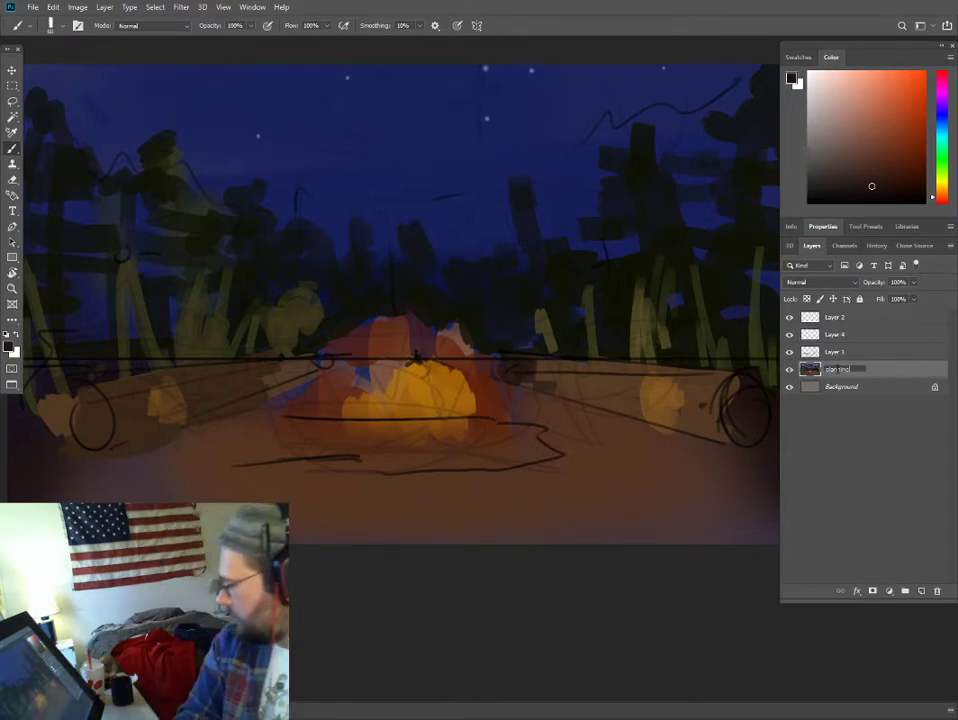
{"action": "double_click", "coordinate": [832, 352]}
{"action": "type", "text": "sketching"}
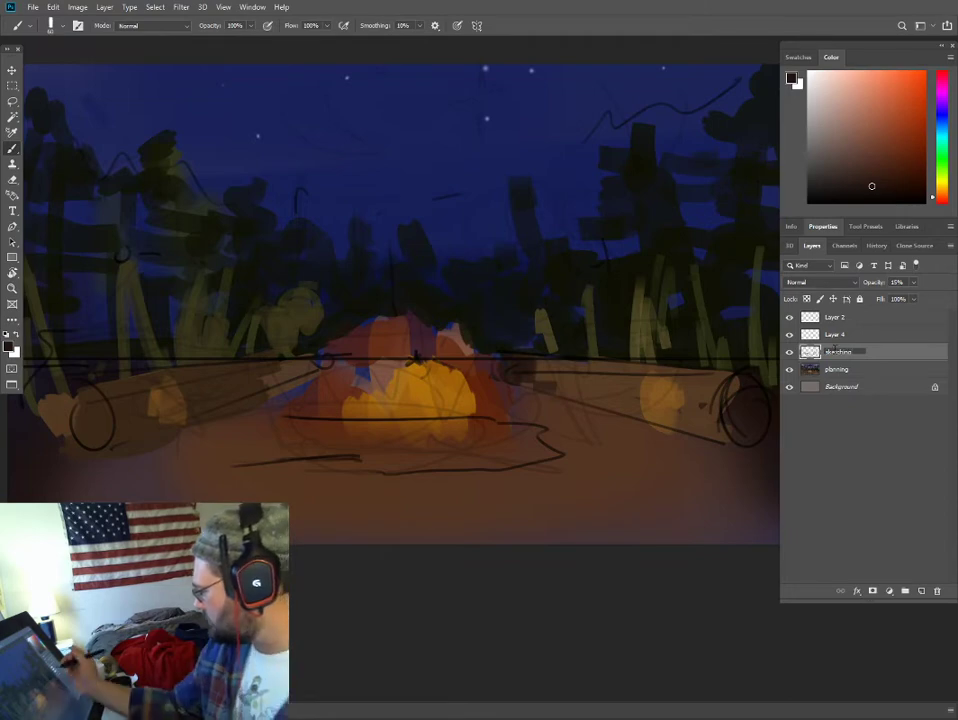
{"action": "double_click", "coordinate": [834, 335]}
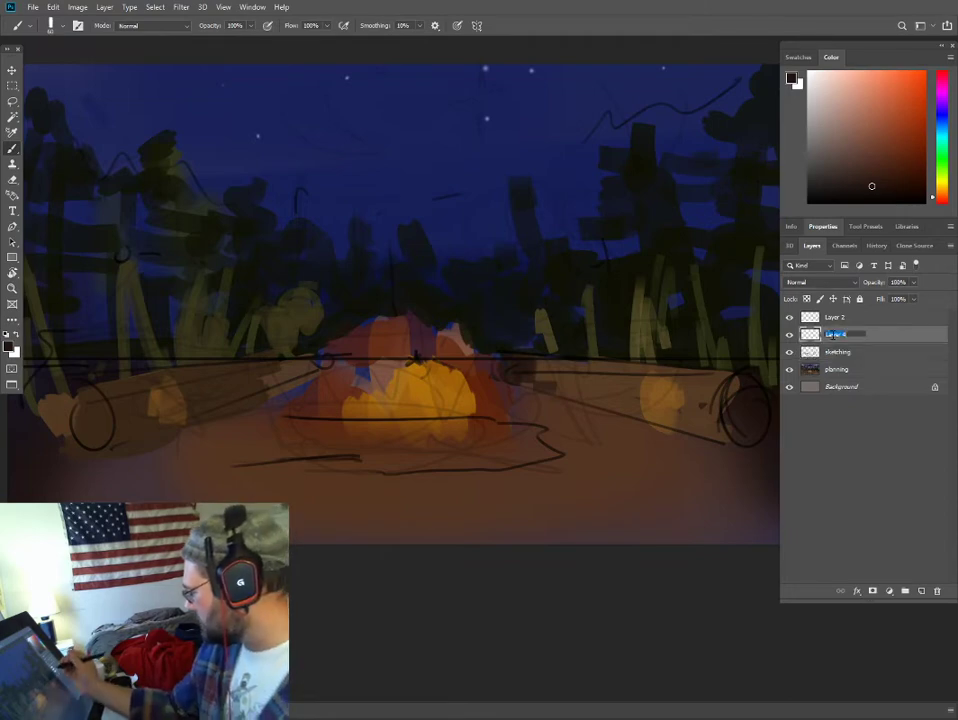
{"action": "type", "text": "tigures"}
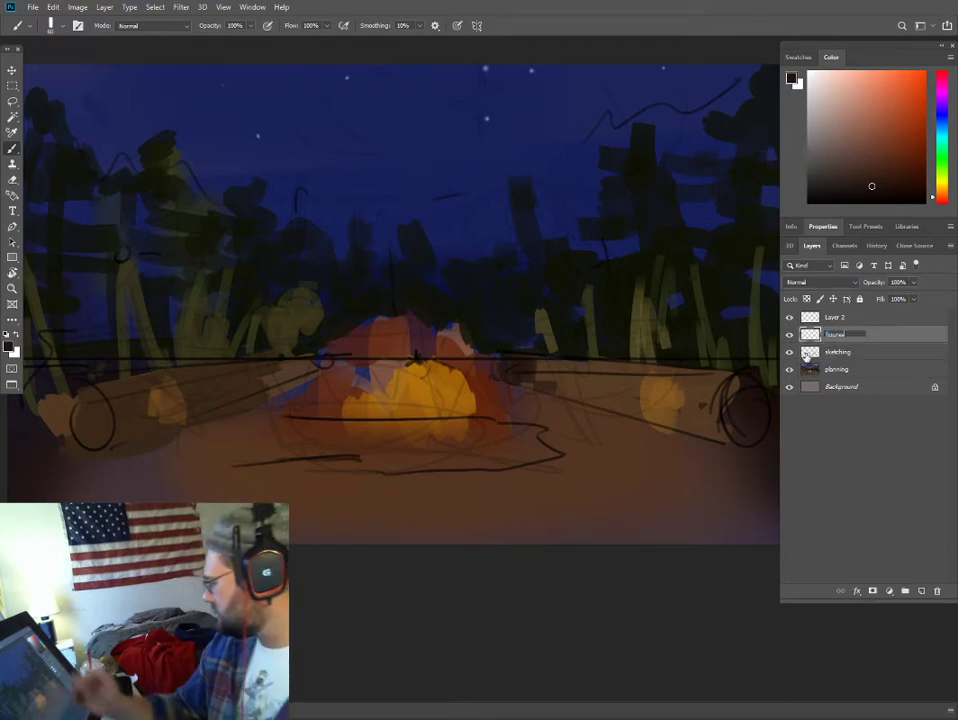
{"action": "left_click", "coordinate": [33, 7]}
{"action": "left_click", "coordinate": [56, 141]}
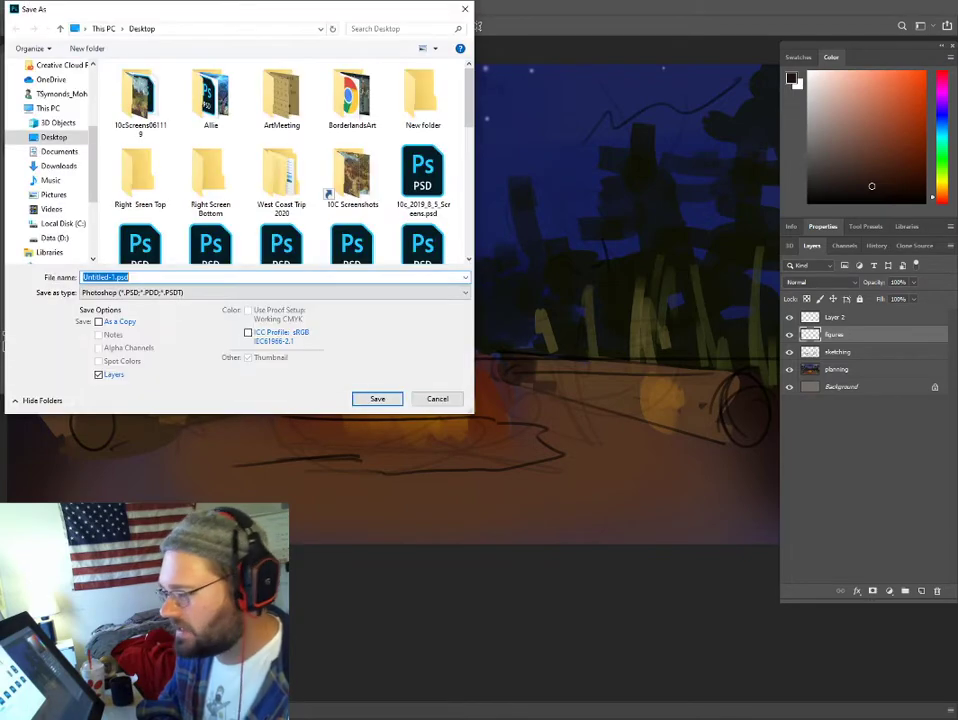
{"action": "key", "text": "Escape"}
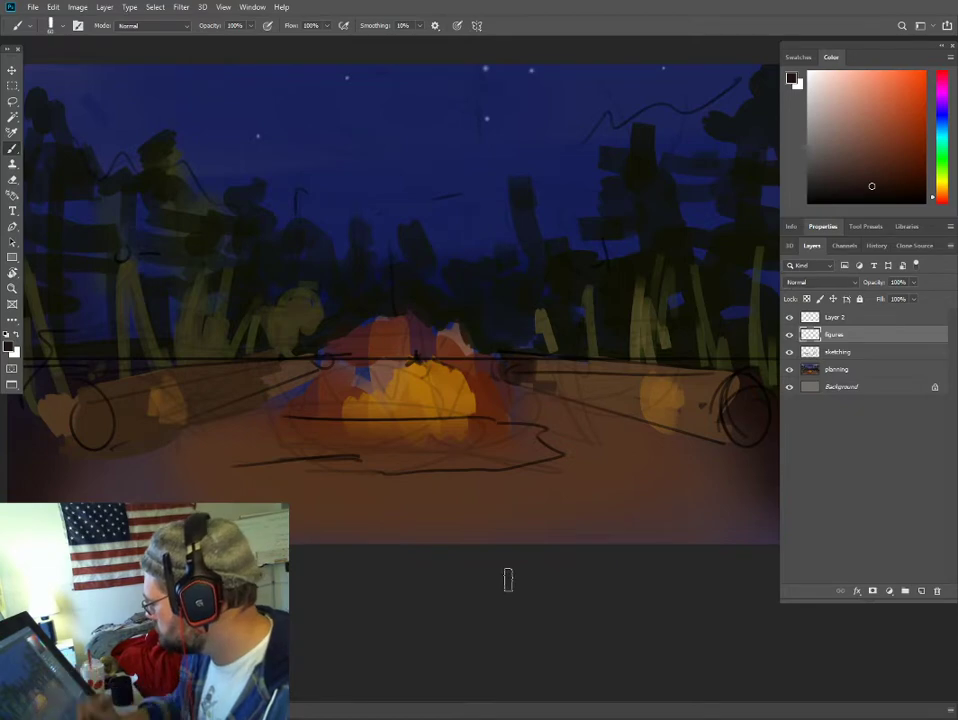
- Choose a muted grey-tan and, with a small brush, rough in the oval hips of a seated figure above the right log
{"action": "key", "text": "ctrl+plus"}
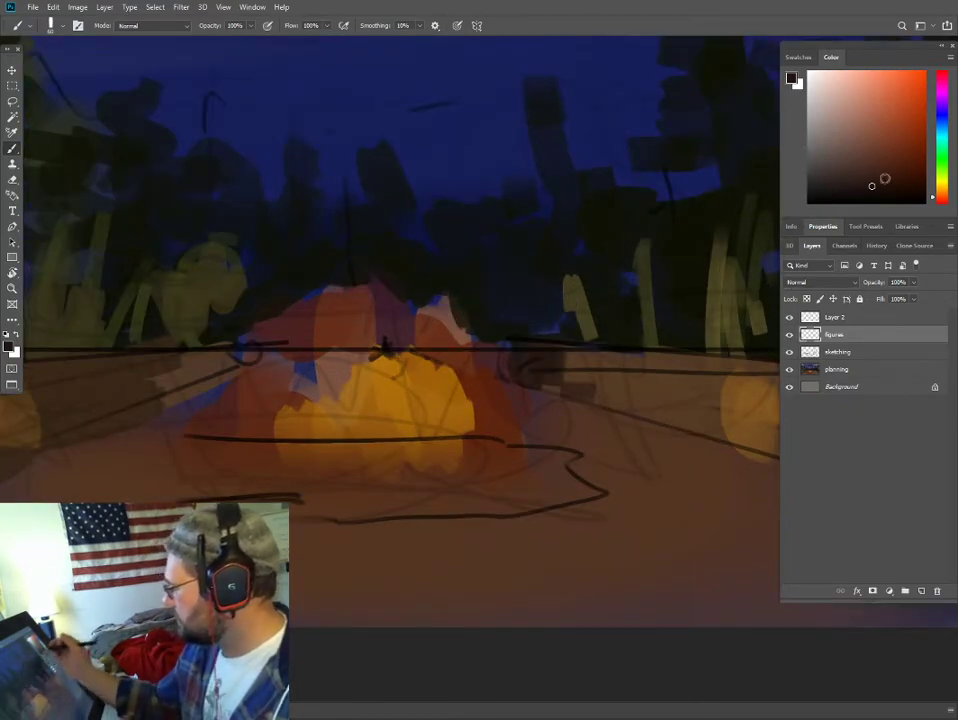
{"action": "left_click", "coordinate": [945, 199]}
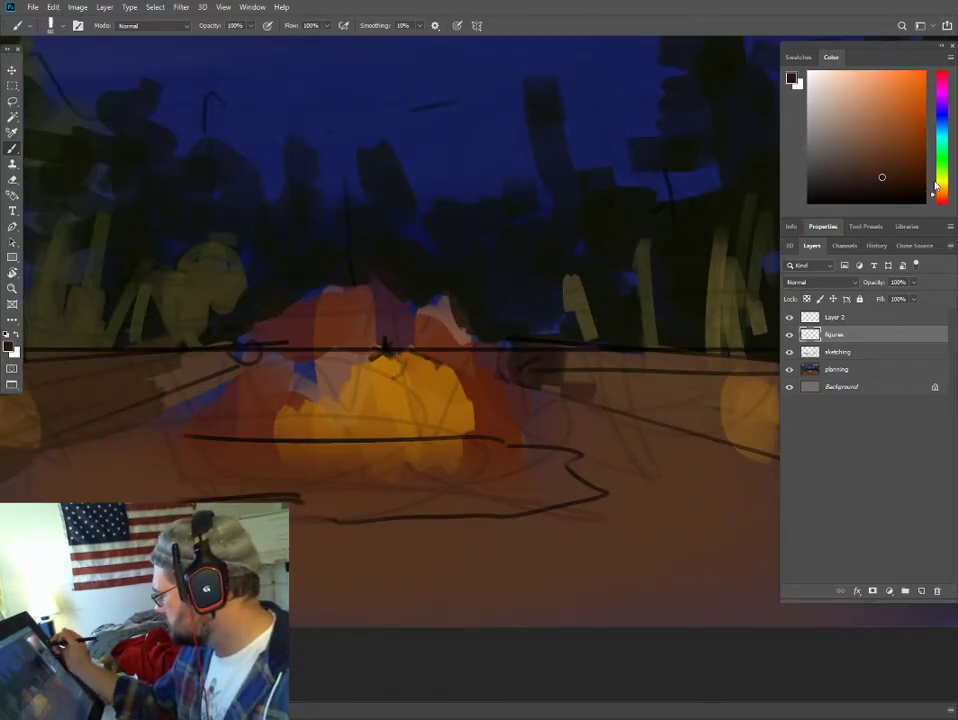
{"action": "left_click_drag", "start_coordinate": [936, 186], "coordinate": [934, 188]}
{"action": "left_click", "coordinate": [889, 159]}
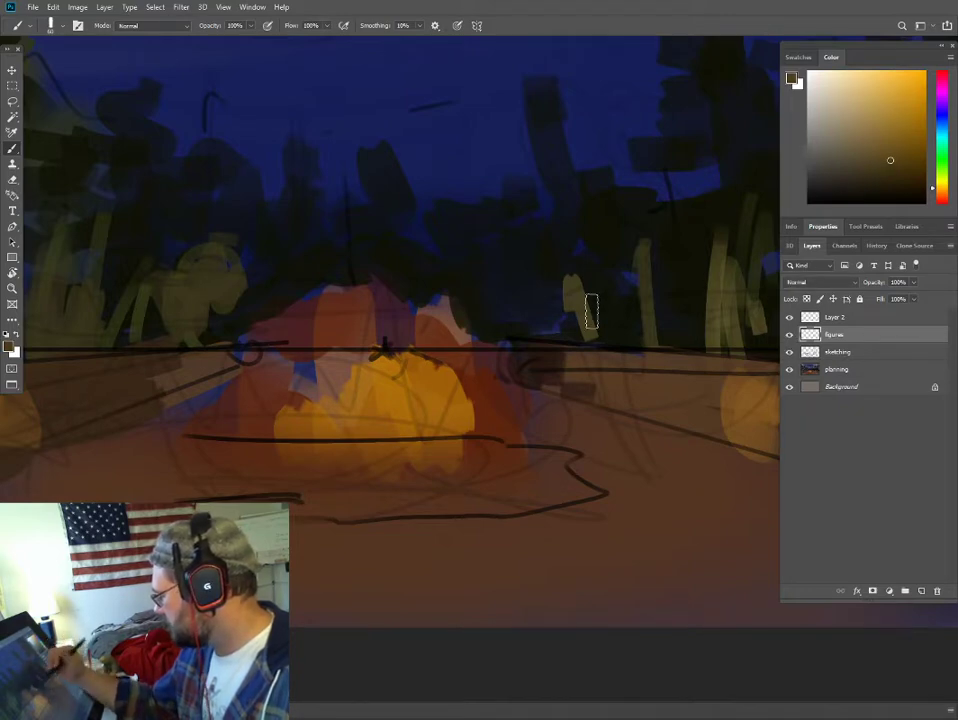
{"action": "left_click_drag", "start_coordinate": [618, 237], "coordinate": [465, 303]}
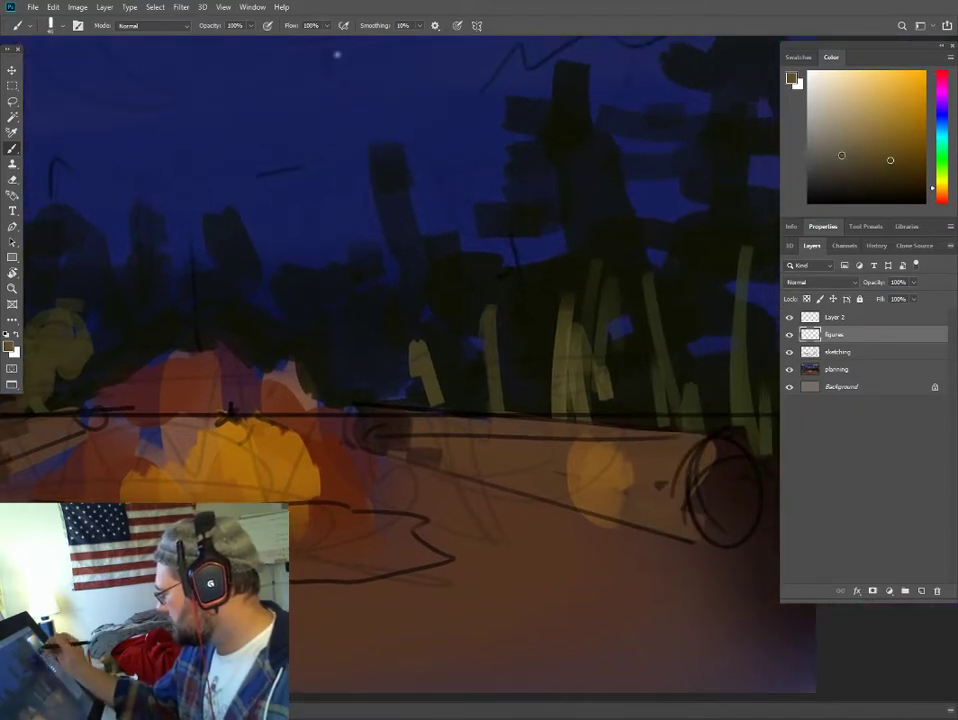
{"action": "left_click", "coordinate": [824, 137]}
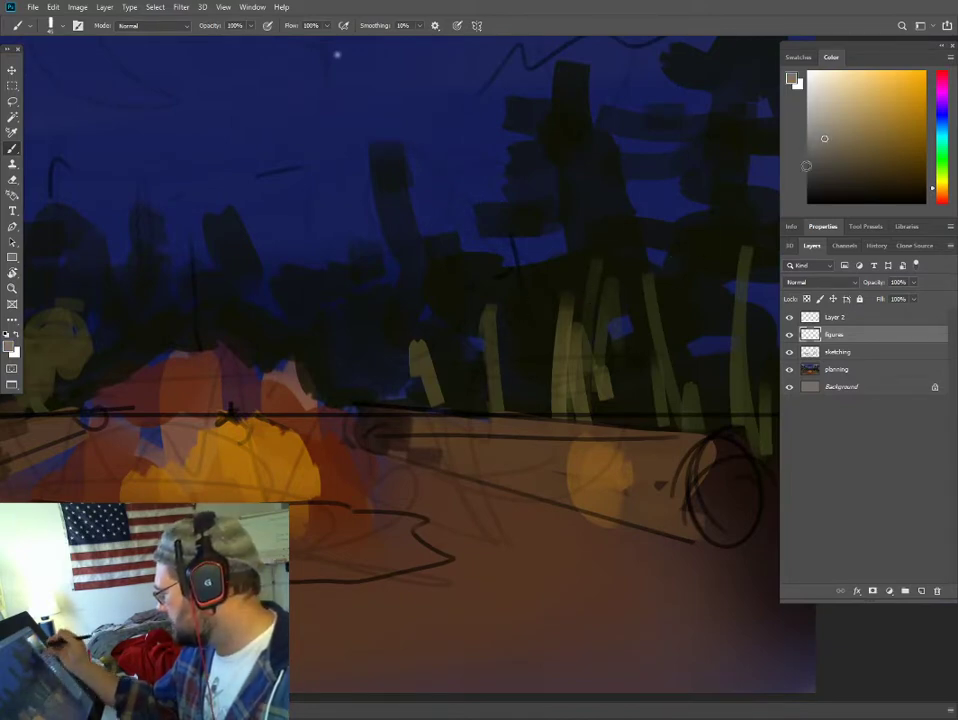
{"action": "left_click", "coordinate": [939, 196]}
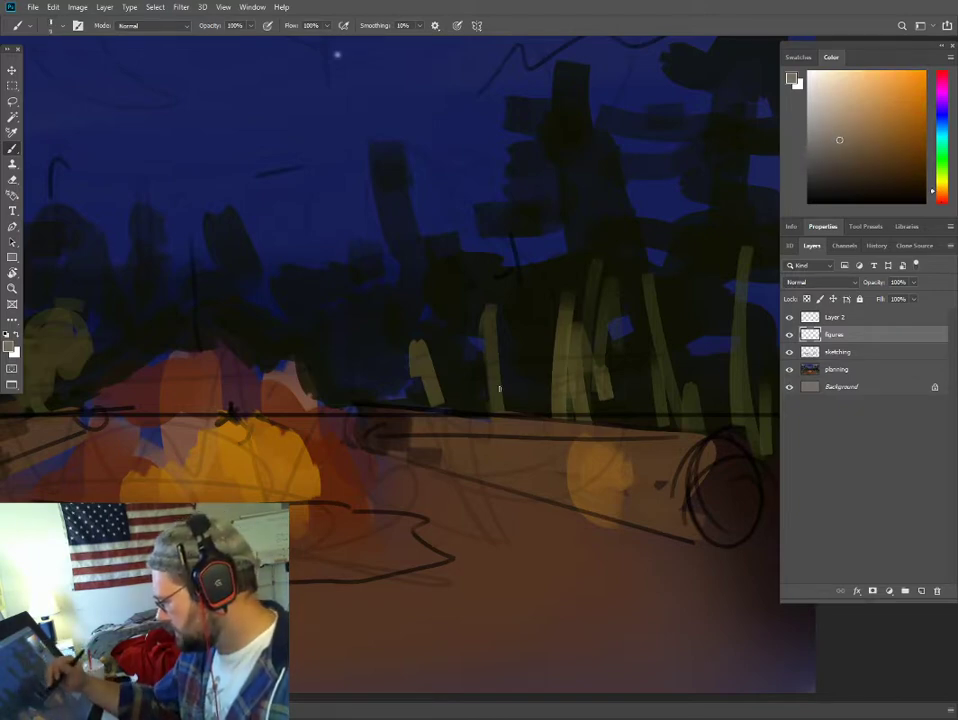
{"action": "mouse_move", "coordinate": [466, 392]}
{"action": "left_mouse_down"}
{"action": "mouse_move", "coordinate": [524, 358]}
{"action": "mouse_move", "coordinate": [612, 347]}
{"action": "mouse_move", "coordinate": [595, 418]}
{"action": "left_mouse_up"}
{"action": "mouse_move", "coordinate": [543, 360]}
{"action": "left_mouse_down"}
{"action": "mouse_move", "coordinate": [607, 342]}
{"action": "mouse_move", "coordinate": [624, 358]}
{"action": "left_mouse_up"}
{"action": "mouse_move", "coordinate": [587, 403]}
{"action": "left_mouse_down"}
{"action": "mouse_move", "coordinate": [549, 348]}
{"action": "mouse_move", "coordinate": [587, 404]}
{"action": "mouse_move", "coordinate": [574, 351]}
{"action": "mouse_move", "coordinate": [553, 385]}
{"action": "mouse_move", "coordinate": [610, 351]}
{"action": "mouse_move", "coordinate": [569, 404]}
{"action": "left_mouse_up"}
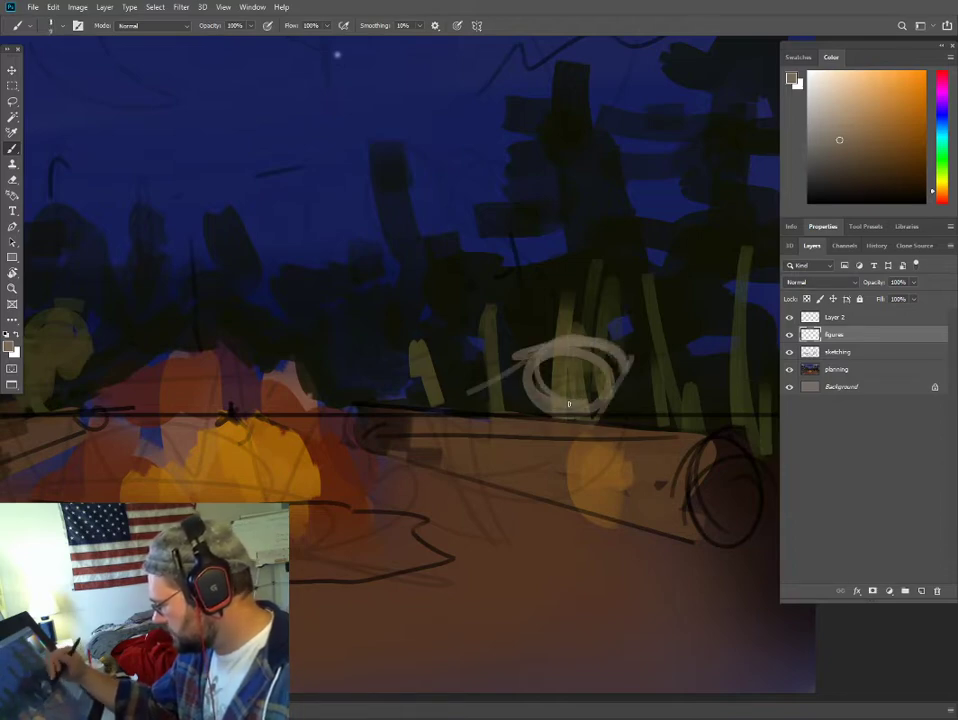
- Sketch the seated figure's thighs, knees and both lower legs coming down in front of the right log
{"action": "left_click_drag", "start_coordinate": [522, 374], "coordinate": [437, 398]}
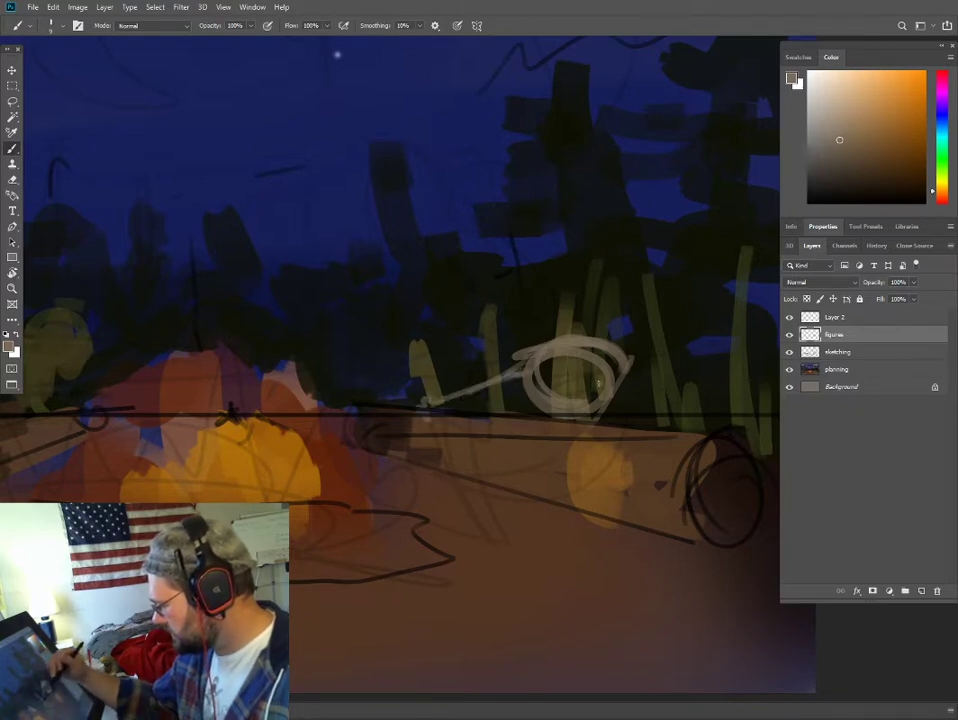
{"action": "mouse_move", "coordinate": [592, 378]}
{"action": "left_mouse_down"}
{"action": "mouse_move", "coordinate": [546, 425]}
{"action": "mouse_move", "coordinate": [537, 413]}
{"action": "mouse_move", "coordinate": [529, 422]}
{"action": "mouse_move", "coordinate": [533, 407]}
{"action": "mouse_move", "coordinate": [593, 371]}
{"action": "mouse_move", "coordinate": [611, 377]}
{"action": "mouse_move", "coordinate": [561, 437]}
{"action": "mouse_move", "coordinate": [592, 419]}
{"action": "left_mouse_up"}
{"action": "mouse_move", "coordinate": [531, 396]}
{"action": "left_mouse_down"}
{"action": "mouse_move", "coordinate": [427, 391]}
{"action": "mouse_move", "coordinate": [430, 406]}
{"action": "mouse_move", "coordinate": [433, 381]}
{"action": "mouse_move", "coordinate": [527, 356]}
{"action": "left_mouse_up"}
{"action": "mouse_move", "coordinate": [552, 420]}
{"action": "left_mouse_down"}
{"action": "mouse_move", "coordinate": [556, 545]}
{"action": "mouse_move", "coordinate": [537, 547]}
{"action": "left_mouse_up"}
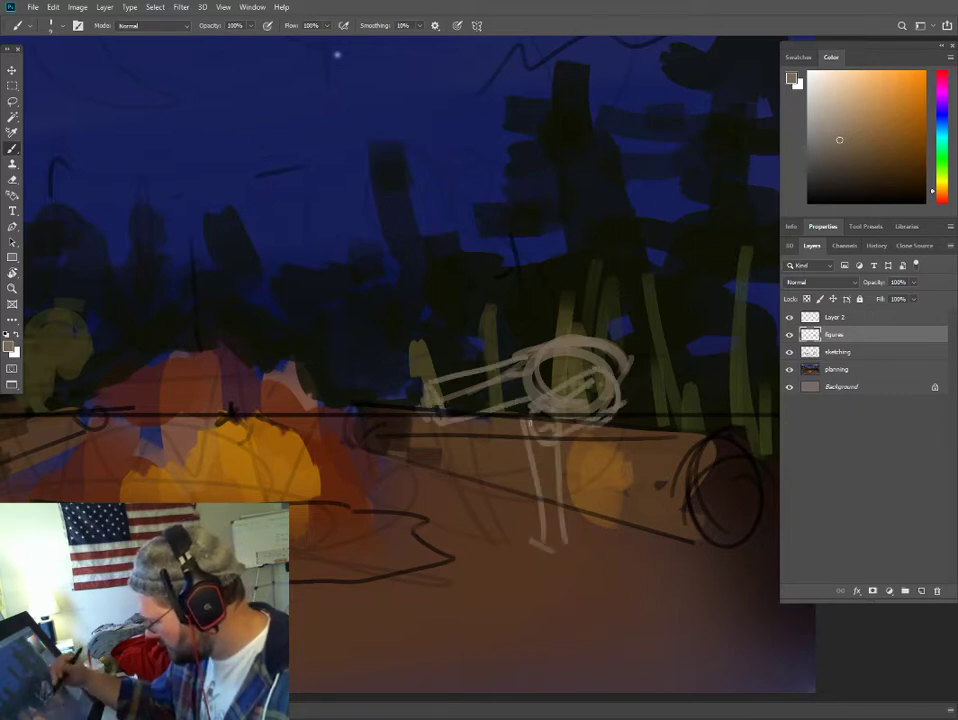
{"action": "left_click_drag", "start_coordinate": [440, 389], "coordinate": [405, 401]}
{"action": "mouse_move", "coordinate": [416, 406]}
{"action": "left_mouse_down"}
{"action": "mouse_move", "coordinate": [423, 439]}
{"action": "mouse_move", "coordinate": [453, 518]}
{"action": "left_mouse_up"}
{"action": "left_click_drag", "start_coordinate": [442, 399], "coordinate": [462, 513]}
- Add angular feet at the ends of the right figure's near and far legs
{"action": "mouse_move", "coordinate": [523, 440]}
{"action": "left_mouse_down"}
{"action": "mouse_move", "coordinate": [536, 542]}
{"action": "mouse_move", "coordinate": [554, 566]}
{"action": "mouse_move", "coordinate": [557, 445]}
{"action": "left_mouse_up"}
{"action": "left_click_drag", "start_coordinate": [549, 549], "coordinate": [489, 588]}
{"action": "mouse_move", "coordinate": [489, 588]}
{"action": "left_mouse_down"}
{"action": "mouse_move", "coordinate": [518, 597]}
{"action": "mouse_move", "coordinate": [578, 585]}
{"action": "mouse_move", "coordinate": [562, 554]}
{"action": "mouse_move", "coordinate": [525, 565]}
{"action": "mouse_move", "coordinate": [497, 602]}
{"action": "mouse_move", "coordinate": [537, 605]}
{"action": "mouse_move", "coordinate": [561, 548]}
{"action": "left_mouse_up"}
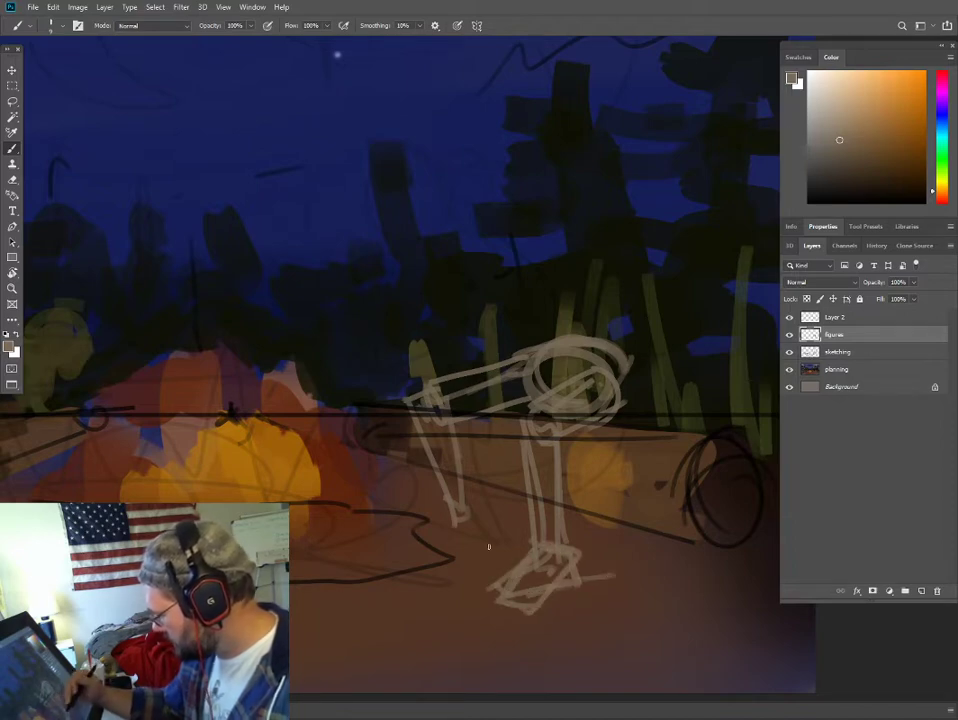
{"action": "mouse_move", "coordinate": [446, 490]}
{"action": "left_mouse_down"}
{"action": "mouse_move", "coordinate": [414, 504]}
{"action": "mouse_move", "coordinate": [485, 511]}
{"action": "left_mouse_up"}
{"action": "left_click_drag", "start_coordinate": [485, 511], "coordinate": [465, 491]}
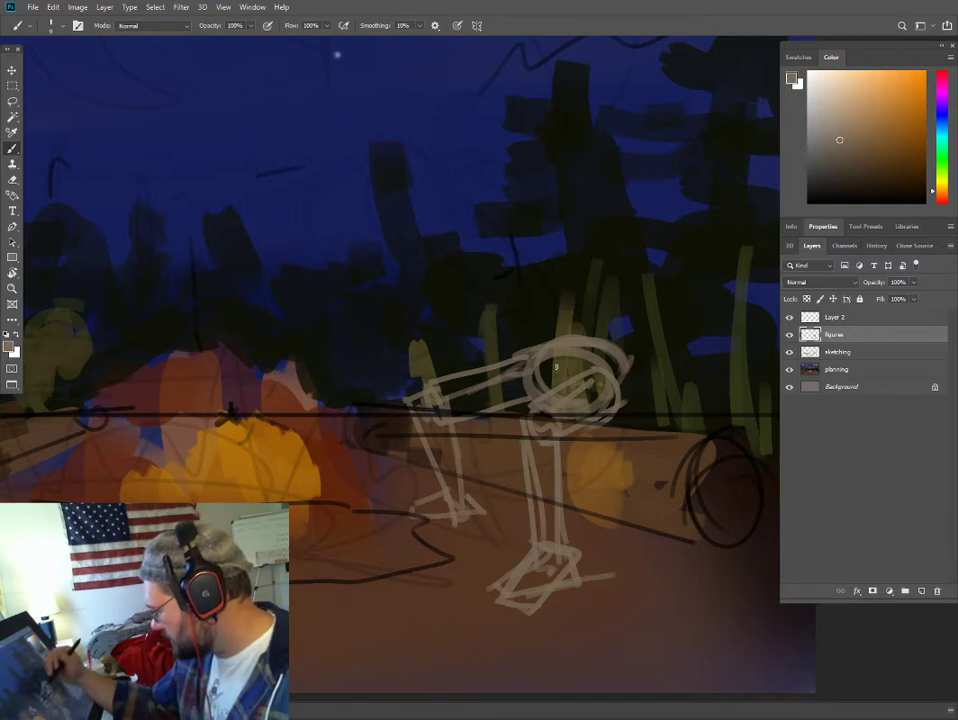
- Sketch the right figure's torso leaning toward the fire, with a profile head and both arms reaching down to the legs
{"action": "mouse_move", "coordinate": [562, 338]}
{"action": "left_mouse_down"}
{"action": "mouse_move", "coordinate": [519, 267]}
{"action": "mouse_move", "coordinate": [495, 254]}
{"action": "mouse_move", "coordinate": [472, 271]}
{"action": "mouse_move", "coordinate": [529, 351]}
{"action": "left_mouse_up"}
{"action": "mouse_move", "coordinate": [487, 279]}
{"action": "left_mouse_down"}
{"action": "mouse_move", "coordinate": [522, 240]}
{"action": "mouse_move", "coordinate": [618, 340]}
{"action": "left_mouse_up"}
{"action": "mouse_move", "coordinate": [584, 298]}
{"action": "left_mouse_down"}
{"action": "mouse_move", "coordinate": [490, 250]}
{"action": "mouse_move", "coordinate": [464, 256]}
{"action": "left_mouse_up"}
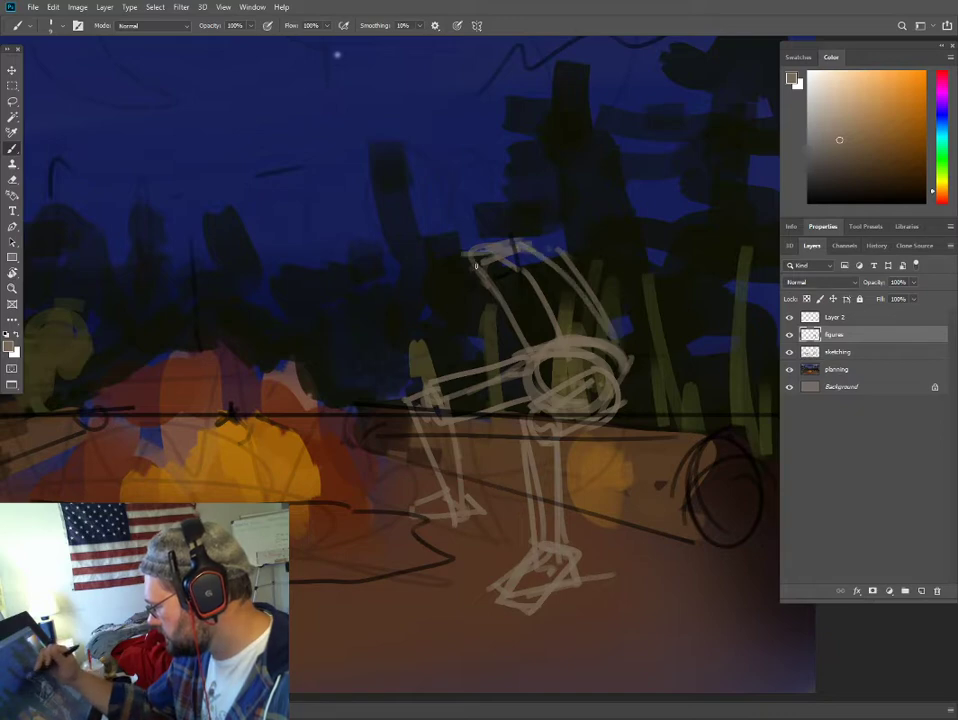
{"action": "left_click_drag", "start_coordinate": [466, 310], "coordinate": [425, 358]}
{"action": "mouse_move", "coordinate": [550, 256]}
{"action": "left_mouse_down"}
{"action": "mouse_move", "coordinate": [577, 349]}
{"action": "mouse_move", "coordinate": [556, 384]}
{"action": "left_mouse_up"}
{"action": "mouse_move", "coordinate": [448, 176]}
{"action": "left_mouse_down"}
{"action": "mouse_move", "coordinate": [458, 238]}
{"action": "mouse_move", "coordinate": [500, 180]}
{"action": "mouse_move", "coordinate": [506, 224]}
{"action": "left_mouse_up"}
{"action": "left_click_drag", "start_coordinate": [448, 240], "coordinate": [492, 228]}
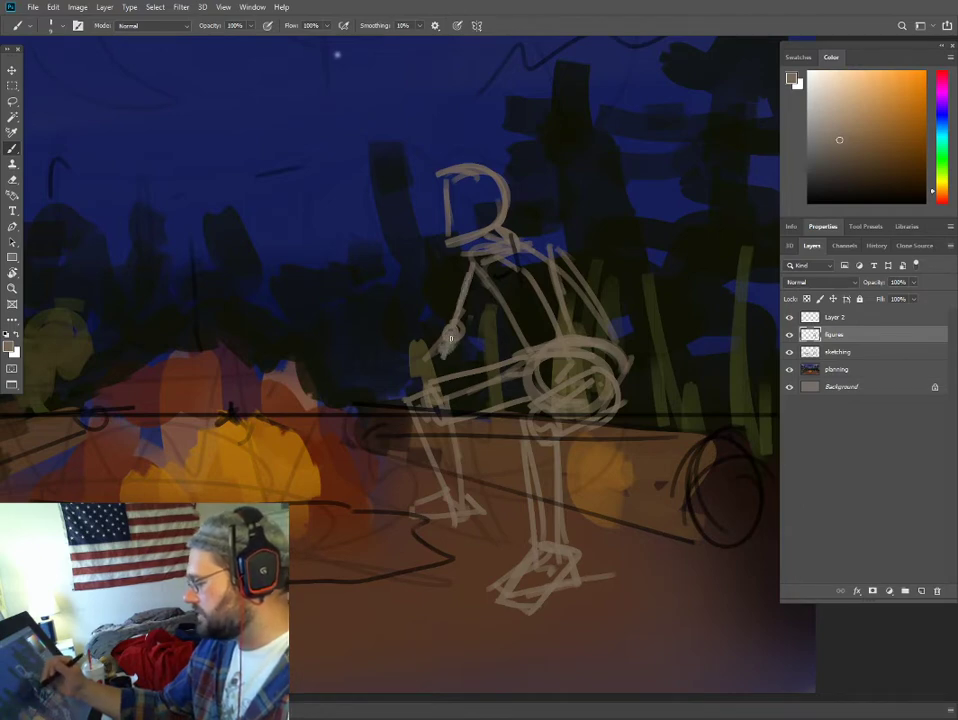
{"action": "left_click_drag", "start_coordinate": [449, 343], "coordinate": [432, 389]}
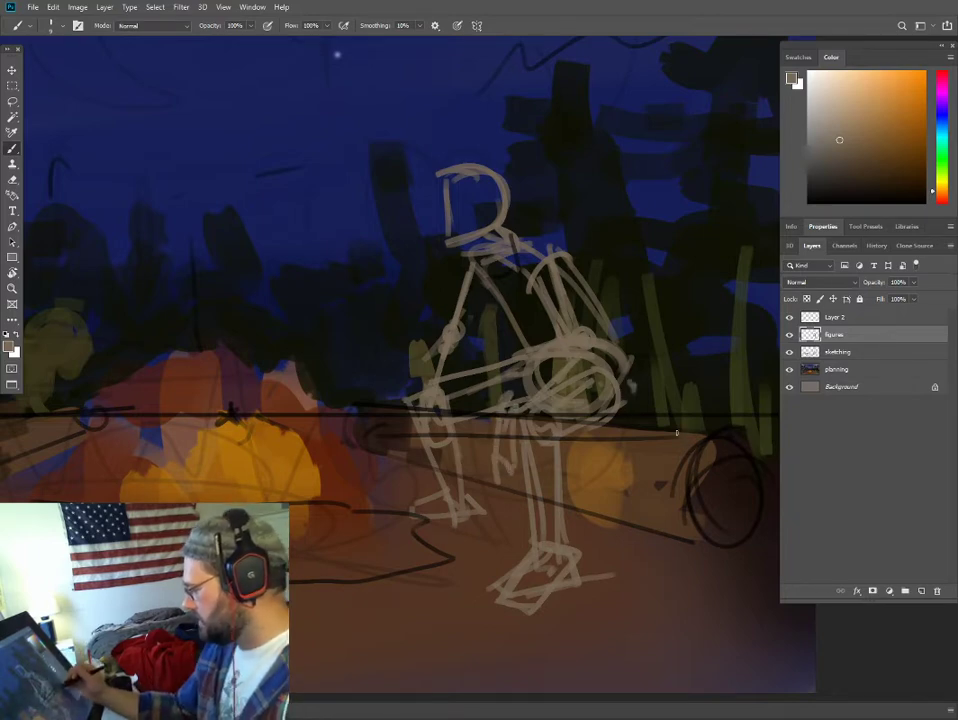
- Sketch a large rounded shape with a crossing base line in the foreground, in front of the right log's near end
{"action": "left_click_drag", "start_coordinate": [680, 434], "coordinate": [762, 458]}
{"action": "mouse_move", "coordinate": [713, 426]}
{"action": "left_mouse_down"}
{"action": "mouse_move", "coordinate": [672, 459]}
{"action": "mouse_move", "coordinate": [658, 484]}
{"action": "mouse_move", "coordinate": [647, 588]}
{"action": "mouse_move", "coordinate": [713, 626]}
{"action": "left_mouse_up"}
{"action": "mouse_move", "coordinate": [718, 627]}
{"action": "left_mouse_down"}
{"action": "mouse_move", "coordinate": [747, 616]}
{"action": "mouse_move", "coordinate": [762, 456]}
{"action": "mouse_move", "coordinate": [767, 585]}
{"action": "left_mouse_up"}
{"action": "left_click_drag", "start_coordinate": [633, 597], "coordinate": [776, 583]}
{"action": "left_click_drag", "start_coordinate": [652, 523], "coordinate": [673, 580]}
{"action": "left_click_drag", "start_coordinate": [670, 478], "coordinate": [634, 516]}
{"action": "left_click_drag", "start_coordinate": [682, 501], "coordinate": [634, 540]}
{"action": "mouse_move", "coordinate": [645, 437]}
{"action": "left_mouse_down"}
{"action": "mouse_move", "coordinate": [687, 431]}
{"action": "mouse_move", "coordinate": [629, 475]}
{"action": "left_mouse_up"}
{"action": "key", "text": "ctrl+minus"}
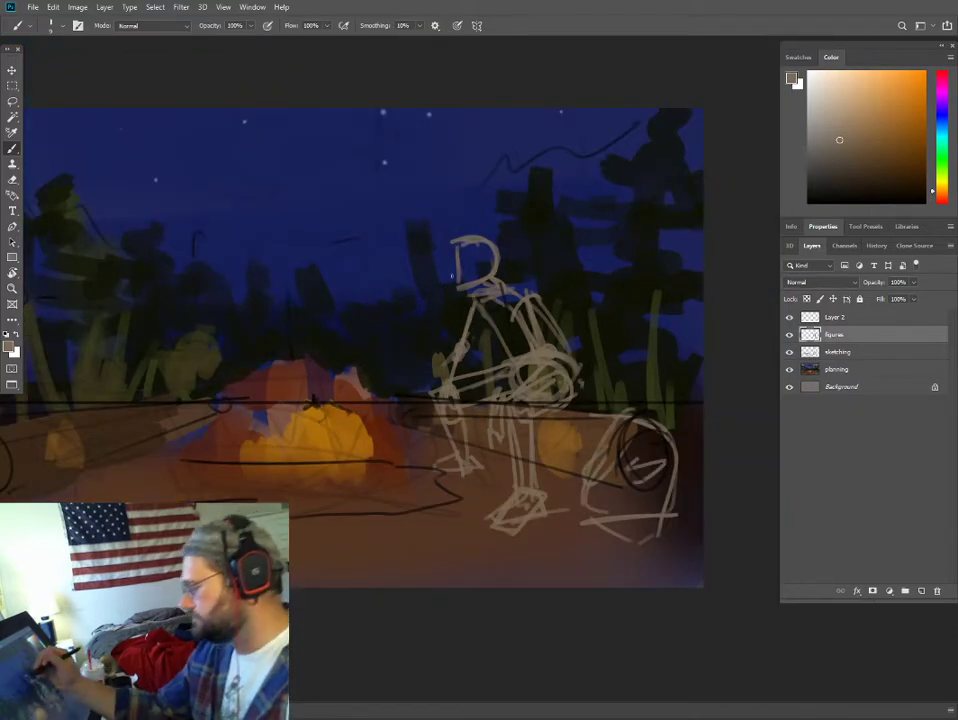
- Rough in slanted guide lines for a second figure's shoulders and outstretched arm above the left log
{"action": "key", "text": "ctrl+plus"}
{"action": "left_click_drag", "start_coordinate": [207, 353], "coordinate": [579, 396]}
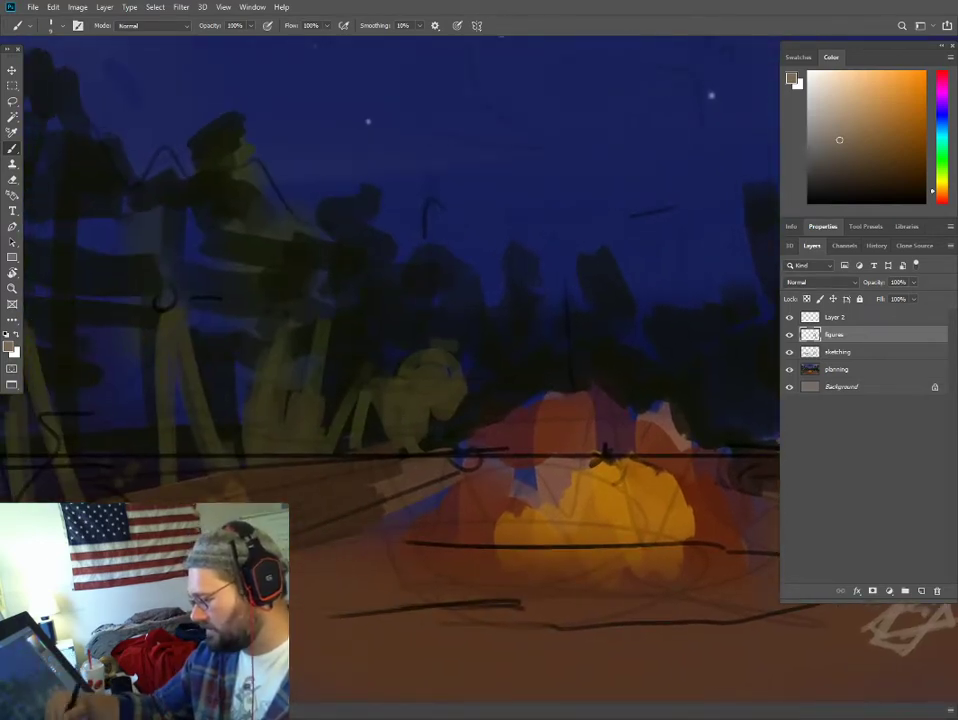
{"action": "mouse_move", "coordinate": [132, 501]}
{"action": "left_mouse_down"}
{"action": "mouse_move", "coordinate": [107, 446]}
{"action": "mouse_move", "coordinate": [178, 424]}
{"action": "left_mouse_up"}
{"action": "mouse_move", "coordinate": [66, 416]}
{"action": "left_mouse_down"}
{"action": "mouse_move", "coordinate": [214, 382]}
{"action": "mouse_move", "coordinate": [181, 377]}
{"action": "mouse_move", "coordinate": [80, 456]}
{"action": "mouse_move", "coordinate": [257, 420]}
{"action": "left_mouse_up"}
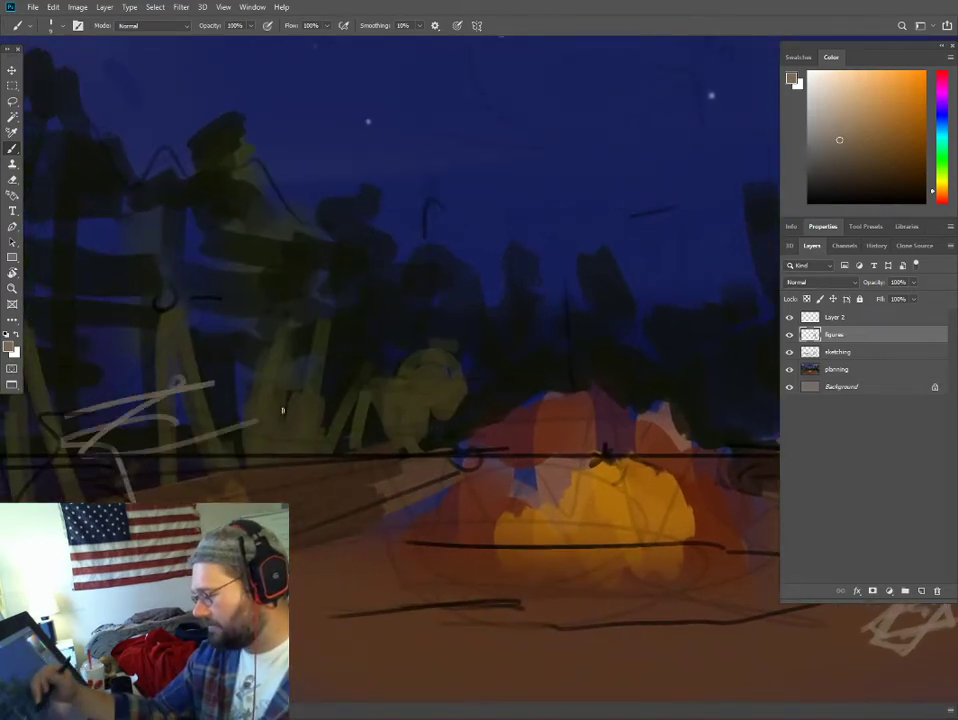
{"action": "left_click_drag", "start_coordinate": [237, 378], "coordinate": [355, 420]}
{"action": "left_click_drag", "start_coordinate": [287, 403], "coordinate": [325, 505]}
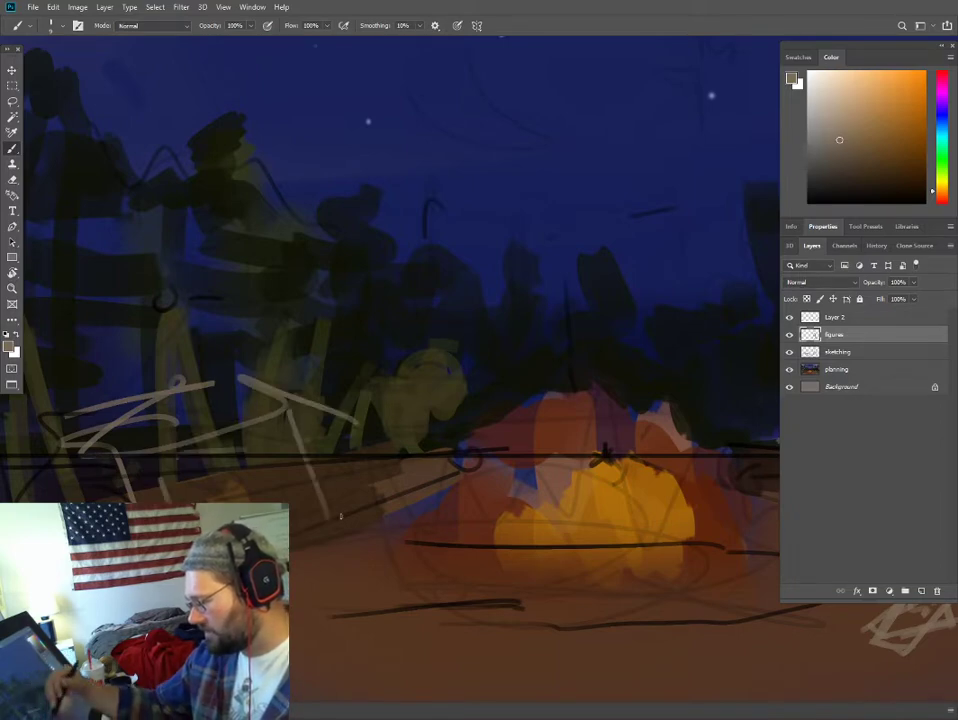
- Sketch the left figure's bent knee and the lower leg stretching toward the fire, ending in a foot
{"action": "mouse_move", "coordinate": [295, 531]}
{"action": "left_mouse_down"}
{"action": "mouse_move", "coordinate": [346, 464]}
{"action": "mouse_move", "coordinate": [464, 588]}
{"action": "left_mouse_up"}
{"action": "left_click_drag", "start_coordinate": [346, 465], "coordinate": [296, 502]}
{"action": "left_click_drag", "start_coordinate": [302, 561], "coordinate": [359, 554]}
{"action": "mouse_move", "coordinate": [359, 554]}
{"action": "left_mouse_down"}
{"action": "mouse_move", "coordinate": [317, 574]}
{"action": "mouse_move", "coordinate": [372, 517]}
{"action": "left_mouse_up"}
{"action": "mouse_move", "coordinate": [354, 529]}
{"action": "left_mouse_down"}
{"action": "mouse_move", "coordinate": [424, 594]}
{"action": "mouse_move", "coordinate": [428, 628]}
{"action": "mouse_move", "coordinate": [471, 611]}
{"action": "mouse_move", "coordinate": [406, 542]}
{"action": "mouse_move", "coordinate": [338, 514]}
{"action": "mouse_move", "coordinate": [314, 556]}
{"action": "left_mouse_up"}
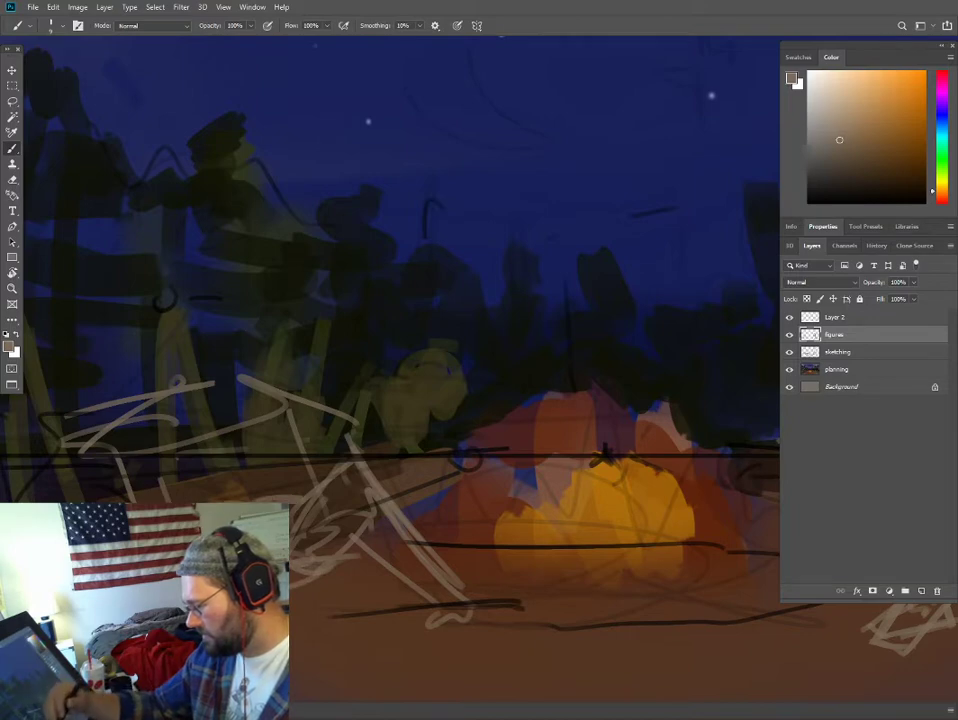
- Build up the left figure's rounded torso, hips and folded near leg, and add loose lines for the arms
{"action": "left_click_drag", "start_coordinate": [415, 632], "coordinate": [330, 495]}
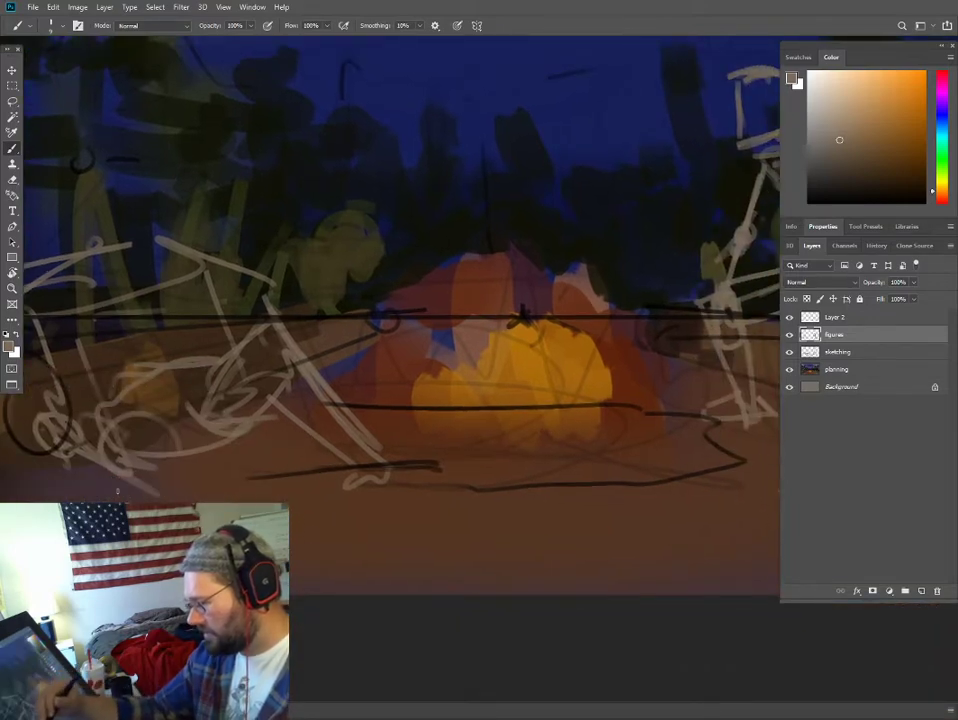
{"action": "left_click_drag", "start_coordinate": [164, 358], "coordinate": [124, 398]}
{"action": "mouse_move", "coordinate": [180, 410]}
{"action": "left_mouse_down"}
{"action": "mouse_move", "coordinate": [118, 337]}
{"action": "mouse_move", "coordinate": [95, 216]}
{"action": "left_mouse_up"}
{"action": "mouse_move", "coordinate": [95, 216]}
{"action": "left_mouse_down"}
{"action": "mouse_move", "coordinate": [108, 322]}
{"action": "mouse_move", "coordinate": [125, 362]}
{"action": "left_mouse_up"}
{"action": "left_click_drag", "start_coordinate": [167, 346], "coordinate": [222, 390]}
{"action": "mouse_move", "coordinate": [164, 399]}
{"action": "left_mouse_down"}
{"action": "mouse_move", "coordinate": [166, 373]}
{"action": "mouse_move", "coordinate": [215, 384]}
{"action": "left_mouse_up"}
{"action": "mouse_move", "coordinate": [225, 386]}
{"action": "left_mouse_down"}
{"action": "mouse_move", "coordinate": [229, 350]}
{"action": "mouse_move", "coordinate": [115, 386]}
{"action": "left_mouse_up"}
{"action": "mouse_move", "coordinate": [85, 320]}
{"action": "left_mouse_down"}
{"action": "mouse_move", "coordinate": [55, 335]}
{"action": "mouse_move", "coordinate": [86, 300]}
{"action": "left_mouse_up"}
{"action": "mouse_move", "coordinate": [272, 303]}
{"action": "left_mouse_down"}
{"action": "mouse_move", "coordinate": [363, 319]}
{"action": "mouse_move", "coordinate": [323, 291]}
{"action": "mouse_move", "coordinate": [251, 275]}
{"action": "left_mouse_up"}
{"action": "left_click_drag", "start_coordinate": [95, 258], "coordinate": [35, 302]}
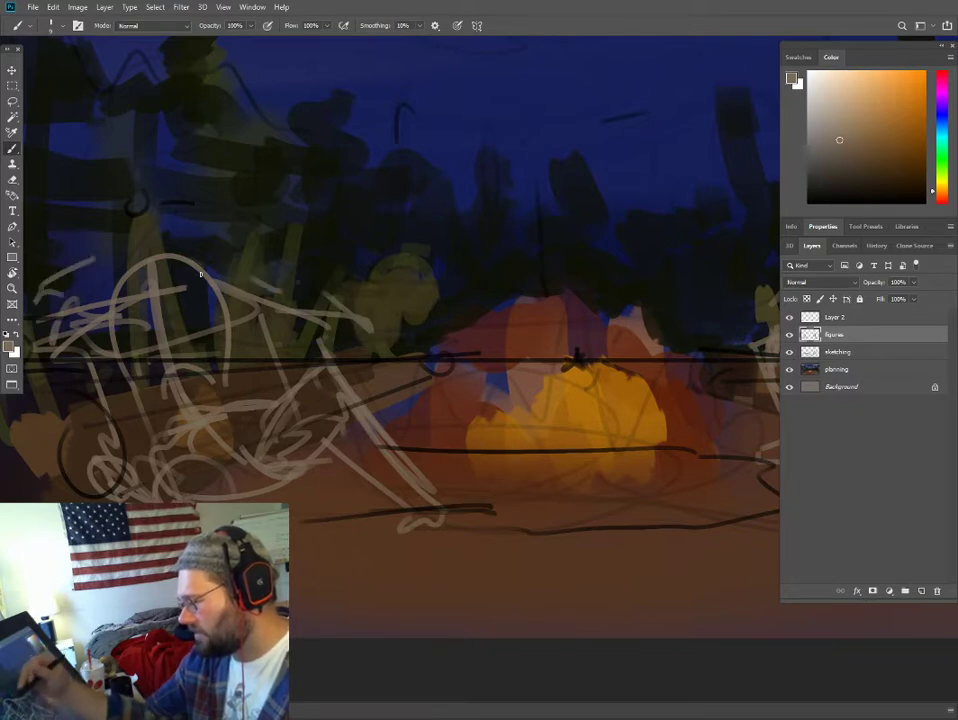
- Draw the left figure's oval head, erase the overlapping shoulder arc, and redraw the neck, torso sides and near leg
{"action": "mouse_move", "coordinate": [139, 211]}
{"action": "left_mouse_down"}
{"action": "mouse_move", "coordinate": [150, 262]}
{"action": "mouse_move", "coordinate": [189, 204]}
{"action": "mouse_move", "coordinate": [196, 228]}
{"action": "left_mouse_up"}
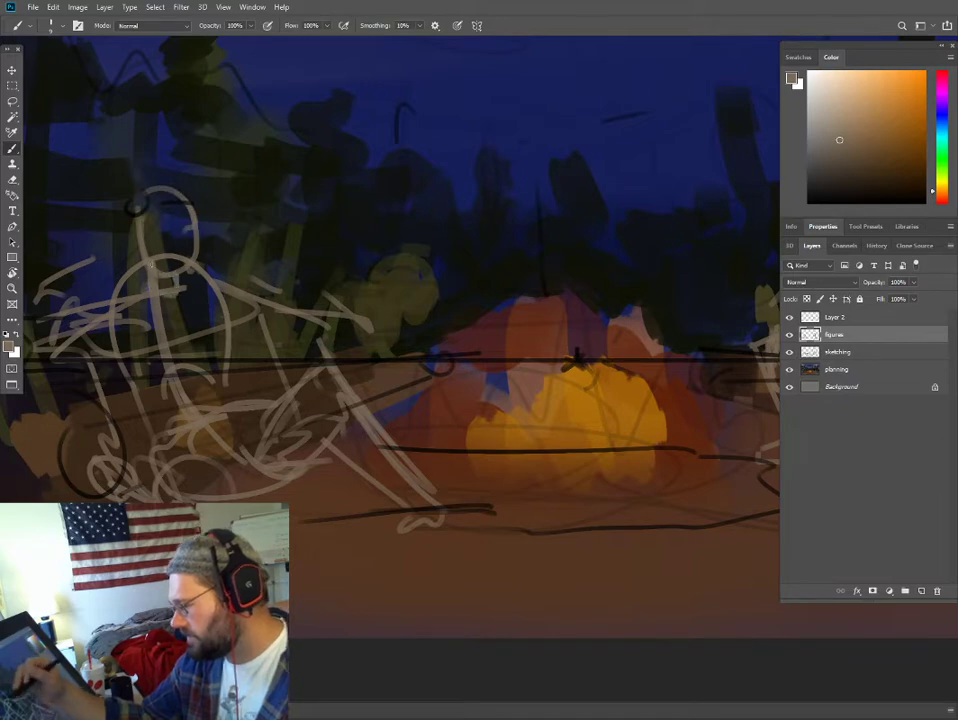
{"action": "key", "text": "e"}
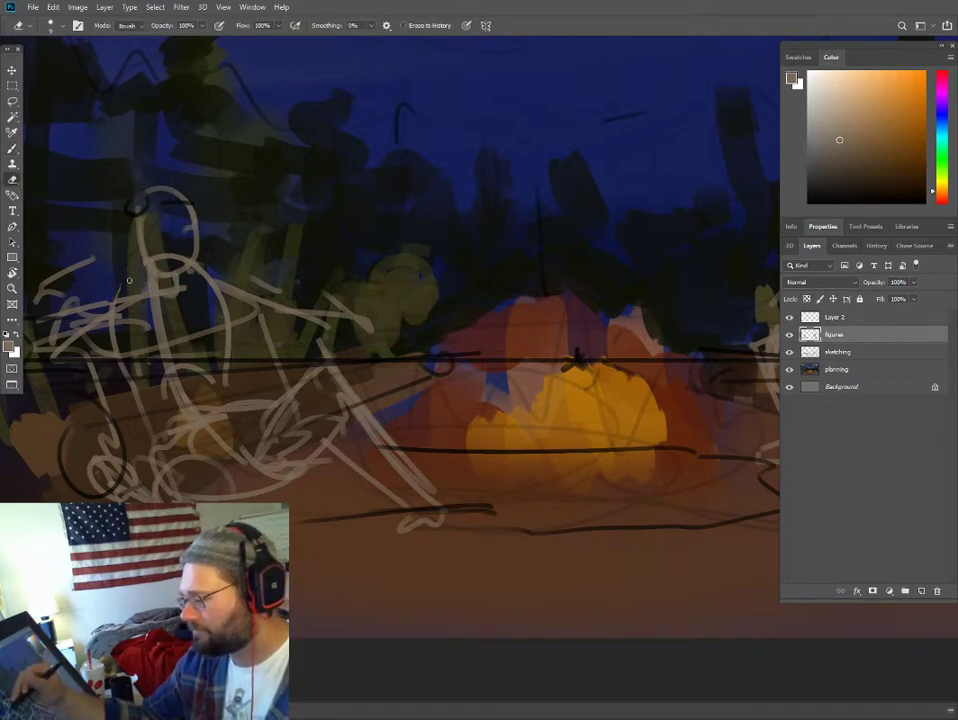
{"action": "key", "text": "b"}
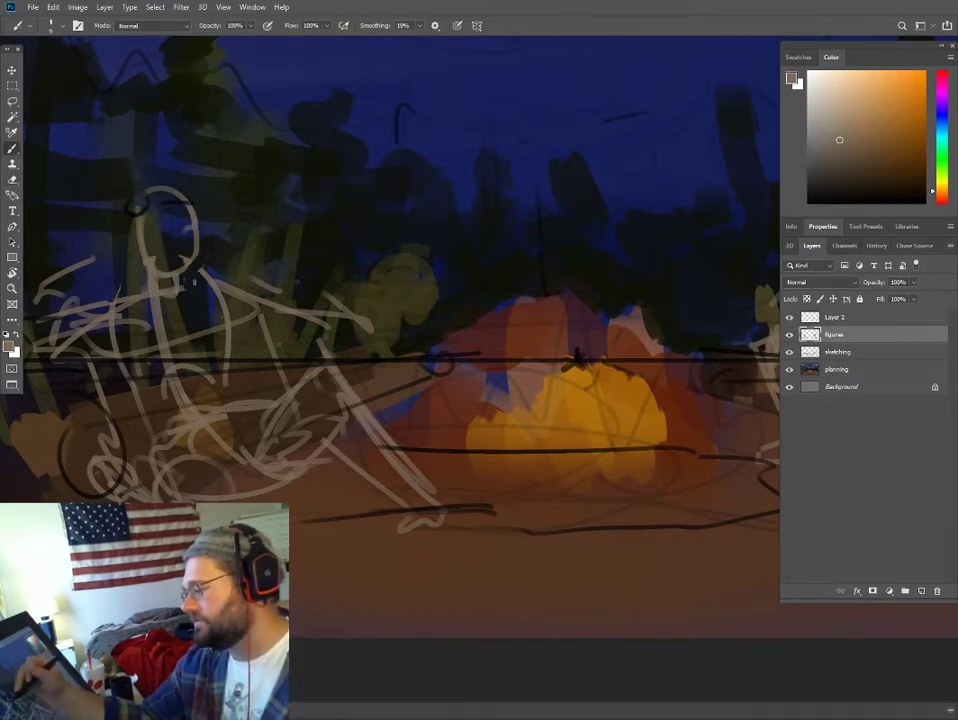
{"action": "mouse_move", "coordinate": [149, 204]}
{"action": "left_mouse_down"}
{"action": "mouse_move", "coordinate": [190, 238]}
{"action": "mouse_move", "coordinate": [209, 283]}
{"action": "mouse_move", "coordinate": [177, 284]}
{"action": "mouse_move", "coordinate": [217, 388]}
{"action": "left_mouse_up"}
{"action": "key", "text": "e"}
{"action": "key", "text": "b"}
{"action": "mouse_move", "coordinate": [159, 286]}
{"action": "left_mouse_down"}
{"action": "mouse_move", "coordinate": [186, 352]}
{"action": "mouse_move", "coordinate": [190, 408]}
{"action": "mouse_move", "coordinate": [152, 436]}
{"action": "mouse_move", "coordinate": [178, 488]}
{"action": "left_mouse_up"}
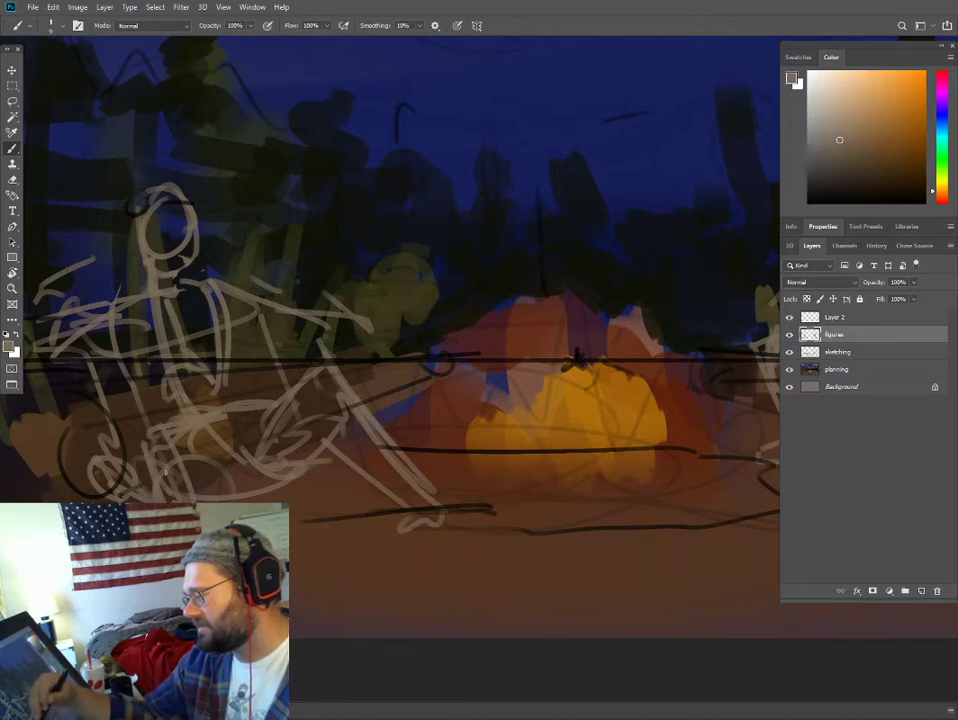
{"action": "left_click_drag", "start_coordinate": [152, 432], "coordinate": [168, 496]}
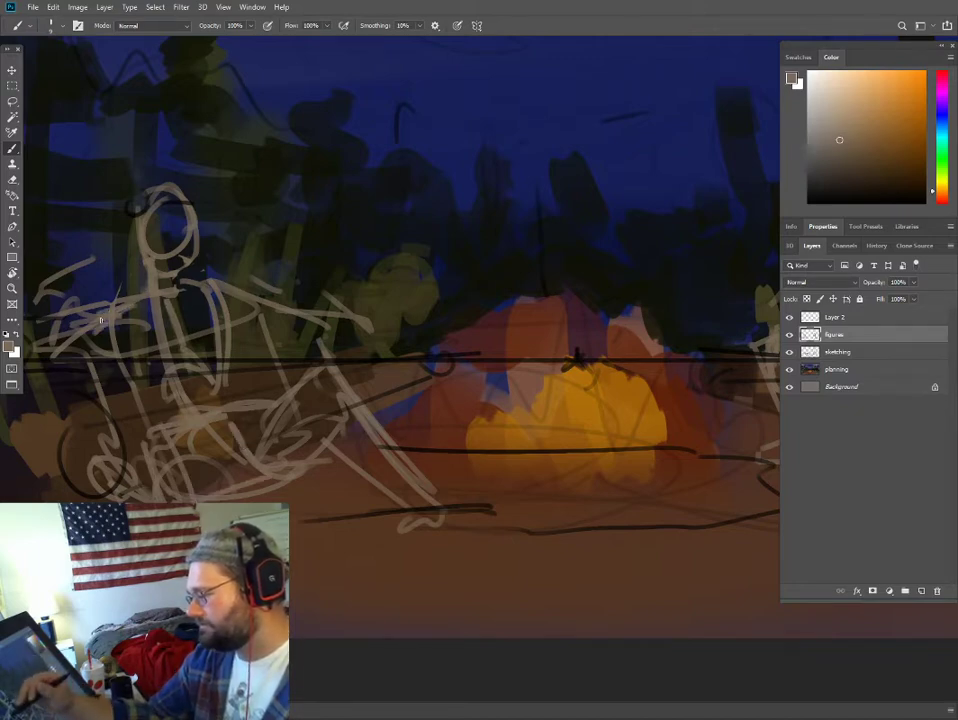
- Sketch the left figure's bent outer arm and hand, plus a curved form over the left log's near end
{"action": "mouse_move", "coordinate": [111, 309]}
{"action": "left_mouse_down"}
{"action": "mouse_move", "coordinate": [57, 361]}
{"action": "mouse_move", "coordinate": [111, 377]}
{"action": "left_mouse_up"}
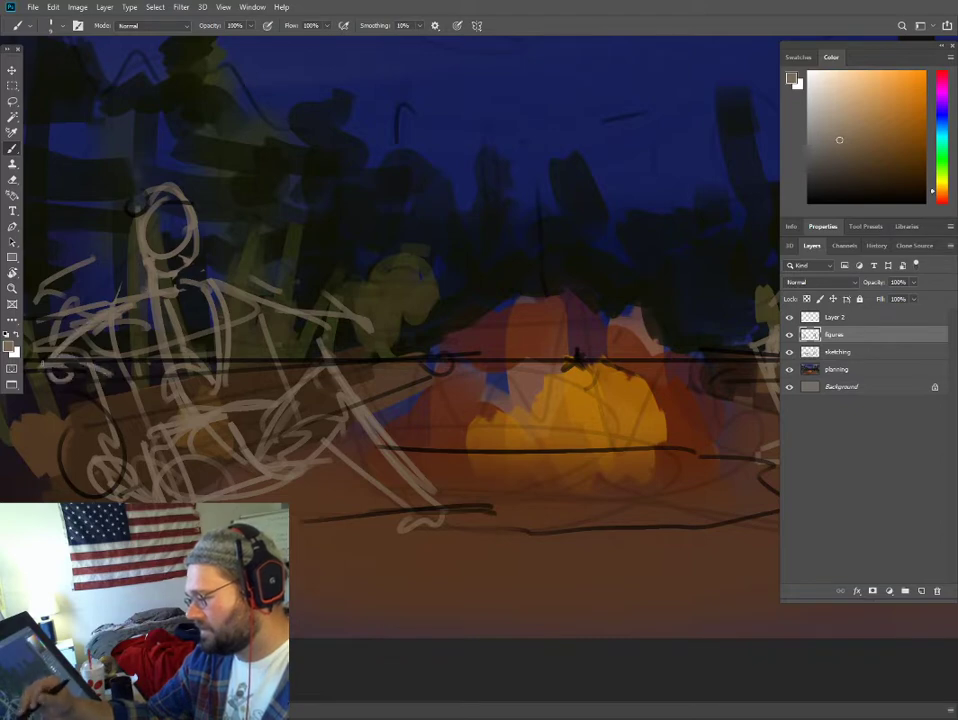
{"action": "mouse_move", "coordinate": [50, 354]}
{"action": "left_mouse_down"}
{"action": "mouse_move", "coordinate": [98, 393]}
{"action": "mouse_move", "coordinate": [125, 388]}
{"action": "mouse_move", "coordinate": [101, 376]}
{"action": "left_mouse_up"}
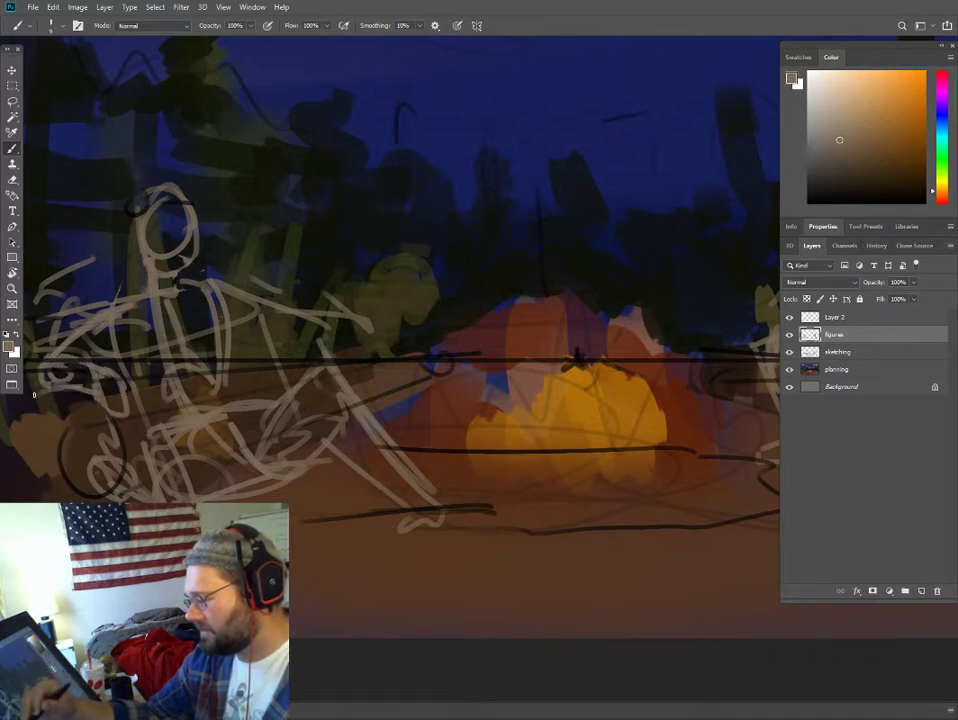
{"action": "mouse_move", "coordinate": [3, 415]}
{"action": "left_mouse_down"}
{"action": "mouse_move", "coordinate": [20, 407]}
{"action": "mouse_move", "coordinate": [45, 500]}
{"action": "left_mouse_up"}
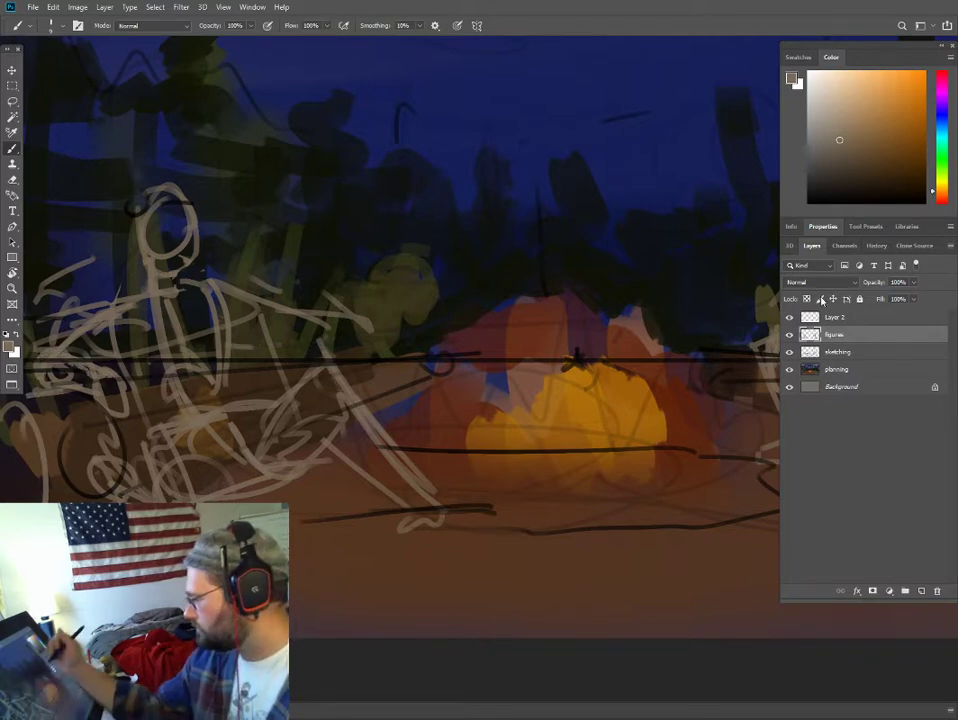
- Move the figures layer above Layer 2, then give the left figure a wide-brimmed hat and thicken its outstretched arm
{"action": "left_click_drag", "start_coordinate": [830, 335], "coordinate": [791, 311]}
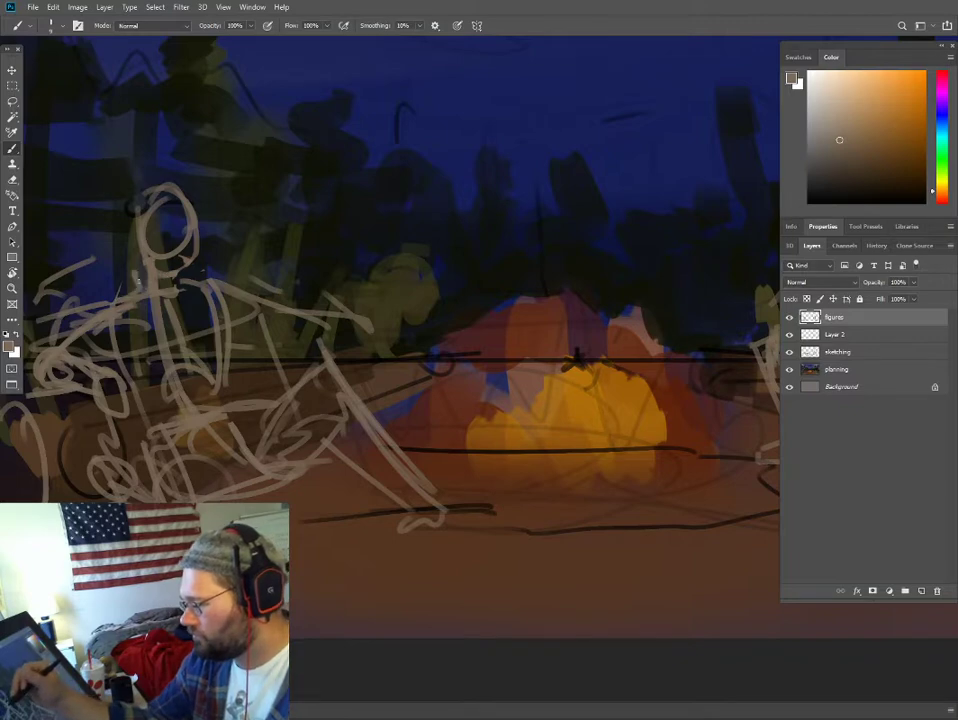
{"action": "left_click_drag", "start_coordinate": [70, 215], "coordinate": [227, 208]}
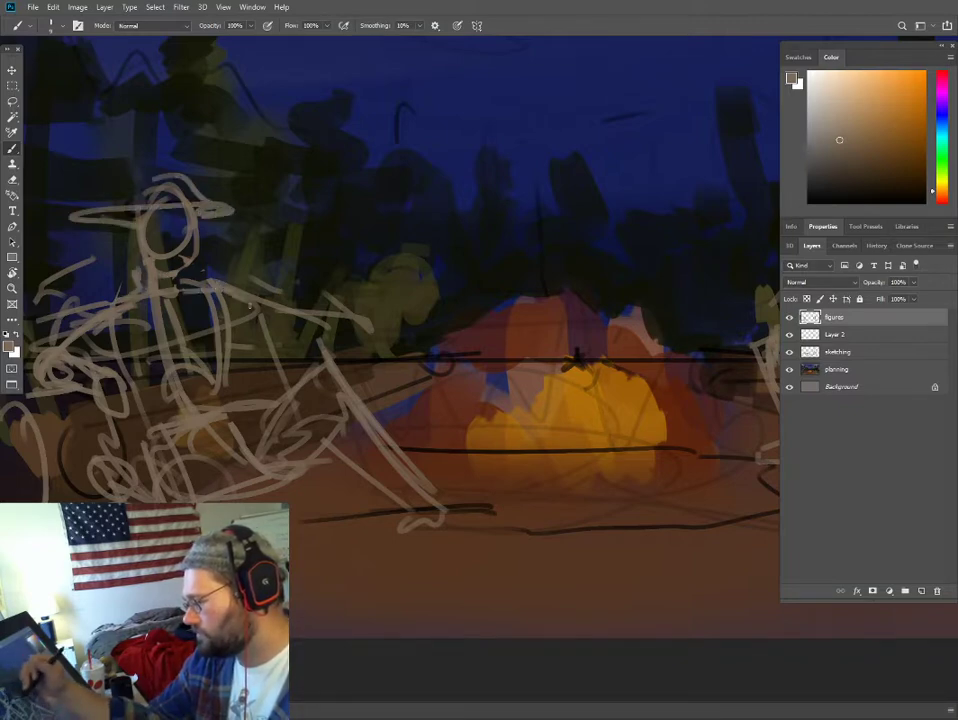
{"action": "mouse_move", "coordinate": [239, 362]}
{"action": "left_mouse_down"}
{"action": "mouse_move", "coordinate": [266, 339]}
{"action": "mouse_move", "coordinate": [231, 331]}
{"action": "mouse_move", "coordinate": [288, 347]}
{"action": "mouse_move", "coordinate": [335, 330]}
{"action": "left_mouse_up"}
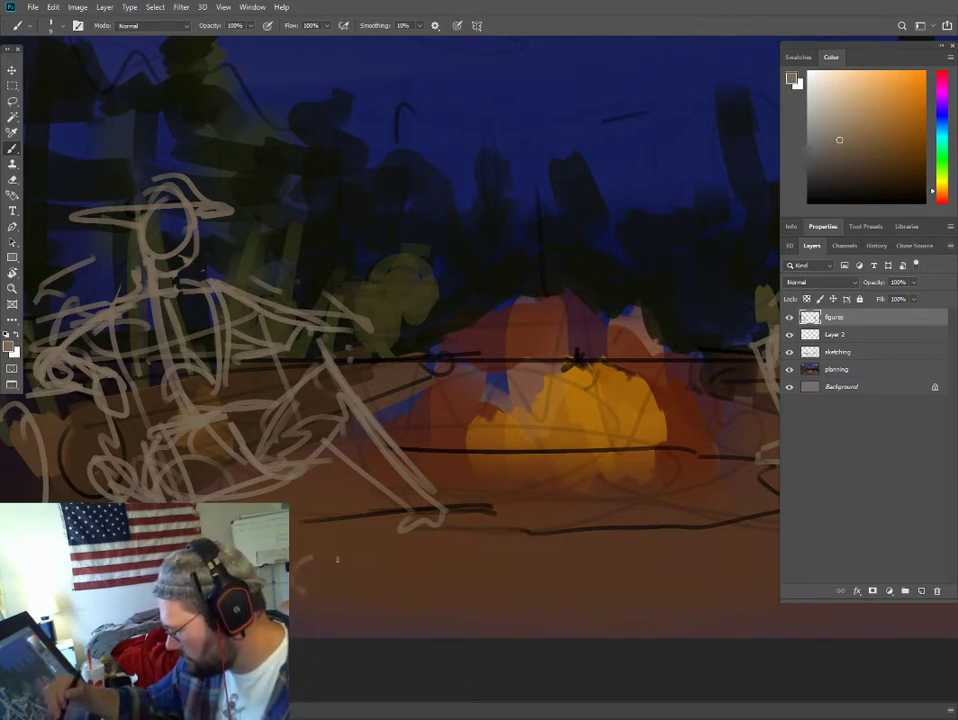
- Sketch a rounded foot shape with an outer contour in the foreground, below the left figure's extended leg
{"action": "left_click_drag", "start_coordinate": [337, 560], "coordinate": [310, 575]}
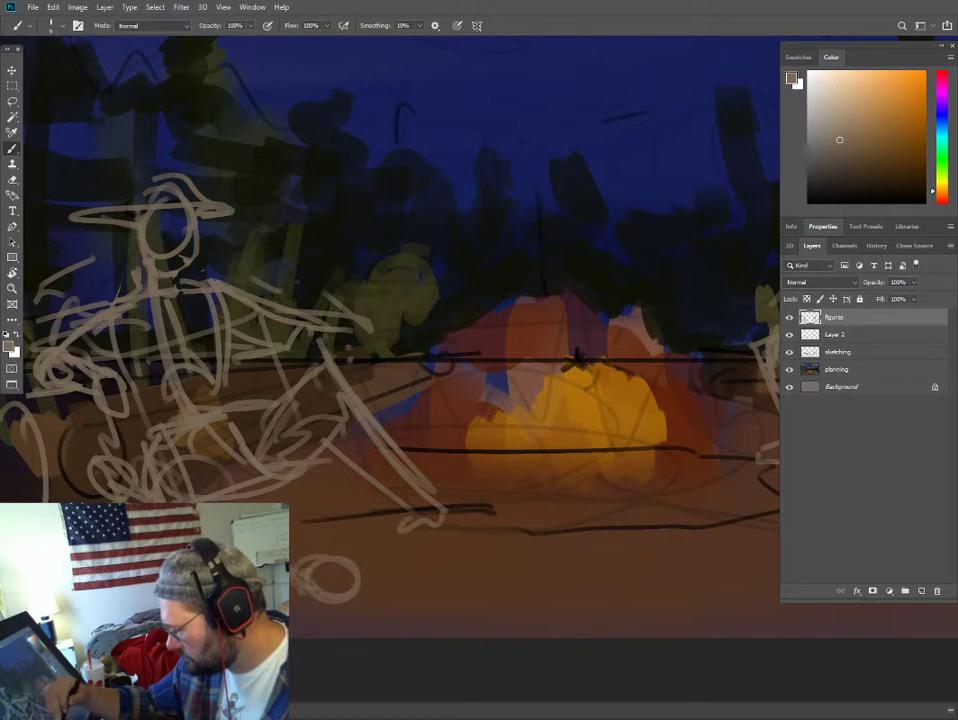
{"action": "mouse_move", "coordinate": [323, 556]}
{"action": "left_mouse_down"}
{"action": "mouse_move", "coordinate": [354, 561]}
{"action": "mouse_move", "coordinate": [359, 597]}
{"action": "left_mouse_up"}
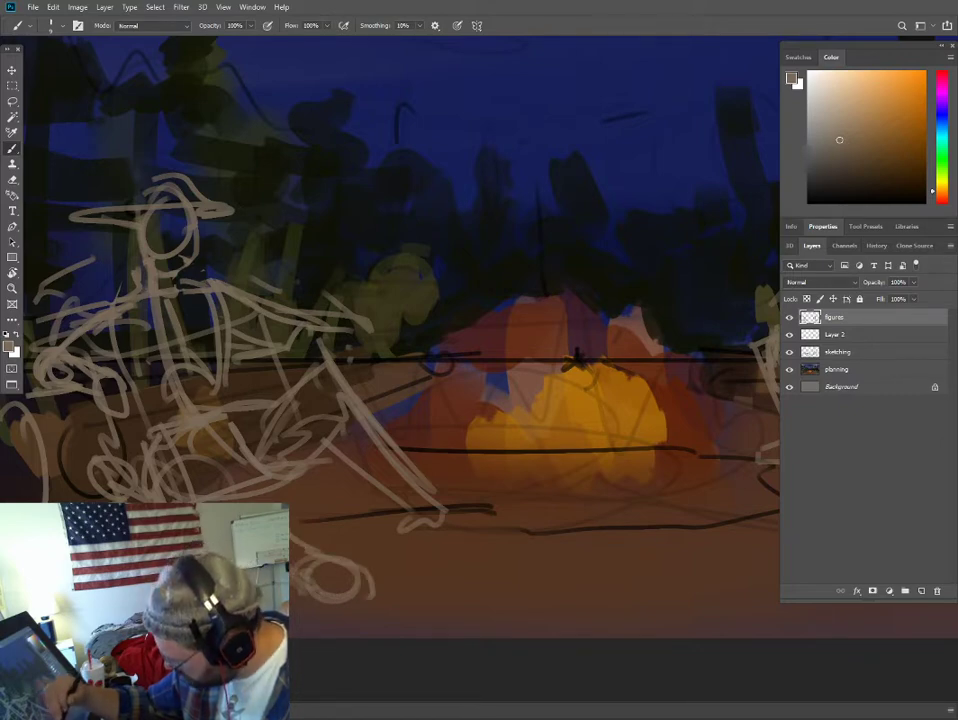
{"action": "mouse_move", "coordinate": [304, 578]}
{"action": "left_mouse_down"}
{"action": "mouse_move", "coordinate": [333, 598]}
{"action": "mouse_move", "coordinate": [342, 563]}
{"action": "left_mouse_up"}
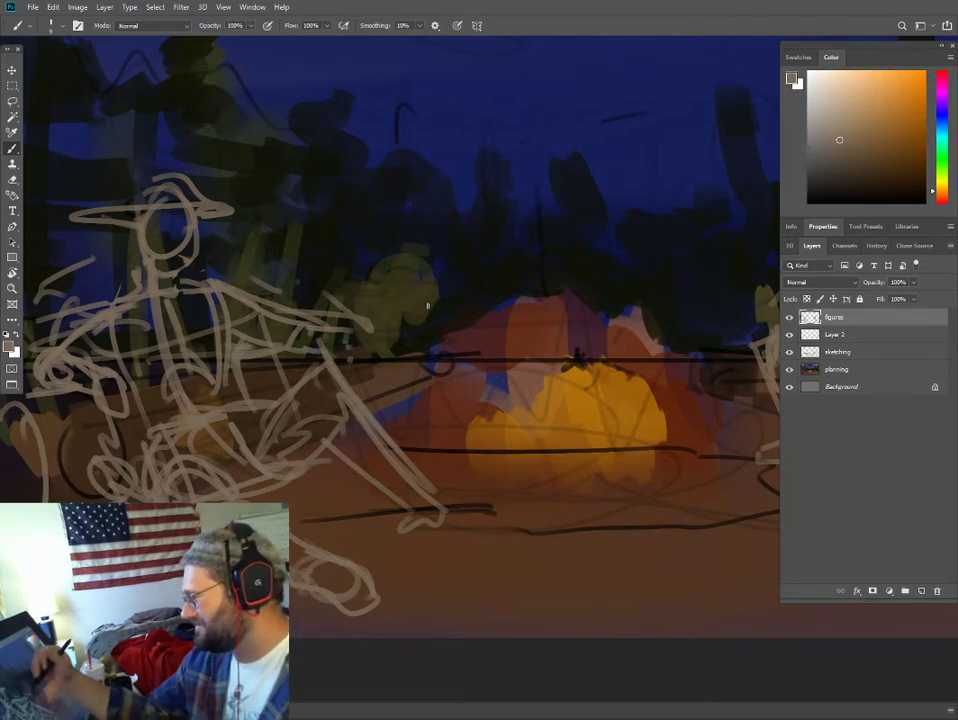
- Rework the left figure's raised knee and shin, and sketch a long pointed foot at the end of that leg
{"action": "left_click_drag", "start_coordinate": [295, 214], "coordinate": [98, 214]}
{"action": "left_click_drag", "start_coordinate": [575, 207], "coordinate": [312, 248]}
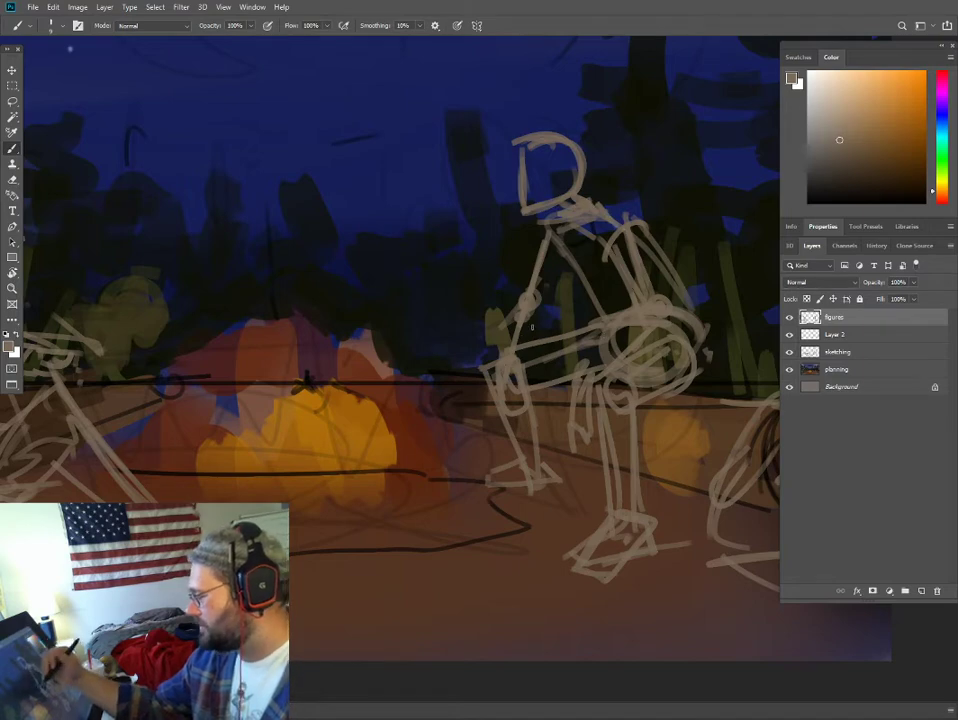
{"action": "left_click_drag", "start_coordinate": [525, 318], "coordinate": [609, 267]}
{"action": "left_click_drag", "start_coordinate": [387, 269], "coordinate": [470, 335]}
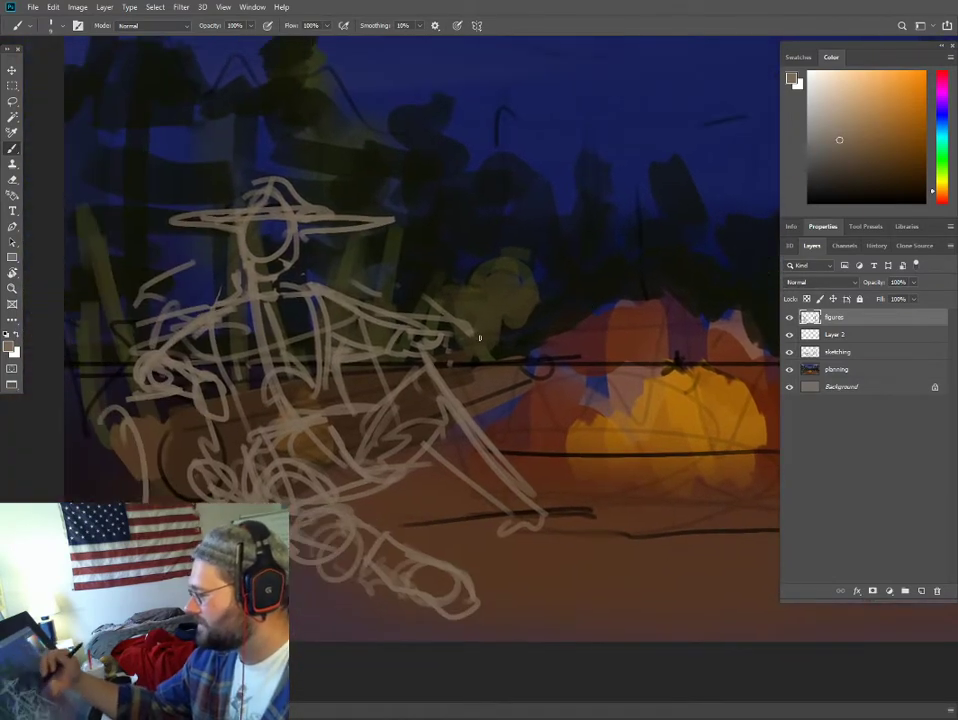
{"action": "mouse_move", "coordinate": [414, 360]}
{"action": "left_mouse_down"}
{"action": "mouse_move", "coordinate": [411, 411]}
{"action": "mouse_move", "coordinate": [412, 354]}
{"action": "mouse_move", "coordinate": [443, 366]}
{"action": "mouse_move", "coordinate": [447, 329]}
{"action": "mouse_move", "coordinate": [450, 376]}
{"action": "mouse_move", "coordinate": [525, 499]}
{"action": "mouse_move", "coordinate": [497, 513]}
{"action": "left_mouse_up"}
{"action": "mouse_move", "coordinate": [422, 431]}
{"action": "left_mouse_down"}
{"action": "mouse_move", "coordinate": [499, 519]}
{"action": "mouse_move", "coordinate": [503, 550]}
{"action": "mouse_move", "coordinate": [553, 549]}
{"action": "left_mouse_up"}
{"action": "mouse_move", "coordinate": [530, 499]}
{"action": "left_mouse_down"}
{"action": "mouse_move", "coordinate": [565, 532]}
{"action": "mouse_move", "coordinate": [594, 540]}
{"action": "left_mouse_up"}
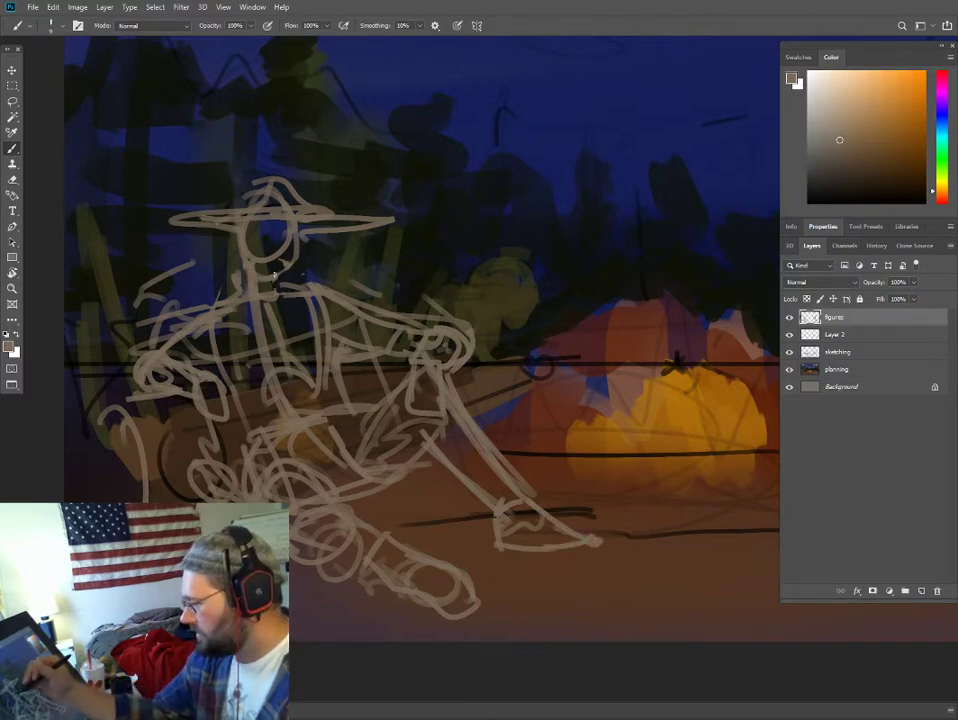
- Square off the left figure's jaw and neck, and add a line down the outer side of the torso
{"action": "left_click_drag", "start_coordinate": [258, 297], "coordinate": [289, 297]}
{"action": "left_click_drag", "start_coordinate": [288, 277], "coordinate": [285, 296]}
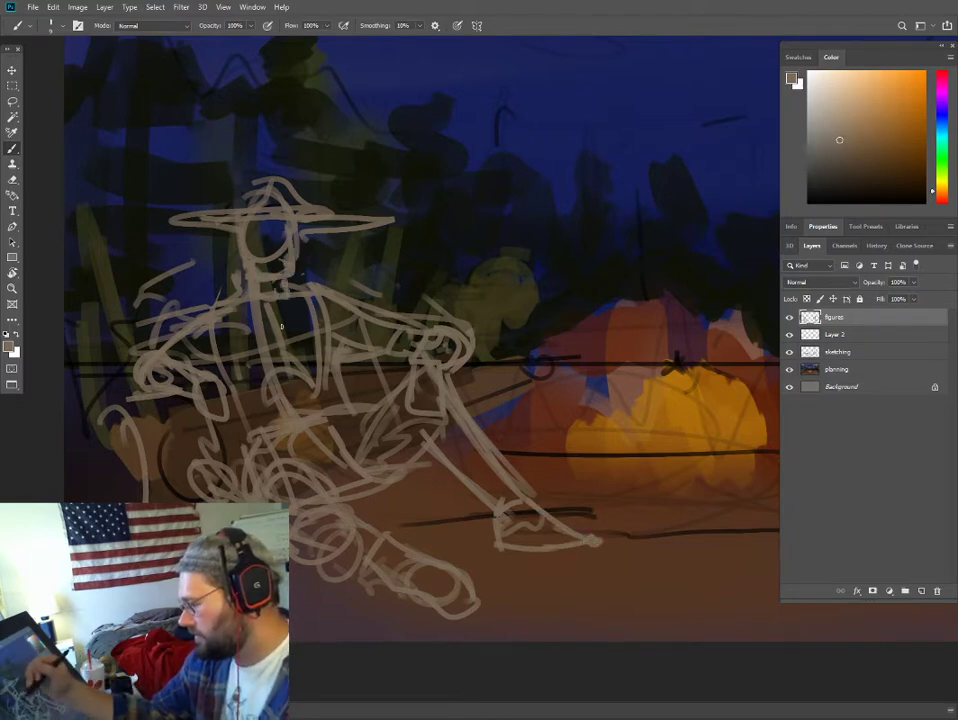
{"action": "left_click_drag", "start_coordinate": [207, 326], "coordinate": [238, 447]}
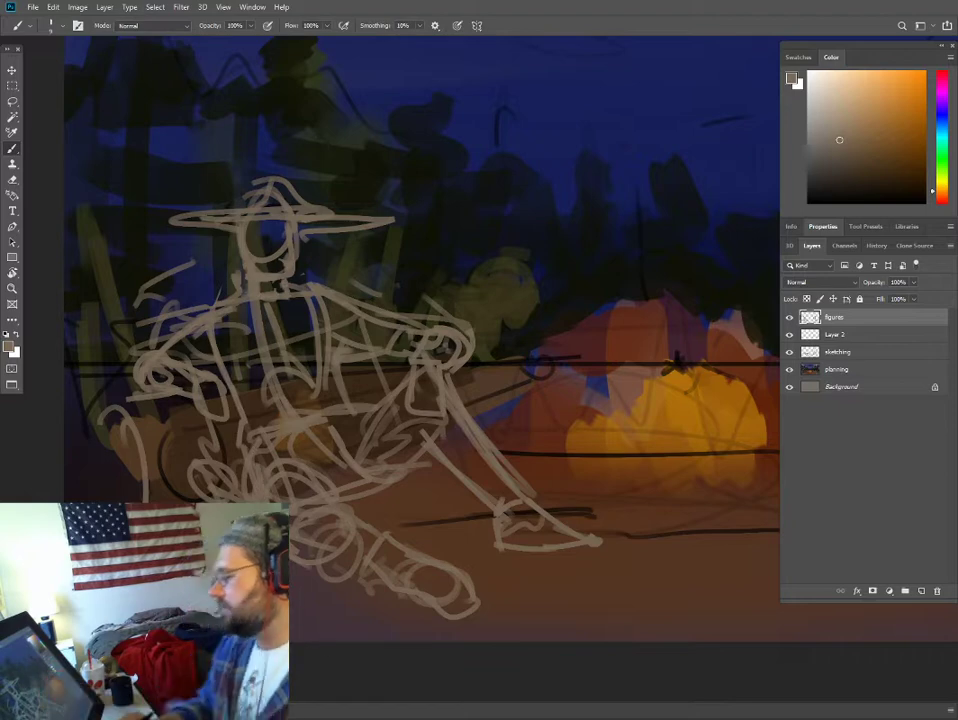
- Add a new layer between Layer 2 and the figures layer
{"action": "key", "text": "ctrl+minus"}
{"action": "key", "text": "ctrl+minus"}
{"action": "key", "text": "ctrl+plus"}
{"action": "left_click_drag", "start_coordinate": [642, 377], "coordinate": [501, 390]}
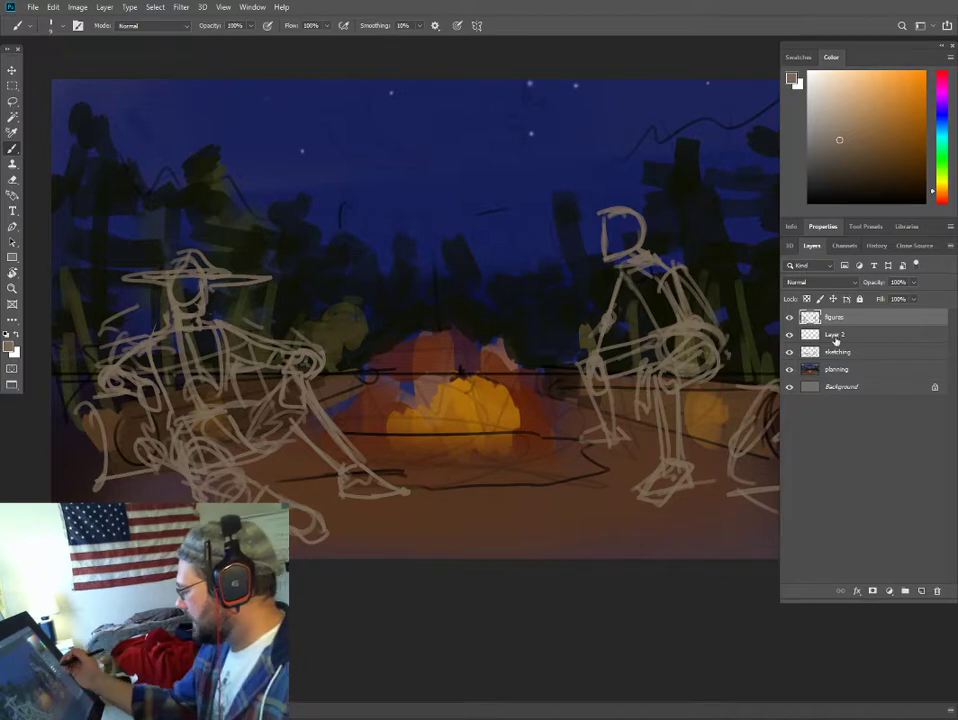
{"action": "left_click", "coordinate": [921, 591]}
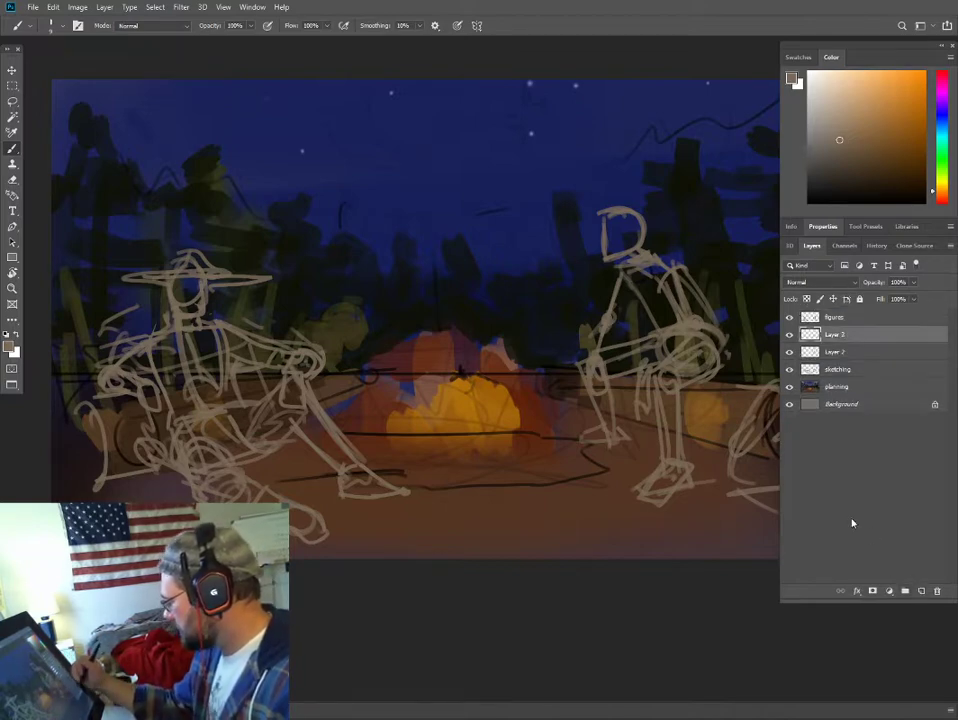
- Block in the right figure's far thigh and shin on the new layer with a larger brush in muted blue
{"action": "left_click", "coordinate": [940, 120]}
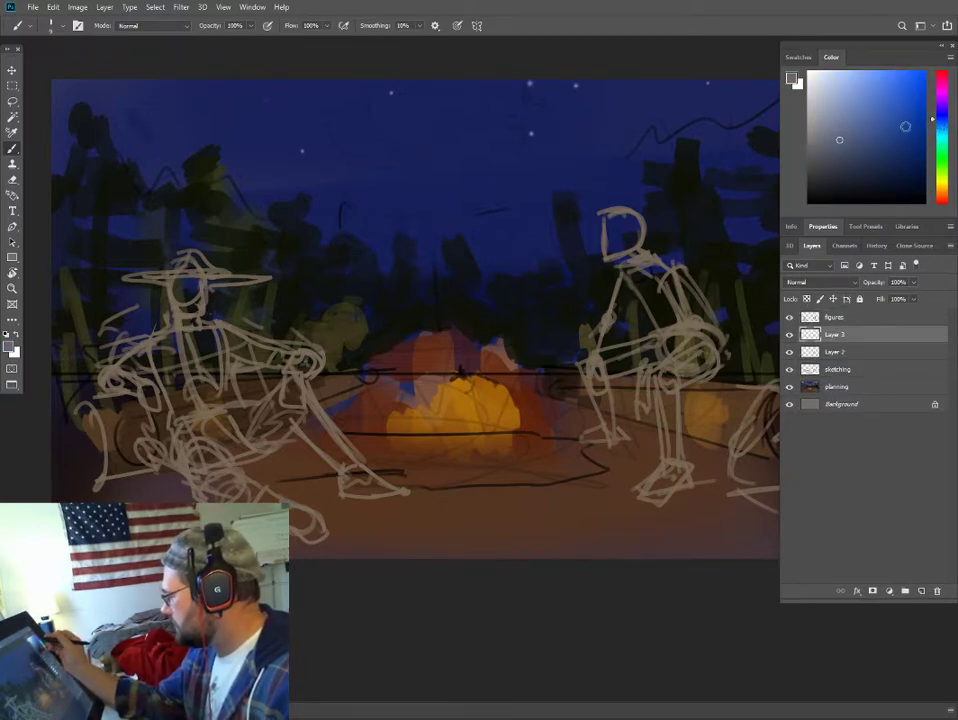
{"action": "left_click", "coordinate": [846, 151]}
{"action": "left_click_drag", "start_coordinate": [845, 156], "coordinate": [841, 154]}
{"action": "left_click_drag", "start_coordinate": [602, 231], "coordinate": [495, 241]}
{"action": "key", "text": "bracketright"}
{"action": "key", "text": "bracketright"}
{"action": "key", "text": "bracketright"}
{"action": "key", "text": "bracketright"}
{"action": "left_click_drag", "start_coordinate": [499, 382], "coordinate": [570, 355]}
{"action": "left_click_drag", "start_coordinate": [499, 379], "coordinate": [547, 357]}
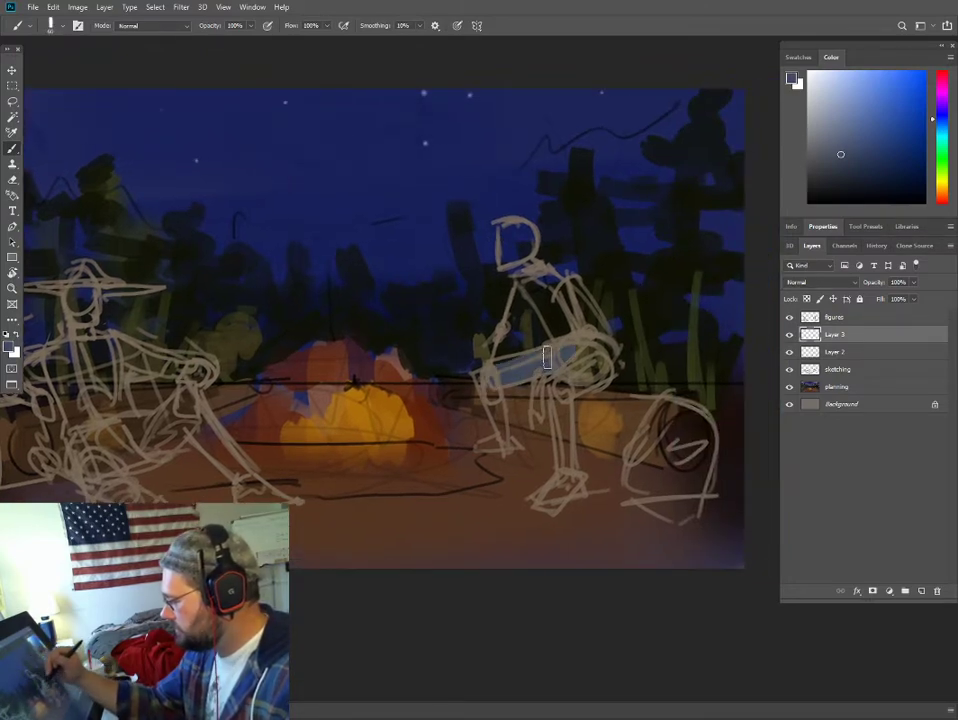
{"action": "left_click_drag", "start_coordinate": [487, 378], "coordinate": [501, 427]}
- Fill the right figure's thigh, torso, arm, head, near leg and feet with a darker blue-grey
{"action": "left_click", "coordinate": [834, 178]}
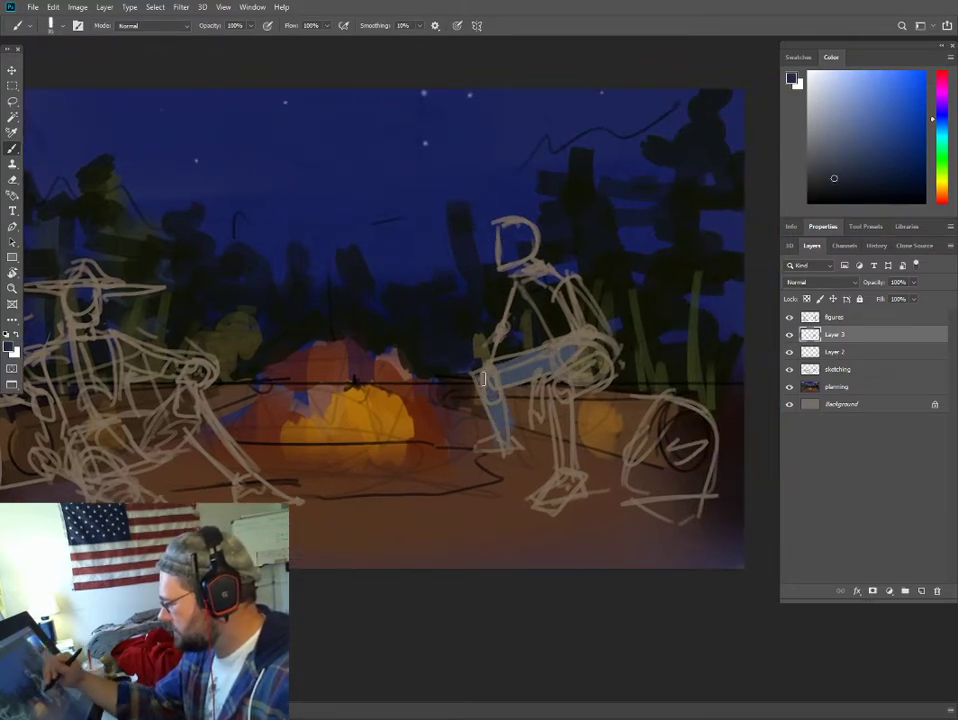
{"action": "left_click_drag", "start_coordinate": [501, 374], "coordinate": [567, 354]}
{"action": "left_click_drag", "start_coordinate": [524, 285], "coordinate": [584, 344]}
{"action": "mouse_move", "coordinate": [509, 335]}
{"action": "left_mouse_down"}
{"action": "mouse_move", "coordinate": [526, 285]}
{"action": "mouse_move", "coordinate": [500, 354]}
{"action": "left_mouse_up"}
{"action": "key", "text": "bracketleft"}
{"action": "mouse_move", "coordinate": [511, 232]}
{"action": "left_mouse_down"}
{"action": "mouse_move", "coordinate": [509, 272]}
{"action": "mouse_move", "coordinate": [529, 240]}
{"action": "left_mouse_up"}
{"action": "key", "text": "bracketright"}
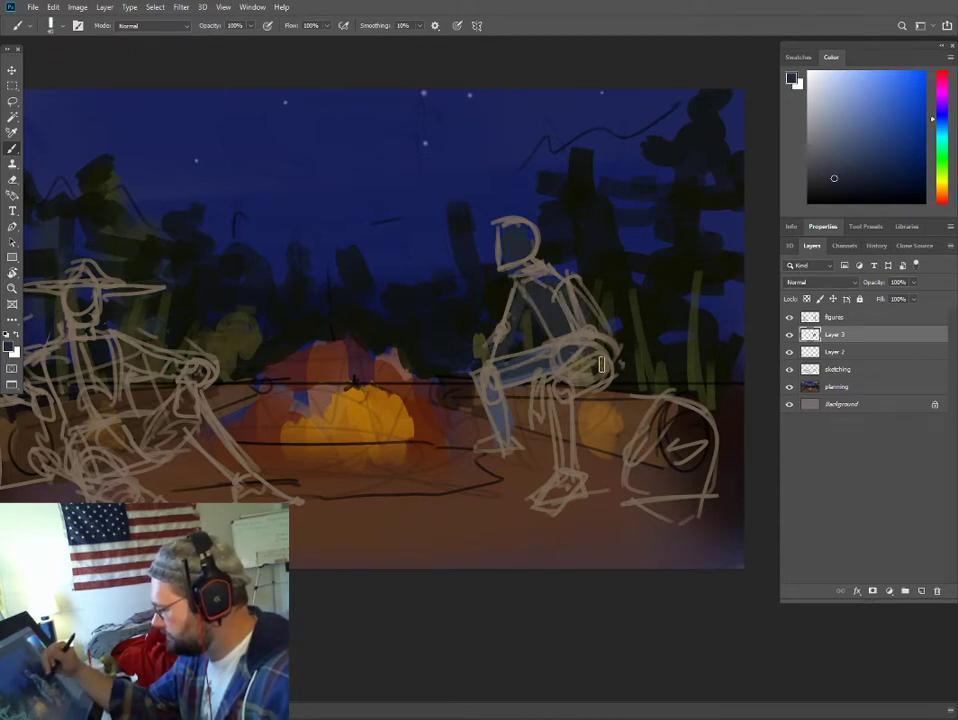
{"action": "mouse_move", "coordinate": [600, 364]}
{"action": "left_mouse_down"}
{"action": "mouse_move", "coordinate": [558, 382]}
{"action": "mouse_move", "coordinate": [556, 397]}
{"action": "mouse_move", "coordinate": [549, 387]}
{"action": "mouse_move", "coordinate": [570, 475]}
{"action": "mouse_move", "coordinate": [552, 501]}
{"action": "left_mouse_up"}
{"action": "left_click_drag", "start_coordinate": [503, 446], "coordinate": [482, 446]}
- Fill the left figure's legs, torso, arms and head with the same dark blue-grey inside the sketch lines
{"action": "left_click_drag", "start_coordinate": [381, 518], "coordinate": [601, 460]}
{"action": "key", "text": "bracketright"}
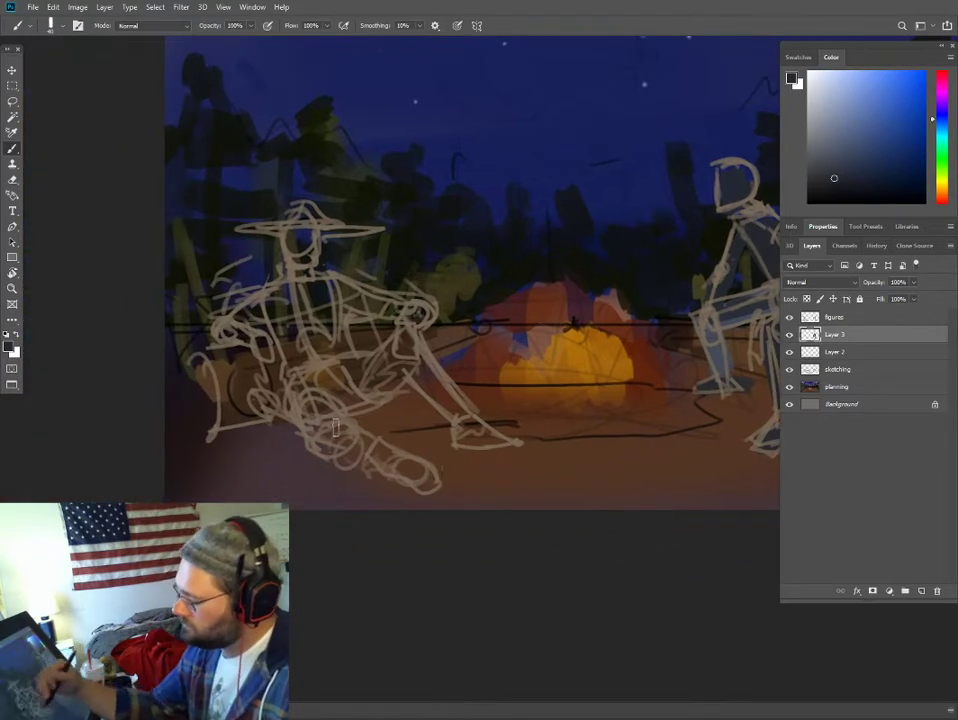
{"action": "mouse_move", "coordinate": [301, 405]}
{"action": "left_mouse_down"}
{"action": "mouse_move", "coordinate": [326, 433]}
{"action": "mouse_move", "coordinate": [424, 481]}
{"action": "mouse_move", "coordinate": [322, 406]}
{"action": "mouse_move", "coordinate": [358, 383]}
{"action": "mouse_move", "coordinate": [350, 385]}
{"action": "mouse_move", "coordinate": [408, 369]}
{"action": "mouse_move", "coordinate": [398, 345]}
{"action": "mouse_move", "coordinate": [426, 374]}
{"action": "left_mouse_up"}
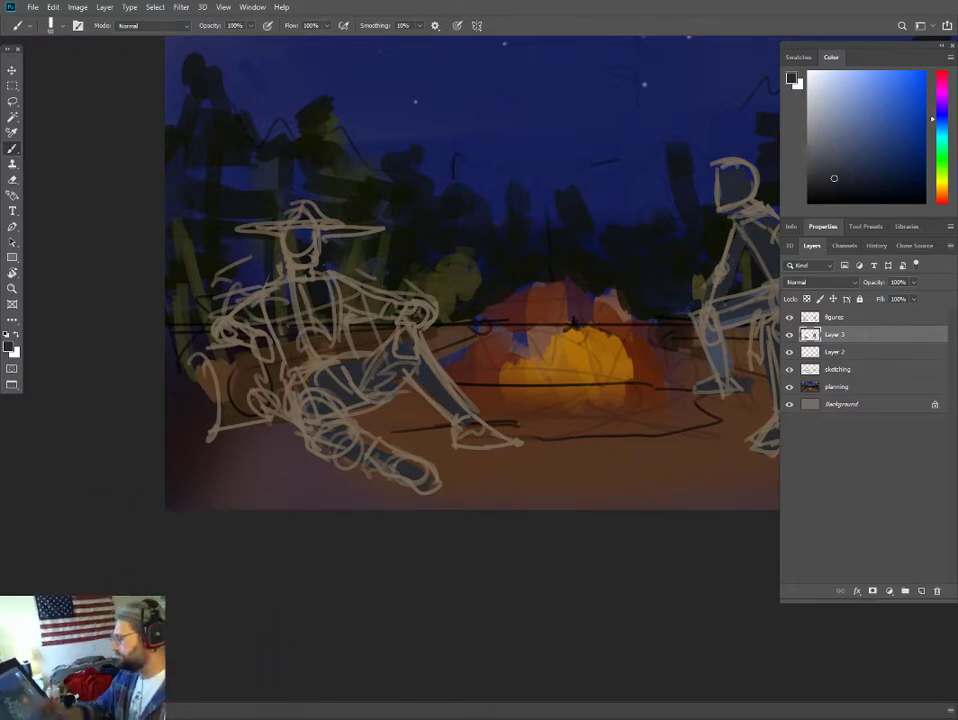
{"action": "mouse_move", "coordinate": [516, 191]}
{"action": "left_mouse_down"}
{"action": "mouse_move", "coordinate": [372, 278]}
{"action": "mouse_move", "coordinate": [398, 258]}
{"action": "left_mouse_up"}
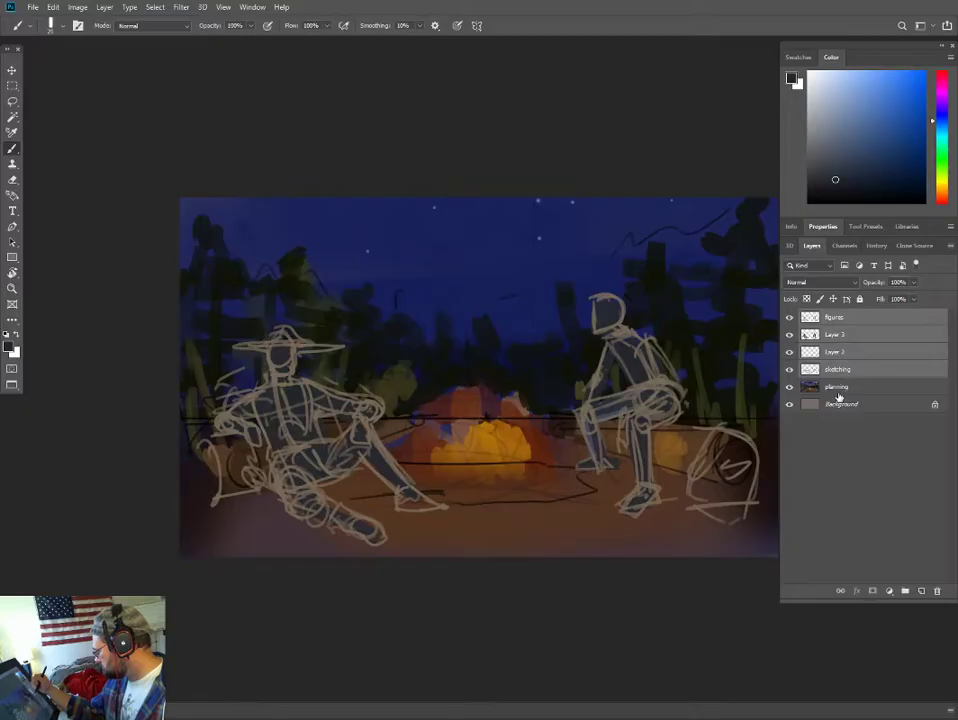
- Shift the figures, Layer 3, Layer 2, sketching and planning layers together toward the right of the canvas
{"action": "key", "text": "v"}
{"action": "key", "text": "Right"}
{"action": "key", "text": "Right"}
{"action": "key", "text": "Right"}
{"action": "key", "text": "Right"}
{"action": "key", "text": "Right"}
{"action": "key", "text": "Right"}
{"action": "key", "text": "Right"}
{"action": "key", "text": "Right"}
{"action": "key", "text": "Right"}
{"action": "key", "text": "Right"}
{"action": "key", "text": "Right"}
{"action": "key", "text": "Right"}
{"action": "key", "text": "Right"}
{"action": "key", "text": "Right"}
{"action": "key", "text": "Right"}
{"action": "key", "text": "Right"}
{"action": "key", "text": "Right"}
{"action": "key", "text": "Right"}
{"action": "key", "text": "Right"}
{"action": "key", "text": "Right"}
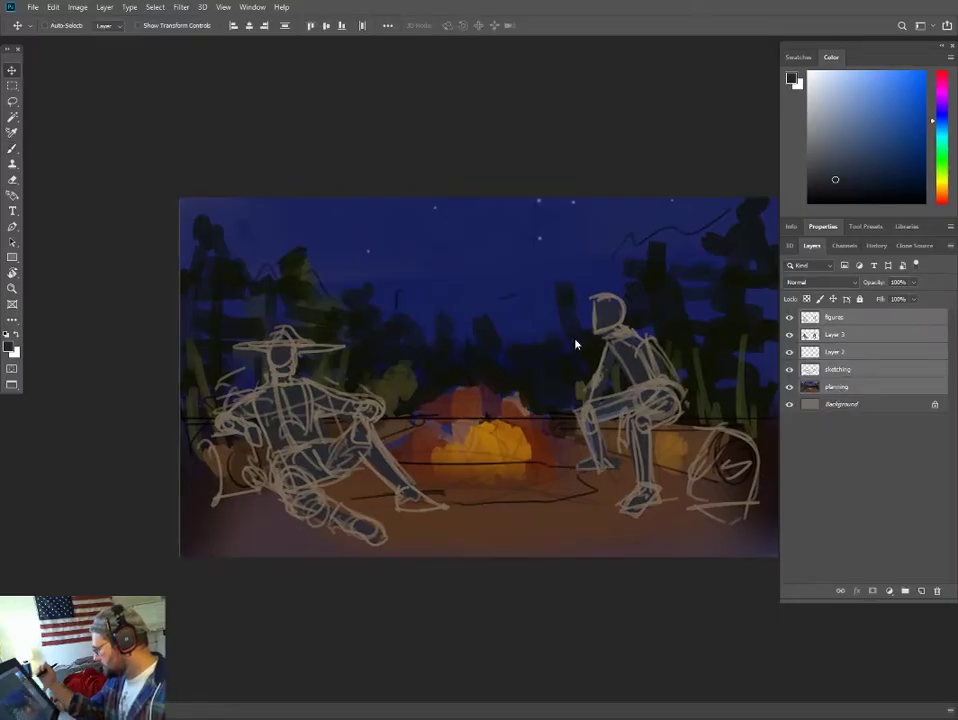
{"action": "key", "text": "Right"}
{"action": "key", "text": "Right"}
{"action": "key", "text": "Right"}
{"action": "key", "text": "Right"}
{"action": "key", "text": "Right"}
{"action": "key", "text": "Right"}
{"action": "key", "text": "Right"}
{"action": "key", "text": "Right"}
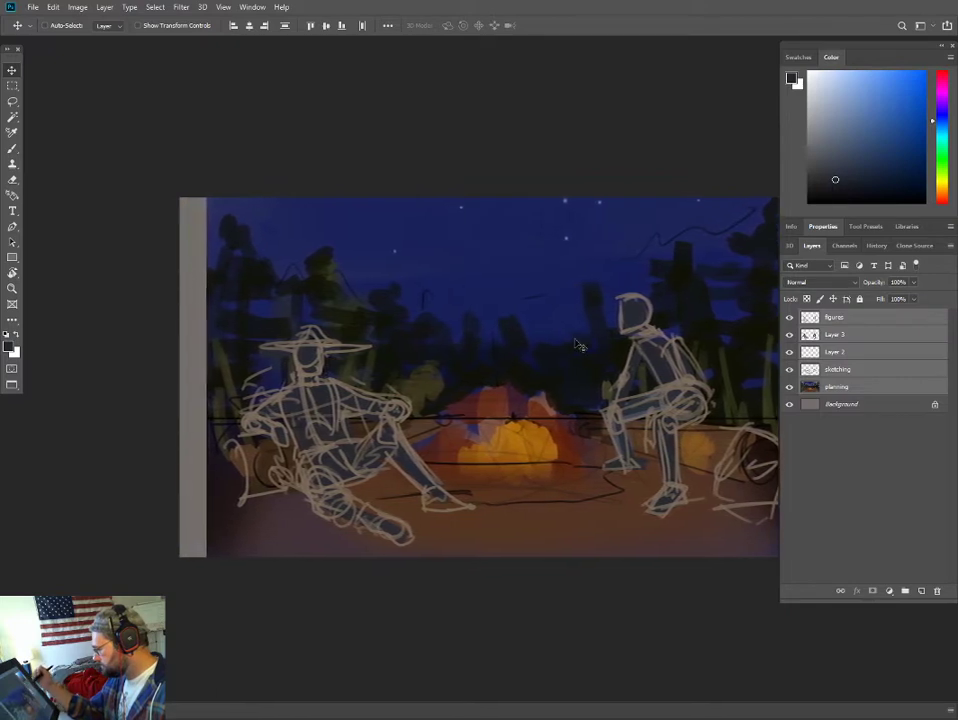
{"action": "left_click_drag", "start_coordinate": [539, 347], "coordinate": [525, 266]}
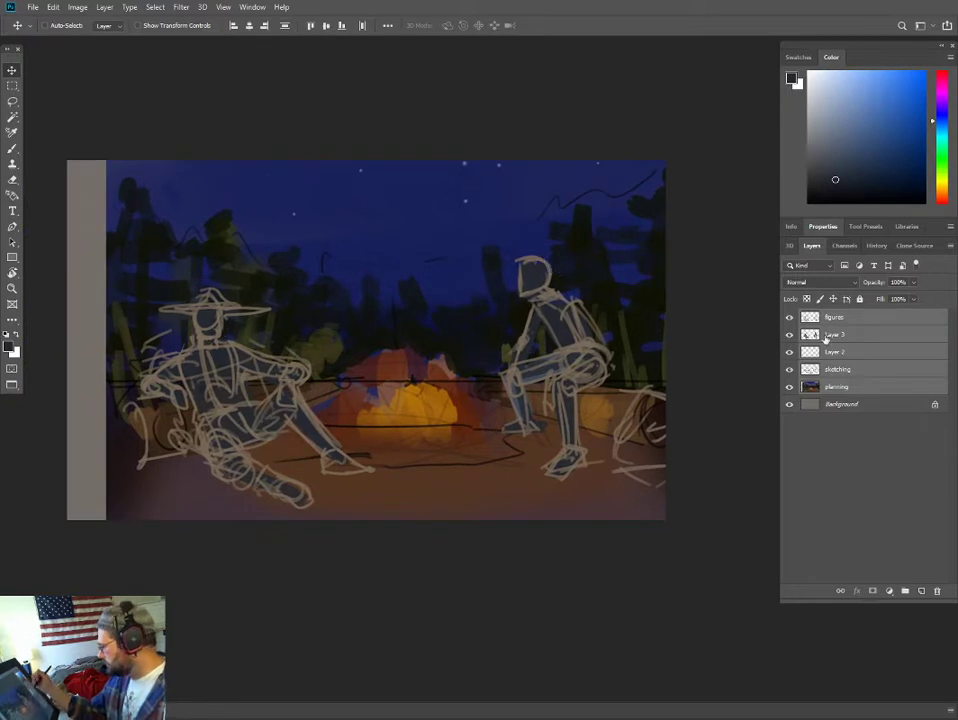
- On the planning layer, cover the bare strip along the canvas's left edge with sampled night-sky blue and purplish ground colour
{"action": "left_click", "coordinate": [842, 387]}
{"action": "left_click", "coordinate": [830, 317]}
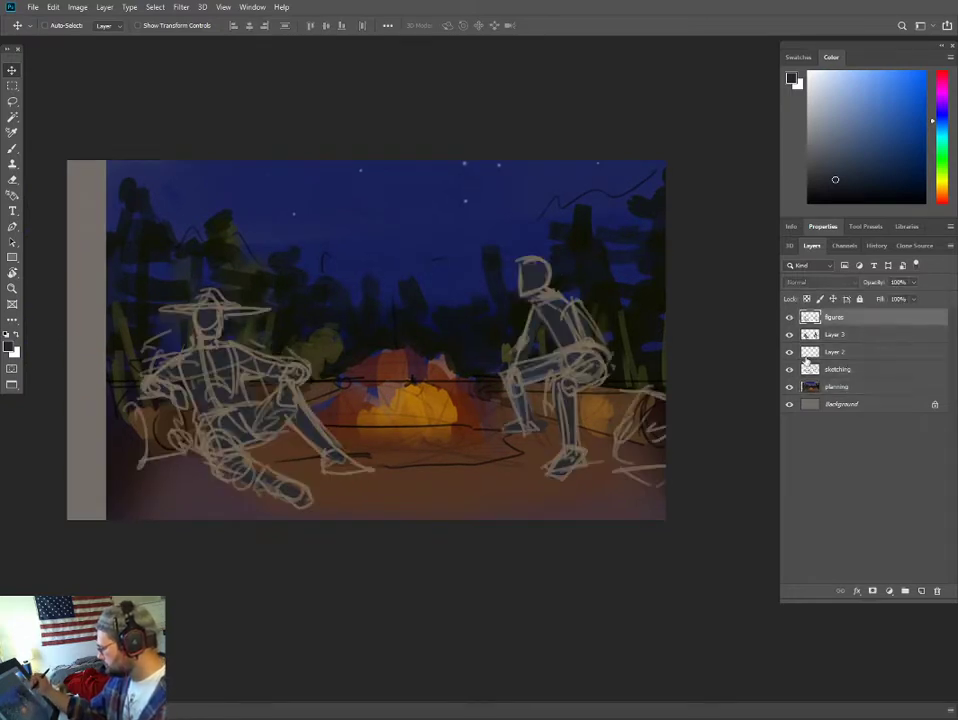
{"action": "left_click", "coordinate": [836, 387]}
{"action": "key", "text": "b"}
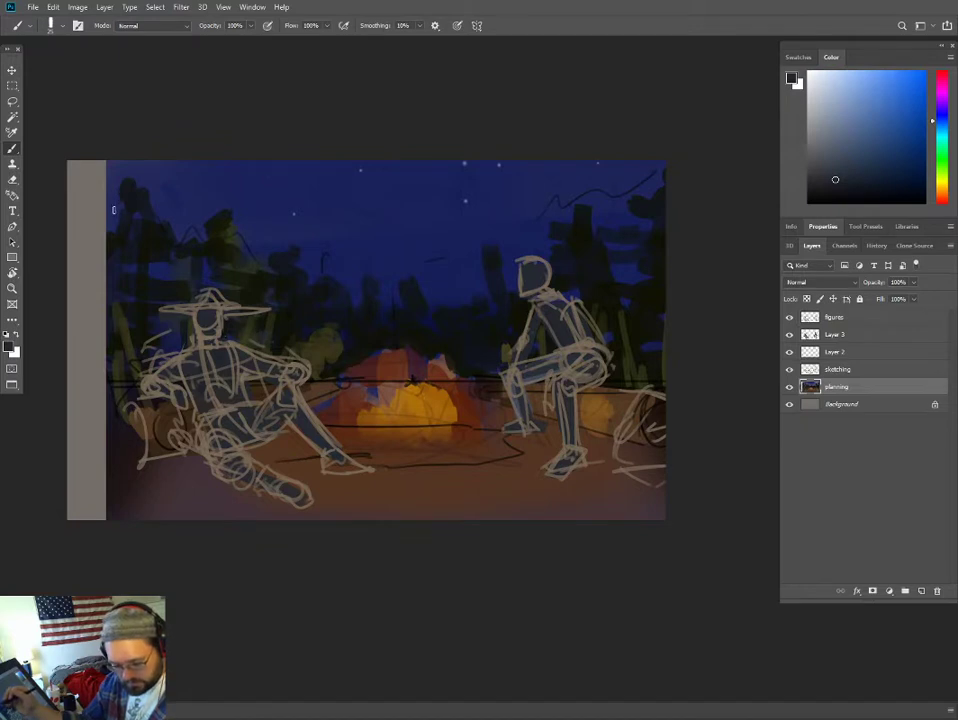
{"action": "left_click", "coordinate": [110, 220], "text": "alt"}
{"action": "left_click", "coordinate": [118, 208], "text": "alt"}
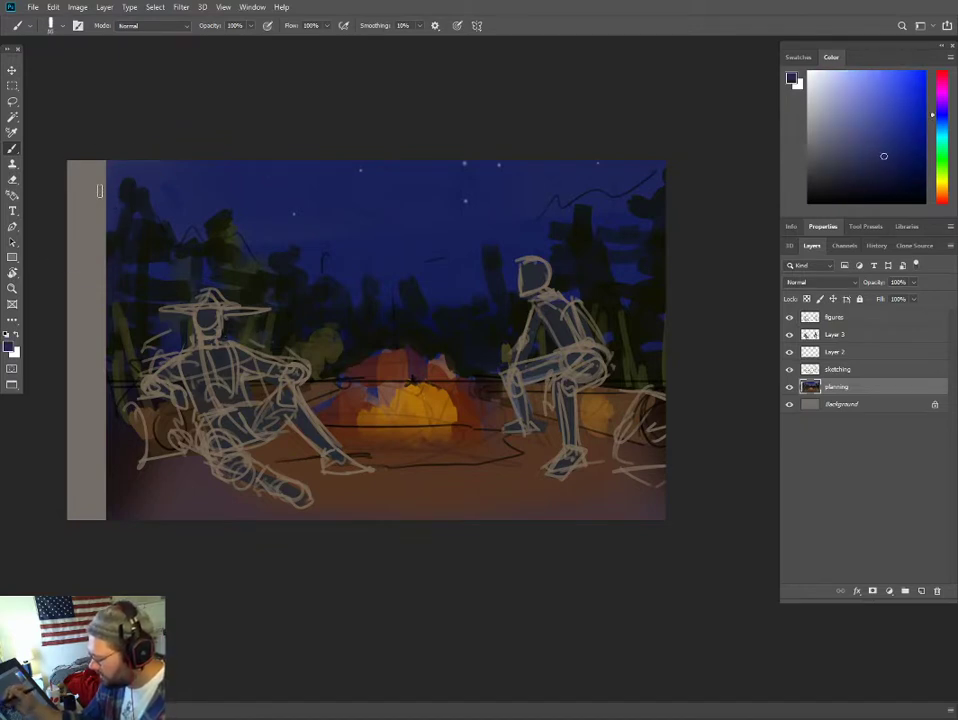
{"action": "key", "text": "]"}
{"action": "key", "text": "]"}
{"action": "key", "text": "]"}
{"action": "key", "text": "]"}
{"action": "key", "text": "]"}
{"action": "key", "text": "]"}
{"action": "key", "text": "]"}
{"action": "key", "text": "]"}
{"action": "key", "text": "]"}
{"action": "key", "text": "]"}
{"action": "key", "text": "]"}
{"action": "key", "text": "]"}
{"action": "key", "text": "]"}
{"action": "key", "text": "]"}
{"action": "key", "text": "]"}
{"action": "key", "text": "]"}
{"action": "key", "text": "]"}
{"action": "mouse_move", "coordinate": [91, 165]}
{"action": "left_mouse_down"}
{"action": "mouse_move", "coordinate": [82, 284]}
{"action": "mouse_move", "coordinate": [92, 505]}
{"action": "mouse_move", "coordinate": [63, 515]}
{"action": "mouse_move", "coordinate": [127, 469]}
{"action": "mouse_move", "coordinate": [150, 490]}
{"action": "mouse_move", "coordinate": [82, 484]}
{"action": "left_mouse_up"}
{"action": "left_click", "coordinate": [152, 494], "text": "alt"}
{"action": "key", "text": "["}
{"action": "key", "text": "["}
- Paint near-black tree masses over the new sky strip behind the left figure, using the sampled tree colour
{"action": "left_click", "coordinate": [141, 290], "text": "alt"}
{"action": "key", "text": "["}
{"action": "key", "text": "["}
{"action": "key", "text": "["}
{"action": "key", "text": "["}
{"action": "key", "text": "["}
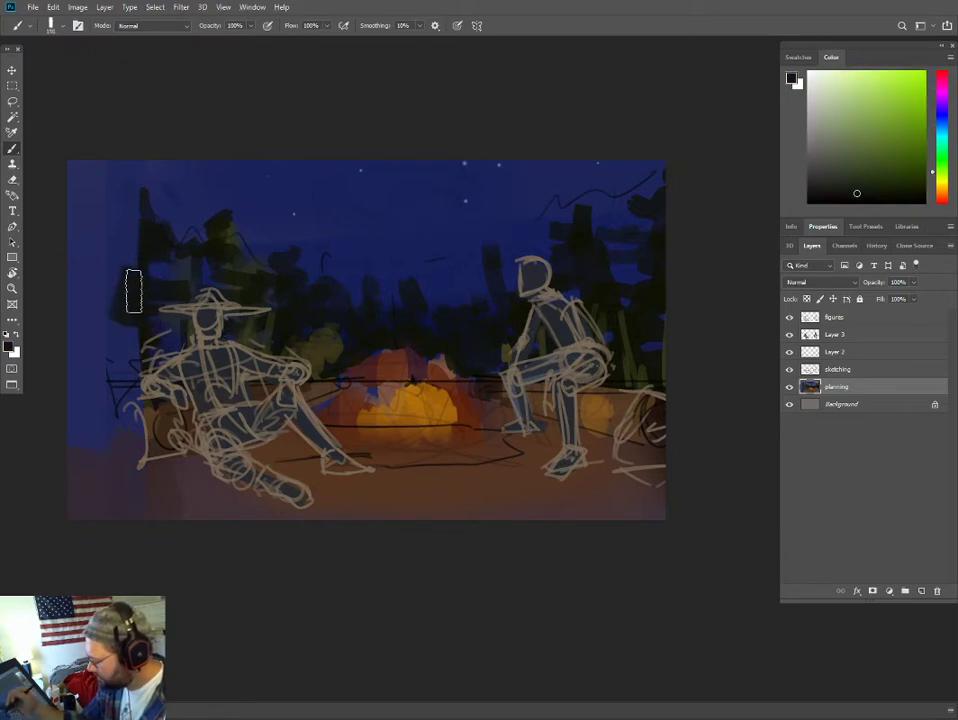
{"action": "left_click_drag", "start_coordinate": [135, 290], "coordinate": [100, 288]}
{"action": "mouse_move", "coordinate": [133, 240]}
{"action": "left_mouse_down"}
{"action": "mouse_move", "coordinate": [141, 190]}
{"action": "mouse_move", "coordinate": [140, 245]}
{"action": "mouse_move", "coordinate": [105, 289]}
{"action": "mouse_move", "coordinate": [124, 328]}
{"action": "mouse_move", "coordinate": [92, 356]}
{"action": "left_mouse_up"}
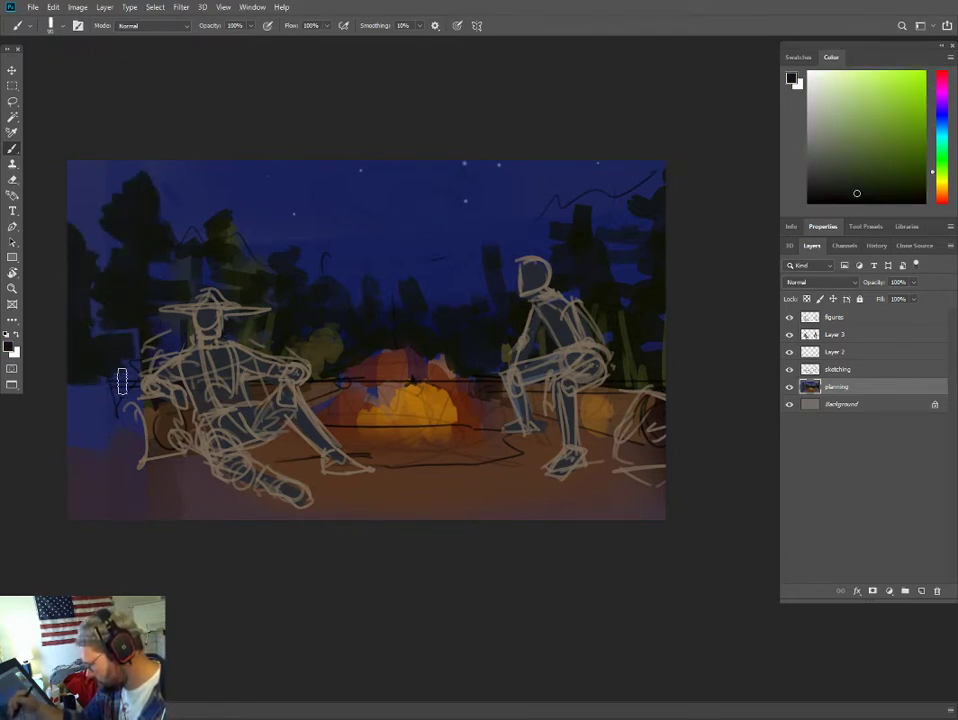
- Paint a round brown log end beside the left figure and extend the brown ground to the canvas edge
{"action": "left_click", "coordinate": [141, 440], "text": "alt"}
{"action": "mouse_move", "coordinate": [141, 440]}
{"action": "left_mouse_down"}
{"action": "mouse_move", "coordinate": [71, 398]}
{"action": "mouse_move", "coordinate": [81, 451]}
{"action": "mouse_move", "coordinate": [92, 410]}
{"action": "mouse_move", "coordinate": [121, 440]}
{"action": "left_mouse_up"}
{"action": "key", "text": "bracketleft"}
{"action": "key", "text": "bracketleft"}
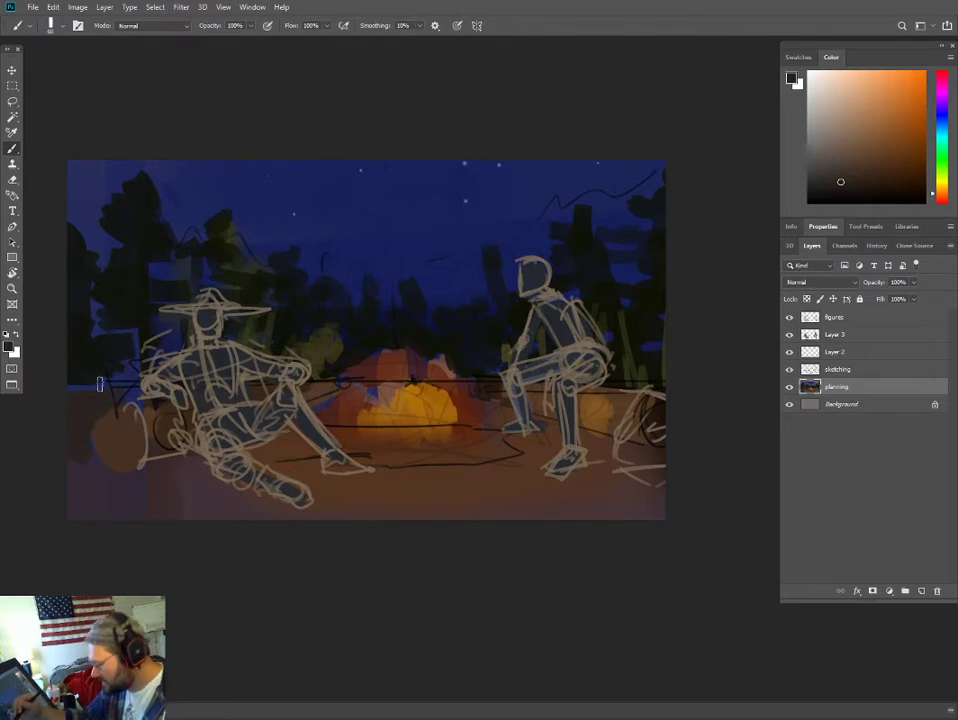
- Darken the base of the left trees and the area beside the log, and add brown growth rings to the log end
{"action": "left_click_drag", "start_coordinate": [852, 180], "coordinate": [837, 188]}
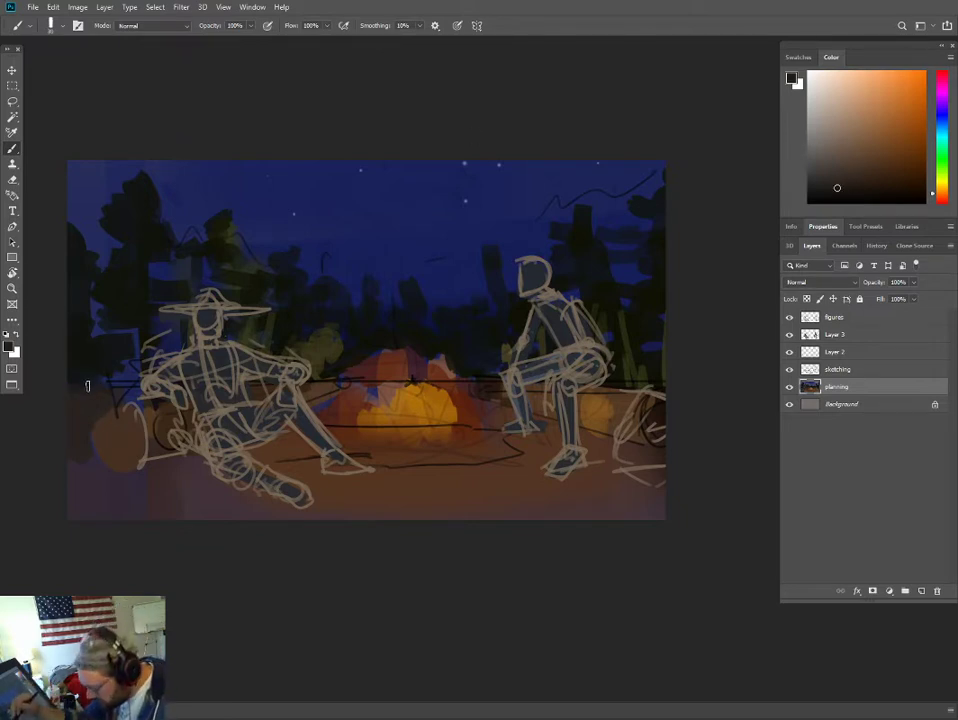
{"action": "left_click", "coordinate": [119, 343], "text": "alt"}
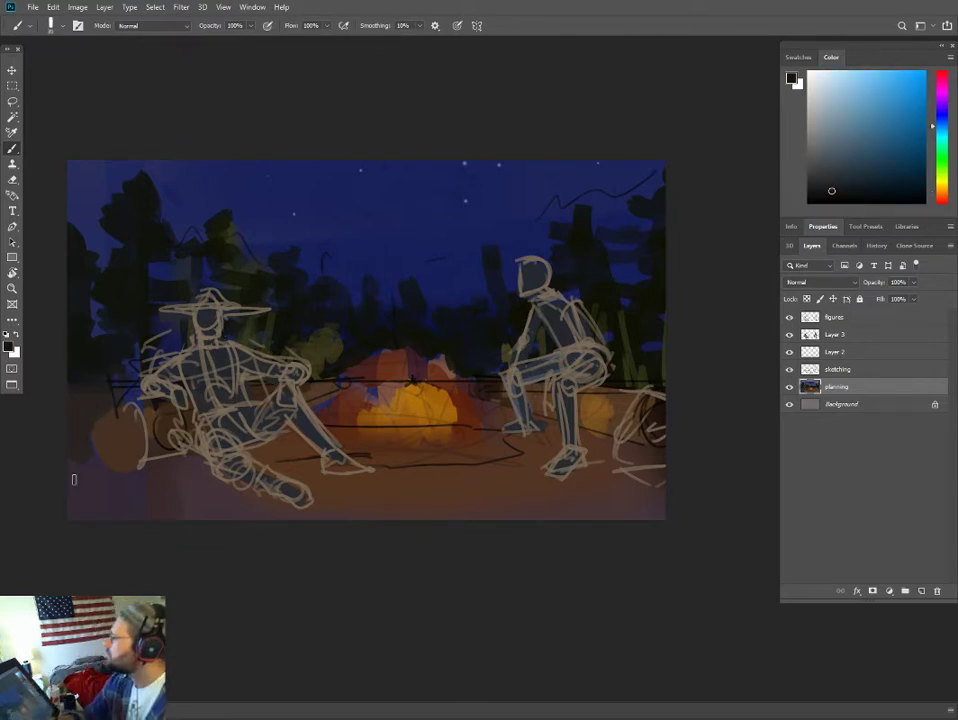
{"action": "left_click", "coordinate": [110, 403], "text": "alt"}
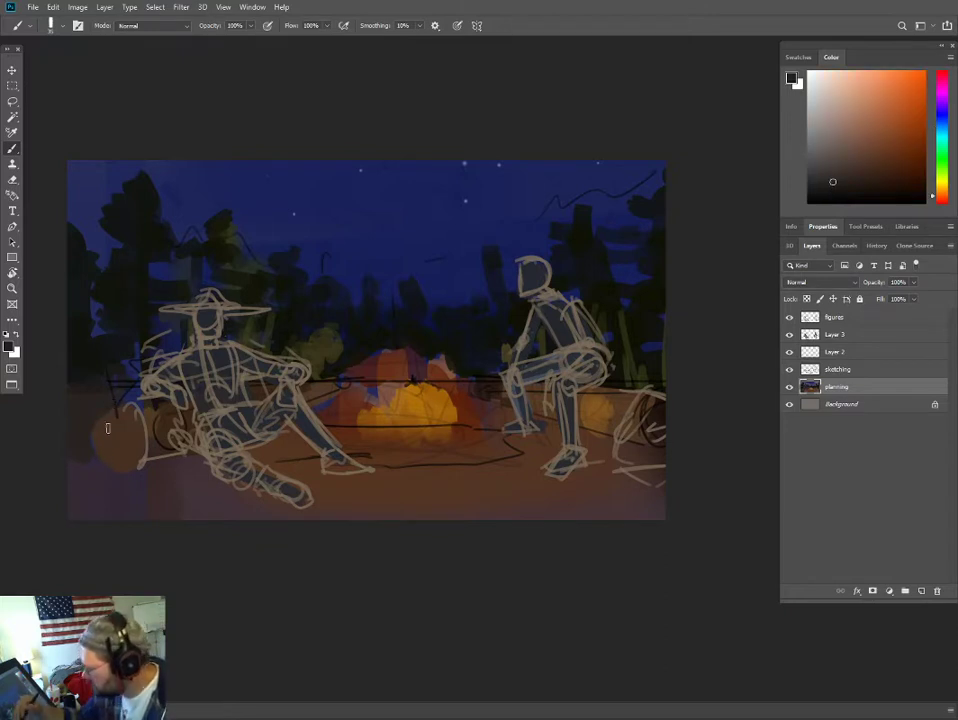
{"action": "left_click", "coordinate": [865, 174]}
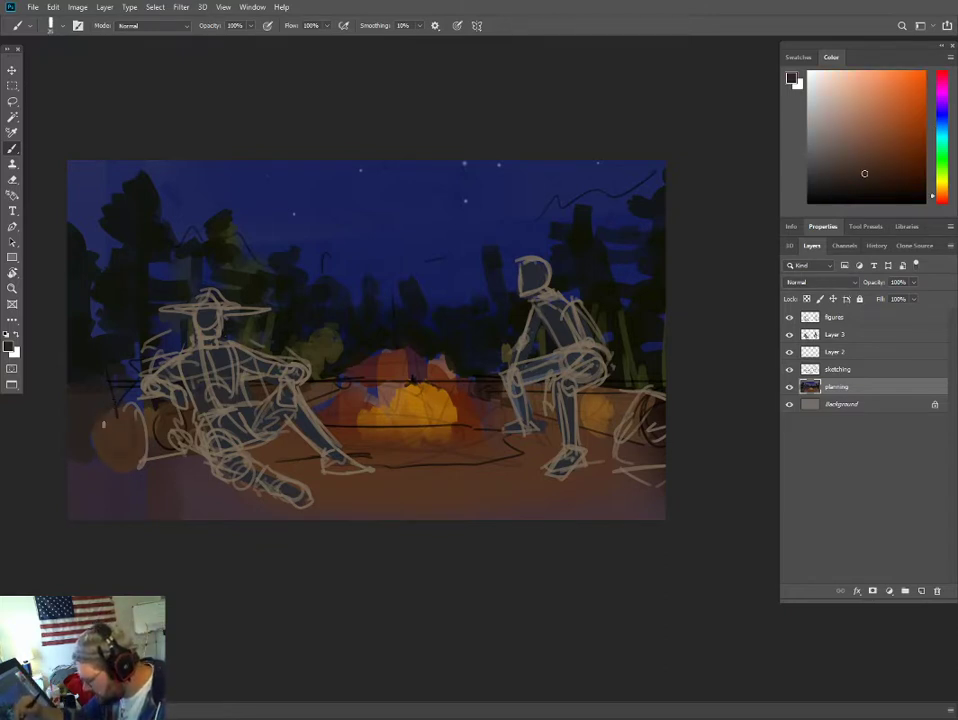
{"action": "left_click", "coordinate": [849, 178]}
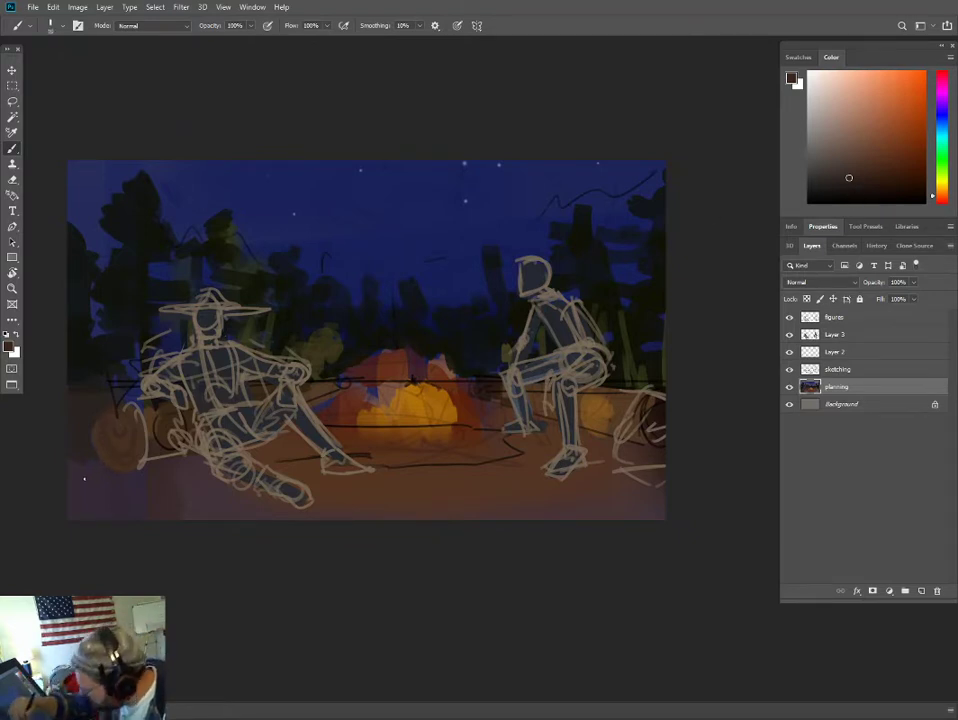
- Hatch near-black shadow strokes on the ground beneath the left log and below the left figure's legs
{"action": "left_click", "coordinate": [885, 193]}
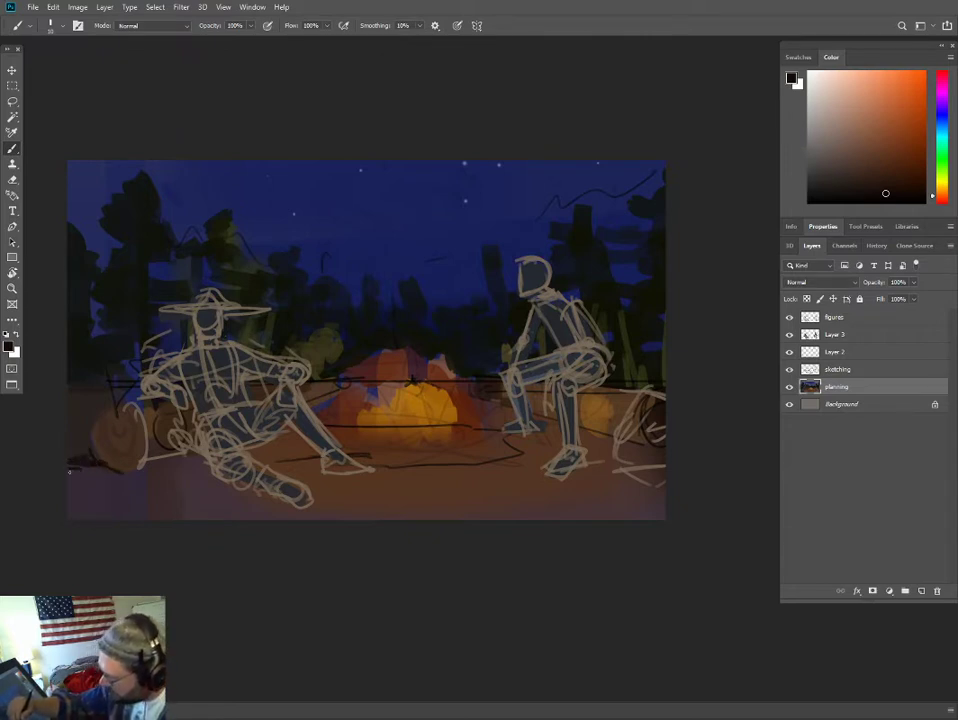
{"action": "left_click_drag", "start_coordinate": [69, 471], "coordinate": [173, 470]}
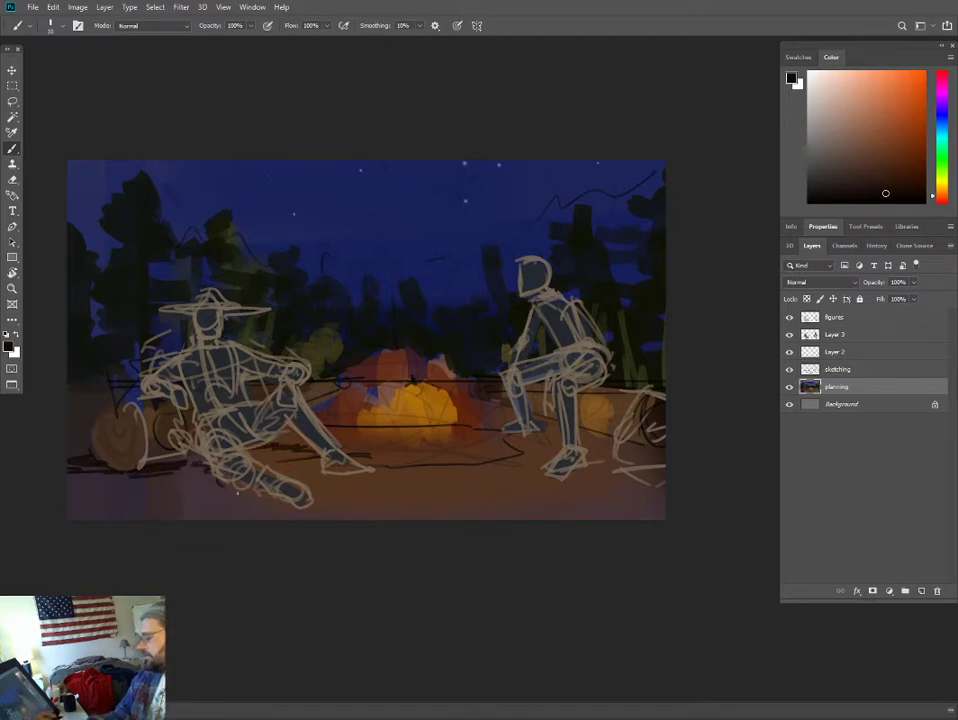
{"action": "left_click_drag", "start_coordinate": [205, 490], "coordinate": [262, 497]}
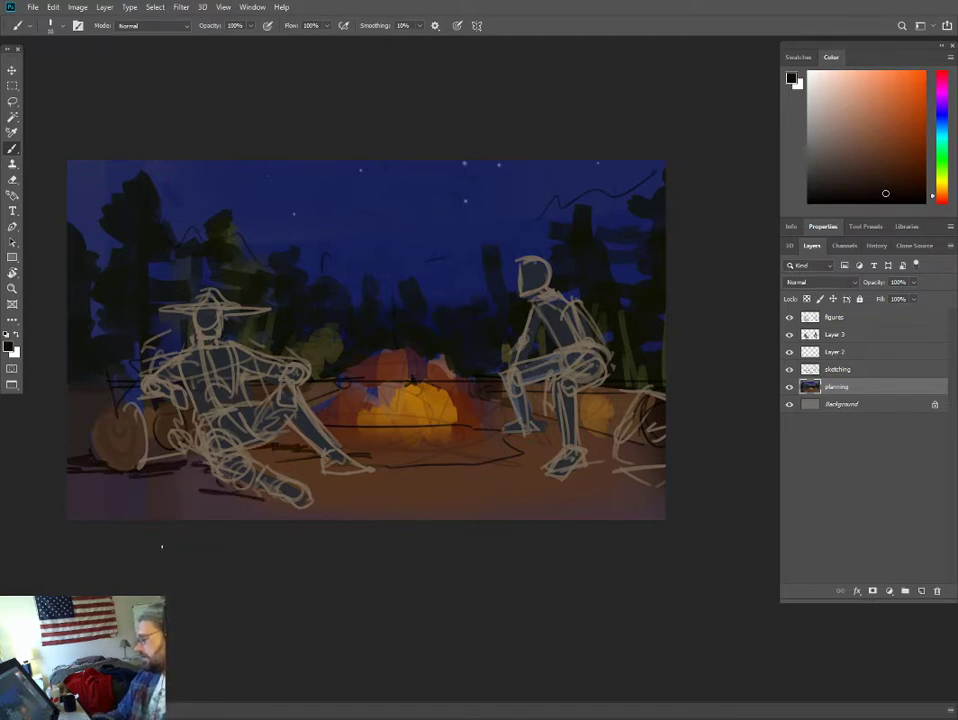
- Open the recent file Hero_studies.psd to view its painting, and close it again to return to StoriesByTheFire.psd
{"action": "left_click", "coordinate": [33, 7]}
{"action": "mouse_move", "coordinate": [100, 77]}
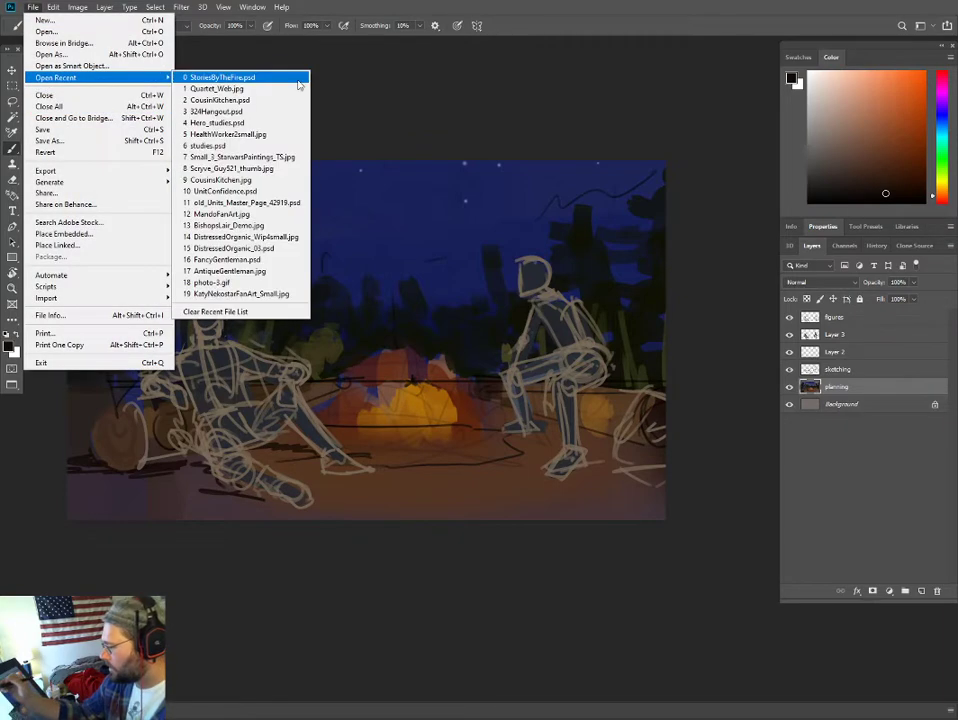
{"action": "left_click", "coordinate": [260, 123]}
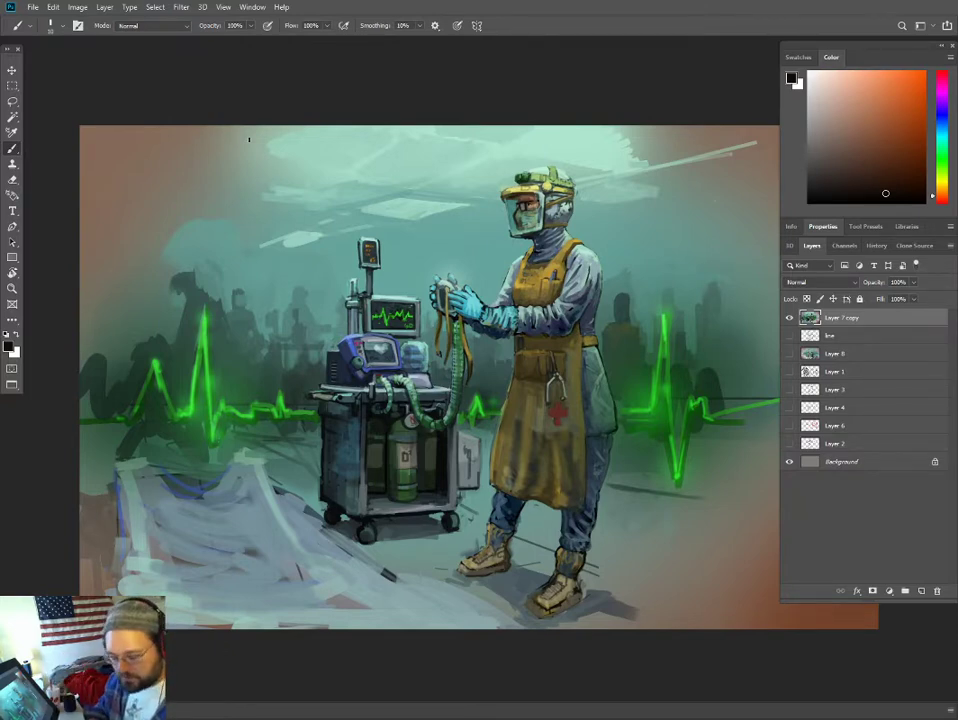
{"action": "key", "text": "f"}
{"action": "key", "text": "f"}
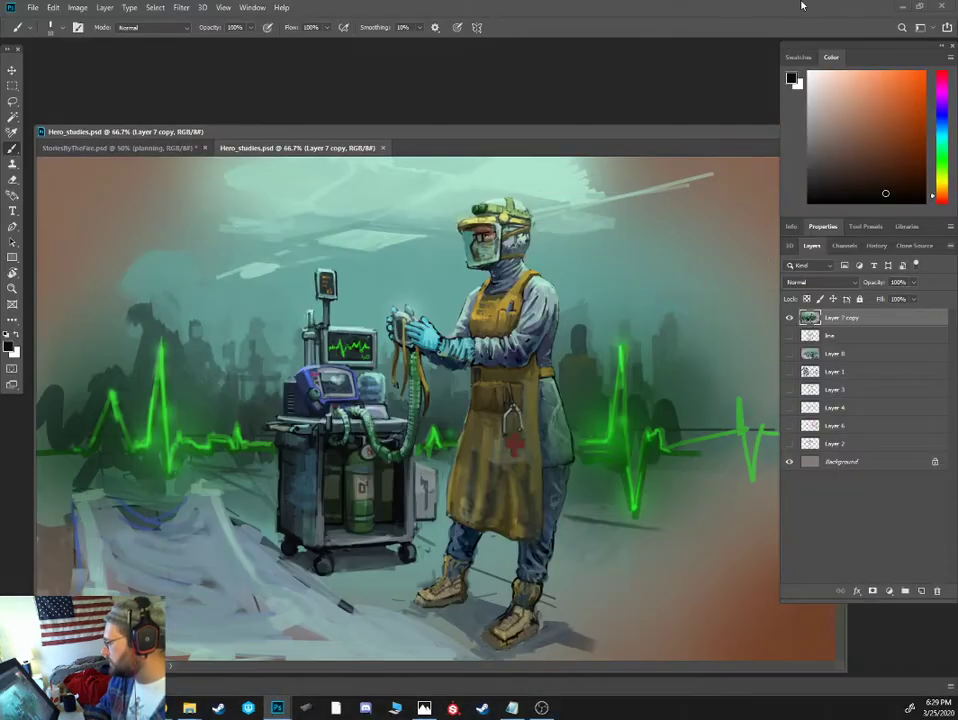
{"action": "left_click", "coordinate": [382, 149]}
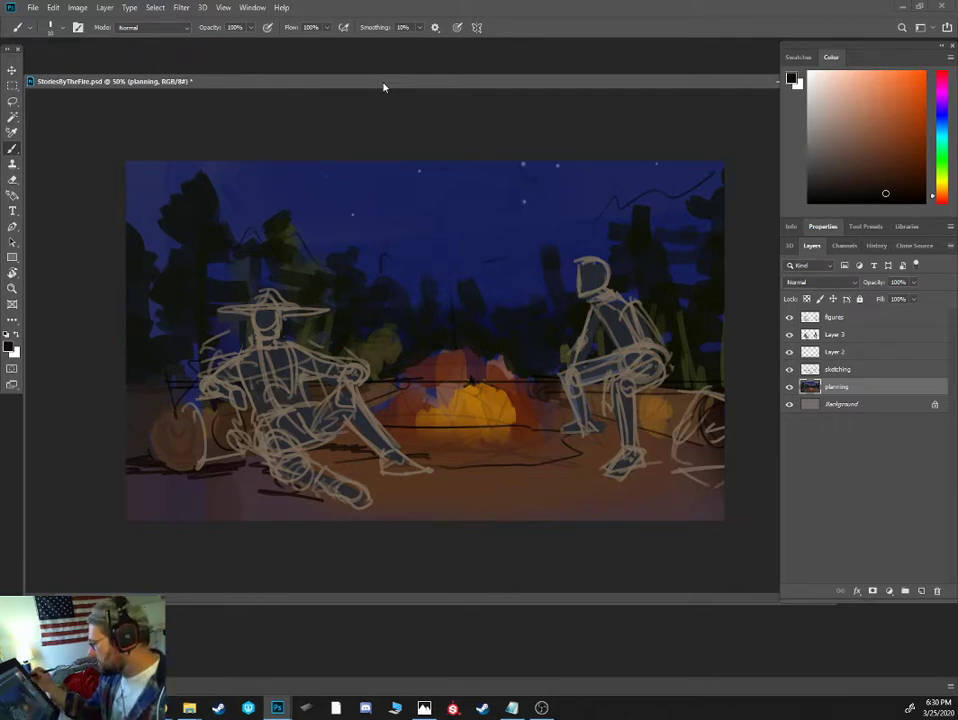
- Toggle the visibility of the figures, Layer 3 and planning layers to examine what each one contributes to the campfire scene
{"action": "left_click", "coordinate": [790, 336]}
{"action": "left_click", "coordinate": [790, 319]}
{"action": "left_click", "coordinate": [790, 336]}
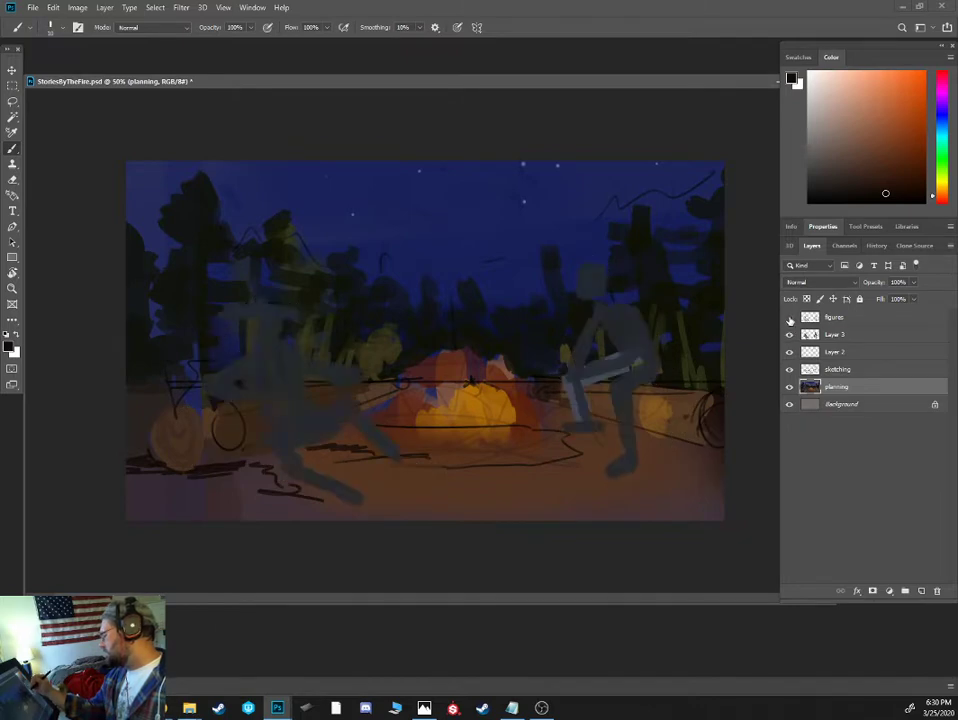
{"action": "left_click", "coordinate": [790, 319]}
{"action": "key", "text": "ctrl+plus"}
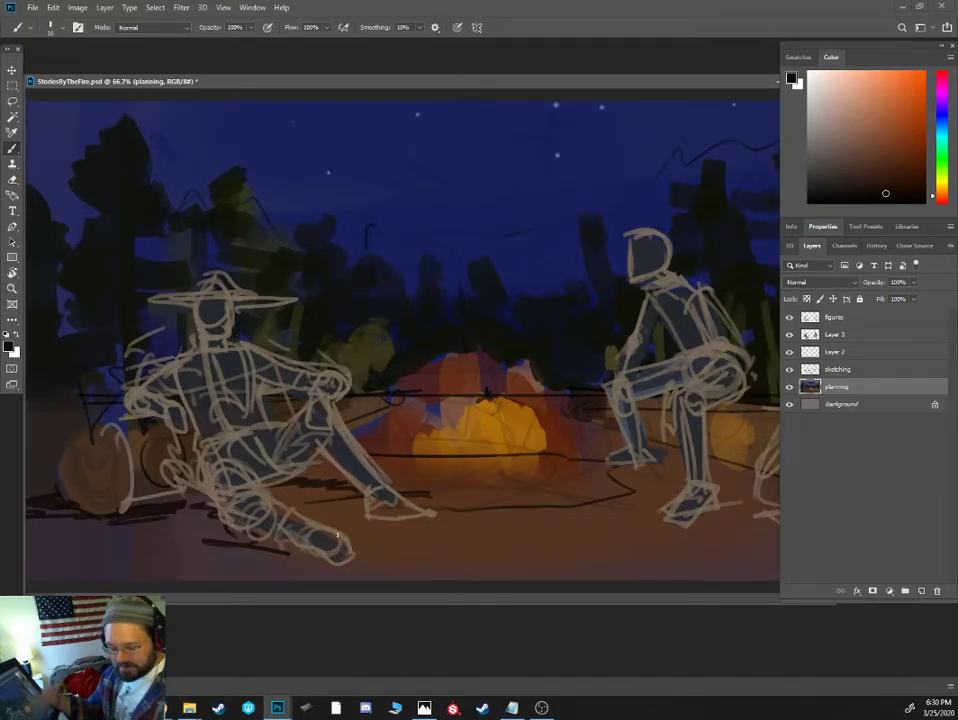
{"action": "left_click", "coordinate": [242, 325], "text": "alt"}
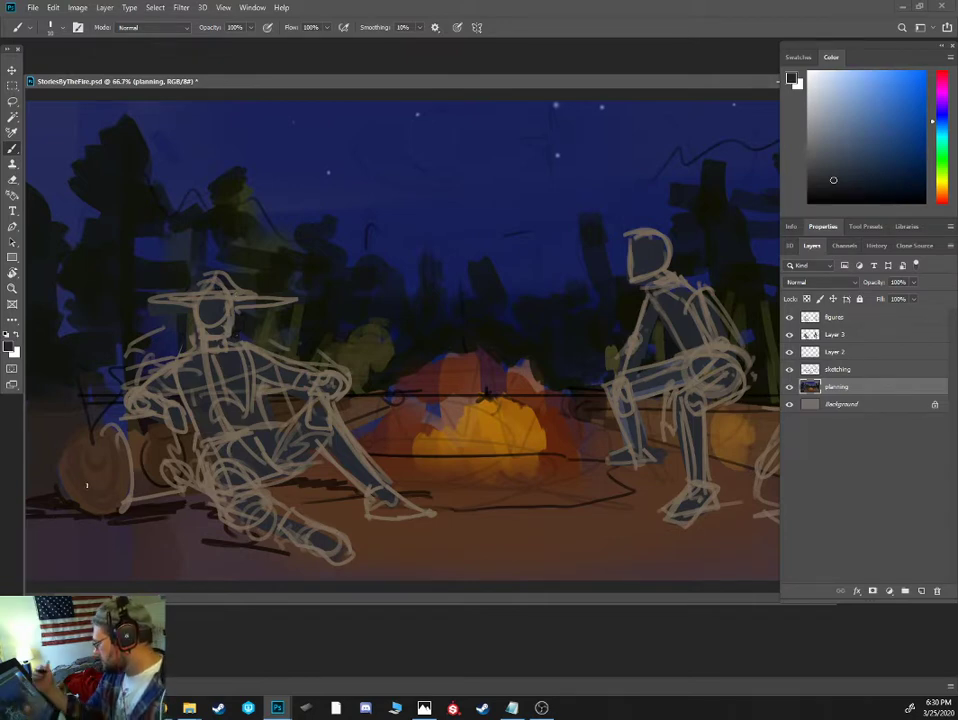
{"action": "left_click", "coordinate": [790, 388]}
{"action": "left_click", "coordinate": [790, 388]}
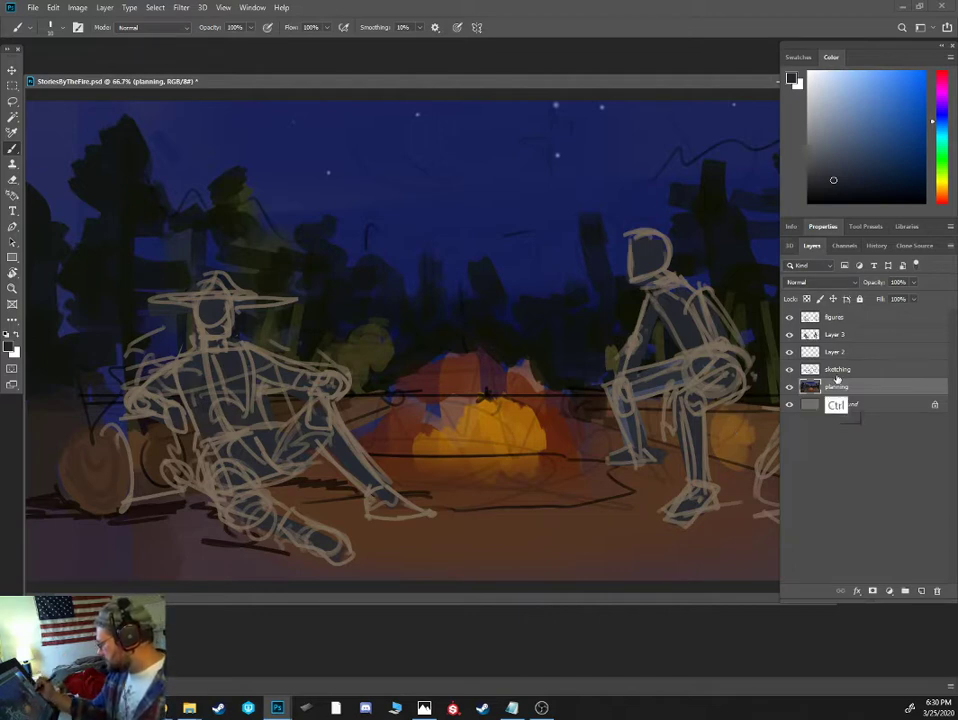
- Merge the figures, Layer 3, Layer 2, sketching and planning layers into one layer, and sample a dark brown from the ground shadow
{"action": "left_click", "coordinate": [838, 369], "text": "ctrl"}
{"action": "left_click", "coordinate": [838, 352], "text": "ctrl"}
{"action": "left_click", "coordinate": [840, 334], "text": "ctrl"}
{"action": "left_click", "coordinate": [834, 317], "text": "ctrl"}
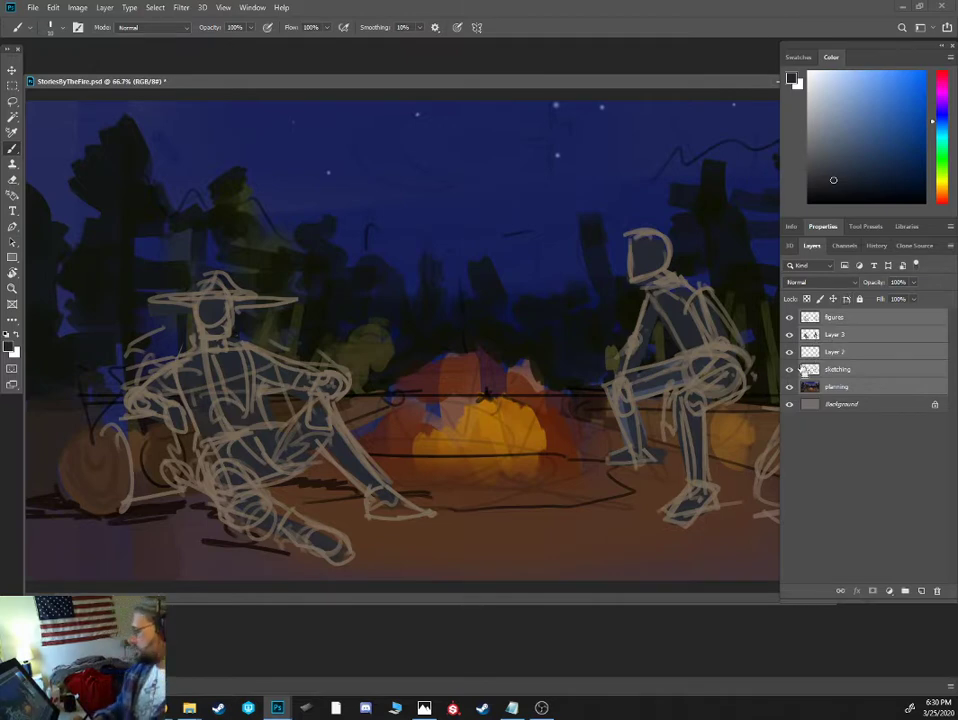
{"action": "key", "text": "ctrl+e"}
{"action": "key", "text": "ctrl+minus"}
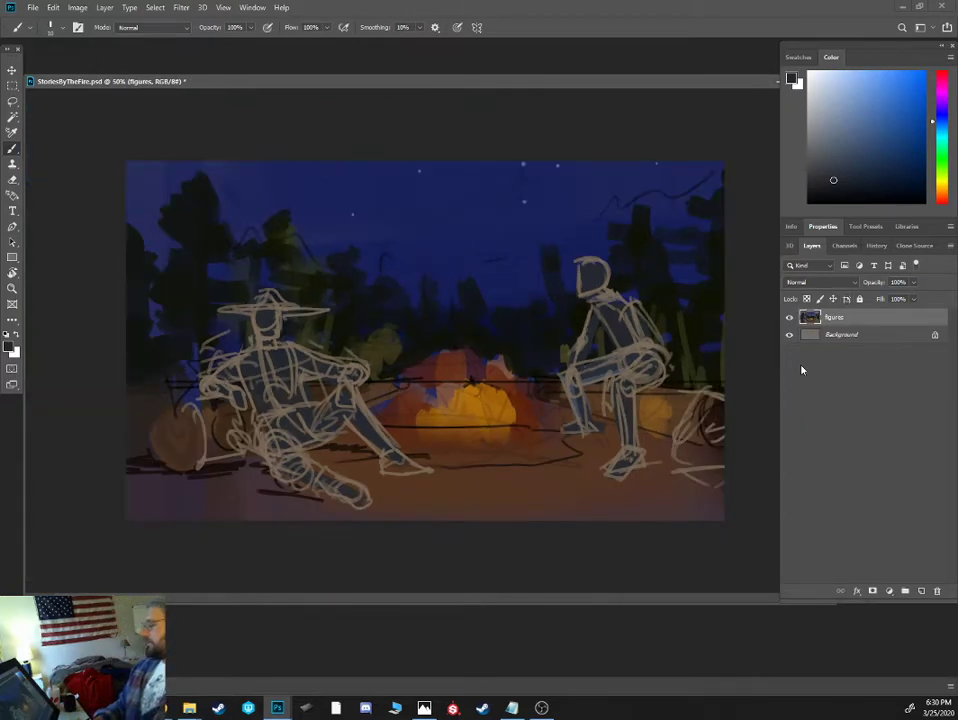
{"action": "key", "text": "ctrl+plus"}
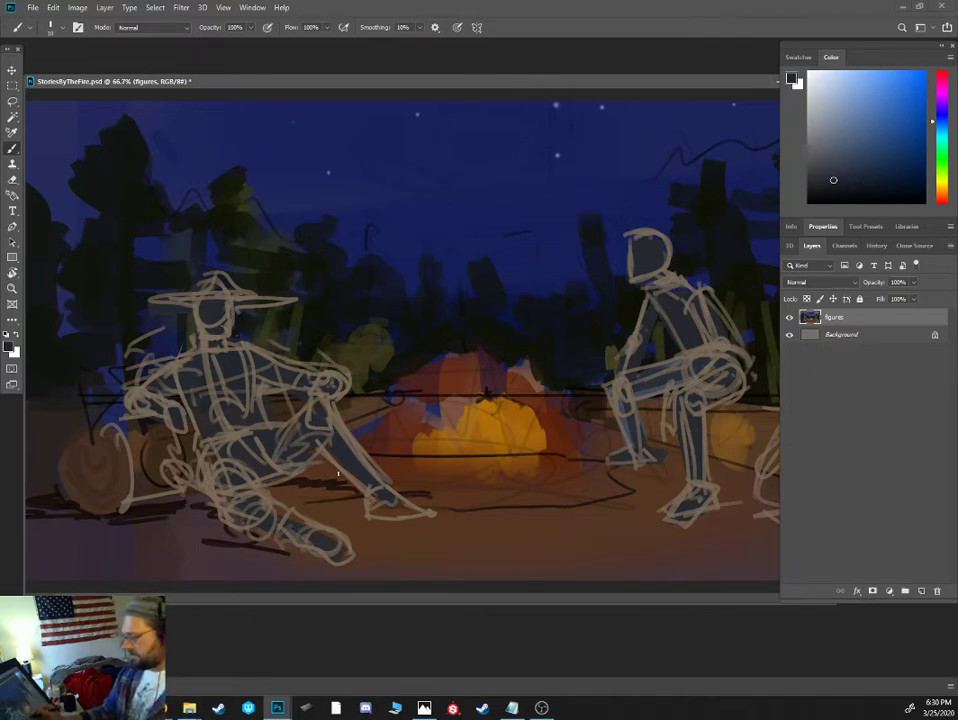
{"action": "left_click", "coordinate": [321, 487], "text": "alt"}
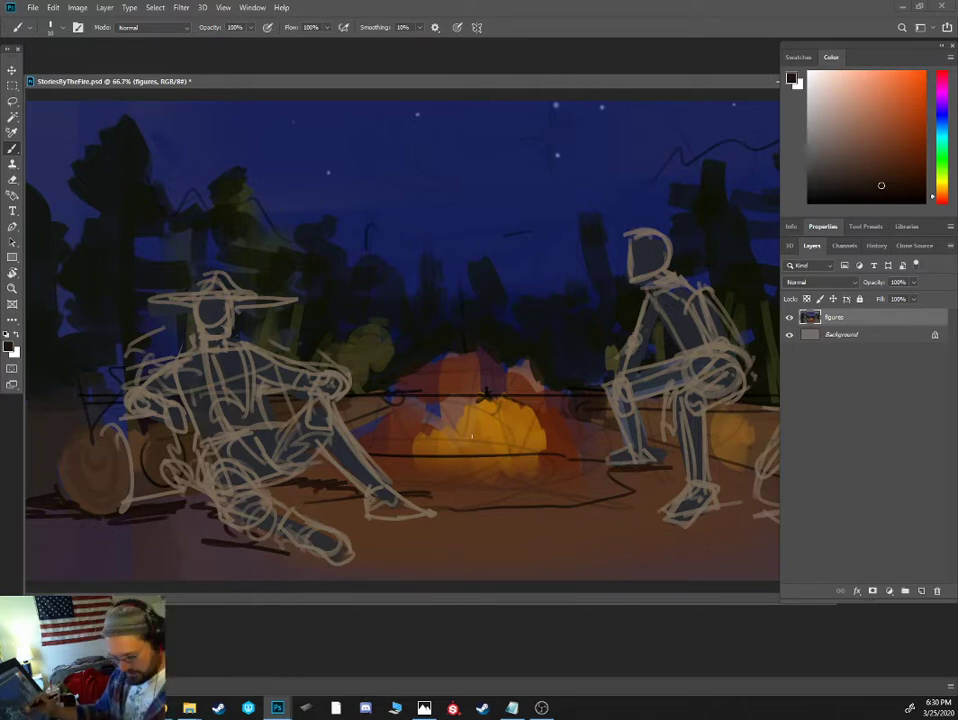
- Select the right seated figure with a freehand outline, move it slightly down and to the right, and clear the selection
{"action": "key", "text": "l"}
{"action": "mouse_move", "coordinate": [655, 208]}
{"action": "left_mouse_down"}
{"action": "mouse_move", "coordinate": [621, 218]}
{"action": "mouse_move", "coordinate": [577, 305]}
{"action": "mouse_move", "coordinate": [593, 478]}
{"action": "mouse_move", "coordinate": [672, 538]}
{"action": "mouse_move", "coordinate": [743, 534]}
{"action": "mouse_move", "coordinate": [787, 440]}
{"action": "mouse_move", "coordinate": [770, 327]}
{"action": "mouse_move", "coordinate": [678, 212]}
{"action": "mouse_move", "coordinate": [600, 198]}
{"action": "left_mouse_up"}
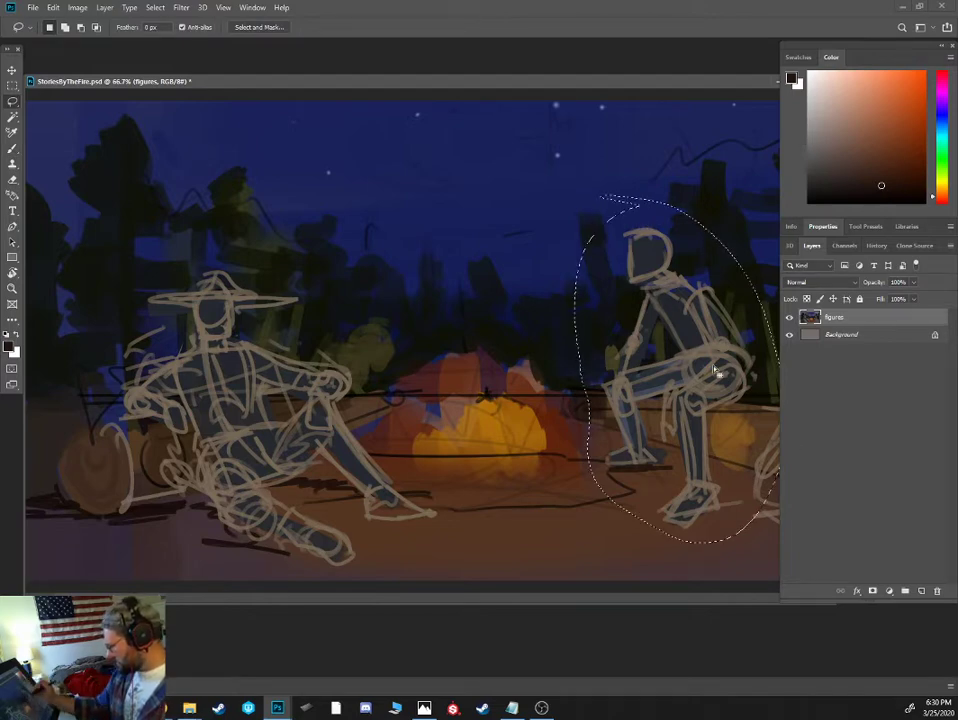
{"action": "key", "text": "v"}
{"action": "key", "text": "alt+v"}
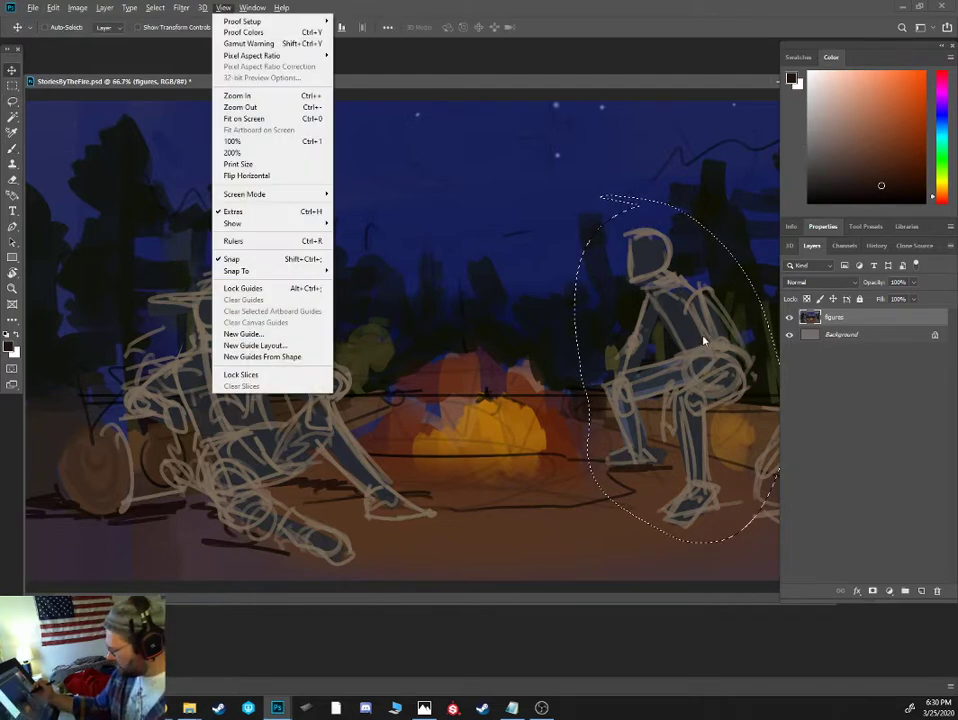
{"action": "key", "text": "Escape"}
{"action": "key", "text": "l"}
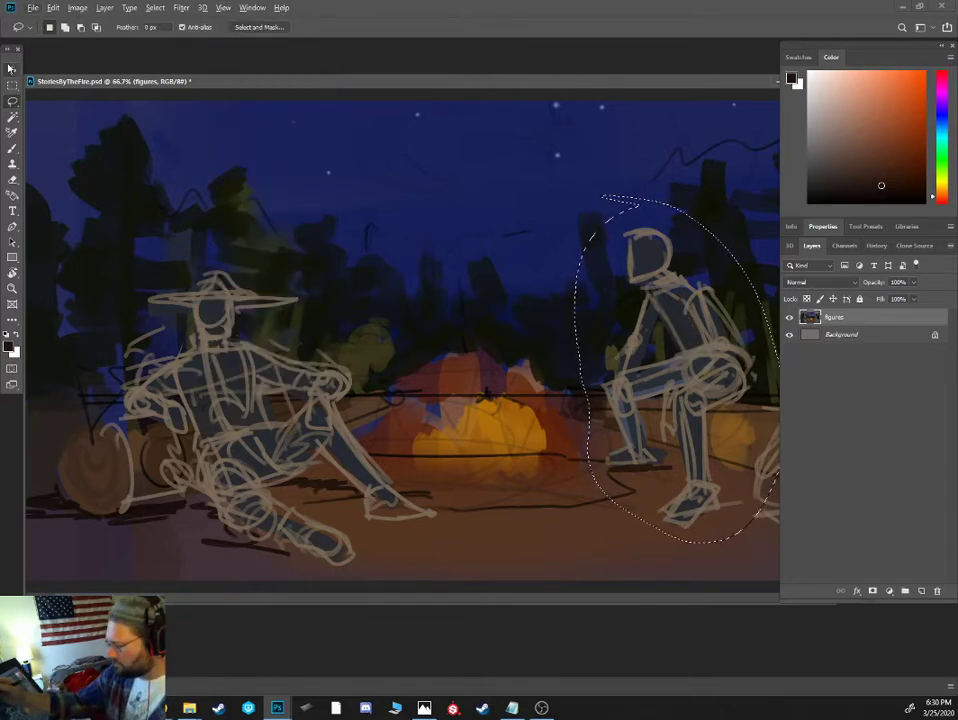
{"action": "key", "text": "v"}
{"action": "mouse_move", "coordinate": [690, 333]}
{"action": "left_mouse_down"}
{"action": "mouse_move", "coordinate": [706, 366]}
{"action": "mouse_move", "coordinate": [698, 355]}
{"action": "left_mouse_up"}
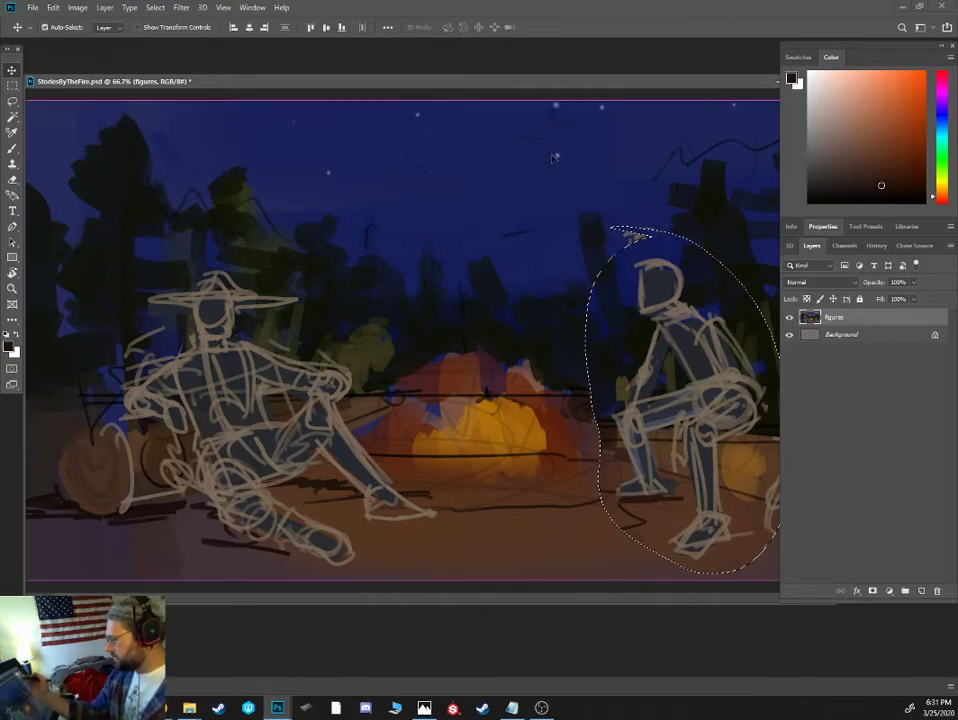
{"action": "key", "text": "ctrl+d"}
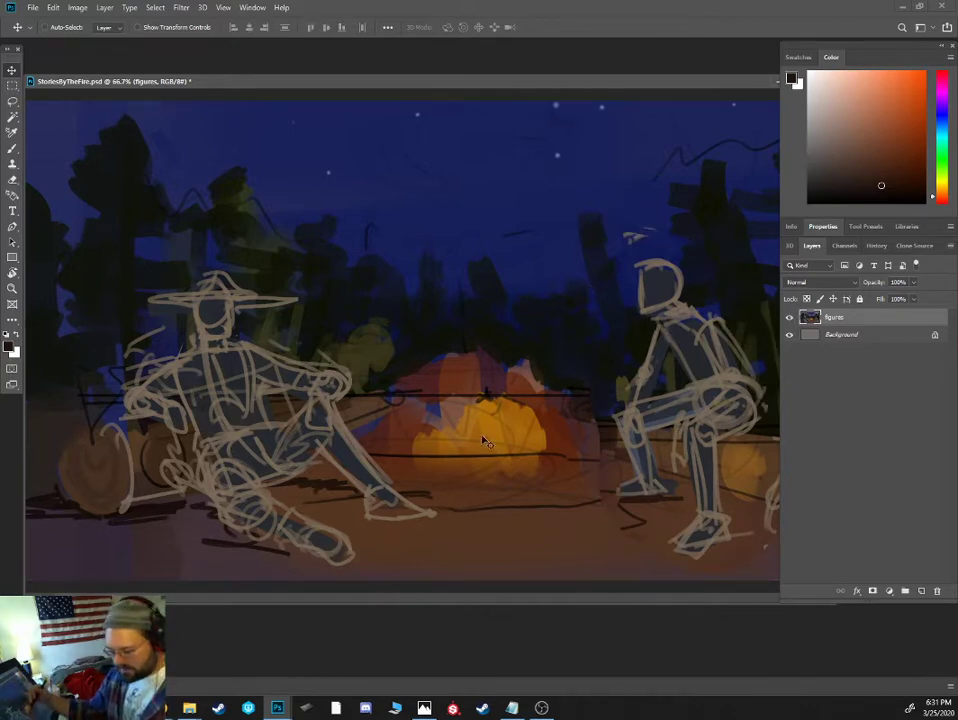
- Outline the left figure's folded lower leg with the Lasso, try clearing the selected area, and undo the clearing
{"action": "key", "text": "l"}
{"action": "mouse_move", "coordinate": [268, 487]}
{"action": "left_mouse_down"}
{"action": "mouse_move", "coordinate": [208, 515]}
{"action": "mouse_move", "coordinate": [363, 575]}
{"action": "mouse_move", "coordinate": [314, 520]}
{"action": "mouse_move", "coordinate": [258, 484]}
{"action": "left_mouse_up"}
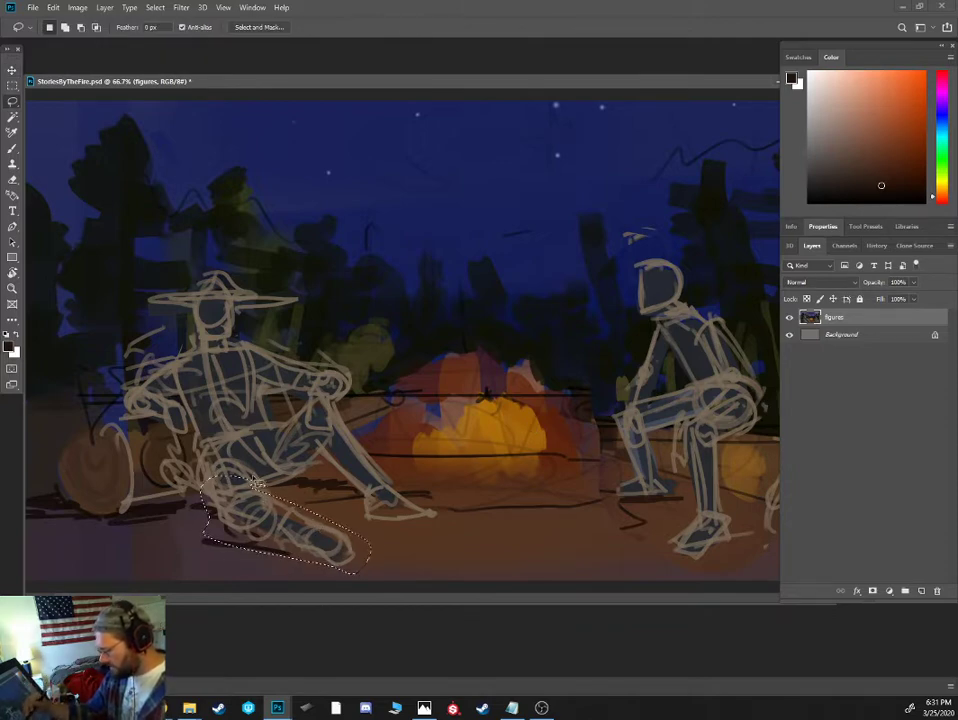
{"action": "key", "text": "ctrl+d"}
{"action": "mouse_move", "coordinate": [202, 473]}
{"action": "left_mouse_down"}
{"action": "mouse_move", "coordinate": [282, 493]}
{"action": "mouse_move", "coordinate": [338, 579]}
{"action": "mouse_move", "coordinate": [222, 458]}
{"action": "left_mouse_up"}
{"action": "key", "text": "alt+BackSpace"}
{"action": "key", "text": "ctrl+d"}
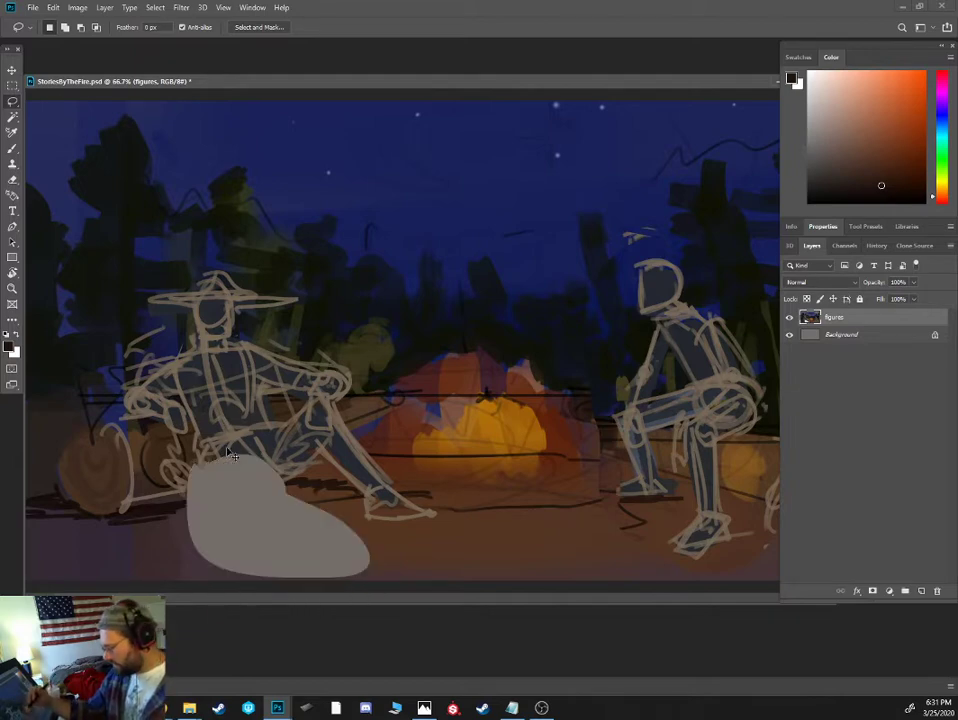
{"action": "key", "text": "ctrl+z"}
{"action": "key", "text": "ctrl+z"}
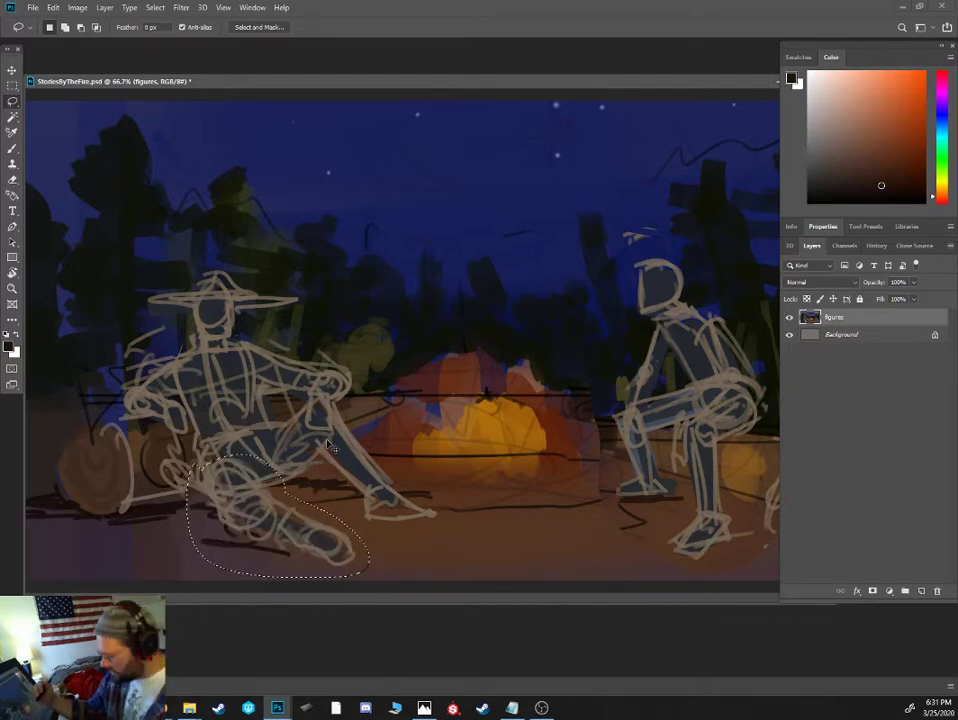
- Try shifting the selected lower leg of the left figure toward the log, and undo the move
{"action": "mouse_move", "coordinate": [283, 484]}
{"action": "left_mouse_down"}
{"action": "mouse_move", "coordinate": [267, 473]}
{"action": "mouse_move", "coordinate": [243, 487]}
{"action": "left_mouse_up"}
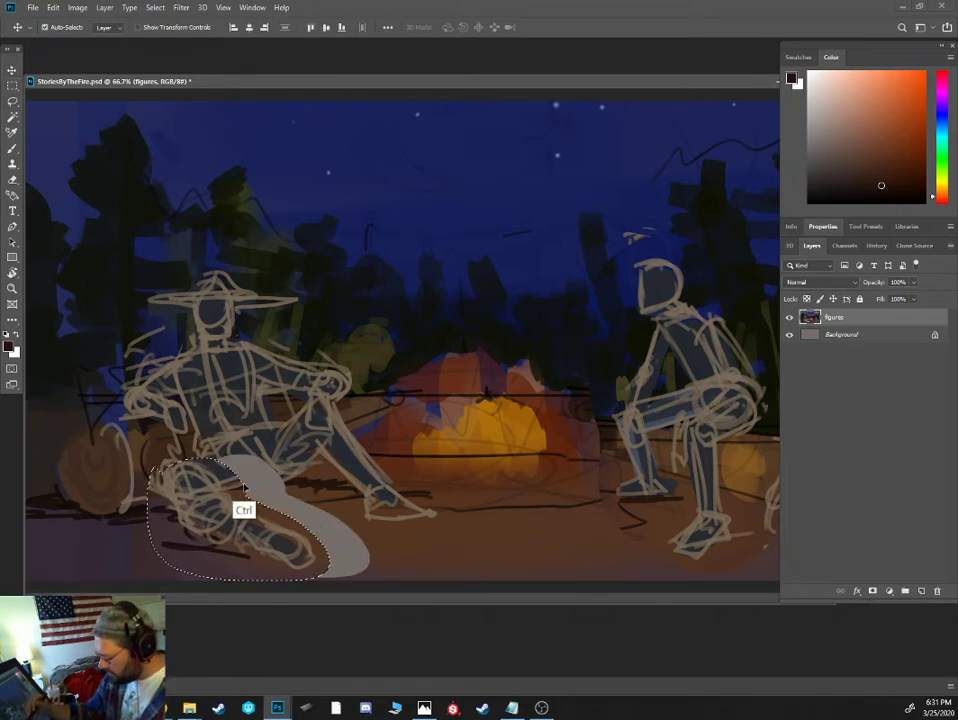
{"action": "key", "text": "ctrl+t"}
{"action": "key", "text": "Return"}
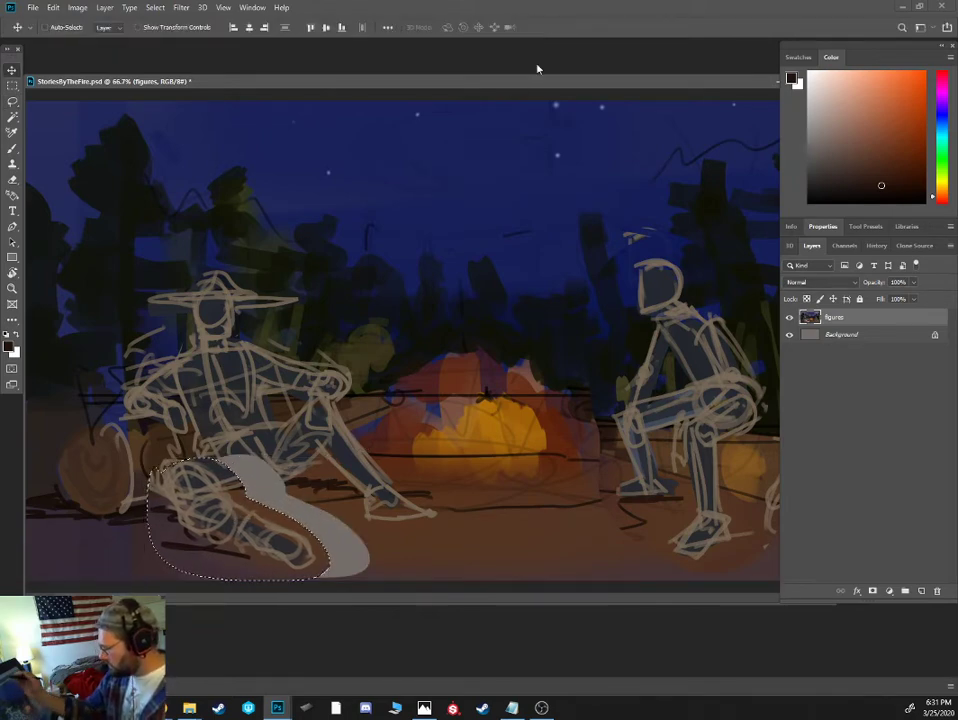
{"action": "key", "text": "ctrl+z"}
{"action": "key", "text": "ctrl+z"}
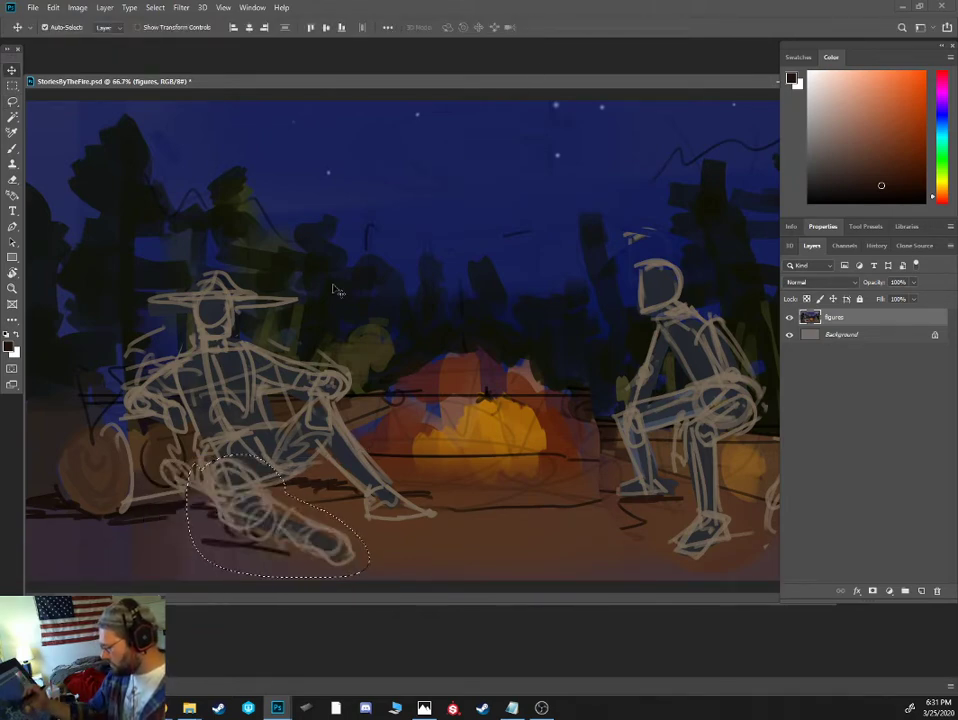
- Copy the selected leg to a new layer, try repositioning it to the left, undo that, and merge the copy back down
{"action": "key", "text": "ctrl+j"}
{"action": "left_click_drag", "start_coordinate": [240, 513], "coordinate": [288, 510]}
{"action": "key", "text": "ctrl+t"}
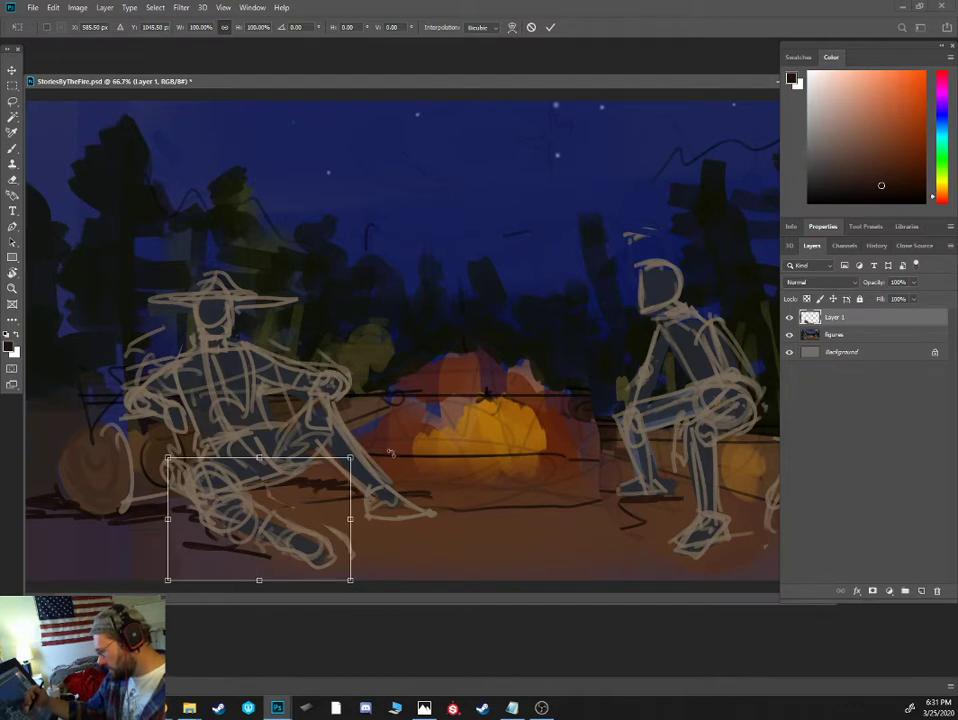
{"action": "left_click", "coordinate": [550, 27]}
{"action": "key", "text": "ctrl+z"}
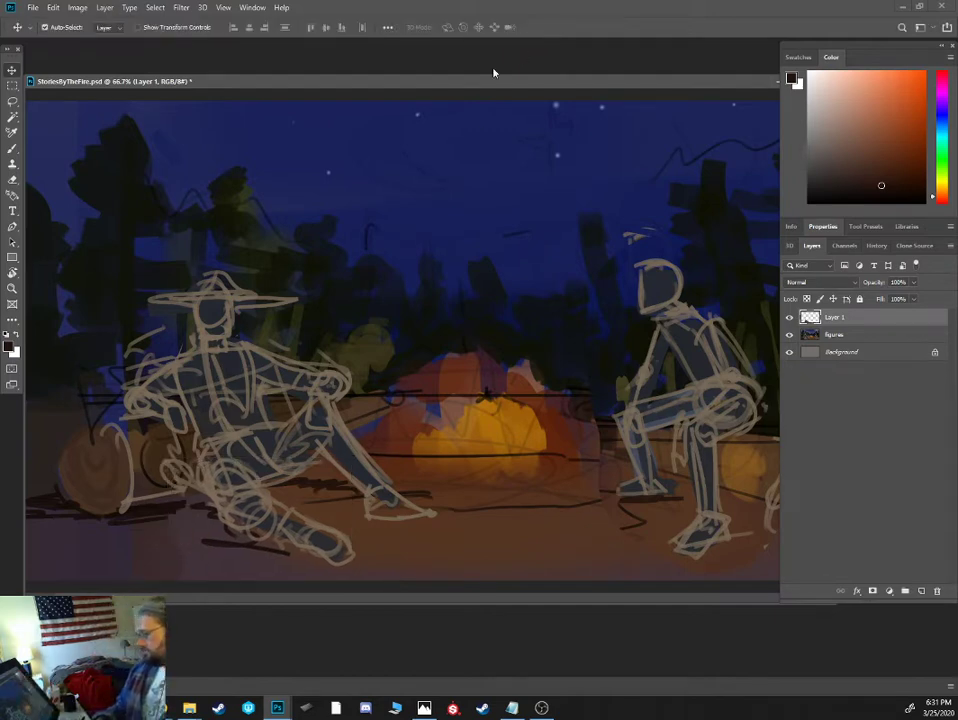
{"action": "key", "text": "ctrl+e"}
{"action": "key", "text": "b"}
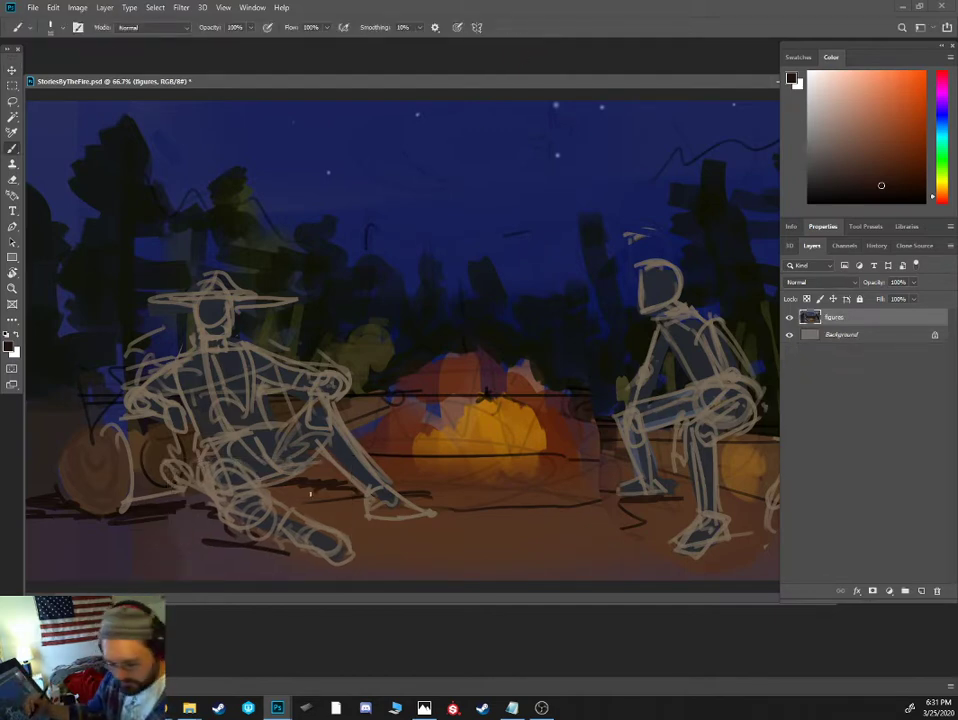
{"action": "key", "text": "e"}
{"action": "right_click", "coordinate": [315, 486]}
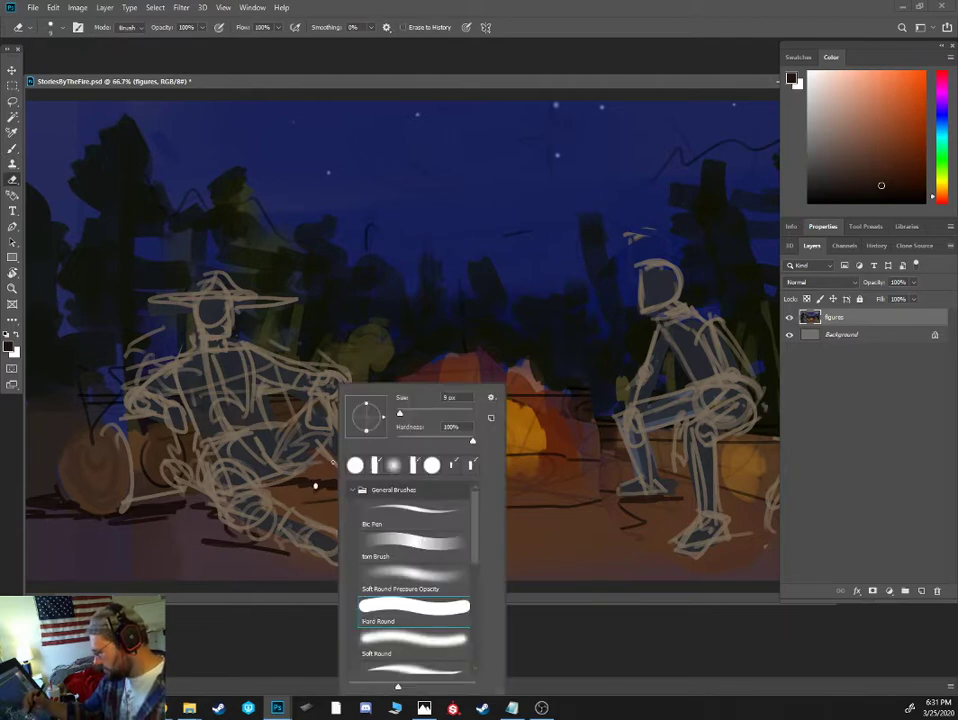
{"action": "key", "text": "b"}
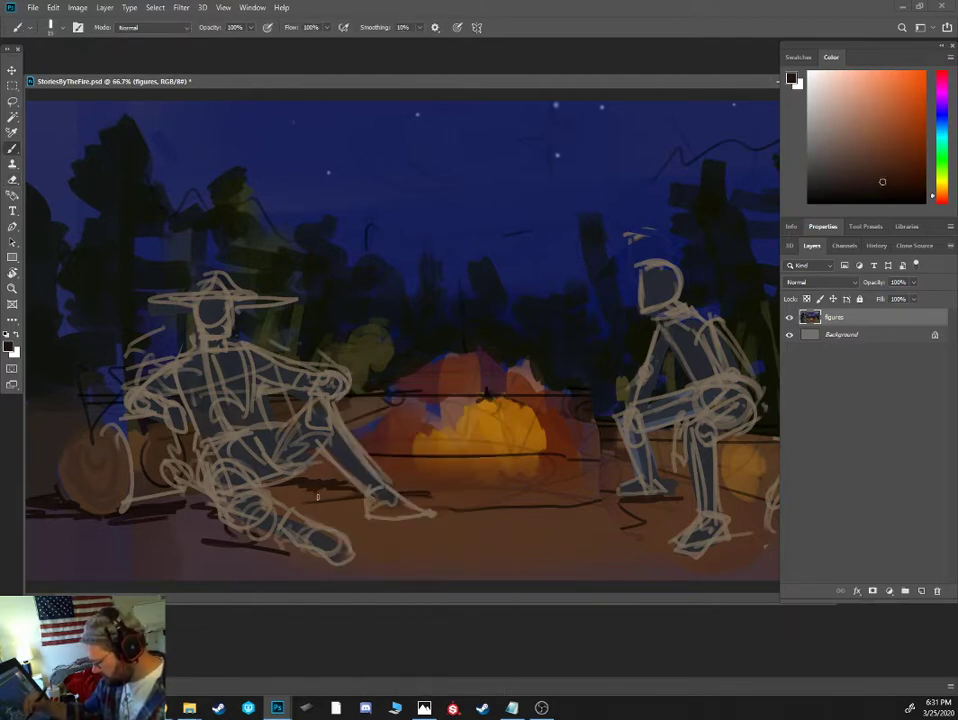
- On a new layer, paint a dark oval fire ring on the foreground ground and a dark pot shape in front of the orange glow
{"action": "left_click", "coordinate": [455, 453], "text": "alt"}
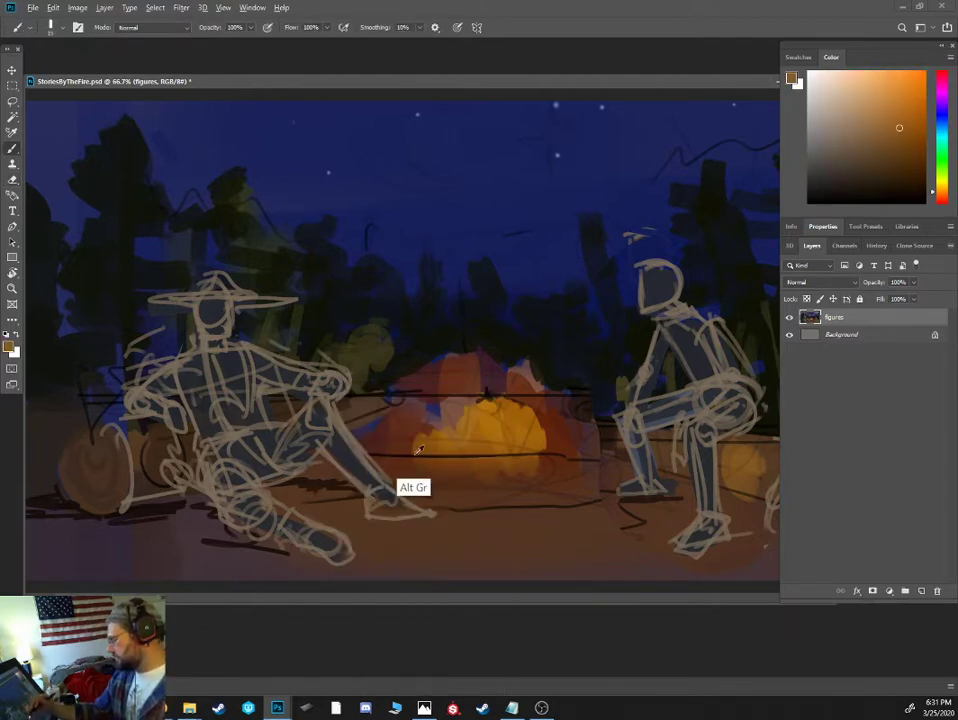
{"action": "left_click", "coordinate": [850, 179]}
{"action": "key", "text": "bracketright"}
{"action": "key", "text": "bracketright"}
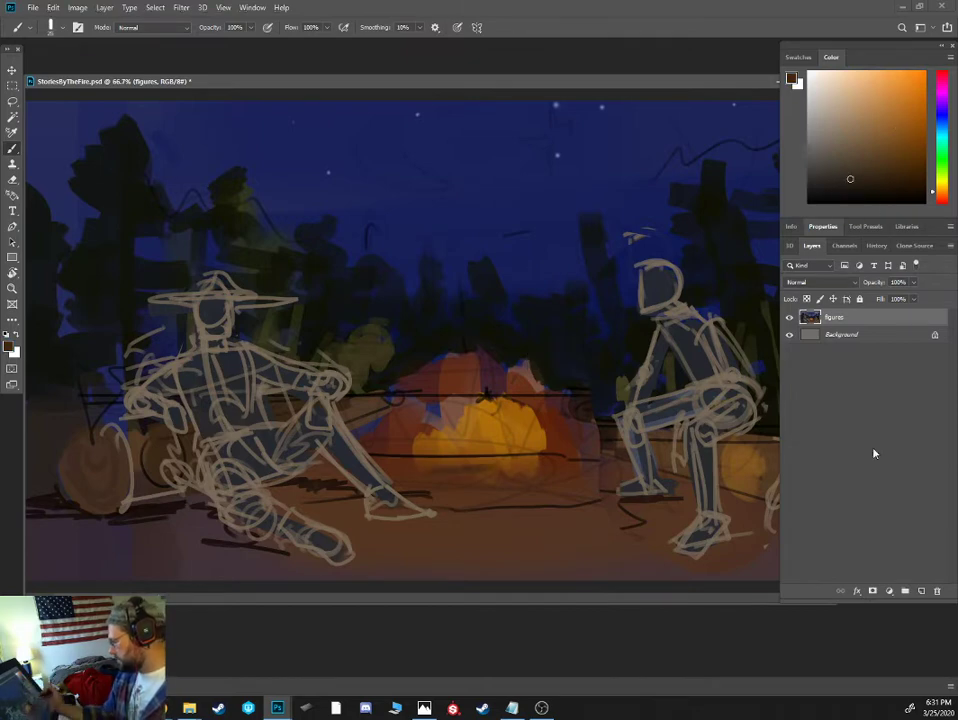
{"action": "left_click", "coordinate": [921, 591]}
{"action": "mouse_move", "coordinate": [490, 539]}
{"action": "left_mouse_down"}
{"action": "mouse_move", "coordinate": [488, 494]}
{"action": "mouse_move", "coordinate": [381, 502]}
{"action": "mouse_move", "coordinate": [454, 537]}
{"action": "mouse_move", "coordinate": [548, 536]}
{"action": "mouse_move", "coordinate": [578, 522]}
{"action": "mouse_move", "coordinate": [466, 511]}
{"action": "mouse_move", "coordinate": [361, 544]}
{"action": "mouse_move", "coordinate": [568, 534]}
{"action": "left_mouse_up"}
{"action": "key", "text": "bracketleft"}
{"action": "mouse_move", "coordinate": [449, 425]}
{"action": "left_mouse_down"}
{"action": "mouse_move", "coordinate": [463, 460]}
{"action": "mouse_move", "coordinate": [483, 457]}
{"action": "mouse_move", "coordinate": [476, 413]}
{"action": "mouse_move", "coordinate": [451, 404]}
{"action": "mouse_move", "coordinate": [466, 451]}
{"action": "mouse_move", "coordinate": [478, 421]}
{"action": "mouse_move", "coordinate": [441, 412]}
{"action": "left_mouse_up"}
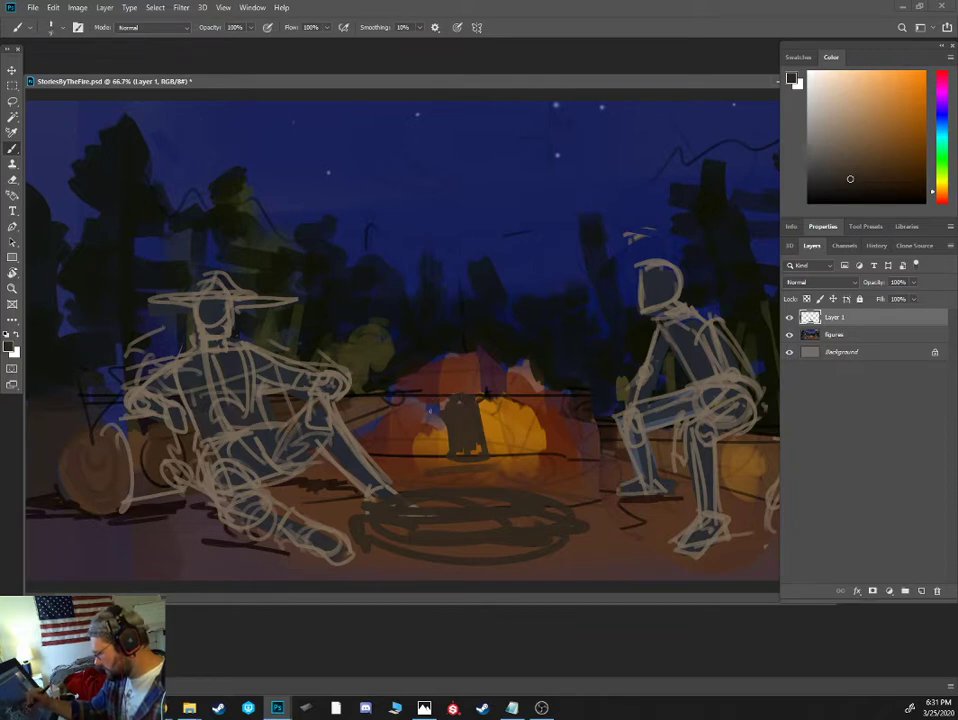
- Draw thin near-black tripod poles meeting above the pot, define the pot's edges, and add dark stick strokes inside the fire ring
{"action": "left_click", "coordinate": [426, 423], "text": "alt"}
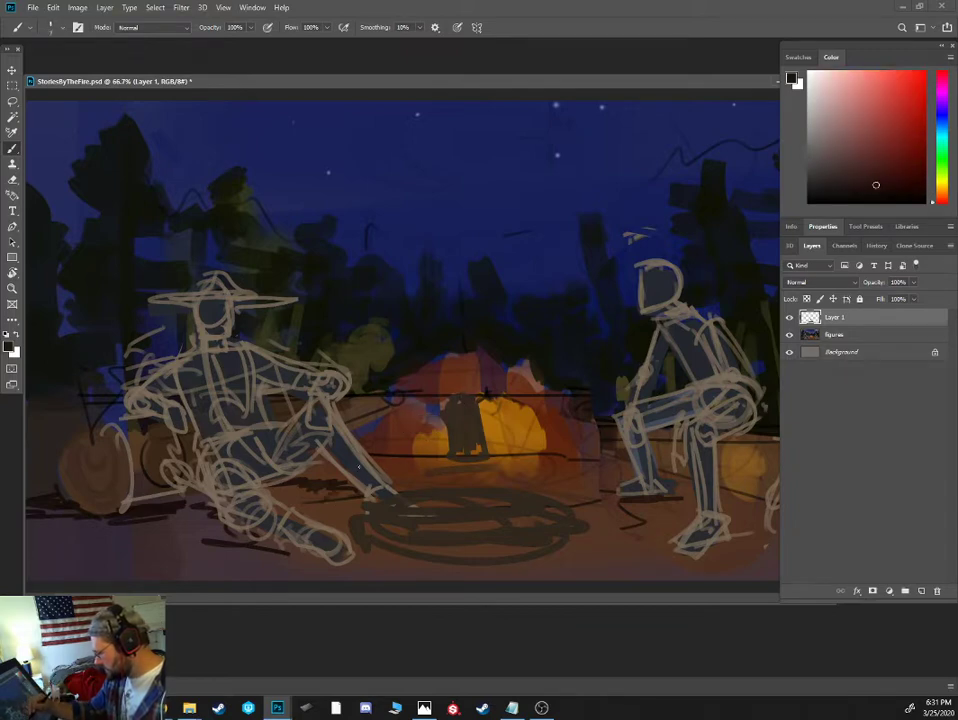
{"action": "mouse_move", "coordinate": [458, 371]}
{"action": "left_mouse_down"}
{"action": "mouse_move", "coordinate": [403, 568]}
{"action": "mouse_move", "coordinate": [496, 388]}
{"action": "mouse_move", "coordinate": [571, 478]}
{"action": "left_mouse_up"}
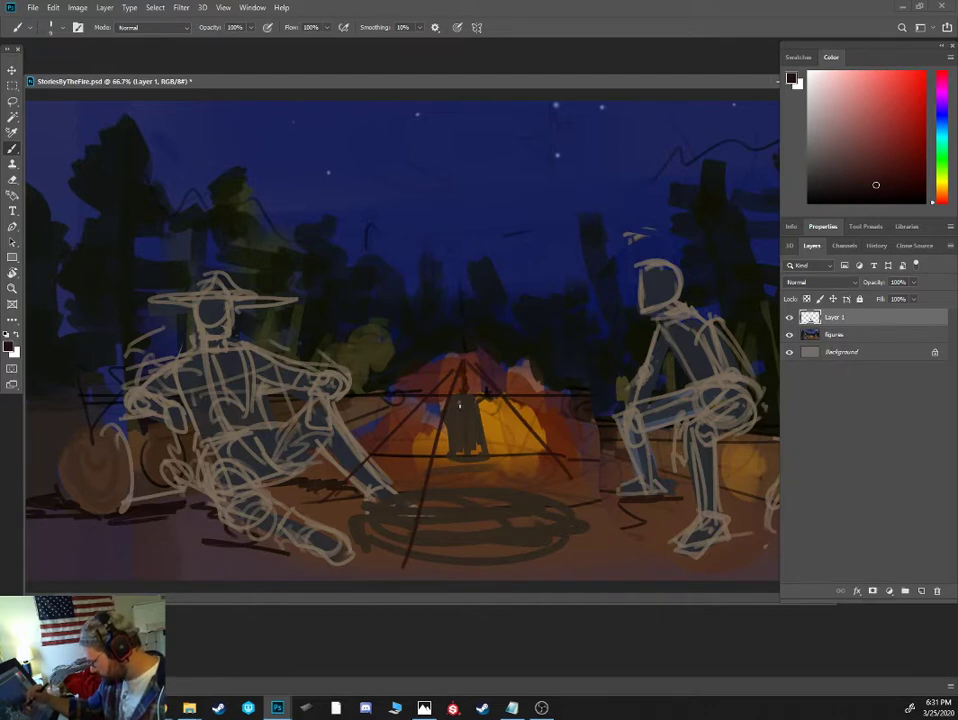
{"action": "mouse_move", "coordinate": [447, 426]}
{"action": "left_mouse_down"}
{"action": "mouse_move", "coordinate": [450, 458]}
{"action": "mouse_move", "coordinate": [479, 462]}
{"action": "left_mouse_up"}
{"action": "left_click_drag", "start_coordinate": [433, 502], "coordinate": [494, 531]}
- Paint orange-yellow flames rising from the fire ring beneath the pot, with reddish-brown stick strokes across their base
{"action": "left_click", "coordinate": [438, 440], "text": "alt"}
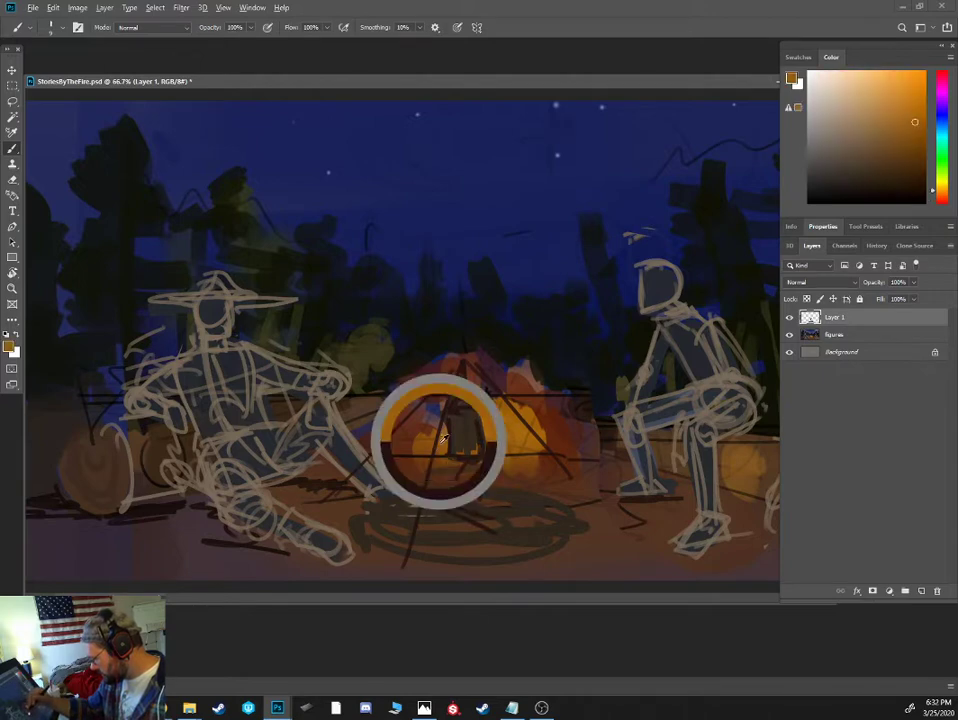
{"action": "mouse_move", "coordinate": [452, 500]}
{"action": "left_mouse_down"}
{"action": "mouse_move", "coordinate": [479, 514]}
{"action": "mouse_move", "coordinate": [440, 515]}
{"action": "left_mouse_up"}
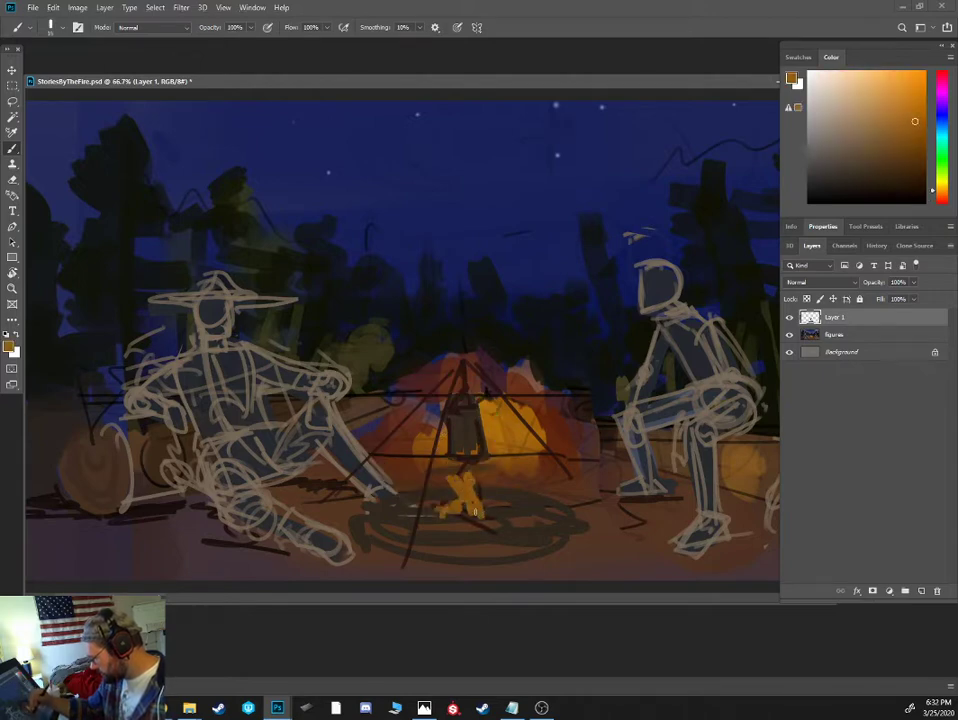
{"action": "mouse_move", "coordinate": [498, 515]}
{"action": "left_mouse_down"}
{"action": "mouse_move", "coordinate": [468, 519]}
{"action": "mouse_move", "coordinate": [481, 523]}
{"action": "mouse_move", "coordinate": [438, 514]}
{"action": "left_mouse_up"}
{"action": "left_click", "coordinate": [484, 524], "text": "alt"}
{"action": "mouse_move", "coordinate": [466, 530]}
{"action": "left_mouse_down"}
{"action": "mouse_move", "coordinate": [432, 522]}
{"action": "mouse_move", "coordinate": [448, 526]}
{"action": "left_mouse_up"}
- Outline the fire ring's low wall with near-black strokes, and add a curling orange flame line to the left of the existing flames
{"action": "left_click", "coordinate": [857, 181]}
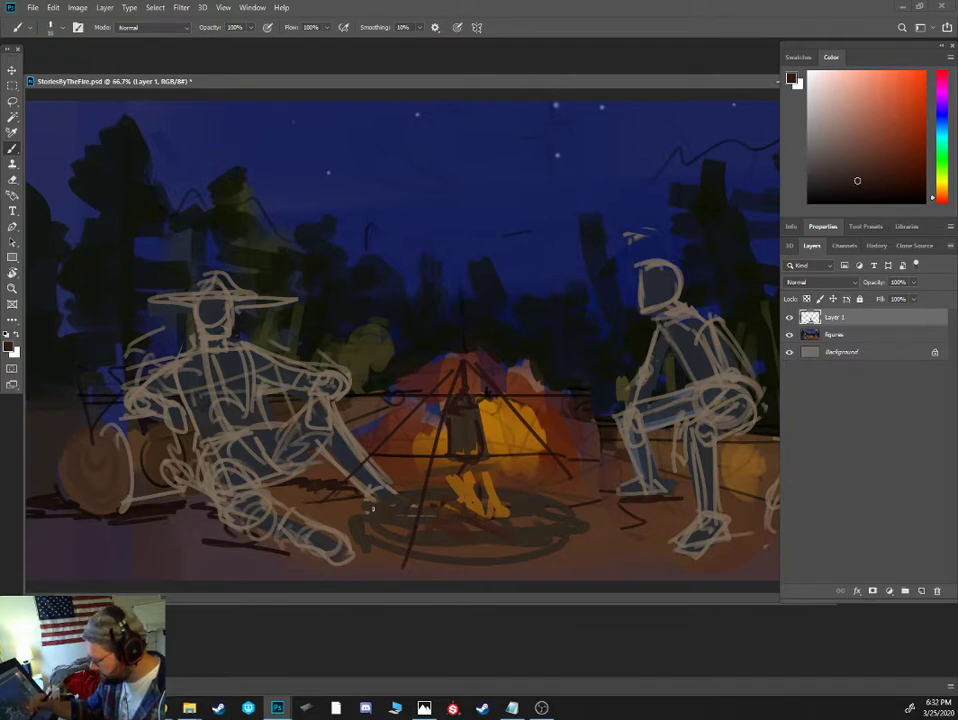
{"action": "left_click", "coordinate": [836, 203]}
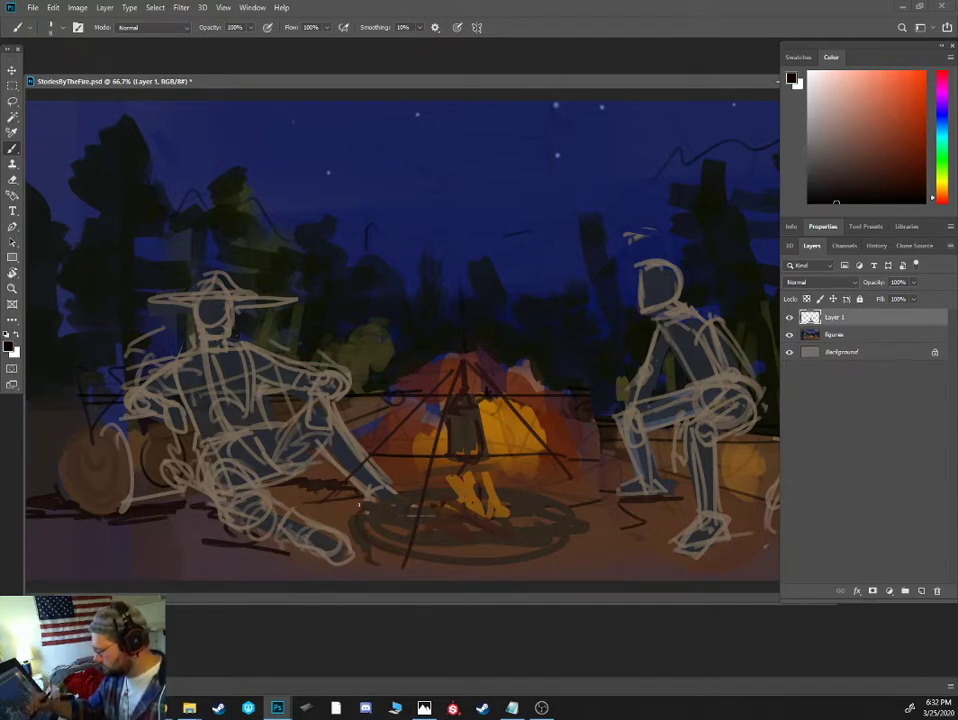
{"action": "mouse_move", "coordinate": [353, 566]}
{"action": "left_mouse_down"}
{"action": "mouse_move", "coordinate": [564, 580]}
{"action": "mouse_move", "coordinate": [540, 566]}
{"action": "mouse_move", "coordinate": [471, 573]}
{"action": "mouse_move", "coordinate": [581, 546]}
{"action": "mouse_move", "coordinate": [534, 491]}
{"action": "left_mouse_up"}
{"action": "left_click", "coordinate": [487, 425], "text": "alt"}
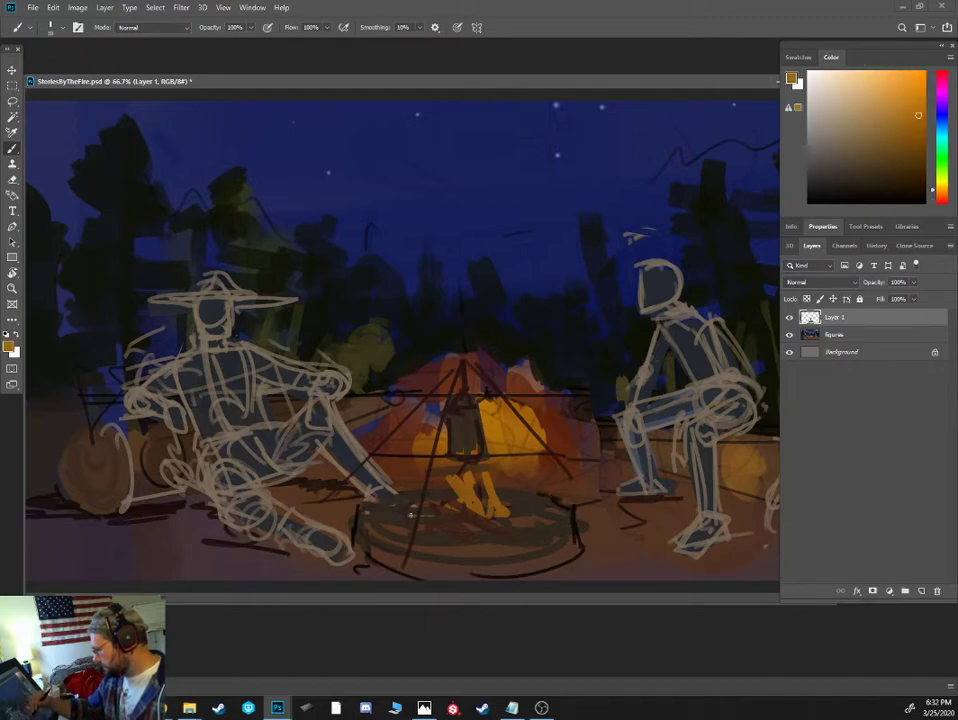
{"action": "left_click_drag", "start_coordinate": [410, 515], "coordinate": [445, 482]}
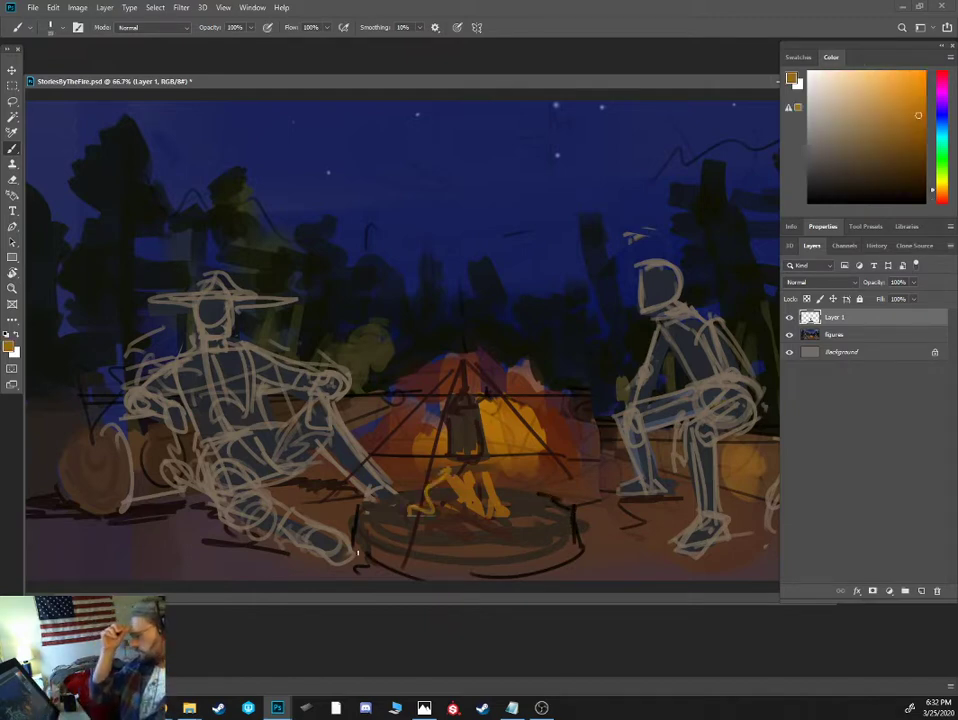
- Paint near-black foliage around the tent's upper edges on Layer 1, and merge Layer 1 with the figures layer
{"action": "left_click", "coordinate": [546, 412], "text": "alt"}
{"action": "key", "text": "bracketright"}
{"action": "left_click_drag", "start_coordinate": [518, 371], "coordinate": [541, 393]}
{"action": "left_click", "coordinate": [509, 356], "text": "alt"}
{"action": "key", "text": "alt+bracketleft"}
{"action": "key", "text": "alt+bracketleft"}
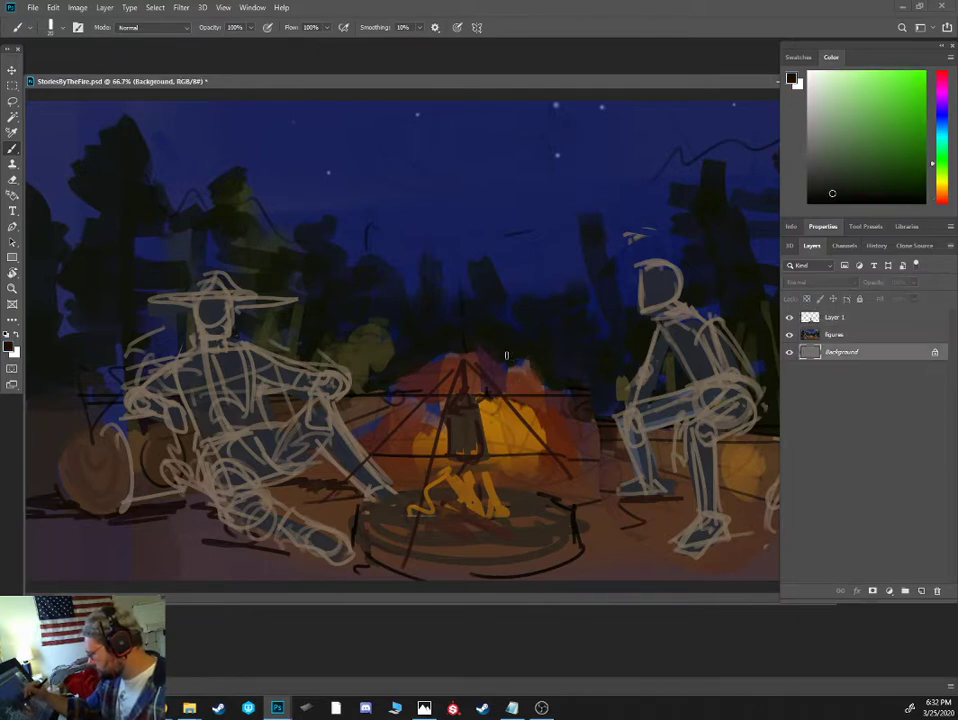
{"action": "left_click", "coordinate": [838, 318]}
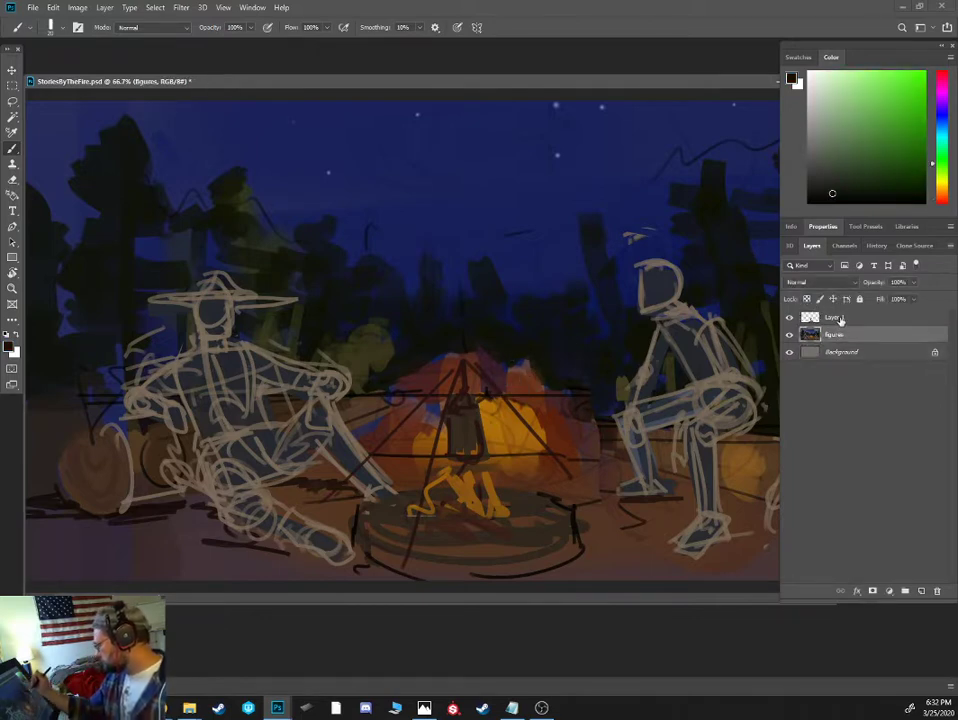
{"action": "left_click", "coordinate": [534, 350], "text": "alt"}
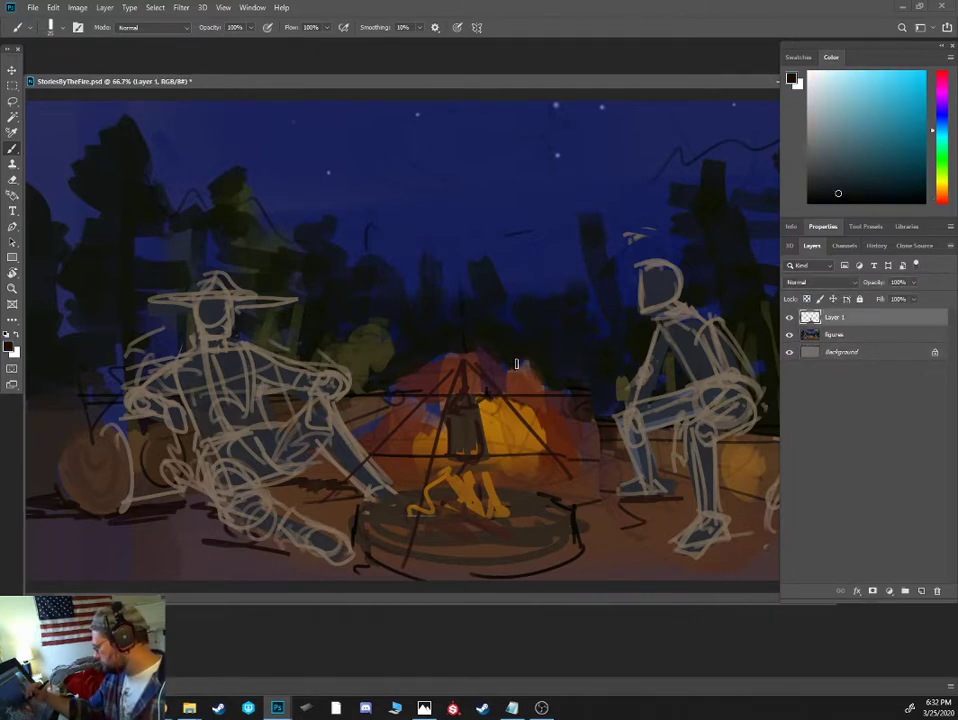
{"action": "left_click", "coordinate": [424, 351], "text": "alt"}
{"action": "left_click_drag", "start_coordinate": [405, 382], "coordinate": [446, 357]}
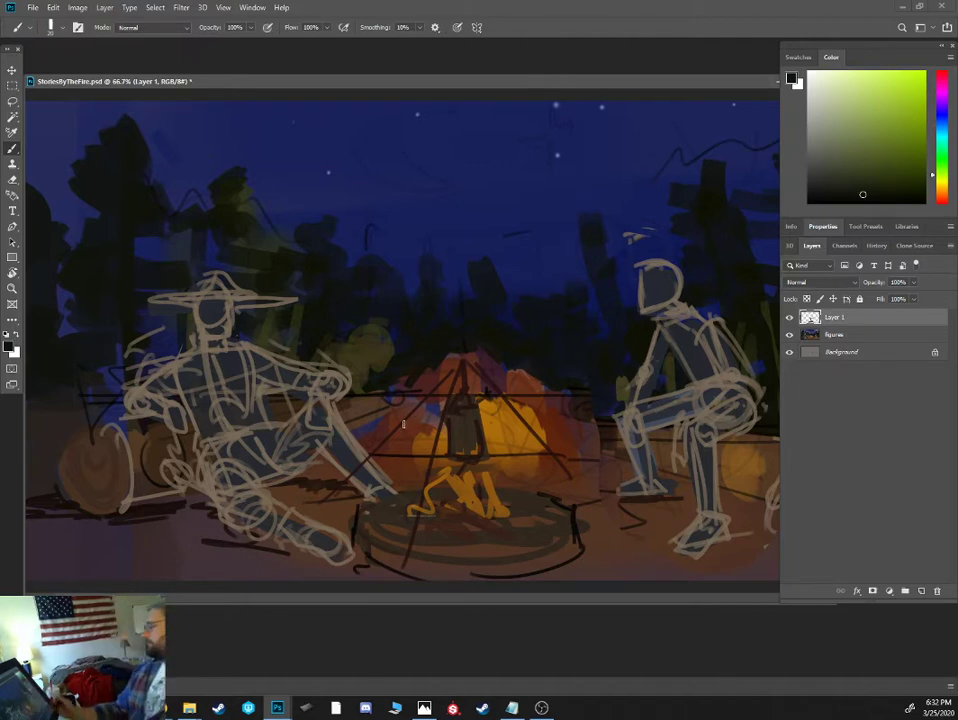
{"action": "left_click", "coordinate": [849, 335], "text": "ctrl"}
{"action": "key", "text": "ctrl+e"}
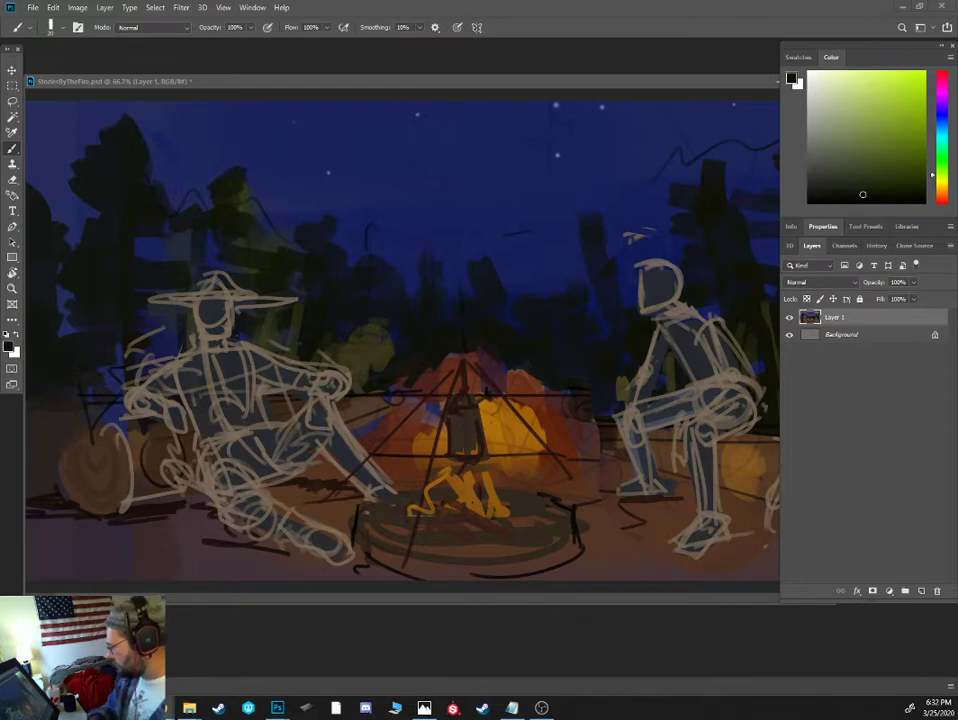
- Paint dark blue-black pine silhouettes with jagged branches in the background, between the right figure and the trees left of the tent
{"action": "left_click", "coordinate": [603, 305]}
{"action": "left_click", "coordinate": [621, 312], "text": "alt"}
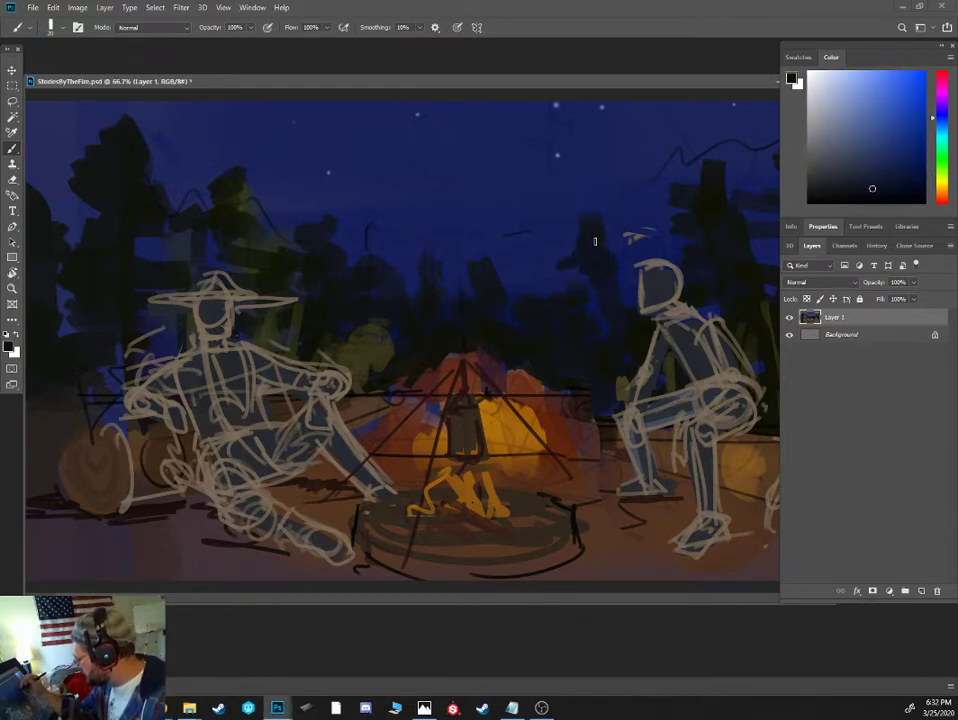
{"action": "mouse_move", "coordinate": [595, 241]}
{"action": "left_mouse_down"}
{"action": "mouse_move", "coordinate": [579, 218]}
{"action": "mouse_move", "coordinate": [605, 218]}
{"action": "mouse_move", "coordinate": [589, 190]}
{"action": "mouse_move", "coordinate": [593, 205]}
{"action": "mouse_move", "coordinate": [599, 196]}
{"action": "left_mouse_up"}
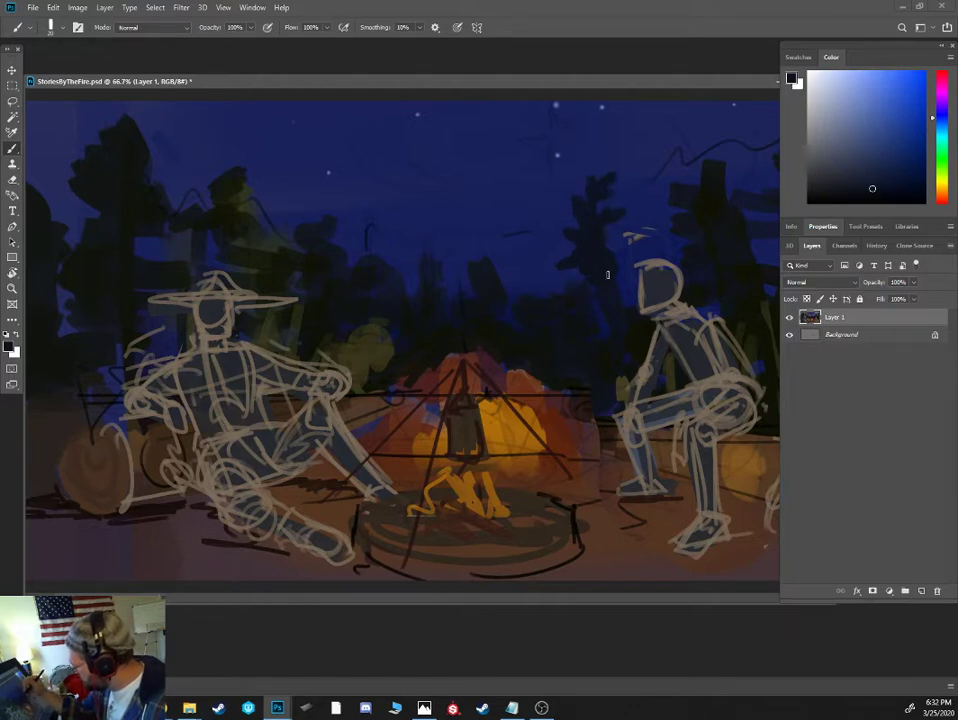
{"action": "mouse_move", "coordinate": [511, 277]}
{"action": "left_mouse_down"}
{"action": "mouse_move", "coordinate": [472, 250]}
{"action": "mouse_move", "coordinate": [487, 220]}
{"action": "left_mouse_up"}
{"action": "left_click_drag", "start_coordinate": [416, 294], "coordinate": [392, 273]}
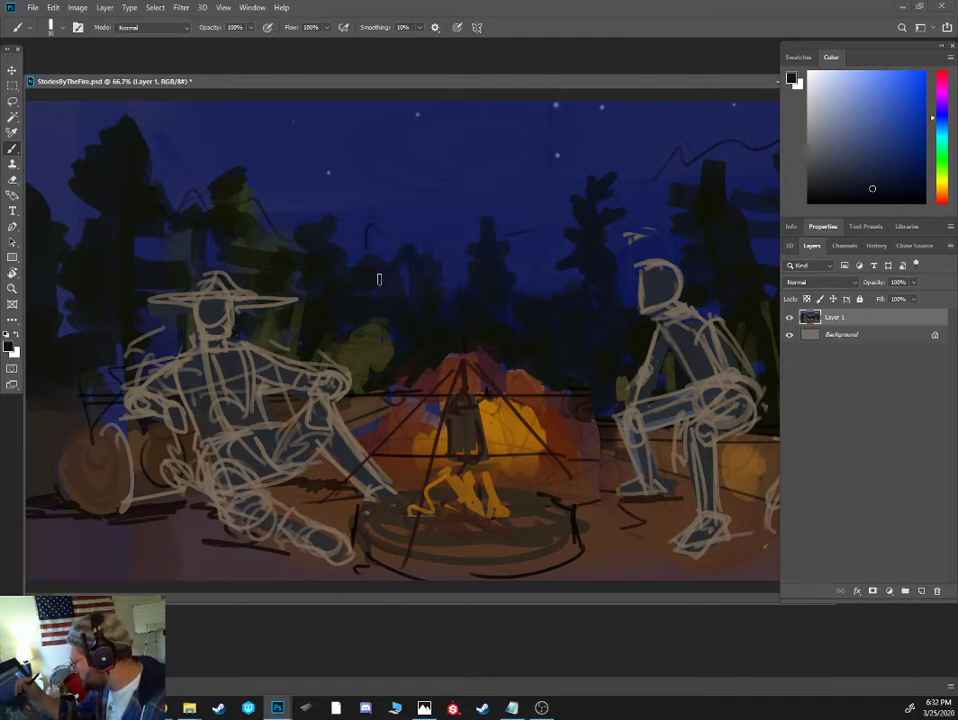
- Paint a pale blue crescent moon in the night sky above the left figure, shaping its inner curve with sky blue
{"action": "left_click", "coordinate": [848, 115]}
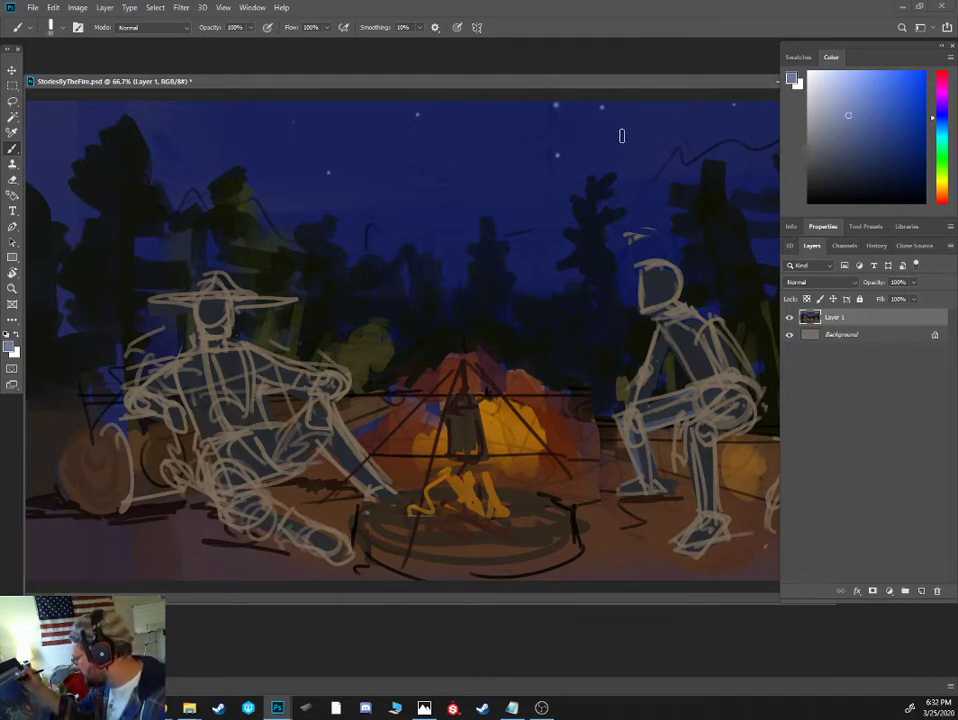
{"action": "mouse_move", "coordinate": [229, 147]}
{"action": "left_mouse_down"}
{"action": "mouse_move", "coordinate": [202, 131]}
{"action": "mouse_move", "coordinate": [227, 139]}
{"action": "mouse_move", "coordinate": [254, 127]}
{"action": "mouse_move", "coordinate": [219, 129]}
{"action": "mouse_move", "coordinate": [252, 126]}
{"action": "left_mouse_up"}
{"action": "left_click", "coordinate": [246, 130], "text": "alt"}
{"action": "left_click", "coordinate": [248, 123], "text": "alt"}
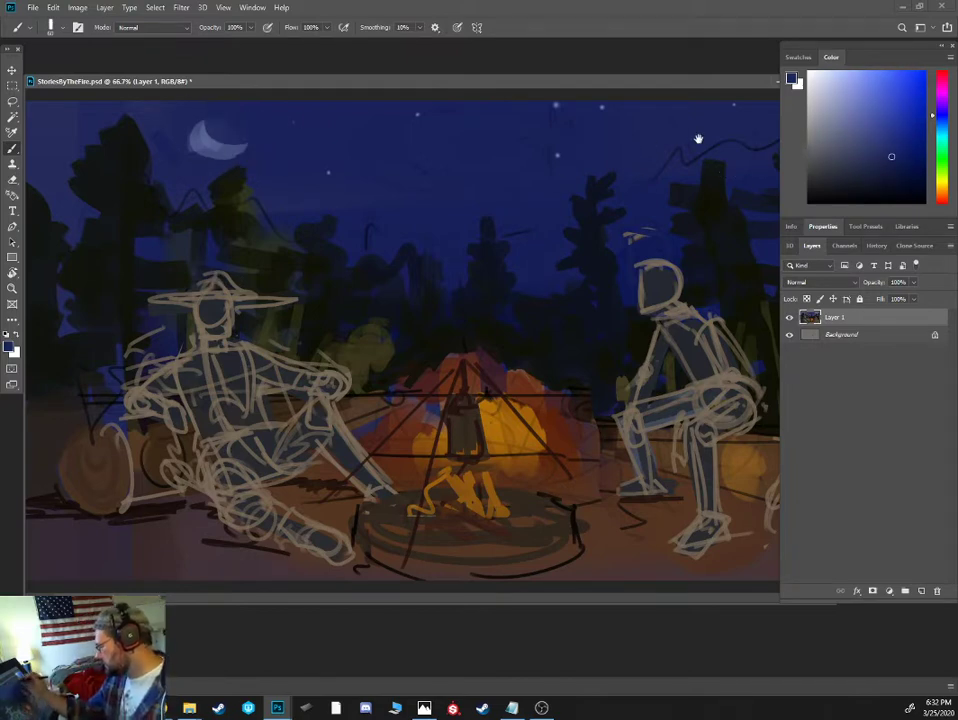
- Cover the thin ridge line in the sky and extend the dark pine behind the right figure to a pointed top
{"action": "left_click", "coordinate": [558, 368], "text": "alt"}
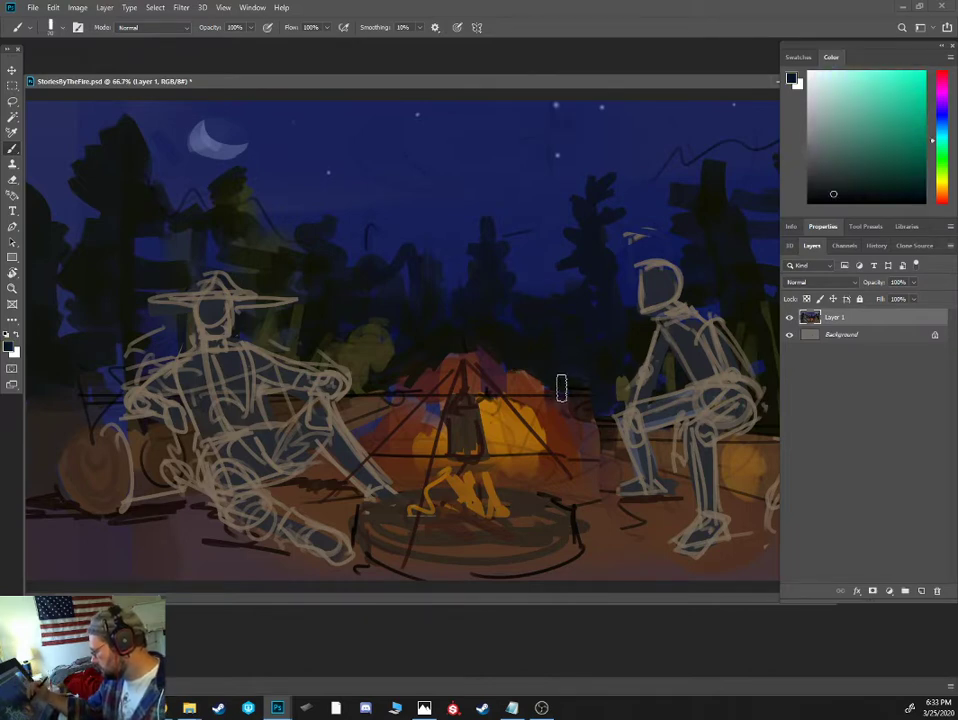
{"action": "left_click", "coordinate": [692, 156], "text": "alt"}
{"action": "left_click_drag", "start_coordinate": [664, 165], "coordinate": [695, 175]}
{"action": "left_click", "coordinate": [710, 184], "text": "alt"}
{"action": "key", "text": "bracketleft"}
{"action": "key", "text": "bracketleft"}
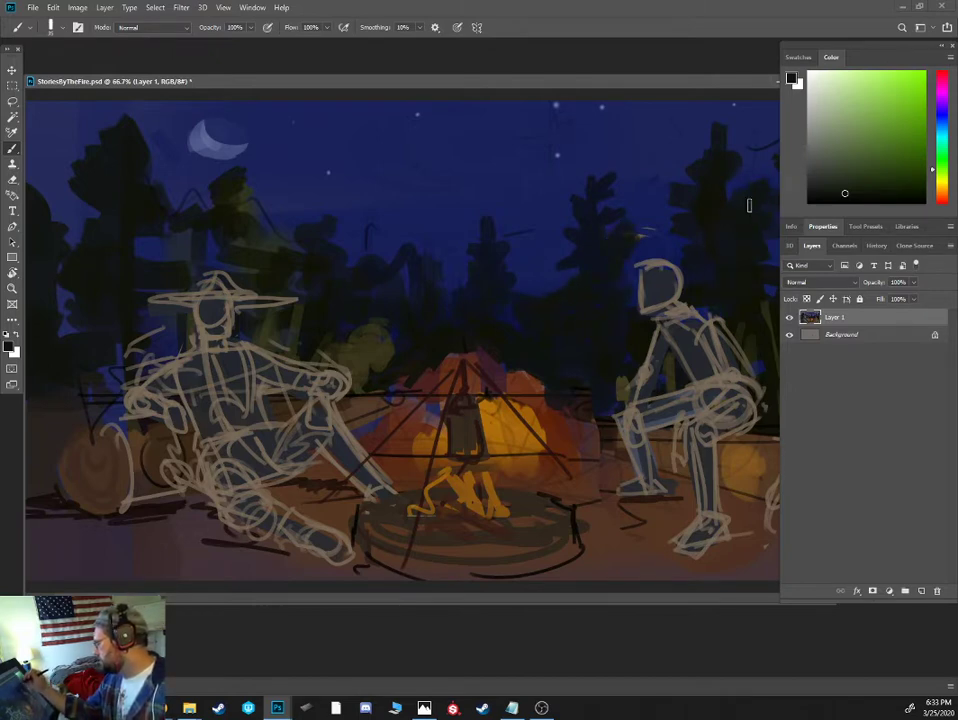
- Paint out the stray pale marks above the right figure's head and fill in the dark pine foliage and treeline beside it
{"action": "left_click", "coordinate": [655, 208], "text": "alt"}
{"action": "mouse_move", "coordinate": [644, 228]}
{"action": "left_mouse_down"}
{"action": "mouse_move", "coordinate": [648, 244]}
{"action": "mouse_move", "coordinate": [635, 235]}
{"action": "left_mouse_up"}
{"action": "left_click", "coordinate": [622, 240], "text": "alt"}
{"action": "left_click", "coordinate": [637, 220], "text": "alt"}
{"action": "left_click", "coordinate": [573, 282], "text": "alt"}
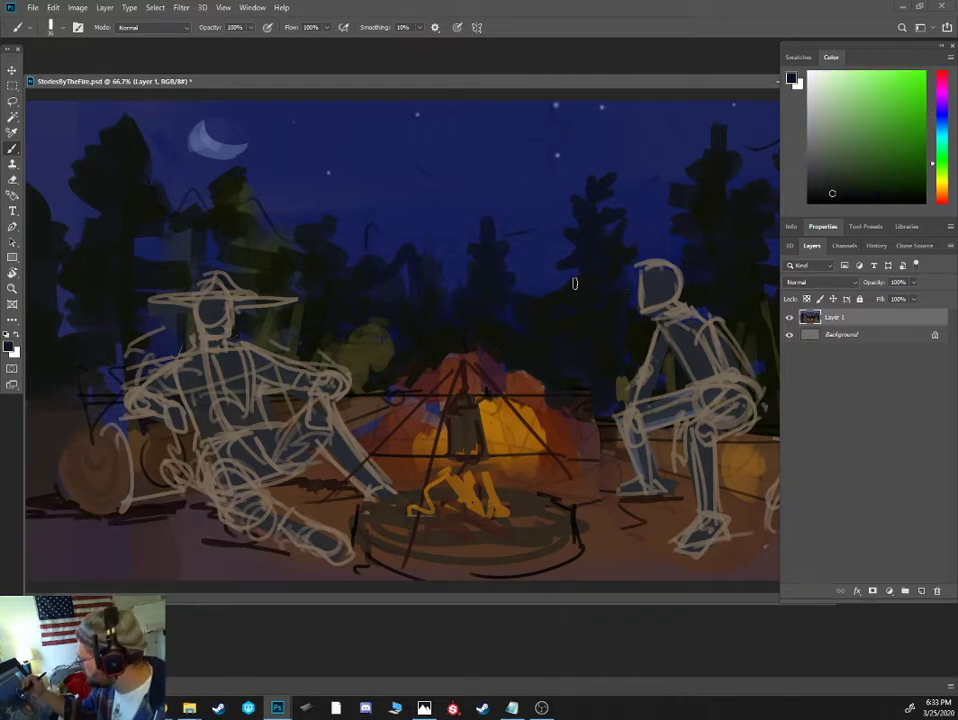
{"action": "left_click", "coordinate": [498, 263], "text": "alt"}
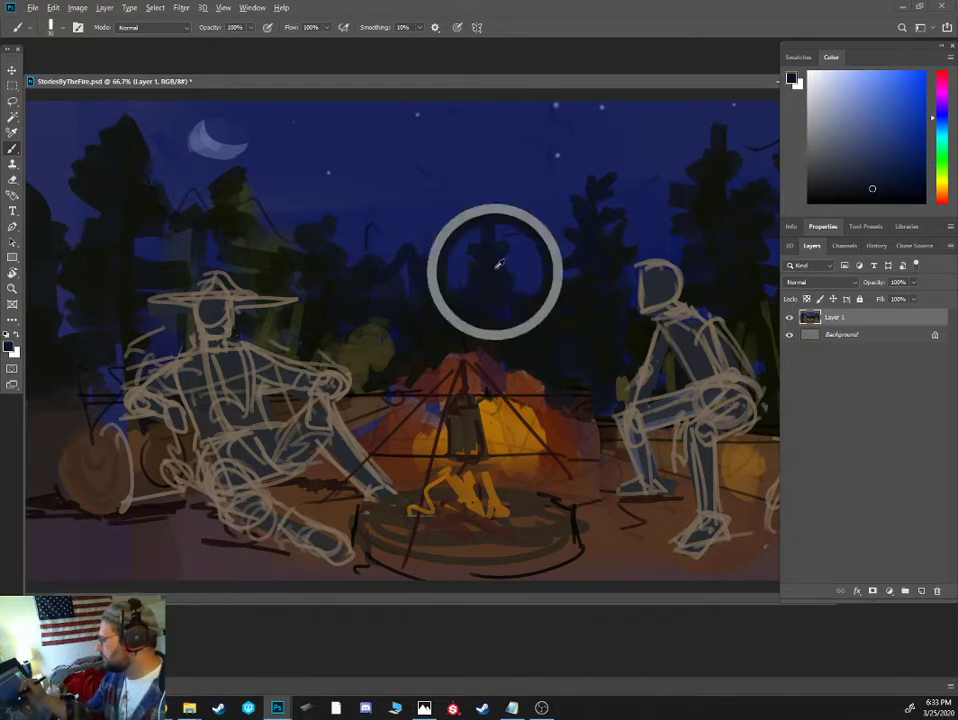
{"action": "left_click", "coordinate": [490, 317], "text": "alt"}
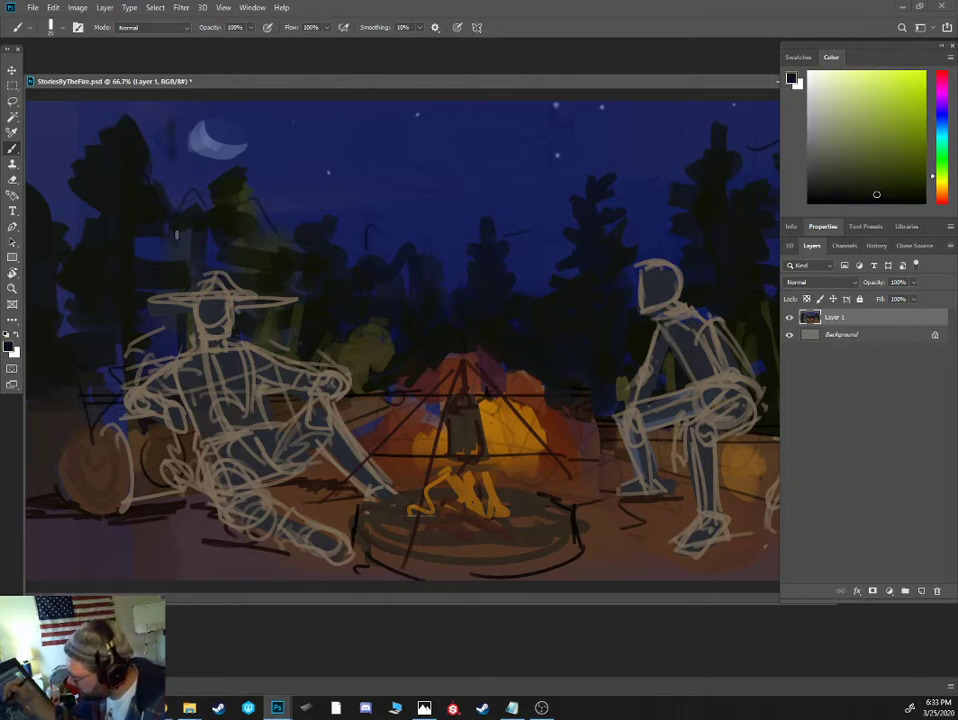
- Paint a tall near-black pine with short branches beside the moon and a thin dark trunk near the canvas's left edge
{"action": "key", "text": "["}
{"action": "left_click_drag", "start_coordinate": [177, 235], "coordinate": [174, 113]}
{"action": "mouse_move", "coordinate": [171, 201]}
{"action": "left_mouse_down"}
{"action": "mouse_move", "coordinate": [150, 162]}
{"action": "mouse_move", "coordinate": [190, 133]}
{"action": "mouse_move", "coordinate": [188, 118]}
{"action": "mouse_move", "coordinate": [162, 112]}
{"action": "mouse_move", "coordinate": [175, 85]}
{"action": "mouse_move", "coordinate": [177, 104]}
{"action": "mouse_move", "coordinate": [77, 170]}
{"action": "mouse_move", "coordinate": [158, 190]}
{"action": "left_mouse_up"}
{"action": "mouse_move", "coordinate": [163, 219]}
{"action": "left_mouse_down"}
{"action": "mouse_move", "coordinate": [159, 259]}
{"action": "mouse_move", "coordinate": [174, 244]}
{"action": "left_mouse_up"}
{"action": "mouse_move", "coordinate": [155, 108]}
{"action": "left_mouse_down"}
{"action": "mouse_move", "coordinate": [137, 120]}
{"action": "mouse_move", "coordinate": [150, 108]}
{"action": "left_mouse_up"}
{"action": "left_click_drag", "start_coordinate": [58, 118], "coordinate": [64, 397]}
- Try a tall near-black pine trunk with spreading branches rising behind the right figure's head
{"action": "left_click_drag", "start_coordinate": [657, 234], "coordinate": [650, 103]}
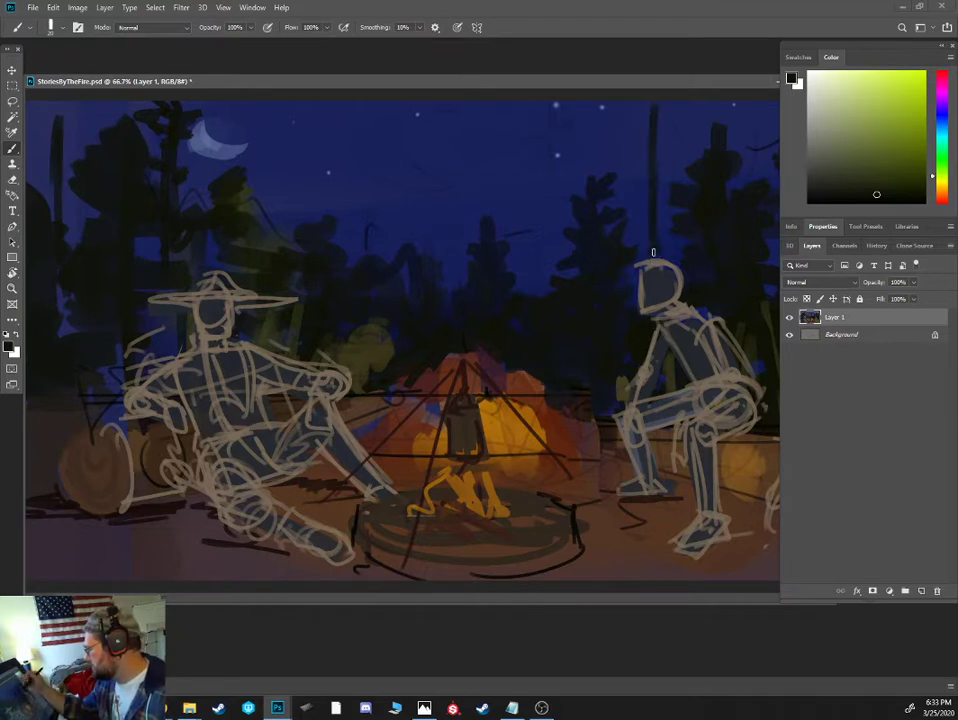
{"action": "mouse_move", "coordinate": [648, 258]}
{"action": "left_mouse_down"}
{"action": "mouse_move", "coordinate": [638, 123]}
{"action": "mouse_move", "coordinate": [591, 135]}
{"action": "left_mouse_up"}
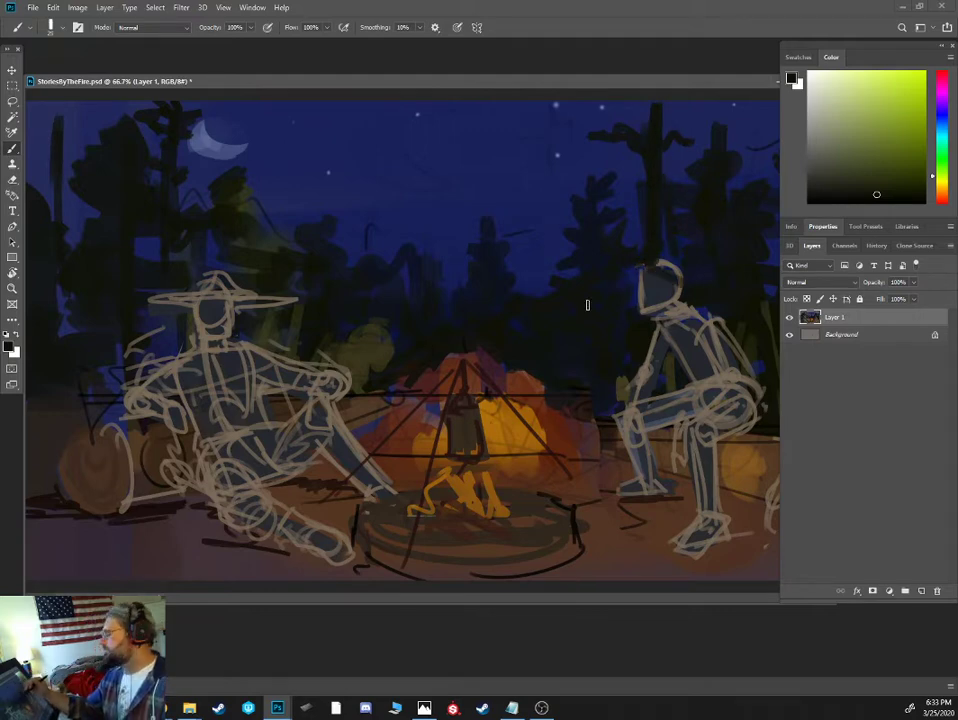
{"action": "key", "text": "ctrl+minus"}
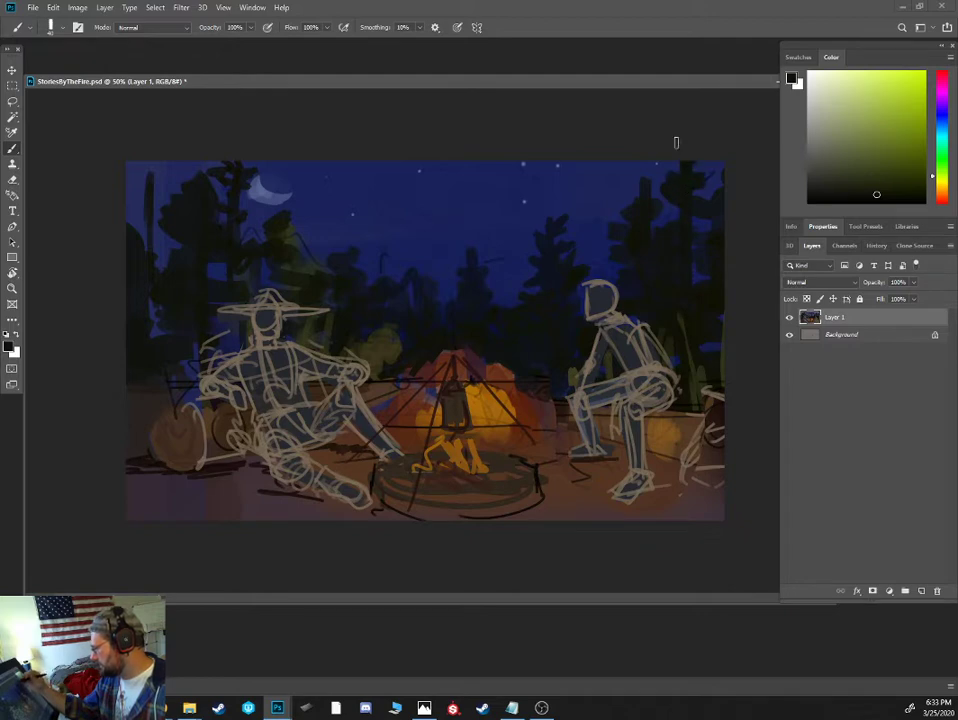
{"action": "key", "text": "r"}
{"action": "left_click_drag", "start_coordinate": [643, 195], "coordinate": [664, 190]}
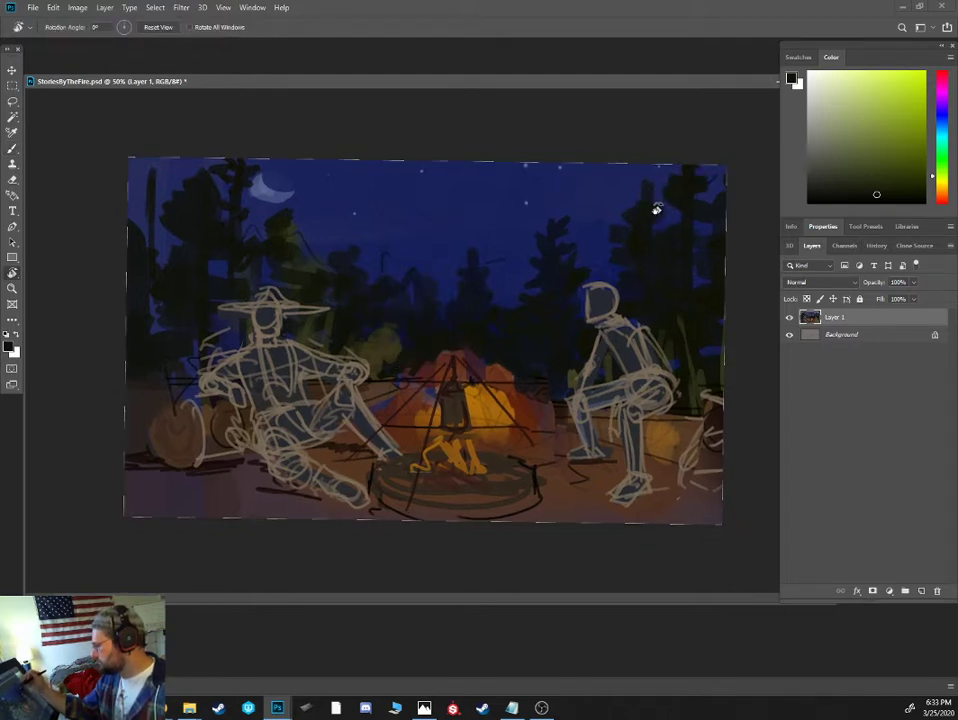
{"action": "key", "text": "e"}
{"action": "key", "text": "r"}
{"action": "mouse_move", "coordinate": [648, 214]}
{"action": "left_mouse_down"}
{"action": "mouse_move", "coordinate": [618, 207]}
{"action": "mouse_move", "coordinate": [684, 195]}
{"action": "left_mouse_up"}
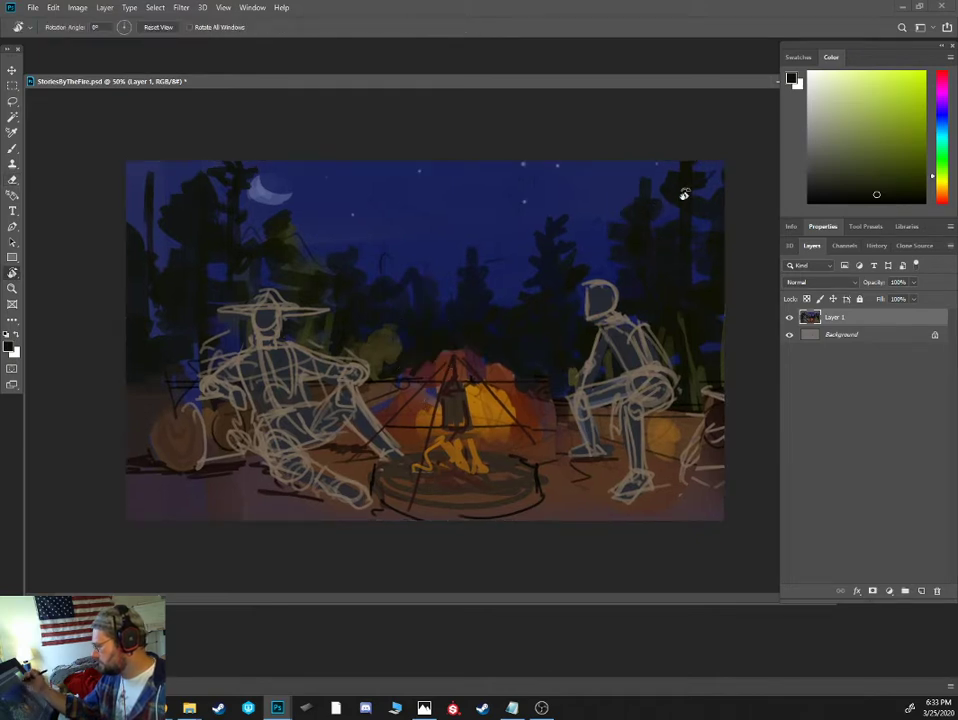
{"action": "key", "text": "b"}
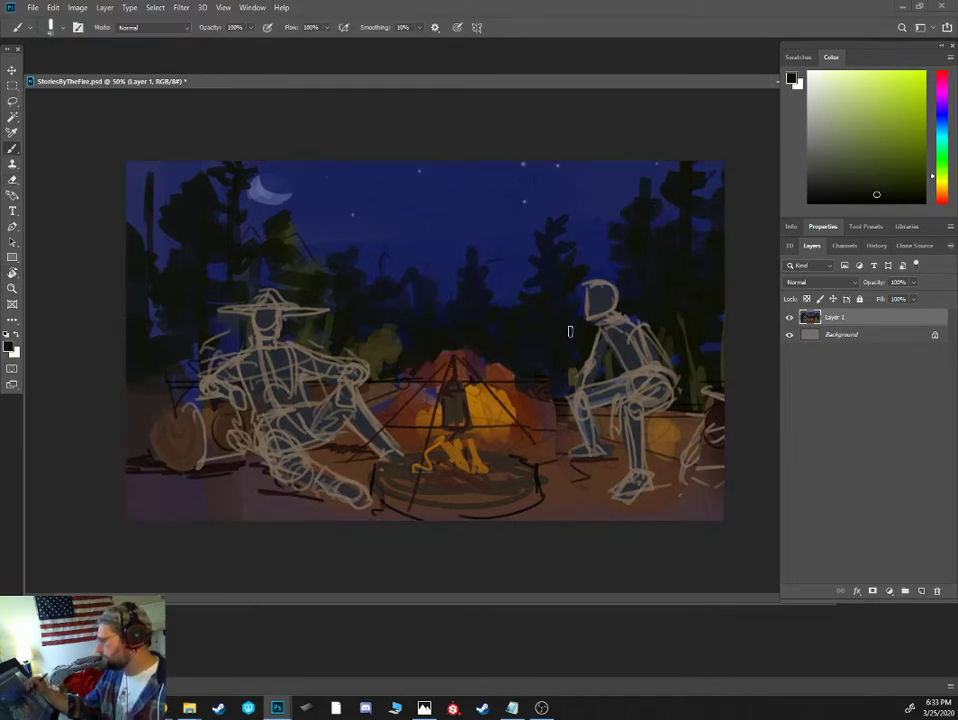
- Add dark olive-green foliage strokes to the pines behind the left and right figures
{"action": "left_click", "coordinate": [452, 328], "text": "alt"}
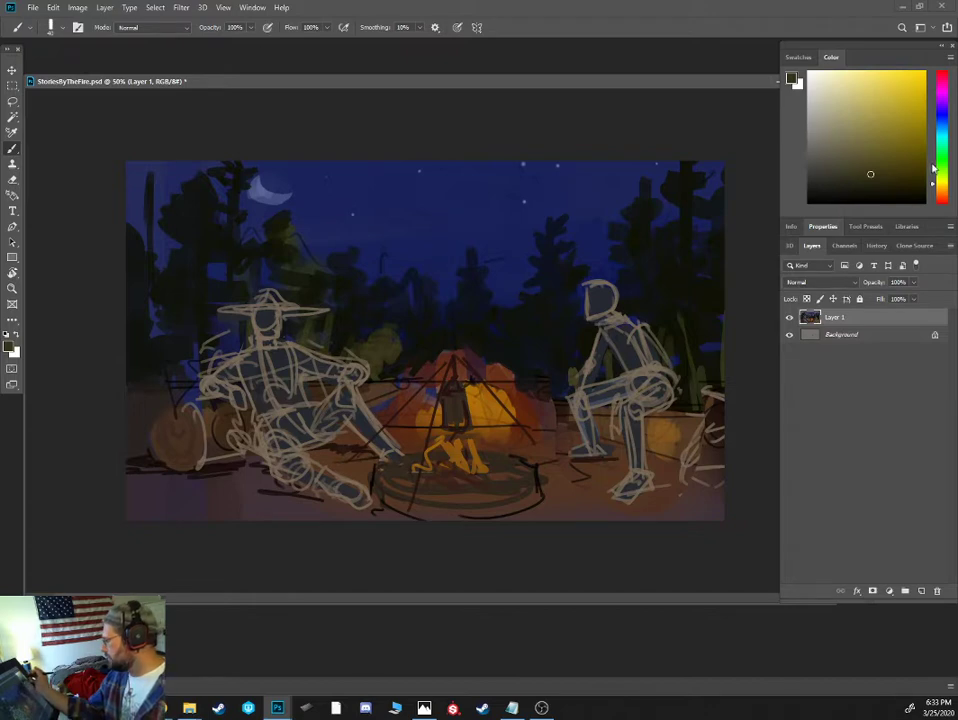
{"action": "left_click", "coordinate": [874, 181]}
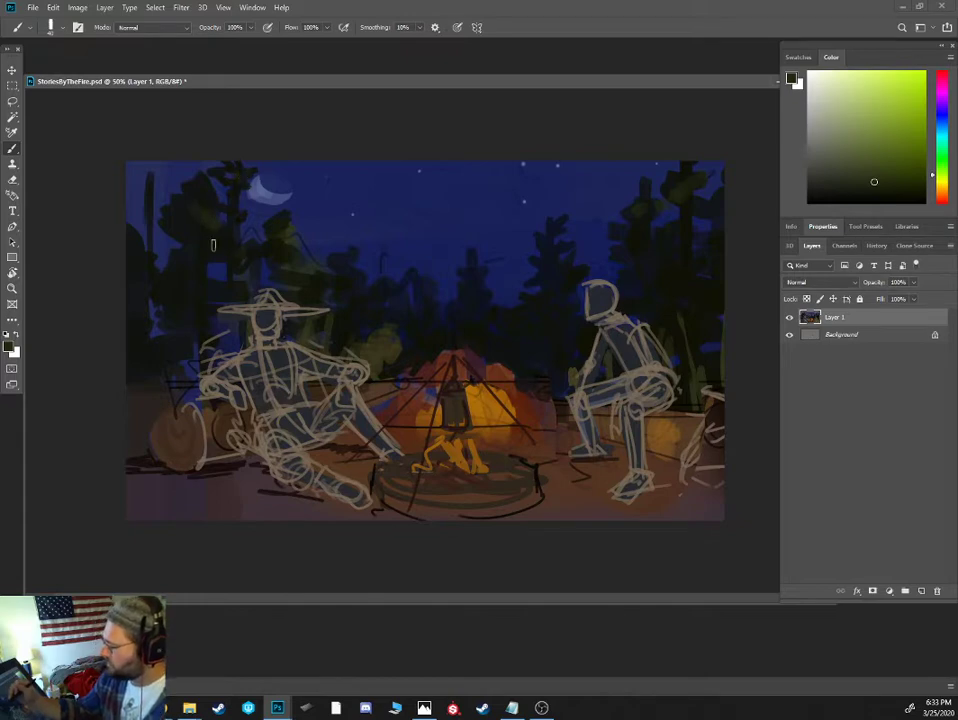
{"action": "left_click", "coordinate": [317, 286], "text": "alt"}
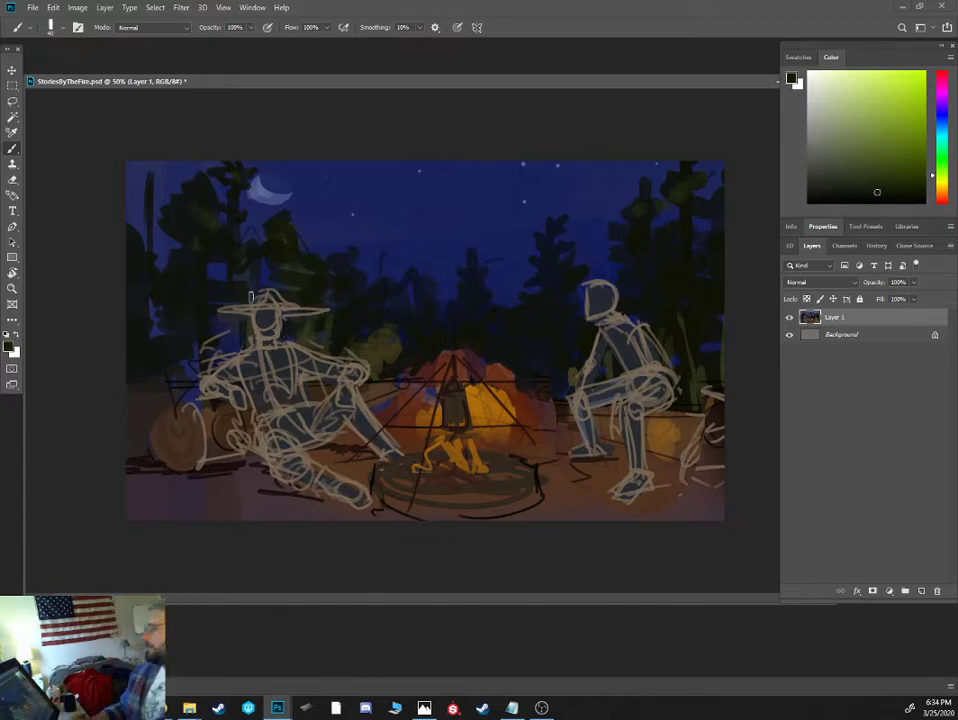
- Paint orange-brown firelight over the left figure's chest, waist and outstretched lower leg, using a color sampled near the flames
{"action": "key", "text": "ctrl+plus"}
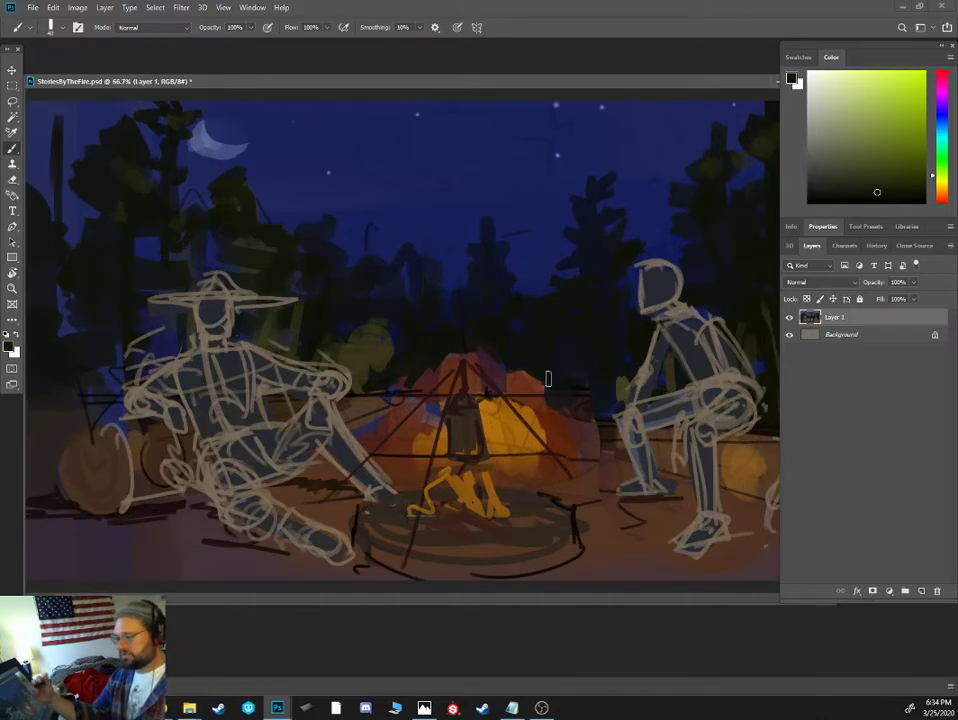
{"action": "left_click", "coordinate": [470, 484], "text": "alt"}
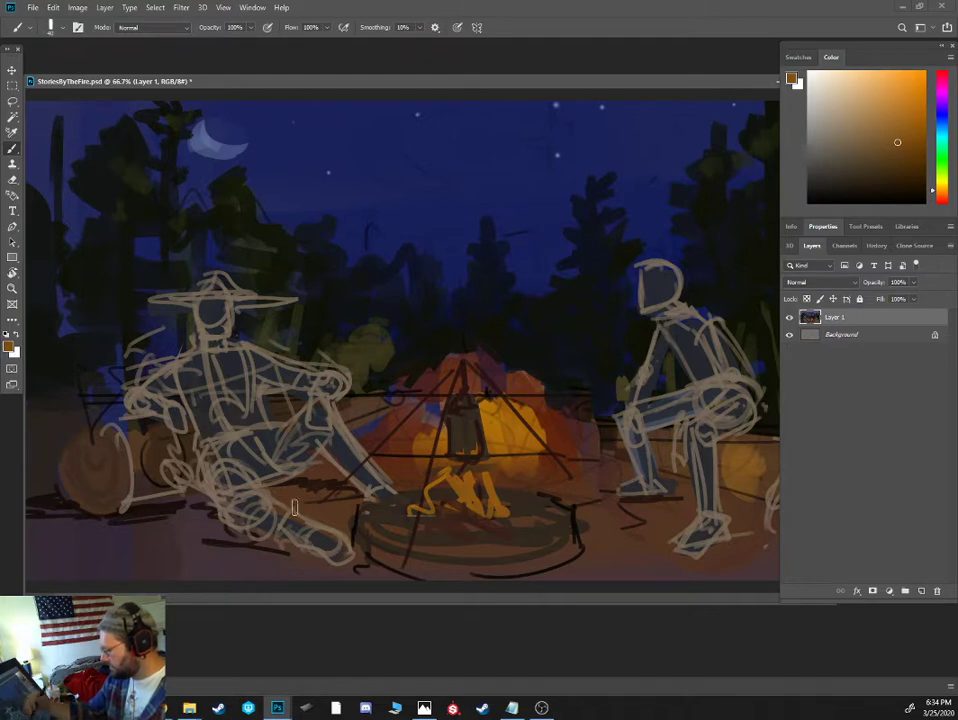
{"action": "mouse_move", "coordinate": [255, 504]}
{"action": "left_mouse_down"}
{"action": "mouse_move", "coordinate": [318, 536]}
{"action": "mouse_move", "coordinate": [308, 528]}
{"action": "left_mouse_up"}
{"action": "key", "text": "bracketleft"}
{"action": "key", "text": "bracketleft"}
{"action": "key", "text": "bracketleft"}
{"action": "mouse_move", "coordinate": [239, 461]}
{"action": "left_mouse_down"}
{"action": "mouse_move", "coordinate": [260, 484]}
{"action": "mouse_move", "coordinate": [227, 415]}
{"action": "mouse_move", "coordinate": [246, 425]}
{"action": "mouse_move", "coordinate": [255, 405]}
{"action": "left_mouse_up"}
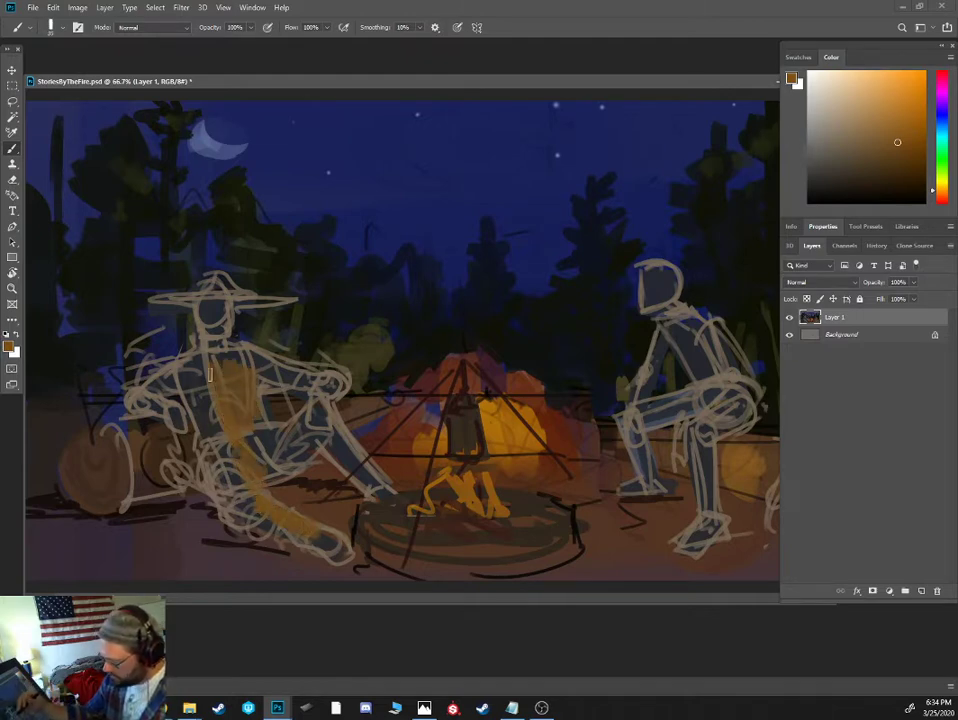
{"action": "left_click_drag", "start_coordinate": [204, 372], "coordinate": [216, 418]}
- Paint orange-brown firelight along the right figure's torso, arms, fire-facing shins and feet
{"action": "mouse_move", "coordinate": [624, 426]}
{"action": "left_mouse_down"}
{"action": "mouse_move", "coordinate": [648, 491]}
{"action": "mouse_move", "coordinate": [632, 408]}
{"action": "mouse_move", "coordinate": [648, 347]}
{"action": "mouse_move", "coordinate": [650, 357]}
{"action": "mouse_move", "coordinate": [685, 332]}
{"action": "mouse_move", "coordinate": [667, 335]}
{"action": "mouse_move", "coordinate": [698, 355]}
{"action": "mouse_move", "coordinate": [702, 377]}
{"action": "mouse_move", "coordinate": [691, 374]}
{"action": "mouse_move", "coordinate": [704, 349]}
{"action": "mouse_move", "coordinate": [727, 388]}
{"action": "mouse_move", "coordinate": [699, 426]}
{"action": "mouse_move", "coordinate": [716, 355]}
{"action": "mouse_move", "coordinate": [705, 463]}
{"action": "mouse_move", "coordinate": [695, 446]}
{"action": "mouse_move", "coordinate": [680, 549]}
{"action": "left_mouse_up"}
{"action": "mouse_move", "coordinate": [629, 493]}
{"action": "left_mouse_down"}
{"action": "mouse_move", "coordinate": [647, 497]}
{"action": "mouse_move", "coordinate": [618, 508]}
{"action": "left_mouse_up"}
{"action": "left_click", "coordinate": [617, 476], "text": "alt"}
- Paint muted brown ground around the right figure and dark brown cast shadows beneath both figures and the left log
{"action": "left_click", "coordinate": [605, 438], "text": "alt"}
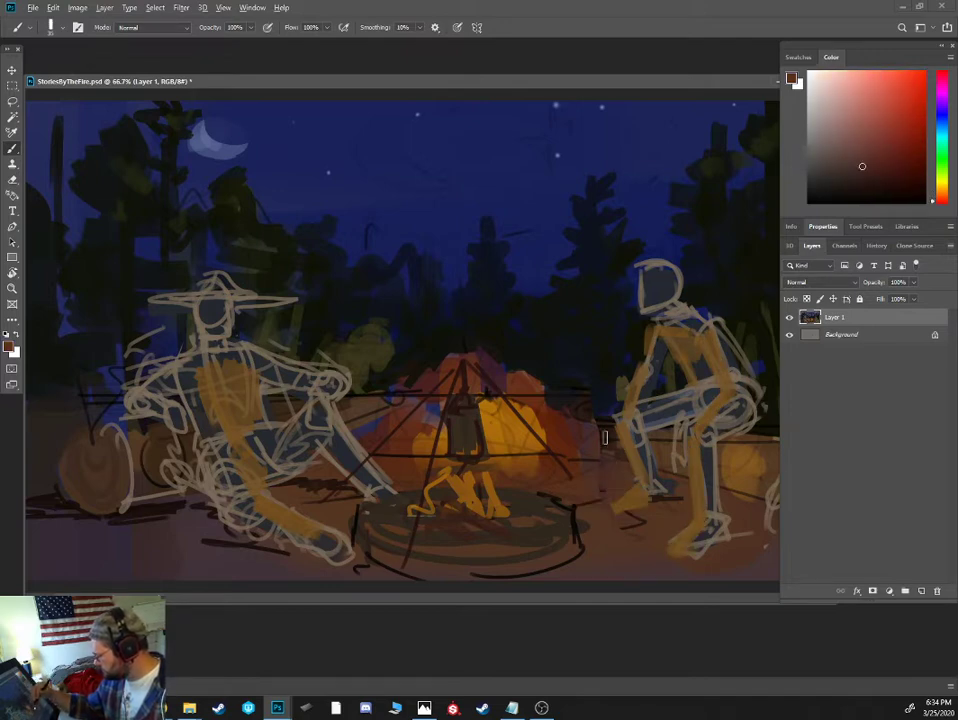
{"action": "left_click", "coordinate": [606, 447], "text": "alt"}
{"action": "mouse_move", "coordinate": [608, 503]}
{"action": "left_mouse_down"}
{"action": "mouse_move", "coordinate": [671, 487]}
{"action": "mouse_move", "coordinate": [919, 189]}
{"action": "mouse_move", "coordinate": [882, 183]}
{"action": "mouse_move", "coordinate": [690, 480]}
{"action": "left_mouse_up"}
{"action": "left_click", "coordinate": [942, 197]}
{"action": "left_click", "coordinate": [883, 187]}
{"action": "left_click_drag", "start_coordinate": [737, 514], "coordinate": [772, 518]}
{"action": "left_click", "coordinate": [227, 541], "text": "alt"}
{"action": "mouse_move", "coordinate": [222, 518]}
{"action": "left_mouse_down"}
{"action": "mouse_move", "coordinate": [137, 503]}
{"action": "mouse_move", "coordinate": [307, 551]}
{"action": "left_mouse_up"}
{"action": "left_click_drag", "start_coordinate": [110, 519], "coordinate": [36, 515]}
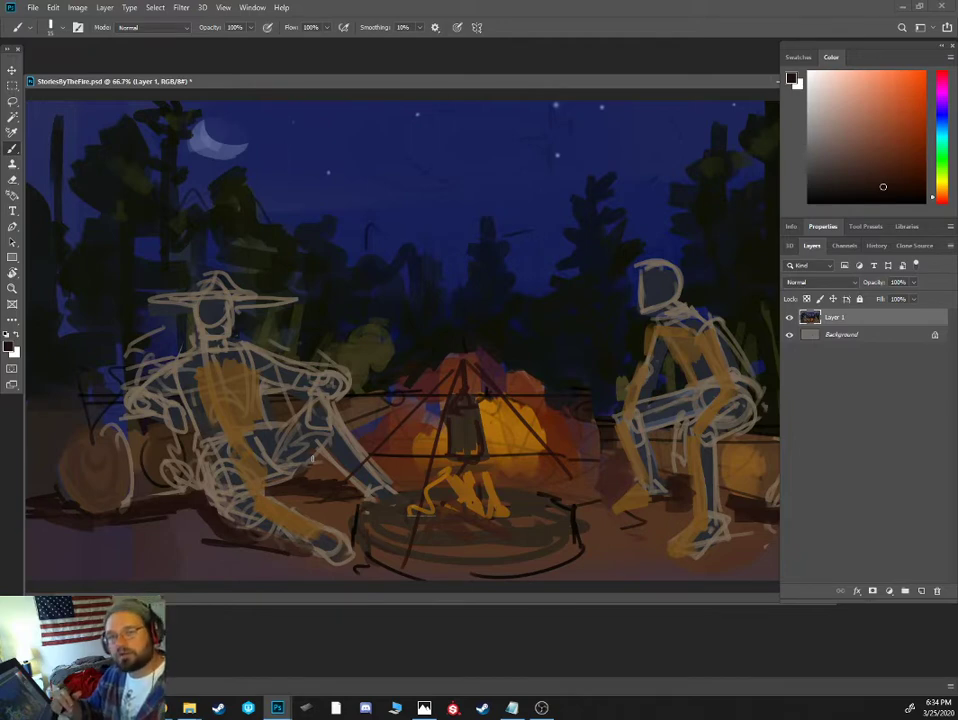
- Paint orange-brown light on the left figure's face, shoulder and raised hand and the right figure's arms, with reddish-brown on the forearm
{"action": "left_click", "coordinate": [231, 374], "text": "alt"}
{"action": "mouse_move", "coordinate": [219, 337]}
{"action": "left_mouse_down"}
{"action": "mouse_move", "coordinate": [220, 312]}
{"action": "mouse_move", "coordinate": [231, 311]}
{"action": "left_mouse_up"}
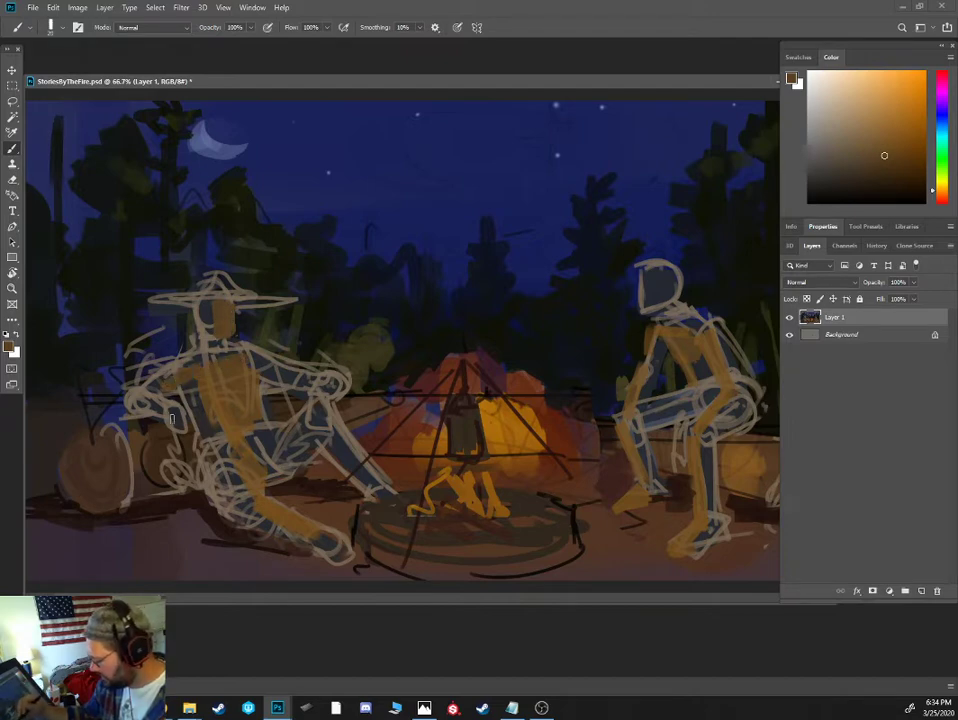
{"action": "left_click", "coordinate": [333, 392], "text": "alt"}
{"action": "left_click", "coordinate": [337, 387], "text": "alt"}
{"action": "left_click_drag", "start_coordinate": [329, 393], "coordinate": [344, 381]}
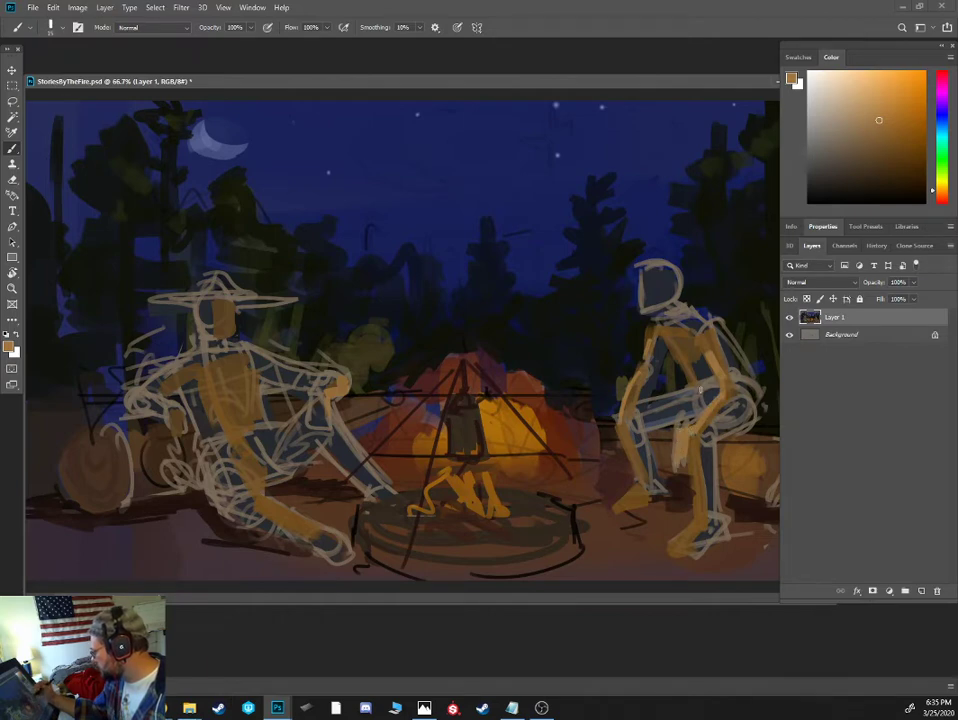
{"action": "left_click", "coordinate": [939, 197]}
{"action": "left_click", "coordinate": [882, 141]}
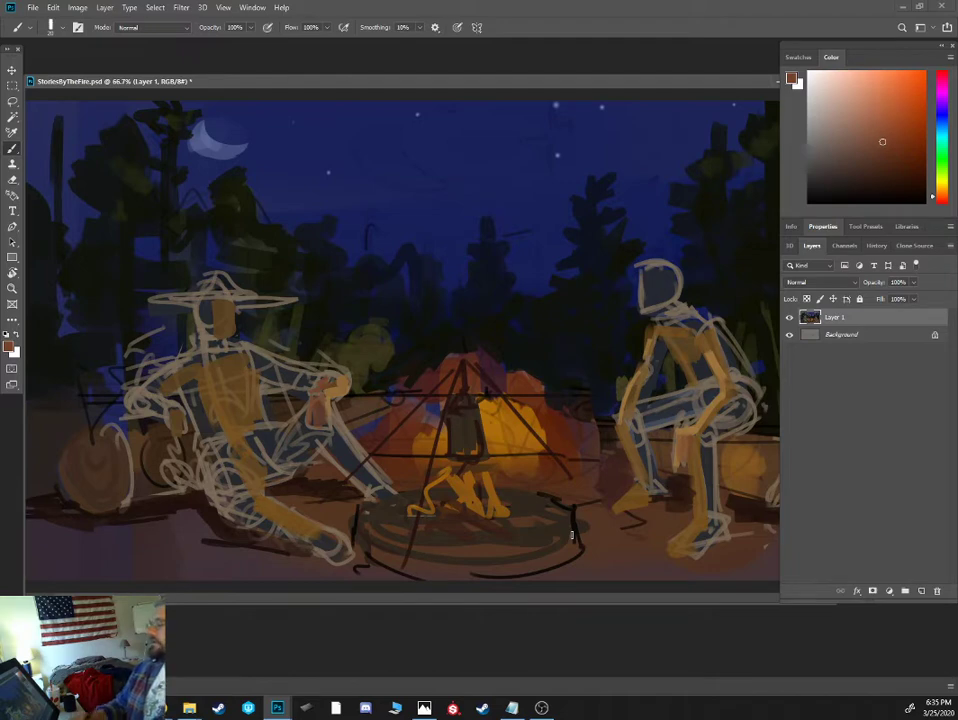
- Paint muted dark-blue shadow along the left figure's far arm and shoulder and the unlit side of the head
{"action": "left_click", "coordinate": [942, 116]}
{"action": "left_click", "coordinate": [866, 168]}
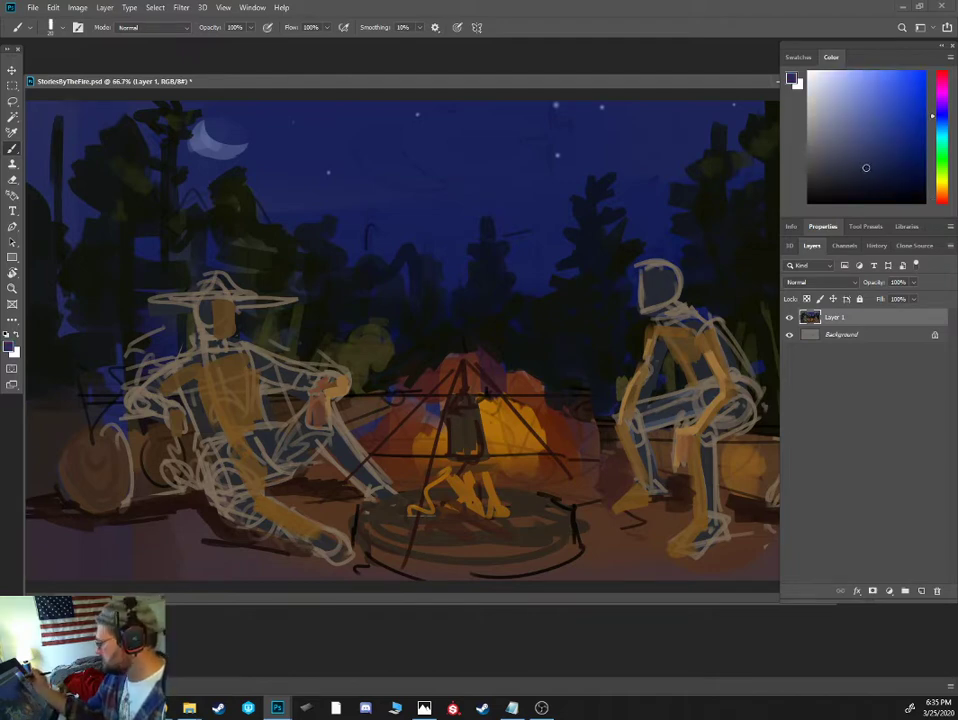
{"action": "left_click", "coordinate": [859, 168]}
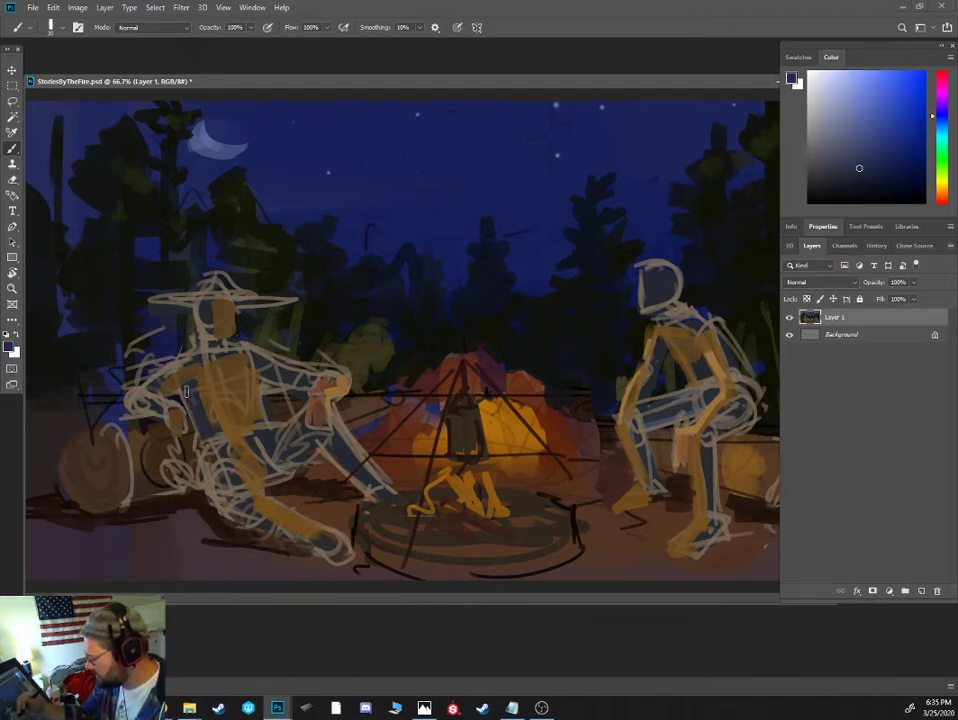
{"action": "key", "text": "bracketleft"}
{"action": "mouse_move", "coordinate": [168, 369]}
{"action": "left_mouse_down"}
{"action": "mouse_move", "coordinate": [137, 411]}
{"action": "mouse_move", "coordinate": [146, 394]}
{"action": "mouse_move", "coordinate": [160, 415]}
{"action": "mouse_move", "coordinate": [154, 391]}
{"action": "mouse_move", "coordinate": [195, 351]}
{"action": "left_mouse_up"}
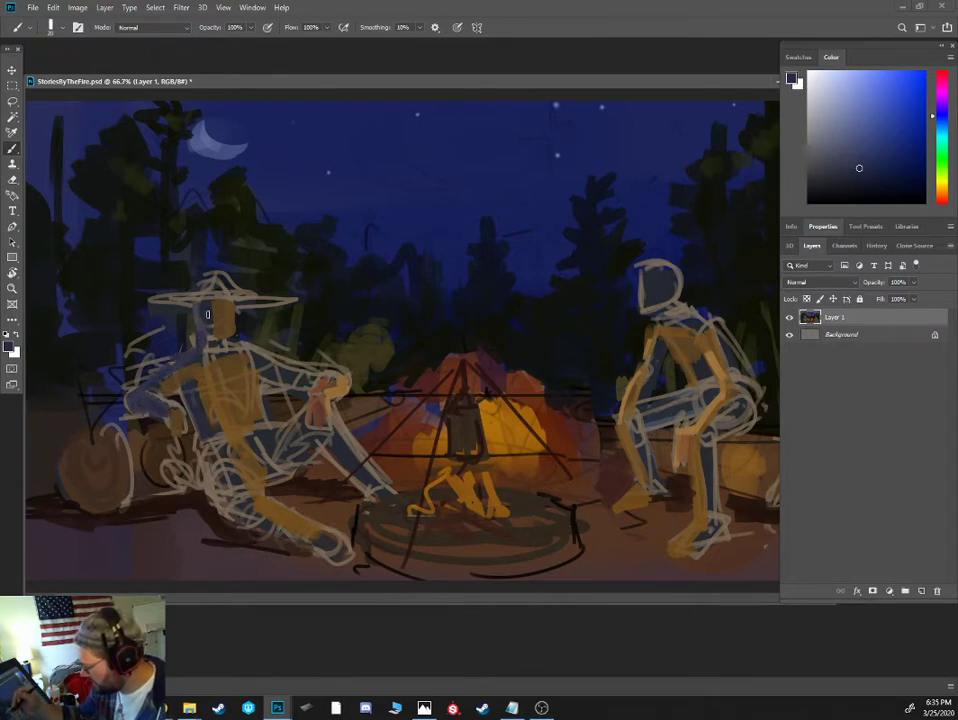
- Paint muted dark-blue shadow along the left figure's torso and hip, and cover the sketch lines on the left log with brown
{"action": "mouse_move", "coordinate": [253, 360]}
{"action": "left_mouse_down"}
{"action": "mouse_move", "coordinate": [293, 370]}
{"action": "mouse_move", "coordinate": [256, 431]}
{"action": "left_mouse_up"}
{"action": "mouse_move", "coordinate": [186, 387]}
{"action": "left_mouse_down"}
{"action": "mouse_move", "coordinate": [205, 460]}
{"action": "mouse_move", "coordinate": [230, 505]}
{"action": "mouse_move", "coordinate": [211, 448]}
{"action": "left_mouse_up"}
{"action": "left_click", "coordinate": [176, 462], "text": "alt"}
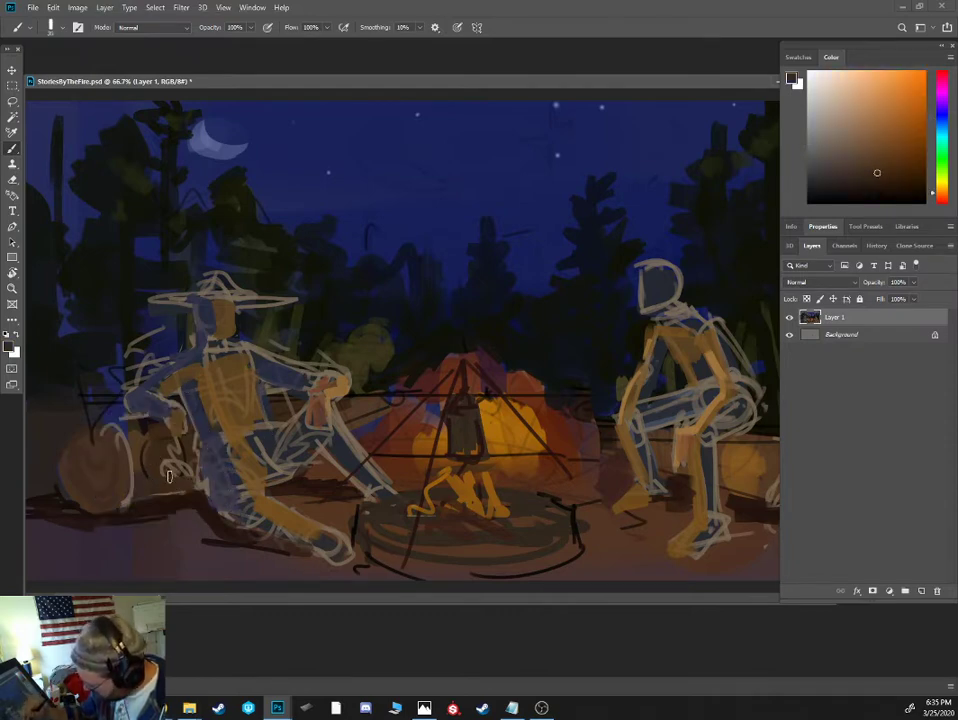
{"action": "left_click", "coordinate": [135, 421], "text": "alt"}
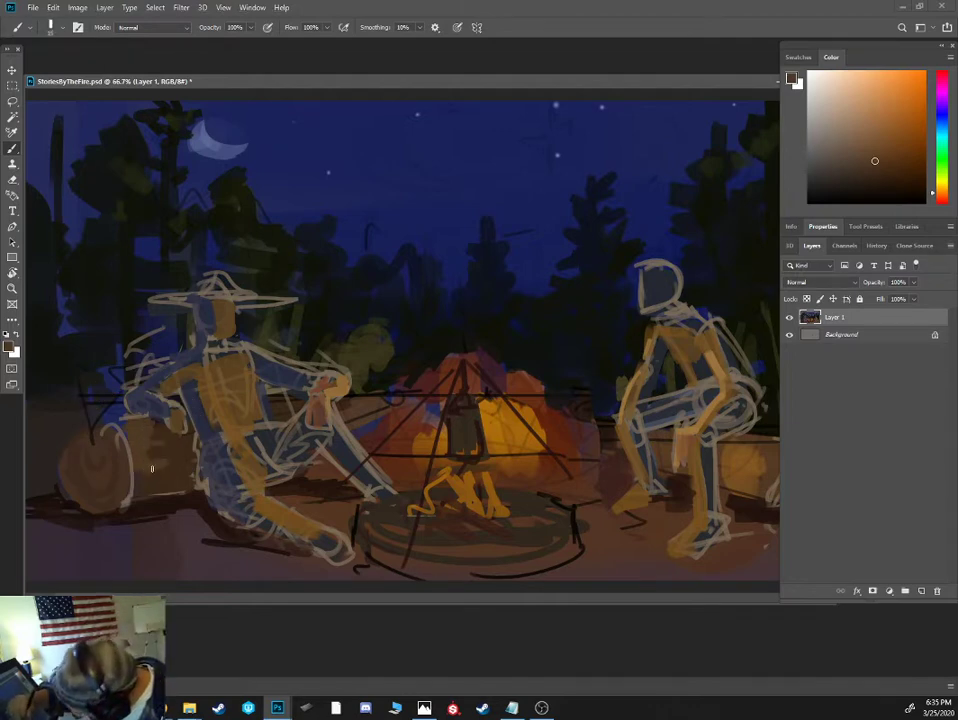
{"action": "left_click", "coordinate": [118, 475], "text": "alt"}
{"action": "left_click", "coordinate": [97, 427], "text": "alt"}
- Draw thin dark-brown growth rings on the cut end of the left log with a smaller brush
{"action": "key", "text": "bracketleft"}
{"action": "key", "text": "bracketleft"}
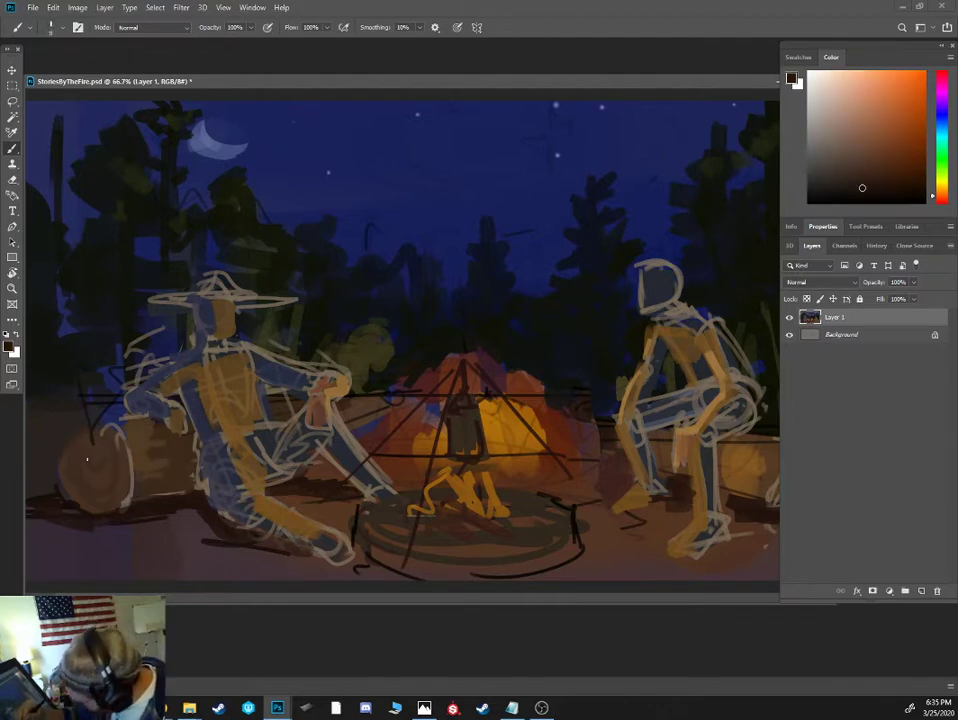
{"action": "left_click_drag", "start_coordinate": [88, 457], "coordinate": [107, 467]}
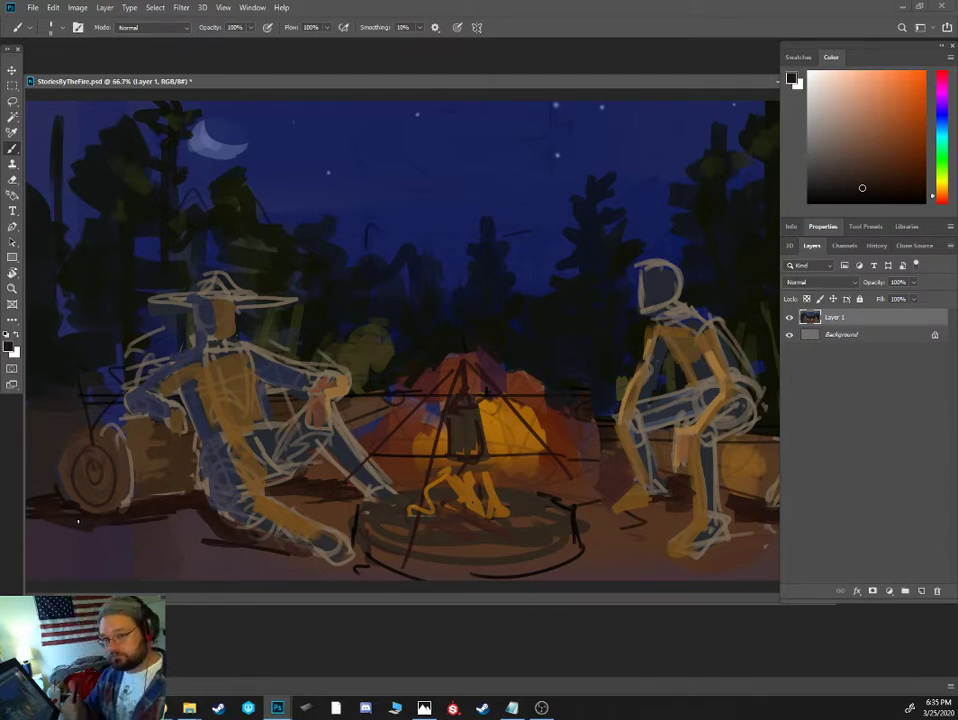
- Redraw the cooking tripod's legs over the fire as straight dark-brown lines running from the apex to the ground
{"action": "left_click", "coordinate": [507, 400], "text": "alt"}
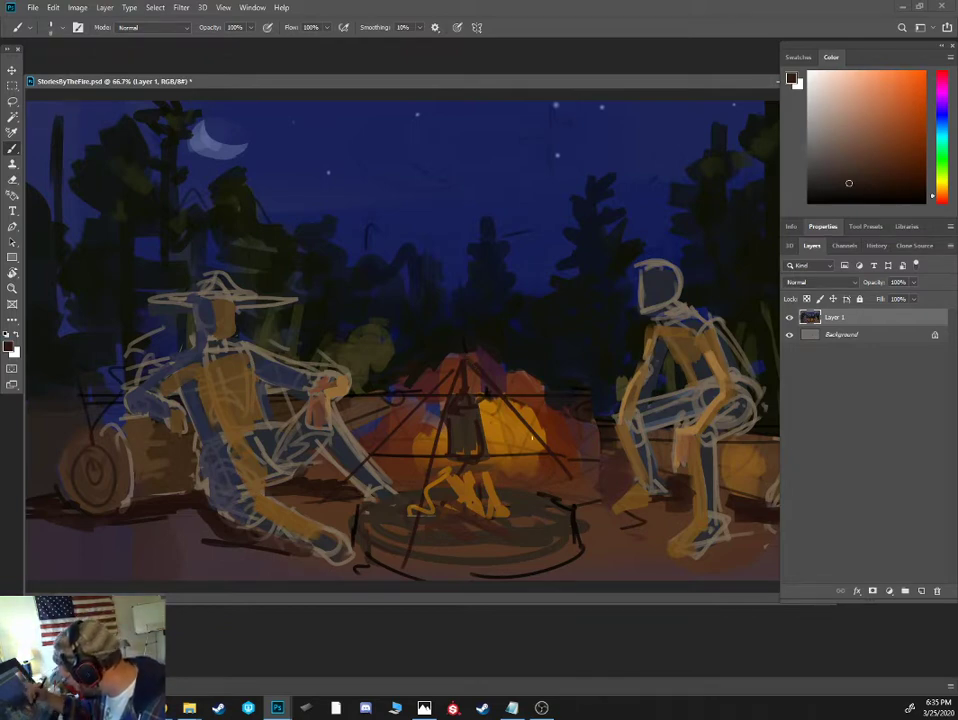
{"action": "left_click", "coordinate": [465, 367], "text": "alt"}
{"action": "left_click", "coordinate": [582, 496], "text": "shift"}
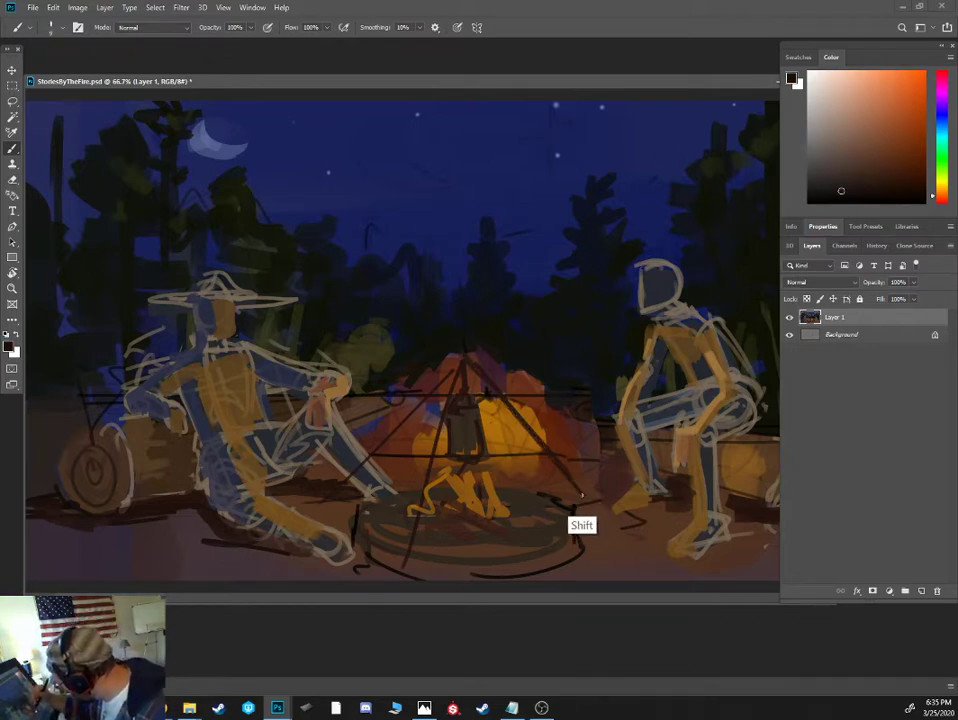
{"action": "left_click", "coordinate": [461, 353], "text": "shift"}
{"action": "left_click", "coordinate": [325, 502], "text": "shift"}
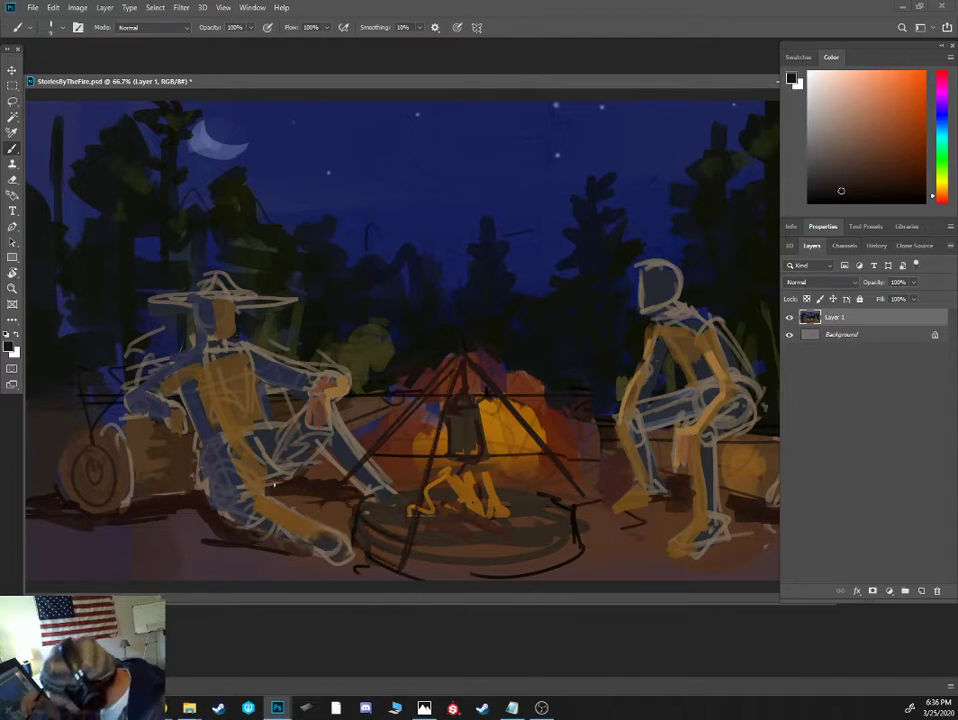
- Paint muted brown firelight on the right figure's face and lighter orange-brown on the left figure's bent shin and upper chest
{"action": "left_click", "coordinate": [645, 345], "text": "alt"}
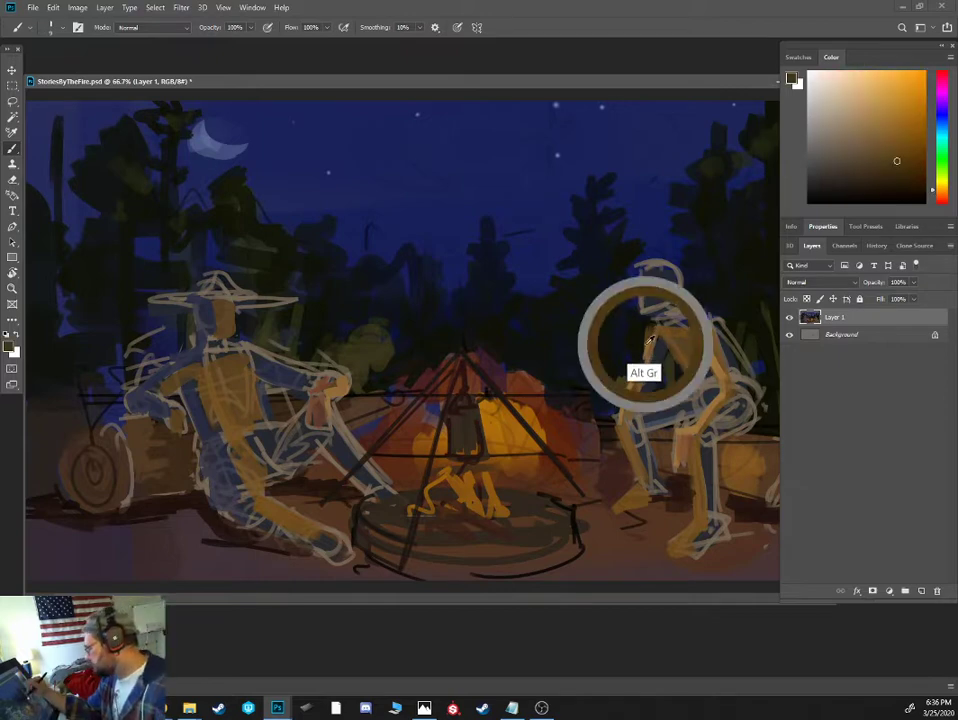
{"action": "left_click", "coordinate": [650, 310], "text": "alt"}
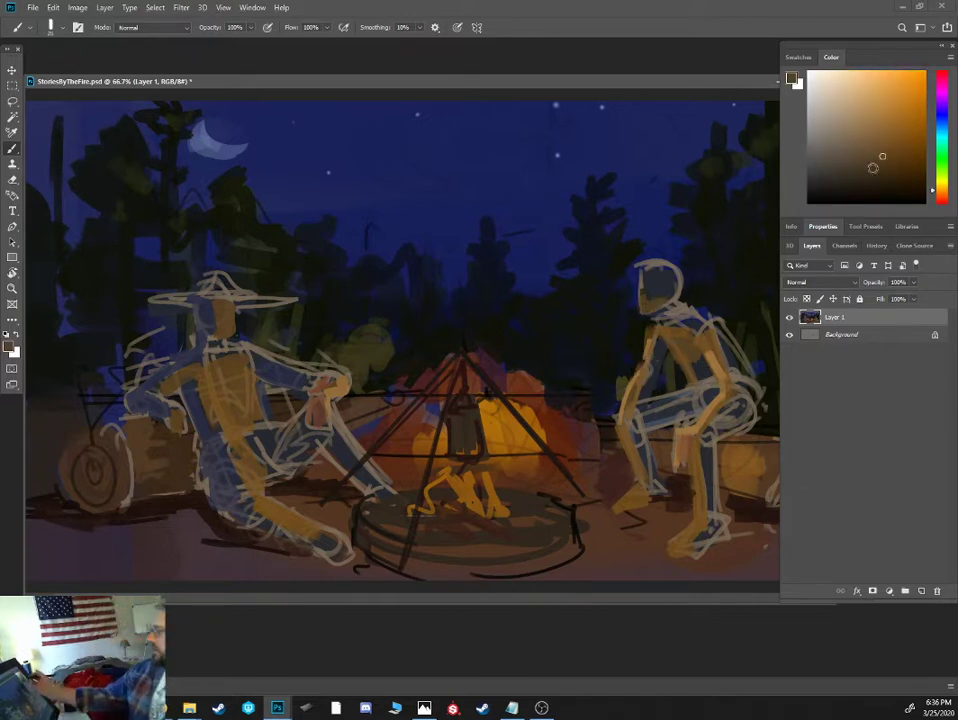
{"action": "left_click", "coordinate": [887, 137]}
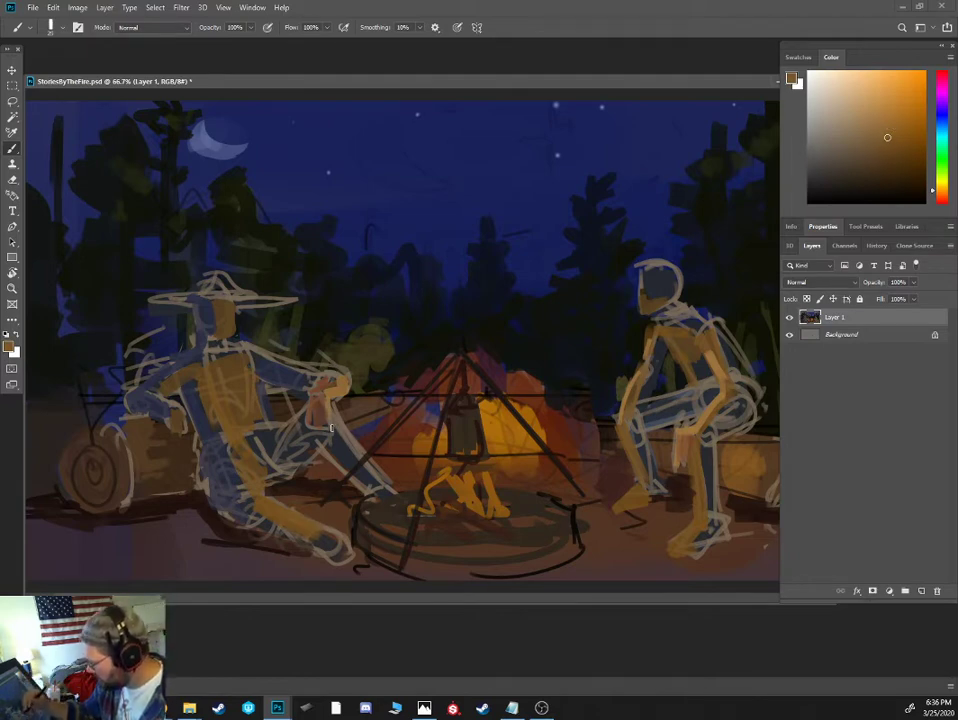
{"action": "mouse_move", "coordinate": [333, 428]}
{"action": "left_mouse_down"}
{"action": "mouse_move", "coordinate": [359, 463]}
{"action": "mouse_move", "coordinate": [352, 456]}
{"action": "left_mouse_up"}
{"action": "left_click", "coordinate": [886, 119]}
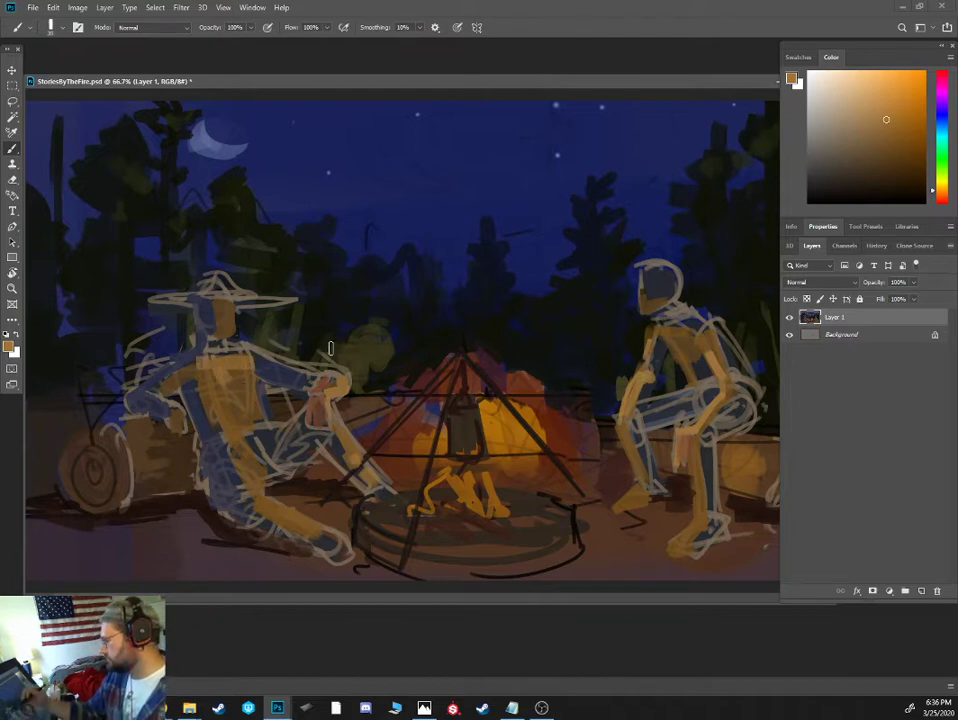
{"action": "left_click", "coordinate": [220, 362], "text": "alt"}
{"action": "left_click", "coordinate": [680, 372], "text": "alt"}
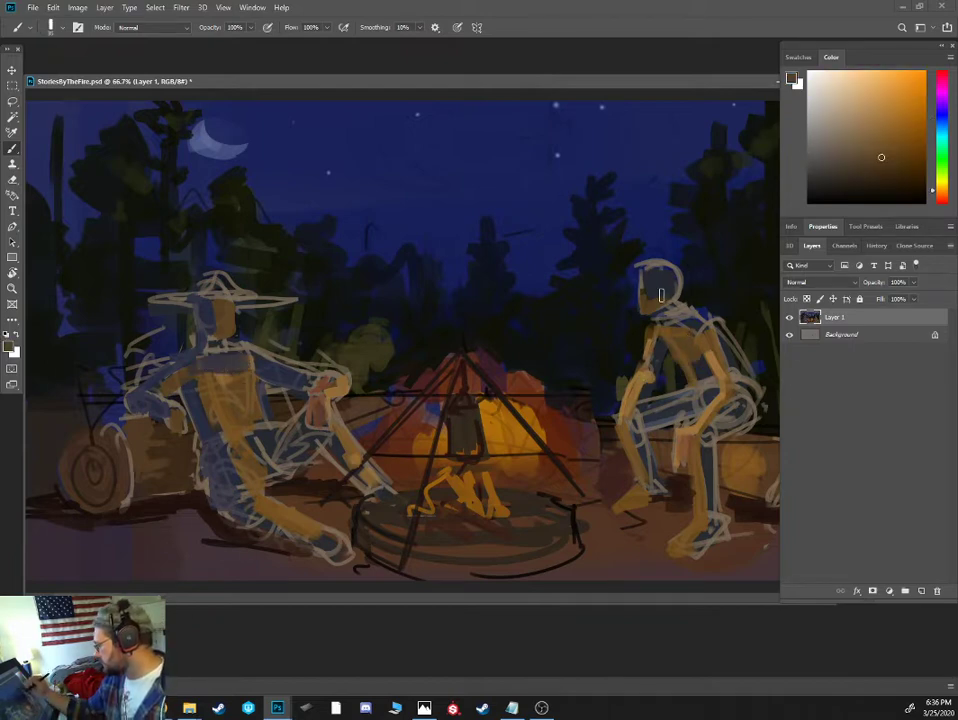
- Paint brighter orange highlights along the left figure's outstretched leg, bent shin, forearm and raised hand
{"action": "left_click", "coordinate": [278, 508], "text": "alt"}
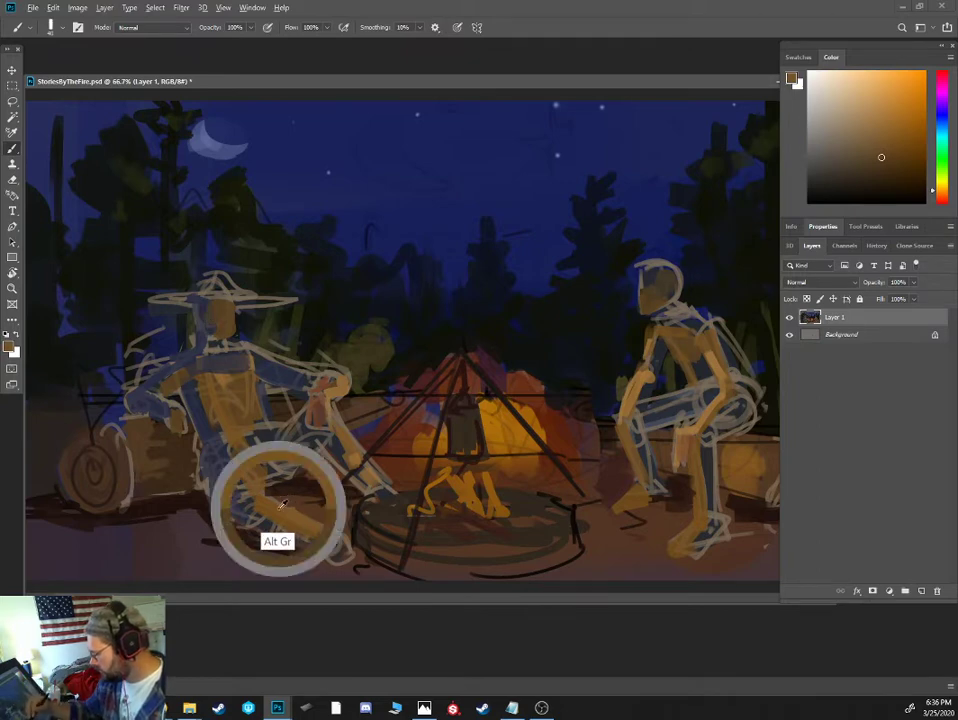
{"action": "left_click", "coordinate": [901, 113]}
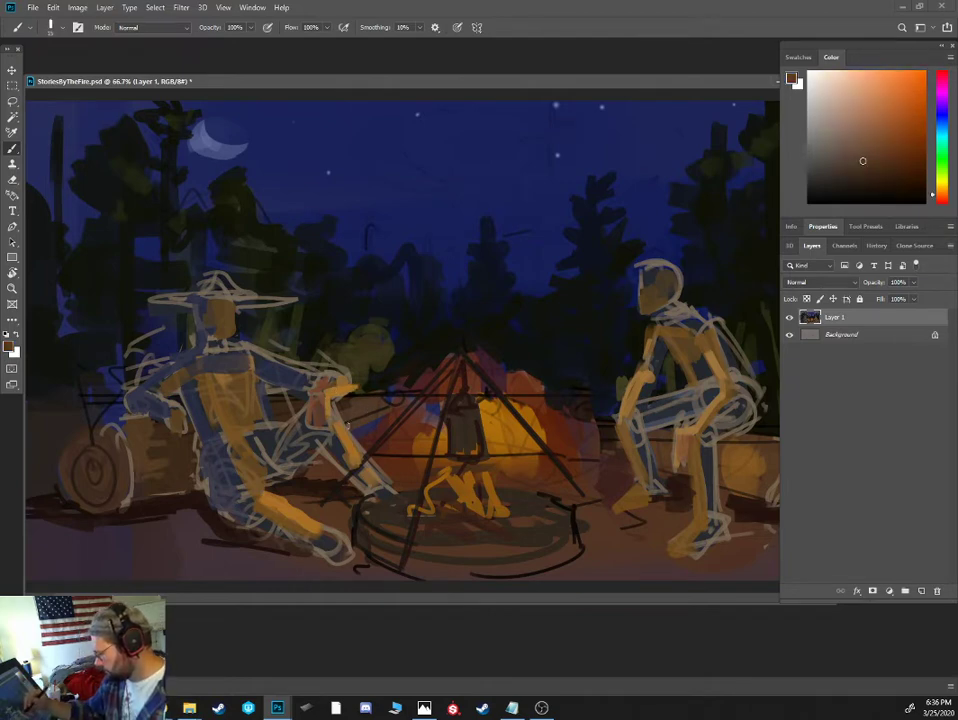
{"action": "left_click", "coordinate": [372, 400], "text": "alt"}
{"action": "left_click", "coordinate": [333, 428], "text": "alt"}
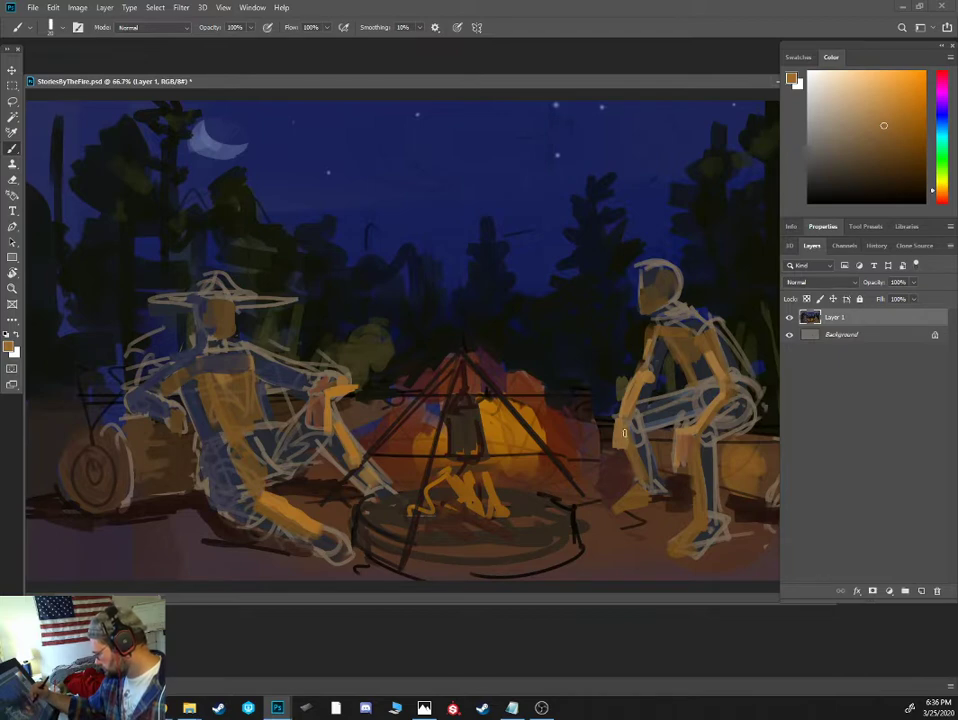
- Paint the right figure's hands orange-brown and fill the thighs and hips with muted dark blue
{"action": "left_click_drag", "start_coordinate": [677, 454], "coordinate": [686, 430]}
{"action": "left_click_drag", "start_coordinate": [905, 123], "coordinate": [896, 120]}
{"action": "left_click_drag", "start_coordinate": [684, 454], "coordinate": [694, 430]}
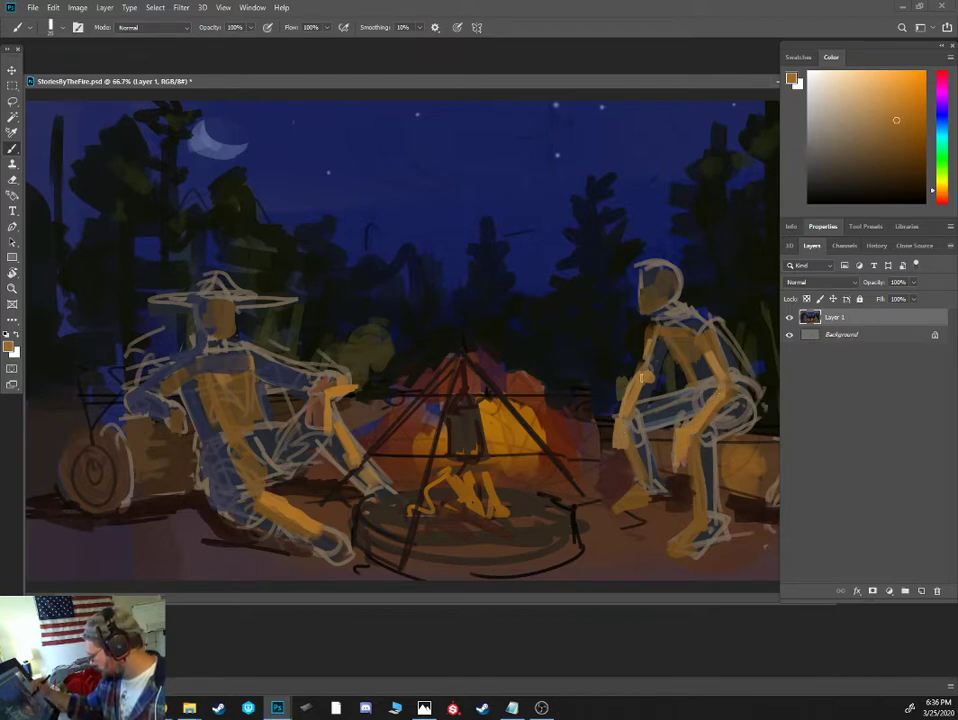
{"action": "left_click", "coordinate": [650, 440], "text": "alt"}
{"action": "mouse_move", "coordinate": [655, 428]}
{"action": "left_mouse_down"}
{"action": "mouse_move", "coordinate": [681, 415]}
{"action": "mouse_move", "coordinate": [678, 402]}
{"action": "mouse_move", "coordinate": [731, 432]}
{"action": "left_mouse_up"}
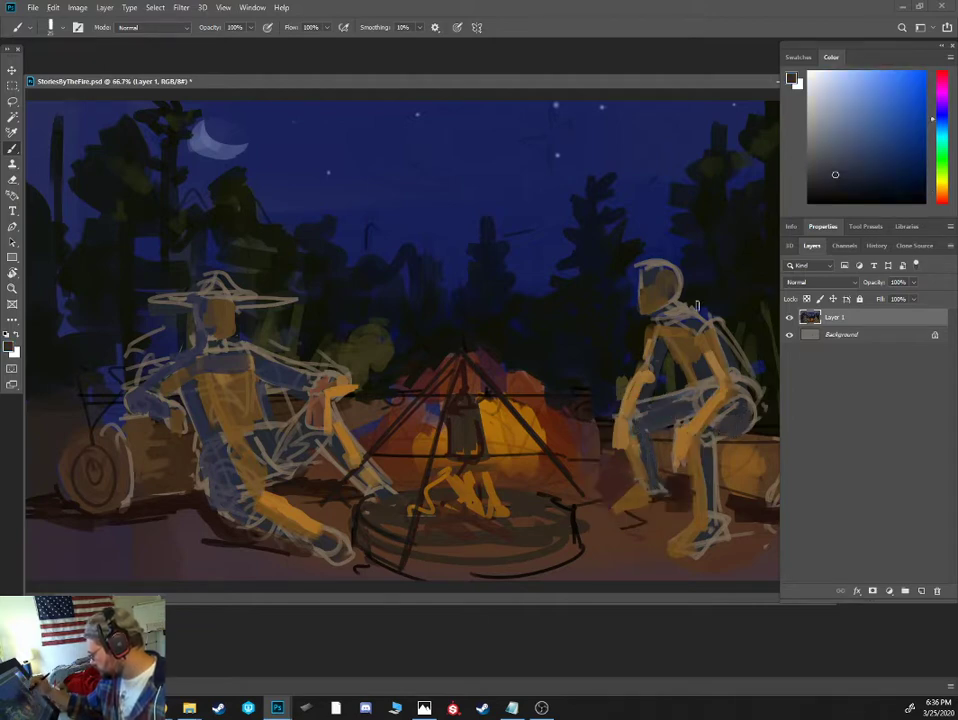
- Paint near-black green strokes around the right figure's neck and collar
{"action": "left_click", "coordinate": [684, 342], "text": "alt"}
{"action": "left_click", "coordinate": [677, 312], "text": "alt"}
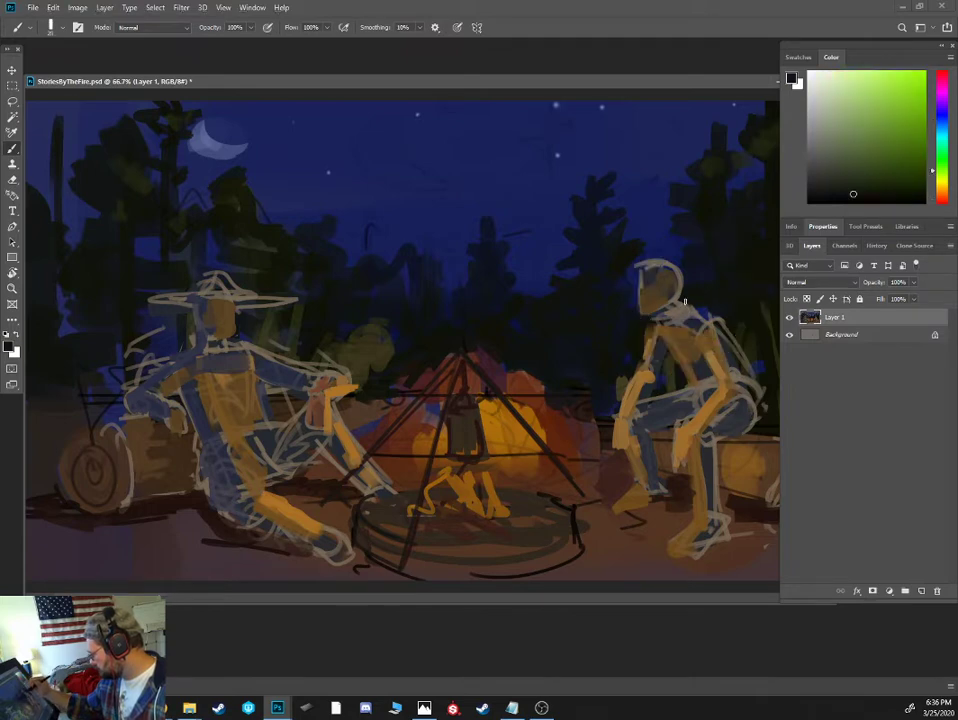
{"action": "left_click", "coordinate": [657, 306], "text": "alt"}
{"action": "mouse_move", "coordinate": [672, 316]}
{"action": "left_mouse_down"}
{"action": "mouse_move", "coordinate": [656, 323]}
{"action": "mouse_move", "coordinate": [673, 292]}
{"action": "mouse_move", "coordinate": [664, 320]}
{"action": "left_mouse_up"}
{"action": "left_click", "coordinate": [646, 322], "text": "alt"}
{"action": "left_click", "coordinate": [657, 322], "text": "alt"}
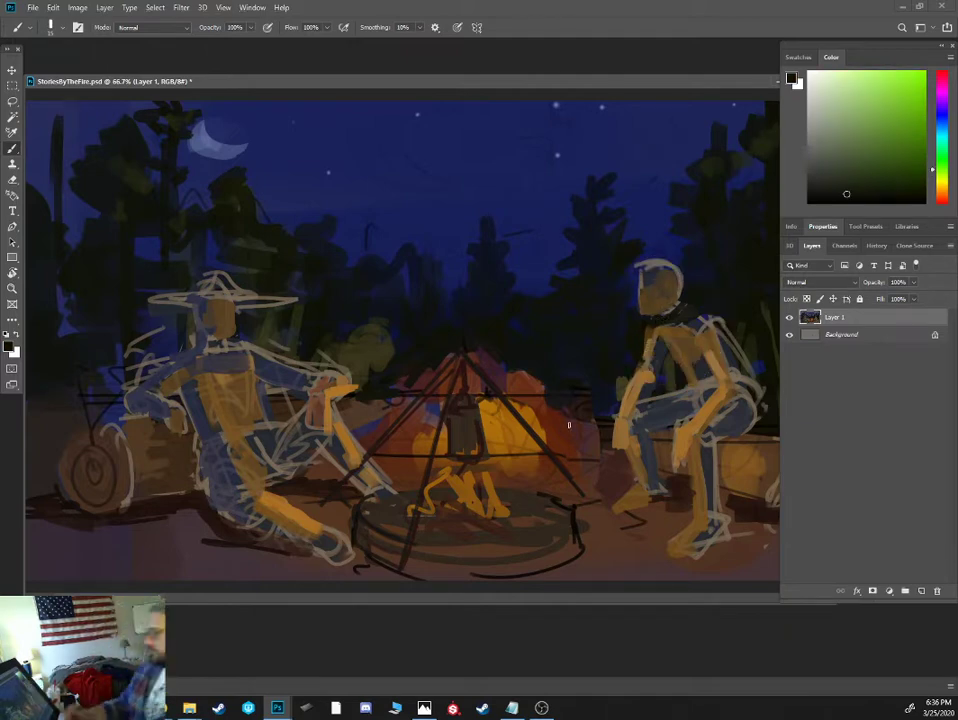
- Touch up the left figure's raised hand in orange and draw dark reddish-brown strokes over the far shoulder
{"action": "left_click", "coordinate": [250, 316], "text": "alt"}
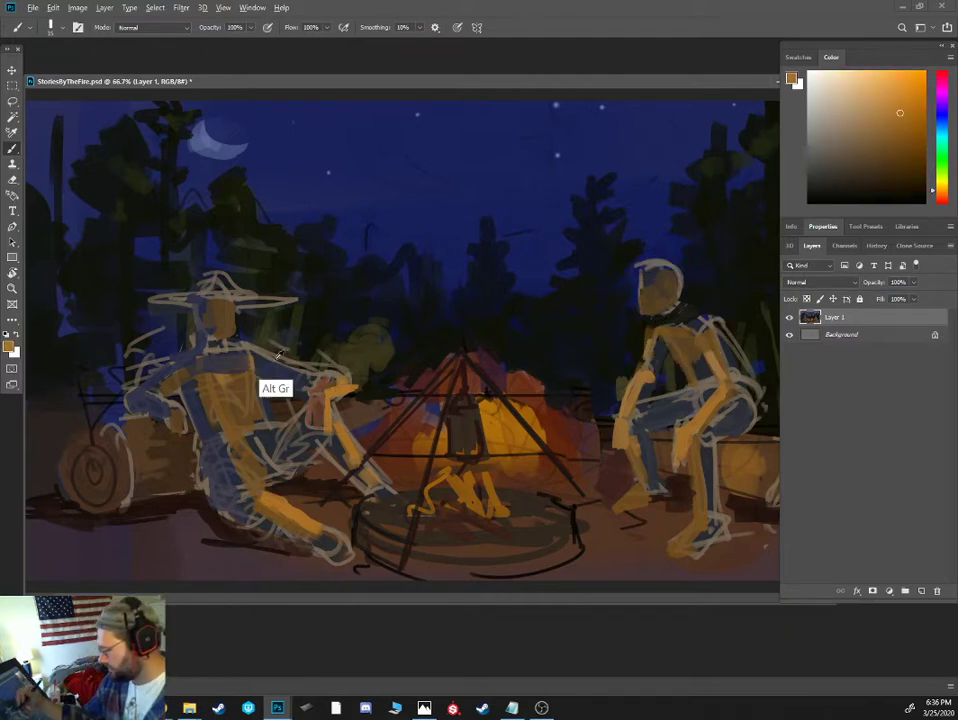
{"action": "left_click", "coordinate": [201, 353], "text": "alt"}
{"action": "left_click", "coordinate": [941, 197]}
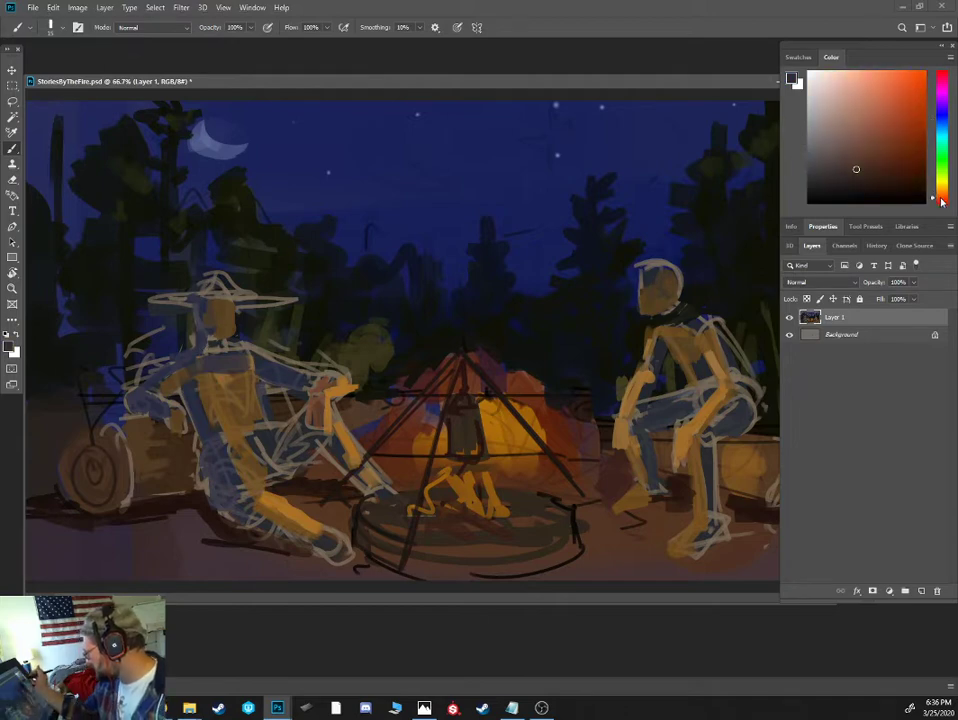
{"action": "left_click", "coordinate": [887, 168]}
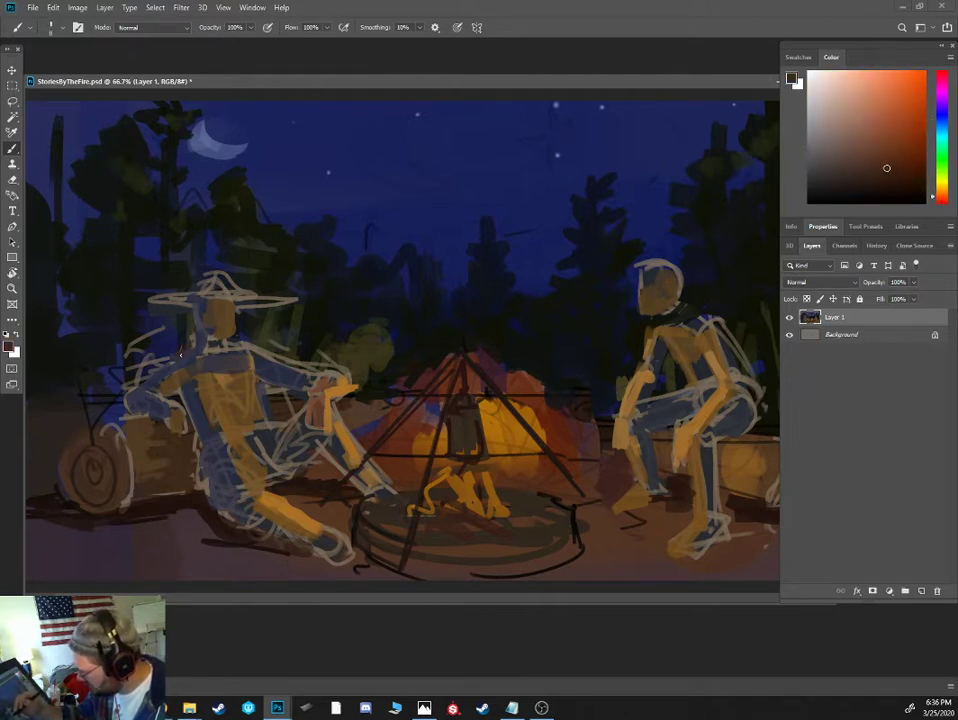
{"action": "left_click", "coordinate": [881, 189]}
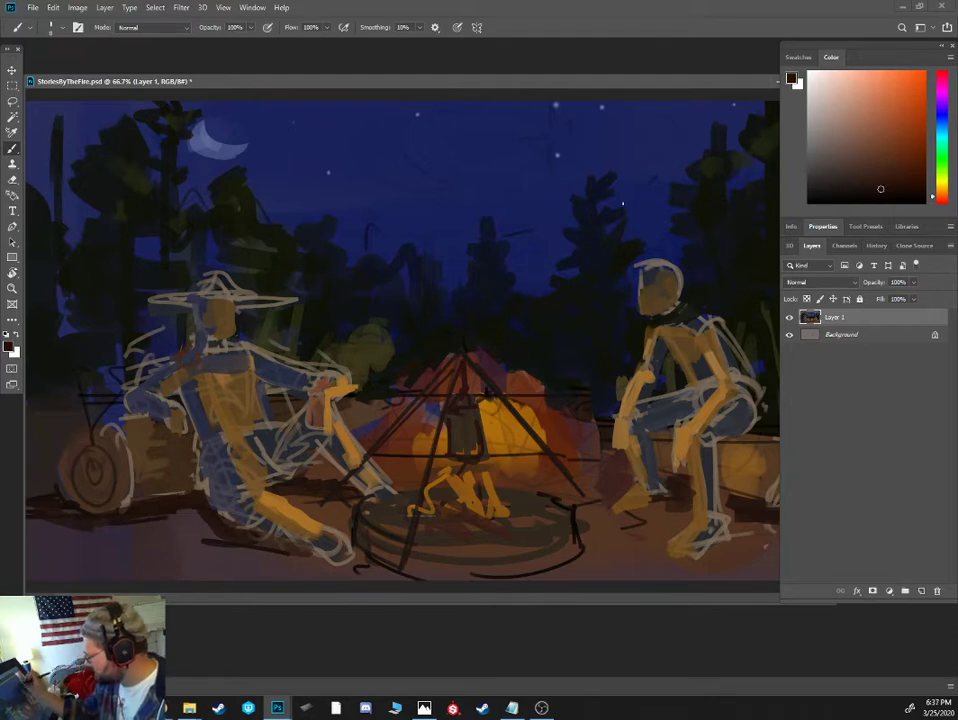
{"action": "left_click_drag", "start_coordinate": [197, 366], "coordinate": [184, 379]}
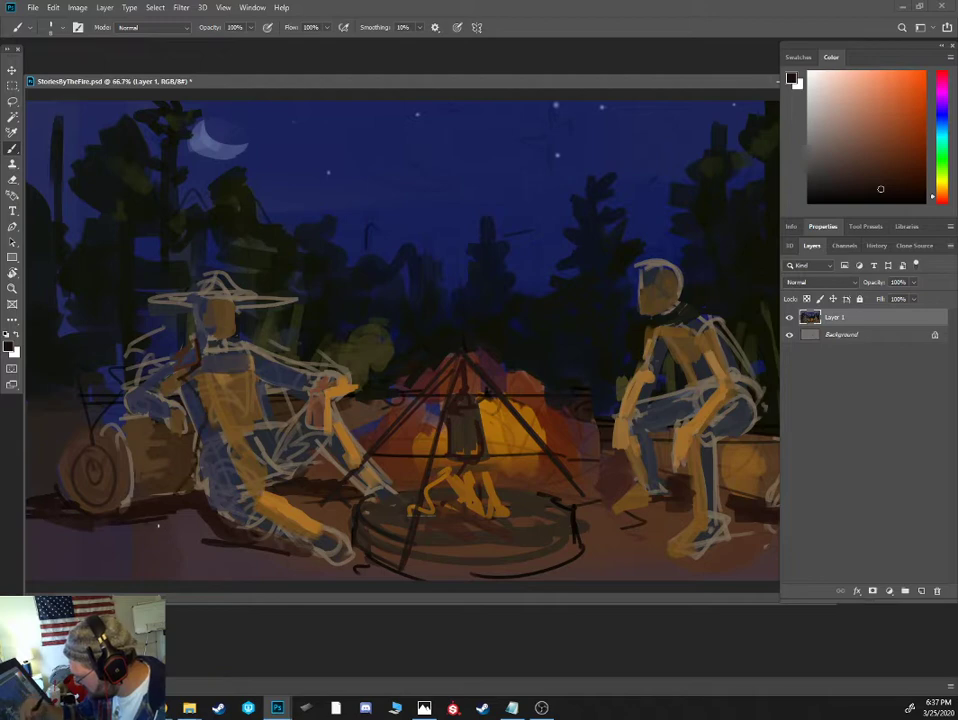
- Extend the dark-brown cast shadow on the ground beneath the left figure's hip and leg
{"action": "left_click_drag", "start_coordinate": [131, 535], "coordinate": [243, 551]}
{"action": "key", "text": "bracketright"}
{"action": "key", "text": "bracketright"}
{"action": "key", "text": "bracketright"}
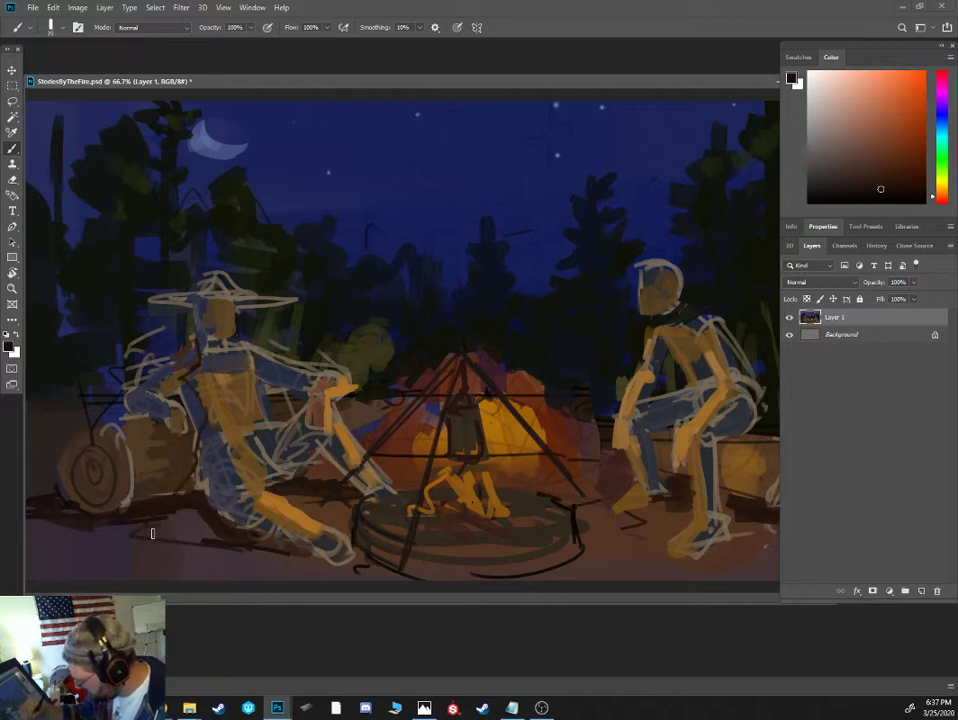
{"action": "mouse_move", "coordinate": [150, 532]}
{"action": "left_mouse_down"}
{"action": "mouse_move", "coordinate": [237, 544]}
{"action": "mouse_move", "coordinate": [218, 543]}
{"action": "left_mouse_up"}
- Paint dark-brown clothing shadow down the left figure's back edge and far arm, and along the fire-side edge of the chest
{"action": "mouse_move", "coordinate": [190, 490]}
{"action": "left_mouse_down"}
{"action": "mouse_move", "coordinate": [201, 427]}
{"action": "mouse_move", "coordinate": [188, 388]}
{"action": "mouse_move", "coordinate": [206, 434]}
{"action": "mouse_move", "coordinate": [162, 430]}
{"action": "mouse_move", "coordinate": [149, 402]}
{"action": "mouse_move", "coordinate": [118, 395]}
{"action": "mouse_move", "coordinate": [144, 366]}
{"action": "mouse_move", "coordinate": [141, 391]}
{"action": "mouse_move", "coordinate": [180, 359]}
{"action": "left_mouse_up"}
{"action": "key", "text": "bracketleft"}
{"action": "key", "text": "bracketleft"}
{"action": "key", "text": "bracketleft"}
{"action": "key", "text": "bracketright"}
{"action": "key", "text": "bracketright"}
{"action": "mouse_move", "coordinate": [122, 403]}
{"action": "left_mouse_down"}
{"action": "mouse_move", "coordinate": [152, 418]}
{"action": "mouse_move", "coordinate": [142, 409]}
{"action": "left_mouse_up"}
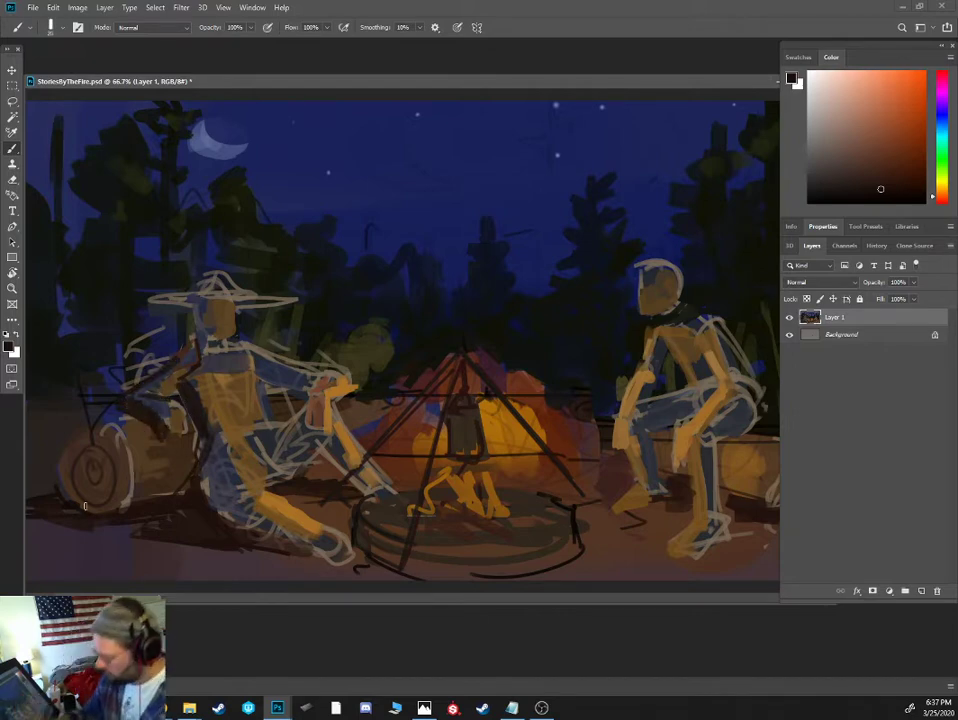
{"action": "key", "text": "bracketleft"}
{"action": "left_click_drag", "start_coordinate": [262, 383], "coordinate": [254, 360]}
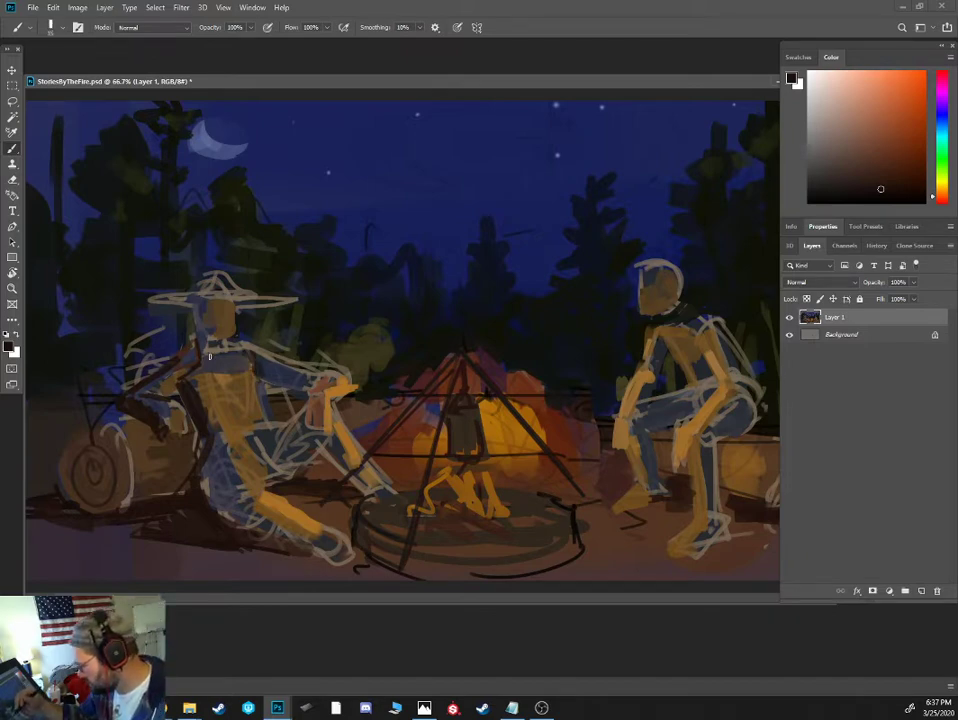
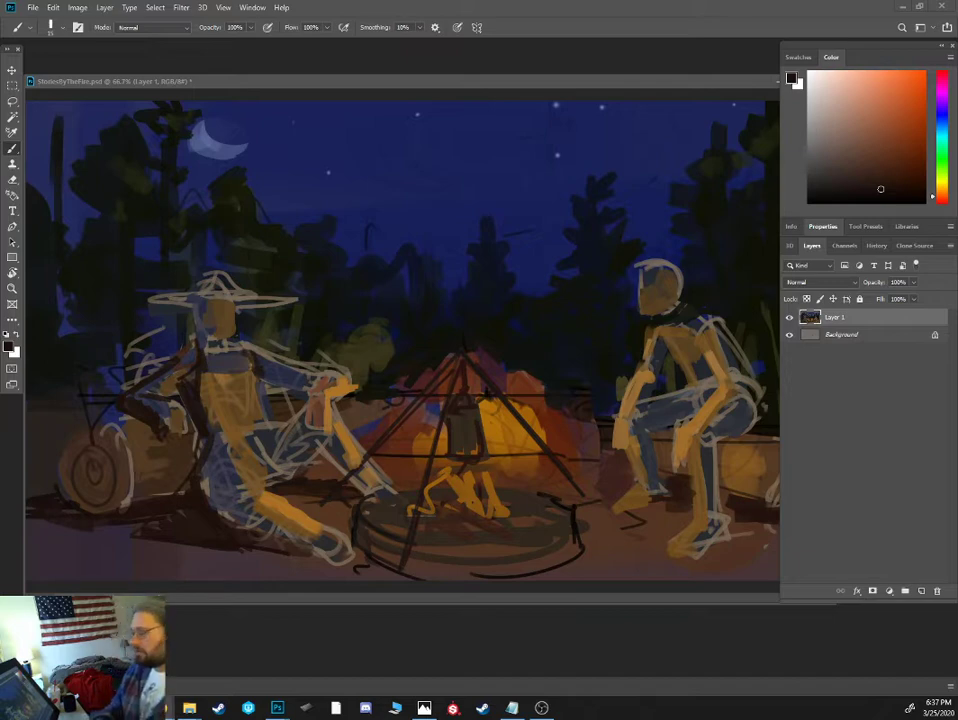
- Refine the silhouette of the pine beyond the tent with near-black green foliage and sky-blue gaps
{"action": "left_click", "coordinate": [573, 303], "text": "alt"}
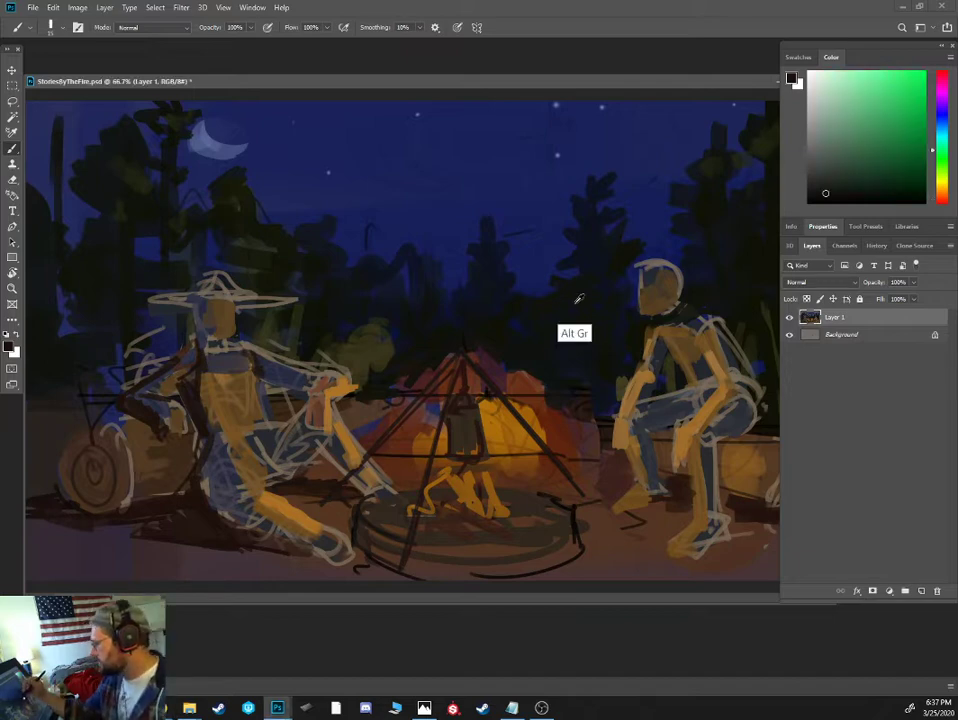
{"action": "left_click", "coordinate": [565, 215], "text": "alt"}
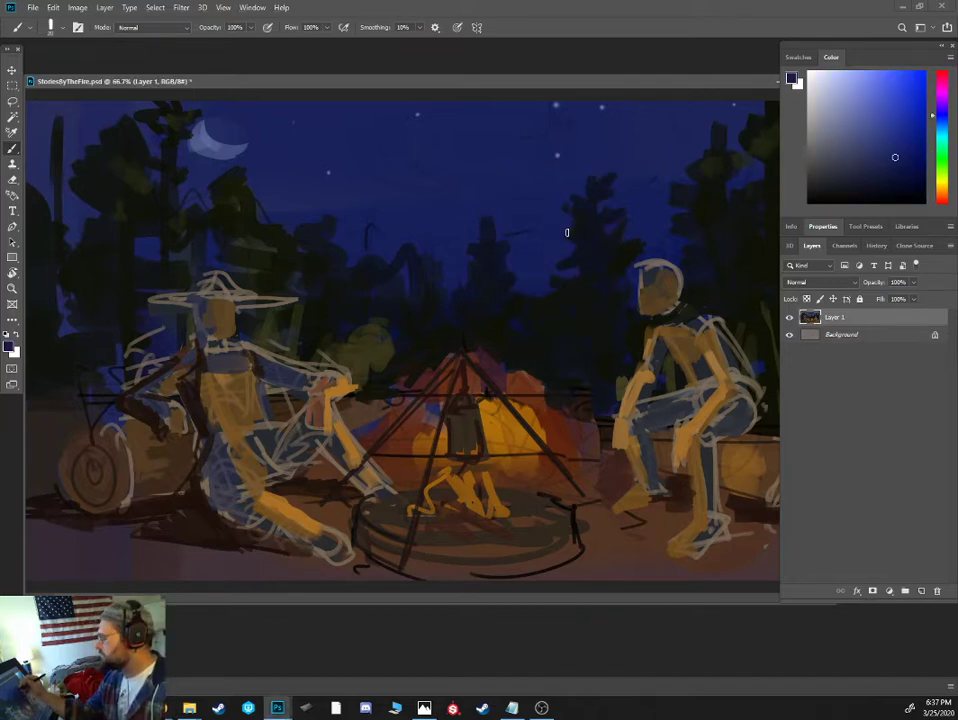
{"action": "left_click", "coordinate": [573, 233], "text": "alt"}
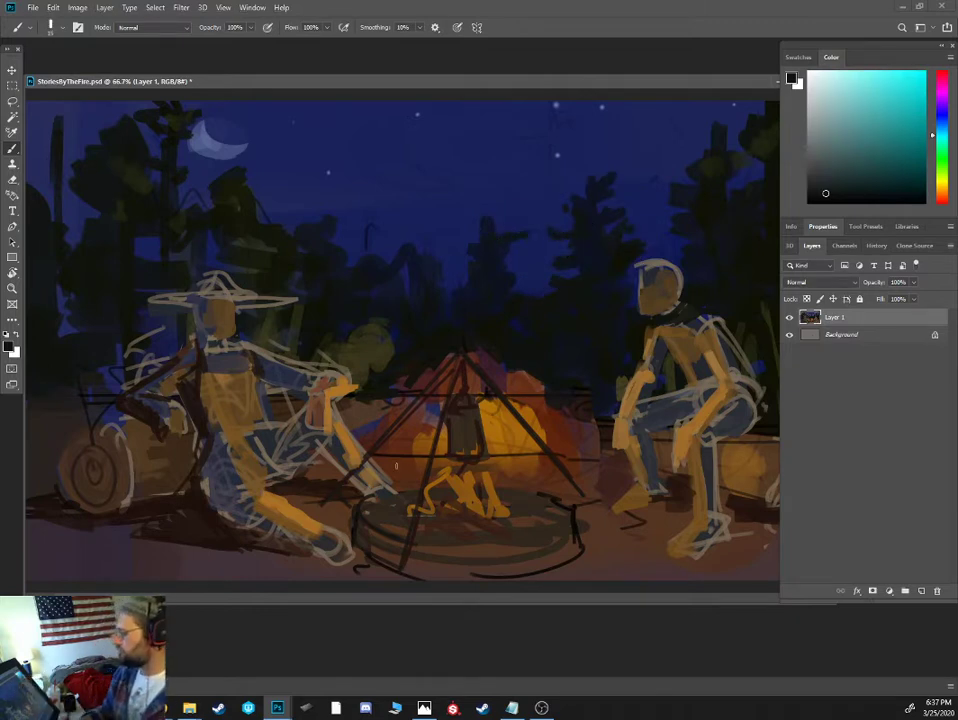
- Block in the left figure's hat brim and crown with dark brown
{"action": "left_click", "coordinate": [190, 383], "text": "alt"}
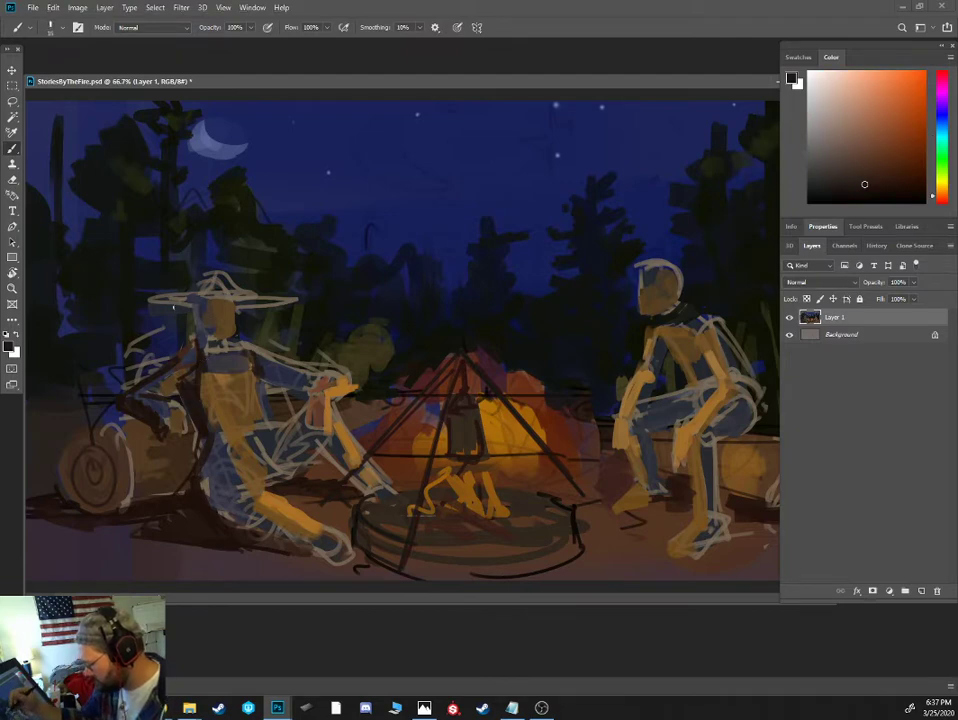
{"action": "key", "text": "["}
{"action": "left_click_drag", "start_coordinate": [158, 301], "coordinate": [243, 295]}
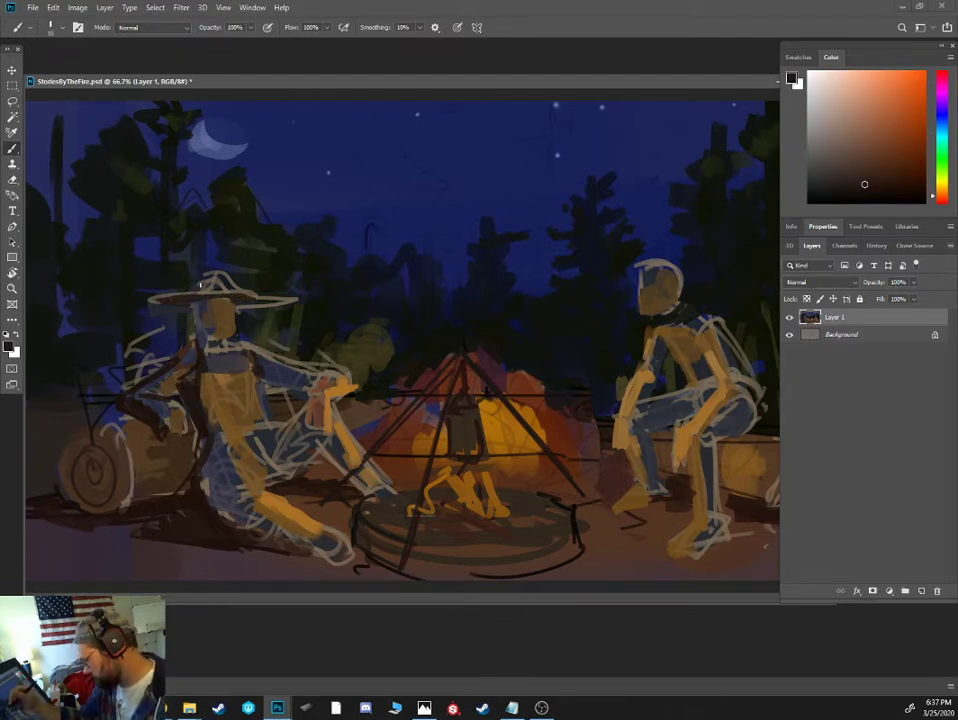
{"action": "key", "text": "]"}
{"action": "left_click_drag", "start_coordinate": [193, 299], "coordinate": [217, 284]}
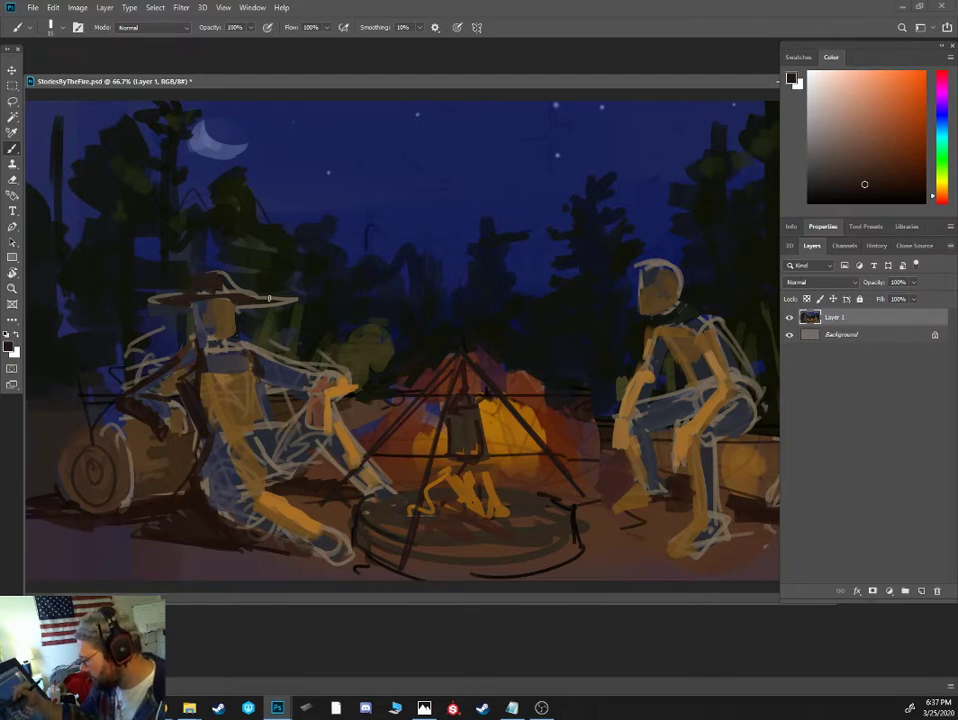
- Paint a warm orange firelight stroke along the fire-facing side of the left figure's hat brim with a smaller brush
{"action": "left_click", "coordinate": [218, 310], "text": "alt"}
{"action": "left_click", "coordinate": [941, 194]}
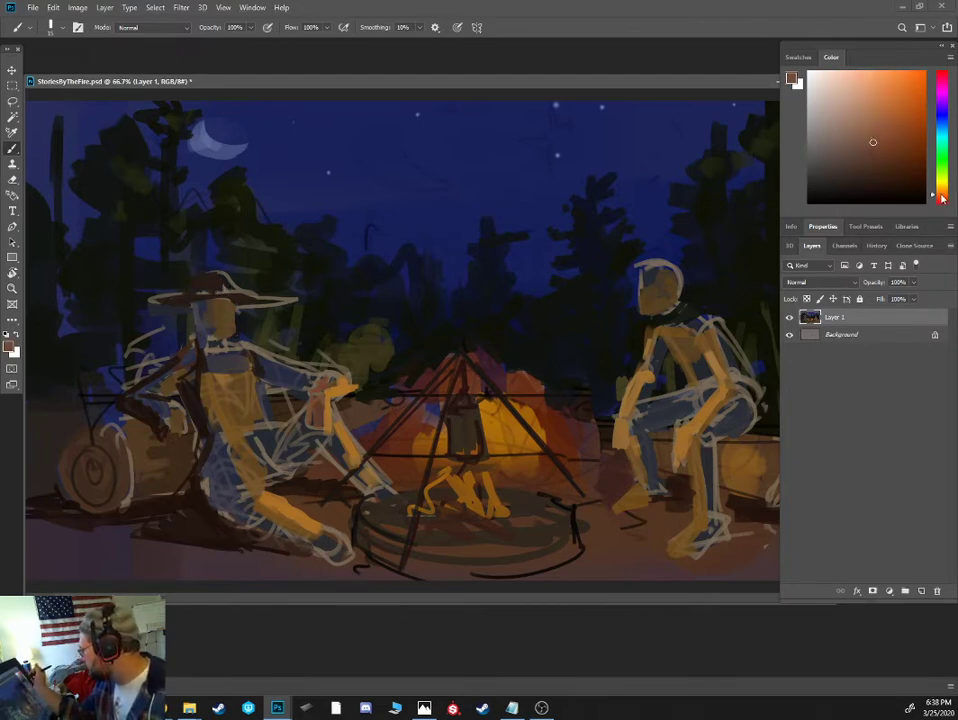
{"action": "left_click", "coordinate": [895, 127]}
{"action": "key", "text": "["}
{"action": "key", "text": "["}
{"action": "key", "text": "["}
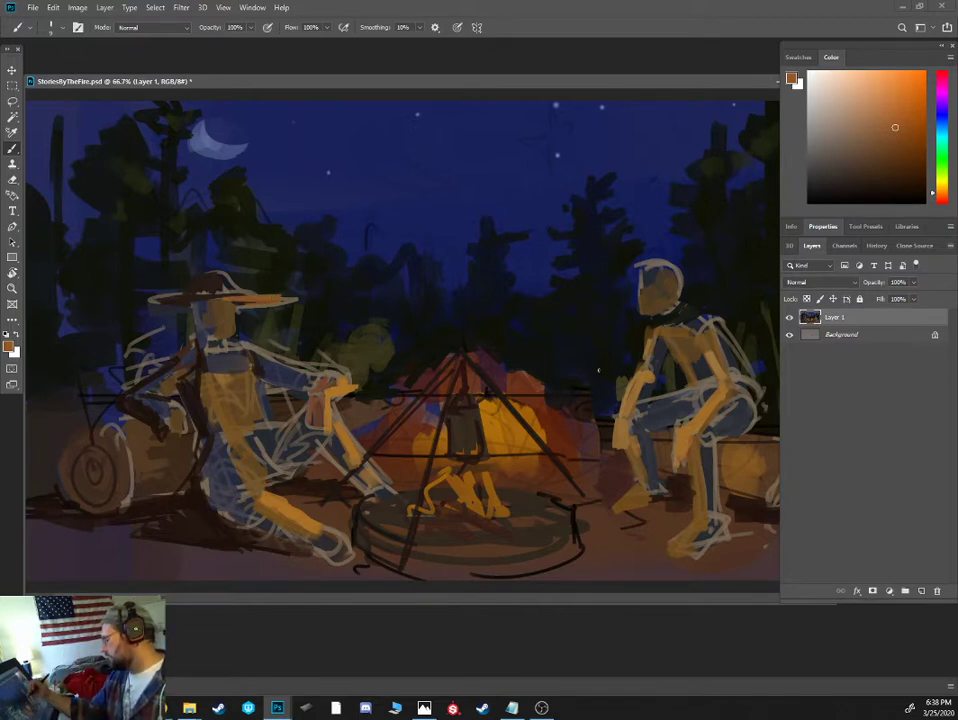
- Fill the campfire flames with orange and paint dark red-brown strokes over the tent's glow and right slope
{"action": "left_click", "coordinate": [918, 125]}
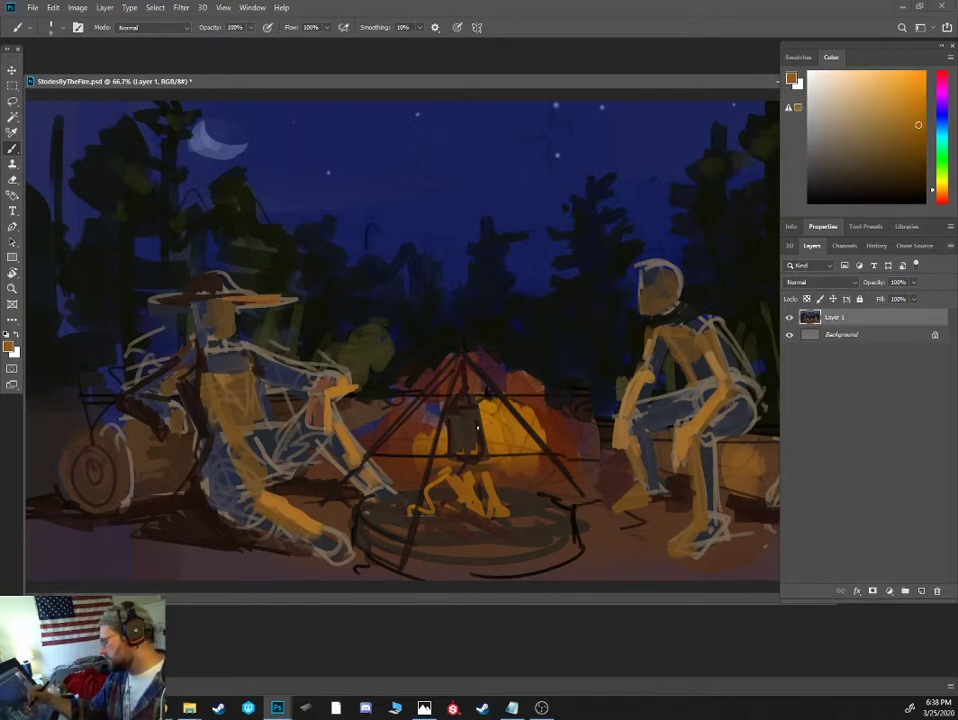
{"action": "left_click", "coordinate": [510, 436], "text": "alt"}
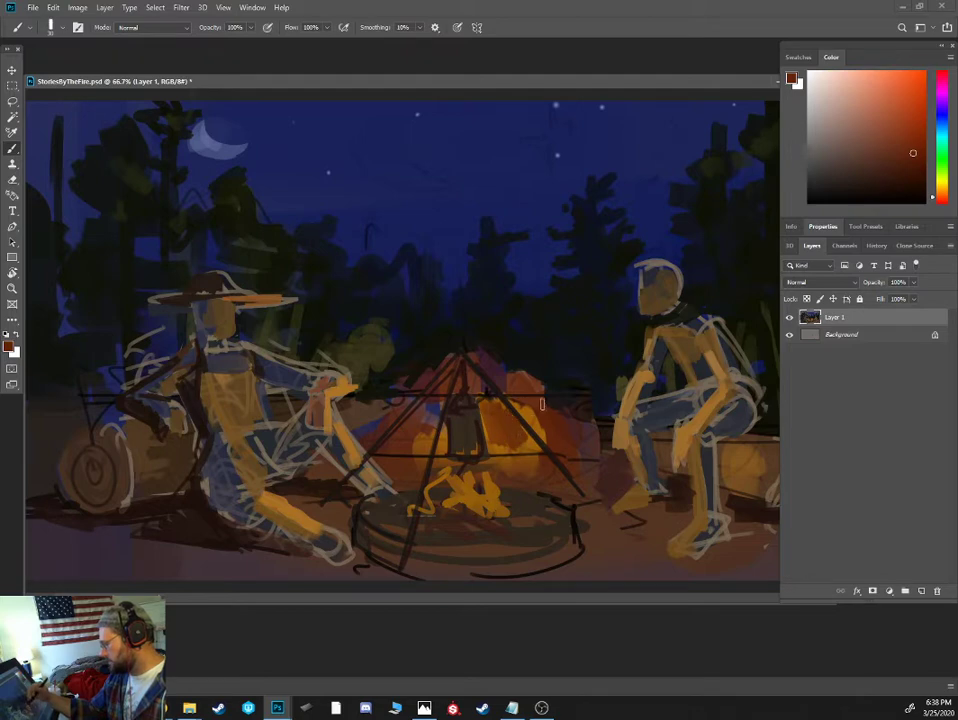
{"action": "left_click", "coordinate": [570, 400], "text": "alt"}
{"action": "left_click", "coordinate": [573, 398], "text": "alt"}
{"action": "mouse_move", "coordinate": [556, 414]}
{"action": "left_mouse_down"}
{"action": "mouse_move", "coordinate": [537, 378]}
{"action": "mouse_move", "coordinate": [484, 351]}
{"action": "left_mouse_up"}
- Paint orange flame licks and small rising sparks above the campfire and tent peak
{"action": "left_click", "coordinate": [425, 432], "text": "alt"}
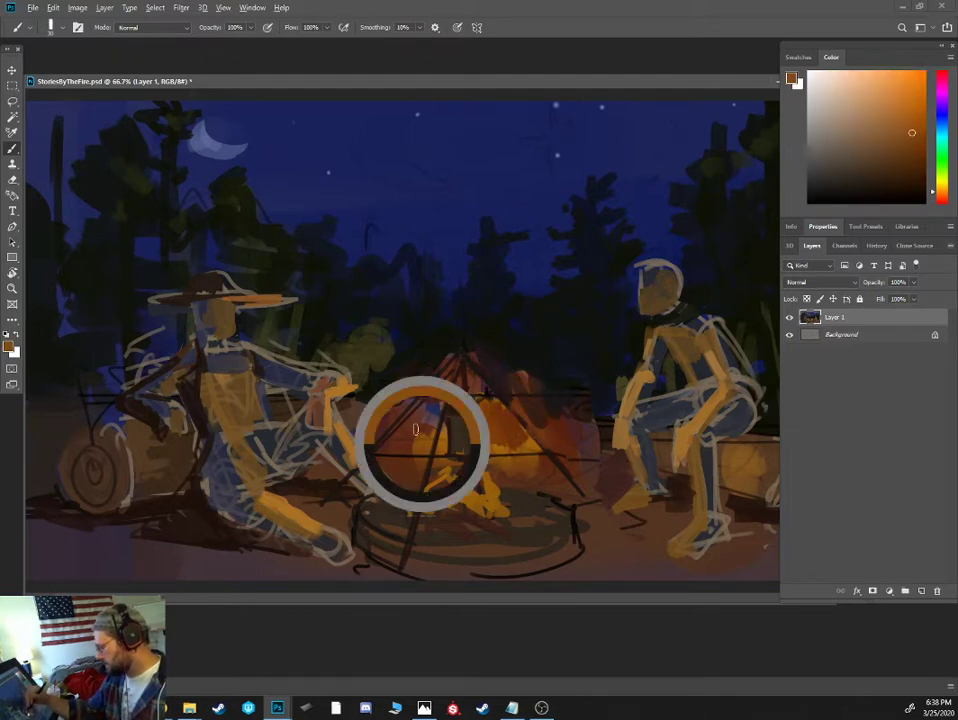
{"action": "left_click_drag", "start_coordinate": [418, 388], "coordinate": [430, 336]}
{"action": "left_click_drag", "start_coordinate": [452, 254], "coordinate": [452, 237]}
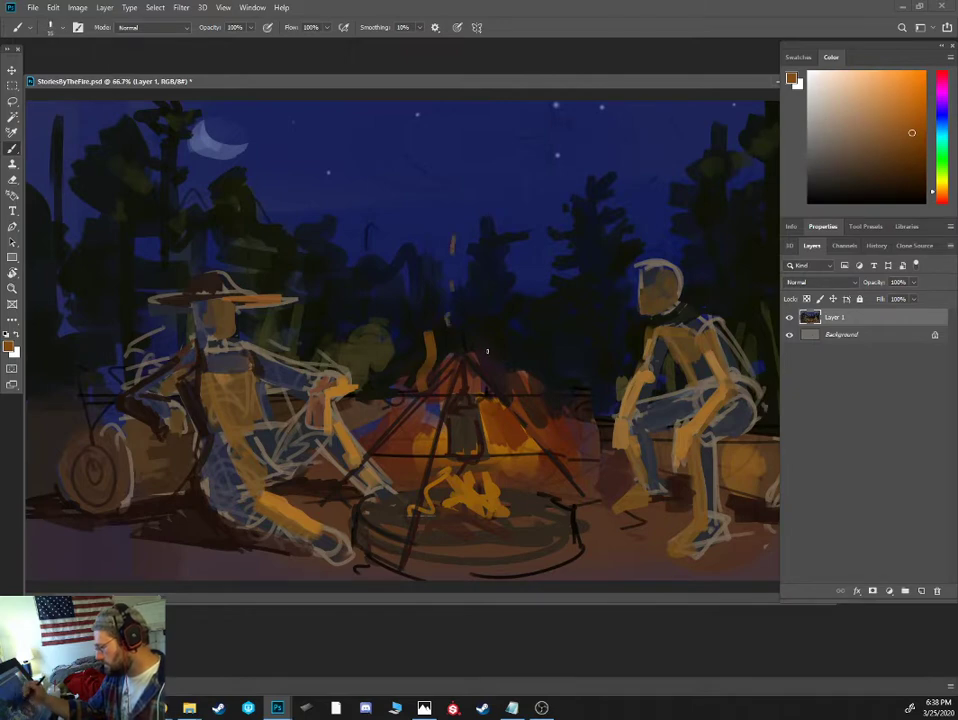
{"action": "left_click_drag", "start_coordinate": [554, 336], "coordinate": [556, 318]}
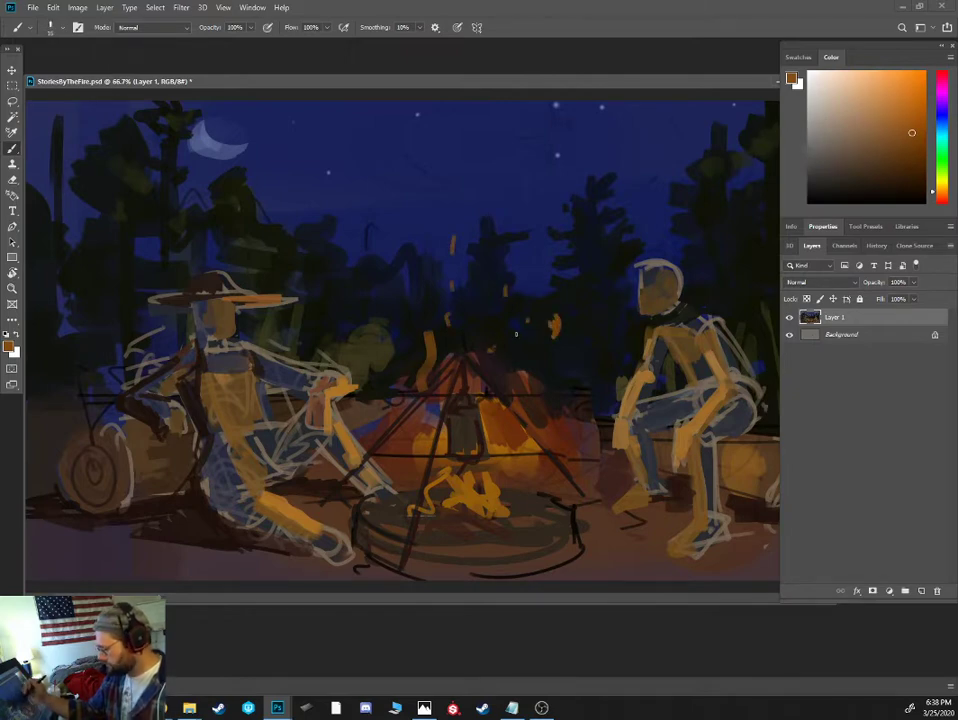
- Paint near-black logs at the base of the campfire, with a long diagonal one across the flames
{"action": "left_click", "coordinate": [564, 510], "text": "alt"}
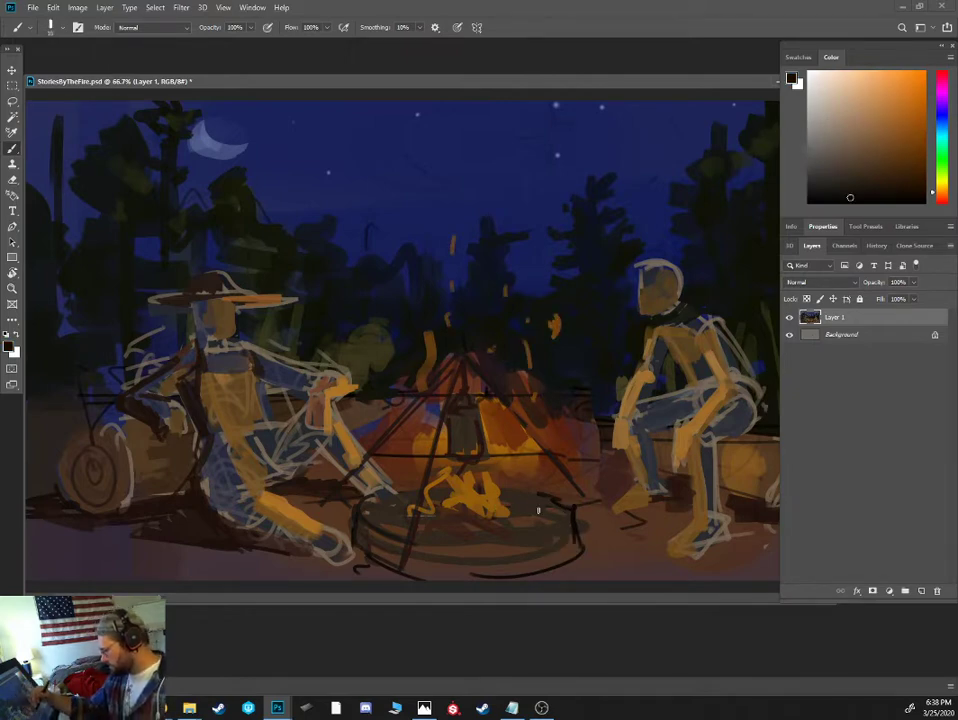
{"action": "key", "text": "bracketright"}
{"action": "key", "text": "bracketright"}
{"action": "left_click_drag", "start_coordinate": [450, 494], "coordinate": [499, 517]}
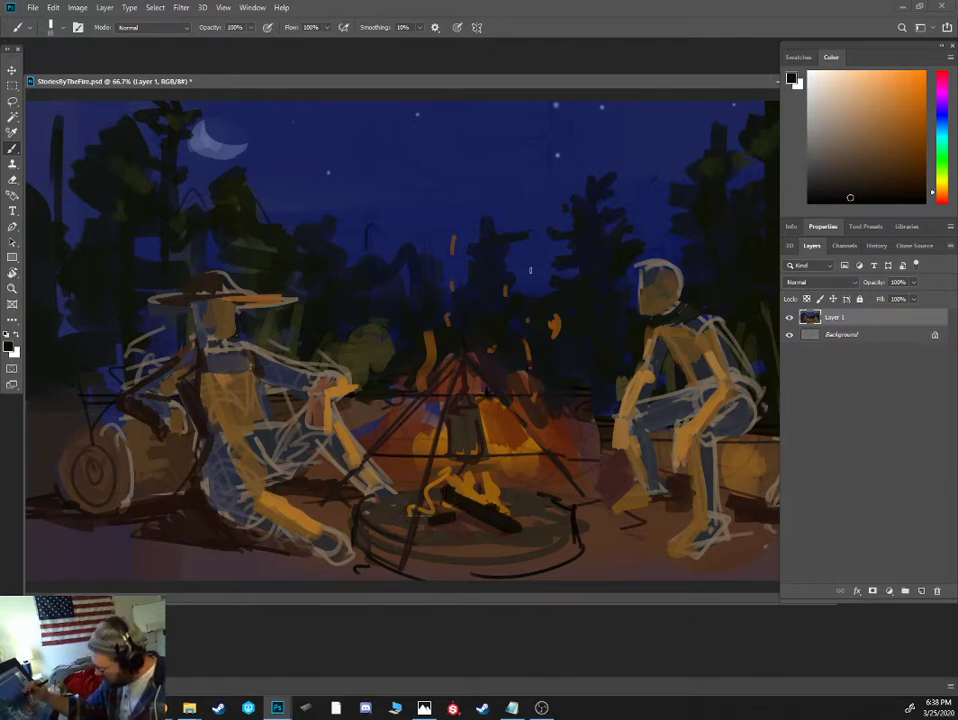
- Touch up a spark above the fire in light orange and enlarge the brush for flame strokes beneath the pot
{"action": "left_click", "coordinate": [523, 307], "text": "alt"}
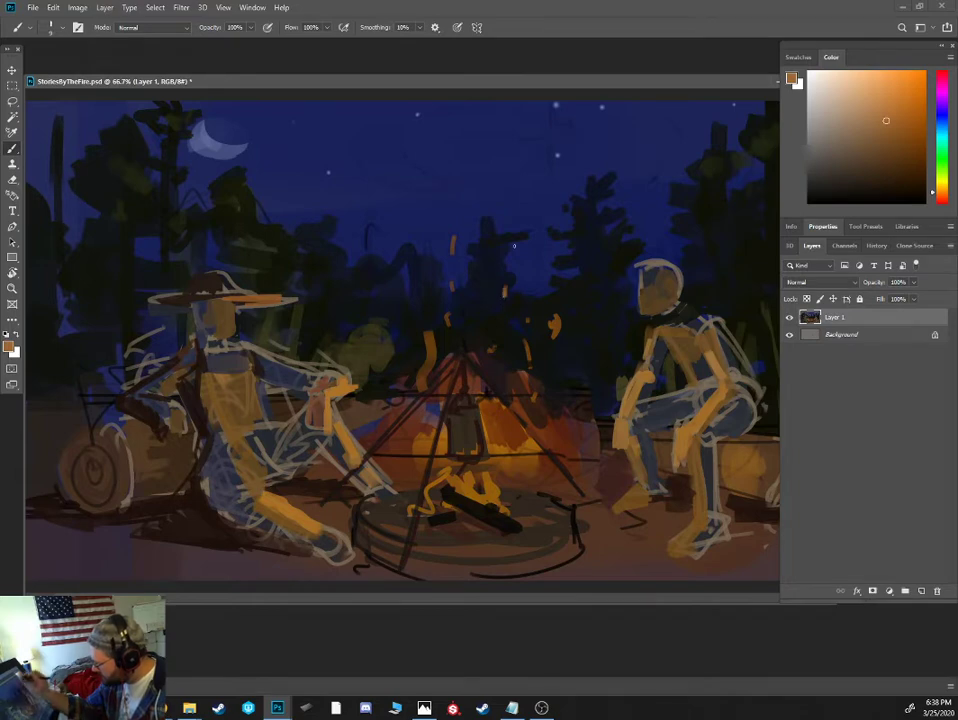
{"action": "key", "text": "bracketright"}
{"action": "key", "text": "bracketright"}
{"action": "key", "text": "bracketright"}
{"action": "key", "text": "bracketright"}
{"action": "left_click", "coordinate": [466, 465], "text": "alt"}
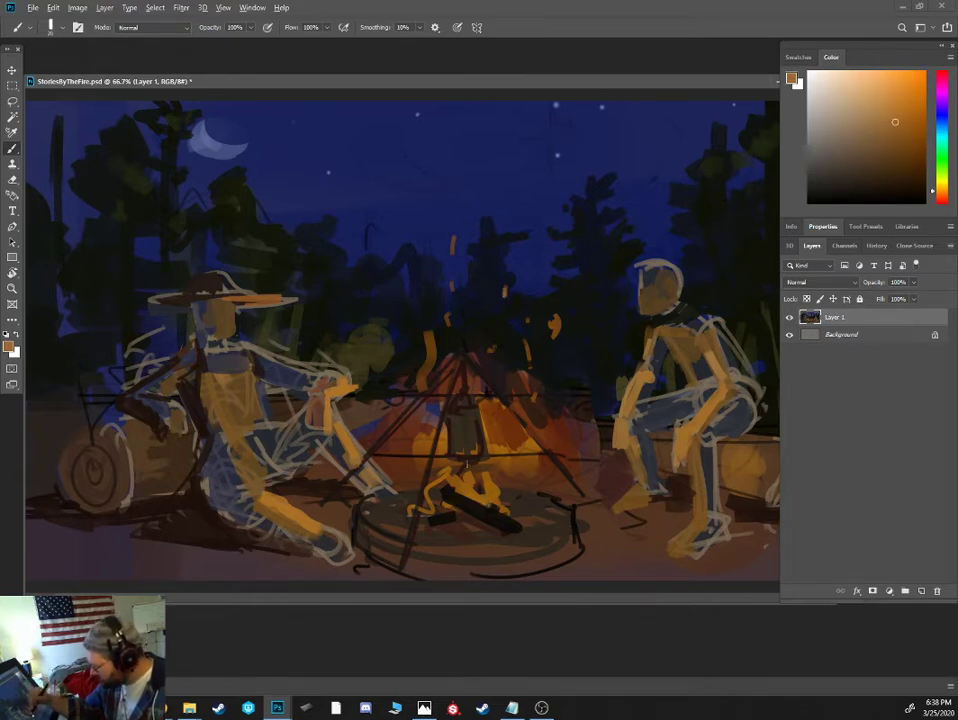
- Paint dark red outer flames around the logs and up both sides of the hanging pot
{"action": "left_click_drag", "start_coordinate": [935, 190], "coordinate": [936, 198]}
{"action": "left_click", "coordinate": [900, 164]}
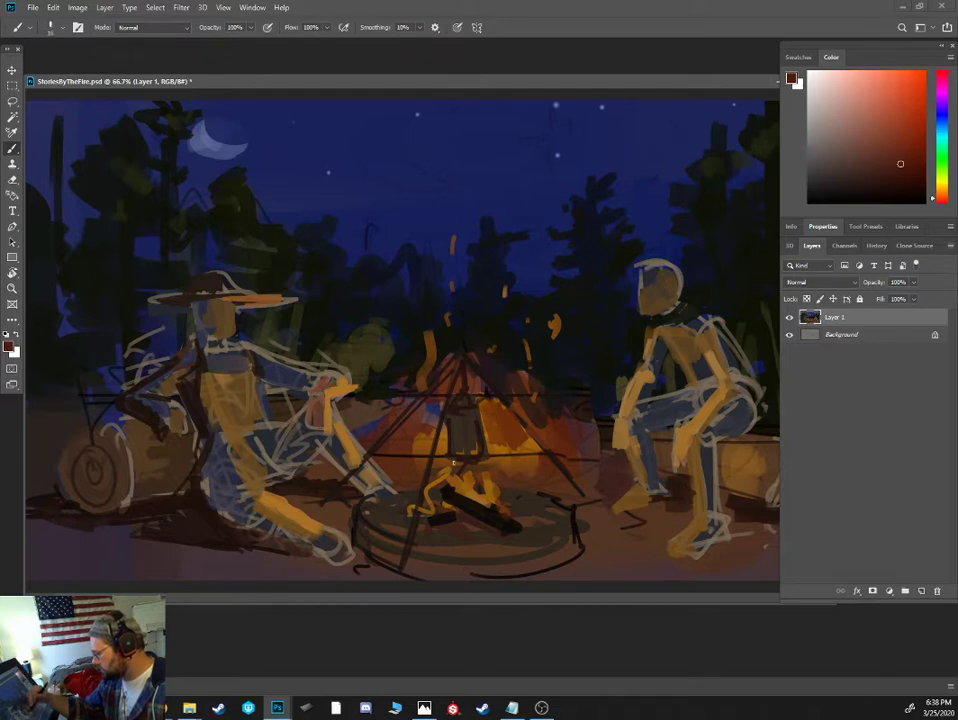
{"action": "left_click_drag", "start_coordinate": [447, 470], "coordinate": [420, 509]}
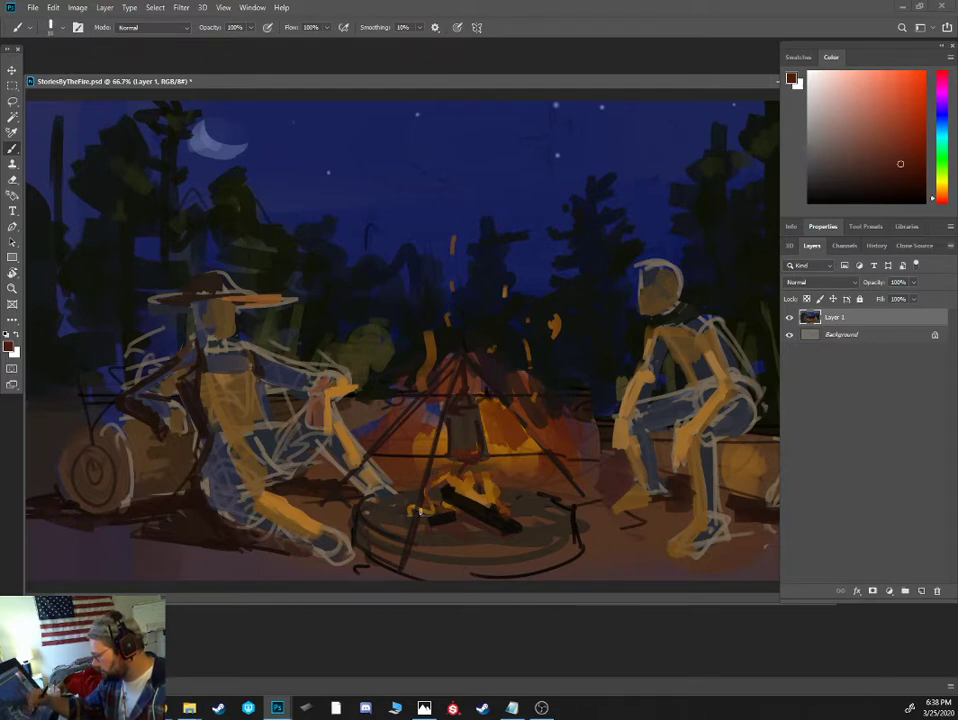
{"action": "left_click", "coordinate": [908, 175]}
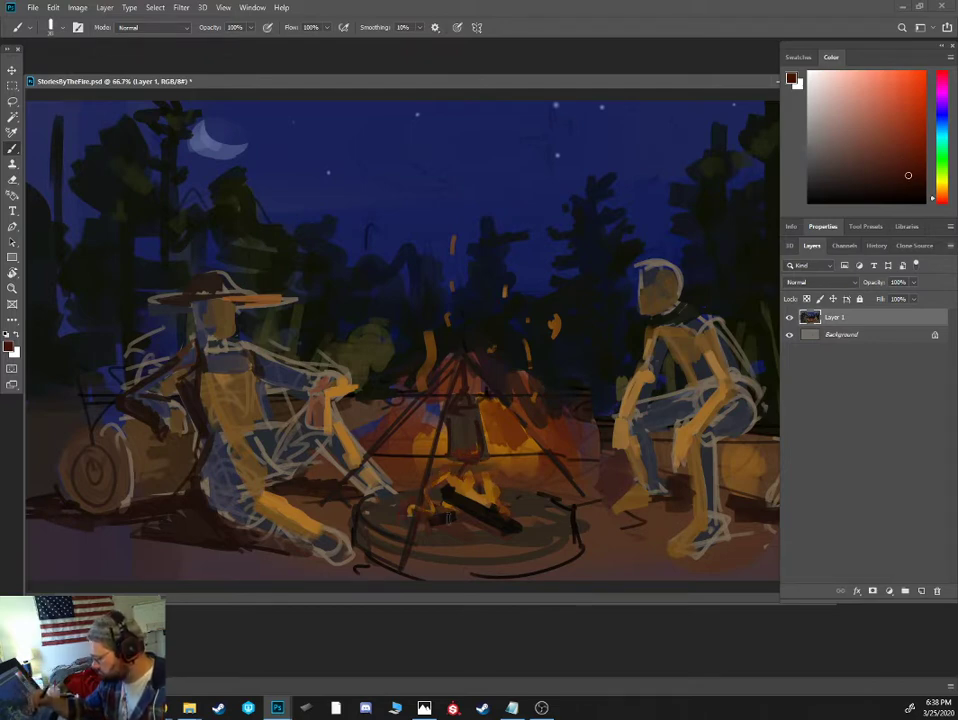
{"action": "mouse_move", "coordinate": [421, 441]}
{"action": "left_mouse_down"}
{"action": "mouse_move", "coordinate": [411, 510]}
{"action": "mouse_move", "coordinate": [432, 484]}
{"action": "mouse_move", "coordinate": [431, 420]}
{"action": "left_mouse_up"}
{"action": "left_click_drag", "start_coordinate": [499, 493], "coordinate": [496, 446]}
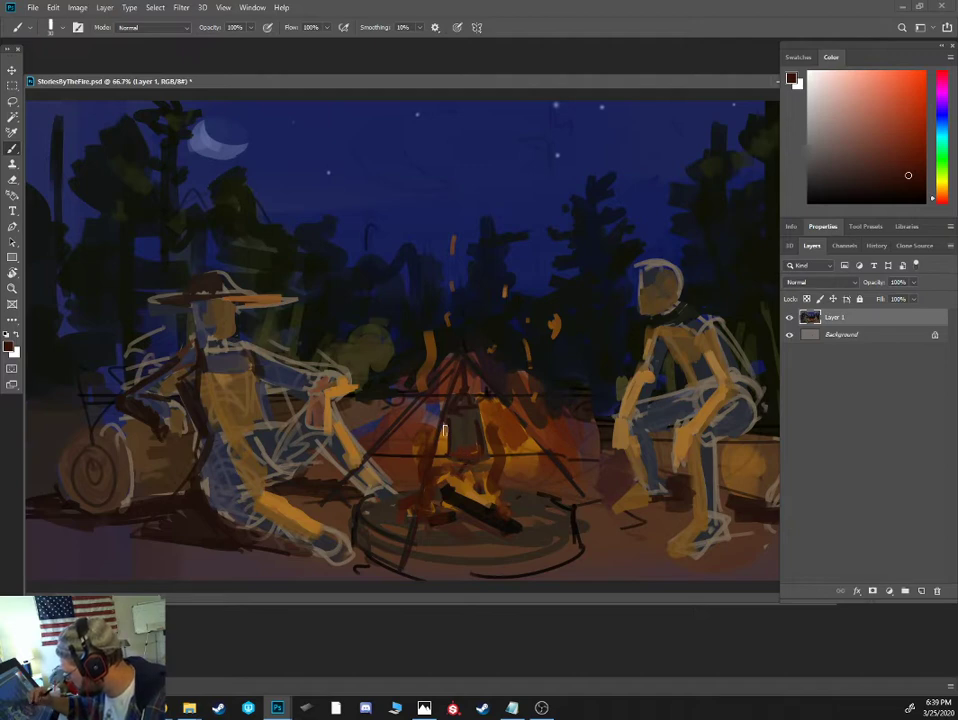
- Build up the flames right of the pot with light-orange dabs and reddish-brown strokes down to the logs
{"action": "left_click", "coordinate": [480, 438], "text": "alt"}
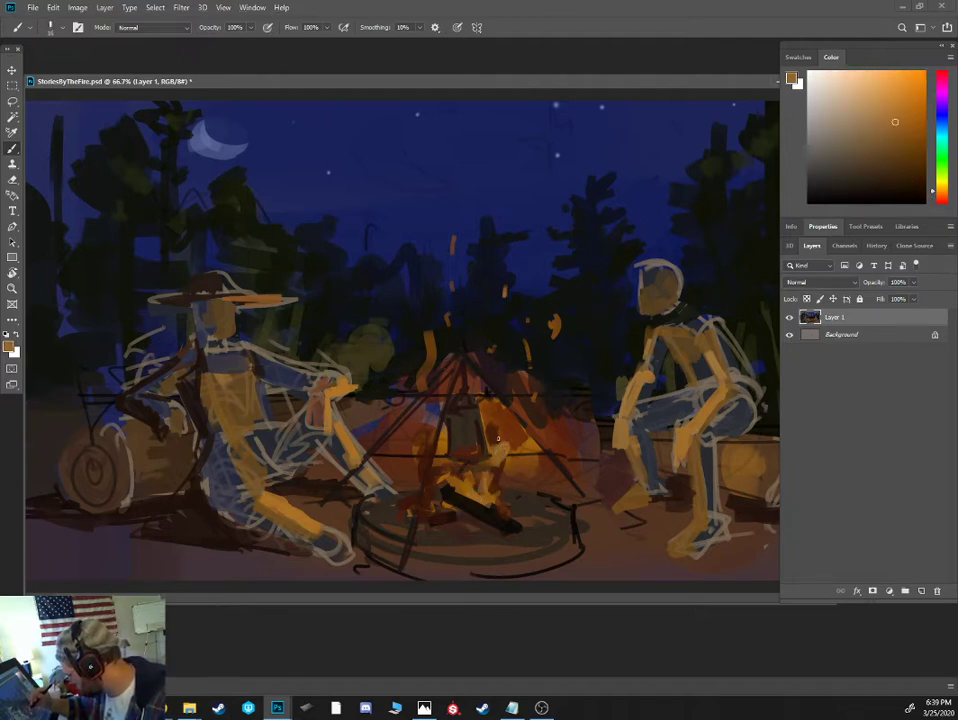
{"action": "left_click", "coordinate": [912, 136]}
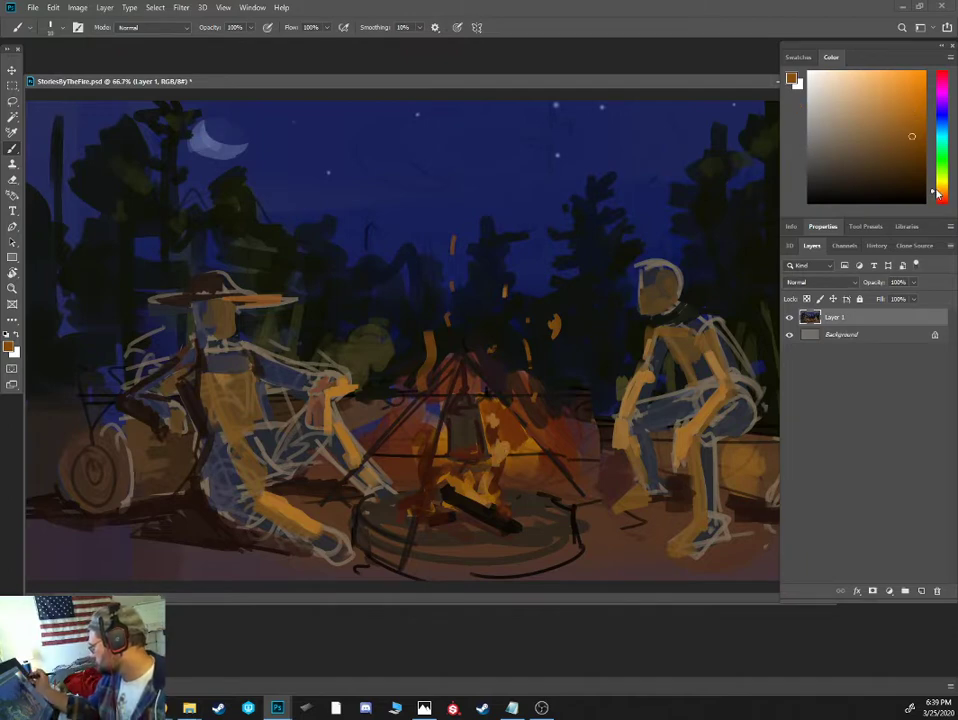
{"action": "left_click", "coordinate": [936, 198]}
{"action": "left_click", "coordinate": [909, 156]}
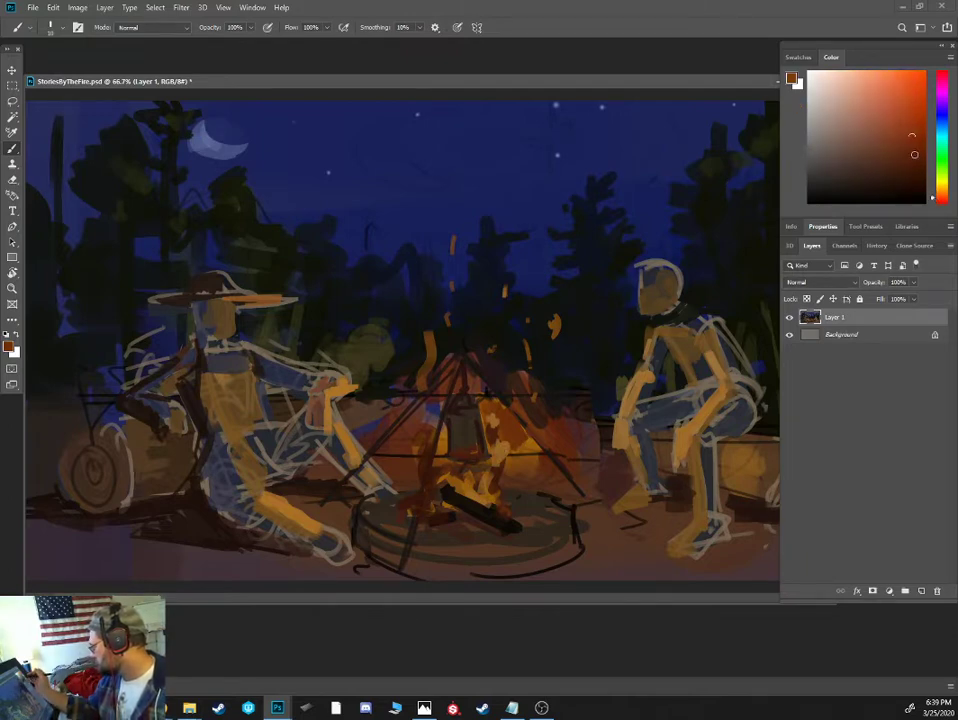
{"action": "left_click_drag", "start_coordinate": [501, 461], "coordinate": [500, 427]}
{"action": "left_click_drag", "start_coordinate": [490, 502], "coordinate": [472, 483]}
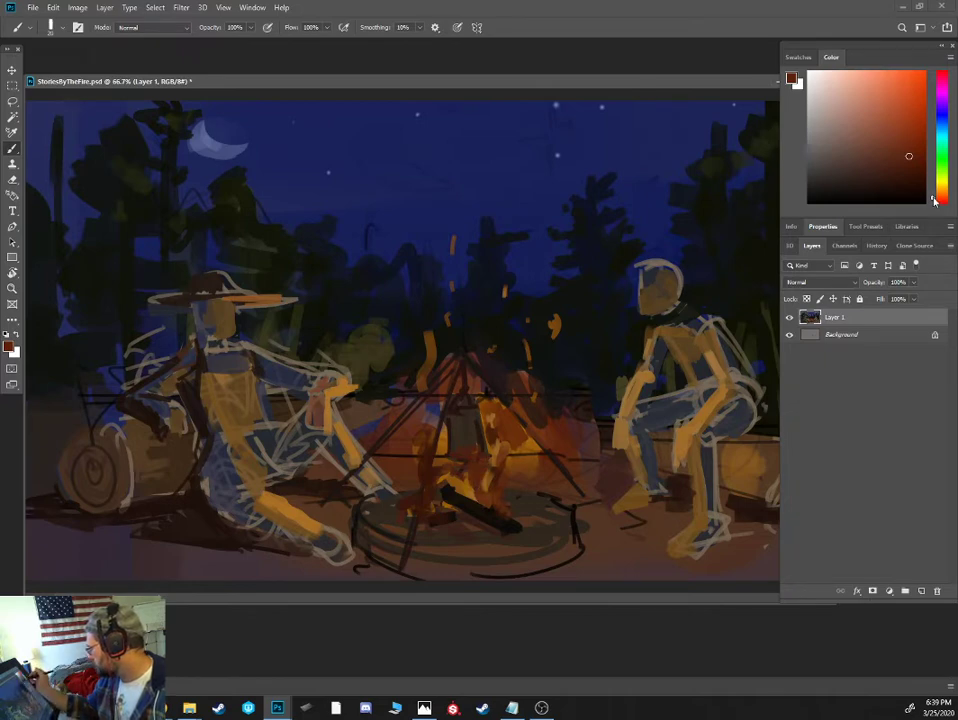
- Layer bright orange strokes over the red flames on both sides of the pot
{"action": "left_click", "coordinate": [909, 133]}
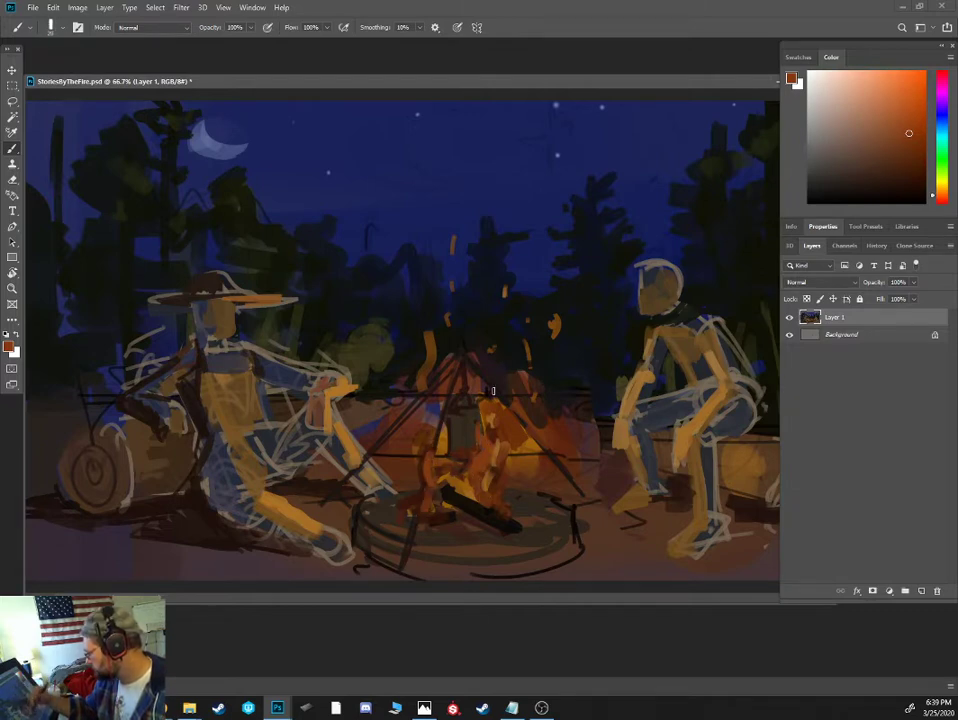
{"action": "left_click", "coordinate": [941, 195]}
{"action": "left_click", "coordinate": [924, 101]}
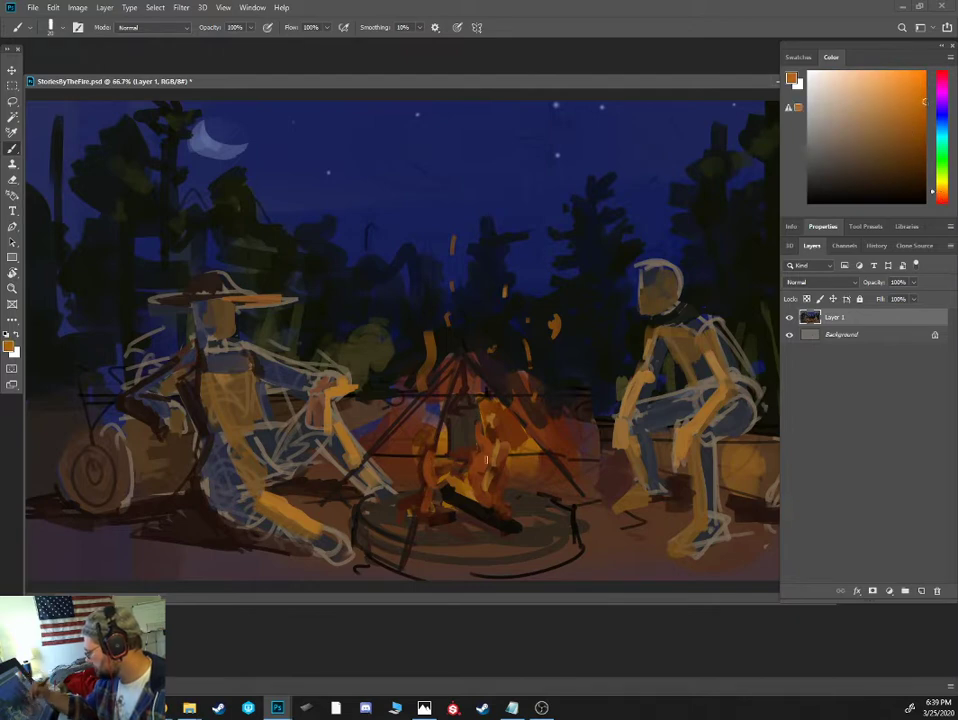
{"action": "key", "text": "bracketright"}
{"action": "left_click_drag", "start_coordinate": [430, 476], "coordinate": [428, 446]}
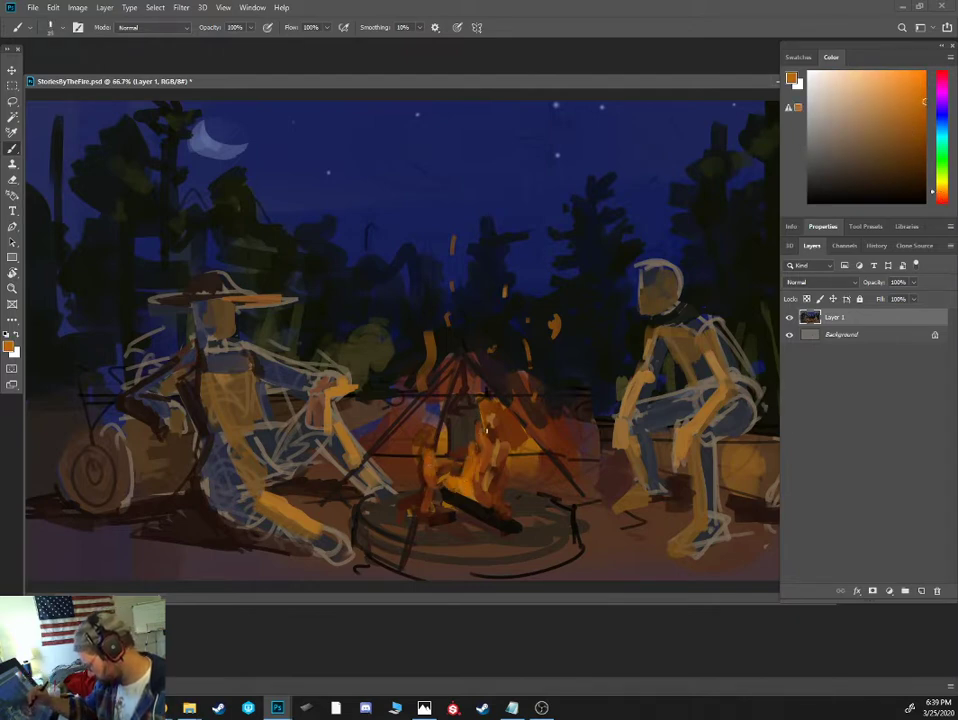
- Repaint the diagonal log in near-black brown and add a second log crossing it
{"action": "left_click", "coordinate": [482, 499], "text": "alt"}
{"action": "left_click_drag", "start_coordinate": [458, 483], "coordinate": [508, 519]}
{"action": "left_click_drag", "start_coordinate": [467, 485], "coordinate": [489, 507]}
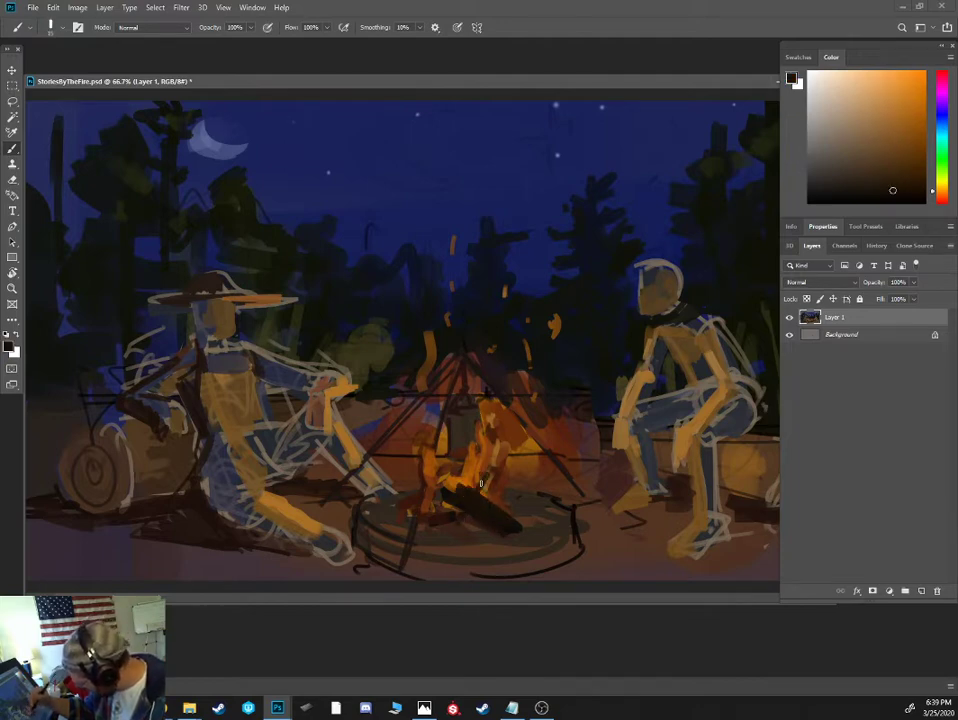
{"action": "left_click_drag", "start_coordinate": [484, 488], "coordinate": [457, 506]}
- Paint glowing red-orange embers along the crossing log's edge and pale pinkish ash dabs at the other log's end
{"action": "left_click", "coordinate": [942, 196]}
{"action": "left_click", "coordinate": [919, 117]}
{"action": "left_click", "coordinate": [924, 113]}
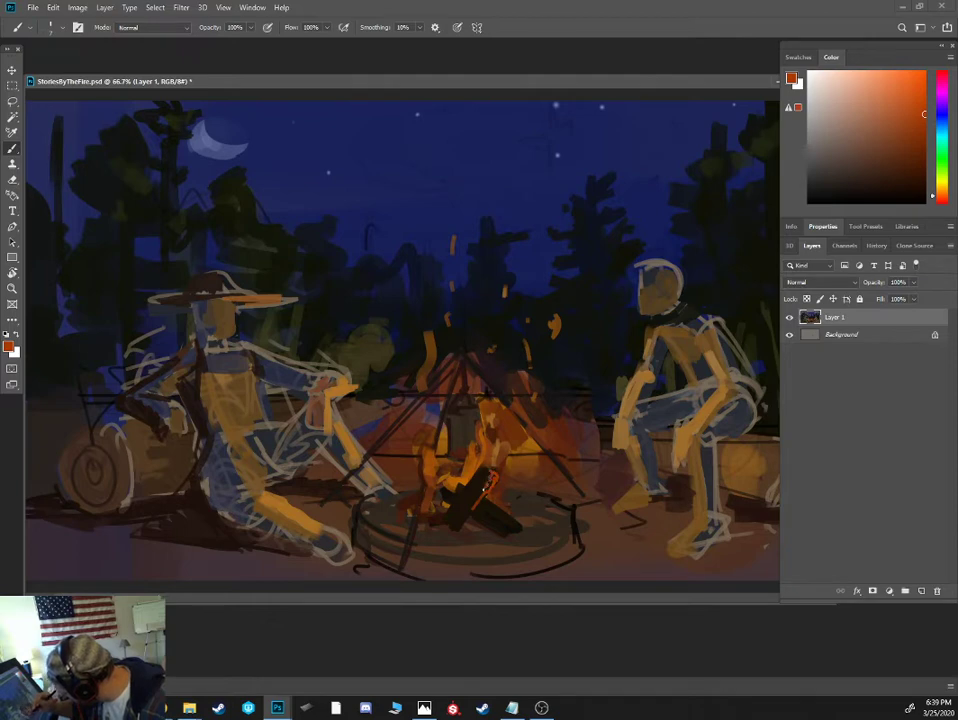
{"action": "left_click", "coordinate": [849, 108]}
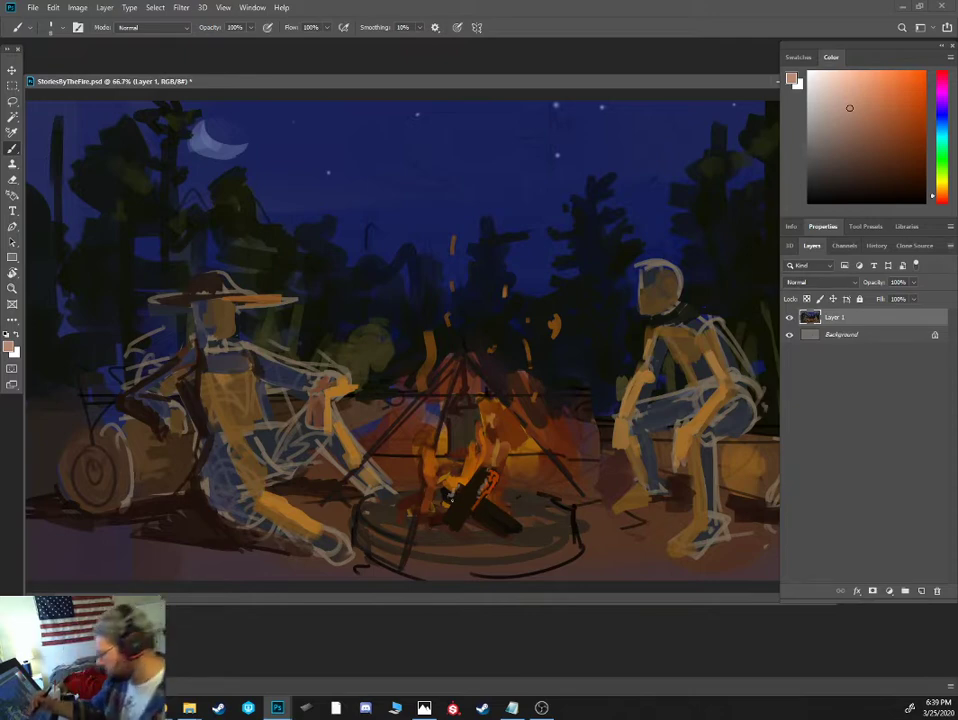
- Add saturated orange and yellow-orange highlights to the flame cores around the logs
{"action": "left_click", "coordinate": [466, 474], "text": "alt"}
{"action": "left_click", "coordinate": [914, 72]}
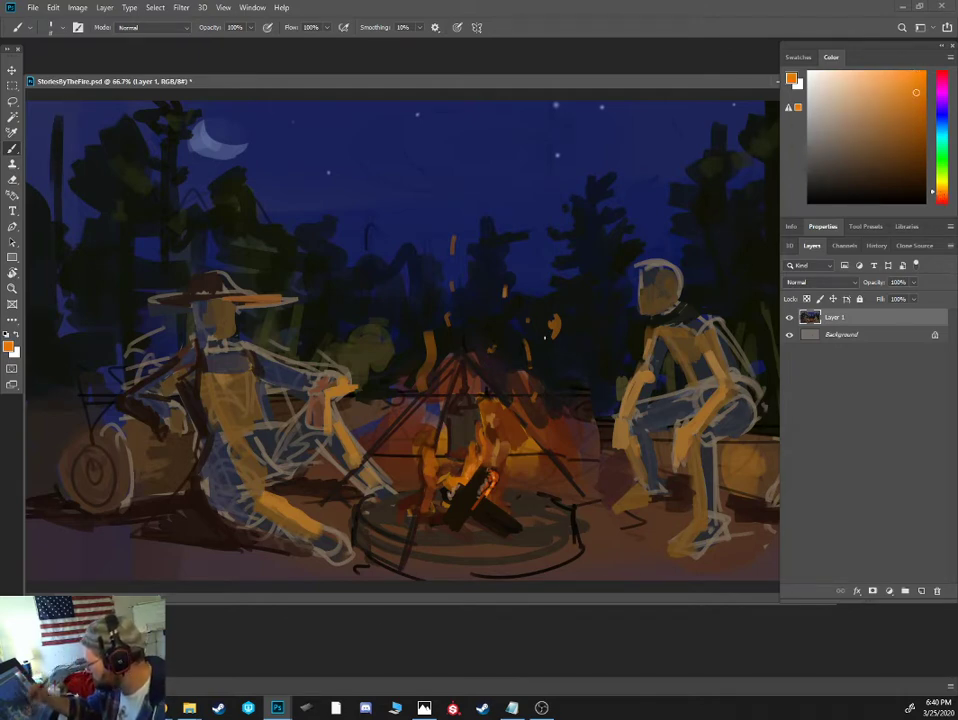
{"action": "left_click_drag", "start_coordinate": [914, 83], "coordinate": [919, 73]}
{"action": "left_click", "coordinate": [941, 188]}
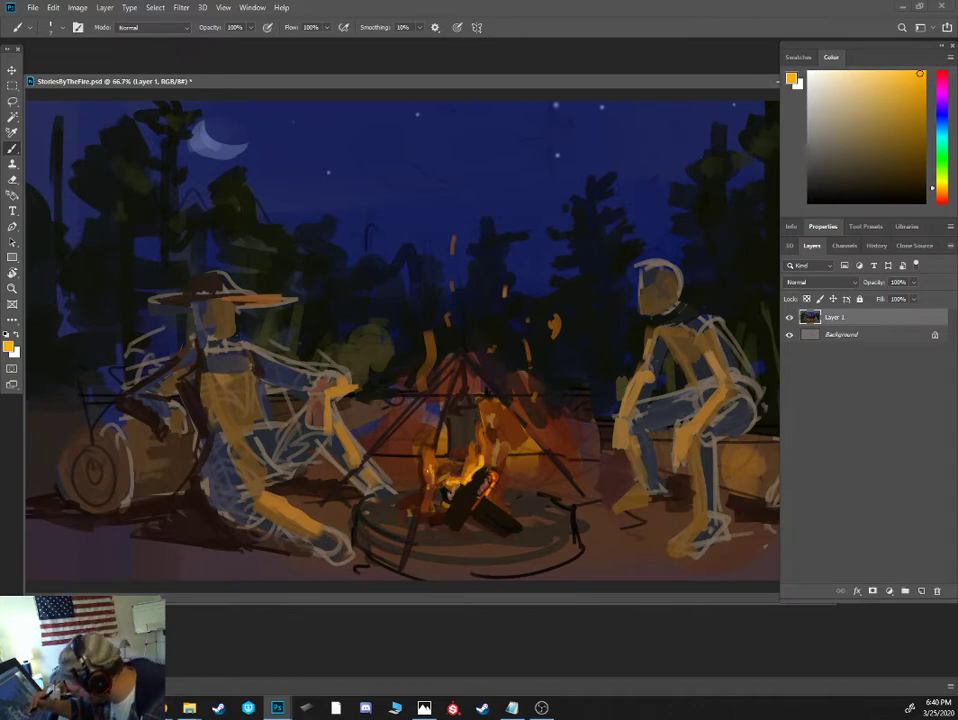
- Dab near-black brown around the ash and the base of the crossed logs with a larger brush
{"action": "key", "text": "]"}
{"action": "left_click", "coordinate": [445, 494], "text": "alt"}
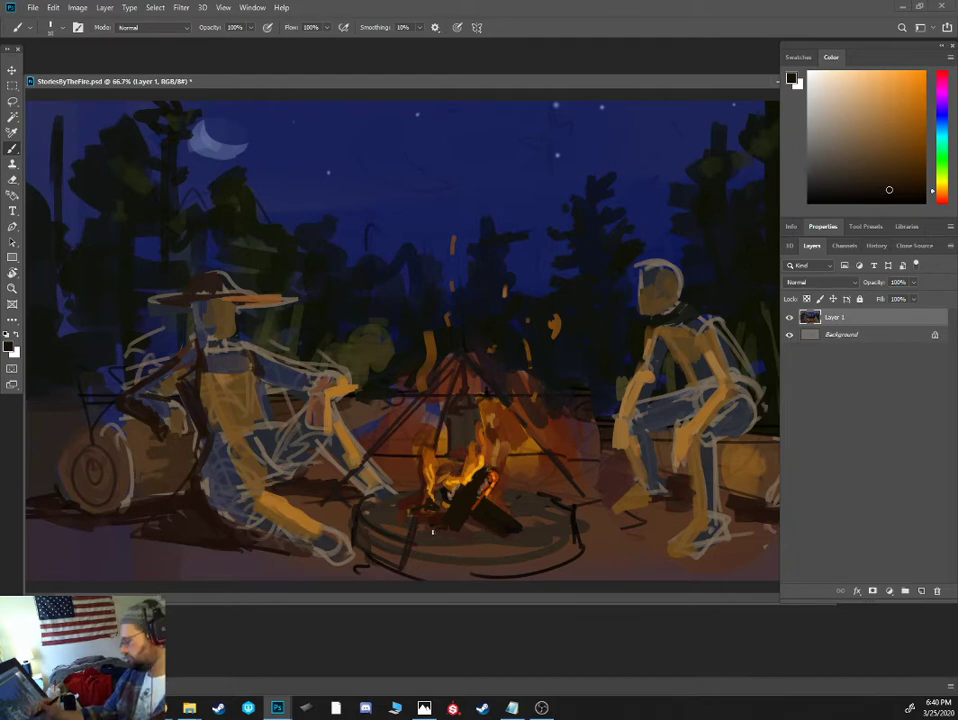
{"action": "left_click", "coordinate": [883, 189]}
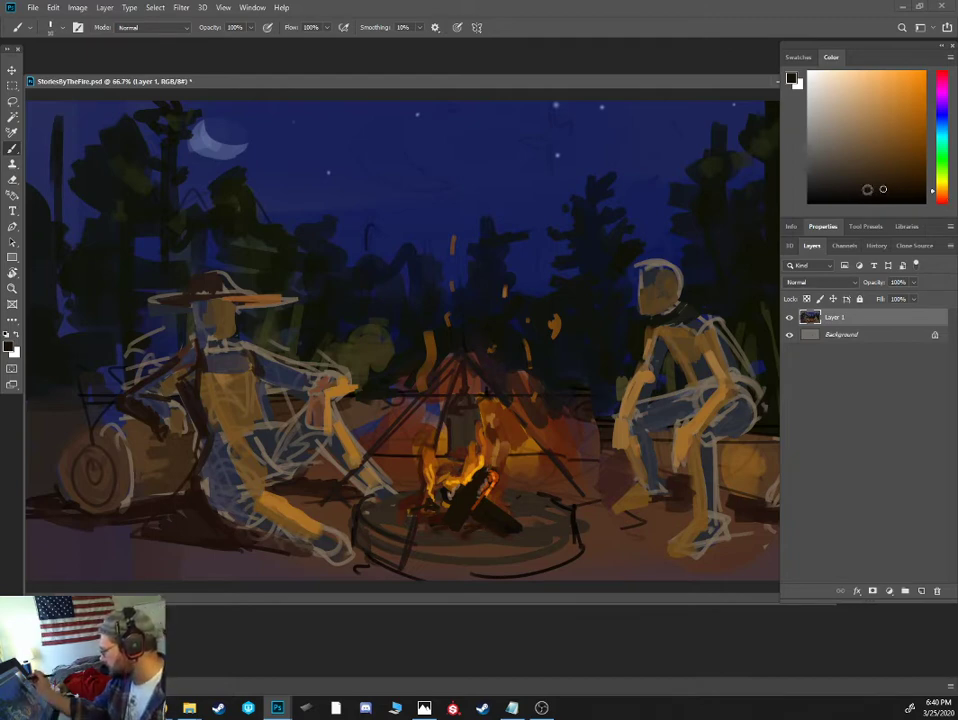
{"action": "key", "text": "]"}
{"action": "key", "text": "]"}
{"action": "key", "text": "]"}
{"action": "left_click_drag", "start_coordinate": [442, 504], "coordinate": [435, 517]}
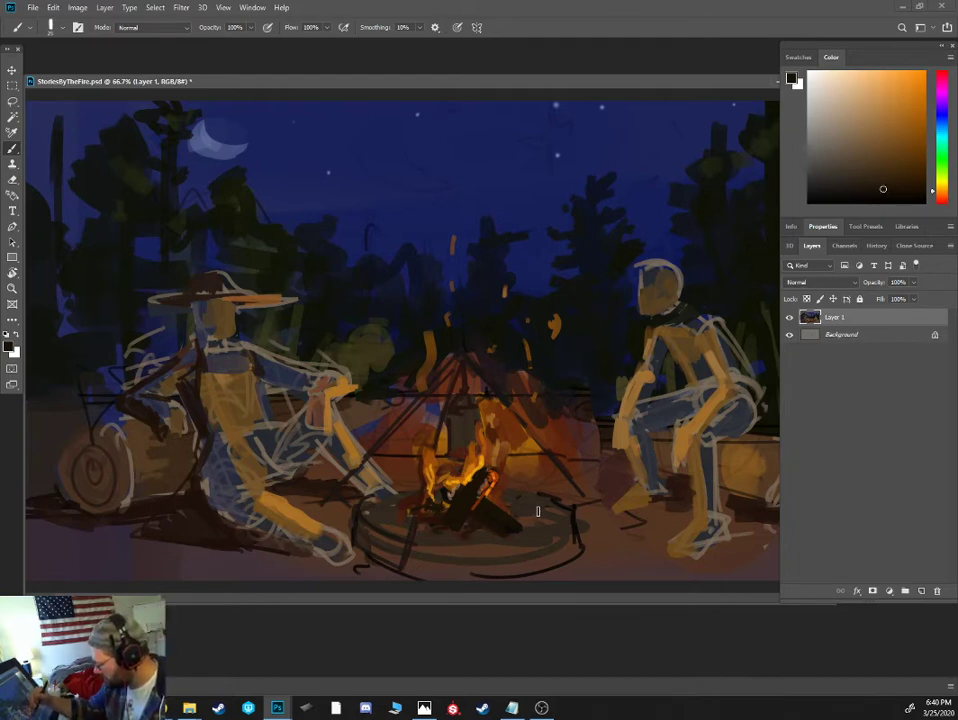
- Block in a near-black brown shape along the front rim of the fire pit below the logs
{"action": "left_click", "coordinate": [840, 131]}
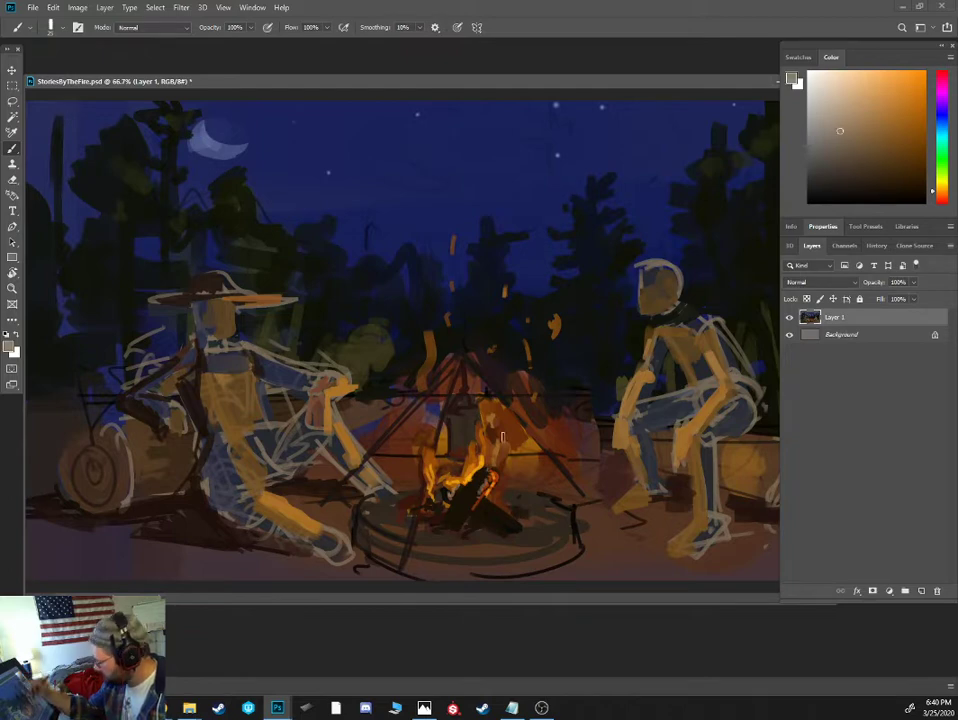
{"action": "mouse_move", "coordinate": [427, 517]}
{"action": "left_mouse_down"}
{"action": "mouse_move", "coordinate": [386, 525]}
{"action": "mouse_move", "coordinate": [451, 531]}
{"action": "mouse_move", "coordinate": [466, 517]}
{"action": "mouse_move", "coordinate": [433, 516]}
{"action": "mouse_move", "coordinate": [409, 540]}
{"action": "mouse_move", "coordinate": [368, 524]}
{"action": "mouse_move", "coordinate": [358, 557]}
{"action": "mouse_move", "coordinate": [396, 570]}
{"action": "mouse_move", "coordinate": [378, 510]}
{"action": "mouse_move", "coordinate": [434, 528]}
{"action": "mouse_move", "coordinate": [412, 550]}
{"action": "mouse_move", "coordinate": [461, 580]}
{"action": "left_mouse_up"}
{"action": "left_click", "coordinate": [429, 517], "text": "alt"}
{"action": "key", "text": "["}
{"action": "key", "text": "["}
{"action": "left_click", "coordinate": [436, 517], "text": "alt"}
{"action": "key", "text": "]"}
{"action": "mouse_move", "coordinate": [418, 555]}
{"action": "left_mouse_down"}
{"action": "mouse_move", "coordinate": [415, 572]}
{"action": "mouse_move", "coordinate": [443, 579]}
{"action": "mouse_move", "coordinate": [453, 551]}
{"action": "mouse_move", "coordinate": [498, 570]}
{"action": "left_mouse_up"}
{"action": "key", "text": "]"}
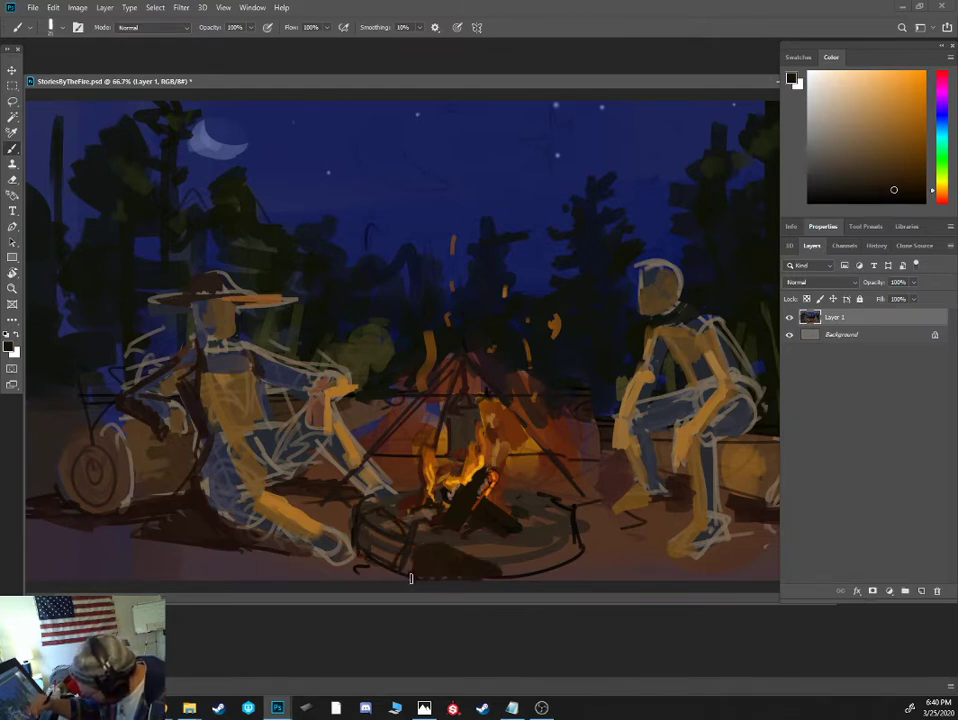
- Paint dark blue-grey shadow on the ground between the hatted figure's foot and the fire pit
{"action": "left_click", "coordinate": [375, 573], "text": "alt"}
{"action": "left_click", "coordinate": [857, 176]}
{"action": "left_click", "coordinate": [941, 125]}
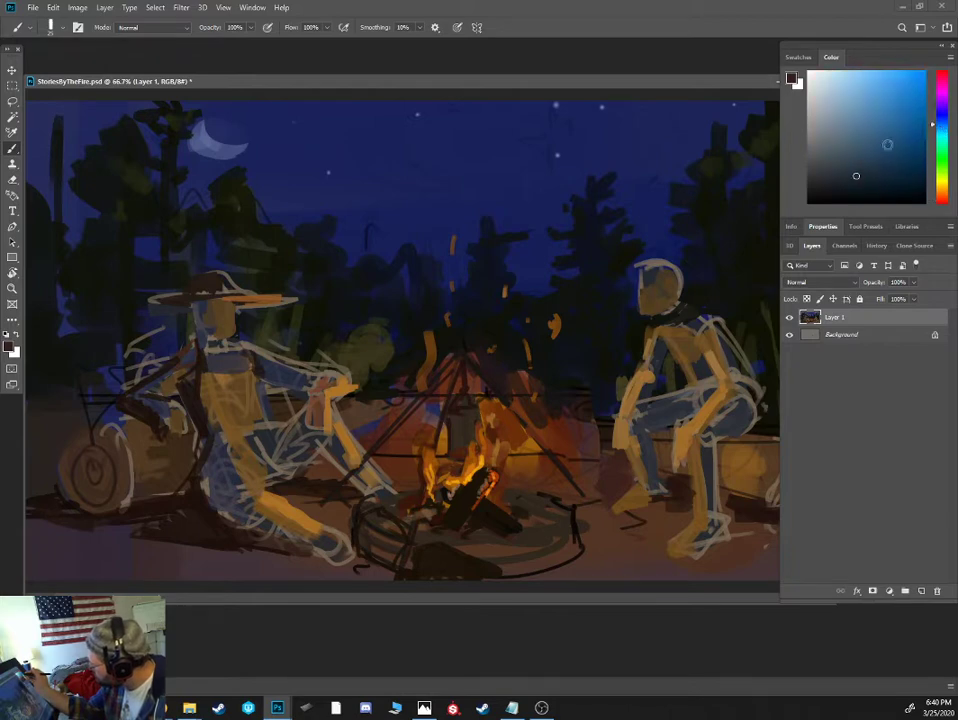
{"action": "left_click", "coordinate": [851, 184]}
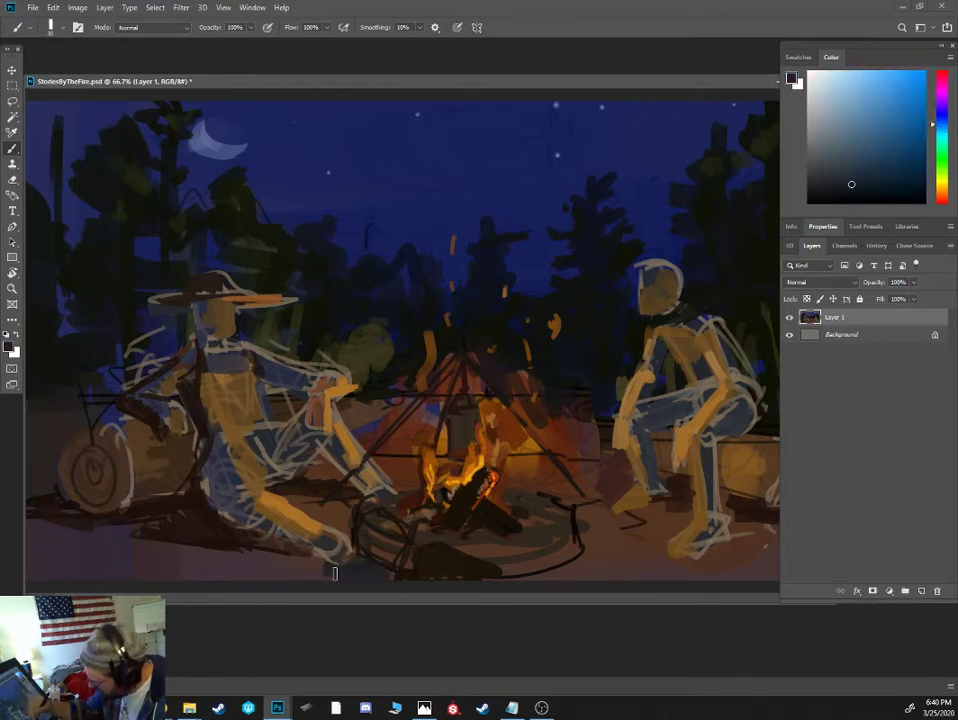
{"action": "mouse_move", "coordinate": [343, 543]}
{"action": "left_mouse_down"}
{"action": "mouse_move", "coordinate": [349, 518]}
{"action": "mouse_move", "coordinate": [330, 523]}
{"action": "mouse_move", "coordinate": [349, 537]}
{"action": "left_mouse_up"}
{"action": "key", "text": "]"}
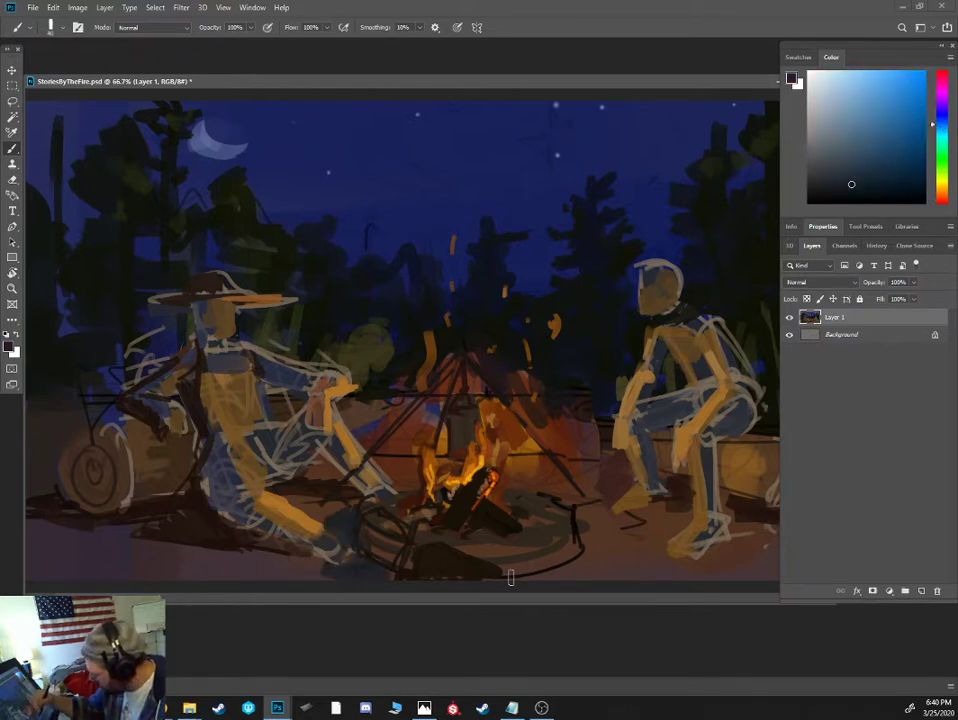
- Paint dark blue shadows around the fire pit's outer front edge beside the crouching figure and along the foreground below the hatted figure
{"action": "mouse_move", "coordinate": [511, 578]}
{"action": "left_mouse_down"}
{"action": "mouse_move", "coordinate": [571, 560]}
{"action": "mouse_move", "coordinate": [584, 527]}
{"action": "mouse_move", "coordinate": [615, 567]}
{"action": "mouse_move", "coordinate": [597, 539]}
{"action": "left_mouse_up"}
{"action": "left_click", "coordinate": [859, 193]}
{"action": "mouse_move", "coordinate": [545, 577]}
{"action": "left_mouse_down"}
{"action": "mouse_move", "coordinate": [592, 546]}
{"action": "mouse_move", "coordinate": [593, 534]}
{"action": "mouse_move", "coordinate": [614, 562]}
{"action": "mouse_move", "coordinate": [637, 560]}
{"action": "mouse_move", "coordinate": [580, 574]}
{"action": "mouse_move", "coordinate": [677, 573]}
{"action": "mouse_move", "coordinate": [610, 546]}
{"action": "mouse_move", "coordinate": [590, 509]}
{"action": "mouse_move", "coordinate": [600, 575]}
{"action": "left_mouse_up"}
{"action": "key", "text": "]"}
{"action": "key", "text": "]"}
{"action": "key", "text": "]"}
{"action": "key", "text": "]"}
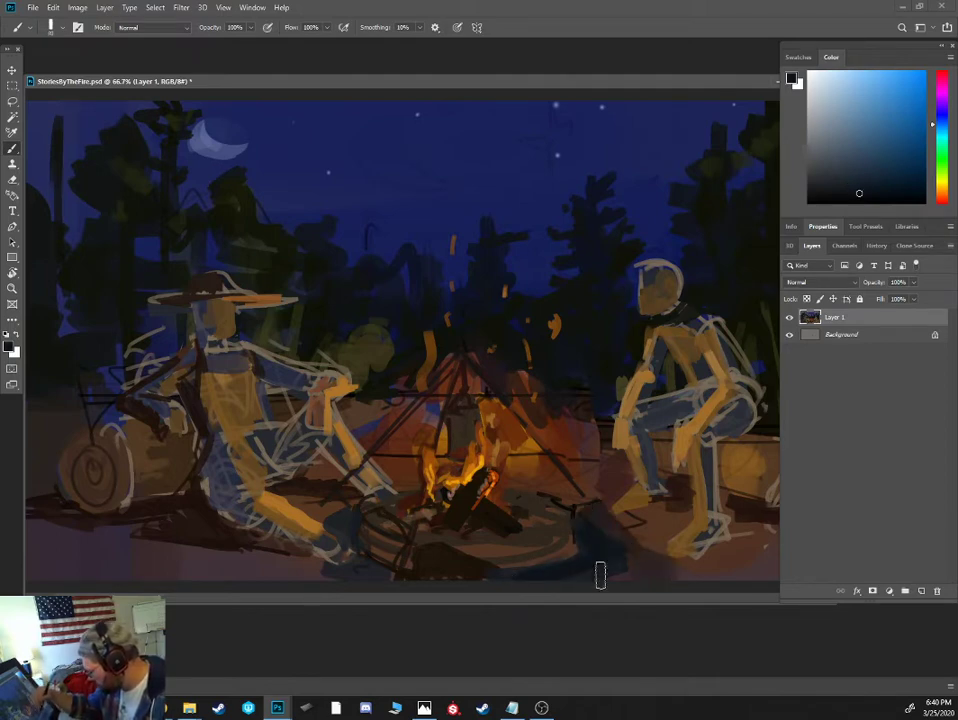
{"action": "mouse_move", "coordinate": [336, 562]}
{"action": "left_mouse_down"}
{"action": "mouse_move", "coordinate": [264, 558]}
{"action": "mouse_move", "coordinate": [262, 573]}
{"action": "mouse_move", "coordinate": [297, 582]}
{"action": "mouse_move", "coordinate": [192, 581]}
{"action": "left_mouse_up"}
- Fill the fire pit ground with dark grey-brown, covering the black ring outline on the crouching figure's side
{"action": "key", "text": "["}
{"action": "key", "text": "["}
{"action": "key", "text": "["}
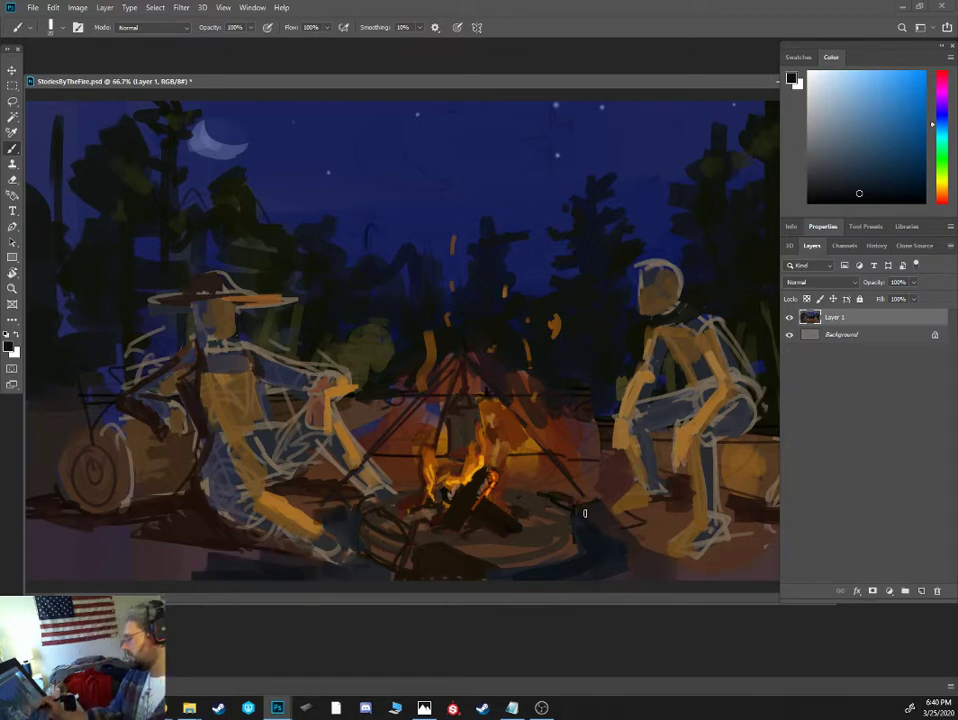
{"action": "left_click", "coordinate": [548, 535], "text": "alt"}
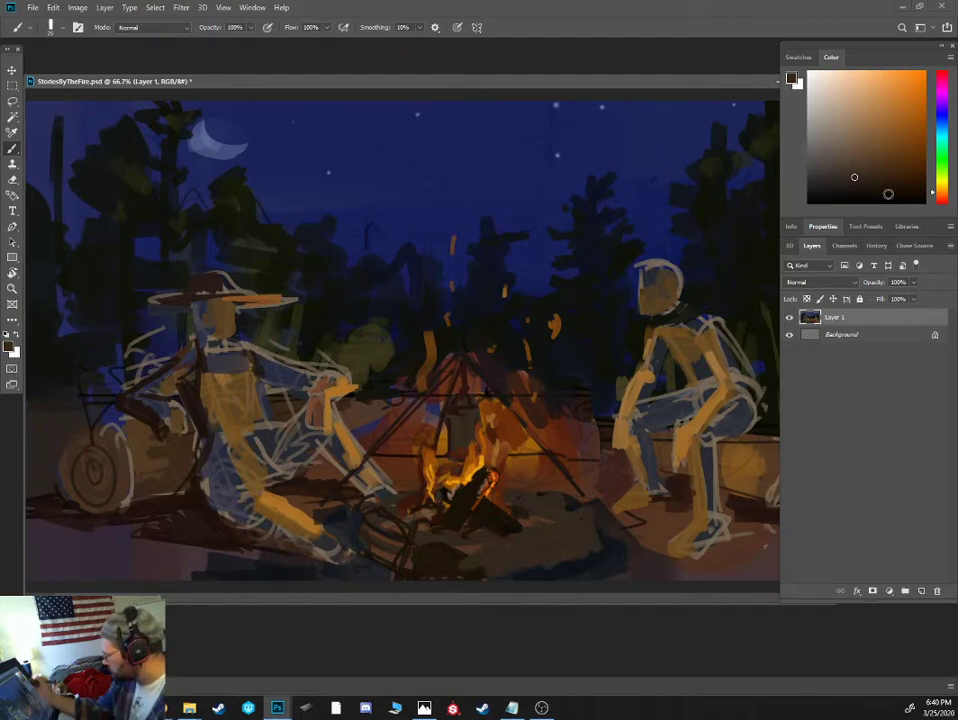
- Add small bright red-orange embers around the base of the crossed logs
{"action": "left_click", "coordinate": [941, 199]}
{"action": "left_click", "coordinate": [924, 98]}
{"action": "key", "text": "["}
{"action": "key", "text": "["}
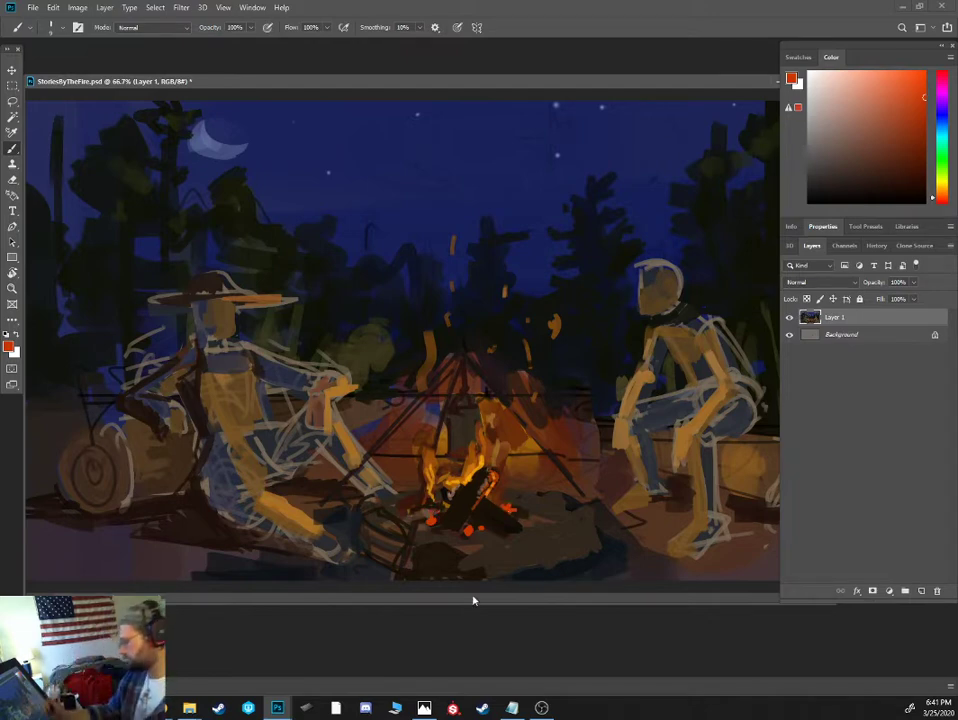
- Set the brush blending mode to Screen and choose a saturated medium orange
{"action": "left_click", "coordinate": [919, 165]}
{"action": "left_click", "coordinate": [941, 196]}
{"action": "left_click", "coordinate": [903, 132]}
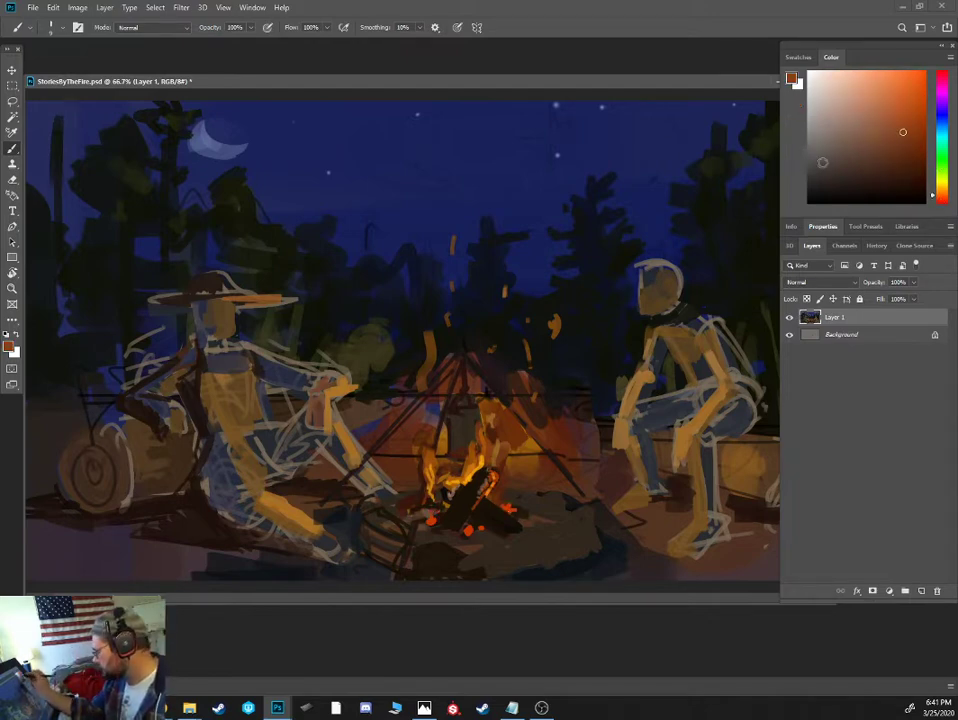
{"action": "right_click", "coordinate": [437, 470]}
{"action": "key", "text": "Escape"}
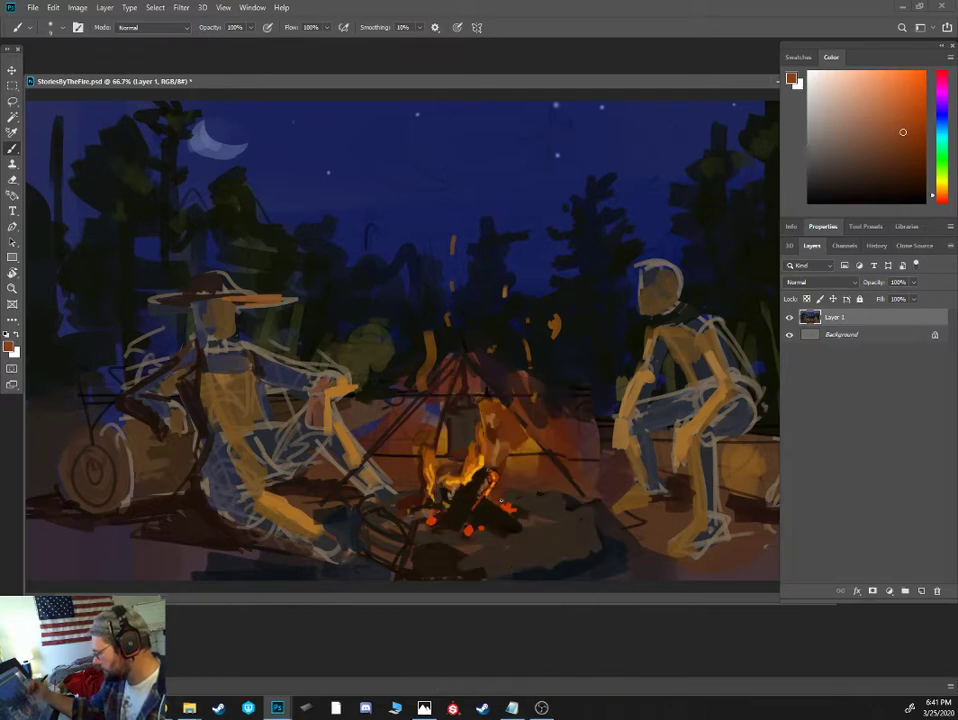
{"action": "left_click", "coordinate": [137, 28]}
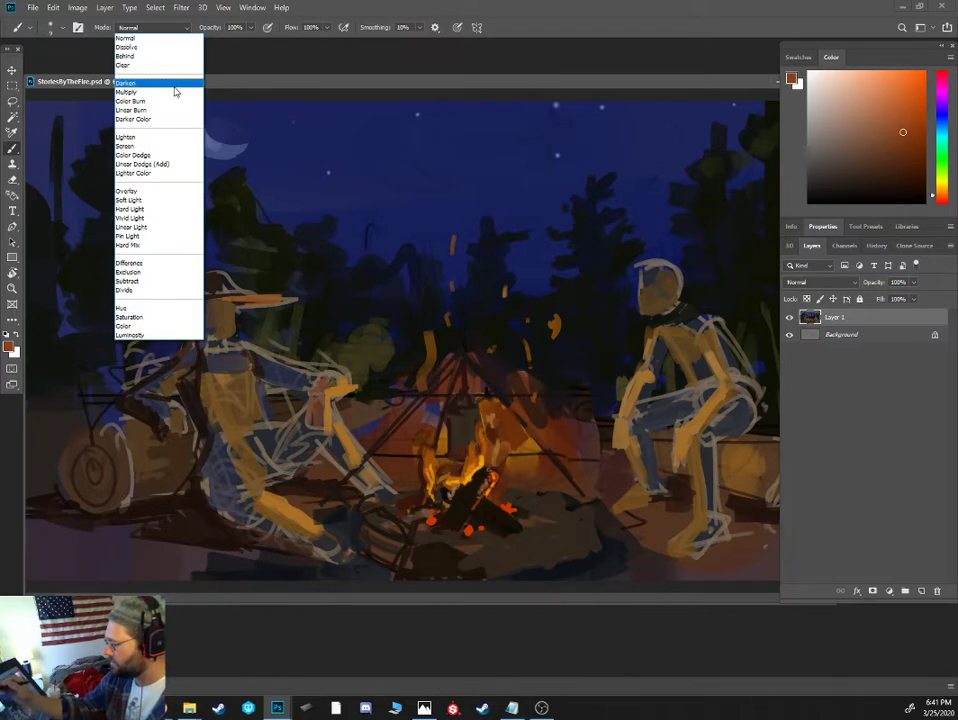
{"action": "left_click", "coordinate": [151, 148]}
{"action": "left_click", "coordinate": [903, 103]}
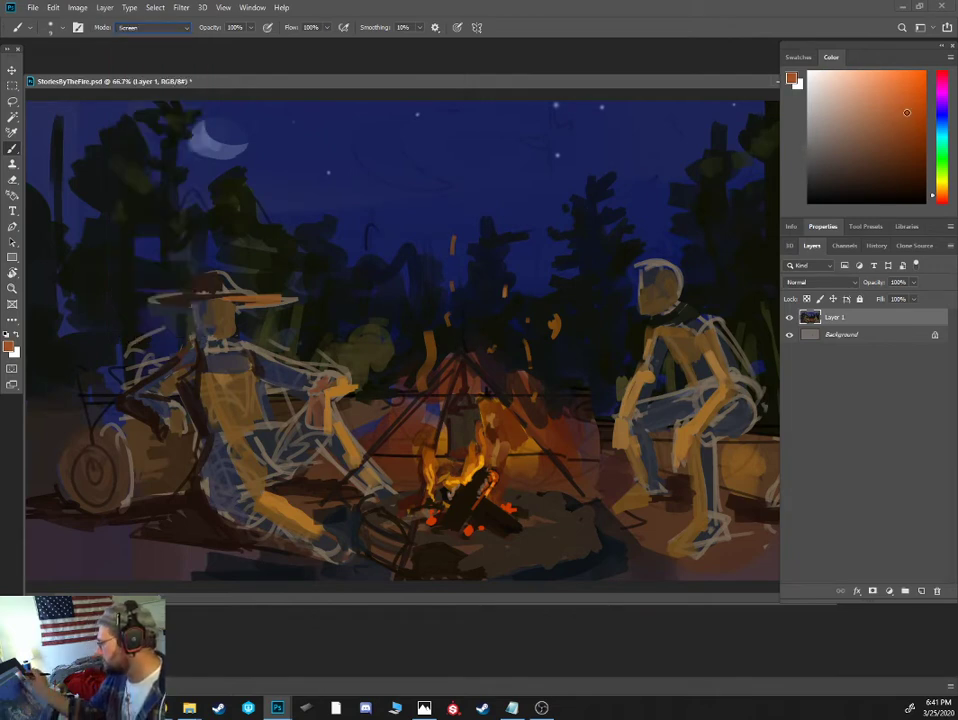
{"action": "left_click", "coordinate": [943, 189]}
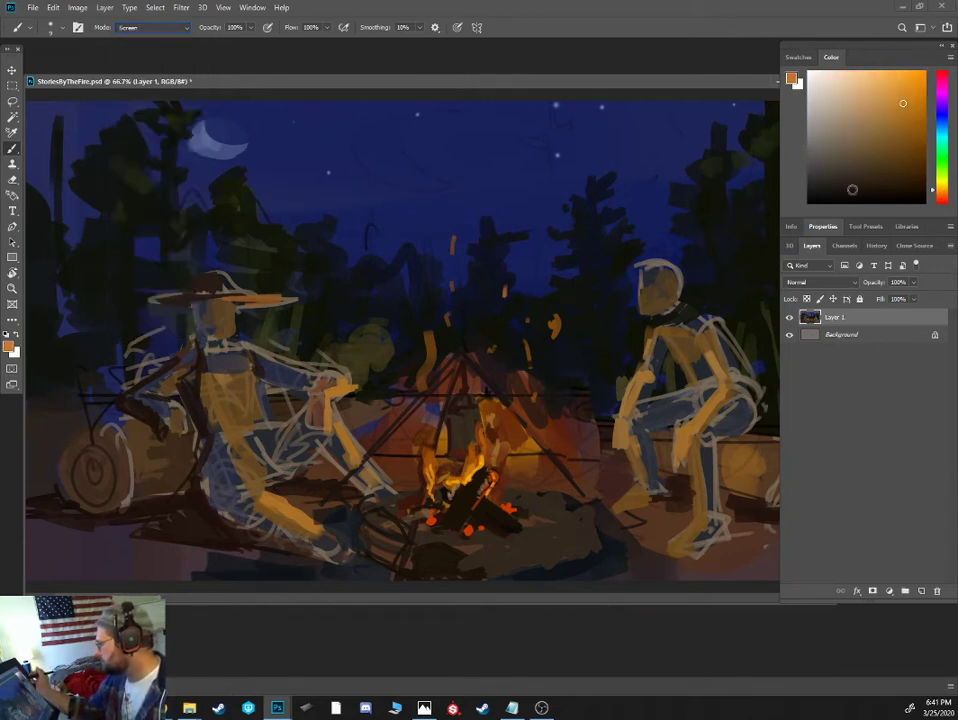
{"action": "left_click", "coordinate": [919, 104]}
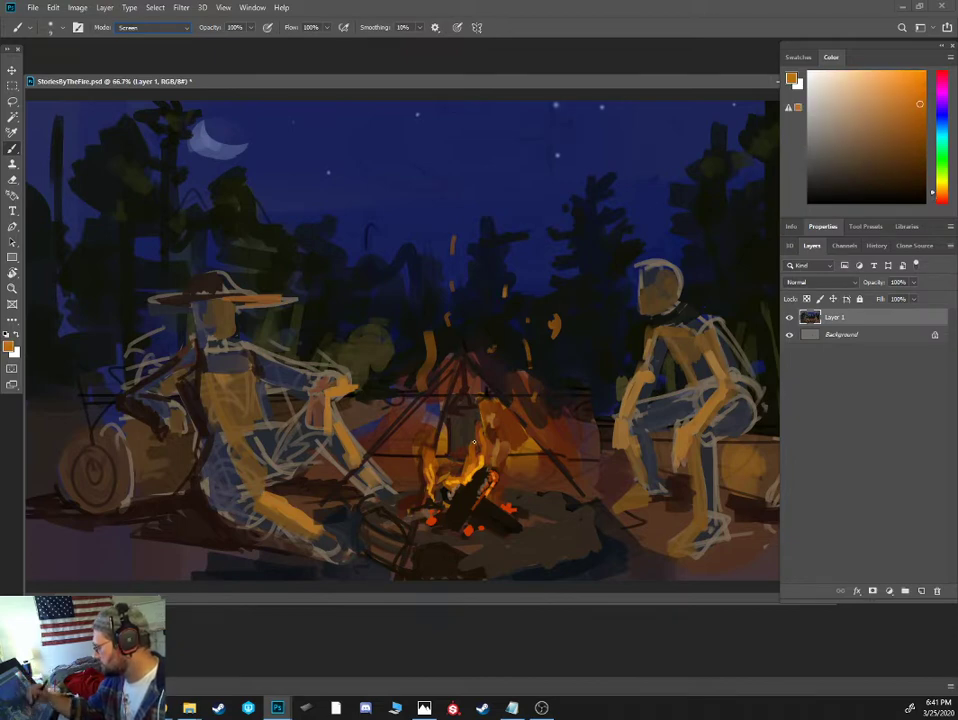
- Build up an orange glow over the campfire with the Soft Round Pressure Opacity brush, working from a large size to smaller ones
{"action": "right_click", "coordinate": [445, 390]}
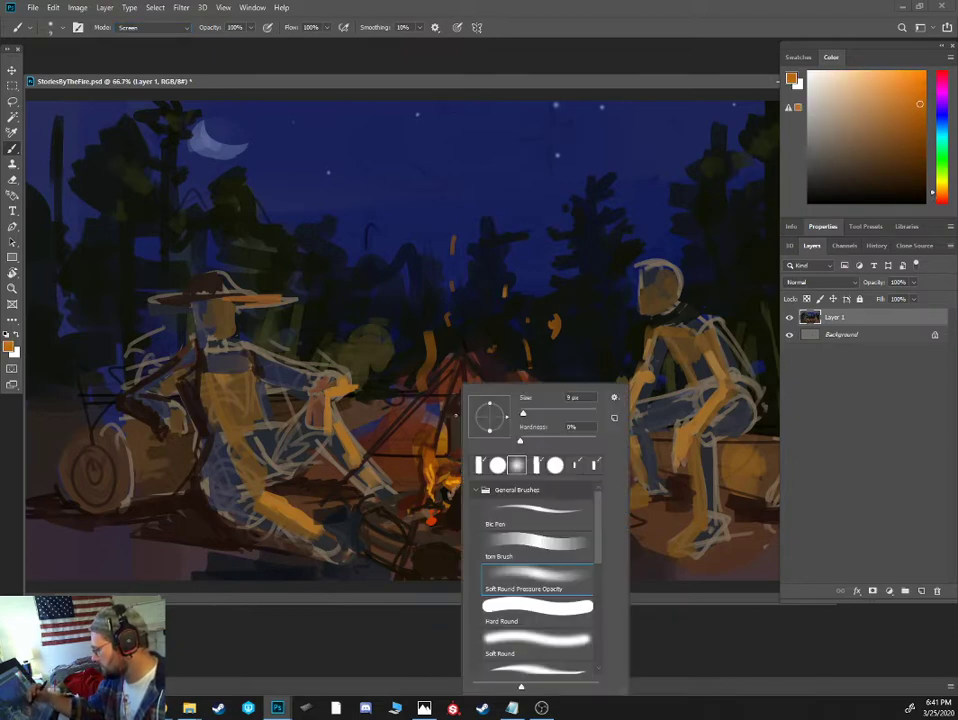
{"action": "double_click", "coordinate": [552, 577]}
{"action": "key", "text": "]"}
{"action": "key", "text": "]"}
{"action": "key", "text": "]"}
{"action": "key", "text": "]"}
{"action": "key", "text": "]"}
{"action": "key", "text": "]"}
{"action": "key", "text": "]"}
{"action": "key", "text": "]"}
{"action": "key", "text": "]"}
{"action": "key", "text": "]"}
{"action": "key", "text": "]"}
{"action": "key", "text": "]"}
{"action": "key", "text": "]"}
{"action": "key", "text": "]"}
{"action": "key", "text": "]"}
{"action": "key", "text": "]"}
{"action": "key", "text": "]"}
{"action": "key", "text": "]"}
{"action": "key", "text": "]"}
{"action": "key", "text": "]"}
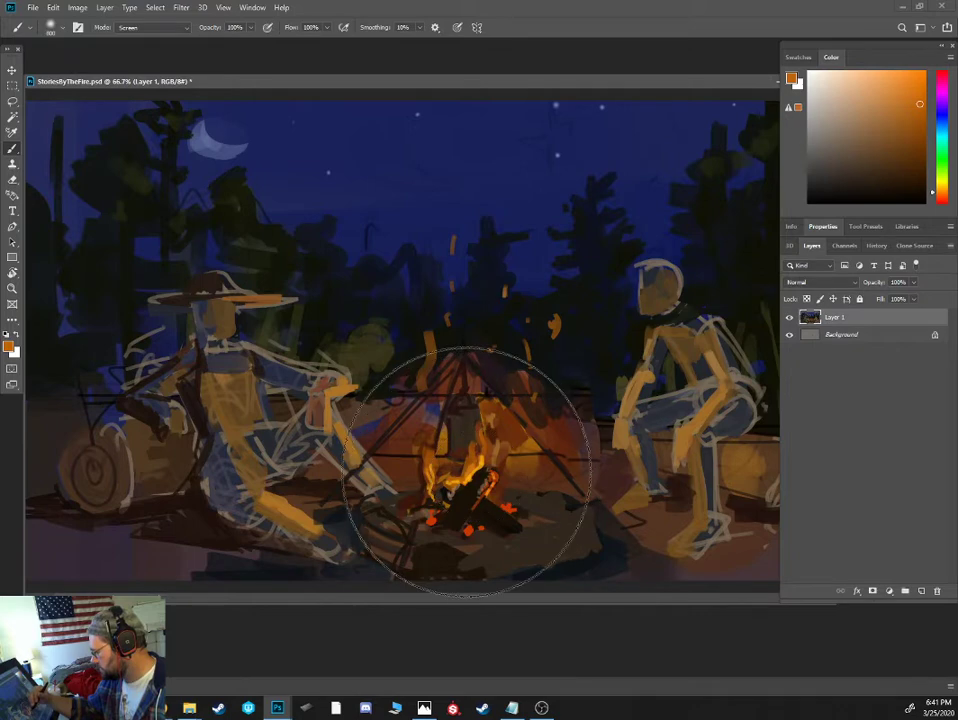
{"action": "key", "text": "["}
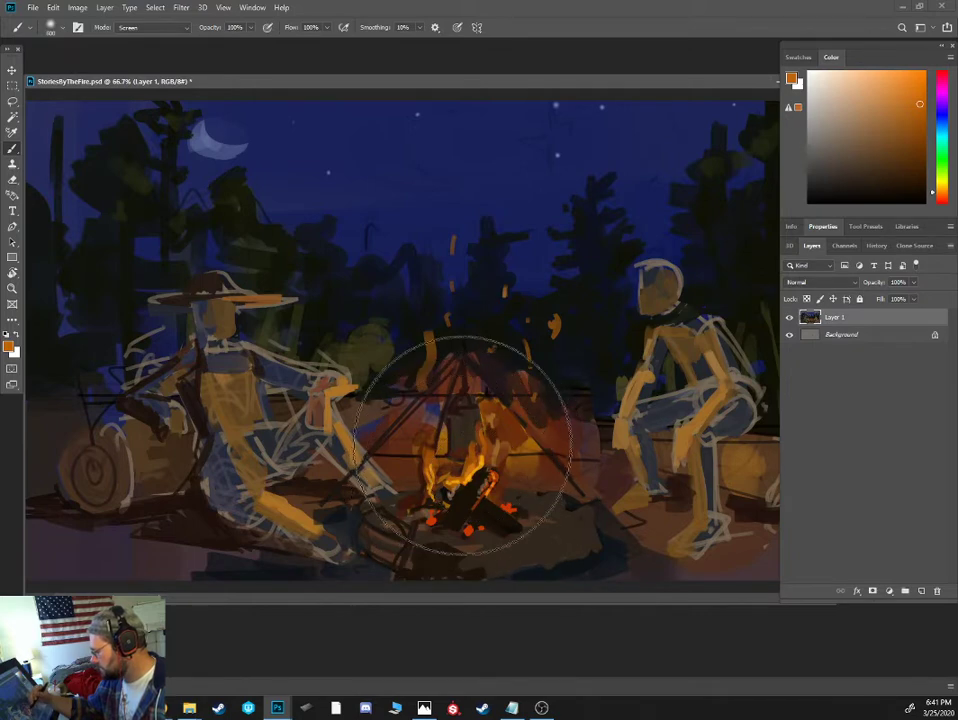
{"action": "key", "text": "["}
{"action": "key", "text": "["}
{"action": "key", "text": "["}
{"action": "key", "text": "["}
{"action": "key", "text": "["}
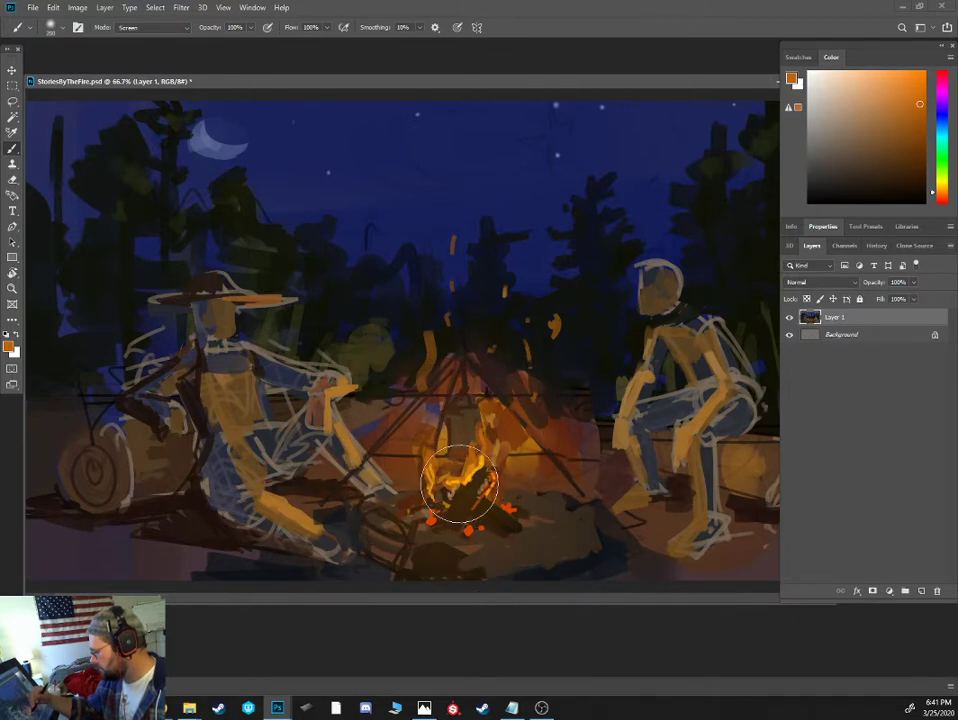
{"action": "key", "text": "["}
{"action": "key", "text": "["}
{"action": "key", "text": "["}
{"action": "key", "text": "["}
{"action": "key", "text": "["}
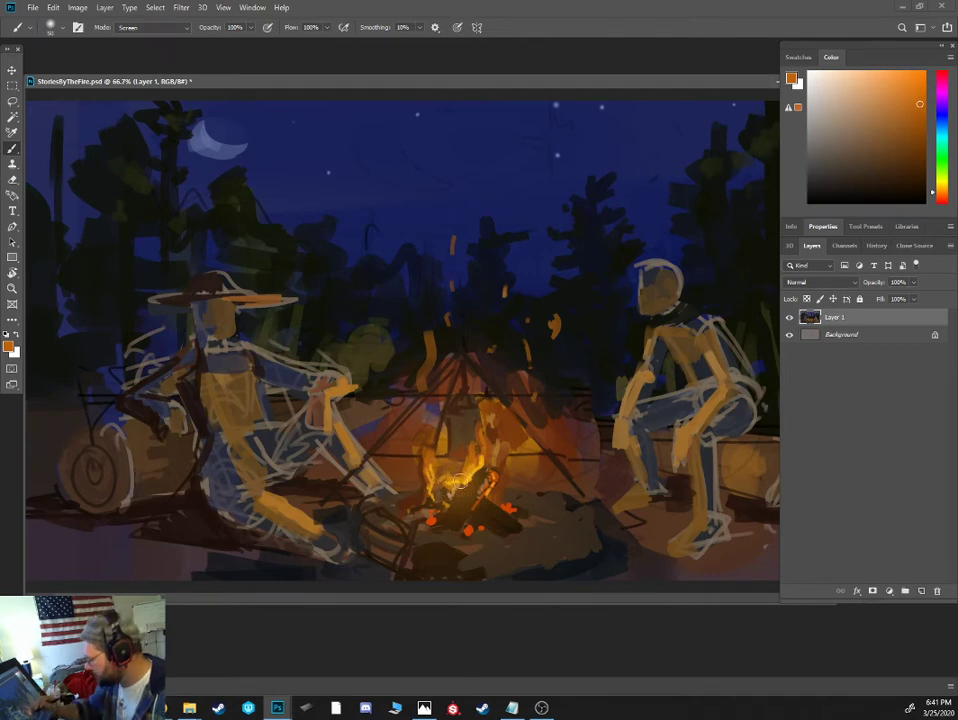
- Paint glowing orange-yellow light over the logs and embers and brighten the flame tongues on both sides of the pot
{"action": "key", "text": "]"}
{"action": "key", "text": "]"}
{"action": "mouse_move", "coordinate": [474, 466]}
{"action": "left_mouse_down"}
{"action": "mouse_move", "coordinate": [428, 514]}
{"action": "mouse_move", "coordinate": [438, 502]}
{"action": "mouse_move", "coordinate": [479, 529]}
{"action": "left_mouse_up"}
{"action": "left_click_drag", "start_coordinate": [506, 507], "coordinate": [501, 509]}
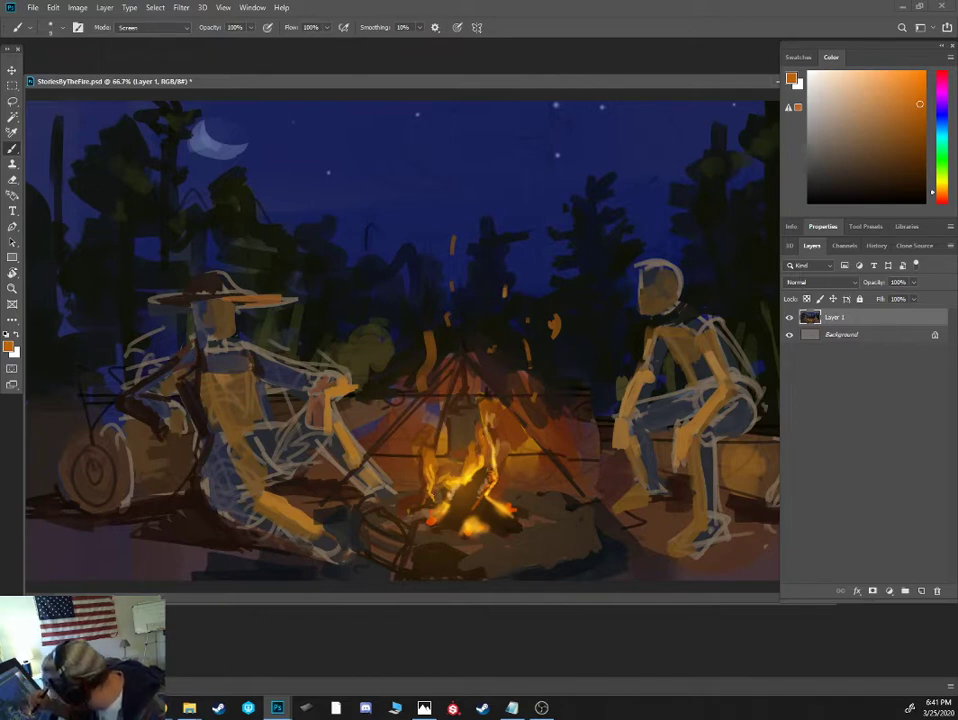
{"action": "left_click_drag", "start_coordinate": [427, 477], "coordinate": [423, 416]}
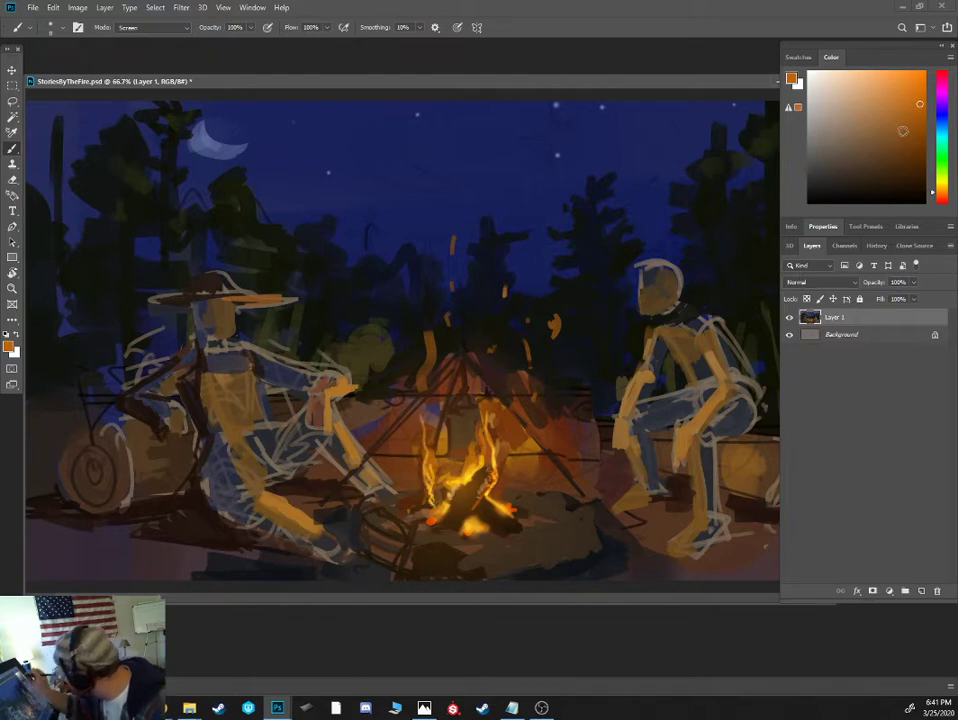
- Add soft burnt-orange and deep red glow to the fire's core and the underside of the pot
{"action": "left_click", "coordinate": [939, 197]}
{"action": "left_click_drag", "start_coordinate": [915, 128], "coordinate": [923, 123]}
{"action": "key", "text": "bracketright"}
{"action": "key", "text": "bracketright"}
{"action": "key", "text": "bracketright"}
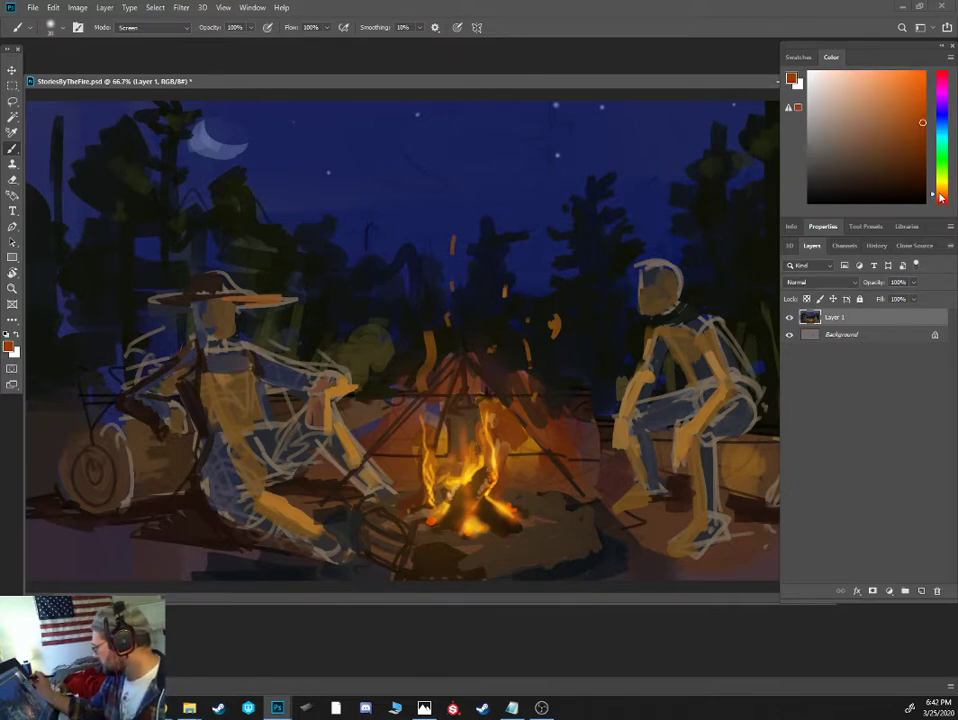
{"action": "left_click", "coordinate": [908, 119]}
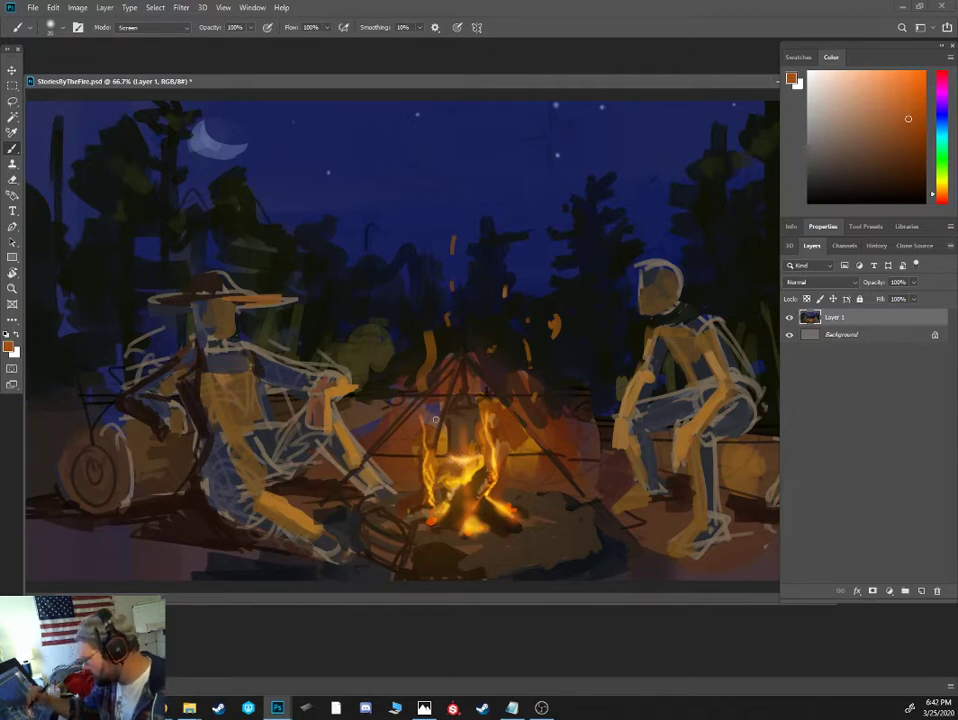
{"action": "left_click", "coordinate": [939, 199]}
{"action": "left_click", "coordinate": [908, 134]}
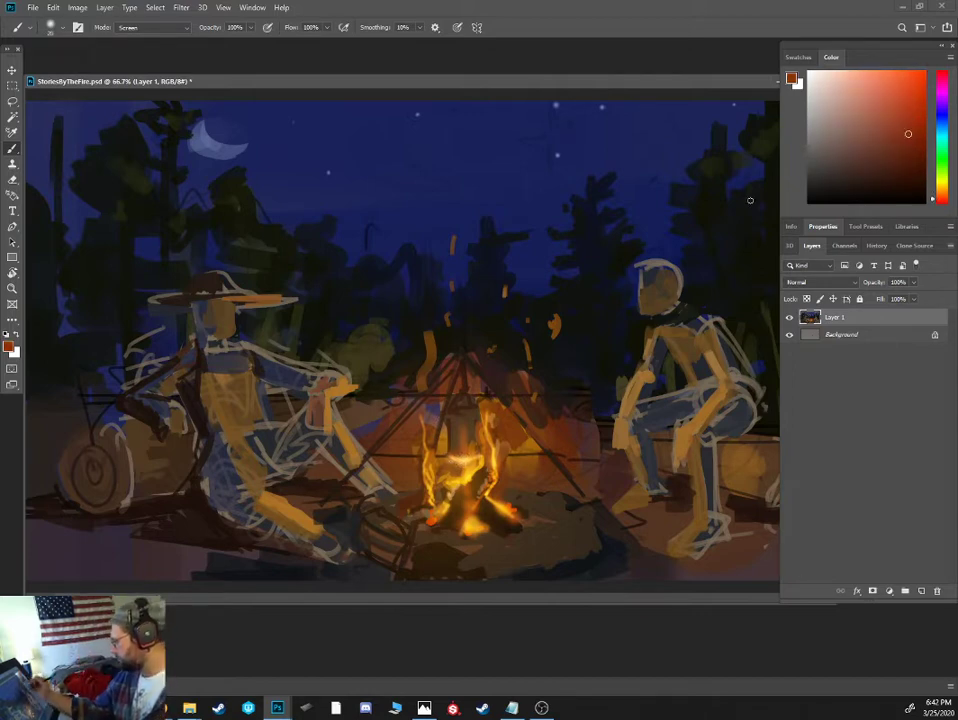
{"action": "key", "text": "]"}
{"action": "key", "text": "]"}
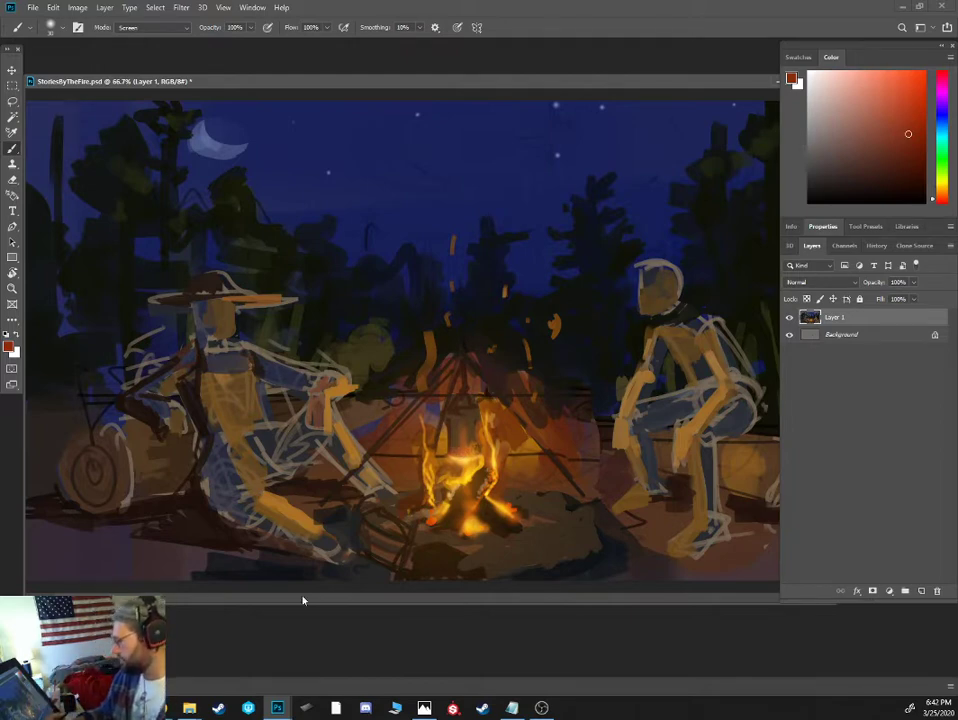
- Paint the tripod's front leg as a straight black line up to the apex, using the textured flat brush in Normal mode
{"action": "left_click", "coordinate": [878, 203]}
{"action": "right_click", "coordinate": [525, 376]}
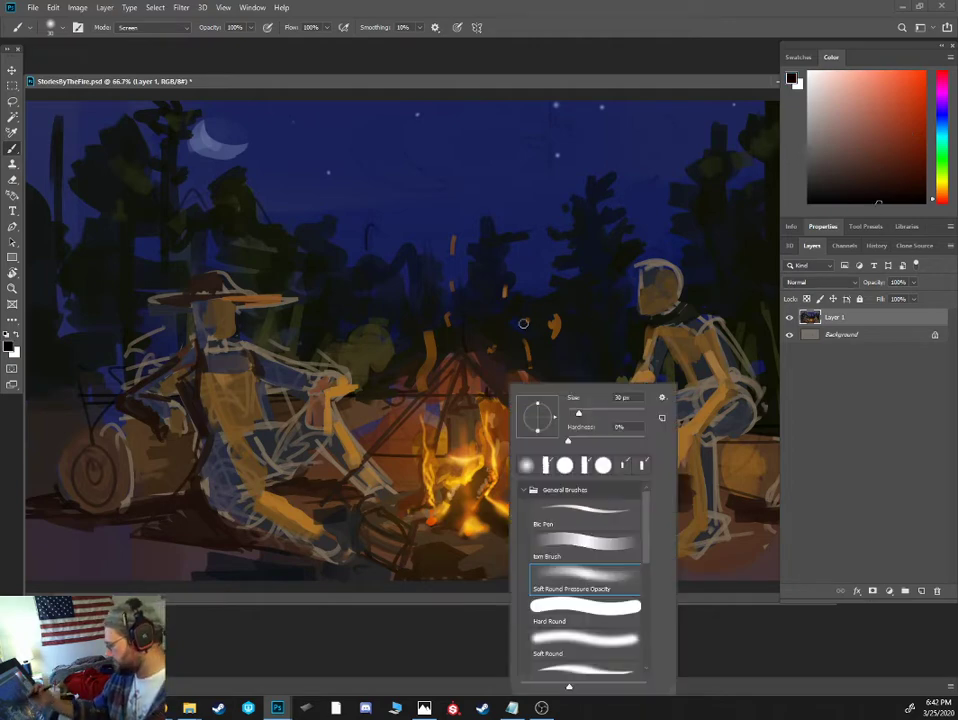
{"action": "double_click", "coordinate": [588, 546]}
{"action": "left_click", "coordinate": [464, 388], "text": "alt"}
{"action": "left_click_drag", "start_coordinate": [866, 182], "coordinate": [831, 222]}
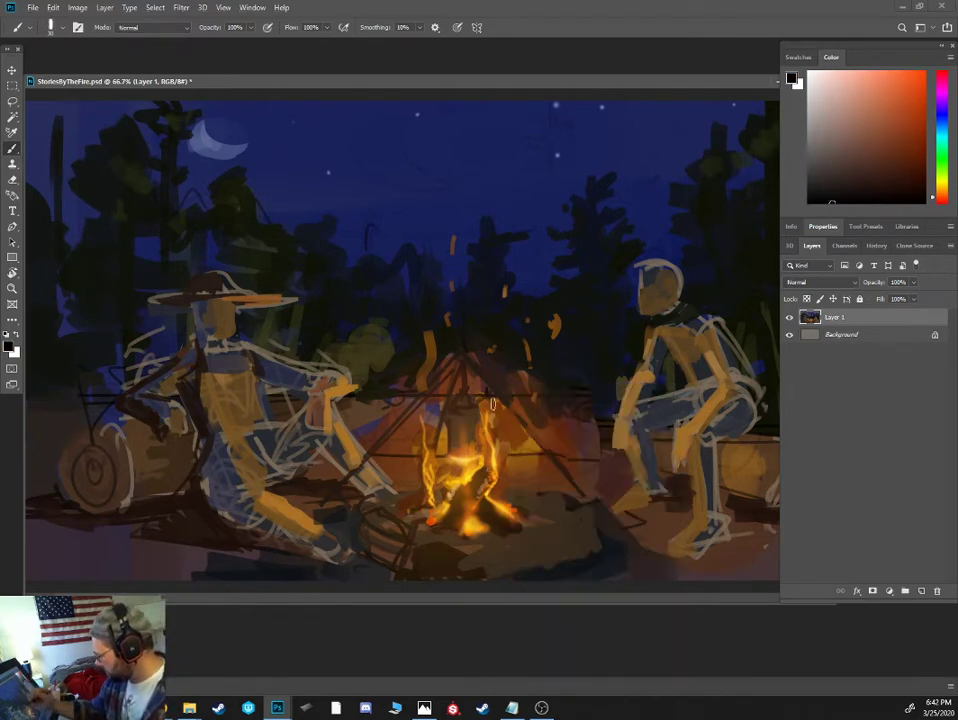
{"action": "key", "text": "bracketleft"}
{"action": "key", "text": "bracketleft"}
{"action": "left_click", "coordinate": [392, 576]}
{"action": "left_click", "coordinate": [461, 358], "text": "shift"}
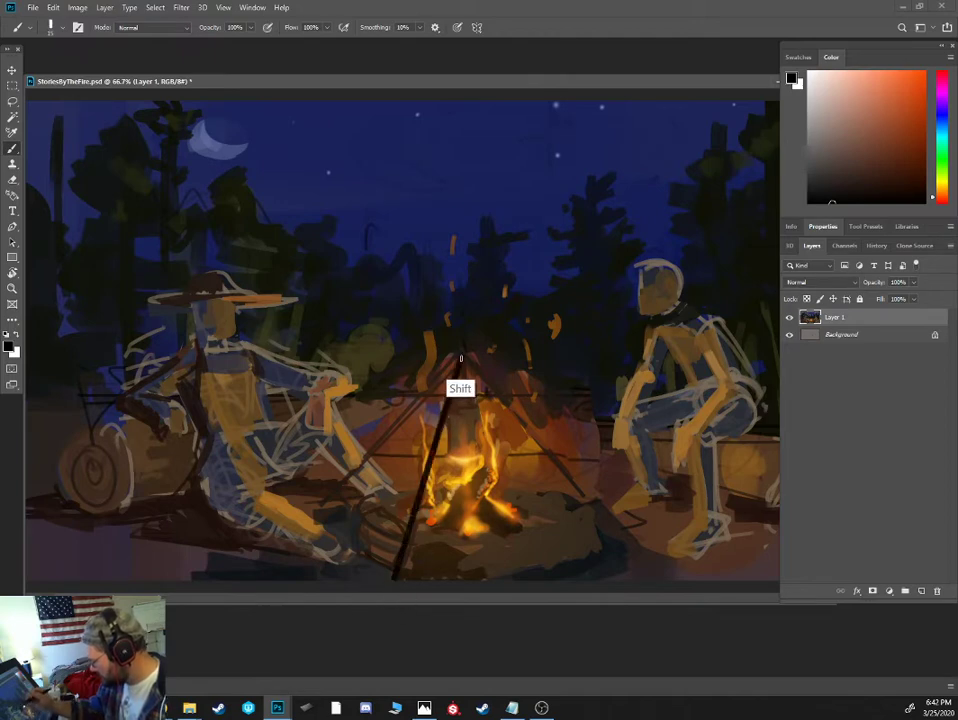
- Paint the tripod's two remaining legs as straight black lines from the apex to the ground on either side of the fire
{"action": "left_click", "coordinate": [345, 478], "text": "shift"}
{"action": "left_click", "coordinate": [461, 358]}
{"action": "left_click", "coordinate": [588, 505], "text": "shift"}
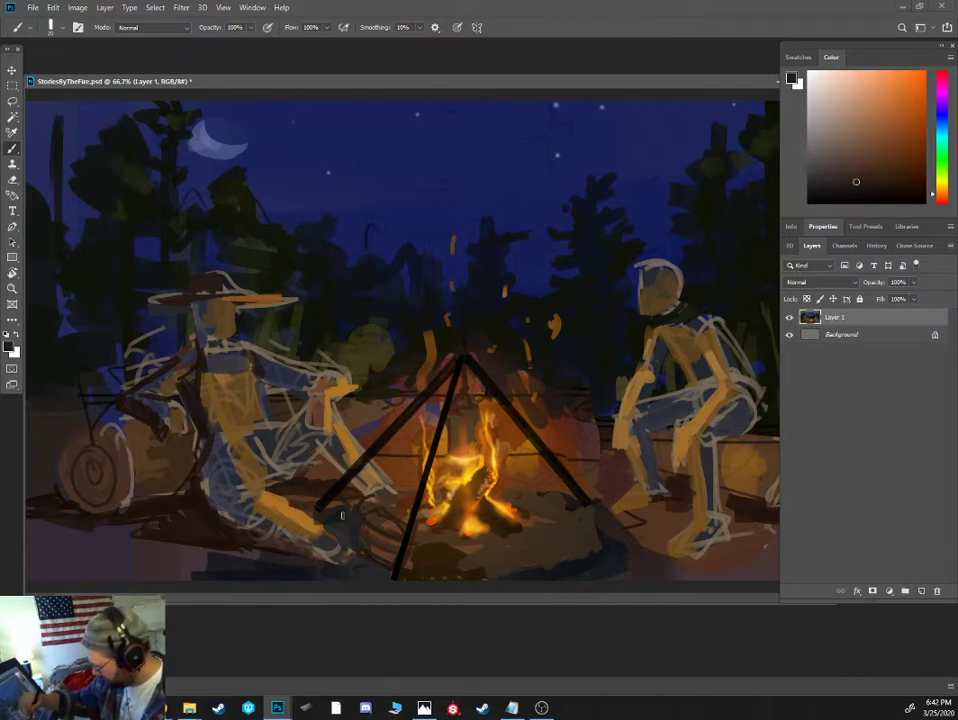
{"action": "left_click", "coordinate": [596, 505], "text": "alt"}
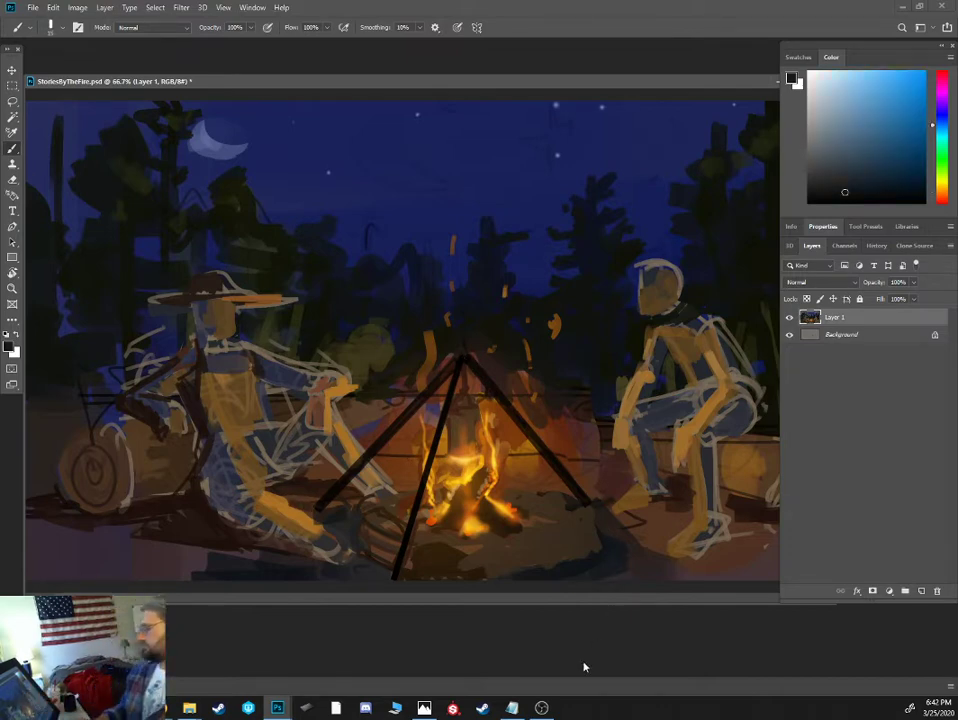
{"action": "key", "text": "ctrl+plus"}
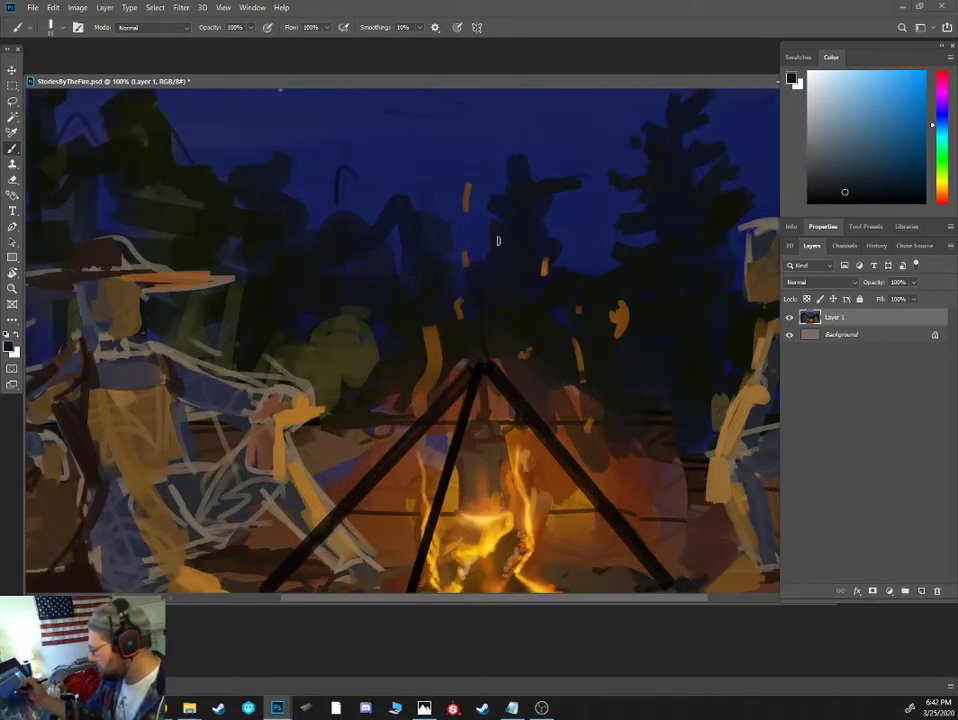
- Add dark strokes under the seated cowboy's chin and tone his neck and raised sleeve with sampled grey and tan-brown
{"action": "left_click_drag", "start_coordinate": [330, 296], "coordinate": [502, 255]}
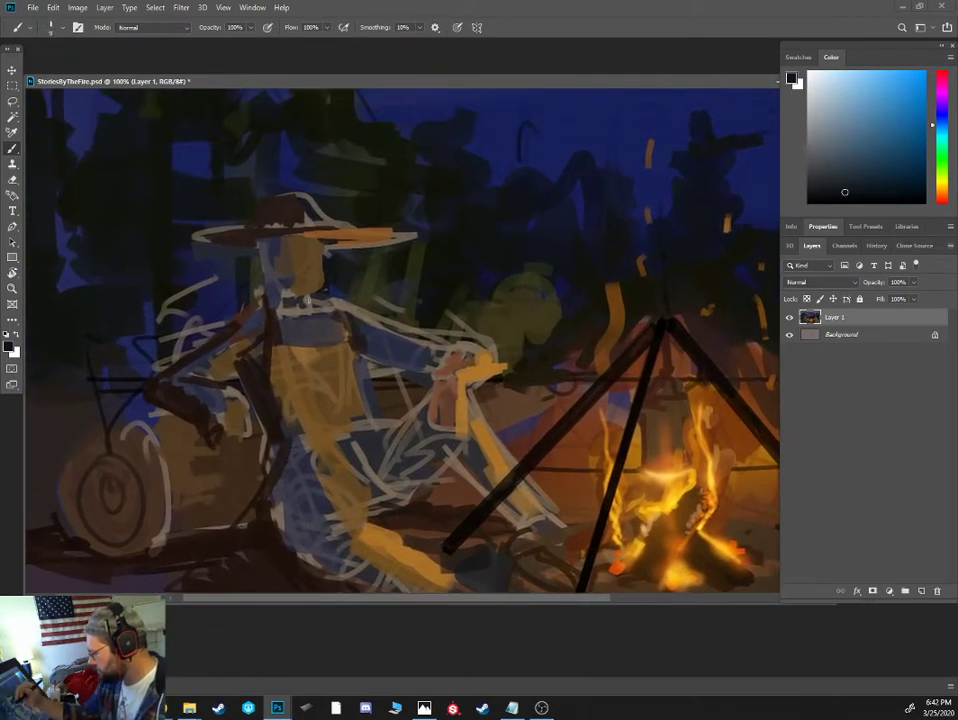
{"action": "left_click_drag", "start_coordinate": [314, 292], "coordinate": [314, 316]}
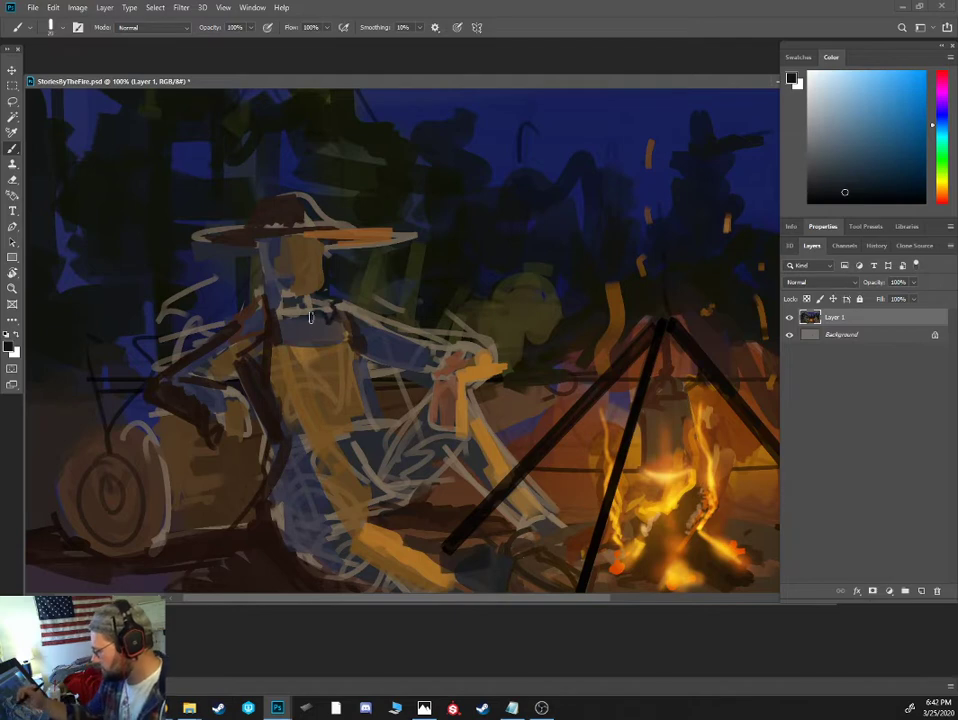
{"action": "key", "text": "9"}
{"action": "key", "text": "5"}
{"action": "left_click", "coordinate": [280, 273], "text": "alt"}
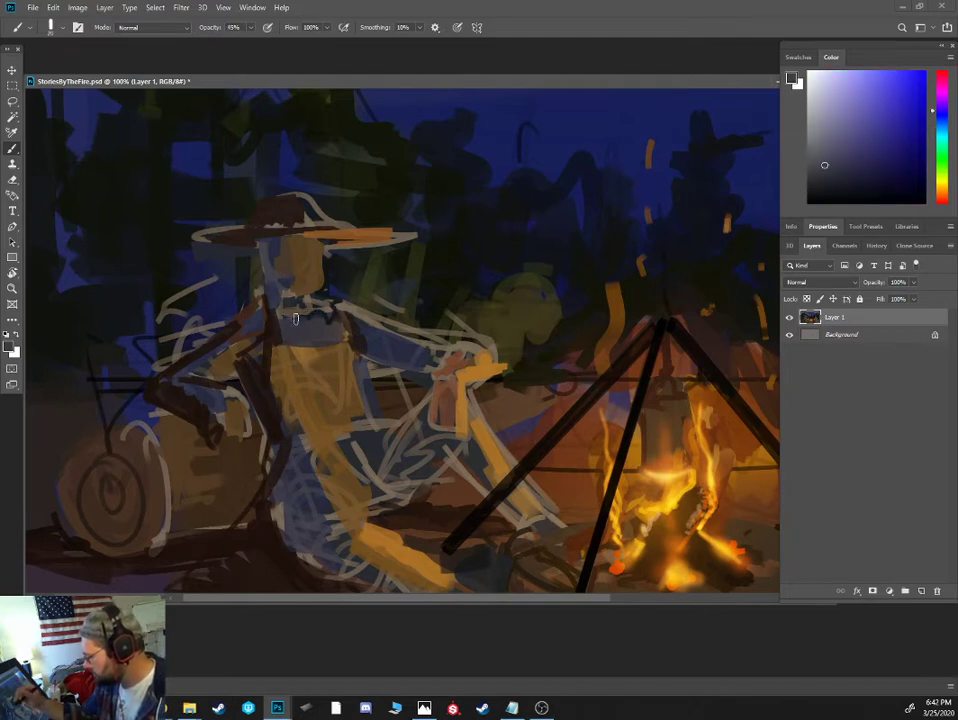
{"action": "left_click", "coordinate": [230, 340], "text": "alt"}
{"action": "key", "text": "0"}
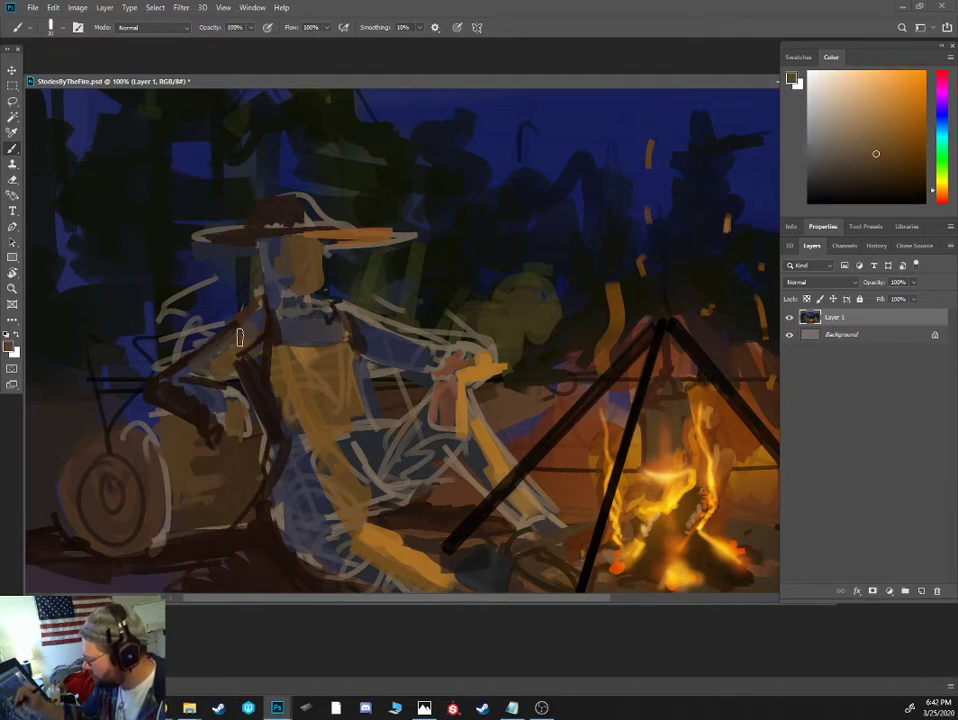
- Paint the underside of the hat brim, the coat collar and the coat's front edge in very dark brown with a smaller brush
{"action": "left_click", "coordinate": [240, 265], "text": "alt"}
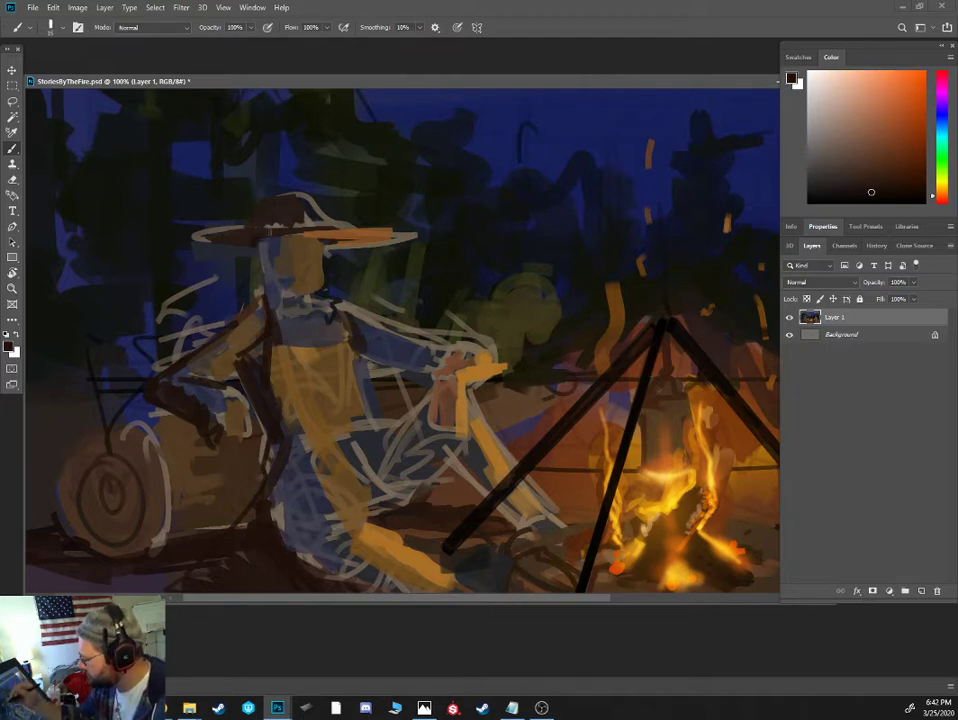
{"action": "key", "text": "bracketleft"}
{"action": "key", "text": "bracketleft"}
{"action": "mouse_move", "coordinate": [354, 297]}
{"action": "left_mouse_down"}
{"action": "mouse_move", "coordinate": [355, 359]}
{"action": "mouse_move", "coordinate": [380, 380]}
{"action": "left_mouse_up"}
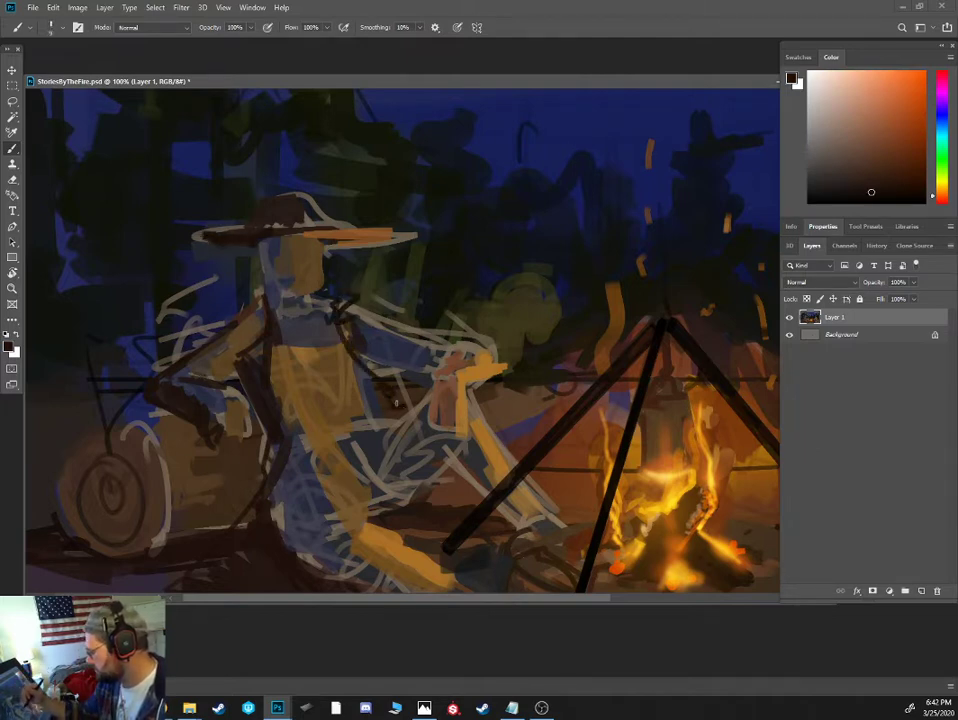
{"action": "mouse_move", "coordinate": [446, 466]}
{"action": "left_mouse_down"}
{"action": "mouse_move", "coordinate": [470, 498]}
{"action": "mouse_move", "coordinate": [446, 467]}
{"action": "mouse_move", "coordinate": [442, 505]}
{"action": "left_mouse_up"}
- Draw the cowboy's slanted belt with its cartridge marks, the shirt fold lines and the curved hip outline in near-black strokes
{"action": "key", "text": "bracketright"}
{"action": "key", "text": "bracketright"}
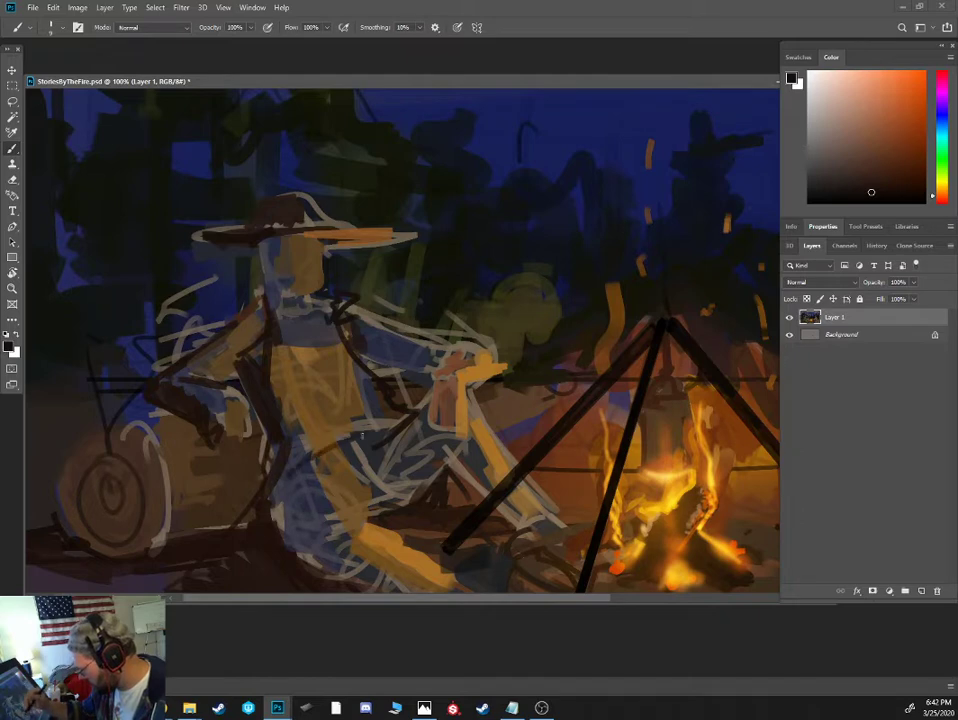
{"action": "left_click_drag", "start_coordinate": [298, 456], "coordinate": [373, 430]}
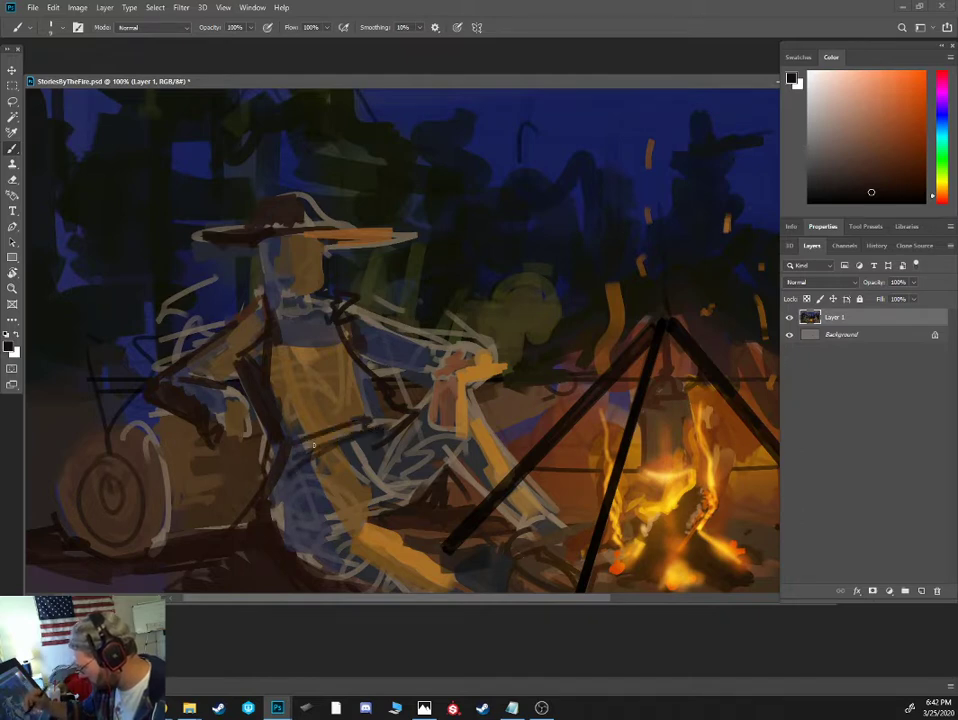
{"action": "mouse_move", "coordinate": [290, 457]}
{"action": "left_mouse_down"}
{"action": "mouse_move", "coordinate": [352, 437]}
{"action": "mouse_move", "coordinate": [300, 338]}
{"action": "mouse_move", "coordinate": [322, 350]}
{"action": "left_mouse_up"}
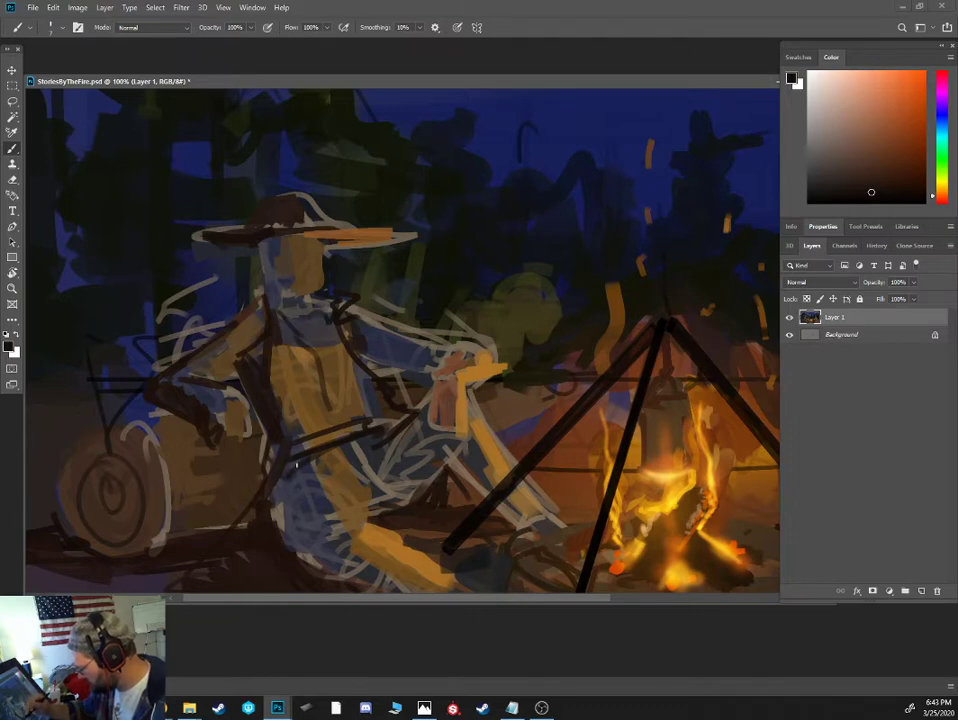
{"action": "left_click_drag", "start_coordinate": [286, 503], "coordinate": [328, 495]}
{"action": "mouse_move", "coordinate": [295, 510]}
{"action": "left_mouse_down"}
{"action": "mouse_move", "coordinate": [286, 483]}
{"action": "mouse_move", "coordinate": [318, 440]}
{"action": "mouse_move", "coordinate": [340, 432]}
{"action": "left_mouse_up"}
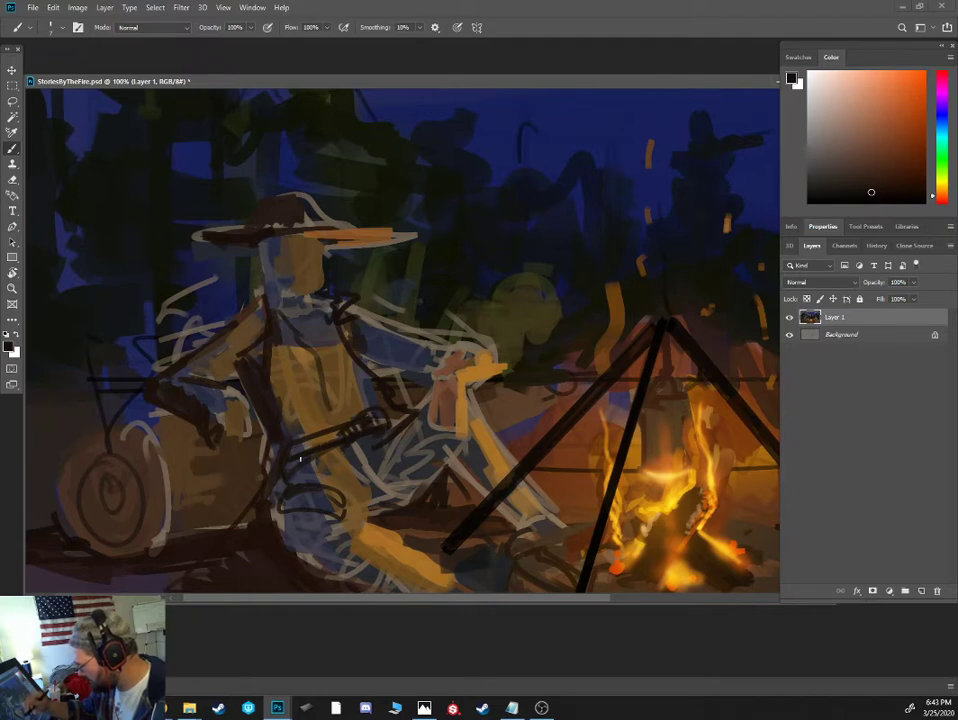
{"action": "left_click_drag", "start_coordinate": [300, 459], "coordinate": [289, 462]}
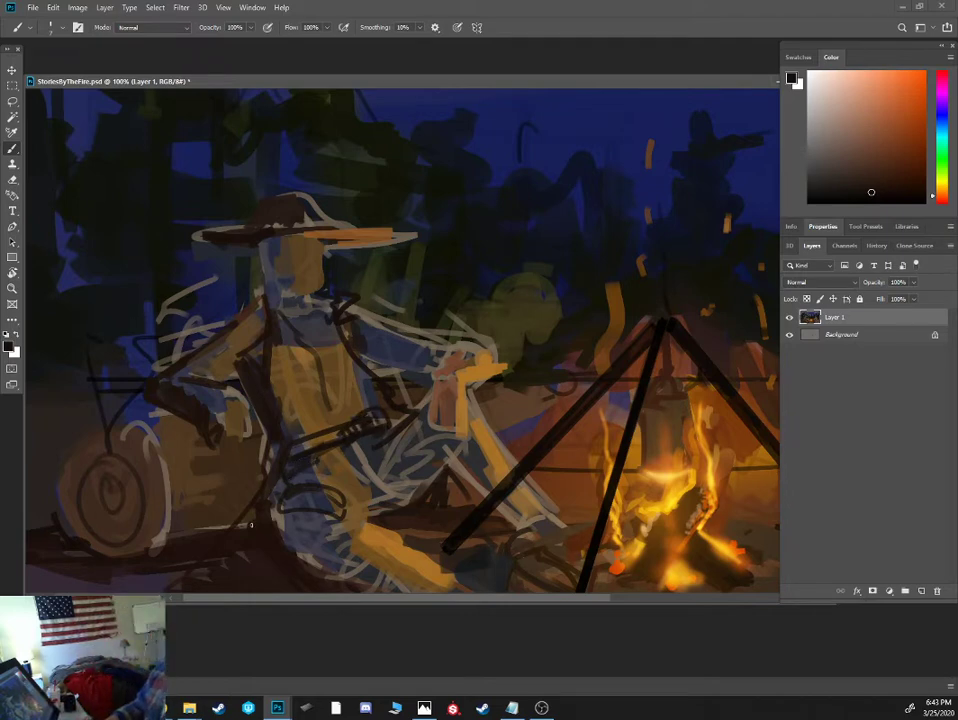
- Mix a near-black brown and fill the open coat flap beside the belt on the fire side
{"action": "left_click", "coordinate": [941, 190]}
{"action": "left_click", "coordinate": [871, 169]}
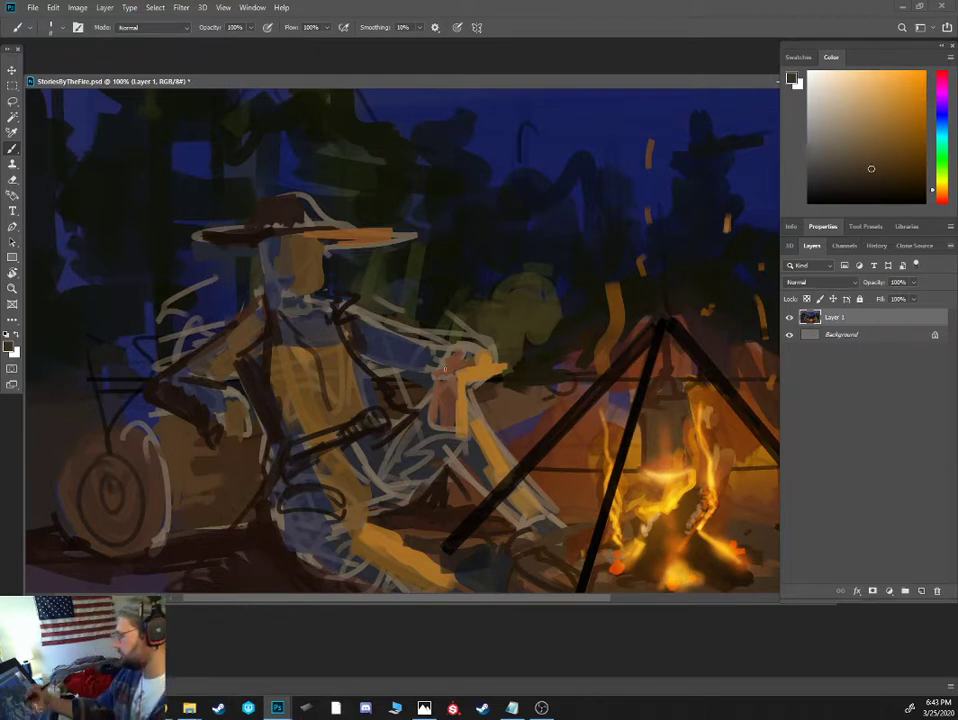
{"action": "left_click", "coordinate": [941, 195]}
{"action": "left_click", "coordinate": [874, 191]}
{"action": "mouse_move", "coordinate": [373, 398]}
{"action": "left_mouse_down"}
{"action": "mouse_move", "coordinate": [367, 387]}
{"action": "mouse_move", "coordinate": [397, 419]}
{"action": "mouse_move", "coordinate": [391, 426]}
{"action": "left_mouse_up"}
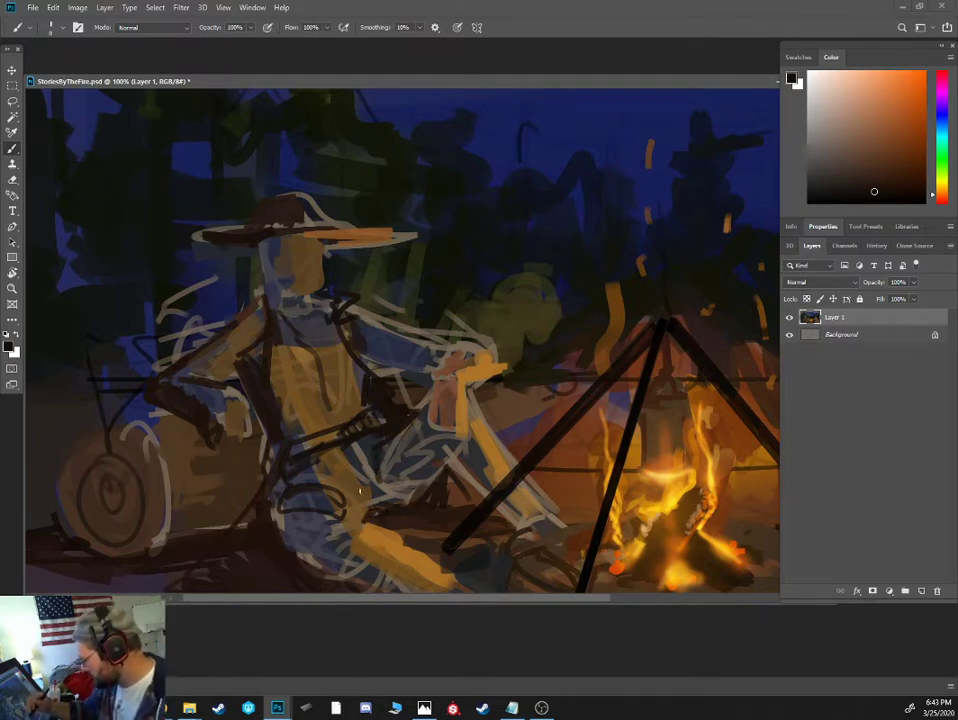
- Outline the trouser folds at the hip and the edges of the cowboy's extended leg in near-black brown, varying the brush size
{"action": "left_click_drag", "start_coordinate": [358, 491], "coordinate": [303, 482]}
{"action": "mouse_move", "coordinate": [349, 517]}
{"action": "left_mouse_down"}
{"action": "mouse_move", "coordinate": [277, 556]}
{"action": "mouse_move", "coordinate": [283, 480]}
{"action": "mouse_move", "coordinate": [272, 526]}
{"action": "mouse_move", "coordinate": [238, 528]}
{"action": "mouse_move", "coordinate": [269, 459]}
{"action": "left_mouse_up"}
{"action": "key", "text": "]"}
{"action": "key", "text": "]"}
{"action": "mouse_move", "coordinate": [337, 518]}
{"action": "left_mouse_down"}
{"action": "mouse_move", "coordinate": [376, 522]}
{"action": "mouse_move", "coordinate": [461, 584]}
{"action": "left_mouse_up"}
{"action": "key", "text": "["}
{"action": "left_click_drag", "start_coordinate": [311, 566], "coordinate": [347, 586]}
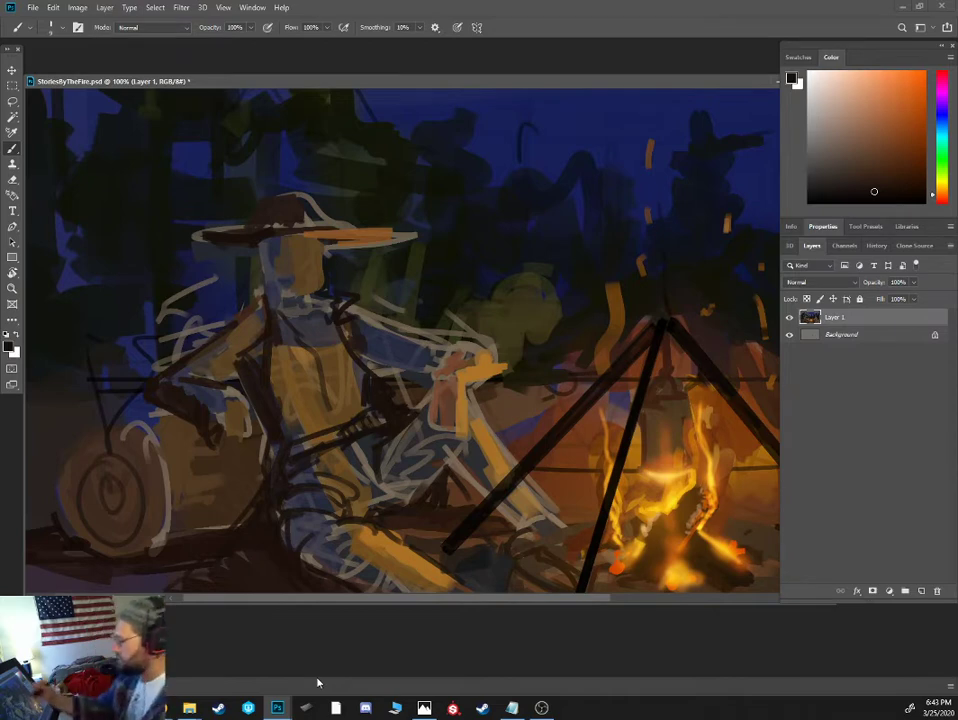
- Repaint the cowboy's face with warm brown skin tones sampled from his face and hand
{"action": "left_click", "coordinate": [300, 284], "text": "alt"}
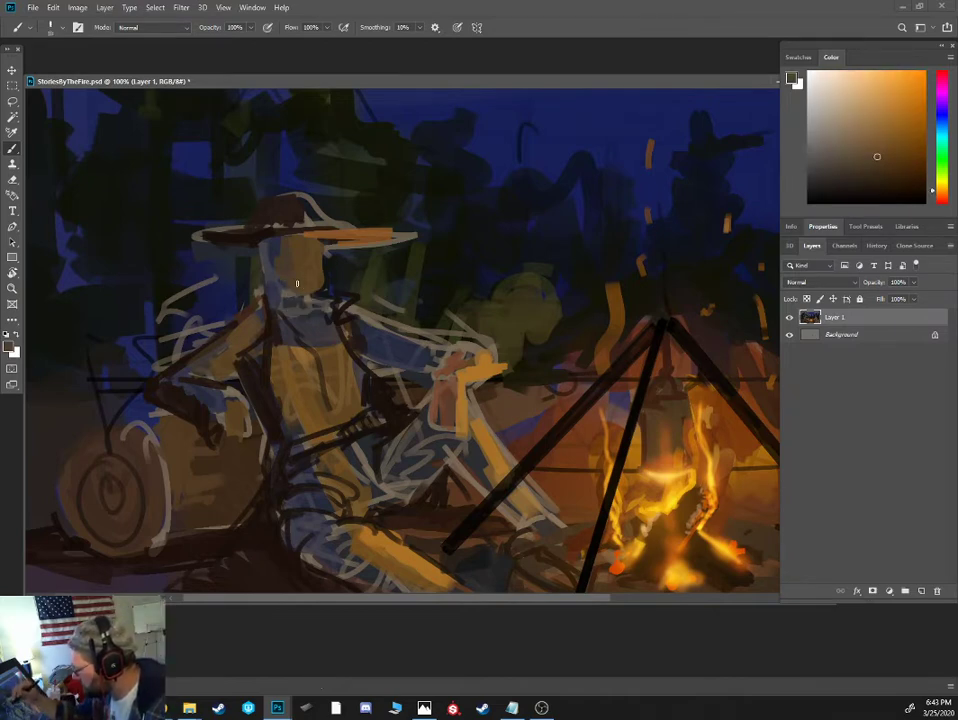
{"action": "left_click", "coordinate": [461, 390], "text": "alt"}
{"action": "left_click", "coordinate": [458, 401], "text": "alt"}
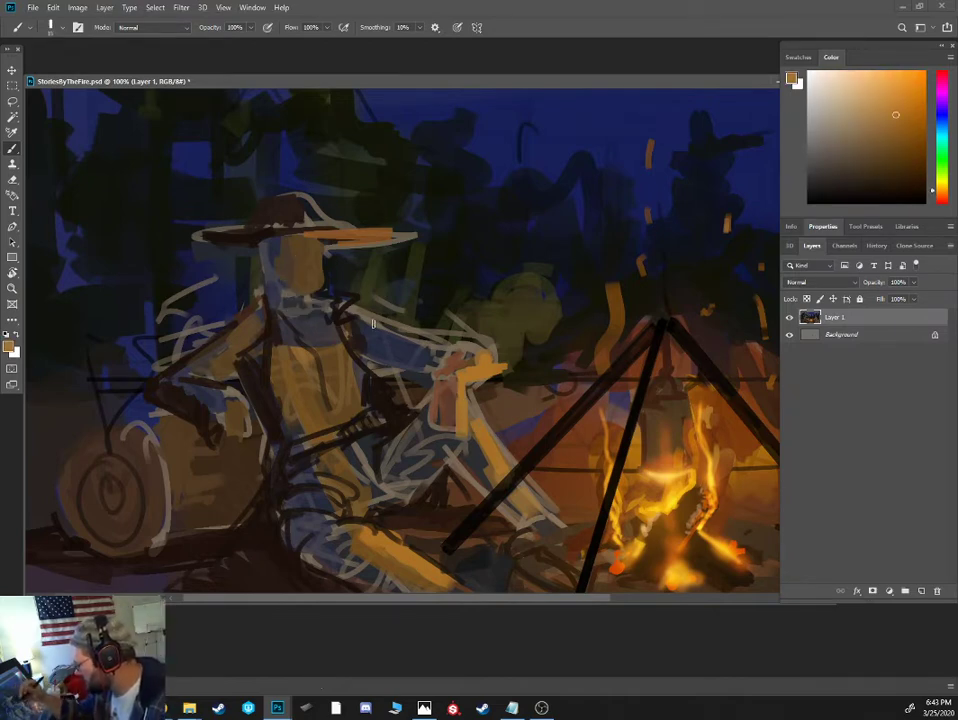
{"action": "left_click", "coordinate": [441, 404], "text": "alt"}
{"action": "left_click", "coordinate": [452, 374], "text": "alt"}
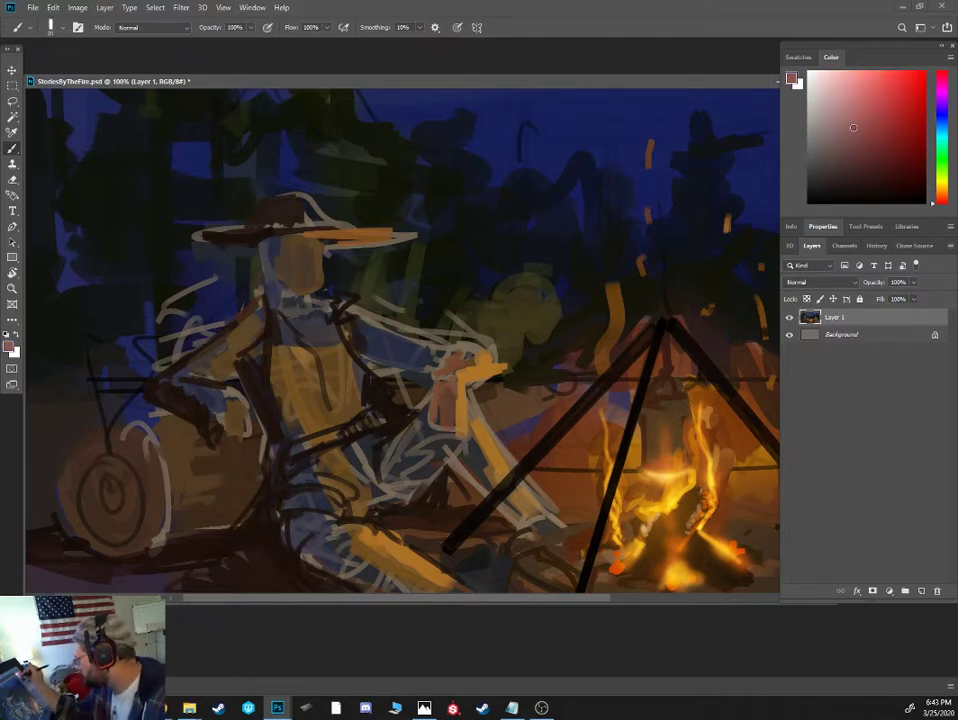
{"action": "left_click", "coordinate": [454, 389], "text": "alt"}
{"action": "left_click", "coordinate": [447, 396], "text": "alt"}
- Sketch the cowboy's brows, nose, moustache and mouth in thin dark strokes with a reduced brush
{"action": "left_click_drag", "start_coordinate": [307, 249], "coordinate": [293, 252]}
{"action": "left_click", "coordinate": [338, 315], "text": "alt"}
{"action": "key", "text": "["}
{"action": "key", "text": "["}
{"action": "key", "text": "["}
{"action": "key", "text": "["}
{"action": "key", "text": "["}
{"action": "key", "text": "["}
{"action": "key", "text": "["}
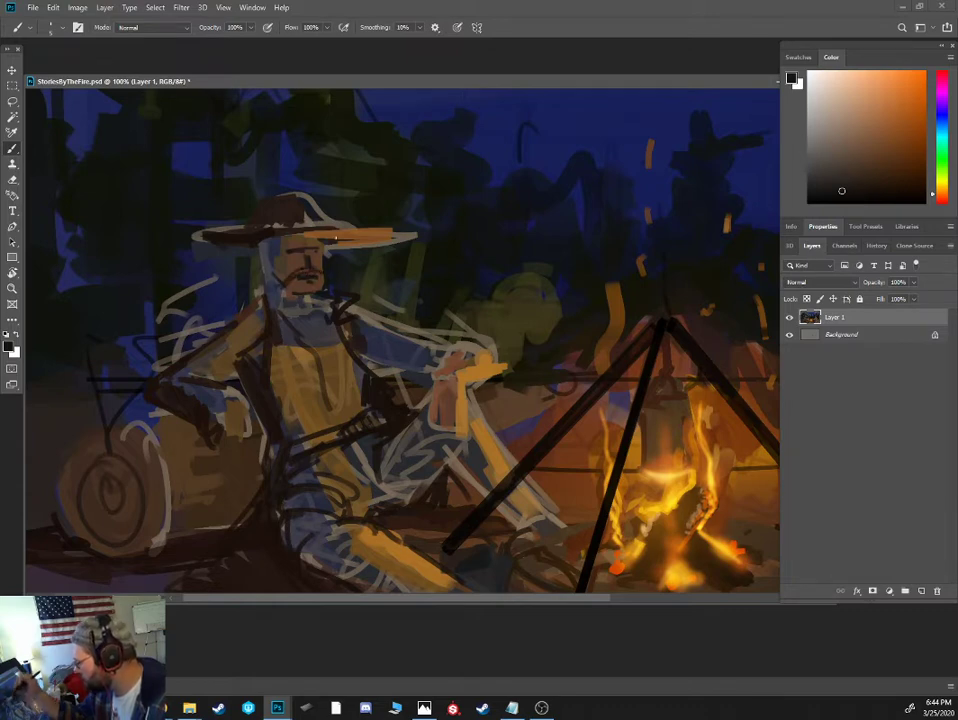
- Highlight the moustache with sampled ochre and warm the lower lip and chin with brown
{"action": "left_click", "coordinate": [464, 389], "text": "alt"}
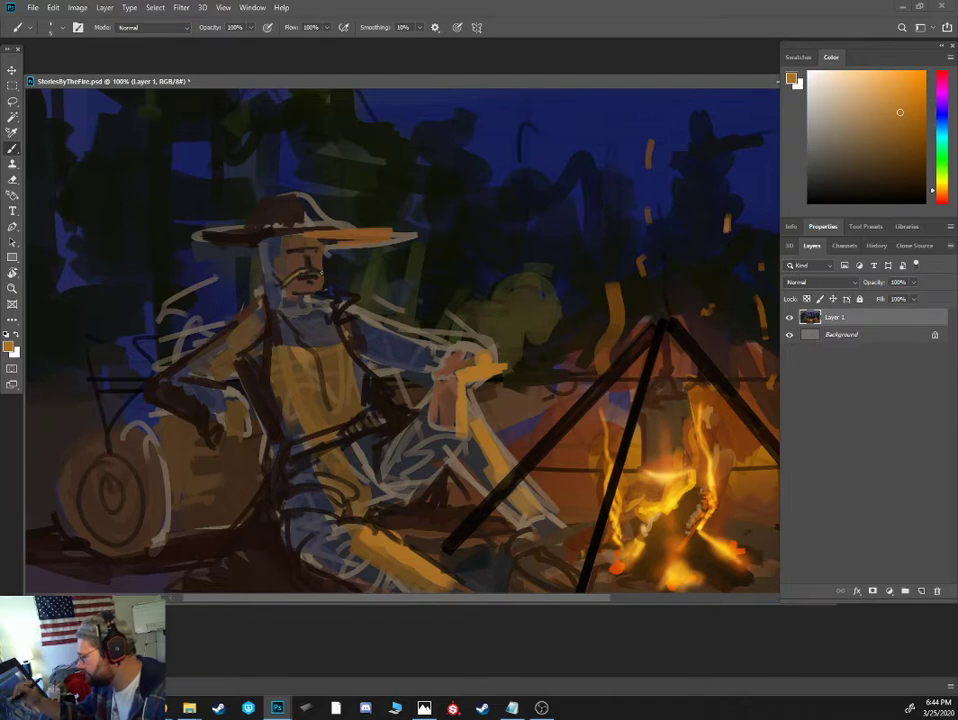
{"action": "left_click", "coordinate": [302, 290], "text": "alt"}
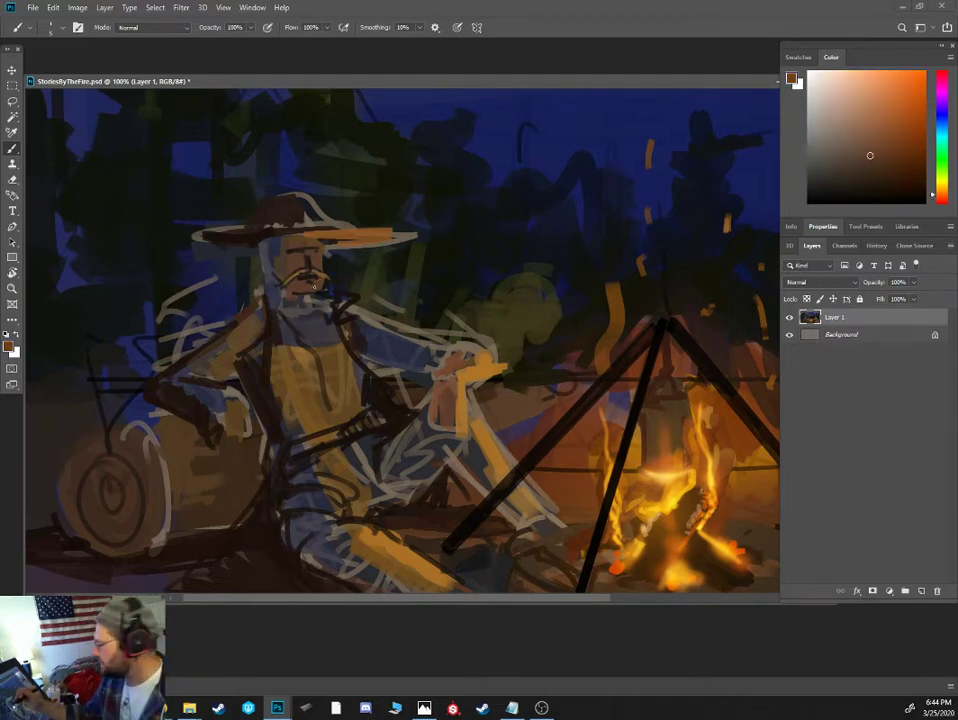
{"action": "left_click", "coordinate": [302, 287], "text": "alt"}
{"action": "left_click_drag", "start_coordinate": [304, 284], "coordinate": [318, 284]}
- Paint the cowboy's eyes with orange-brown lids, pale beige highlights and dark accents
{"action": "left_click", "coordinate": [313, 268], "text": "alt"}
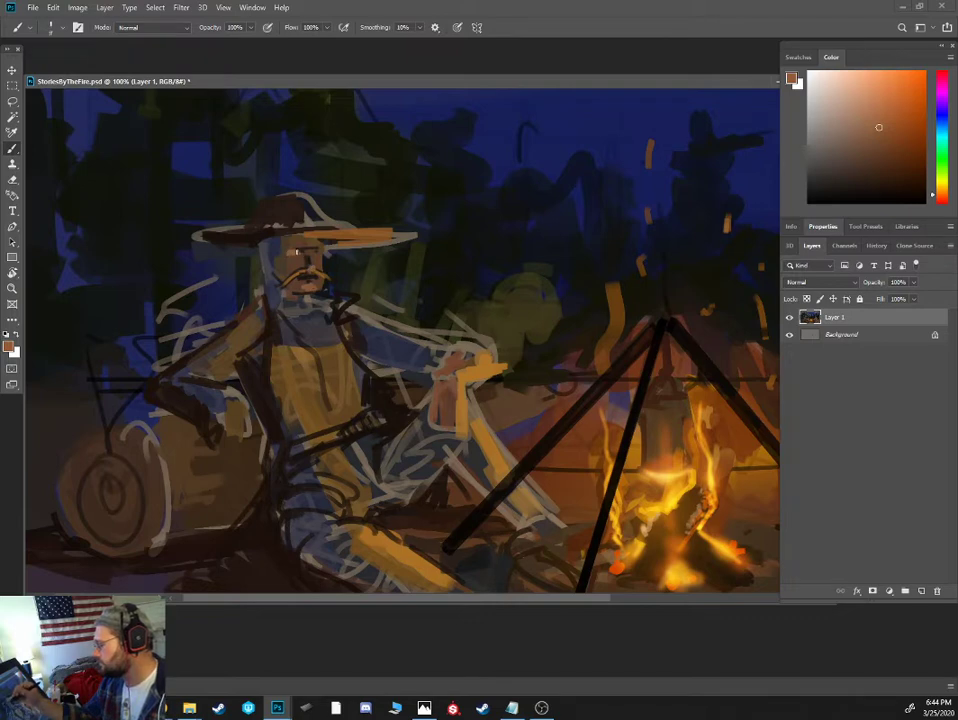
{"action": "left_click", "coordinate": [233, 190], "text": "alt"}
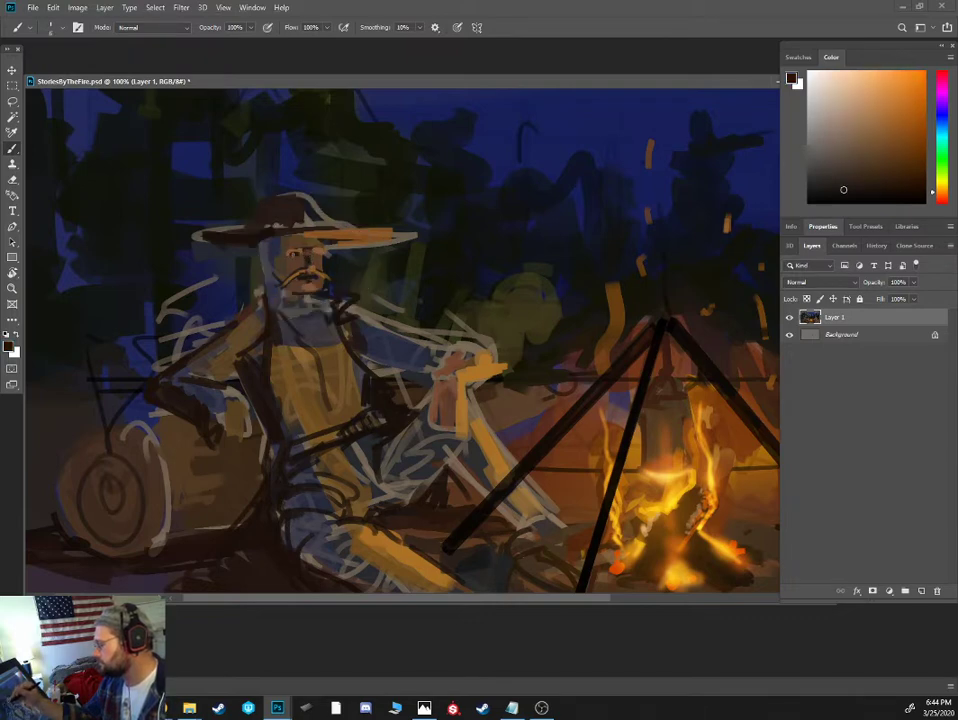
{"action": "left_click", "coordinate": [844, 107]}
{"action": "left_click_drag", "start_coordinate": [299, 253], "coordinate": [290, 256]}
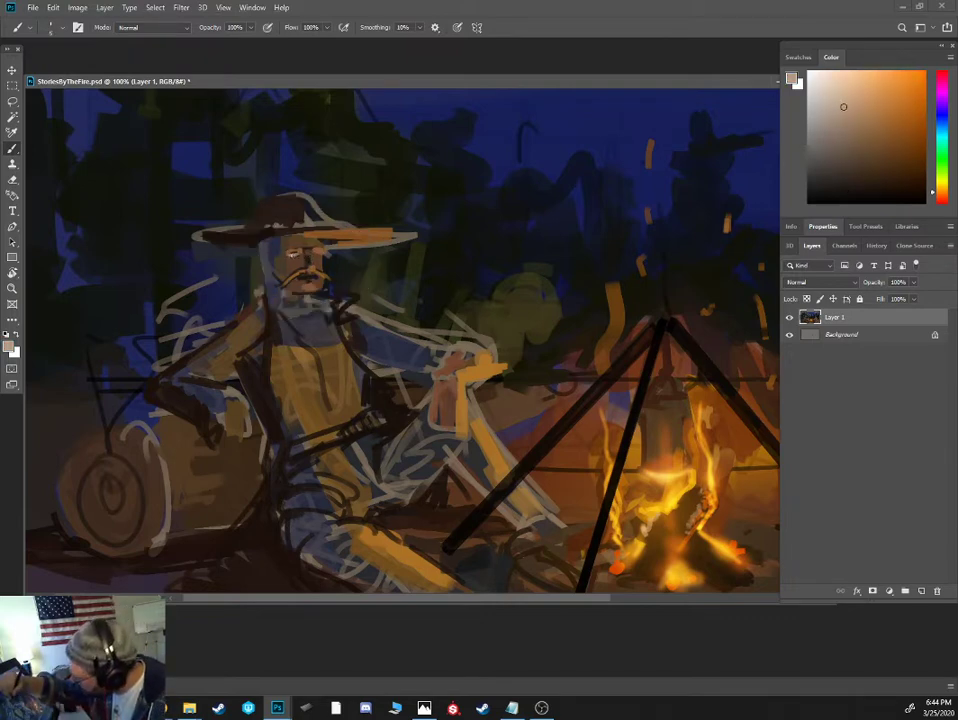
{"action": "left_click", "coordinate": [306, 252], "text": "alt"}
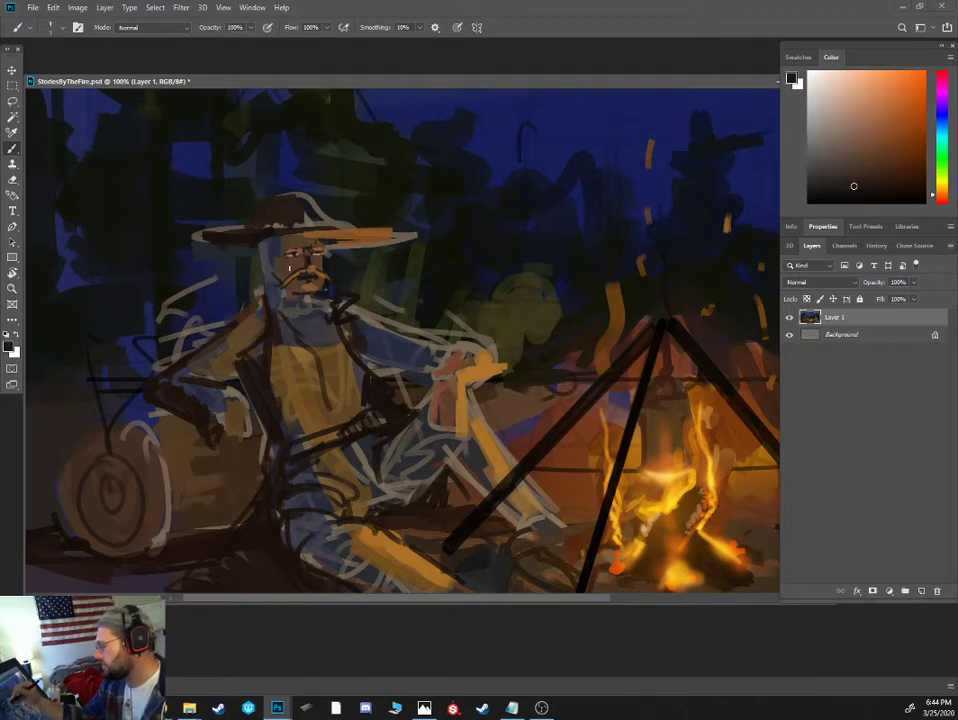
- Mix a dark reddish brown and shade the forehead, cheeks and moustache, extending the dark tone over the hat crown
{"action": "left_click", "coordinate": [917, 189]}
{"action": "left_click", "coordinate": [940, 198]}
{"action": "left_click", "coordinate": [910, 178]}
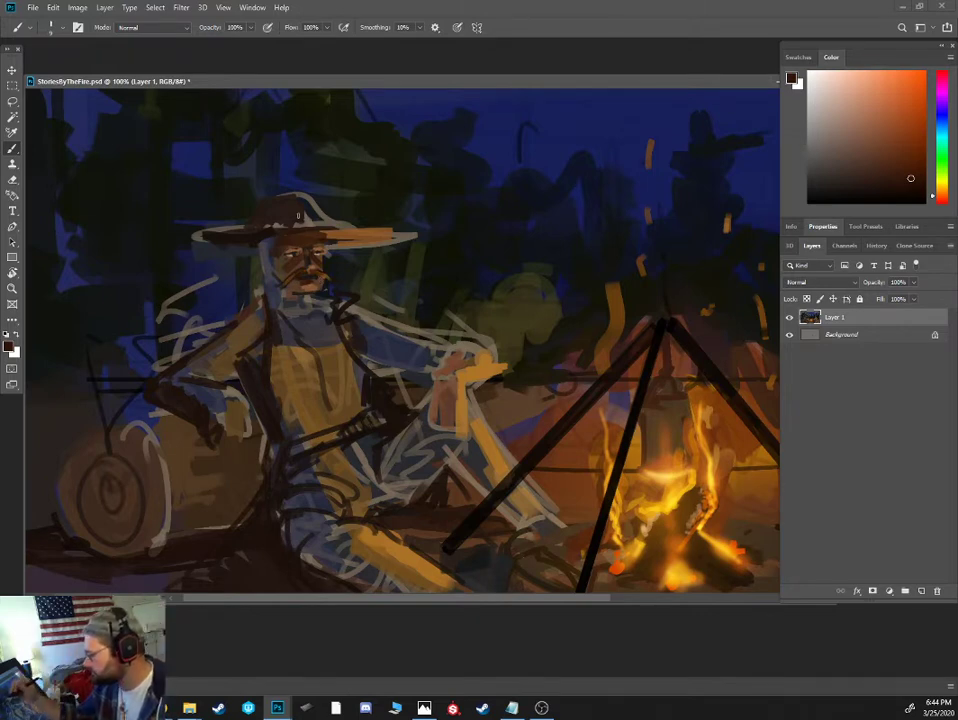
{"action": "left_click", "coordinate": [248, 226], "text": "alt"}
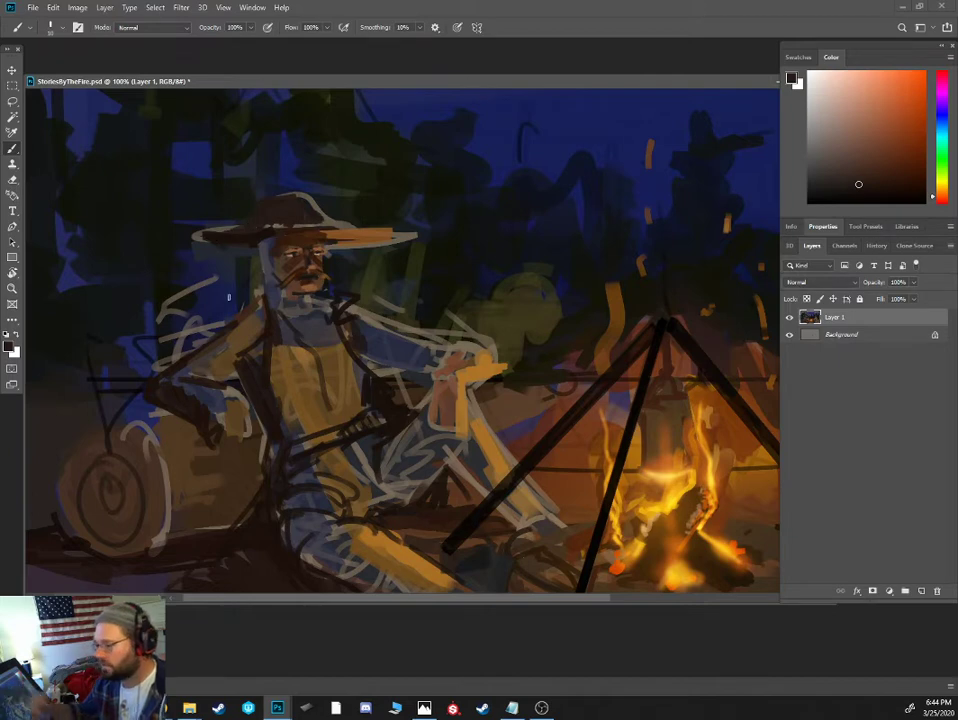
- Switch to the photo viewer and examine how firelight falls on the faces in the campfire group photo
{"action": "key", "text": "alt+Tab"}
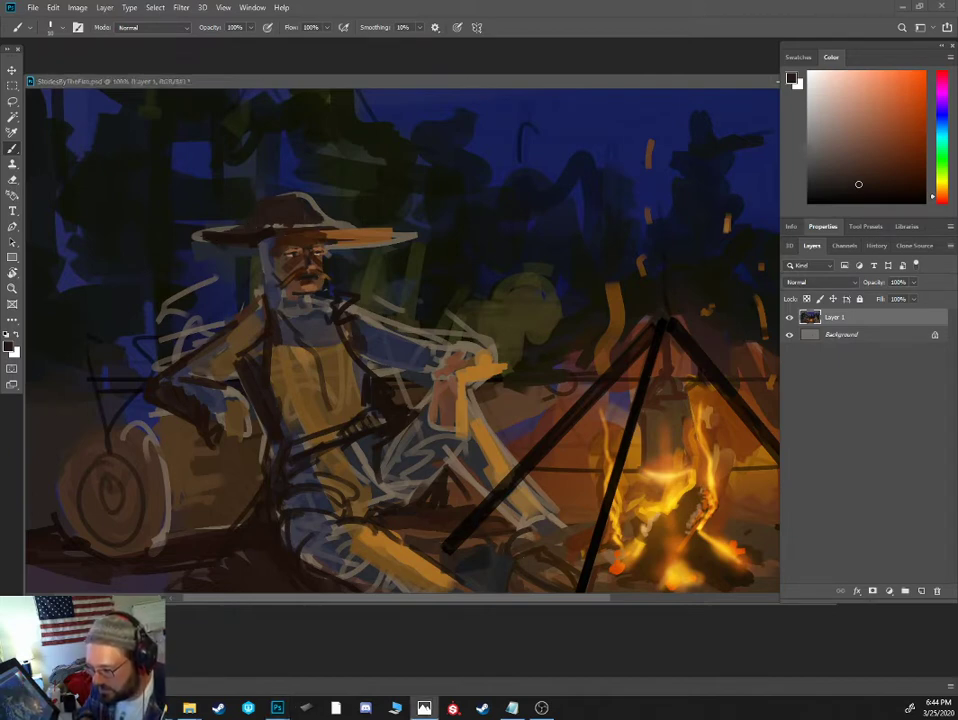
{"action": "left_click_drag", "start_coordinate": [0, 380], "coordinate": [474, 80]}
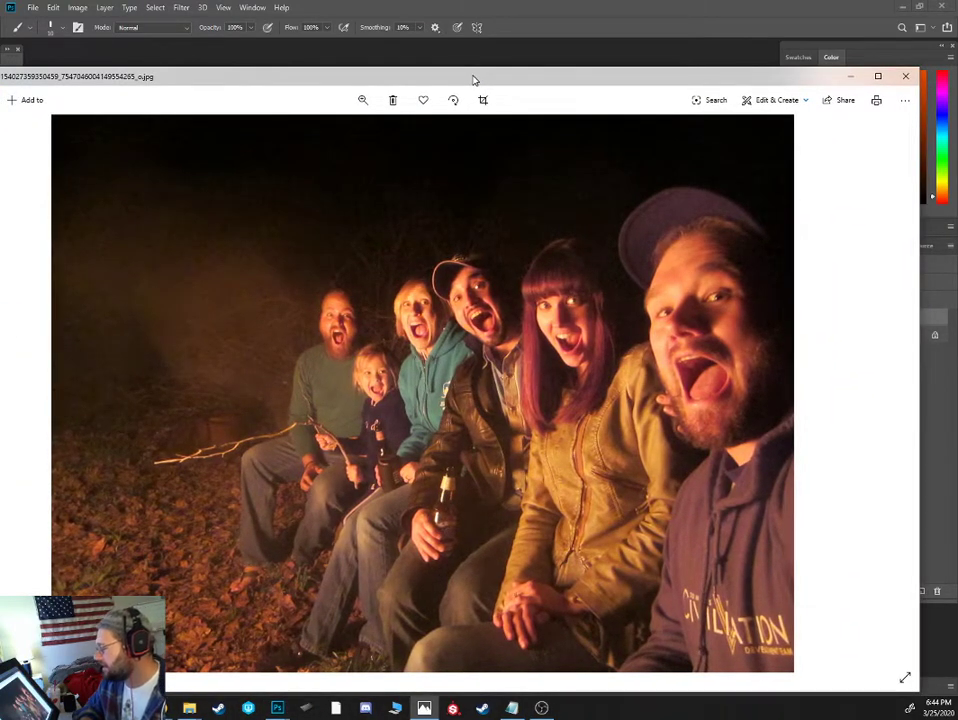
{"action": "mouse_move", "coordinate": [474, 80]}
{"action": "left_mouse_down"}
{"action": "mouse_move", "coordinate": [374, 92]}
{"action": "mouse_move", "coordinate": [0, 92]}
{"action": "left_mouse_up"}
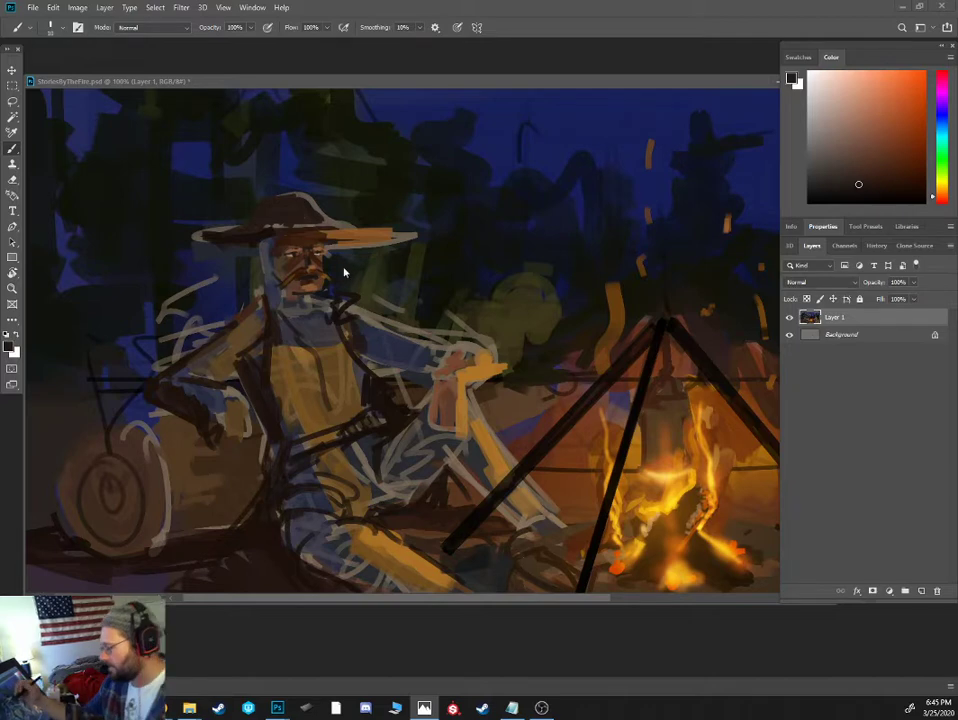
- Mix a saturated red-orange and paint firelight onto the cowboy's cheeks, nose and upper eyelids with a smaller brush
{"action": "left_click", "coordinate": [304, 262], "text": "alt"}
{"action": "key", "text": "ctrl+plus"}
{"action": "left_click_drag", "start_coordinate": [318, 263], "coordinate": [472, 298]}
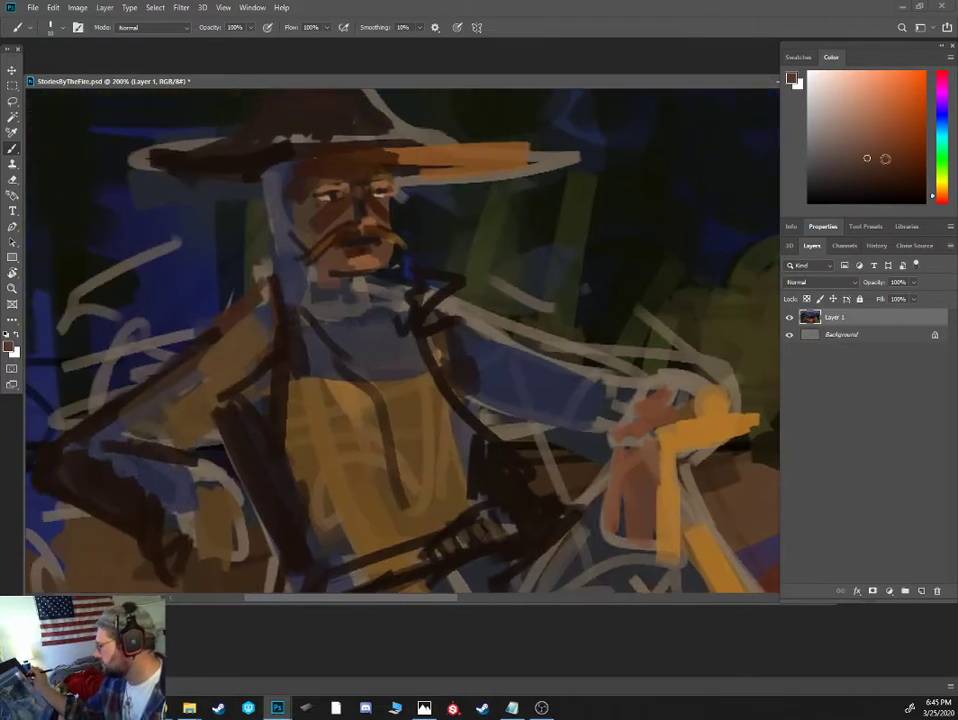
{"action": "left_click", "coordinate": [895, 129]}
{"action": "left_click", "coordinate": [940, 200]}
{"action": "left_click_drag", "start_coordinate": [896, 128], "coordinate": [903, 126]}
{"action": "key", "text": "bracketleft"}
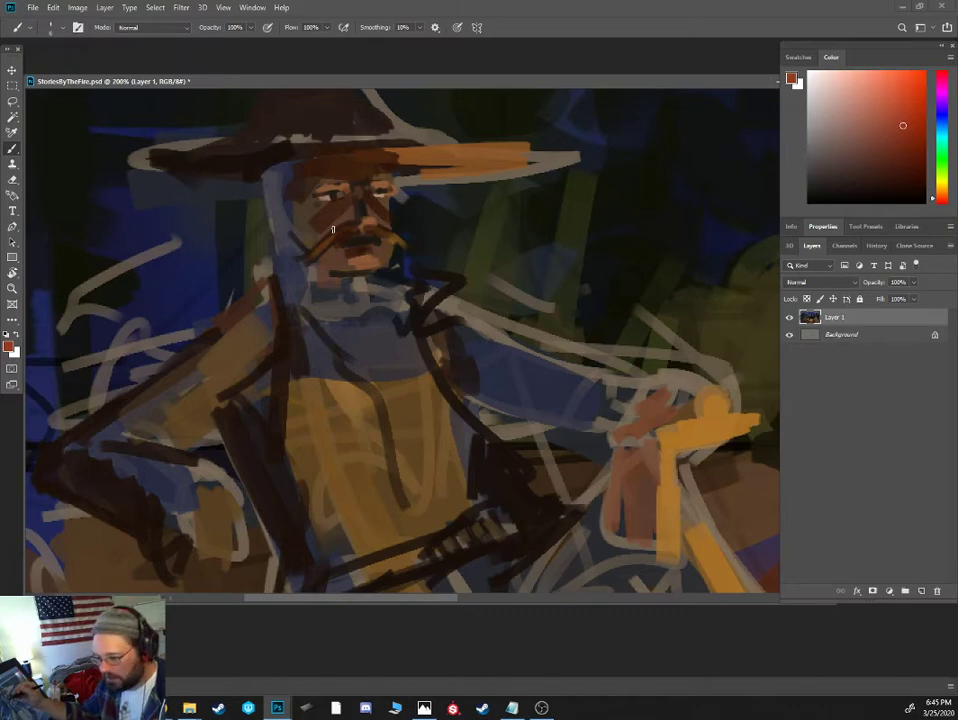
{"action": "mouse_move", "coordinate": [343, 212]}
{"action": "left_mouse_down"}
{"action": "mouse_move", "coordinate": [316, 224]}
{"action": "mouse_move", "coordinate": [391, 221]}
{"action": "left_mouse_up"}
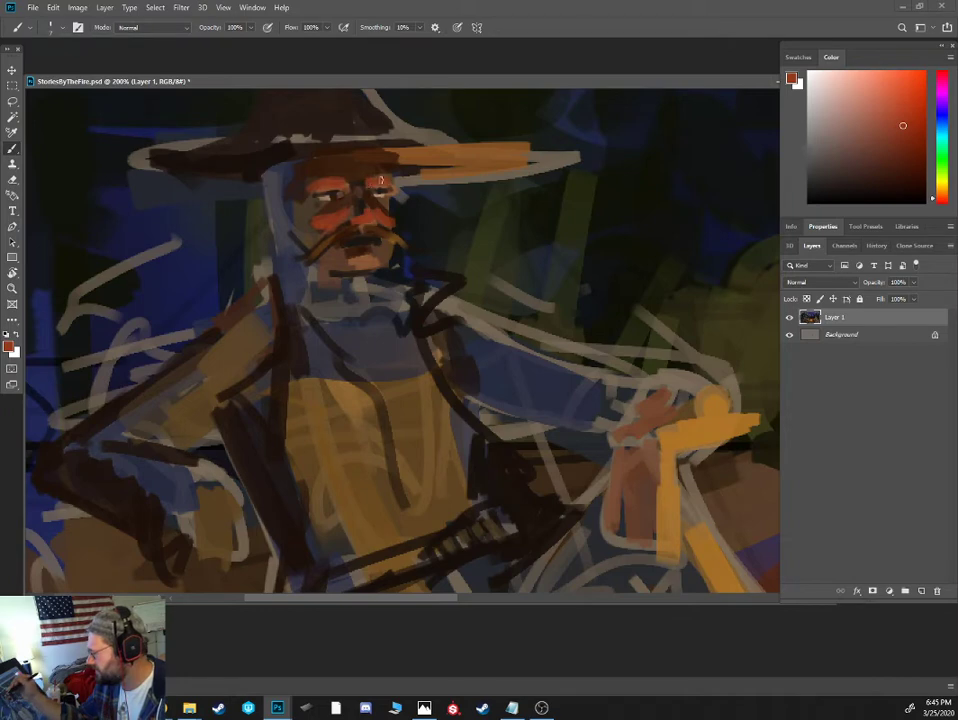
- Refine the area around the eyes and nose with alternating sampled dark brown and red-orange strokes
{"action": "left_click", "coordinate": [358, 194], "text": "alt"}
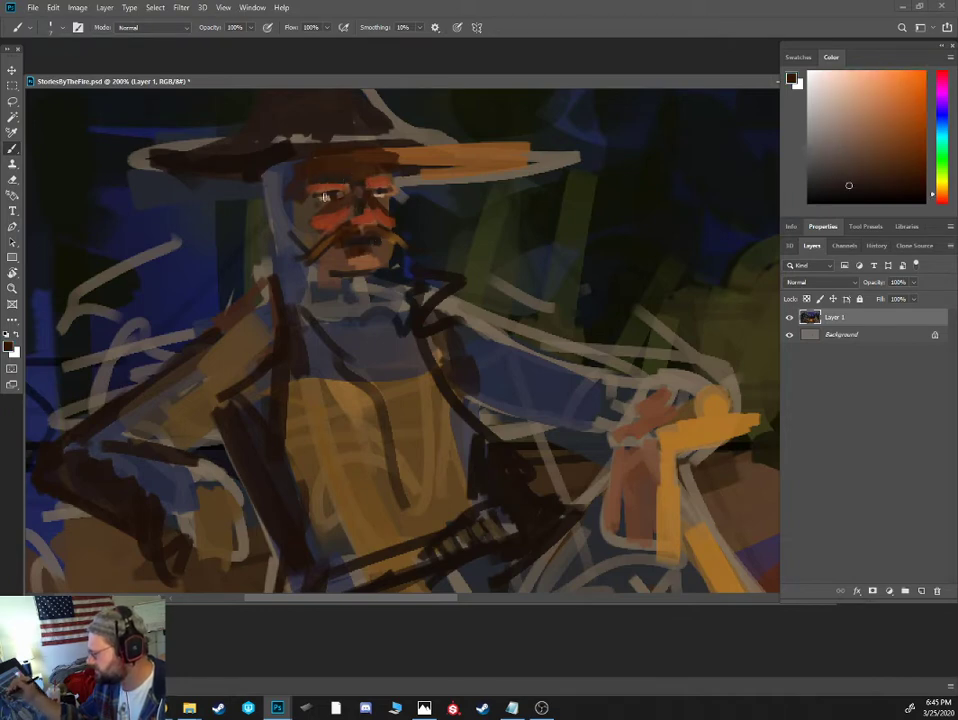
{"action": "left_click", "coordinate": [325, 196], "text": "alt"}
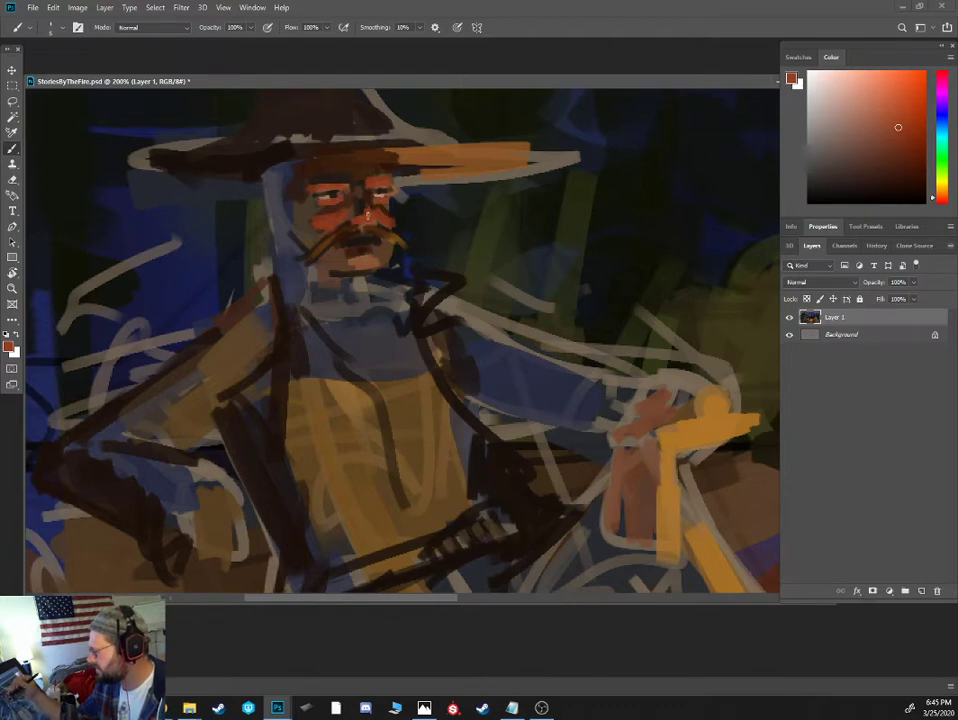
{"action": "left_click", "coordinate": [363, 208], "text": "alt"}
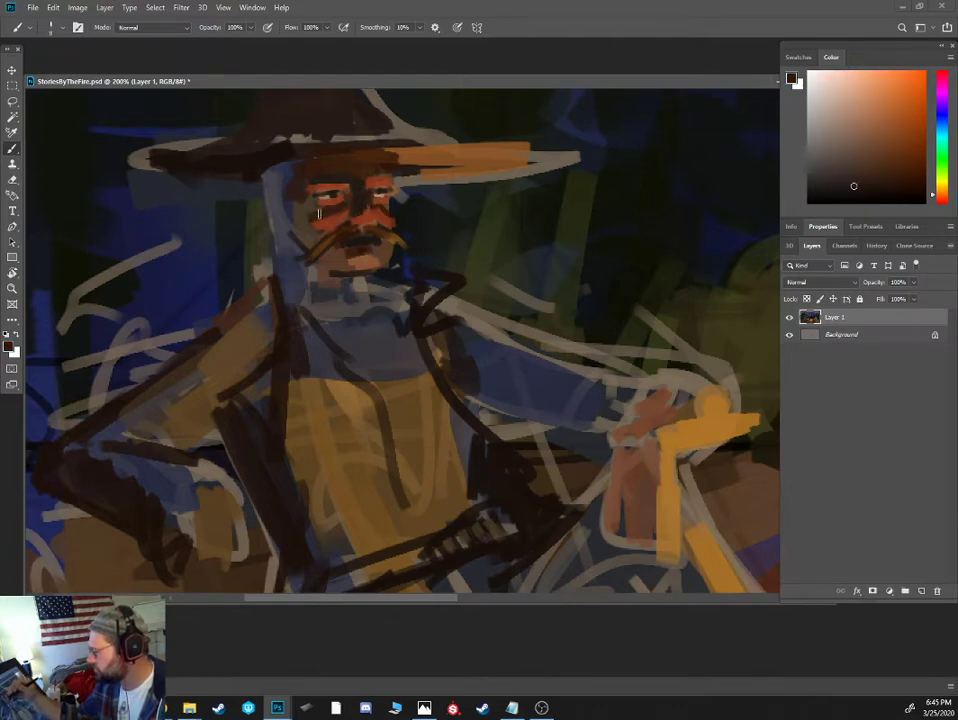
- Shade the cowboy's temple and the shadow side of his face down to the jaw with a sampled reddish brown
{"action": "left_click", "coordinate": [325, 165], "text": "alt"}
{"action": "left_click_drag", "start_coordinate": [308, 186], "coordinate": [294, 248]}
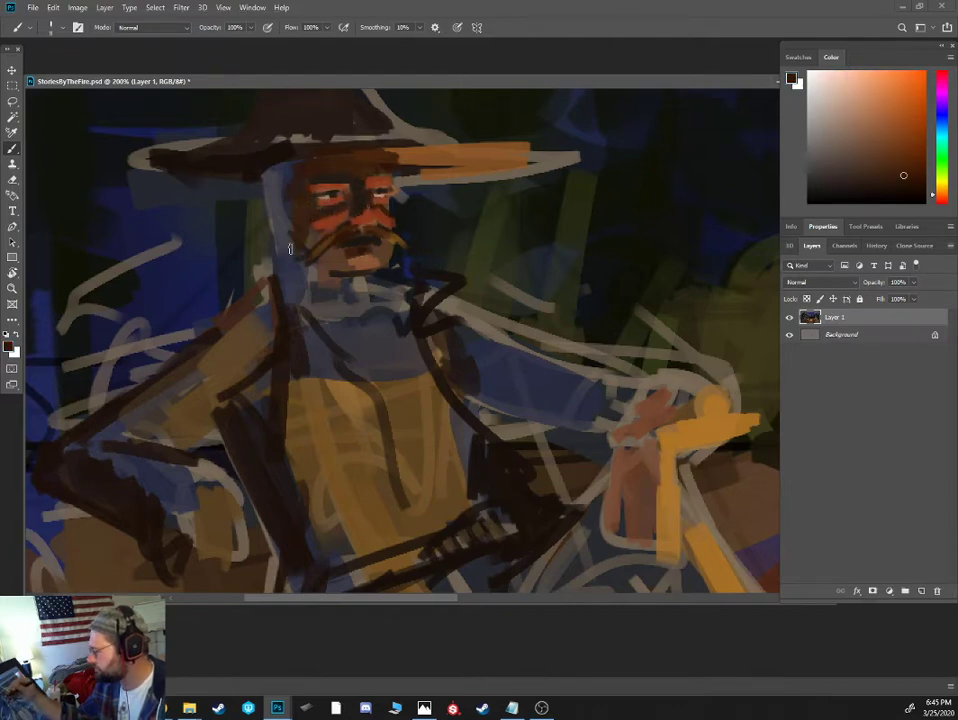
{"action": "mouse_move", "coordinate": [282, 173]}
{"action": "left_mouse_down"}
{"action": "mouse_move", "coordinate": [291, 246]}
{"action": "mouse_move", "coordinate": [280, 222]}
{"action": "left_mouse_up"}
{"action": "left_click", "coordinate": [291, 260], "text": "alt"}
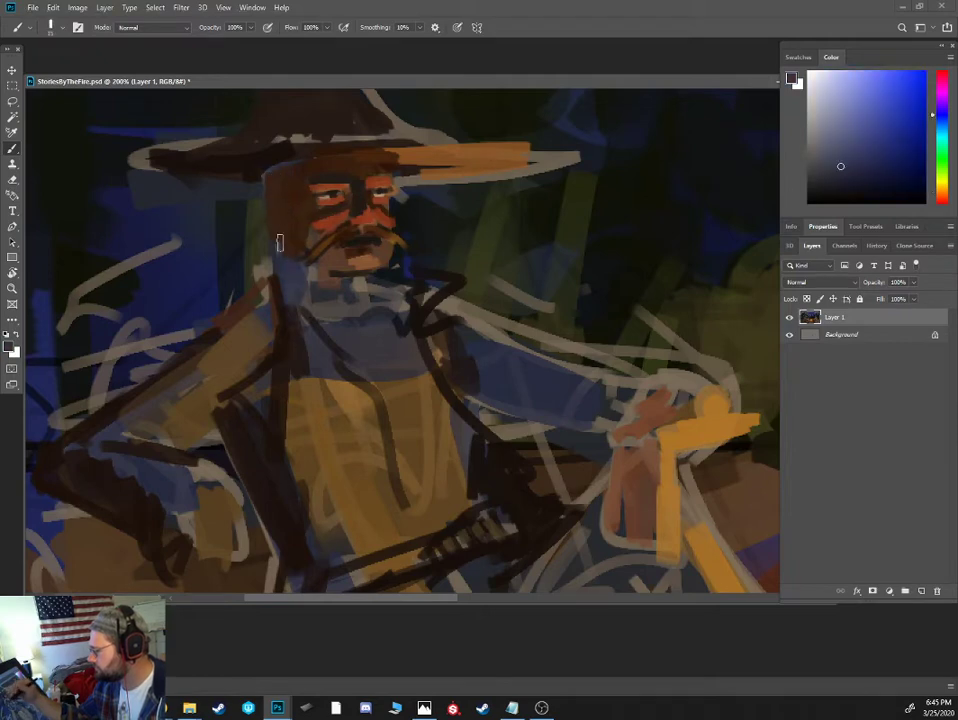
- Mix a near-black and paint the cowboy's hairline under the hat, sideburn, eyebrows and moustache with a smaller brush
{"action": "left_click", "coordinate": [392, 268], "text": "alt"}
{"action": "left_click_drag", "start_coordinate": [824, 197], "coordinate": [834, 198]}
{"action": "key", "text": "bracketleft"}
{"action": "key", "text": "bracketleft"}
{"action": "key", "text": "bracketleft"}
{"action": "key", "text": "bracketleft"}
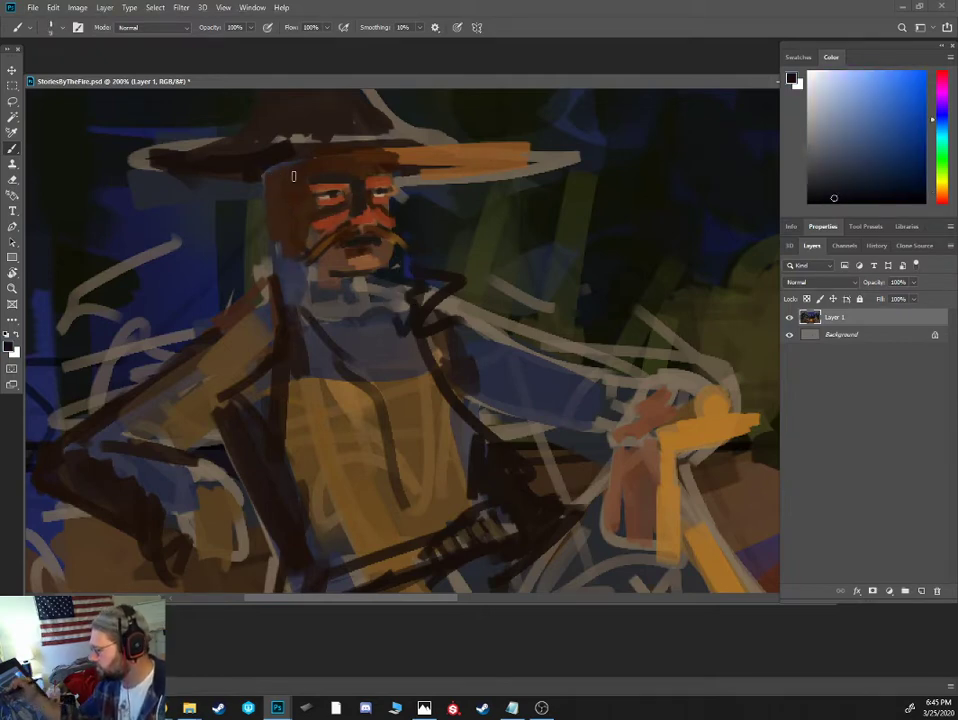
{"action": "mouse_move", "coordinate": [297, 162]}
{"action": "left_mouse_down"}
{"action": "mouse_move", "coordinate": [286, 196]}
{"action": "mouse_move", "coordinate": [296, 227]}
{"action": "mouse_move", "coordinate": [290, 209]}
{"action": "mouse_move", "coordinate": [318, 158]}
{"action": "mouse_move", "coordinate": [393, 158]}
{"action": "left_mouse_up"}
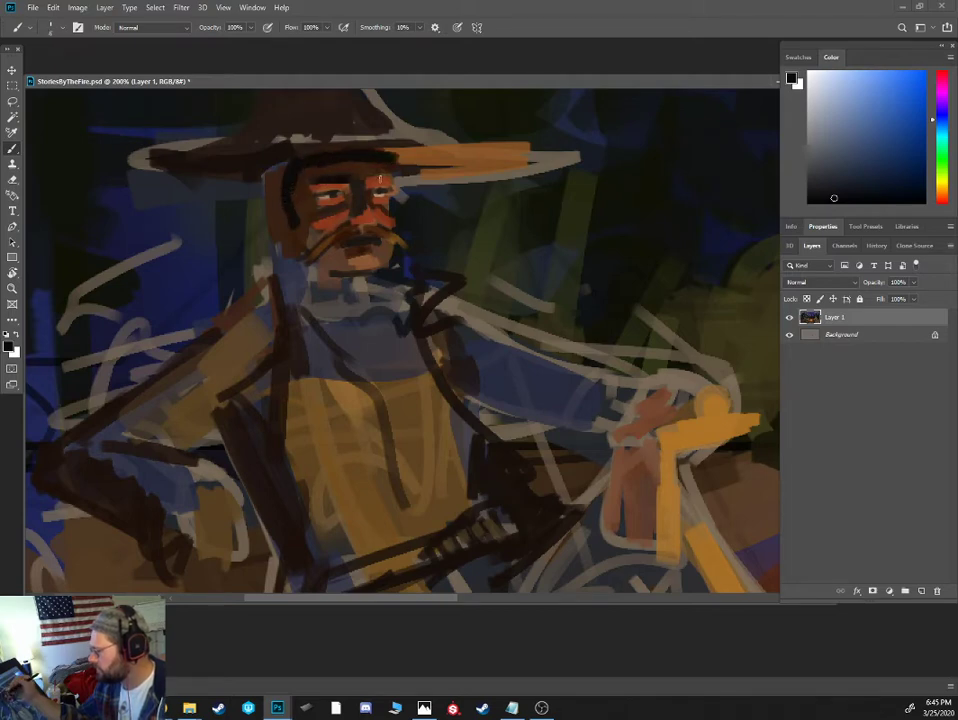
{"action": "mouse_move", "coordinate": [321, 248]}
{"action": "left_mouse_down"}
{"action": "mouse_move", "coordinate": [308, 256]}
{"action": "mouse_move", "coordinate": [317, 244]}
{"action": "mouse_move", "coordinate": [385, 238]}
{"action": "mouse_move", "coordinate": [395, 249]}
{"action": "left_mouse_up"}
{"action": "left_click", "coordinate": [394, 247], "text": "alt"}
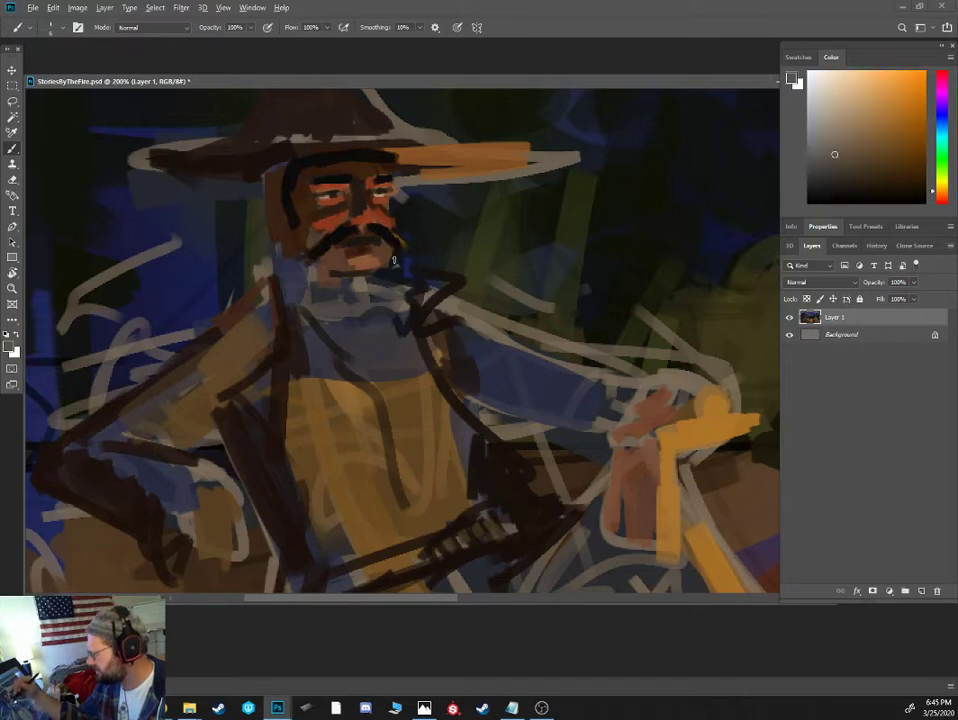
- Trim the cheek edge with the dark background colour and fill in the black hair behind the cowboy's ear
{"action": "left_click", "coordinate": [400, 203], "text": "alt"}
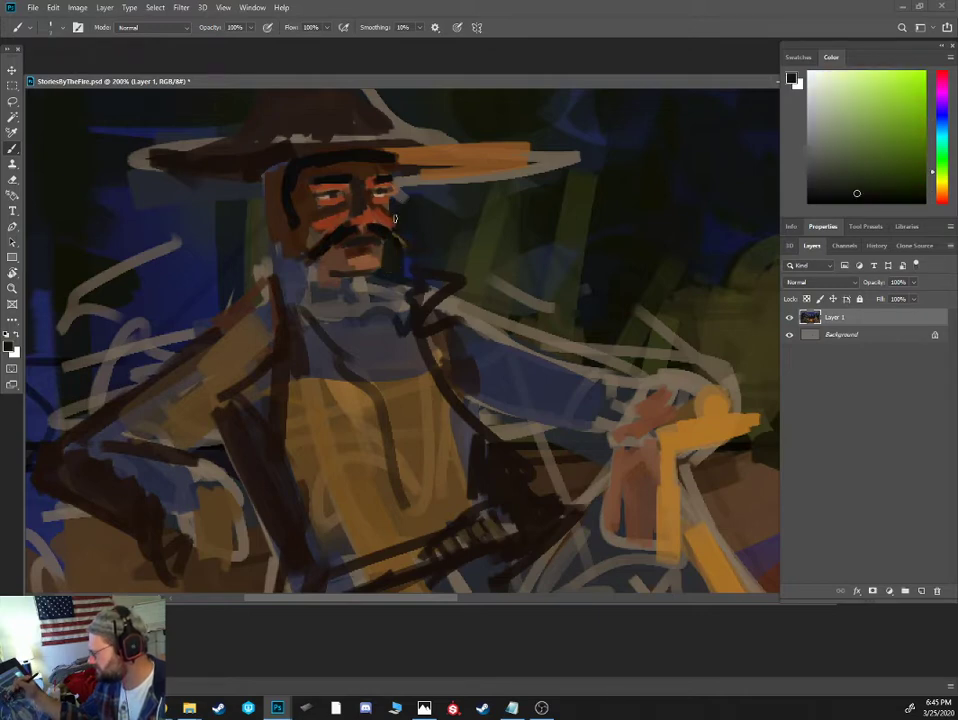
{"action": "left_click", "coordinate": [256, 221], "text": "alt"}
{"action": "mouse_move", "coordinate": [257, 212]}
{"action": "left_mouse_down"}
{"action": "mouse_move", "coordinate": [287, 169]}
{"action": "mouse_move", "coordinate": [283, 181]}
{"action": "mouse_move", "coordinate": [252, 196]}
{"action": "left_mouse_up"}
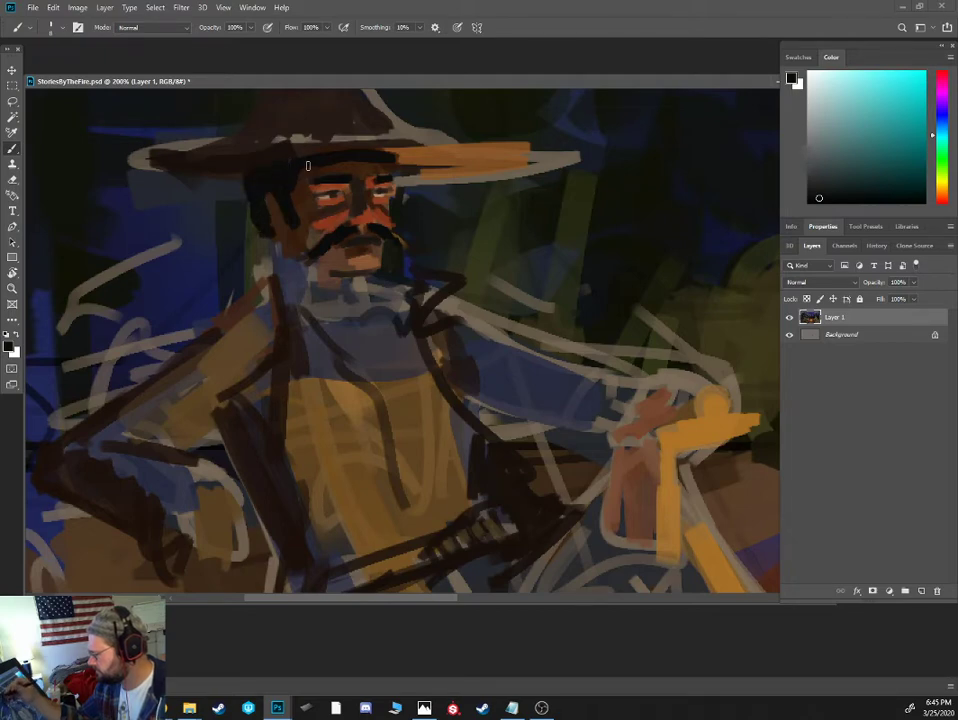
- Cover the loose sketch lines behind the cowboy's neck and shoulder with sampled dark background tones
{"action": "mouse_move", "coordinate": [289, 264]}
{"action": "left_mouse_down"}
{"action": "mouse_move", "coordinate": [281, 313]}
{"action": "mouse_move", "coordinate": [276, 286]}
{"action": "mouse_move", "coordinate": [246, 312]}
{"action": "left_mouse_up"}
{"action": "left_click", "coordinate": [274, 286], "text": "alt"}
{"action": "left_click", "coordinate": [242, 256], "text": "alt"}
{"action": "left_click_drag", "start_coordinate": [260, 252], "coordinate": [240, 266]}
{"action": "left_click_drag", "start_coordinate": [252, 290], "coordinate": [224, 306]}
{"action": "key", "text": "ctrl+minus"}
{"action": "left_click_drag", "start_coordinate": [270, 252], "coordinate": [204, 343]}
{"action": "left_click", "coordinate": [264, 292], "text": "alt"}
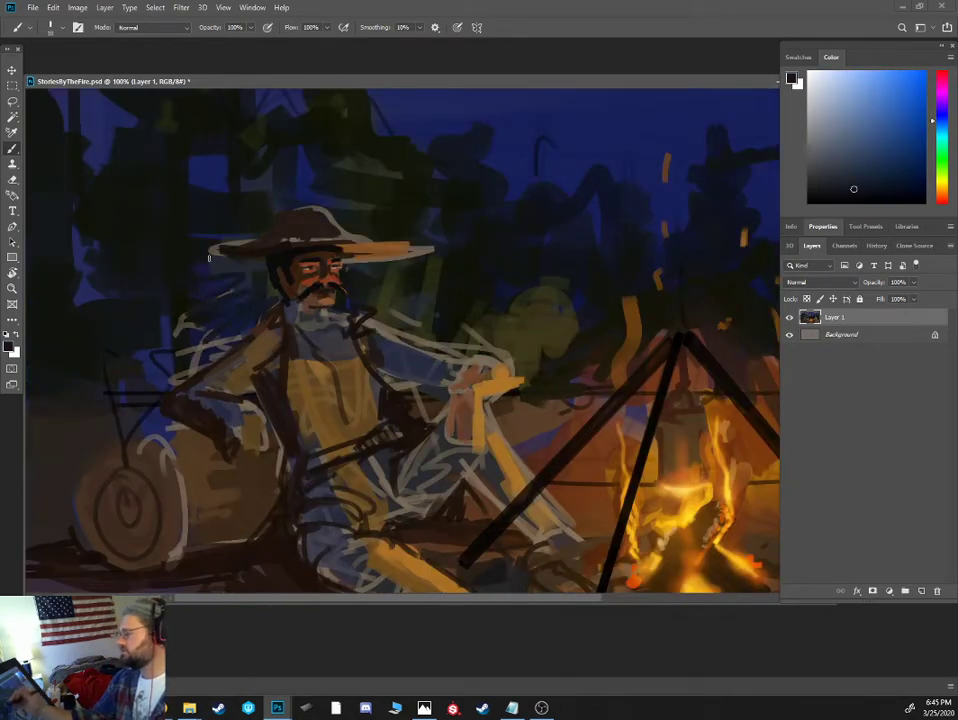
- Refine the cowboy's cheek, chin and jaw with sampled reddish browns, and paint a dark neckerchief shape below the jaw
{"action": "left_click", "coordinate": [343, 272], "text": "alt"}
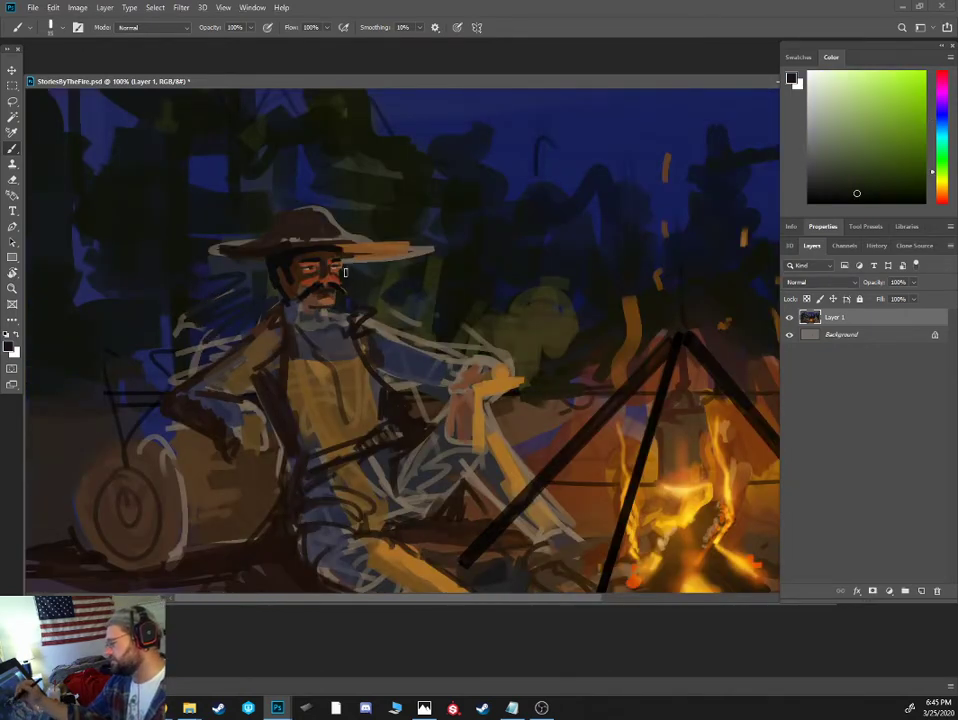
{"action": "key", "text": "bracketleft"}
{"action": "key", "text": "bracketleft"}
{"action": "left_click", "coordinate": [309, 279], "text": "alt"}
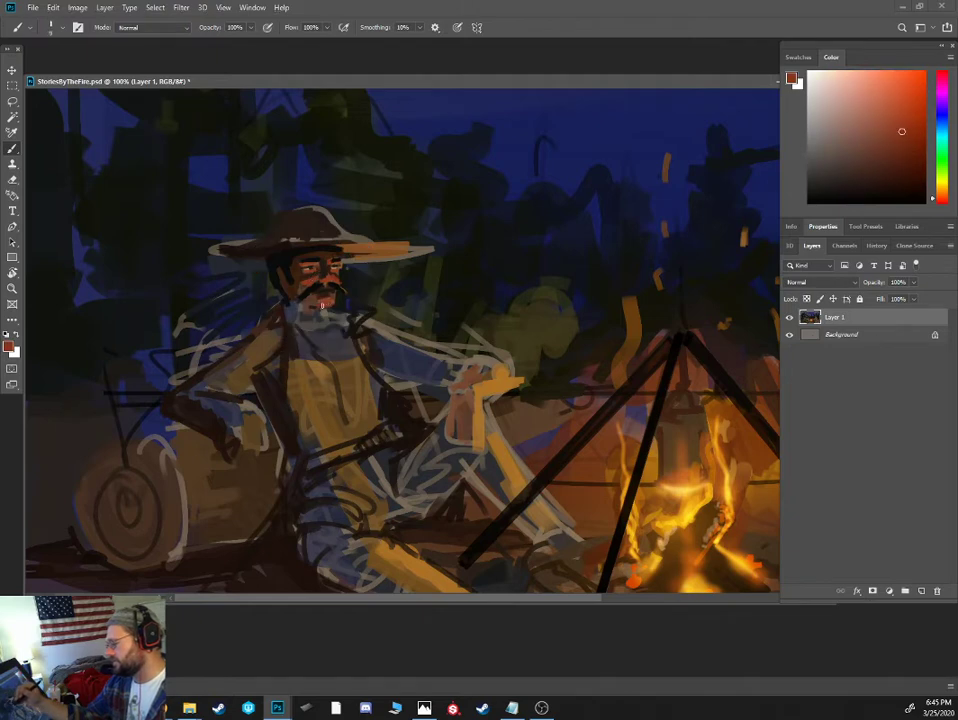
{"action": "left_click", "coordinate": [296, 280], "text": "alt"}
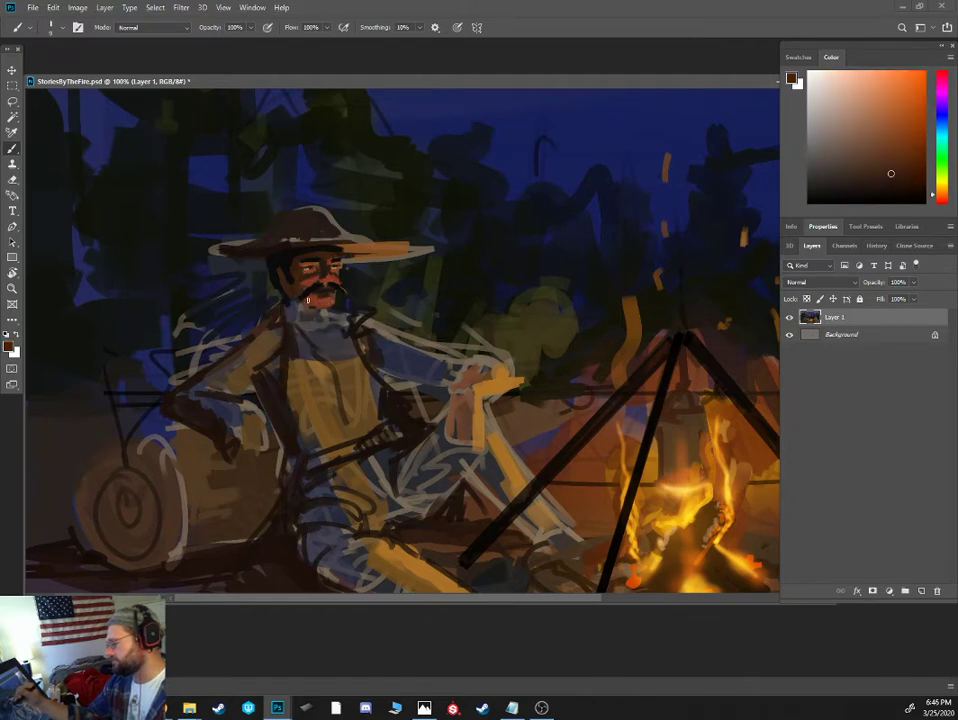
{"action": "left_click", "coordinate": [285, 268], "text": "alt"}
{"action": "mouse_move", "coordinate": [289, 302]}
{"action": "left_mouse_down"}
{"action": "mouse_move", "coordinate": [329, 320]}
{"action": "mouse_move", "coordinate": [314, 321]}
{"action": "mouse_move", "coordinate": [317, 345]}
{"action": "left_mouse_up"}
{"action": "key", "text": "bracketright"}
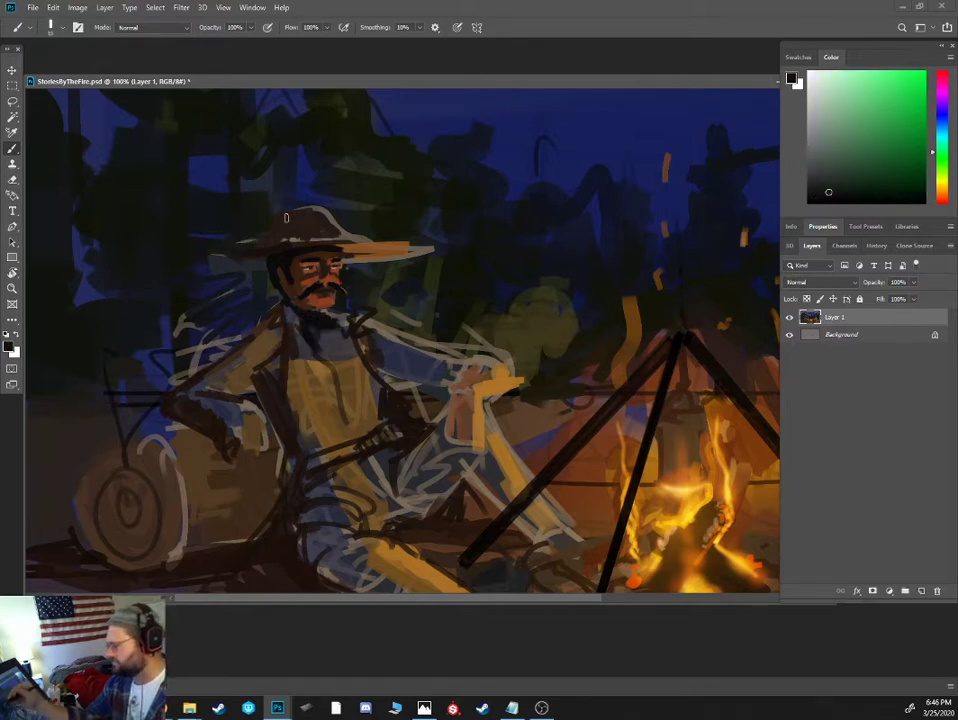
- Extend the orange-brown firelight under the hat brim and fill the crown's gaps with dark brown, trimming the hat's outline
{"action": "left_click", "coordinate": [329, 245], "text": "alt"}
{"action": "left_click_drag", "start_coordinate": [345, 248], "coordinate": [288, 247]}
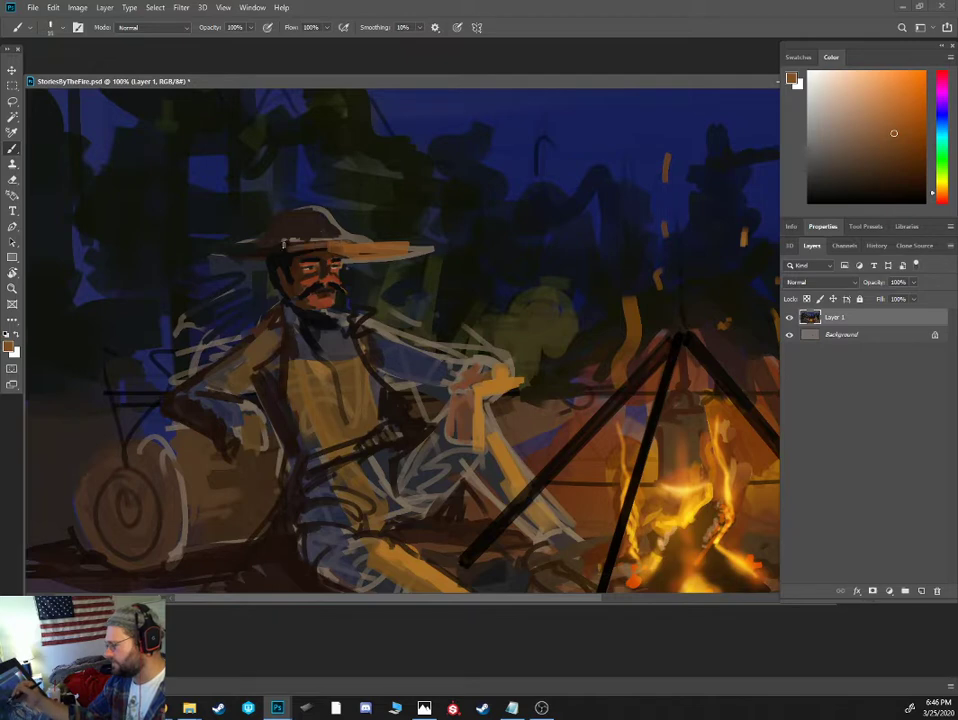
{"action": "left_click", "coordinate": [253, 250], "text": "alt"}
{"action": "left_click", "coordinate": [297, 228], "text": "alt"}
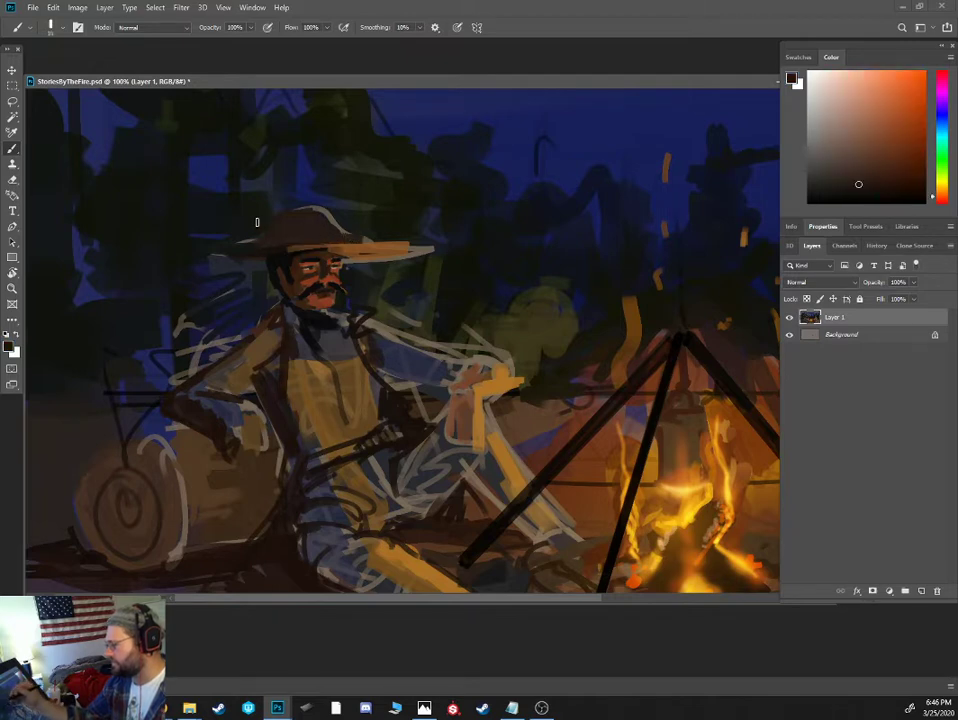
{"action": "left_click", "coordinate": [272, 218], "text": "alt"}
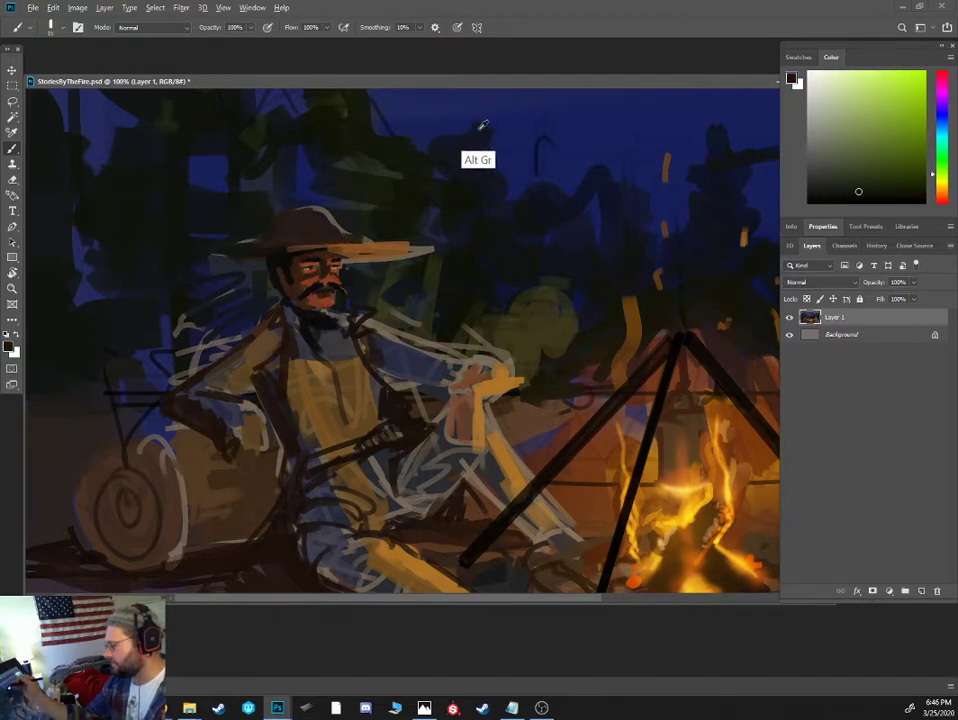
- Paint a muted blue moonlit rim along the cowboy's hat crown and brim, and over the head of the figure across the fire
{"action": "left_click", "coordinate": [356, 106], "text": "alt"}
{"action": "left_click", "coordinate": [280, 204], "text": "alt"}
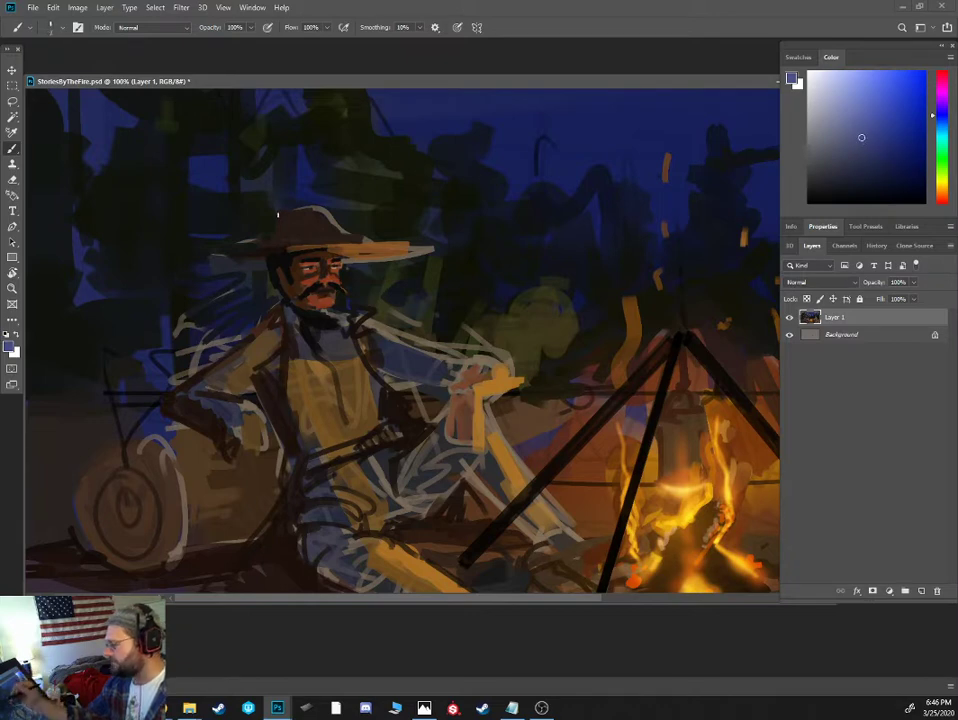
{"action": "mouse_move", "coordinate": [278, 215]}
{"action": "left_mouse_down"}
{"action": "mouse_move", "coordinate": [272, 236]}
{"action": "mouse_move", "coordinate": [326, 209]}
{"action": "left_mouse_up"}
{"action": "left_click_drag", "start_coordinate": [268, 236], "coordinate": [222, 246]}
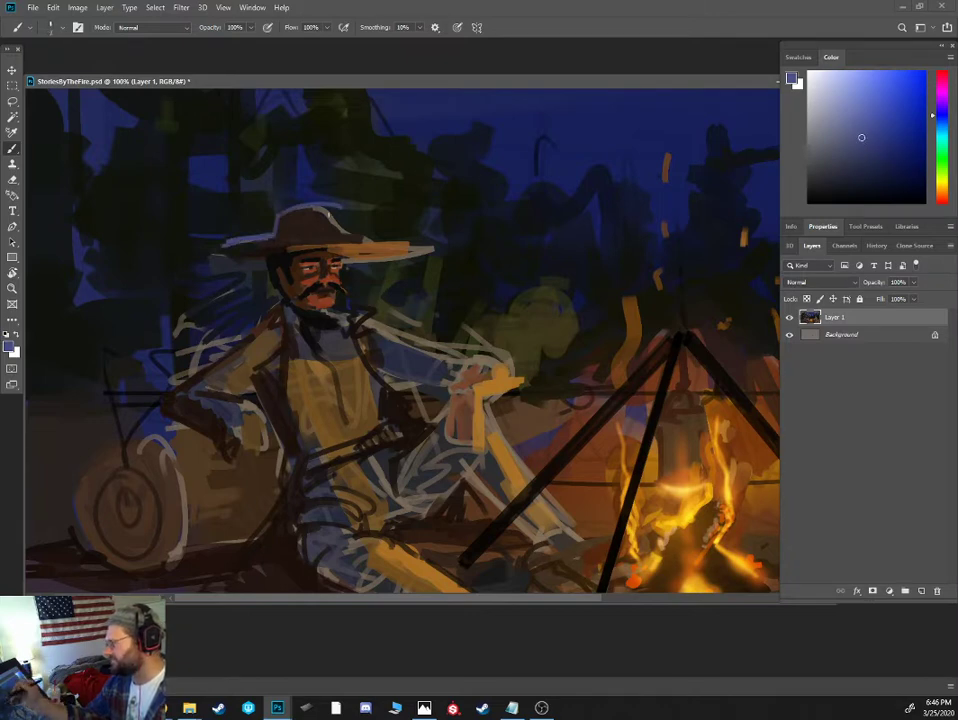
{"action": "key", "text": "ctrl+minus"}
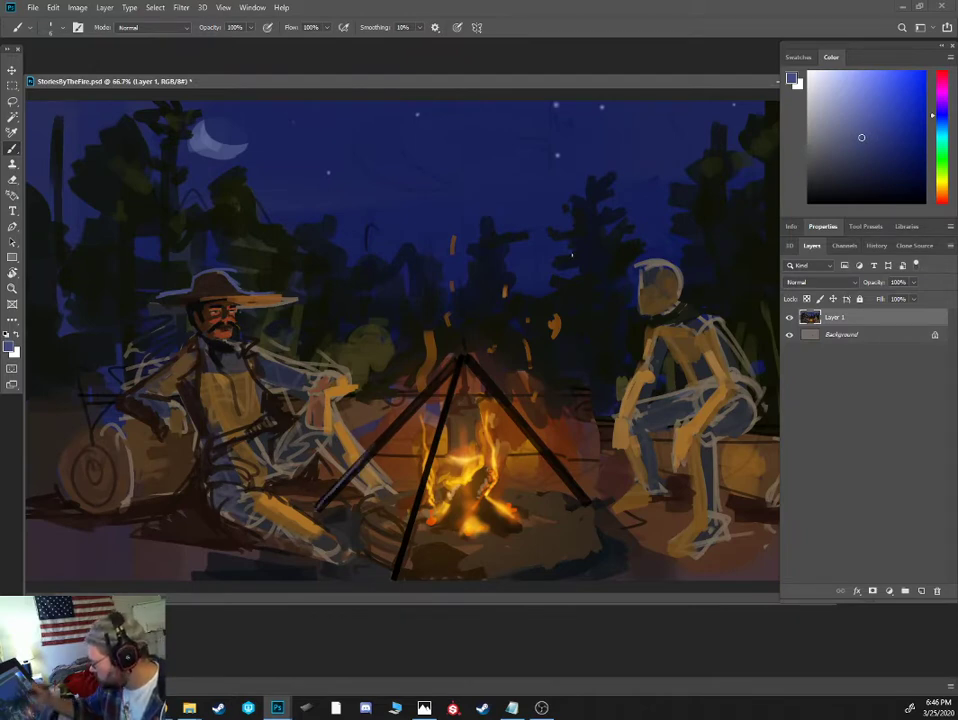
{"action": "left_click_drag", "start_coordinate": [641, 259], "coordinate": [663, 254]}
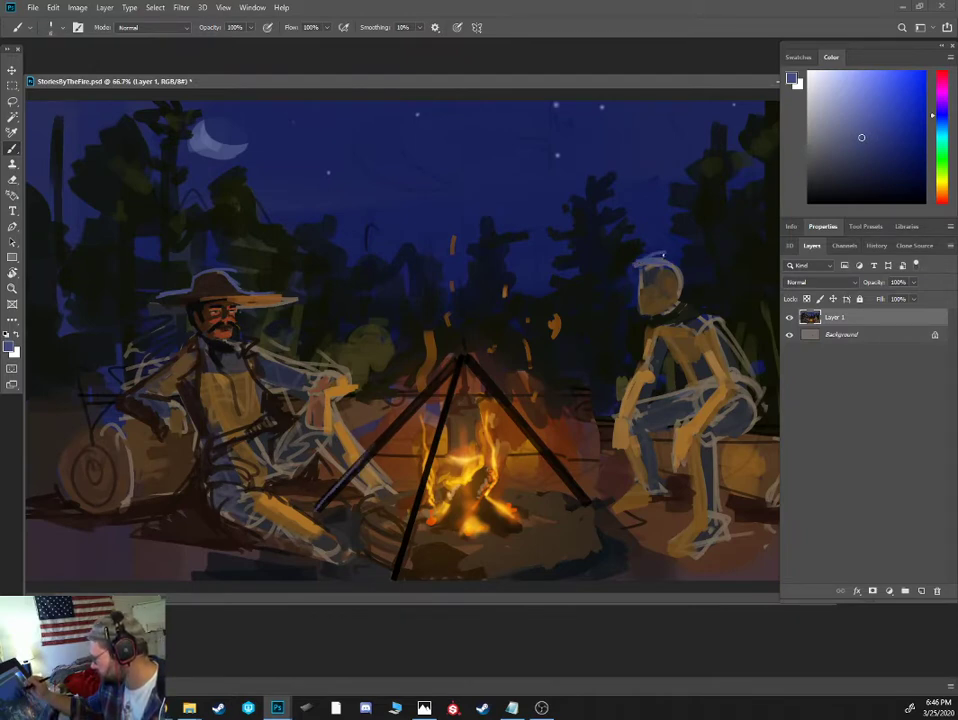
- Mix dark reddish browns and a lighter dusty red, and block in the striped shirt on the figure across the fire
{"action": "left_click", "coordinate": [702, 297], "text": "alt"}
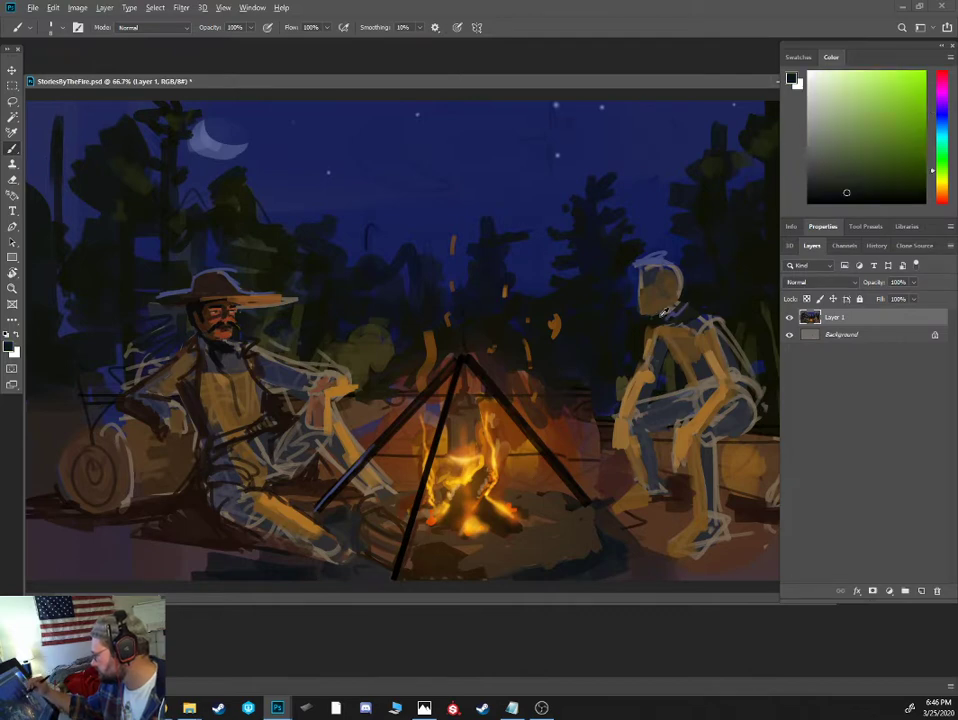
{"action": "left_click", "coordinate": [941, 198]}
{"action": "left_click", "coordinate": [881, 175]}
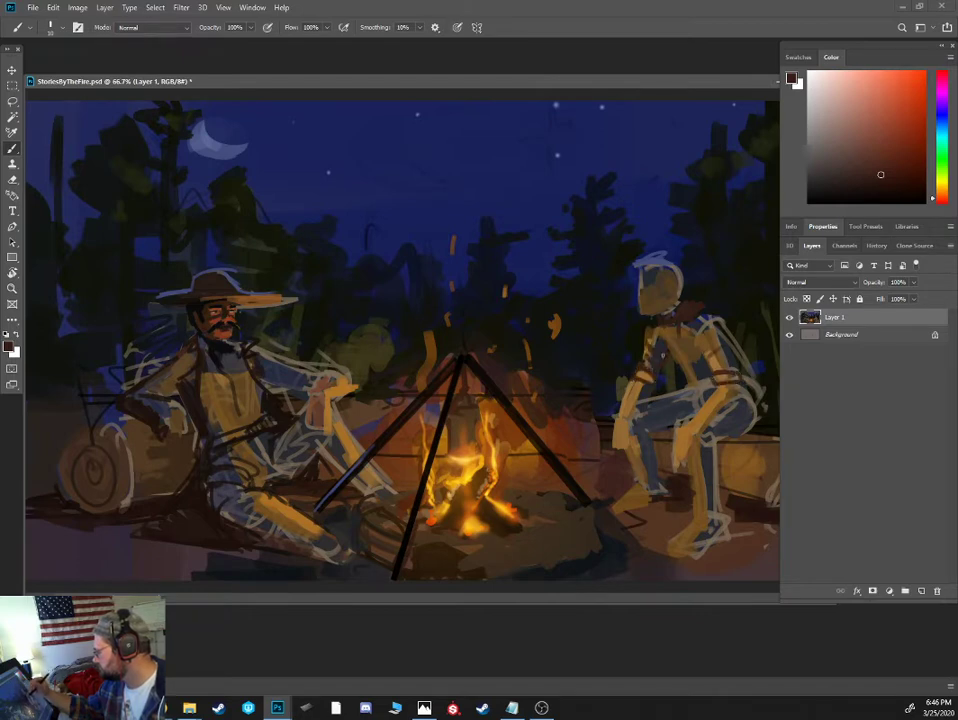
{"action": "left_click_drag", "start_coordinate": [656, 330], "coordinate": [702, 339]}
{"action": "left_click_drag", "start_coordinate": [669, 345], "coordinate": [706, 346]}
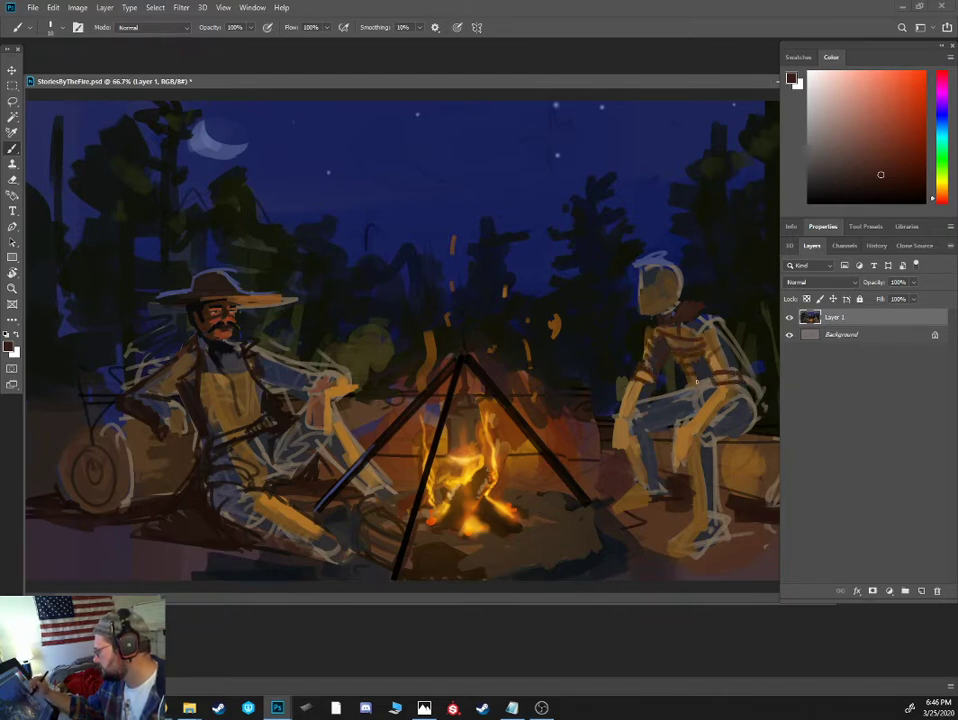
{"action": "left_click", "coordinate": [872, 134]}
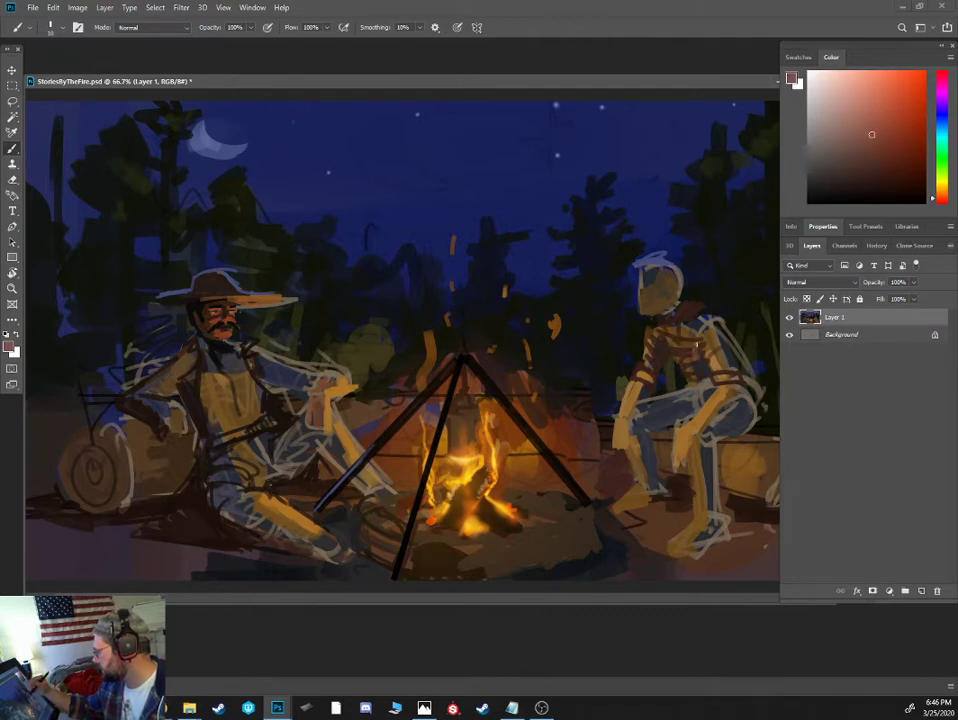
{"action": "left_click", "coordinate": [890, 172]}
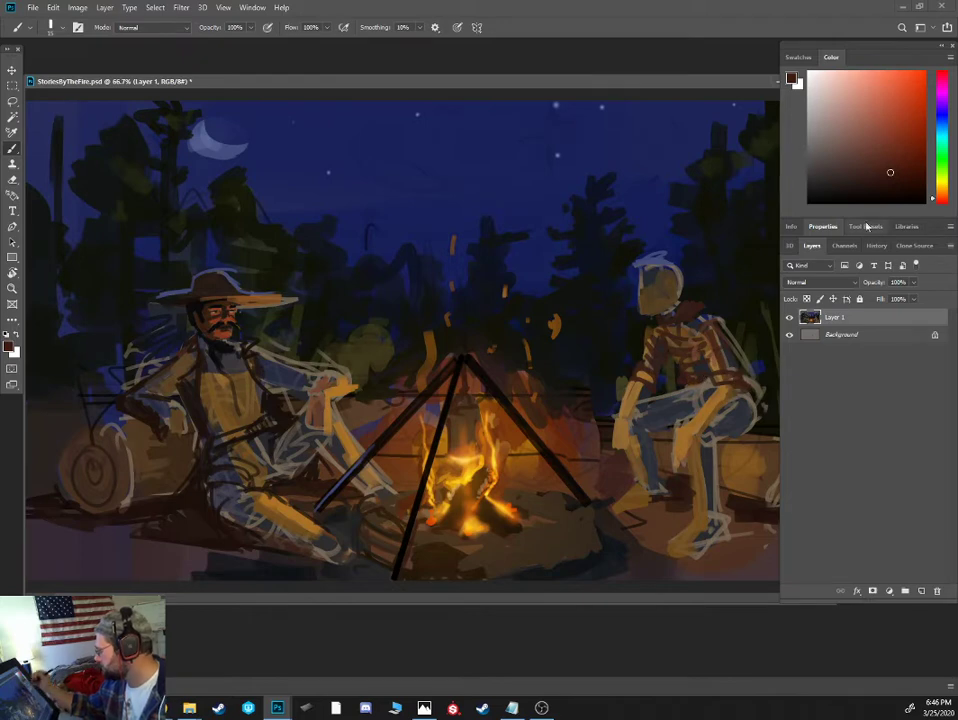
- Mix a desaturated dark blue and a lighter grey-blue, and paint the jeans on the thighs and legs of the shirted figure
{"action": "left_click", "coordinate": [944, 127]}
{"action": "left_click", "coordinate": [864, 169]}
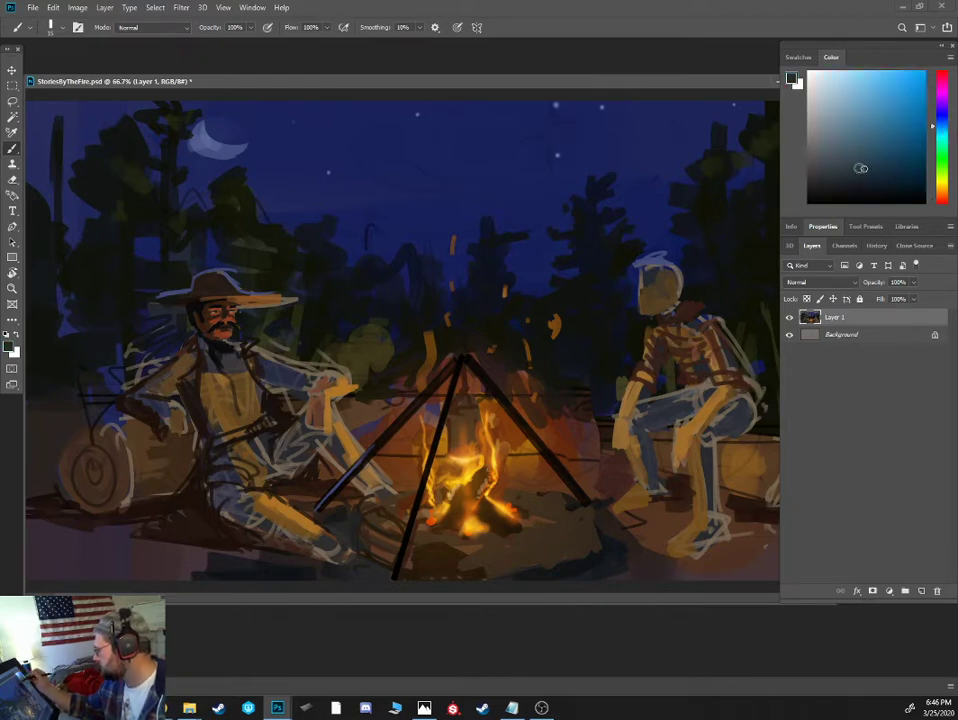
{"action": "left_click_drag", "start_coordinate": [640, 438], "coordinate": [636, 413]}
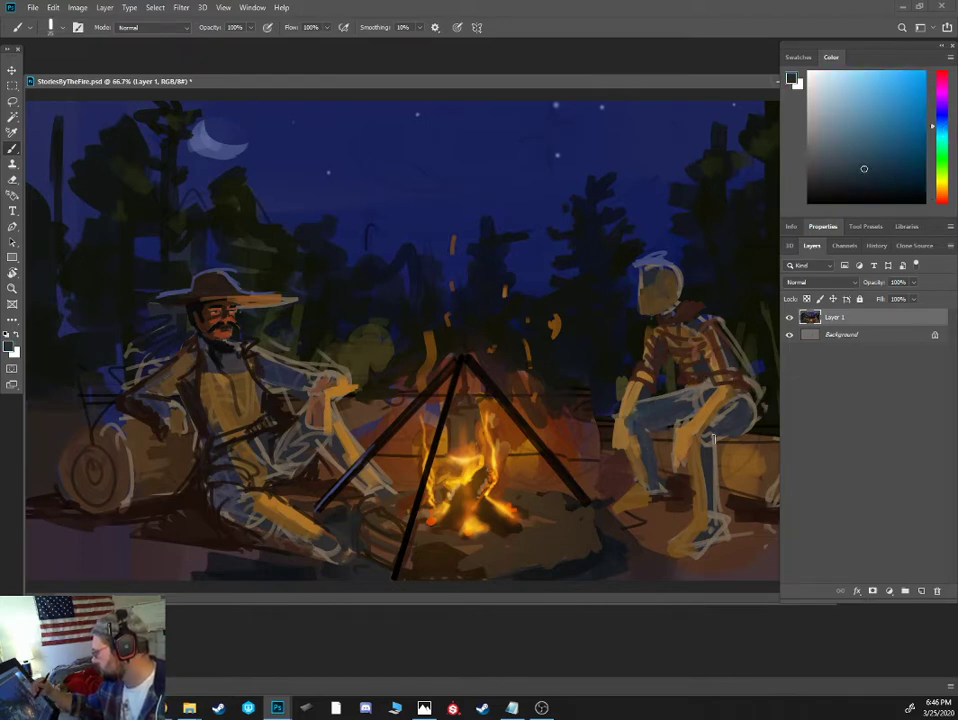
{"action": "left_click", "coordinate": [656, 399], "text": "alt"}
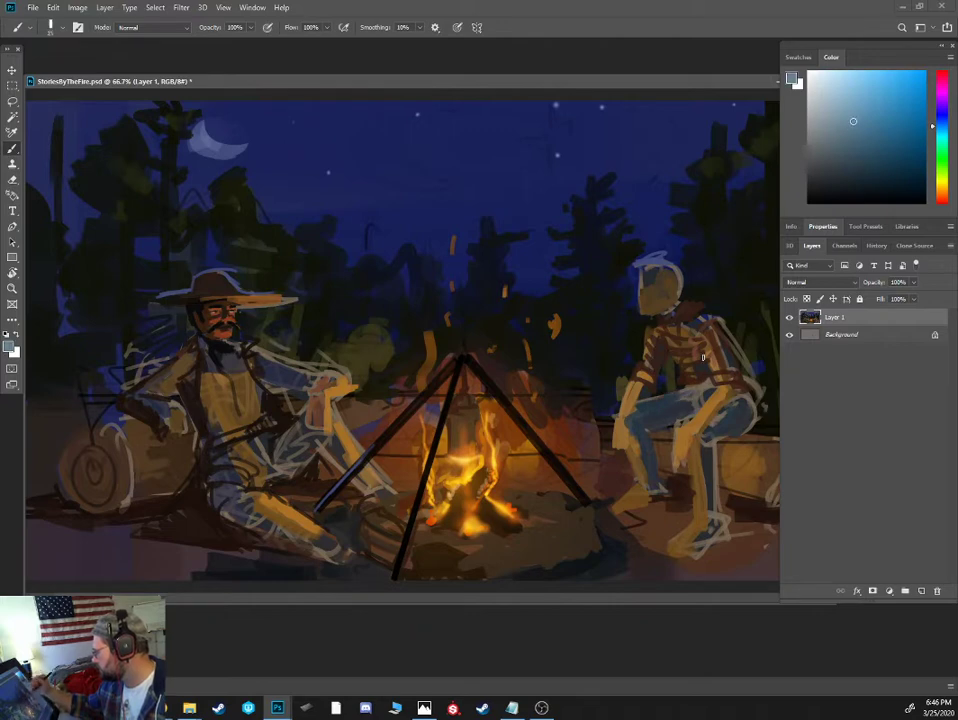
{"action": "left_click", "coordinate": [657, 397], "text": "alt"}
{"action": "left_click_drag", "start_coordinate": [640, 406], "coordinate": [687, 391]}
{"action": "left_click_drag", "start_coordinate": [645, 407], "coordinate": [671, 401]}
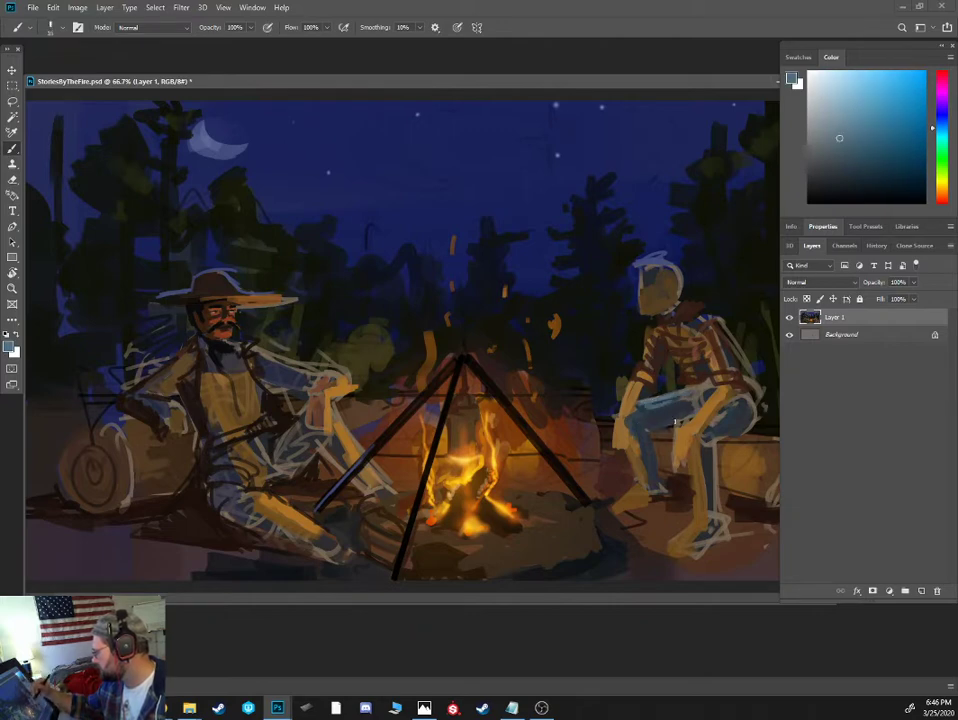
{"action": "left_click", "coordinate": [656, 411], "text": "alt"}
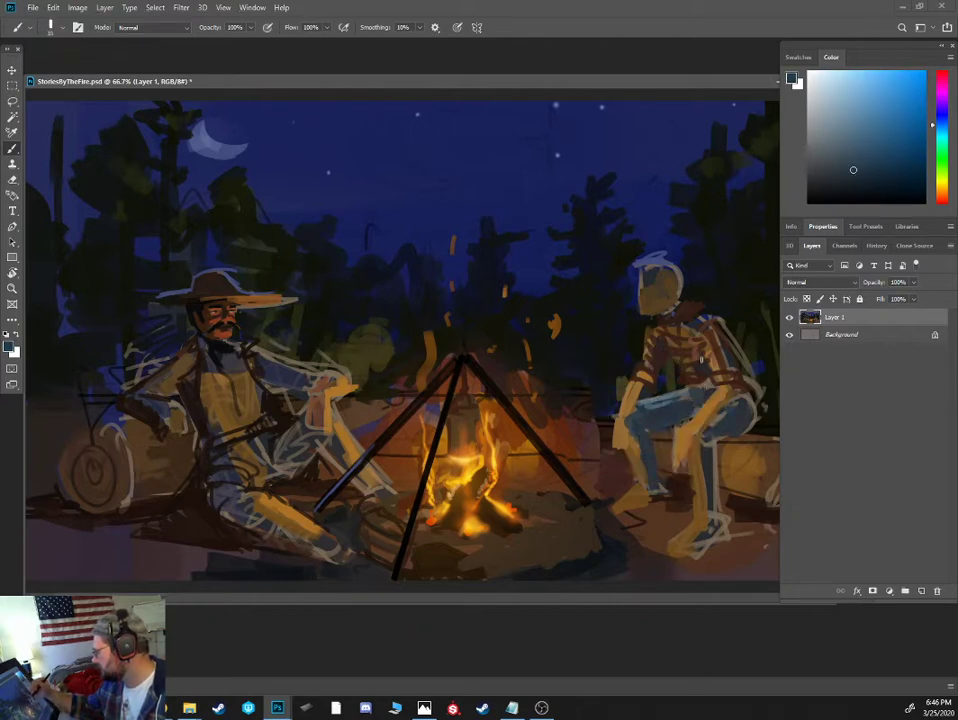
- Block in the shirted figure's forearms and face with sampled reddish-brown skin tones, using a larger brush for the face
{"action": "left_click", "coordinate": [704, 406], "text": "alt"}
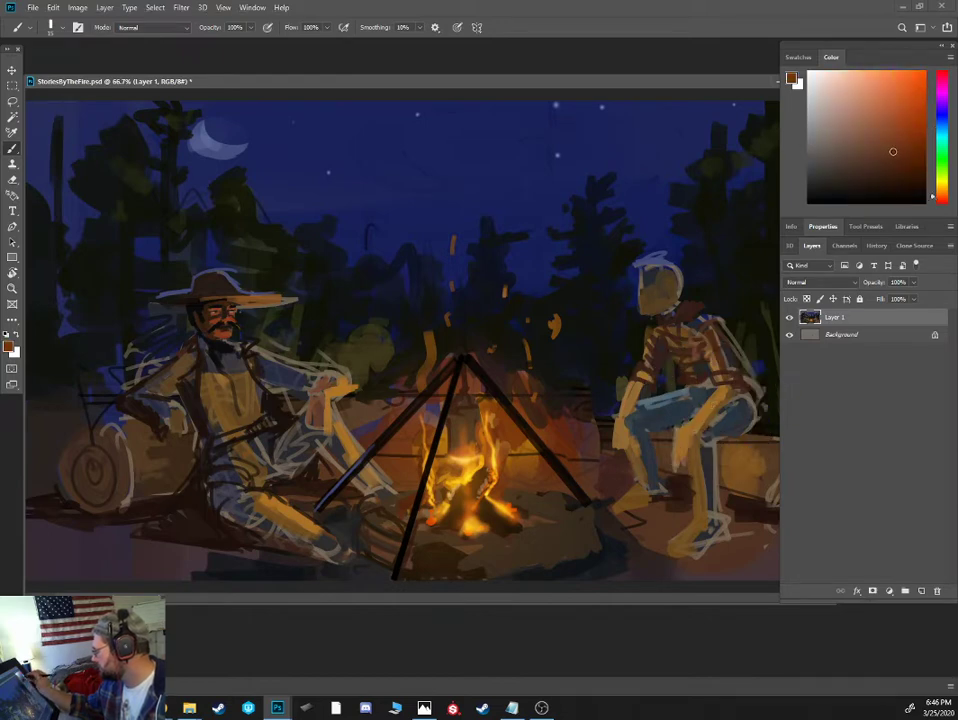
{"action": "left_click", "coordinate": [703, 433], "text": "alt"}
{"action": "key", "text": "bracketright"}
{"action": "key", "text": "bracketright"}
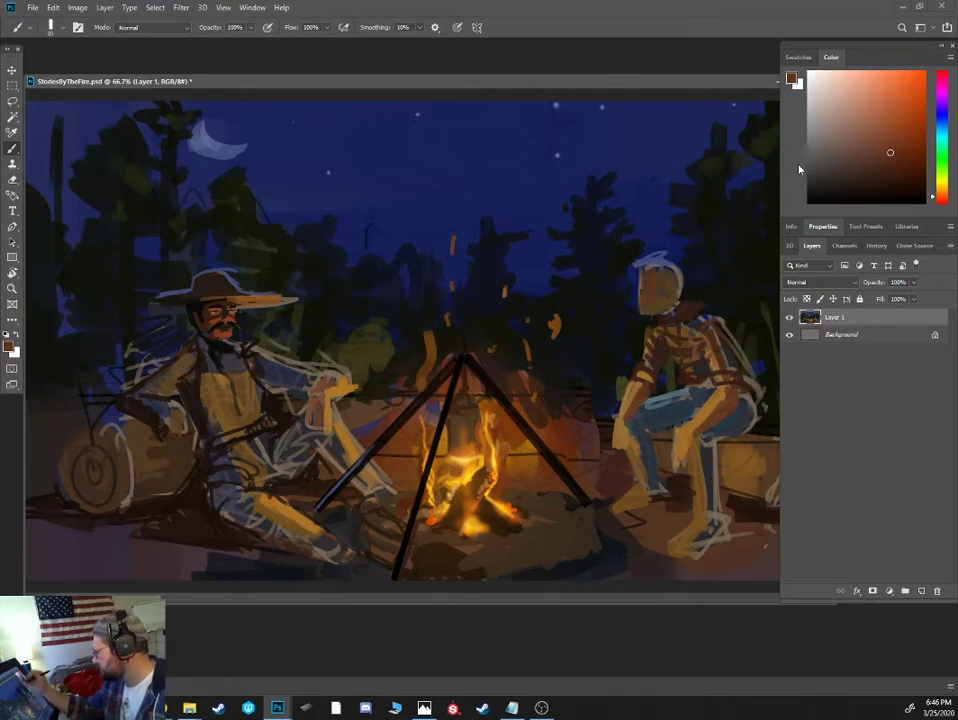
- Paint the shirted figure's short hair in dark brown with tan highlights along the top, and mix a near-black for deeper shading
{"action": "left_click", "coordinate": [900, 184]}
{"action": "mouse_move", "coordinate": [642, 267]}
{"action": "left_mouse_down"}
{"action": "mouse_move", "coordinate": [939, 183]}
{"action": "mouse_move", "coordinate": [940, 195]}
{"action": "mouse_move", "coordinate": [676, 272]}
{"action": "left_mouse_up"}
{"action": "left_click", "coordinate": [941, 189]}
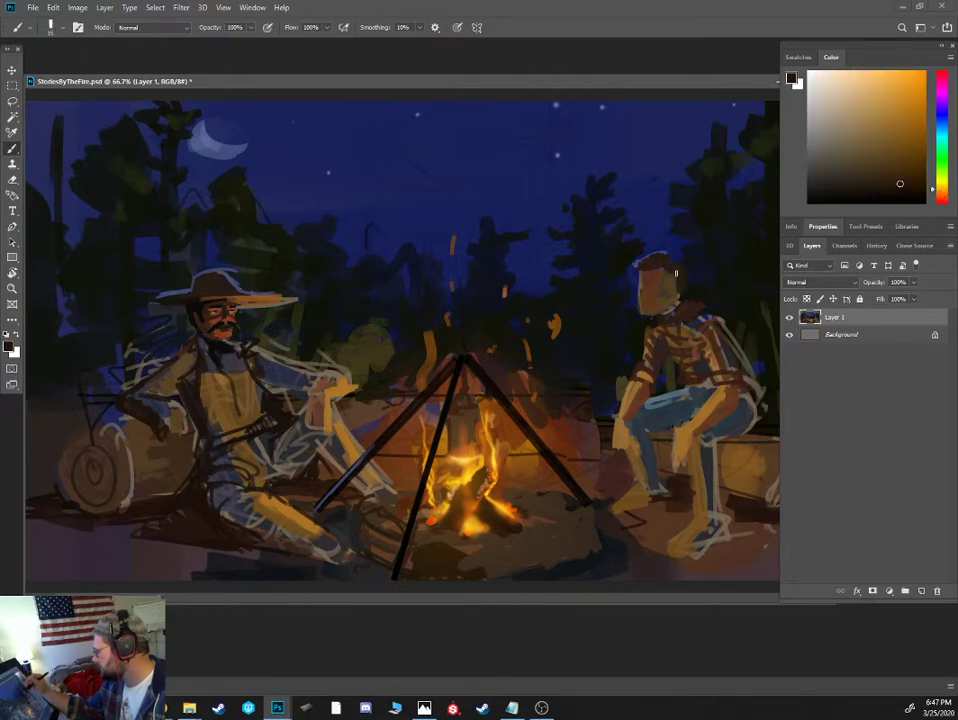
{"action": "left_click", "coordinate": [878, 137]}
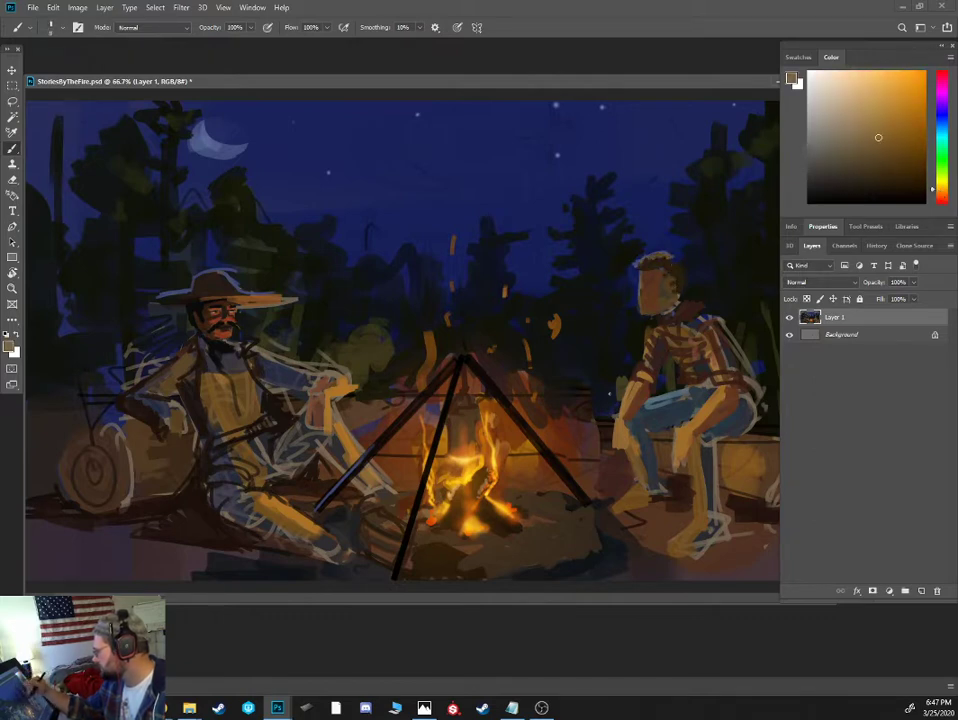
{"action": "left_click_drag", "start_coordinate": [669, 258], "coordinate": [681, 268]}
{"action": "left_click", "coordinate": [664, 273], "text": "alt"}
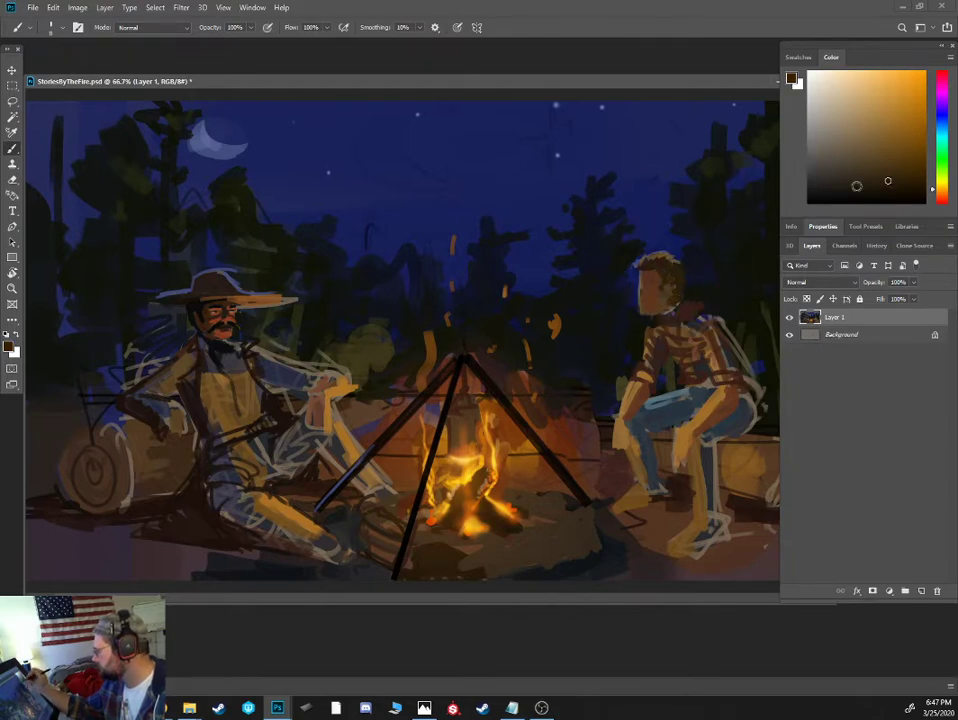
{"action": "left_click_drag", "start_coordinate": [870, 201], "coordinate": [878, 197]}
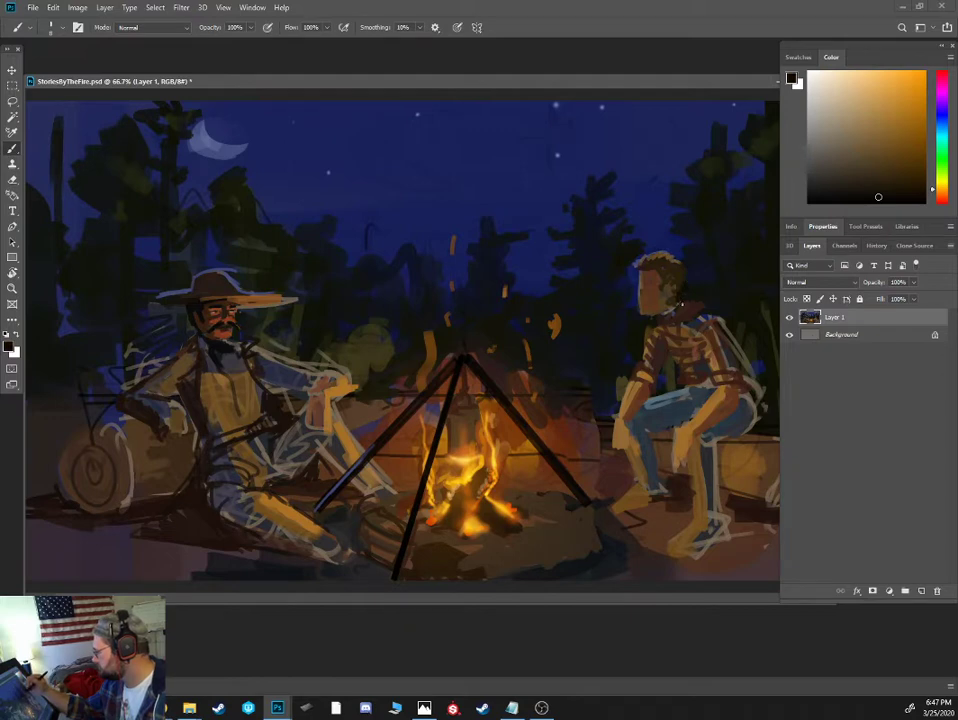
- Mix deep reds and a dark maroon, and paint the neckerchief with dark folds around the shirted figure's neck
{"action": "left_click", "coordinate": [673, 325], "text": "alt"}
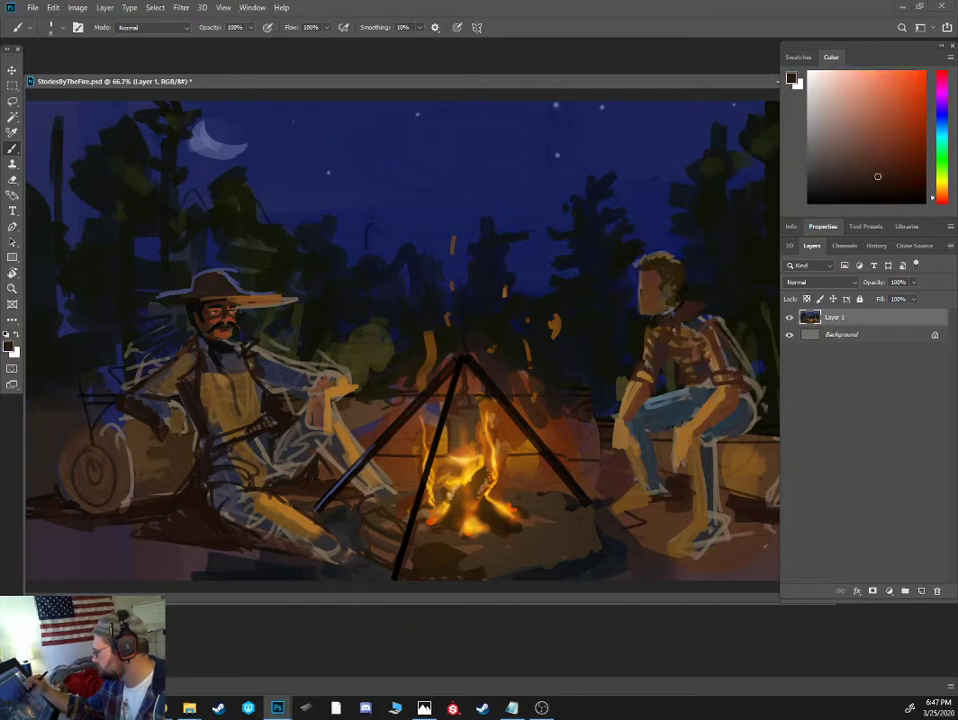
{"action": "left_click_drag", "start_coordinate": [943, 200], "coordinate": [943, 202]}
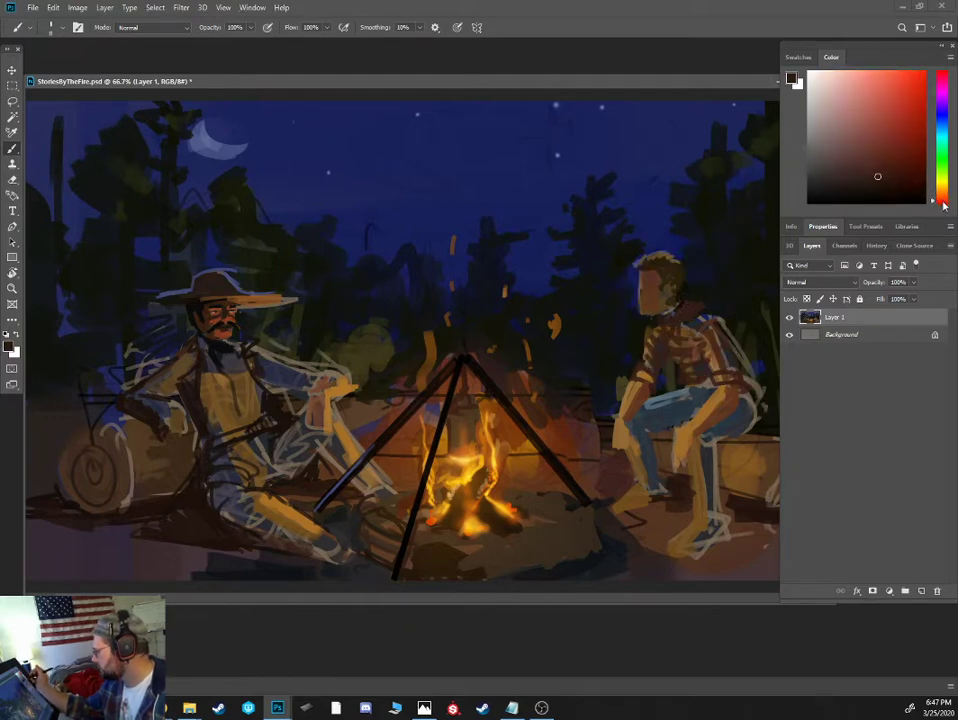
{"action": "left_click_drag", "start_coordinate": [884, 162], "coordinate": [897, 162]}
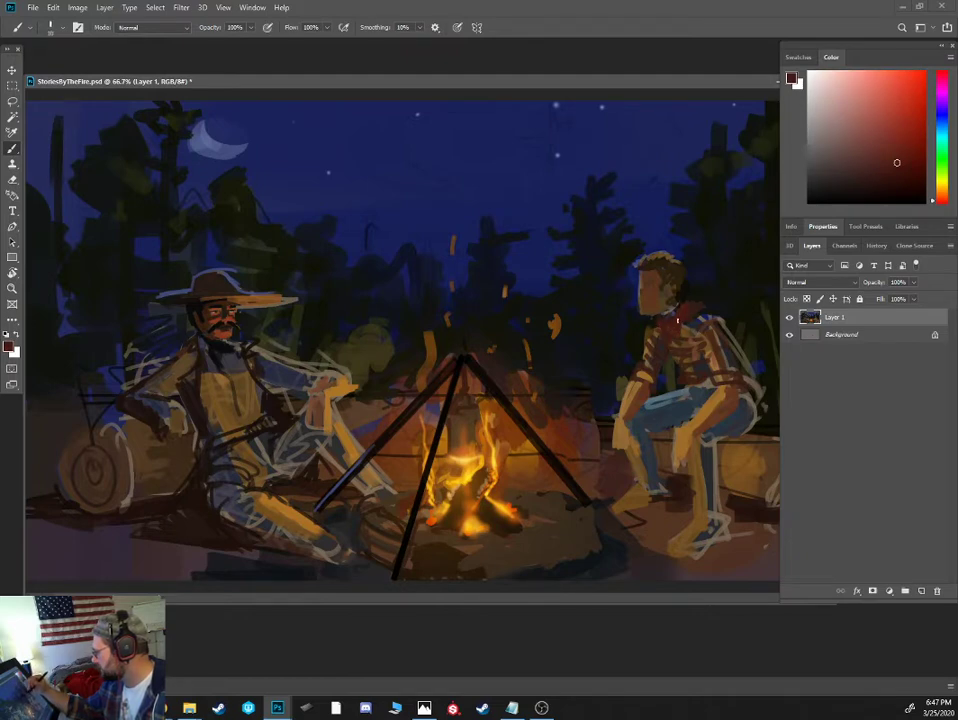
{"action": "left_click", "coordinate": [870, 188]}
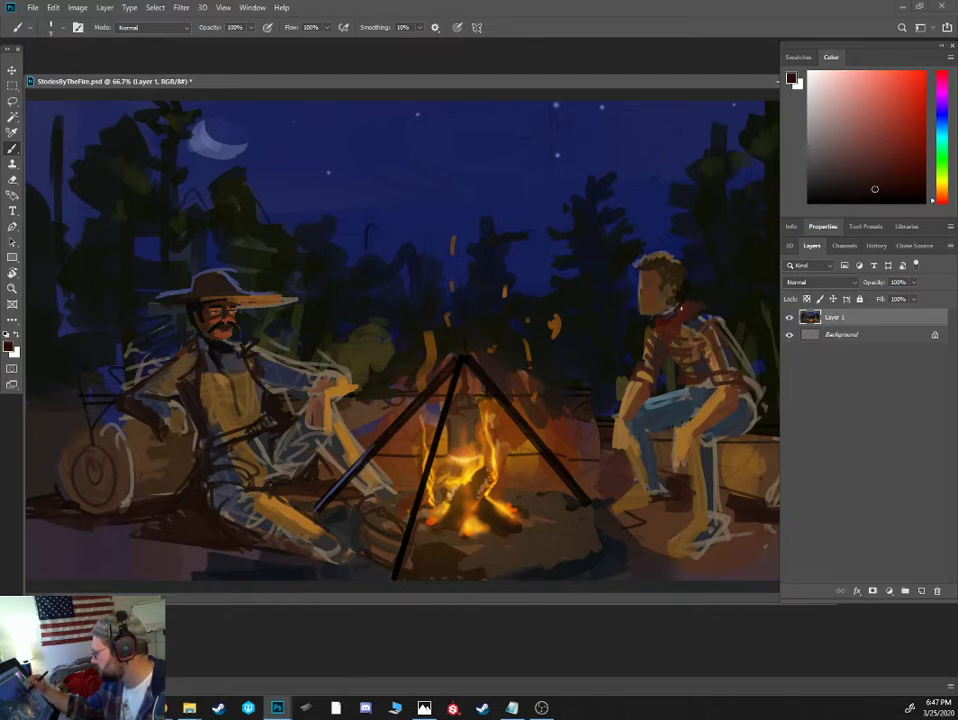
{"action": "mouse_move", "coordinate": [681, 309]}
{"action": "left_mouse_down"}
{"action": "mouse_move", "coordinate": [659, 323]}
{"action": "mouse_move", "coordinate": [660, 341]}
{"action": "left_mouse_up"}
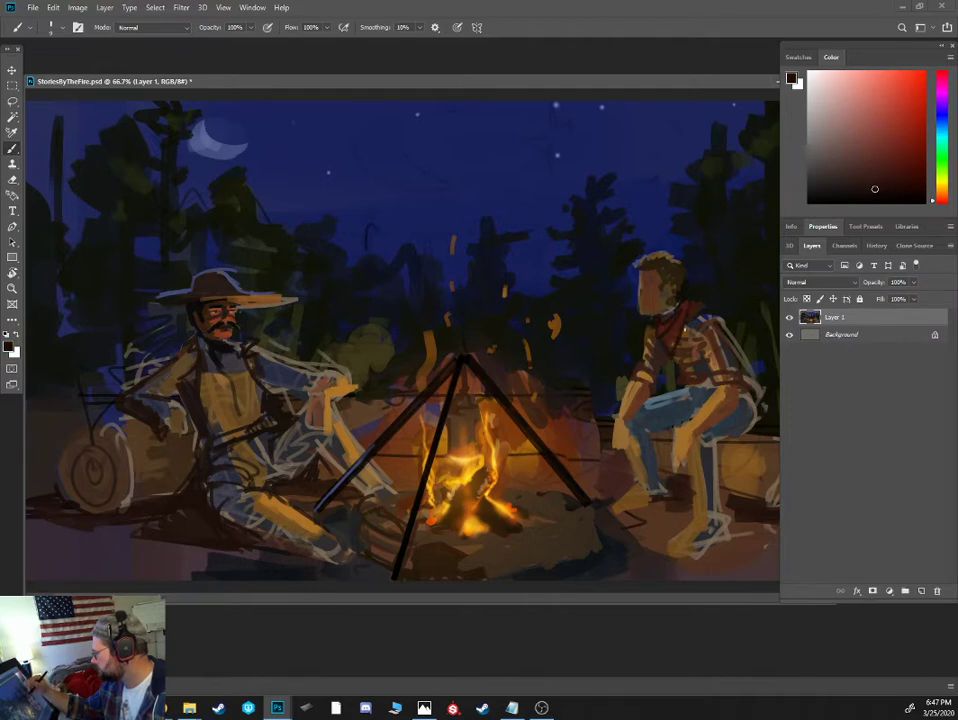
{"action": "left_click", "coordinate": [668, 335], "text": "alt"}
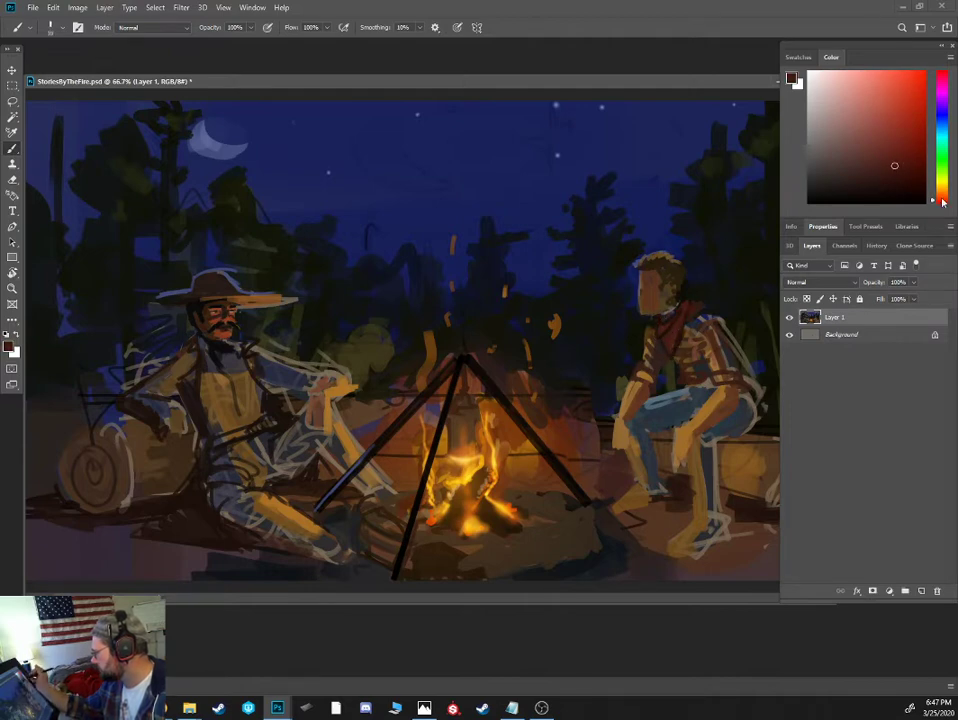
{"action": "left_click", "coordinate": [663, 354], "text": "alt"}
{"action": "left_click", "coordinate": [670, 338], "text": "alt"}
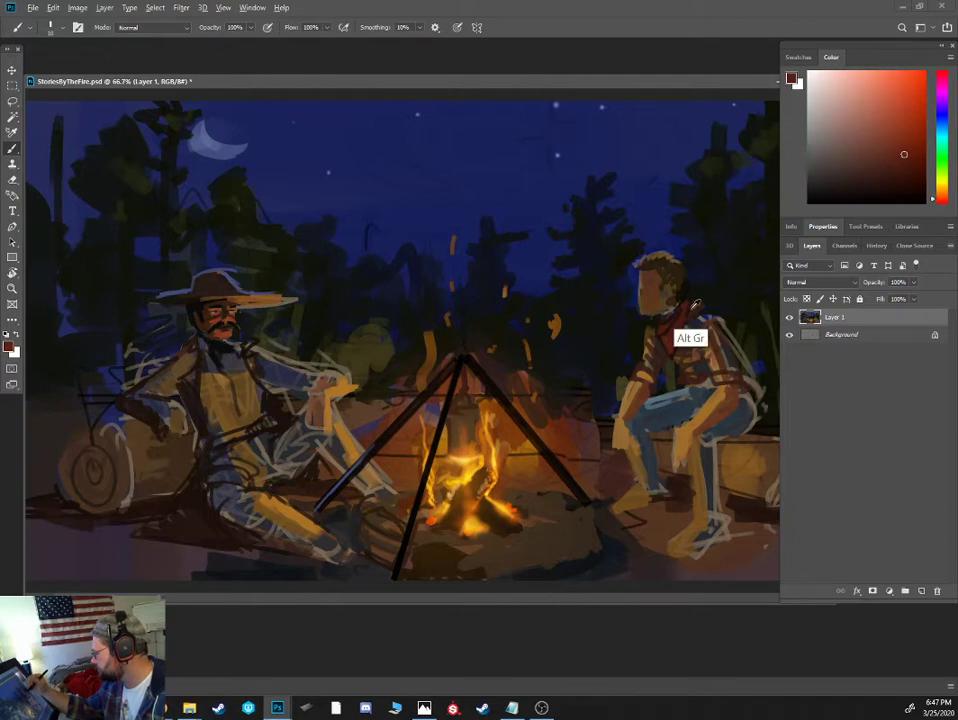
{"action": "left_click", "coordinate": [669, 327], "text": "alt"}
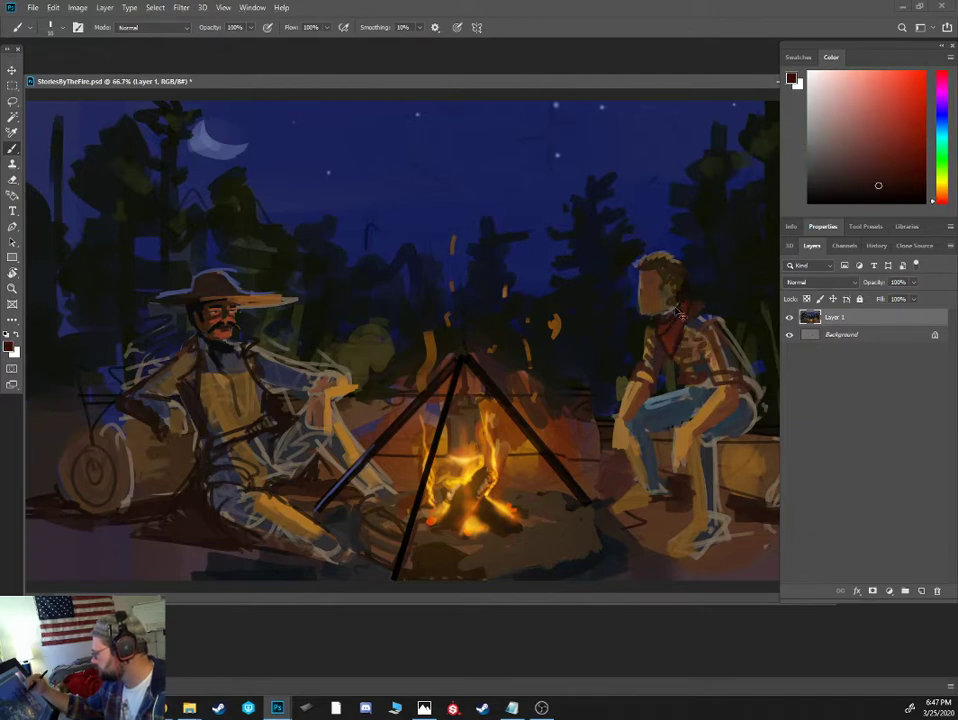
- Block in the shirted figure's brow and eye-socket shadow, nose and mouth in dark brown with a small brush
{"action": "key", "text": "ctrl+plus"}
{"action": "left_click_drag", "start_coordinate": [716, 246], "coordinate": [521, 293]}
{"action": "key", "text": "ctrl+plus"}
{"action": "mouse_move", "coordinate": [678, 265]}
{"action": "left_mouse_down"}
{"action": "mouse_move", "coordinate": [550, 299]}
{"action": "mouse_move", "coordinate": [596, 296]}
{"action": "mouse_move", "coordinate": [538, 297]}
{"action": "left_mouse_up"}
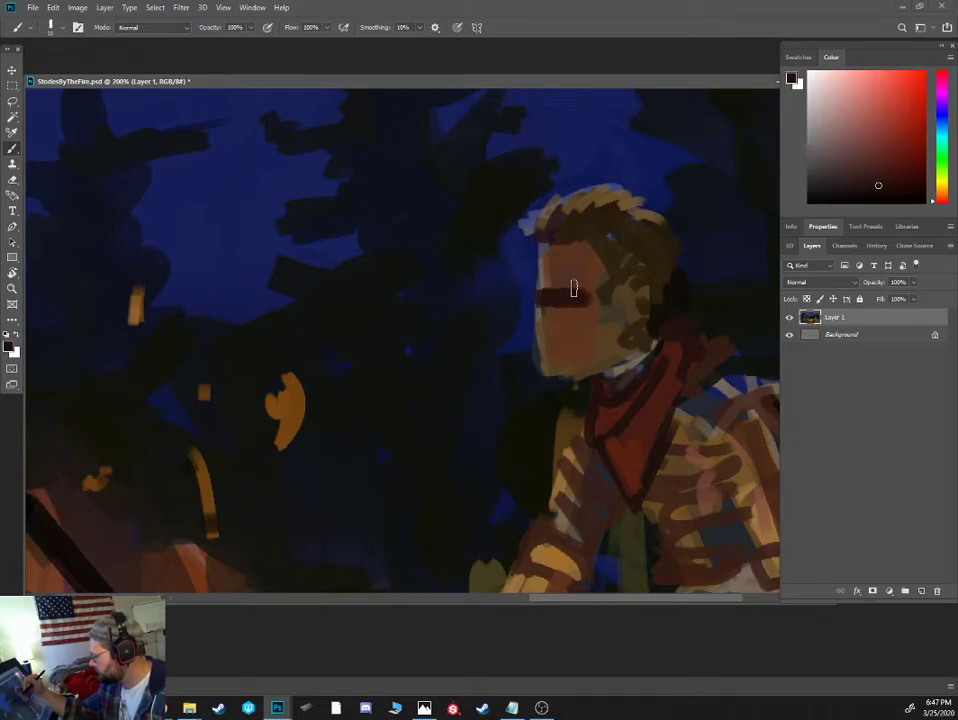
{"action": "left_click", "coordinate": [552, 290], "text": "alt"}
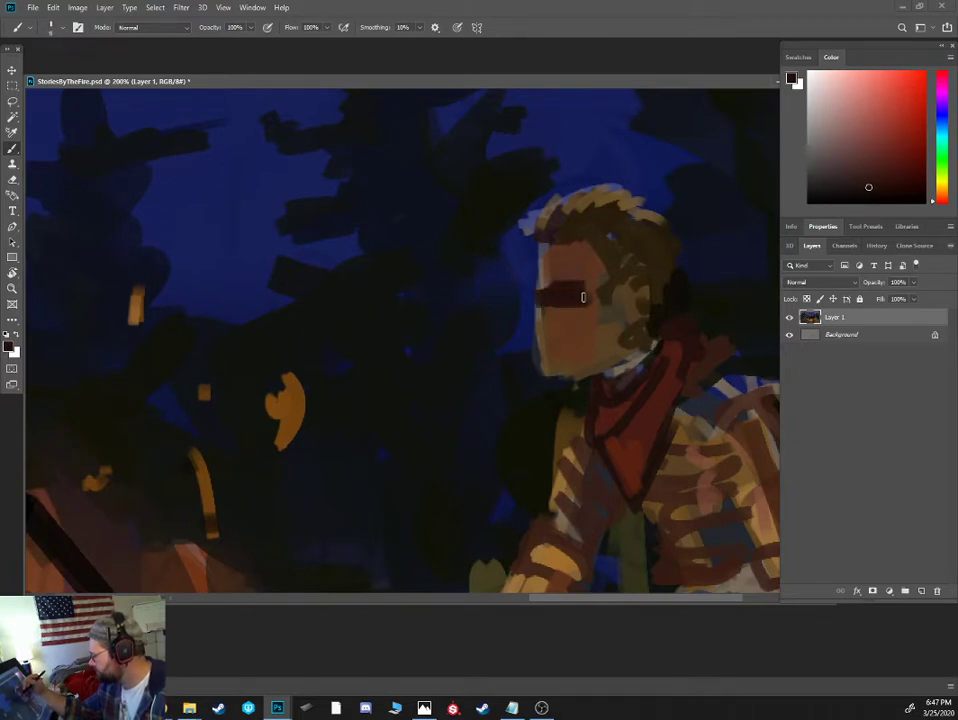
{"action": "left_click", "coordinate": [553, 326], "text": "alt"}
{"action": "mouse_move", "coordinate": [557, 323]}
{"action": "left_mouse_down"}
{"action": "mouse_move", "coordinate": [574, 346]}
{"action": "mouse_move", "coordinate": [540, 341]}
{"action": "mouse_move", "coordinate": [560, 343]}
{"action": "left_mouse_up"}
{"action": "key", "text": "bracketleft"}
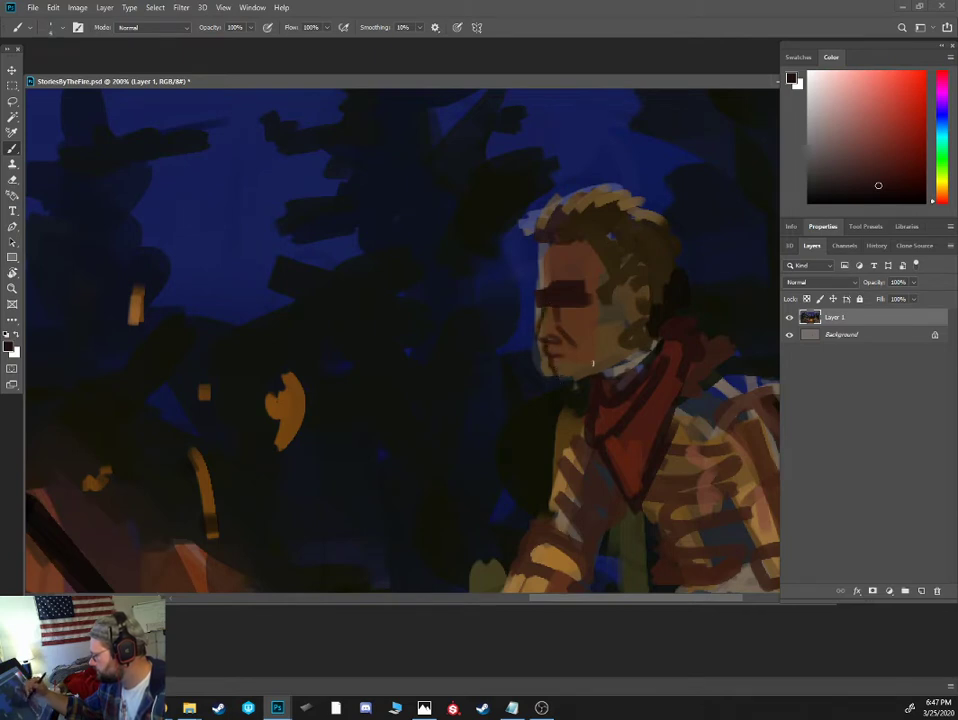
- Define the shirted figure's eye with sampled browns, a pale greyish-pink eye white and a near-black pupil
{"action": "left_click", "coordinate": [571, 353], "text": "alt"}
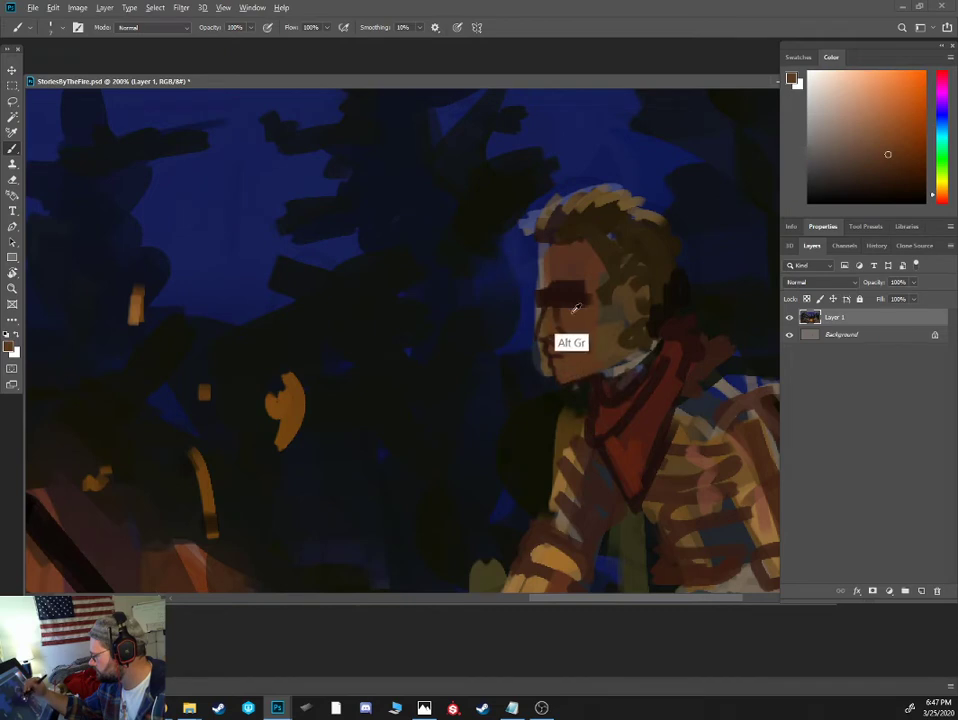
{"action": "left_click", "coordinate": [574, 305], "text": "alt"}
{"action": "left_click", "coordinate": [571, 290], "text": "alt"}
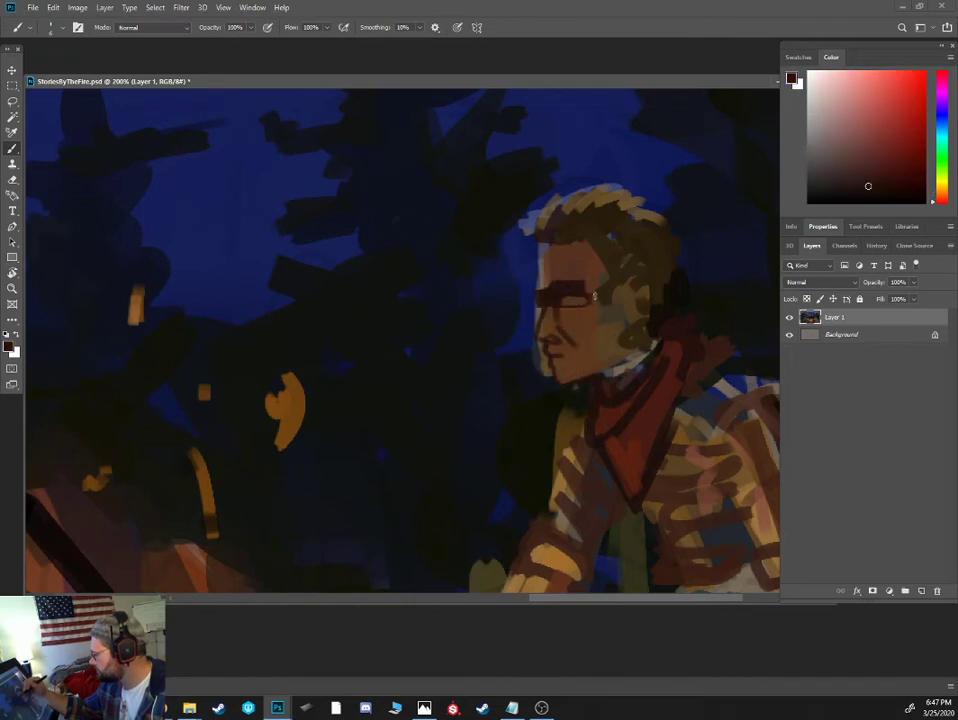
{"action": "left_click", "coordinate": [823, 124]}
{"action": "key", "text": "bracketleft"}
{"action": "key", "text": "bracketleft"}
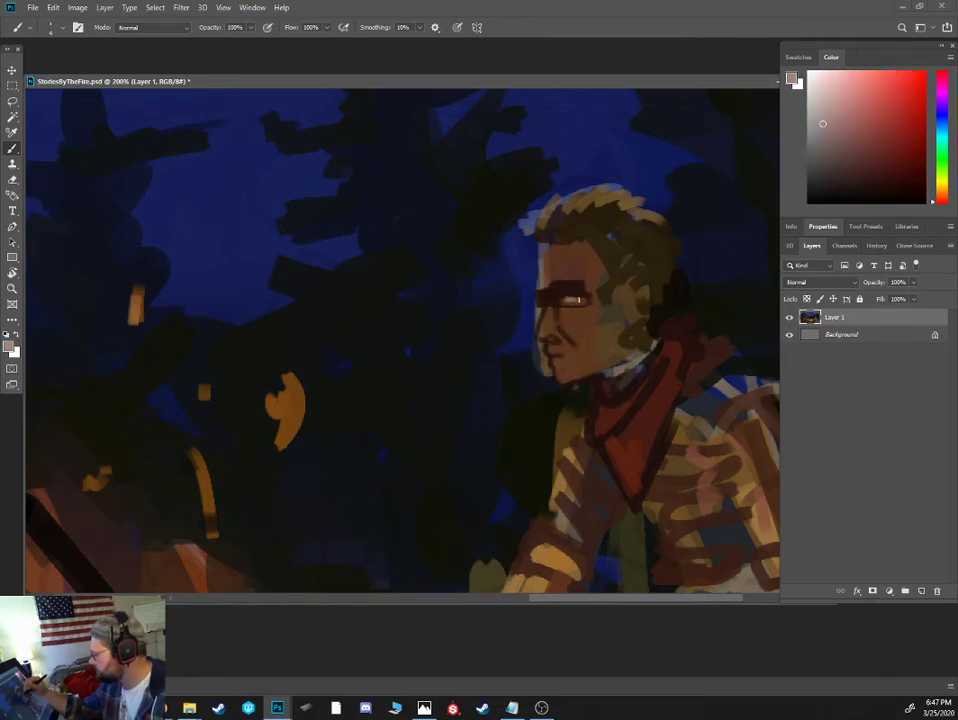
{"action": "left_click", "coordinate": [845, 202]}
{"action": "left_click", "coordinate": [561, 292], "text": "alt"}
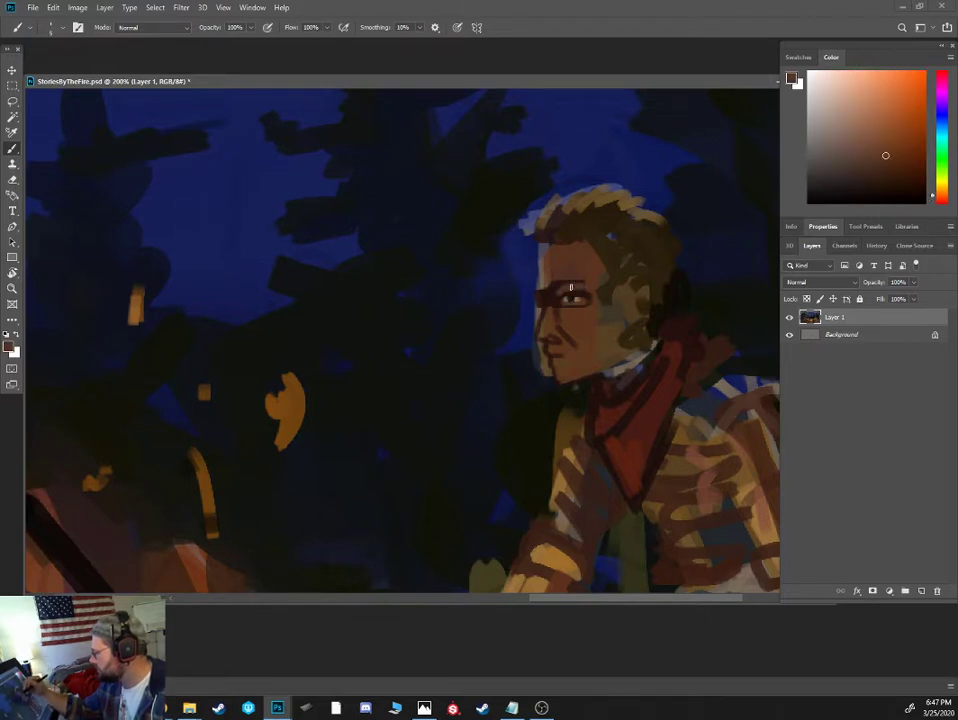
- Add orange firelight around the shirted figure's eye and deepen the dark reddish-brown shadow beneath it
{"action": "left_click", "coordinate": [660, 309], "text": "alt"}
{"action": "left_click", "coordinate": [303, 400], "text": "alt"}
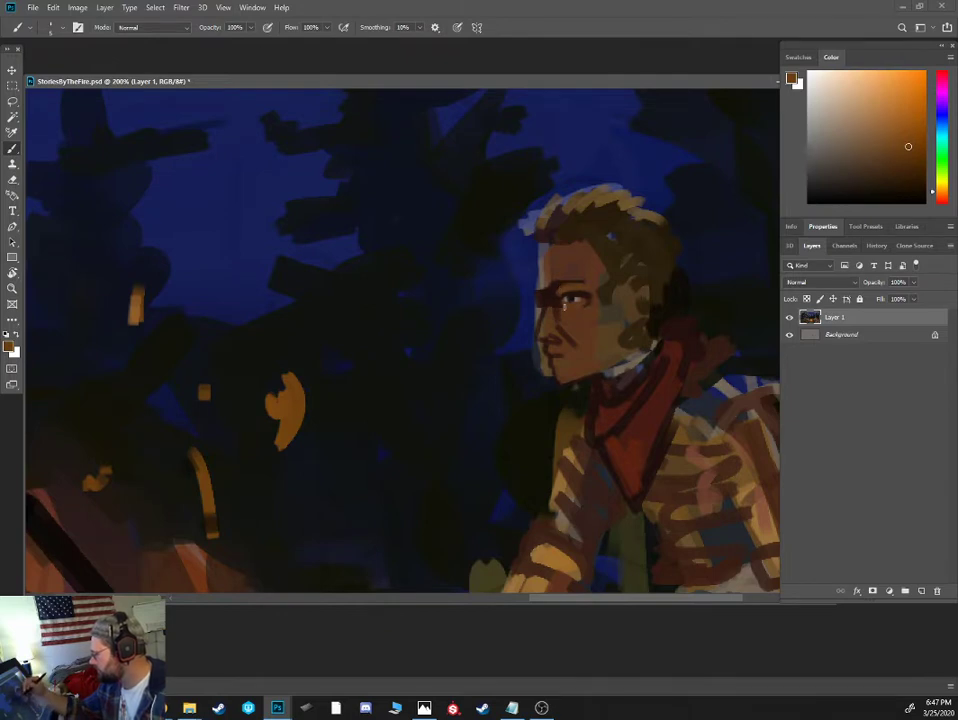
{"action": "left_click", "coordinate": [566, 307], "text": "alt"}
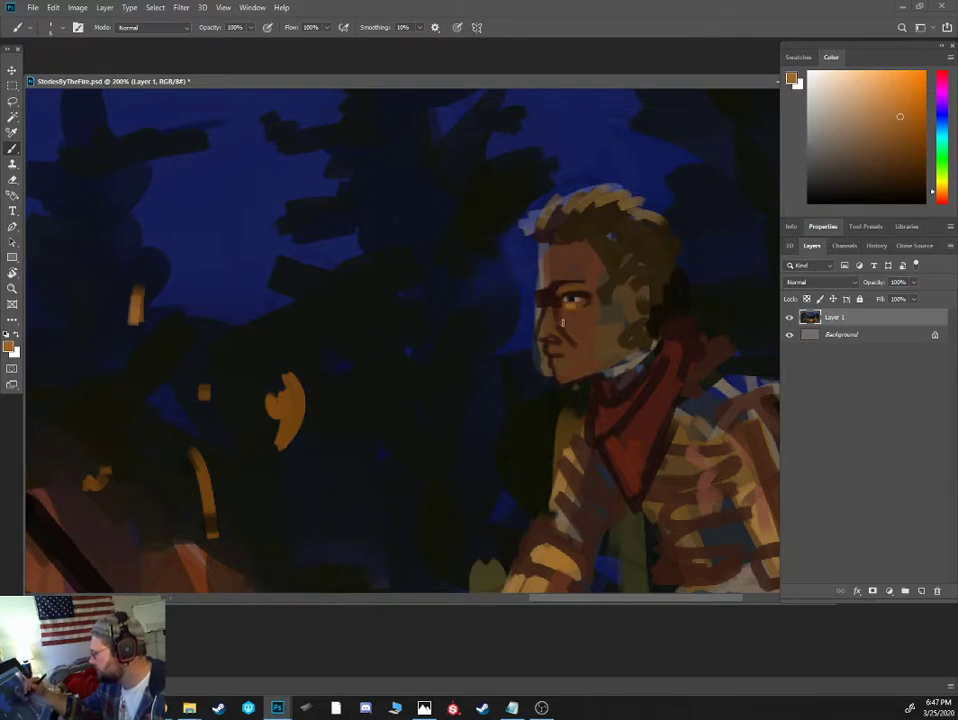
{"action": "left_click", "coordinate": [563, 324], "text": "alt"}
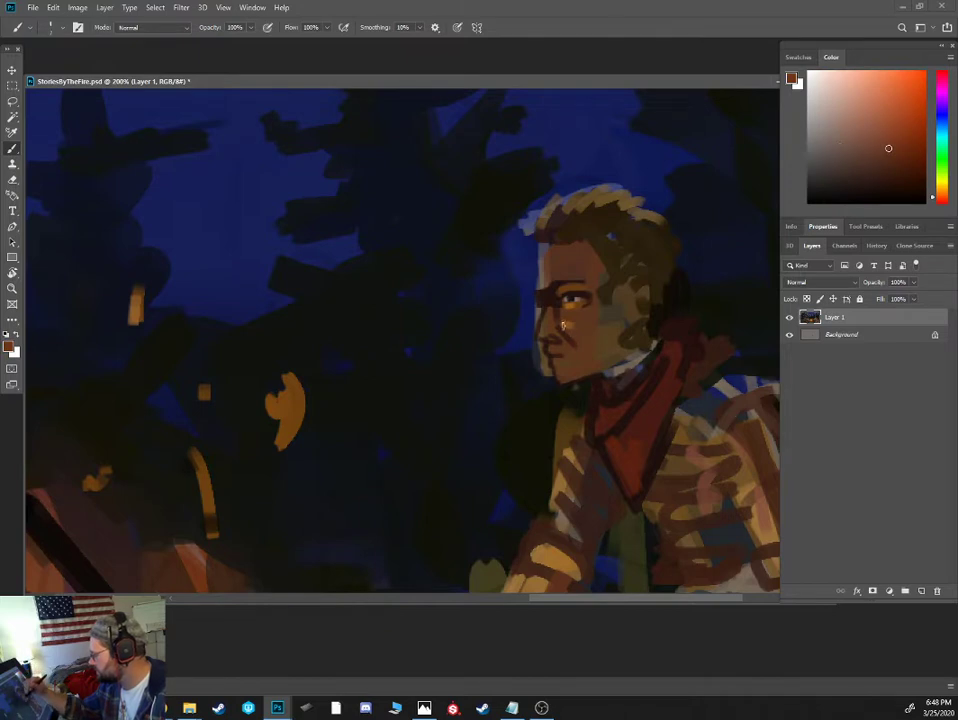
{"action": "left_click", "coordinate": [560, 309], "text": "alt"}
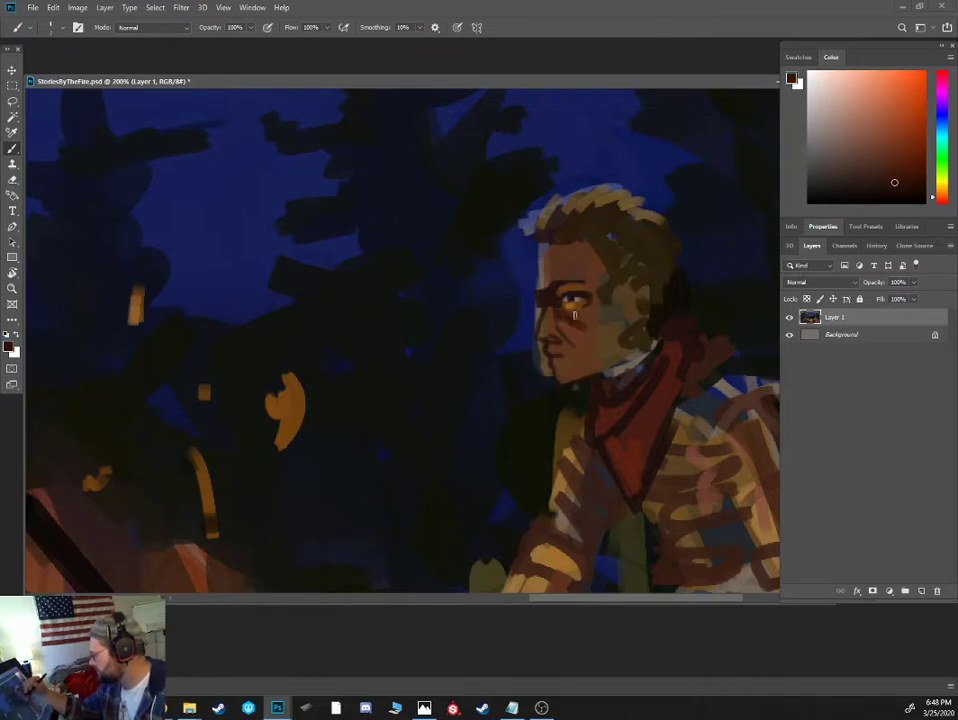
- Shade the shirted figure's forehead in dark reddish brown and trim the front of the face with sampled night-sky blue
{"action": "mouse_move", "coordinate": [559, 274]}
{"action": "left_mouse_down"}
{"action": "mouse_move", "coordinate": [571, 248]}
{"action": "mouse_move", "coordinate": [573, 280]}
{"action": "mouse_move", "coordinate": [543, 282]}
{"action": "mouse_move", "coordinate": [546, 248]}
{"action": "left_mouse_up"}
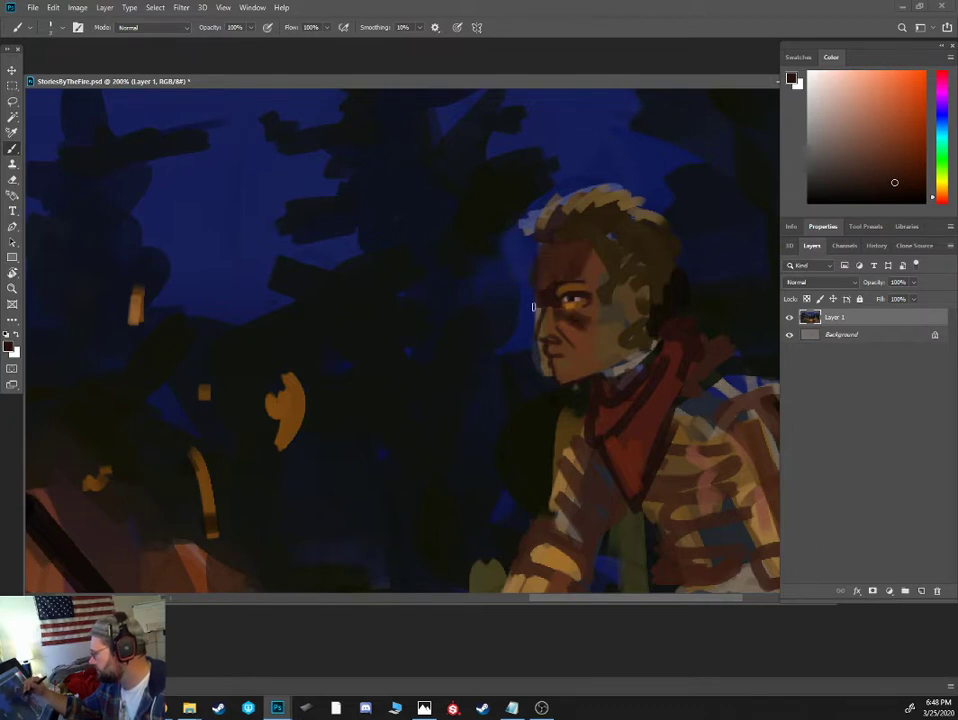
{"action": "left_click", "coordinate": [533, 307], "text": "alt"}
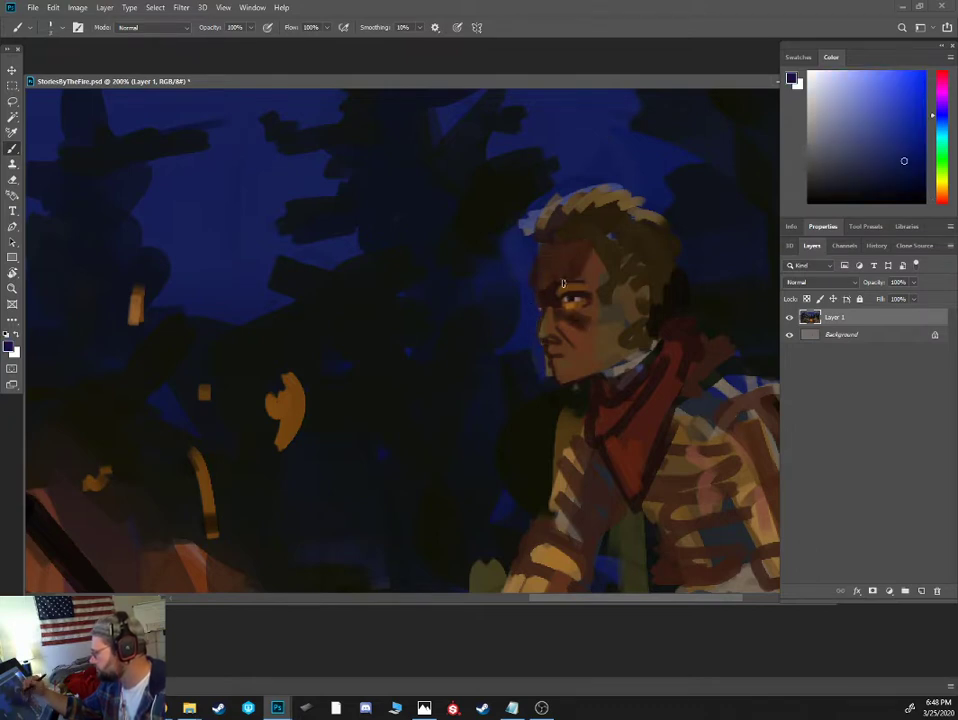
{"action": "left_click", "coordinate": [570, 288], "text": "alt"}
{"action": "left_click", "coordinate": [552, 332], "text": "alt"}
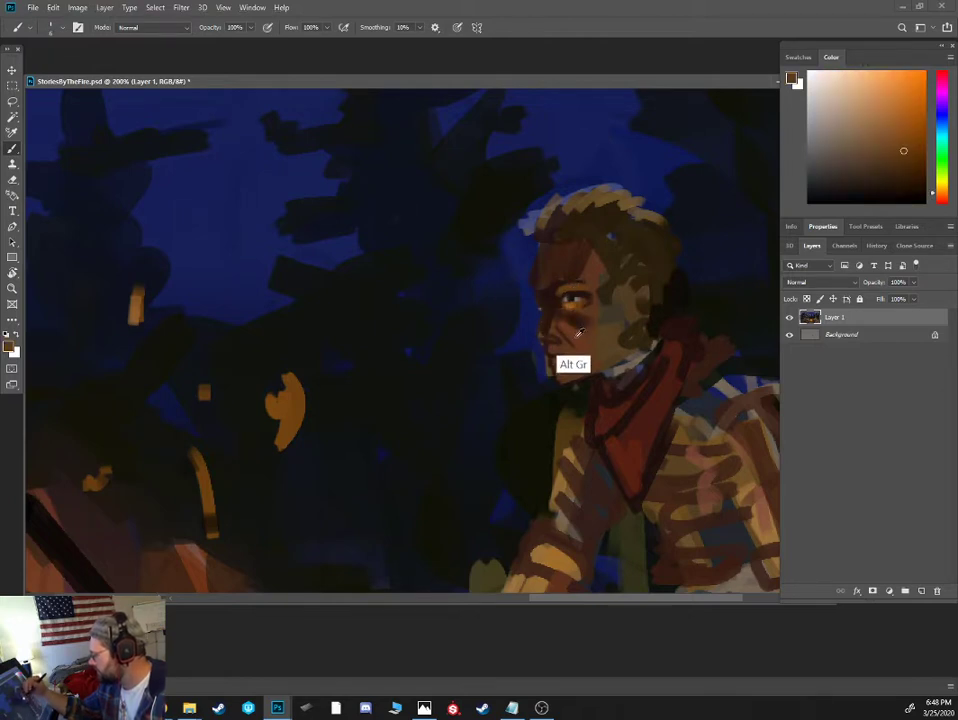
- Paint orange-red firelight on the shirted figure's nose, mouth and chin, and darken the cheek and upper lip with deep brown
{"action": "key", "text": "bracketleft"}
{"action": "key", "text": "bracketleft"}
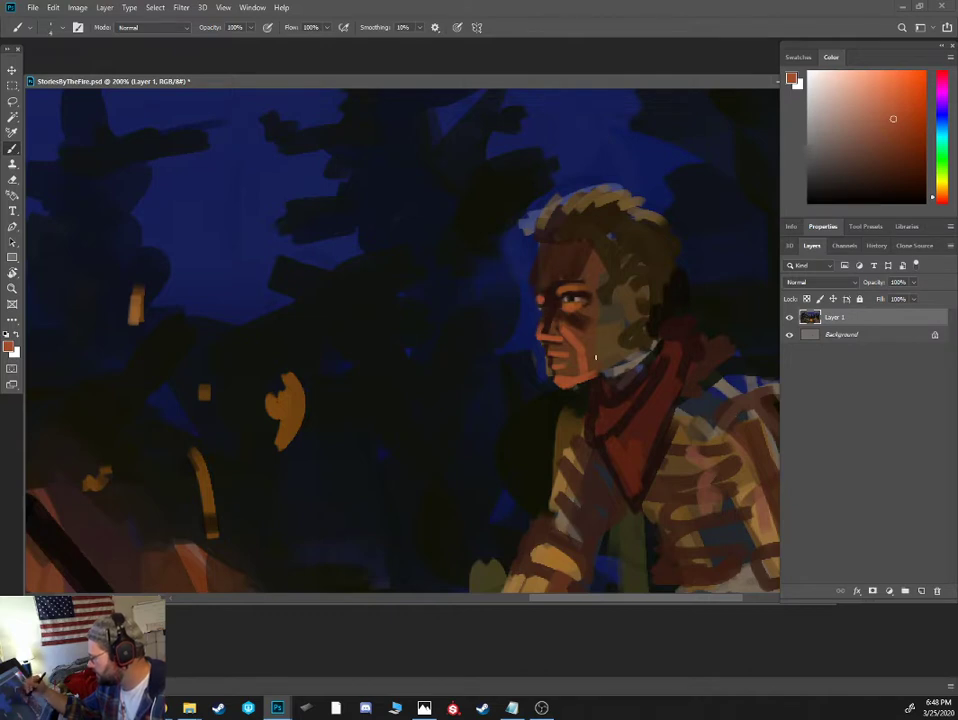
{"action": "left_click", "coordinate": [566, 318], "text": "alt"}
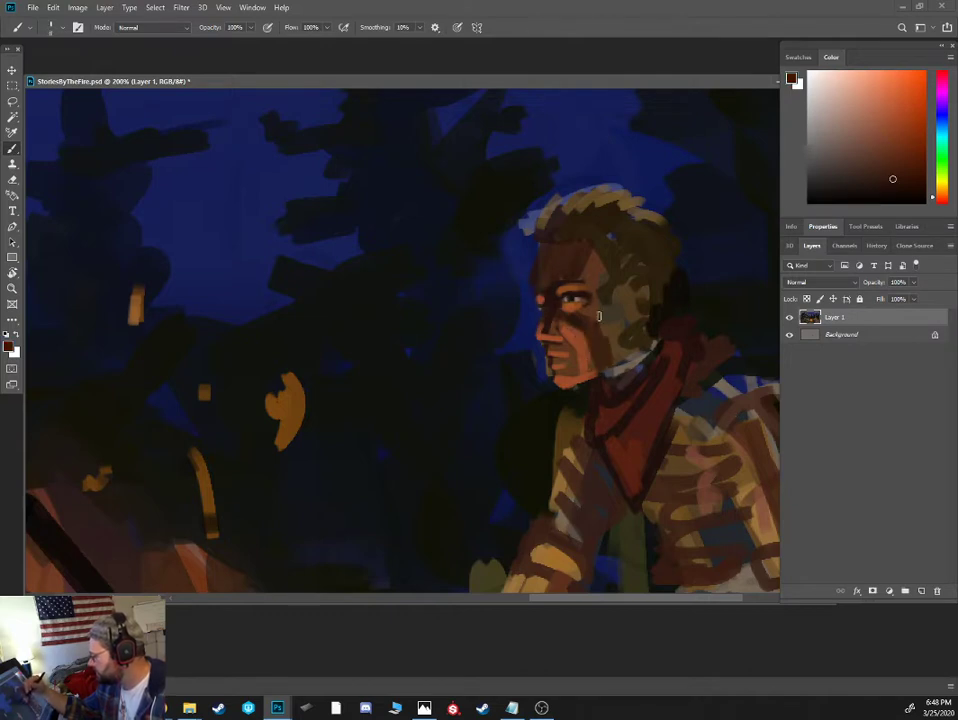
{"action": "mouse_move", "coordinate": [578, 316]}
{"action": "left_mouse_down"}
{"action": "mouse_move", "coordinate": [579, 261]}
{"action": "mouse_move", "coordinate": [597, 270]}
{"action": "mouse_move", "coordinate": [604, 246]}
{"action": "mouse_move", "coordinate": [625, 274]}
{"action": "mouse_move", "coordinate": [577, 349]}
{"action": "left_mouse_up"}
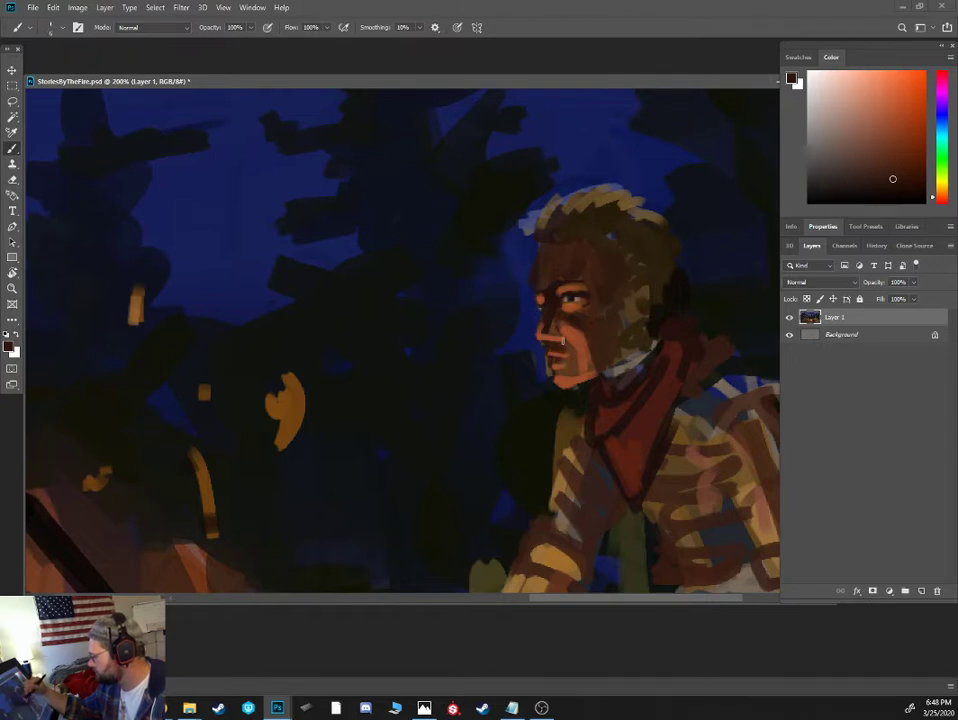
{"action": "left_click", "coordinate": [562, 375], "text": "alt"}
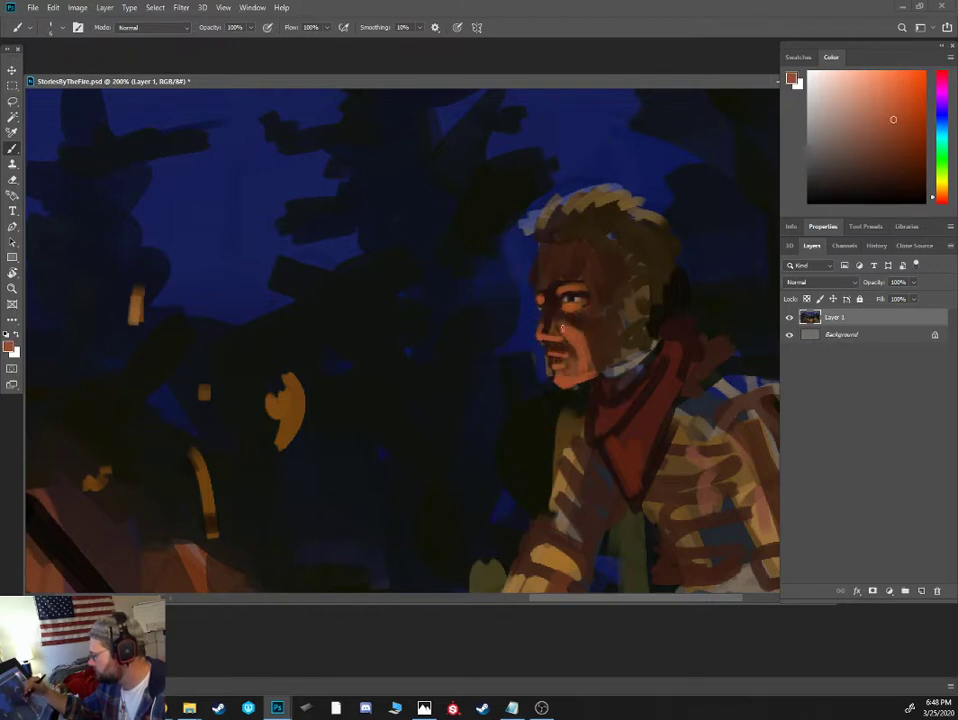
{"action": "left_click", "coordinate": [545, 336], "text": "alt"}
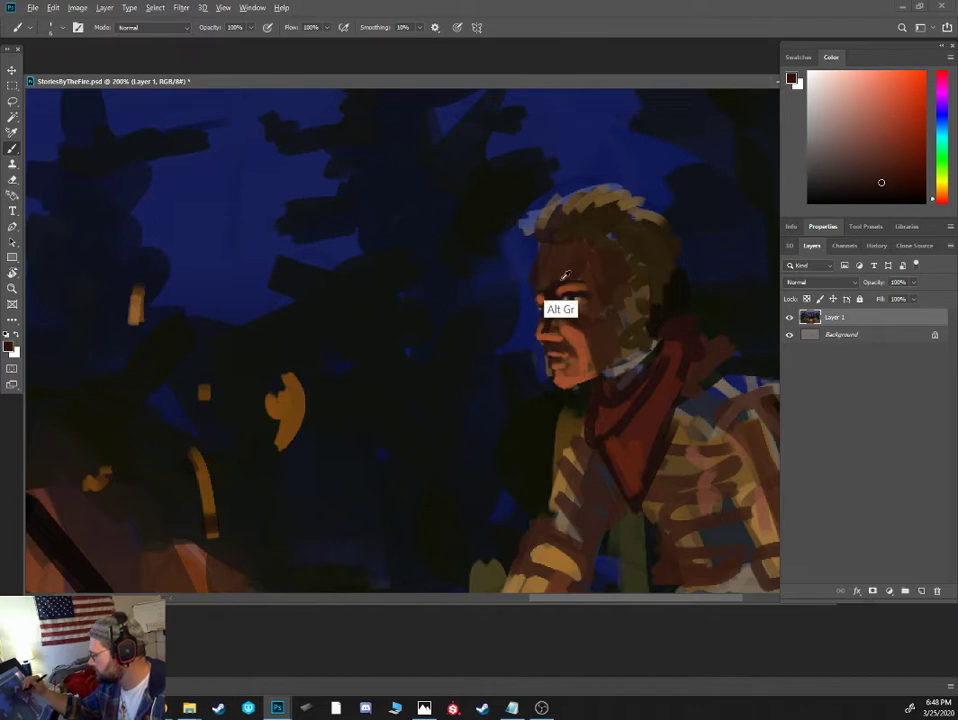
- Mix a pale lavender blue and paint moonlit rim light along the shirted figure's forehead, front hair, neckerchief and shoulders
{"action": "left_click", "coordinate": [568, 193], "text": "alt"}
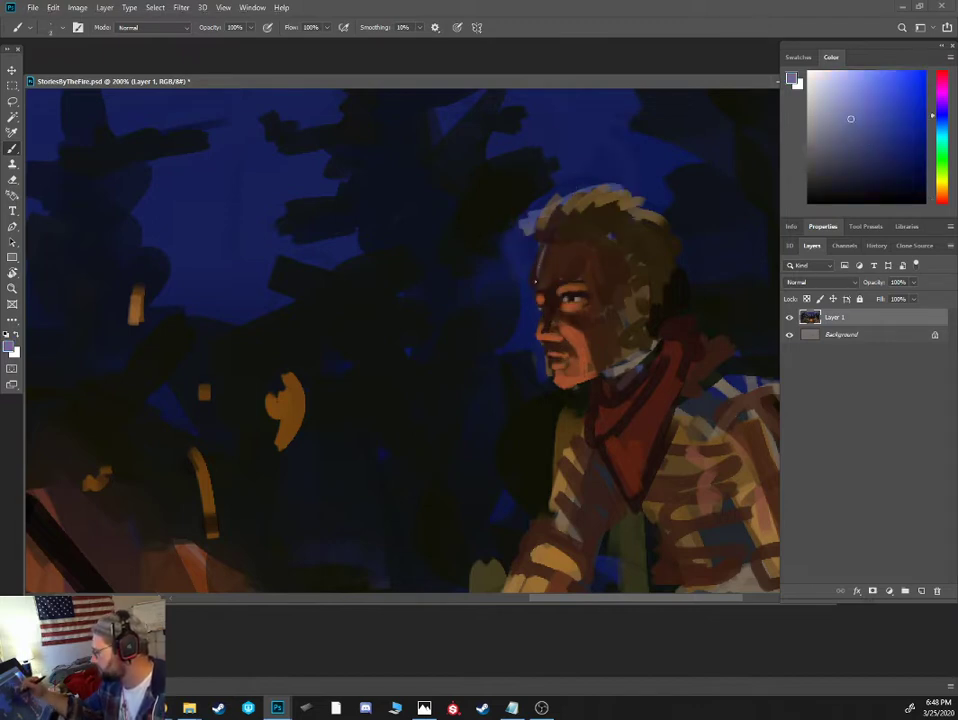
{"action": "left_click", "coordinate": [838, 112]}
{"action": "key", "text": "]"}
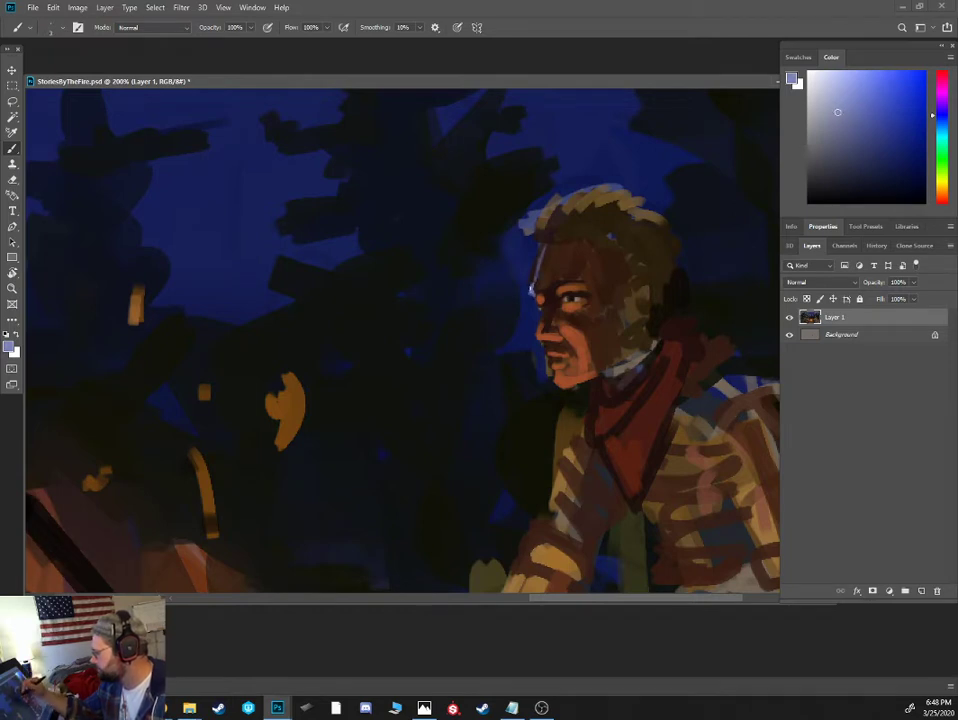
{"action": "mouse_move", "coordinate": [534, 283]}
{"action": "left_mouse_down"}
{"action": "mouse_move", "coordinate": [555, 240]}
{"action": "mouse_move", "coordinate": [540, 234]}
{"action": "mouse_move", "coordinate": [542, 243]}
{"action": "mouse_move", "coordinate": [531, 222]}
{"action": "mouse_move", "coordinate": [538, 228]}
{"action": "mouse_move", "coordinate": [556, 201]}
{"action": "left_mouse_up"}
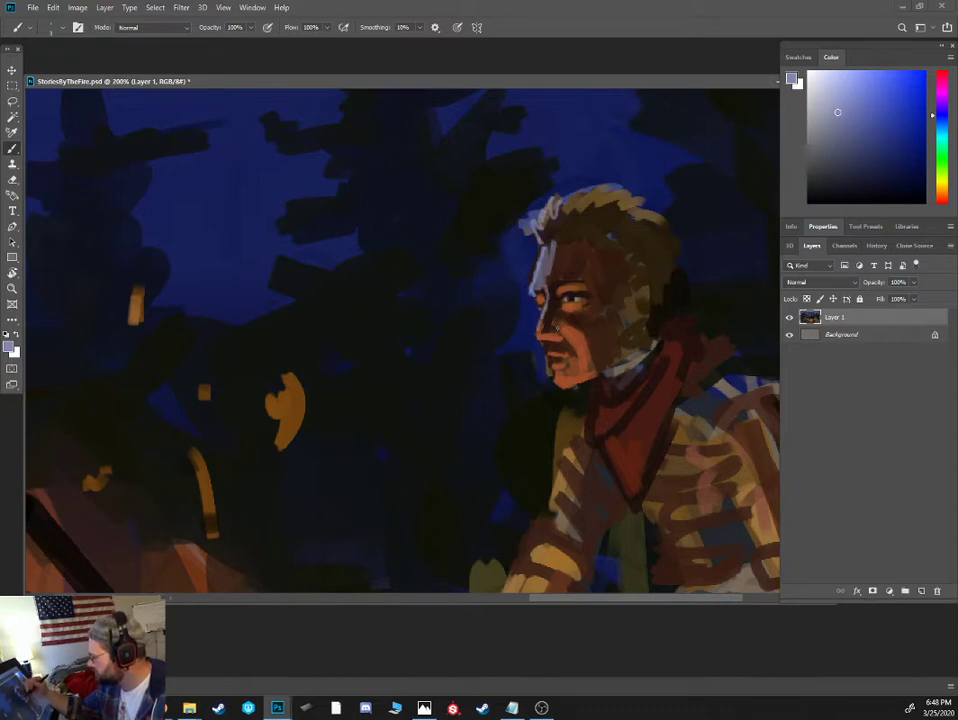
{"action": "mouse_move", "coordinate": [576, 399]}
{"action": "left_mouse_down"}
{"action": "mouse_move", "coordinate": [551, 447]}
{"action": "mouse_move", "coordinate": [599, 442]}
{"action": "mouse_move", "coordinate": [624, 421]}
{"action": "left_mouse_up"}
{"action": "left_click_drag", "start_coordinate": [650, 390], "coordinate": [670, 364]}
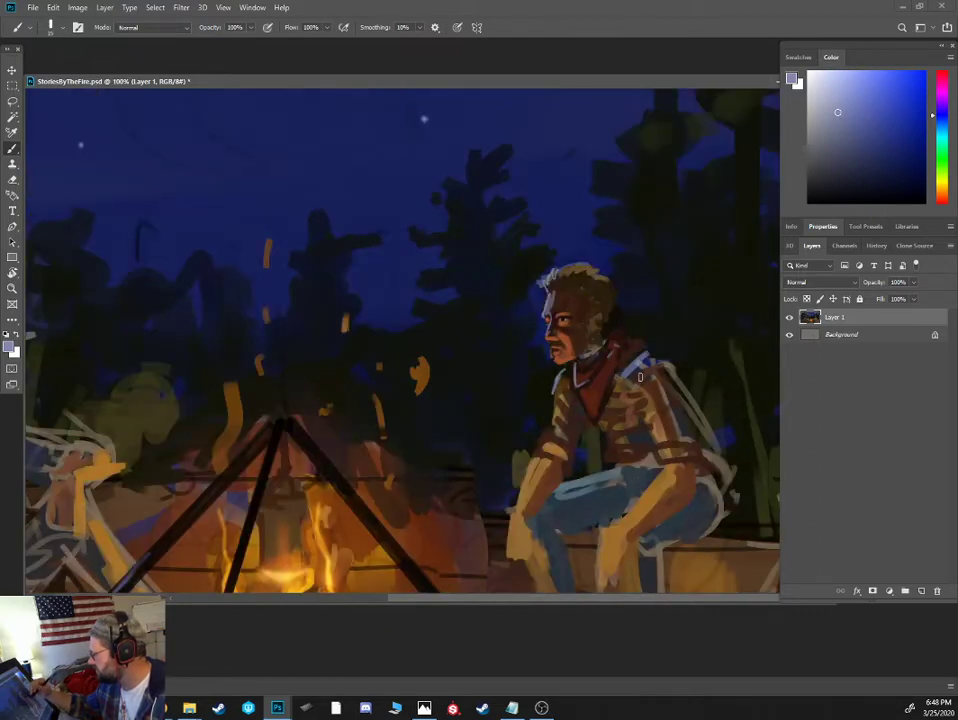
{"action": "left_click_drag", "start_coordinate": [640, 376], "coordinate": [650, 353]}
- Darken the shirted figure's sideburn, the hair around the ear and the shoulder beside the neckerchief with sampled dark browns
{"action": "left_click", "coordinate": [594, 318], "text": "alt"}
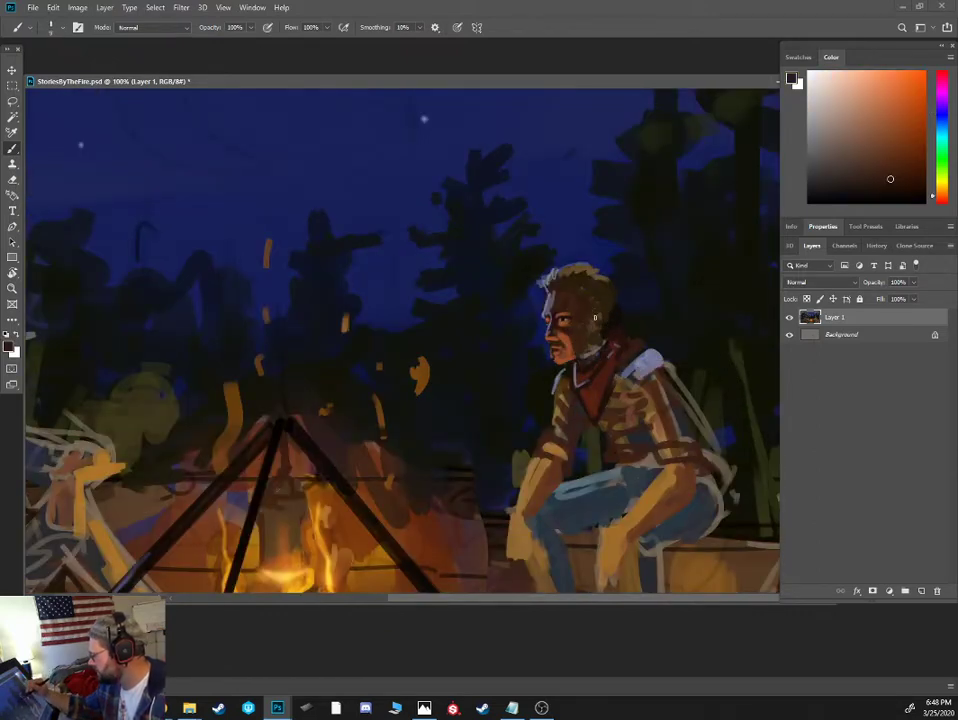
{"action": "left_click", "coordinate": [603, 317], "text": "alt"}
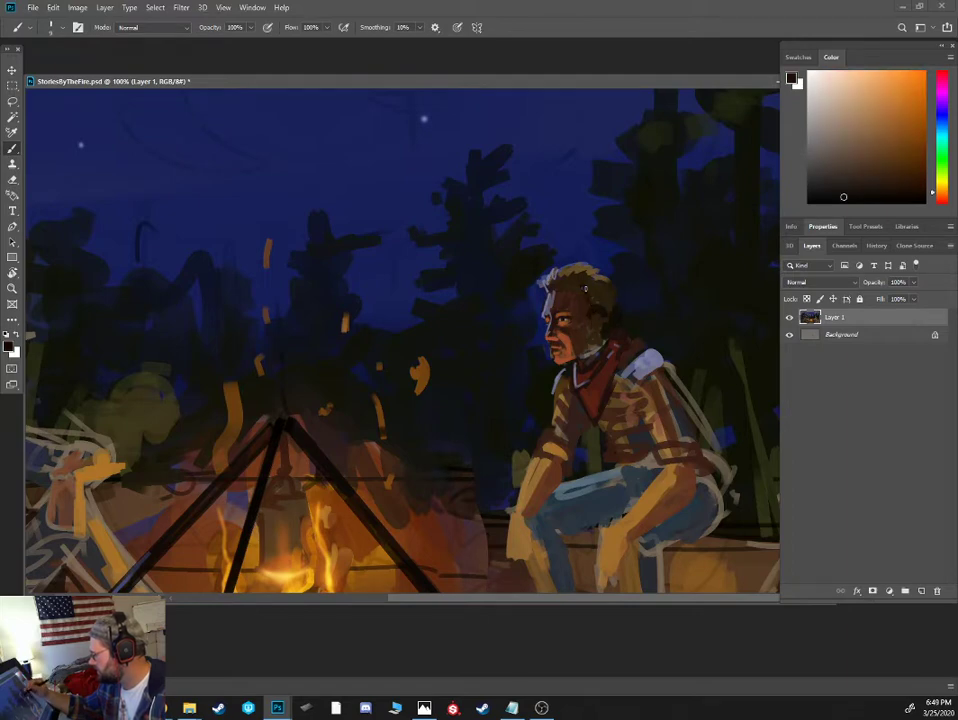
{"action": "left_click", "coordinate": [592, 290], "text": "alt"}
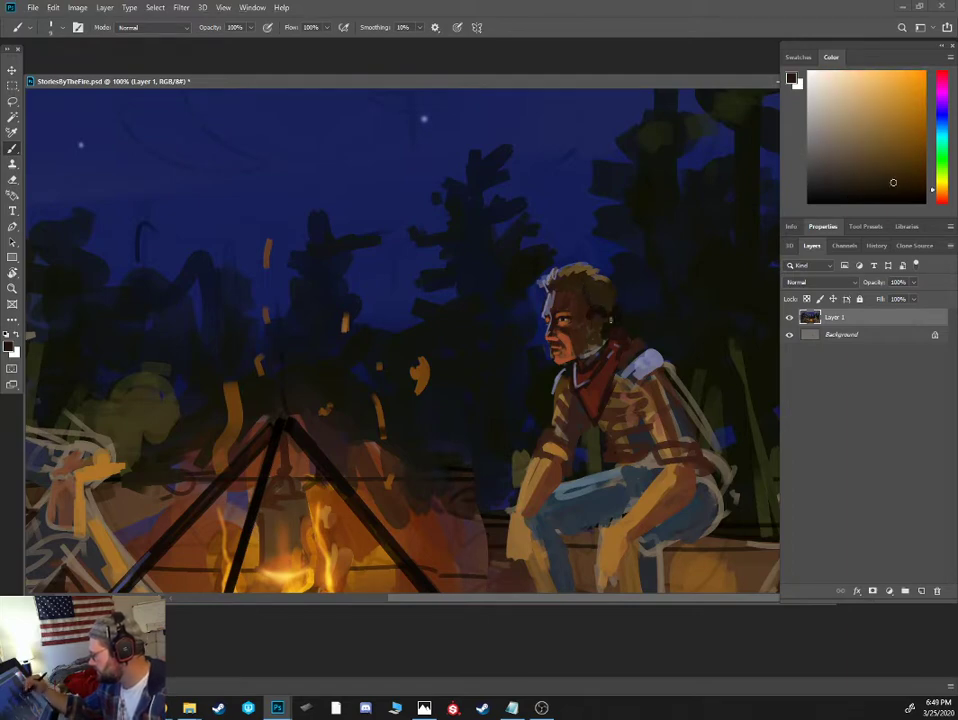
{"action": "left_click", "coordinate": [633, 353], "text": "alt"}
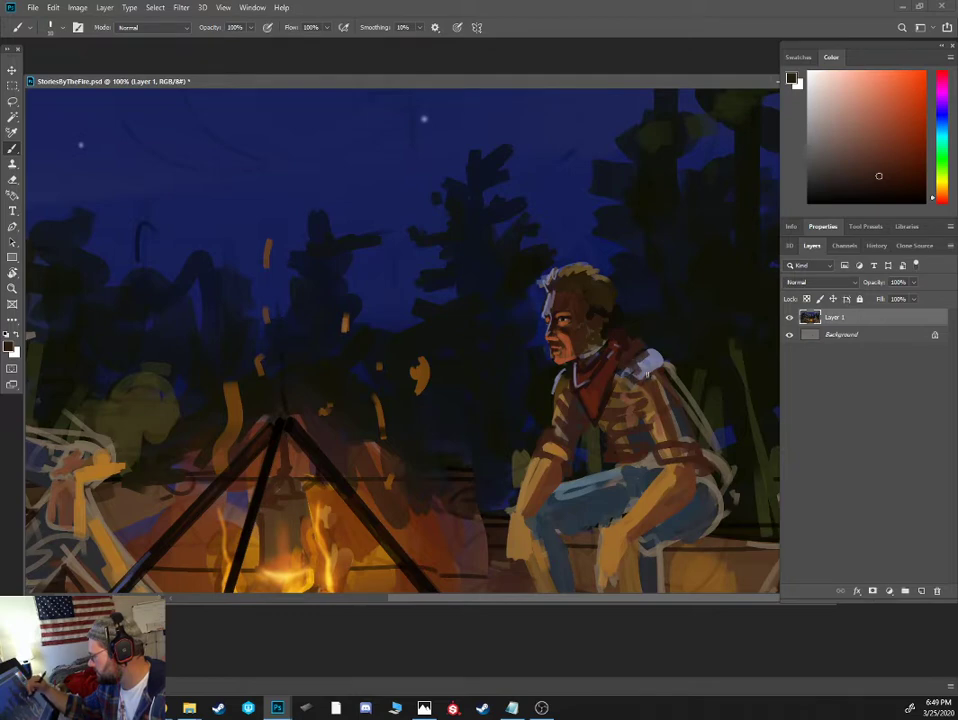
- Extend lavender rim light over the shirted figure's near shoulder and fill the back of the shirt and upper sleeve with dark brown
{"action": "left_click", "coordinate": [488, 270], "text": "alt"}
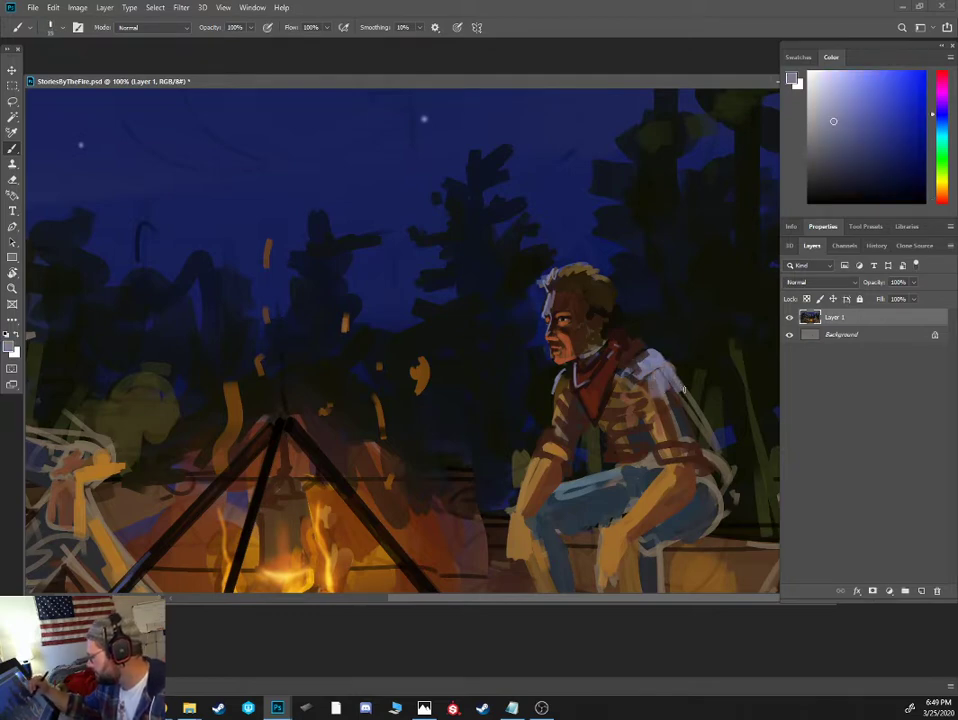
{"action": "left_click", "coordinate": [700, 452], "text": "alt"}
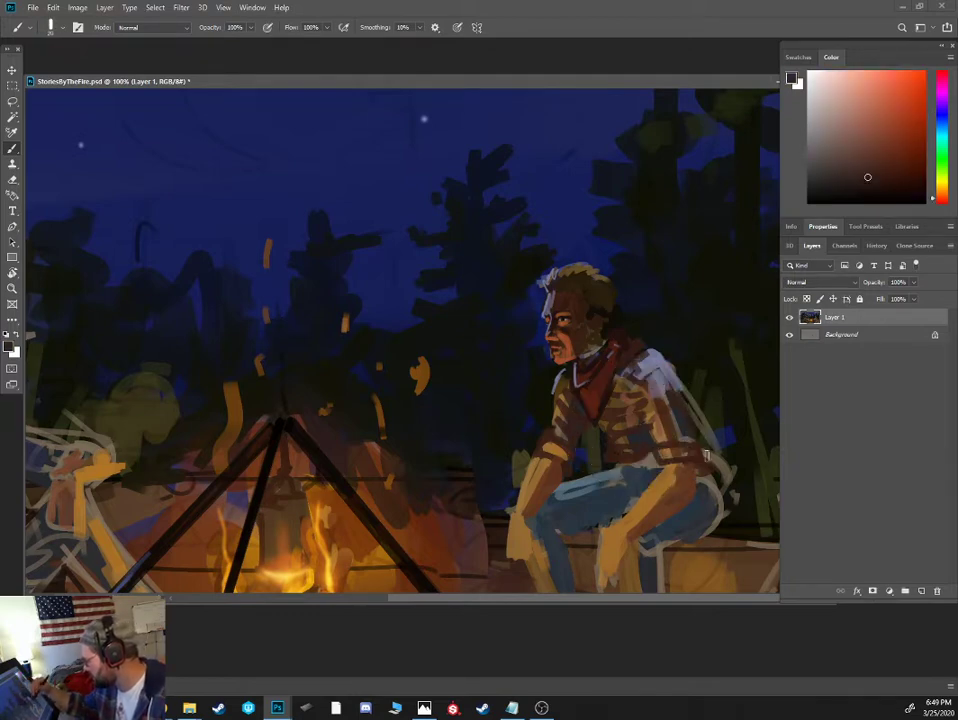
{"action": "left_click_drag", "start_coordinate": [680, 390], "coordinate": [718, 475]}
{"action": "left_click", "coordinate": [724, 456], "text": "alt"}
{"action": "left_click", "coordinate": [703, 418], "text": "alt"}
{"action": "key", "text": "["}
{"action": "key", "text": "["}
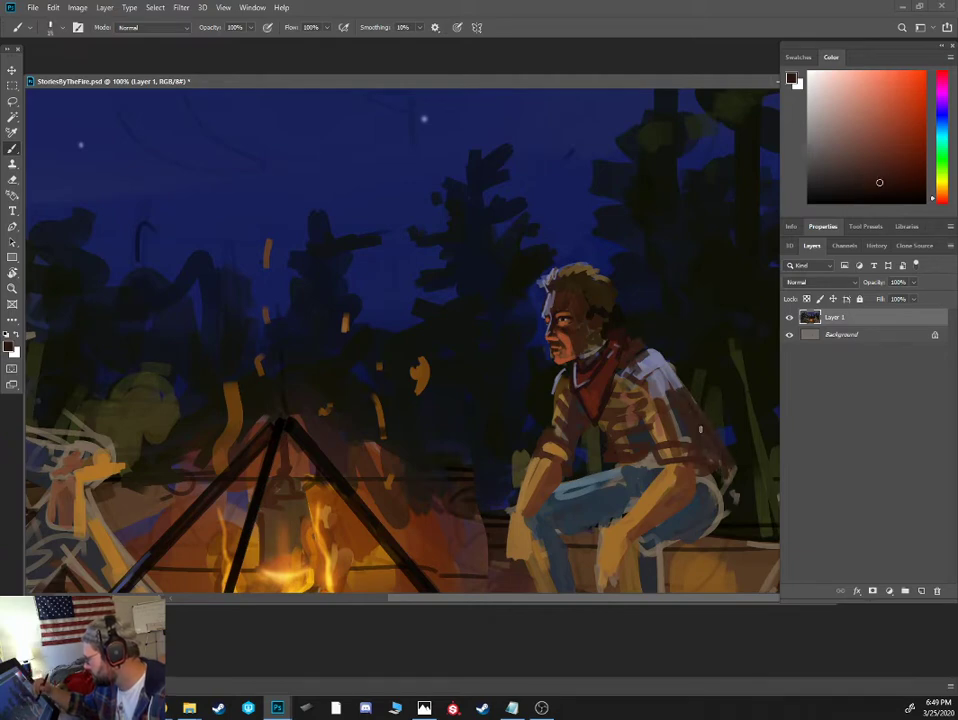
{"action": "left_click", "coordinate": [678, 392], "text": "alt"}
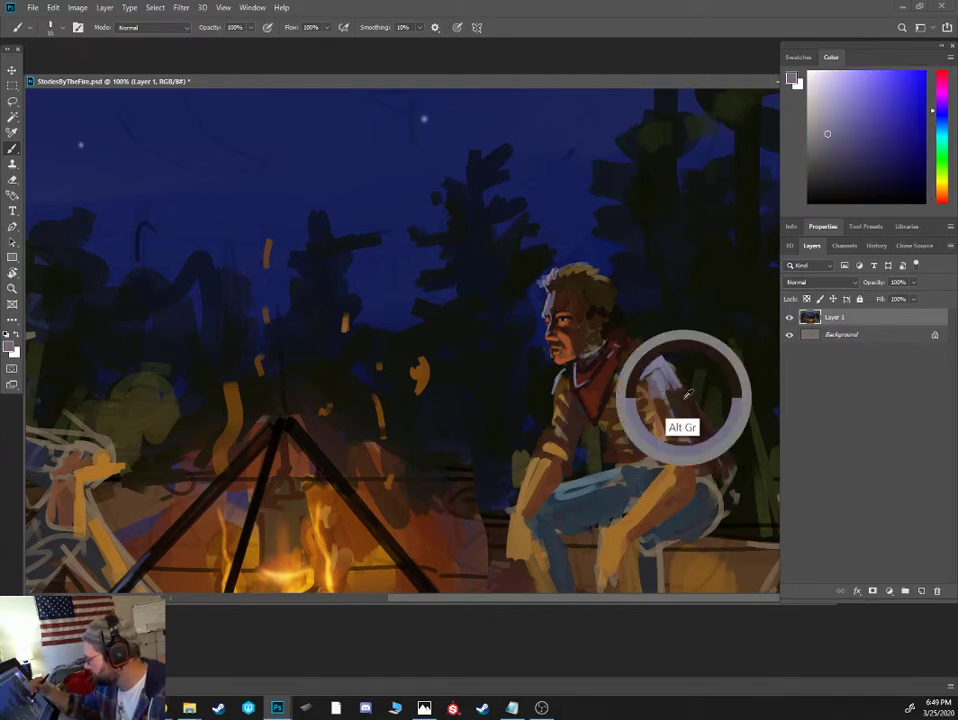
- Darken the shirted figure's jawline, neck and the area around the ear with sampled near-black browns
{"action": "left_click", "coordinate": [606, 388], "text": "alt"}
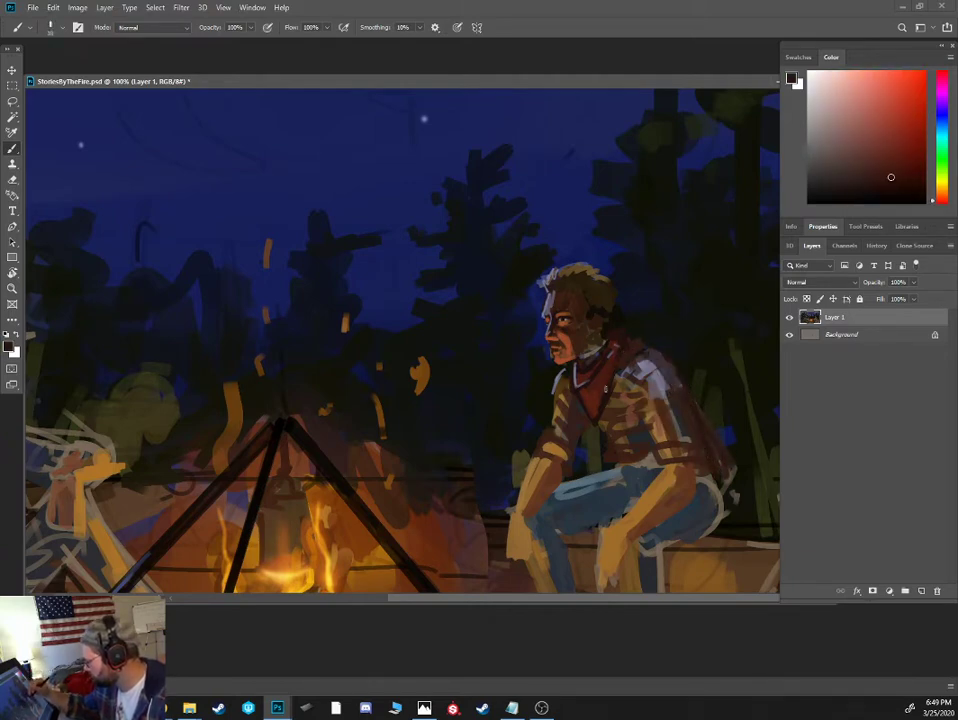
{"action": "key", "text": "ctrl+plus"}
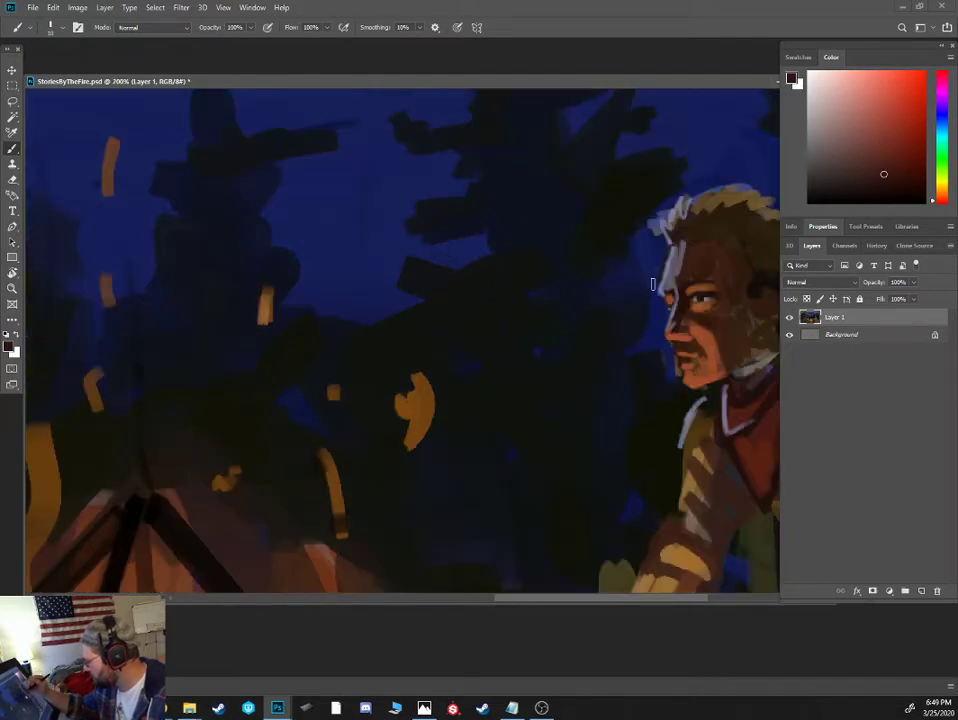
{"action": "left_click_drag", "start_coordinate": [720, 333], "coordinate": [588, 300]}
{"action": "left_click", "coordinate": [590, 302], "text": "alt"}
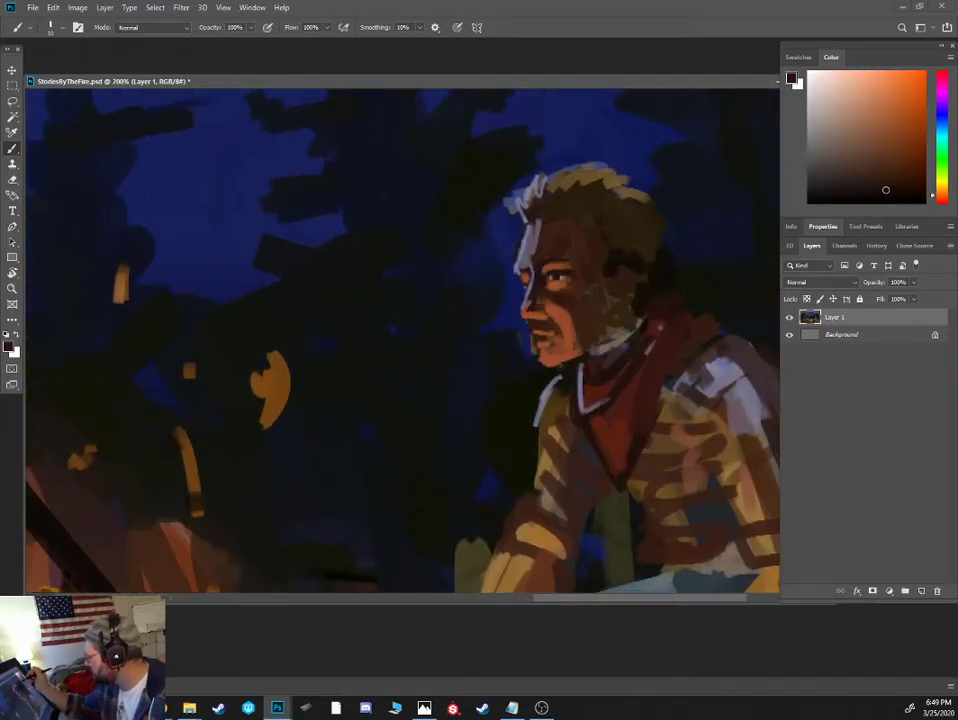
{"action": "mouse_move", "coordinate": [613, 342]}
{"action": "left_mouse_down"}
{"action": "mouse_move", "coordinate": [600, 330]}
{"action": "mouse_move", "coordinate": [605, 353]}
{"action": "mouse_move", "coordinate": [632, 302]}
{"action": "left_mouse_up"}
{"action": "left_click", "coordinate": [637, 262], "text": "alt"}
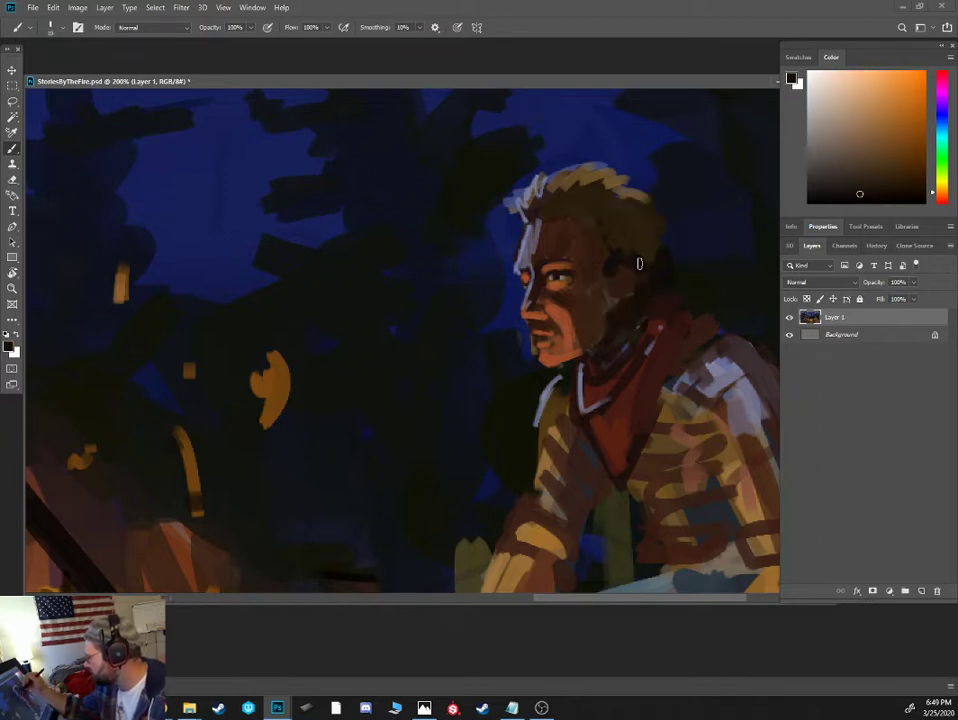
{"action": "left_click_drag", "start_coordinate": [610, 264], "coordinate": [624, 292]}
{"action": "left_click", "coordinate": [604, 310], "text": "alt"}
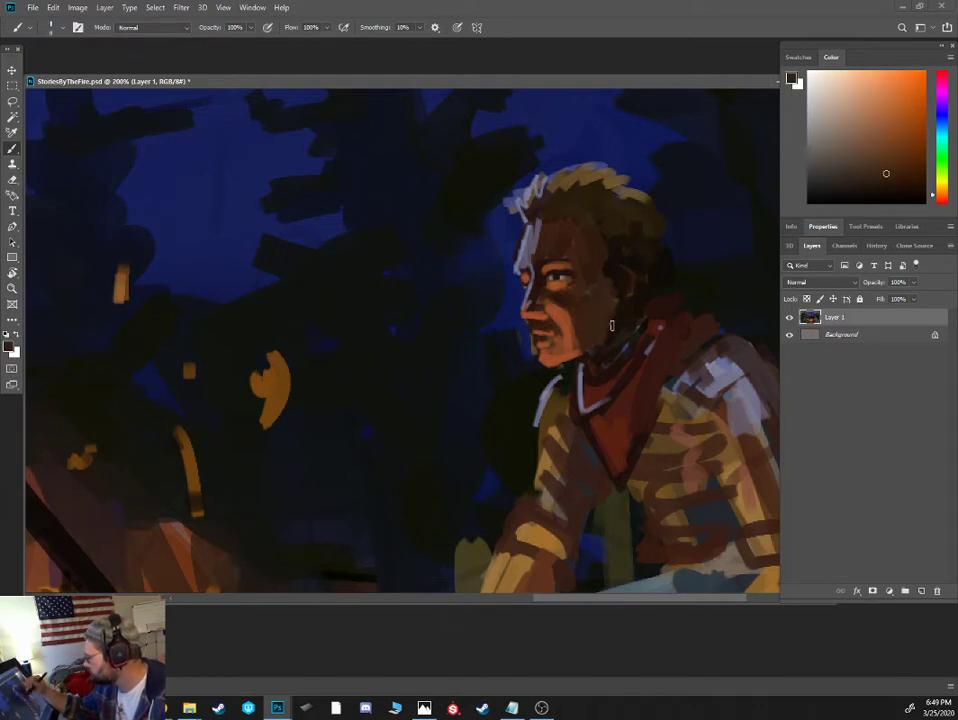
- Paint near-black brown strokes along the shirted figure's hairline above the temple and forehead
{"action": "left_click", "coordinate": [615, 299], "text": "alt"}
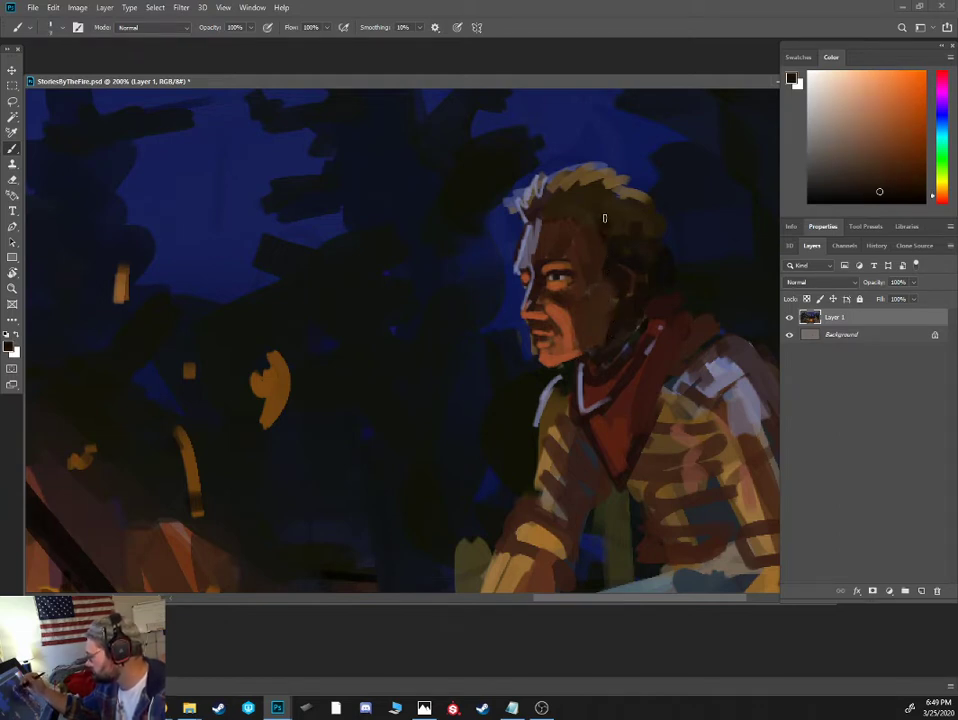
{"action": "left_click_drag", "start_coordinate": [584, 219], "coordinate": [549, 206]}
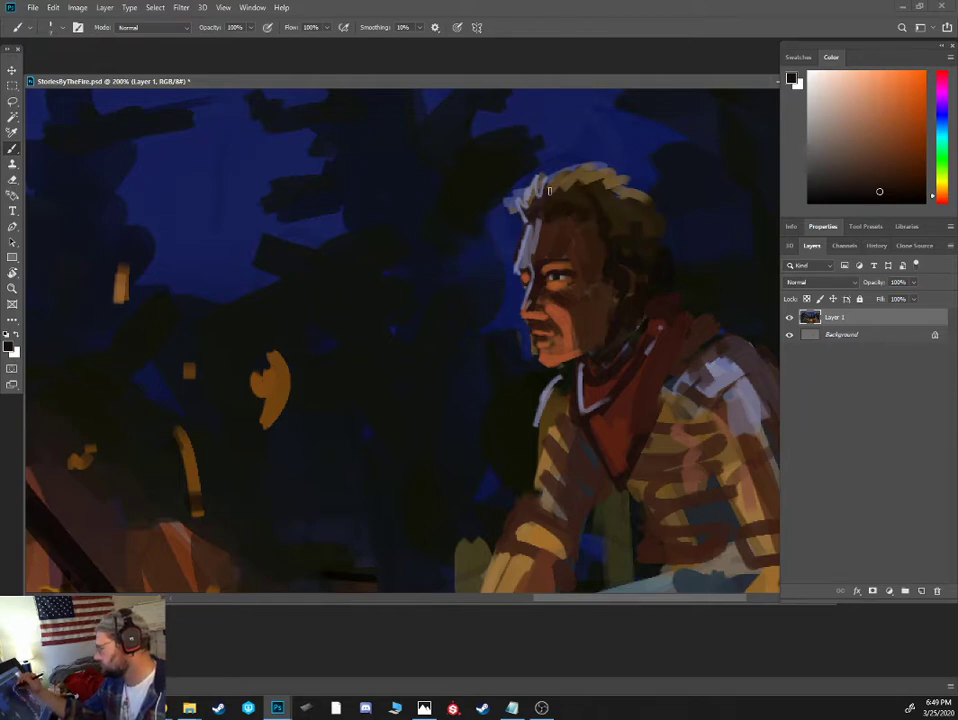
{"action": "key", "text": "ctrl+minus"}
{"action": "key", "text": "ctrl+minus"}
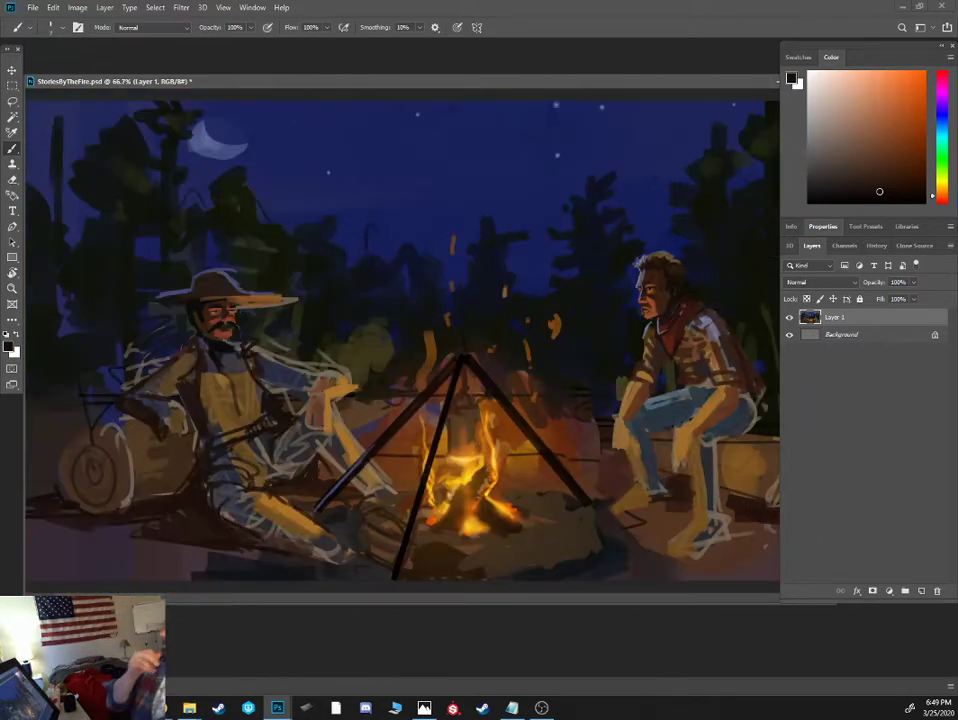
- Outline the shirted figure's lower legs and trouser cuffs in near-black blue using an enlarged brush
{"action": "key", "text": "ctrl+plus"}
{"action": "left_click_drag", "start_coordinate": [684, 455], "coordinate": [485, 349]}
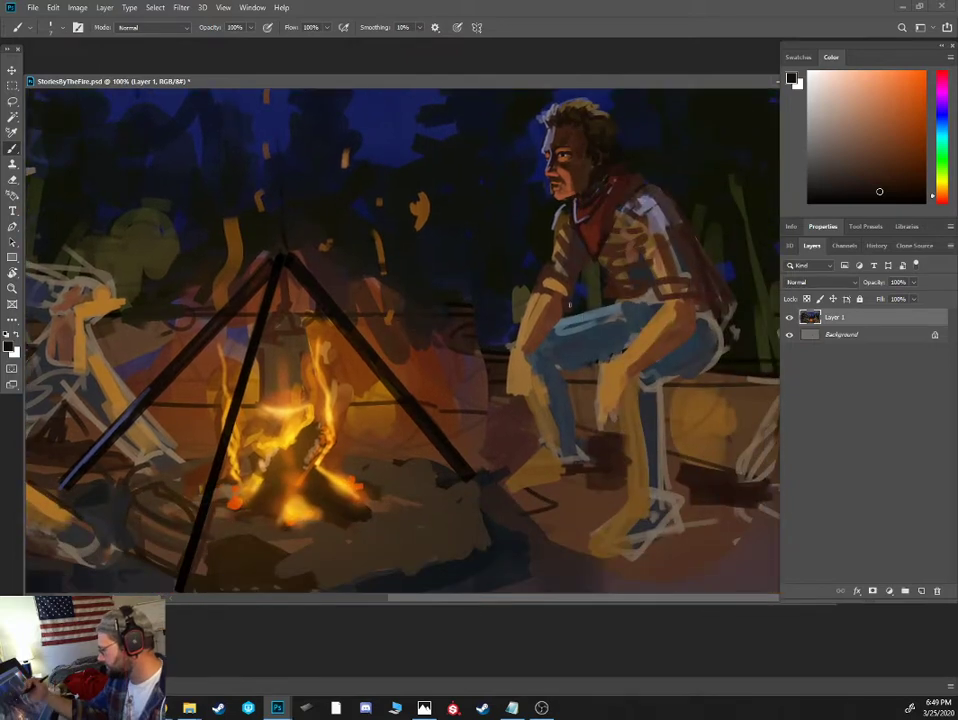
{"action": "left_click", "coordinate": [588, 374], "text": "alt"}
{"action": "left_click", "coordinate": [848, 192]}
{"action": "key", "text": "bracketright"}
{"action": "key", "text": "bracketright"}
{"action": "mouse_move", "coordinate": [547, 361]}
{"action": "left_mouse_down"}
{"action": "mouse_move", "coordinate": [569, 429]}
{"action": "mouse_move", "coordinate": [532, 403]}
{"action": "mouse_move", "coordinate": [539, 445]}
{"action": "mouse_move", "coordinate": [589, 463]}
{"action": "mouse_move", "coordinate": [569, 406]}
{"action": "mouse_move", "coordinate": [656, 431]}
{"action": "mouse_move", "coordinate": [632, 433]}
{"action": "mouse_move", "coordinate": [639, 489]}
{"action": "mouse_move", "coordinate": [627, 492]}
{"action": "mouse_move", "coordinate": [680, 505]}
{"action": "mouse_move", "coordinate": [660, 405]}
{"action": "mouse_move", "coordinate": [632, 443]}
{"action": "mouse_move", "coordinate": [620, 423]}
{"action": "mouse_move", "coordinate": [645, 494]}
{"action": "left_mouse_up"}
{"action": "mouse_move", "coordinate": [637, 446]}
{"action": "left_mouse_down"}
{"action": "mouse_move", "coordinate": [632, 468]}
{"action": "mouse_move", "coordinate": [653, 489]}
{"action": "mouse_move", "coordinate": [648, 409]}
{"action": "mouse_move", "coordinate": [633, 400]}
{"action": "mouse_move", "coordinate": [628, 412]}
{"action": "left_mouse_up"}
{"action": "left_click", "coordinate": [624, 429], "text": "alt"}
- Shade the near wrist and hand with dark reddish brown and paint the fingers of both hands in warm orange
{"action": "left_click", "coordinate": [676, 307], "text": "alt"}
{"action": "left_click", "coordinate": [886, 176]}
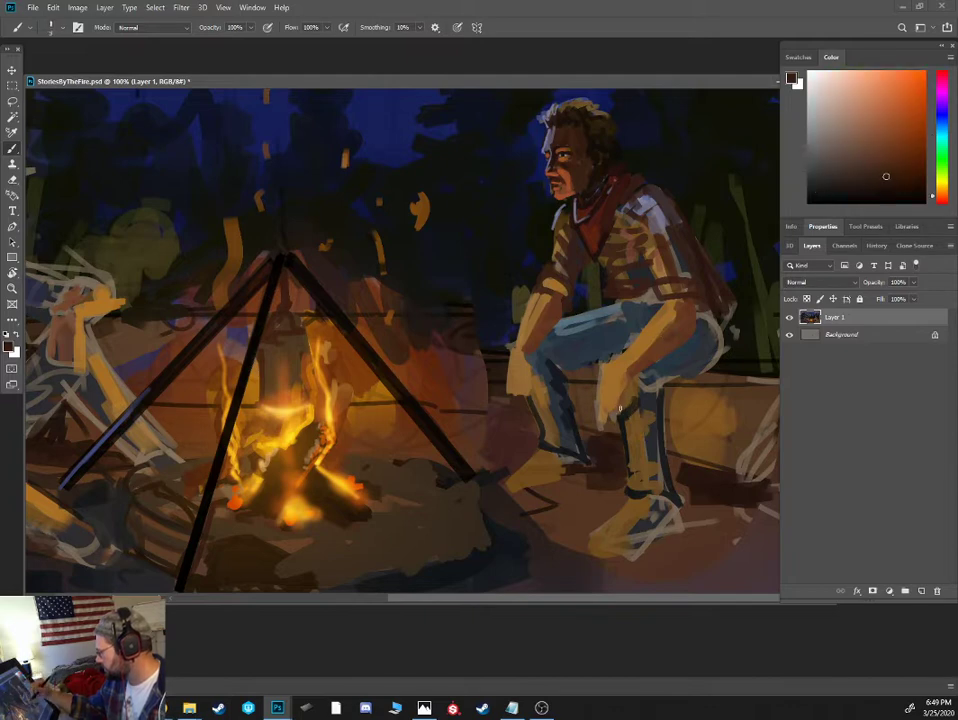
{"action": "left_click", "coordinate": [630, 376], "text": "alt"}
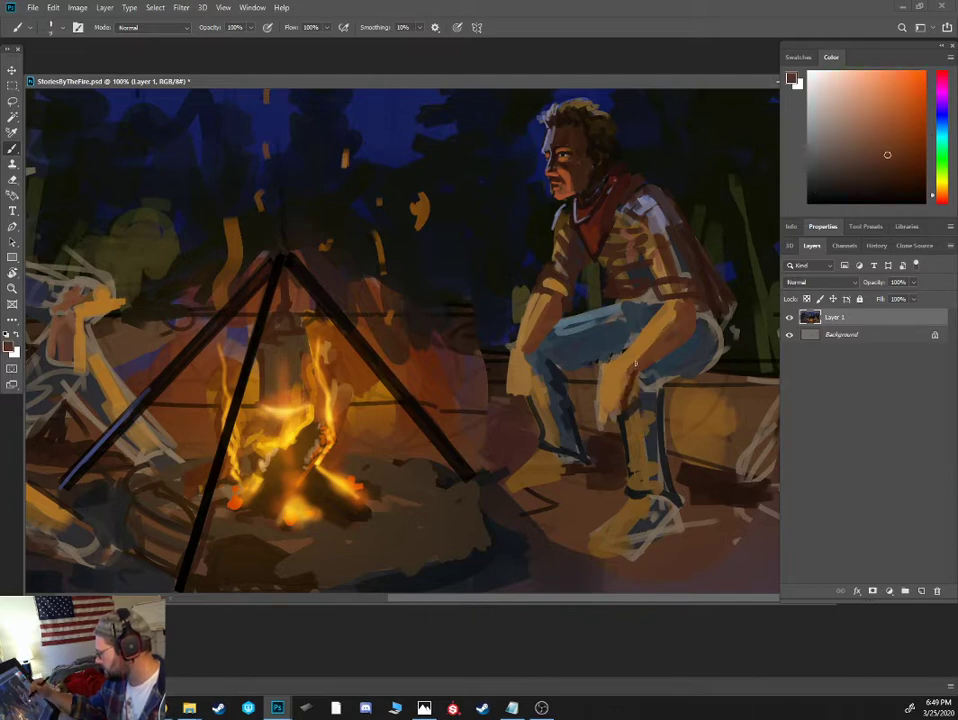
{"action": "left_click_drag", "start_coordinate": [627, 373], "coordinate": [622, 394]}
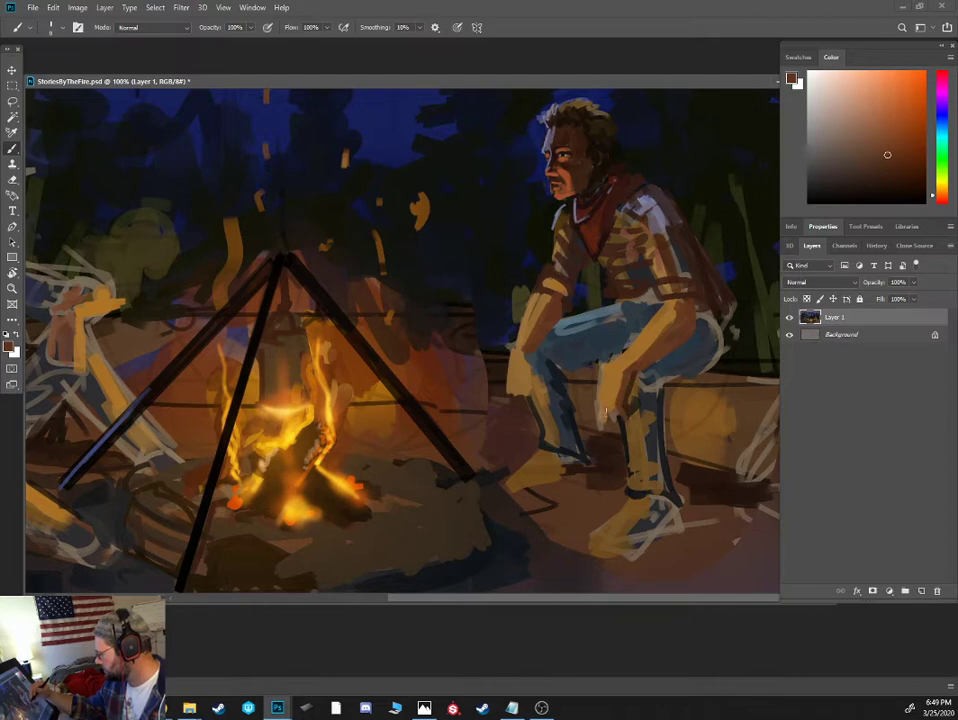
{"action": "left_click", "coordinate": [610, 411], "text": "alt"}
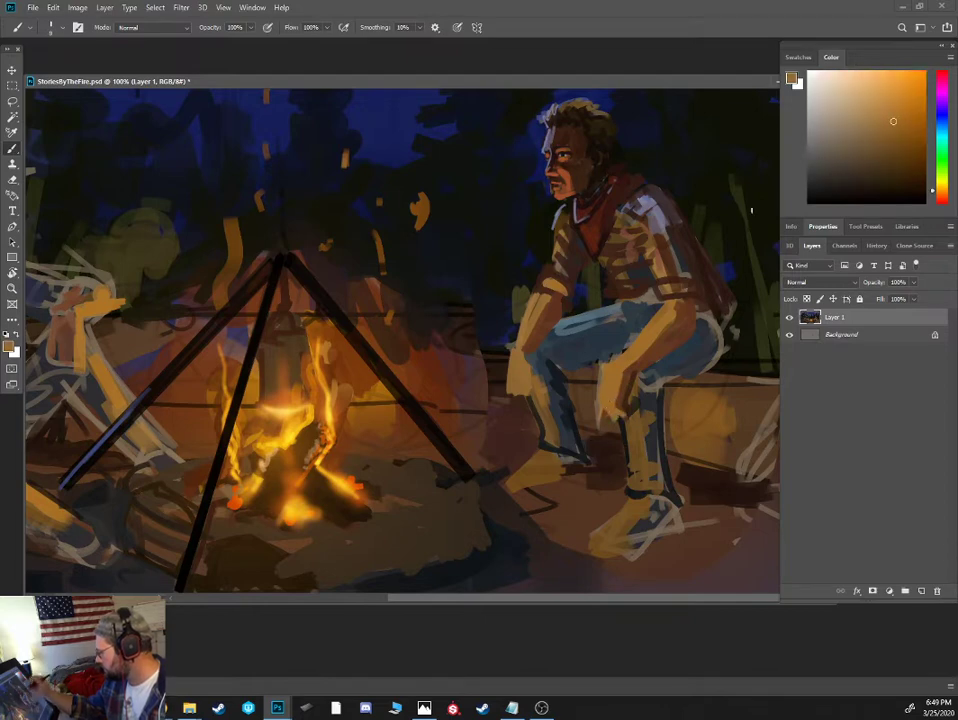
{"action": "left_click", "coordinate": [596, 407], "text": "alt"}
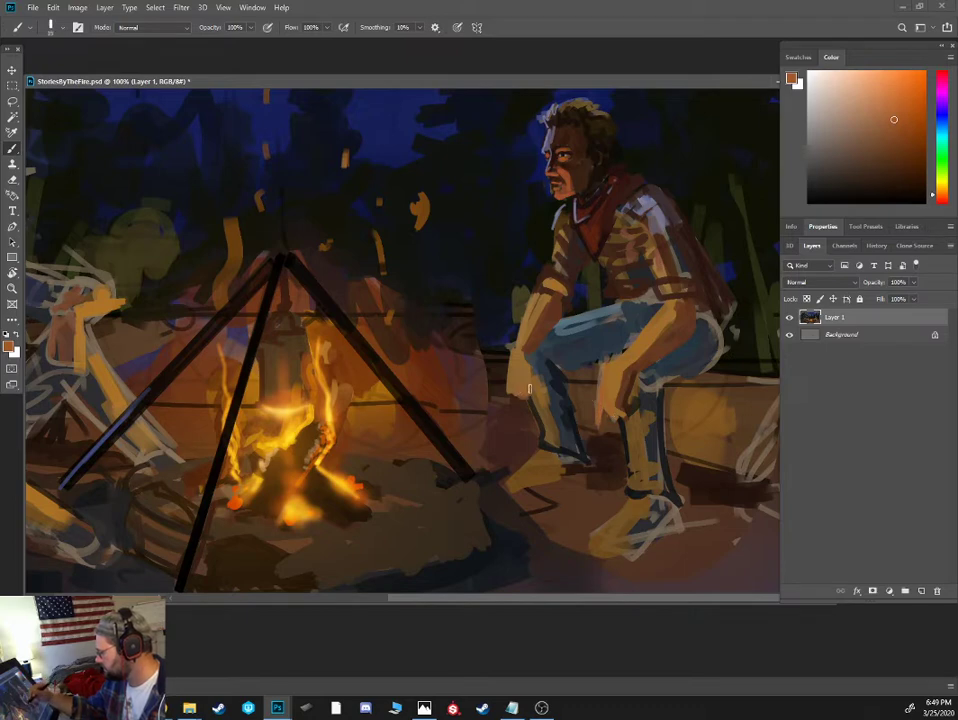
- Shade the shirted figure's far shin and the underside of the thigh with sampled dark slate blues
{"action": "left_click", "coordinate": [550, 396], "text": "alt"}
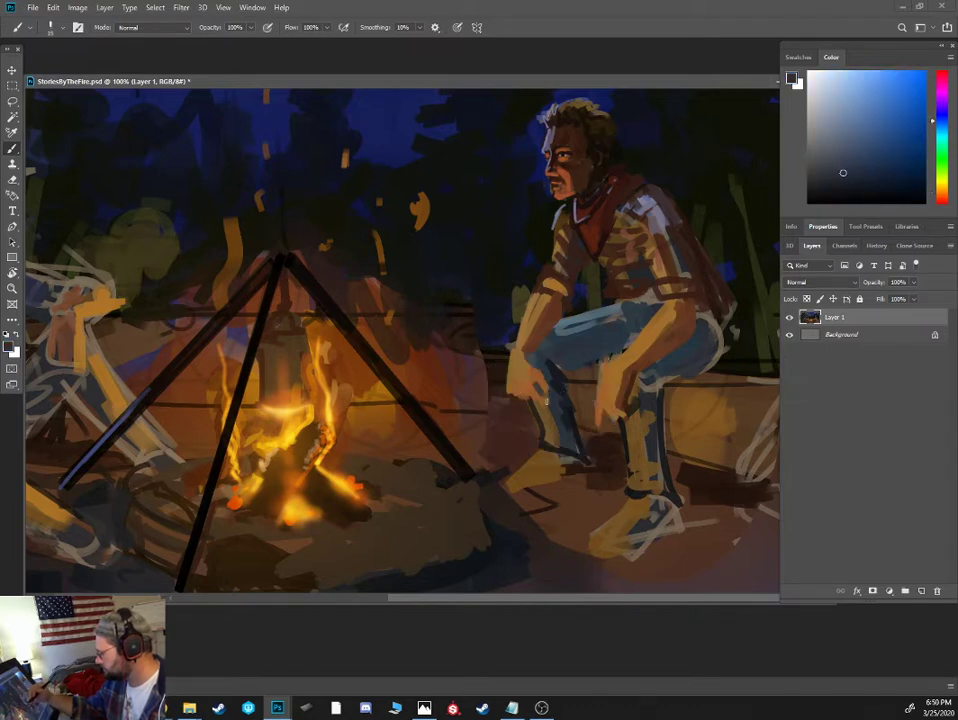
{"action": "left_click", "coordinate": [560, 367], "text": "alt"}
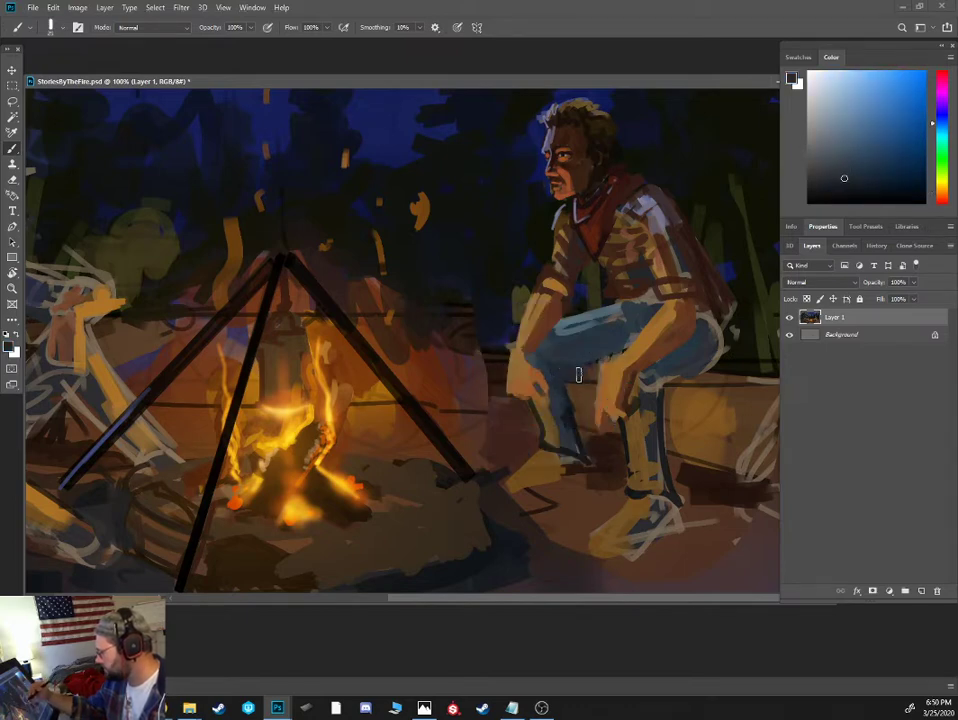
{"action": "left_click", "coordinate": [596, 370], "text": "alt"}
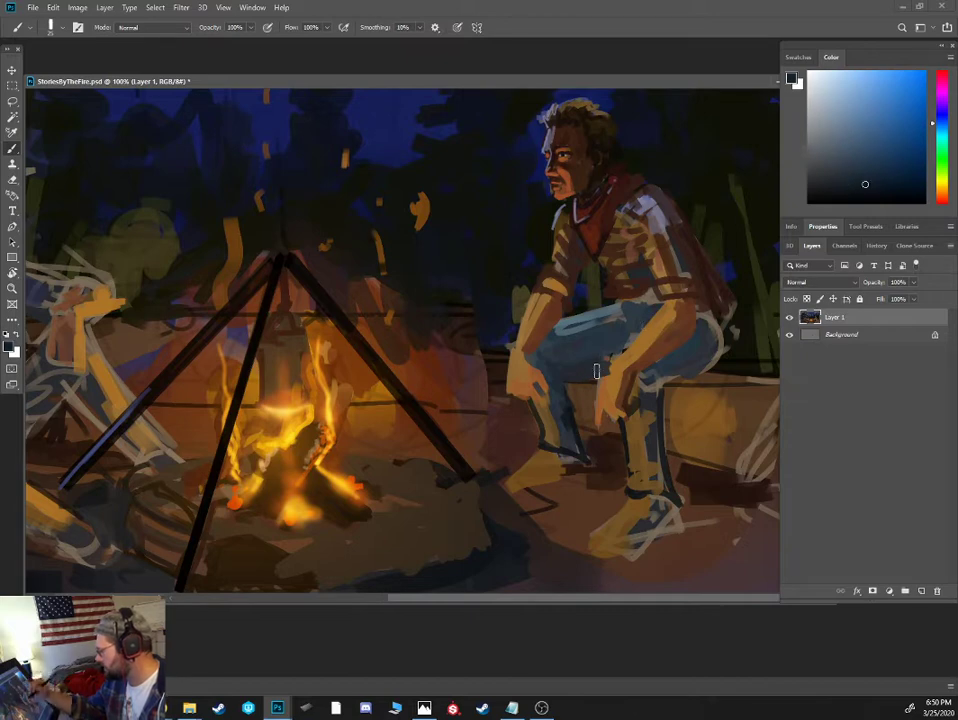
{"action": "left_click", "coordinate": [600, 378], "text": "alt"}
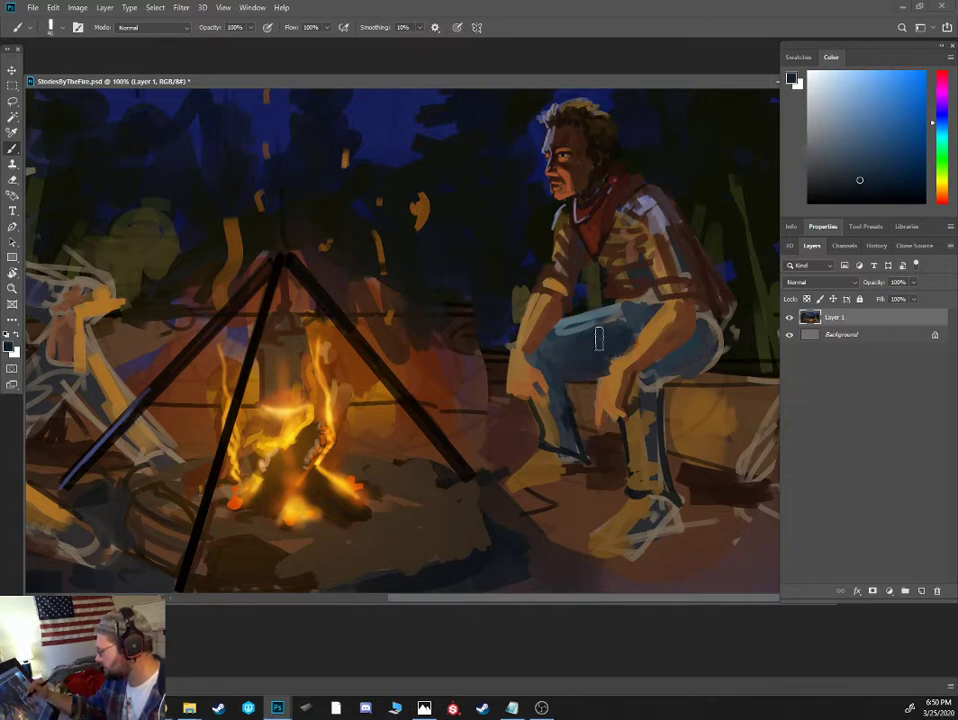
{"action": "left_click", "coordinate": [604, 382], "text": "alt"}
- Brighten the near hand with light orange firelight using a smaller brush
{"action": "key", "text": "bracketleft"}
{"action": "key", "text": "bracketleft"}
{"action": "key", "text": "bracketleft"}
{"action": "key", "text": "bracketleft"}
{"action": "left_click", "coordinate": [885, 104]}
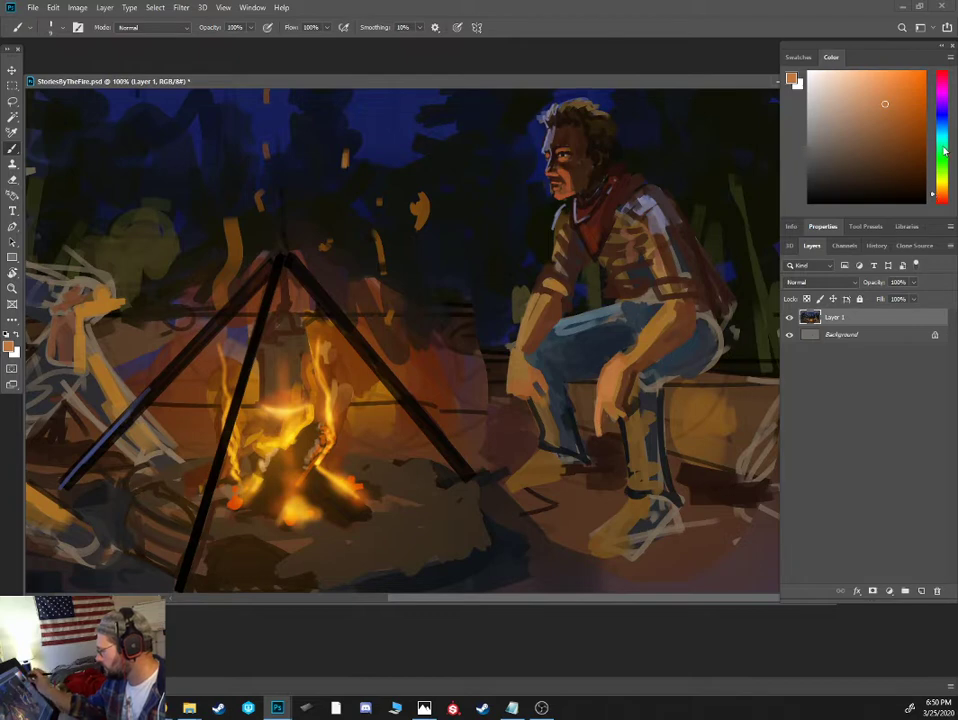
- Paint a dark blue-grey mug hanging from the figure's far hand and speckle it with lighter slate blue
{"action": "mouse_move", "coordinate": [942, 142]}
{"action": "left_mouse_down"}
{"action": "mouse_move", "coordinate": [938, 192]}
{"action": "mouse_move", "coordinate": [938, 123]}
{"action": "left_mouse_up"}
{"action": "left_click_drag", "start_coordinate": [838, 166], "coordinate": [828, 178]}
{"action": "left_click_drag", "start_coordinate": [535, 386], "coordinate": [547, 420]}
{"action": "left_click", "coordinate": [836, 185]}
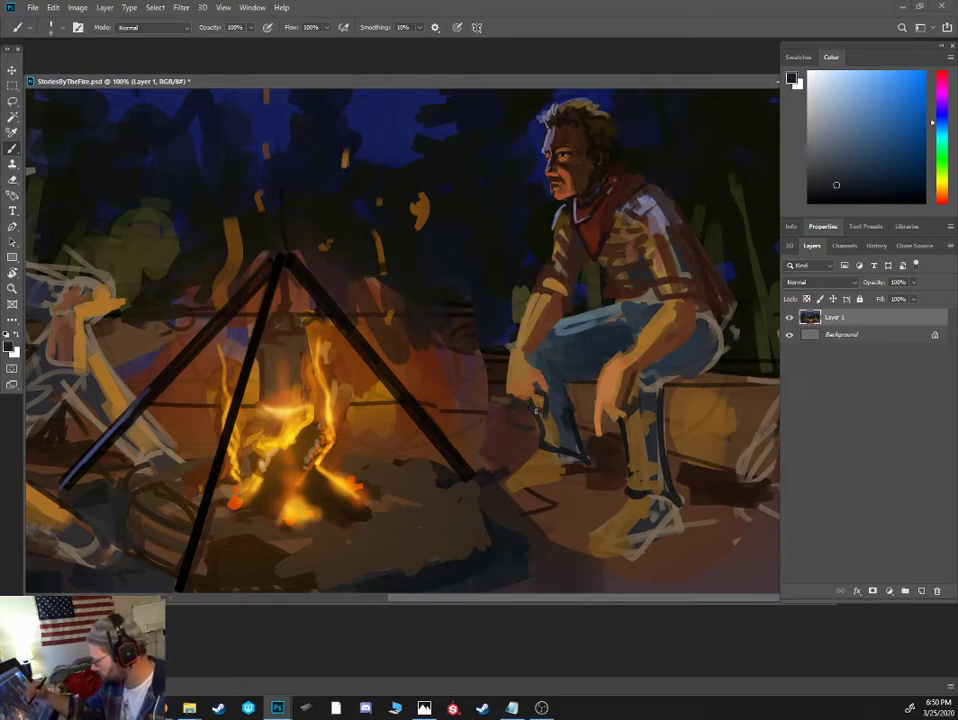
{"action": "left_click_drag", "start_coordinate": [510, 417], "coordinate": [542, 421]}
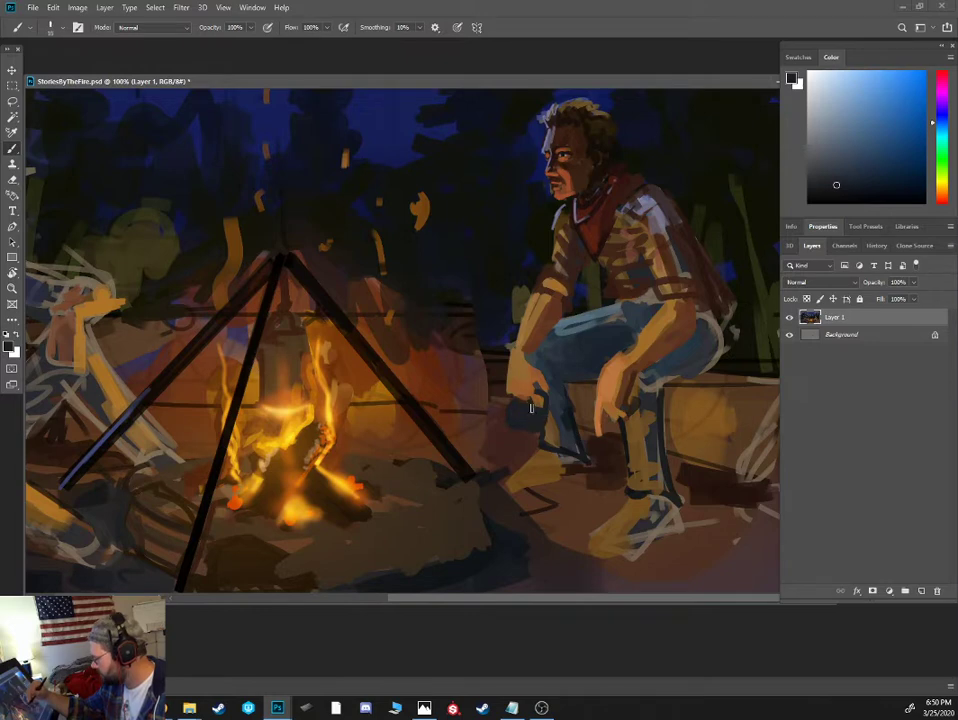
{"action": "left_click", "coordinate": [834, 194]}
{"action": "left_click_drag", "start_coordinate": [834, 194], "coordinate": [846, 188]}
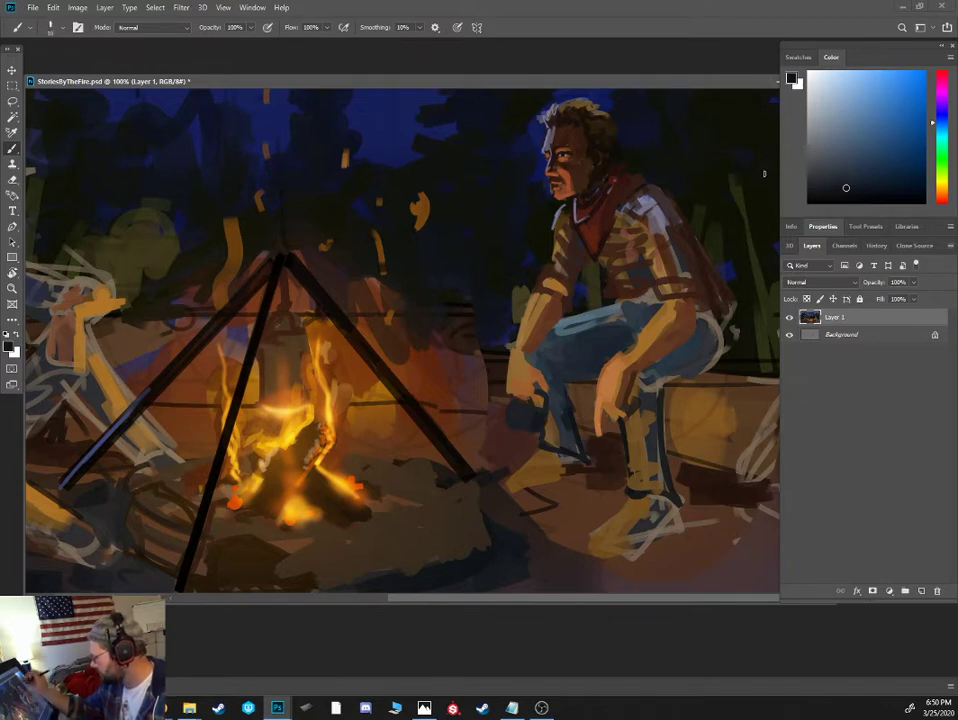
{"action": "left_click", "coordinate": [852, 145]}
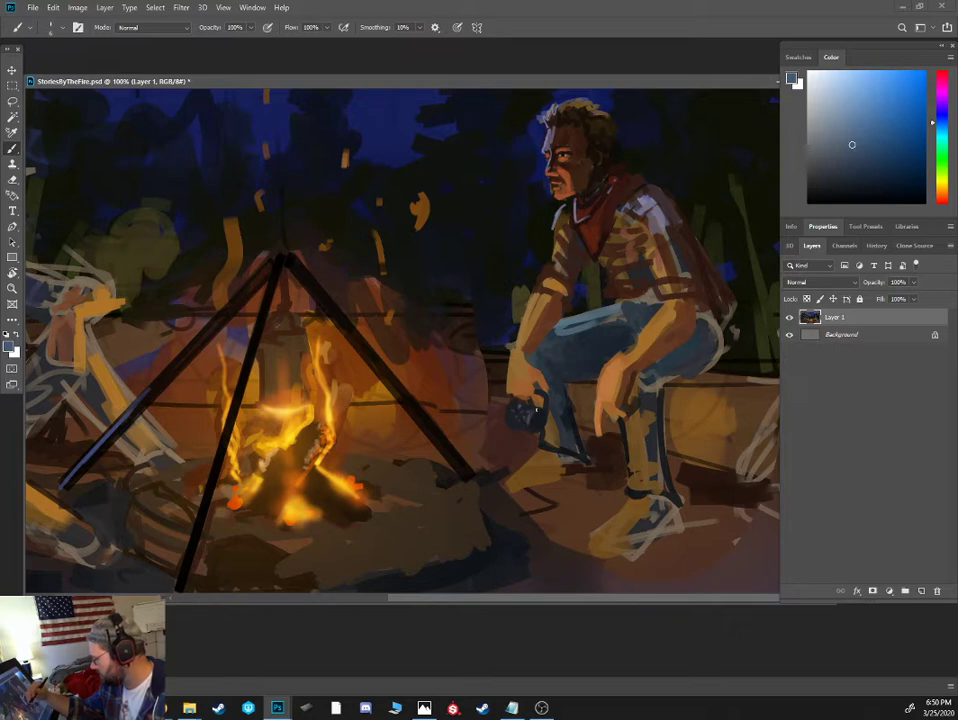
- Outline both of the shirted figure's boots, including soles and heels, in near-black blue
{"action": "left_click", "coordinate": [532, 412], "text": "alt"}
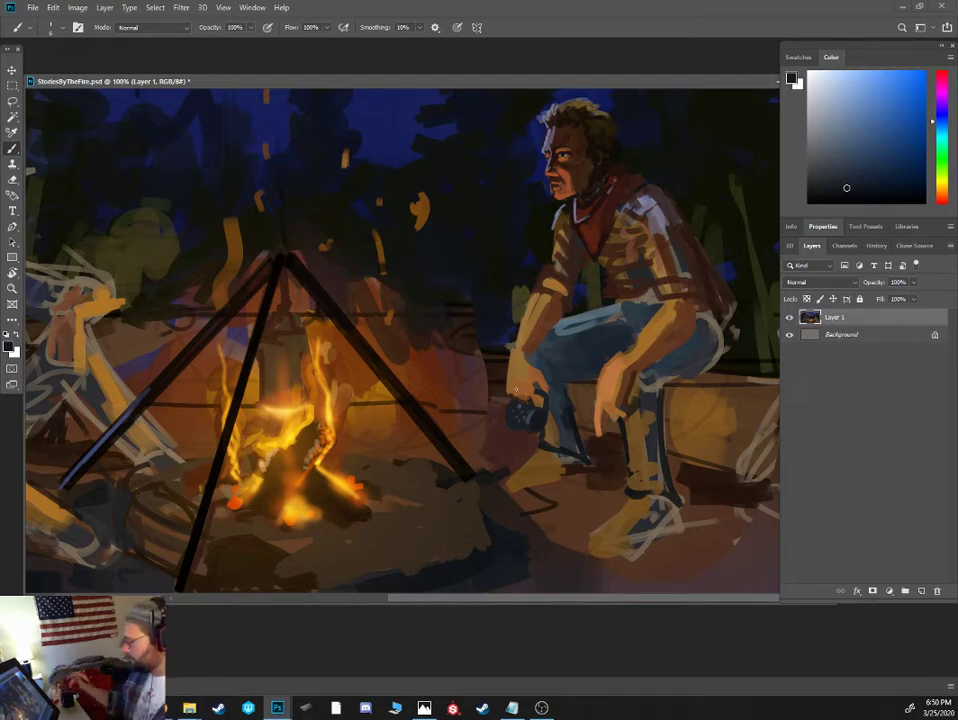
{"action": "left_click", "coordinate": [569, 433], "text": "alt"}
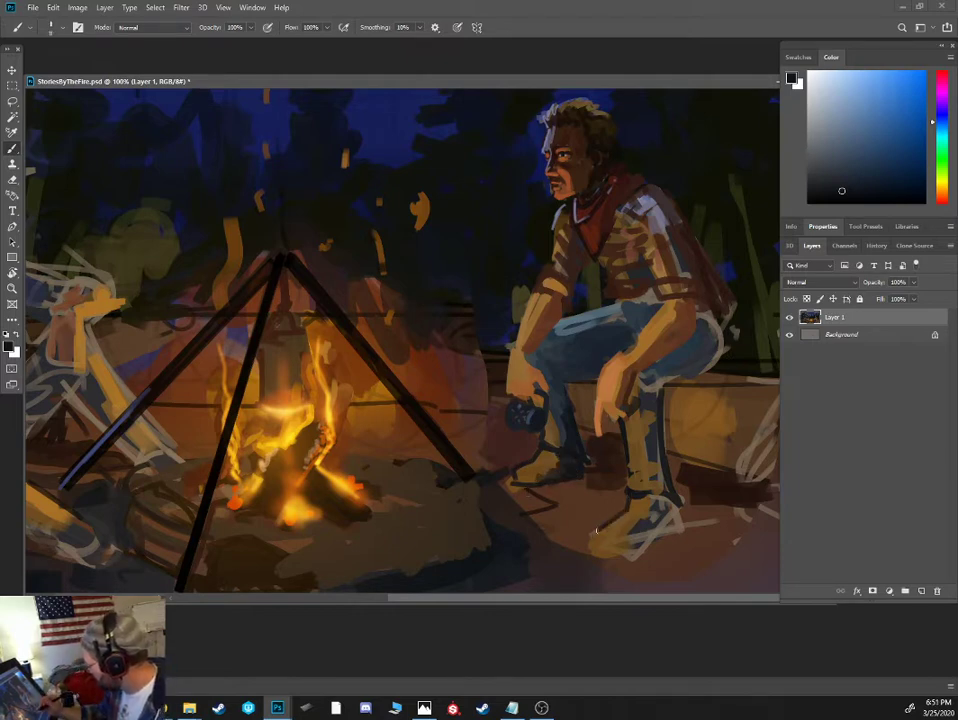
{"action": "mouse_move", "coordinate": [592, 549]}
{"action": "left_mouse_down"}
{"action": "mouse_move", "coordinate": [618, 559]}
{"action": "mouse_move", "coordinate": [688, 537]}
{"action": "left_mouse_up"}
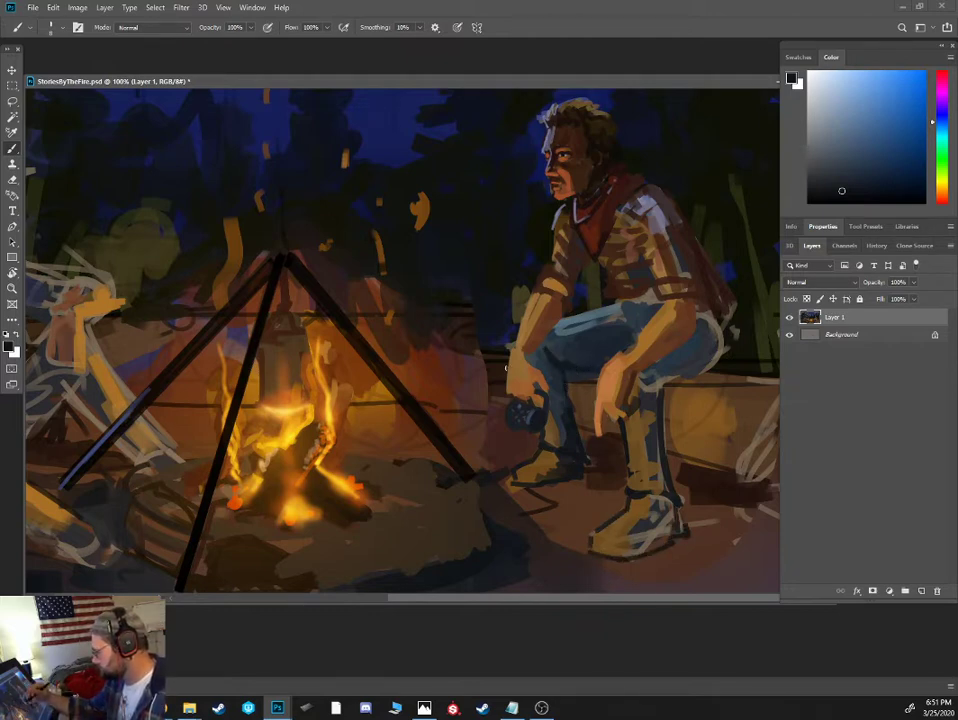
- Paint the far knee behind the wrist in dark blue and add a patch of sampled reddish-orange firelight
{"action": "left_click", "coordinate": [557, 322], "text": "alt"}
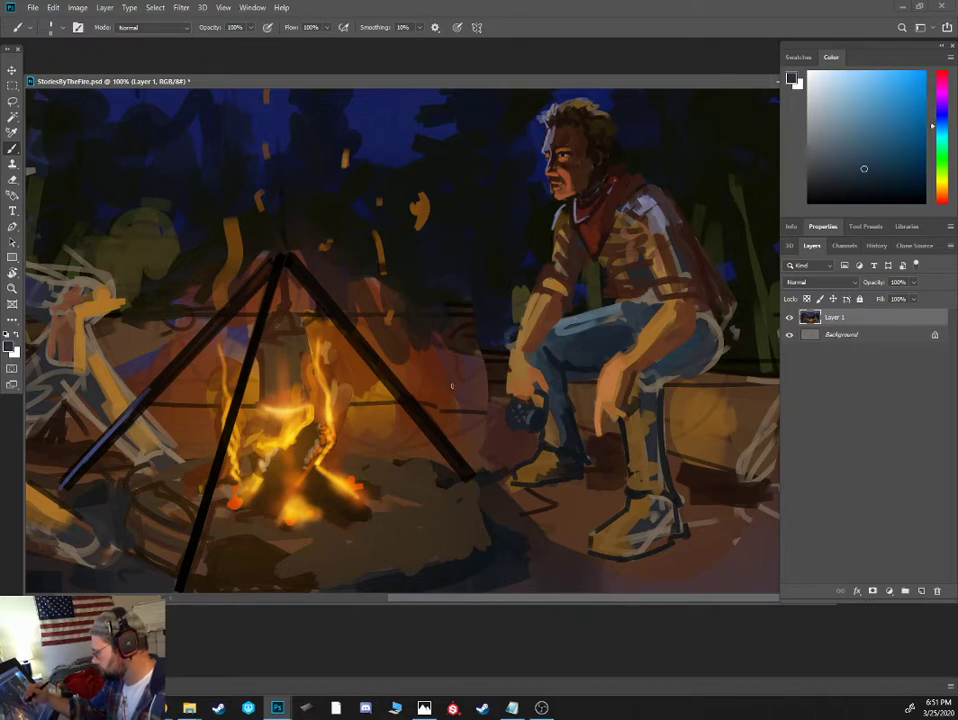
{"action": "left_click", "coordinate": [417, 383], "text": "alt"}
{"action": "mouse_move", "coordinate": [508, 351]}
{"action": "left_mouse_down"}
{"action": "mouse_move", "coordinate": [506, 361]}
{"action": "mouse_move", "coordinate": [503, 344]}
{"action": "mouse_move", "coordinate": [511, 359]}
{"action": "left_mouse_up"}
- Paint golden-orange firelight on the hand holding the mug and define its fingers and wrist with burnt orange and dark reddish brown
{"action": "left_click", "coordinate": [515, 369], "text": "alt"}
{"action": "left_click_drag", "start_coordinate": [883, 117], "coordinate": [902, 99]}
{"action": "left_click_drag", "start_coordinate": [512, 390], "coordinate": [515, 365]}
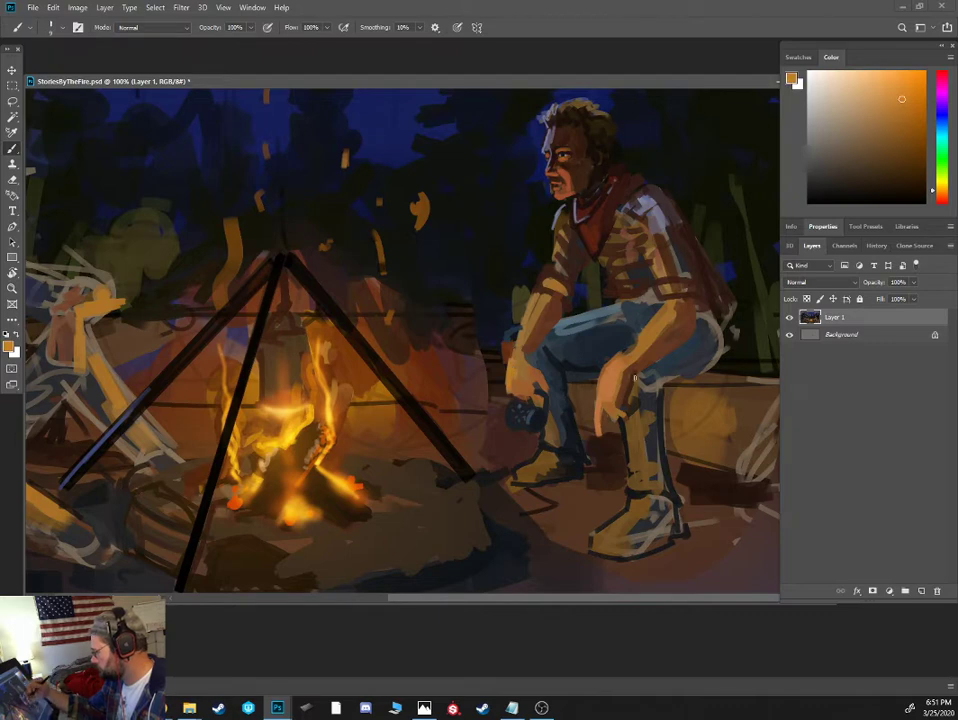
{"action": "left_click", "coordinate": [584, 400], "text": "alt"}
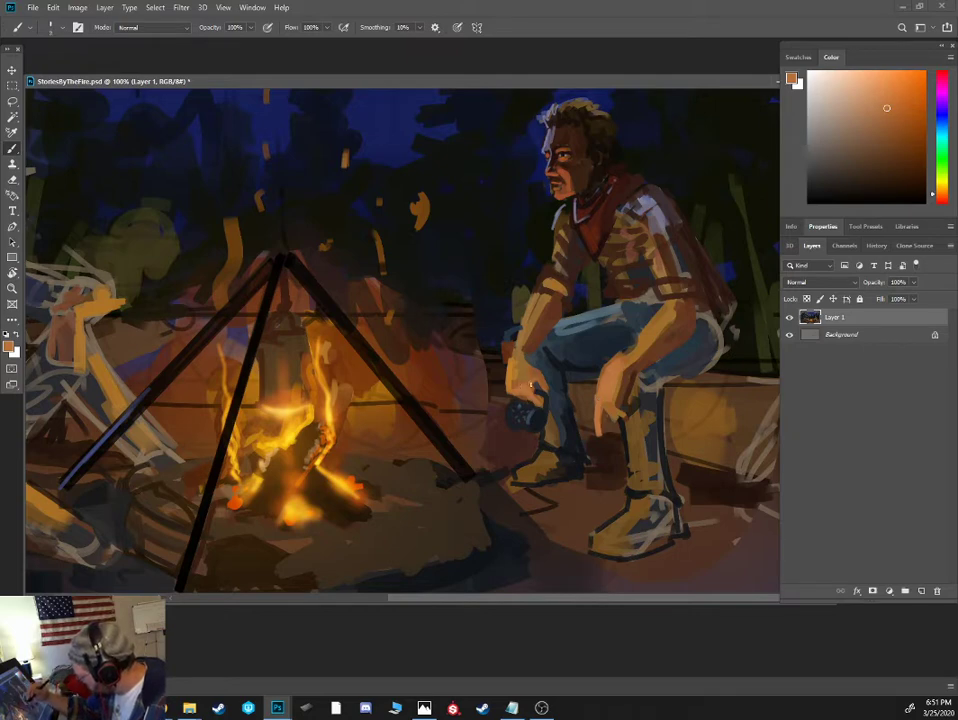
{"action": "left_click", "coordinate": [889, 130]}
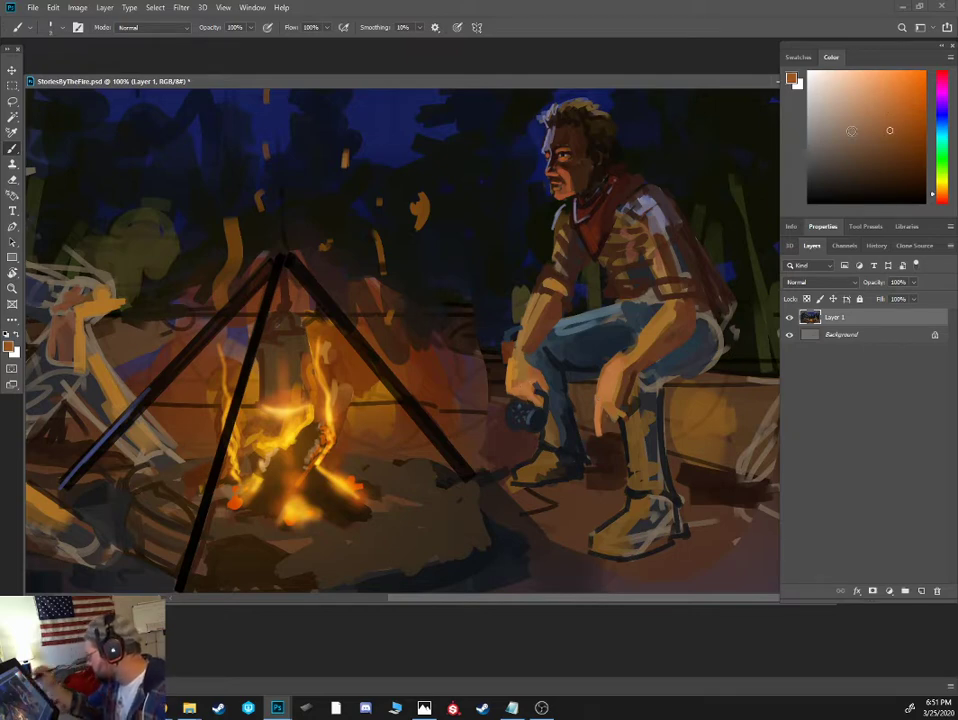
{"action": "left_click", "coordinate": [519, 350], "text": "alt"}
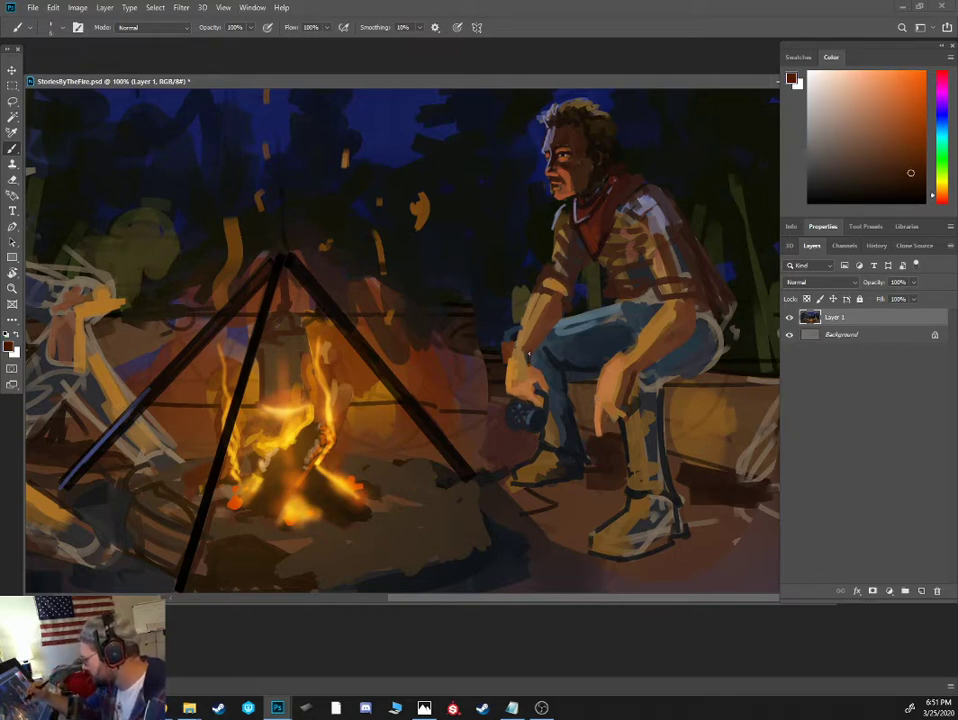
- Paint the shirted figure's thigh and far knee with dark slate blue and muted blue-grey highlights sampled from the jeans
{"action": "left_click", "coordinate": [569, 341], "text": "alt"}
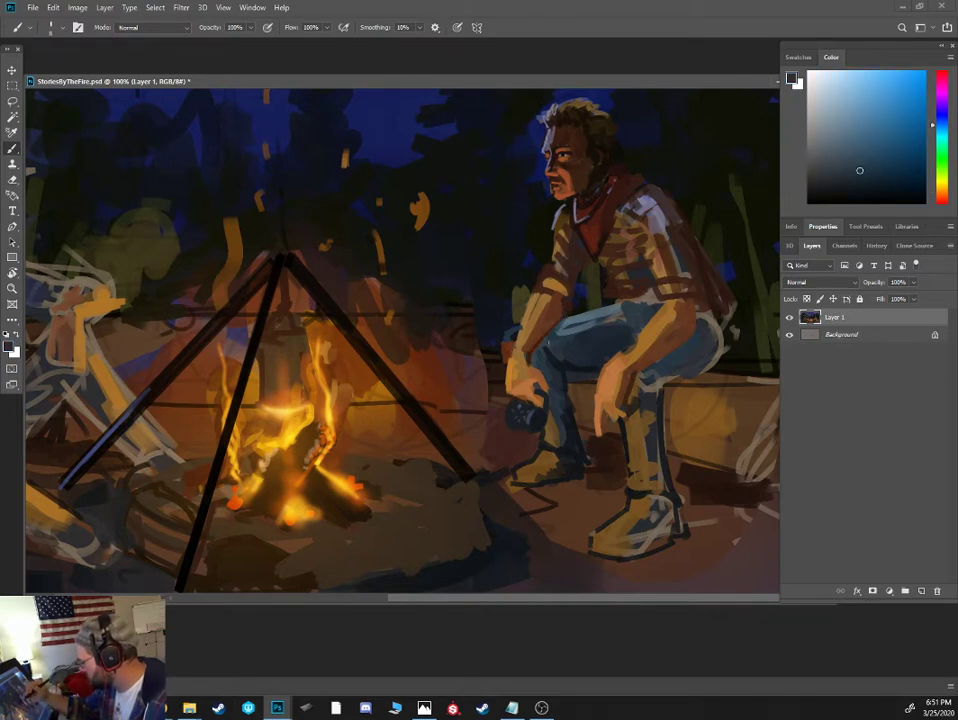
{"action": "left_click_drag", "start_coordinate": [558, 334], "coordinate": [577, 315]}
{"action": "left_click", "coordinate": [556, 348], "text": "alt"}
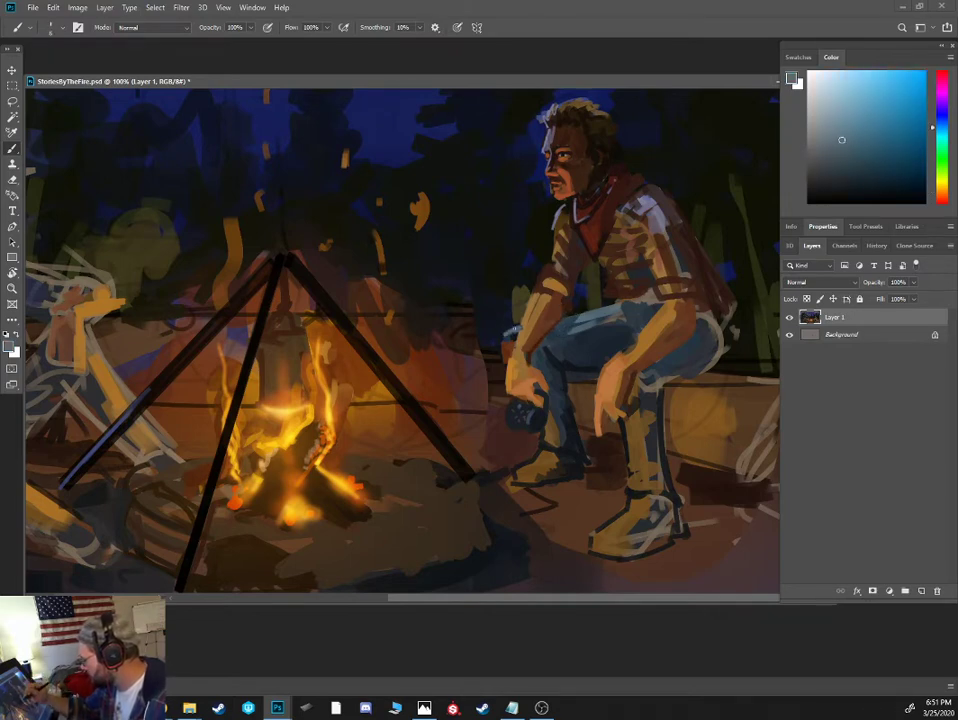
{"action": "left_click", "coordinate": [508, 345], "text": "alt"}
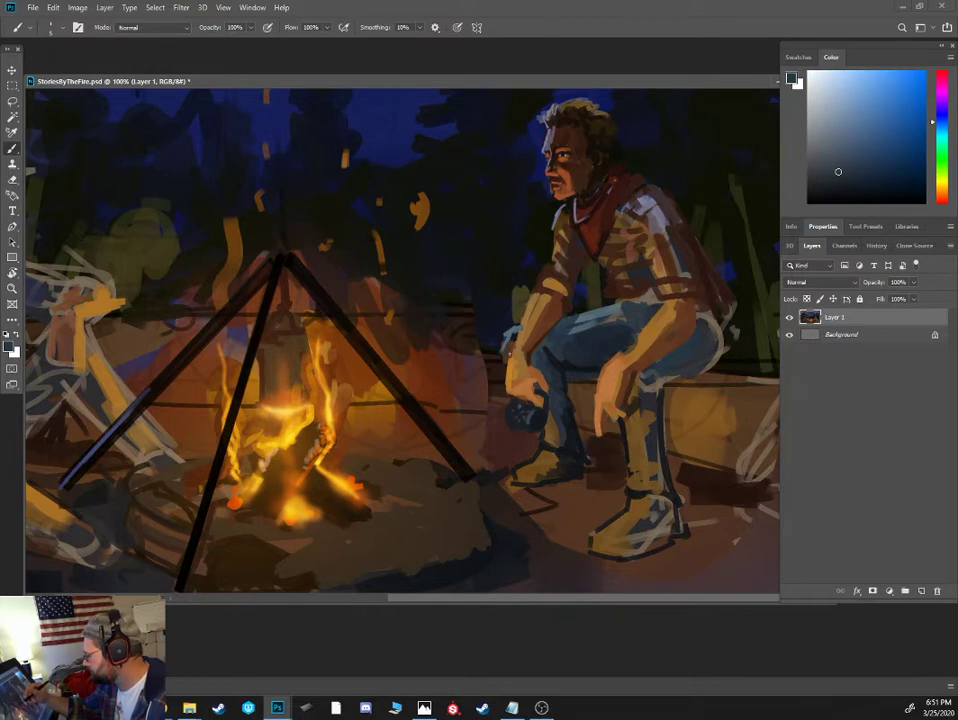
{"action": "left_click", "coordinate": [503, 340], "text": "alt"}
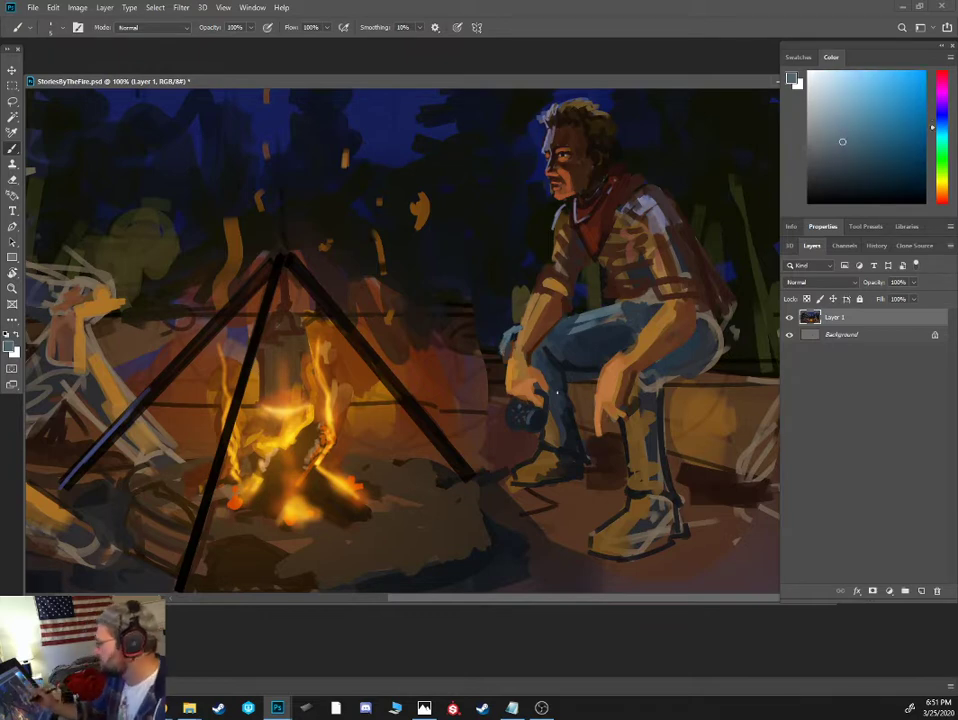
- Shade the seat and underside of the shirted figure's near thigh with near-black blue
{"action": "left_click", "coordinate": [830, 178]}
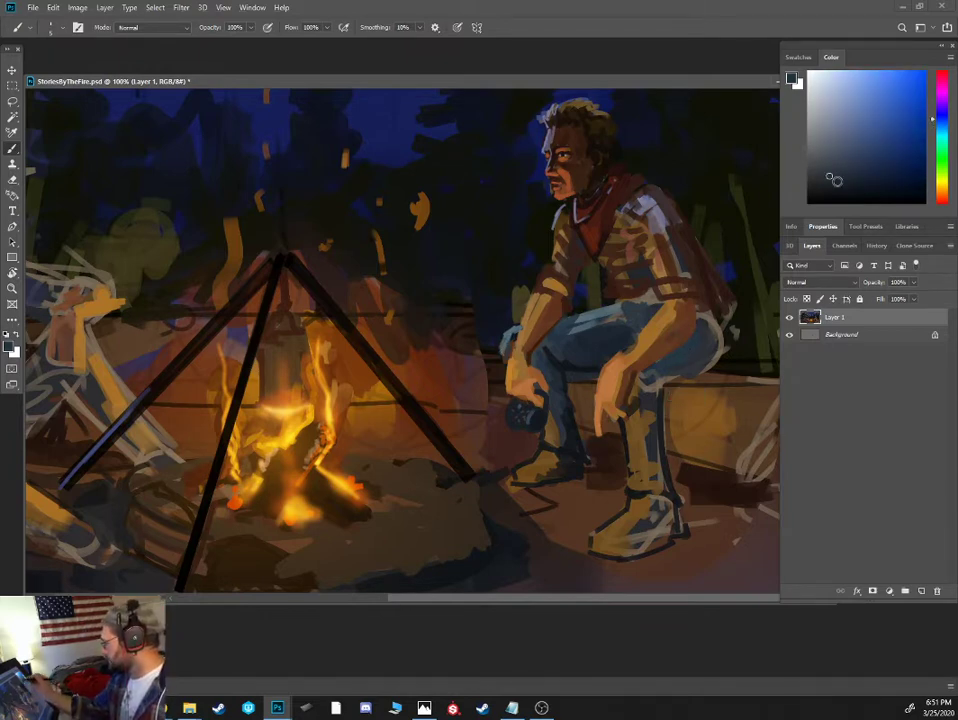
{"action": "left_click", "coordinate": [834, 194]}
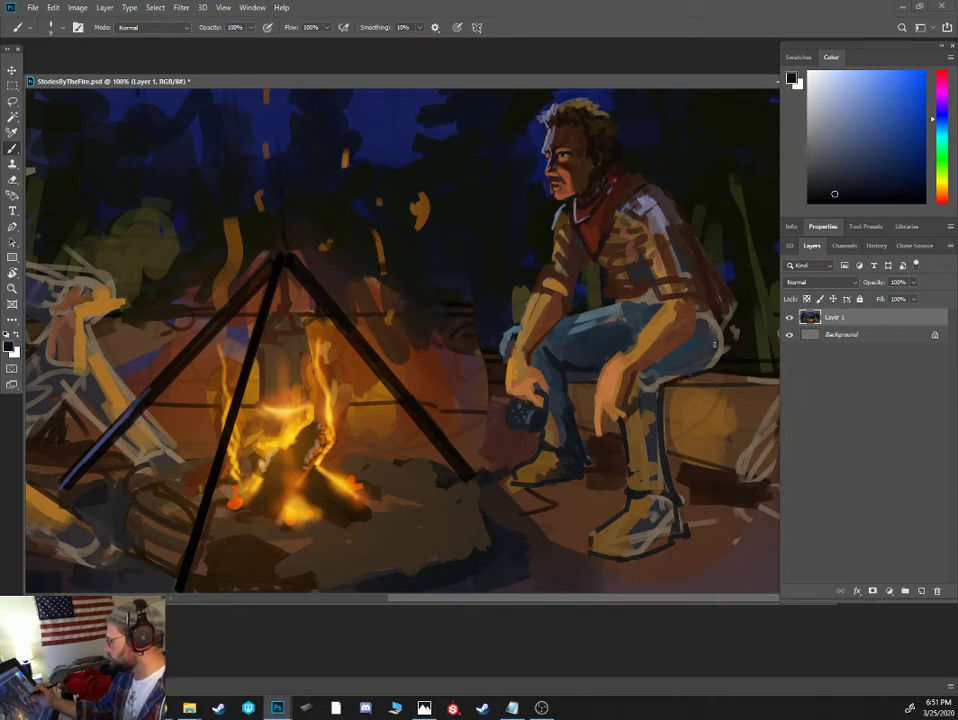
{"action": "mouse_move", "coordinate": [715, 344]}
{"action": "left_mouse_down"}
{"action": "mouse_move", "coordinate": [706, 362]}
{"action": "mouse_move", "coordinate": [714, 362]}
{"action": "mouse_move", "coordinate": [701, 357]}
{"action": "mouse_move", "coordinate": [665, 378]}
{"action": "left_mouse_up"}
{"action": "key", "text": "bracketright"}
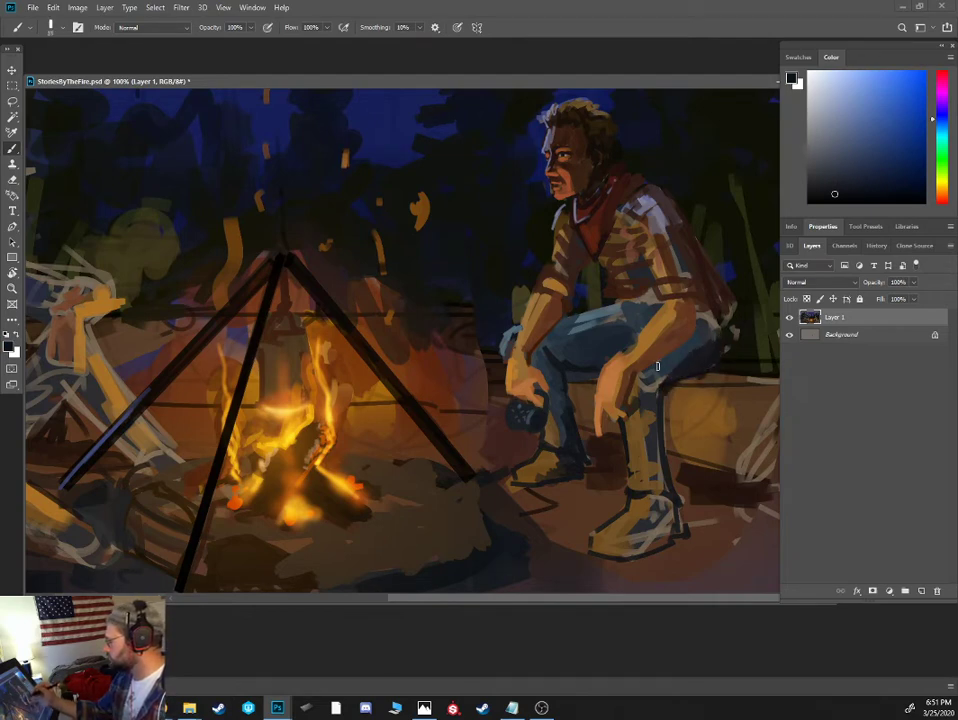
- Paint over the hatted figure's outstretched sleeve with a sampled dark grey-brown and a larger brush
{"action": "key", "text": "ctrl+minus"}
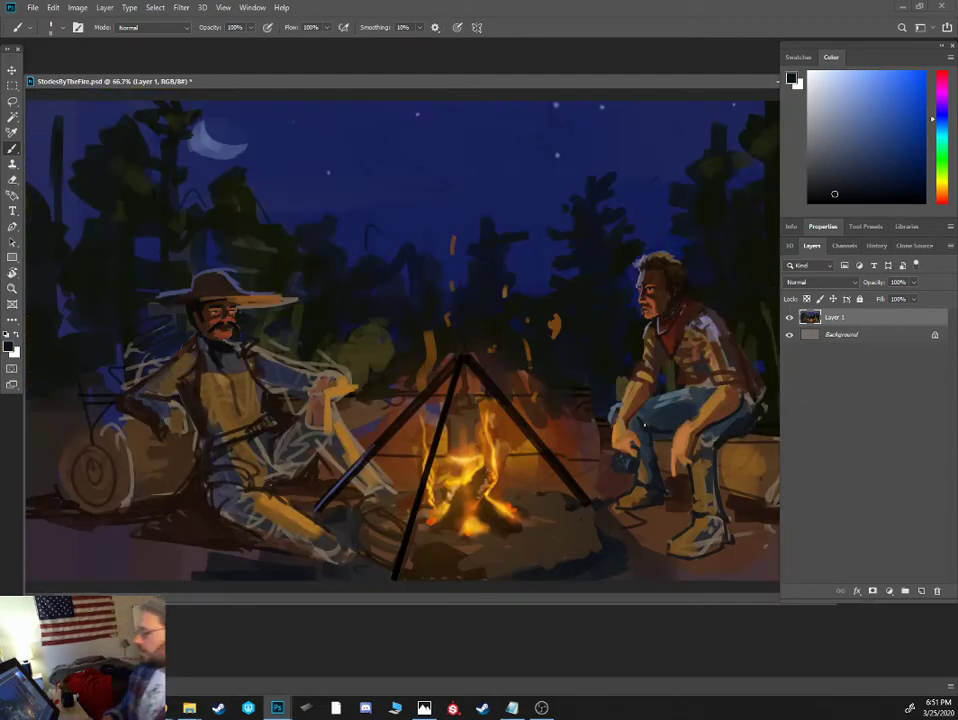
{"action": "key", "text": "ctrl+minus"}
{"action": "key", "text": "ctrl+plus"}
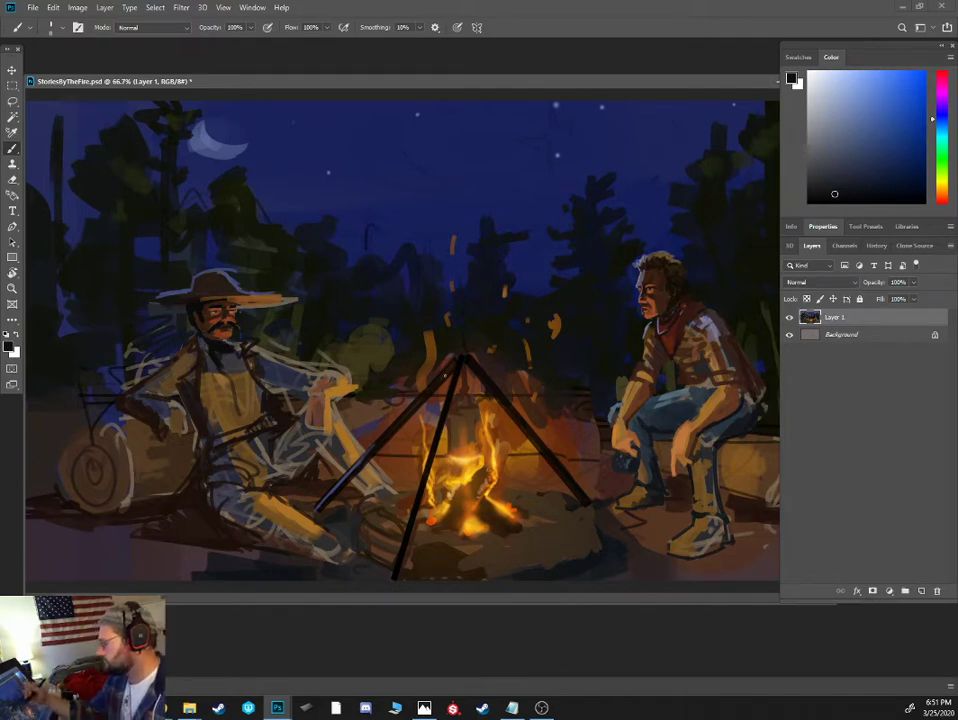
{"action": "key", "text": "ctrl+plus"}
{"action": "mouse_move", "coordinate": [458, 308]}
{"action": "left_mouse_down"}
{"action": "mouse_move", "coordinate": [656, 218]}
{"action": "mouse_move", "coordinate": [655, 228]}
{"action": "left_mouse_up"}
{"action": "left_click", "coordinate": [367, 283], "text": "alt"}
{"action": "key", "text": "bracketright"}
{"action": "key", "text": "bracketright"}
{"action": "key", "text": "bracketright"}
{"action": "key", "text": "bracketright"}
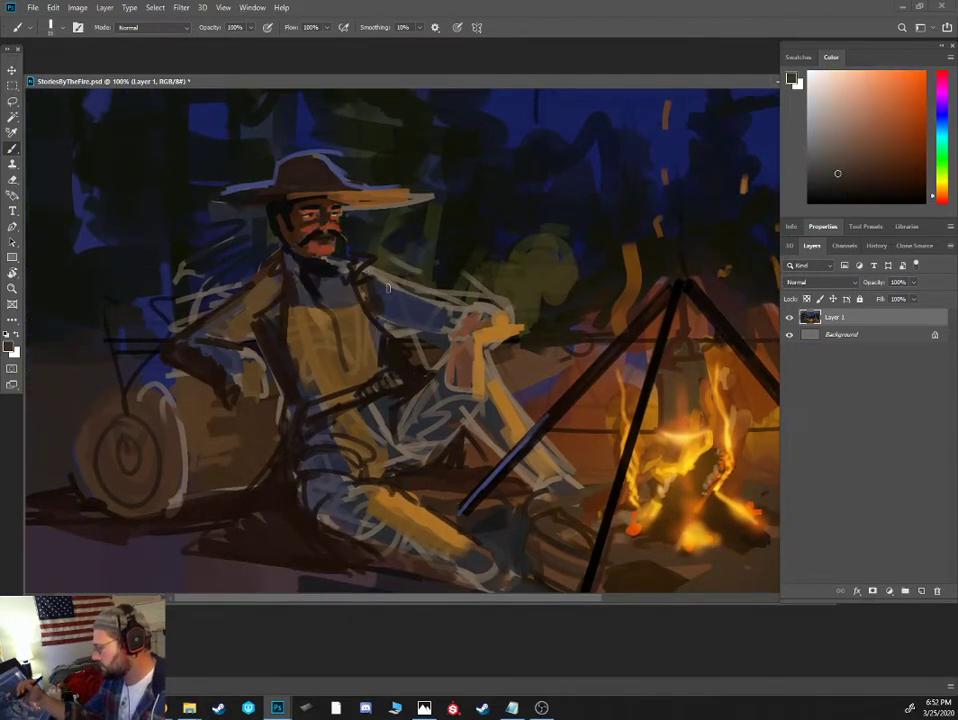
{"action": "mouse_move", "coordinate": [364, 286]}
{"action": "left_mouse_down"}
{"action": "mouse_move", "coordinate": [441, 333]}
{"action": "mouse_move", "coordinate": [463, 318]}
{"action": "mouse_move", "coordinate": [462, 326]}
{"action": "mouse_move", "coordinate": [459, 318]}
{"action": "mouse_move", "coordinate": [497, 325]}
{"action": "mouse_move", "coordinate": [484, 313]}
{"action": "mouse_move", "coordinate": [497, 343]}
{"action": "mouse_move", "coordinate": [461, 313]}
{"action": "mouse_move", "coordinate": [515, 338]}
{"action": "mouse_move", "coordinate": [489, 308]}
{"action": "mouse_move", "coordinate": [507, 316]}
{"action": "mouse_move", "coordinate": [469, 298]}
{"action": "mouse_move", "coordinate": [475, 304]}
{"action": "mouse_move", "coordinate": [420, 294]}
{"action": "mouse_move", "coordinate": [369, 270]}
{"action": "mouse_move", "coordinate": [423, 321]}
{"action": "left_mouse_up"}
- Define the hatted figure's outstretched sleeve and open coat front with finer near-black brown strokes
{"action": "left_click", "coordinate": [400, 374], "text": "alt"}
{"action": "key", "text": "bracketleft"}
{"action": "key", "text": "["}
{"action": "key", "text": "["}
{"action": "left_click", "coordinate": [398, 349], "text": "alt"}
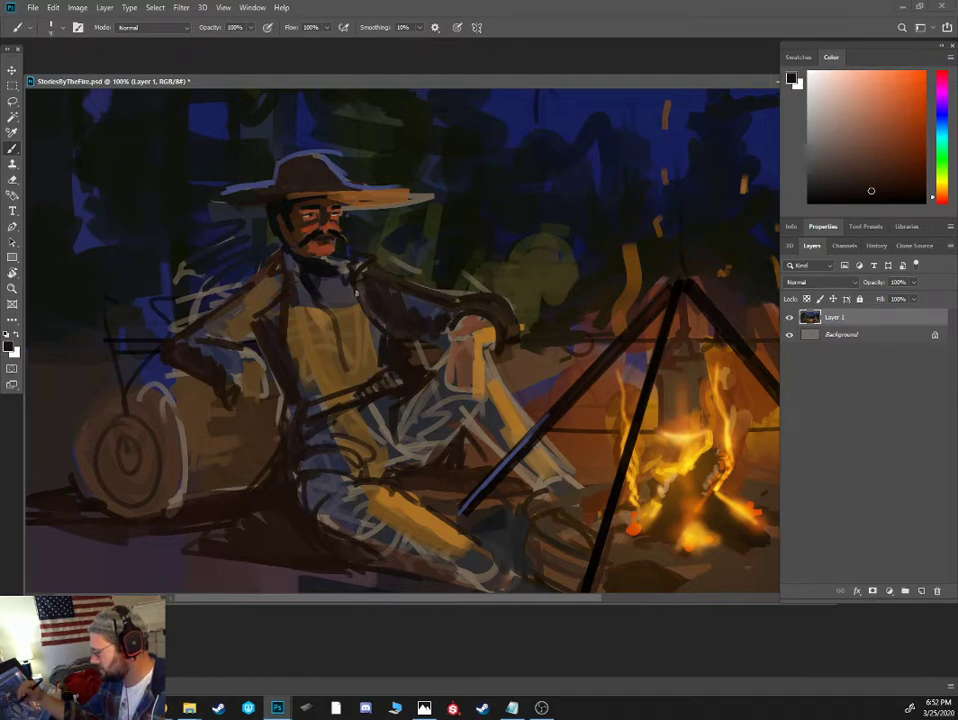
{"action": "left_click_drag", "start_coordinate": [356, 293], "coordinate": [384, 325]}
{"action": "left_click", "coordinate": [864, 199]}
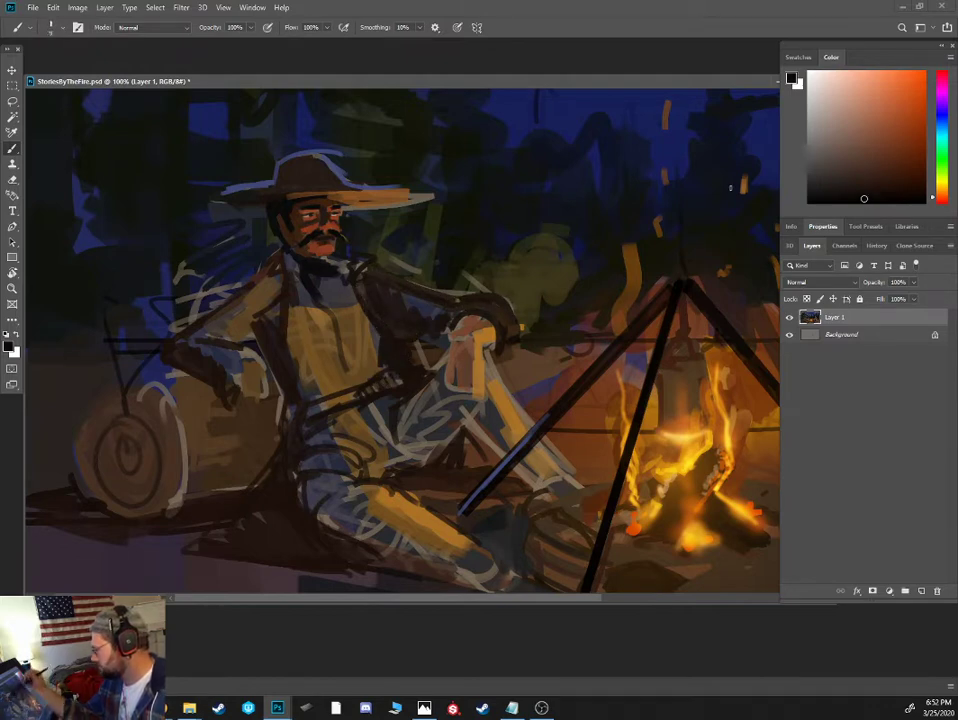
- Repaint the cut end of the log behind the hatted figure in dark browns, covering the sketched rings
{"action": "left_click", "coordinate": [427, 365], "text": "alt"}
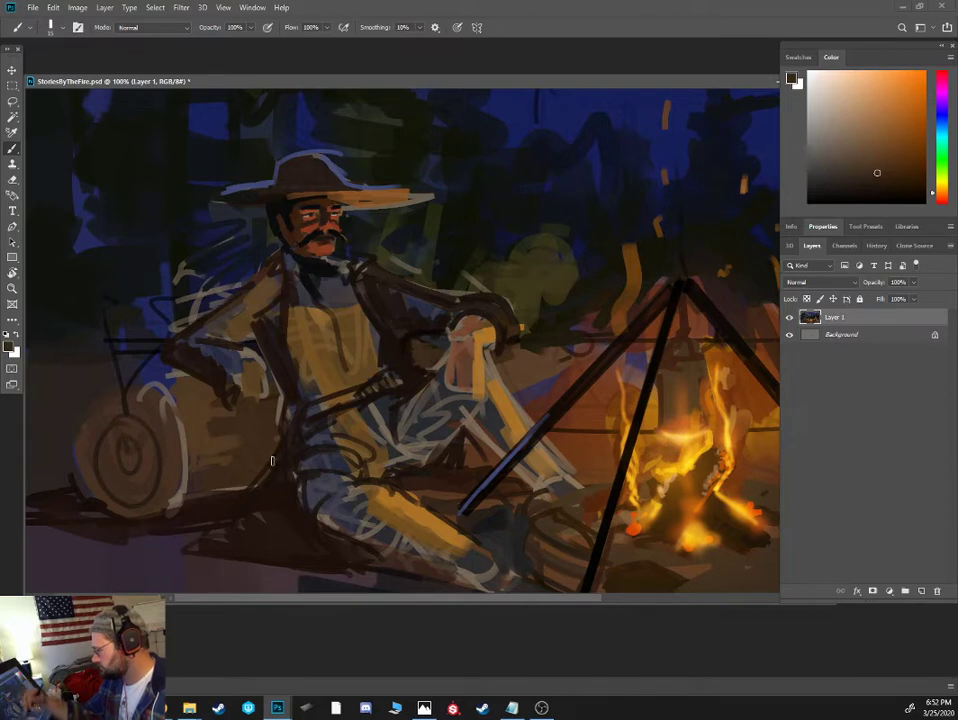
{"action": "left_click", "coordinate": [867, 178]}
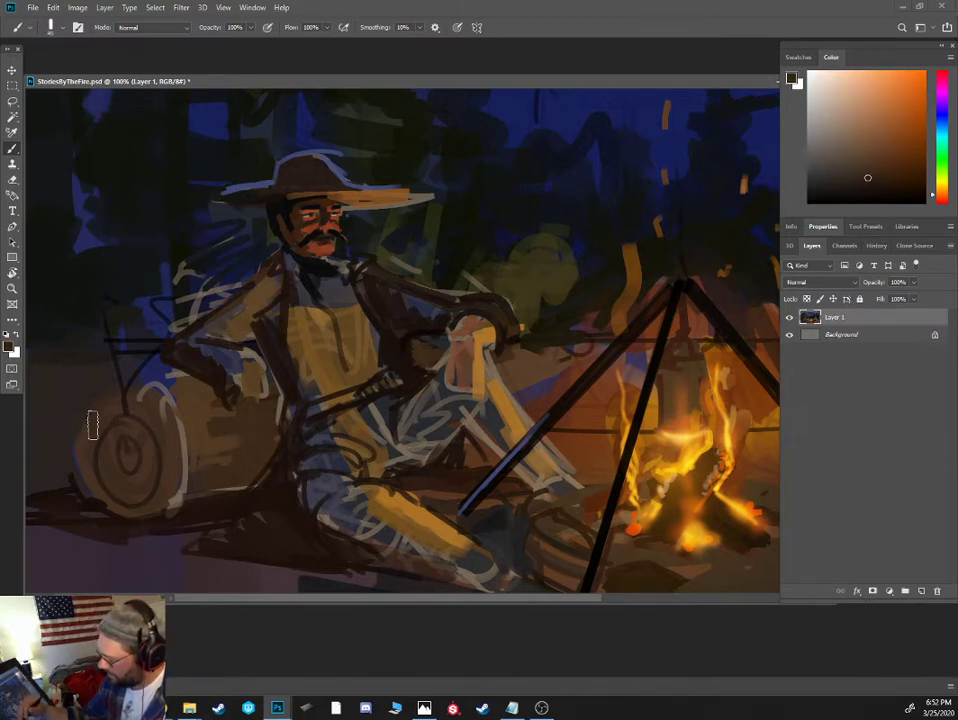
{"action": "mouse_move", "coordinate": [93, 425]}
{"action": "left_mouse_down"}
{"action": "mouse_move", "coordinate": [146, 533]}
{"action": "mouse_move", "coordinate": [172, 447]}
{"action": "mouse_move", "coordinate": [148, 414]}
{"action": "left_mouse_up"}
{"action": "left_click_drag", "start_coordinate": [816, 173], "coordinate": [853, 188]}
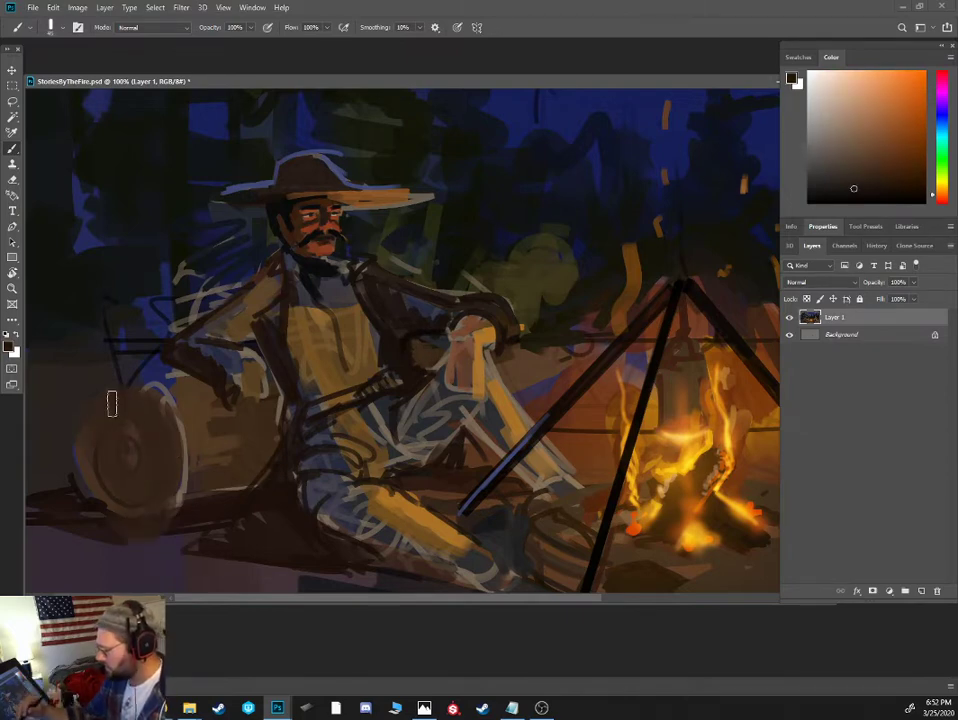
{"action": "left_click_drag", "start_coordinate": [112, 404], "coordinate": [92, 455]}
- Block in a large boulder behind the log with a dark brown outline and a grey-brown fill
{"action": "left_click", "coordinate": [185, 341], "text": "alt"}
{"action": "key", "text": "bracketleft"}
{"action": "key", "text": "bracketleft"}
{"action": "left_click_drag", "start_coordinate": [166, 322], "coordinate": [144, 301]}
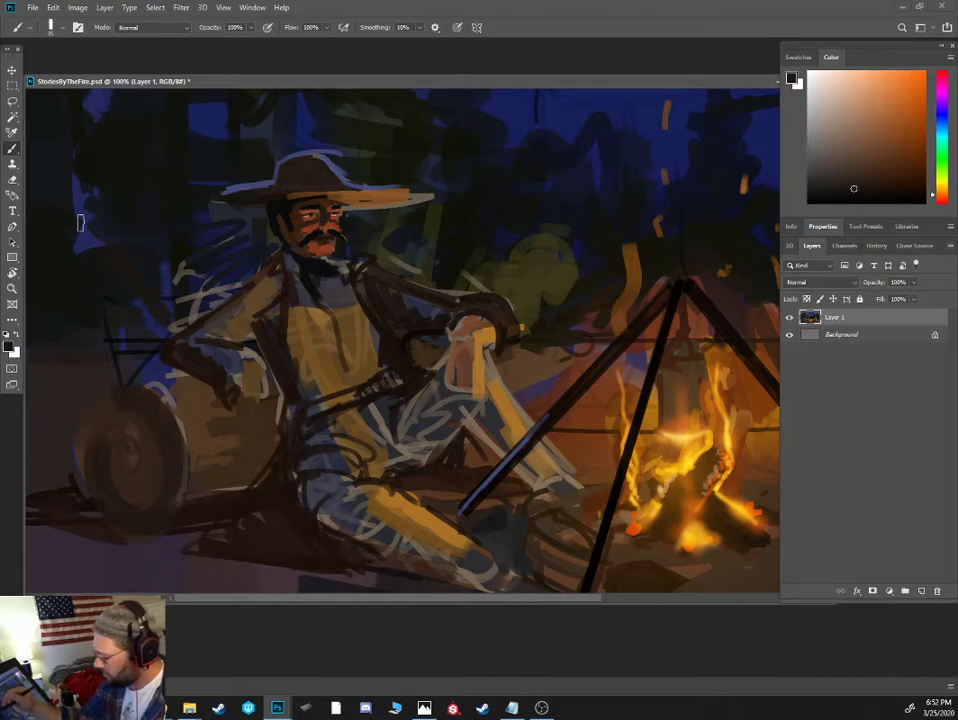
{"action": "left_click", "coordinate": [824, 166]}
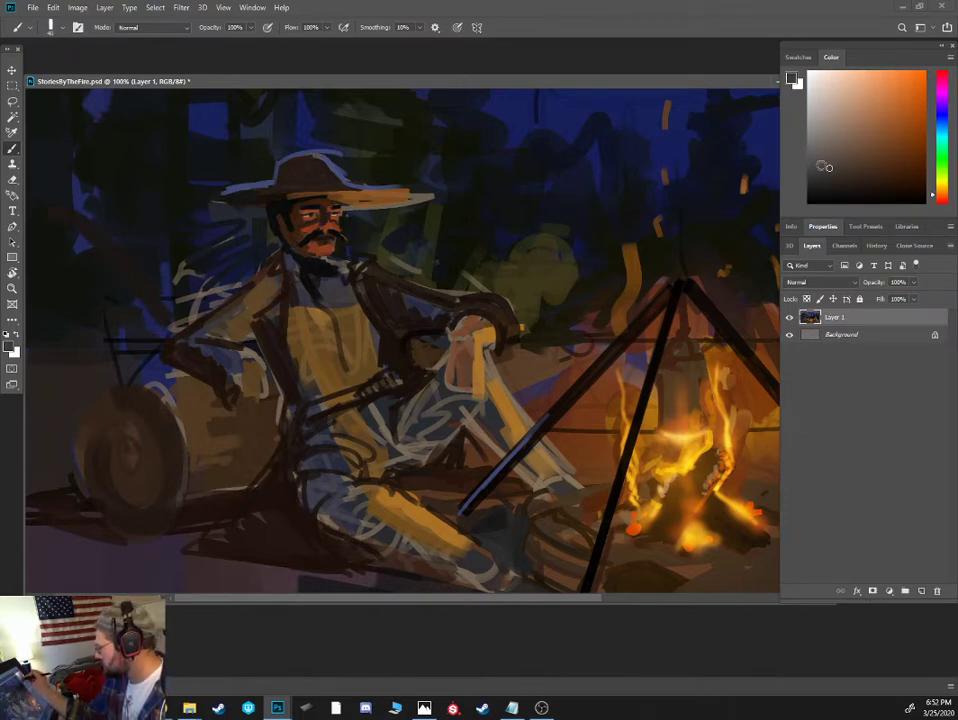
{"action": "key", "text": "bracketright"}
{"action": "key", "text": "bracketright"}
{"action": "key", "text": "bracketright"}
{"action": "key", "text": "bracketright"}
{"action": "key", "text": "bracketright"}
{"action": "mouse_move", "coordinate": [111, 353]}
{"action": "left_mouse_down"}
{"action": "mouse_move", "coordinate": [104, 284]}
{"action": "mouse_move", "coordinate": [56, 234]}
{"action": "mouse_move", "coordinate": [72, 311]}
{"action": "mouse_move", "coordinate": [94, 264]}
{"action": "mouse_move", "coordinate": [101, 317]}
{"action": "mouse_move", "coordinate": [65, 310]}
{"action": "mouse_move", "coordinate": [49, 260]}
{"action": "mouse_move", "coordinate": [35, 313]}
{"action": "left_mouse_up"}
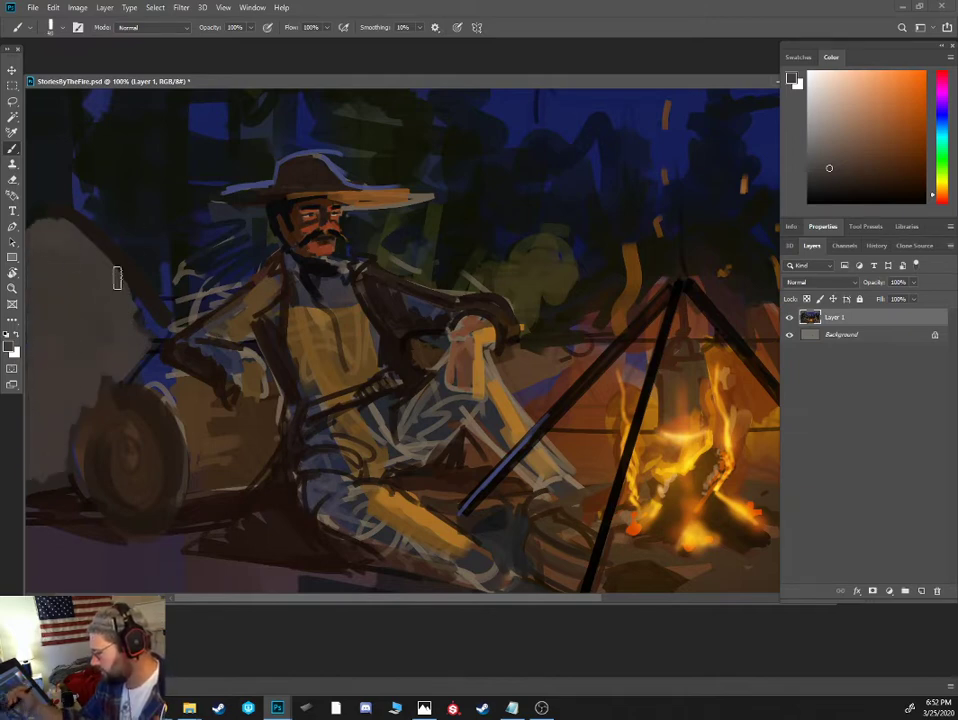
{"action": "mouse_move", "coordinate": [138, 308]}
{"action": "left_mouse_down"}
{"action": "mouse_move", "coordinate": [161, 338]}
{"action": "mouse_move", "coordinate": [146, 328]}
{"action": "left_mouse_up"}
- Paint dark green shrubbery at the boulder's base and around the end of the log
{"action": "left_click", "coordinate": [818, 184]}
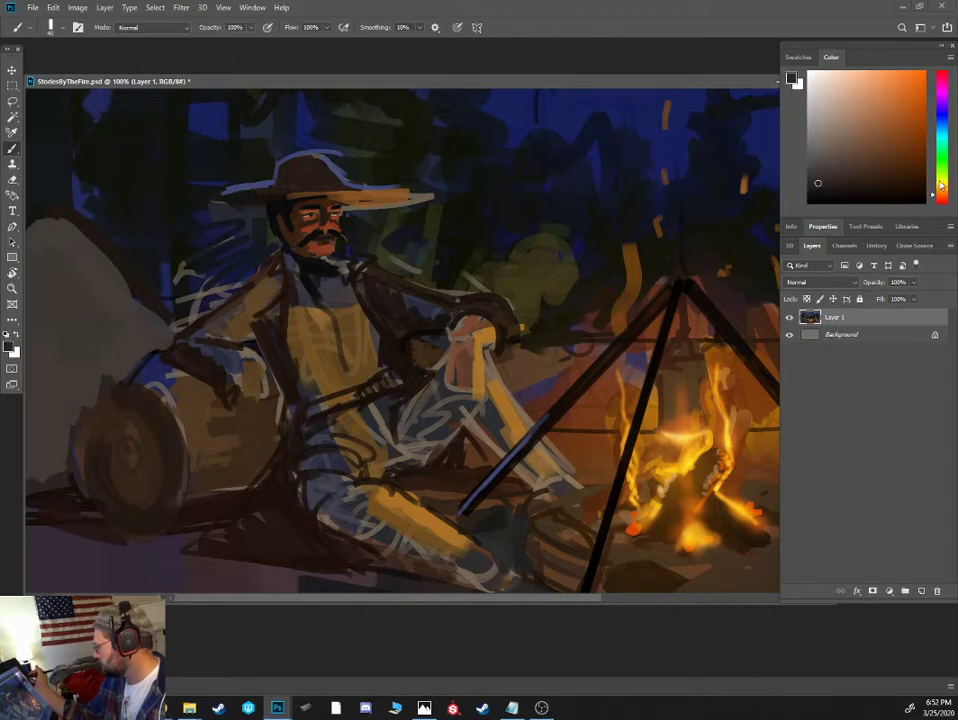
{"action": "left_click_drag", "start_coordinate": [940, 185], "coordinate": [940, 172]}
{"action": "left_click", "coordinate": [831, 184]}
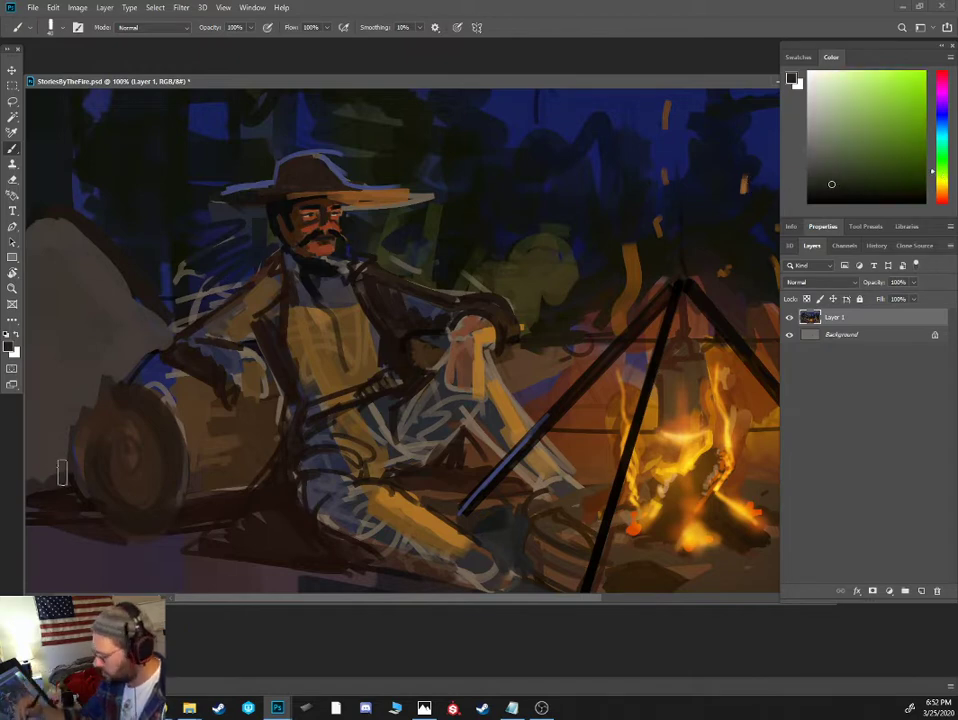
{"action": "mouse_move", "coordinate": [49, 464]}
{"action": "left_mouse_down"}
{"action": "mouse_move", "coordinate": [57, 382]}
{"action": "mouse_move", "coordinate": [78, 379]}
{"action": "mouse_move", "coordinate": [93, 386]}
{"action": "mouse_move", "coordinate": [54, 488]}
{"action": "mouse_move", "coordinate": [119, 502]}
{"action": "mouse_move", "coordinate": [109, 507]}
{"action": "mouse_move", "coordinate": [150, 525]}
{"action": "left_mouse_up"}
{"action": "left_click", "coordinate": [856, 191]}
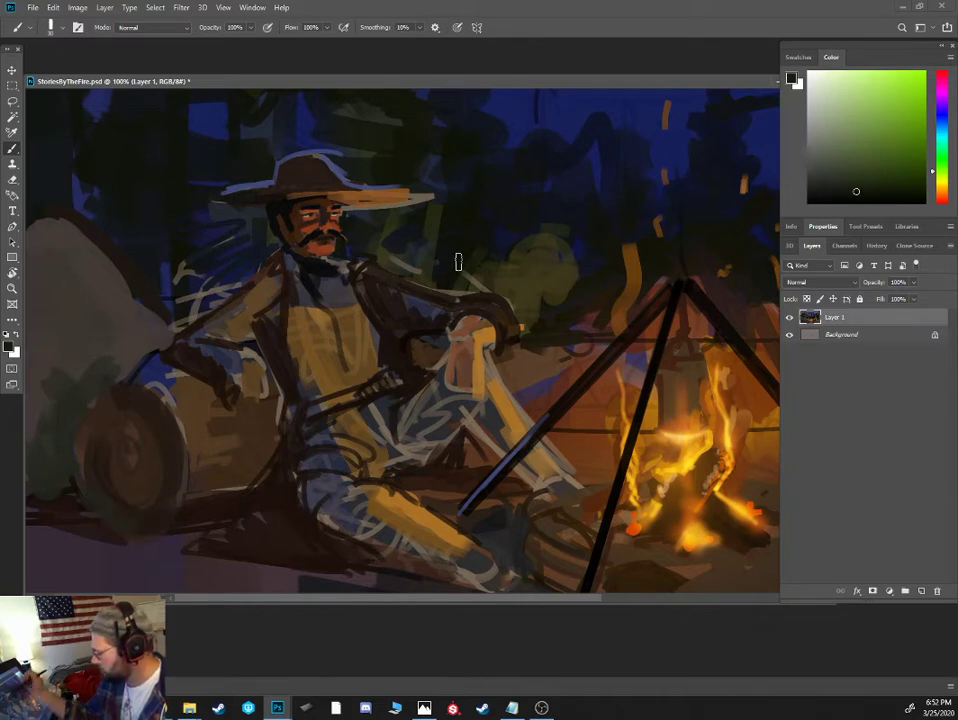
{"action": "mouse_move", "coordinate": [70, 488]}
{"action": "left_mouse_down"}
{"action": "mouse_move", "coordinate": [92, 504]}
{"action": "mouse_move", "coordinate": [88, 471]}
{"action": "mouse_move", "coordinate": [92, 501]}
{"action": "mouse_move", "coordinate": [105, 497]}
{"action": "left_mouse_up"}
- Add smaller dark green foliage strokes up the lower part of the boulder
{"action": "key", "text": "bracketleft"}
{"action": "key", "text": "bracketleft"}
{"action": "key", "text": "bracketleft"}
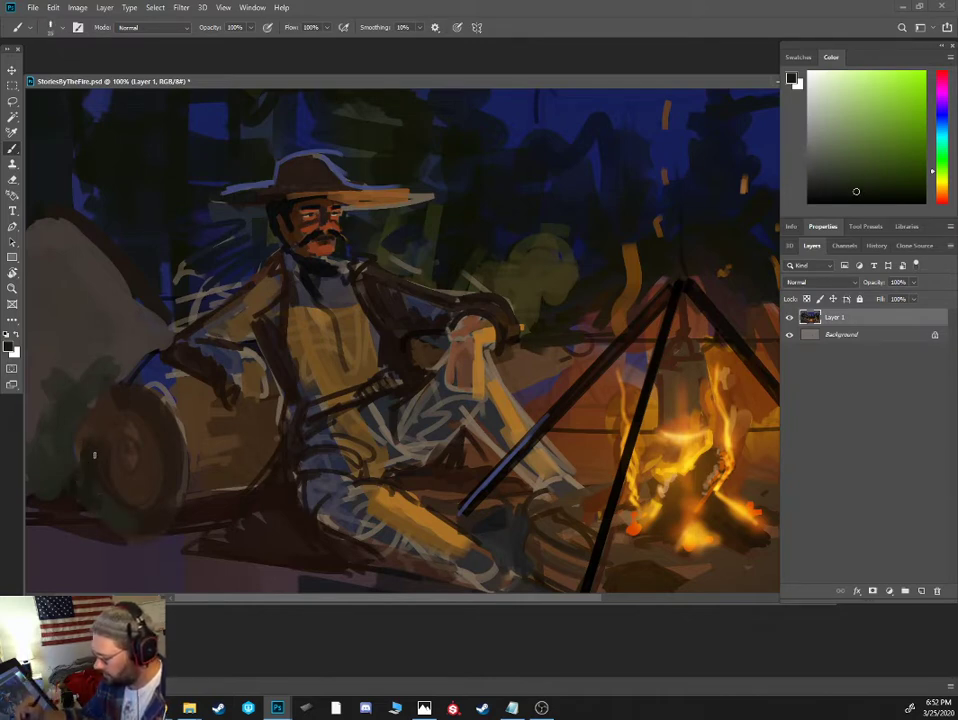
{"action": "left_click_drag", "start_coordinate": [56, 460], "coordinate": [38, 372]}
{"action": "key", "text": "bracketleft"}
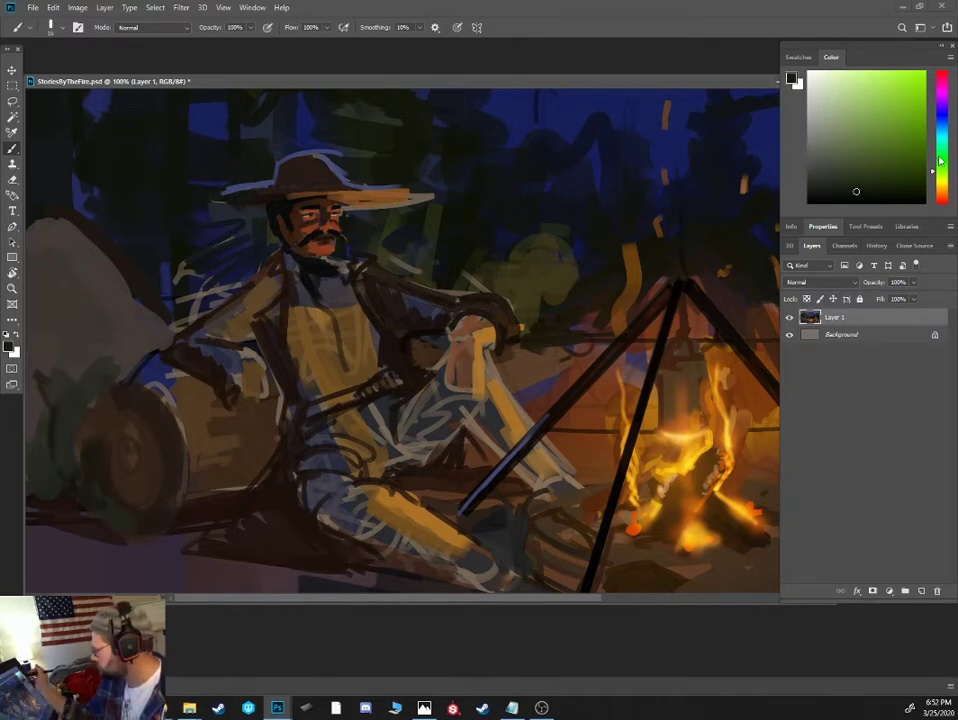
- Dab cool teal-grey highlights across the boulder's upper surface and the side nearest the hatted figure
{"action": "left_click_drag", "start_coordinate": [935, 172], "coordinate": [935, 137]}
{"action": "left_click", "coordinate": [817, 157]}
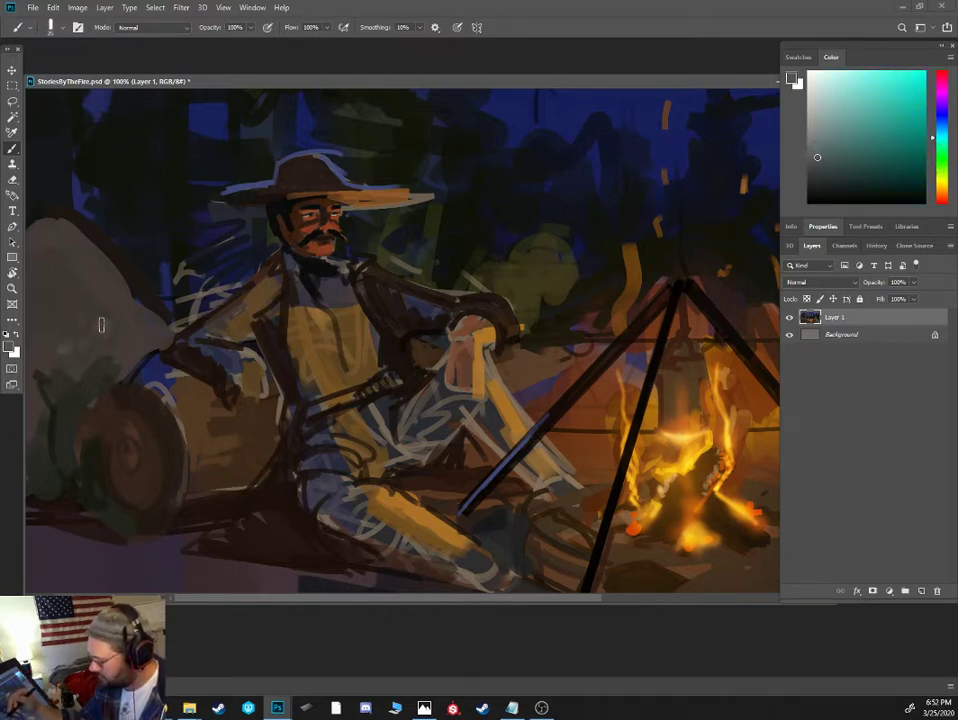
{"action": "mouse_move", "coordinate": [34, 312]}
{"action": "left_mouse_down"}
{"action": "mouse_move", "coordinate": [91, 271]}
{"action": "mouse_move", "coordinate": [104, 279]}
{"action": "left_mouse_up"}
{"action": "left_click_drag", "start_coordinate": [61, 250], "coordinate": [76, 249]}
{"action": "key", "text": "bracketright"}
{"action": "key", "text": "bracketright"}
{"action": "mouse_move", "coordinate": [147, 320]}
{"action": "left_mouse_down"}
{"action": "mouse_move", "coordinate": [168, 328]}
{"action": "mouse_move", "coordinate": [123, 307]}
{"action": "left_mouse_up"}
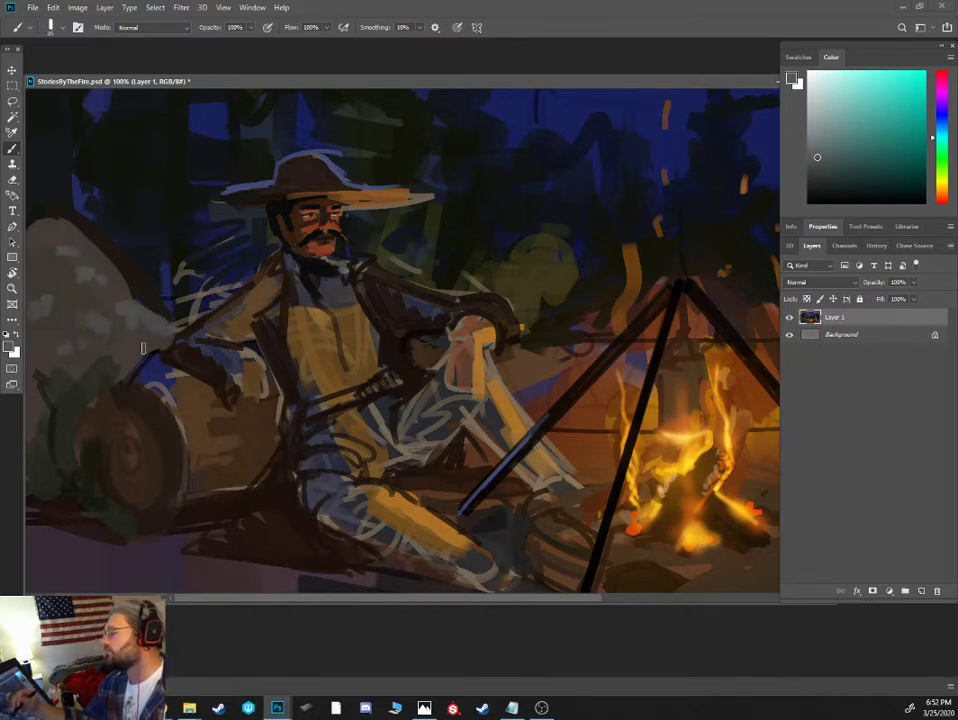
- Paint a light blue moonlit rim along the boulder's upper edge with a small brush
{"action": "left_click", "coordinate": [940, 127]}
{"action": "left_click", "coordinate": [861, 115]}
{"action": "key", "text": "bracketleft"}
{"action": "key", "text": "bracketleft"}
{"action": "key", "text": "bracketleft"}
{"action": "key", "text": "bracketleft"}
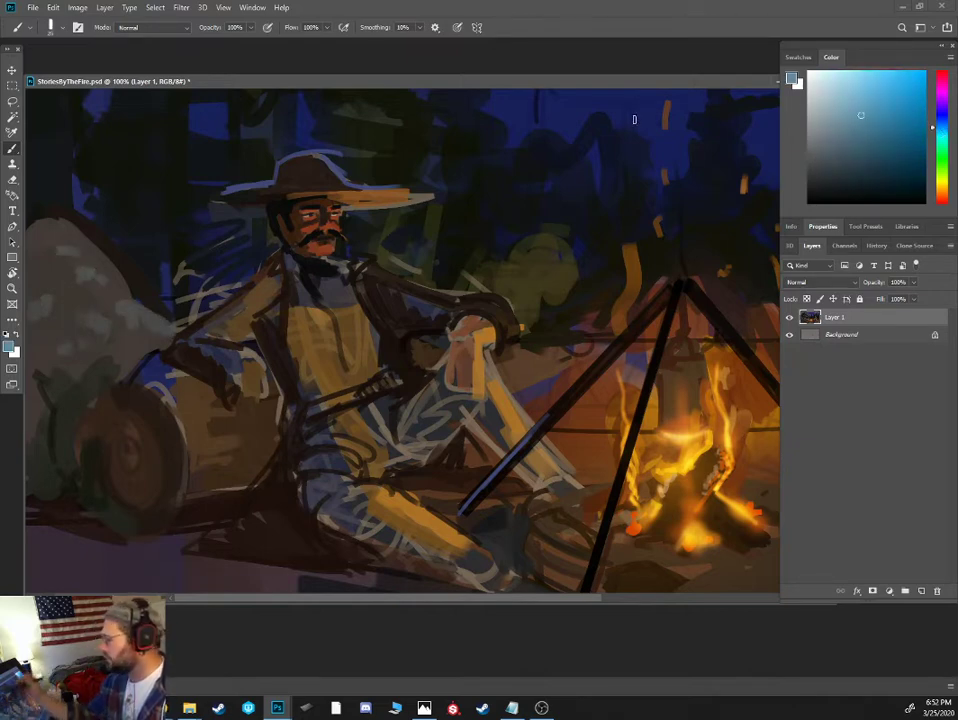
{"action": "mouse_move", "coordinate": [38, 226]}
{"action": "left_mouse_down"}
{"action": "mouse_move", "coordinate": [80, 224]}
{"action": "mouse_move", "coordinate": [128, 271]}
{"action": "left_mouse_up"}
{"action": "key", "text": "ctrl+minus"}
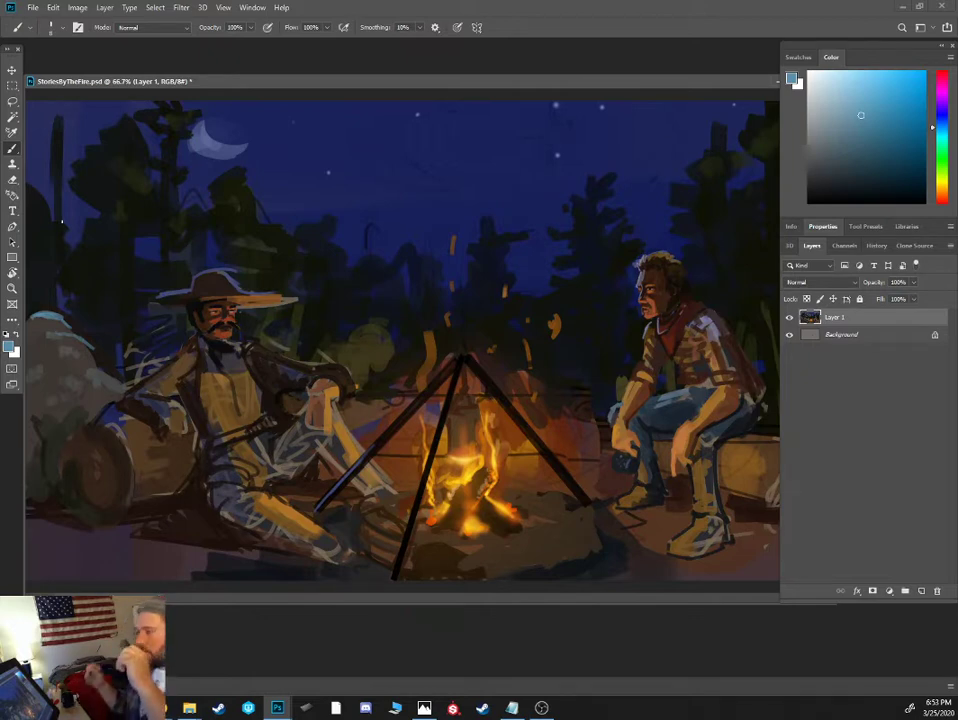
- Darken the boulder's lower part and the shrubbery with large near-black strokes at 30% brush opacity
{"action": "left_click", "coordinate": [92, 360], "text": "alt"}
{"action": "key", "text": "bracketright"}
{"action": "key", "text": "bracketright"}
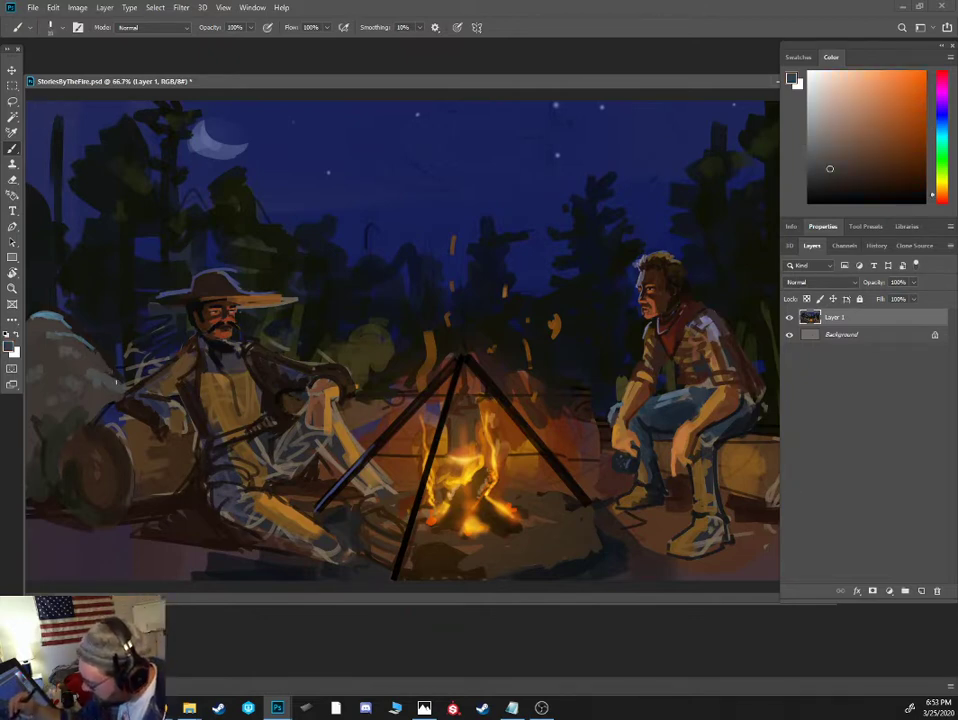
{"action": "left_click", "coordinate": [826, 186]}
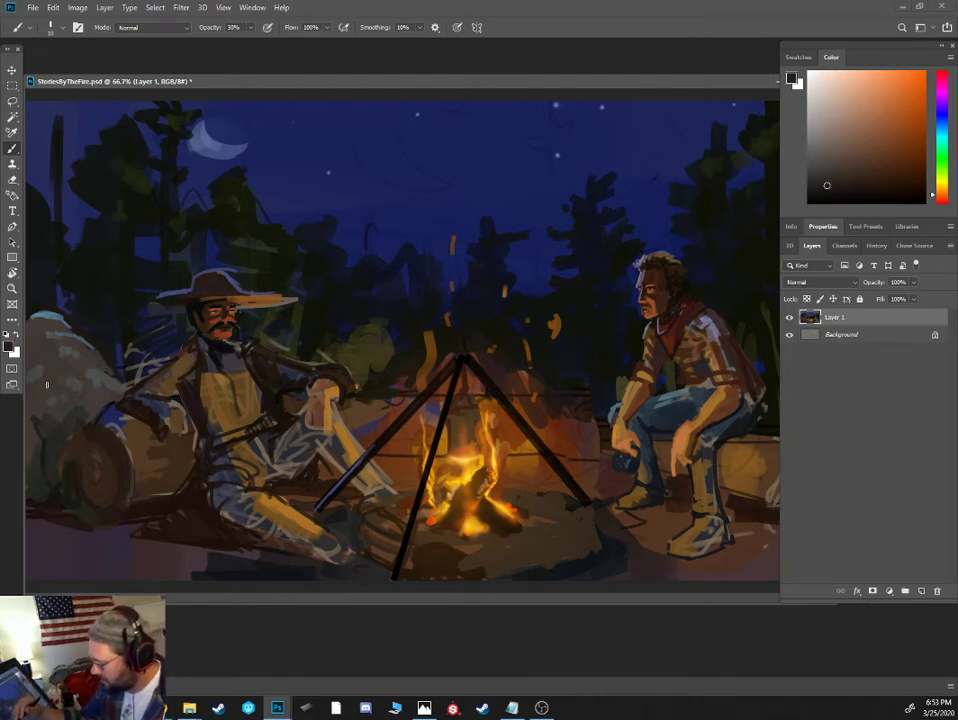
{"action": "key", "text": "bracketright"}
{"action": "key", "text": "bracketright"}
{"action": "key", "text": "bracketright"}
{"action": "key", "text": "bracketright"}
{"action": "key", "text": "bracketright"}
{"action": "key", "text": "bracketright"}
{"action": "key", "text": "bracketright"}
{"action": "key", "text": "bracketright"}
{"action": "key", "text": "bracketright"}
{"action": "key", "text": "bracketright"}
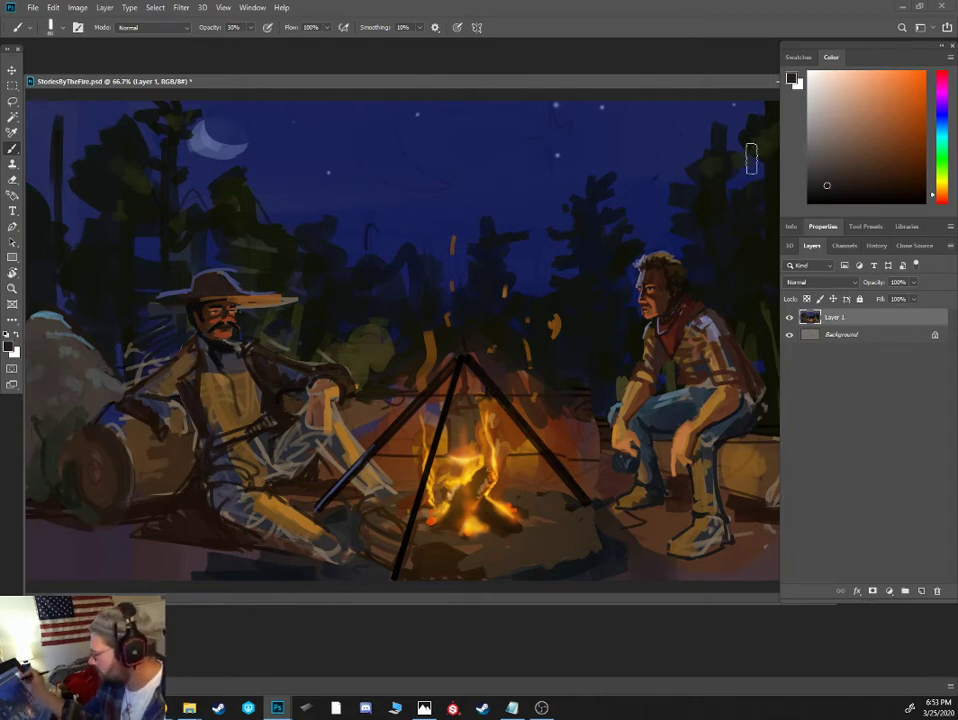
{"action": "left_click", "coordinate": [838, 192]}
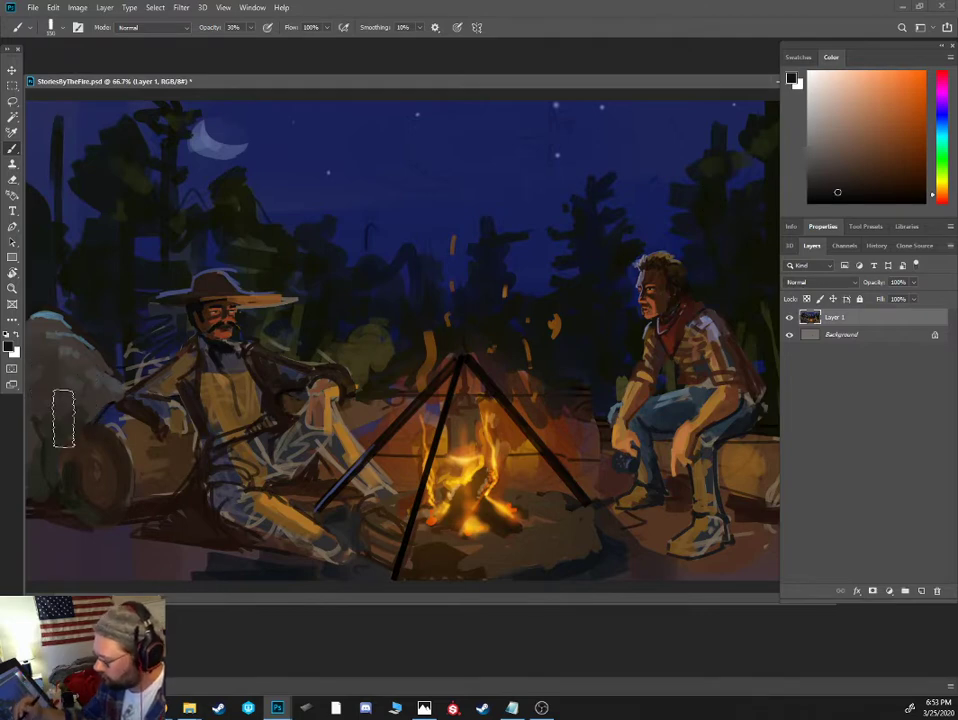
{"action": "key", "text": "bracketleft"}
{"action": "left_click", "coordinate": [942, 120]}
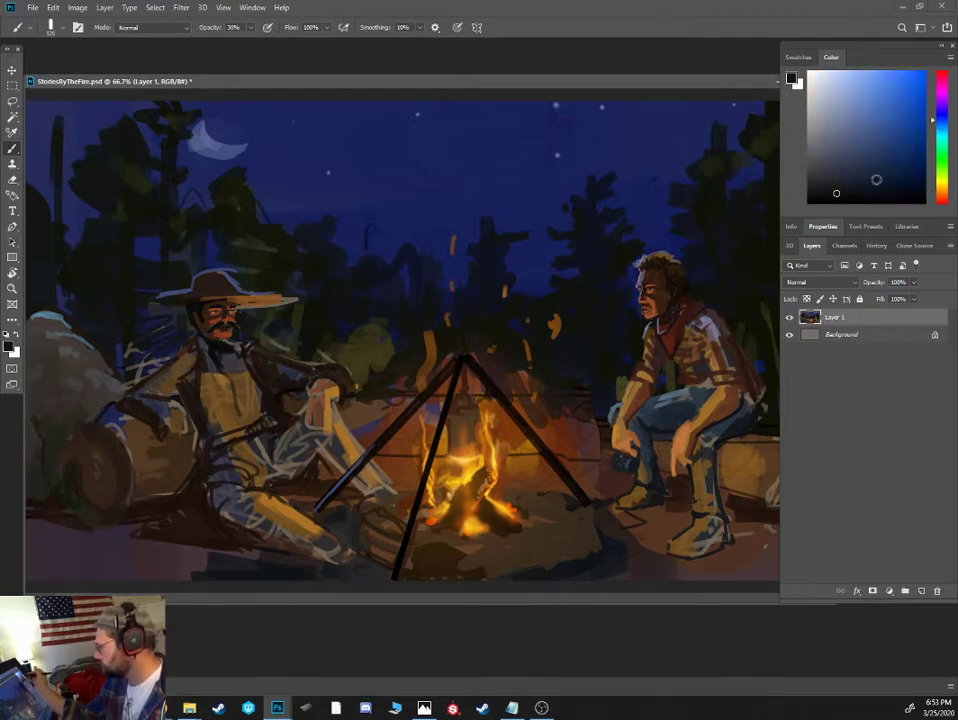
{"action": "left_click", "coordinate": [844, 192]}
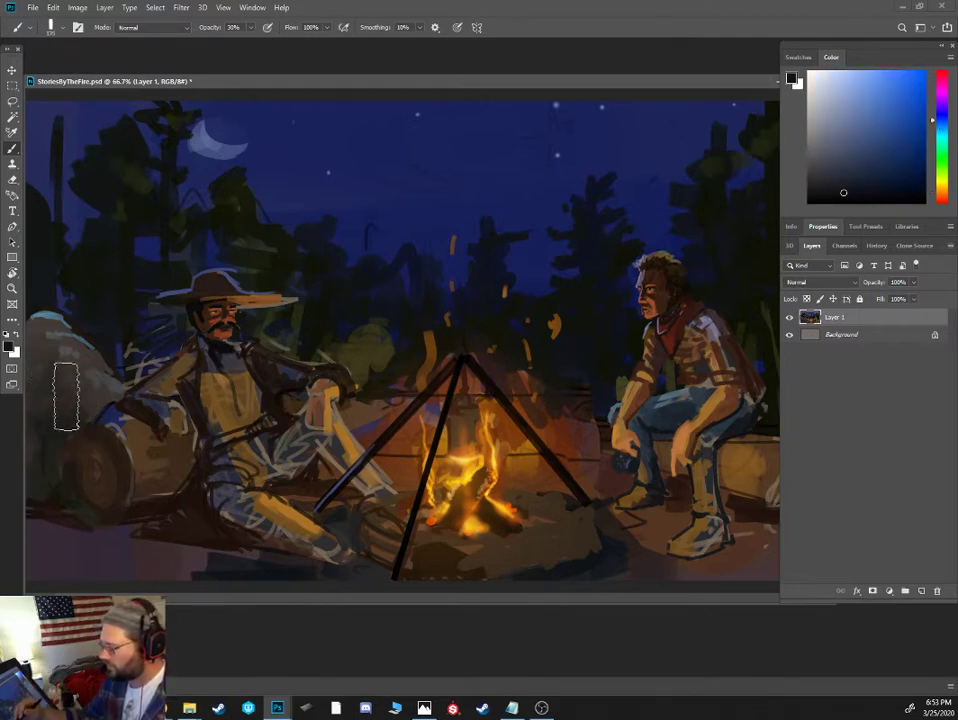
- Add small near-black blue accents to the shrubbery beside the log at 100% brush opacity
{"action": "left_click", "coordinate": [862, 188]}
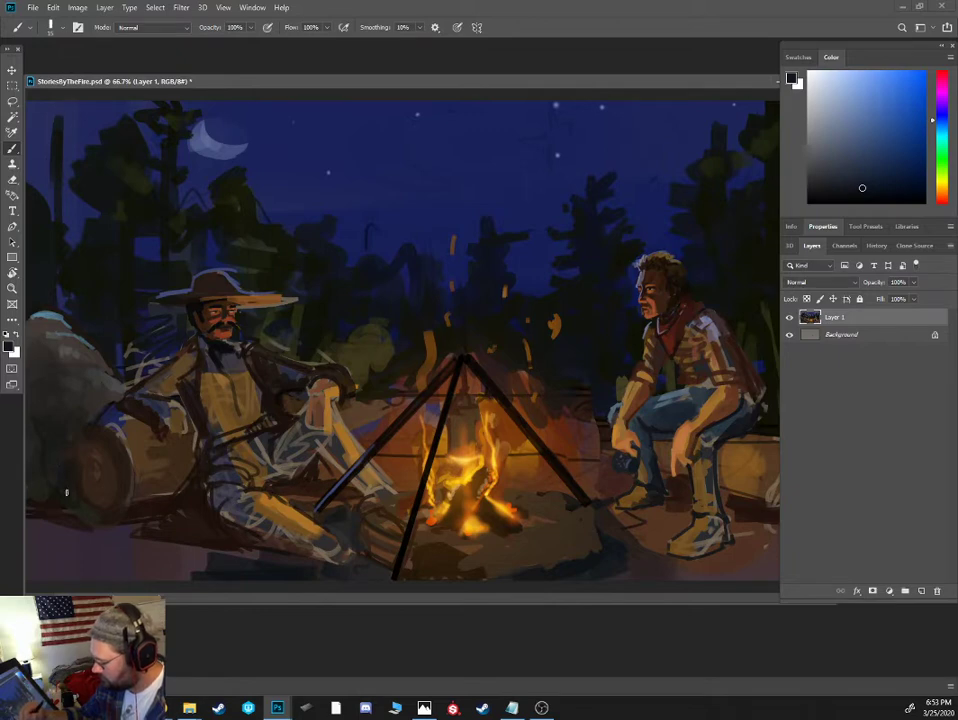
{"action": "left_click", "coordinate": [866, 195]}
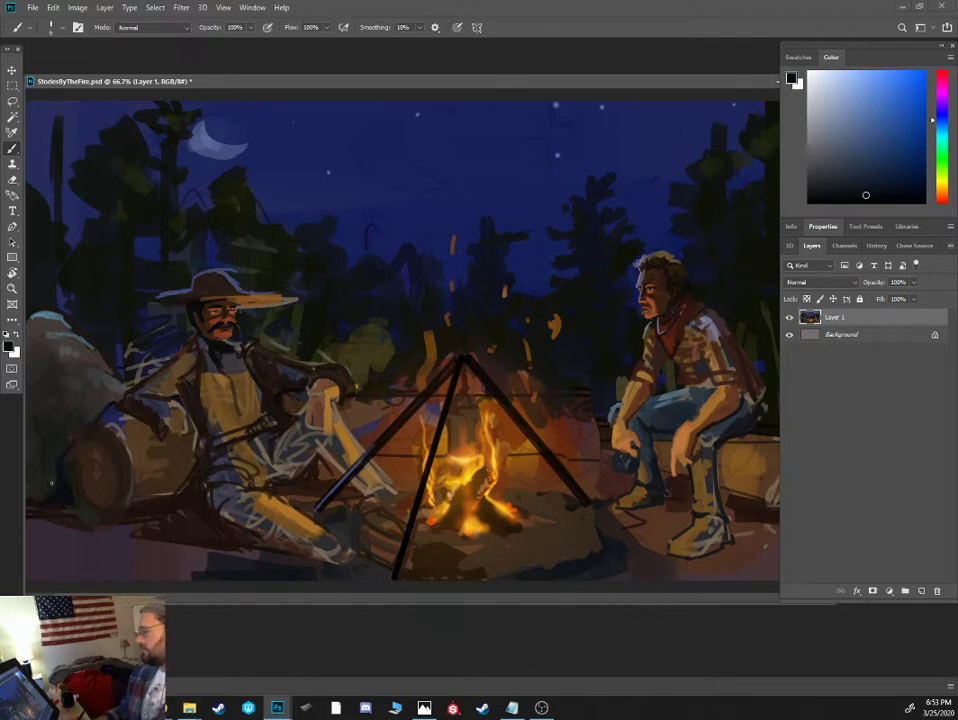
- Paint dark brown shadow strokes on the hatted figure's jacket lapel and sleeve, and muted brown along the upper sleeve
{"action": "key", "text": "ctrl+minus"}
{"action": "key", "text": "ctrl+plus"}
{"action": "key", "text": "ctrl+plus"}
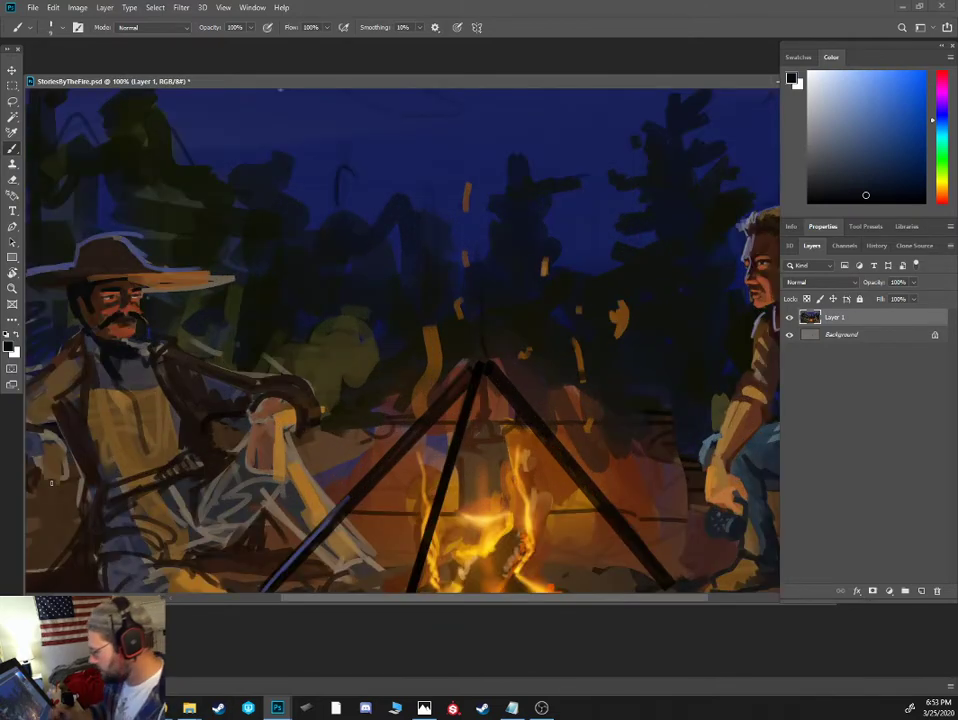
{"action": "left_click_drag", "start_coordinate": [267, 402], "coordinate": [466, 296]}
{"action": "left_click", "coordinate": [384, 476], "text": "alt"}
{"action": "key", "text": "bracketright"}
{"action": "mouse_move", "coordinate": [354, 440]}
{"action": "left_mouse_down"}
{"action": "mouse_move", "coordinate": [361, 446]}
{"action": "mouse_move", "coordinate": [369, 425]}
{"action": "left_mouse_up"}
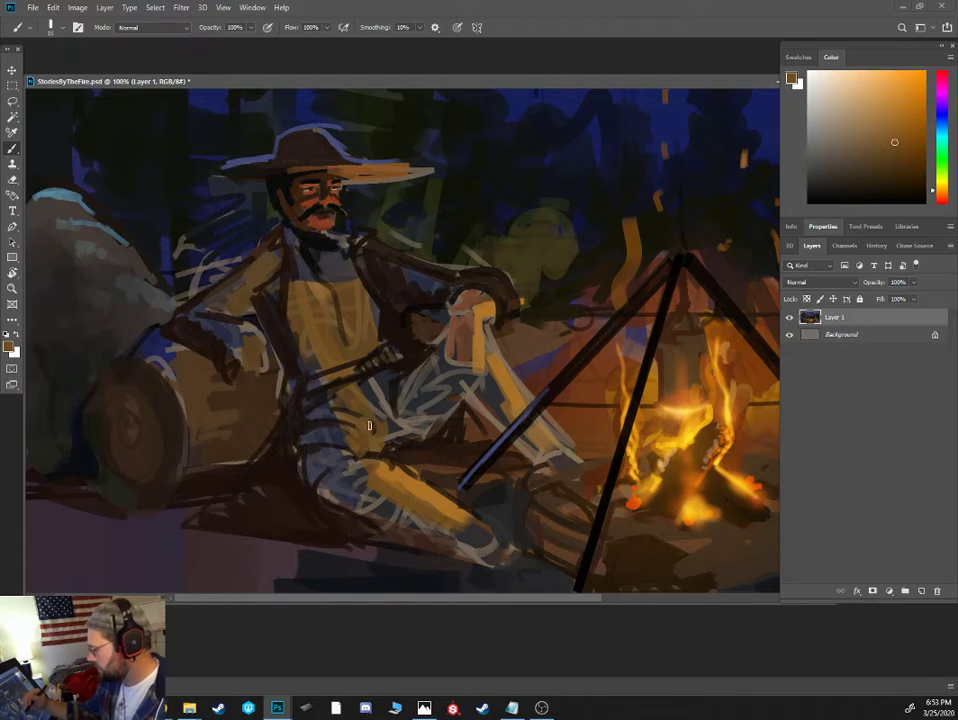
{"action": "left_click", "coordinate": [300, 292], "text": "alt"}
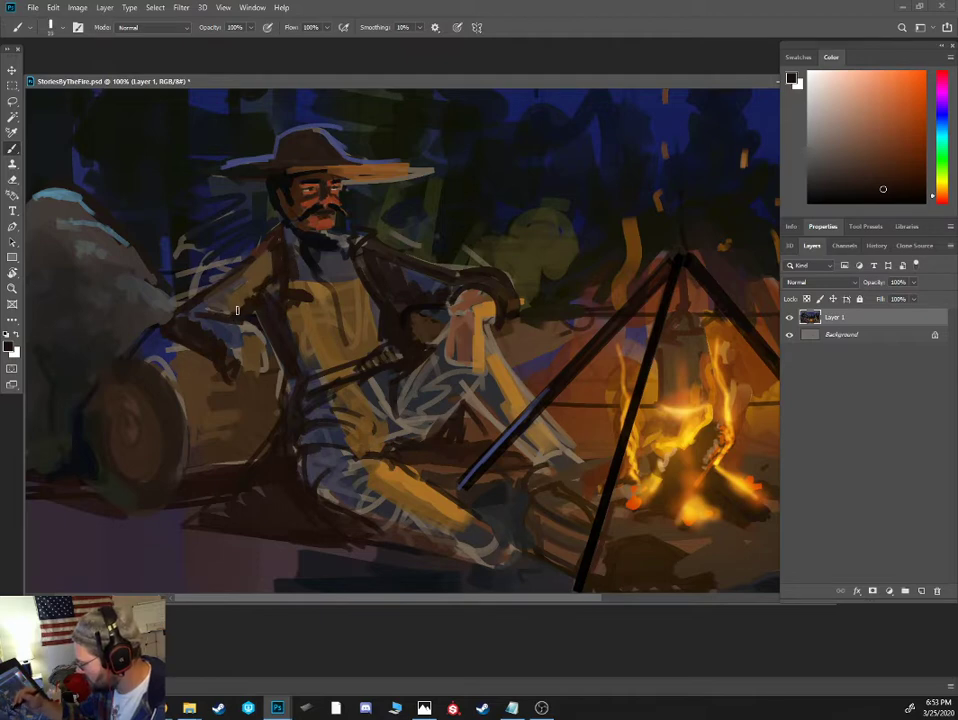
{"action": "left_click", "coordinate": [243, 264], "text": "alt"}
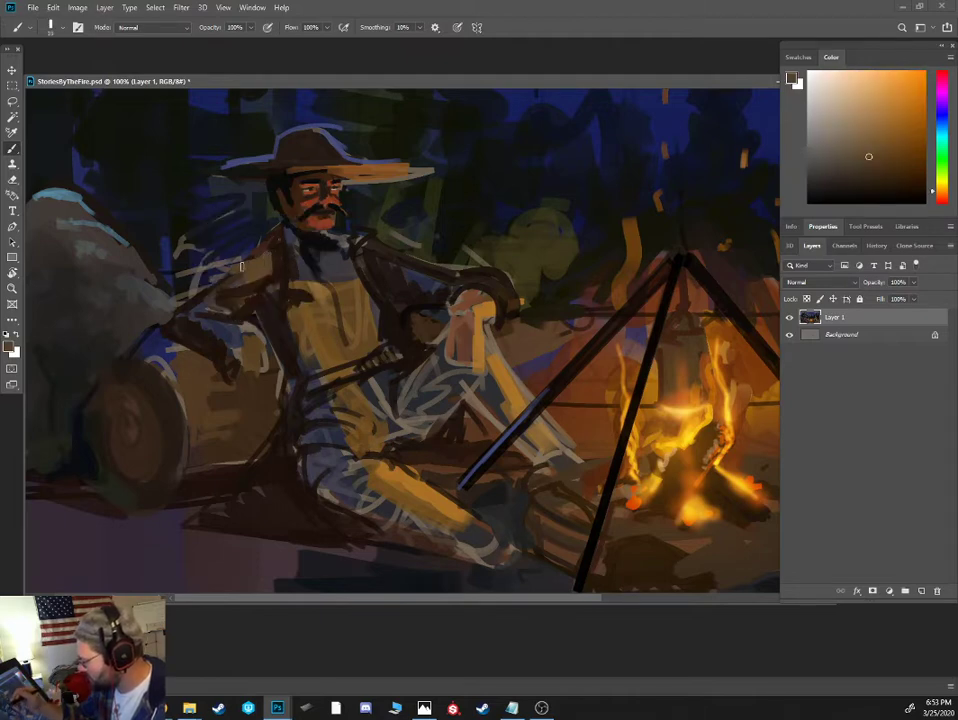
- Cover the loose sketch lines and blue patches between the boulder and the hatted figure's shoulder with broad dark blue-grey strokes
{"action": "mouse_move", "coordinate": [236, 267]}
{"action": "left_mouse_down"}
{"action": "mouse_move", "coordinate": [191, 291]}
{"action": "mouse_move", "coordinate": [231, 241]}
{"action": "mouse_move", "coordinate": [182, 291]}
{"action": "mouse_move", "coordinate": [194, 238]}
{"action": "mouse_move", "coordinate": [276, 184]}
{"action": "mouse_move", "coordinate": [260, 270]}
{"action": "mouse_move", "coordinate": [226, 208]}
{"action": "mouse_move", "coordinate": [183, 276]}
{"action": "mouse_move", "coordinate": [238, 260]}
{"action": "mouse_move", "coordinate": [250, 180]}
{"action": "mouse_move", "coordinate": [172, 270]}
{"action": "left_mouse_up"}
{"action": "key", "text": "bracketright"}
{"action": "key", "text": "bracketright"}
{"action": "key", "text": "bracketright"}
{"action": "left_click", "coordinate": [230, 250], "text": "alt"}
{"action": "left_click", "coordinate": [194, 240], "text": "alt"}
{"action": "left_click", "coordinate": [180, 245], "text": "alt"}
{"action": "left_click", "coordinate": [240, 228], "text": "alt"}
{"action": "left_click", "coordinate": [194, 243], "text": "alt"}
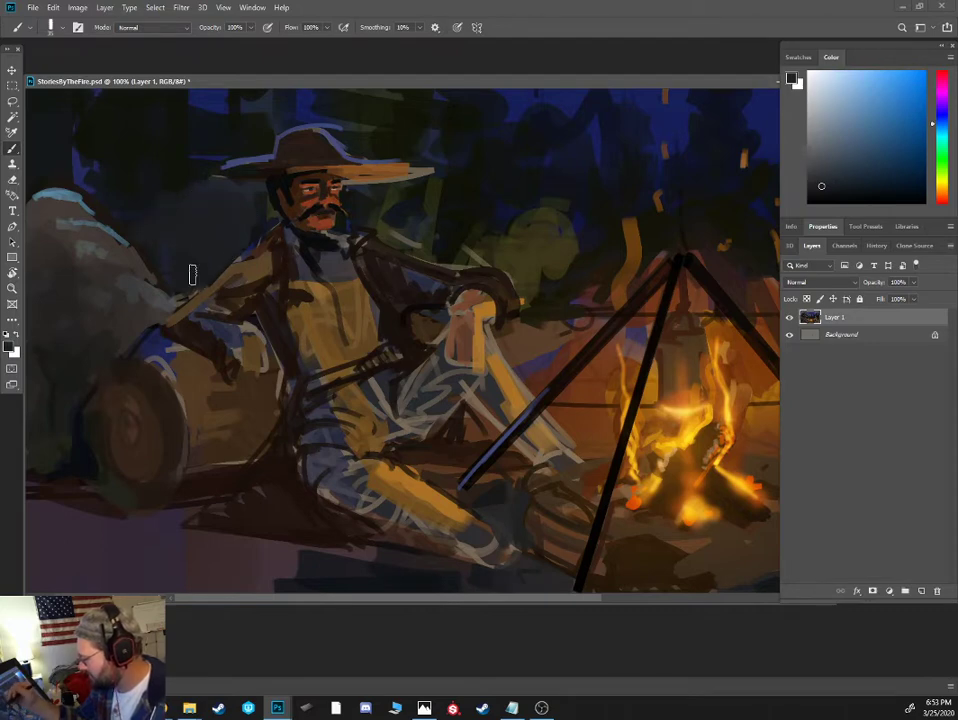
- Merge Layer 1 down into the Background layer
{"action": "key", "text": "ctrl+minus"}
{"action": "left_click", "coordinate": [144, 306], "text": "alt"}
{"action": "key", "text": "alt+["}
{"action": "key", "text": "["}
{"action": "key", "text": "["}
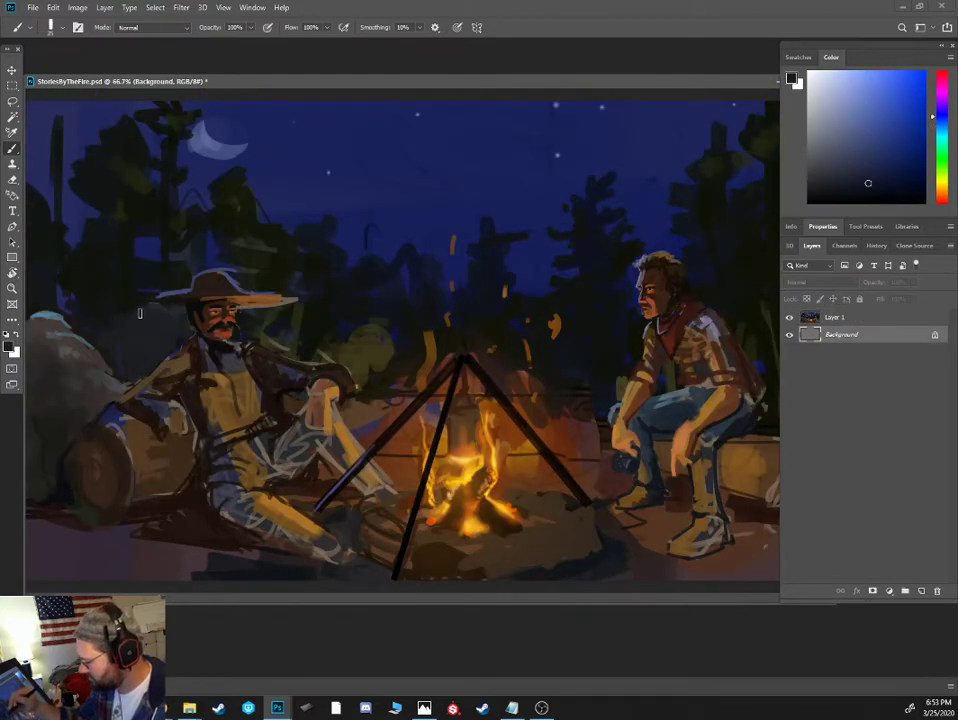
{"action": "left_click", "coordinate": [836, 318]}
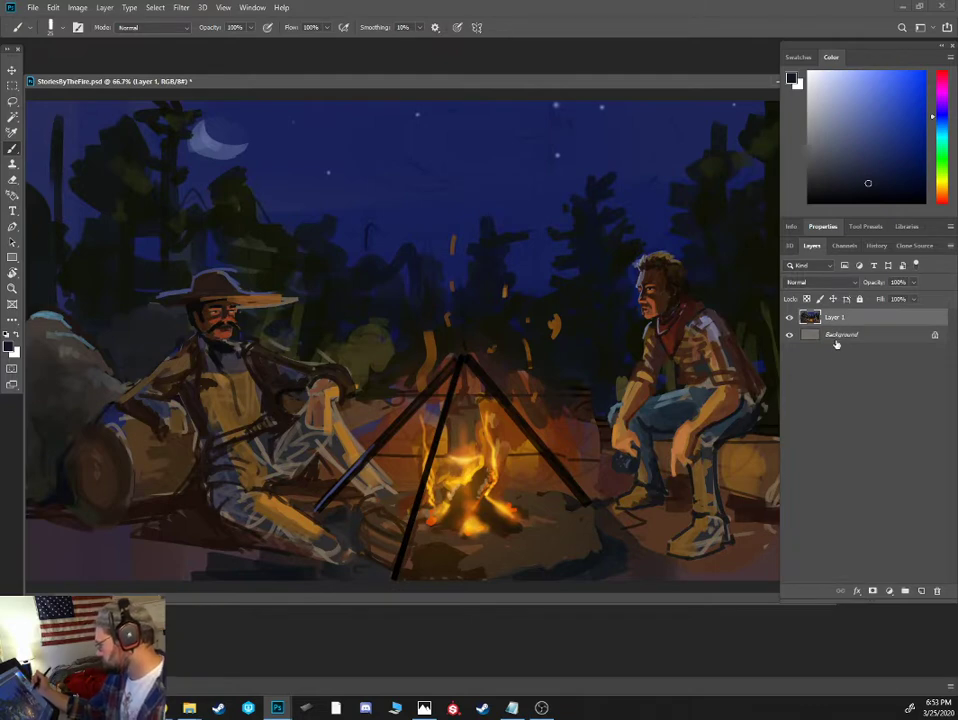
{"action": "key", "text": "ctrl+e"}
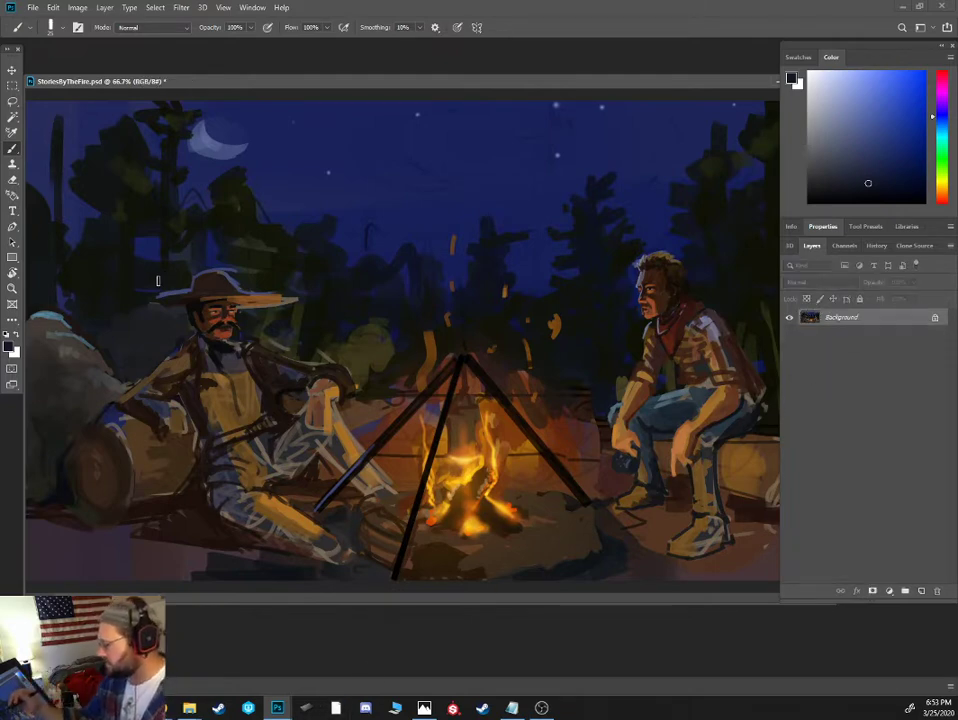
- Paint dark strokes over the background foliage beside the hat brim, on the boulder side
{"action": "key", "text": "ctrl+plus"}
{"action": "left_click_drag", "start_coordinate": [338, 270], "coordinate": [537, 326]}
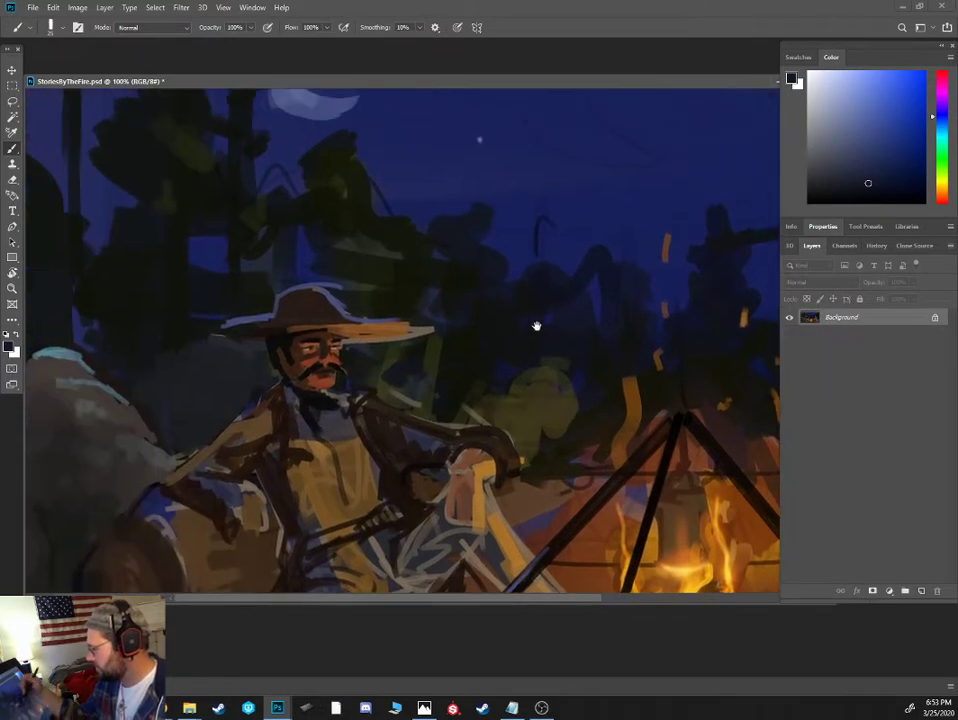
{"action": "left_click", "coordinate": [197, 313], "text": "alt"}
{"action": "key", "text": "bracketleft"}
{"action": "left_click", "coordinate": [191, 327], "text": "alt"}
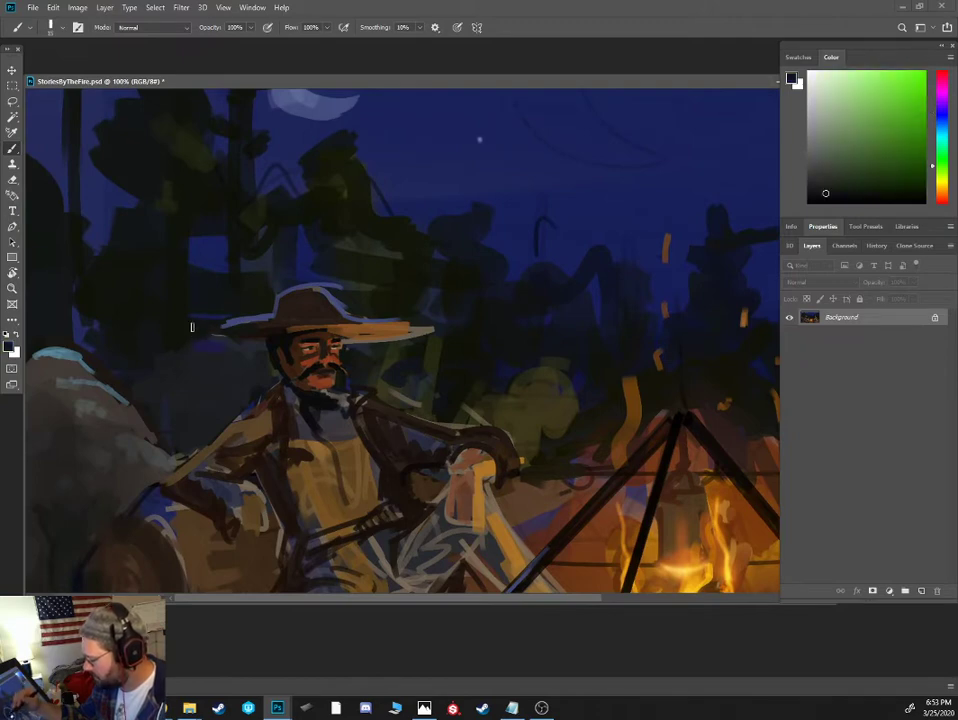
- Paint blue sky gaps among the tree branches above the boulder and darken the foliage behind the hatted figure's shoulder
{"action": "left_click", "coordinate": [78, 328], "text": "alt"}
{"action": "mouse_move", "coordinate": [88, 320]}
{"action": "left_mouse_down"}
{"action": "mouse_move", "coordinate": [145, 328]}
{"action": "mouse_move", "coordinate": [86, 318]}
{"action": "left_mouse_up"}
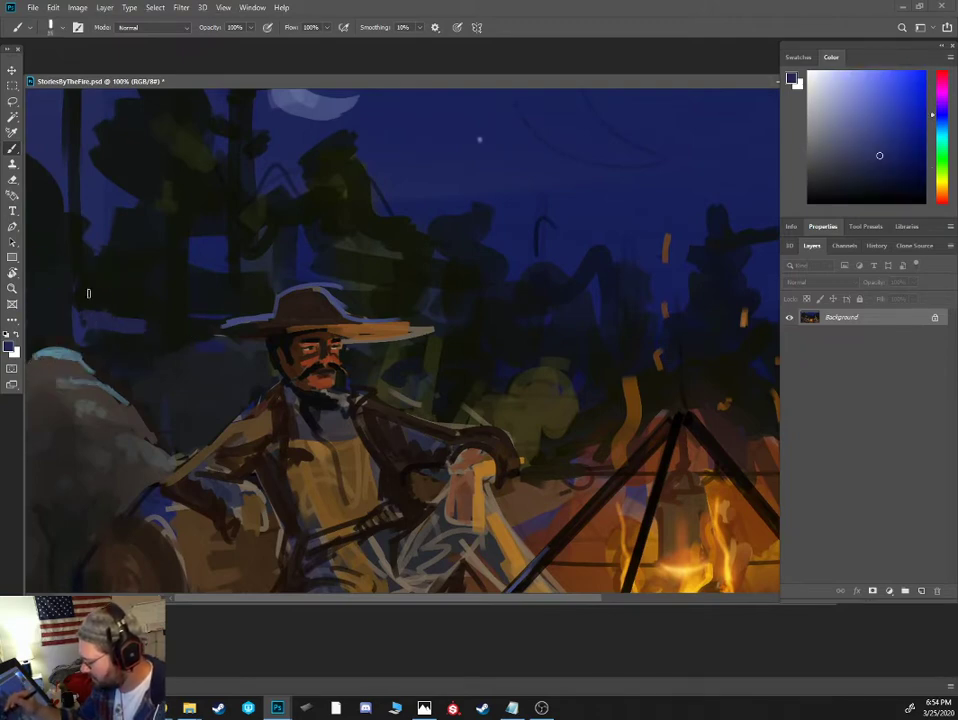
{"action": "left_click_drag", "start_coordinate": [98, 246], "coordinate": [138, 271]}
{"action": "left_click", "coordinate": [156, 240], "text": "alt"}
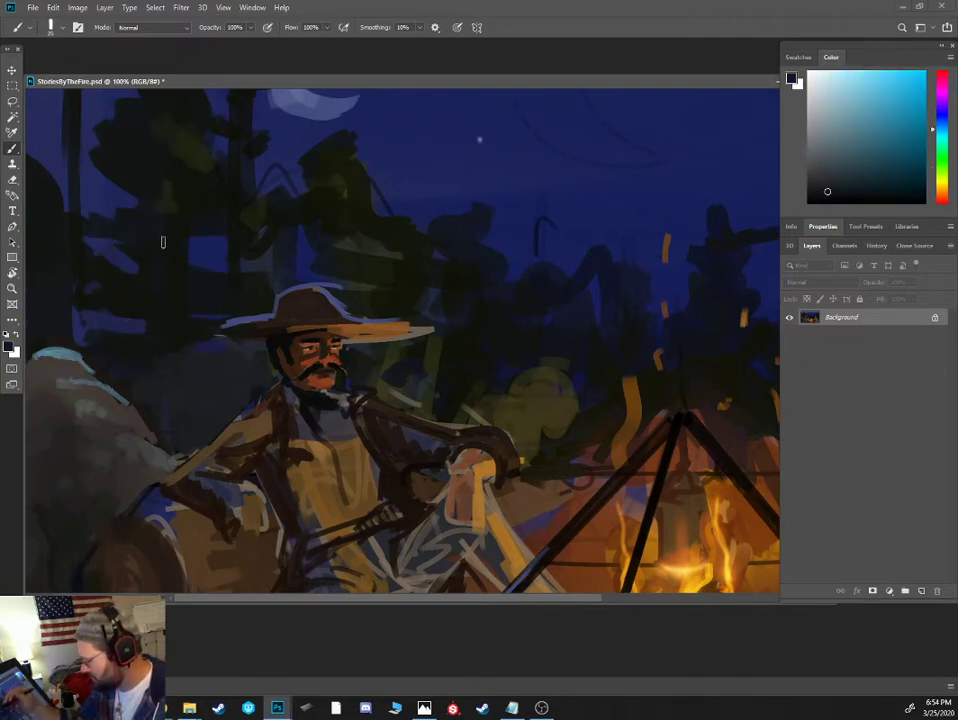
{"action": "left_click", "coordinate": [199, 348], "text": "alt"}
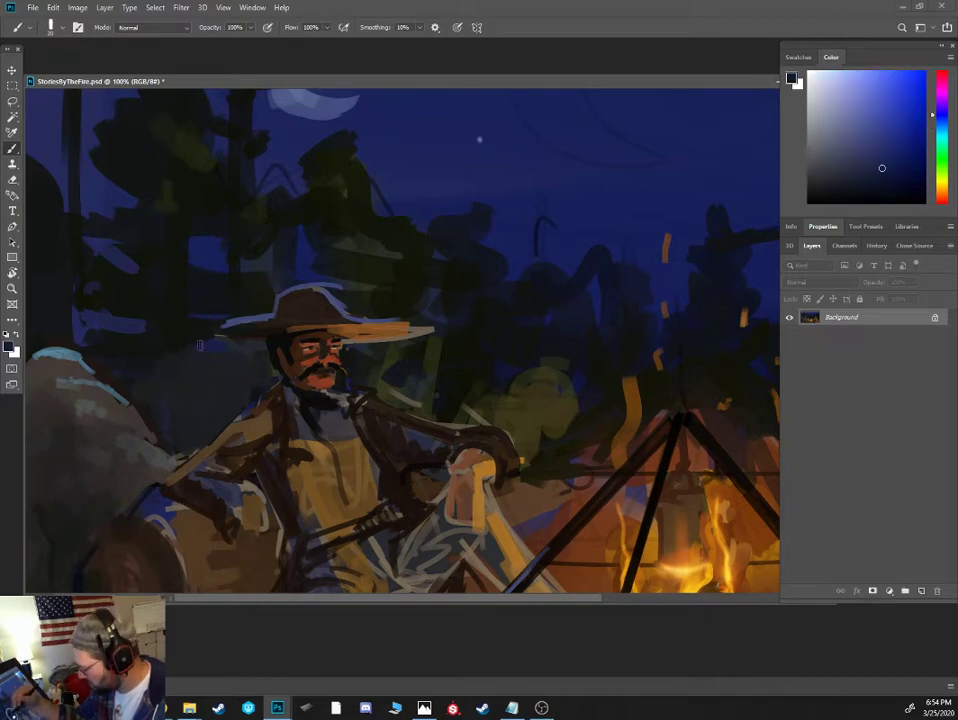
{"action": "left_click", "coordinate": [171, 329], "text": "alt"}
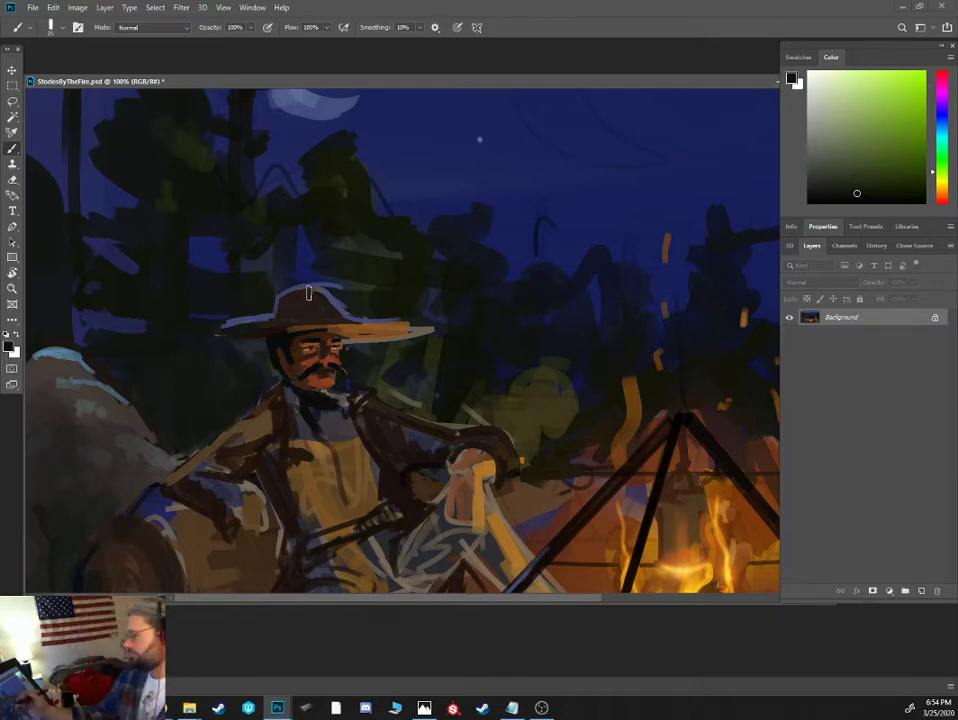
- Repaint the hat with a blue-grey moonlit brim, orange firelight on the fire side, and a brown crown with a greyish top edge
{"action": "left_click", "coordinate": [263, 316], "text": "alt"}
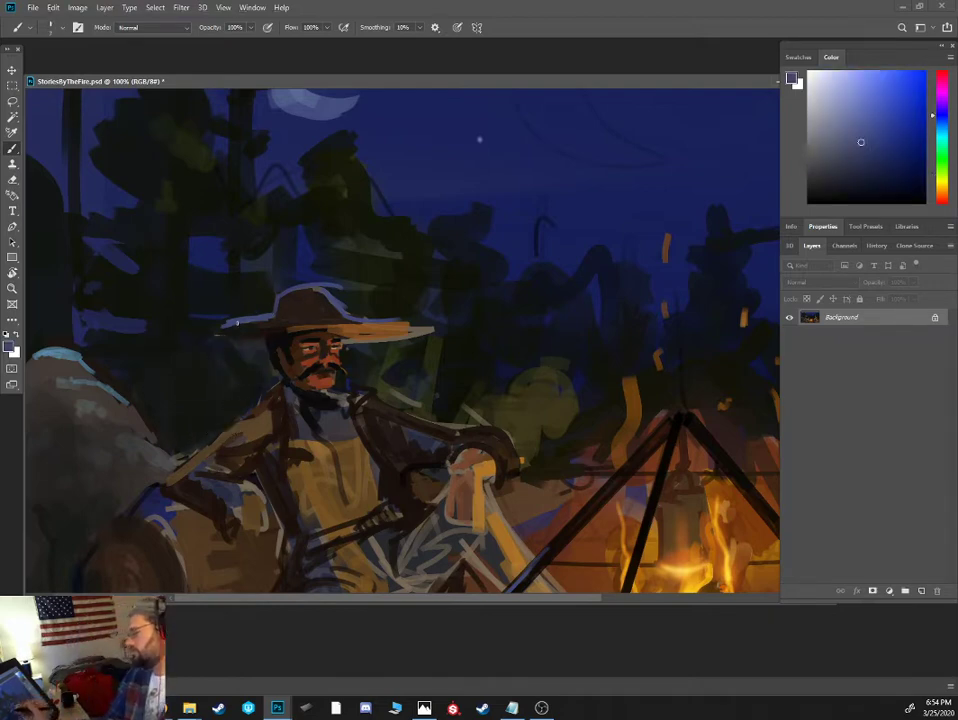
{"action": "mouse_move", "coordinate": [237, 322]}
{"action": "left_mouse_down"}
{"action": "mouse_move", "coordinate": [342, 318]}
{"action": "mouse_move", "coordinate": [276, 313]}
{"action": "left_mouse_up"}
{"action": "left_click", "coordinate": [340, 320], "text": "alt"}
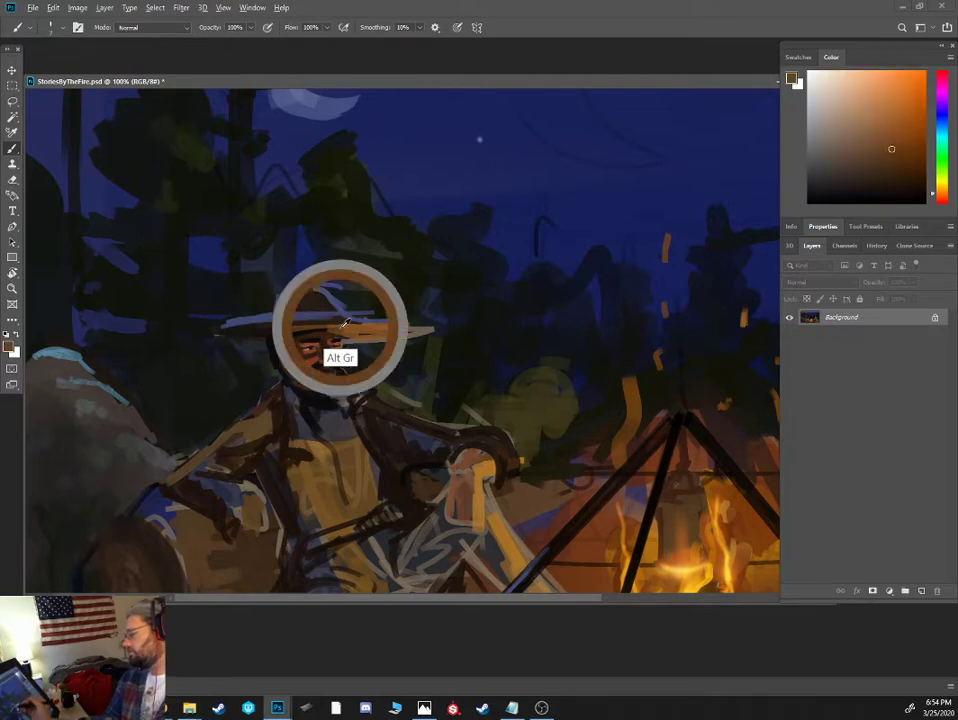
{"action": "left_click", "coordinate": [320, 296], "text": "alt"}
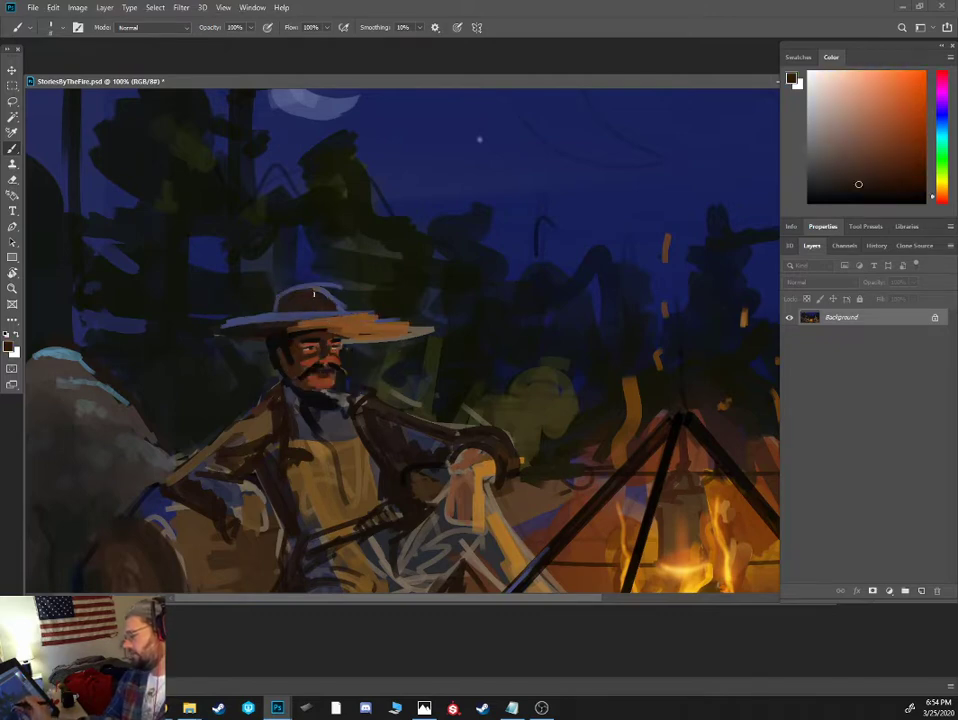
{"action": "left_click", "coordinate": [300, 288], "text": "alt"}
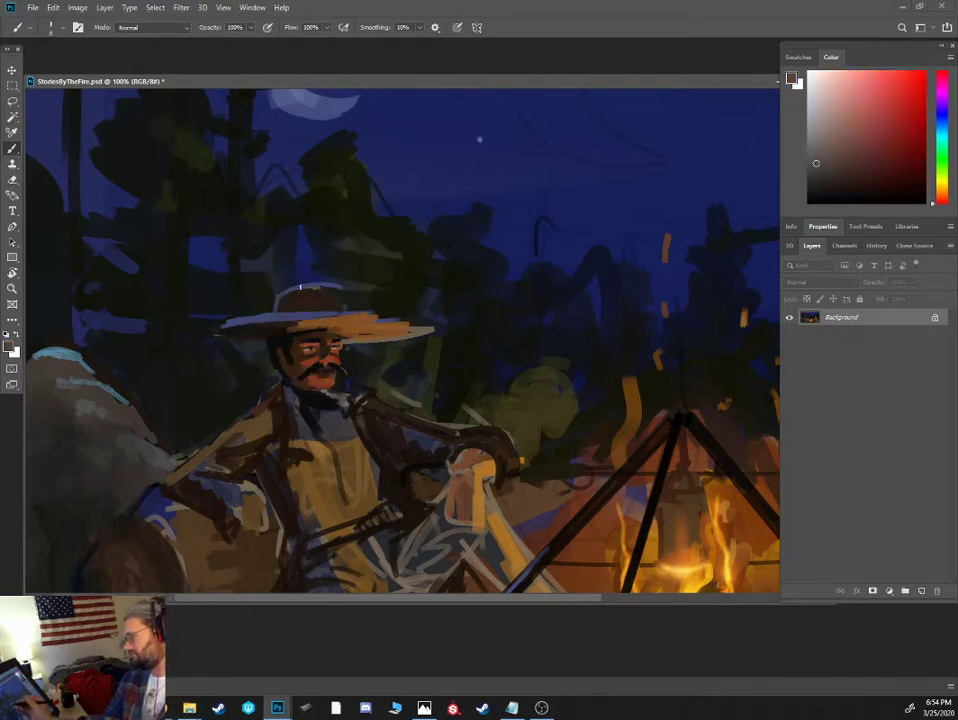
{"action": "left_click", "coordinate": [333, 283], "text": "alt"}
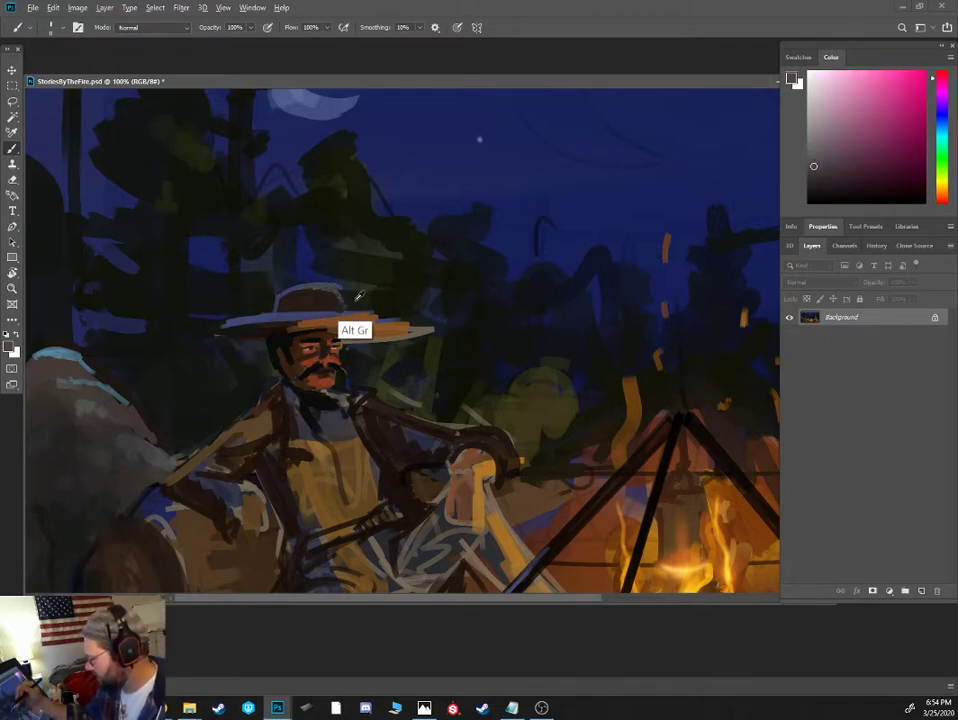
- Clean up the background around the hat crown and reshape the tree above it with sky blue and dark blue strokes
{"action": "left_click", "coordinate": [359, 295], "text": "alt"}
{"action": "left_click", "coordinate": [302, 246], "text": "alt"}
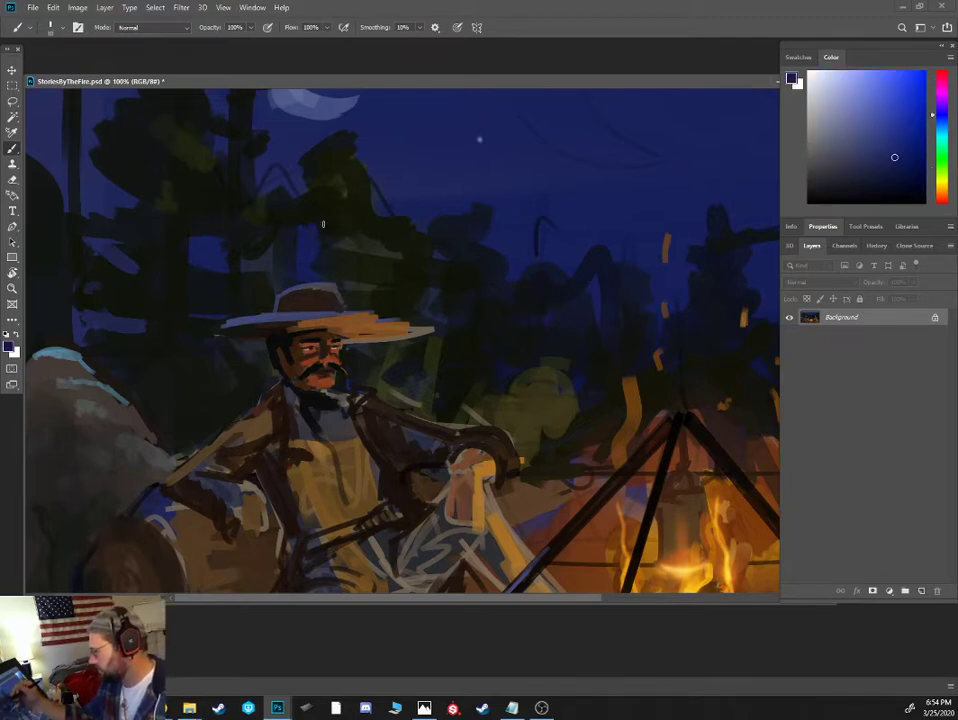
{"action": "left_click", "coordinate": [302, 176], "text": "alt"}
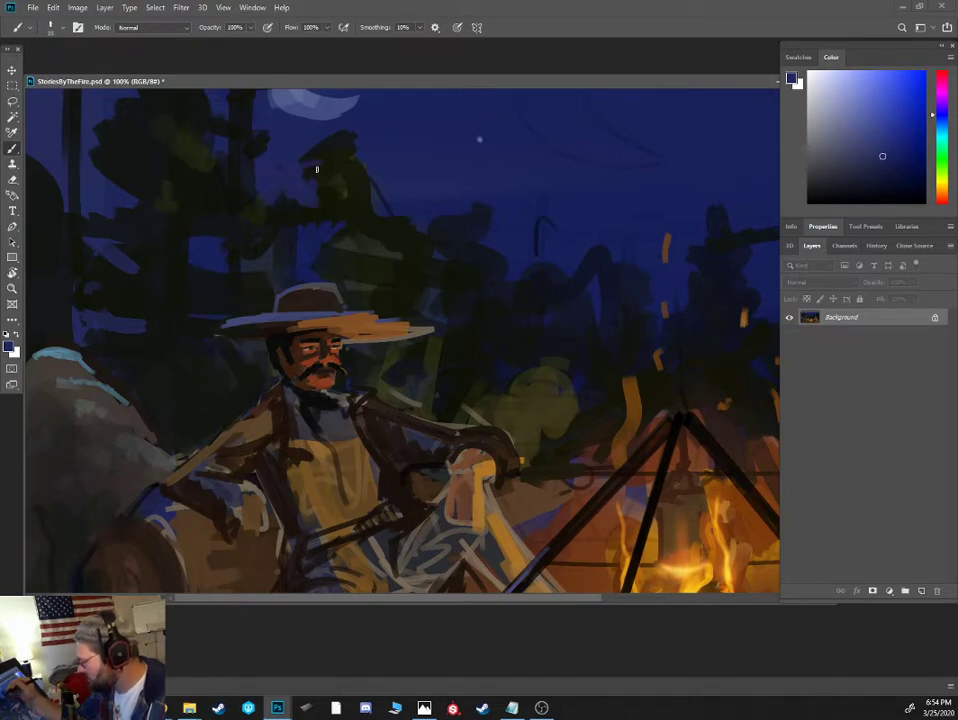
{"action": "left_click", "coordinate": [371, 153], "text": "alt"}
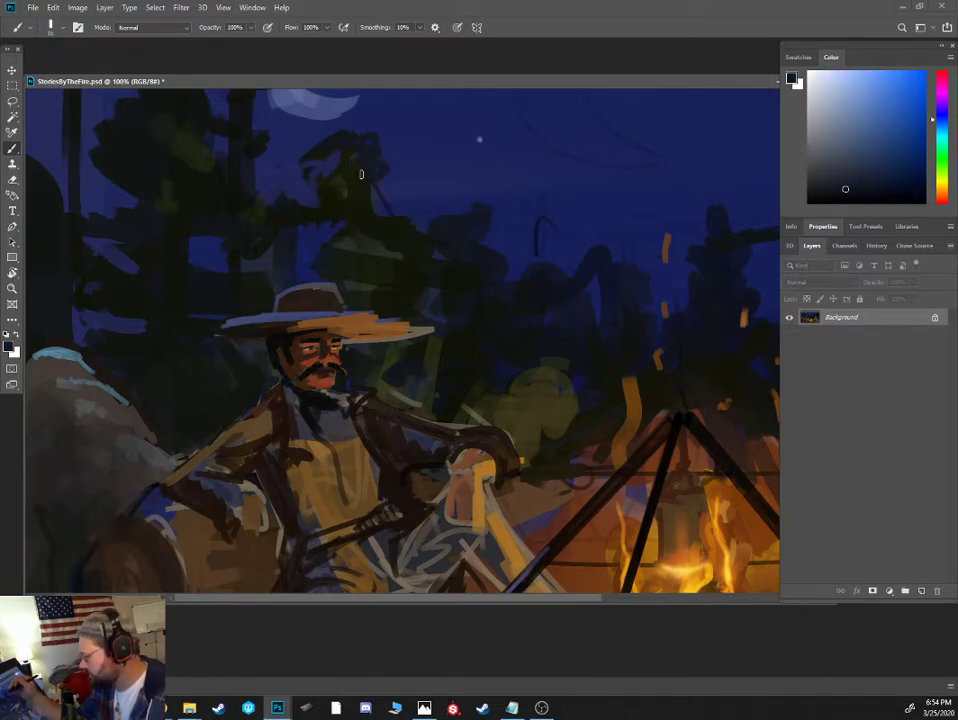
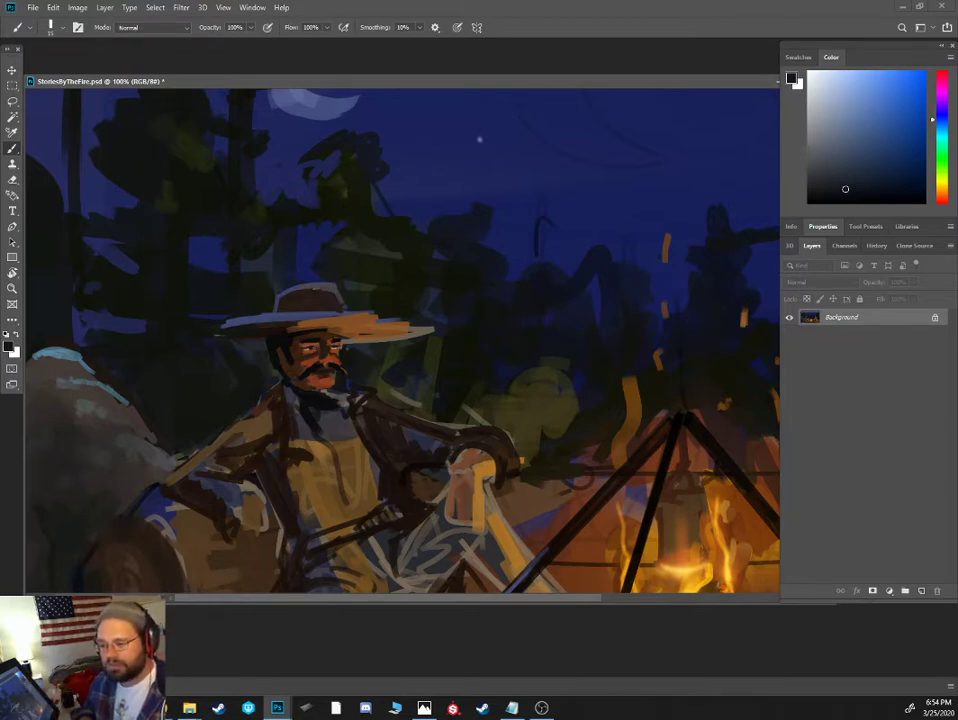
- Shorten the hat brim on the fire side by painting dark background colour over its tip
{"action": "key", "text": "alt+Tab"}
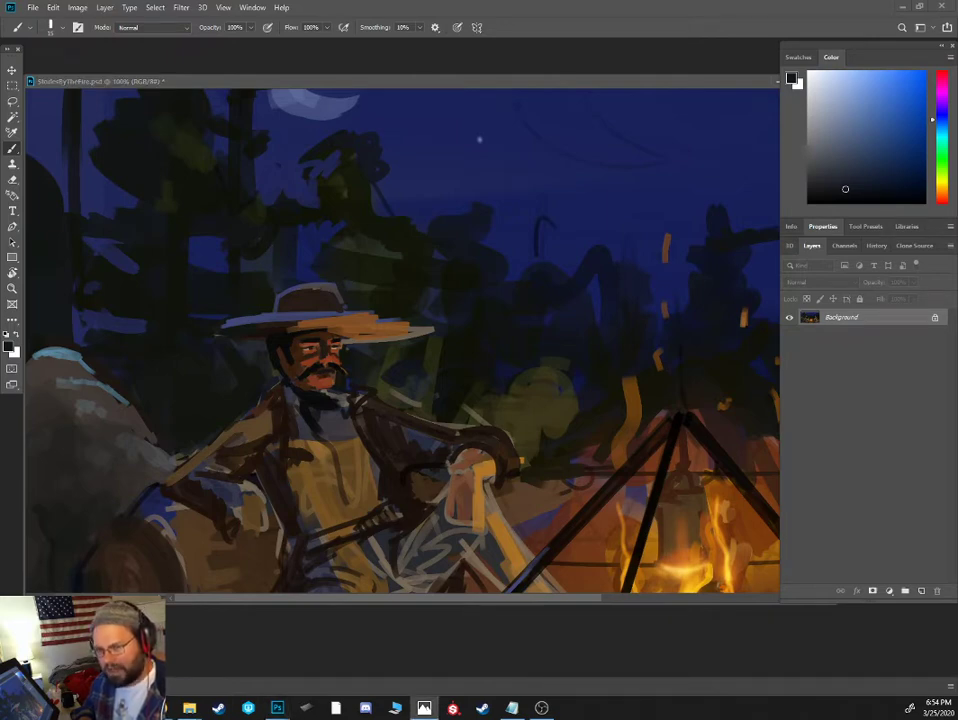
{"action": "left_click", "coordinate": [401, 307], "text": "alt"}
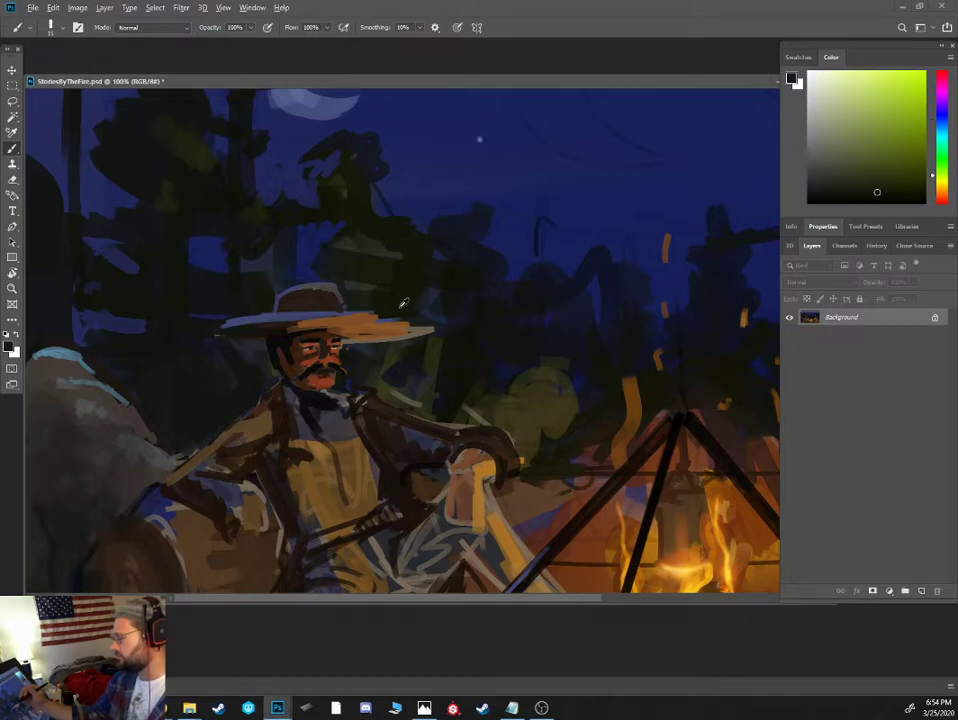
{"action": "left_click", "coordinate": [275, 262], "text": "alt"}
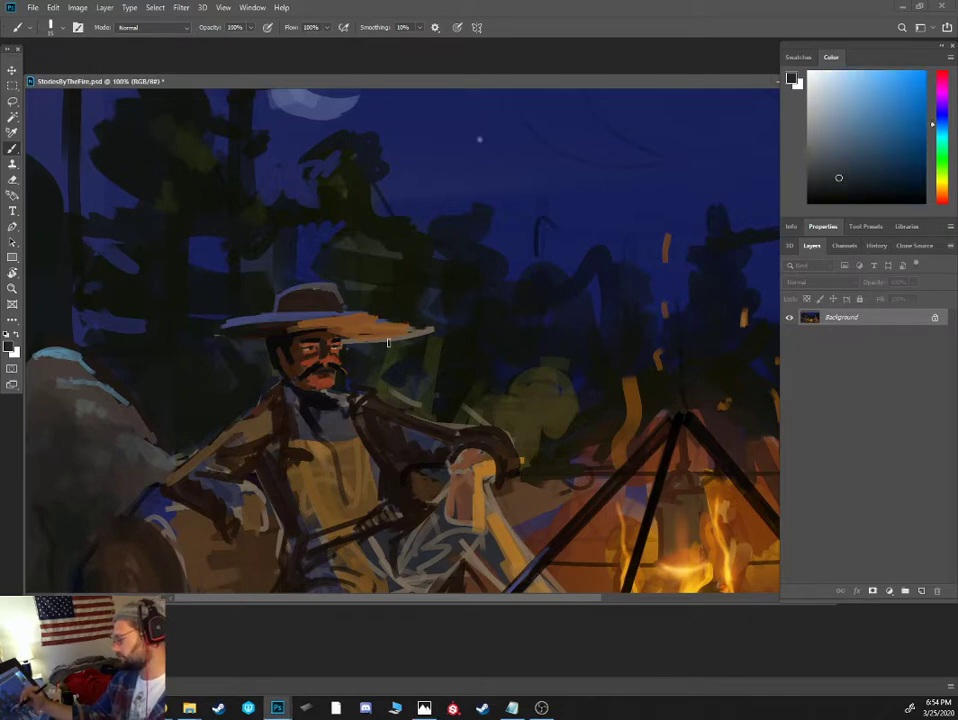
{"action": "left_click", "coordinate": [294, 328], "text": "alt"}
{"action": "left_click", "coordinate": [299, 337], "text": "alt"}
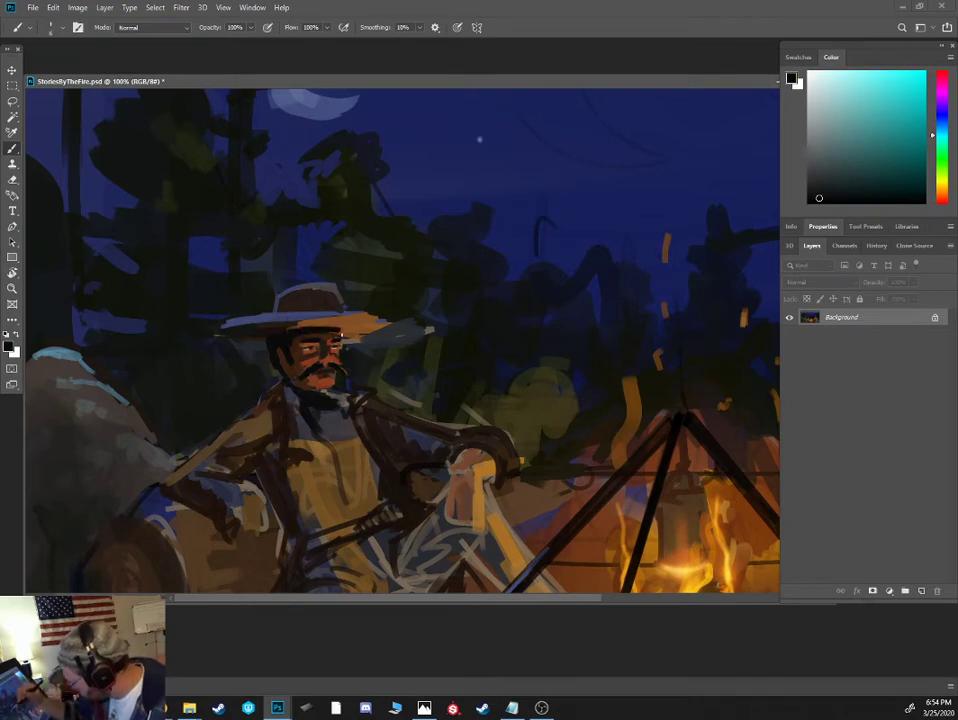
- Refine the hatted man's brow, eyes and nose with small near-black and reddish-brown strokes
{"action": "left_click", "coordinate": [327, 337], "text": "alt"}
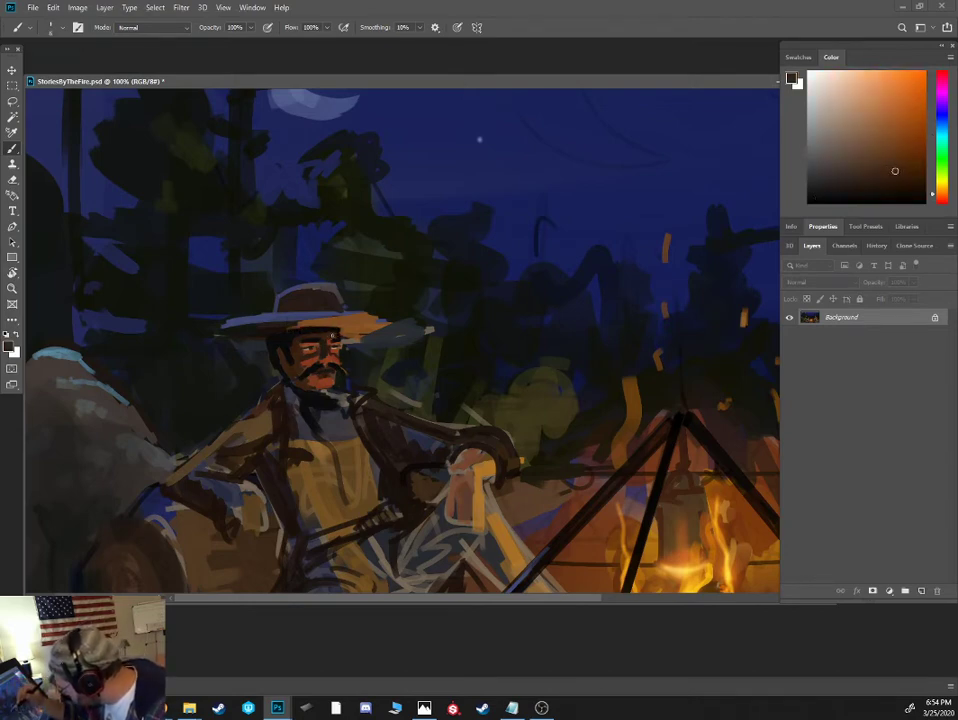
{"action": "left_click", "coordinate": [334, 338], "text": "alt"}
{"action": "left_click", "coordinate": [336, 342], "text": "alt"}
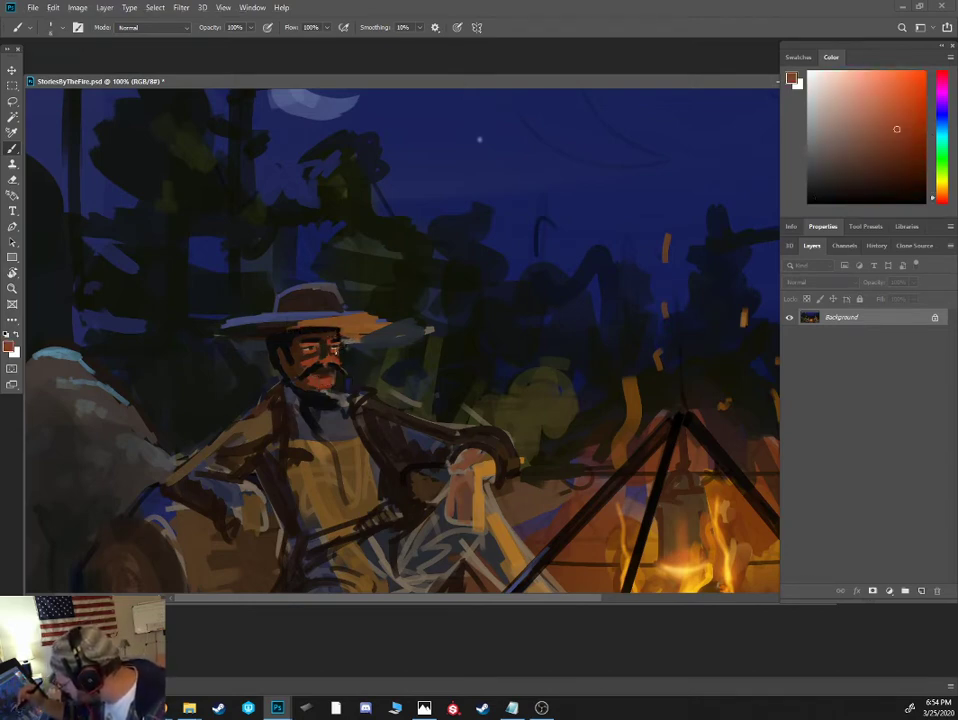
{"action": "left_click", "coordinate": [327, 348], "text": "alt"}
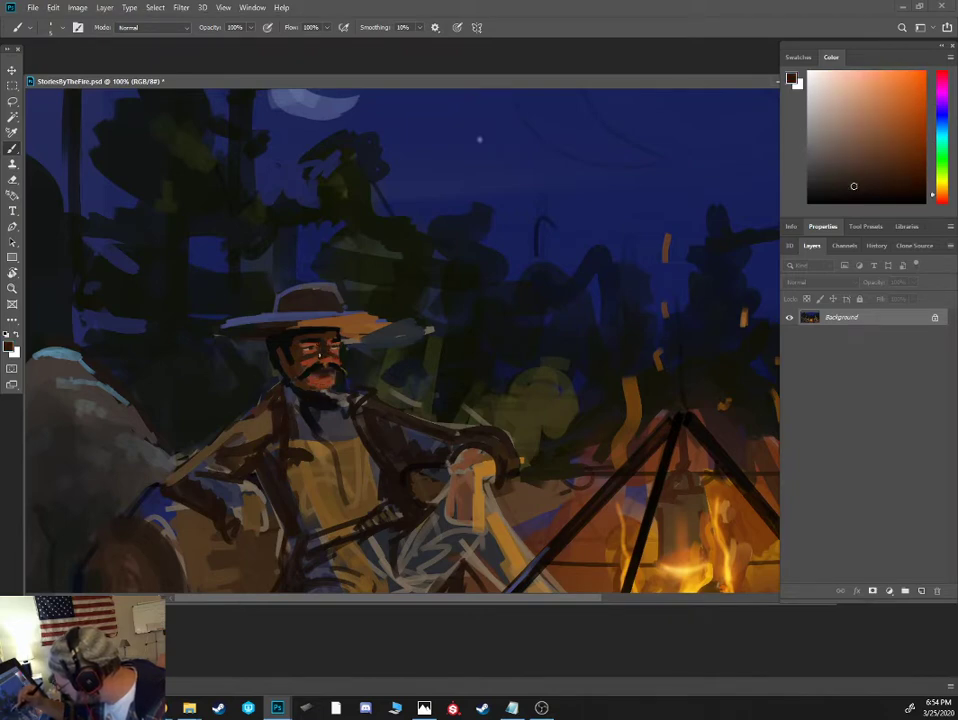
{"action": "left_click", "coordinate": [323, 365], "text": "alt"}
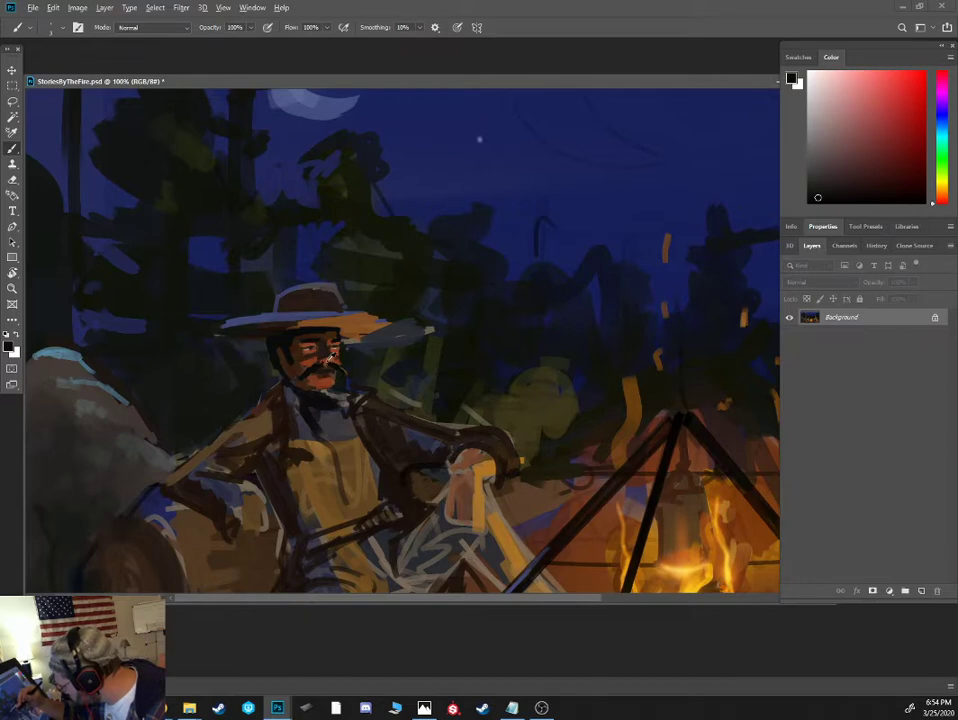
{"action": "left_click", "coordinate": [325, 362], "text": "alt"}
- Touch up the man's fire-side cheek, moustache edge and chin with reddish-brown and dark brown strokes
{"action": "left_click", "coordinate": [335, 350], "text": "alt"}
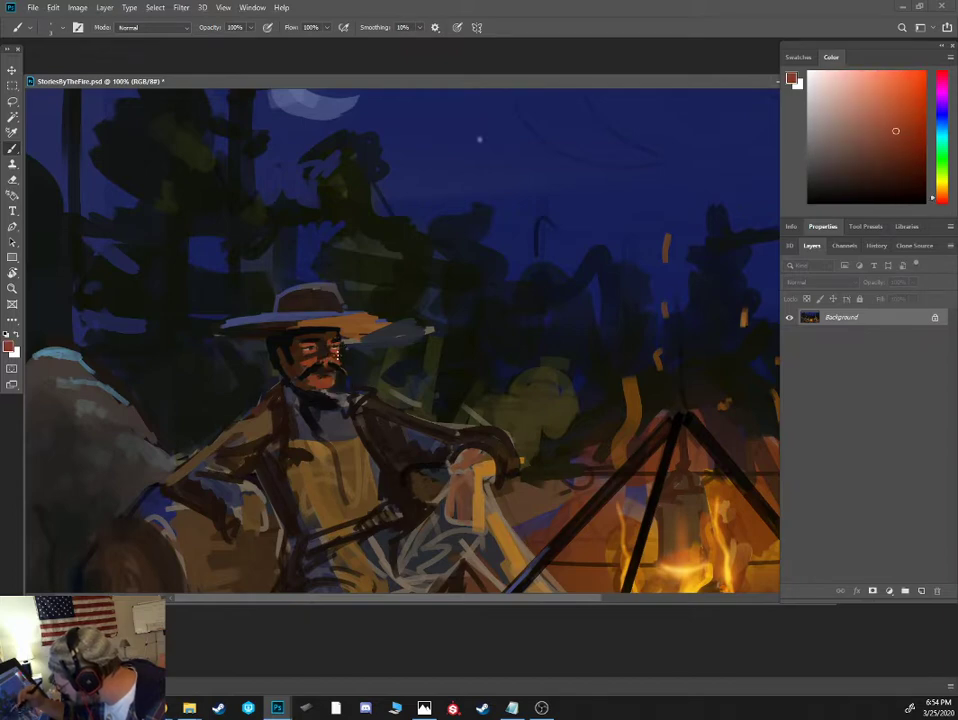
{"action": "left_click", "coordinate": [333, 366], "text": "alt"}
{"action": "left_click", "coordinate": [334, 378], "text": "alt"}
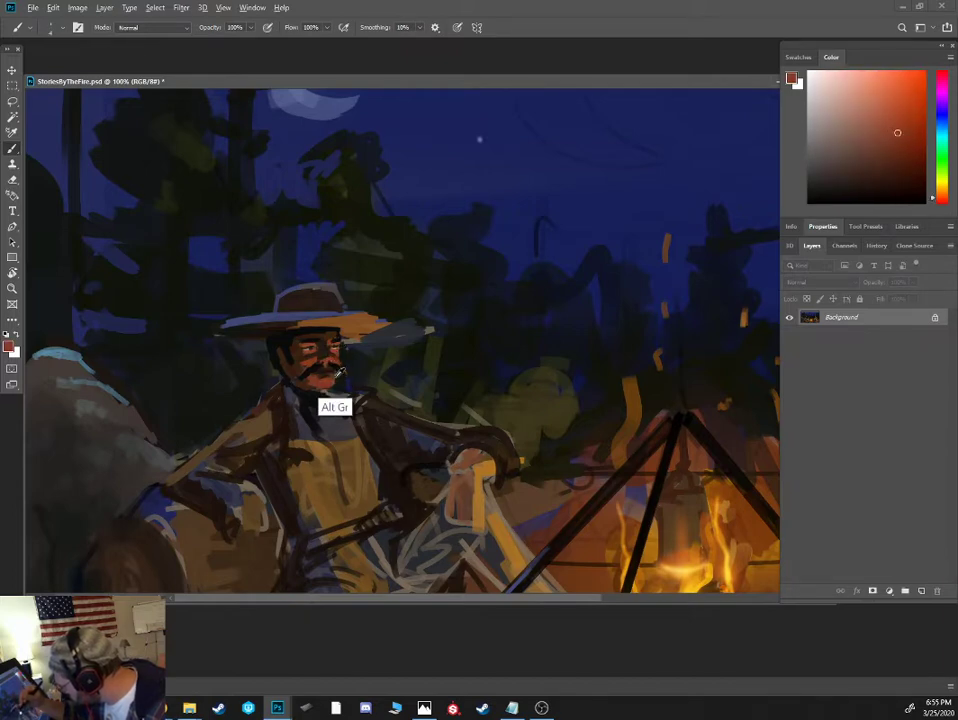
{"action": "left_click", "coordinate": [306, 405], "text": "alt"}
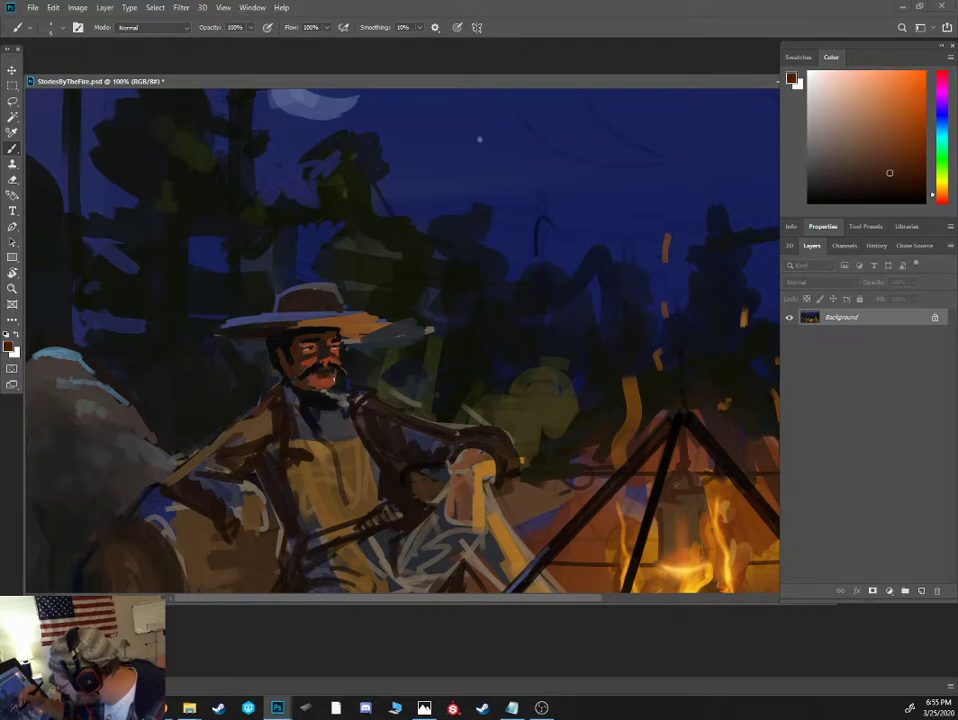
{"action": "left_click", "coordinate": [325, 382], "text": "alt"}
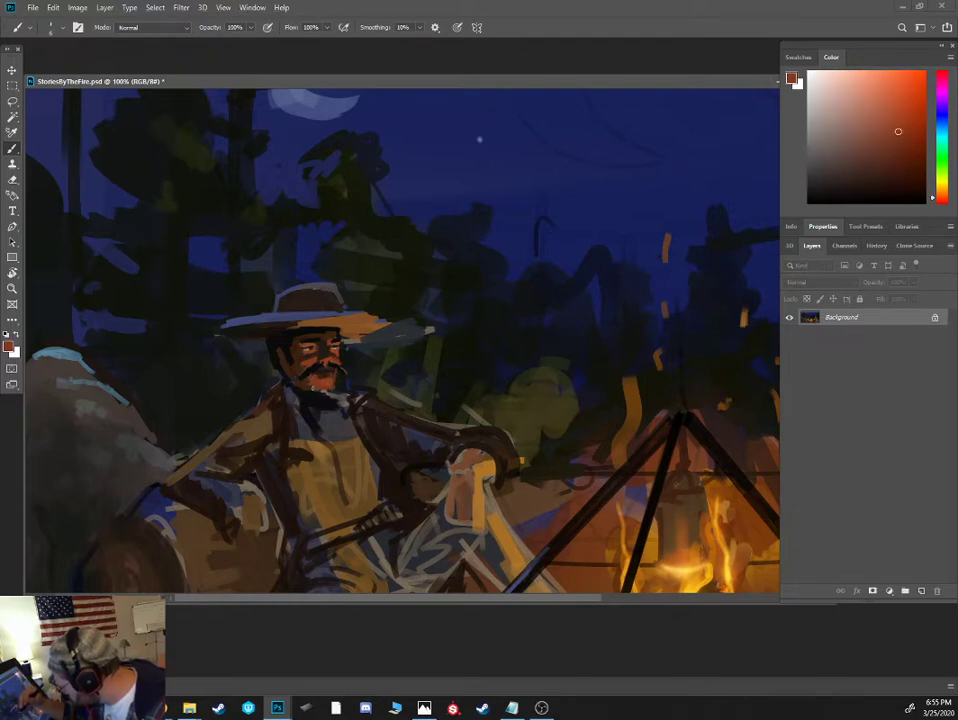
{"action": "left_click", "coordinate": [312, 394], "text": "alt"}
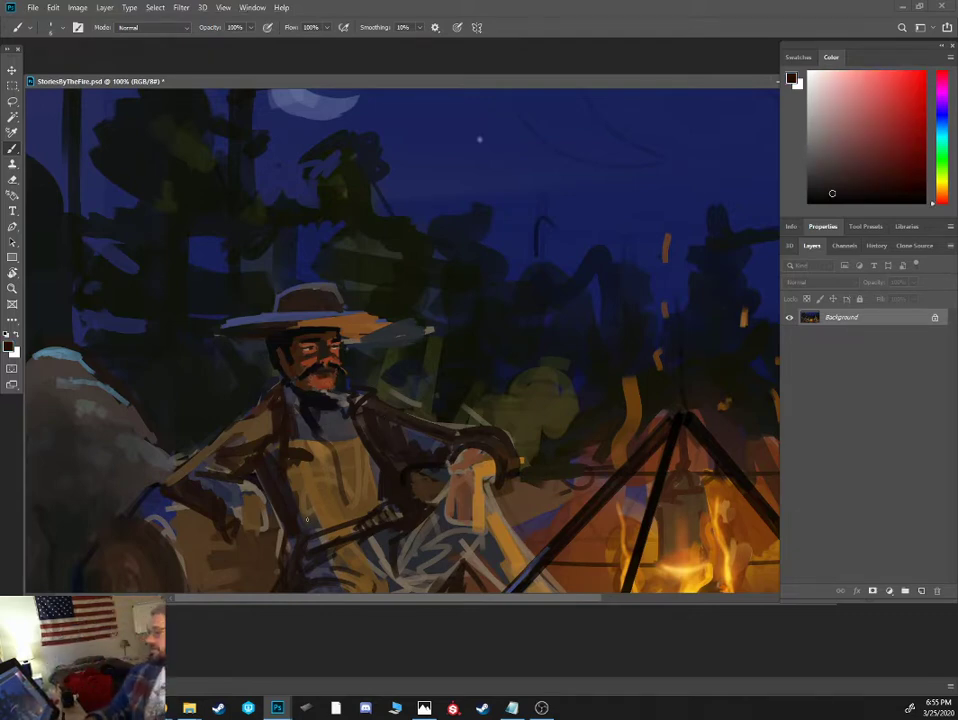
- Clean up the fire-side end of the hat brim with background colour, orange underside and a blue-grey top edge
{"action": "left_click", "coordinate": [390, 334], "text": "alt"}
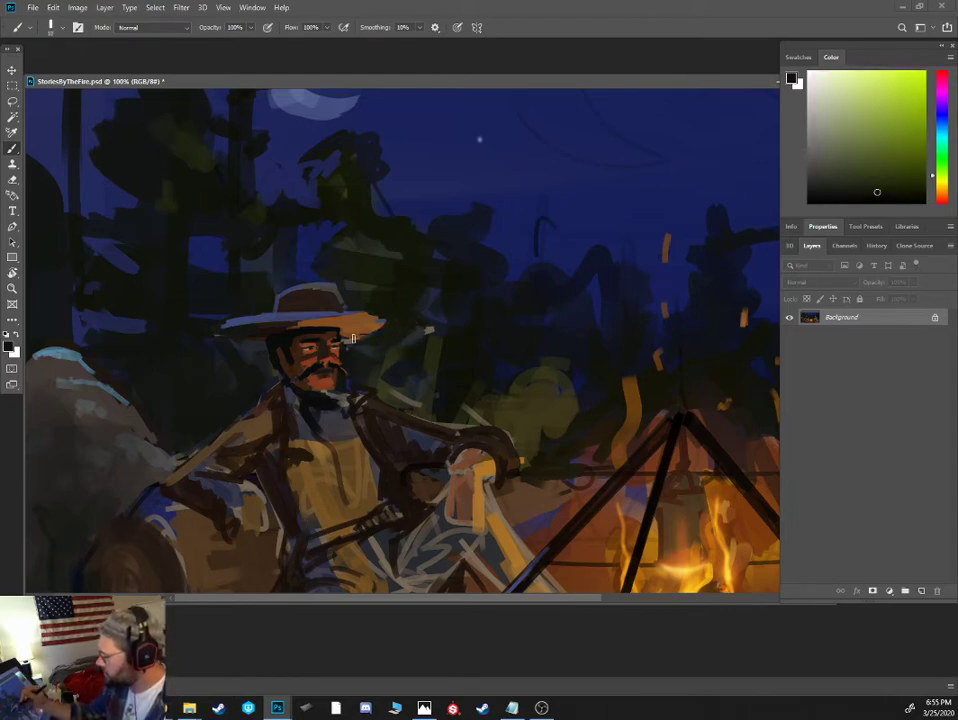
{"action": "left_click", "coordinate": [349, 293], "text": "alt"}
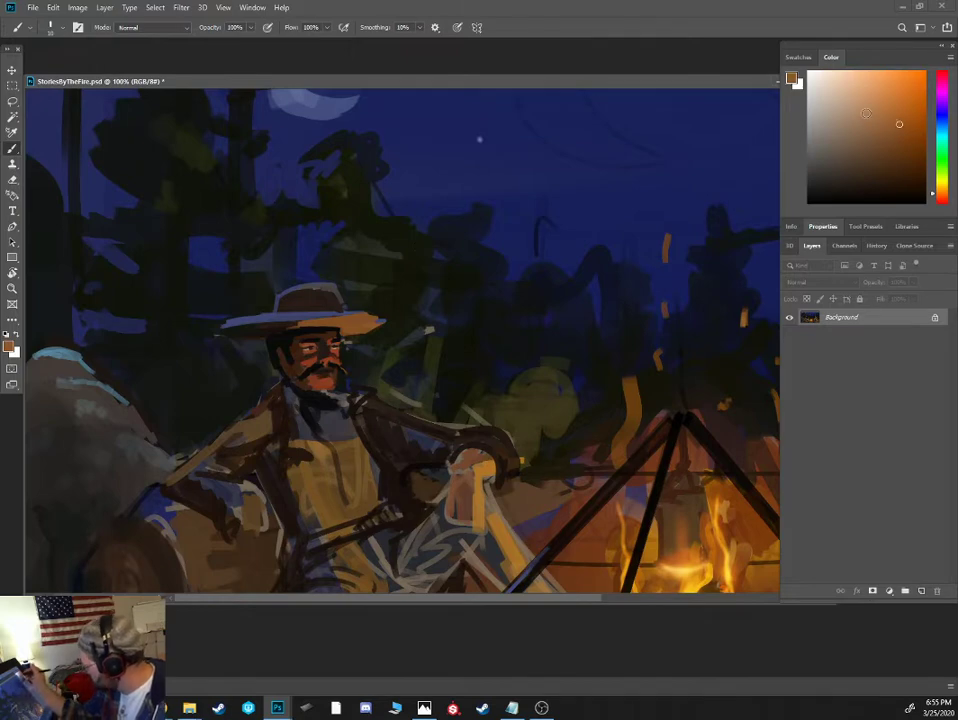
{"action": "left_click", "coordinate": [323, 315], "text": "alt"}
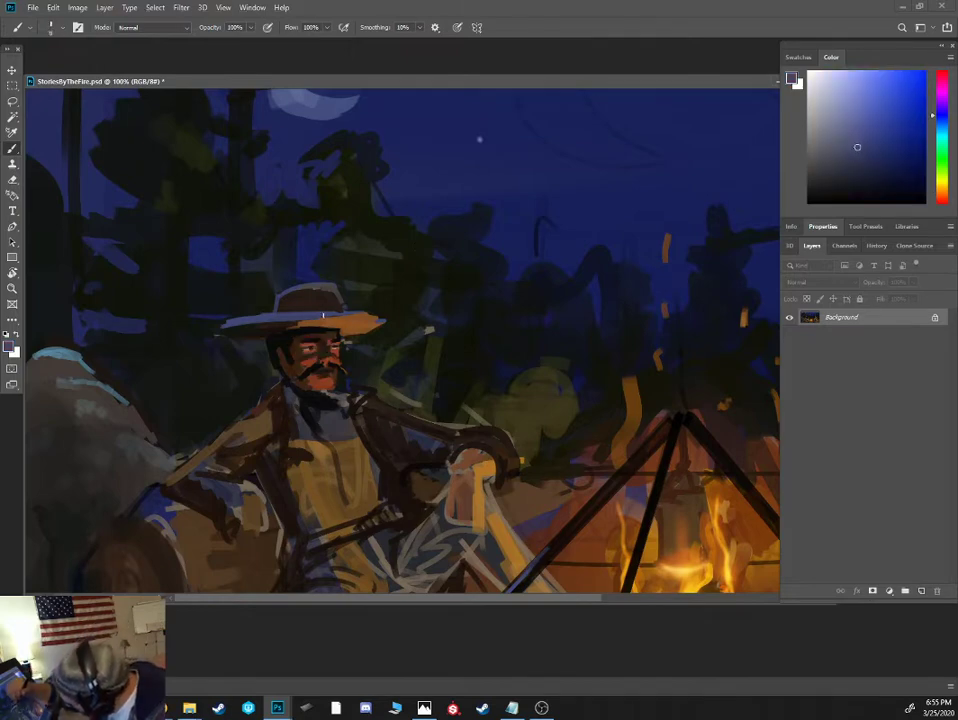
{"action": "left_click", "coordinate": [849, 131]}
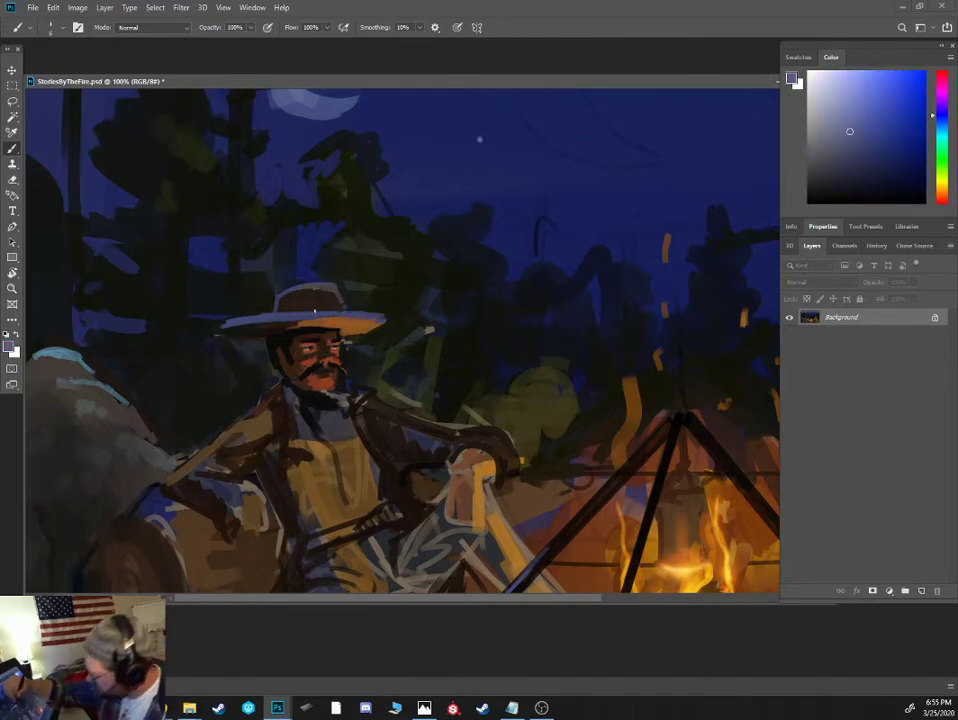
- Reshape the boulder-side hat brim into a thin tip with a blue moonlit edge, a dark underside and dark background around it
{"action": "left_click", "coordinate": [241, 306], "text": "alt"}
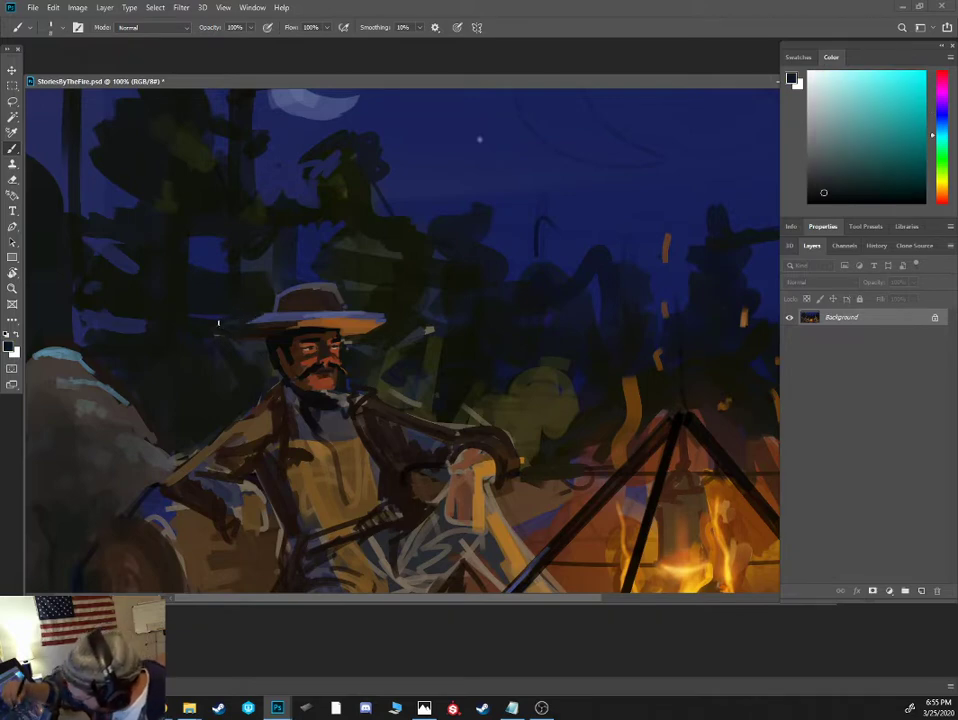
{"action": "left_click", "coordinate": [229, 323], "text": "alt"}
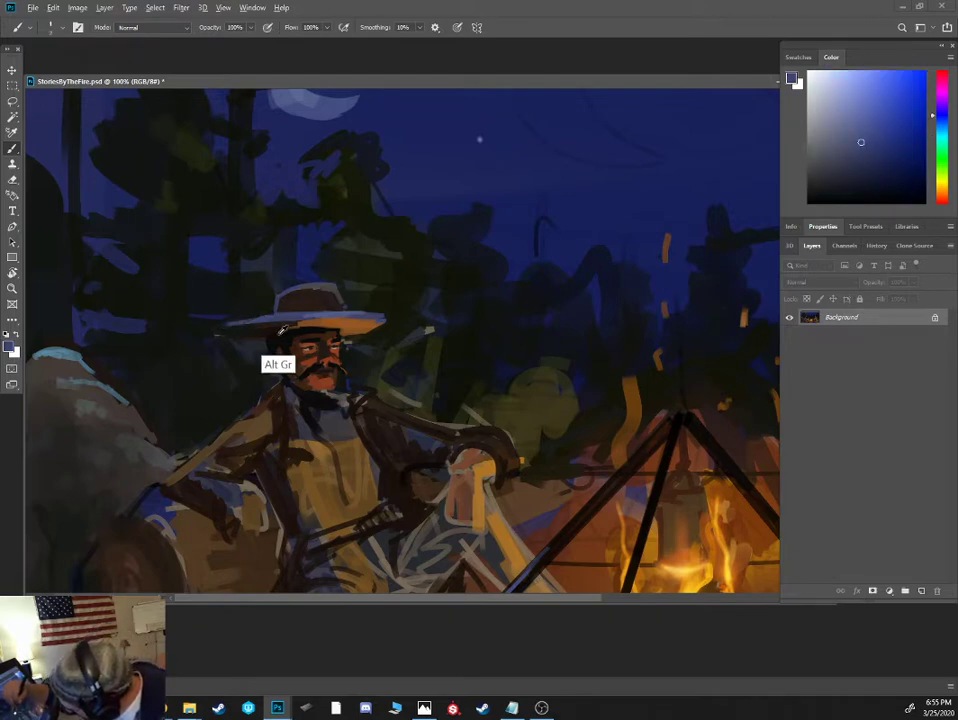
{"action": "left_click", "coordinate": [254, 340], "text": "alt"}
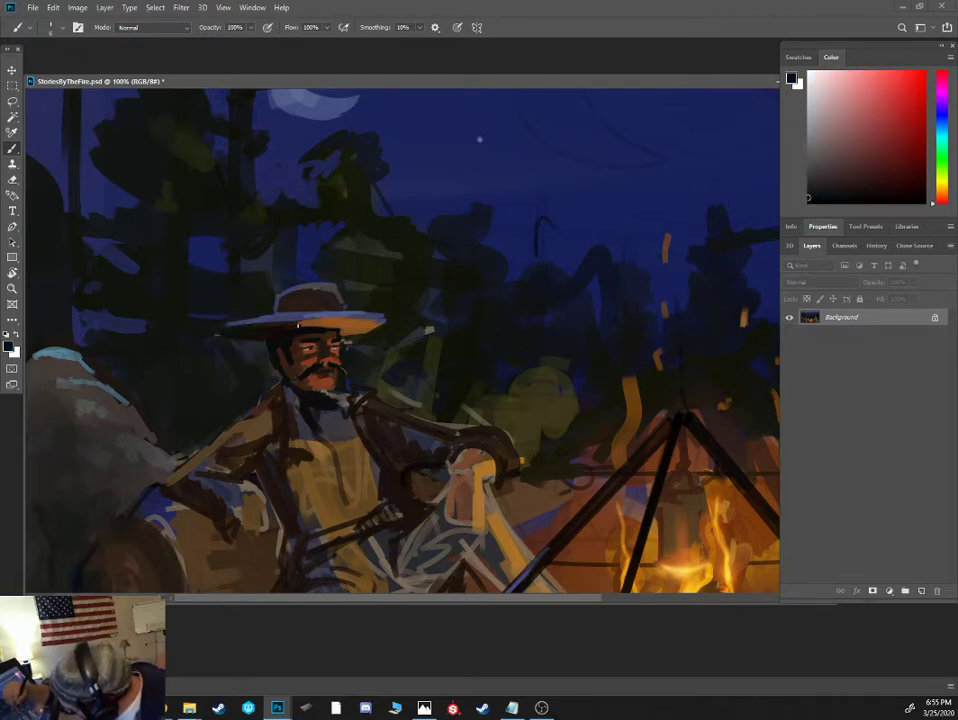
{"action": "left_click", "coordinate": [240, 352], "text": "alt"}
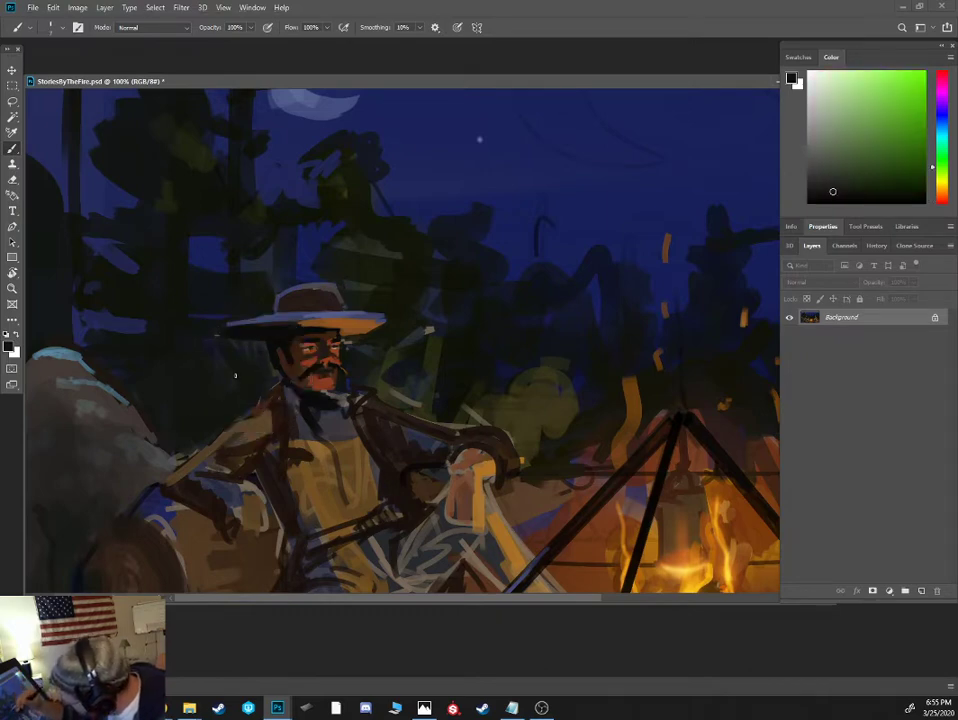
- Paint the man's raised coat collar and lapels in dark brown on both sides of the neck
{"action": "key", "text": "ctrl+plus"}
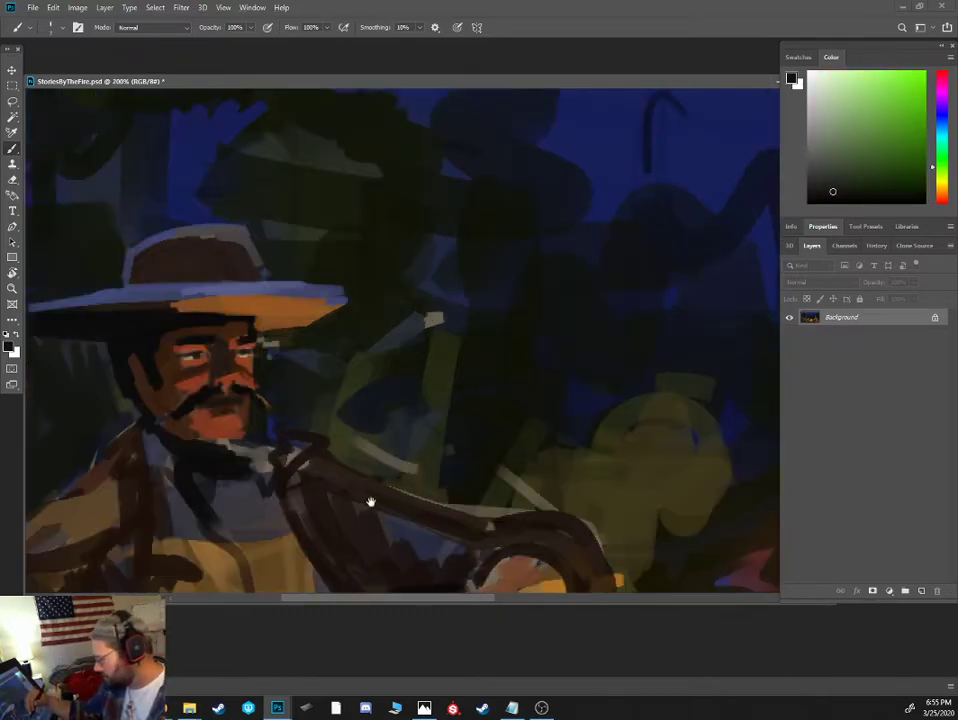
{"action": "left_click_drag", "start_coordinate": [372, 503], "coordinate": [504, 306]}
{"action": "left_click", "coordinate": [415, 278], "text": "alt"}
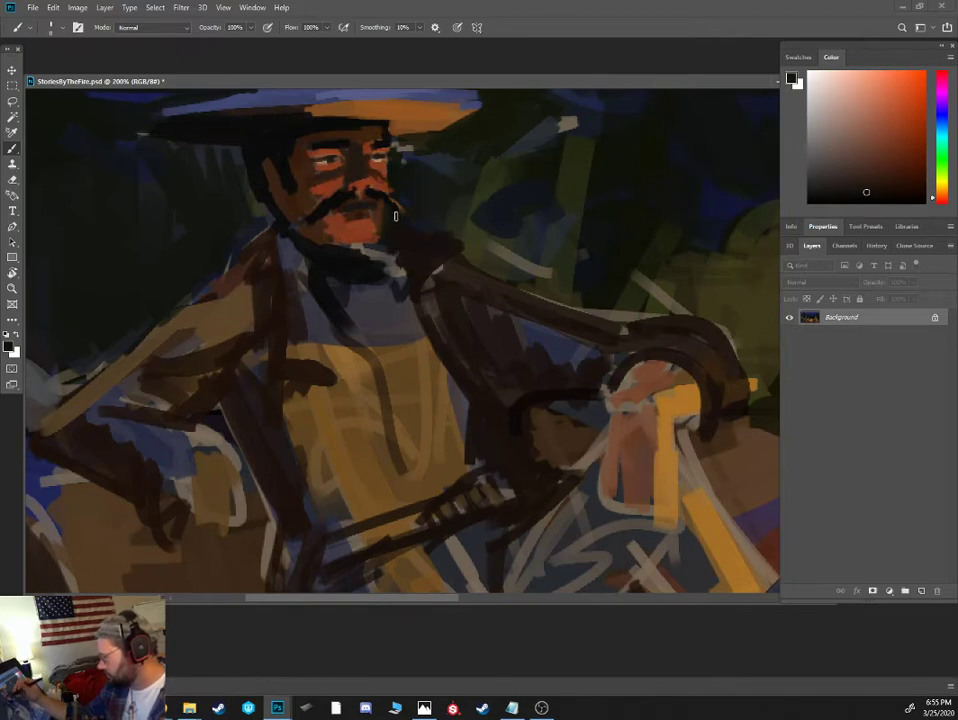
{"action": "mouse_move", "coordinate": [270, 222]}
{"action": "left_mouse_down"}
{"action": "mouse_move", "coordinate": [218, 319]}
{"action": "mouse_move", "coordinate": [283, 306]}
{"action": "mouse_move", "coordinate": [231, 312]}
{"action": "left_mouse_up"}
{"action": "left_click_drag", "start_coordinate": [307, 325], "coordinate": [283, 238]}
{"action": "mouse_move", "coordinate": [244, 284]}
{"action": "left_mouse_down"}
{"action": "mouse_move", "coordinate": [237, 304]}
{"action": "mouse_move", "coordinate": [267, 260]}
{"action": "left_mouse_up"}
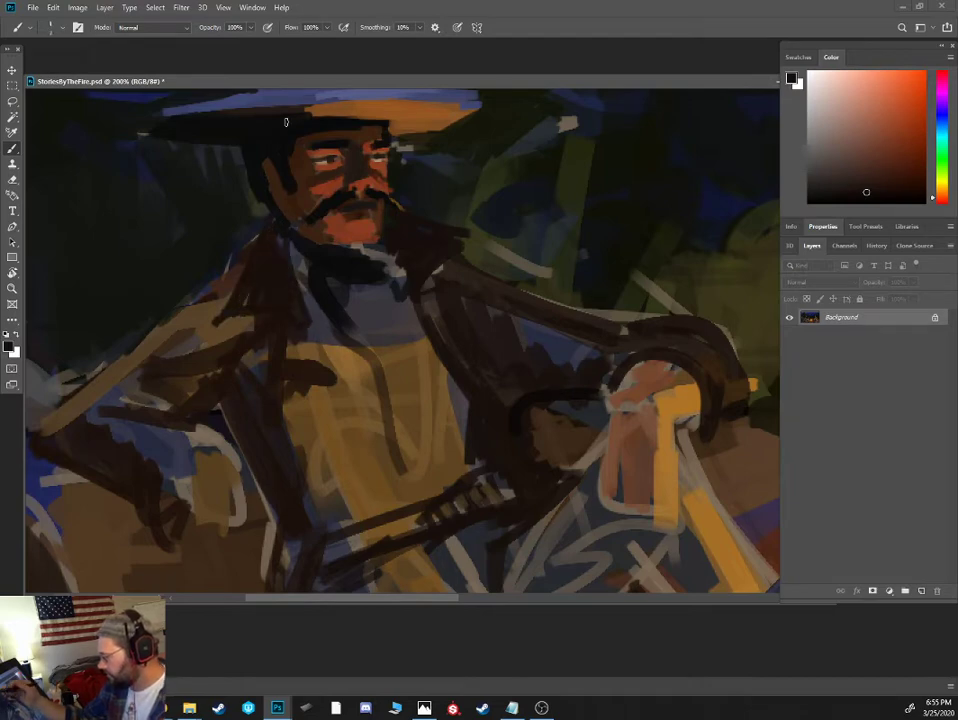
- Mark a blue-grey highlight on the boulder-side lapel and fill that shoulder and sleeve with solid dark brown
{"action": "left_click", "coordinate": [212, 94], "text": "alt"}
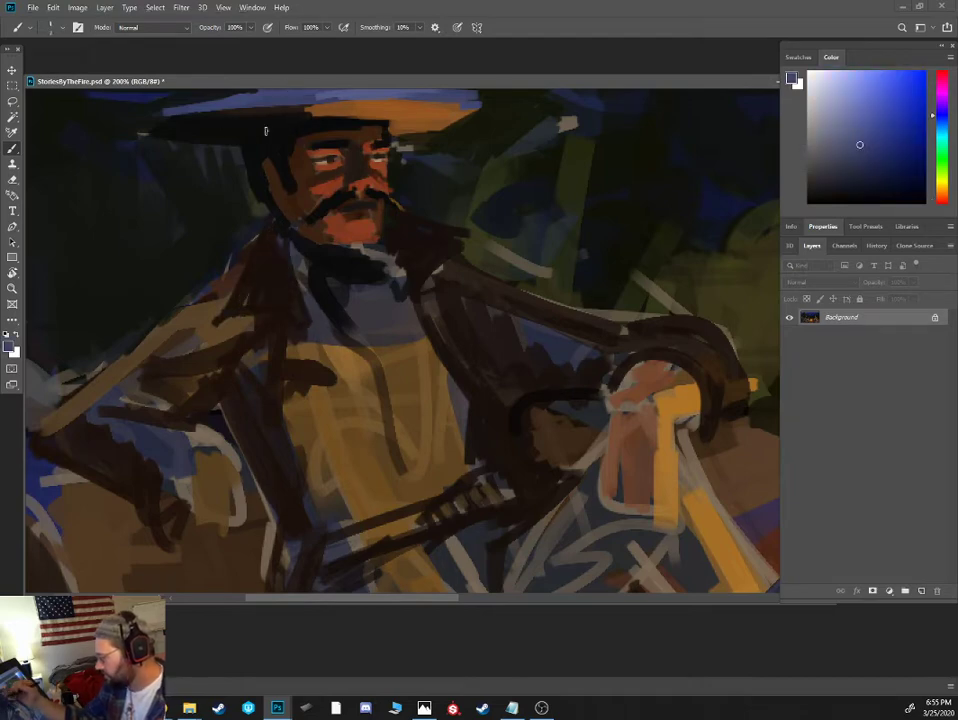
{"action": "mouse_move", "coordinate": [245, 294]}
{"action": "left_mouse_down"}
{"action": "mouse_move", "coordinate": [263, 264]}
{"action": "mouse_move", "coordinate": [45, 422]}
{"action": "mouse_move", "coordinate": [141, 355]}
{"action": "mouse_move", "coordinate": [274, 285]}
{"action": "mouse_move", "coordinate": [213, 318]}
{"action": "mouse_move", "coordinate": [201, 342]}
{"action": "mouse_move", "coordinate": [112, 405]}
{"action": "mouse_move", "coordinate": [205, 343]}
{"action": "mouse_move", "coordinate": [179, 387]}
{"action": "mouse_move", "coordinate": [204, 321]}
{"action": "mouse_move", "coordinate": [195, 355]}
{"action": "mouse_move", "coordinate": [73, 426]}
{"action": "mouse_move", "coordinate": [143, 441]}
{"action": "mouse_move", "coordinate": [93, 425]}
{"action": "mouse_move", "coordinate": [151, 454]}
{"action": "mouse_move", "coordinate": [210, 414]}
{"action": "left_mouse_up"}
{"action": "left_click", "coordinate": [240, 294], "text": "alt"}
{"action": "left_click", "coordinate": [204, 213], "text": "alt"}
{"action": "key", "text": "bracketleft"}
{"action": "key", "text": "bracketleft"}
{"action": "key", "text": "bracketleft"}
{"action": "key", "text": "bracketleft"}
{"action": "key", "text": "bracketleft"}
{"action": "key", "text": "bracketleft"}
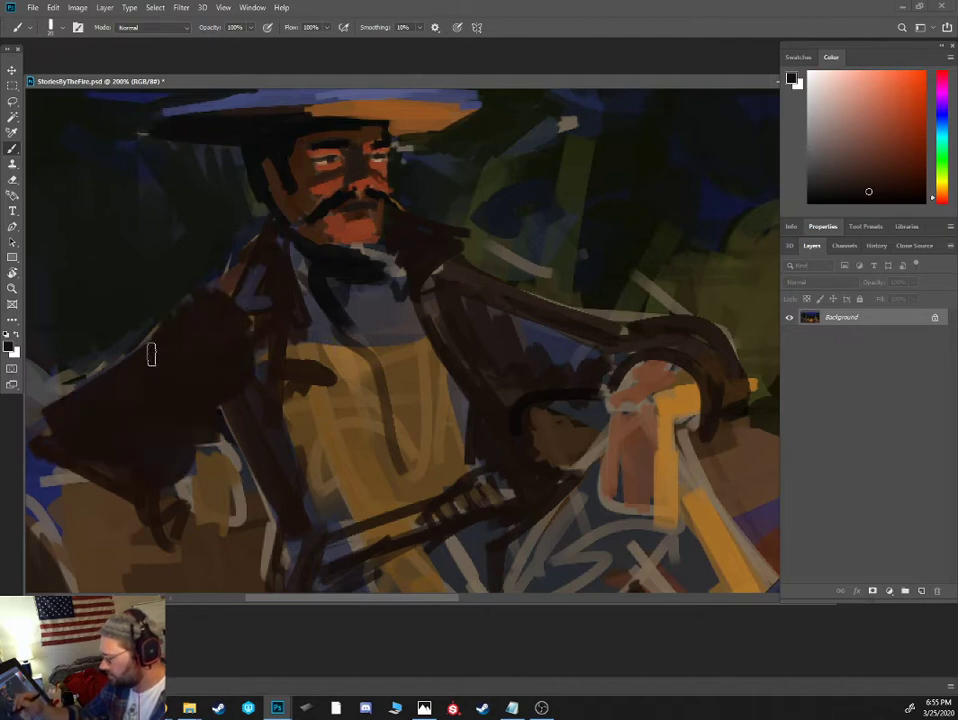
{"action": "left_click_drag", "start_coordinate": [42, 427], "coordinate": [156, 316]}
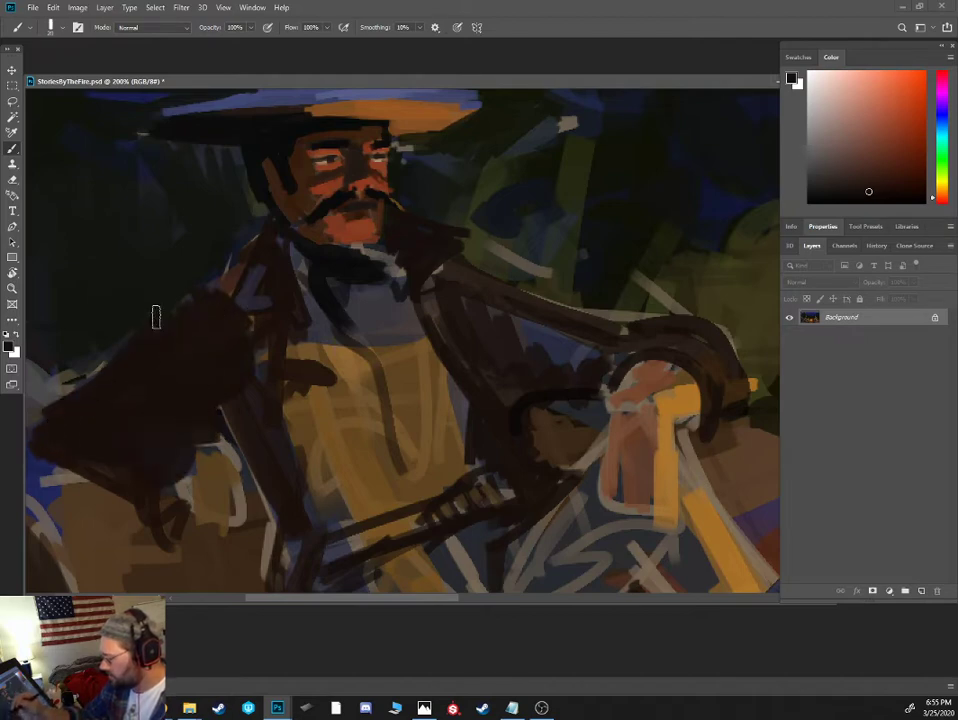
- Paint blue moonlight along the boulder-side shoulder and sleeve edge, adding fold highlights inside the sleeve
{"action": "left_click", "coordinate": [235, 102], "text": "alt"}
{"action": "key", "text": "bracketleft"}
{"action": "key", "text": "bracketleft"}
{"action": "key", "text": "bracketleft"}
{"action": "key", "text": "bracketleft"}
{"action": "key", "text": "bracketleft"}
{"action": "mouse_move", "coordinate": [240, 256]}
{"action": "left_mouse_down"}
{"action": "mouse_move", "coordinate": [164, 291]}
{"action": "mouse_move", "coordinate": [128, 350]}
{"action": "mouse_move", "coordinate": [46, 408]}
{"action": "mouse_move", "coordinate": [59, 420]}
{"action": "mouse_move", "coordinate": [129, 396]}
{"action": "mouse_move", "coordinate": [89, 427]}
{"action": "mouse_move", "coordinate": [164, 447]}
{"action": "left_mouse_up"}
{"action": "left_click_drag", "start_coordinate": [188, 300], "coordinate": [178, 374]}
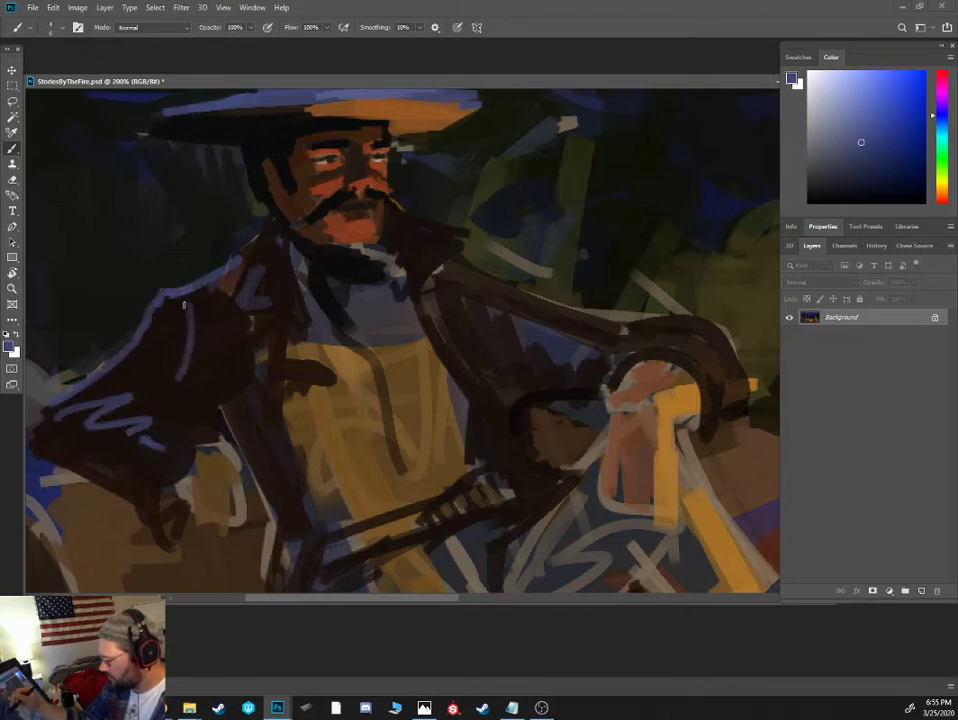
- Define the boulder-side lapel with a blue-grey moonlit fill and a dark shadow stroke beneath it
{"action": "left_click", "coordinate": [280, 330], "text": "alt"}
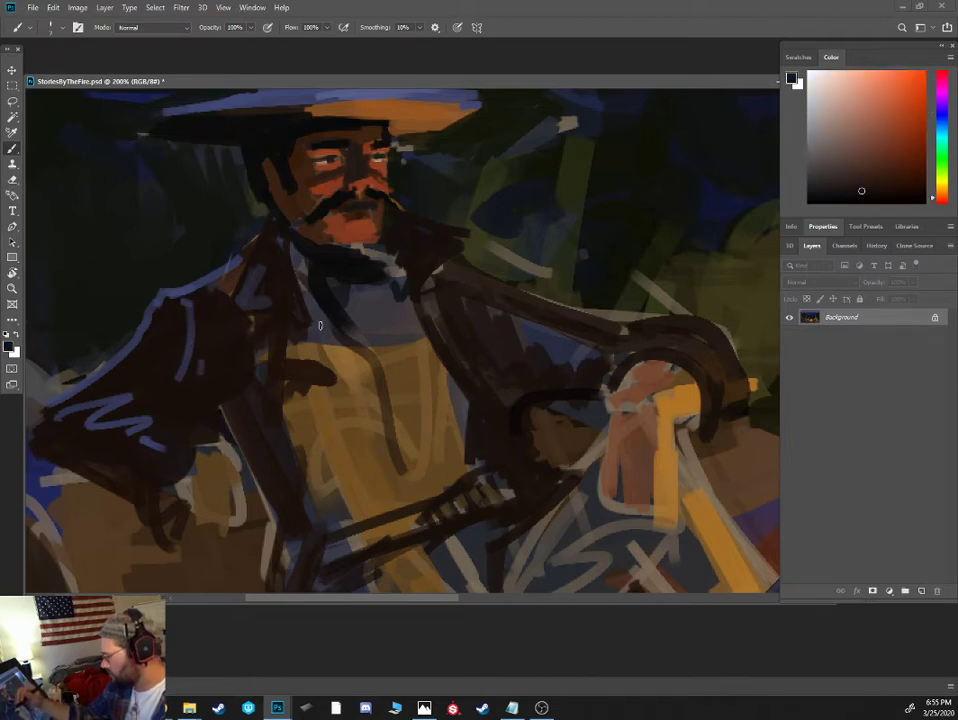
{"action": "mouse_move", "coordinate": [282, 320]}
{"action": "left_mouse_down"}
{"action": "mouse_move", "coordinate": [223, 265]}
{"action": "mouse_move", "coordinate": [264, 293]}
{"action": "mouse_move", "coordinate": [260, 254]}
{"action": "left_mouse_up"}
{"action": "left_click", "coordinate": [224, 266], "text": "alt"}
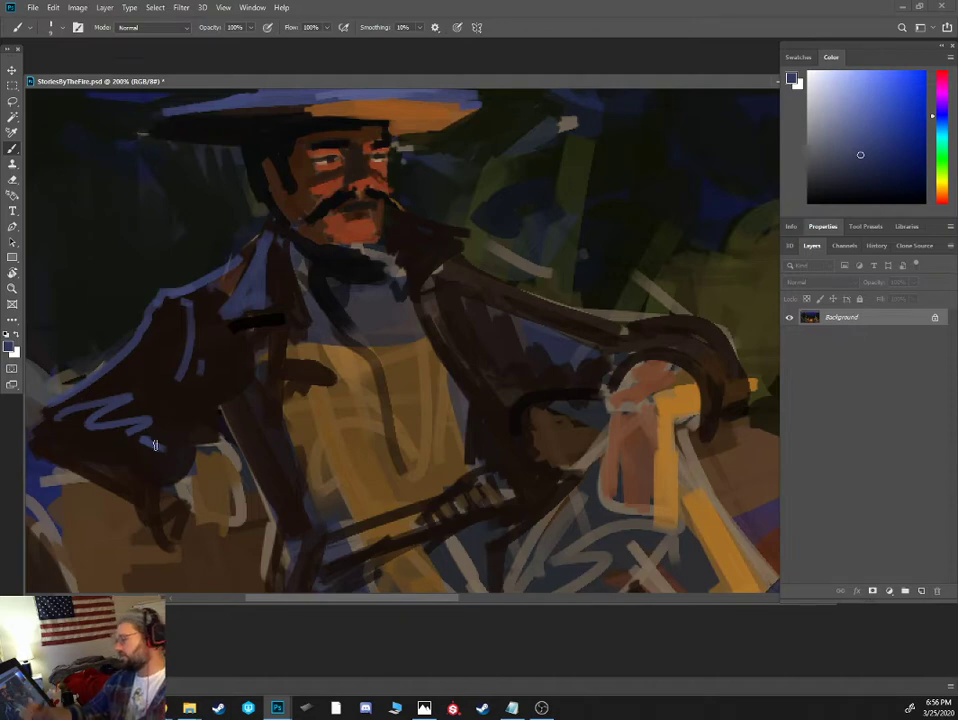
{"action": "left_click", "coordinate": [193, 288], "text": "alt"}
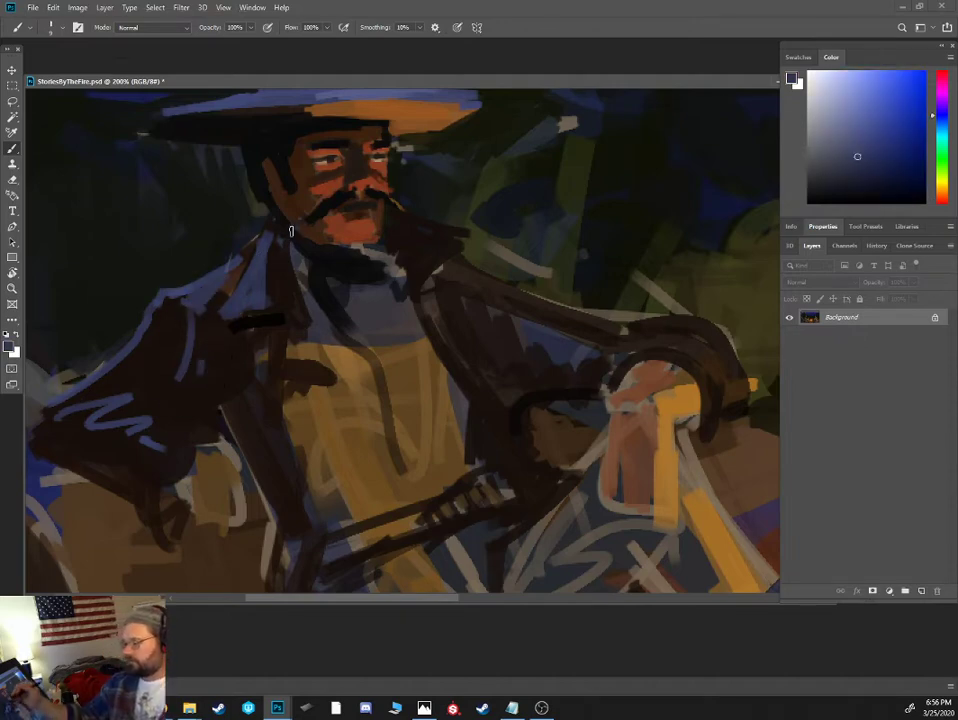
{"action": "left_click", "coordinate": [202, 346], "text": "alt"}
{"action": "left_click_drag", "start_coordinate": [212, 300], "coordinate": [258, 238]}
{"action": "key", "text": "["}
{"action": "key", "text": "["}
{"action": "key", "text": "["}
{"action": "left_click", "coordinate": [238, 292], "text": "alt"}
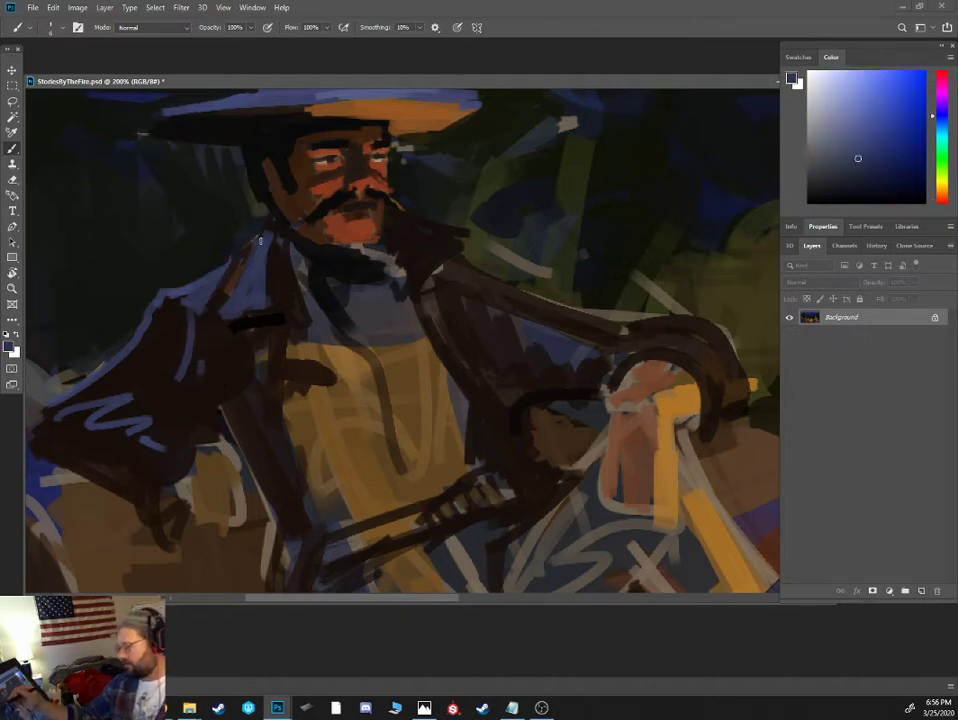
- Fill the boulder-side coat front with dark brown and extend it down into a long coat tail beside the leg
{"action": "left_click", "coordinate": [285, 330], "text": "alt"}
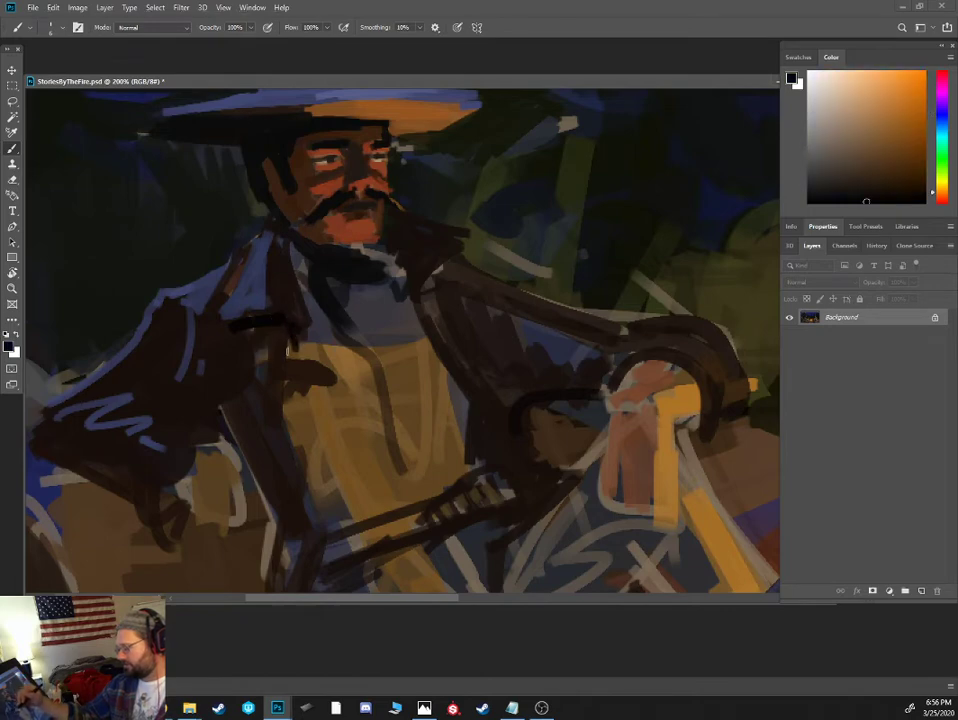
{"action": "left_click", "coordinate": [302, 394], "text": "alt"}
{"action": "key", "text": "]"}
{"action": "key", "text": "]"}
{"action": "key", "text": "]"}
{"action": "mouse_move", "coordinate": [265, 352]}
{"action": "left_mouse_down"}
{"action": "mouse_move", "coordinate": [339, 479]}
{"action": "mouse_move", "coordinate": [230, 363]}
{"action": "mouse_move", "coordinate": [290, 448]}
{"action": "mouse_move", "coordinate": [320, 452]}
{"action": "mouse_move", "coordinate": [311, 457]}
{"action": "mouse_move", "coordinate": [286, 417]}
{"action": "mouse_move", "coordinate": [307, 502]}
{"action": "mouse_move", "coordinate": [340, 492]}
{"action": "mouse_move", "coordinate": [312, 495]}
{"action": "mouse_move", "coordinate": [260, 538]}
{"action": "left_mouse_up"}
{"action": "left_click", "coordinate": [226, 354], "text": "alt"}
{"action": "key", "text": "ctrl+minus"}
{"action": "key", "text": "]"}
{"action": "mouse_move", "coordinate": [299, 421]}
{"action": "left_mouse_down"}
{"action": "mouse_move", "coordinate": [297, 451]}
{"action": "mouse_move", "coordinate": [207, 593]}
{"action": "mouse_move", "coordinate": [263, 490]}
{"action": "left_mouse_up"}
- Paint a blue-grey moonlit highlight along the outer edge of the coat tail below the waist
{"action": "left_click", "coordinate": [268, 325], "text": "alt"}
{"action": "key", "text": "["}
{"action": "key", "text": "["}
{"action": "key", "text": "["}
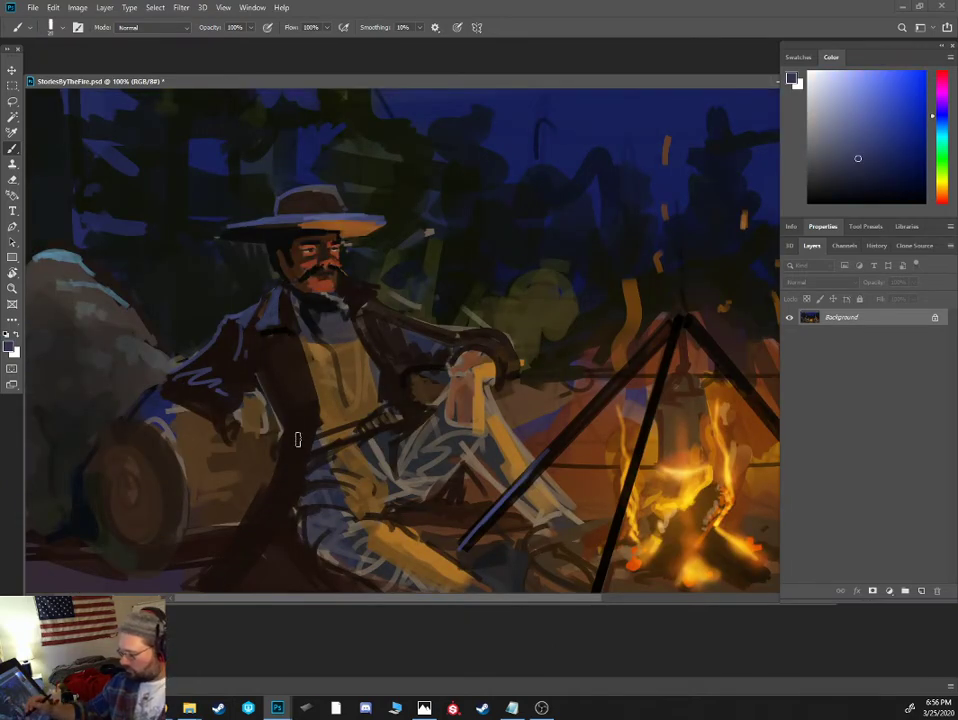
{"action": "mouse_move", "coordinate": [298, 440]}
{"action": "left_mouse_down"}
{"action": "mouse_move", "coordinate": [284, 484]}
{"action": "mouse_move", "coordinate": [244, 536]}
{"action": "left_mouse_up"}
{"action": "key", "text": "["}
{"action": "key", "text": "["}
{"action": "key", "text": "["}
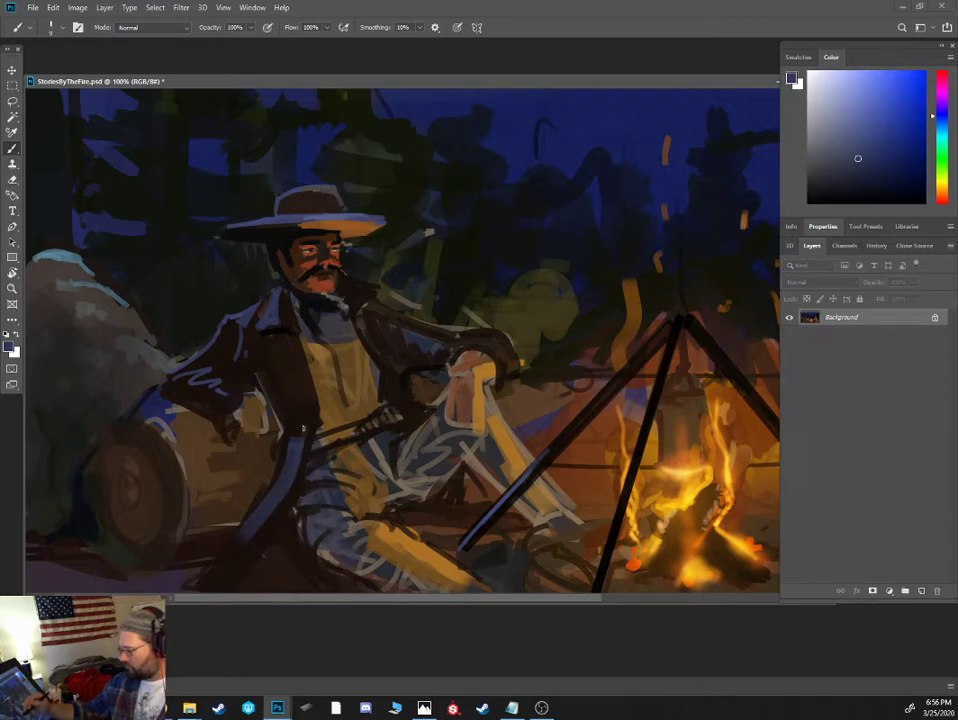
- Darken beneath the boulder-side lapel with a small blue-grey accent, and paint a warm brown firelit band down the inner coat front
{"action": "left_click", "coordinate": [312, 382], "text": "alt"}
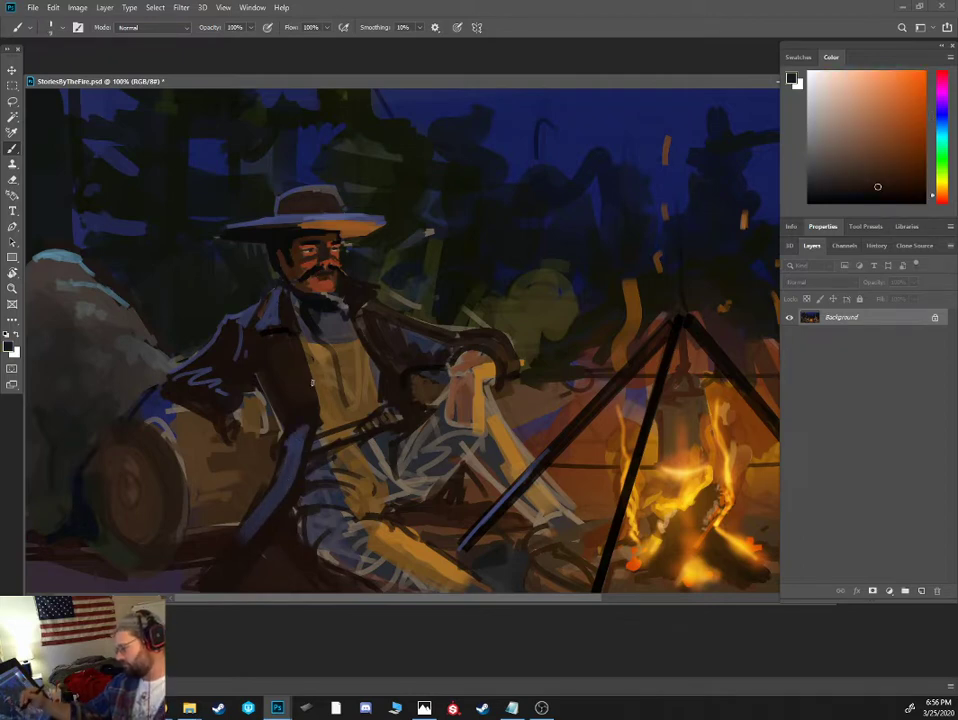
{"action": "left_click", "coordinate": [265, 345], "text": "alt"}
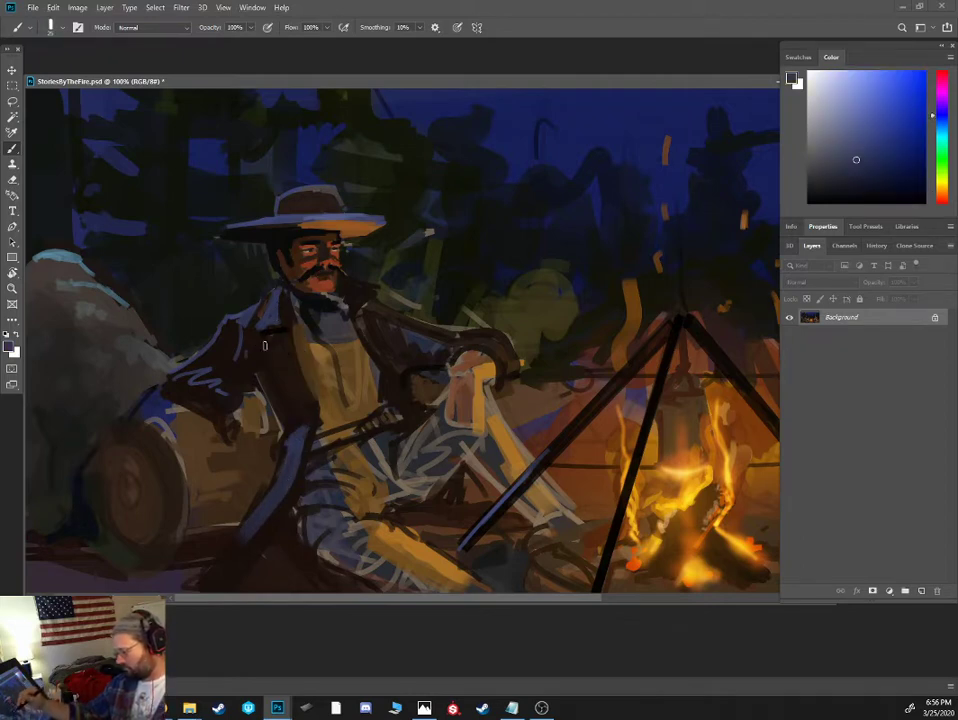
{"action": "left_click", "coordinate": [340, 240], "text": "alt"}
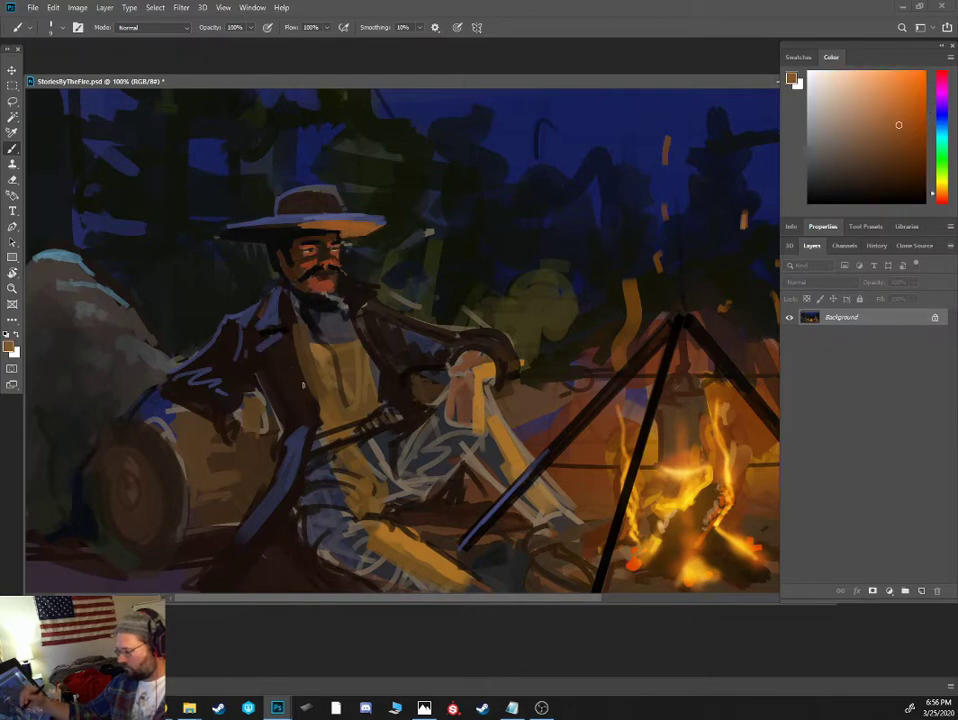
{"action": "left_click", "coordinate": [293, 367], "text": "alt"}
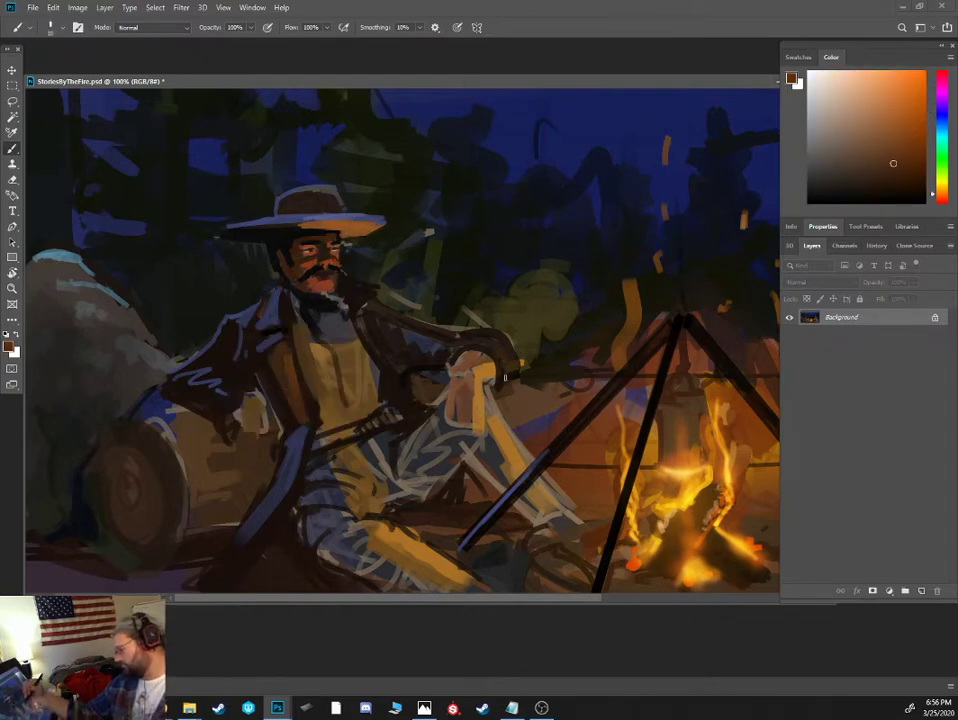
- Reshape the fireside coat cuff around the wrist with warm brown firelight and dark brown shading
{"action": "left_click", "coordinate": [500, 388], "text": "alt"}
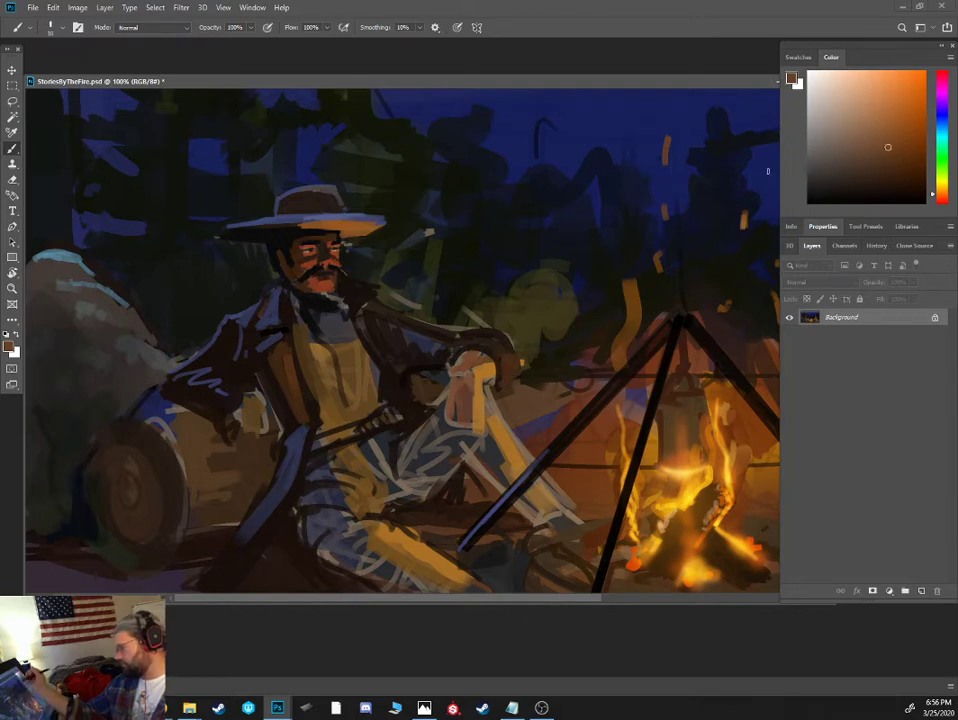
{"action": "mouse_move", "coordinate": [505, 383]}
{"action": "left_mouse_down"}
{"action": "mouse_move", "coordinate": [513, 362]}
{"action": "mouse_move", "coordinate": [479, 354]}
{"action": "mouse_move", "coordinate": [485, 376]}
{"action": "mouse_move", "coordinate": [463, 358]}
{"action": "left_mouse_up"}
{"action": "left_click", "coordinate": [490, 385], "text": "alt"}
{"action": "key", "text": "["}
{"action": "left_click", "coordinate": [493, 378], "text": "alt"}
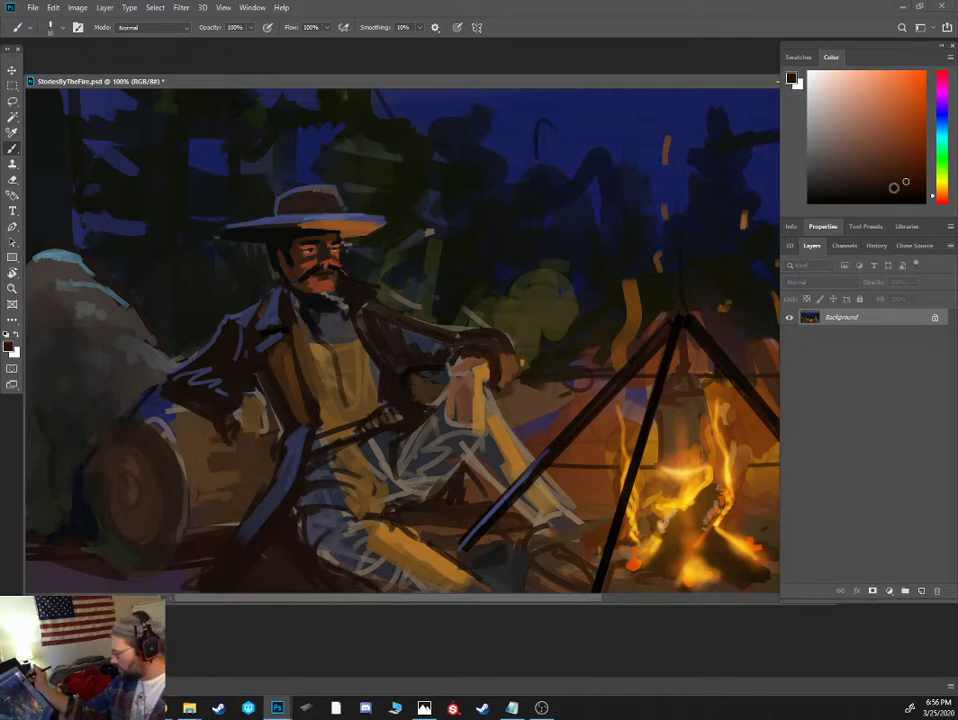
- Fill the fireside sleeve with dark brown from the shoulder to the cuff, covering the blue-grey patches
{"action": "left_click", "coordinate": [499, 347], "text": "alt"}
{"action": "left_click", "coordinate": [472, 349], "text": "alt"}
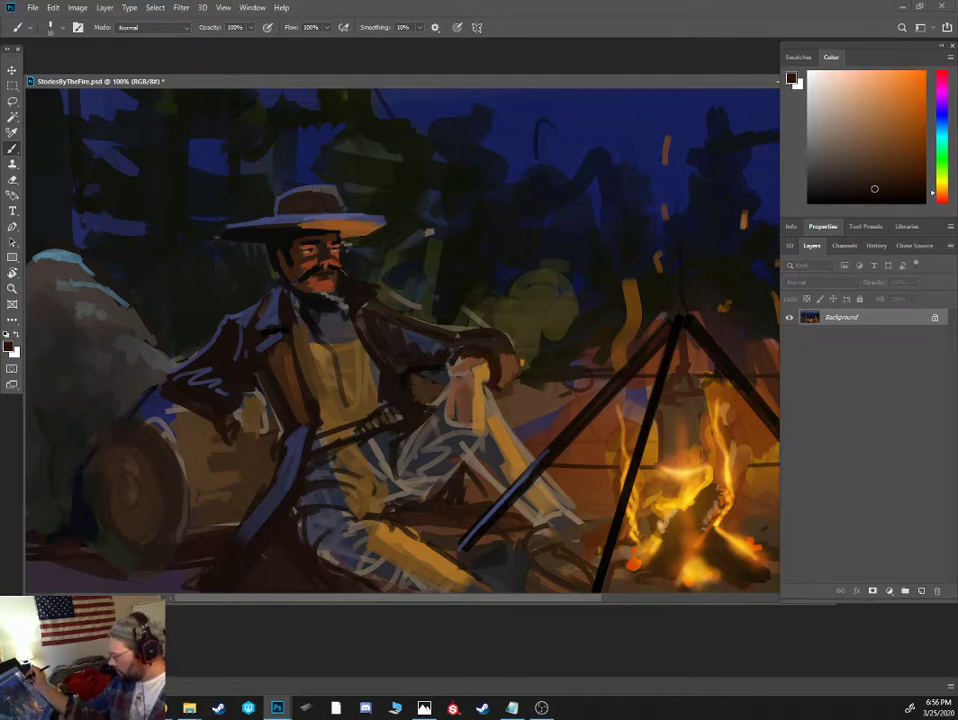
{"action": "left_click", "coordinate": [406, 360], "text": "alt"}
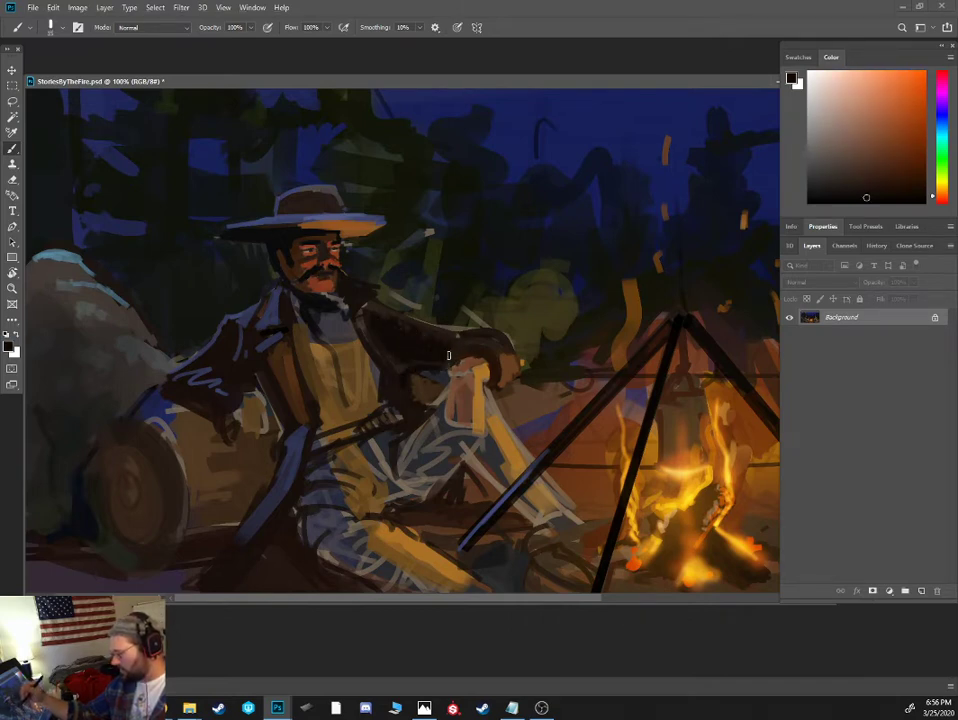
- Refine the shirt's fireside edge with muted olive-brown, and define the adjoining coat edge in near-black
{"action": "left_click", "coordinate": [358, 350], "text": "alt"}
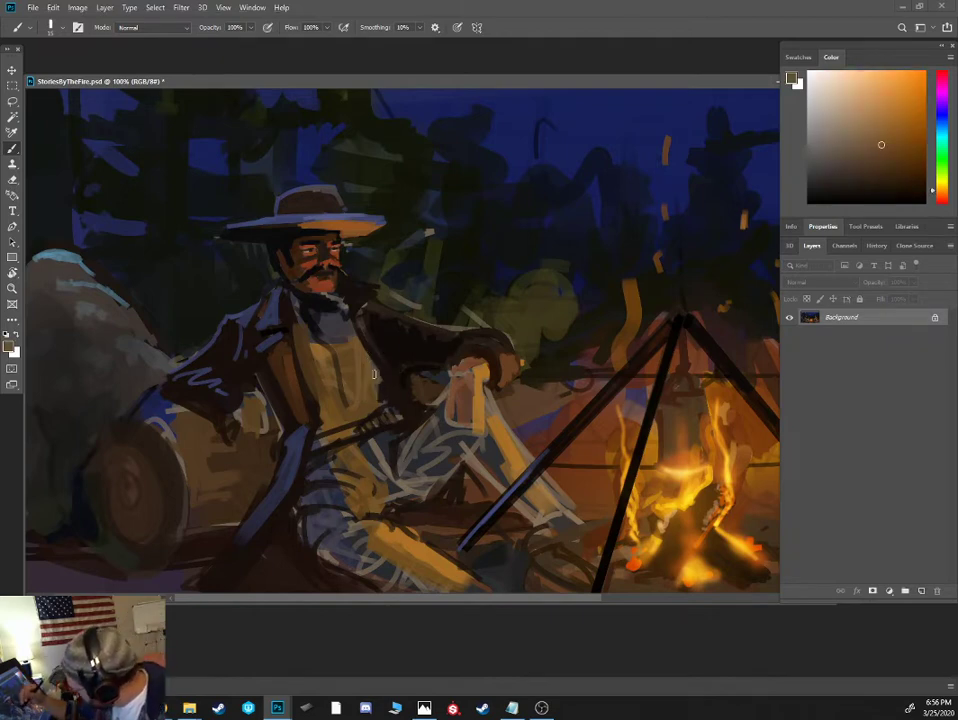
{"action": "left_click", "coordinate": [369, 368], "text": "alt"}
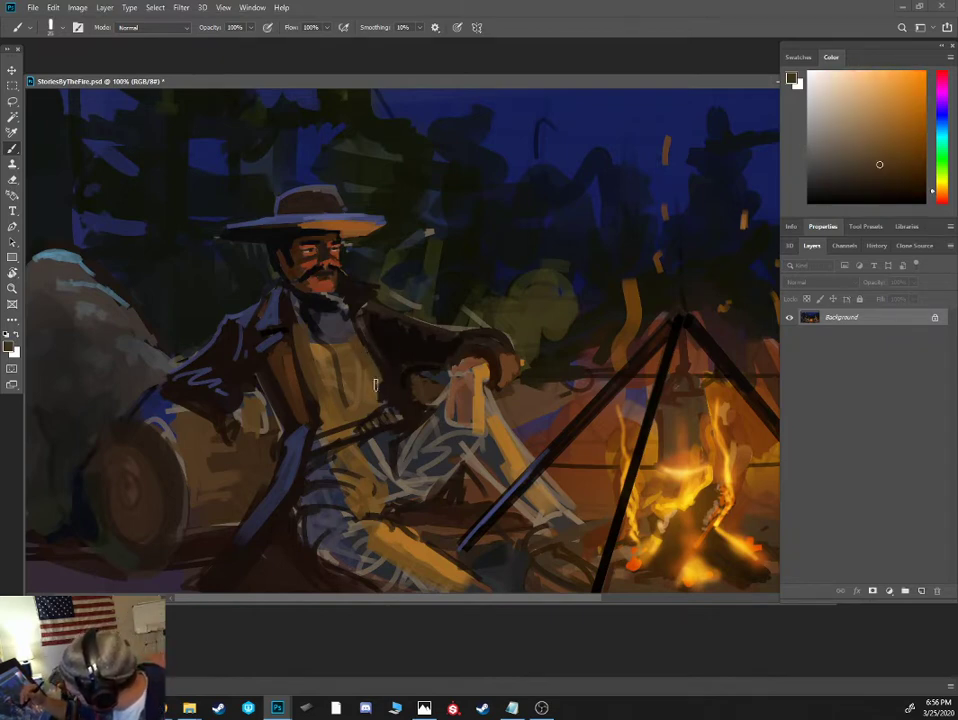
{"action": "left_click", "coordinate": [370, 370], "text": "alt"}
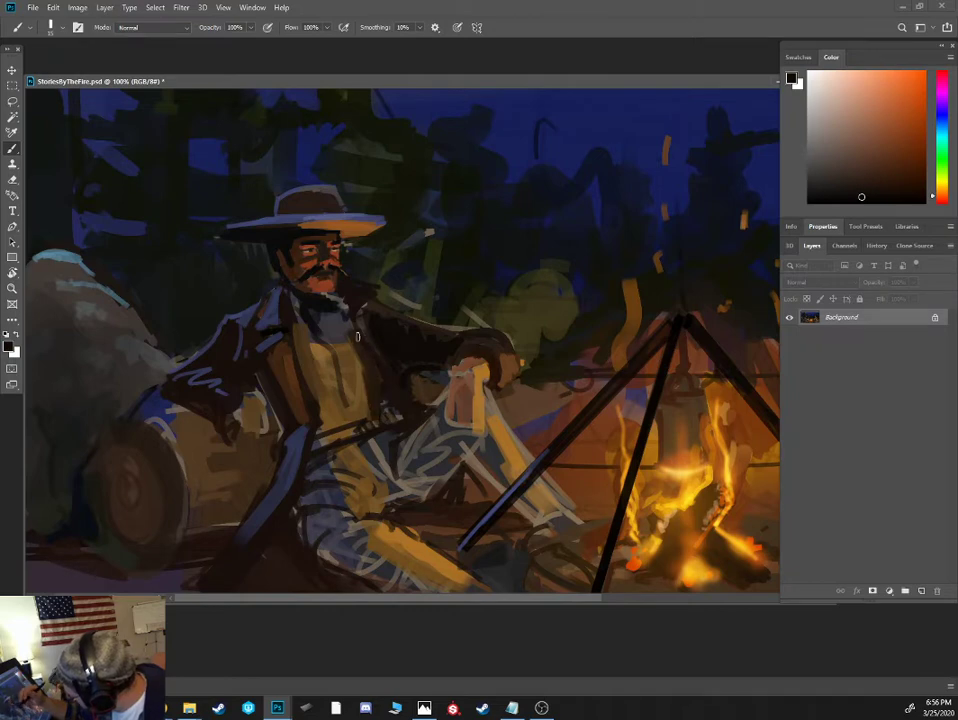
- Extend the olive-brown shirt up over the blue neck area, and outline an open grey collar below the chin
{"action": "left_click", "coordinate": [340, 335], "text": "alt"}
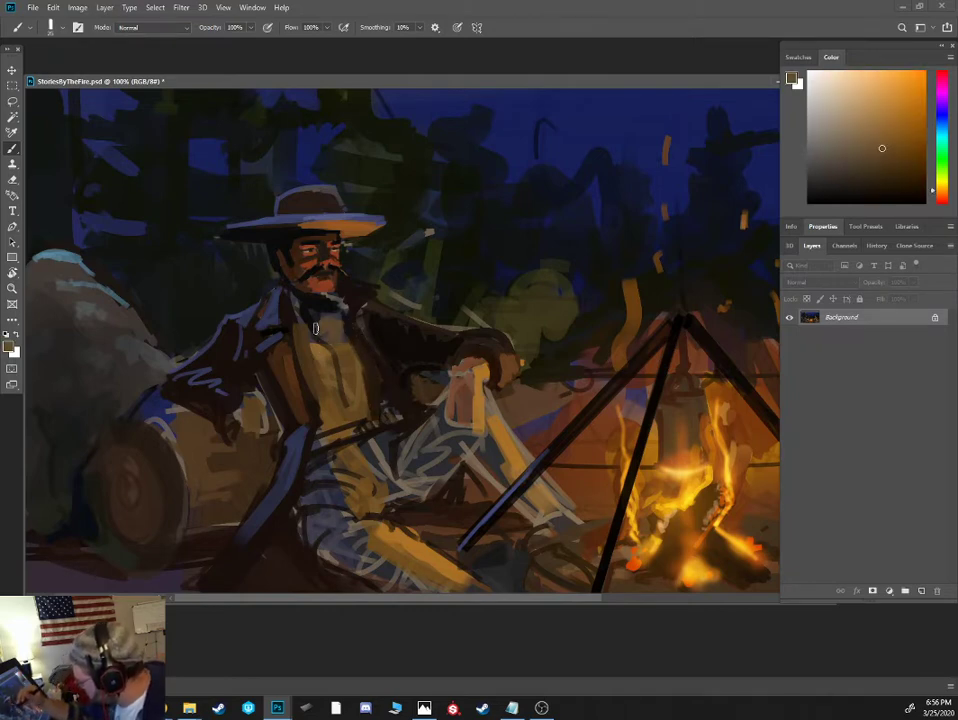
{"action": "left_click", "coordinate": [312, 301], "text": "alt"}
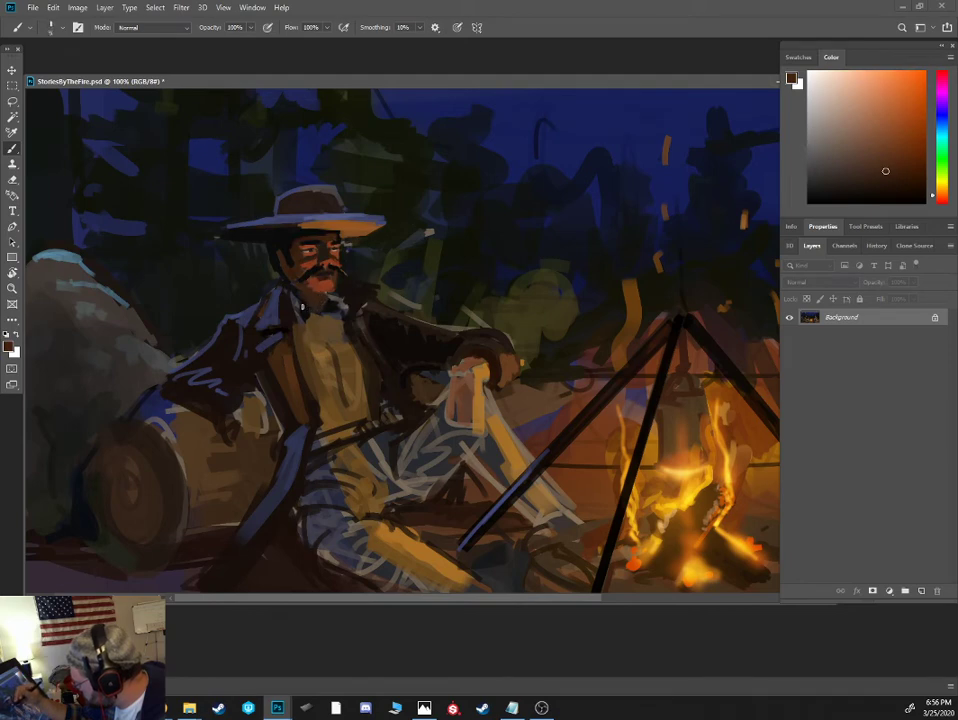
{"action": "left_click", "coordinate": [222, 228], "text": "alt"}
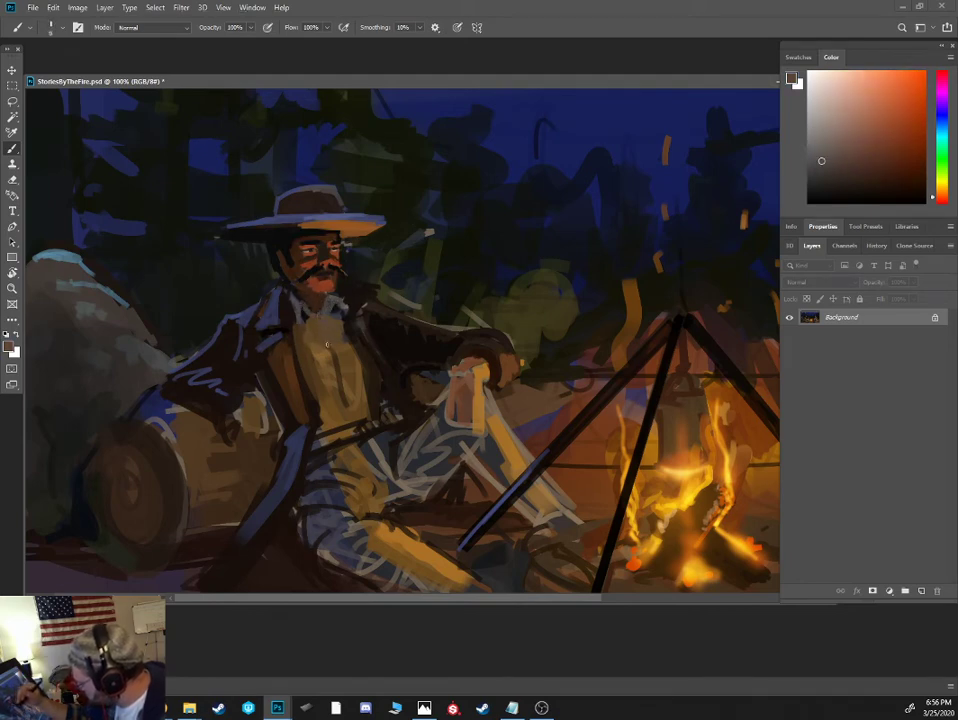
- Paint dark grey vertical strokes down the middle and boulder side of the shirt from collar to belt
{"action": "left_click", "coordinate": [331, 345], "text": "alt"}
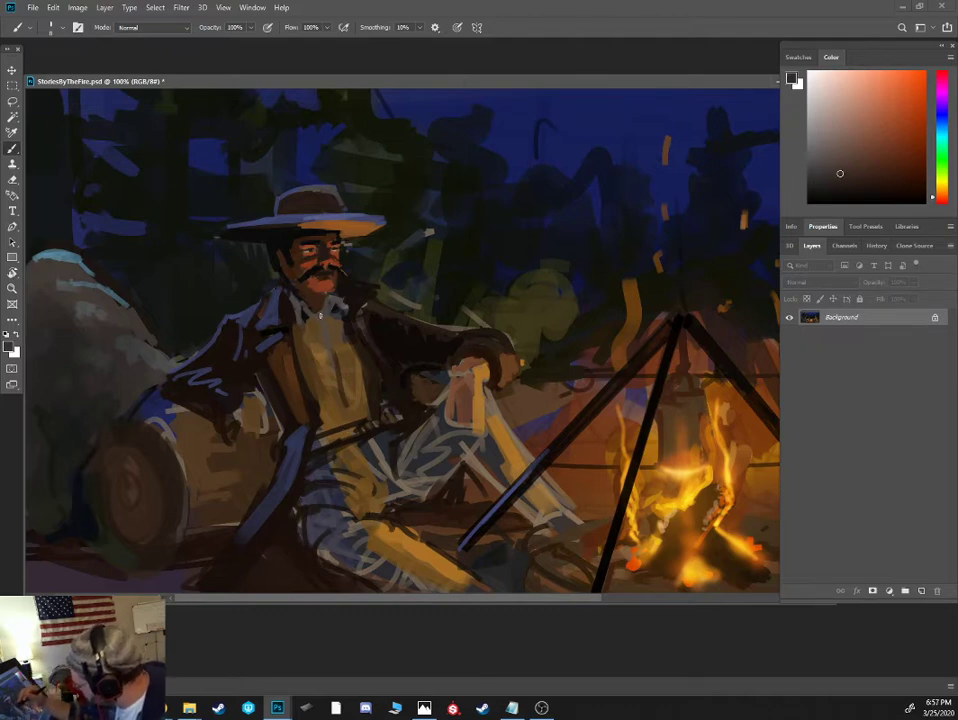
{"action": "left_click_drag", "start_coordinate": [320, 316], "coordinate": [345, 418]}
{"action": "key", "text": "bracketright"}
{"action": "key", "text": "bracketright"}
{"action": "key", "text": "bracketright"}
{"action": "key", "text": "bracketright"}
{"action": "left_click_drag", "start_coordinate": [312, 337], "coordinate": [328, 400]}
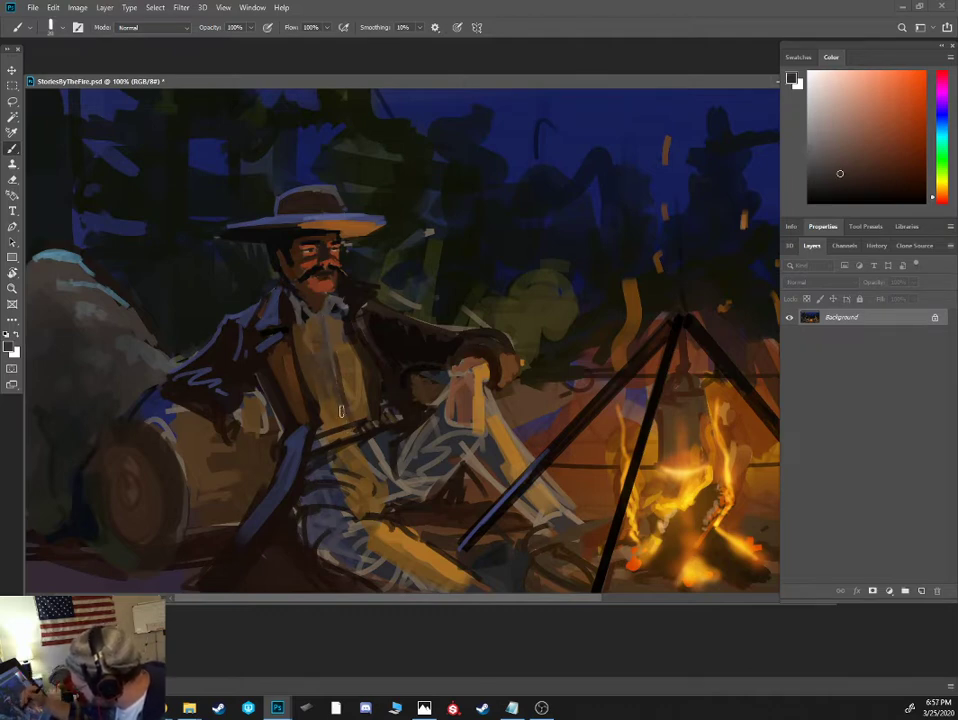
- Try blue and darker navy vertical stripes down the shirt front, and check them against the whole painting
{"action": "left_click", "coordinate": [940, 163]}
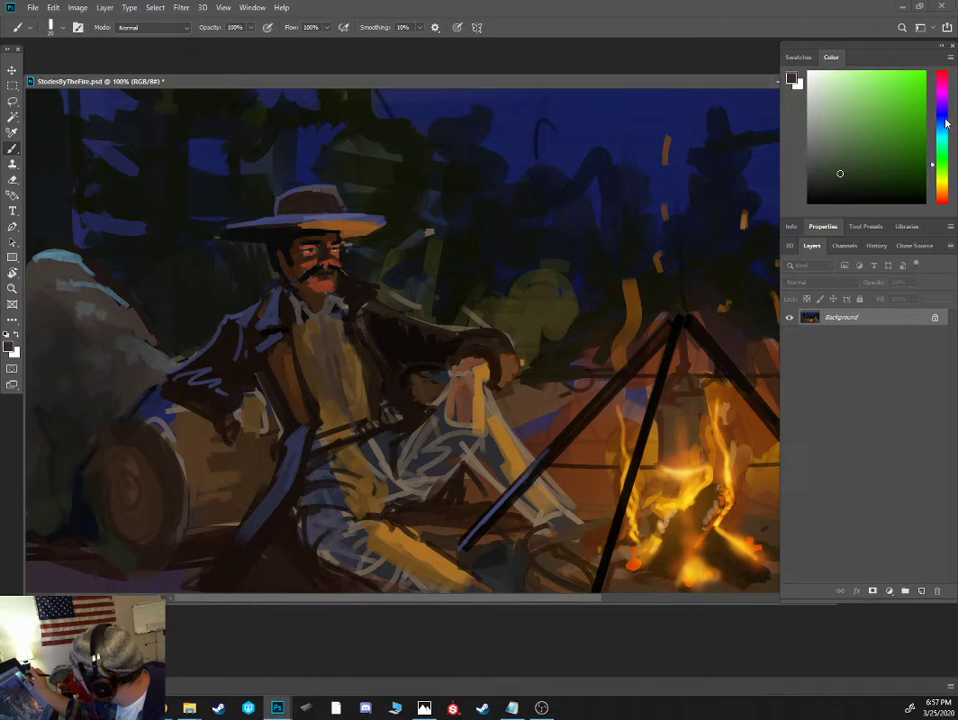
{"action": "left_click", "coordinate": [940, 122]}
{"action": "left_click", "coordinate": [882, 143]}
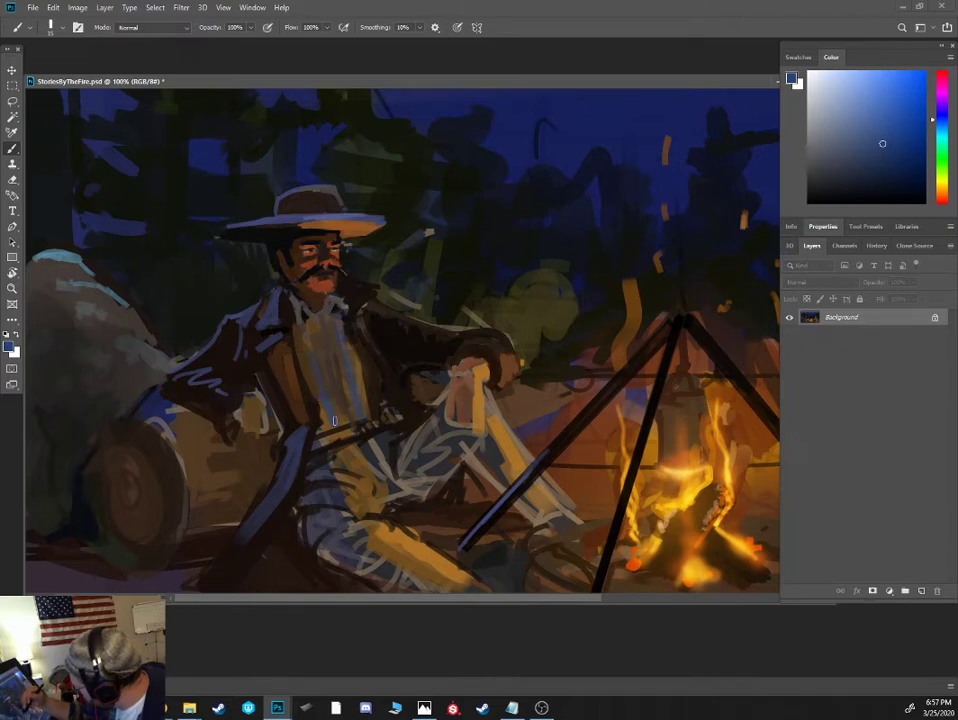
{"action": "mouse_move", "coordinate": [351, 385]}
{"action": "left_mouse_down"}
{"action": "mouse_move", "coordinate": [363, 413]}
{"action": "mouse_move", "coordinate": [378, 323]}
{"action": "mouse_move", "coordinate": [326, 404]}
{"action": "left_mouse_up"}
{"action": "left_click", "coordinate": [884, 173]}
{"action": "key", "text": "bracketright"}
{"action": "key", "text": "bracketright"}
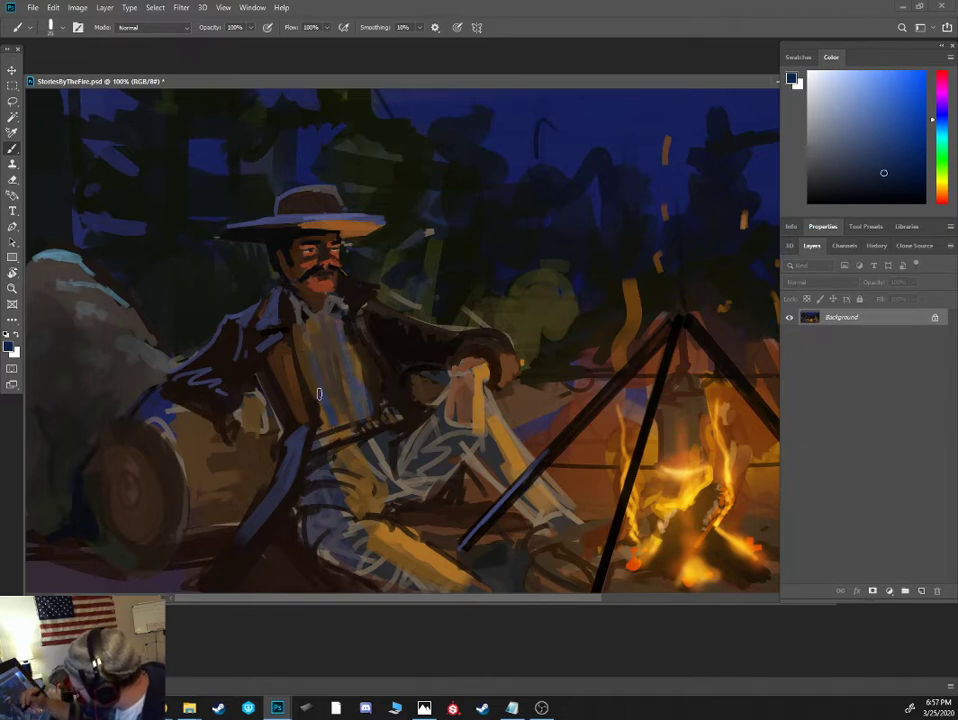
{"action": "key", "text": "ctrl+minus"}
{"action": "key", "text": "ctrl+minus"}
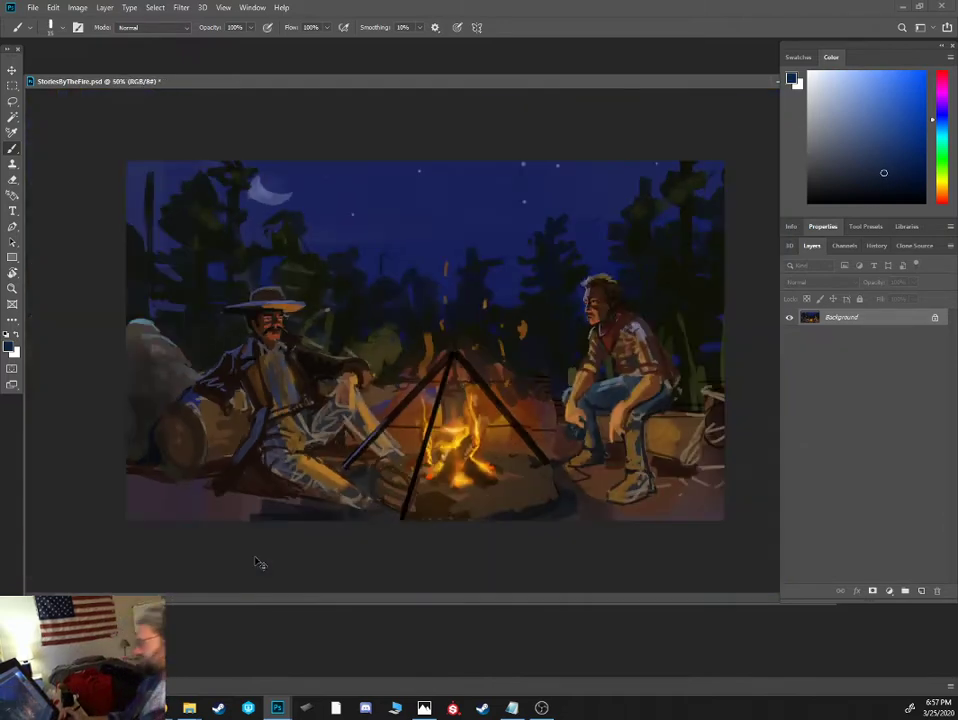
- Repaint the shirt front in muted grey-beige from the collar down to the belt
{"action": "key", "text": "ctrl+plus"}
{"action": "key", "text": "ctrl+plus"}
{"action": "left_click_drag", "start_coordinate": [240, 376], "coordinate": [437, 275]}
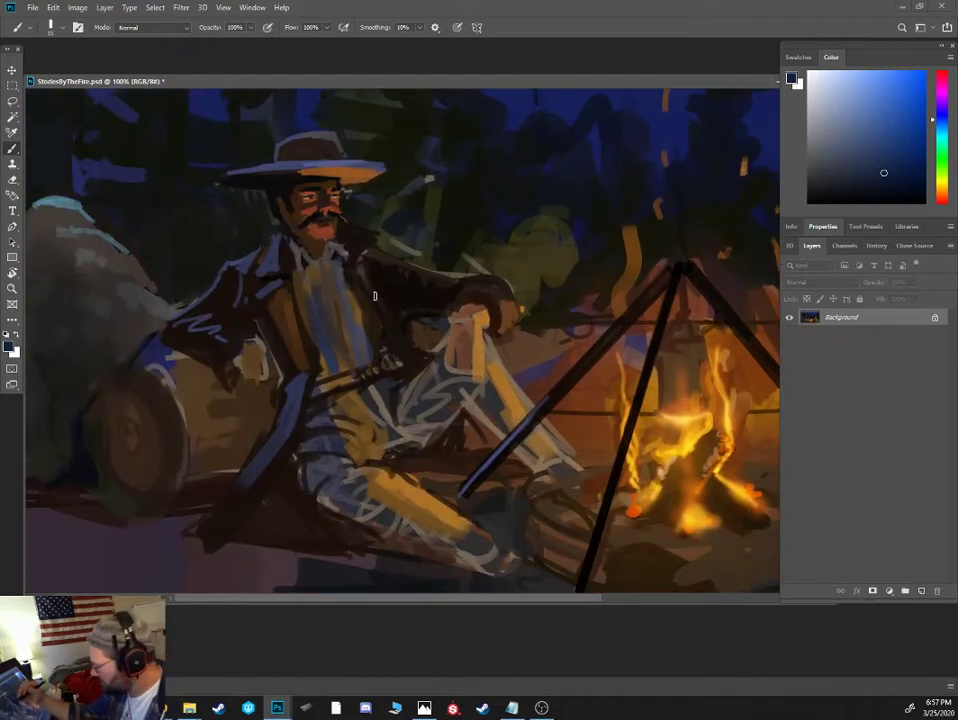
{"action": "left_click", "coordinate": [376, 374], "text": "alt"}
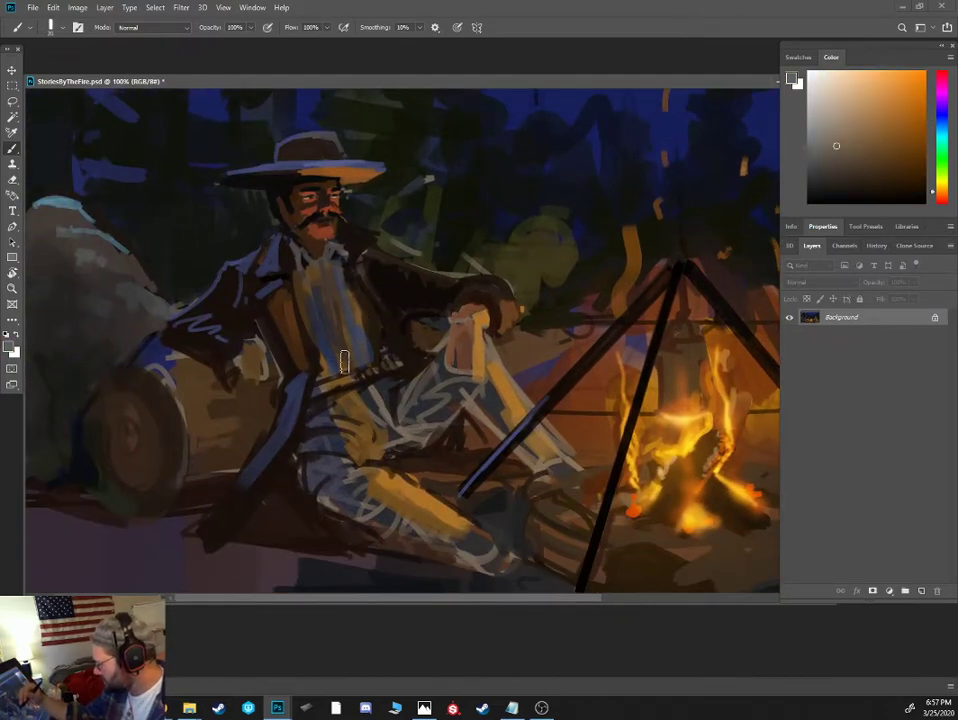
{"action": "left_click_drag", "start_coordinate": [333, 308], "coordinate": [342, 278]}
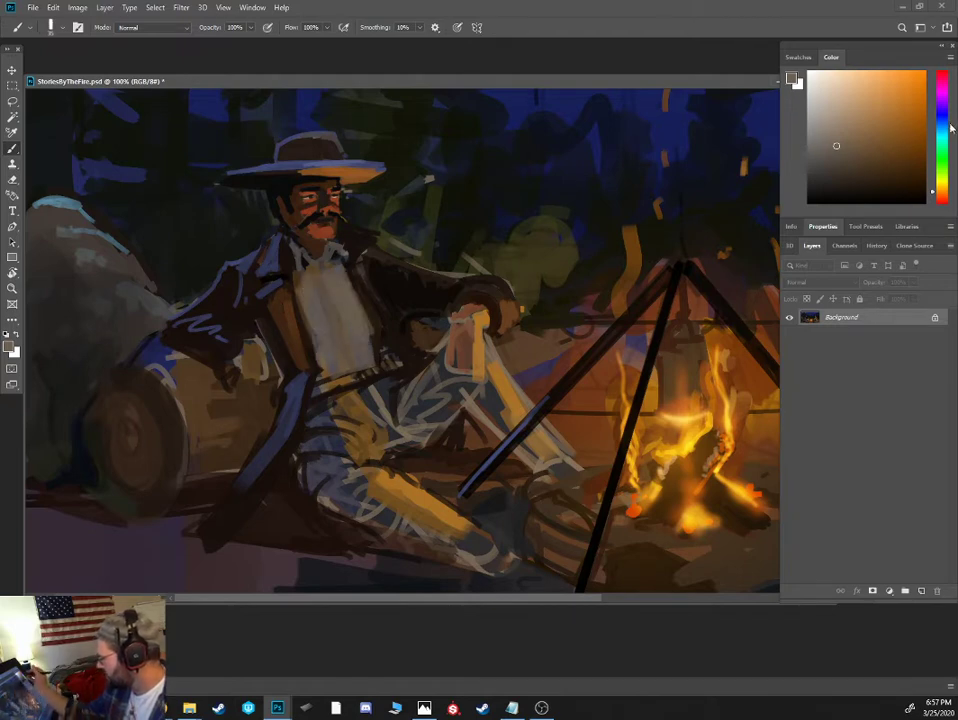
- Paint a dark navy shadow down the shirt's fireside edge, and add a thin dark strap diagonally across the chest
{"action": "left_click", "coordinate": [688, 137], "text": "alt"}
{"action": "mouse_move", "coordinate": [344, 274]}
{"action": "left_mouse_down"}
{"action": "mouse_move", "coordinate": [373, 360]}
{"action": "mouse_move", "coordinate": [356, 316]}
{"action": "left_mouse_up"}
{"action": "key", "text": "["}
{"action": "key", "text": "["}
{"action": "key", "text": "["}
{"action": "key", "text": "["}
{"action": "key", "text": "["}
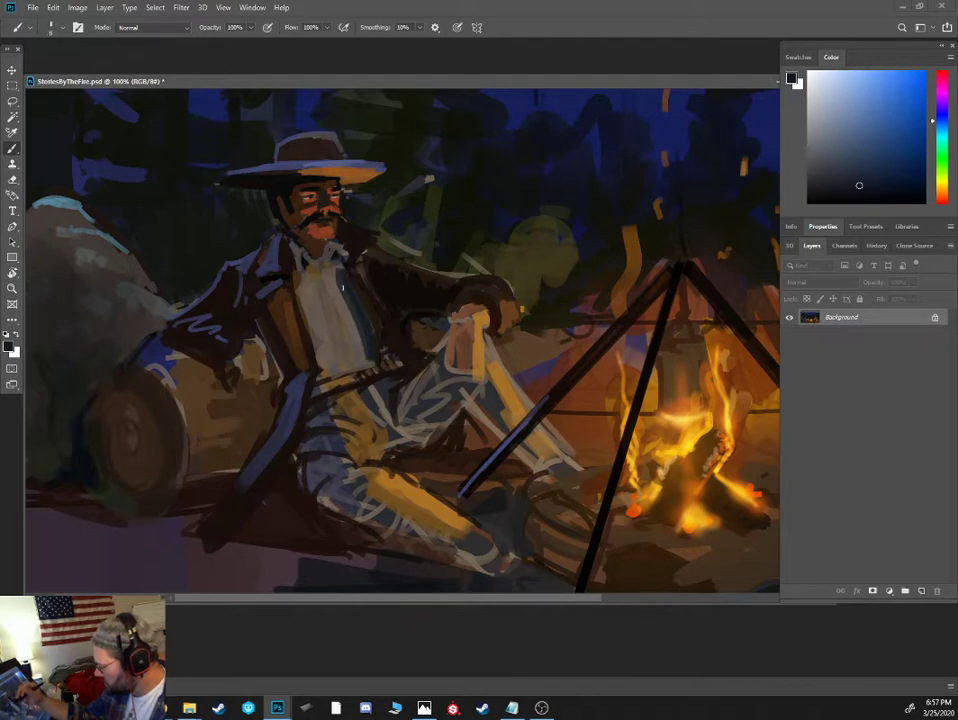
{"action": "left_click", "coordinate": [375, 287], "text": "alt"}
{"action": "left_click_drag", "start_coordinate": [307, 279], "coordinate": [348, 321]}
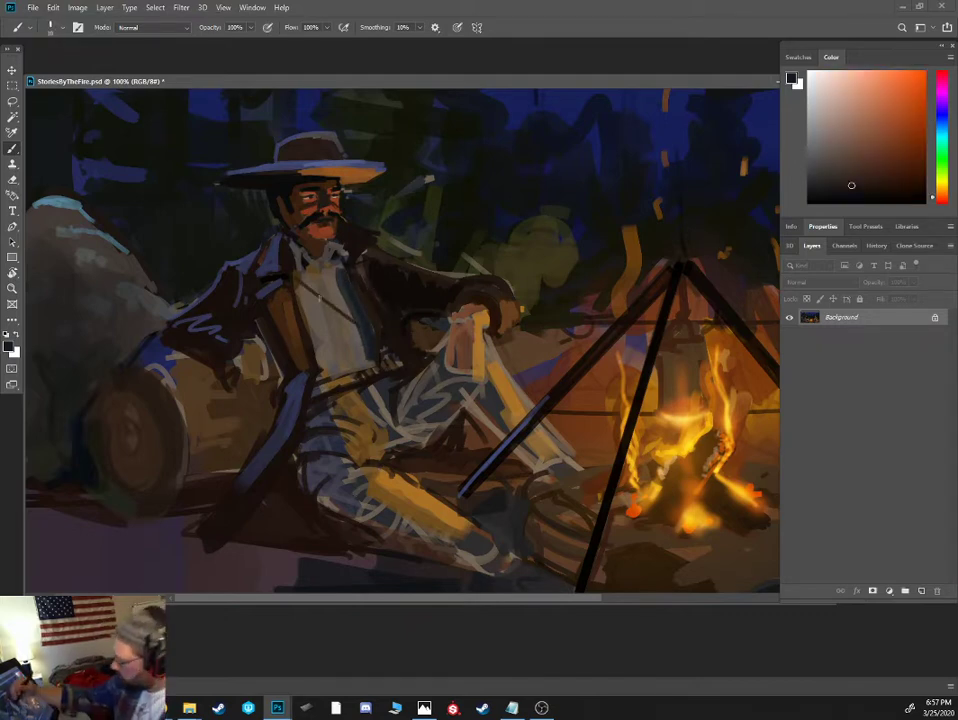
- Brush light warm tan highlights onto the middle of the grey shirt and just below the collar
{"action": "left_click", "coordinate": [340, 335], "text": "alt"}
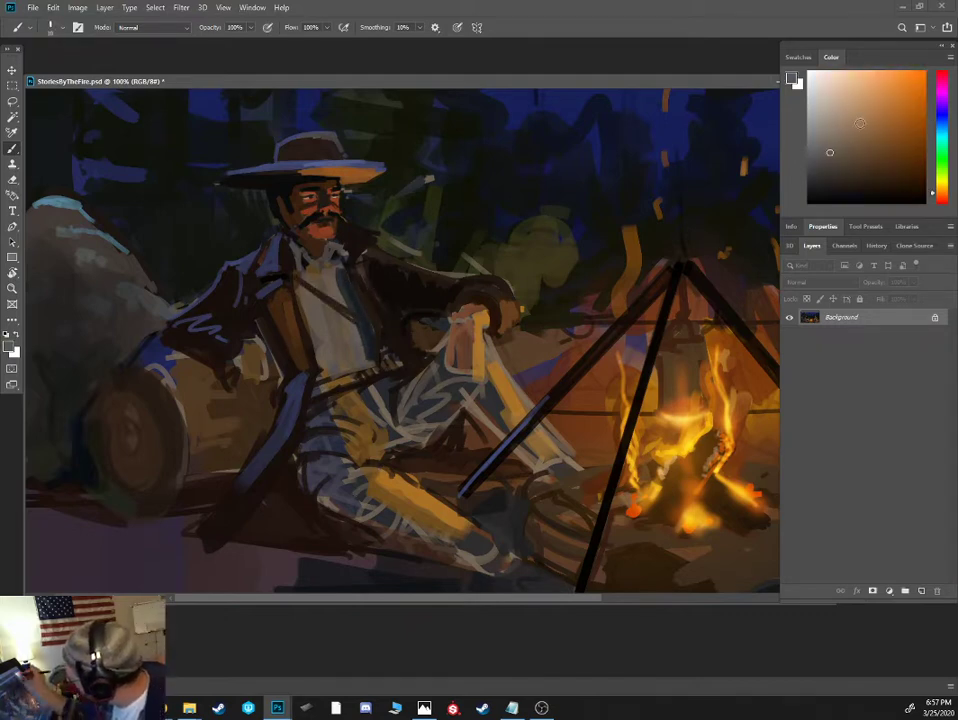
{"action": "left_click_drag", "start_coordinate": [347, 333], "coordinate": [353, 336]}
{"action": "mouse_move", "coordinate": [319, 321]}
{"action": "left_mouse_down"}
{"action": "mouse_move", "coordinate": [338, 319]}
{"action": "mouse_move", "coordinate": [336, 277]}
{"action": "left_mouse_up"}
{"action": "key", "text": "["}
{"action": "key", "text": "["}
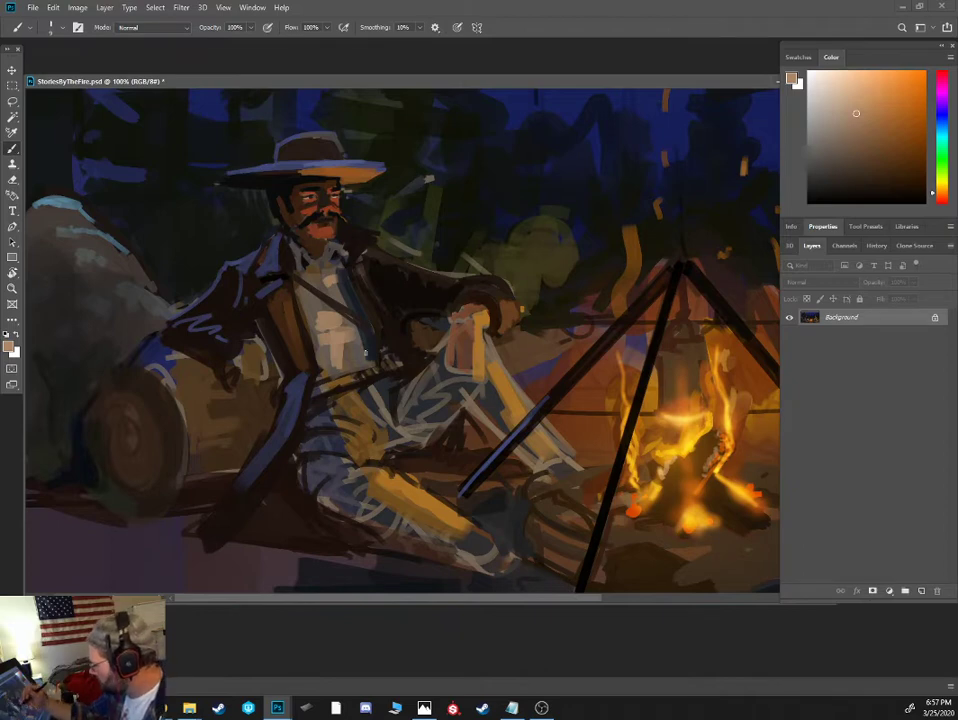
- Paint the belt as a solid dark brown band across the waist
{"action": "left_click", "coordinate": [347, 386], "text": "alt"}
{"action": "left_click", "coordinate": [317, 408], "text": "alt"}
{"action": "key", "text": "]"}
{"action": "key", "text": "]"}
{"action": "left_click_drag", "start_coordinate": [351, 382], "coordinate": [332, 384]}
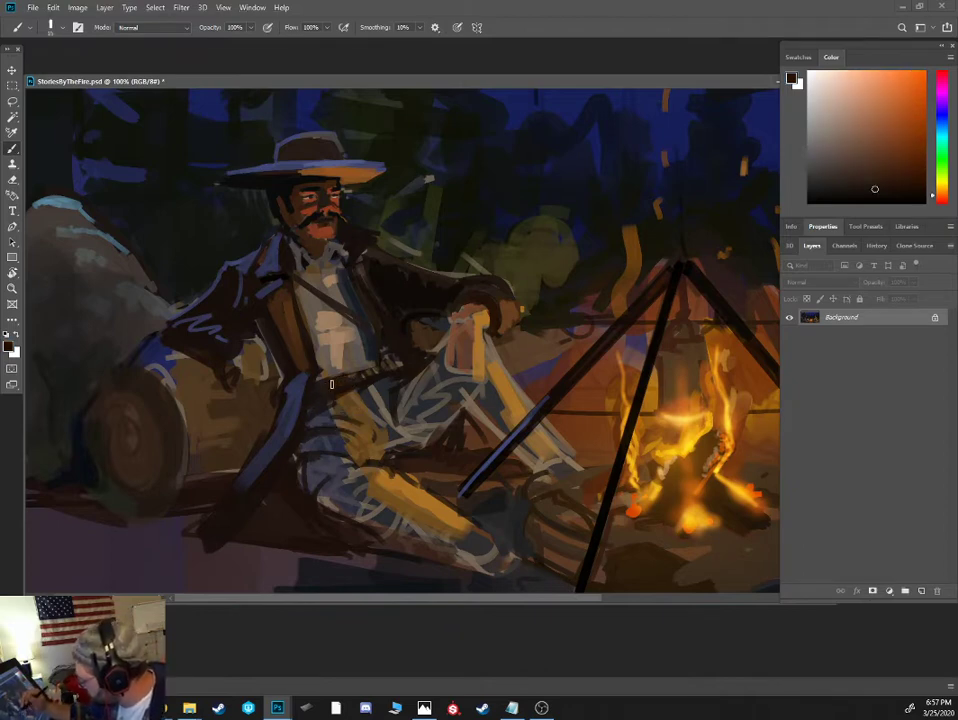
- Clean up the belt's upper edge with a row of ochre cartridges, and draw an ochre A-shaped mark on the fireside coat front
{"action": "left_click", "coordinate": [266, 289], "text": "alt"}
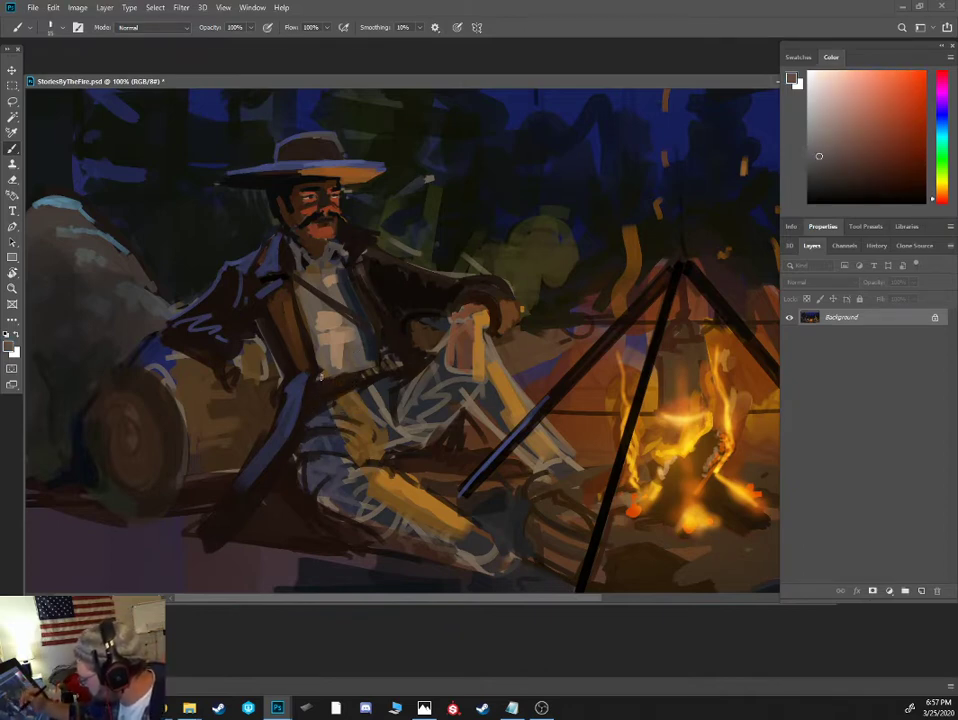
{"action": "left_click", "coordinate": [272, 280], "text": "alt"}
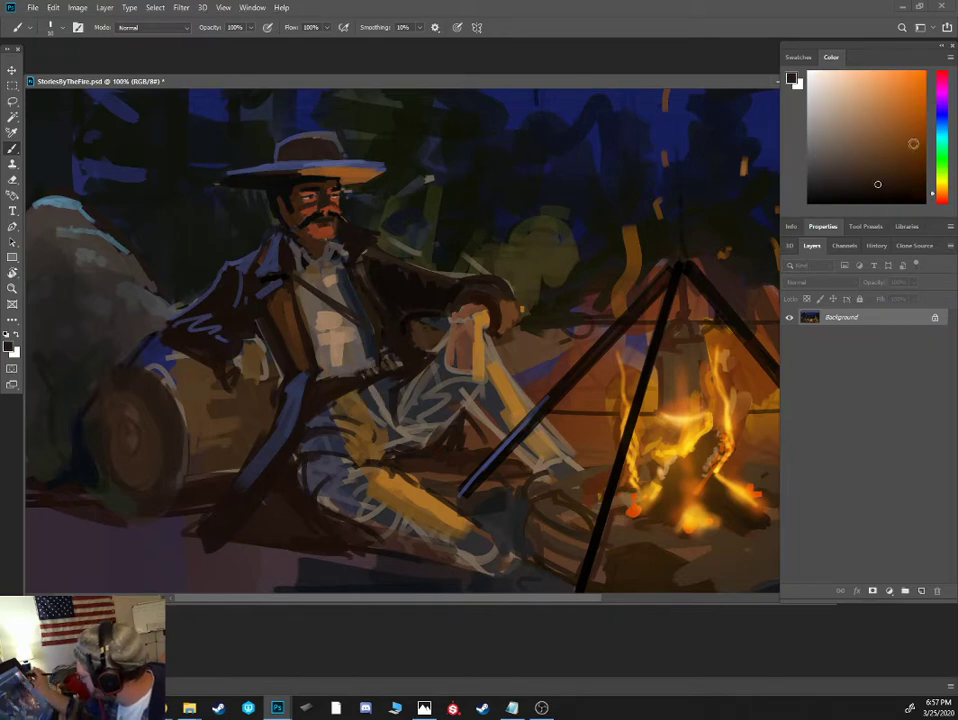
{"action": "left_click", "coordinate": [897, 132]}
{"action": "left_click", "coordinate": [941, 190]}
{"action": "left_click", "coordinate": [895, 128]}
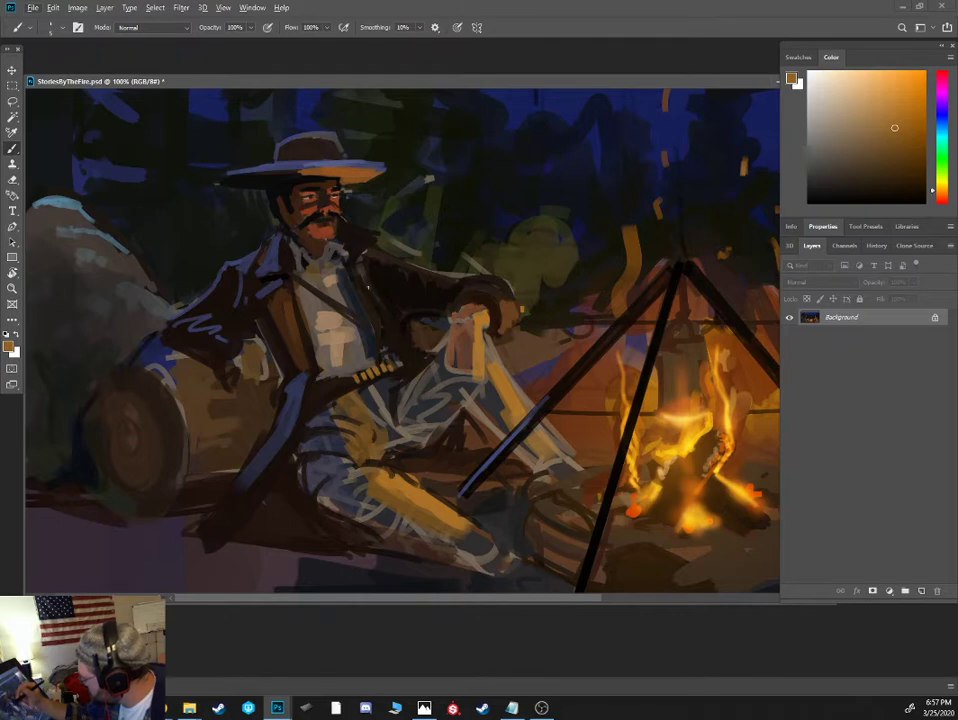
{"action": "left_click_drag", "start_coordinate": [371, 295], "coordinate": [384, 293]}
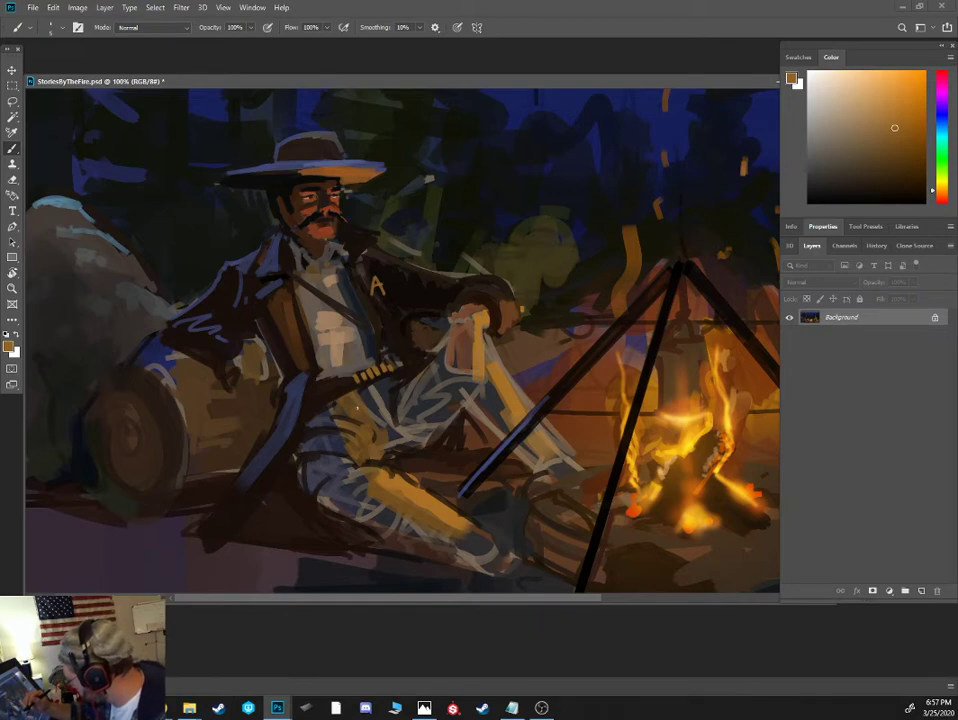
- Fill the trousers below the belt with broad ochre-brown strokes across the hips and upper thigh
{"action": "left_click", "coordinate": [359, 400], "text": "alt"}
{"action": "key", "text": "]"}
{"action": "key", "text": "]"}
{"action": "key", "text": "]"}
{"action": "key", "text": "]"}
{"action": "key", "text": "]"}
{"action": "key", "text": "]"}
{"action": "key", "text": "]"}
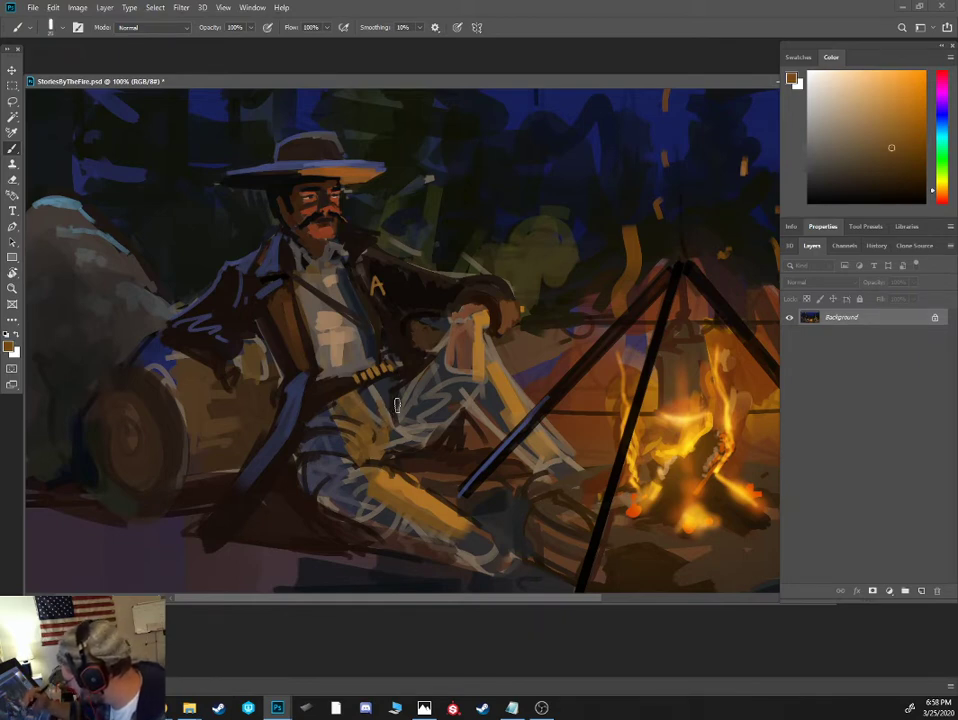
{"action": "mouse_move", "coordinate": [374, 402]}
{"action": "left_mouse_down"}
{"action": "mouse_move", "coordinate": [383, 429]}
{"action": "mouse_move", "coordinate": [338, 447]}
{"action": "left_mouse_up"}
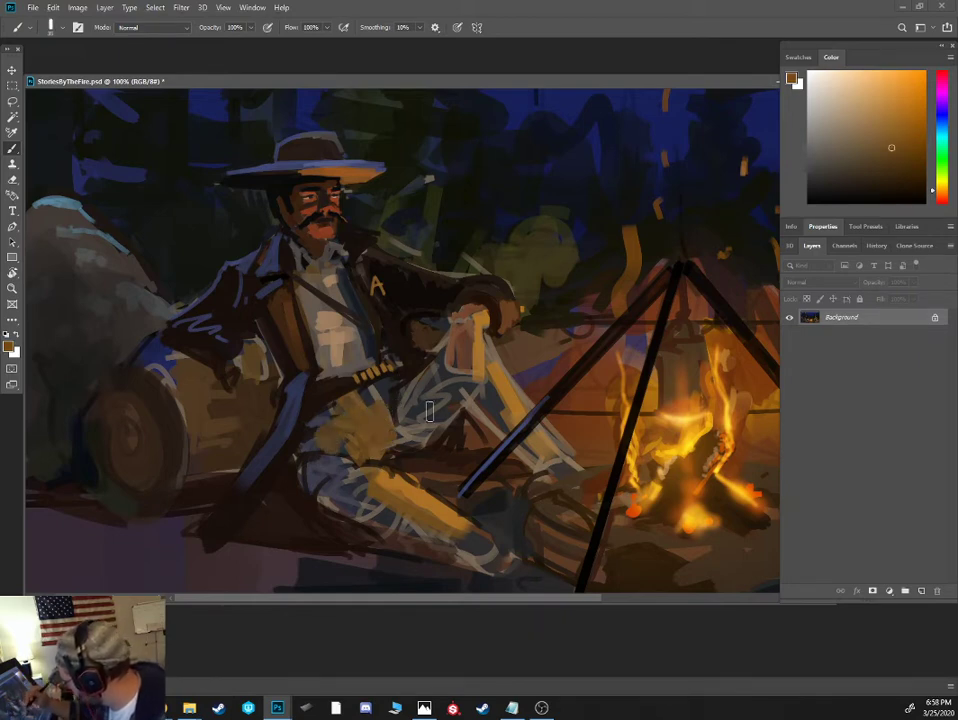
- Brush an ochre firelight patch along the lower side of the raised thigh
{"action": "left_click_drag", "start_coordinate": [427, 434], "coordinate": [445, 403]}
{"action": "key", "text": "["}
{"action": "key", "text": "["}
- Cover the blue sketchy areas on the shaded sides of the raised thigh, hip and outstretched leg with dark grey-brown
{"action": "left_click", "coordinate": [453, 372], "text": "alt"}
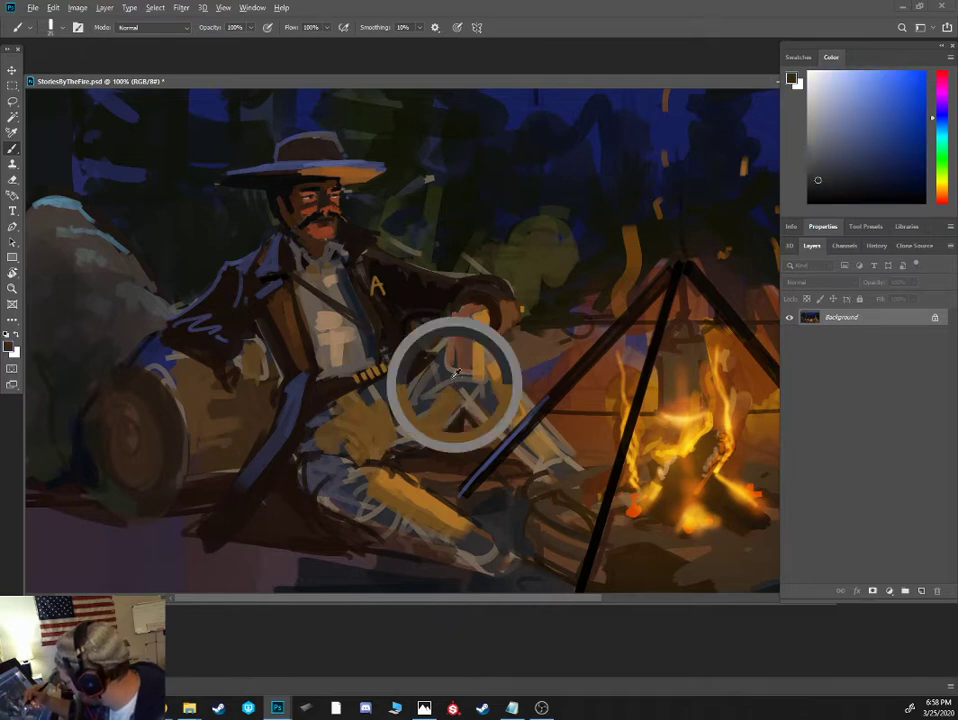
{"action": "left_click", "coordinate": [944, 198]}
{"action": "left_click", "coordinate": [942, 198]}
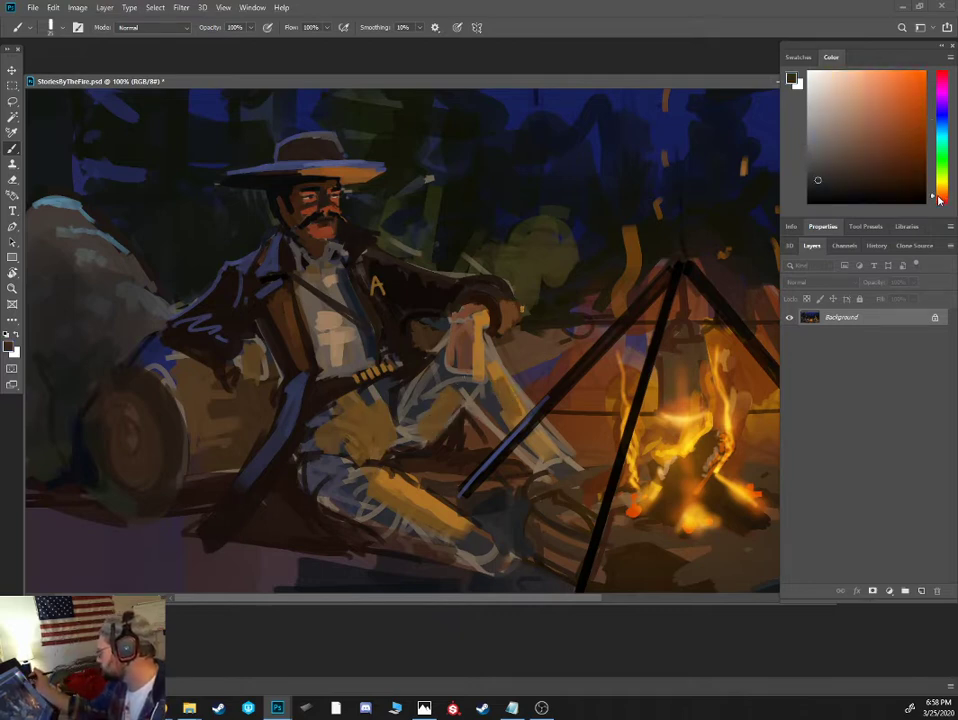
{"action": "left_click", "coordinate": [841, 185]}
{"action": "left_click", "coordinate": [844, 177]}
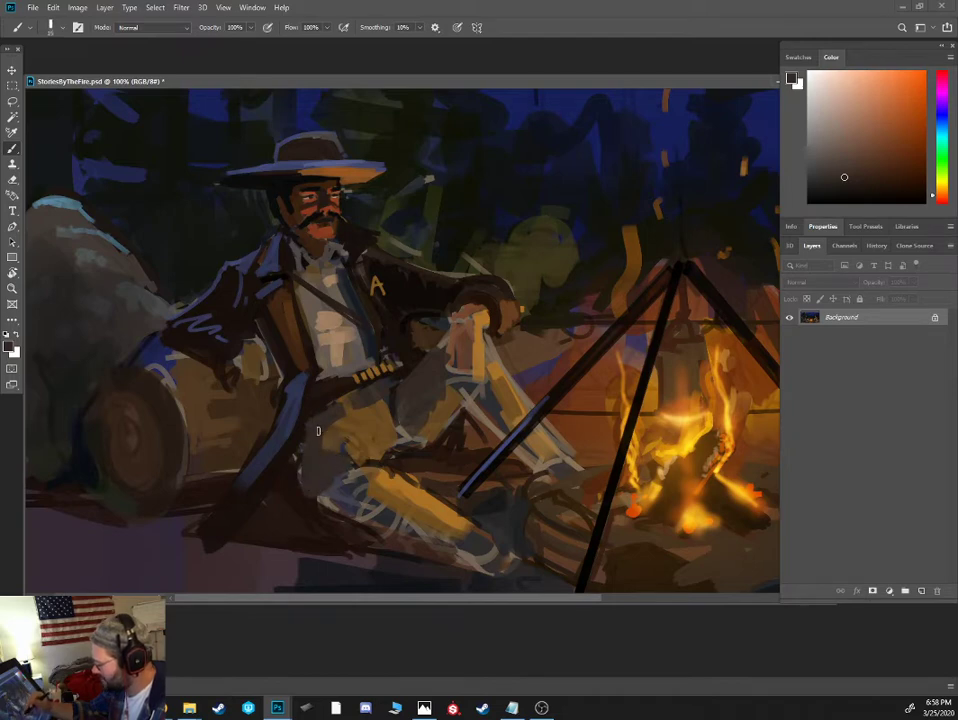
{"action": "mouse_move", "coordinate": [348, 488]}
{"action": "left_mouse_down"}
{"action": "mouse_move", "coordinate": [334, 487]}
{"action": "mouse_move", "coordinate": [340, 502]}
{"action": "mouse_move", "coordinate": [455, 543]}
{"action": "mouse_move", "coordinate": [453, 558]}
{"action": "left_mouse_up"}
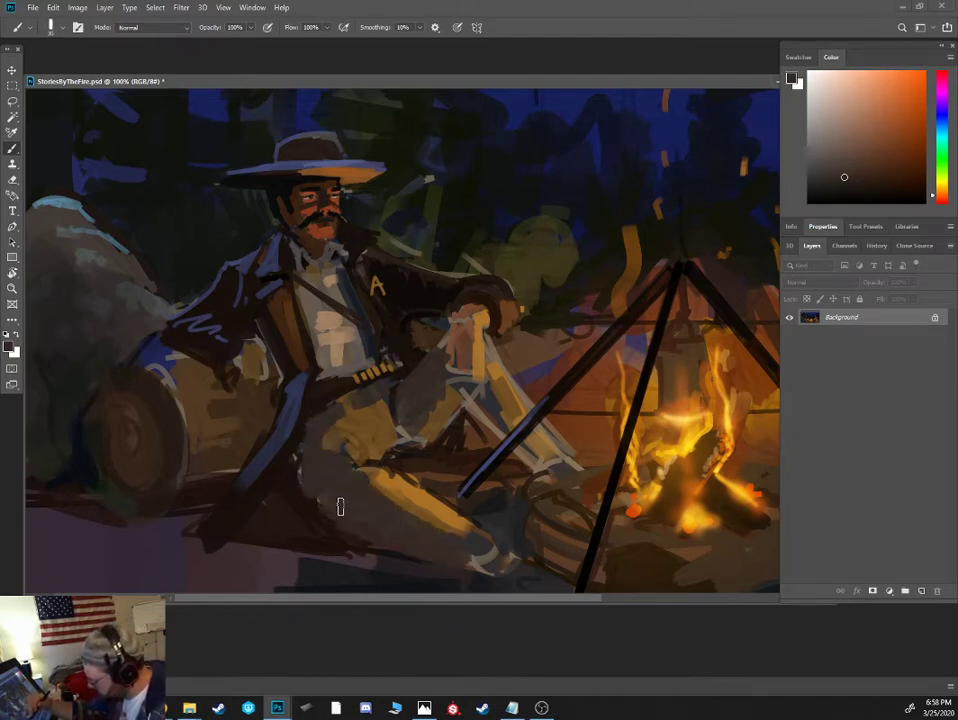
{"action": "left_click_drag", "start_coordinate": [393, 543], "coordinate": [424, 557]}
{"action": "key", "text": "["}
{"action": "left_click_drag", "start_coordinate": [346, 452], "coordinate": [376, 473]}
{"action": "left_click_drag", "start_coordinate": [328, 448], "coordinate": [346, 424]}
- Paint the coat's edge beside the hip and outstretched thigh in very dark brown
{"action": "left_click", "coordinate": [295, 491], "text": "alt"}
{"action": "left_click", "coordinate": [291, 467], "text": "alt"}
{"action": "left_click_drag", "start_coordinate": [295, 457], "coordinate": [301, 502]}
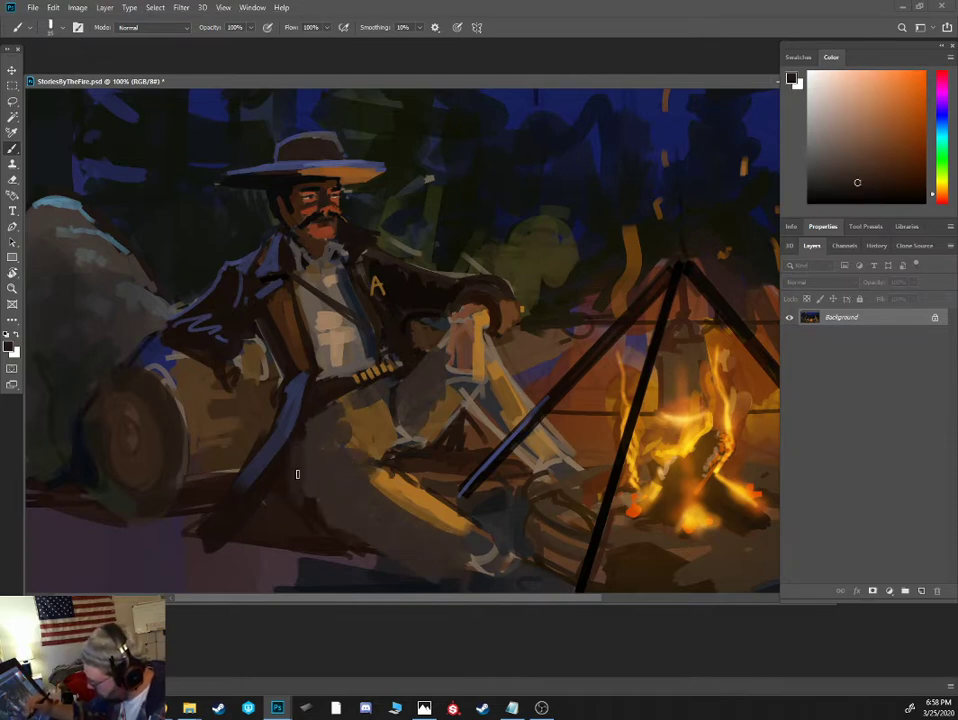
{"action": "left_click", "coordinate": [286, 466], "text": "alt"}
{"action": "left_click_drag", "start_coordinate": [302, 430], "coordinate": [304, 519]}
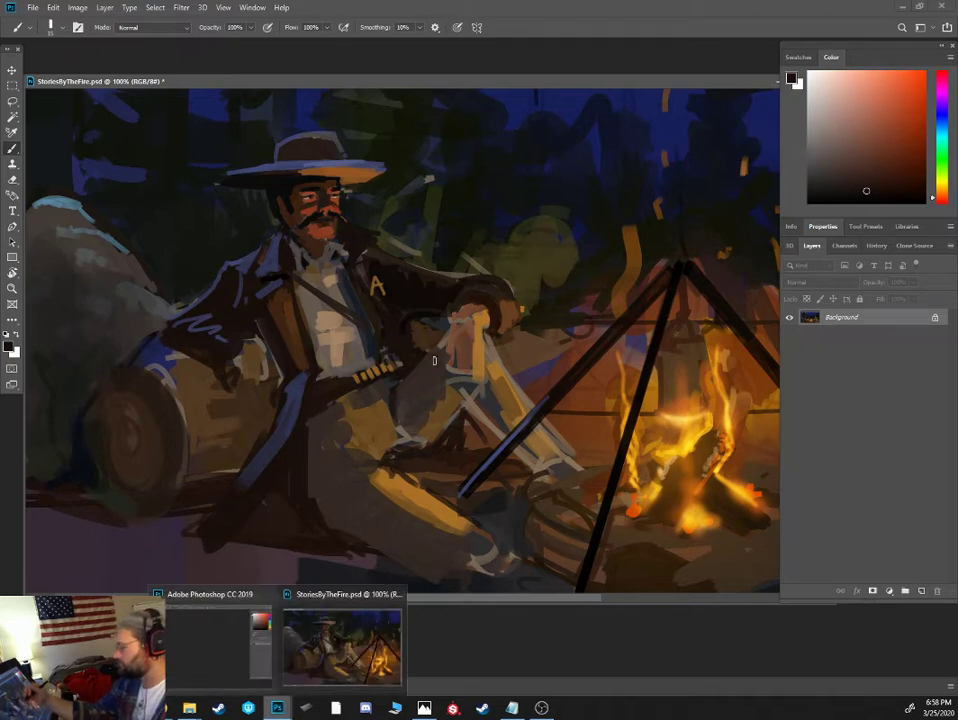
- Draw thin dark fold lines across the hip, loops around the outstretched knee and a dark cuff line at the ankle
{"action": "mouse_move", "coordinate": [380, 445]}
{"action": "left_mouse_down"}
{"action": "mouse_move", "coordinate": [320, 437]}
{"action": "mouse_move", "coordinate": [349, 441]}
{"action": "left_mouse_up"}
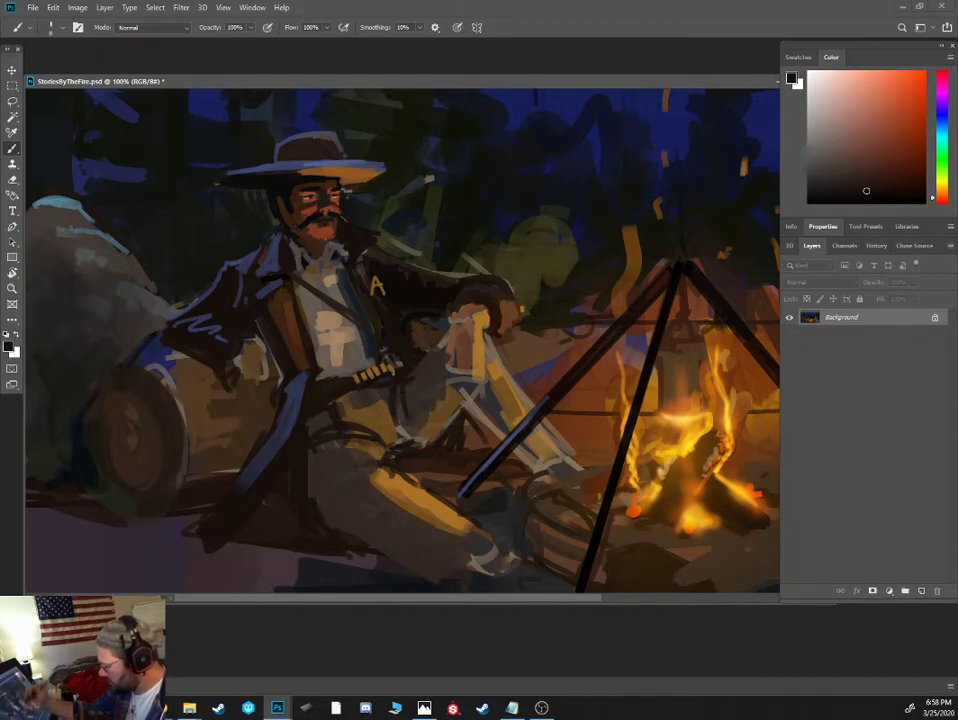
{"action": "key", "text": "ctrl+minus"}
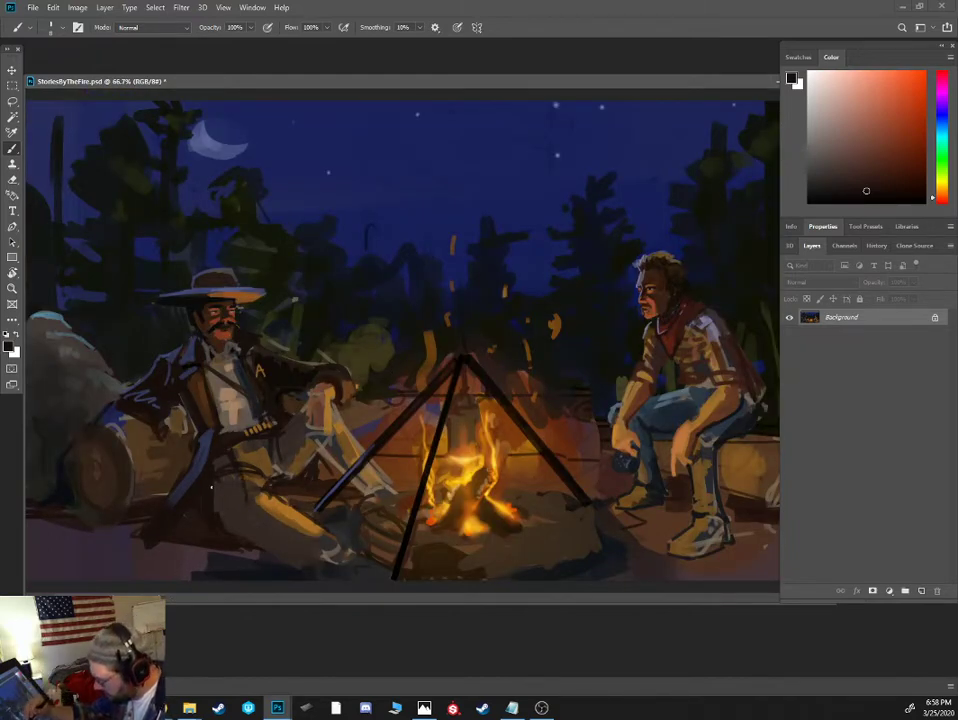
{"action": "mouse_move", "coordinate": [215, 508]}
{"action": "left_mouse_down"}
{"action": "mouse_move", "coordinate": [235, 512]}
{"action": "mouse_move", "coordinate": [262, 487]}
{"action": "mouse_move", "coordinate": [245, 514]}
{"action": "mouse_move", "coordinate": [263, 514]}
{"action": "mouse_move", "coordinate": [237, 521]}
{"action": "mouse_move", "coordinate": [298, 566]}
{"action": "mouse_move", "coordinate": [322, 548]}
{"action": "left_mouse_up"}
{"action": "left_click_drag", "start_coordinate": [276, 496], "coordinate": [323, 557]}
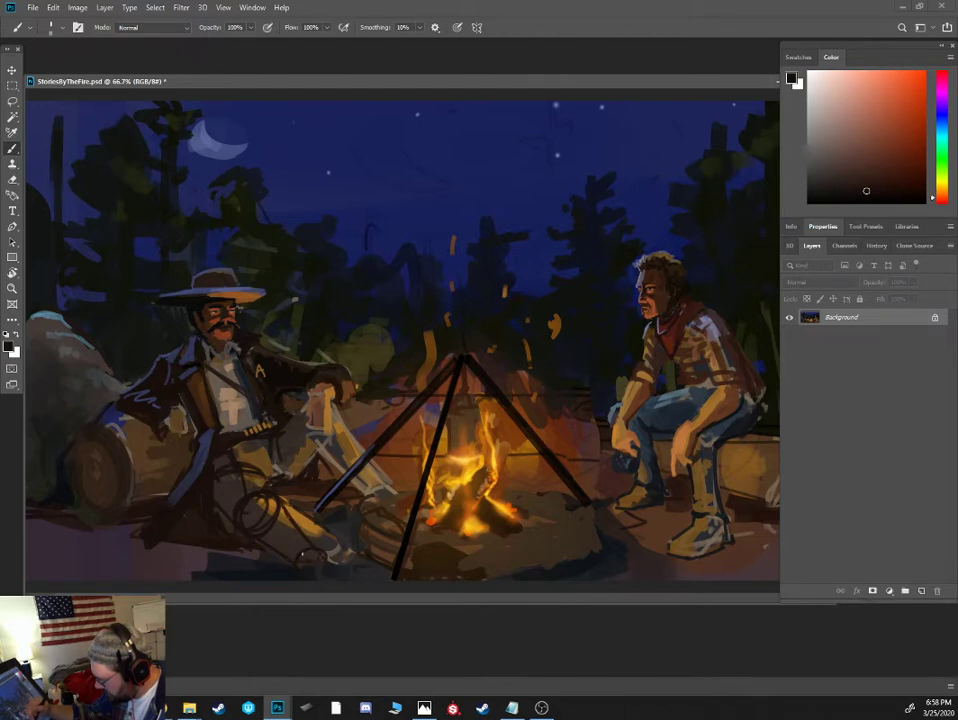
- Trim the upper edge of the outstretched lower leg with a wider stroke of dark ground color
{"action": "left_click", "coordinate": [313, 522], "text": "alt"}
{"action": "left_click", "coordinate": [324, 536], "text": "alt"}
{"action": "key", "text": "bracketright"}
{"action": "key", "text": "bracketright"}
{"action": "key", "text": "bracketright"}
{"action": "key", "text": "bracketright"}
{"action": "mouse_move", "coordinate": [290, 507]}
{"action": "left_mouse_down"}
{"action": "mouse_move", "coordinate": [321, 545]}
{"action": "mouse_move", "coordinate": [330, 536]}
{"action": "left_mouse_up"}
- Repaint the firelit ridge of the outstretched knee and shin with ochre strokes
{"action": "left_click", "coordinate": [285, 508], "text": "alt"}
{"action": "left_click", "coordinate": [261, 507], "text": "alt"}
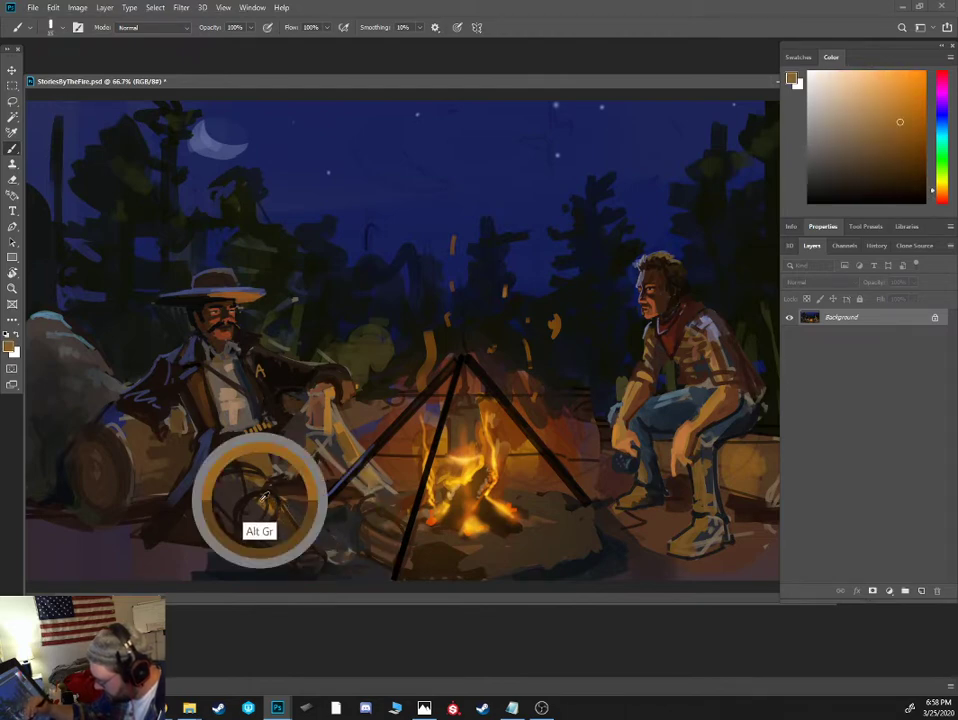
{"action": "mouse_move", "coordinate": [274, 502]}
{"action": "left_mouse_down"}
{"action": "mouse_move", "coordinate": [309, 553]}
{"action": "mouse_move", "coordinate": [255, 476]}
{"action": "left_mouse_up"}
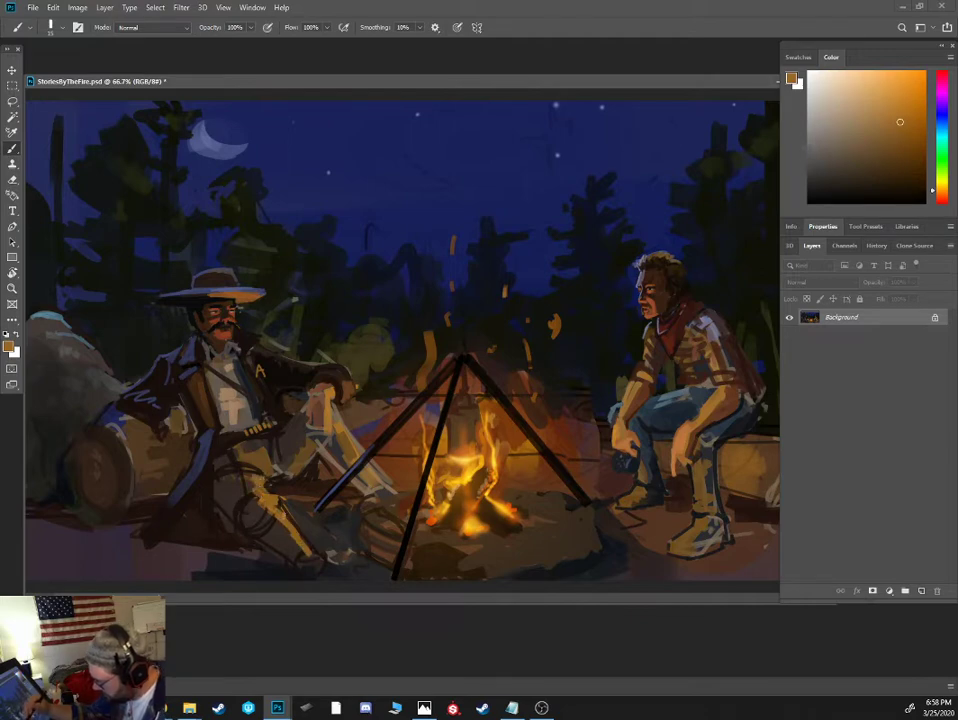
- Paint a dark brown shadow beneath the outstretched shin and ankle
{"action": "left_click", "coordinate": [295, 551], "text": "alt"}
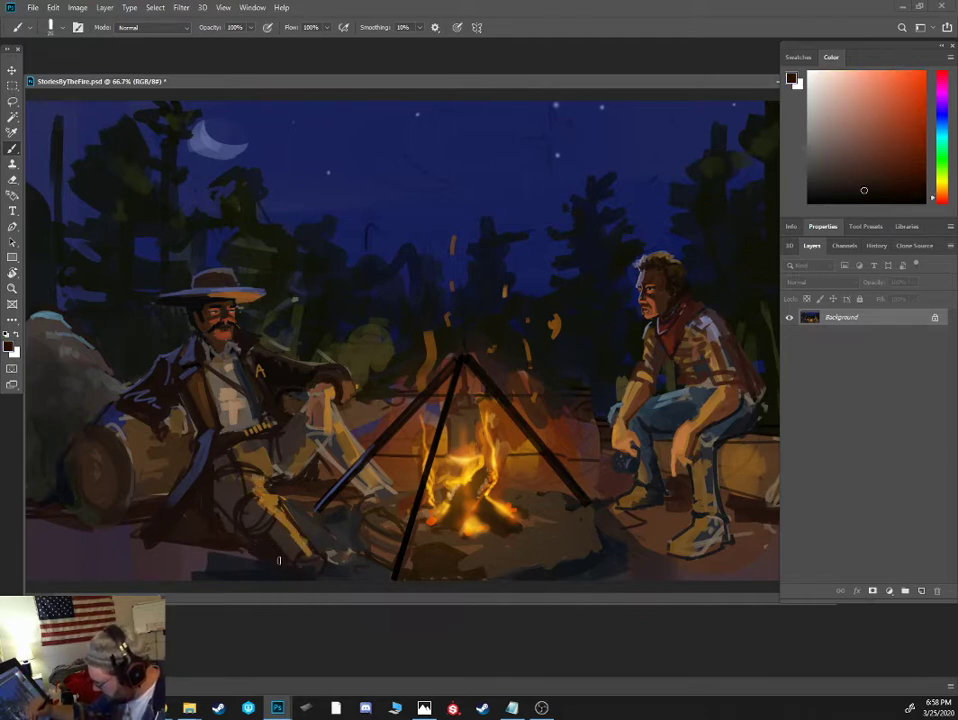
{"action": "left_click_drag", "start_coordinate": [315, 561], "coordinate": [299, 549]}
{"action": "left_click", "coordinate": [290, 545], "text": "alt"}
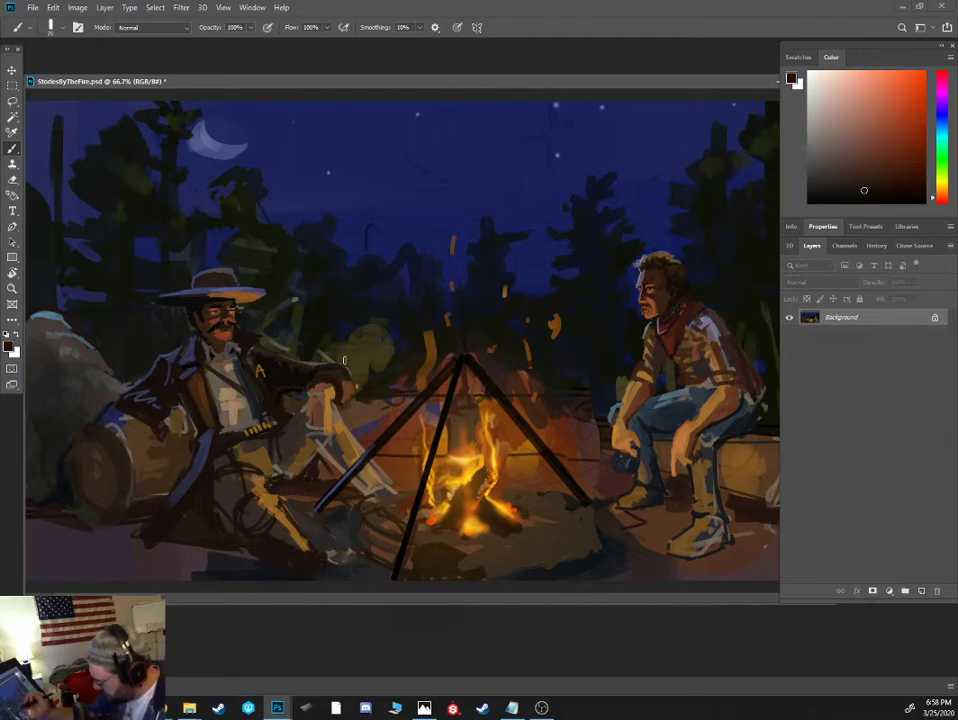
{"action": "key", "text": "bracketleft"}
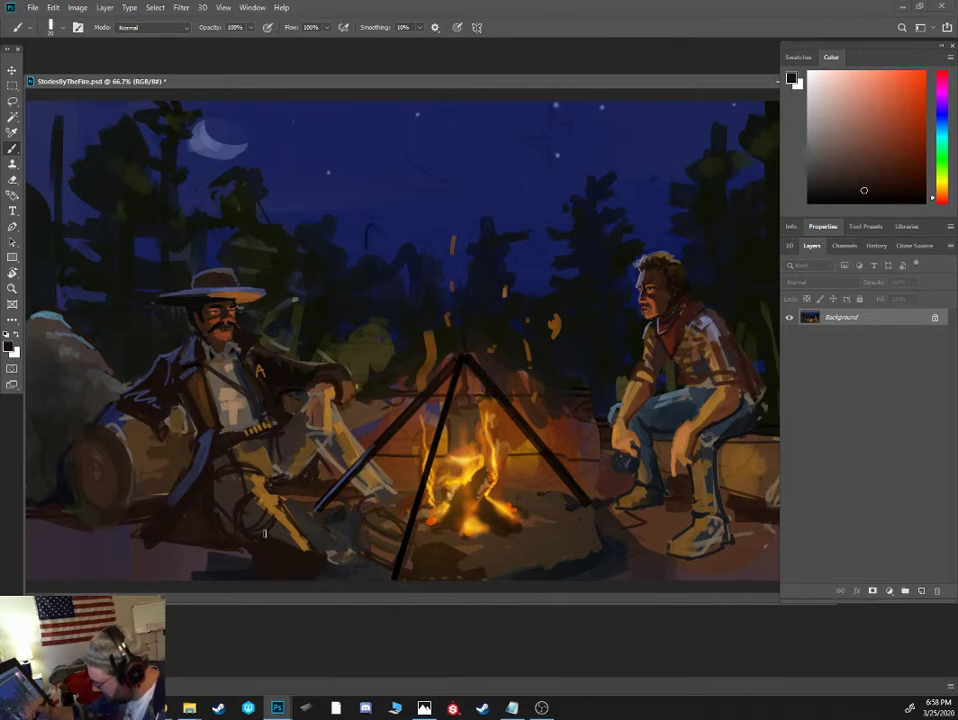
- Paint over the loops at the outstretched knee with grey-brown and add a muted blue moonlight stroke beneath the shin
{"action": "left_click", "coordinate": [214, 423], "text": "alt"}
{"action": "left_click", "coordinate": [184, 357], "text": "alt"}
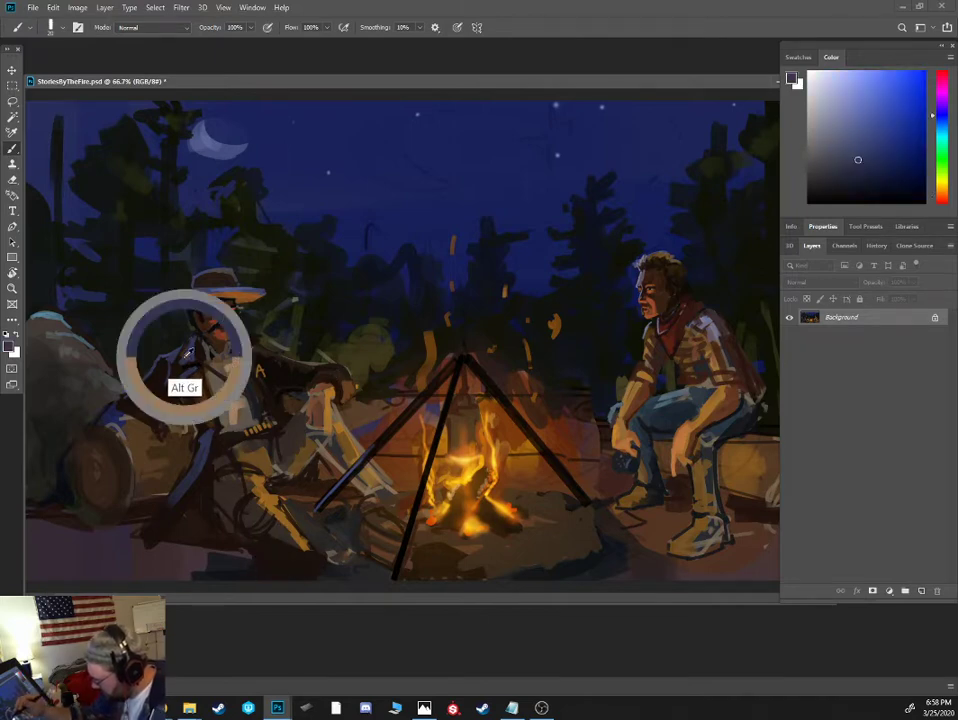
{"action": "left_click", "coordinate": [283, 521], "text": "alt"}
{"action": "left_click", "coordinate": [262, 519], "text": "alt"}
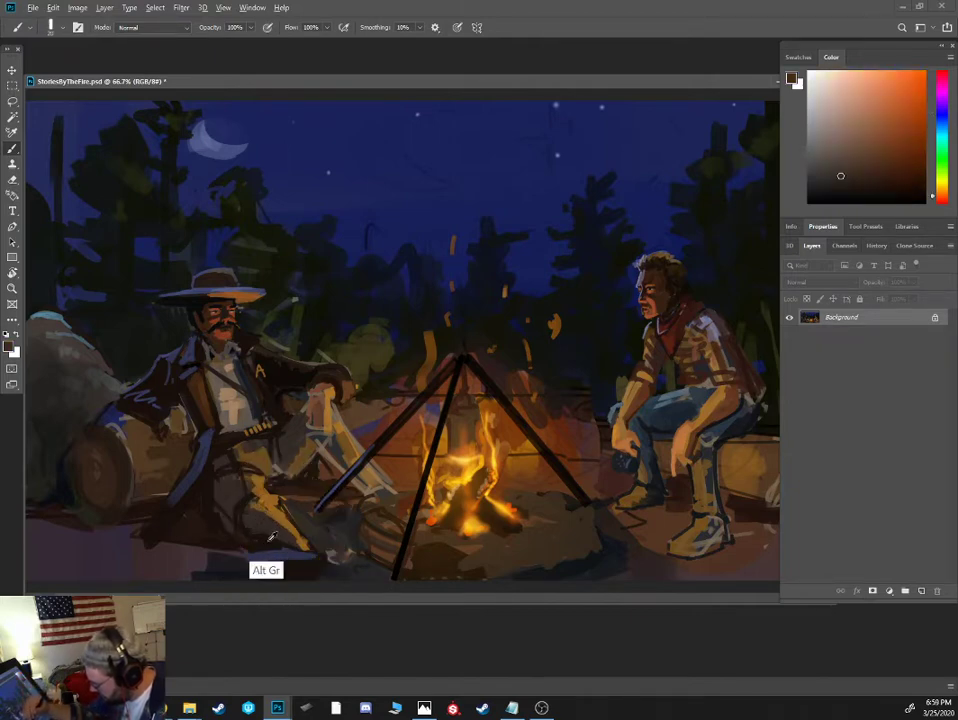
{"action": "left_click", "coordinate": [238, 517], "text": "alt"}
{"action": "left_click", "coordinate": [252, 516], "text": "alt"}
{"action": "key", "text": "["}
- Deepen the shadows on the outstretched thigh and the adjoining coat edge with dark strokes
{"action": "left_click_drag", "start_coordinate": [228, 485], "coordinate": [214, 494]}
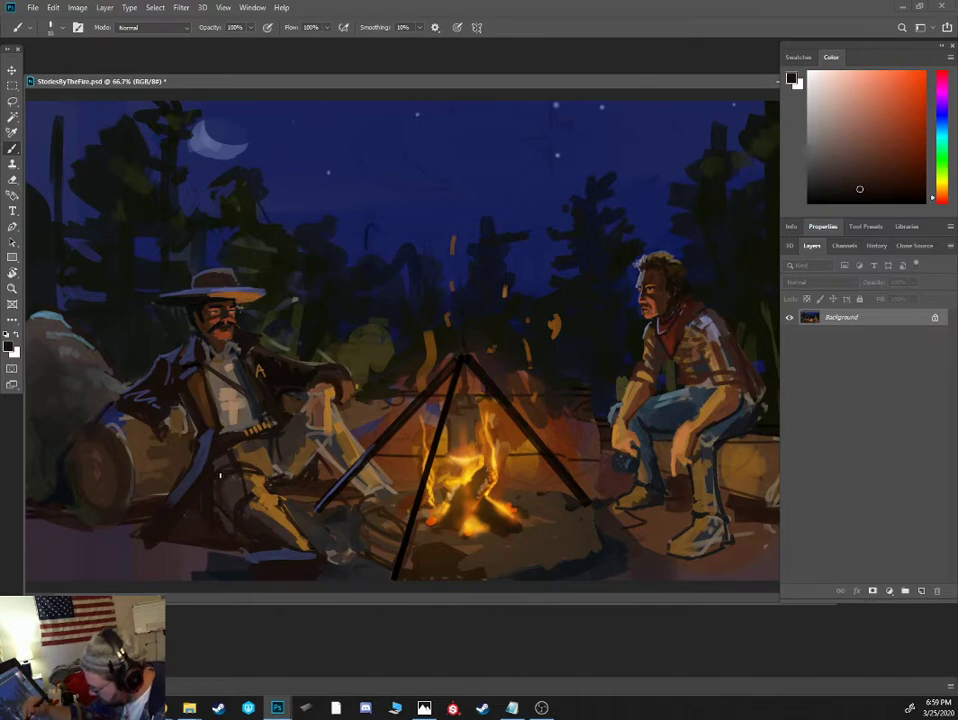
{"action": "left_click", "coordinate": [210, 512], "text": "alt"}
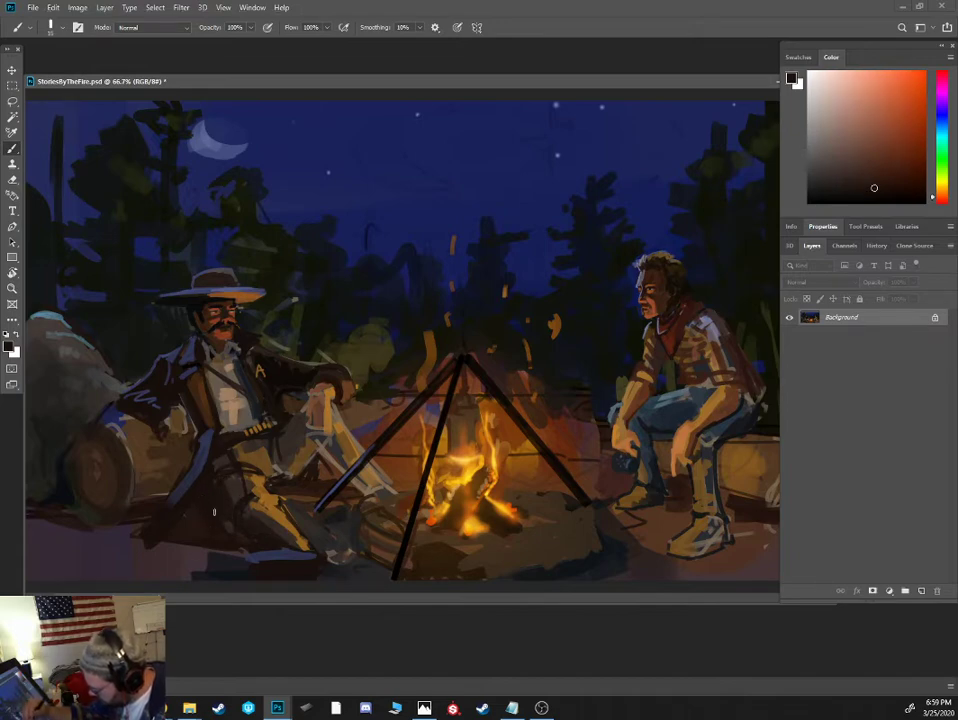
{"action": "left_click", "coordinate": [261, 458], "text": "alt"}
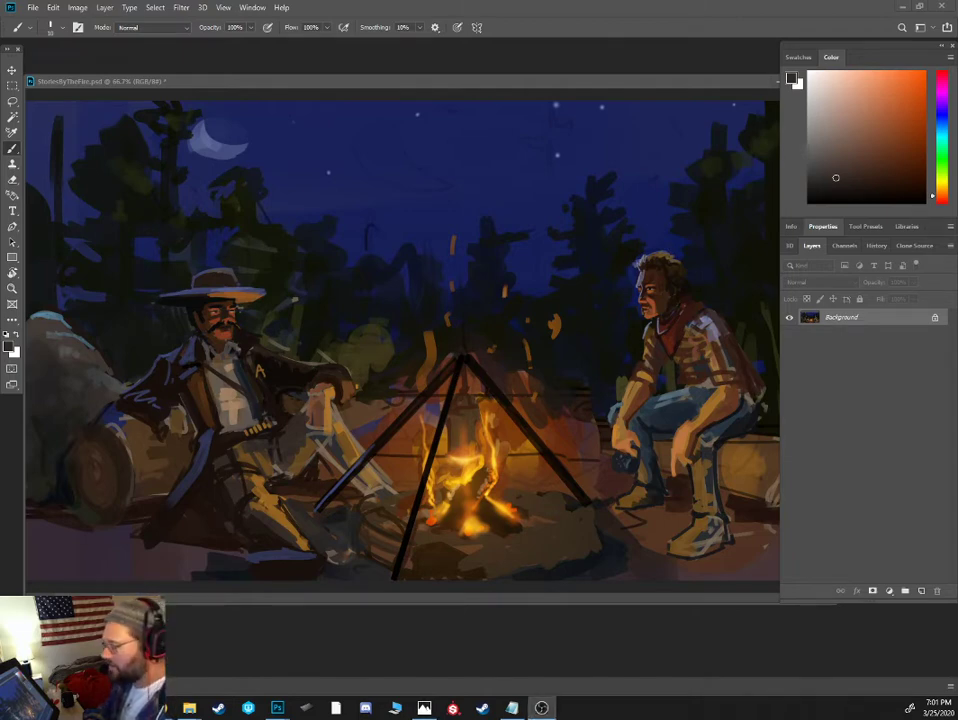
- Extend the top of the pine behind the seated bareheaded man upward with the dark tree color
{"action": "left_click", "coordinate": [614, 260]}
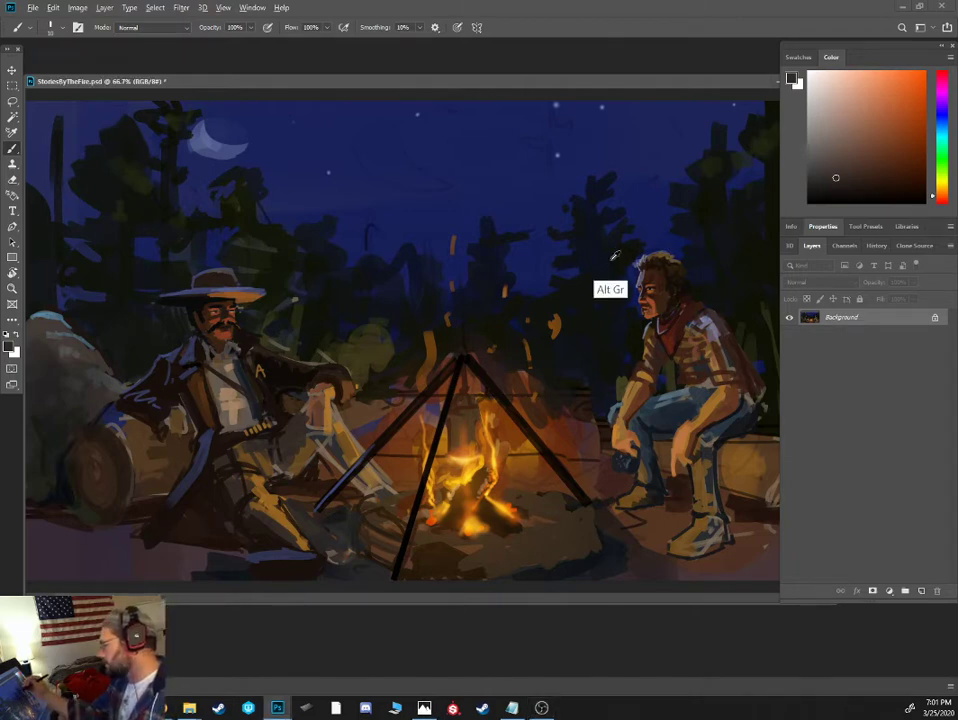
{"action": "left_click", "coordinate": [614, 260], "text": "alt"}
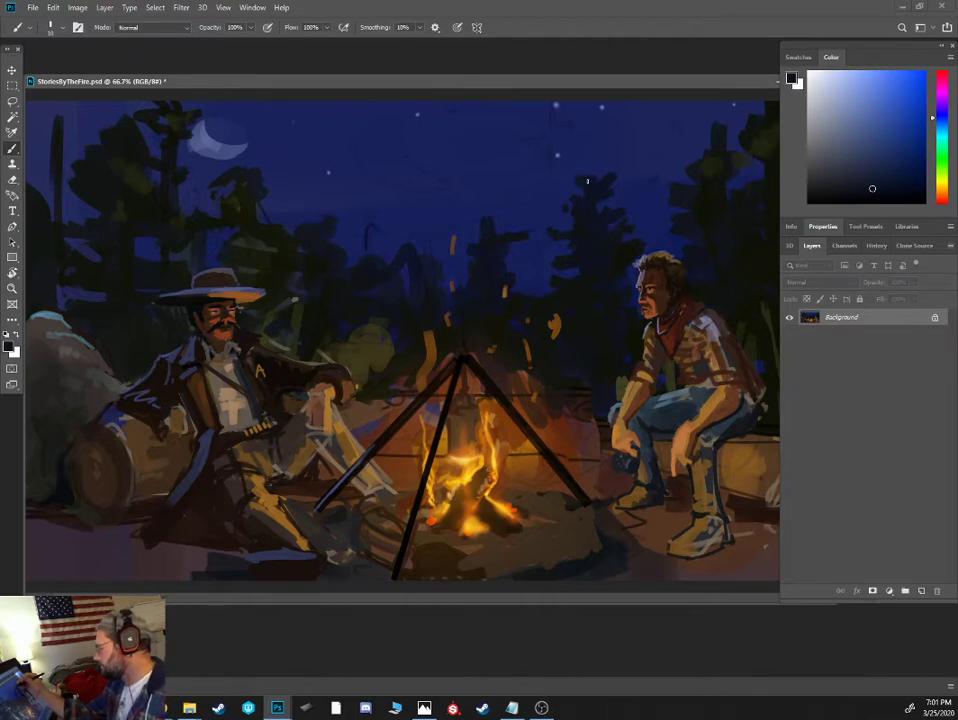
{"action": "left_click_drag", "start_coordinate": [588, 181], "coordinate": [590, 161]}
- Draw a pale violet cross-shaped star glint in the sky above the pine beside the bareheaded man
{"action": "left_click", "coordinate": [558, 154], "text": "alt"}
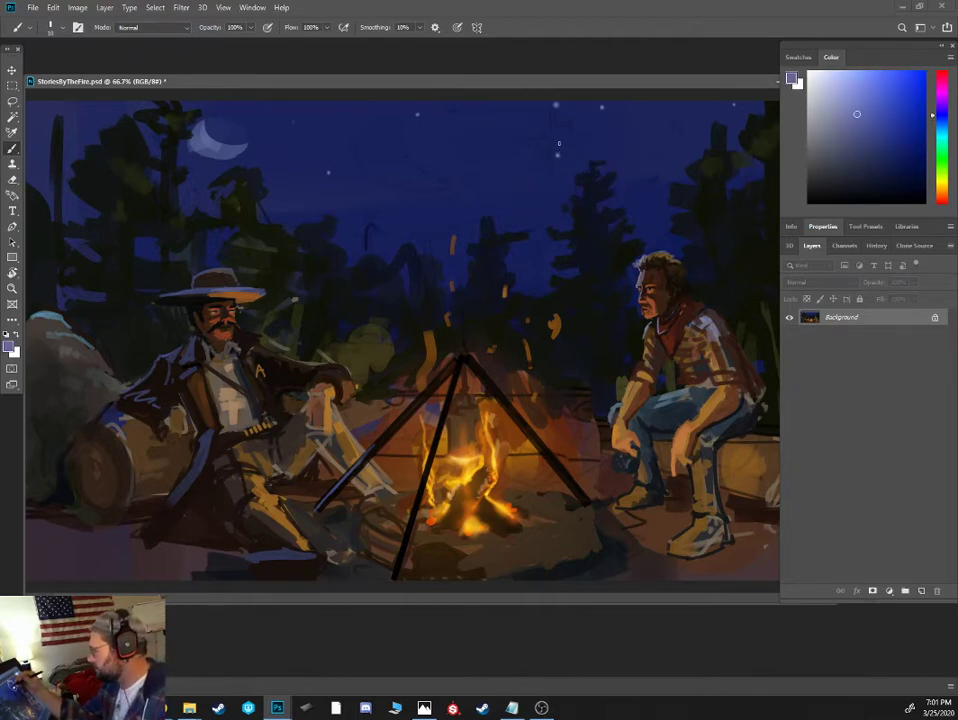
{"action": "key", "text": "["}
{"action": "mouse_move", "coordinate": [552, 111]}
{"action": "left_mouse_down"}
{"action": "mouse_move", "coordinate": [551, 143]}
{"action": "mouse_move", "coordinate": [562, 122]}
{"action": "left_mouse_up"}
{"action": "left_click", "coordinate": [545, 146], "text": "alt"}
- Paint over the star glint's crossbar with a larger brush in the surrounding sky blue
{"action": "key", "text": "]"}
{"action": "key", "text": "]"}
{"action": "key", "text": "]"}
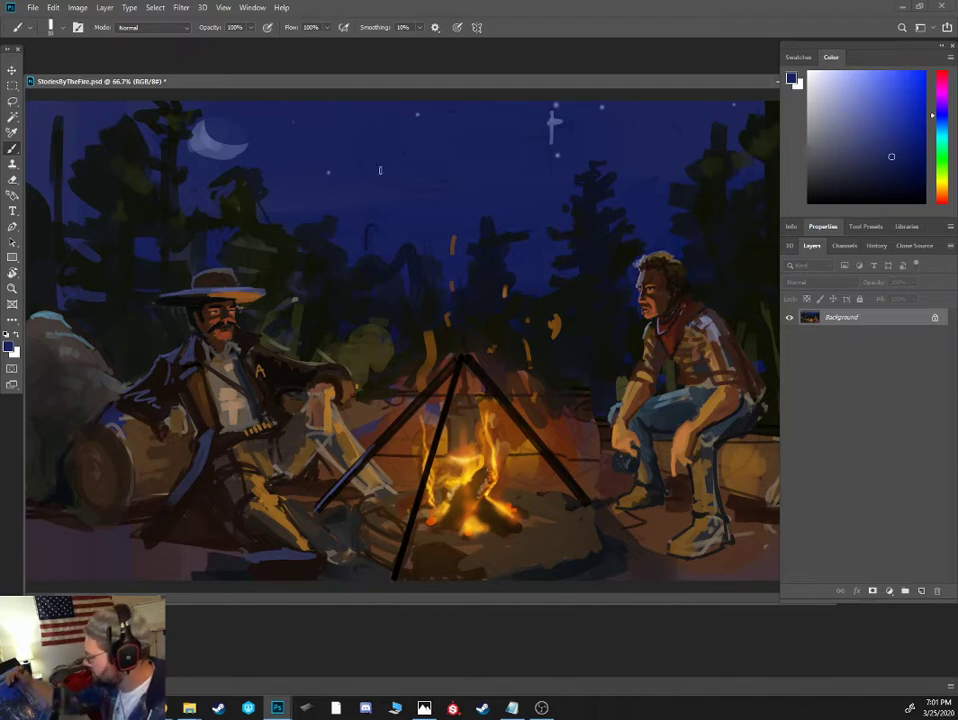
{"action": "left_click", "coordinate": [380, 172], "text": "alt"}
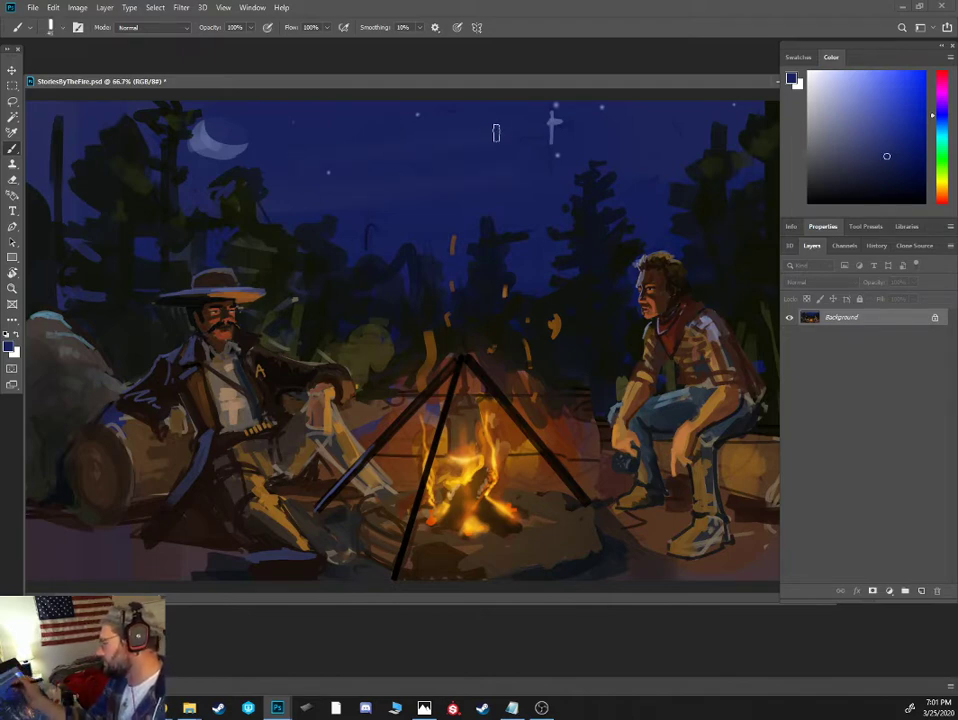
{"action": "left_click_drag", "start_coordinate": [534, 125], "coordinate": [565, 120]}
- Build up a taller dark top on the pine behind the campfire
{"action": "left_click", "coordinate": [485, 252], "text": "alt"}
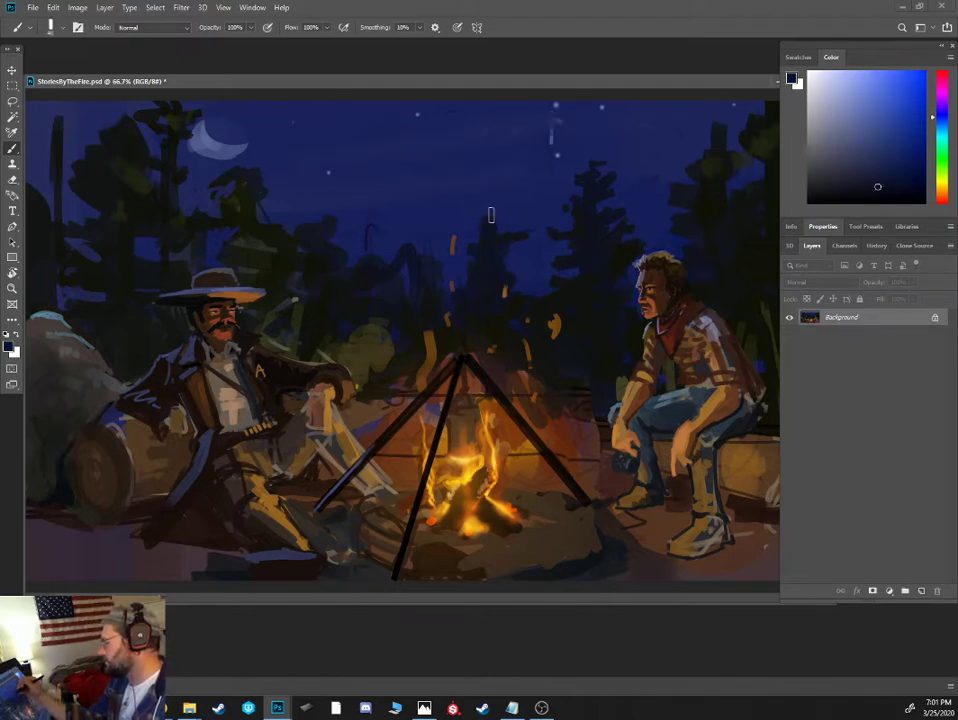
{"action": "left_click", "coordinate": [485, 220], "text": "alt"}
{"action": "left_click", "coordinate": [484, 210], "text": "alt"}
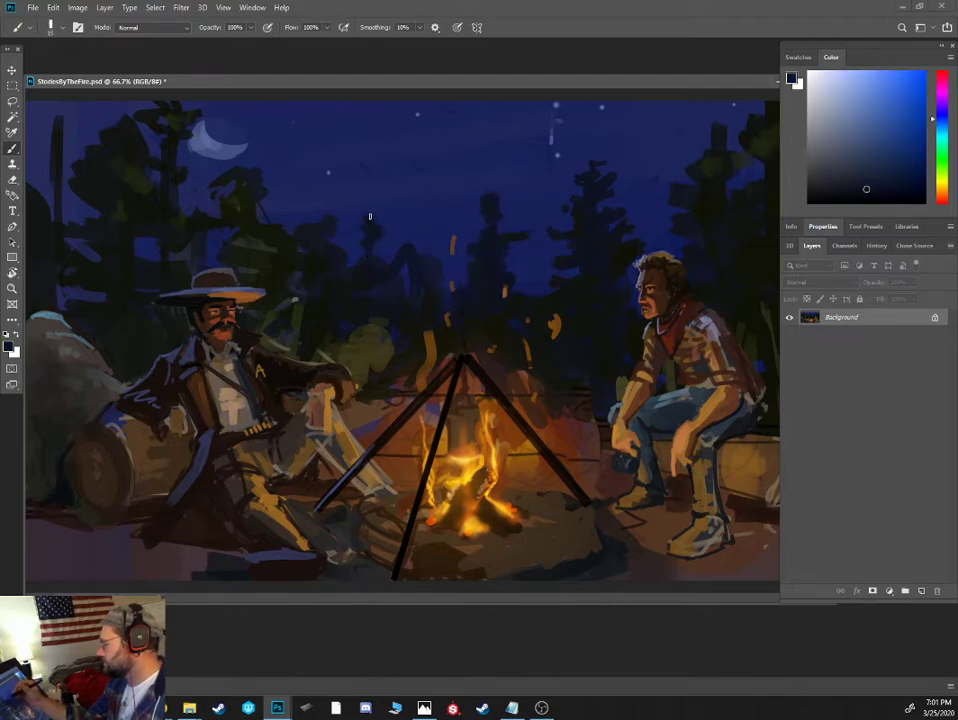
- Shape a small dark pine between the hatted man and the fire, refining its outline with sky blue
{"action": "left_click", "coordinate": [366, 252], "text": "alt"}
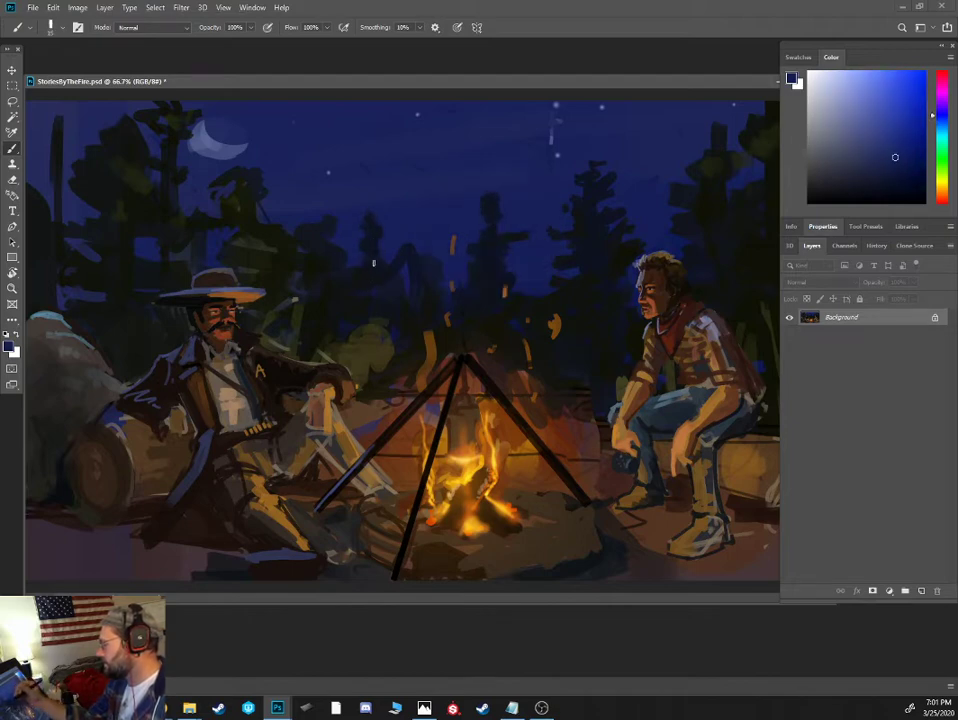
{"action": "left_click", "coordinate": [378, 270], "text": "alt"}
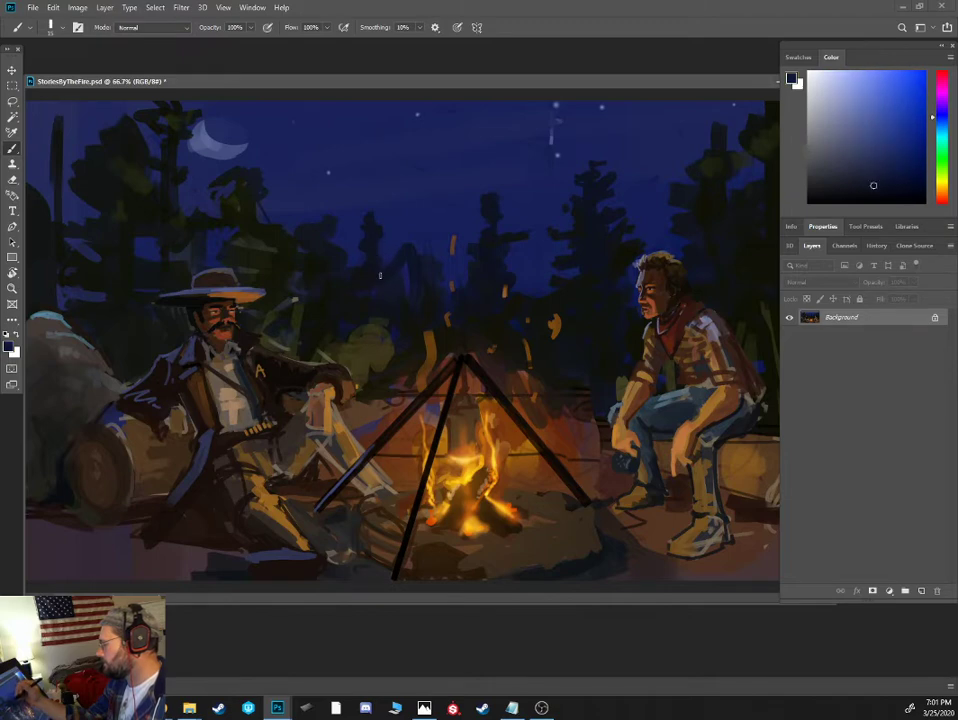
{"action": "left_click", "coordinate": [372, 284], "text": "alt"}
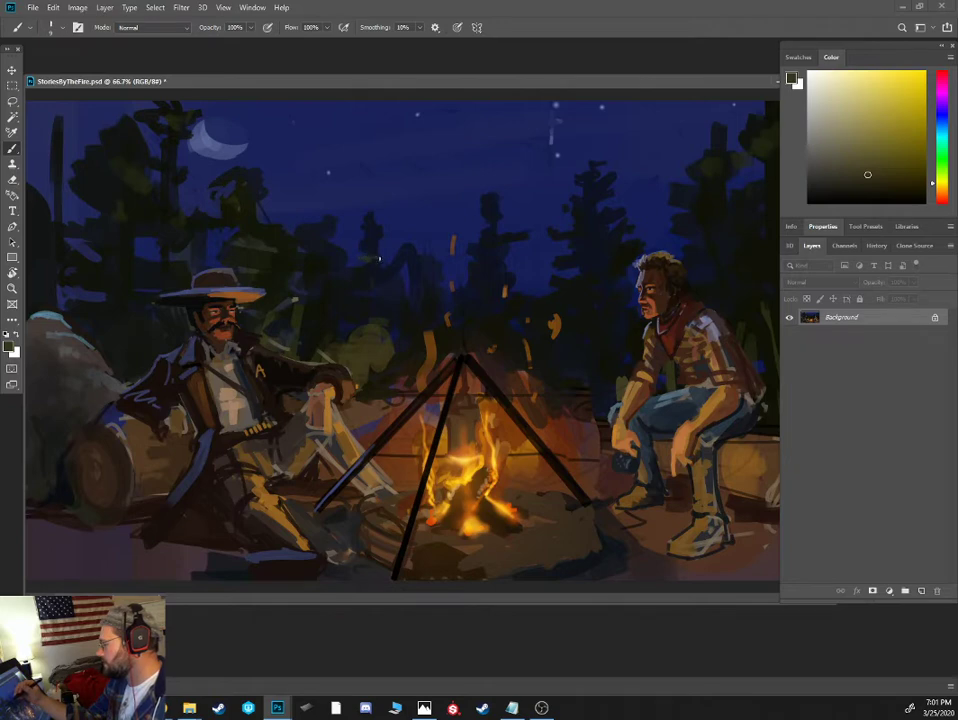
- Add olive foliage highlights to the small distant pine and refine the neighboring treeline with sky and tree colors
{"action": "left_click", "coordinate": [362, 232], "text": "alt"}
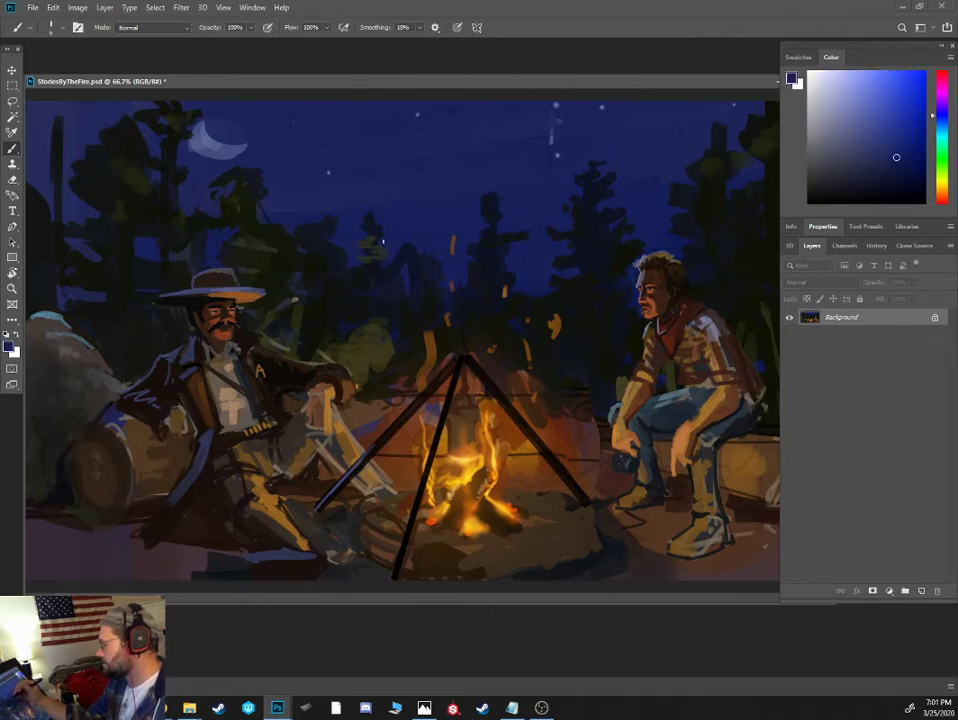
{"action": "left_click", "coordinate": [378, 235], "text": "alt"}
{"action": "left_click", "coordinate": [385, 220], "text": "alt"}
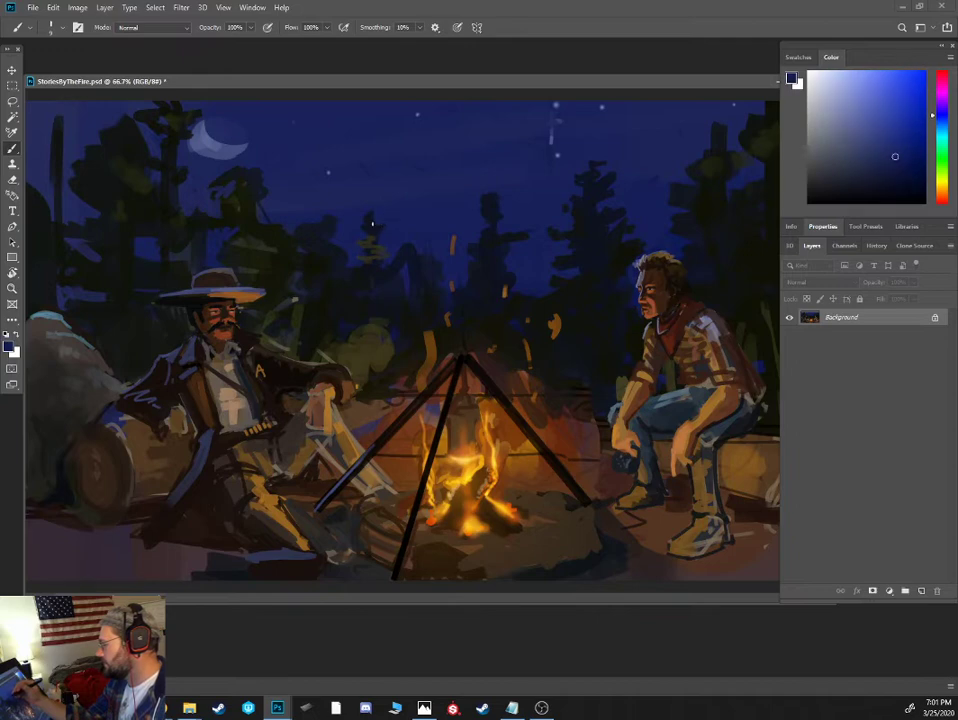
{"action": "left_click", "coordinate": [389, 210], "text": "alt"}
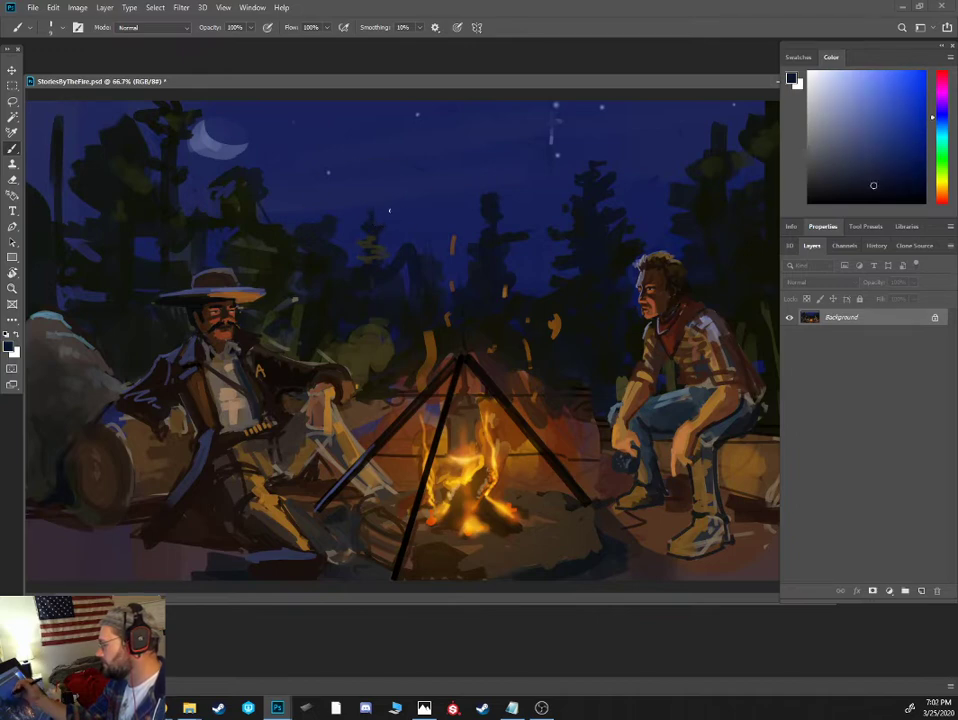
{"action": "left_click", "coordinate": [326, 237], "text": "alt"}
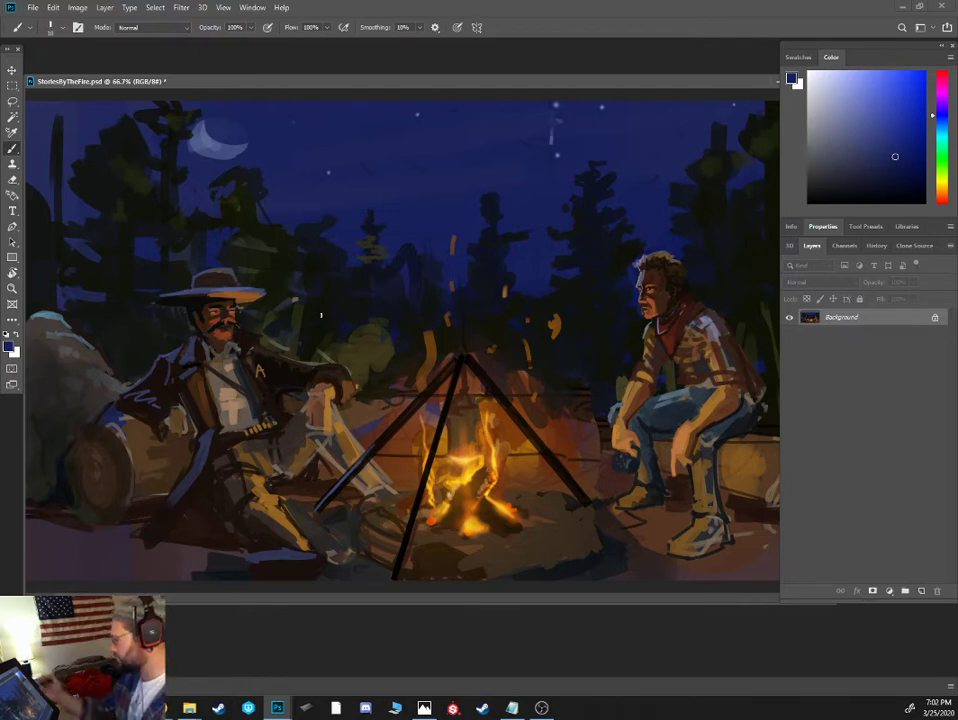
- Darken the tripod's apex and trim the nearby sparks using dark colors sampled from the painting
{"action": "left_click", "coordinate": [465, 357], "text": "alt"}
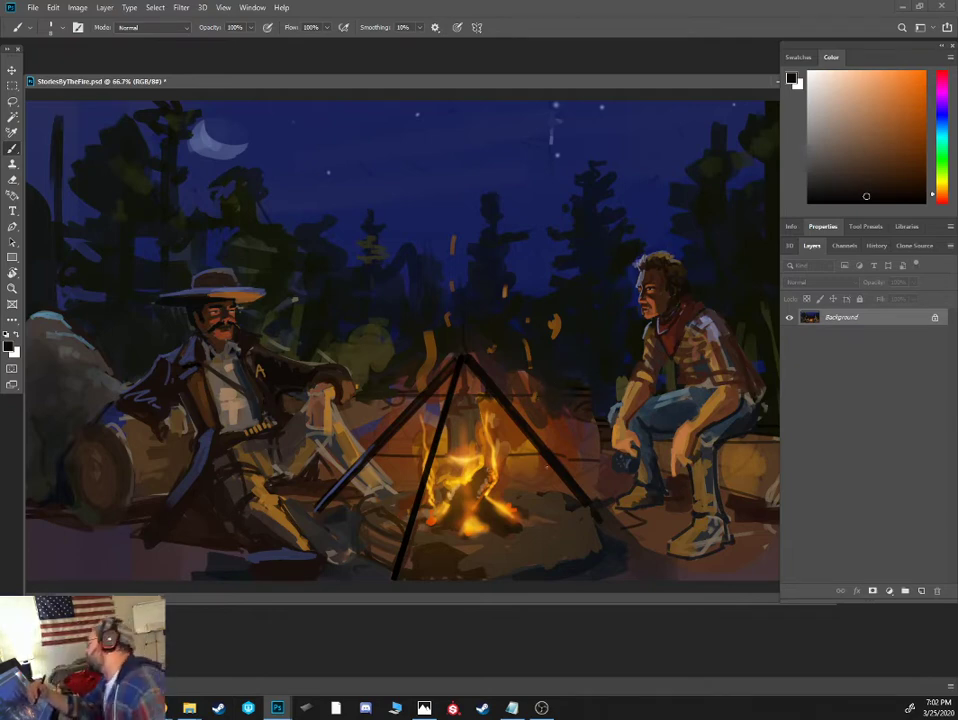
{"action": "left_click", "coordinate": [460, 354], "text": "alt"}
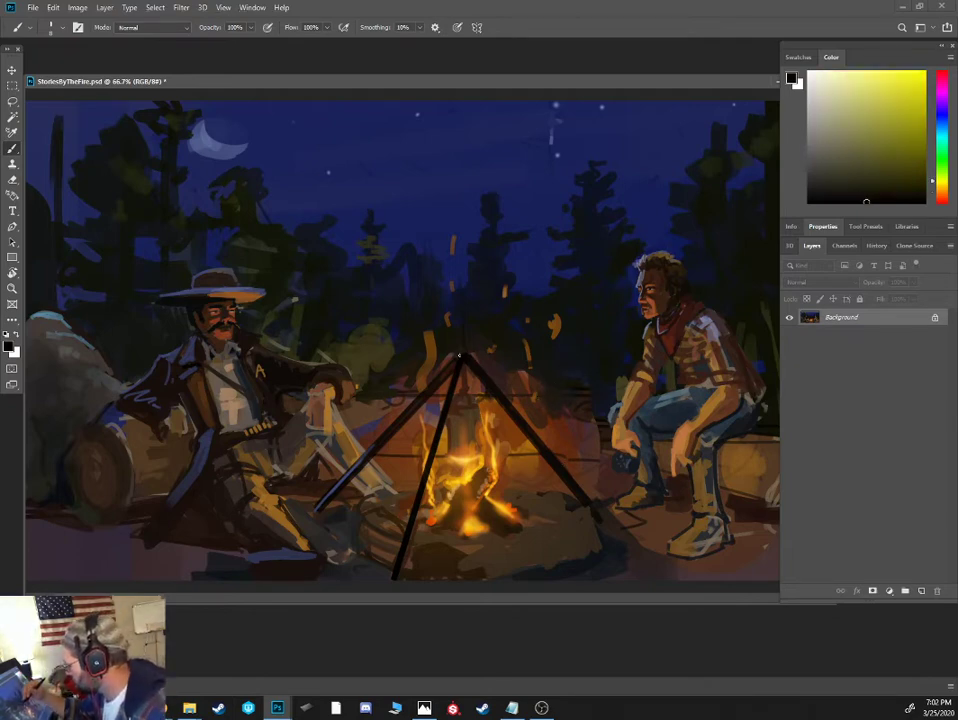
{"action": "left_click", "coordinate": [450, 350], "text": "alt"}
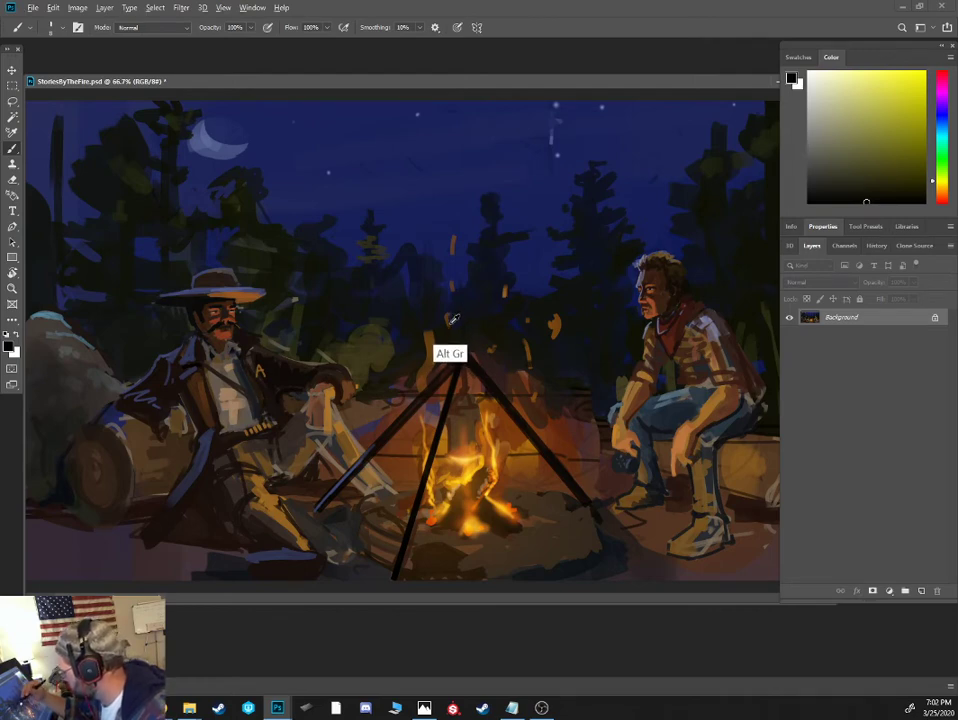
{"action": "left_click", "coordinate": [432, 336], "text": "alt"}
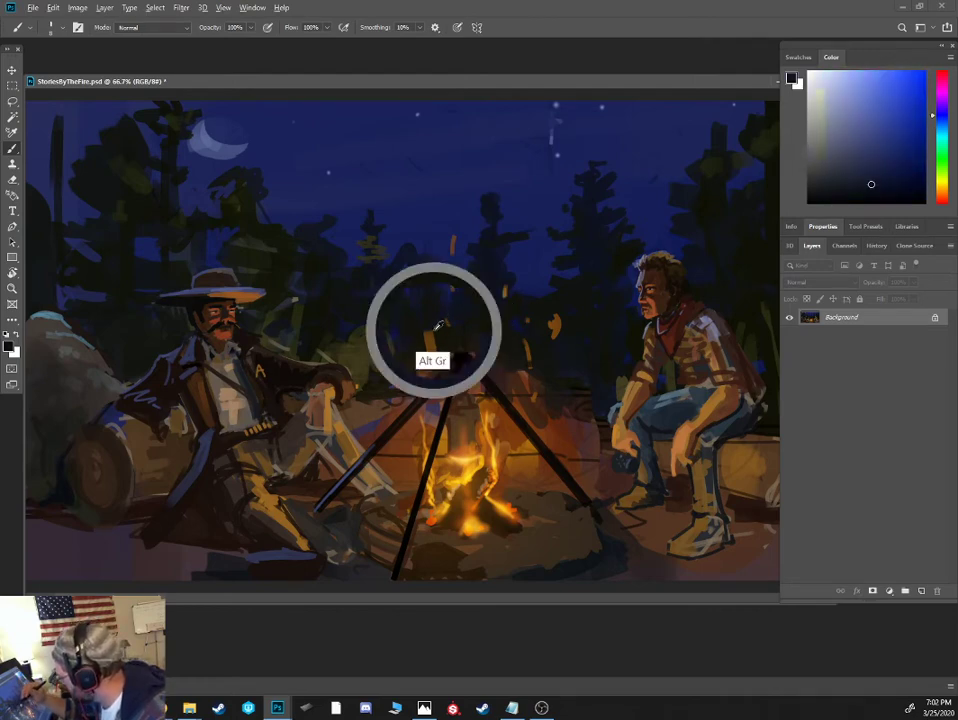
{"action": "left_click", "coordinate": [433, 322], "text": "alt"}
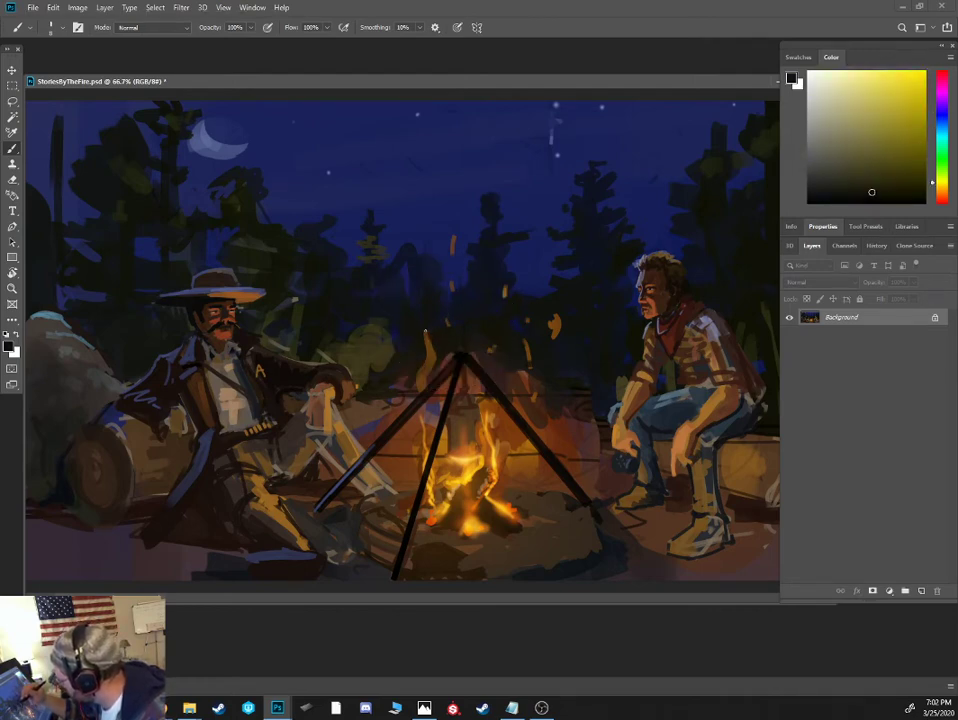
{"action": "left_click", "coordinate": [428, 316], "text": "alt"}
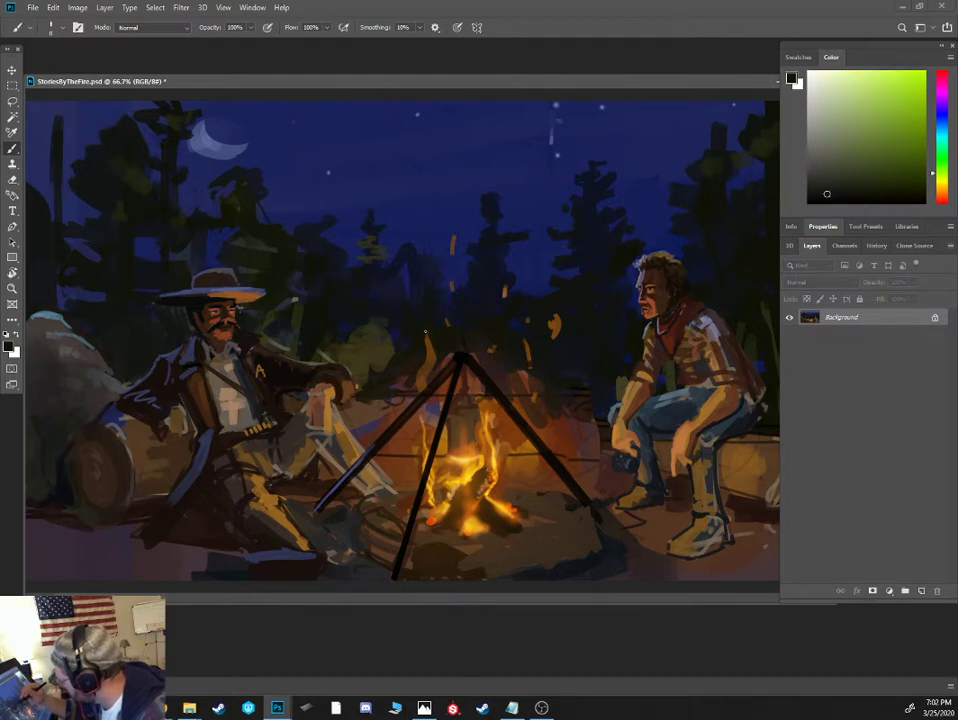
{"action": "left_click", "coordinate": [429, 333], "text": "alt"}
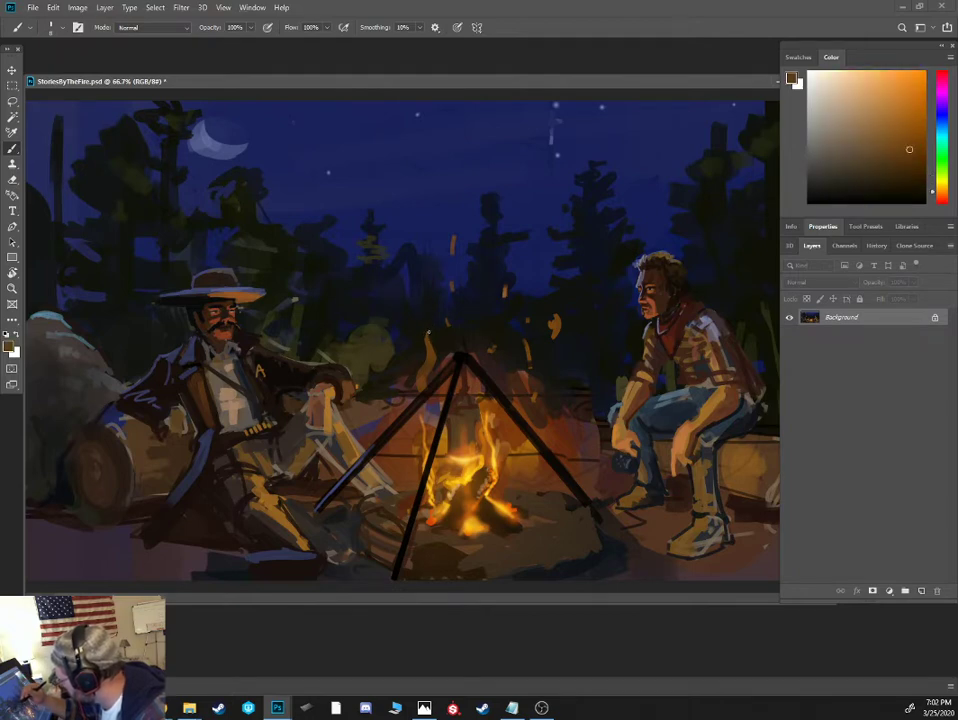
- Repaint the sparks around the tripod in brighter orange and touch up the tripod's tip in dark brown
{"action": "left_click", "coordinate": [895, 106]}
{"action": "mouse_move", "coordinate": [426, 331]}
{"action": "left_mouse_down"}
{"action": "mouse_move", "coordinate": [429, 342]}
{"action": "mouse_move", "coordinate": [451, 326]}
{"action": "left_mouse_up"}
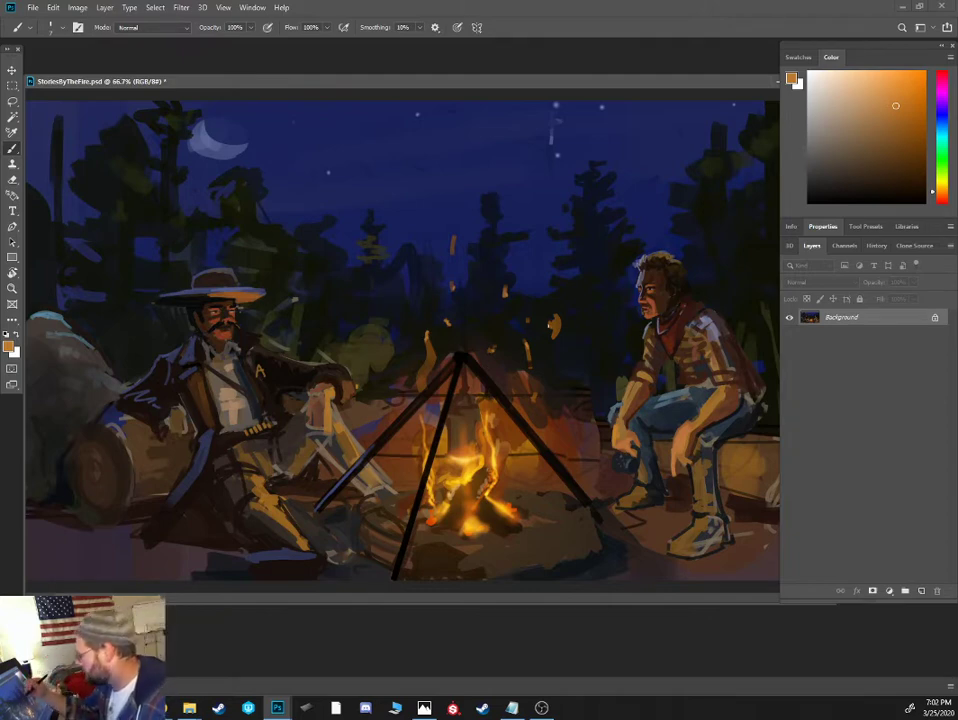
{"action": "left_click", "coordinate": [531, 360], "text": "alt"}
{"action": "left_click_drag", "start_coordinate": [559, 321], "coordinate": [555, 335]}
{"action": "left_click", "coordinate": [908, 107]}
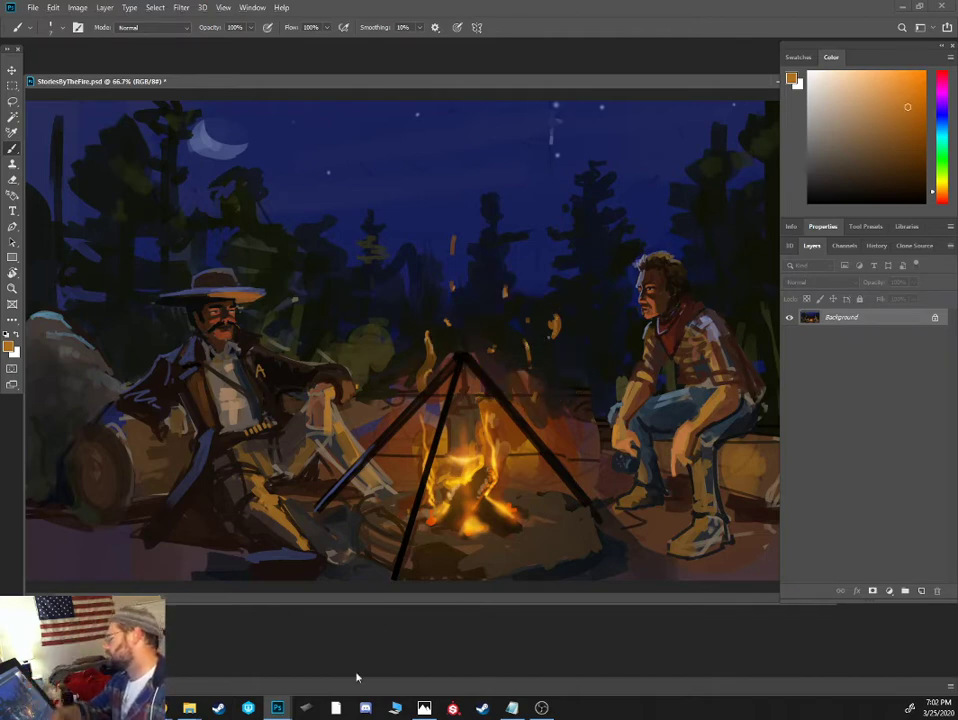
{"action": "left_click", "coordinate": [476, 364], "text": "alt"}
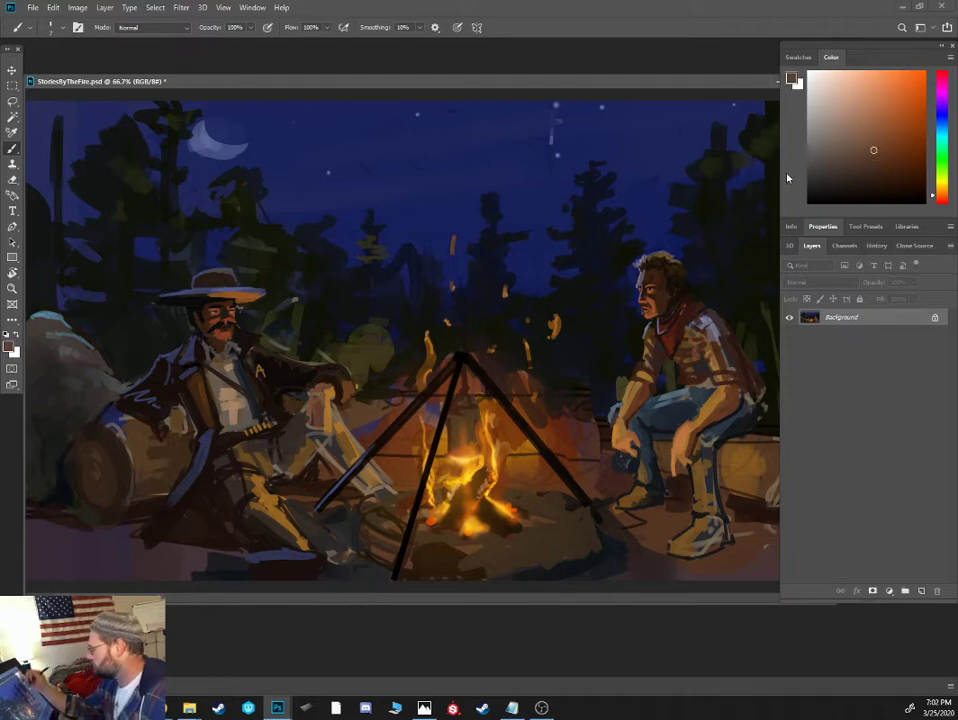
{"action": "left_click", "coordinate": [450, 368], "text": "alt"}
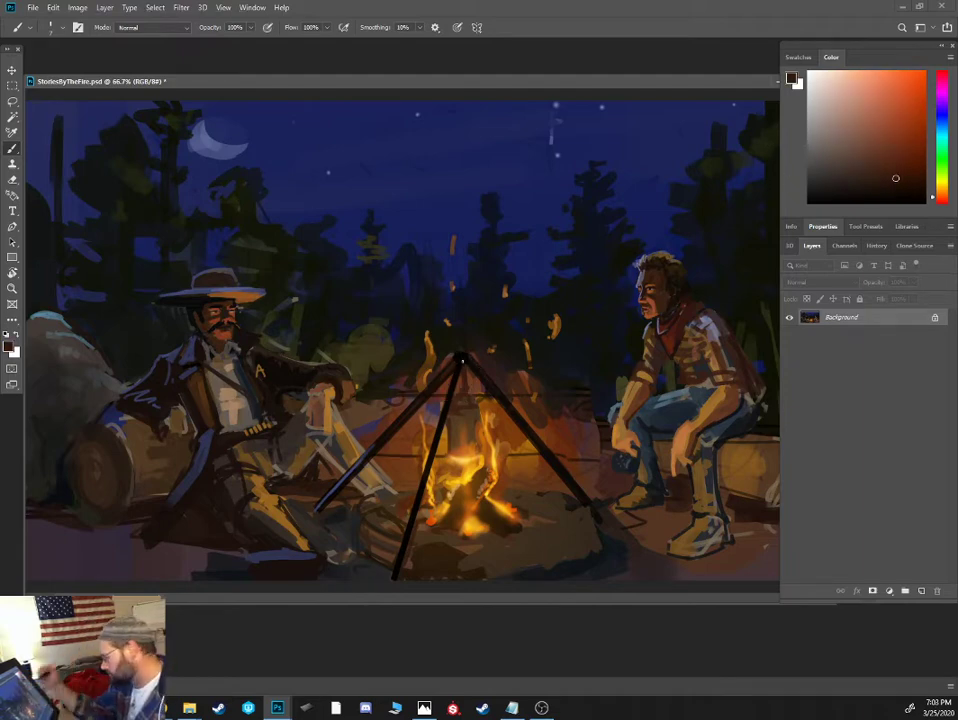
- Shade the seated man's rolled sleeve and shirt in dark brown, and darken the edge of the log behind the fire
{"action": "left_click", "coordinate": [642, 376], "text": "alt"}
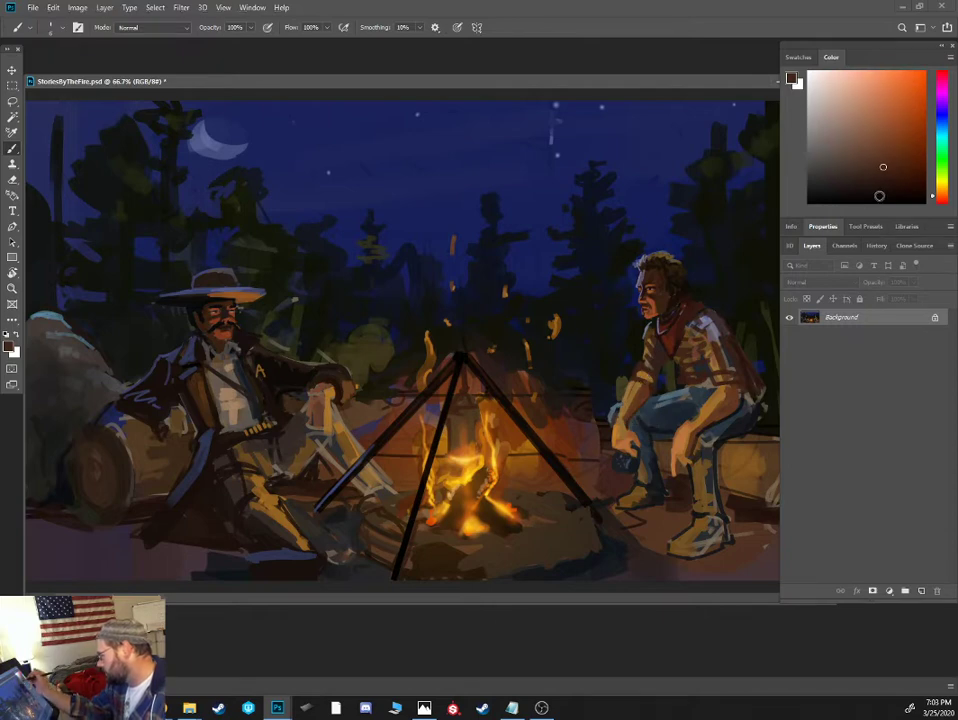
{"action": "left_click", "coordinate": [879, 196]}
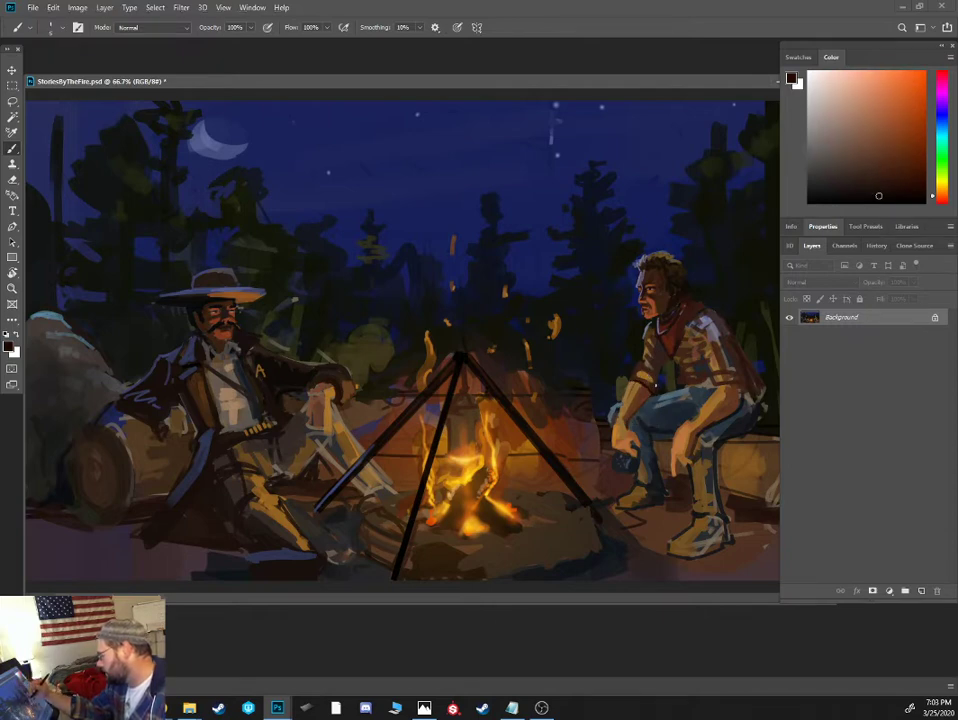
{"action": "left_click", "coordinate": [641, 410], "text": "alt"}
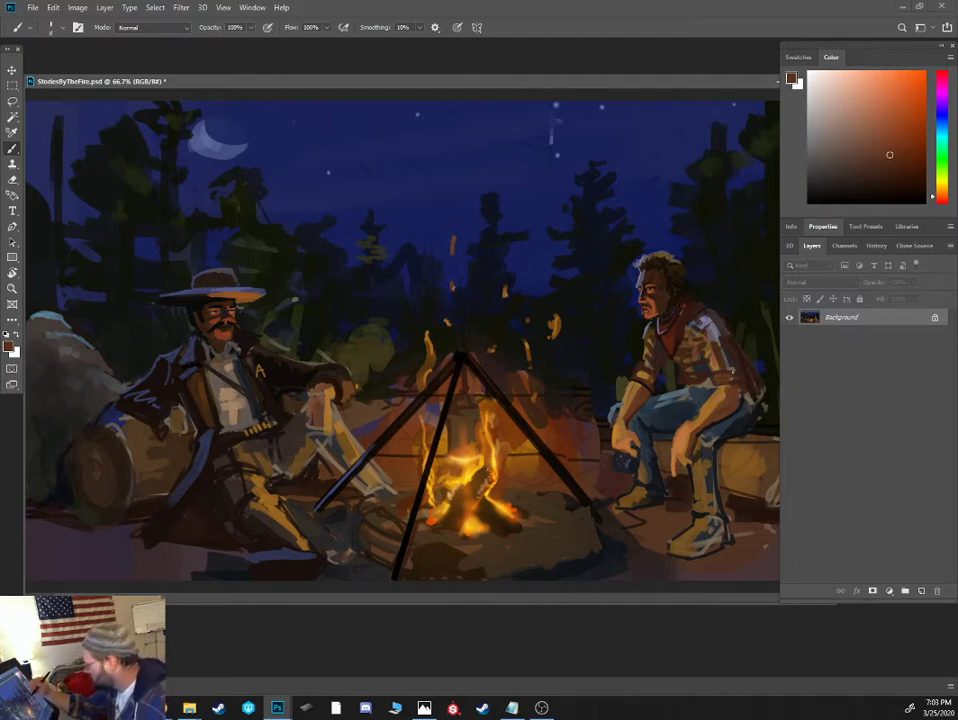
{"action": "left_click", "coordinate": [891, 176]}
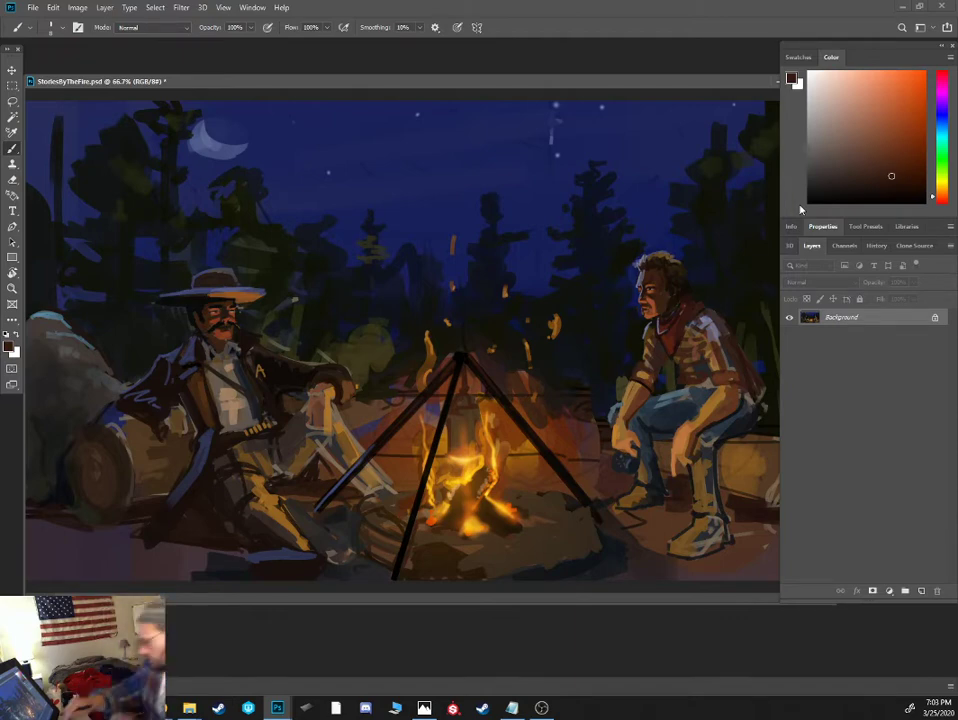
{"action": "left_click", "coordinate": [584, 375], "text": "alt"}
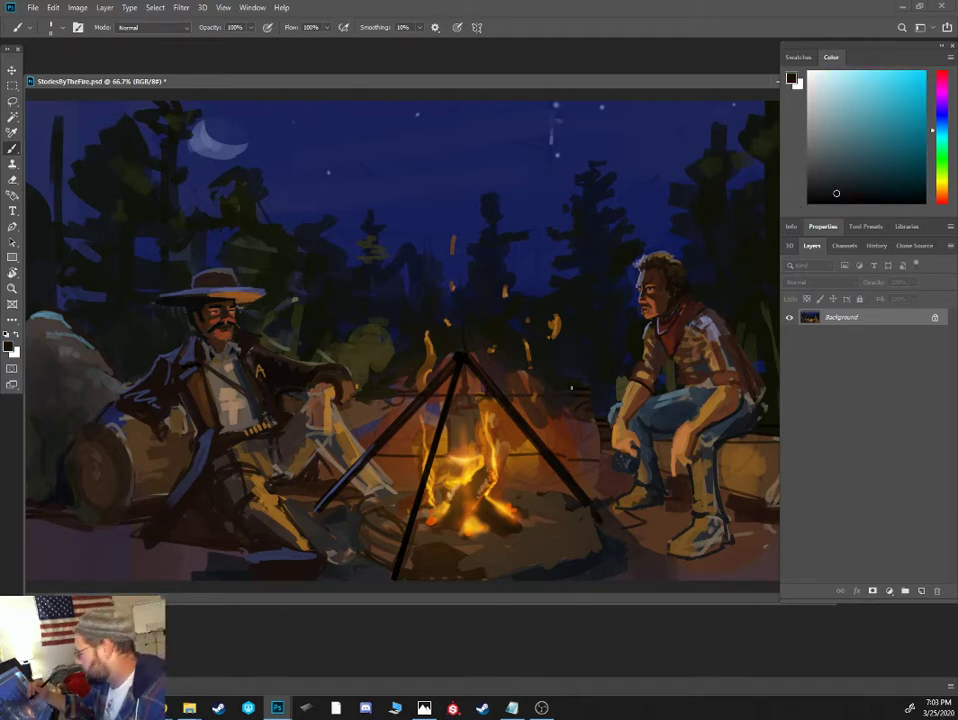
{"action": "left_click", "coordinate": [580, 401], "text": "alt"}
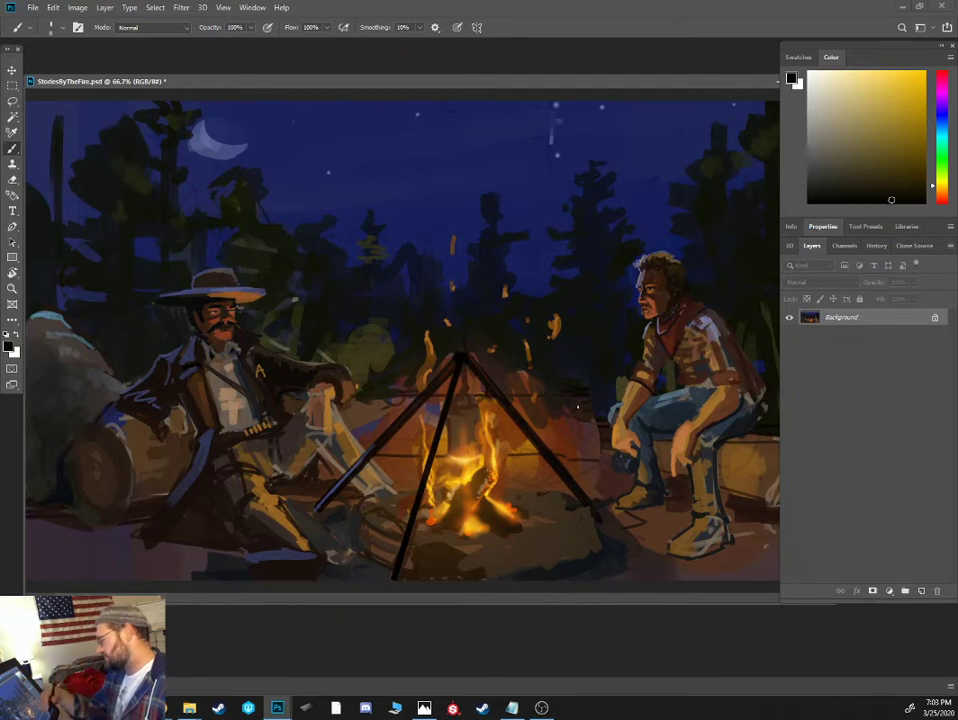
- Add dark jagged branches to the pine behind the seated man, refining its outline against the sky blue
{"action": "left_click", "coordinate": [716, 219], "text": "alt"}
{"action": "left_click", "coordinate": [684, 196], "text": "alt"}
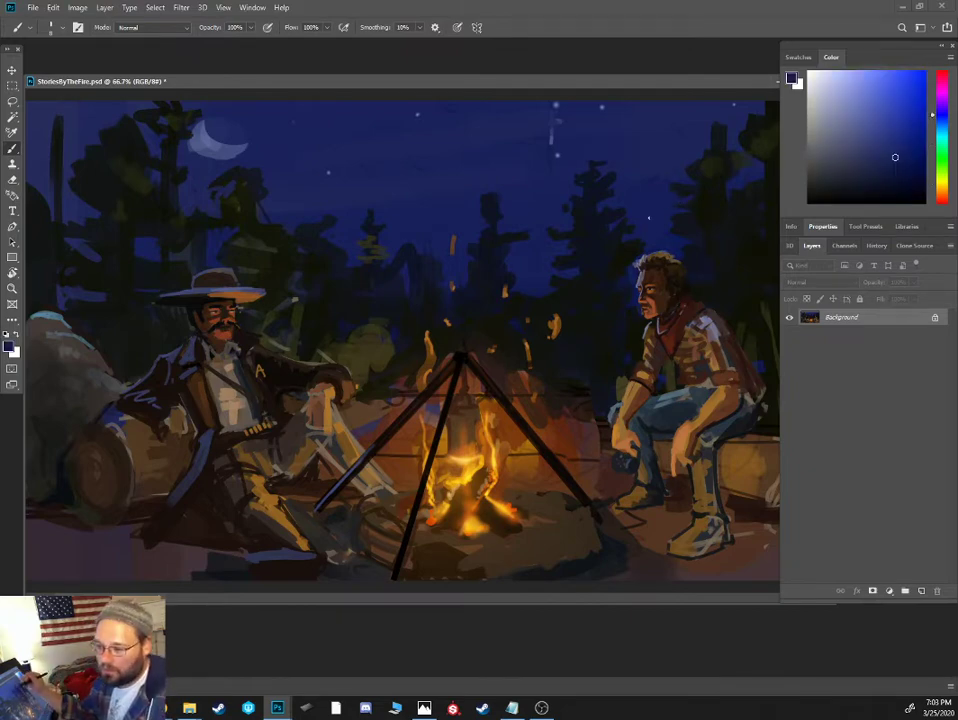
{"action": "left_click", "coordinate": [703, 191], "text": "alt"}
{"action": "left_click_drag", "start_coordinate": [686, 184], "coordinate": [641, 189]}
{"action": "left_click", "coordinate": [666, 160], "text": "alt"}
{"action": "left_click", "coordinate": [654, 185], "text": "alt"}
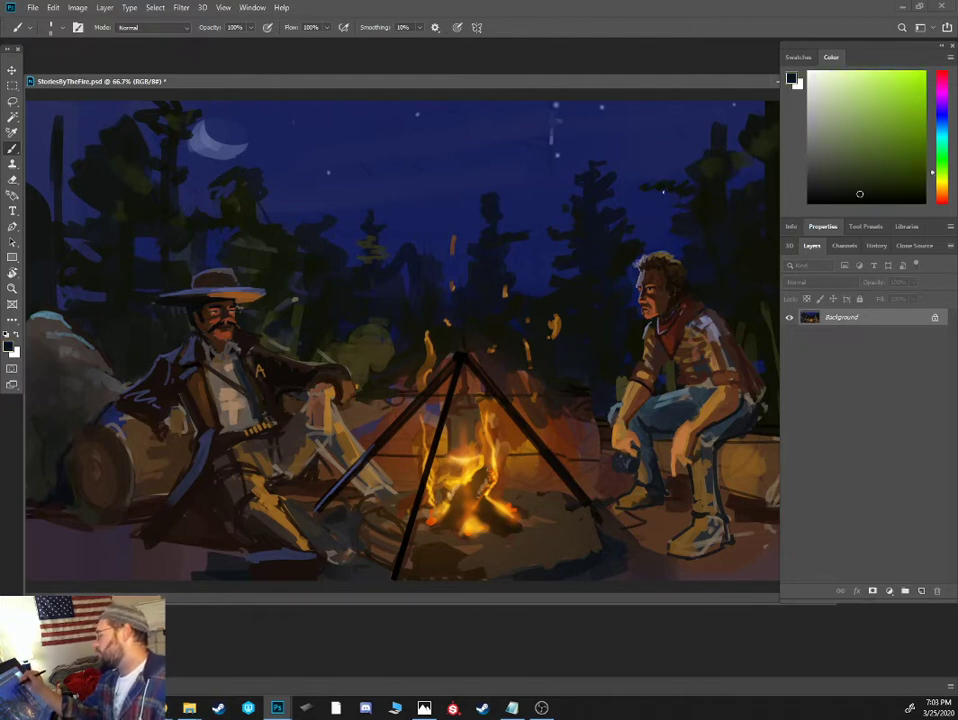
{"action": "left_click_drag", "start_coordinate": [683, 158], "coordinate": [654, 151]}
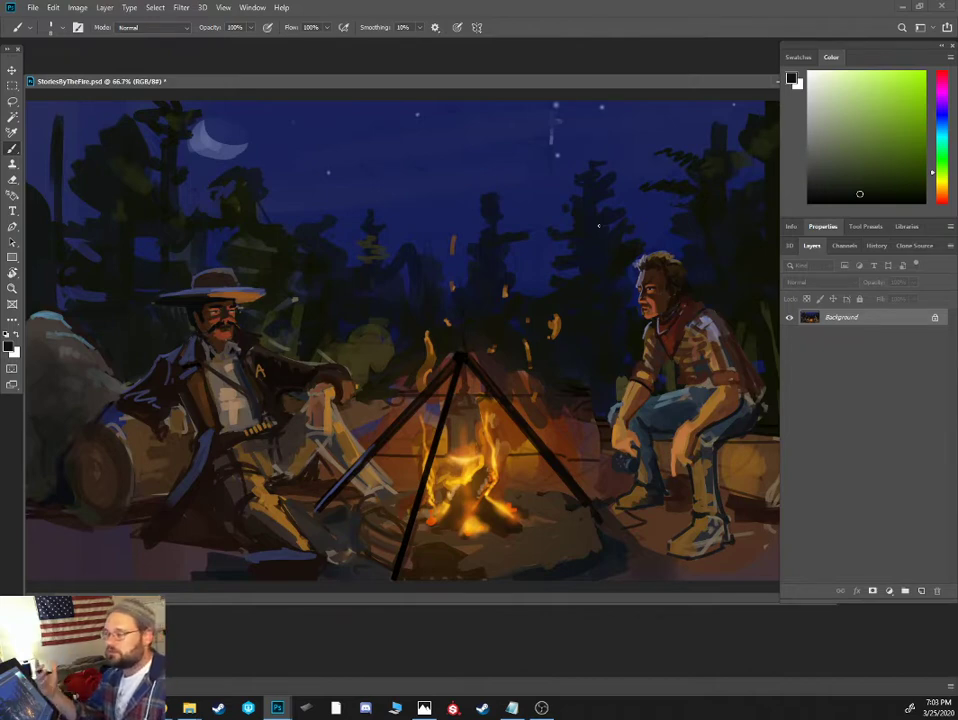
{"action": "left_click", "coordinate": [702, 157], "text": "alt"}
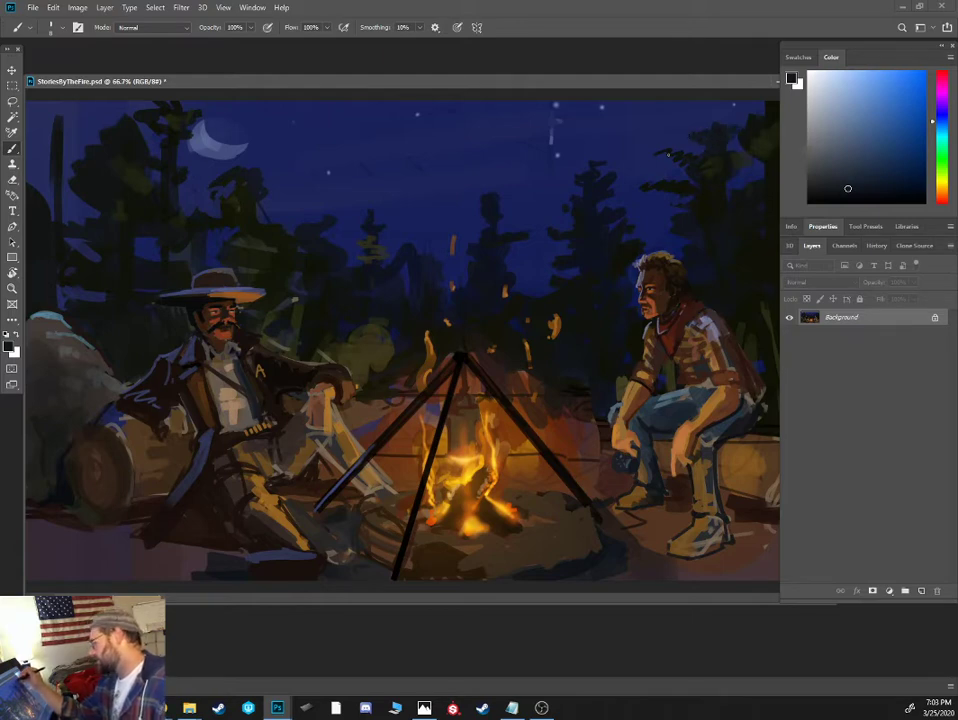
- Reshape the top of the pine between the fire and the seated man into a taller, narrower point
{"action": "left_click", "coordinate": [592, 188], "text": "alt"}
{"action": "left_click", "coordinate": [591, 188], "text": "alt"}
{"action": "left_click", "coordinate": [588, 212], "text": "alt"}
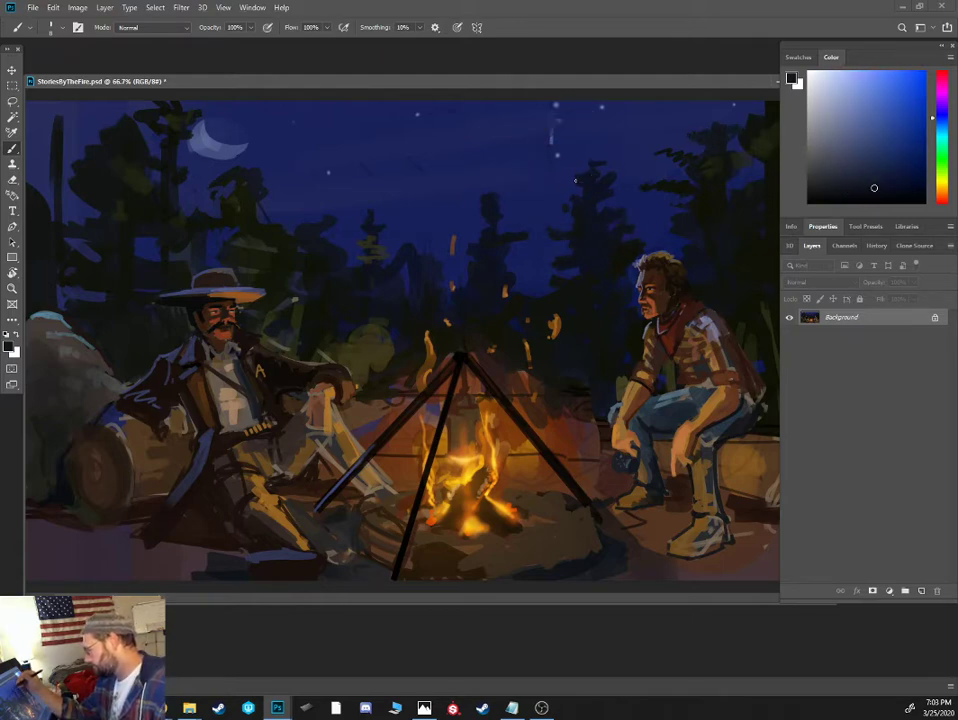
{"action": "left_click_drag", "start_coordinate": [570, 181], "coordinate": [576, 180]}
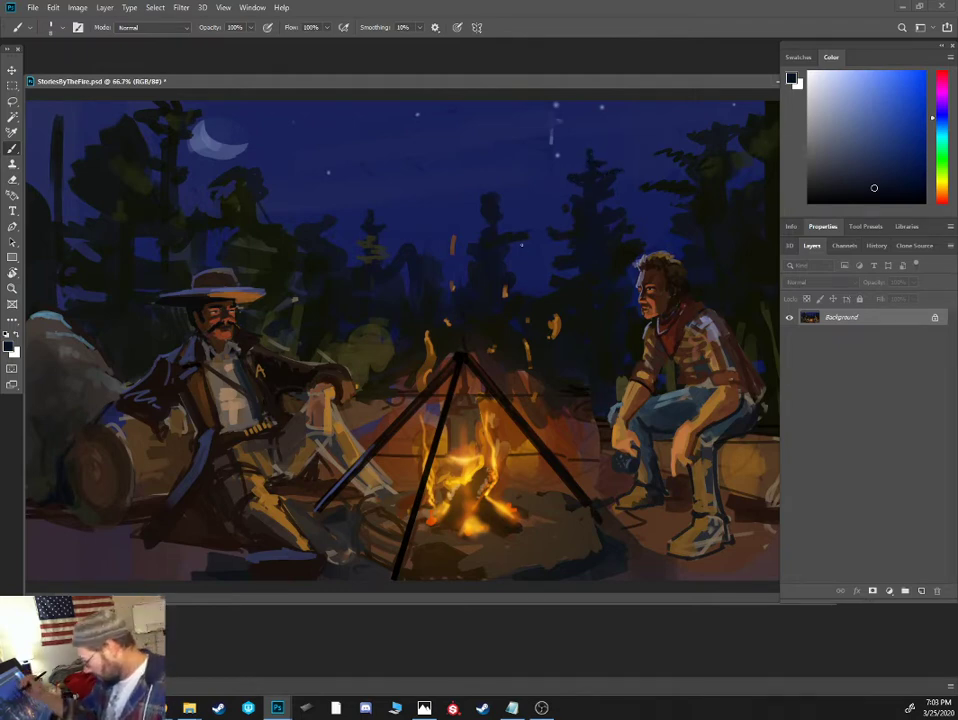
- Extend the side branches of the pine behind the campfire with a larger brush and dark tree colors
{"action": "left_click", "coordinate": [499, 248], "text": "alt"}
{"action": "key", "text": "]"}
{"action": "key", "text": "]"}
{"action": "key", "text": "]"}
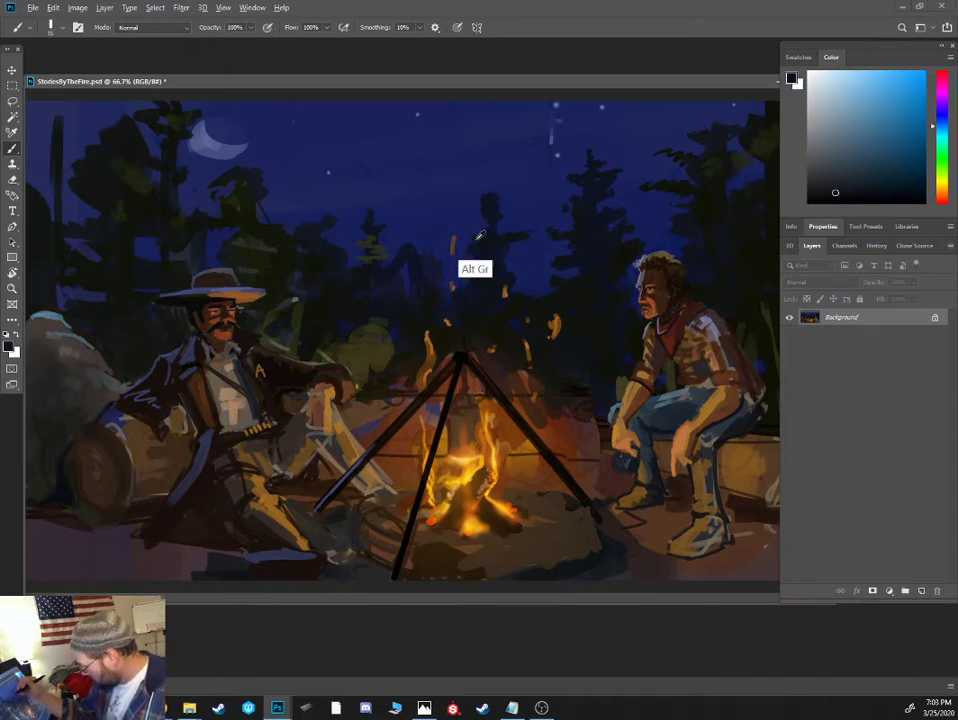
{"action": "left_click", "coordinate": [467, 238], "text": "alt"}
{"action": "left_click", "coordinate": [453, 250], "text": "alt"}
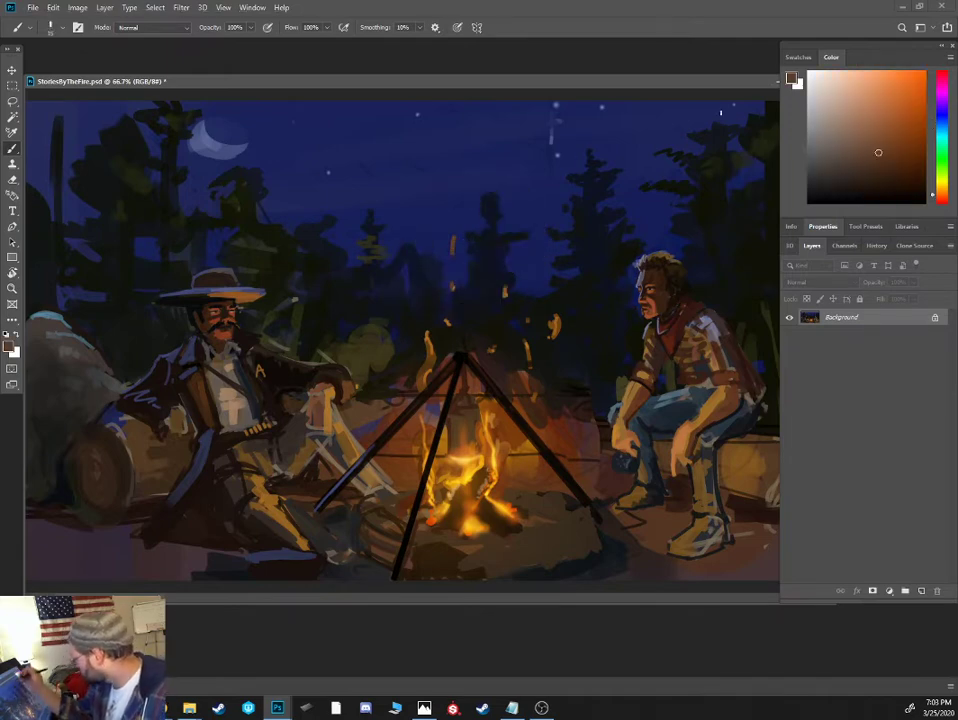
- Paint a taller dark treetop into the treeline between the hatted man and the small distant pine
{"action": "left_click", "coordinate": [274, 200], "text": "alt"}
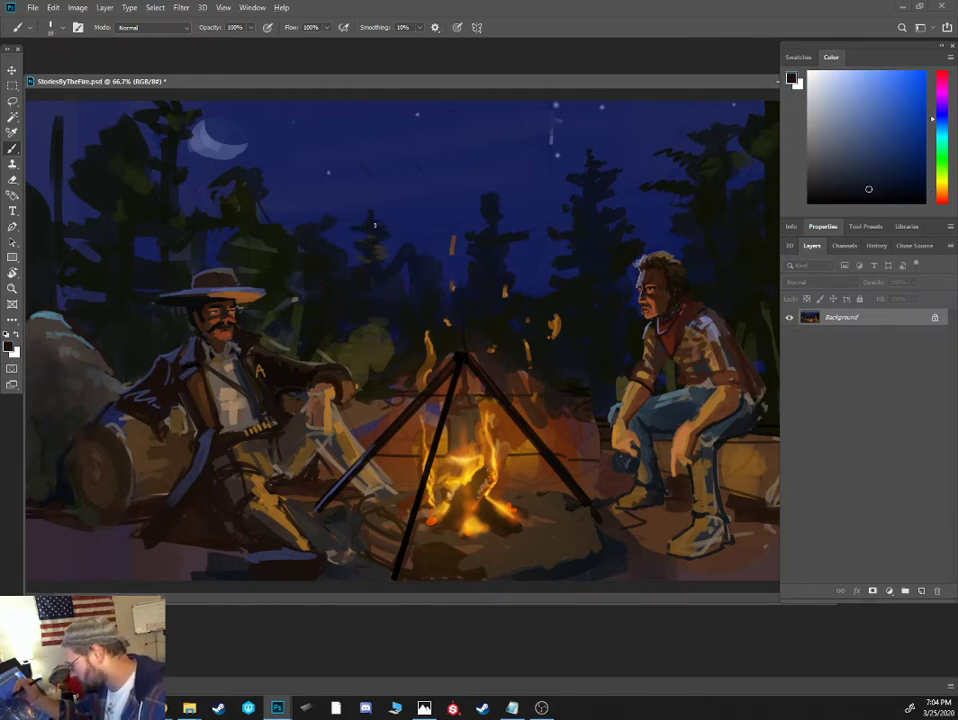
{"action": "mouse_move", "coordinate": [306, 223]}
{"action": "left_mouse_down"}
{"action": "mouse_move", "coordinate": [317, 211]}
{"action": "mouse_move", "coordinate": [318, 222]}
{"action": "left_mouse_up"}
{"action": "left_click_drag", "start_coordinate": [318, 194], "coordinate": [310, 209]}
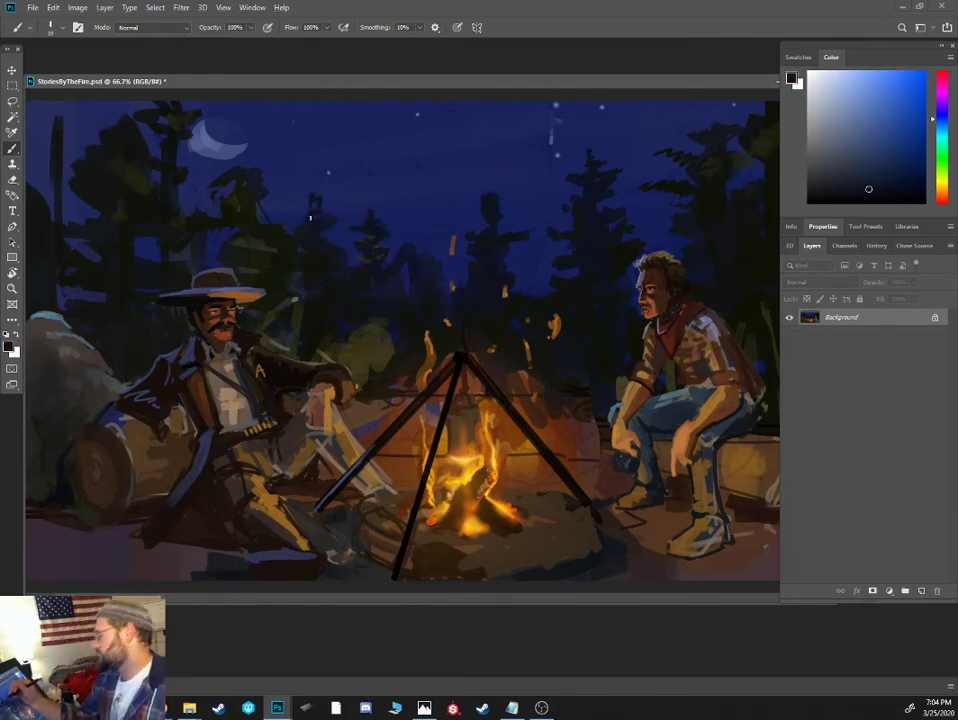
- Paint dark accents around the hatted man's thigh and the ground behind his raised leg with a smaller brush
{"action": "key", "text": "ctrl+plus"}
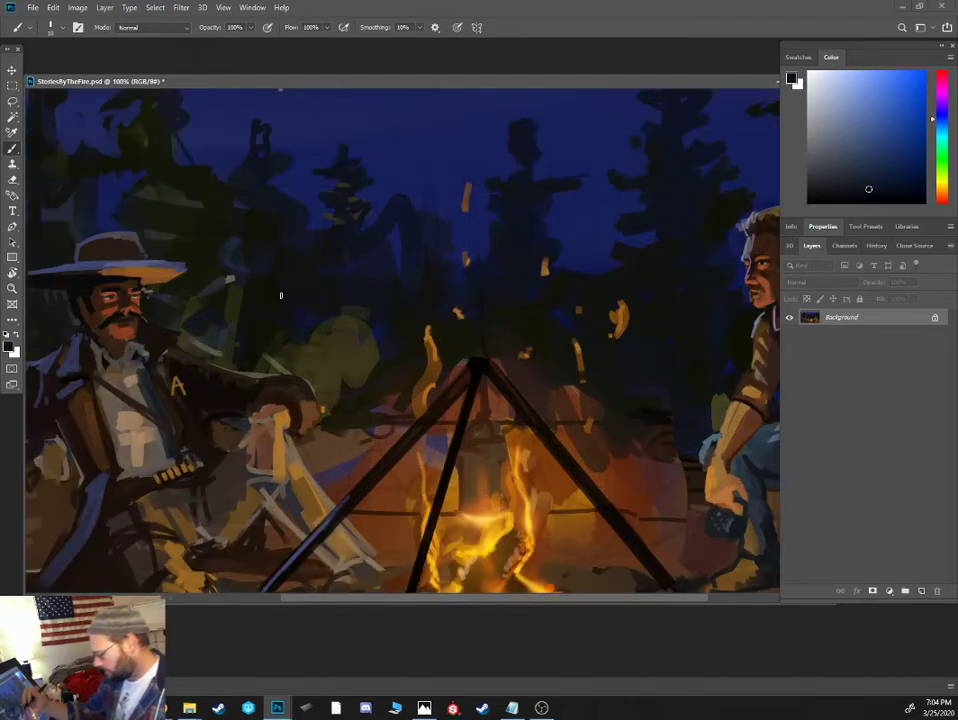
{"action": "left_click_drag", "start_coordinate": [281, 296], "coordinate": [424, 219]}
{"action": "left_click", "coordinate": [346, 349], "text": "alt"}
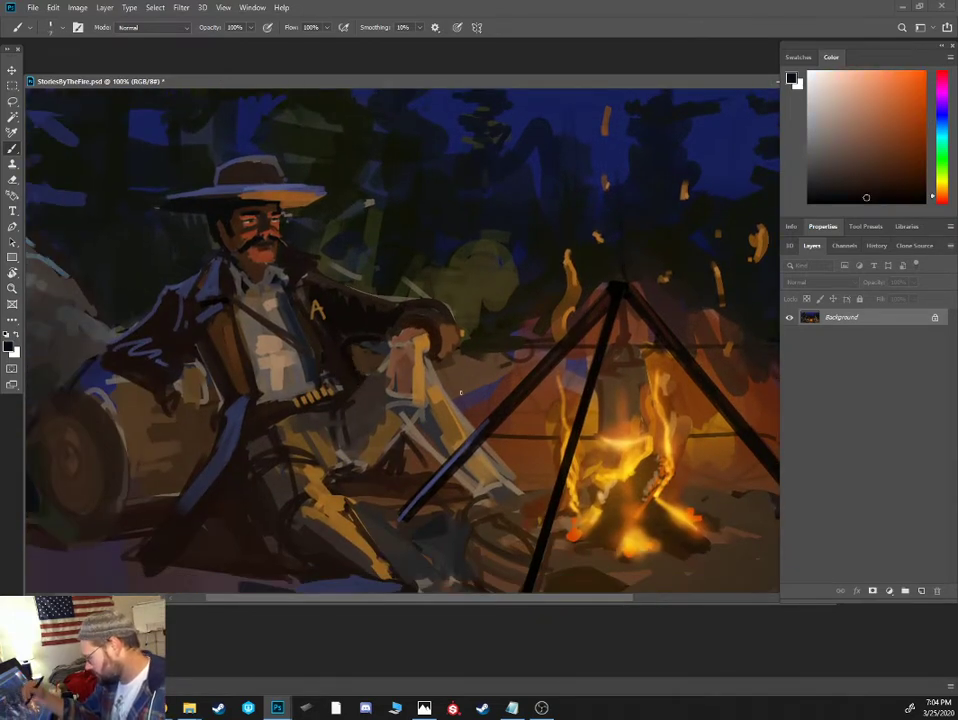
{"action": "key", "text": "bracketleft"}
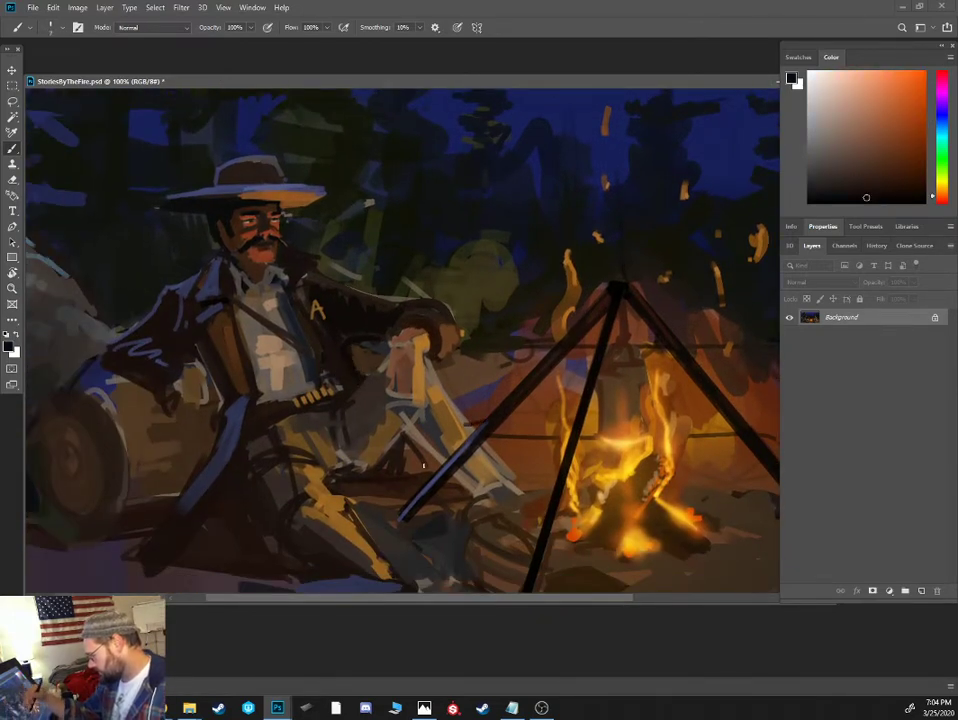
{"action": "left_click", "coordinate": [372, 470], "text": "alt"}
{"action": "mouse_move", "coordinate": [342, 480]}
{"action": "left_mouse_down"}
{"action": "mouse_move", "coordinate": [390, 481]}
{"action": "mouse_move", "coordinate": [346, 475]}
{"action": "left_mouse_up"}
{"action": "left_click", "coordinate": [357, 463], "text": "alt"}
{"action": "left_click", "coordinate": [326, 486], "text": "alt"}
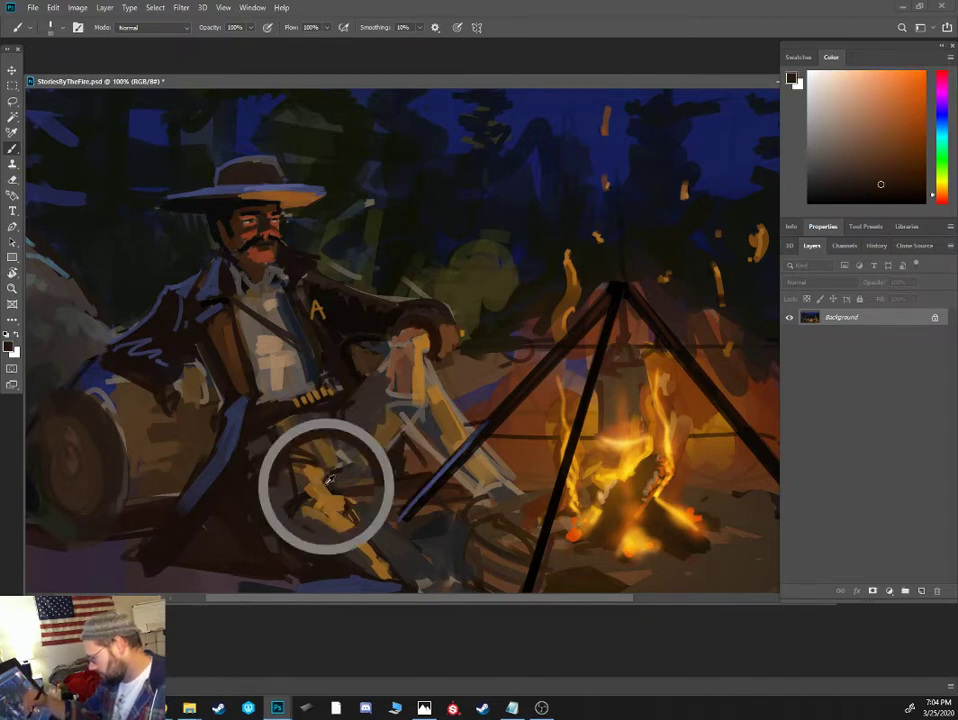
- Cover the orange glow on the log between the hatted man's knee and the tripod with muted dark browns
{"action": "left_click", "coordinate": [477, 363], "text": "alt"}
{"action": "mouse_move", "coordinate": [461, 388]}
{"action": "left_mouse_down"}
{"action": "mouse_move", "coordinate": [458, 411]}
{"action": "mouse_move", "coordinate": [485, 389]}
{"action": "mouse_move", "coordinate": [494, 402]}
{"action": "left_mouse_up"}
{"action": "left_click", "coordinate": [490, 406], "text": "alt"}
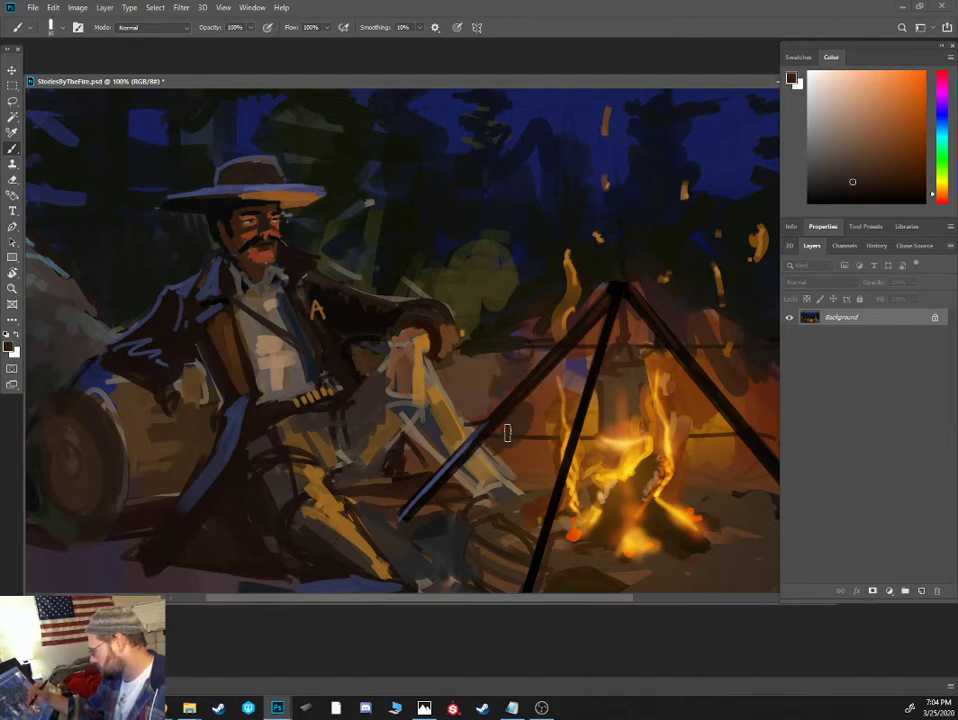
{"action": "left_click", "coordinate": [513, 306], "text": "alt"}
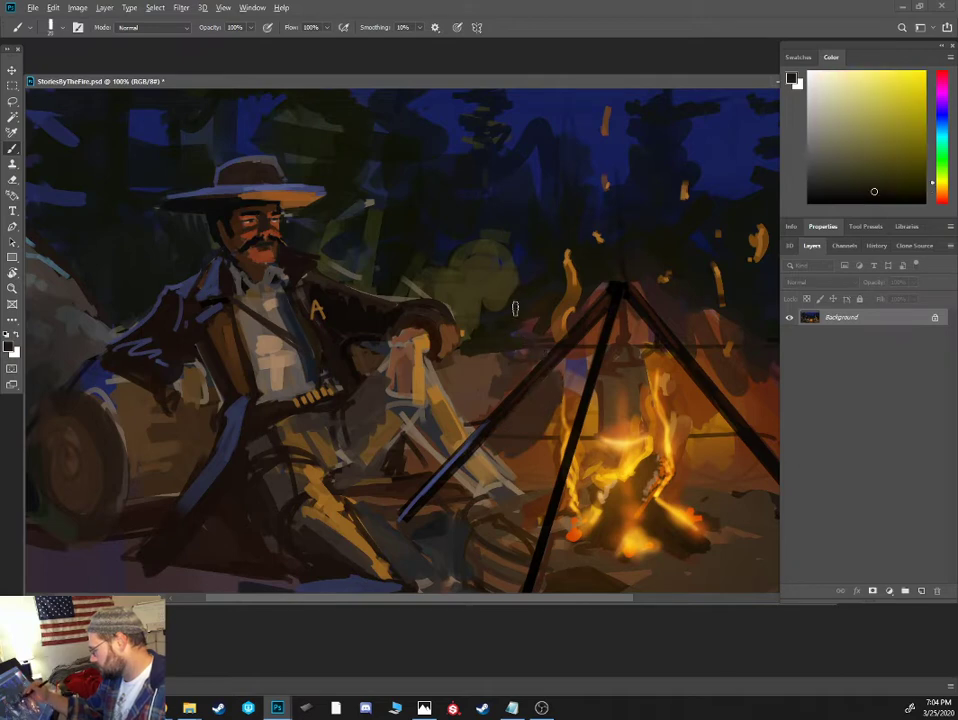
{"action": "left_click", "coordinate": [552, 415], "text": "alt"}
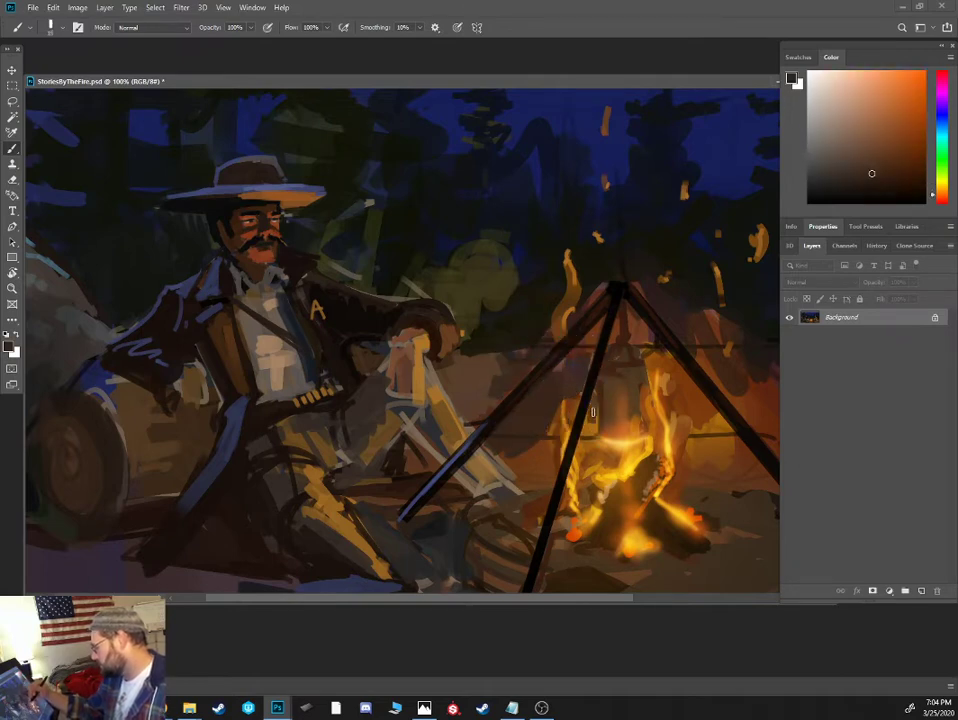
{"action": "key", "text": "ctrl+minus"}
{"action": "key", "text": "ctrl+minus"}
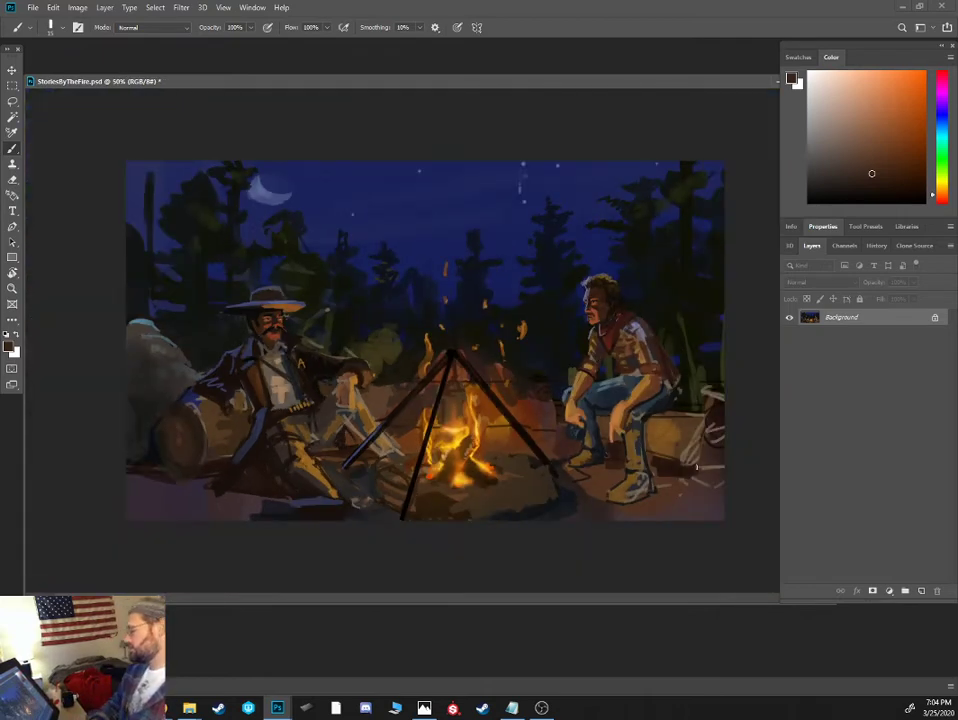
- Flip the whole campfire painting's canvas horizontally
{"action": "left_click", "coordinate": [77, 7]}
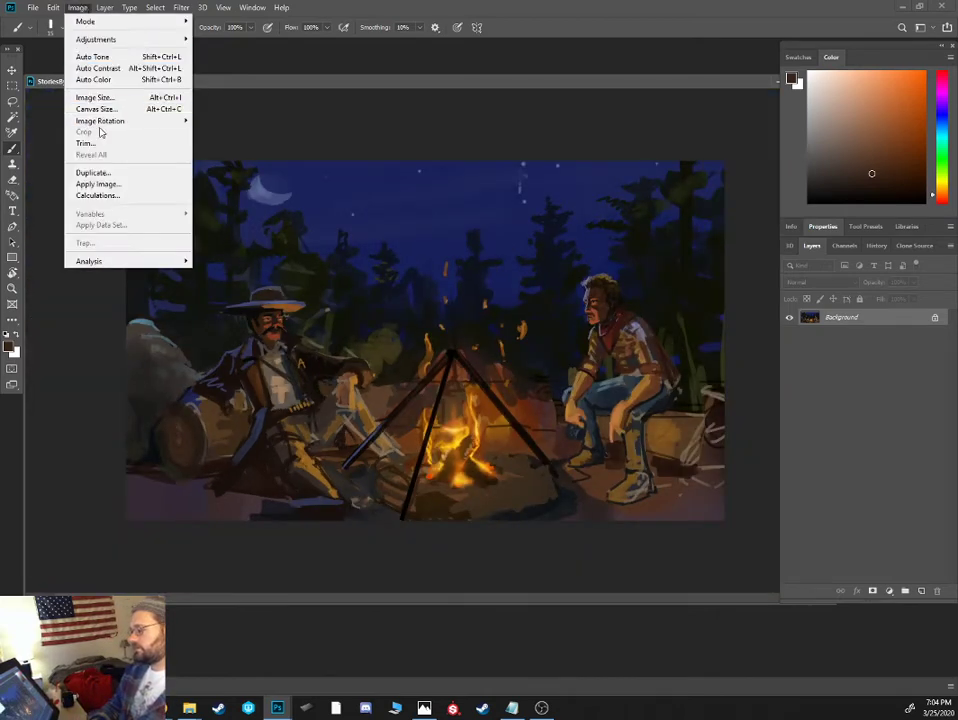
{"action": "mouse_move", "coordinate": [101, 124]}
{"action": "left_click", "coordinate": [262, 173]}
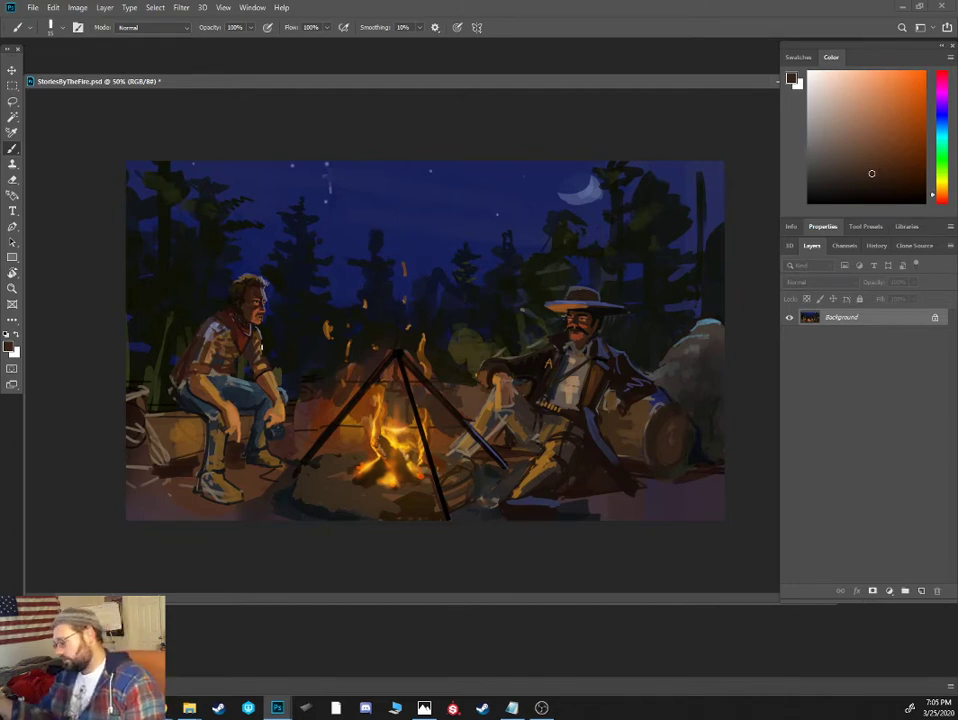
{"action": "key", "text": "ctrl+minus"}
{"action": "key", "text": "ctrl+plus"}
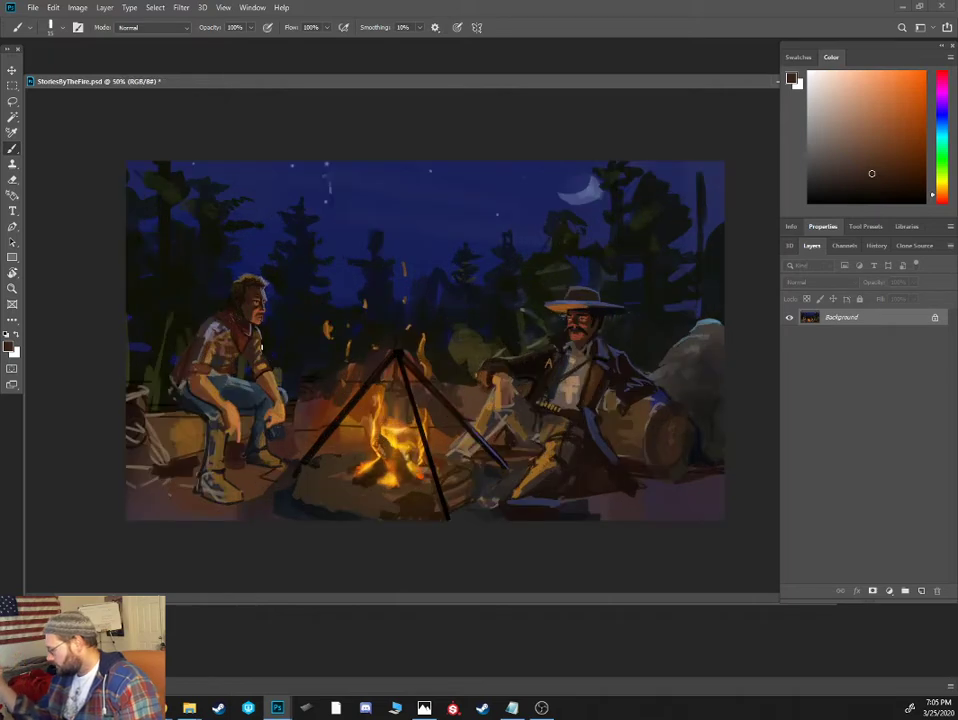
- Extend the canvas width to 36.778 inches with the anchor at the middle right, adding blank space beside the seated bareheaded man
{"action": "left_click", "coordinate": [77, 7]}
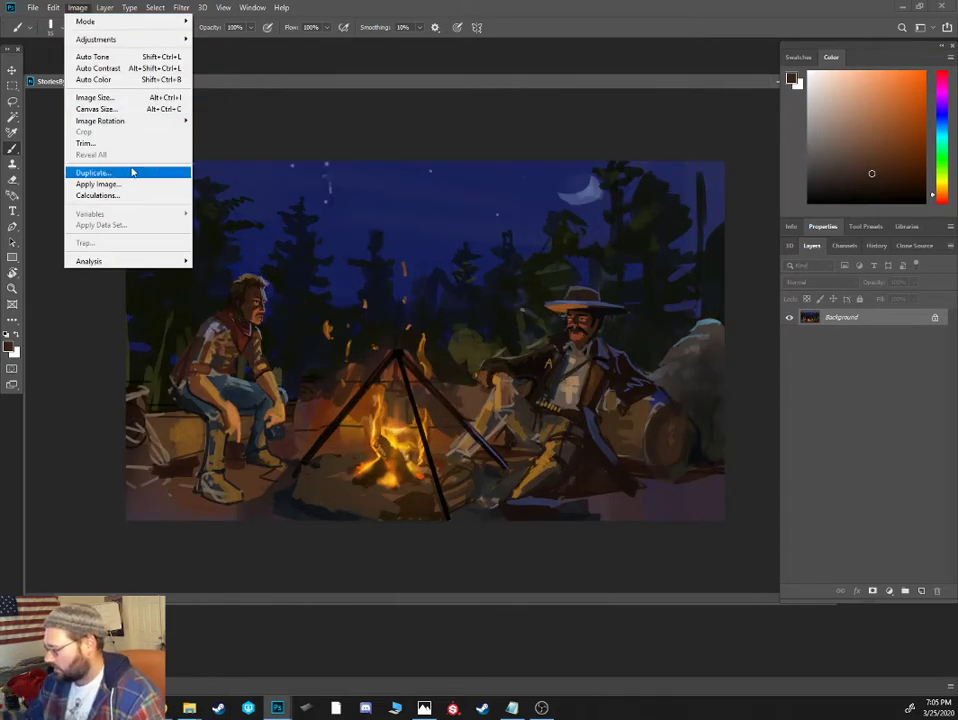
{"action": "left_click", "coordinate": [133, 115]}
{"action": "left_click", "coordinate": [371, 155]}
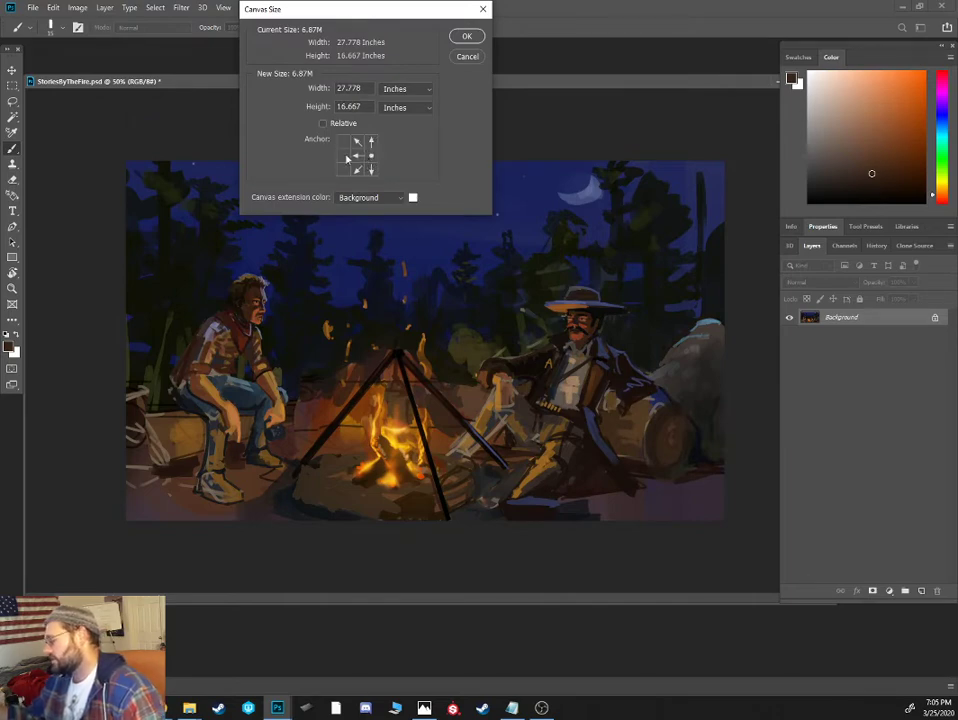
{"action": "left_click_drag", "start_coordinate": [363, 89], "coordinate": [205, 155]}
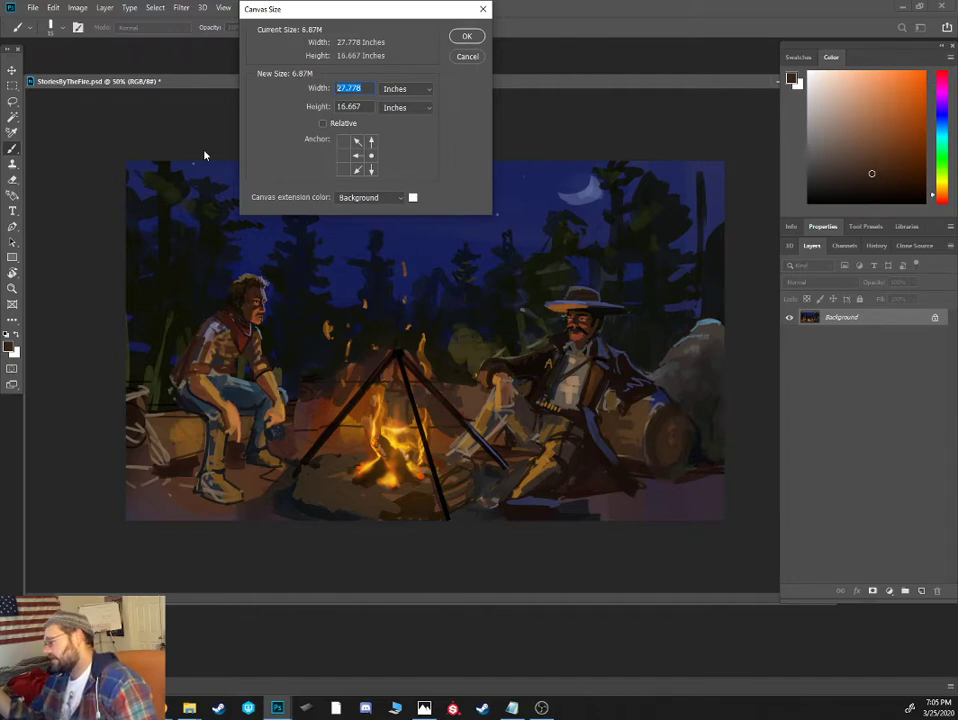
{"action": "left_click", "coordinate": [343, 88]}
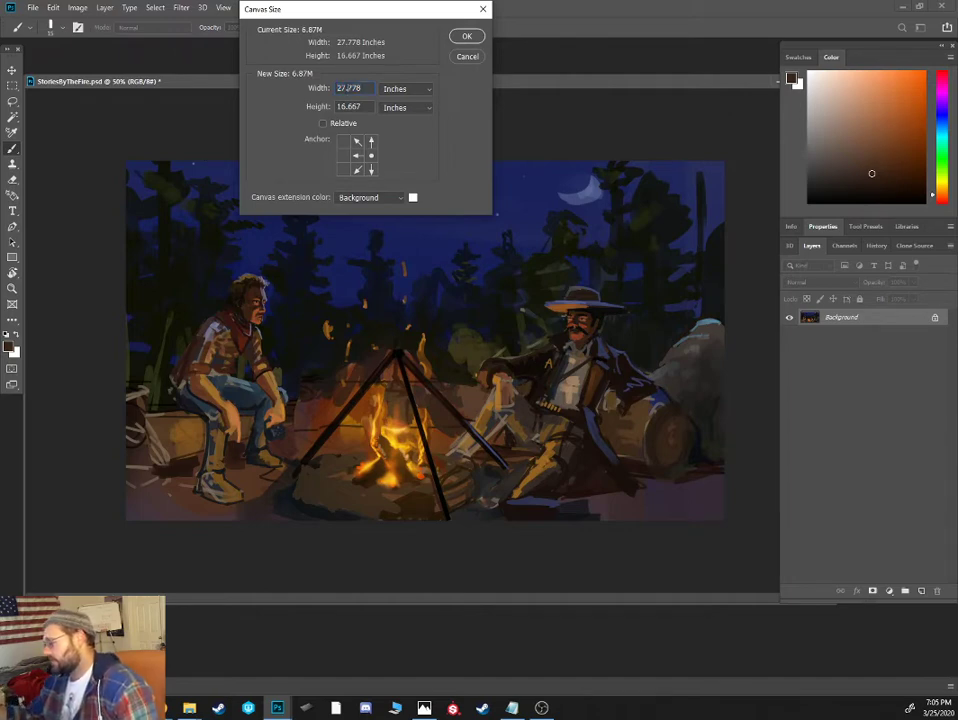
{"action": "double_click", "coordinate": [345, 88]}
{"action": "type", "text": "36"}
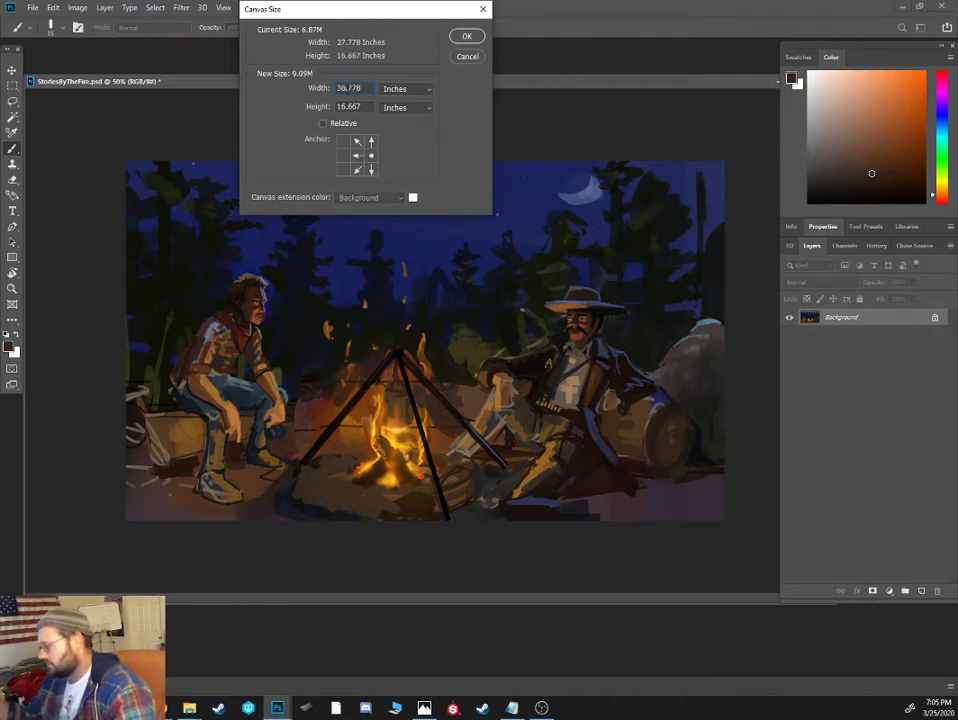
{"action": "left_click", "coordinate": [463, 37]}
{"action": "key", "text": "ctrl+minus"}
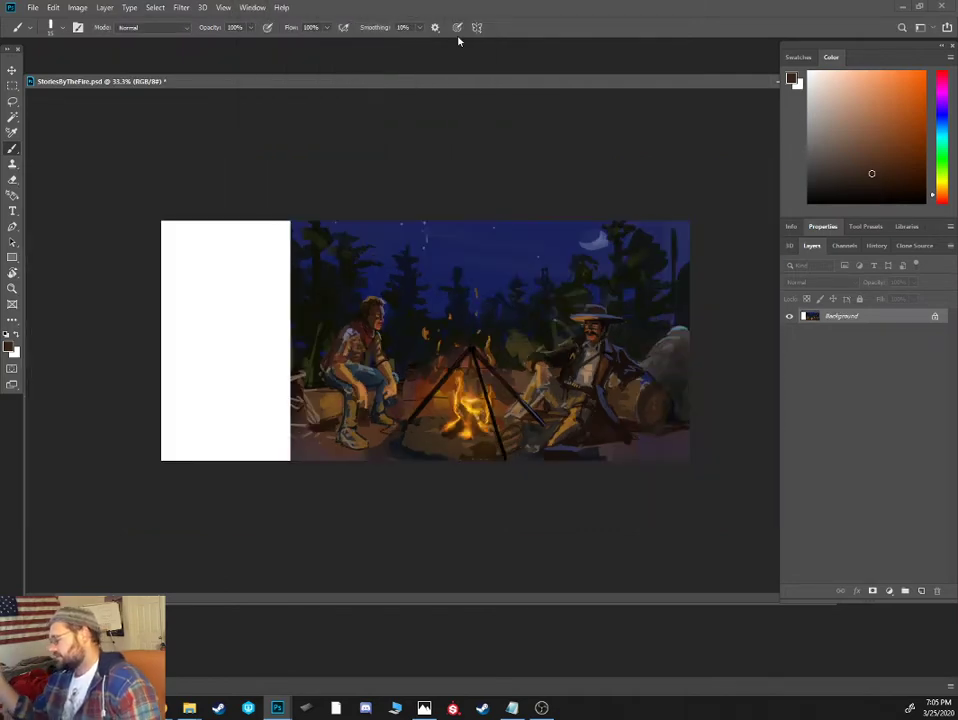
- Copy a narrow strip of the painting beside the bareheaded man and stretch it horizontally over the blank white extension, then deselect
{"action": "left_click", "coordinate": [392, 270], "text": "alt"}
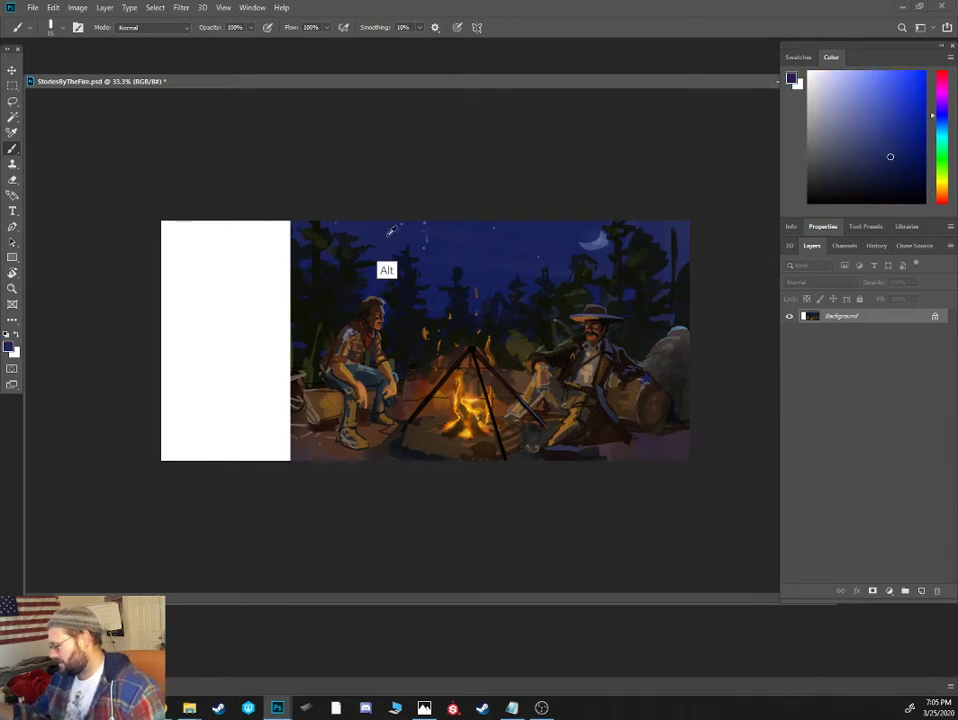
{"action": "key", "text": "m"}
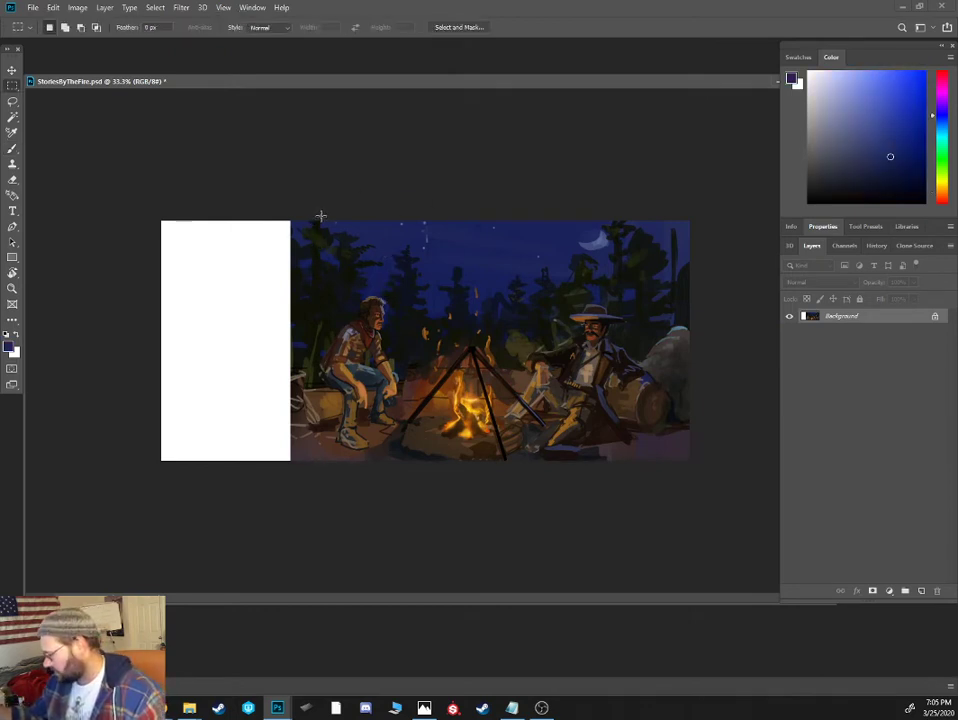
{"action": "left_click_drag", "start_coordinate": [321, 220], "coordinate": [270, 504]}
{"action": "key", "text": "v"}
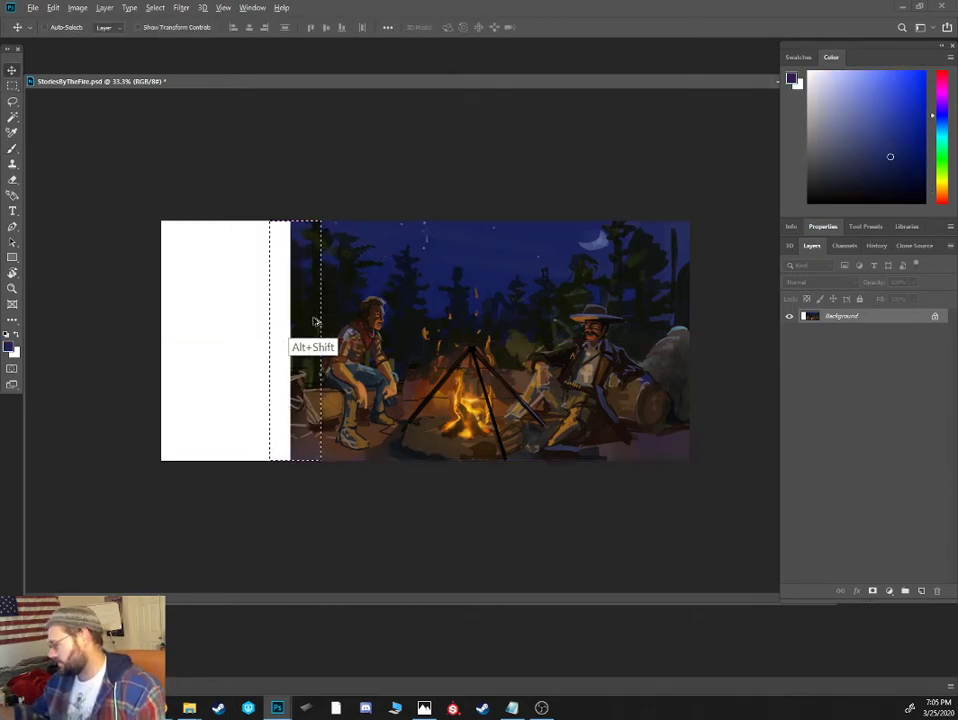
{"action": "left_click_drag", "start_coordinate": [316, 322], "coordinate": [57, 366]}
{"action": "key", "text": "ctrl+t"}
{"action": "key", "text": "shift"}
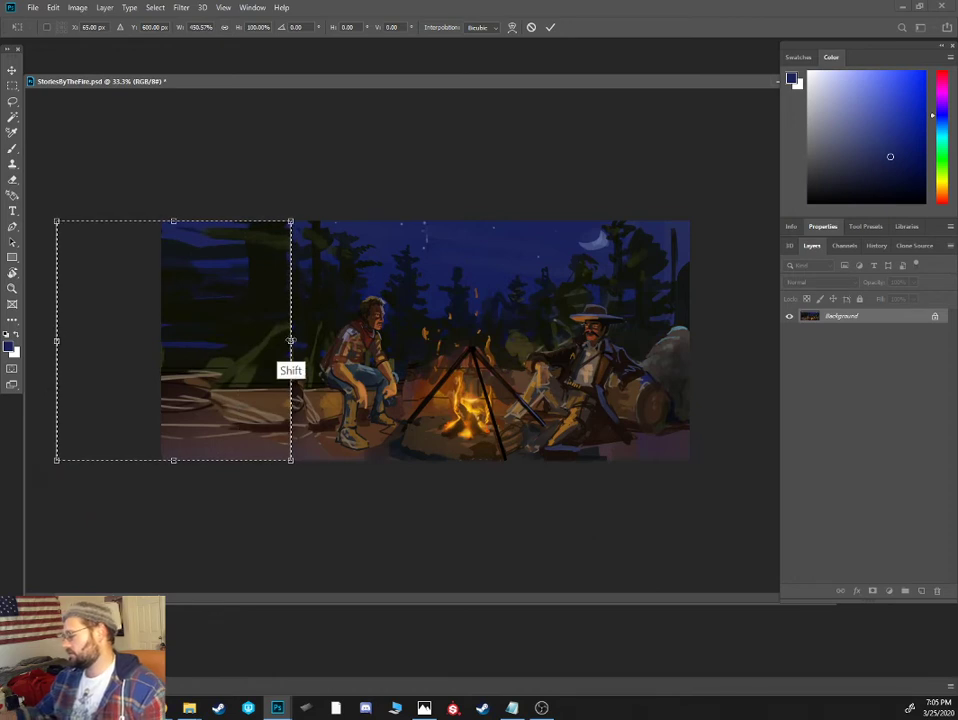
{"action": "left_click_drag", "start_coordinate": [299, 337], "coordinate": [304, 338]}
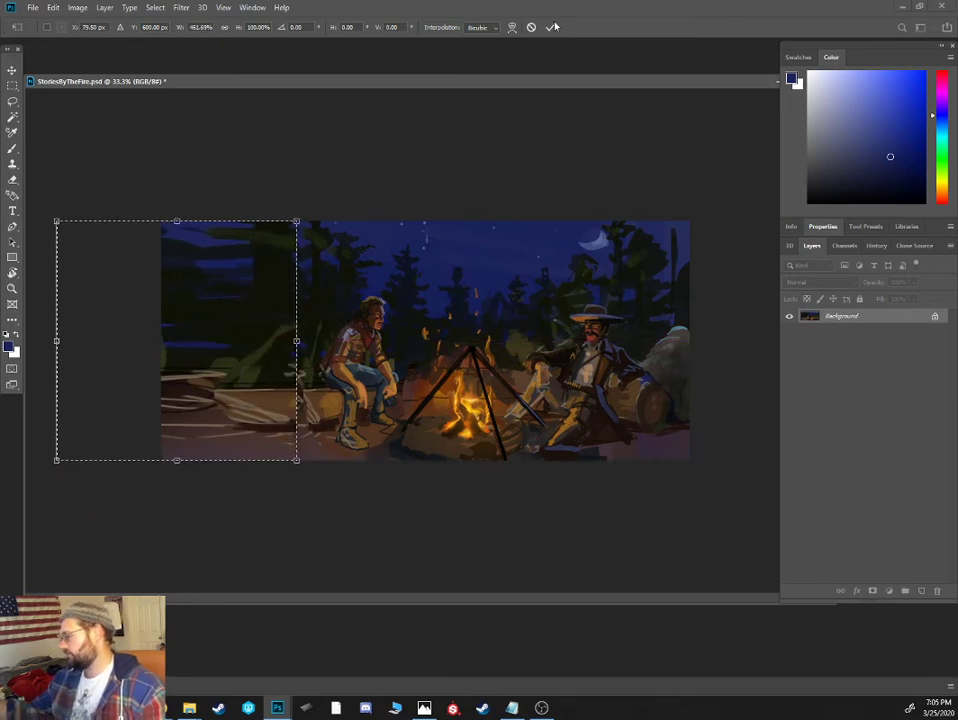
{"action": "left_click", "coordinate": [551, 27]}
{"action": "key", "text": "ctrl+d"}
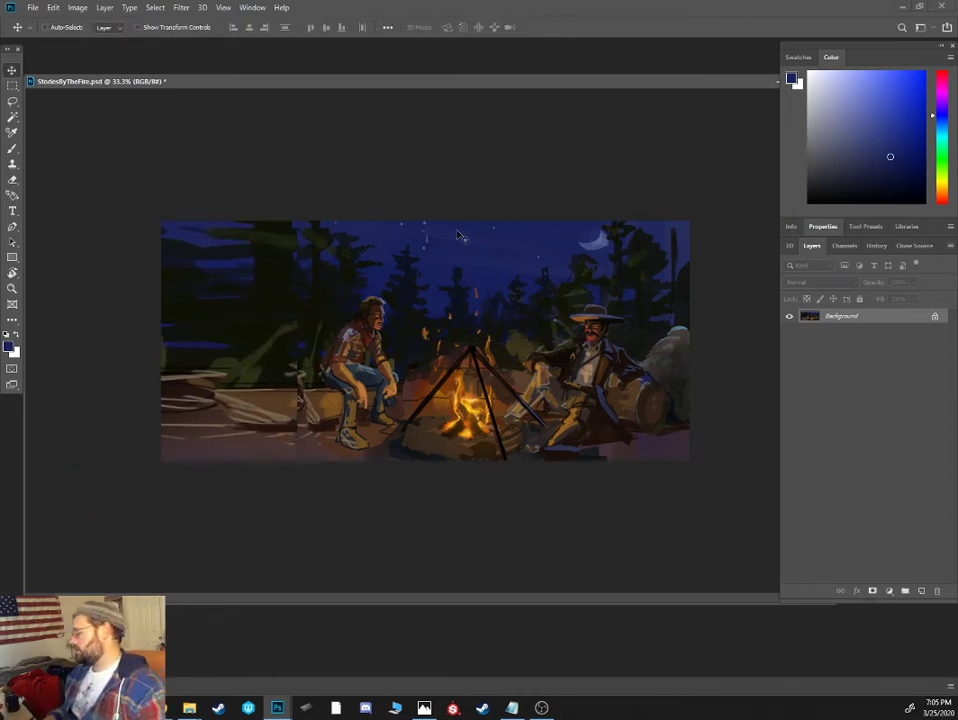
- Crop away part of the stretched forest behind the bareheaded man and the top sky, and extend the canvas beyond the boulder
{"action": "key", "text": "c"}
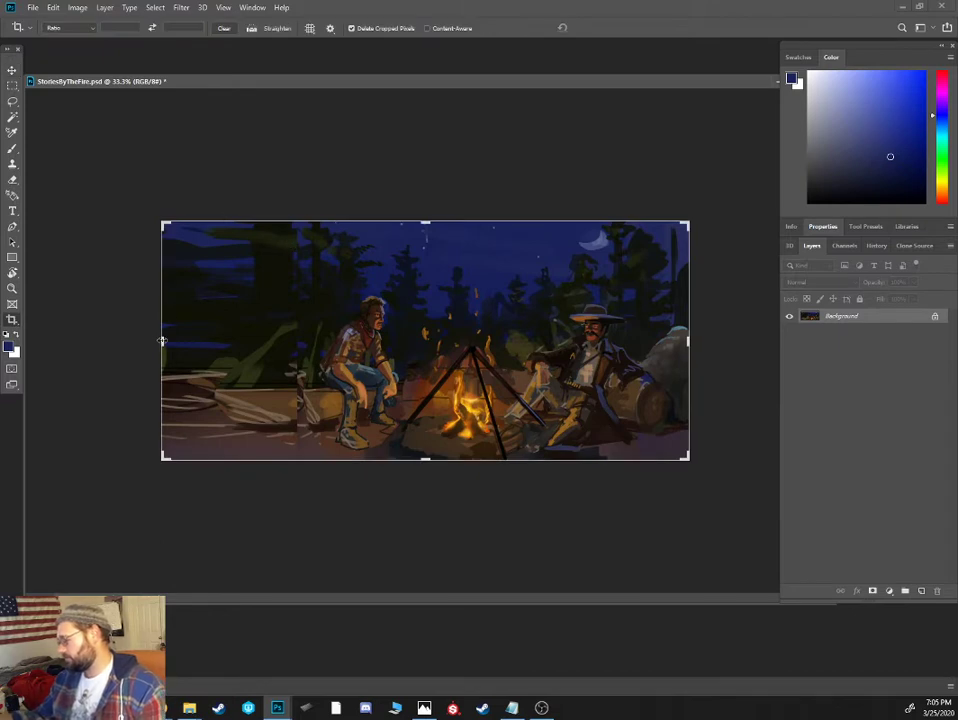
{"action": "left_click_drag", "start_coordinate": [162, 341], "coordinate": [207, 340]}
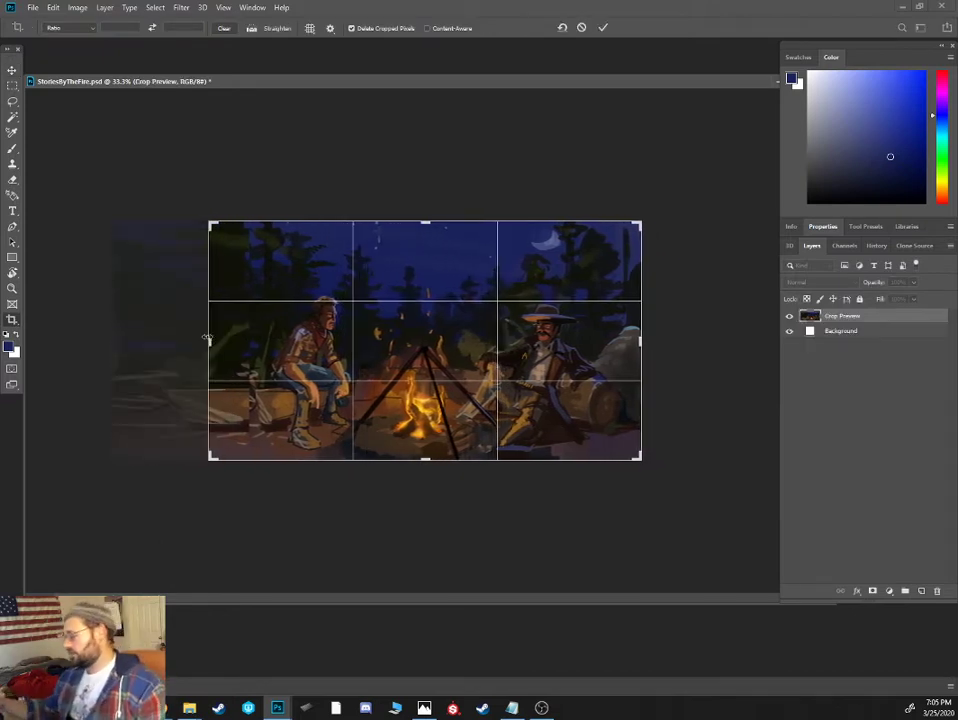
{"action": "key", "text": "ctrl+plus"}
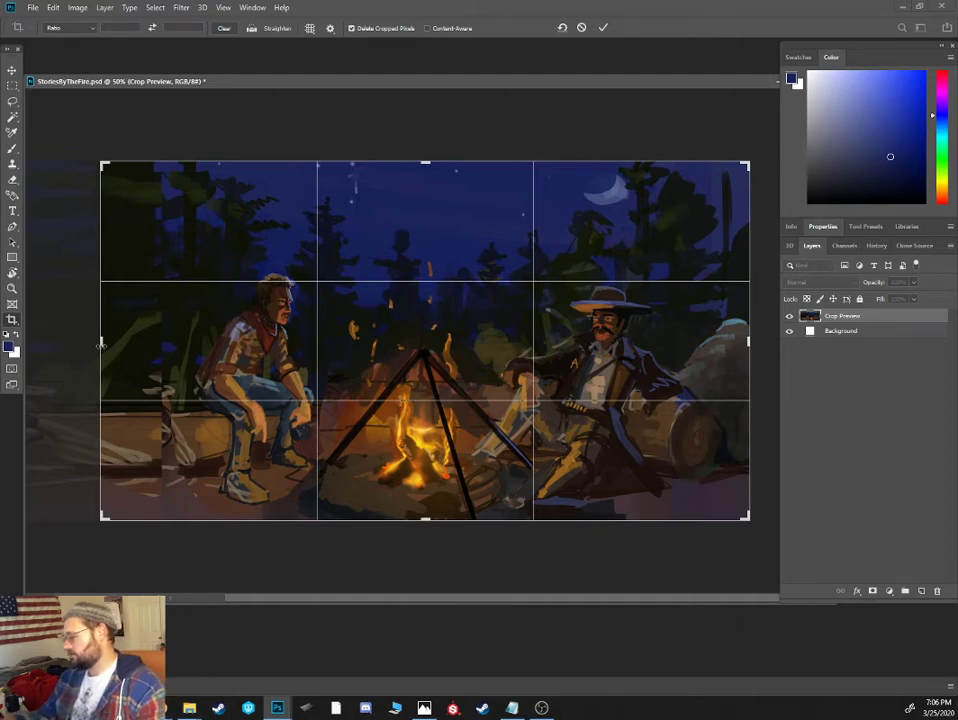
{"action": "left_click_drag", "start_coordinate": [101, 341], "coordinate": [73, 341]}
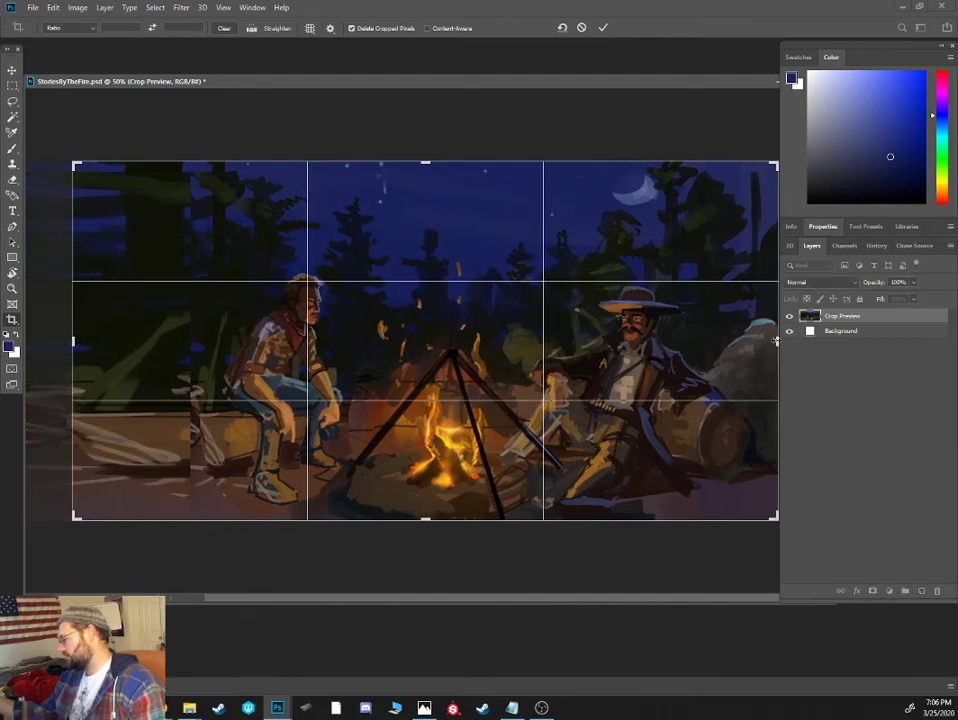
{"action": "left_click_drag", "start_coordinate": [776, 341], "coordinate": [741, 341]}
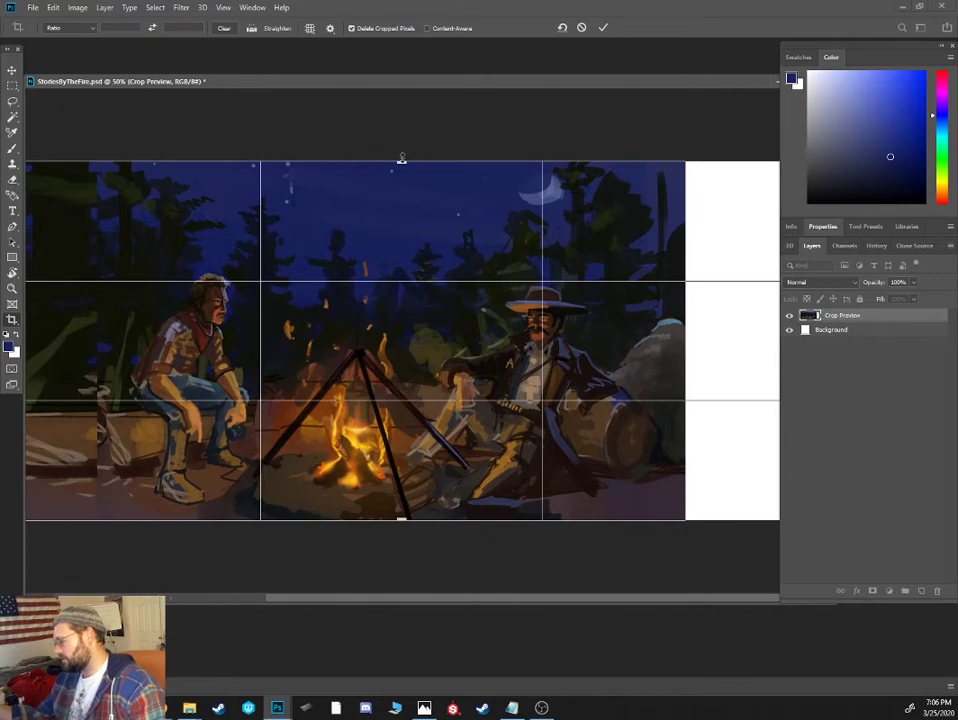
{"action": "mouse_move", "coordinate": [401, 161]}
{"action": "left_mouse_down"}
{"action": "mouse_move", "coordinate": [401, 181]}
{"action": "mouse_move", "coordinate": [400, 172]}
{"action": "left_mouse_up"}
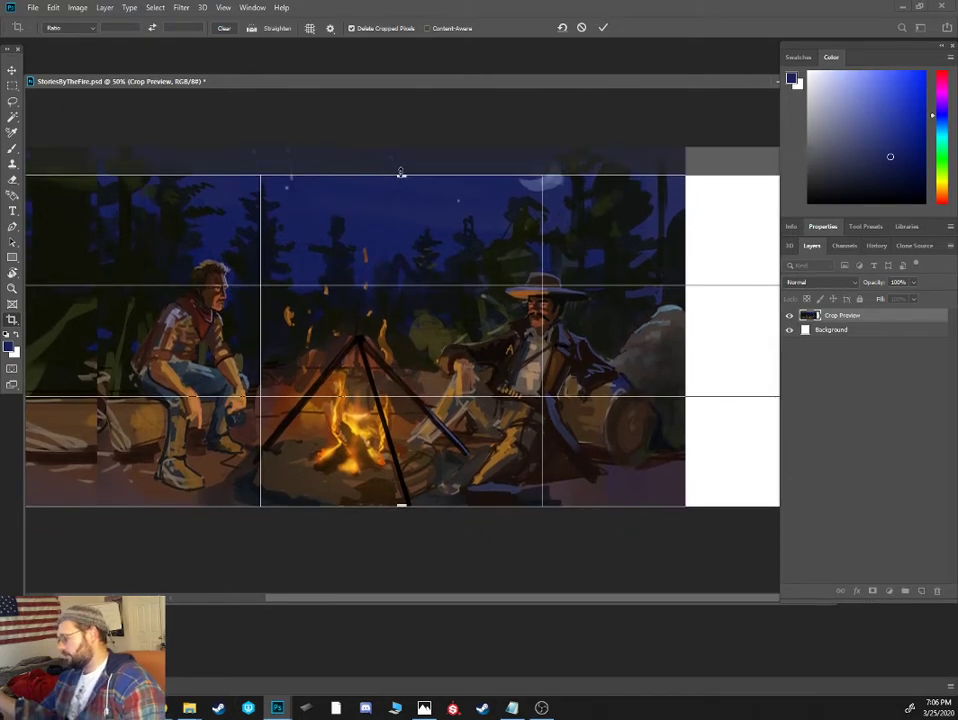
{"action": "key", "text": "ctrl+minus"}
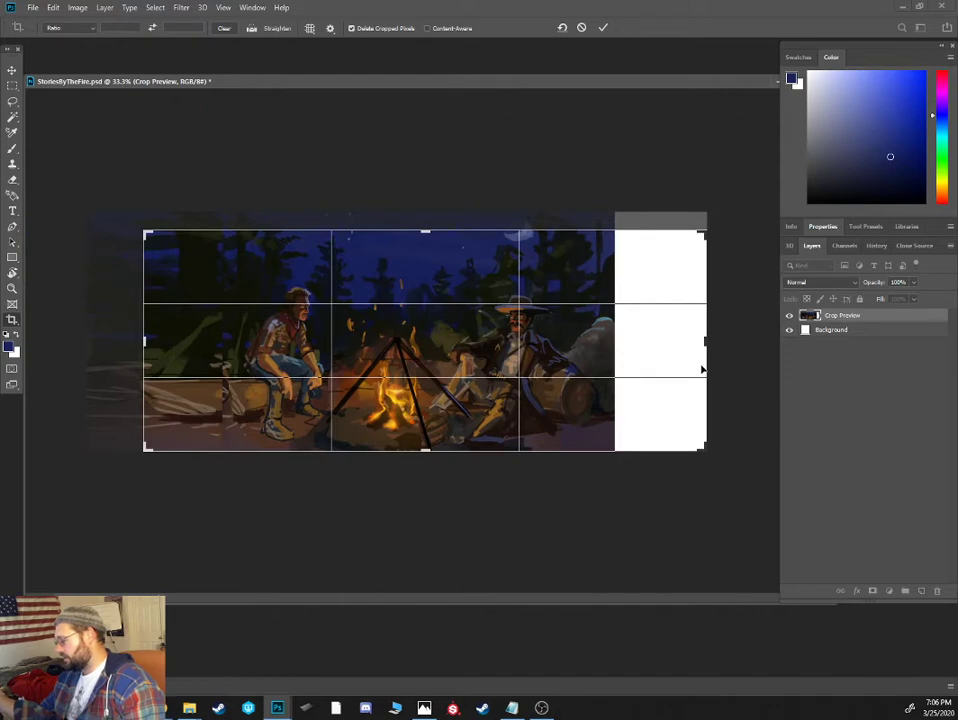
{"action": "left_click_drag", "start_coordinate": [706, 340], "coordinate": [698, 340]}
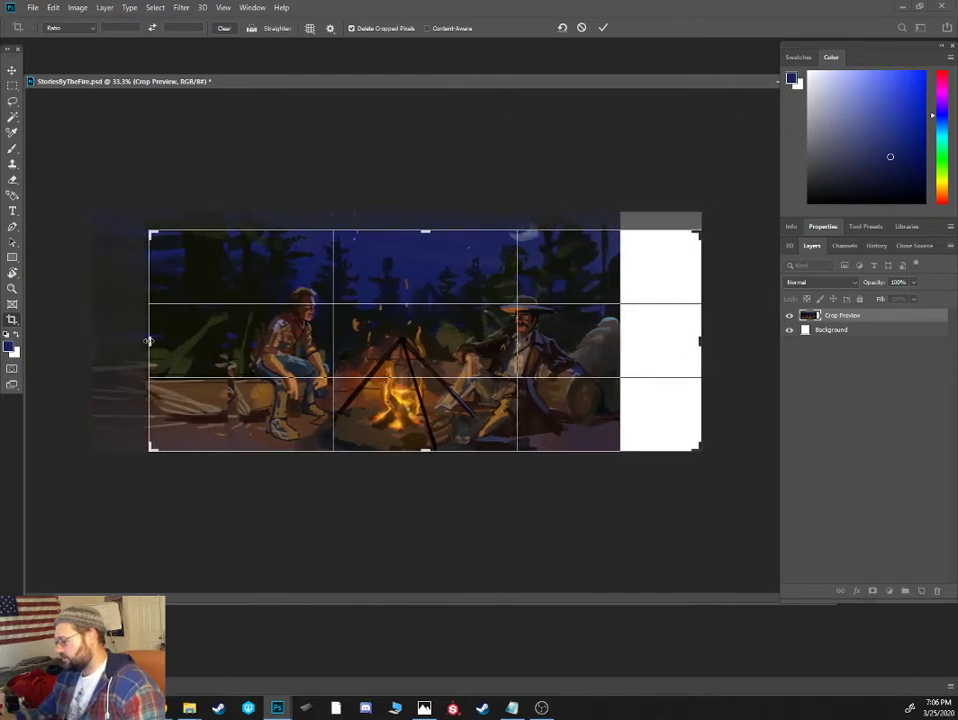
{"action": "left_click_drag", "start_coordinate": [150, 340], "coordinate": [134, 339]}
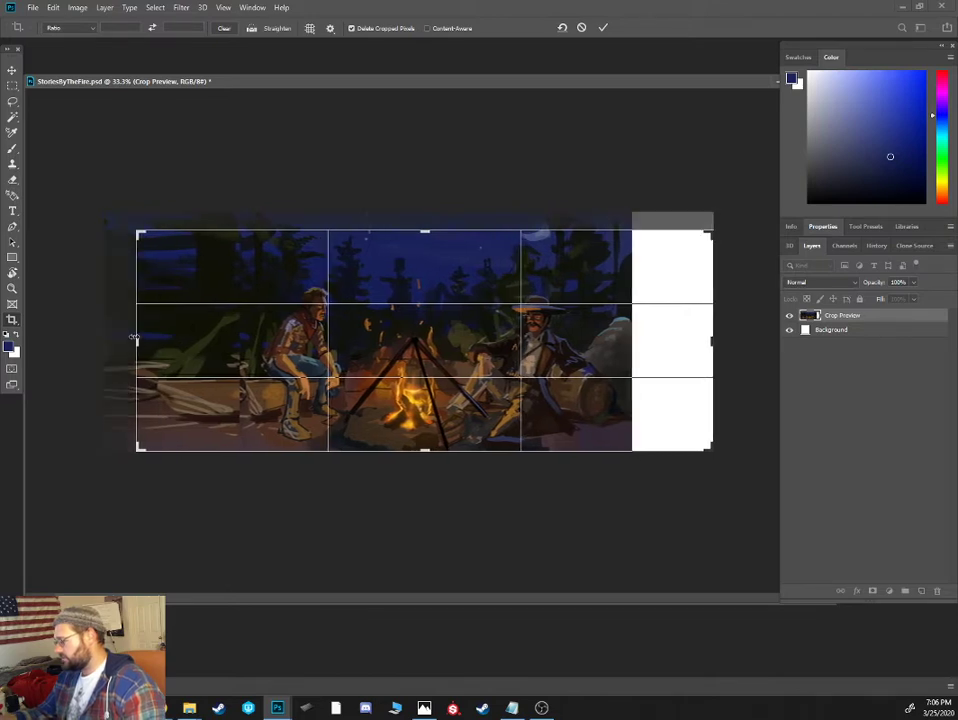
{"action": "key", "text": "Return"}
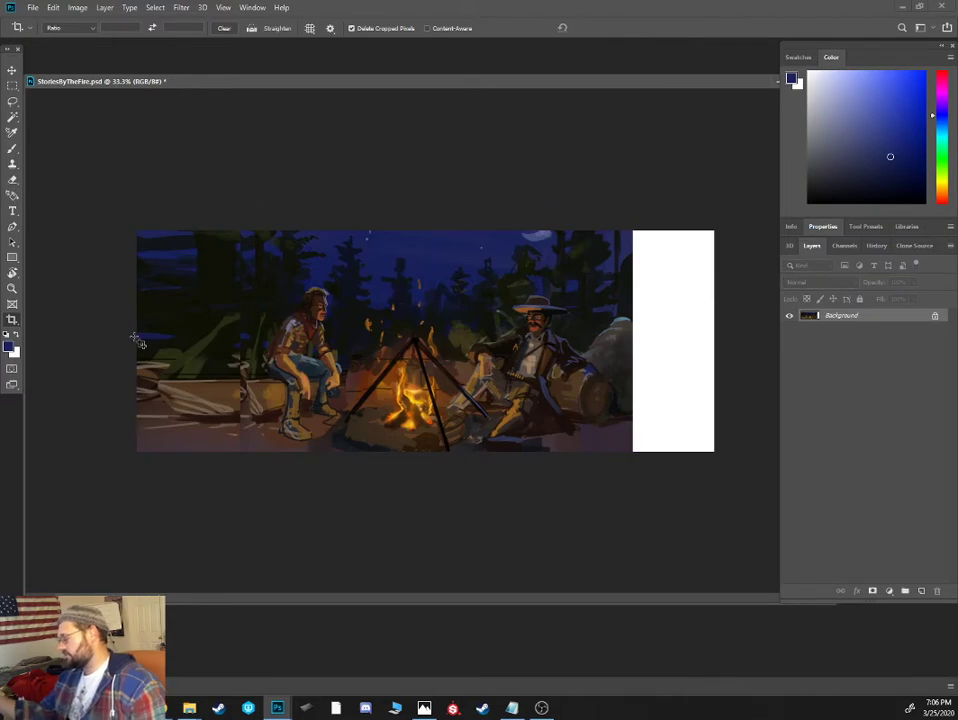
- Select a narrow strip at the boulder's edge and stretch a copy across the blank white area, then deselect
{"action": "key", "text": "b"}
{"action": "left_click", "coordinate": [614, 316], "text": "alt"}
{"action": "left_click", "coordinate": [631, 344], "text": "alt"}
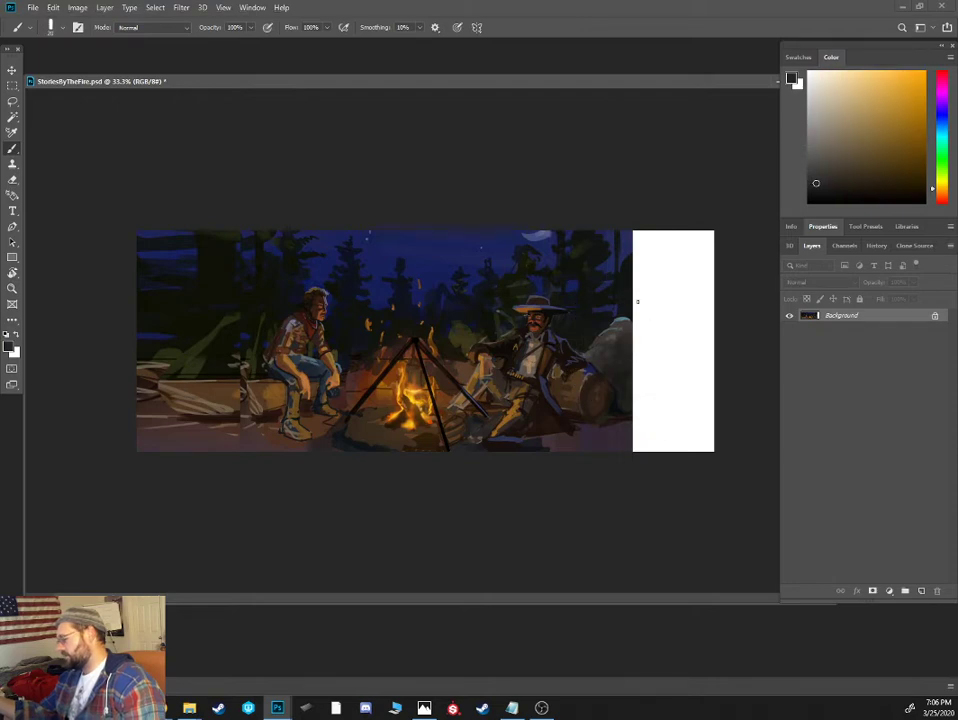
{"action": "key", "text": "m"}
{"action": "mouse_move", "coordinate": [618, 222]}
{"action": "left_mouse_down"}
{"action": "mouse_move", "coordinate": [631, 321]}
{"action": "mouse_move", "coordinate": [630, 460]}
{"action": "left_mouse_up"}
{"action": "key", "text": "v"}
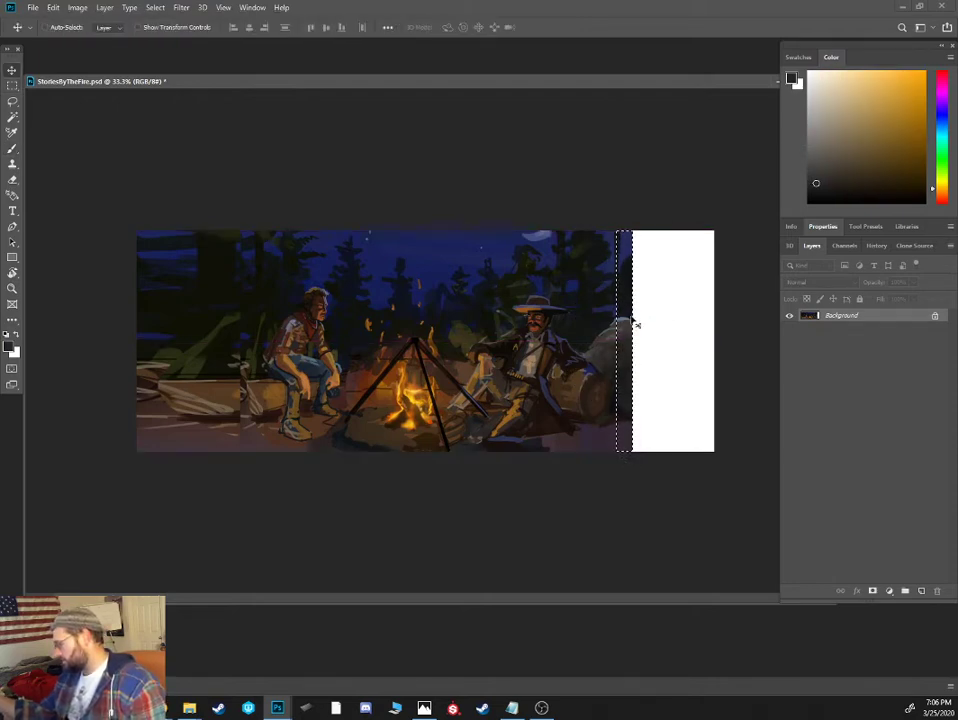
{"action": "left_click_drag", "start_coordinate": [633, 346], "coordinate": [729, 338]}
{"action": "key", "text": "ctrl+t"}
{"action": "key", "text": "Return"}
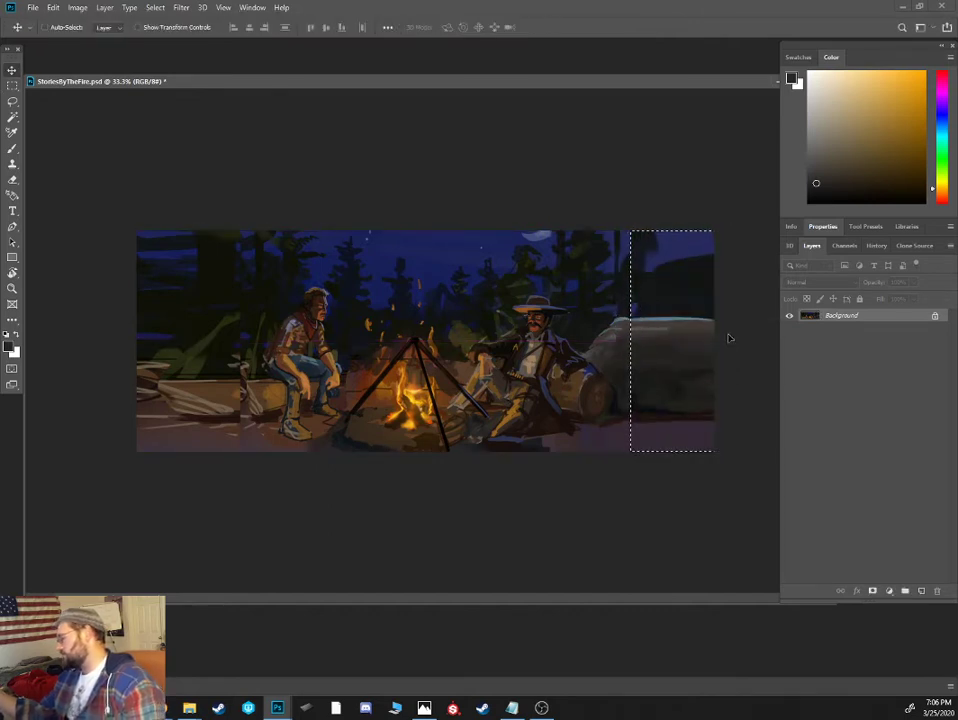
{"action": "key", "text": "ctrl+d"}
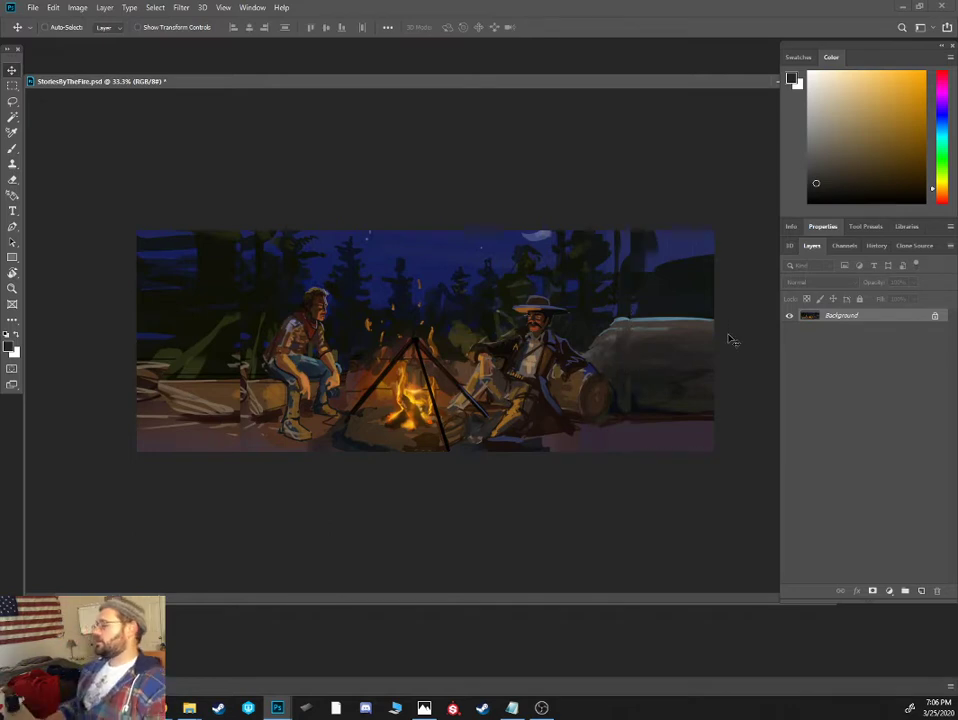
- Brighten the whole painting with a Levels adjustment, setting the white input level to 213
{"action": "scroll", "coordinate": [731, 340], "scroll_direction": "up", "scroll_amount": 2}
{"action": "key", "text": "Tab"}
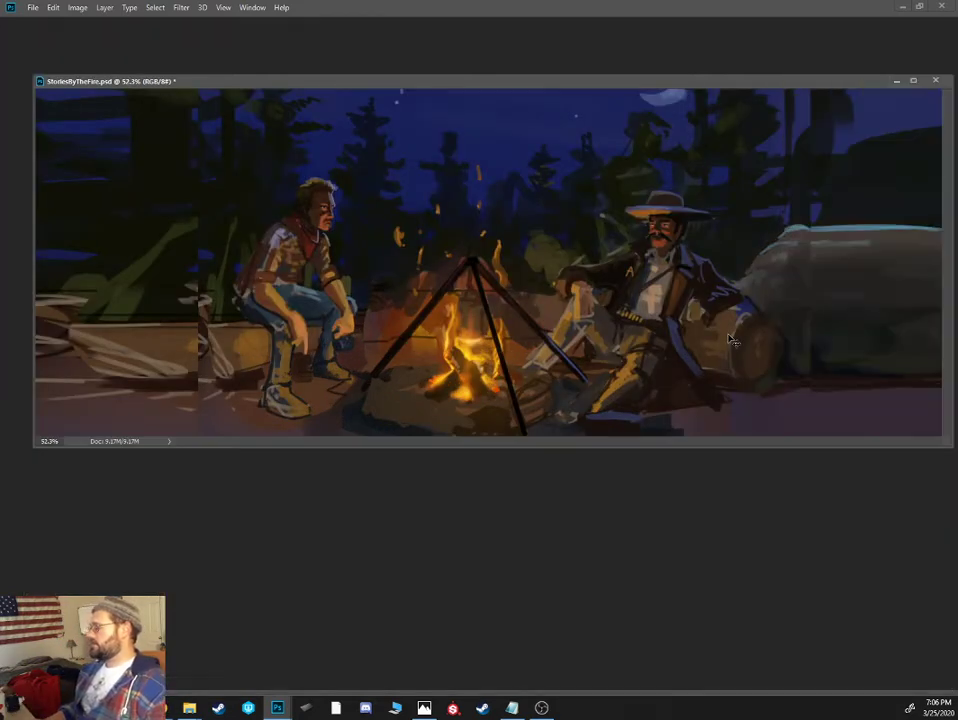
{"action": "mouse_move", "coordinate": [680, 88]}
{"action": "left_mouse_down"}
{"action": "mouse_move", "coordinate": [654, 96]}
{"action": "mouse_move", "coordinate": [668, 101]}
{"action": "left_mouse_up"}
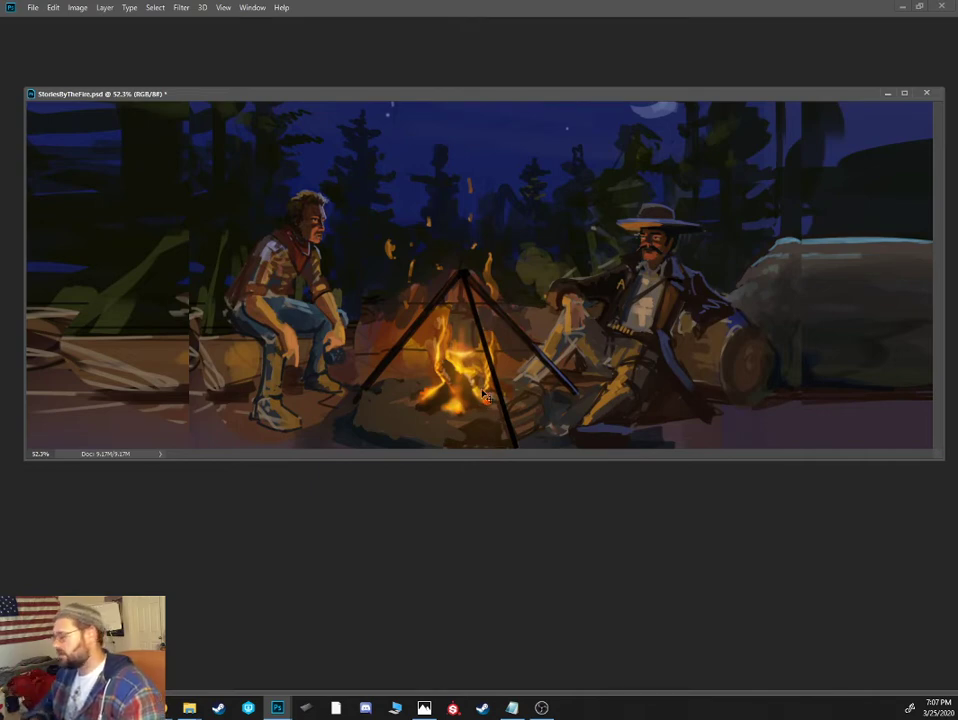
{"action": "key", "text": "ctrl+l"}
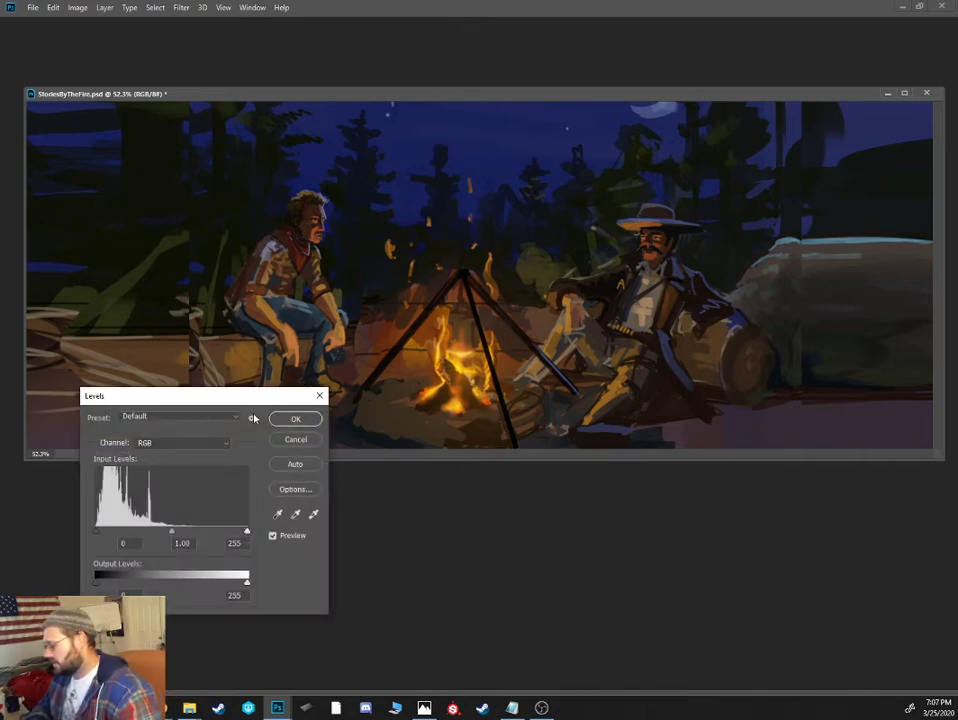
{"action": "left_click_drag", "start_coordinate": [277, 396], "coordinate": [567, 243]}
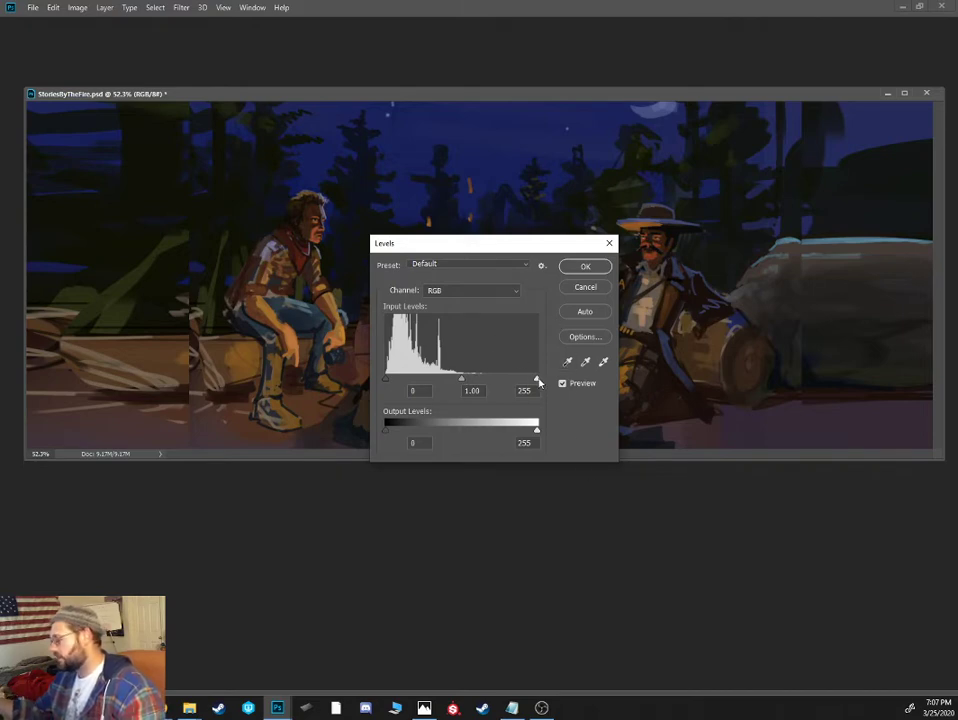
{"action": "left_click_drag", "start_coordinate": [534, 245], "coordinate": [527, 446]}
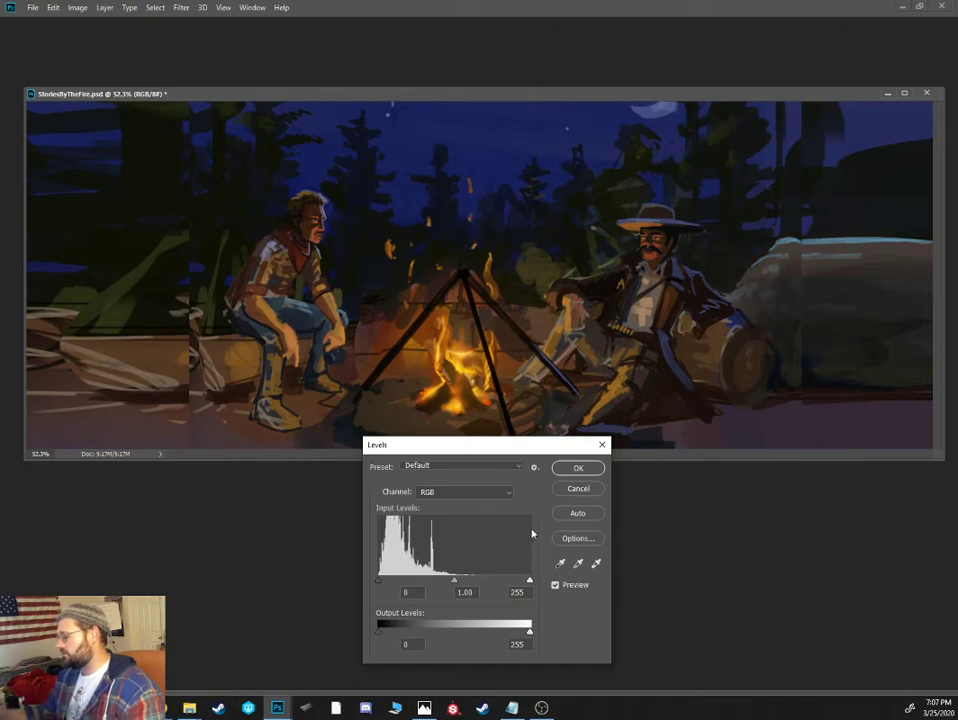
{"action": "left_click_drag", "start_coordinate": [530, 583], "coordinate": [508, 593]}
{"action": "left_click", "coordinate": [510, 592]}
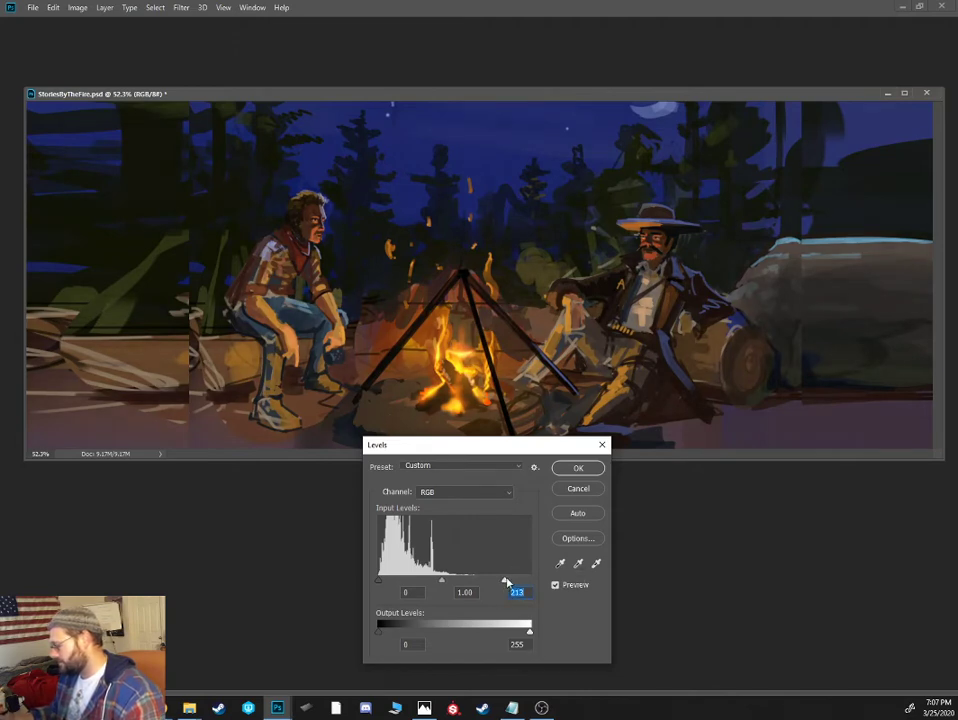
{"action": "left_click", "coordinate": [576, 467]}
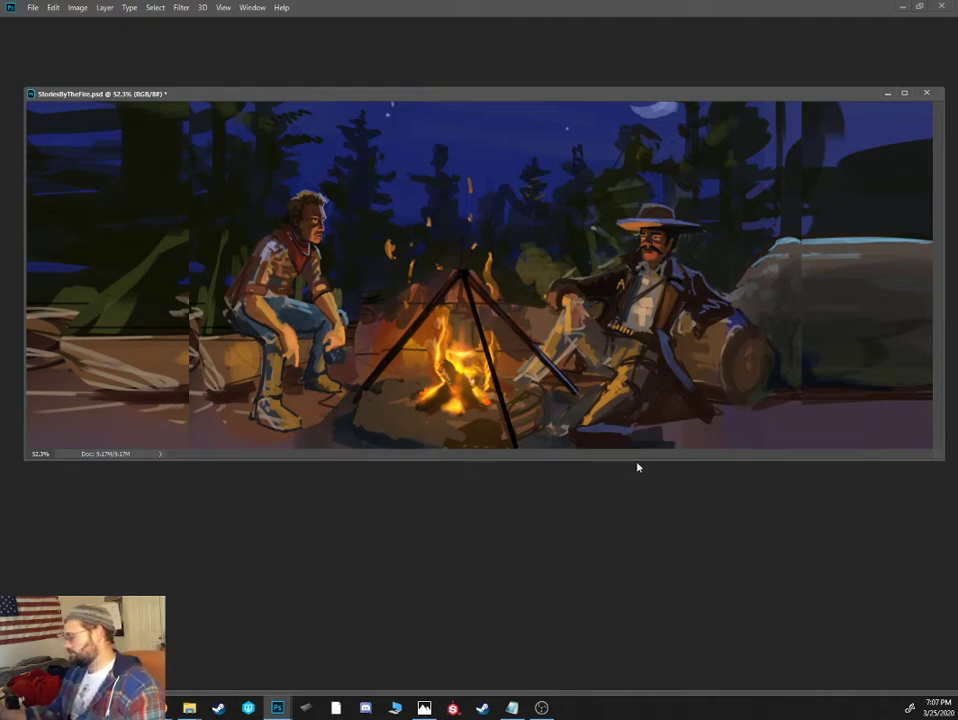
- Choose a brush, sample the dark forest colour and paint dark tree trunks against the sky above the boulder
{"action": "left_click_drag", "start_coordinate": [633, 466], "coordinate": [624, 534]}
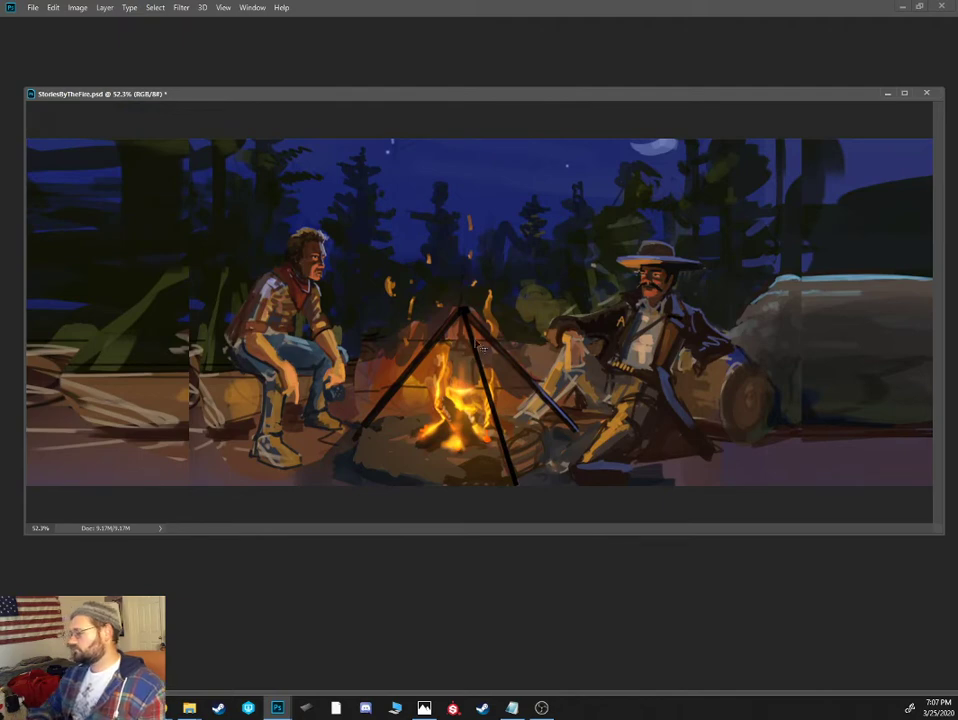
{"action": "left_click_drag", "start_coordinate": [186, 94], "coordinate": [155, 90]}
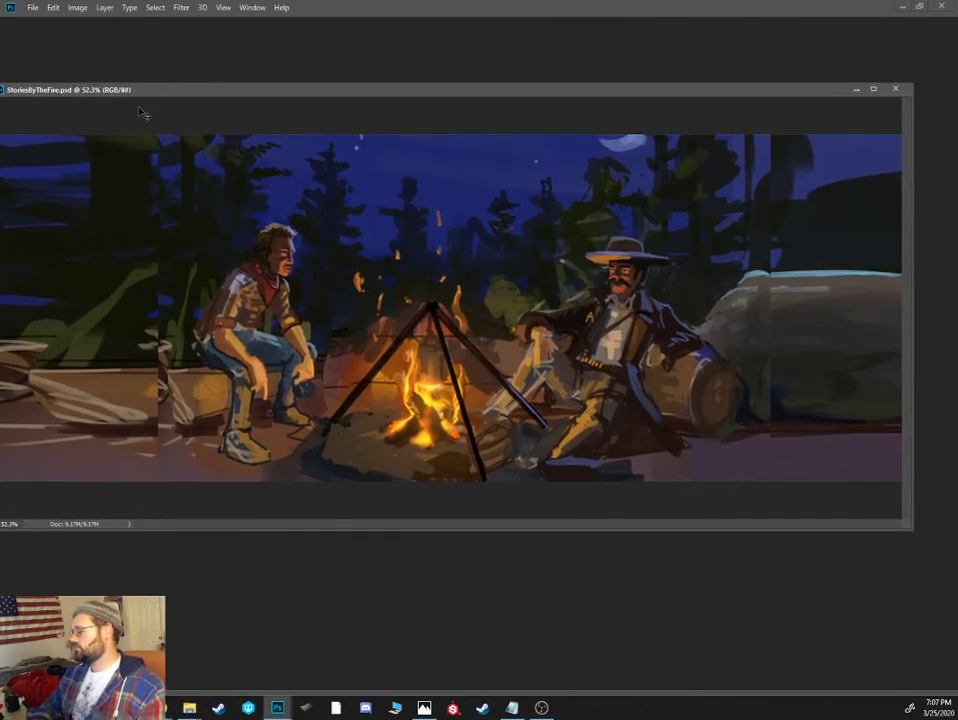
{"action": "key", "text": "b"}
{"action": "left_click", "coordinate": [800, 208], "text": "alt"}
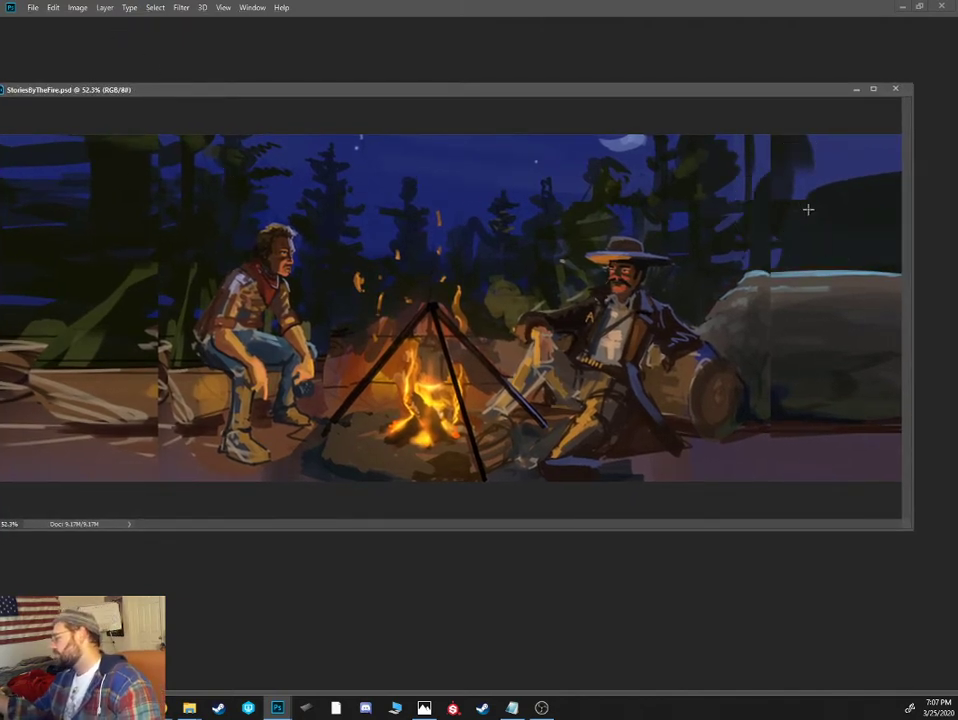
{"action": "right_click", "coordinate": [731, 307]}
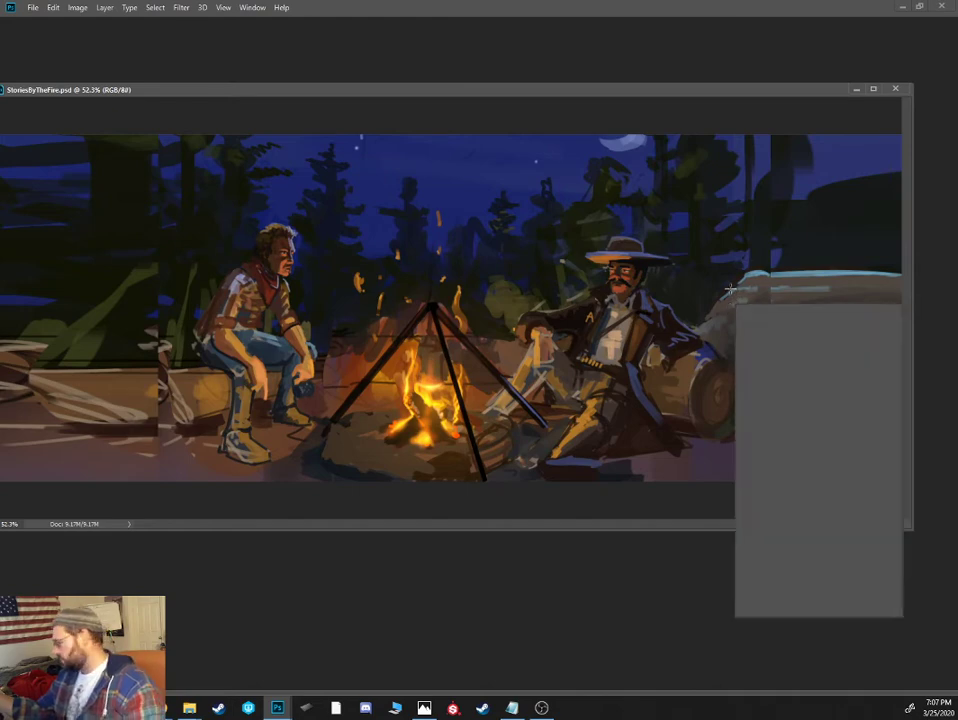
{"action": "double_click", "coordinate": [798, 465]}
{"action": "left_click", "coordinate": [795, 234], "text": "alt"}
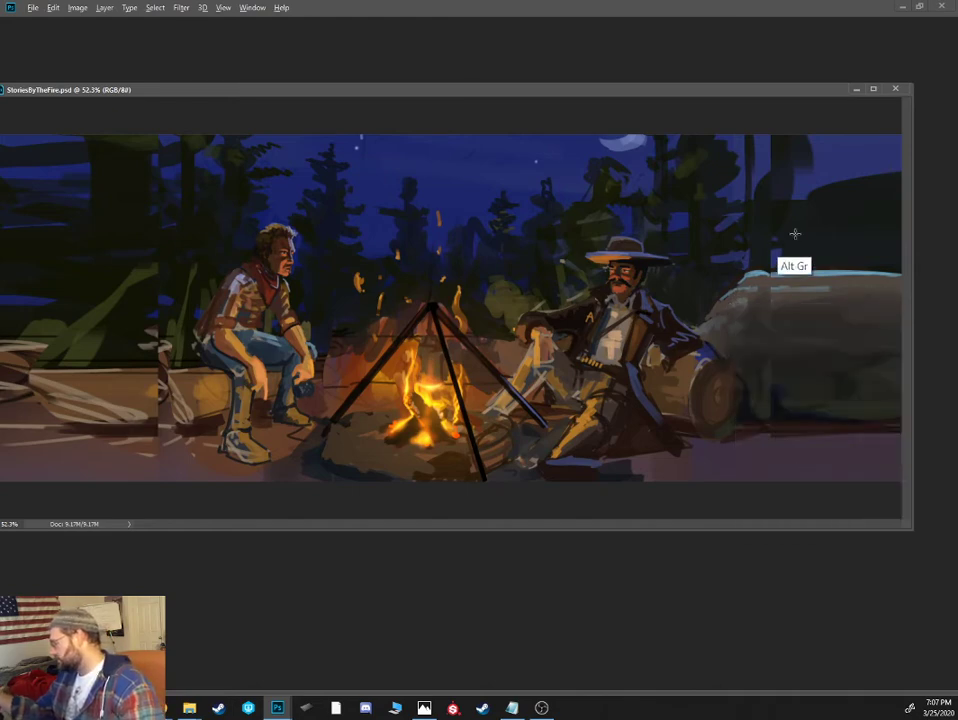
{"action": "key", "text": "Tab"}
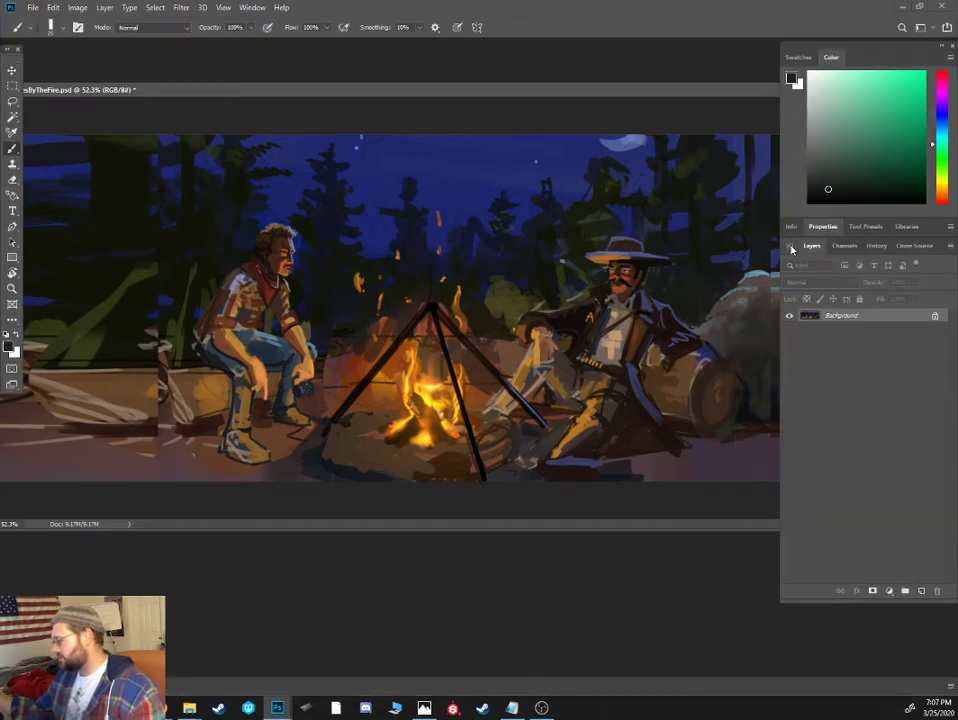
{"action": "key", "text": "ctrl+minus"}
{"action": "key", "text": "ctrl+minus"}
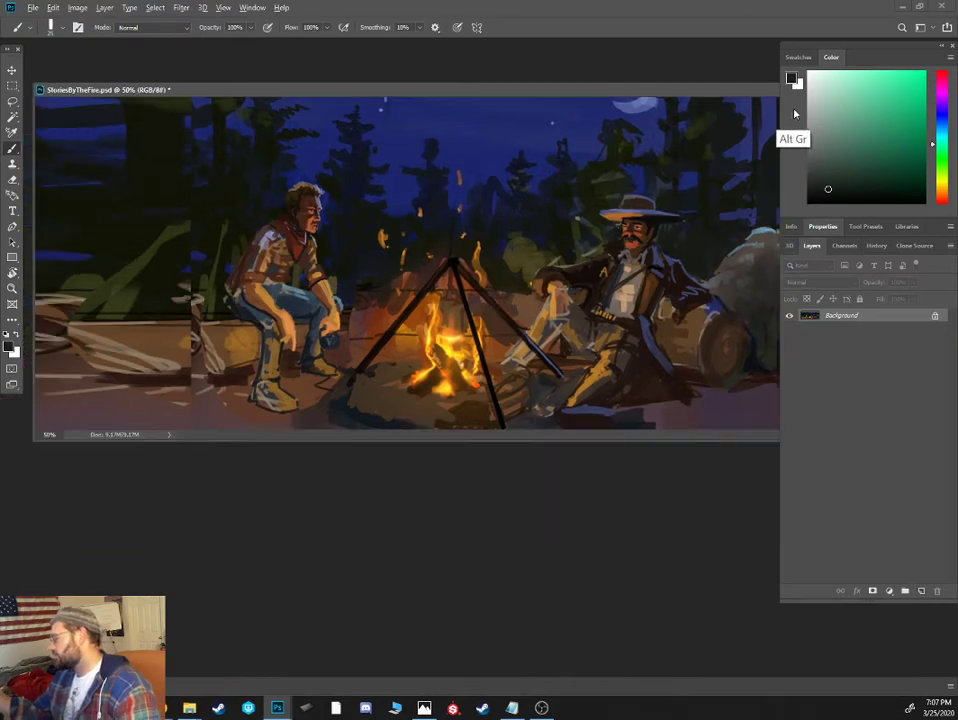
{"action": "left_click_drag", "start_coordinate": [540, 93], "coordinate": [592, 155]}
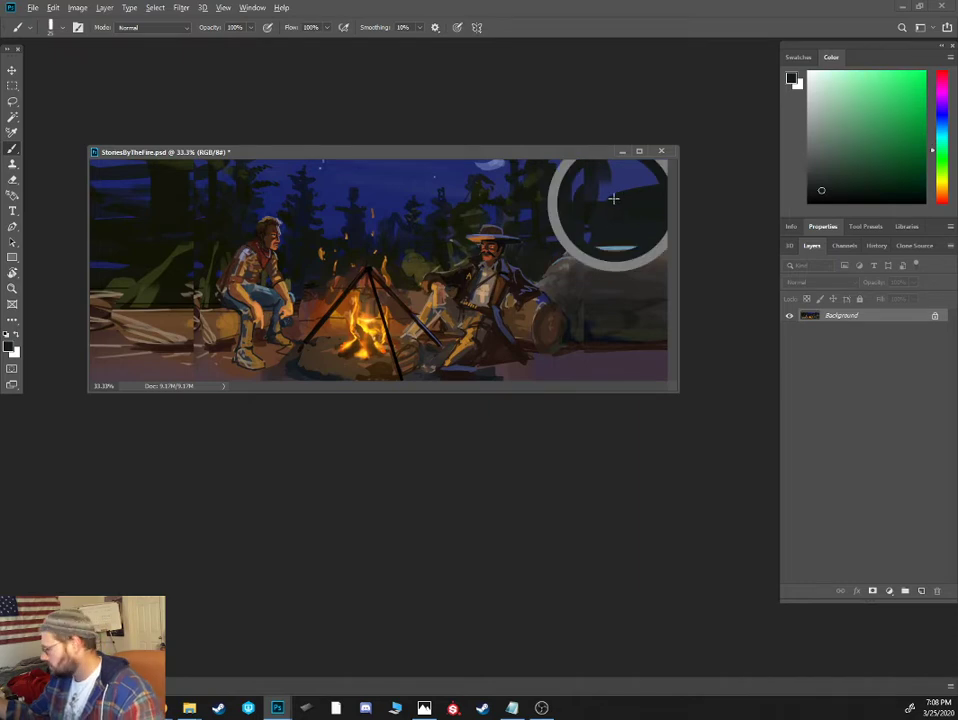
{"action": "key", "text": "Tab"}
{"action": "key", "text": "Tab"}
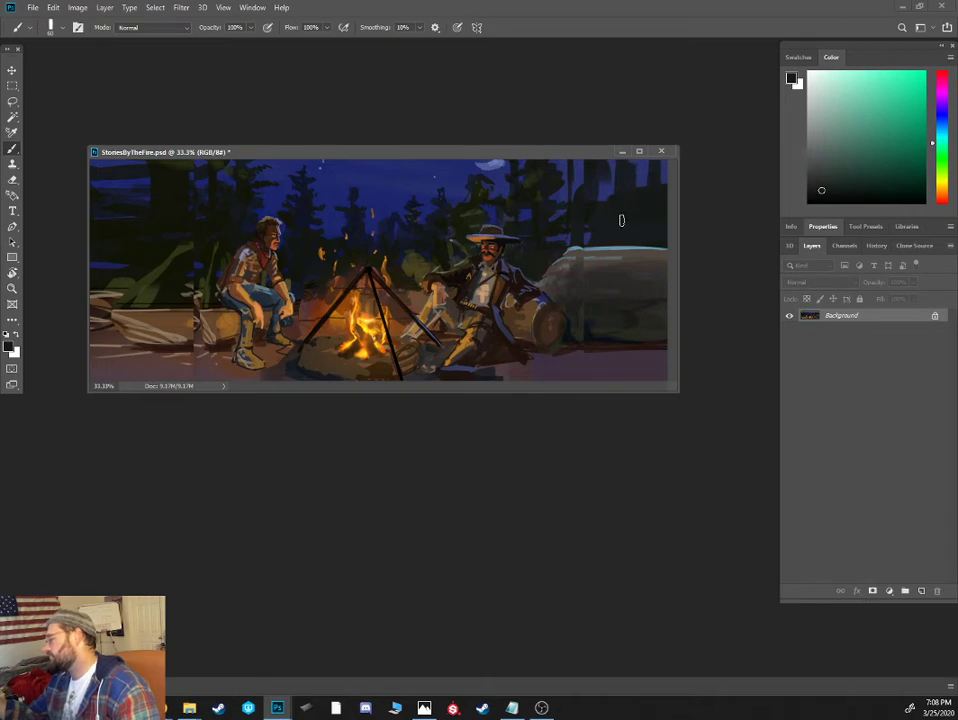
- Mix a slightly lighter brownish grey and paint paler tree trunks behind the boulder
{"action": "left_click", "coordinate": [940, 193]}
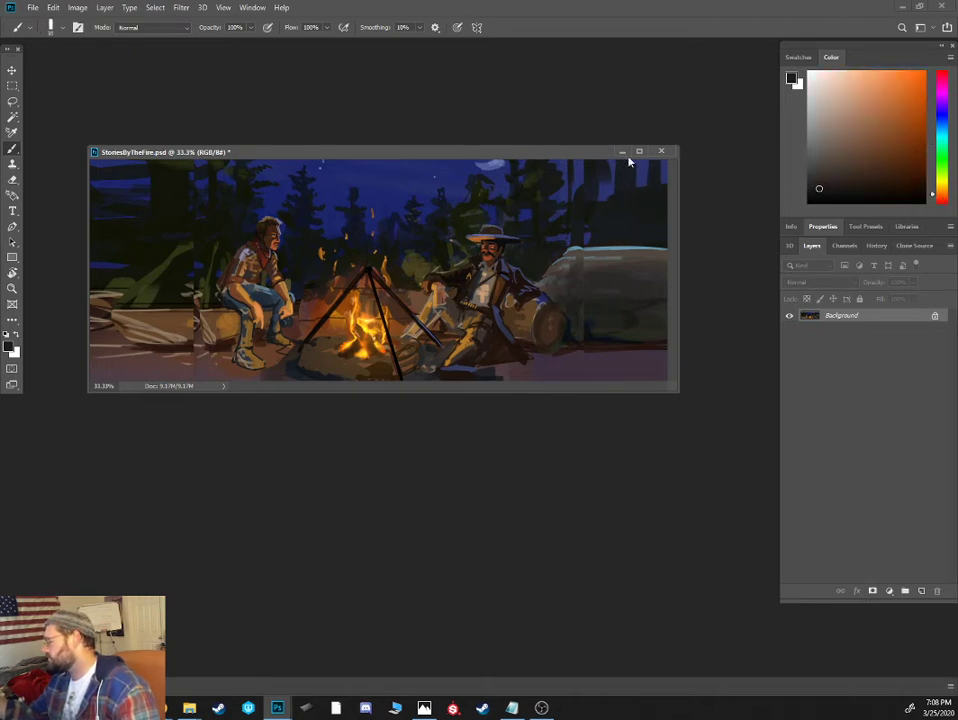
{"action": "left_click", "coordinate": [818, 180]}
{"action": "left_click_drag", "start_coordinate": [622, 166], "coordinate": [623, 230]}
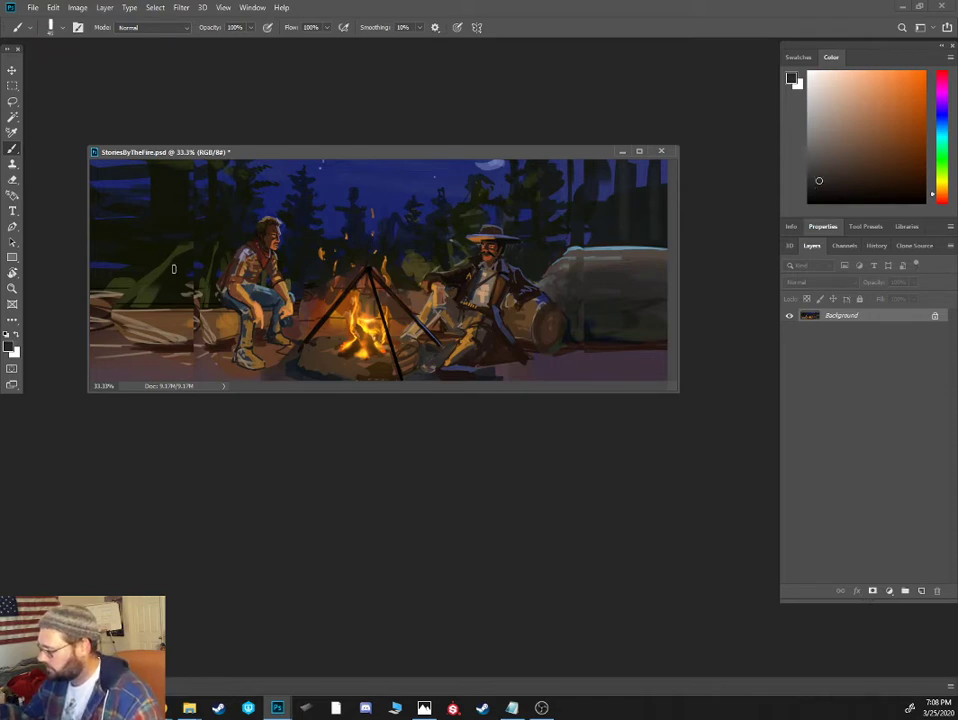
- Paint vertical tree trunks and sky gaps over the stretched forest behind the bareheaded man, using brownish grey, dark green and sampled blue
{"action": "mouse_move", "coordinate": [174, 265]}
{"action": "left_mouse_down"}
{"action": "mouse_move", "coordinate": [170, 162]}
{"action": "mouse_move", "coordinate": [172, 292]}
{"action": "left_mouse_up"}
{"action": "key", "text": "bracketright"}
{"action": "key", "text": "bracketright"}
{"action": "left_click_drag", "start_coordinate": [119, 263], "coordinate": [117, 162]}
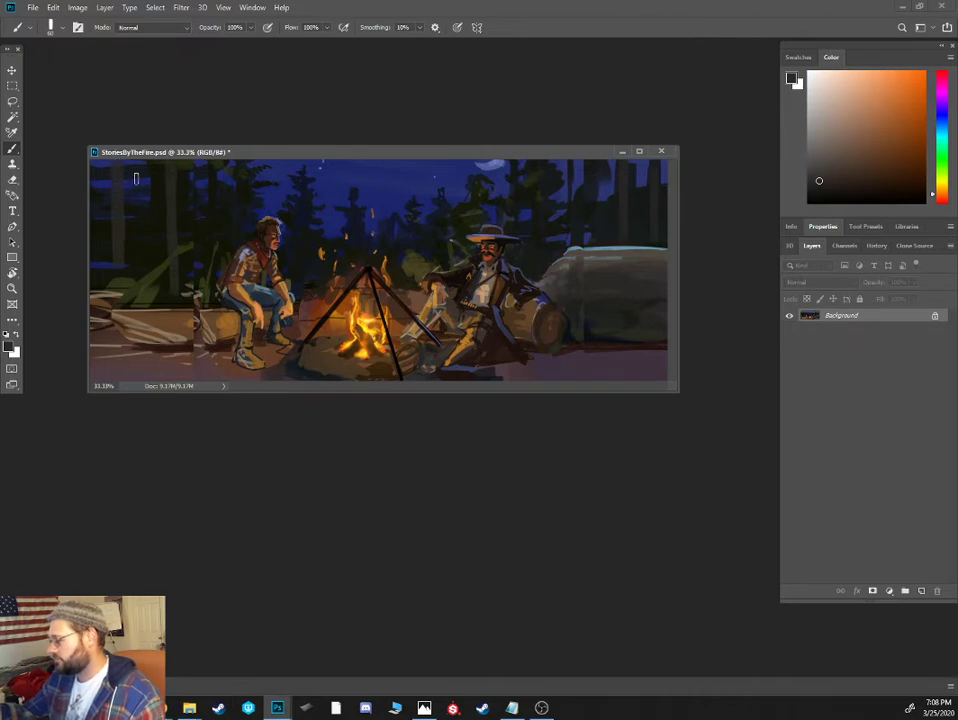
{"action": "left_click", "coordinate": [140, 172], "text": "alt"}
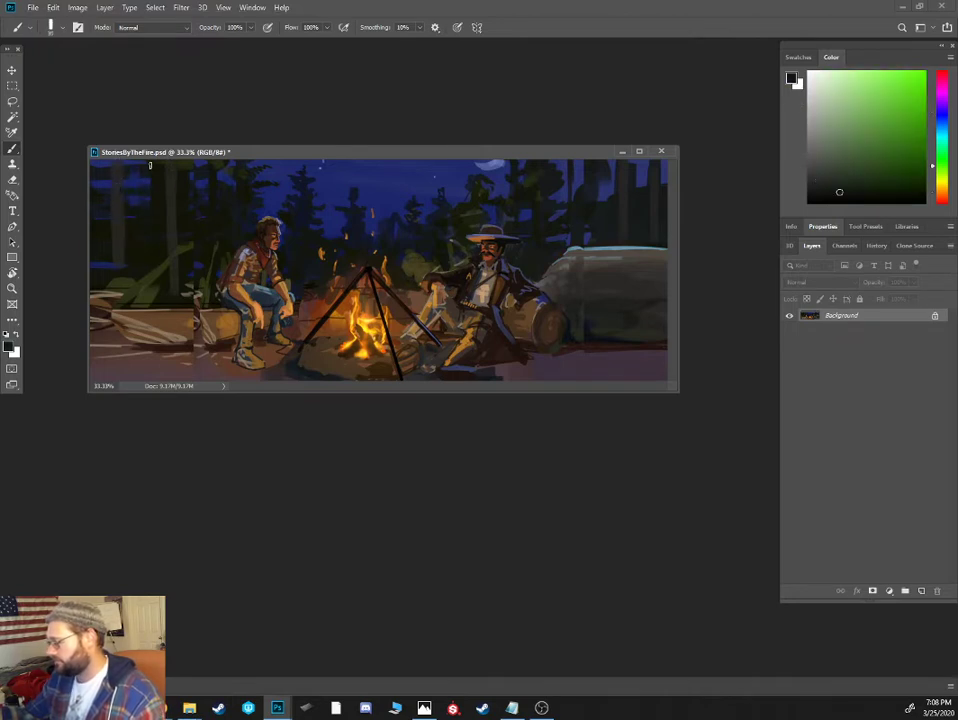
{"action": "left_click", "coordinate": [103, 178], "text": "alt"}
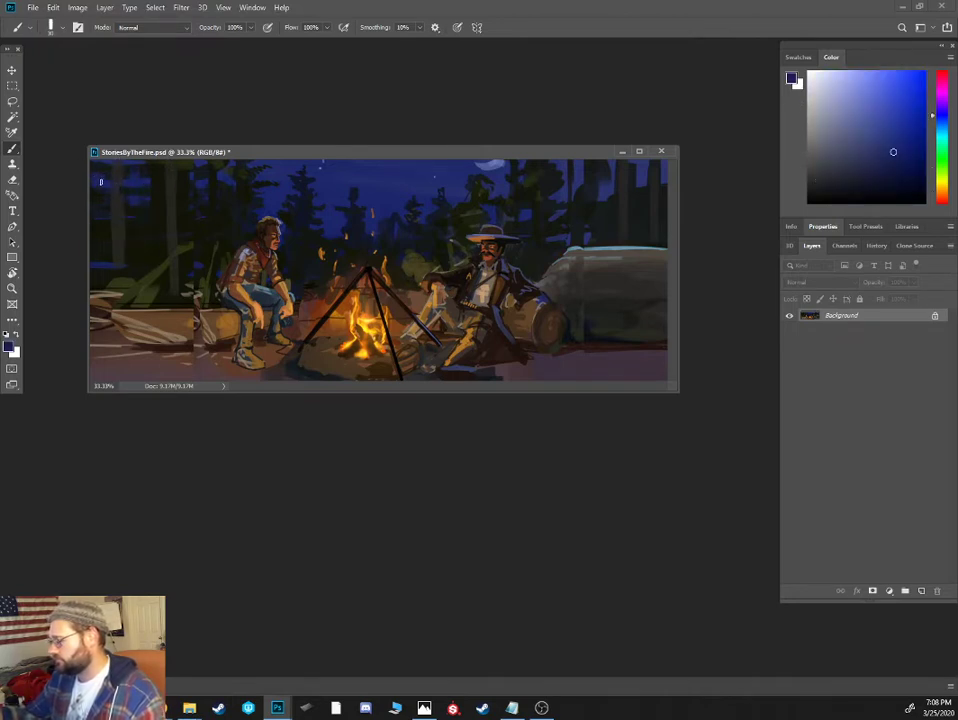
{"action": "left_click", "coordinate": [111, 181], "text": "alt"}
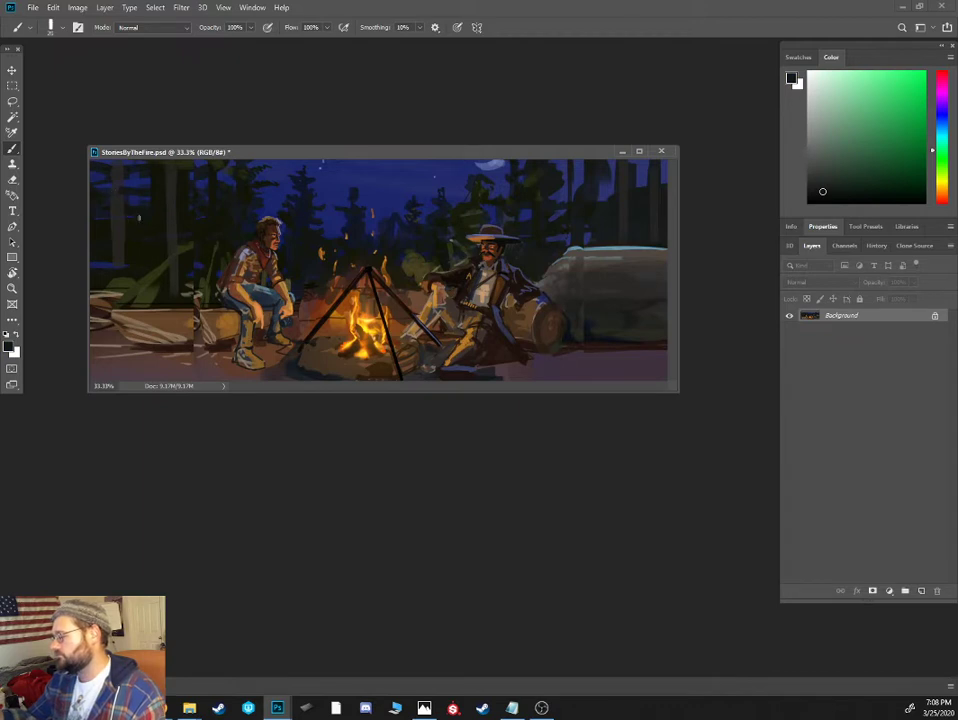
{"action": "left_click", "coordinate": [123, 193], "text": "alt"}
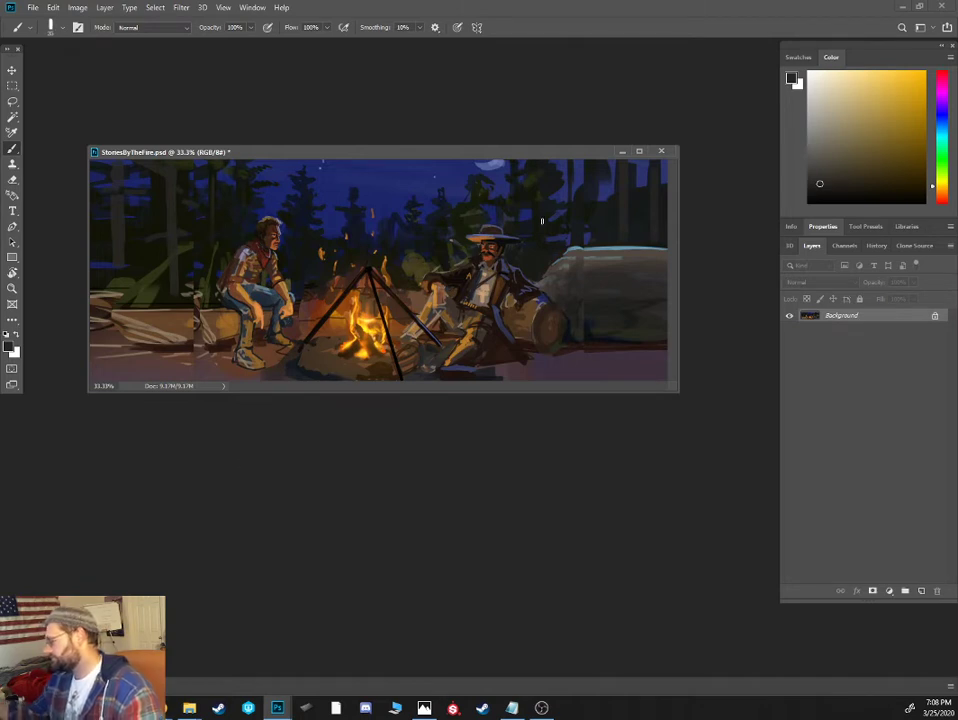
- Paint over the stretched pale strokes and log behind the bareheaded man with sampled dark greens and browns, giving the log a defined end
{"action": "left_click", "coordinate": [117, 315], "text": "alt"}
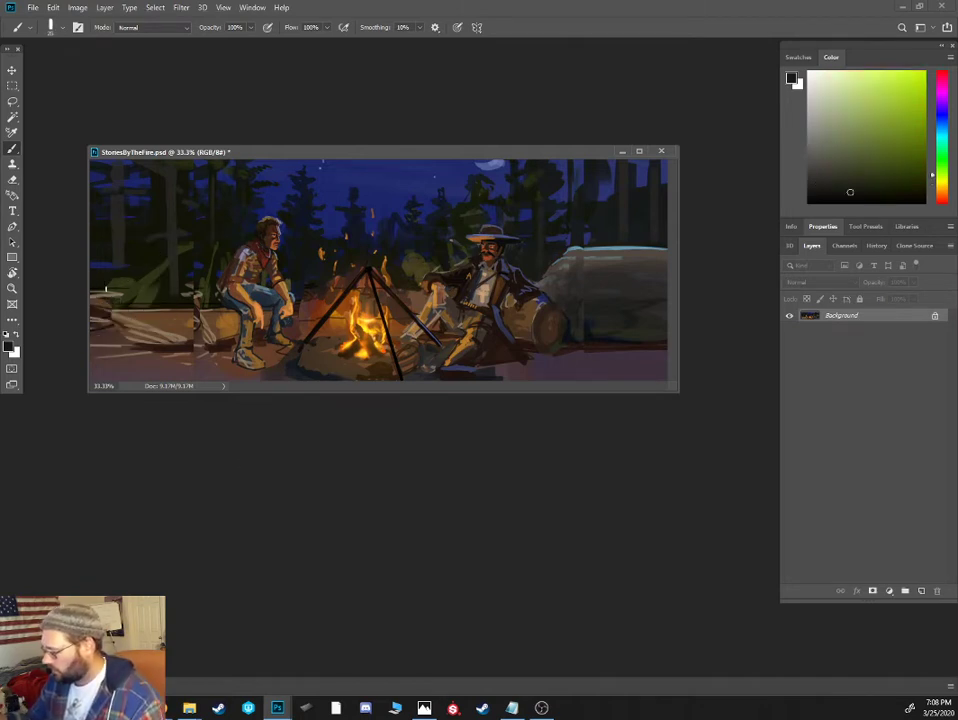
{"action": "left_click", "coordinate": [125, 297], "text": "alt"}
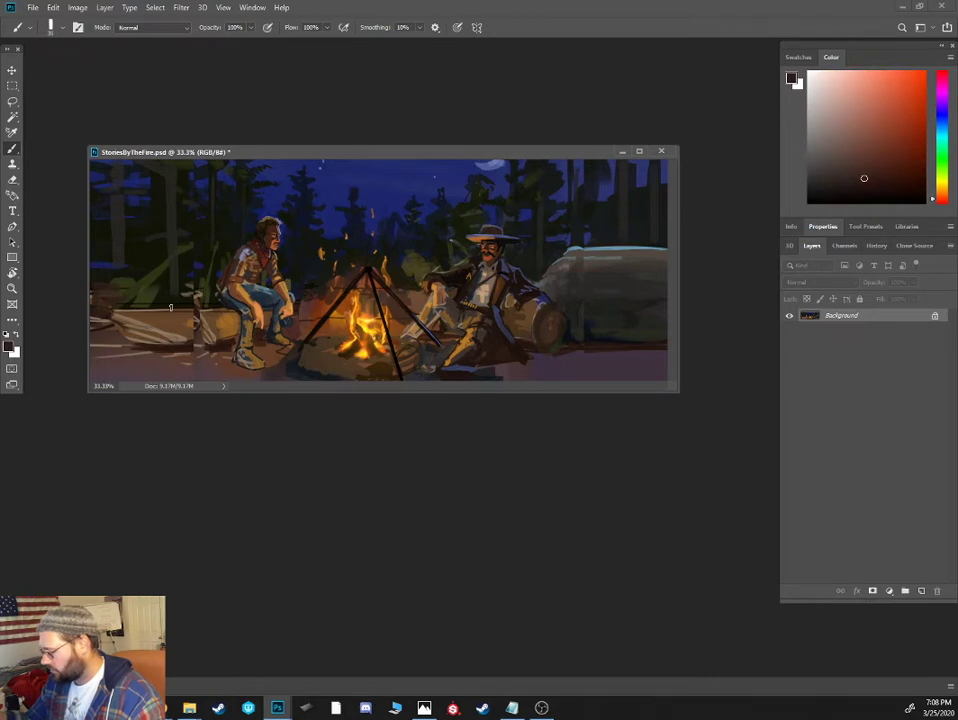
{"action": "left_click", "coordinate": [131, 321], "text": "alt"}
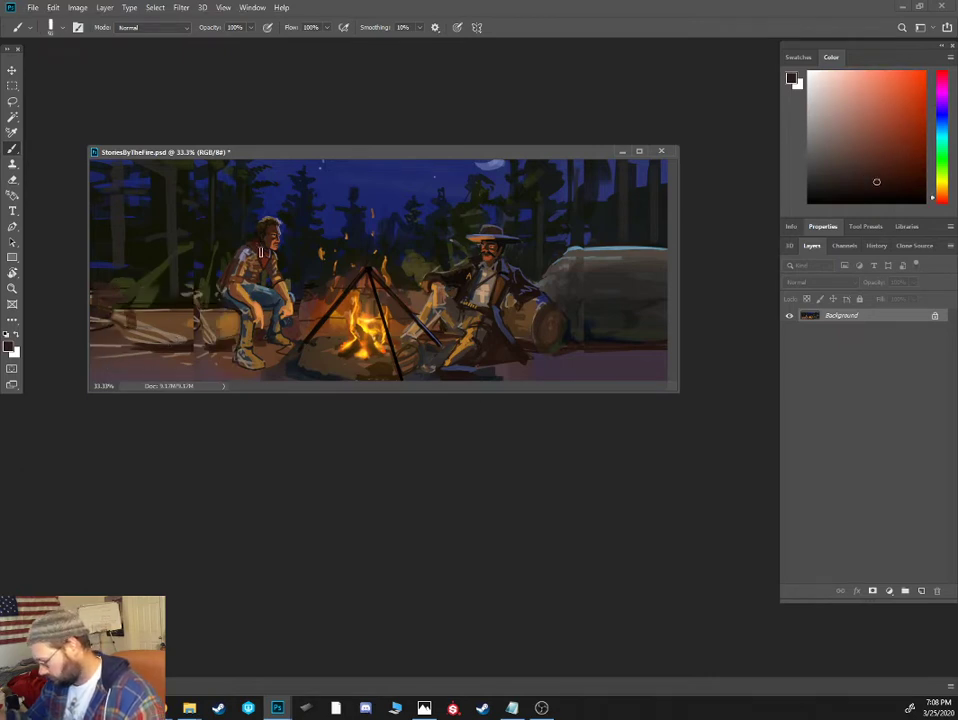
{"action": "mouse_move", "coordinate": [189, 320]}
{"action": "left_mouse_down"}
{"action": "mouse_move", "coordinate": [186, 342]}
{"action": "mouse_move", "coordinate": [172, 328]}
{"action": "mouse_move", "coordinate": [130, 343]}
{"action": "mouse_move", "coordinate": [140, 322]}
{"action": "mouse_move", "coordinate": [105, 329]}
{"action": "mouse_move", "coordinate": [111, 340]}
{"action": "mouse_move", "coordinate": [118, 321]}
{"action": "mouse_move", "coordinate": [120, 344]}
{"action": "mouse_move", "coordinate": [97, 329]}
{"action": "left_mouse_up"}
{"action": "left_click", "coordinate": [154, 302], "text": "alt"}
{"action": "left_click", "coordinate": [154, 302], "text": "alt"}
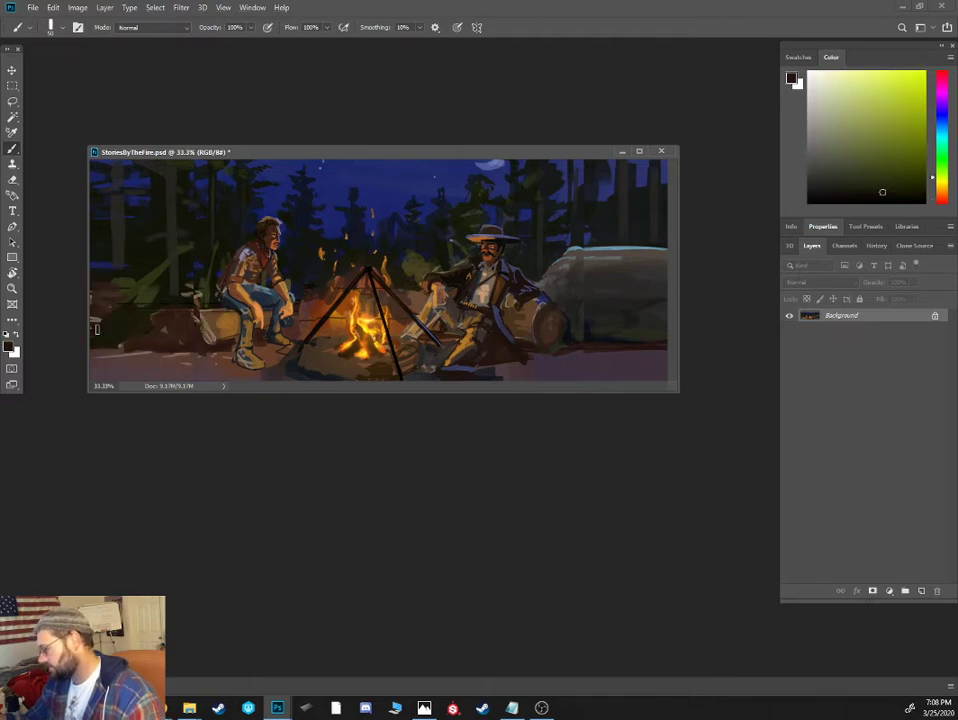
{"action": "left_click", "coordinate": [186, 319], "text": "alt"}
{"action": "left_click", "coordinate": [170, 346], "text": "alt"}
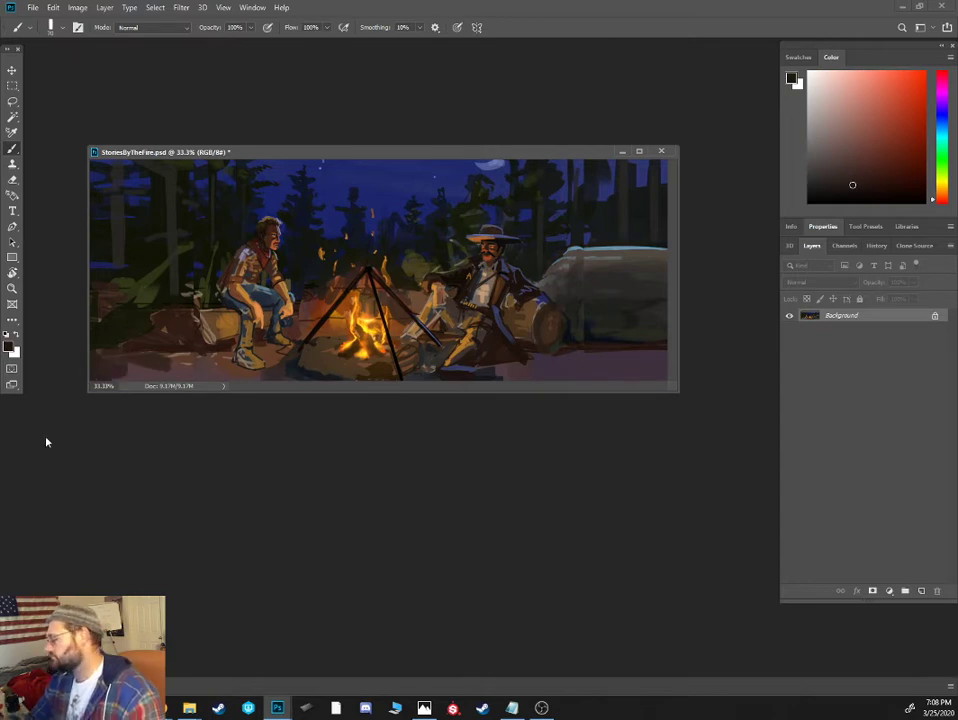
- Mix a very dark violet and darken the ground at both ends of the painting with a larger brush
{"action": "left_click", "coordinate": [942, 107]}
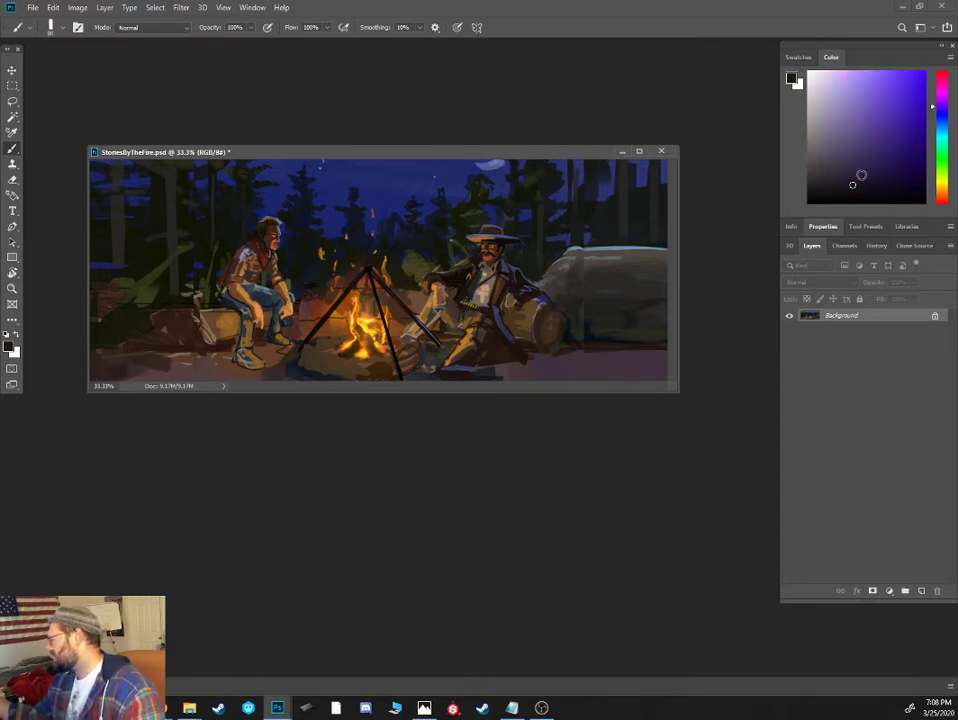
{"action": "left_click_drag", "start_coordinate": [863, 186], "coordinate": [873, 189]}
{"action": "key", "text": "]"}
{"action": "key", "text": "]"}
{"action": "left_click_drag", "start_coordinate": [130, 368], "coordinate": [104, 357]}
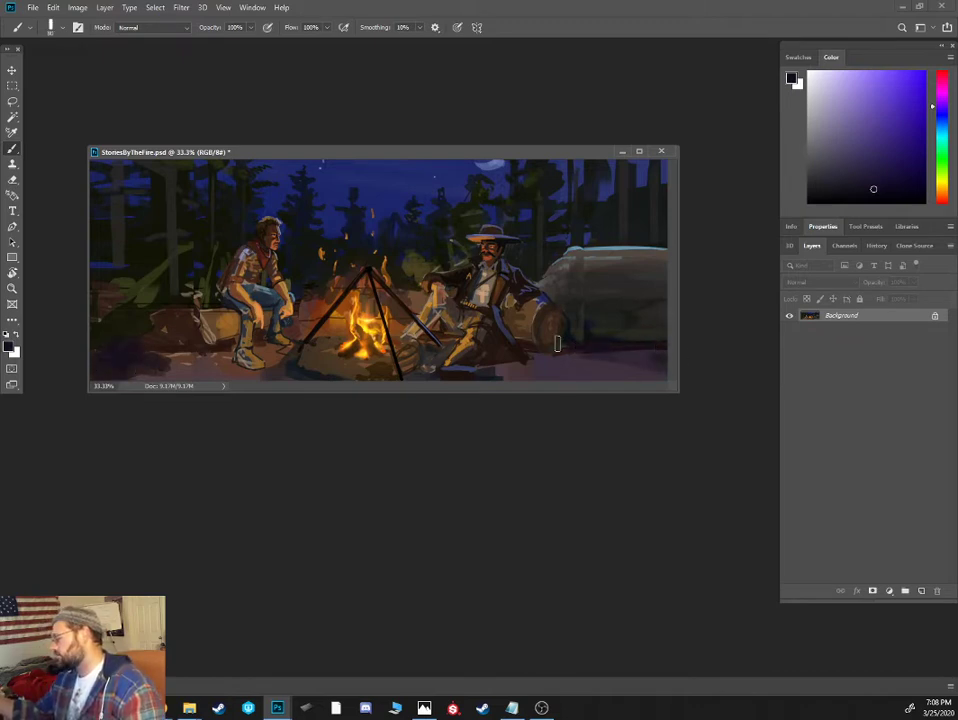
- Repaint the boulder's upper edge with sampled grey, light blue moonlit highlights and dark teal to break up the stretched rim
{"action": "left_click", "coordinate": [574, 256], "text": "alt"}
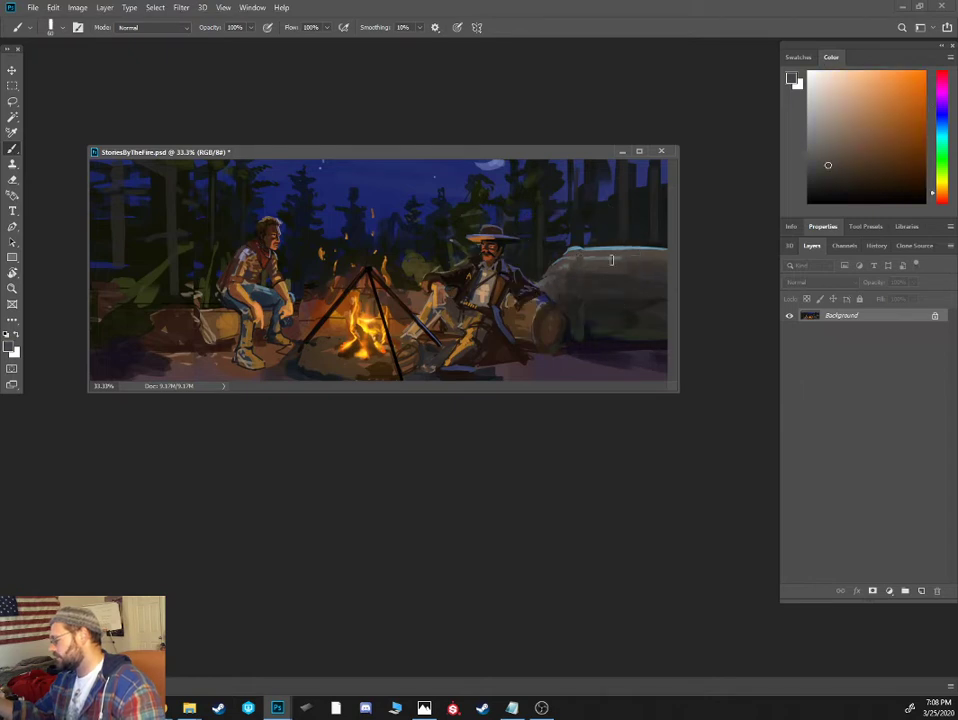
{"action": "left_click_drag", "start_coordinate": [576, 255], "coordinate": [595, 252]}
{"action": "left_click", "coordinate": [574, 249], "text": "alt"}
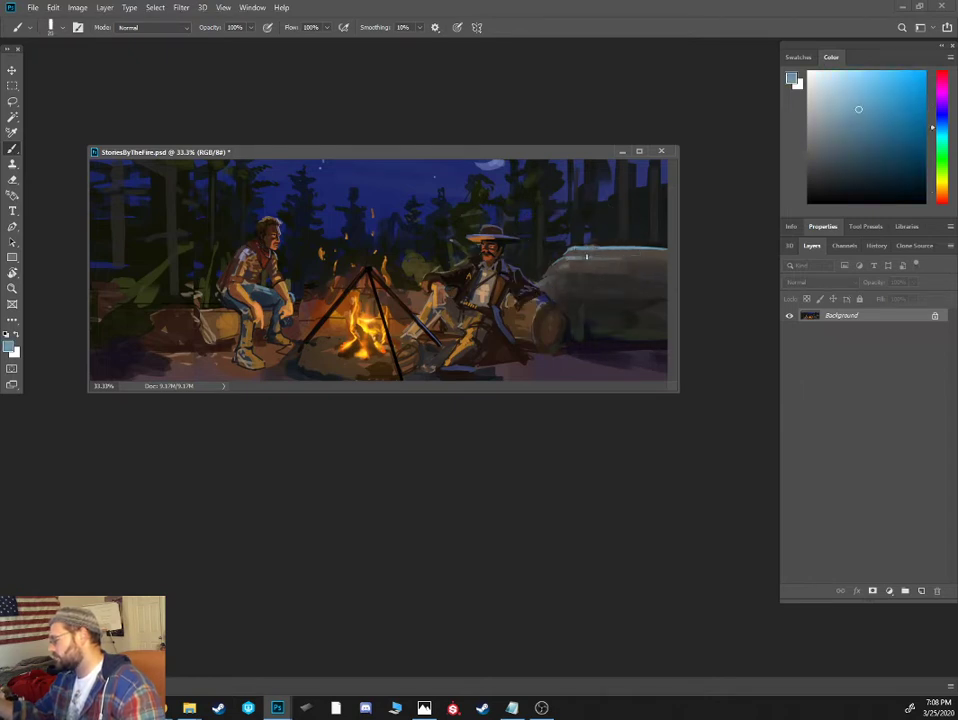
{"action": "left_click", "coordinate": [571, 257], "text": "alt"}
{"action": "left_click_drag", "start_coordinate": [573, 256], "coordinate": [646, 247]}
{"action": "left_click", "coordinate": [624, 255], "text": "alt"}
{"action": "left_click", "coordinate": [612, 249], "text": "alt"}
{"action": "left_click", "coordinate": [603, 241], "text": "alt"}
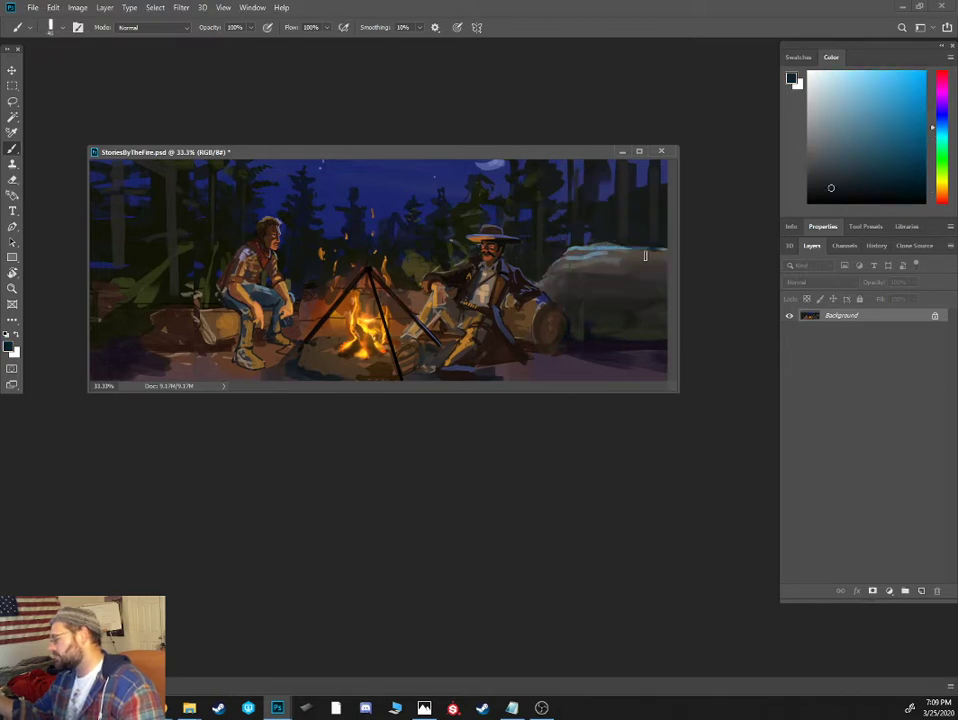
- Blend the boulder's shaded lower side across the seam with sampled dark grey-green strokes
{"action": "left_click", "coordinate": [586, 326], "text": "alt"}
{"action": "left_click", "coordinate": [592, 329], "text": "alt"}
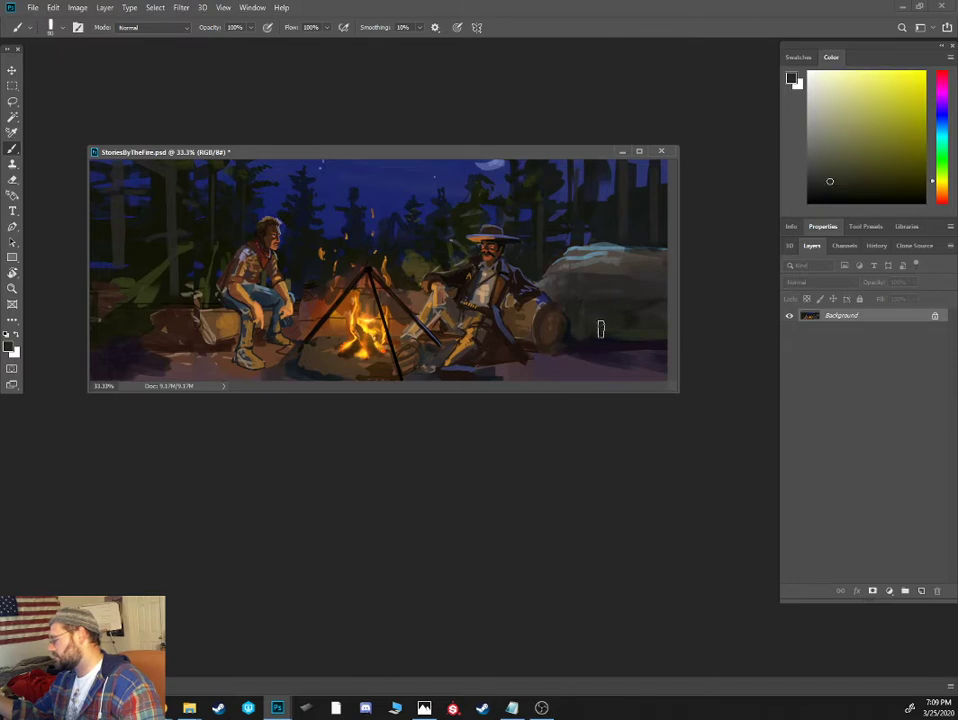
{"action": "left_click", "coordinate": [584, 321], "text": "alt"}
{"action": "left_click", "coordinate": [586, 316], "text": "alt"}
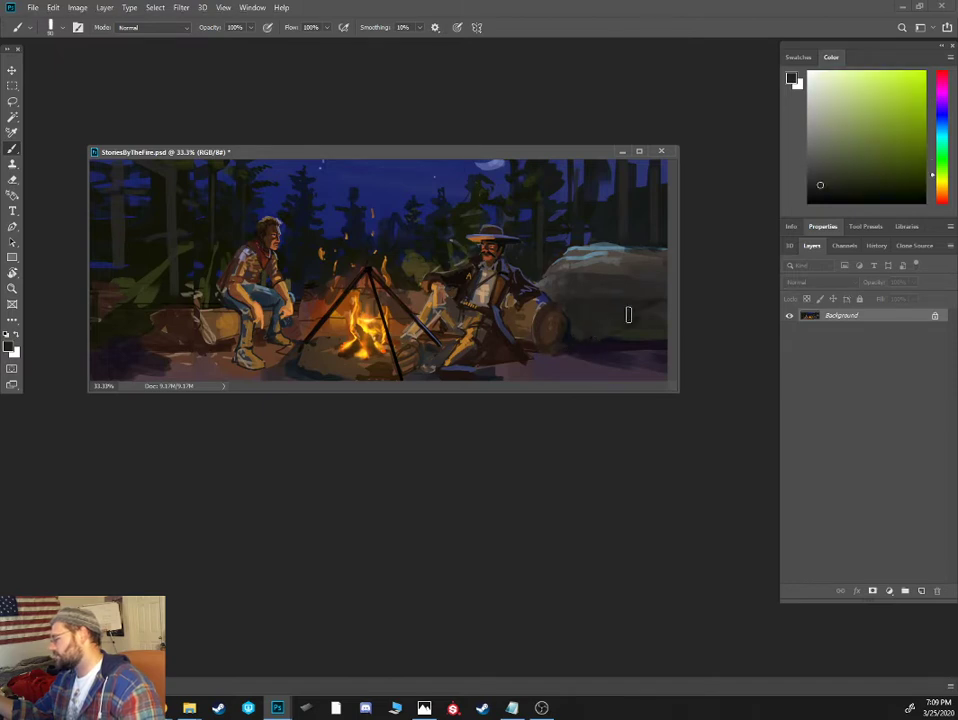
- Extend the log beside the hatted man across the boulder's base with sampled dark grey-green and brown strokes
{"action": "left_click", "coordinate": [575, 301], "text": "alt"}
{"action": "left_click", "coordinate": [602, 328], "text": "alt"}
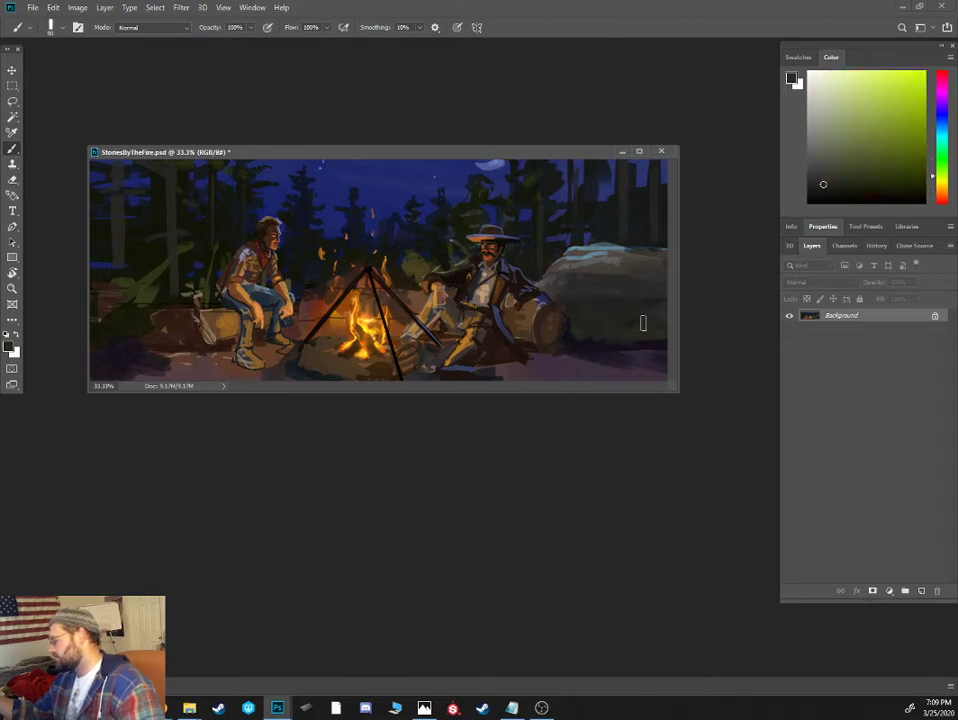
{"action": "left_click", "coordinate": [573, 331], "text": "alt"}
{"action": "left_click", "coordinate": [560, 333], "text": "alt"}
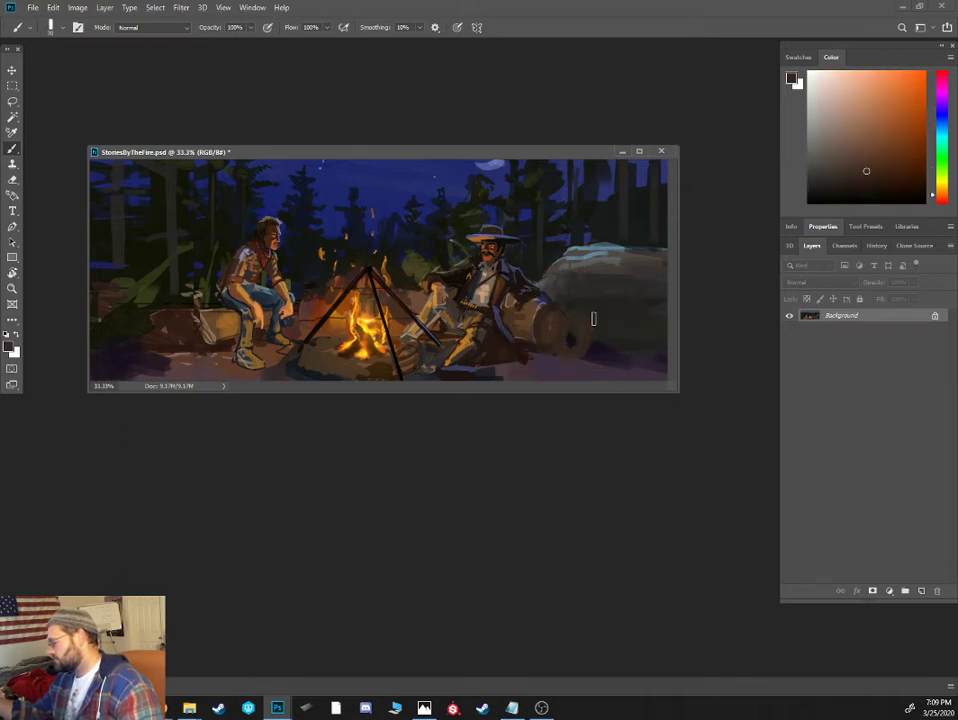
{"action": "left_click", "coordinate": [573, 325], "text": "alt"}
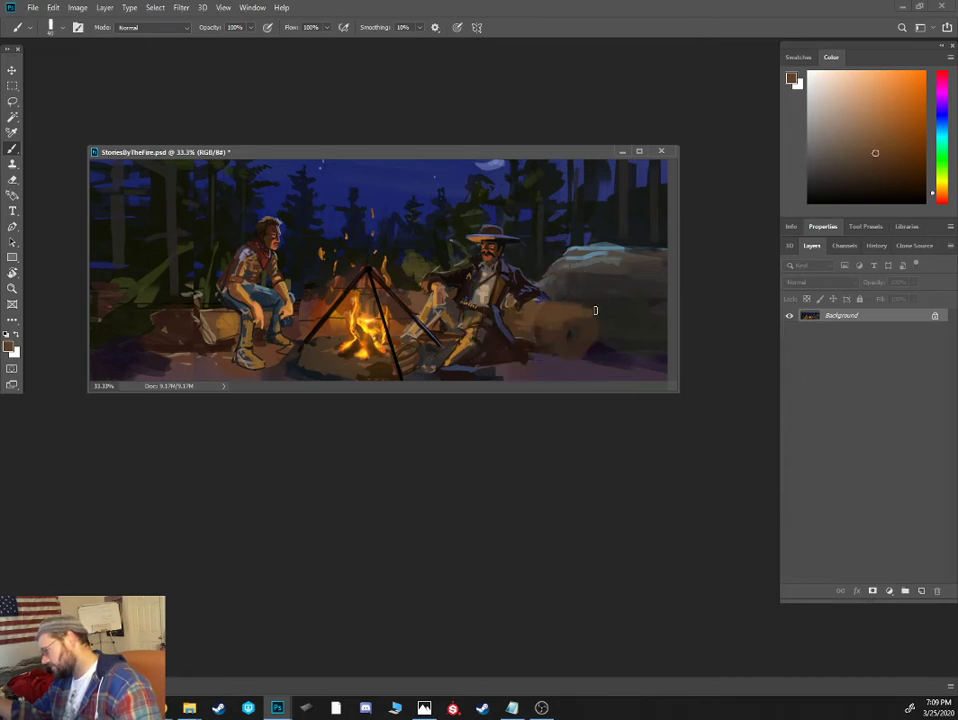
{"action": "left_click", "coordinate": [523, 341], "text": "alt"}
- Shade the extended log's underside and define its far end with dark brown and near-black strokes from a smaller brush
{"action": "left_click", "coordinate": [855, 182]}
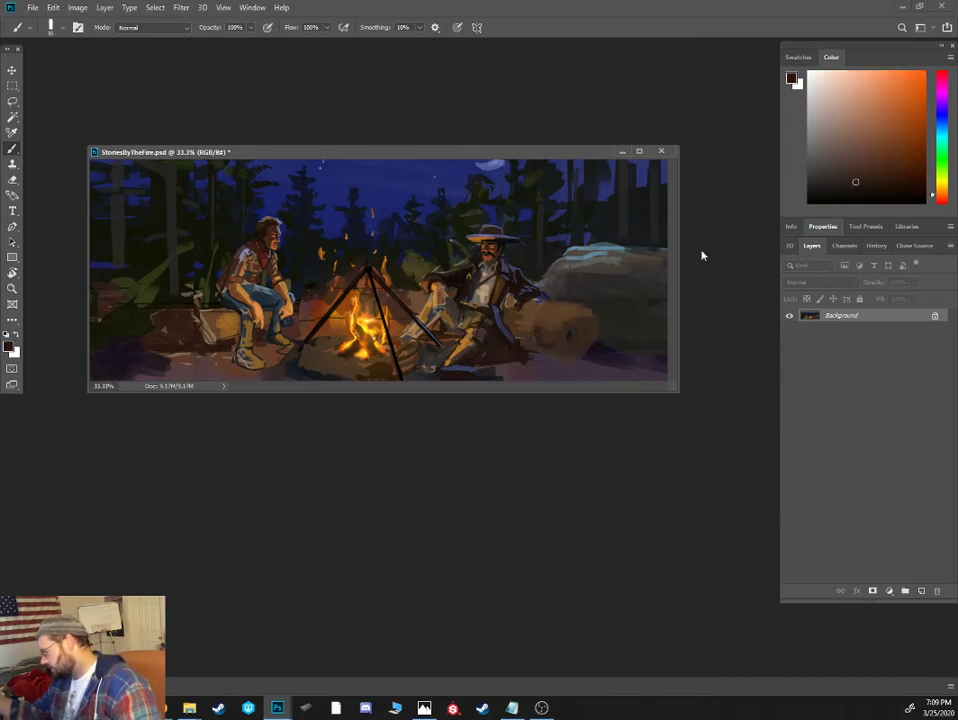
{"action": "key", "text": "bracketleft"}
{"action": "key", "text": "bracketleft"}
{"action": "key", "text": "bracketleft"}
{"action": "key", "text": "bracketright"}
{"action": "left_click_drag", "start_coordinate": [534, 349], "coordinate": [580, 358]}
{"action": "left_click", "coordinate": [607, 293], "text": "alt"}
{"action": "left_click", "coordinate": [851, 197]}
{"action": "left_click", "coordinate": [860, 192]}
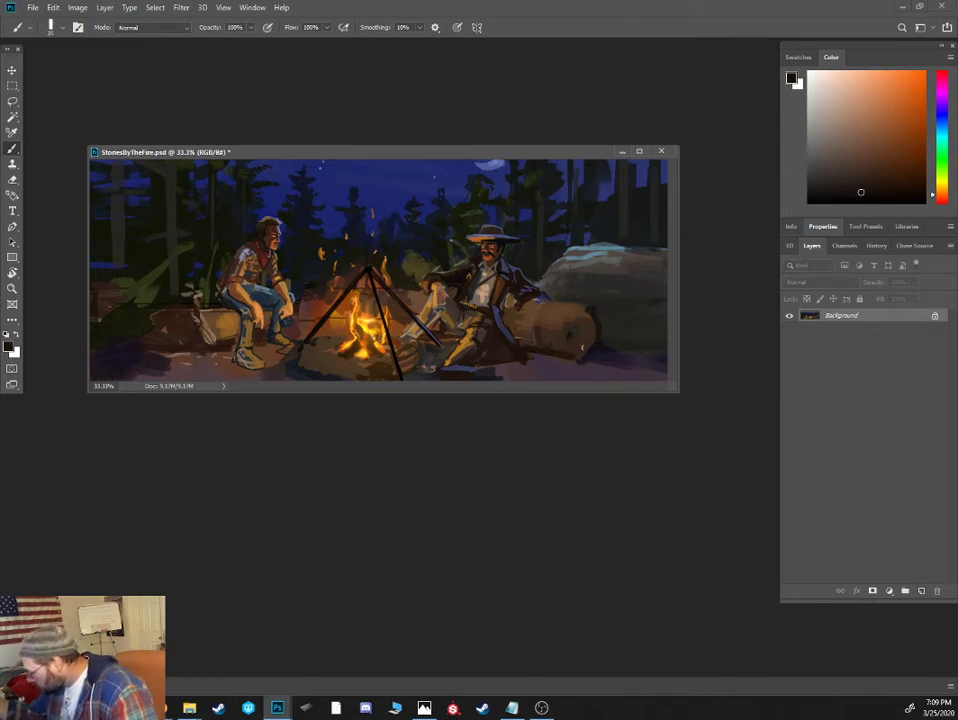
{"action": "left_click", "coordinate": [595, 351], "text": "alt"}
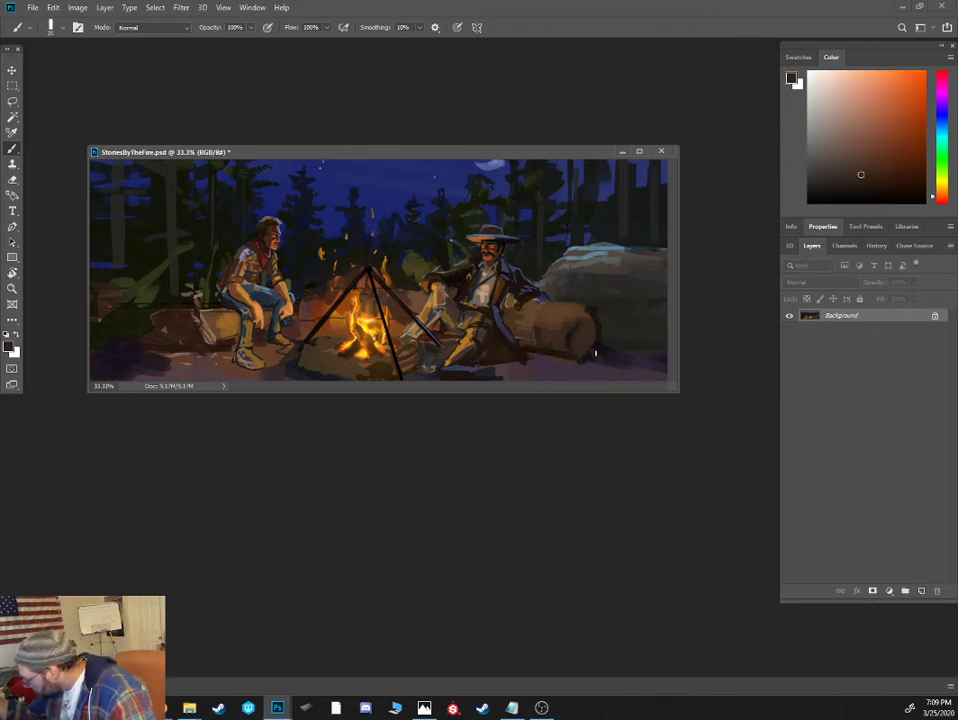
{"action": "left_click", "coordinate": [603, 332], "text": "alt"}
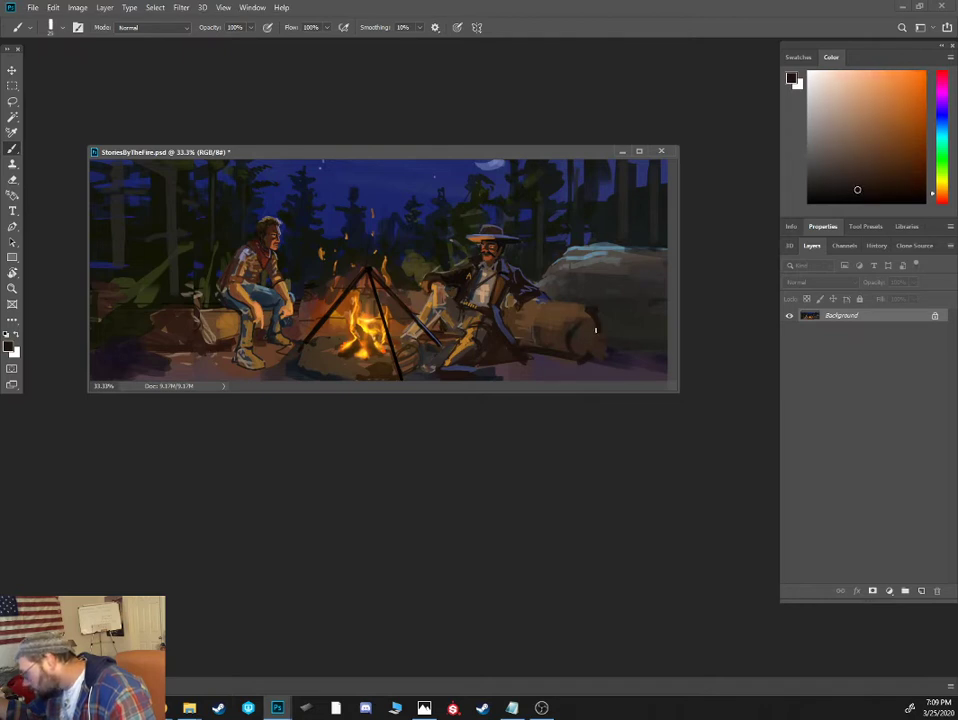
{"action": "left_click", "coordinate": [600, 350], "text": "alt"}
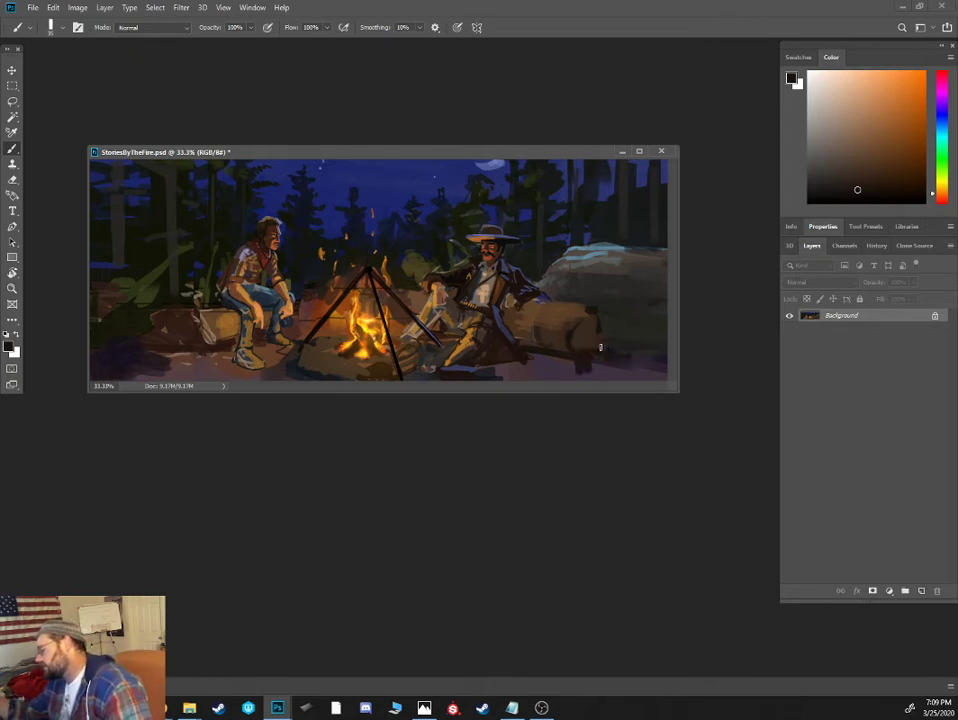
- Paint dark roots and branches spreading from the log's end over the boulder, and darken the ground beneath with a larger brush
{"action": "left_click_drag", "start_coordinate": [601, 347], "coordinate": [627, 335]}
{"action": "left_click_drag", "start_coordinate": [608, 330], "coordinate": [633, 280]}
{"action": "mouse_move", "coordinate": [577, 310]}
{"action": "left_mouse_down"}
{"action": "mouse_move", "coordinate": [575, 377]}
{"action": "mouse_move", "coordinate": [570, 366]}
{"action": "mouse_move", "coordinate": [617, 307]}
{"action": "mouse_move", "coordinate": [597, 306]}
{"action": "mouse_move", "coordinate": [653, 301]}
{"action": "mouse_move", "coordinate": [653, 337]}
{"action": "left_mouse_up"}
{"action": "key", "text": "bracketright"}
{"action": "mouse_move", "coordinate": [594, 372]}
{"action": "left_mouse_down"}
{"action": "mouse_move", "coordinate": [652, 375]}
{"action": "mouse_move", "coordinate": [585, 374]}
{"action": "left_mouse_up"}
{"action": "left_click", "coordinate": [637, 350], "text": "alt"}
{"action": "left_click_drag", "start_coordinate": [645, 374], "coordinate": [664, 371]}
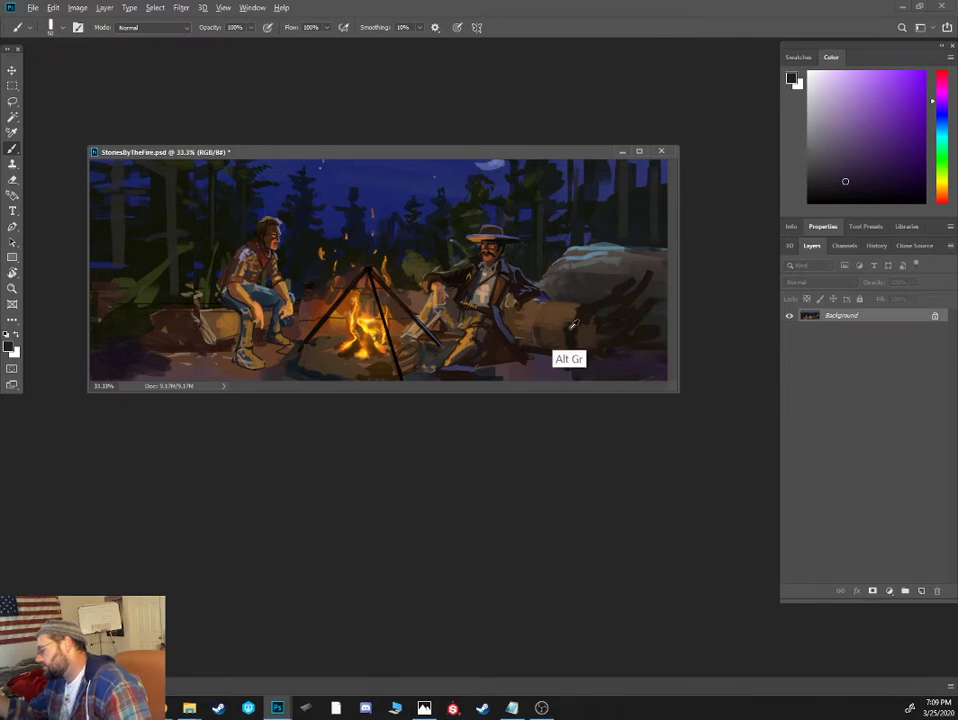
- Add sampled brown firelit strokes and dark brown shadows to the upper branch and lower root at the log's end
{"action": "left_click", "coordinate": [583, 320], "text": "alt"}
{"action": "left_click_drag", "start_coordinate": [576, 308], "coordinate": [662, 270]}
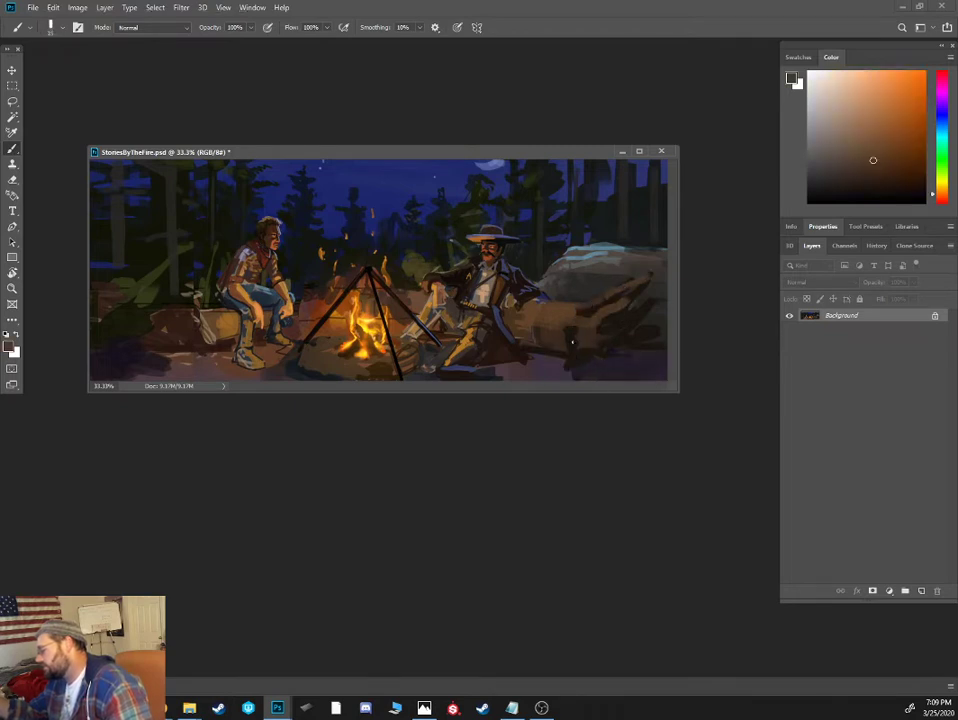
{"action": "left_click_drag", "start_coordinate": [572, 342], "coordinate": [568, 356]}
{"action": "left_click", "coordinate": [584, 362], "text": "alt"}
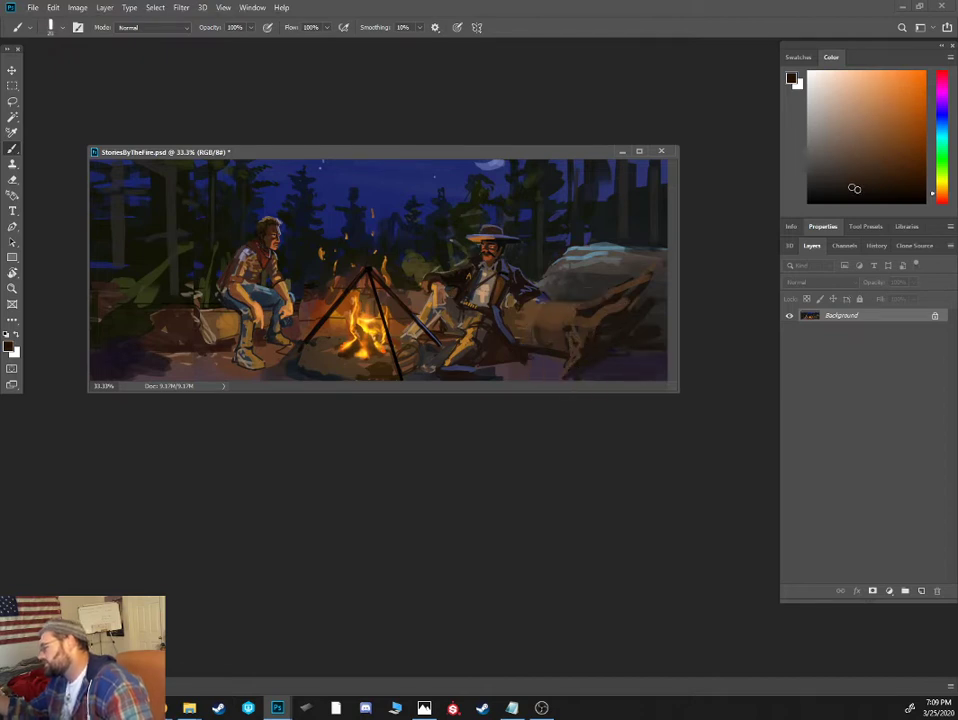
{"action": "left_click", "coordinate": [601, 363], "text": "alt"}
{"action": "left_click", "coordinate": [600, 366], "text": "alt"}
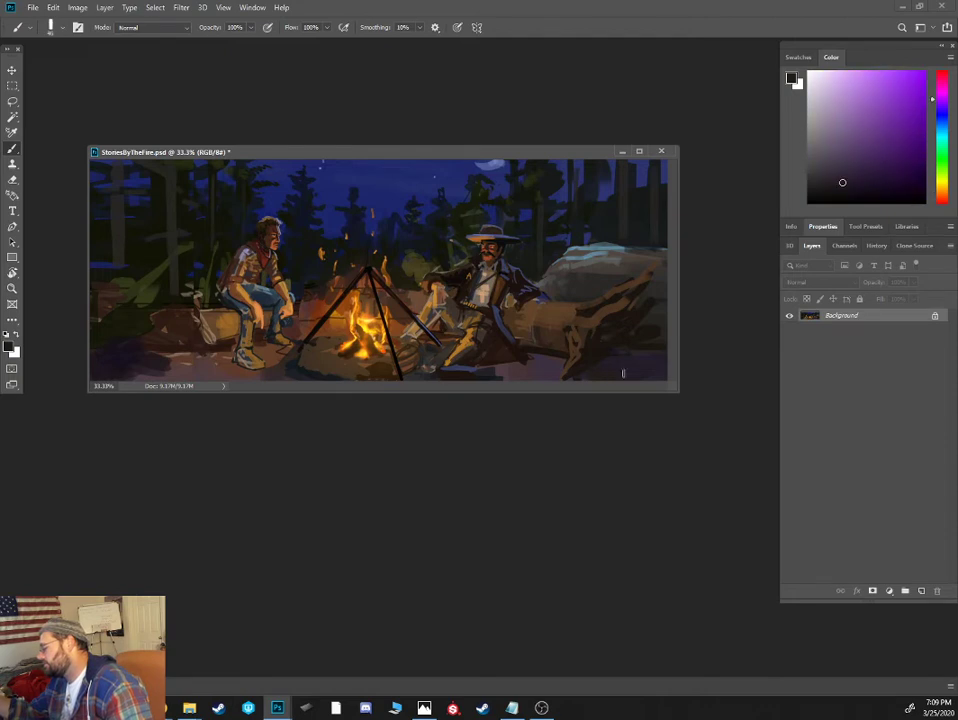
- Rework the hatted man's lower leg, boot and nearby ground with sampled near-black, muted blue and orange strokes
{"action": "left_click", "coordinate": [493, 367], "text": "alt"}
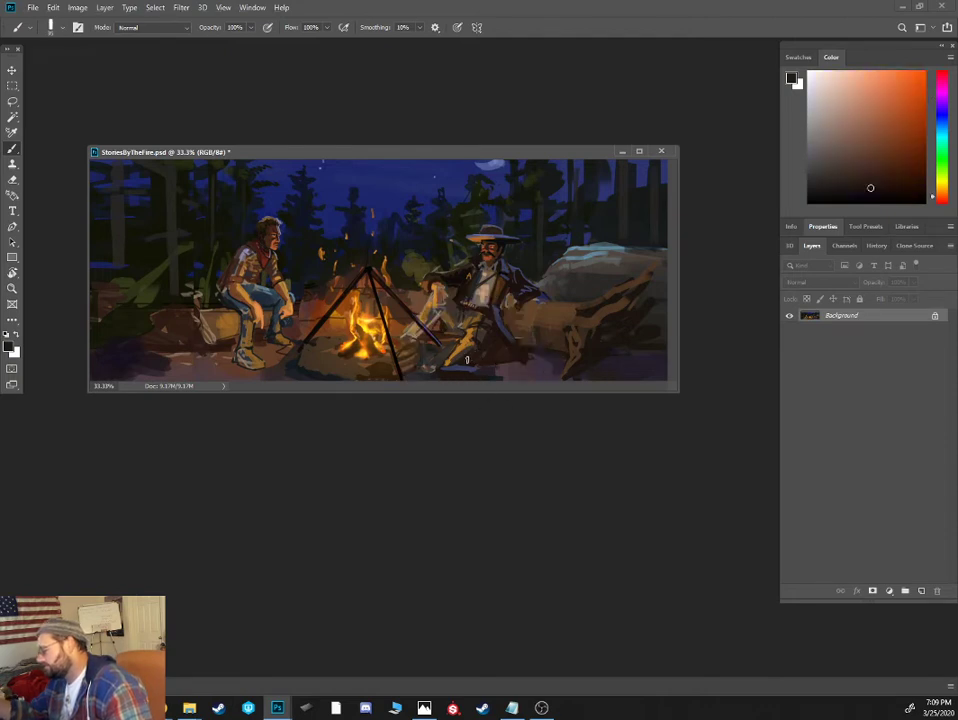
{"action": "left_click", "coordinate": [455, 368], "text": "alt"}
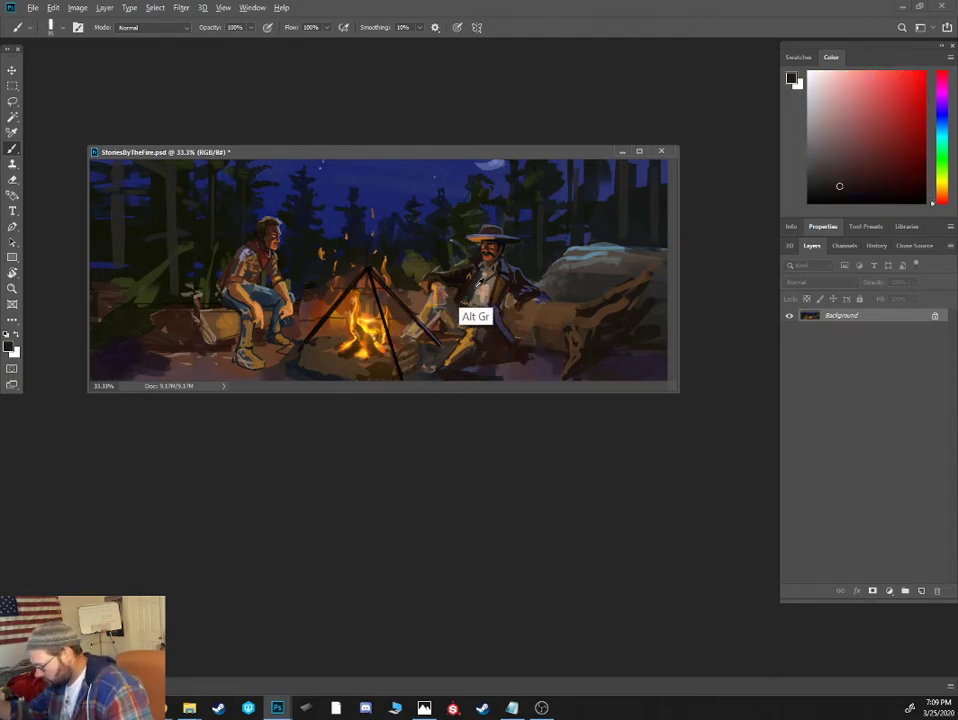
{"action": "left_click", "coordinate": [462, 355], "text": "alt"}
{"action": "left_click", "coordinate": [470, 341], "text": "alt"}
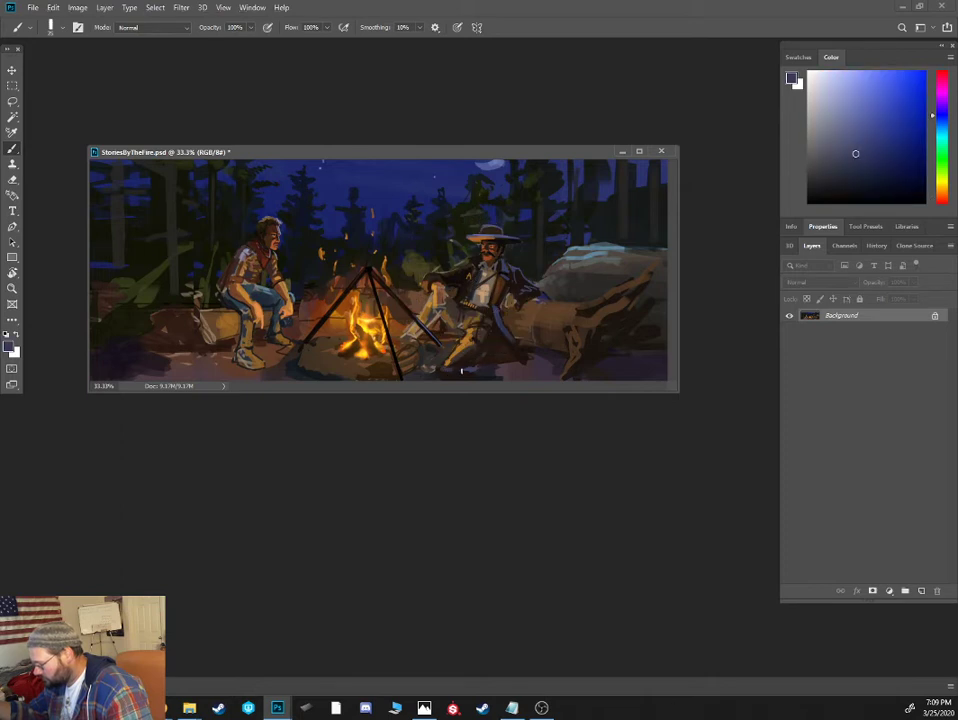
{"action": "left_click", "coordinate": [285, 250], "text": "alt"}
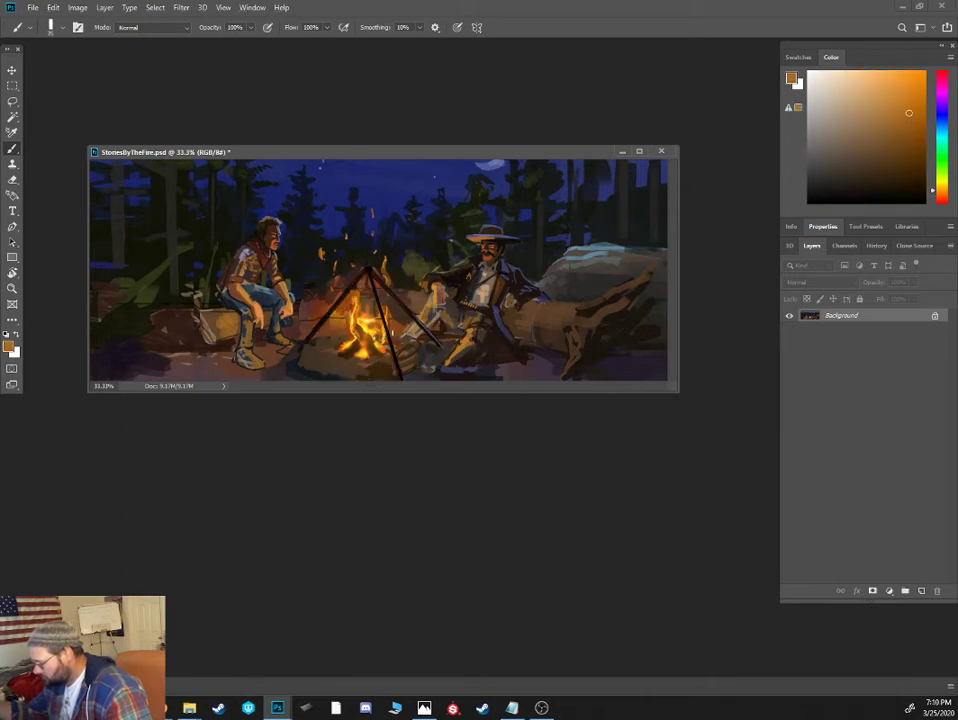
{"action": "left_click", "coordinate": [449, 368], "text": "alt"}
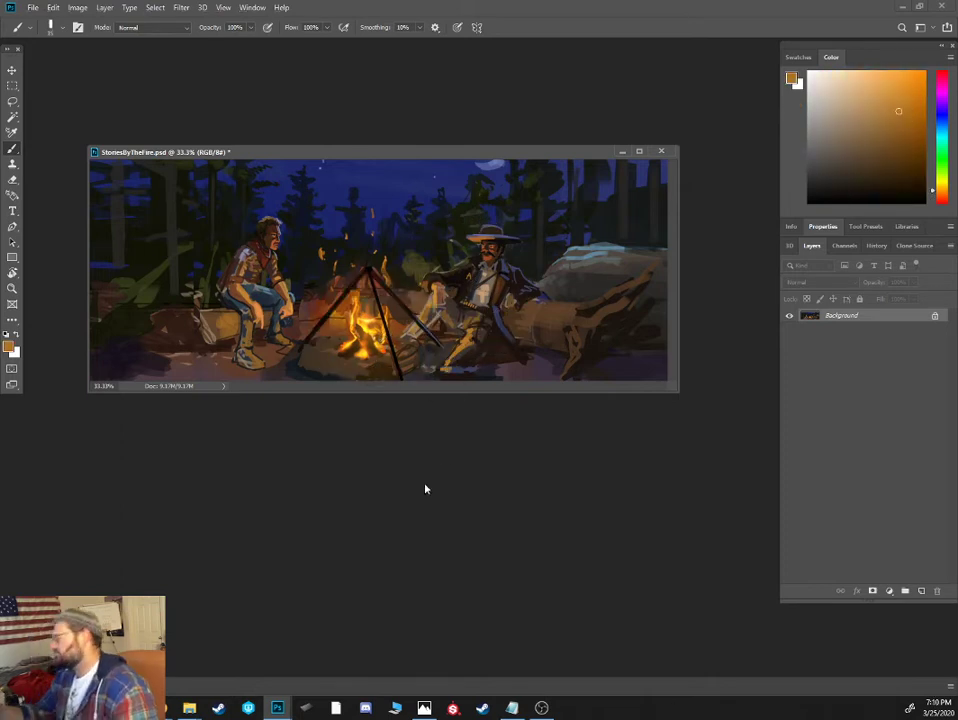
- Raise the boulder's outline toward the painting's edge with blue-grey strokes and fill beneath it with grey using a larger brush
{"action": "left_click", "coordinate": [871, 161]}
{"action": "left_click", "coordinate": [850, 123]}
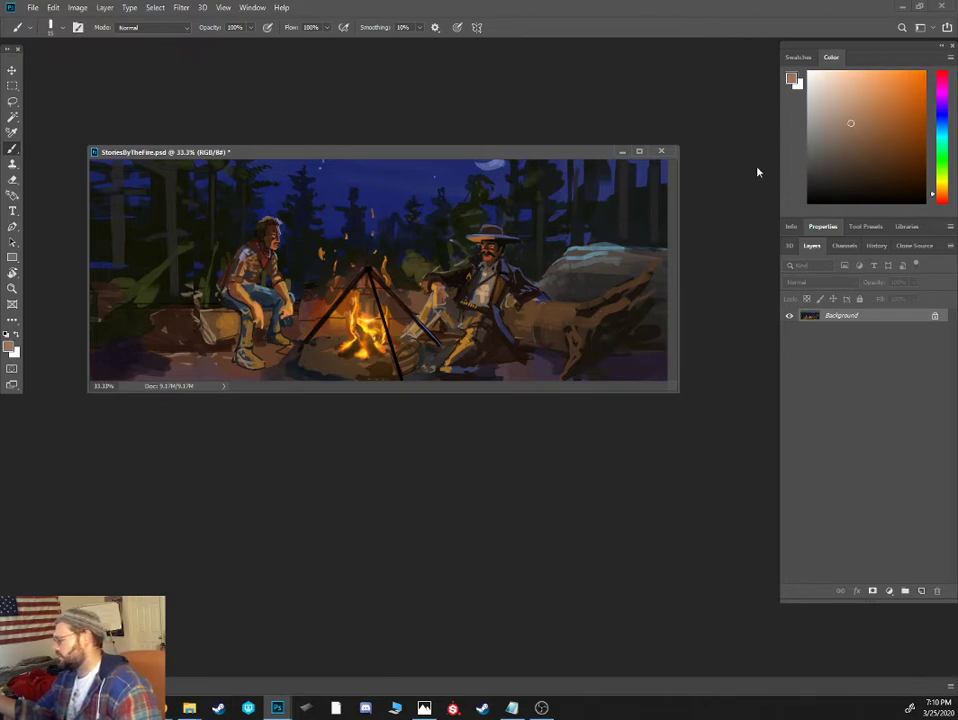
{"action": "left_click", "coordinate": [614, 262], "text": "alt"}
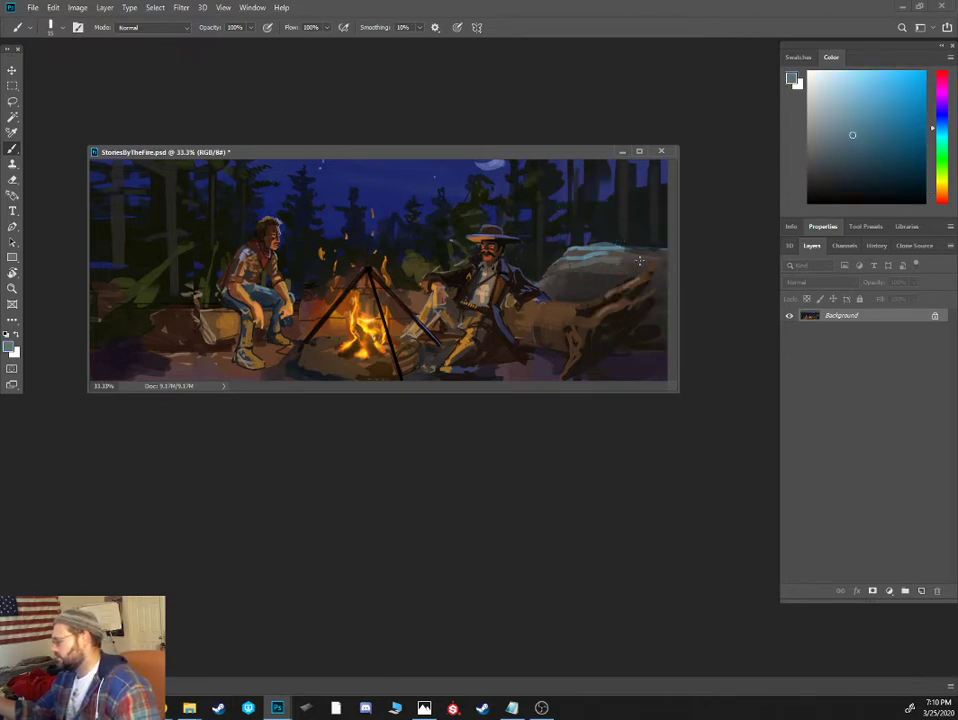
{"action": "key", "text": "["}
{"action": "mouse_move", "coordinate": [642, 263]}
{"action": "left_mouse_down"}
{"action": "mouse_move", "coordinate": [636, 234]}
{"action": "mouse_move", "coordinate": [667, 206]}
{"action": "left_mouse_up"}
{"action": "left_click", "coordinate": [607, 261], "text": "alt"}
{"action": "key", "text": "]"}
{"action": "key", "text": "]"}
{"action": "left_click", "coordinate": [622, 255], "text": "alt"}
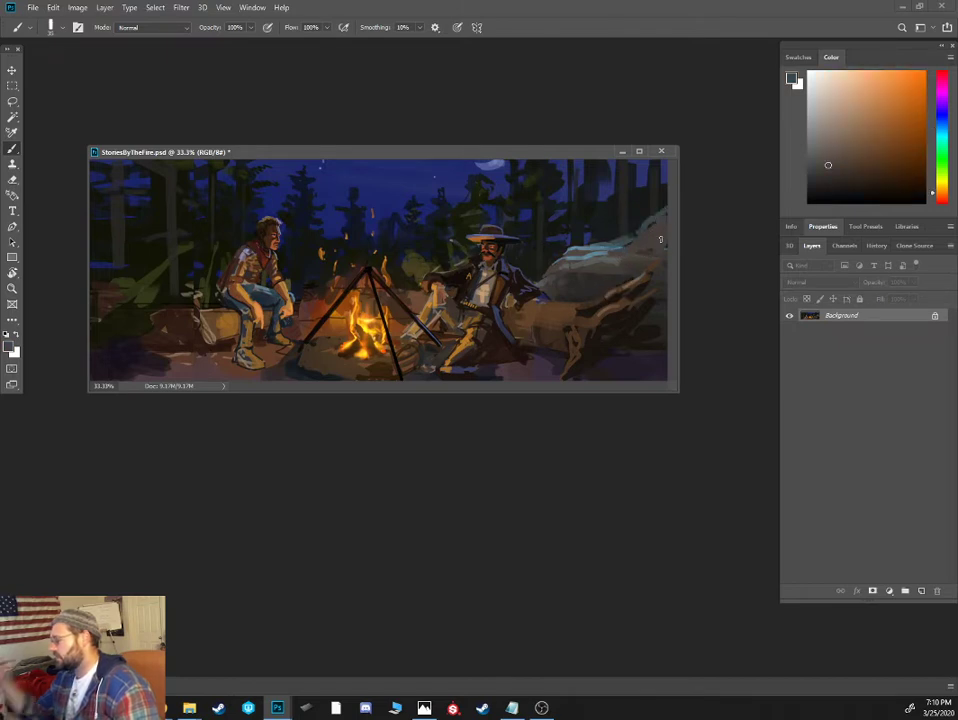
- Strengthen the light blue moonlit rim along the boulder's raised ridge and shade the rock face below with dark strokes
{"action": "key", "text": "ctrl+plus"}
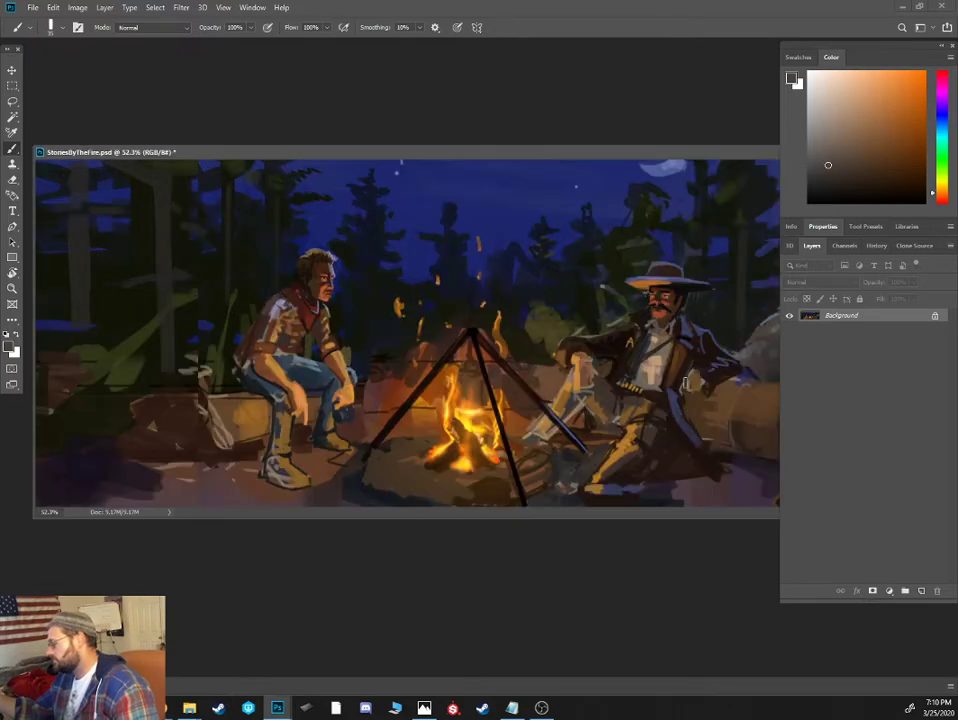
{"action": "left_click_drag", "start_coordinate": [690, 154], "coordinate": [562, 143]}
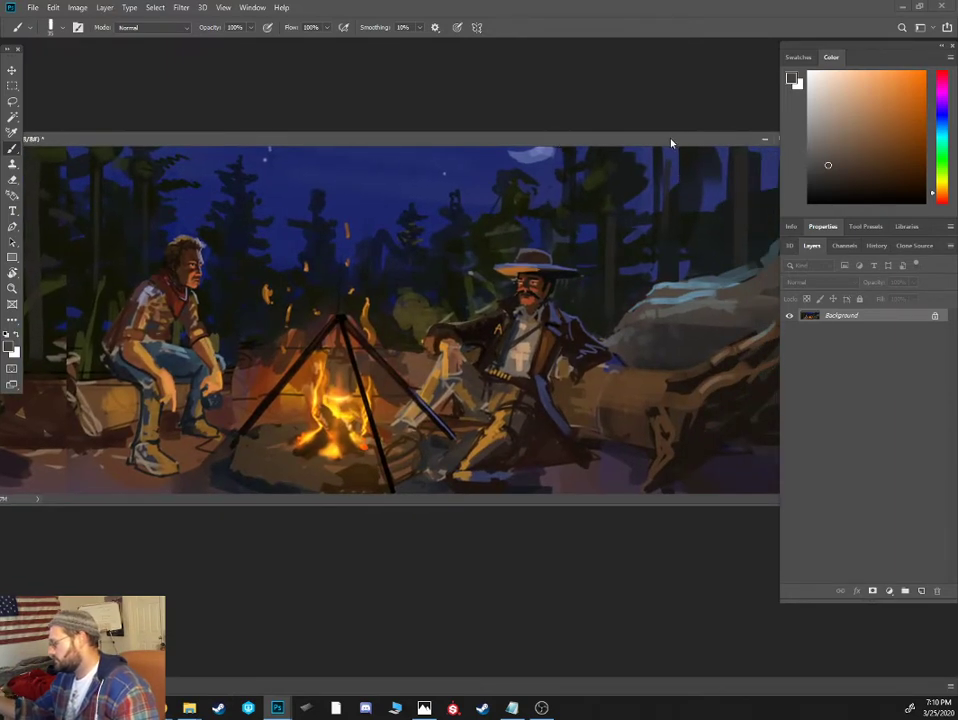
{"action": "left_click_drag", "start_coordinate": [671, 143], "coordinate": [581, 127]}
{"action": "left_click", "coordinate": [674, 245], "text": "alt"}
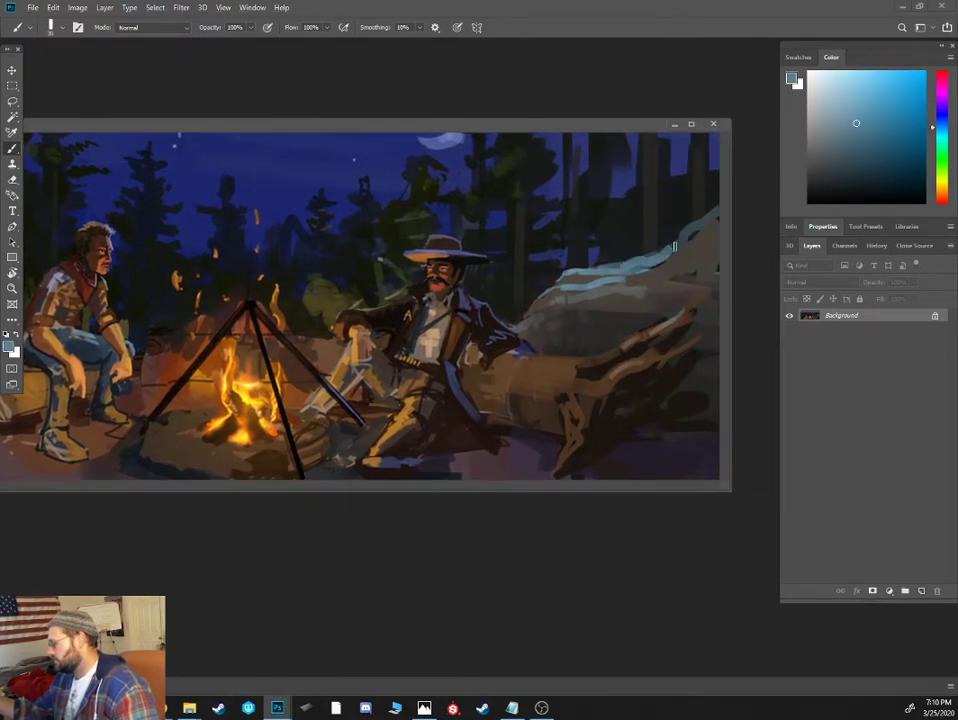
{"action": "left_click_drag", "start_coordinate": [674, 246], "coordinate": [716, 212]}
{"action": "left_click", "coordinate": [690, 250], "text": "alt"}
{"action": "left_click", "coordinate": [629, 315], "text": "alt"}
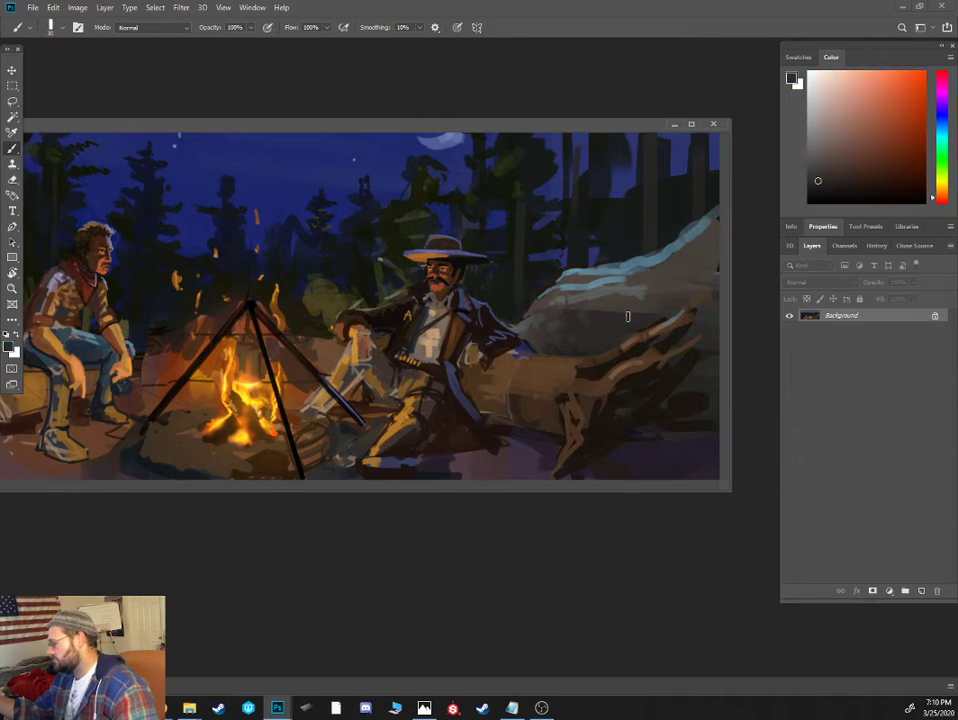
{"action": "left_click_drag", "start_coordinate": [628, 316], "coordinate": [729, 240]}
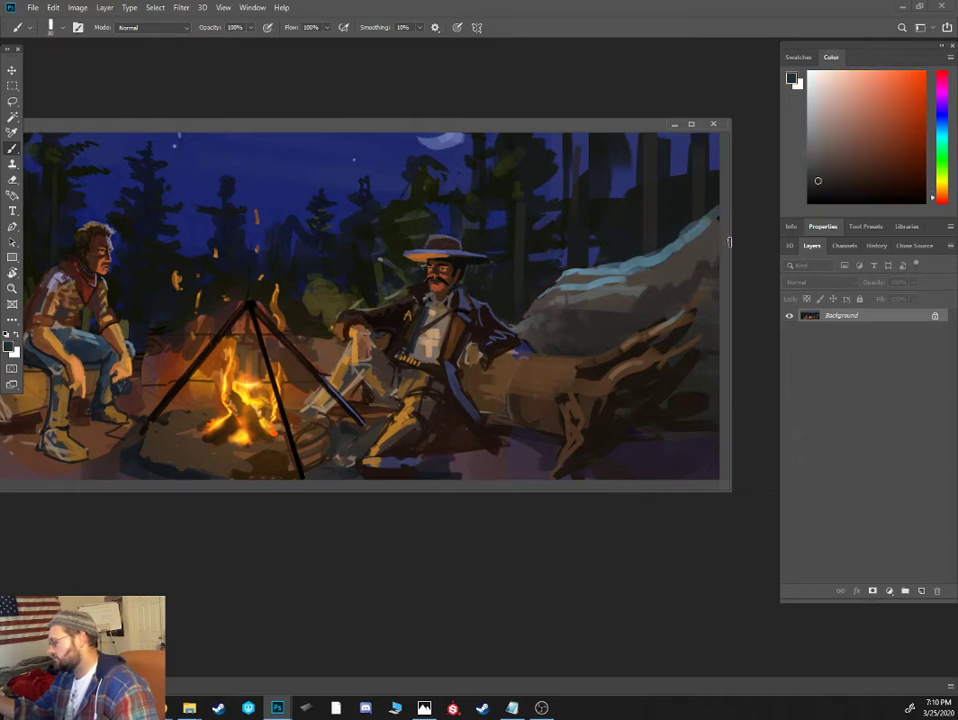
- Fill the area behind and beneath the log's roots with sampled near-black strokes
{"action": "left_click", "coordinate": [688, 395], "text": "alt"}
{"action": "mouse_move", "coordinate": [686, 403]}
{"action": "left_mouse_down"}
{"action": "mouse_move", "coordinate": [716, 299]}
{"action": "mouse_move", "coordinate": [698, 312]}
{"action": "left_mouse_up"}
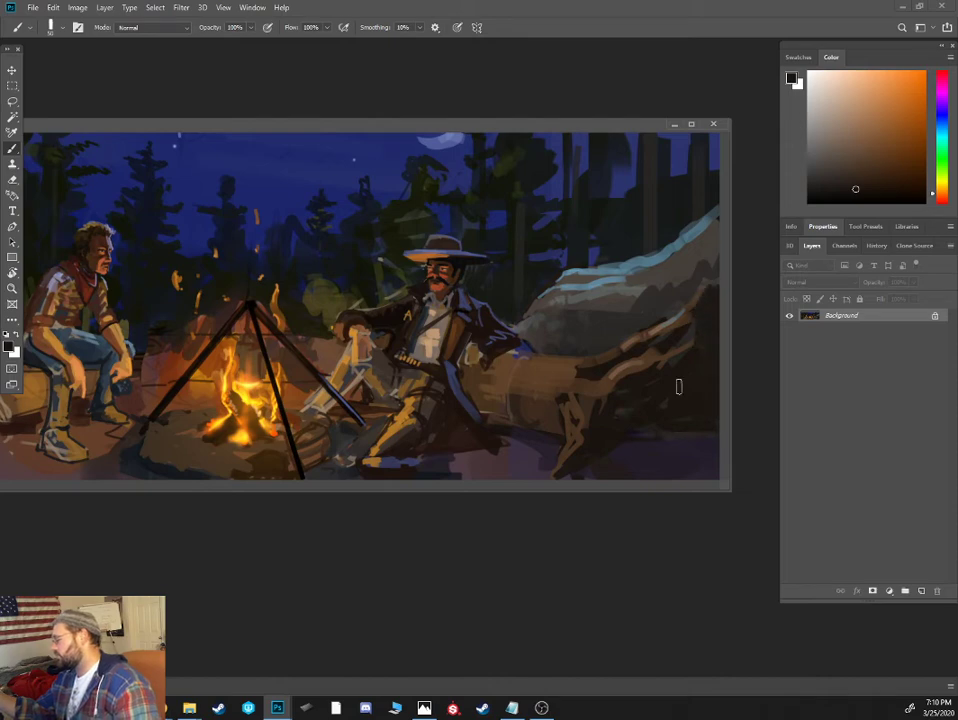
{"action": "left_click", "coordinate": [623, 433], "text": "alt"}
{"action": "mouse_move", "coordinate": [628, 442]}
{"action": "left_mouse_down"}
{"action": "mouse_move", "coordinate": [614, 428]}
{"action": "mouse_move", "coordinate": [637, 438]}
{"action": "mouse_move", "coordinate": [656, 430]}
{"action": "left_mouse_up"}
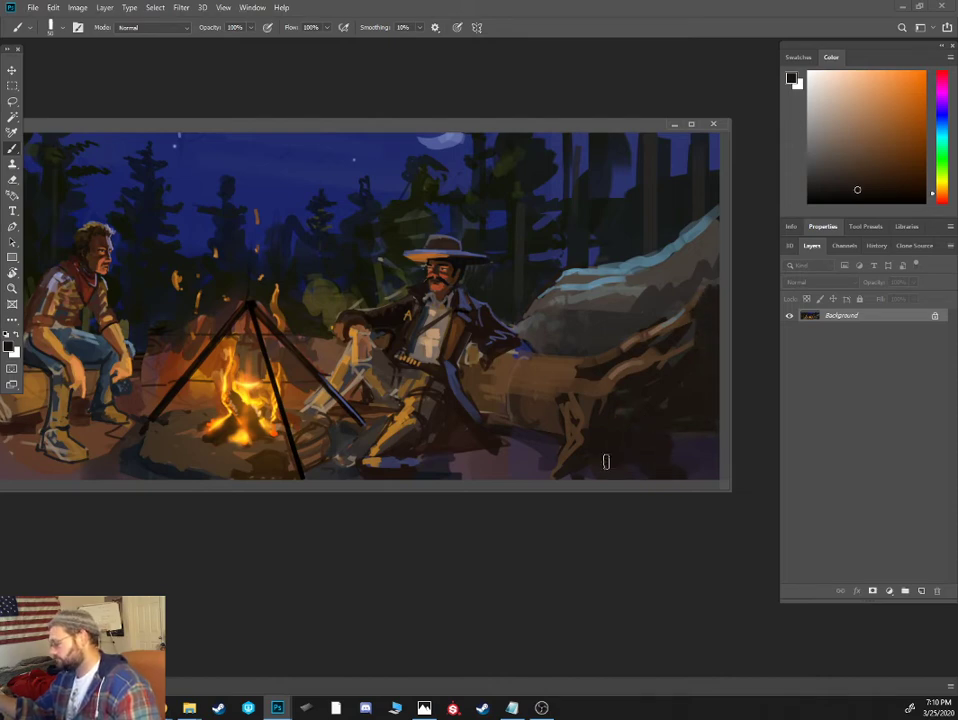
- Mix a warm brown and paint thin firelit strokes on the ground between the hatted man and the log's root
{"action": "left_click", "coordinate": [530, 468], "text": "alt"}
{"action": "left_click", "coordinate": [941, 196]}
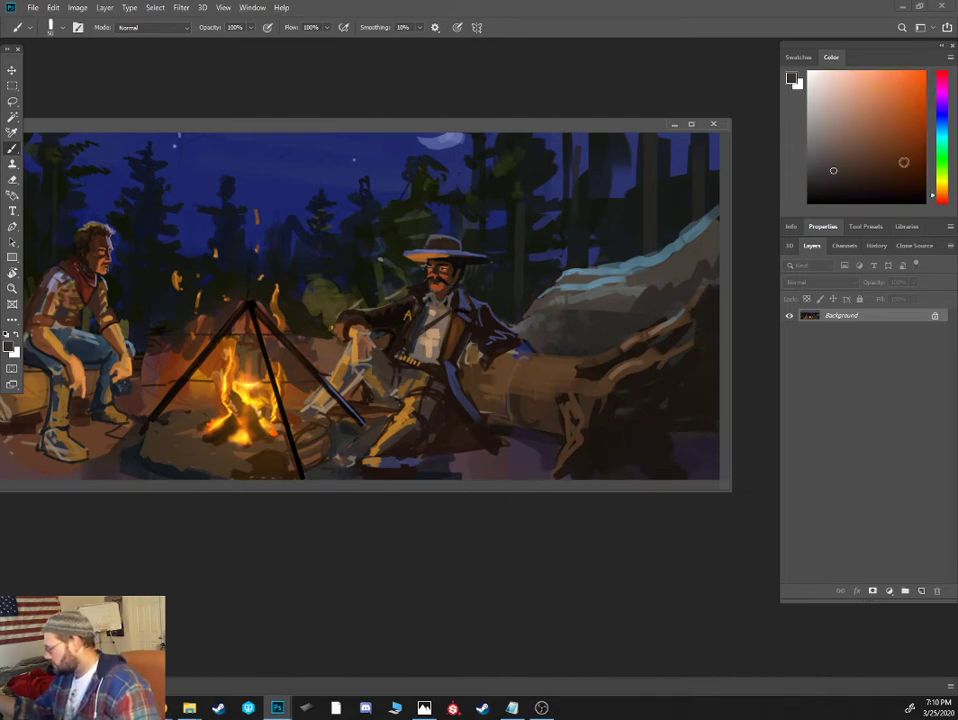
{"action": "left_click", "coordinate": [866, 153]}
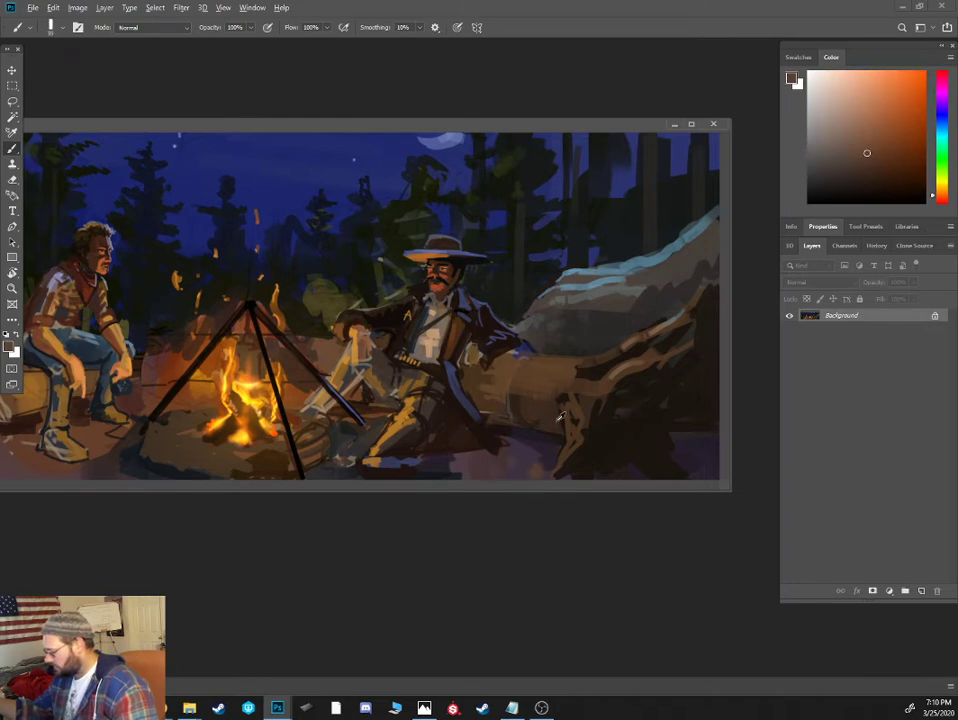
{"action": "left_click", "coordinate": [539, 453], "text": "alt"}
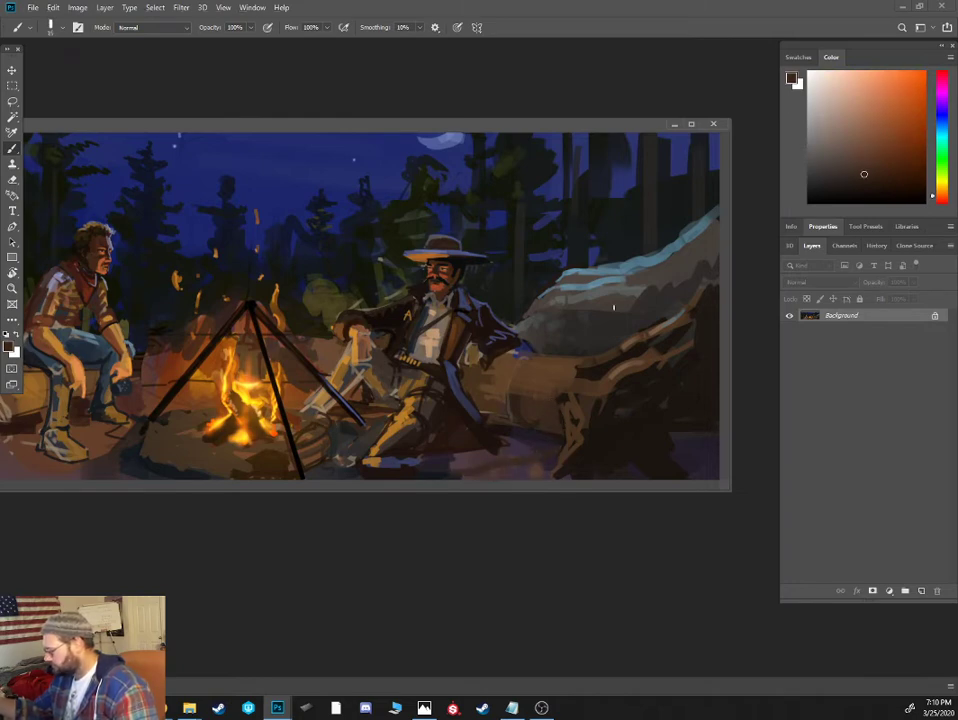
{"action": "left_click", "coordinate": [585, 397], "text": "alt"}
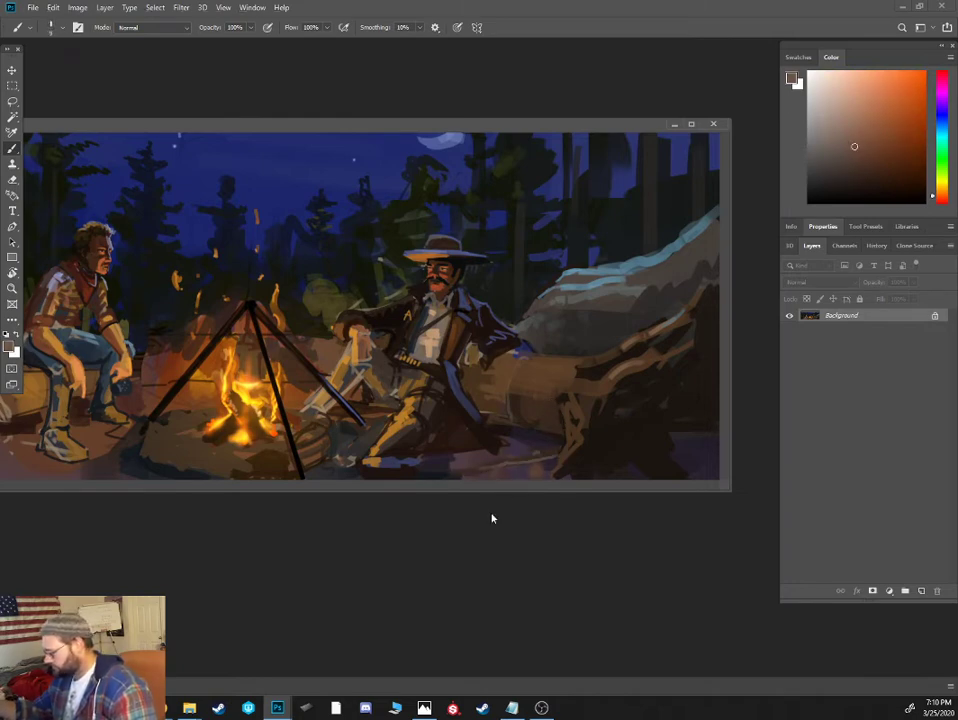
- Pick a near-black brown and redraw the dark contours of the hatted man's legs and coat
{"action": "left_click", "coordinate": [422, 423], "text": "alt"}
{"action": "left_click", "coordinate": [850, 199]}
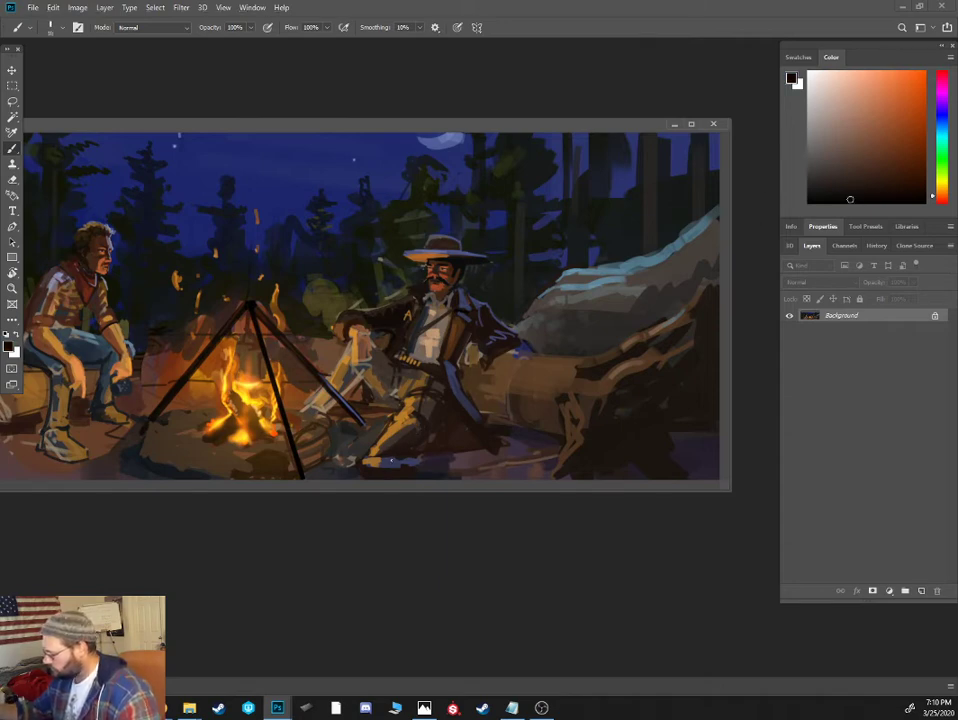
{"action": "left_click_drag", "start_coordinate": [431, 419], "coordinate": [448, 391]}
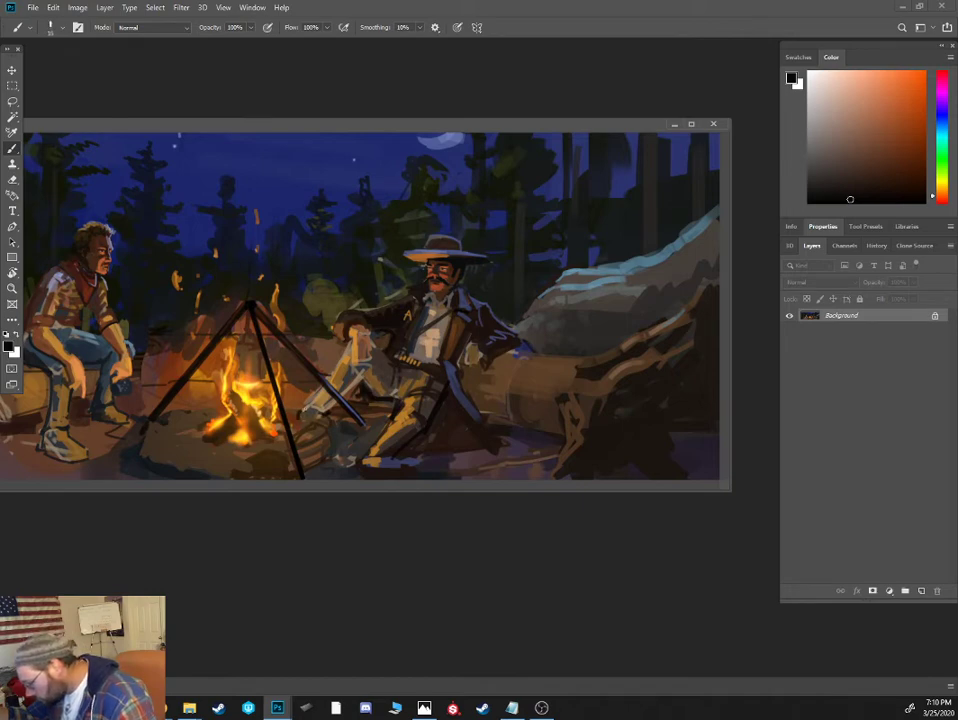
- Paint grey-brown stones beside the campfire and a light tan rim along the front edge of the fire pit
{"action": "left_click", "coordinate": [306, 414], "text": "alt"}
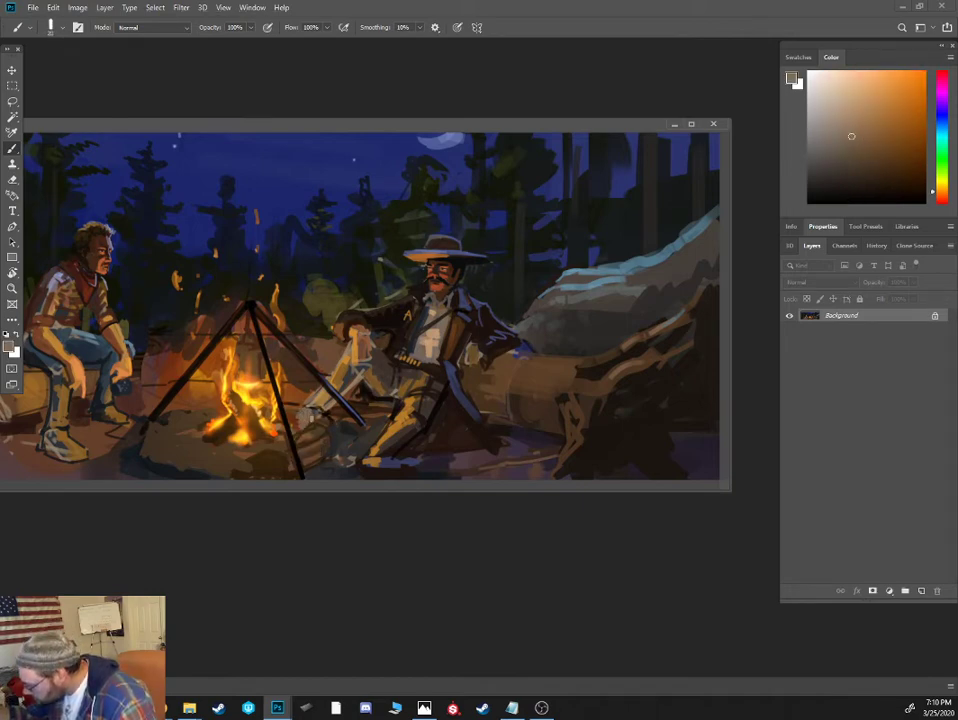
{"action": "mouse_move", "coordinate": [180, 425]}
{"action": "left_mouse_down"}
{"action": "mouse_move", "coordinate": [193, 415]}
{"action": "mouse_move", "coordinate": [190, 427]}
{"action": "mouse_move", "coordinate": [203, 423]}
{"action": "left_mouse_up"}
{"action": "left_click", "coordinate": [846, 101]}
{"action": "left_click", "coordinate": [855, 115]}
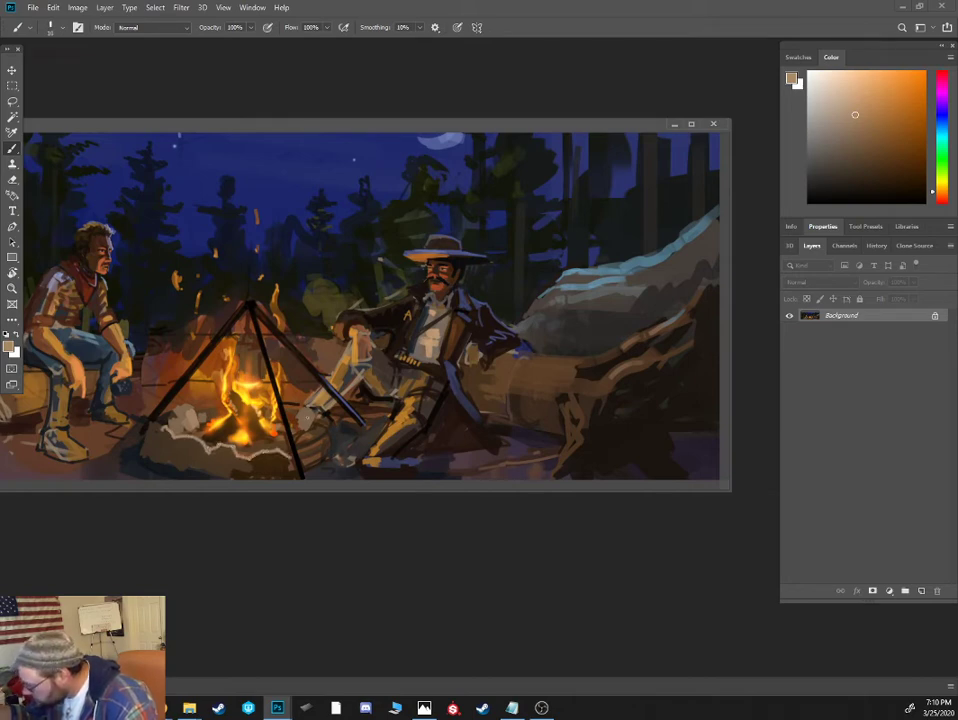
- Sample orange tones from the flames and paint thin, straight firelit highlights along the tripod's poles
{"action": "left_click", "coordinate": [265, 349], "text": "alt"}
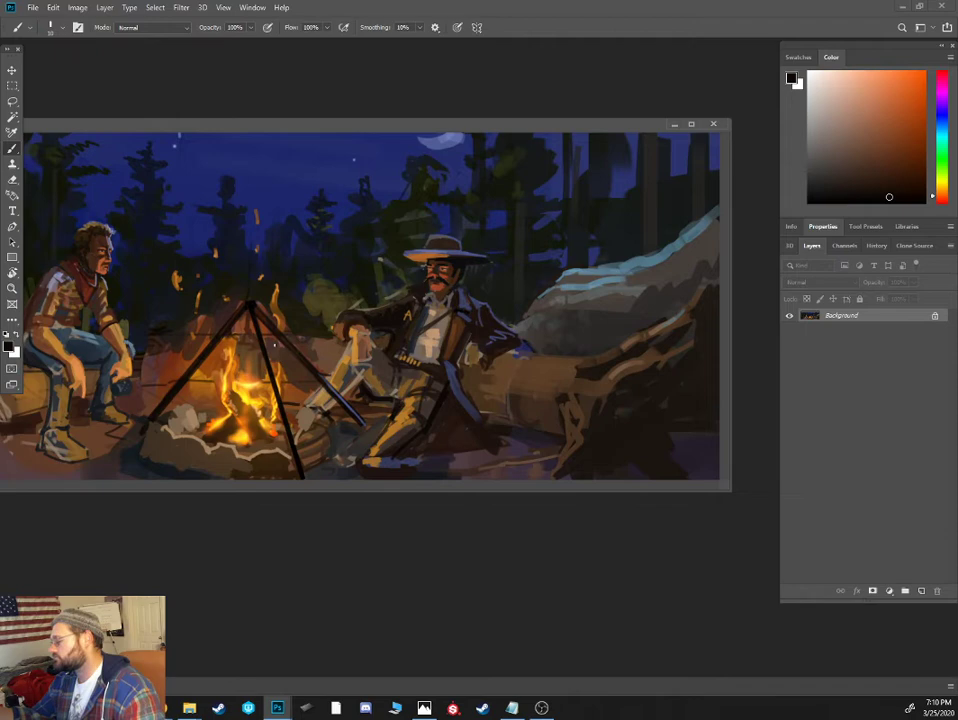
{"action": "left_click", "coordinate": [253, 387], "text": "alt"}
{"action": "left_click", "coordinate": [299, 476], "text": "shift"}
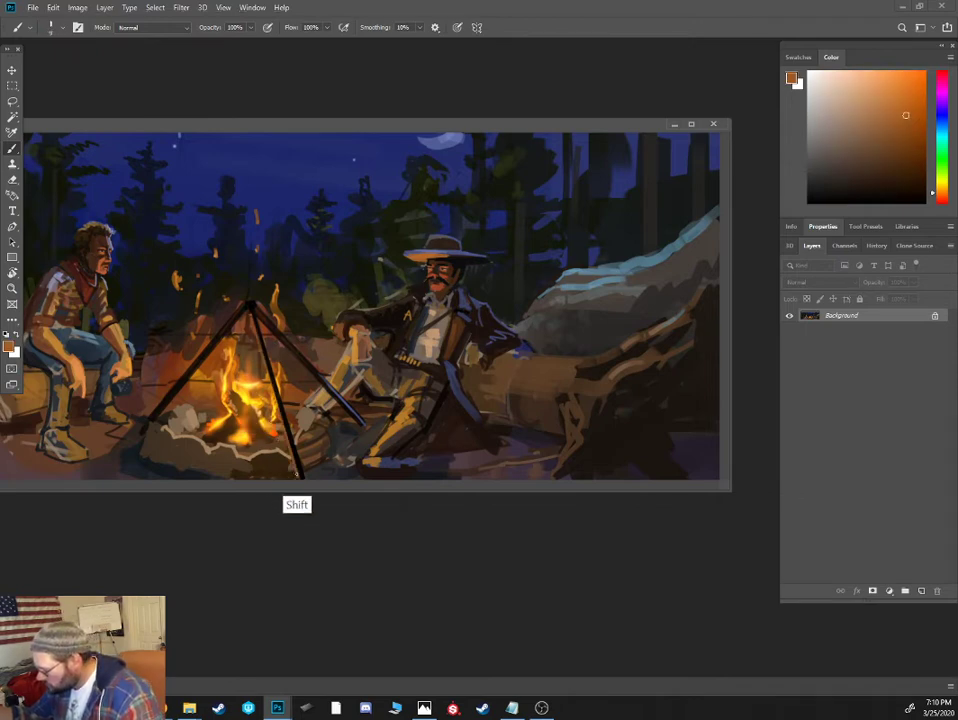
{"action": "left_click", "coordinate": [255, 382], "text": "alt"}
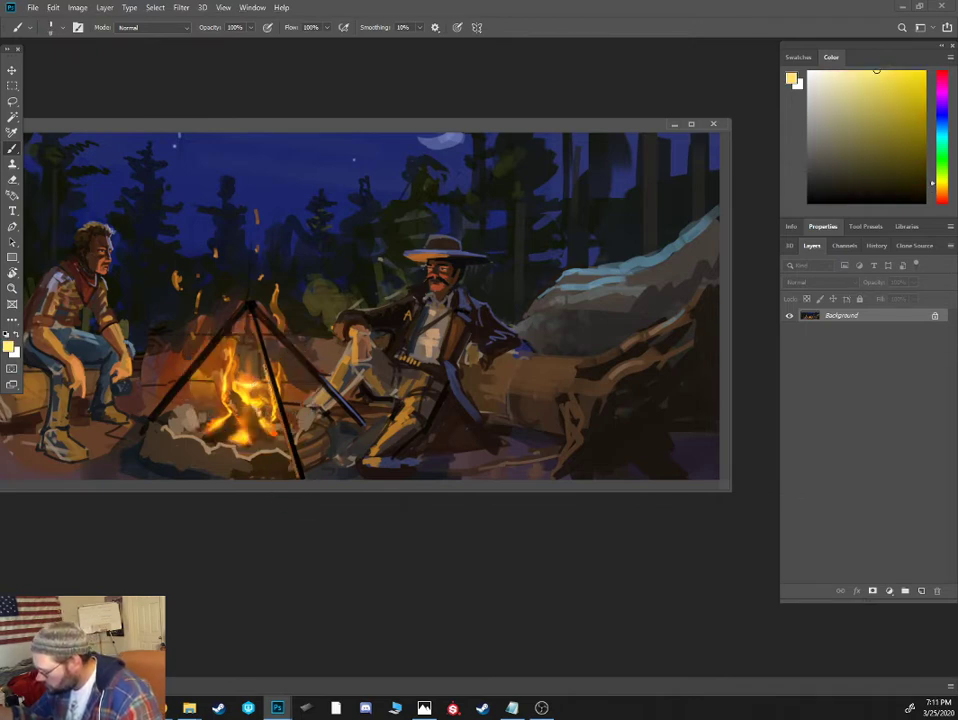
{"action": "left_click", "coordinate": [212, 412], "text": "alt"}
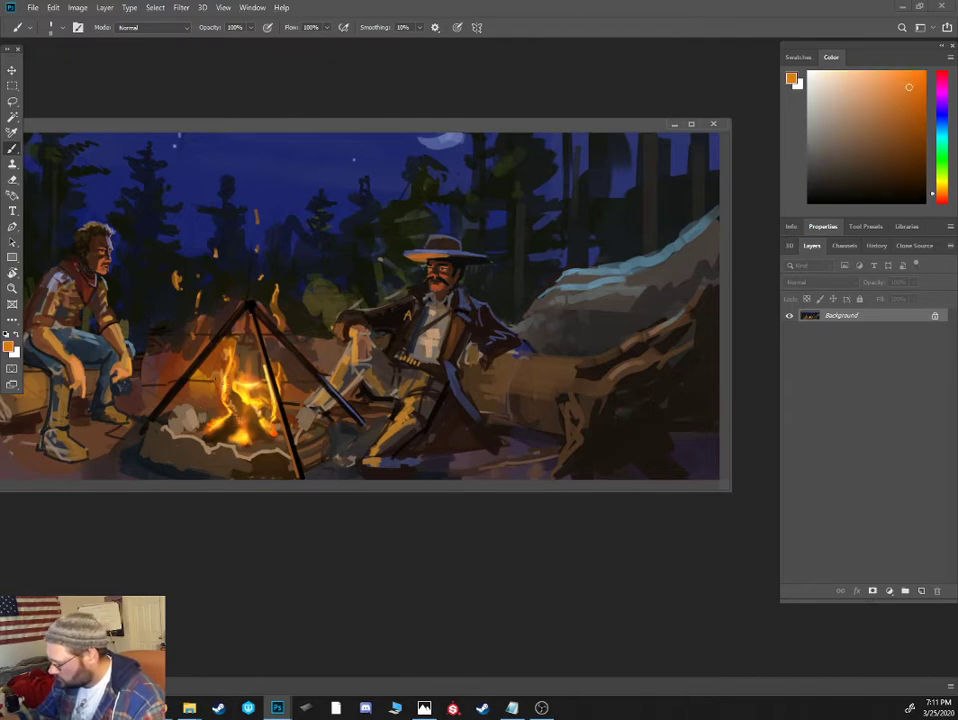
{"action": "left_click", "coordinate": [251, 307], "text": "shift"}
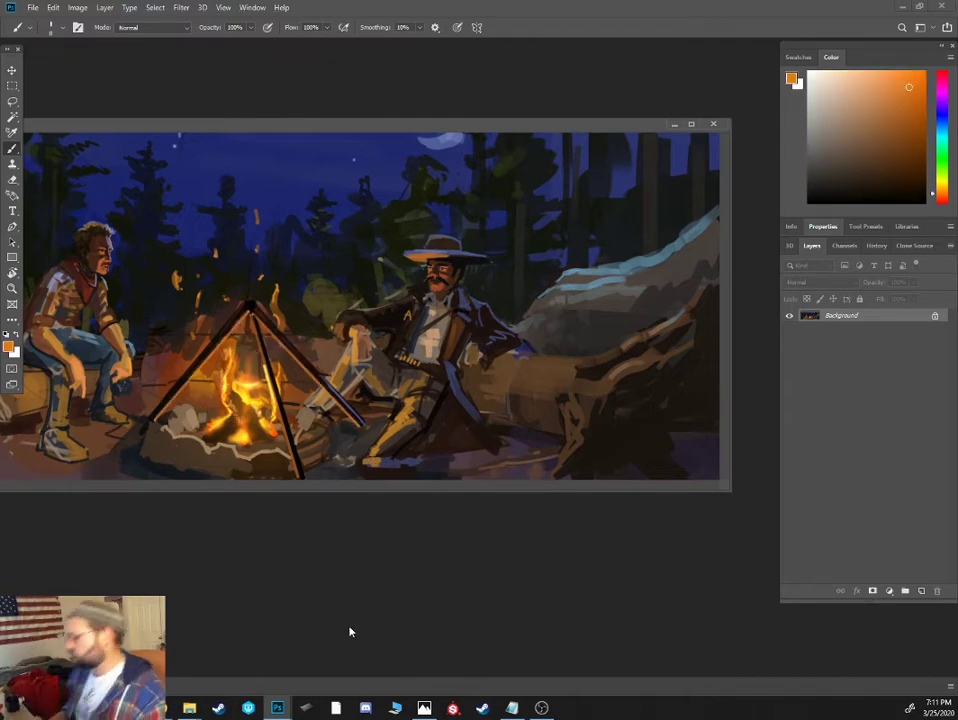
- Sample a dark brown from the ground beside the fire pit and a near-black from the tripod's apex
{"action": "left_click", "coordinate": [329, 431], "text": "alt"}
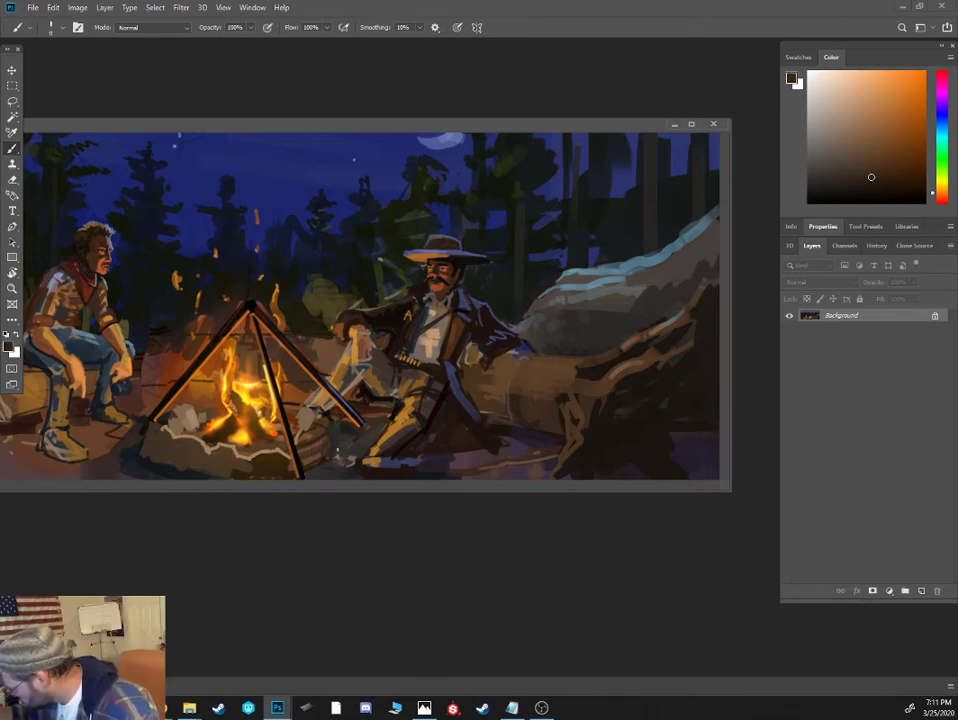
{"action": "left_click", "coordinate": [255, 301], "text": "alt"}
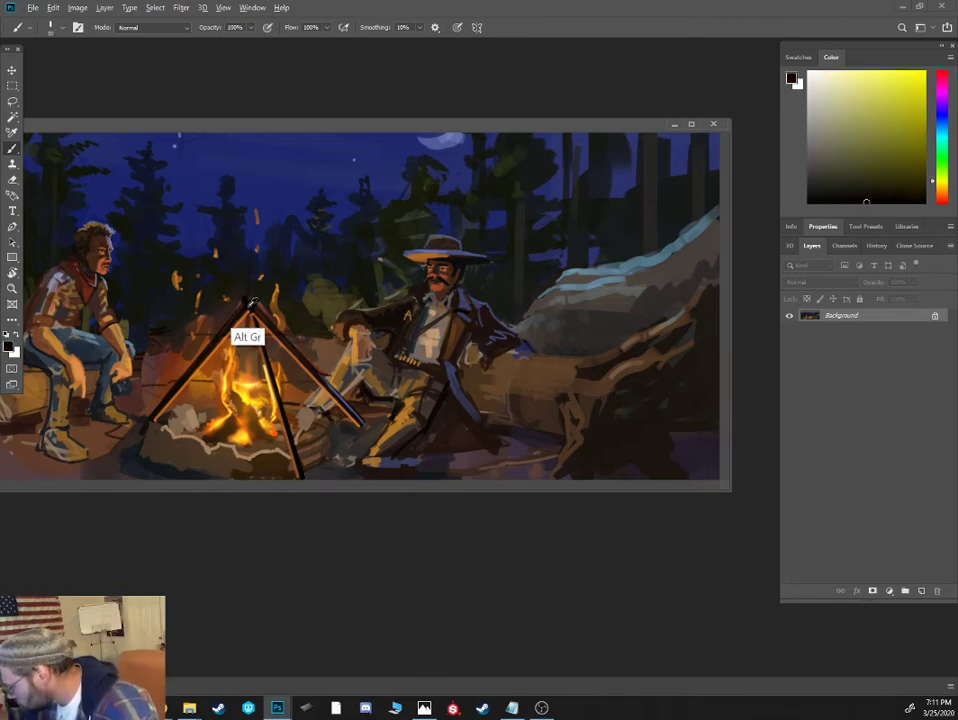
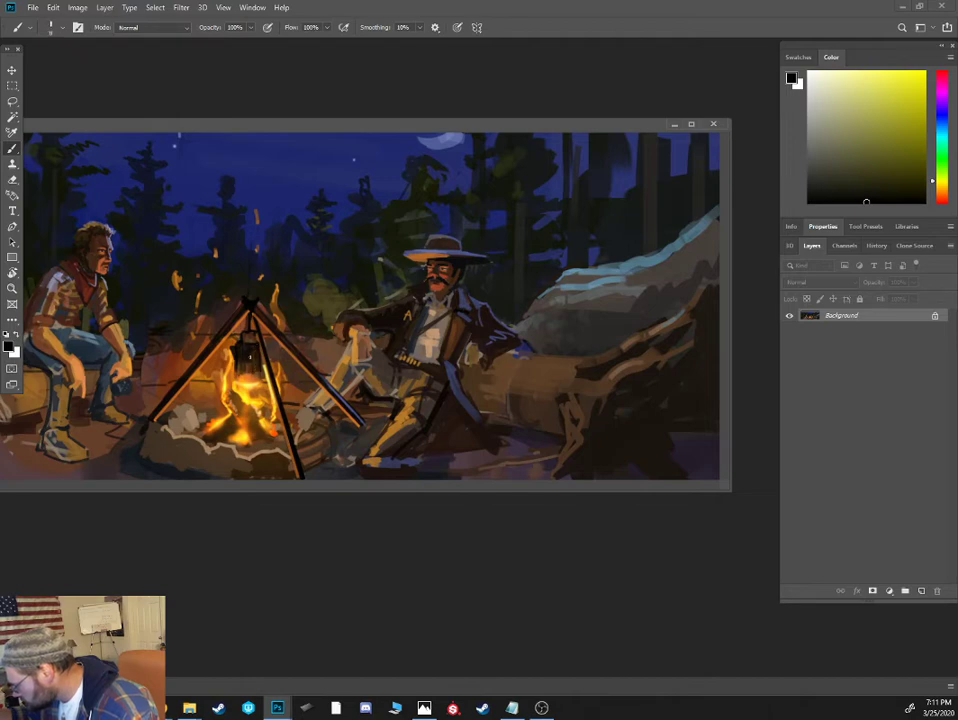
- Repaint the hanging cooking pot and the top of the tripod with sampled dark tones and moonlit blue accents
{"action": "left_click", "coordinate": [185, 266], "text": "alt"}
{"action": "left_click", "coordinate": [247, 363], "text": "alt"}
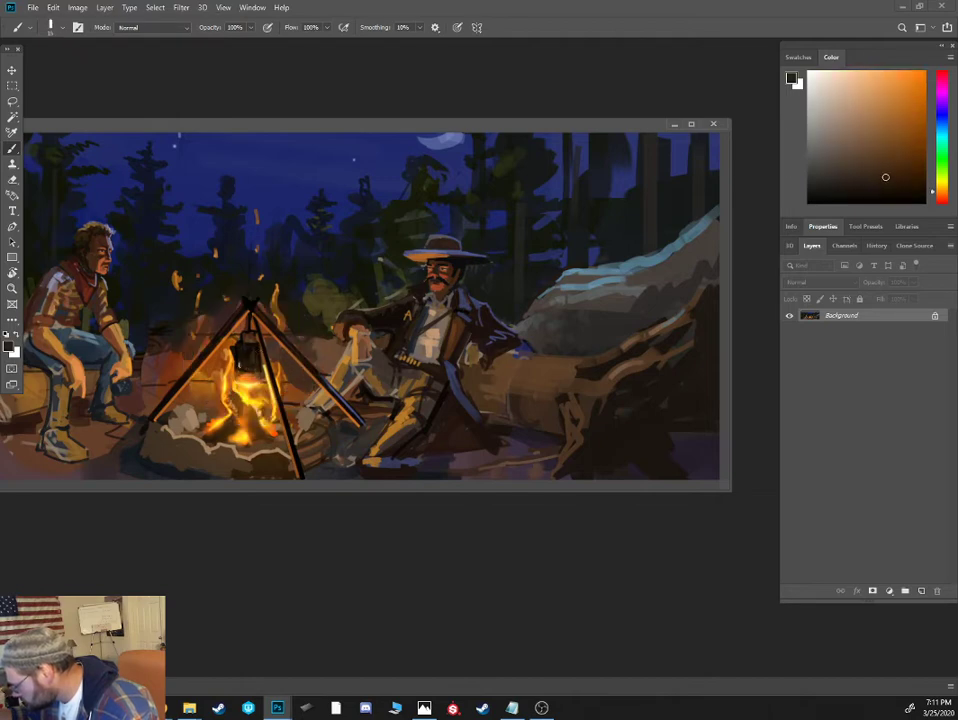
{"action": "left_click", "coordinate": [400, 165], "text": "alt"}
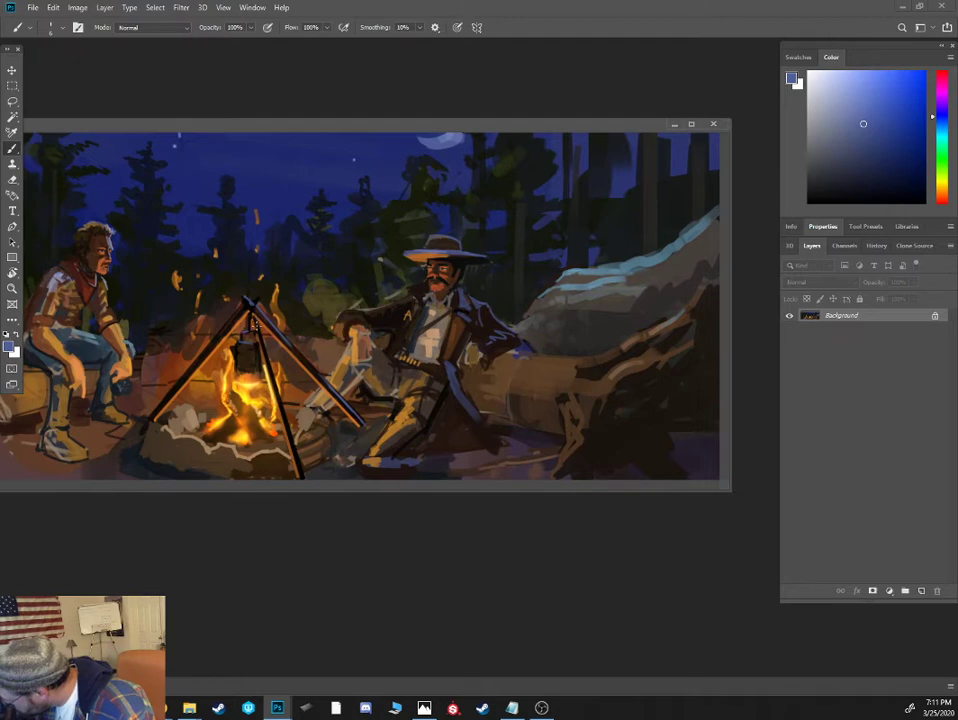
{"action": "left_click", "coordinate": [257, 330], "text": "alt"}
{"action": "left_click", "coordinate": [250, 340], "text": "alt"}
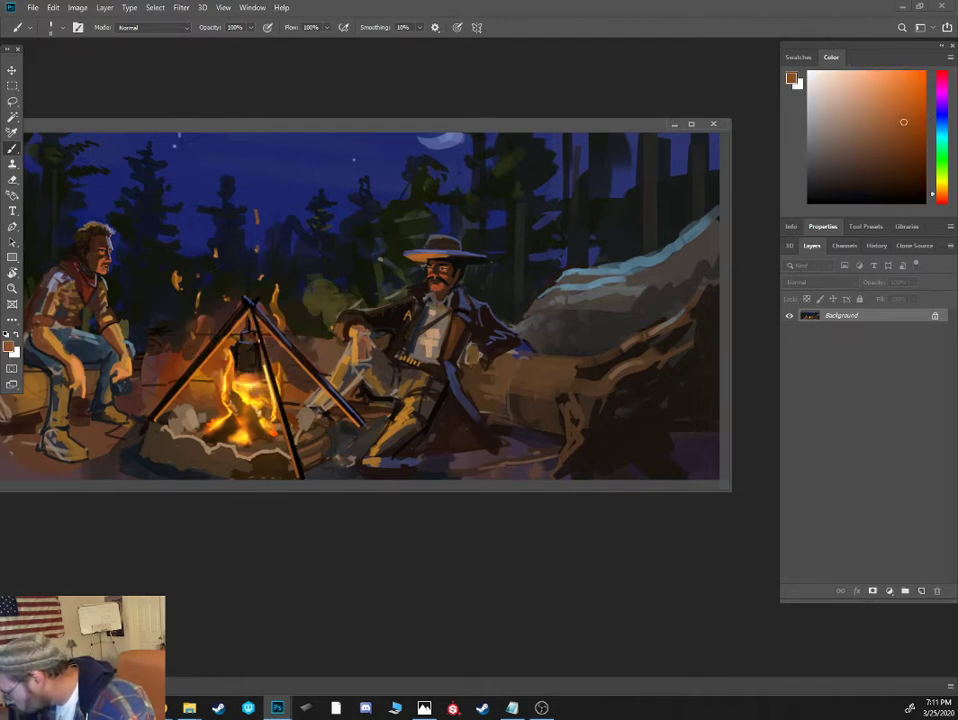
- Darken the tripod poles with sampled browns and paint near-black logs inside the campfire
{"action": "left_click", "coordinate": [252, 346], "text": "alt"}
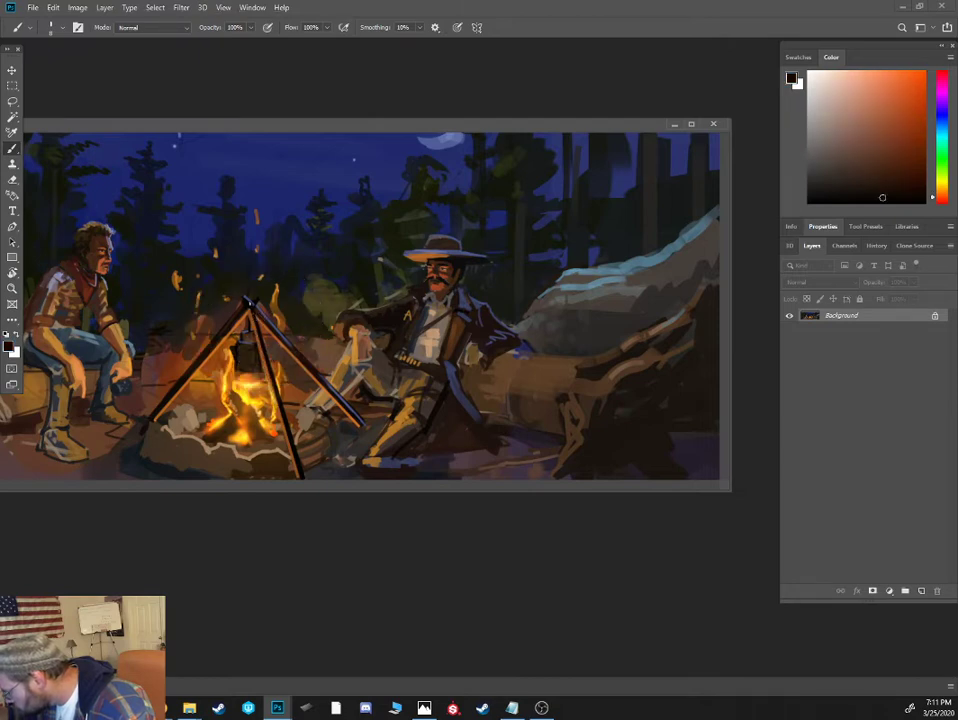
{"action": "left_click", "coordinate": [257, 316], "text": "alt"}
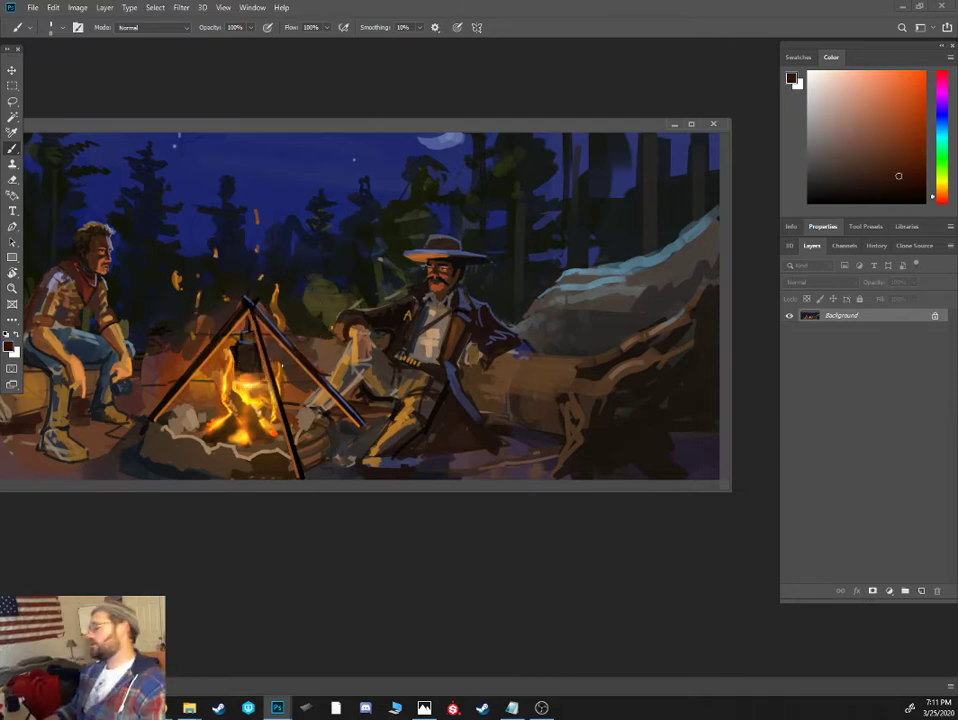
{"action": "left_click", "coordinate": [360, 417], "text": "alt"}
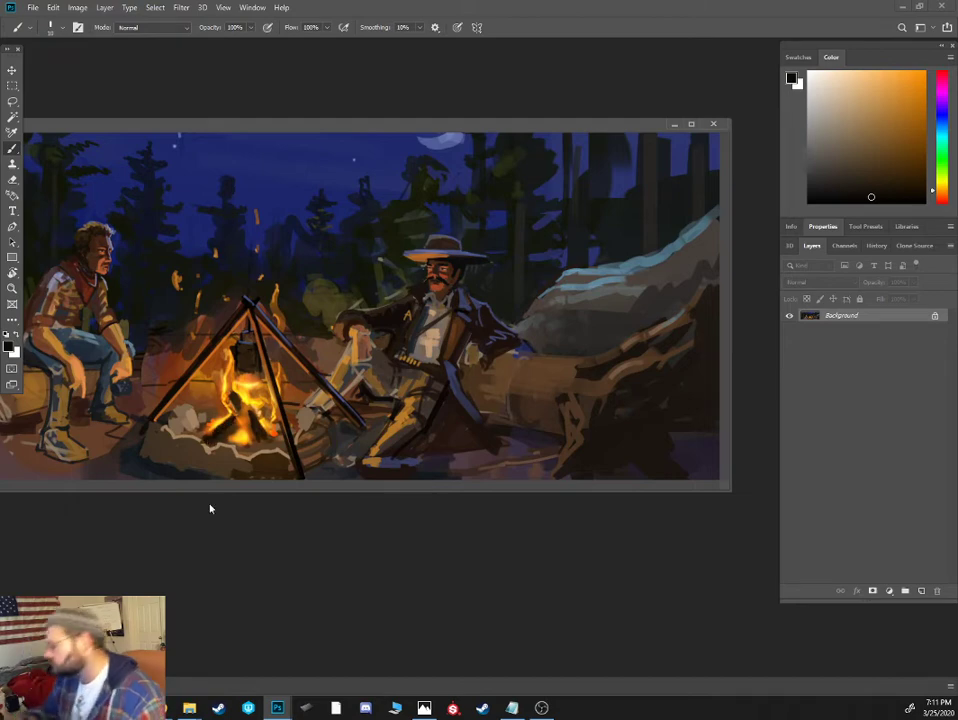
{"action": "left_click", "coordinate": [214, 417], "text": "alt"}
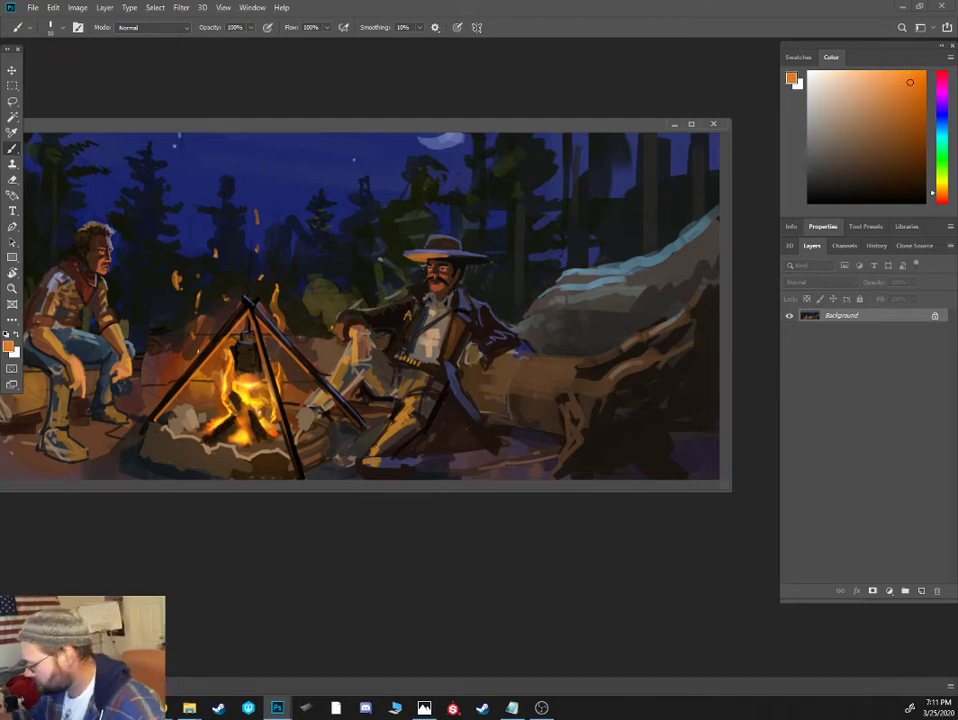
- Cover the reddish patch between the seated man and the tripod with a dark forest tone, using a larger brush
{"action": "left_click", "coordinate": [136, 367], "text": "alt"}
{"action": "key", "text": "bracketright"}
{"action": "key", "text": "bracketright"}
{"action": "key", "text": "bracketright"}
{"action": "key", "text": "bracketright"}
{"action": "left_click", "coordinate": [146, 316], "text": "alt"}
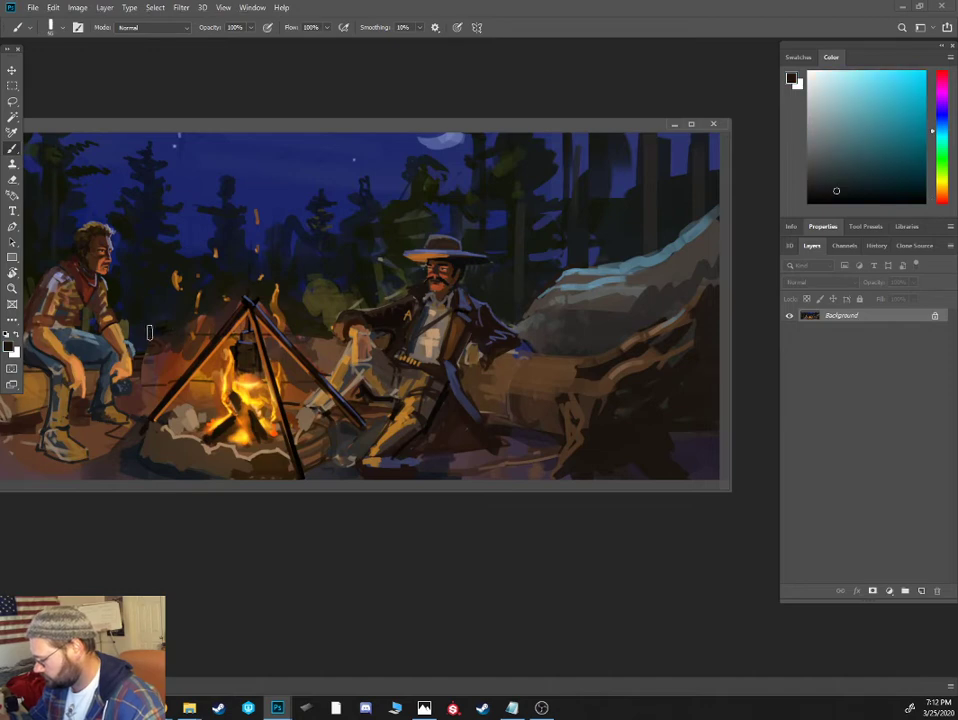
{"action": "left_click_drag", "start_coordinate": [152, 345], "coordinate": [147, 380]}
{"action": "mouse_move", "coordinate": [166, 334]}
{"action": "left_mouse_down"}
{"action": "mouse_move", "coordinate": [161, 370]}
{"action": "mouse_move", "coordinate": [174, 368]}
{"action": "mouse_move", "coordinate": [149, 385]}
{"action": "left_mouse_up"}
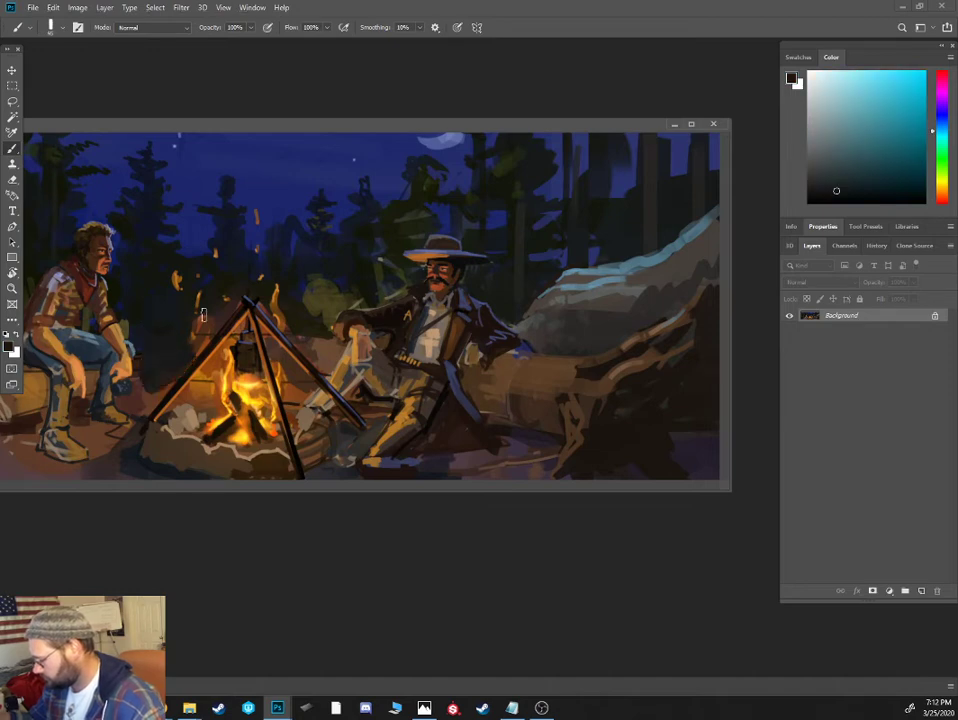
- Paint the ground beside the seated man's hands and legs with sampled muted browns
{"action": "left_click", "coordinate": [137, 383], "text": "alt"}
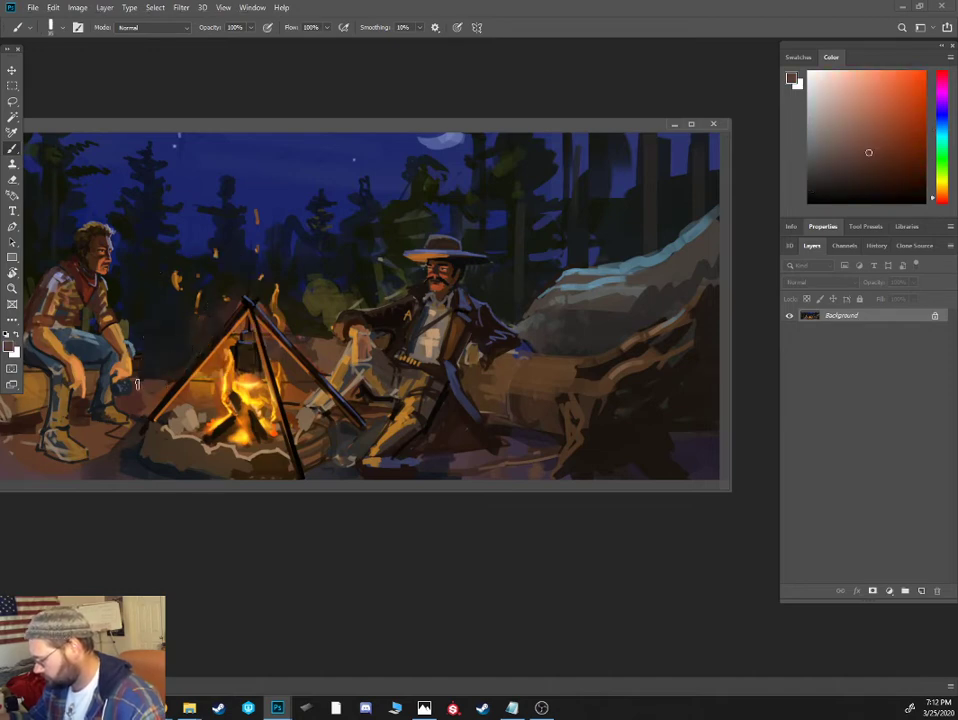
{"action": "left_click_drag", "start_coordinate": [155, 380], "coordinate": [138, 386]}
{"action": "left_click", "coordinate": [88, 394], "text": "alt"}
{"action": "left_click", "coordinate": [43, 415], "text": "alt"}
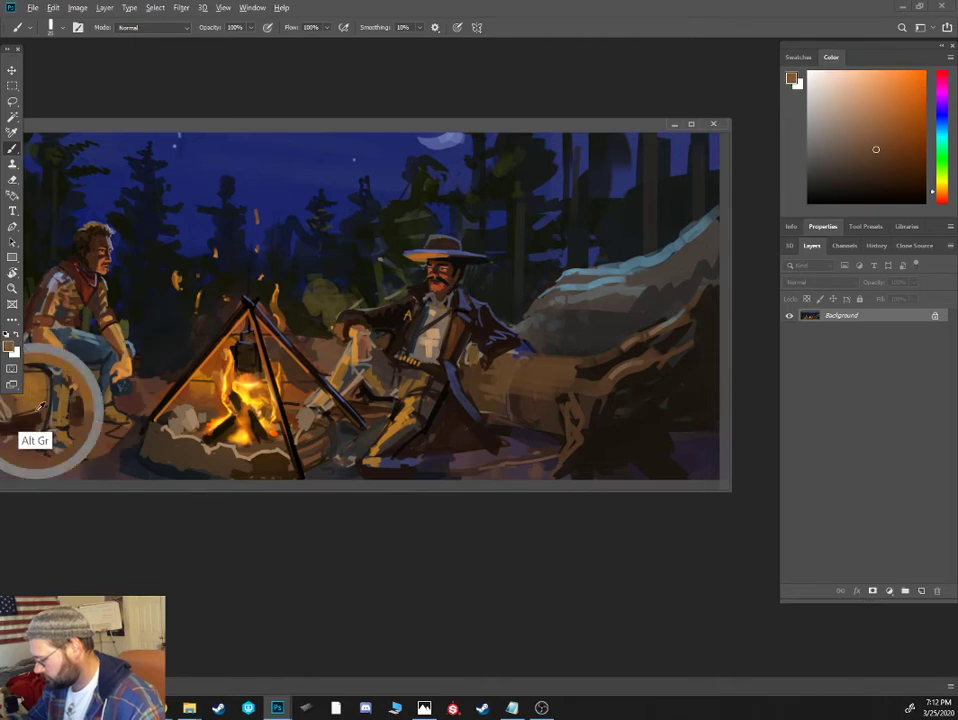
- Paint a dark brown mound behind the tripod, extending it toward the seated man
{"action": "left_click", "coordinate": [379, 322], "text": "alt"}
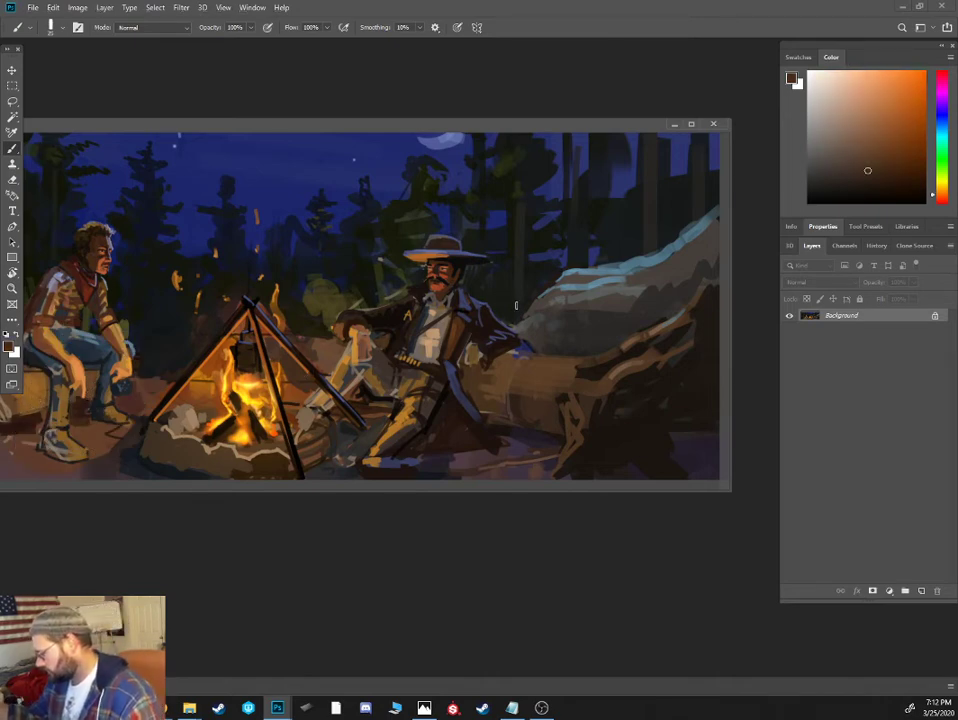
{"action": "key", "text": "ctrl+plus"}
{"action": "left_click_drag", "start_coordinate": [344, 311], "coordinate": [630, 279]}
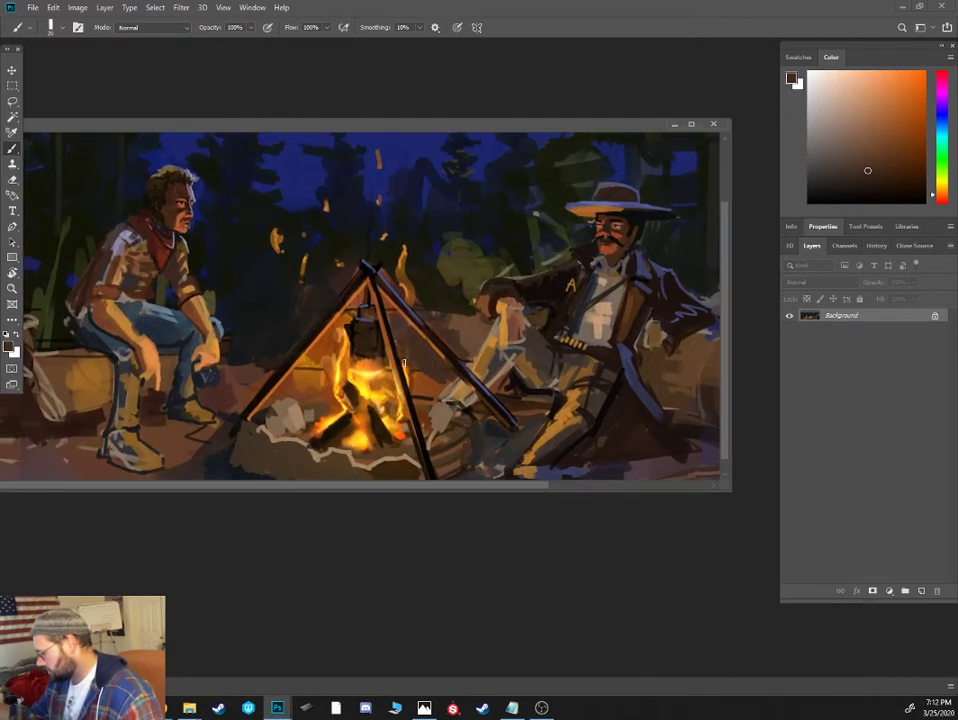
{"action": "mouse_move", "coordinate": [318, 335]}
{"action": "left_mouse_down"}
{"action": "mouse_move", "coordinate": [243, 358]}
{"action": "mouse_move", "coordinate": [247, 333]}
{"action": "mouse_move", "coordinate": [227, 360]}
{"action": "left_mouse_up"}
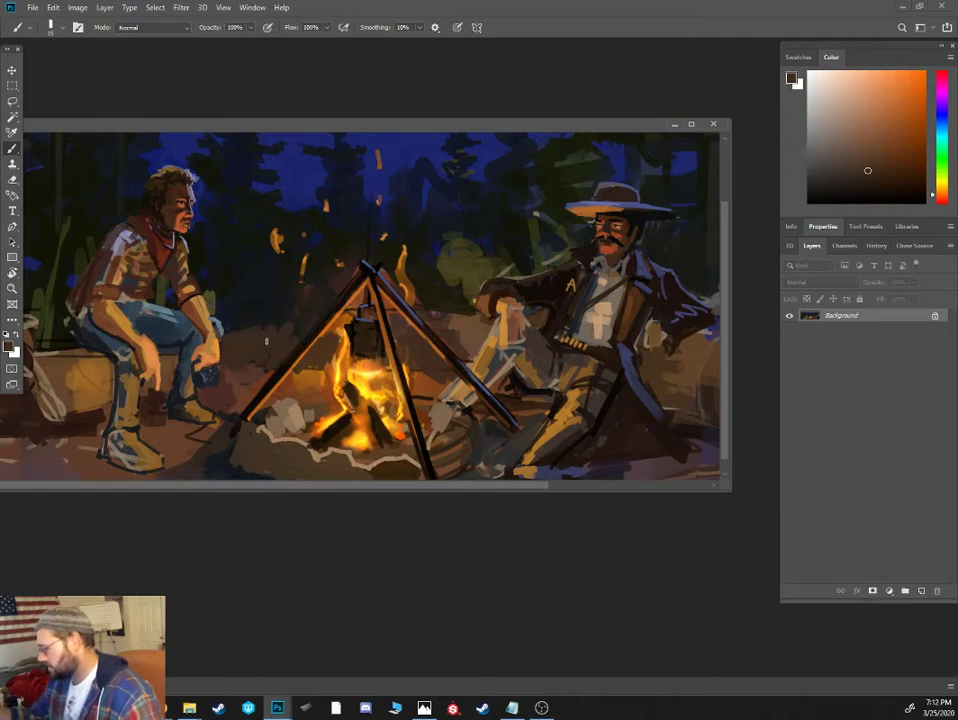
- Rework the broken branch and far end of the seated man's log with dark brown strokes
{"action": "scroll", "coordinate": [438, 287], "scroll_direction": "down", "scroll_amount": 1}
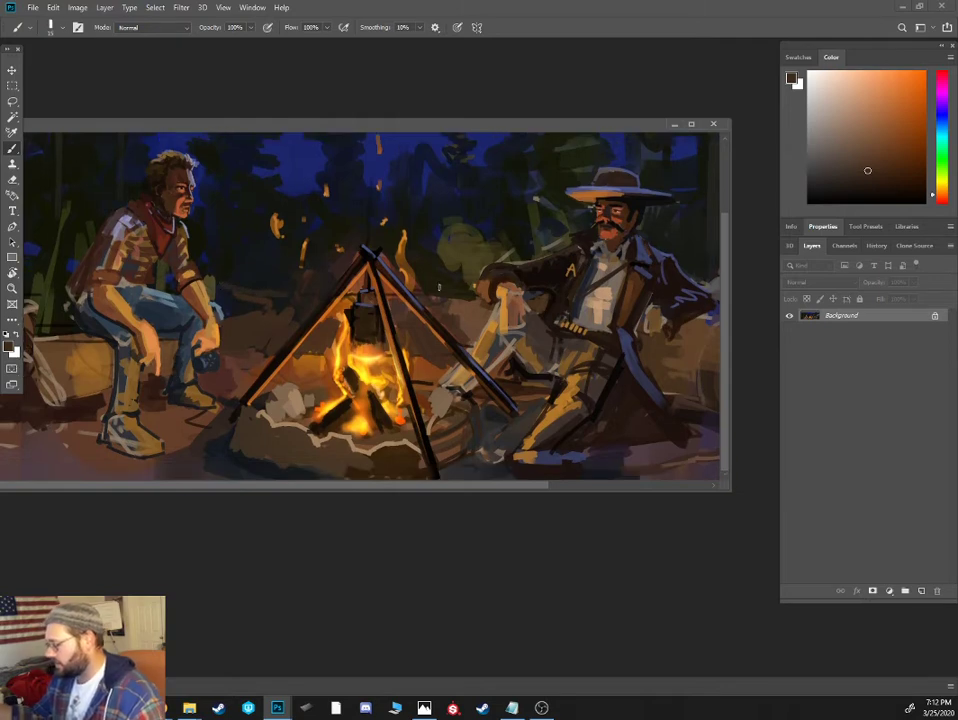
{"action": "left_click_drag", "start_coordinate": [439, 122], "coordinate": [566, 105]}
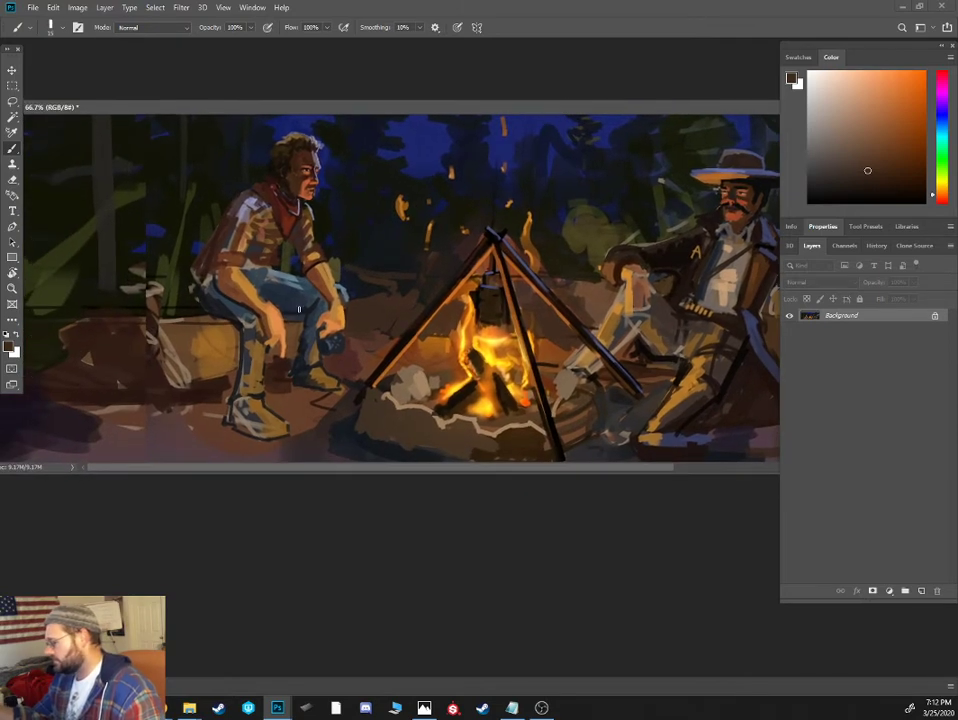
{"action": "key", "text": "ctrl+minus"}
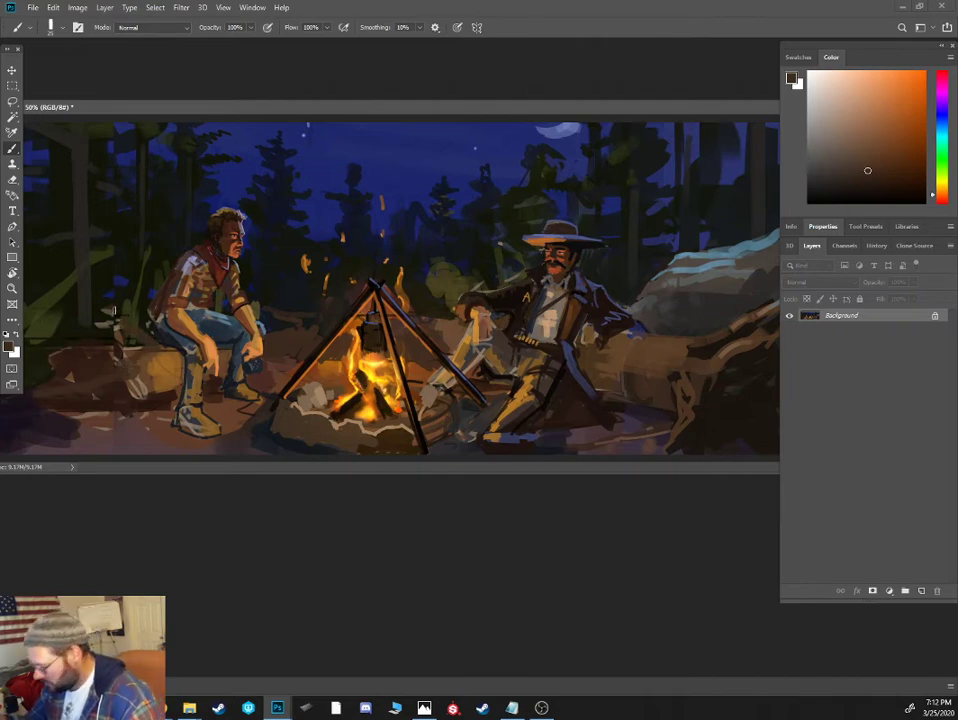
{"action": "left_click", "coordinate": [125, 355], "text": "alt"}
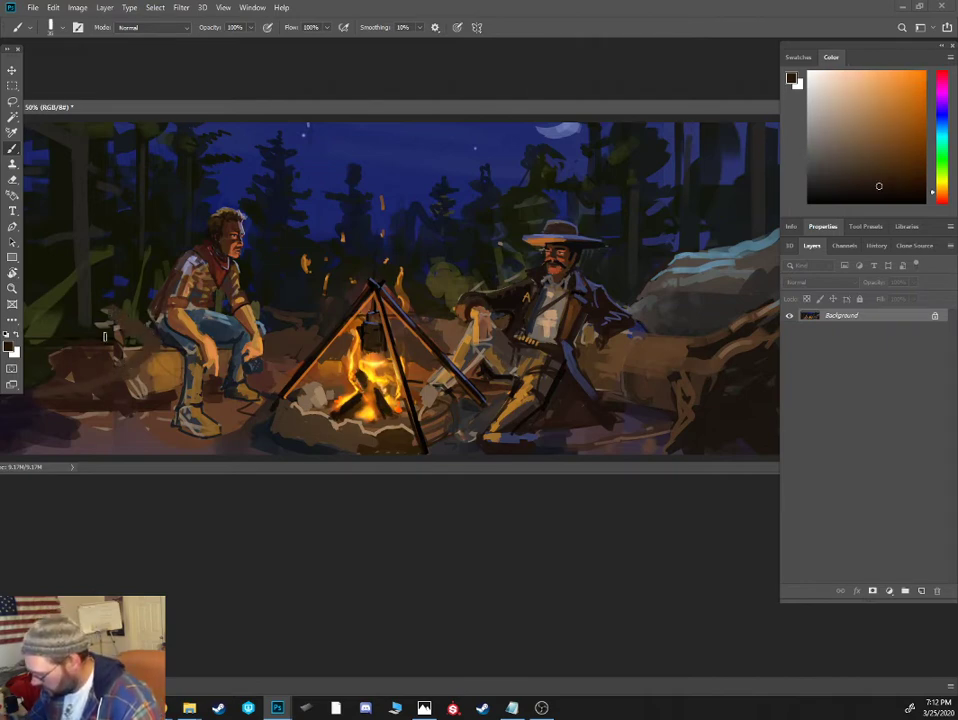
{"action": "left_click", "coordinate": [97, 332], "text": "alt"}
{"action": "mouse_move", "coordinate": [127, 353]}
{"action": "left_mouse_down"}
{"action": "mouse_move", "coordinate": [89, 371]}
{"action": "mouse_move", "coordinate": [60, 358]}
{"action": "left_mouse_up"}
{"action": "left_click", "coordinate": [57, 365], "text": "alt"}
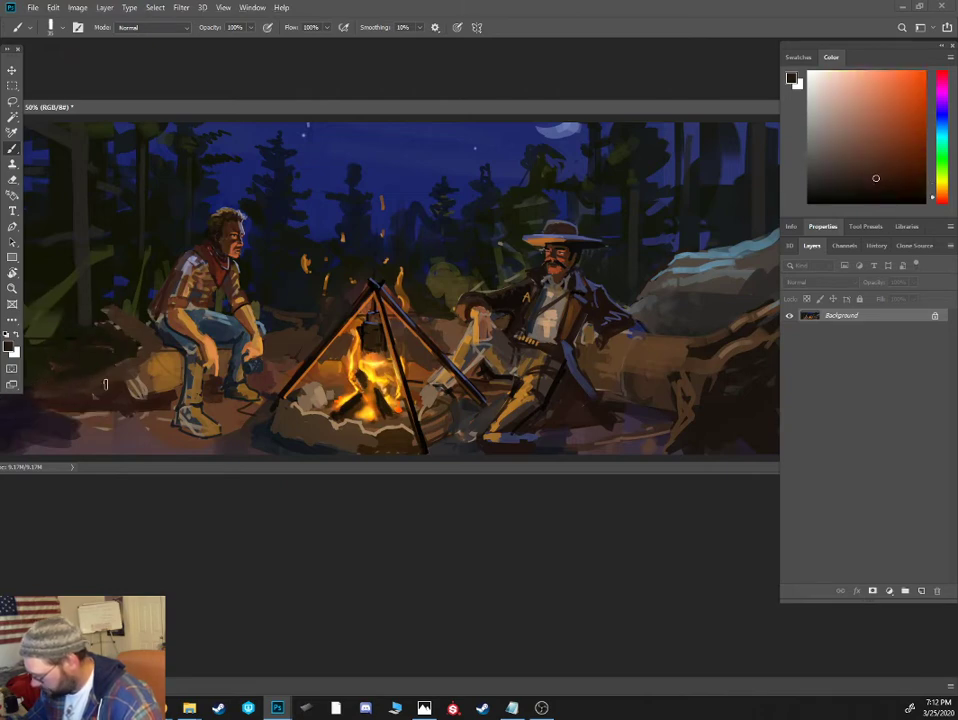
- Paint the log as a long brown shape tapering down toward the painting's lower-left corner
{"action": "left_click", "coordinate": [81, 400], "text": "alt"}
{"action": "left_click_drag", "start_coordinate": [136, 391], "coordinate": [12, 421]}
{"action": "left_click_drag", "start_coordinate": [14, 421], "coordinate": [80, 411]}
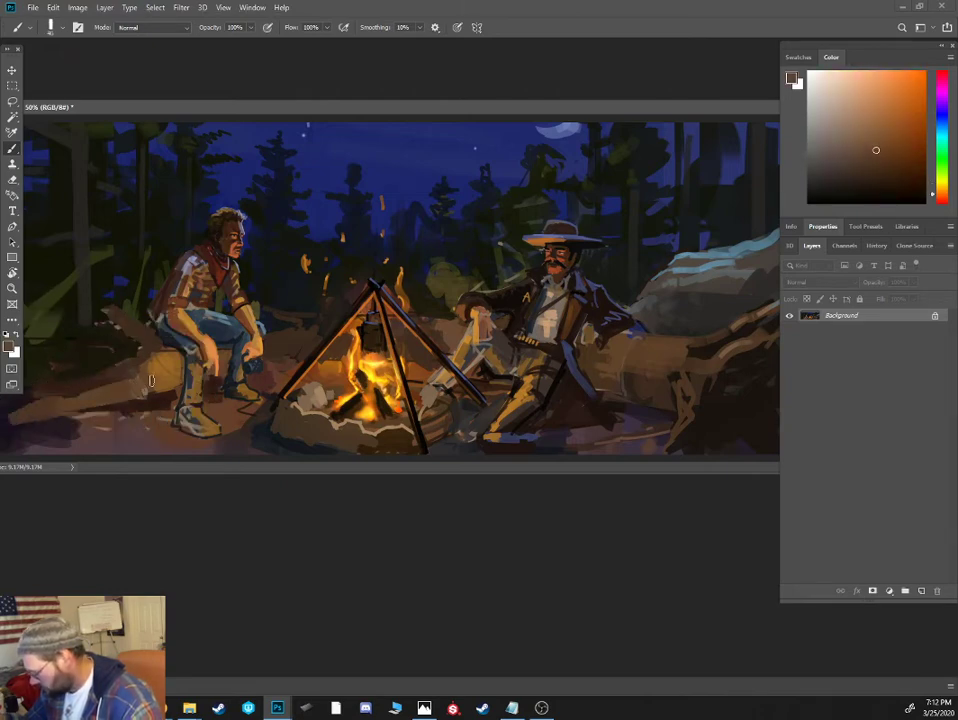
- Refine the underside of the tapering log and the ground below it with a smaller brush and sampled tones
{"action": "key", "text": "bracketleft"}
{"action": "key", "text": "bracketleft"}
{"action": "left_click", "coordinate": [133, 402], "text": "alt"}
{"action": "left_click", "coordinate": [155, 397], "text": "alt"}
{"action": "mouse_move", "coordinate": [160, 395]}
{"action": "left_mouse_down"}
{"action": "mouse_move", "coordinate": [37, 434]}
{"action": "mouse_move", "coordinate": [131, 420]}
{"action": "mouse_move", "coordinate": [72, 416]}
{"action": "left_mouse_up"}
{"action": "left_click", "coordinate": [58, 430], "text": "alt"}
- Darken the seated man's boots and the ground around and below them with a larger dark brush
{"action": "key", "text": "bracketright"}
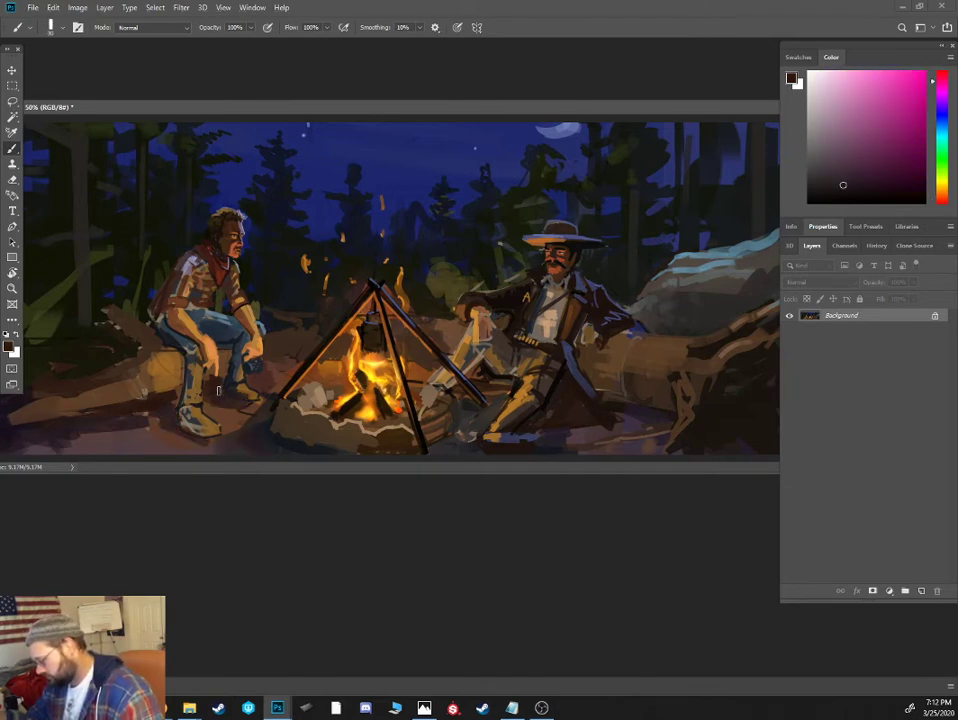
{"action": "key", "text": "bracketright"}
{"action": "key", "text": "bracketright"}
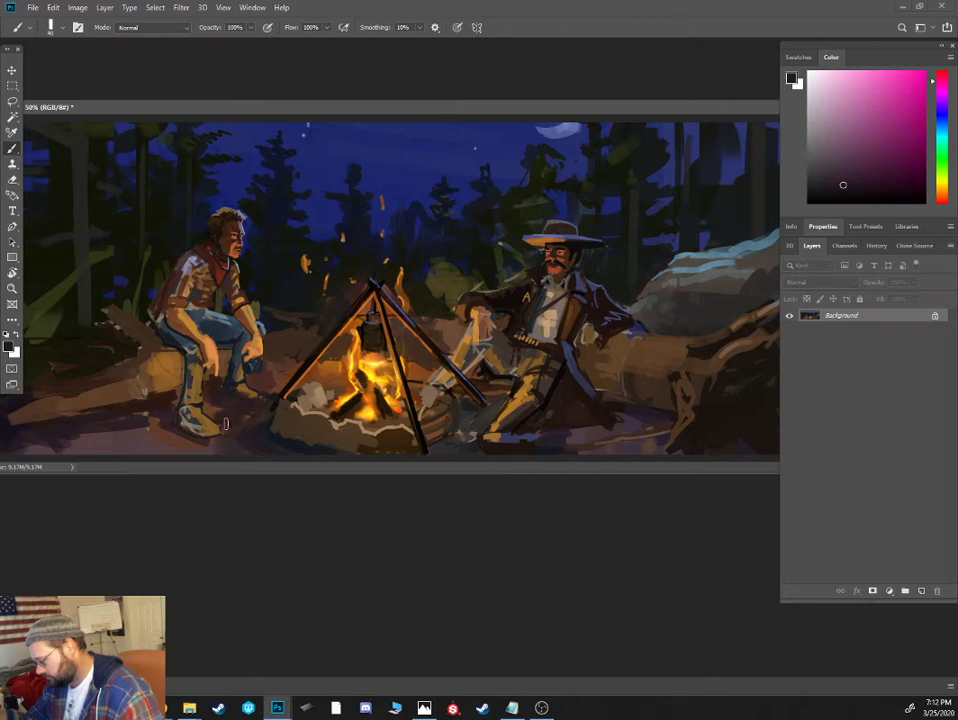
{"action": "left_click_drag", "start_coordinate": [178, 417], "coordinate": [220, 431]}
{"action": "mouse_move", "coordinate": [238, 389]}
{"action": "left_mouse_down"}
{"action": "mouse_move", "coordinate": [262, 402]}
{"action": "mouse_move", "coordinate": [181, 402]}
{"action": "mouse_move", "coordinate": [149, 388]}
{"action": "left_mouse_up"}
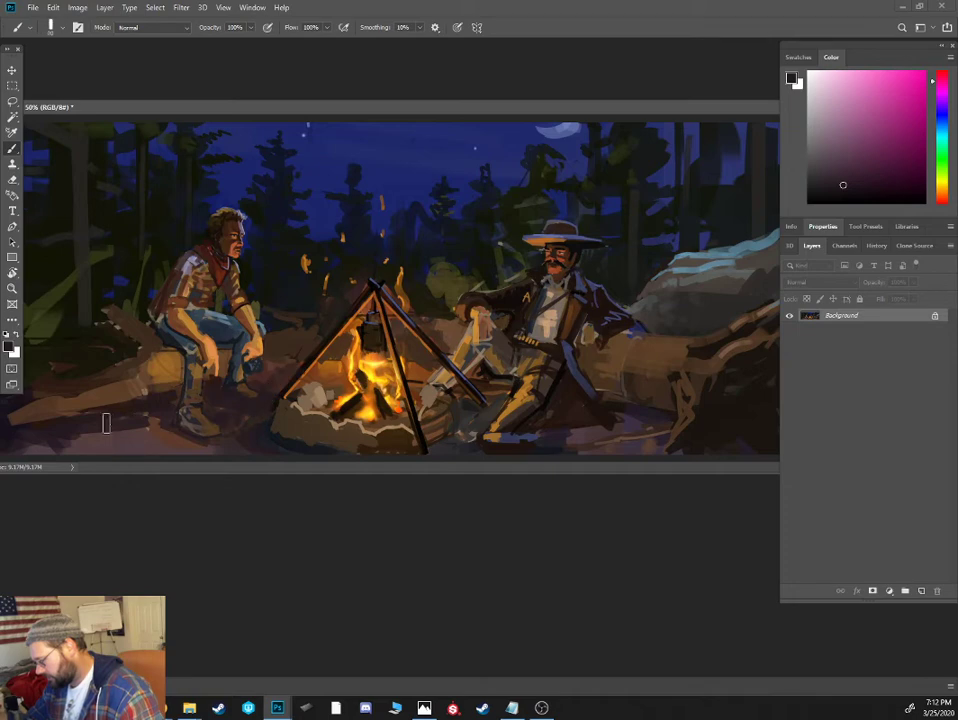
{"action": "left_click_drag", "start_coordinate": [107, 423], "coordinate": [236, 444]}
{"action": "mouse_move", "coordinate": [236, 444]}
{"action": "left_mouse_down"}
{"action": "mouse_move", "coordinate": [46, 450]}
{"action": "mouse_move", "coordinate": [164, 453]}
{"action": "left_mouse_up"}
{"action": "key", "text": "bracketleft"}
{"action": "key", "text": "bracketleft"}
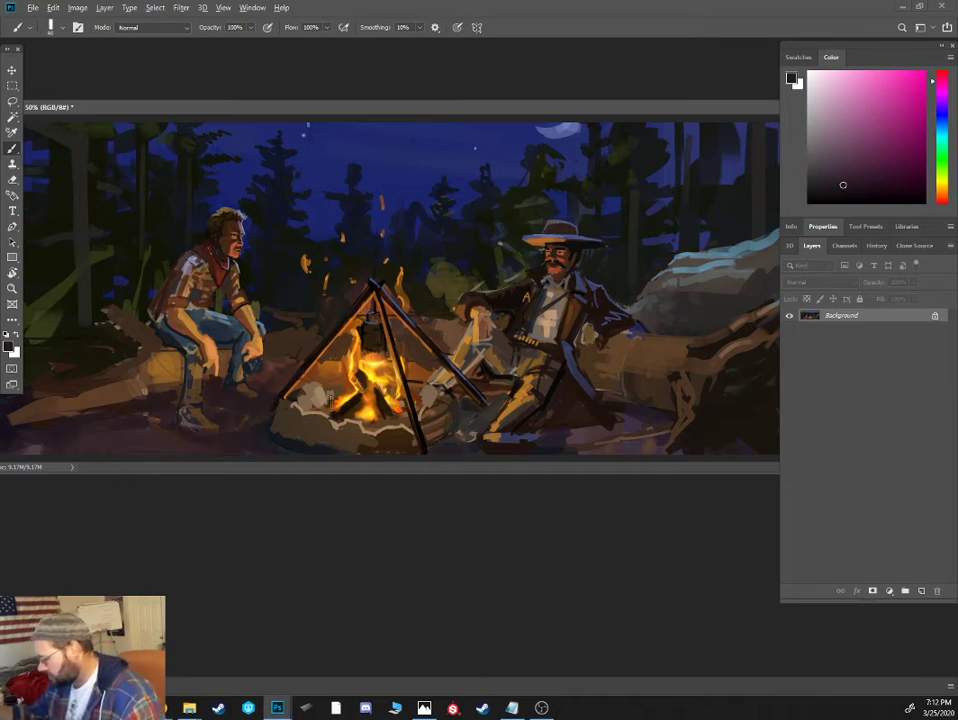
- Add sampled brown and orange firelit strokes to the ground around the stone fire ring
{"action": "left_click", "coordinate": [245, 311], "text": "alt"}
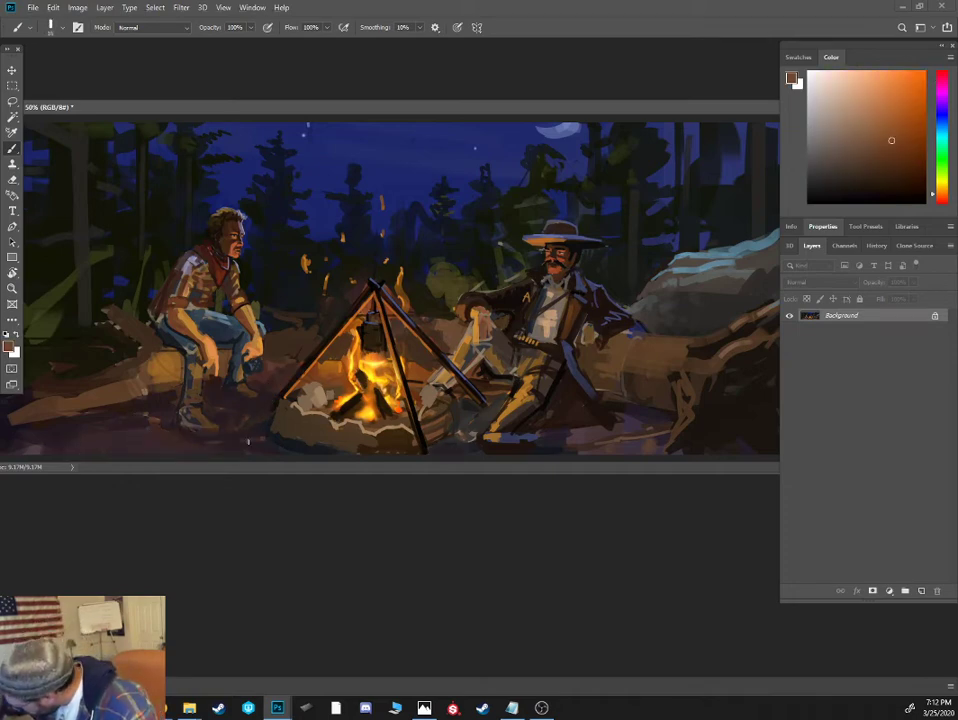
{"action": "left_click", "coordinate": [222, 318], "text": "alt"}
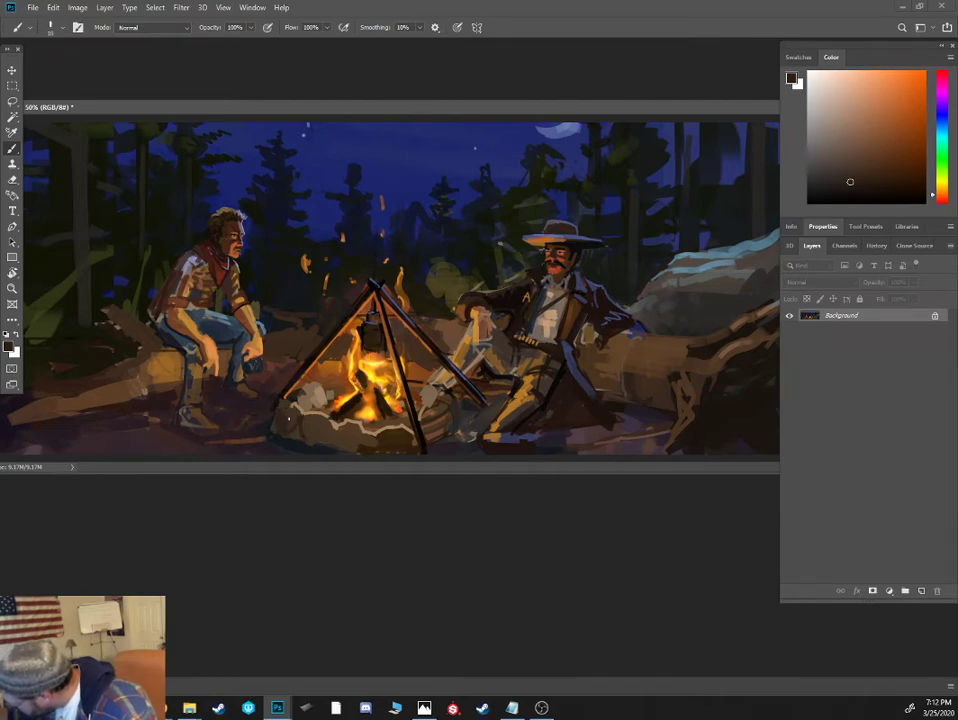
{"action": "left_click", "coordinate": [283, 429], "text": "alt"}
{"action": "left_click_drag", "start_coordinate": [292, 438], "coordinate": [247, 443]}
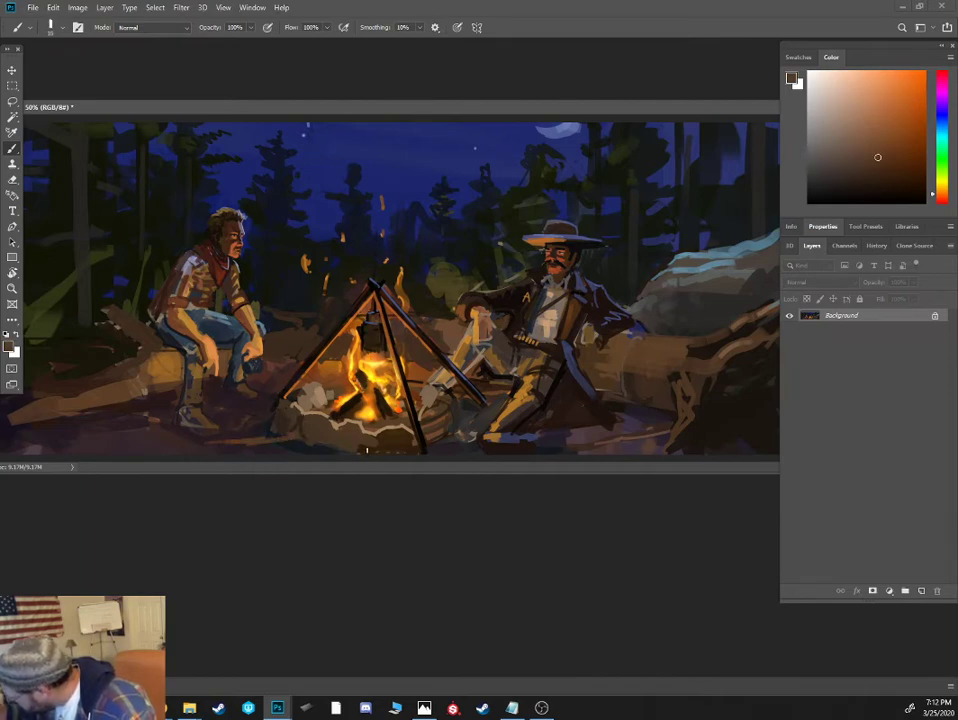
{"action": "left_click", "coordinate": [366, 409], "text": "alt"}
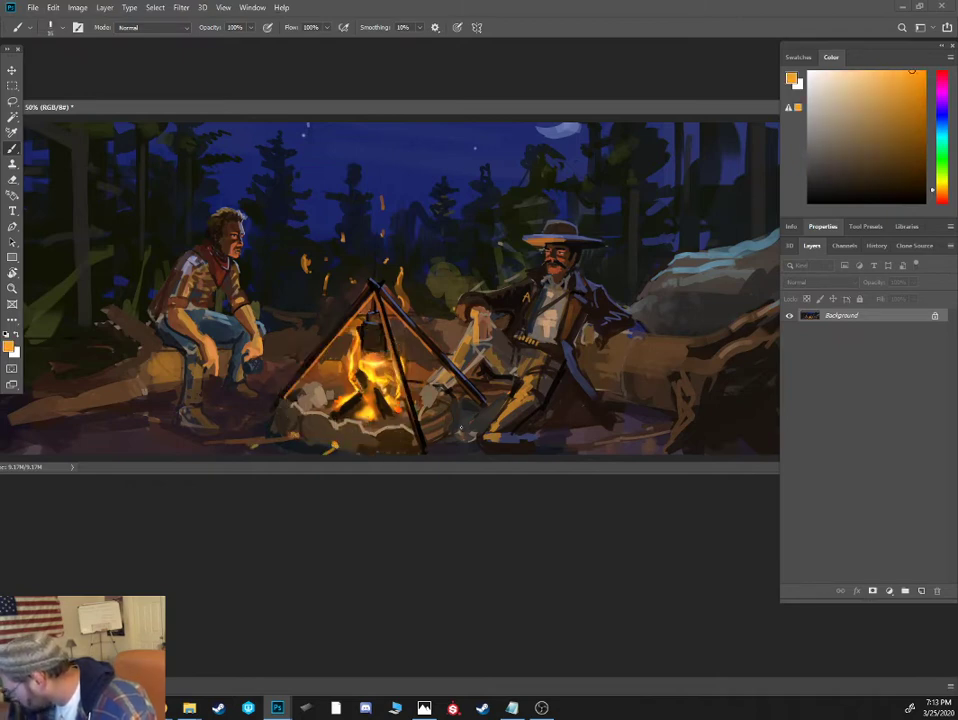
{"action": "left_click", "coordinate": [415, 435], "text": "alt"}
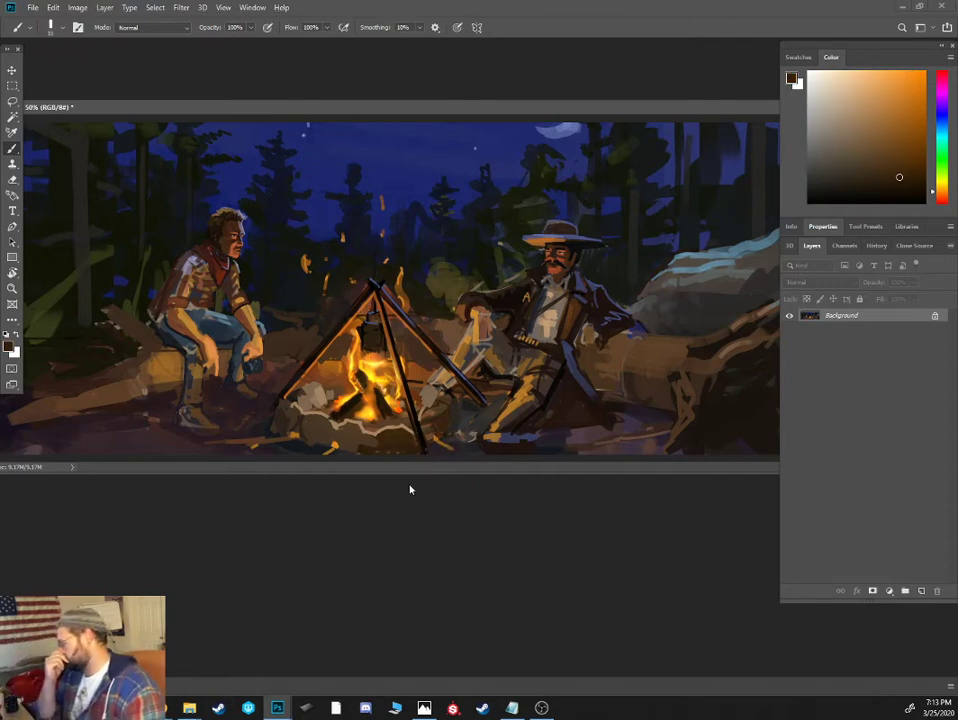
- Paint the rocks at the fire ring's right edge with sampled grey-brown, then choose a dark orange-brown with a larger brush
{"action": "left_click", "coordinate": [428, 392], "text": "alt"}
{"action": "left_click_drag", "start_coordinate": [430, 390], "coordinate": [445, 381]}
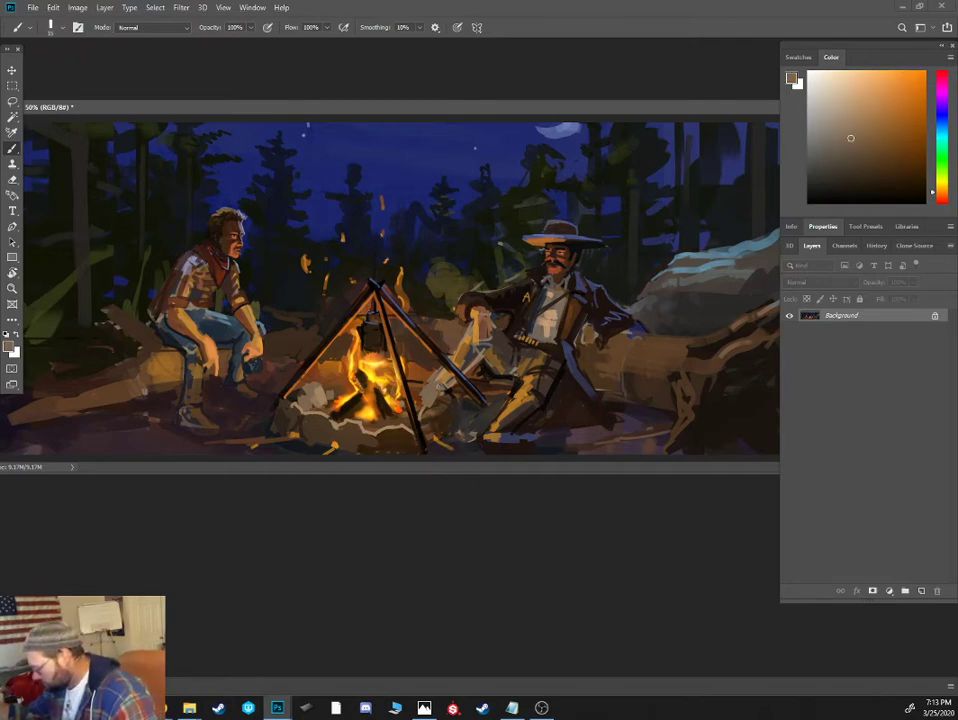
{"action": "left_click", "coordinate": [375, 390], "text": "alt"}
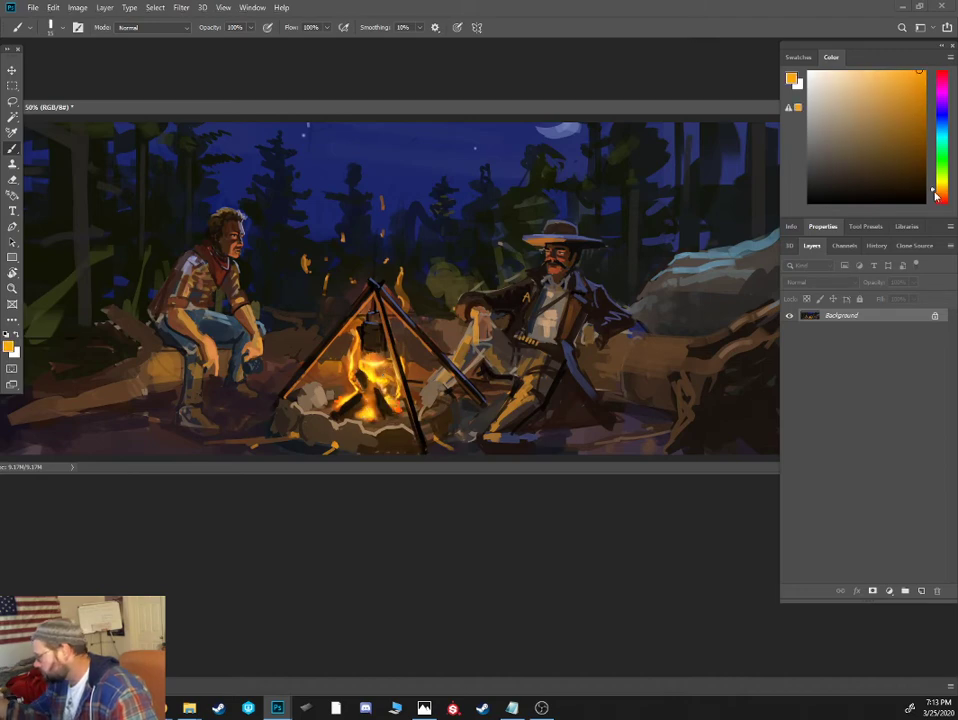
{"action": "left_click", "coordinate": [895, 152]}
{"action": "key", "text": "bracketright"}
{"action": "key", "text": "bracketright"}
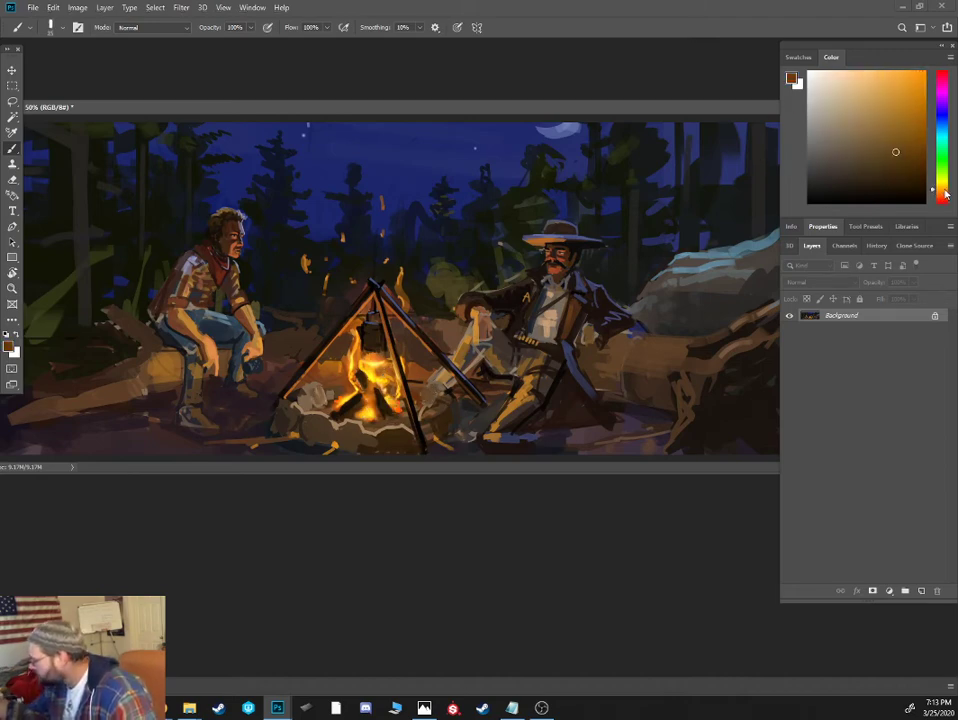
- Highlight the rocks on both sides of the campfire with tan and golden firelight tones
{"action": "left_click", "coordinate": [879, 105]}
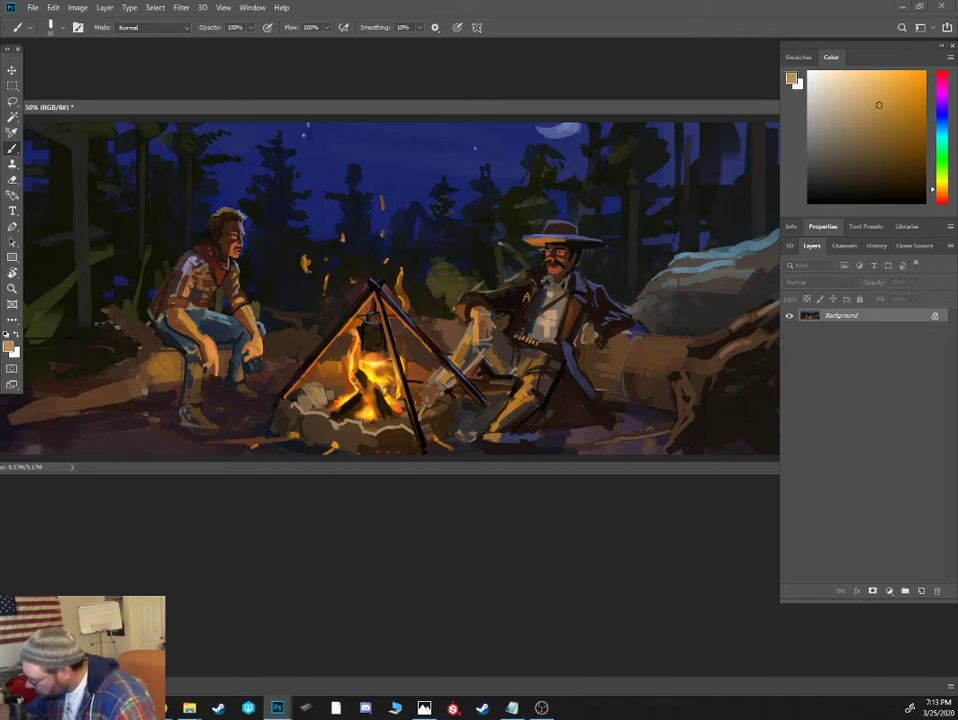
{"action": "left_click_drag", "start_coordinate": [427, 399], "coordinate": [430, 394]}
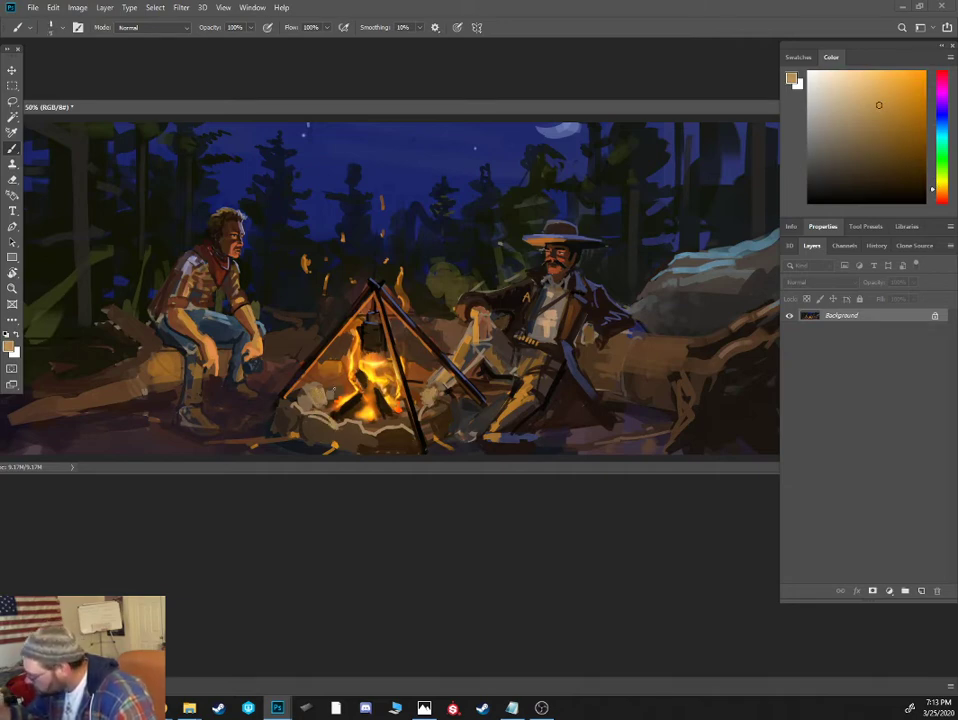
{"action": "left_click", "coordinate": [898, 101]}
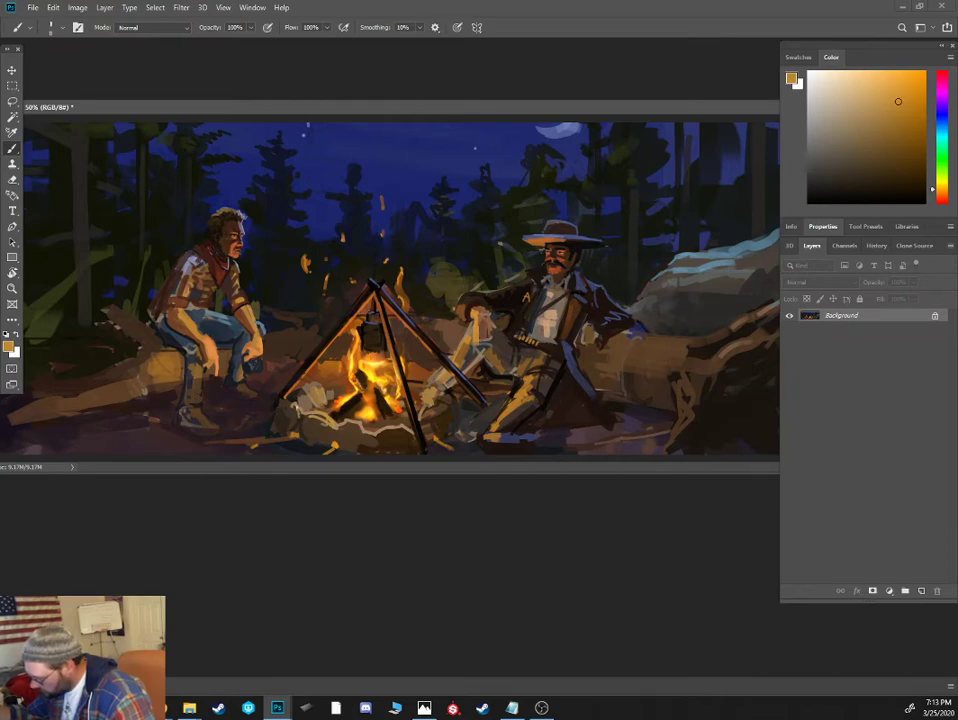
- Add dark strokes on the ground beside the tripod and darken the reclining cowboy's coat front with sampled near-black brown and a larger brush
{"action": "left_click", "coordinate": [342, 347], "text": "alt"}
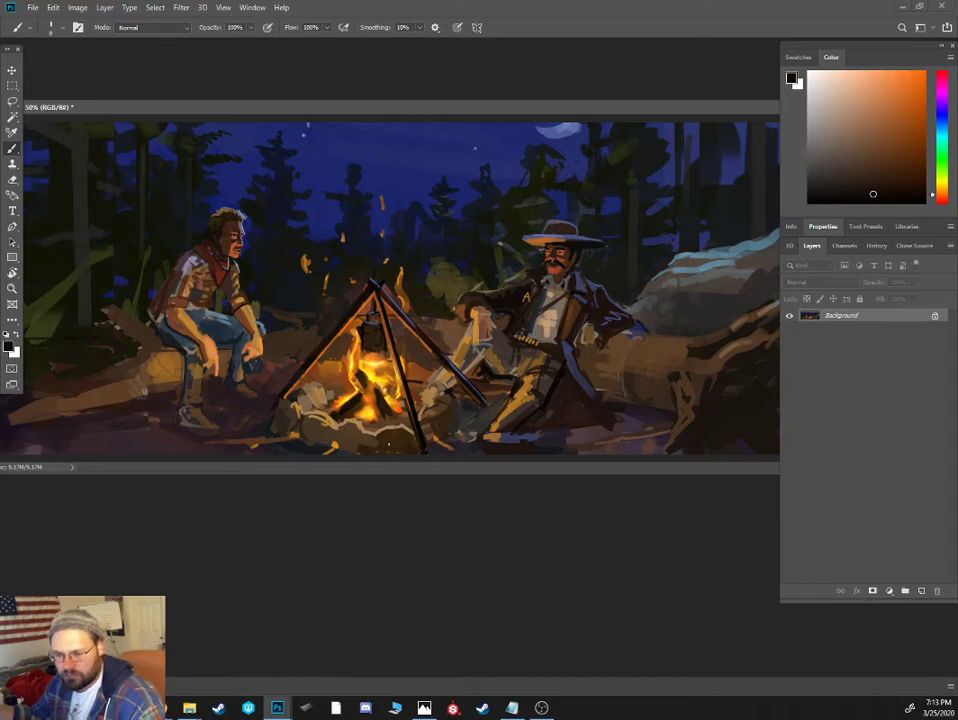
{"action": "left_click", "coordinate": [445, 325], "text": "alt"}
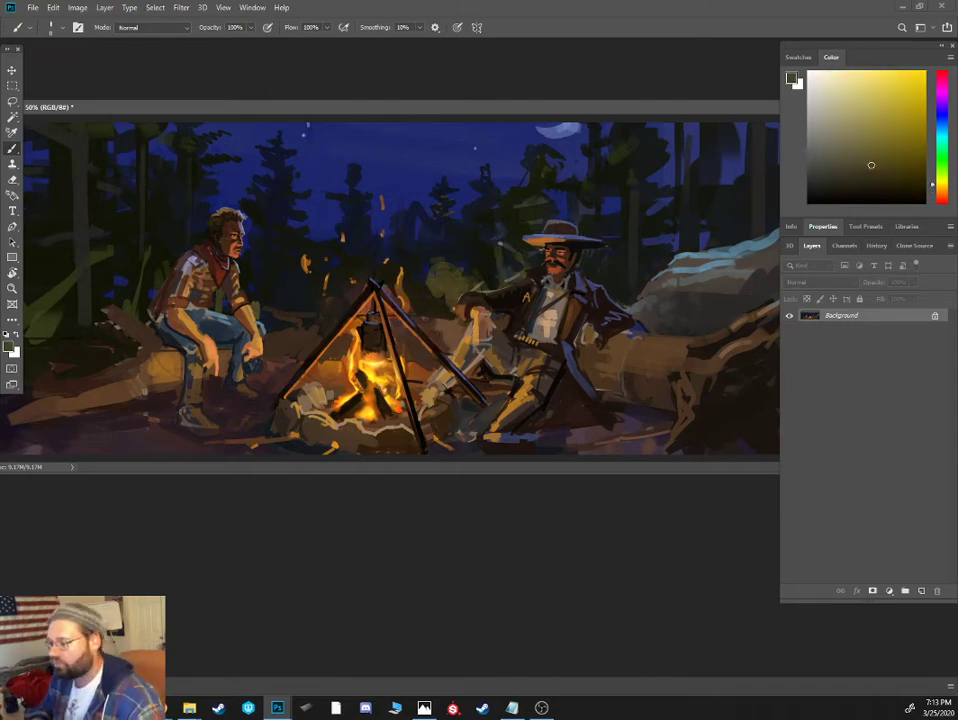
{"action": "key", "text": "ctrl+minus"}
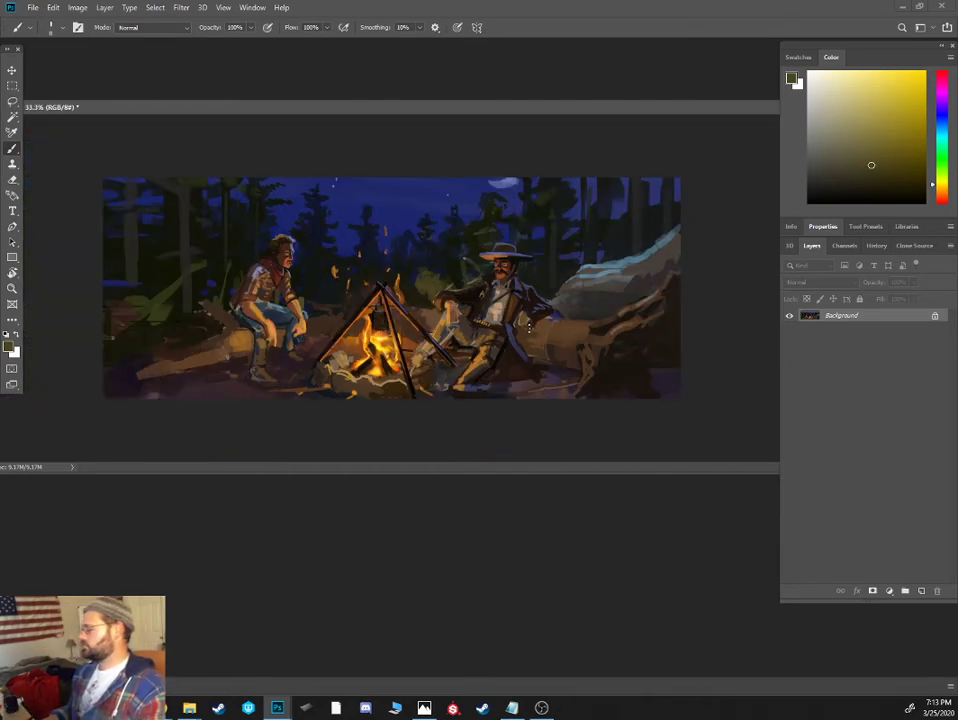
{"action": "key", "text": "ctrl+plus"}
{"action": "key", "text": "ctrl+plus"}
{"action": "left_click_drag", "start_coordinate": [531, 334], "coordinate": [442, 310]}
{"action": "left_click", "coordinate": [549, 315], "text": "alt"}
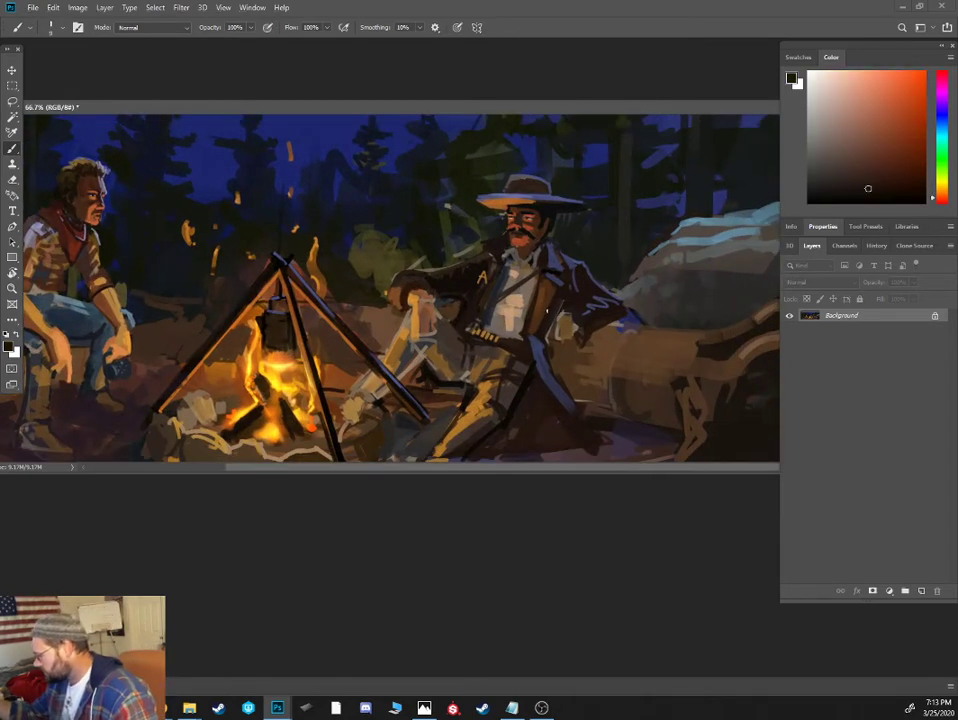
{"action": "key", "text": "bracketright"}
{"action": "key", "text": "bracketright"}
{"action": "left_click_drag", "start_coordinate": [551, 291], "coordinate": [534, 321]}
- Trim the contour of the reclining cowboy's bent forearm and cuff with sampled dark background browns and greens
{"action": "left_click", "coordinate": [338, 231], "text": "alt"}
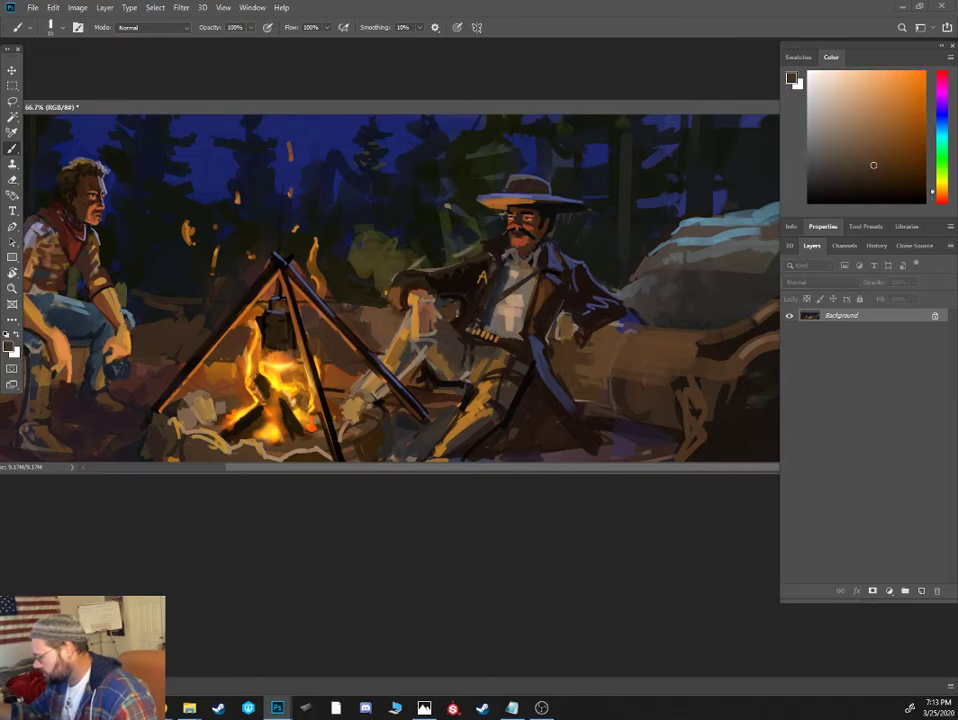
{"action": "left_click", "coordinate": [423, 281], "text": "alt"}
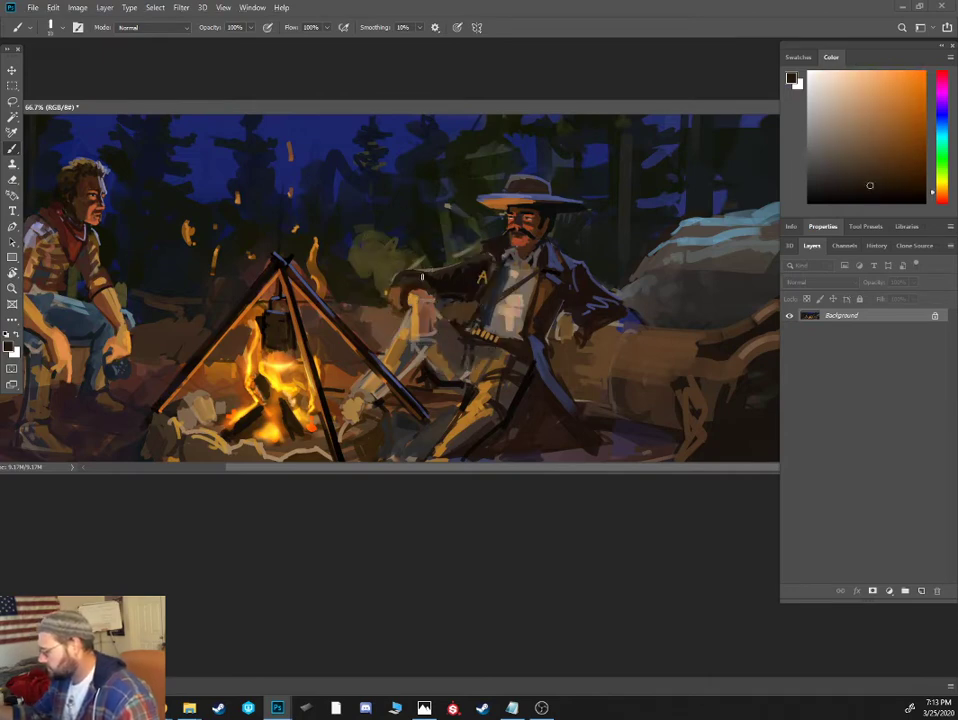
{"action": "left_click", "coordinate": [438, 257], "text": "alt"}
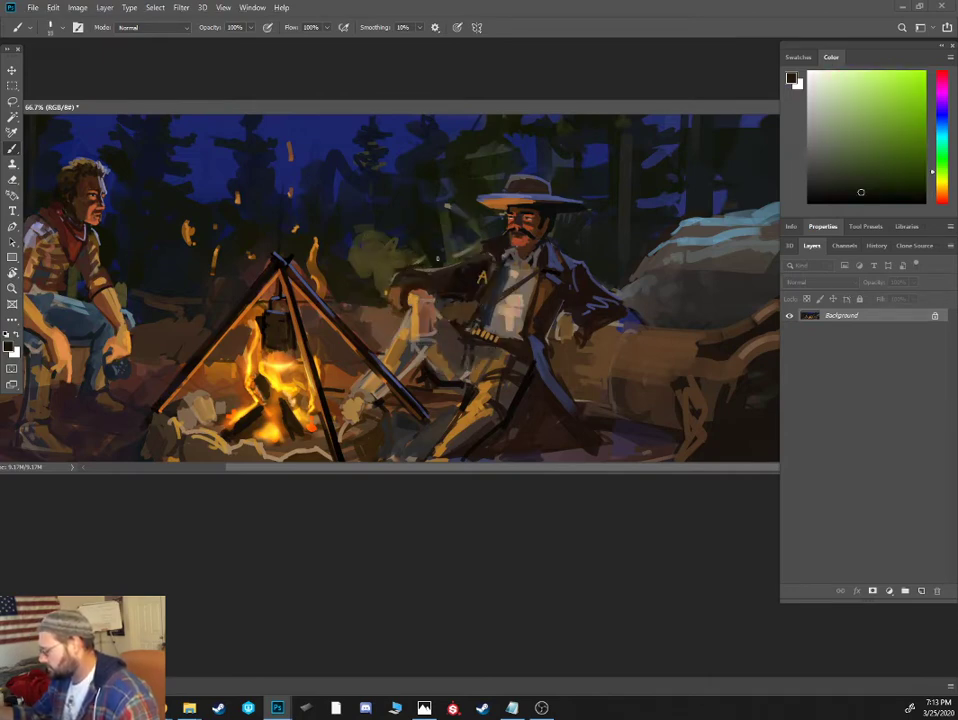
{"action": "left_click", "coordinate": [389, 279], "text": "alt"}
{"action": "key", "text": "bracketright"}
{"action": "mouse_move", "coordinate": [389, 286]}
{"action": "left_mouse_down"}
{"action": "mouse_move", "coordinate": [412, 264]}
{"action": "mouse_move", "coordinate": [390, 301]}
{"action": "left_mouse_up"}
- Repaint the reclining cowboy's cuff and raised sleeve with sampled brown highlights and near-black shading along the upper edge
{"action": "left_click", "coordinate": [421, 299], "text": "alt"}
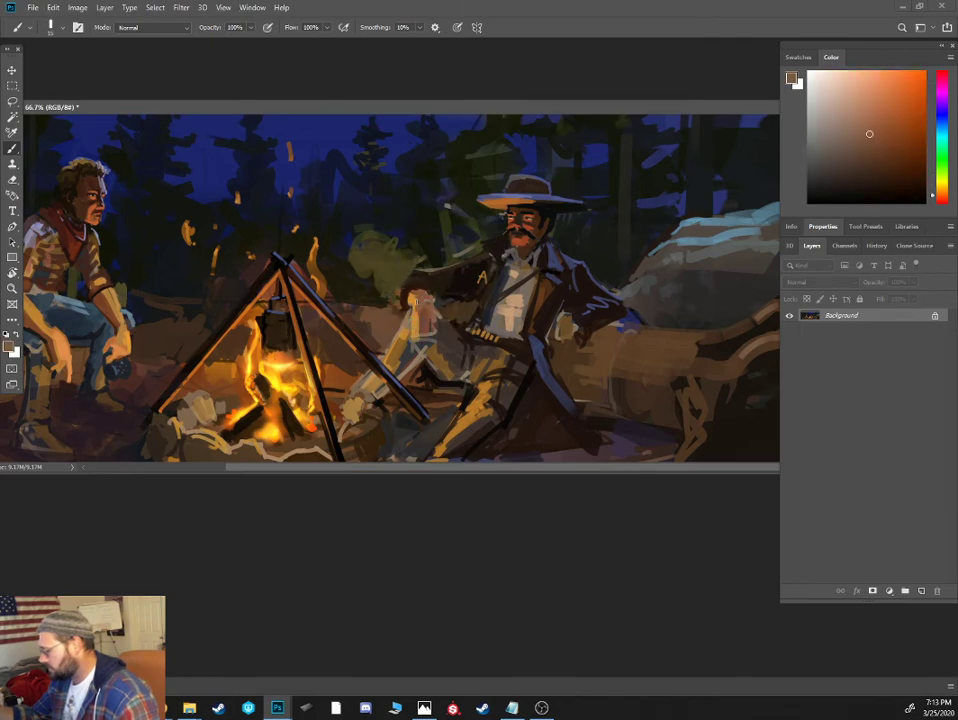
{"action": "left_click", "coordinate": [422, 276], "text": "alt"}
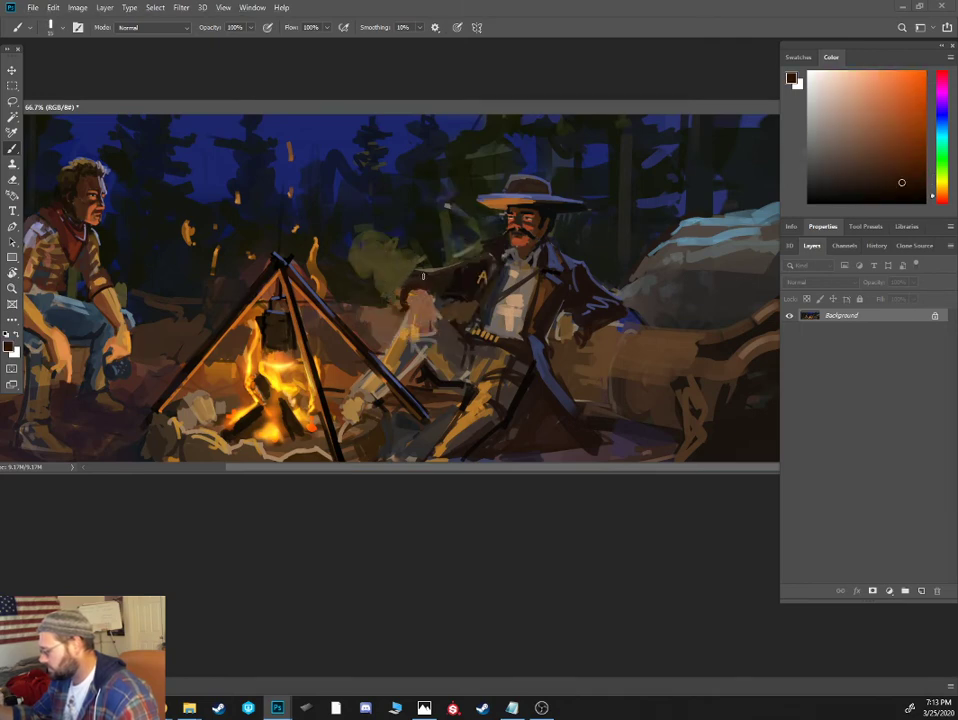
{"action": "left_click", "coordinate": [406, 286], "text": "alt"}
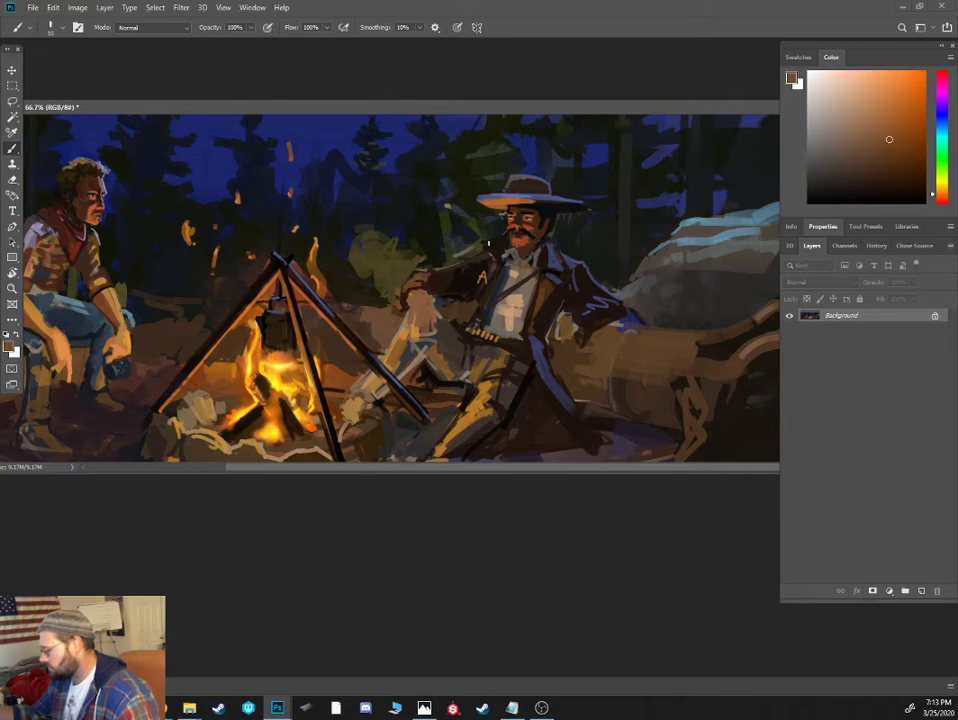
{"action": "left_click", "coordinate": [443, 300], "text": "alt"}
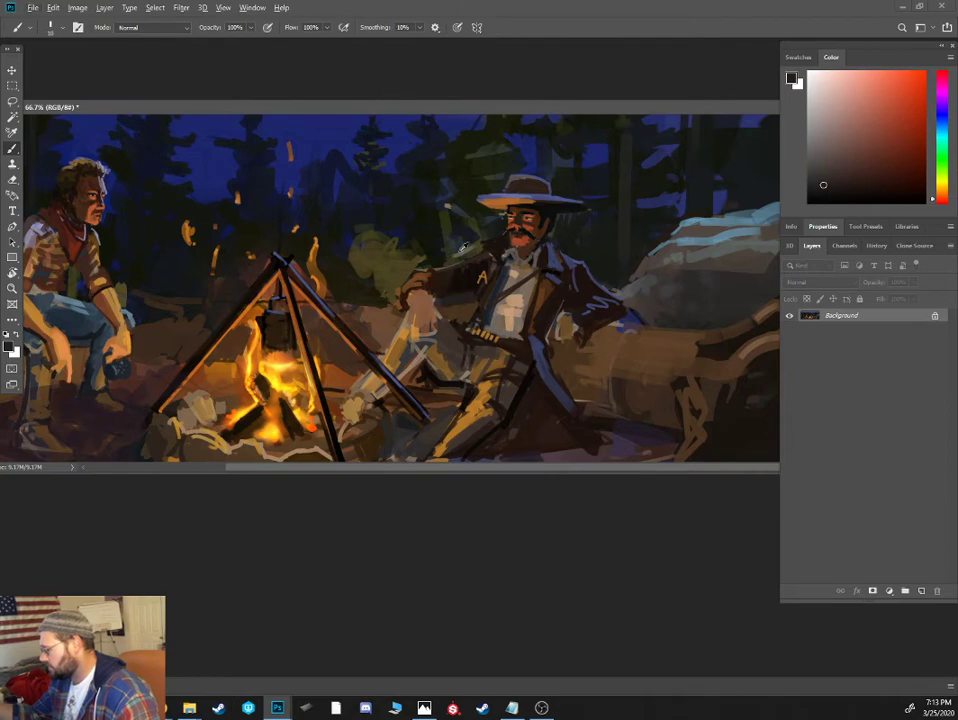
{"action": "left_click", "coordinate": [434, 274], "text": "alt"}
{"action": "left_click_drag", "start_coordinate": [434, 270], "coordinate": [474, 252]}
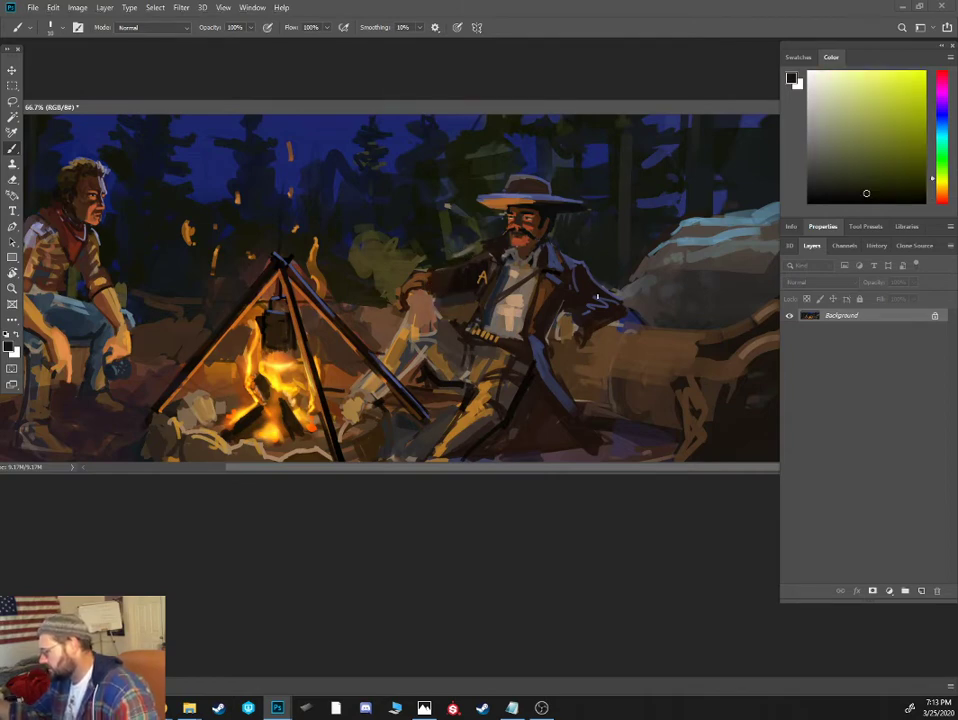
- Cover the sketchy marks on the reclining cowboy's outstretched sleeve and fill it with a muted moonlit blue using a larger brush
{"action": "left_click", "coordinate": [600, 302], "text": "alt"}
{"action": "left_click", "coordinate": [588, 266], "text": "alt"}
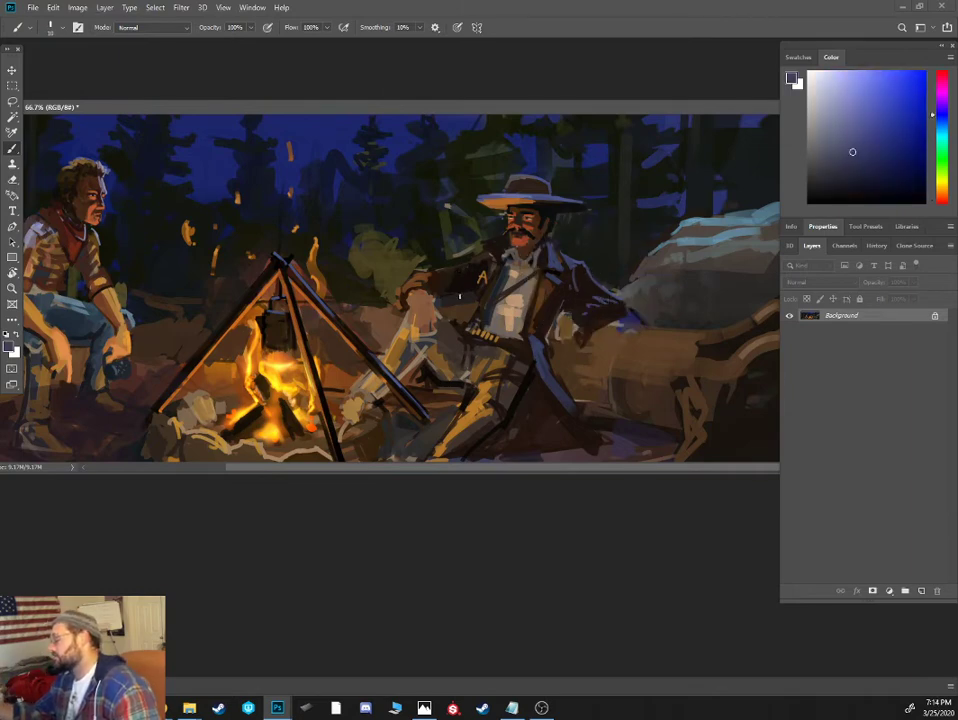
{"action": "left_click", "coordinate": [588, 290], "text": "alt"}
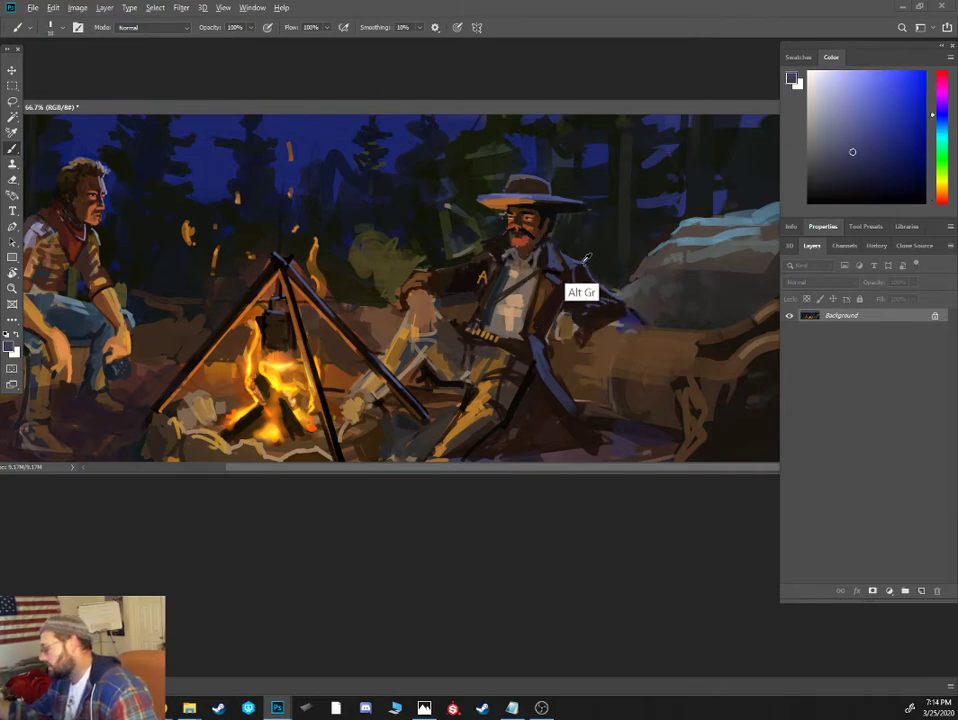
{"action": "mouse_move", "coordinate": [630, 300]}
{"action": "left_mouse_down"}
{"action": "mouse_move", "coordinate": [577, 328]}
{"action": "mouse_move", "coordinate": [626, 314]}
{"action": "mouse_move", "coordinate": [581, 350]}
{"action": "mouse_move", "coordinate": [644, 328]}
{"action": "mouse_move", "coordinate": [604, 402]}
{"action": "left_mouse_up"}
{"action": "left_click", "coordinate": [612, 336], "text": "alt"}
{"action": "key", "text": "]"}
{"action": "key", "text": "]"}
{"action": "left_click", "coordinate": [624, 342], "text": "alt"}
{"action": "left_click", "coordinate": [608, 358], "text": "alt"}
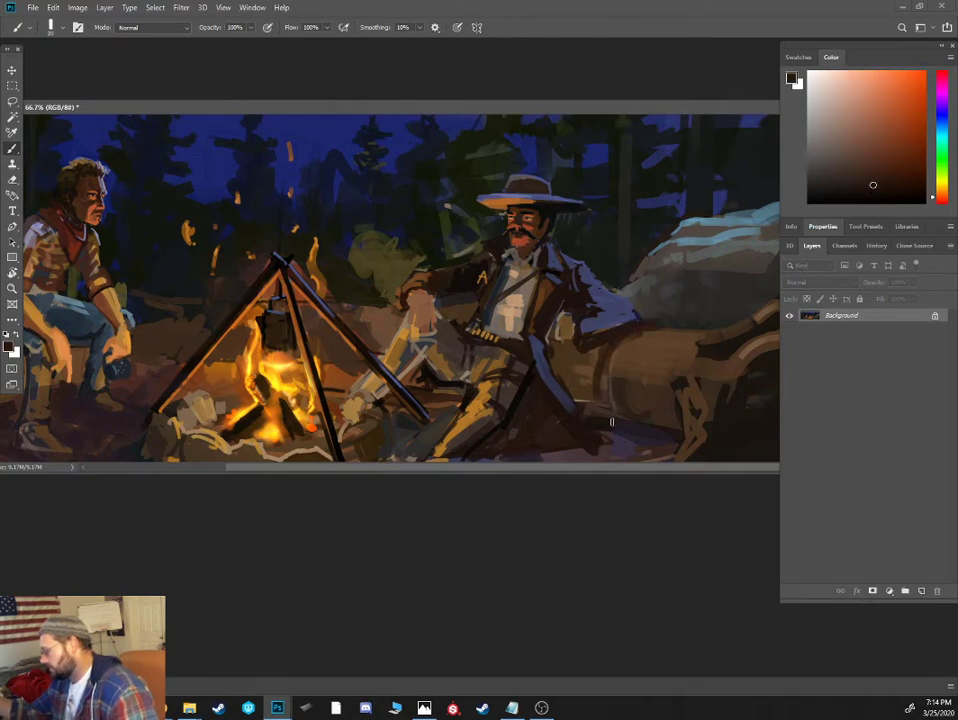
- Define the log behind the reclining cowboy with dark brown contour strokes around its curve and shadow along its underside
{"action": "left_click_drag", "start_coordinate": [650, 332], "coordinate": [617, 346]}
{"action": "left_click", "coordinate": [639, 404], "text": "alt"}
{"action": "left_click_drag", "start_coordinate": [615, 412], "coordinate": [680, 427]}
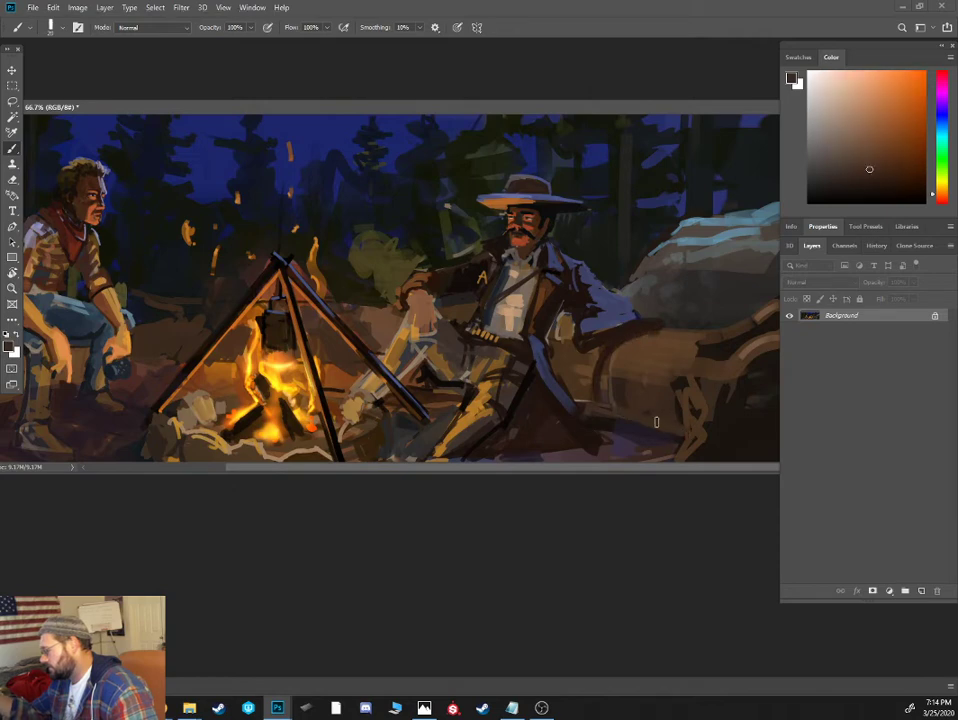
{"action": "left_click", "coordinate": [656, 424], "text": "alt"}
{"action": "left_click", "coordinate": [606, 420], "text": "alt"}
{"action": "key", "text": "["}
{"action": "mouse_move", "coordinate": [603, 416]}
{"action": "left_mouse_down"}
{"action": "mouse_move", "coordinate": [690, 441]}
{"action": "mouse_move", "coordinate": [635, 427]}
{"action": "left_mouse_up"}
{"action": "left_click_drag", "start_coordinate": [598, 414], "coordinate": [606, 377]}
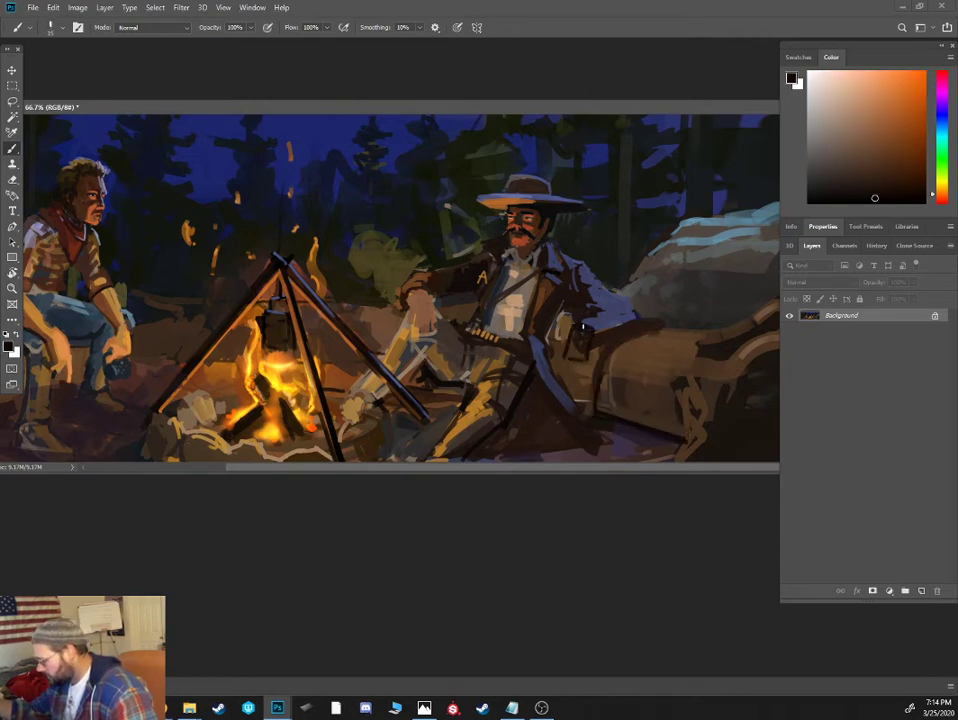
- Block in the reclining cowboy's hand over the log with a dark outline and flat tan fill
{"action": "left_click", "coordinate": [575, 347], "text": "alt"}
{"action": "mouse_move", "coordinate": [574, 328]}
{"action": "left_mouse_down"}
{"action": "mouse_move", "coordinate": [569, 355]}
{"action": "mouse_move", "coordinate": [580, 356]}
{"action": "mouse_move", "coordinate": [586, 332]}
{"action": "left_mouse_up"}
- Rework the underside of the hanging pot above the flames with sampled yellow and dark brown tones
{"action": "left_click", "coordinate": [289, 330], "text": "alt"}
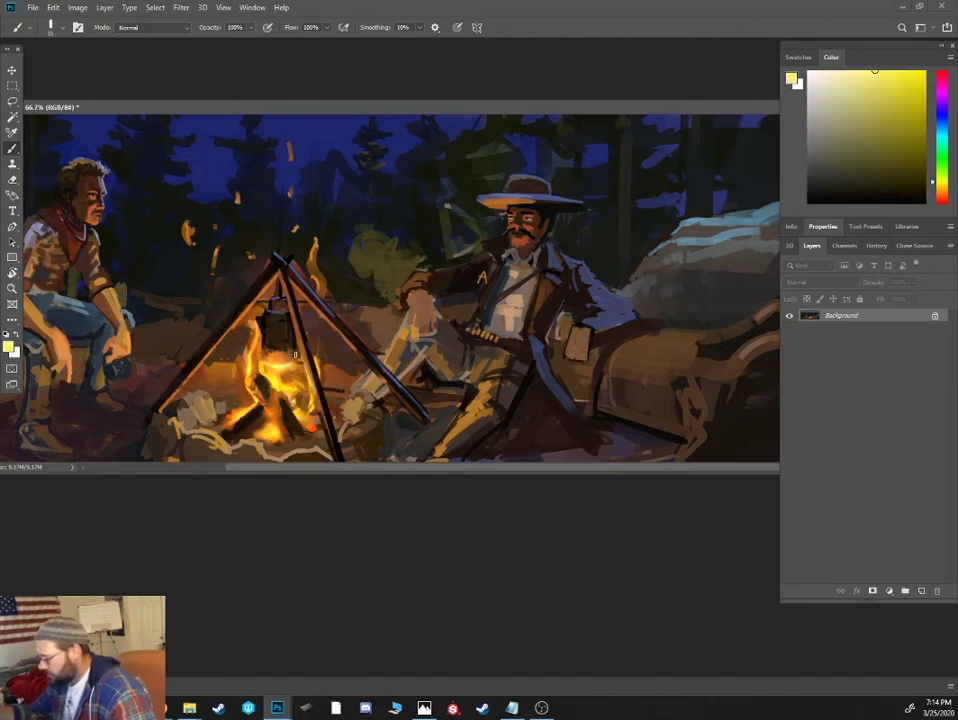
{"action": "left_click", "coordinate": [270, 359], "text": "alt"}
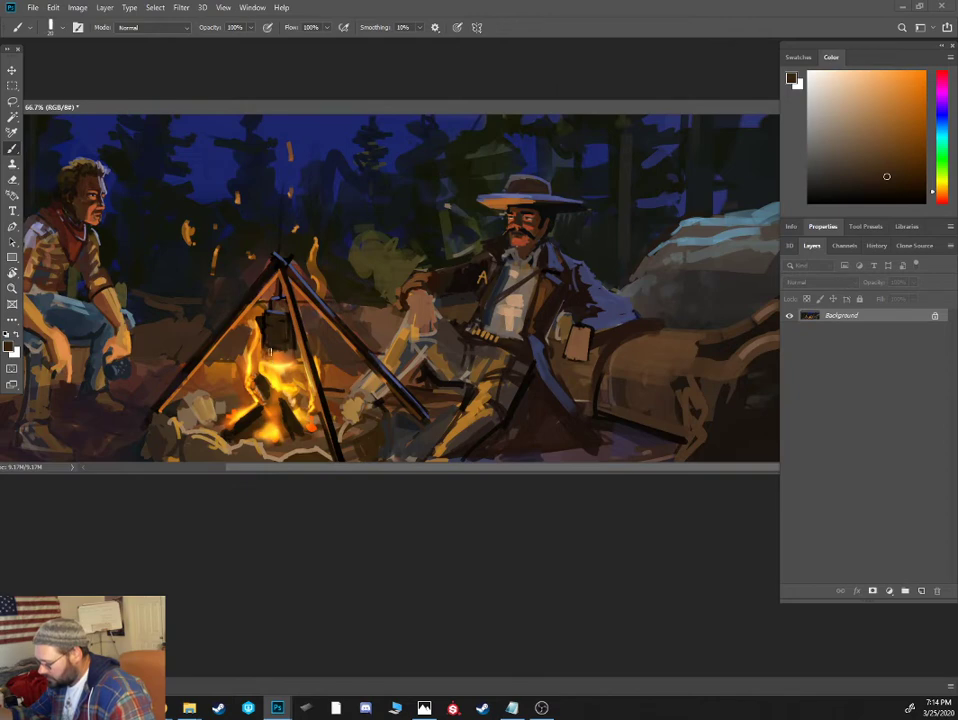
{"action": "left_click", "coordinate": [268, 343], "text": "alt"}
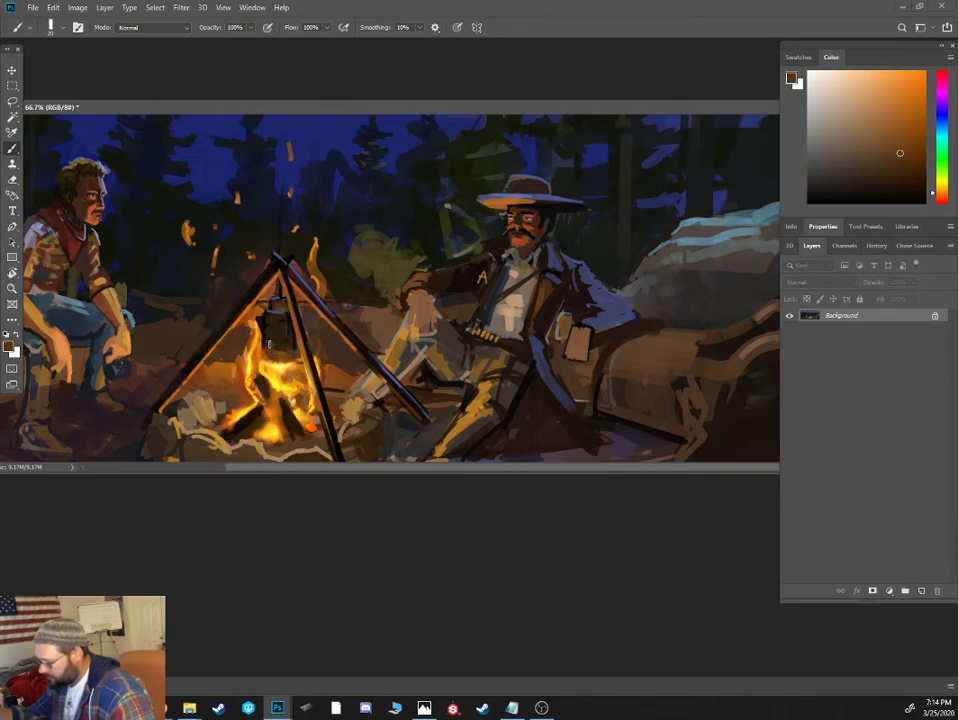
- Paint the hand over the log with a saturated orange-brown firelight tone mixed from the sampled flame colour
{"action": "left_click", "coordinate": [282, 365], "text": "alt"}
{"action": "left_click", "coordinate": [942, 192]}
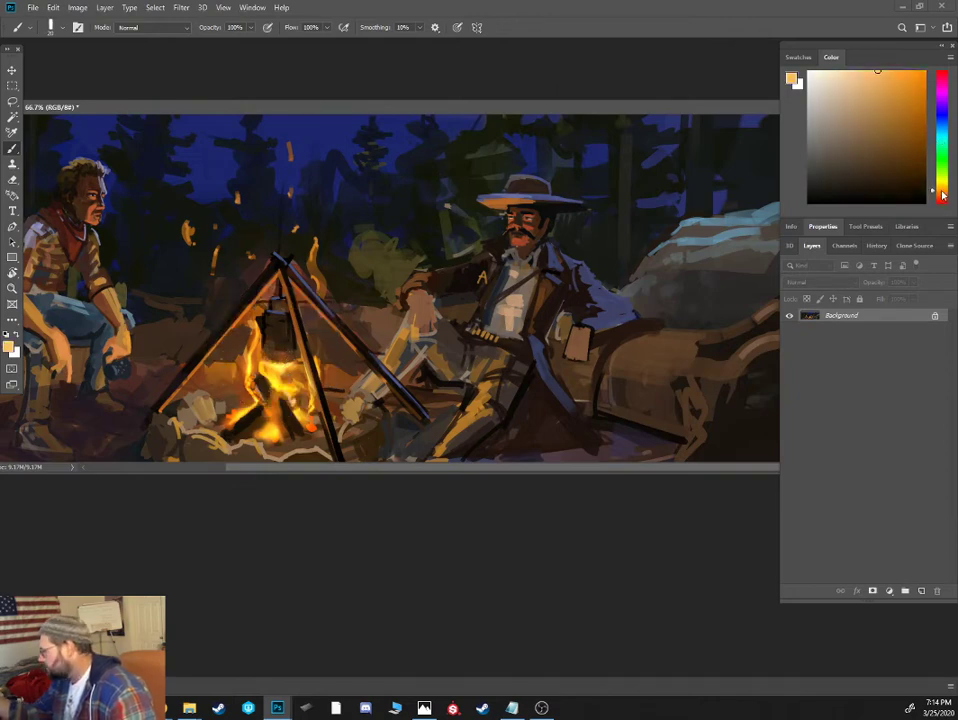
{"action": "left_click", "coordinate": [911, 119]}
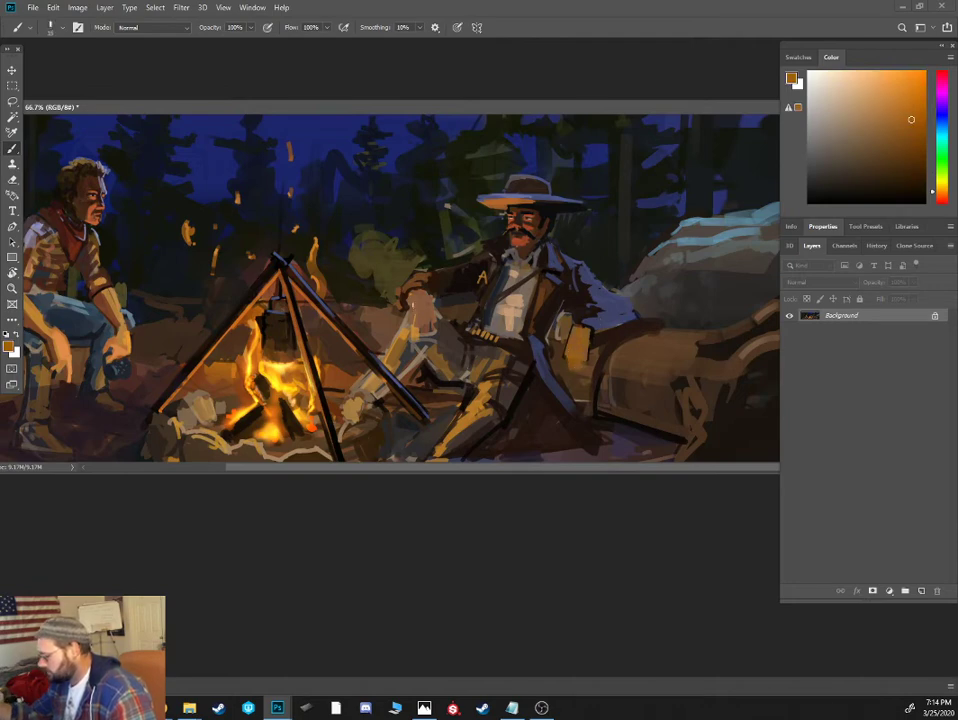
- Paint the reclining cowboy's hand on his knee in firelit orange-brown and separate its fingers with dark reddish brown
{"action": "left_click", "coordinate": [902, 110]}
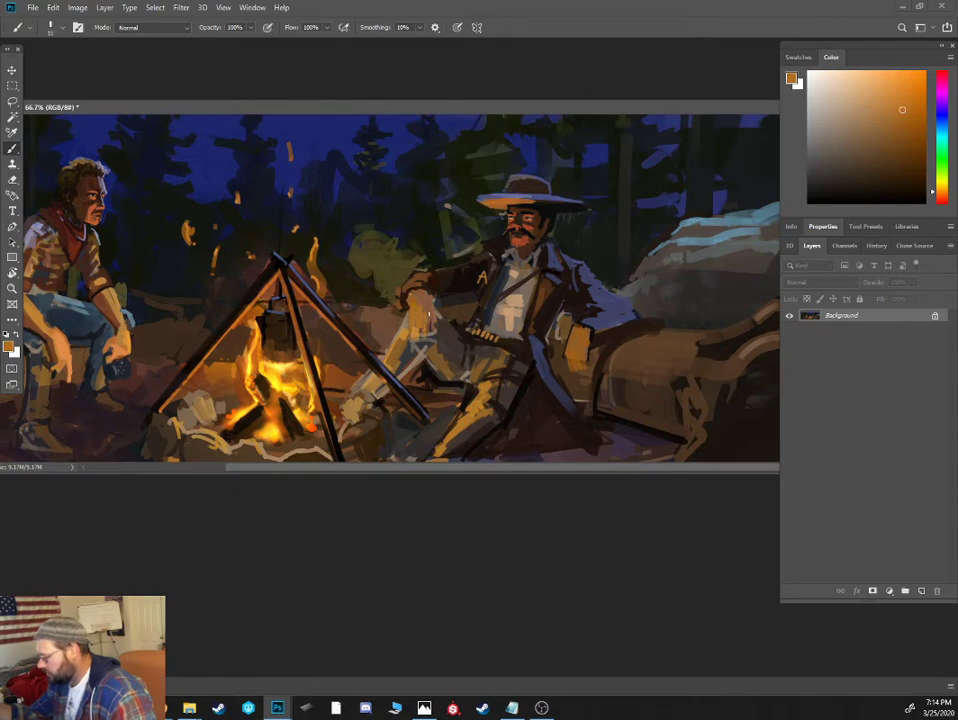
{"action": "left_click", "coordinate": [435, 317], "text": "alt"}
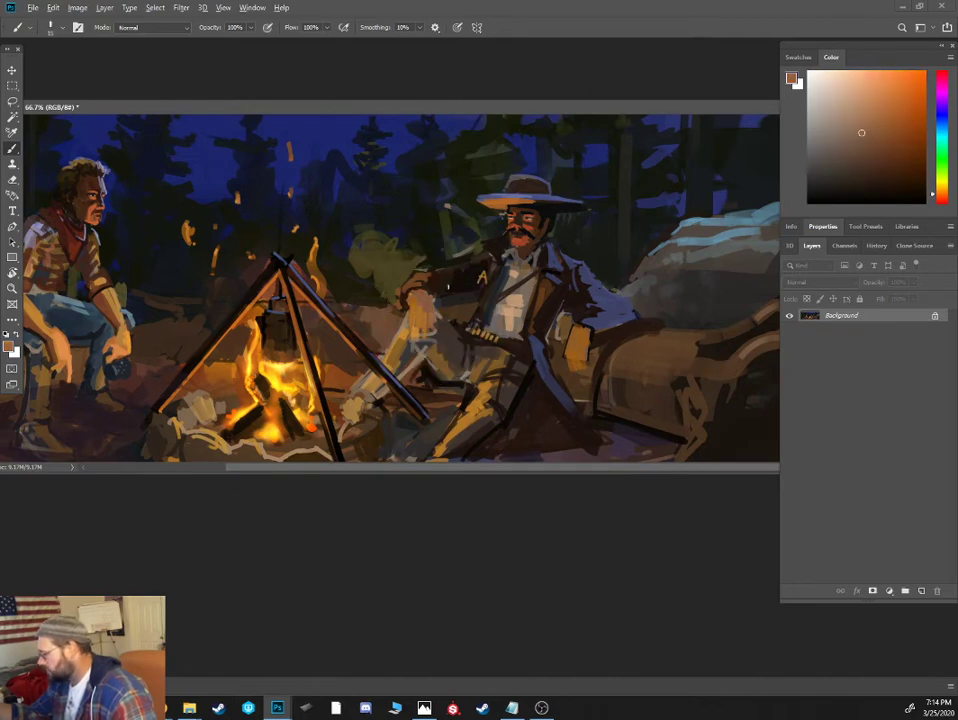
{"action": "left_click", "coordinate": [941, 199]}
{"action": "left_click", "coordinate": [905, 181]}
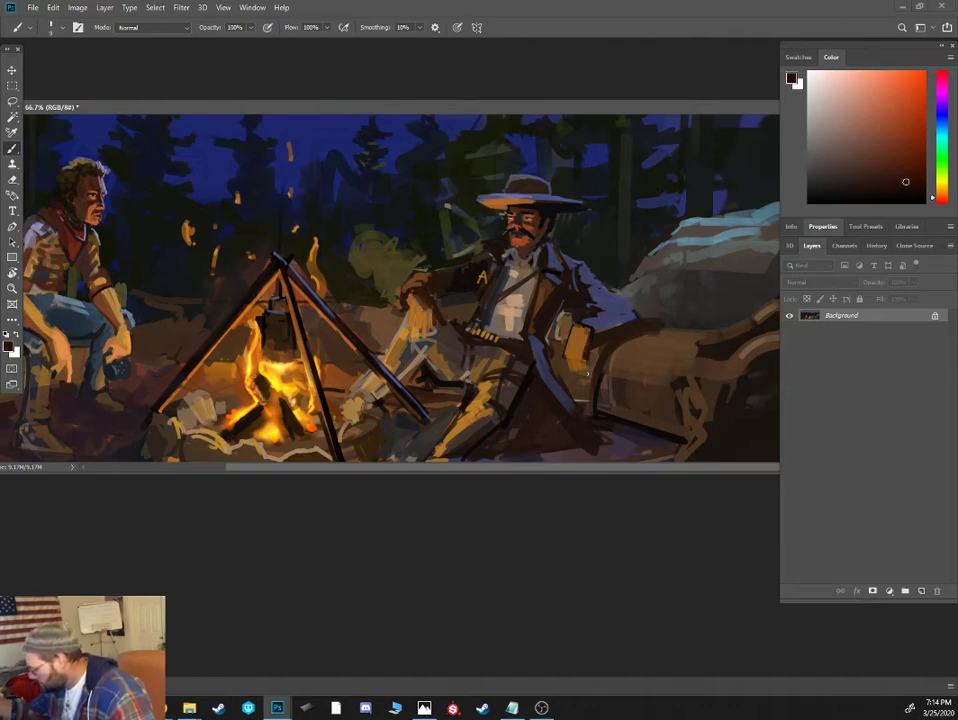
- Model the hand over the log with mid-brown shading and lighter orange-brown strokes
{"action": "left_click", "coordinate": [580, 344], "text": "alt"}
{"action": "left_click", "coordinate": [941, 195]}
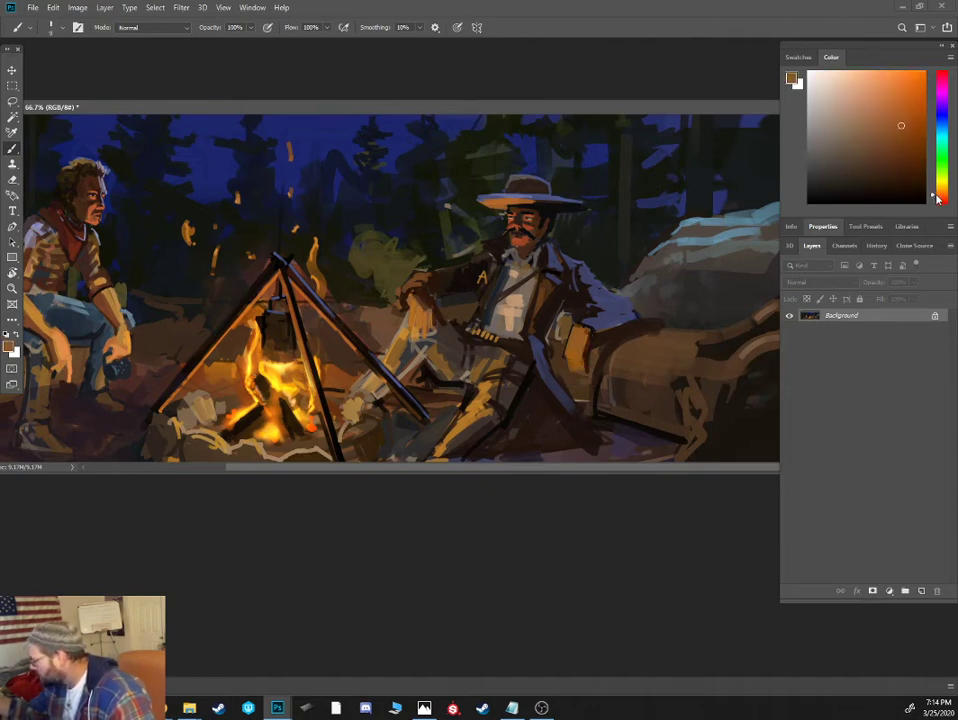
{"action": "left_click", "coordinate": [883, 145]}
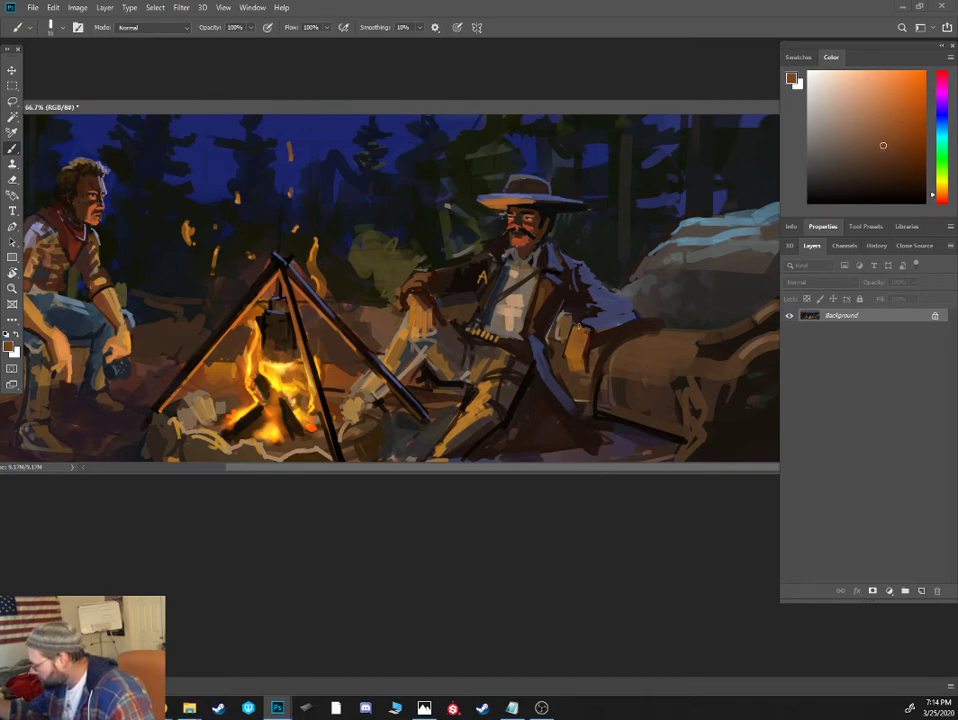
{"action": "left_click", "coordinate": [881, 117]}
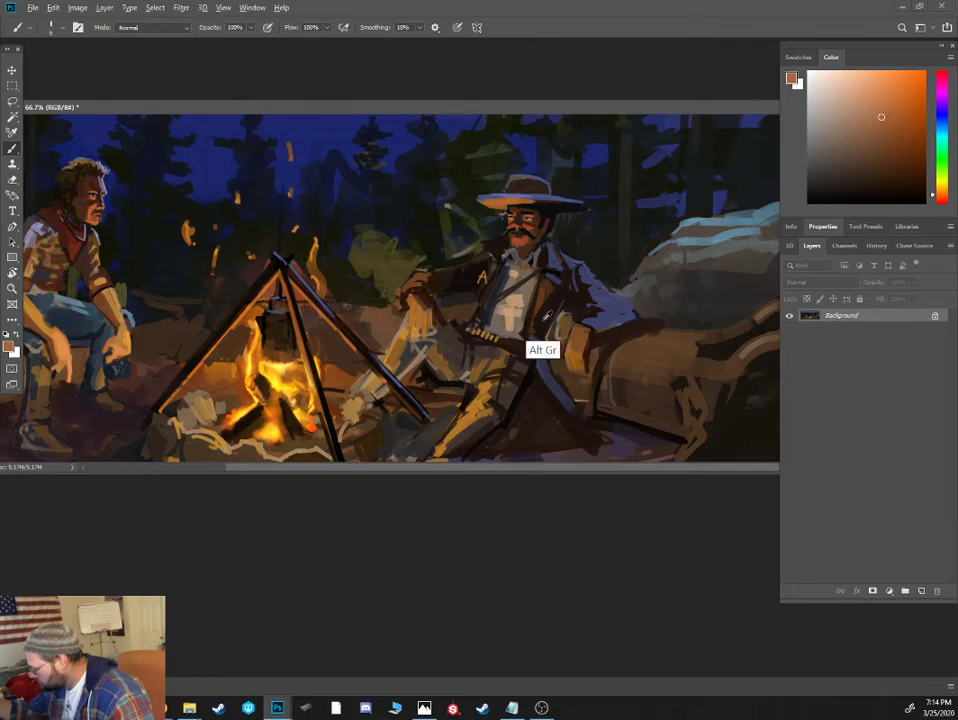
- Deepen the reclining cowboy's open coat and its lower folds with sampled dark browns and near-black using a larger brush
{"action": "left_click", "coordinate": [544, 326], "text": "alt"}
{"action": "key", "text": "]"}
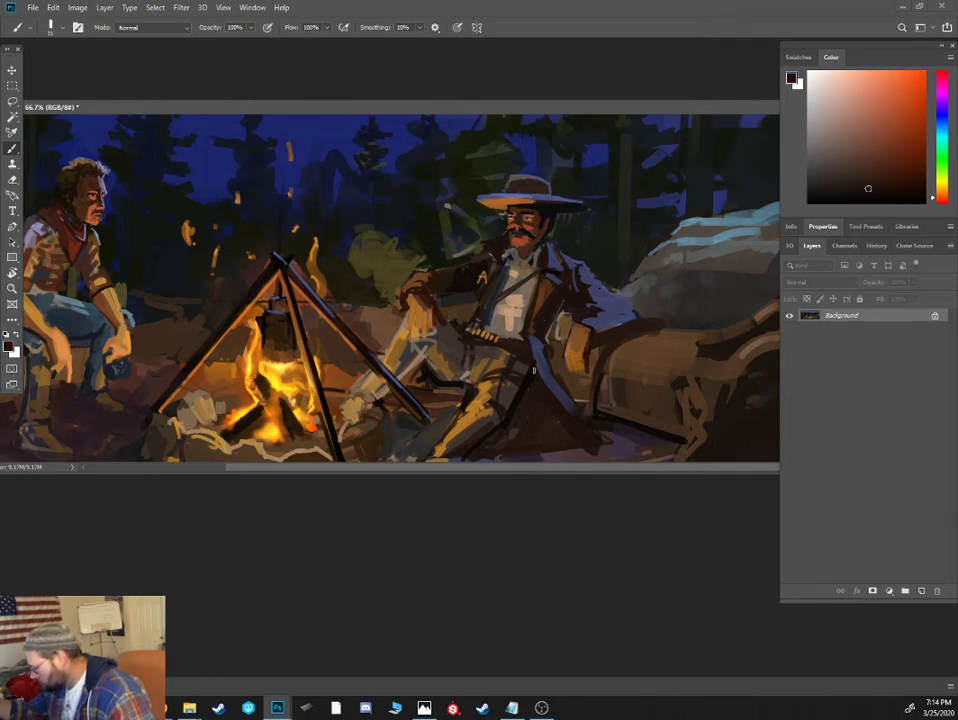
{"action": "left_click", "coordinate": [526, 379], "text": "alt"}
{"action": "key", "text": "]"}
{"action": "mouse_move", "coordinate": [531, 385]}
{"action": "left_mouse_down"}
{"action": "mouse_move", "coordinate": [551, 417]}
{"action": "mouse_move", "coordinate": [542, 401]}
{"action": "mouse_move", "coordinate": [557, 371]}
{"action": "mouse_move", "coordinate": [563, 313]}
{"action": "left_mouse_up"}
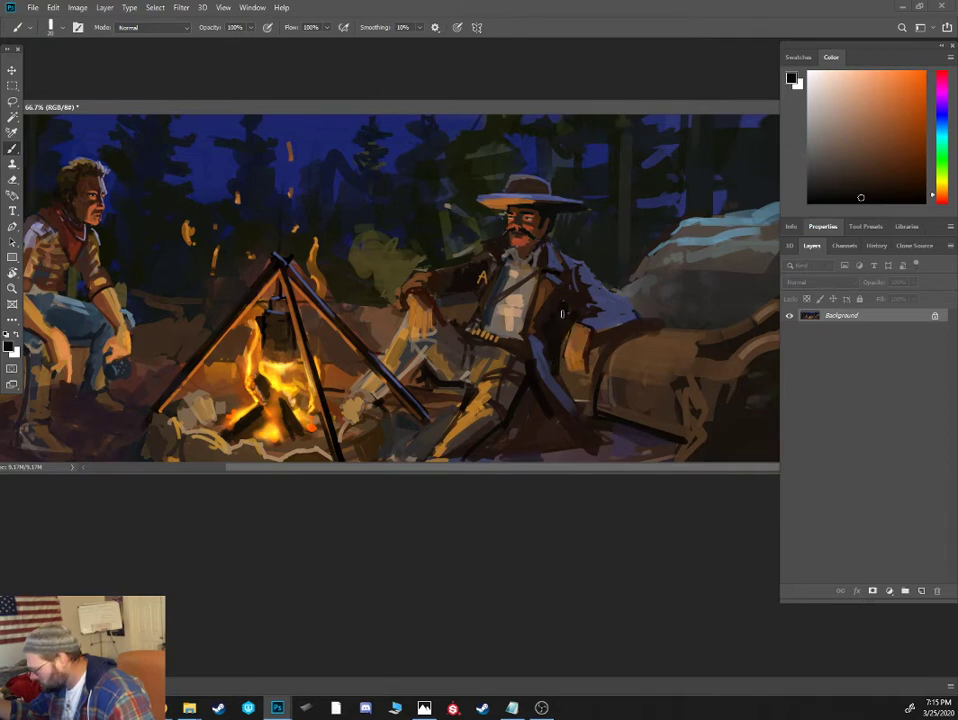
{"action": "left_click", "coordinate": [536, 280], "text": "alt"}
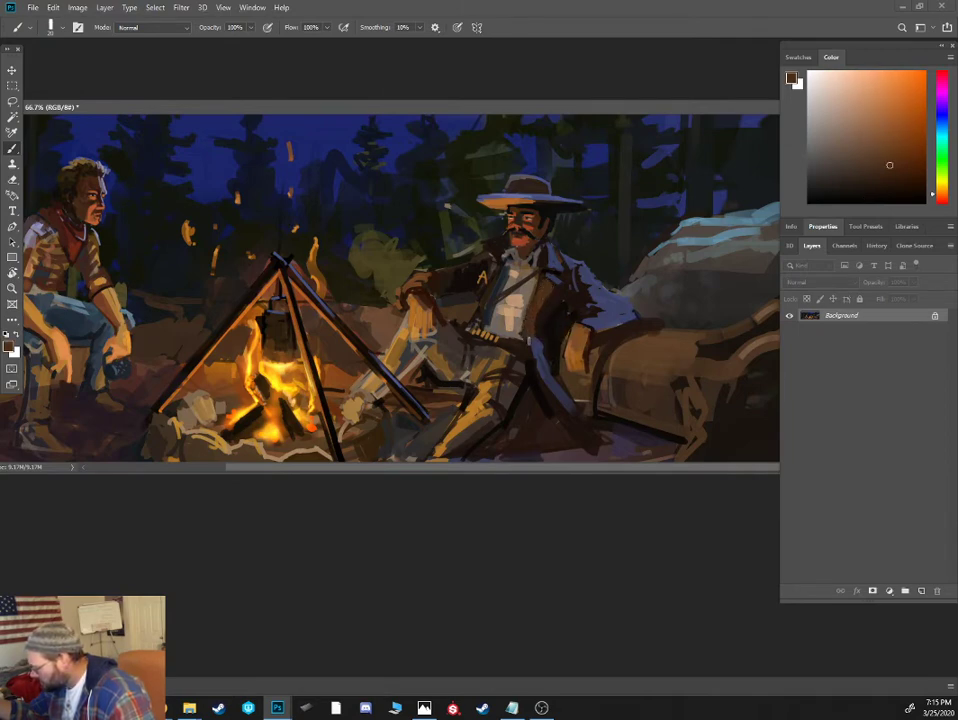
{"action": "left_click", "coordinate": [536, 312], "text": "alt"}
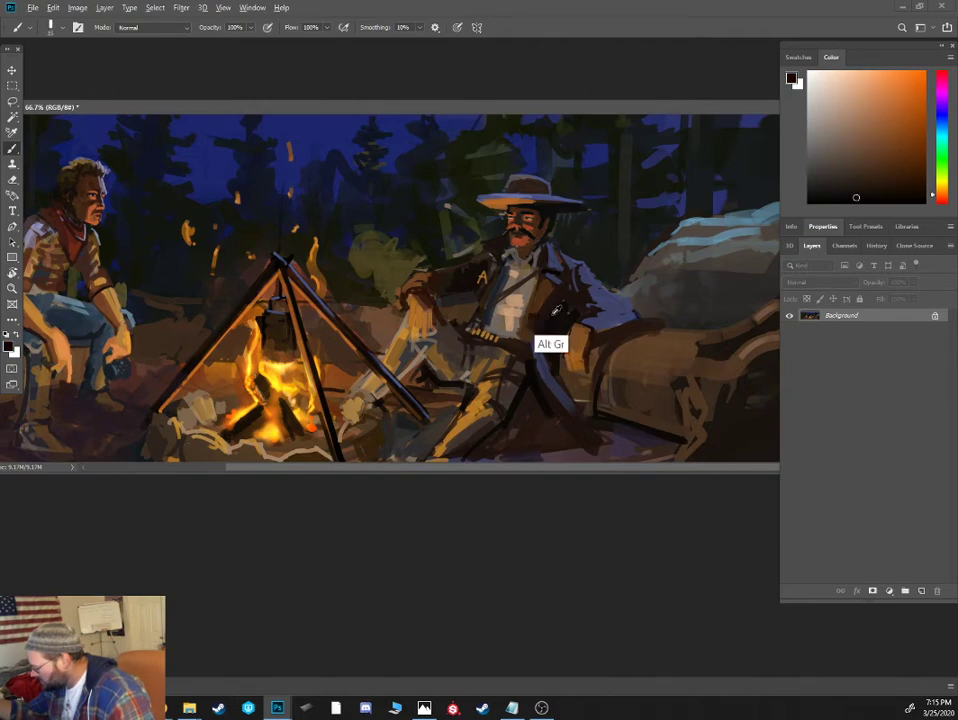
- Shade the reclining cowboy's thigh and the folds of his trousers with sampled grey-brown and near-black tones
{"action": "left_click", "coordinate": [516, 393], "text": "alt"}
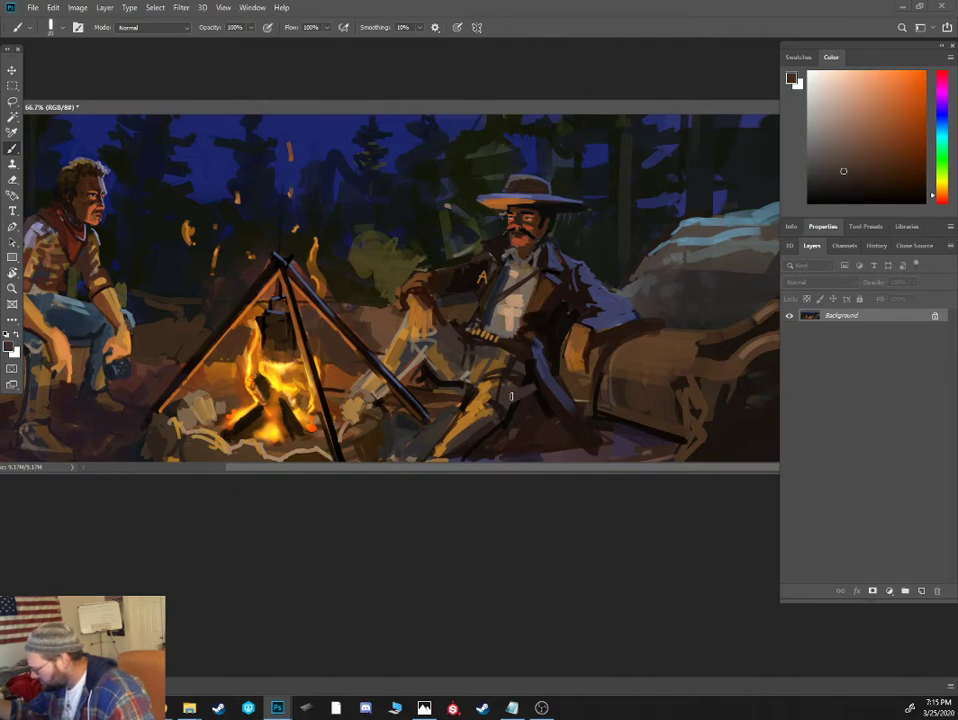
{"action": "left_click", "coordinate": [513, 350], "text": "alt"}
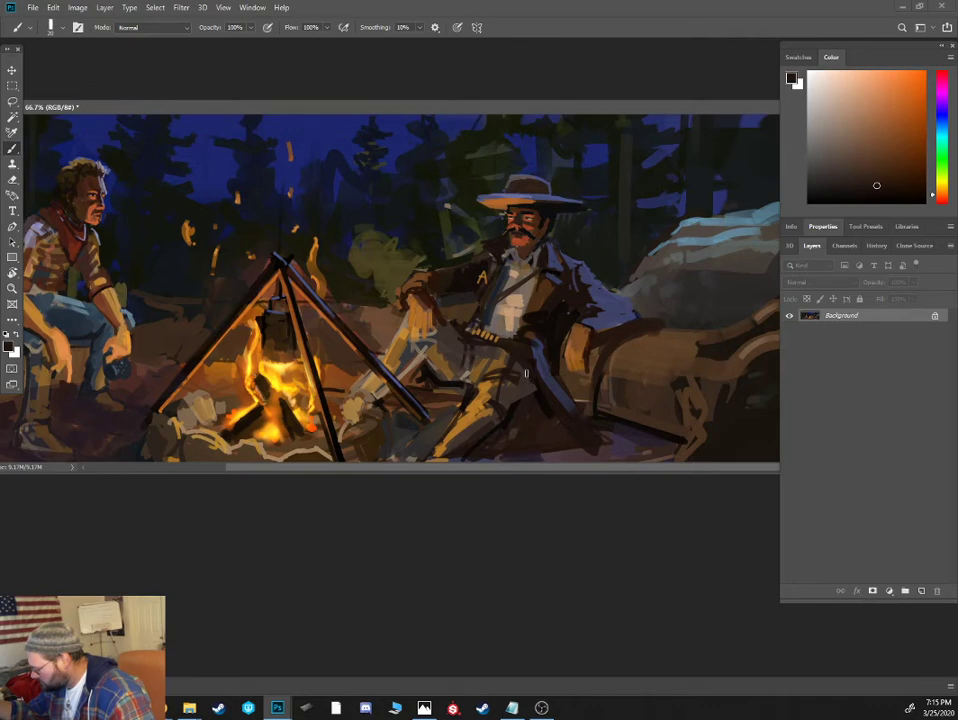
{"action": "left_click", "coordinate": [468, 410], "text": "alt"}
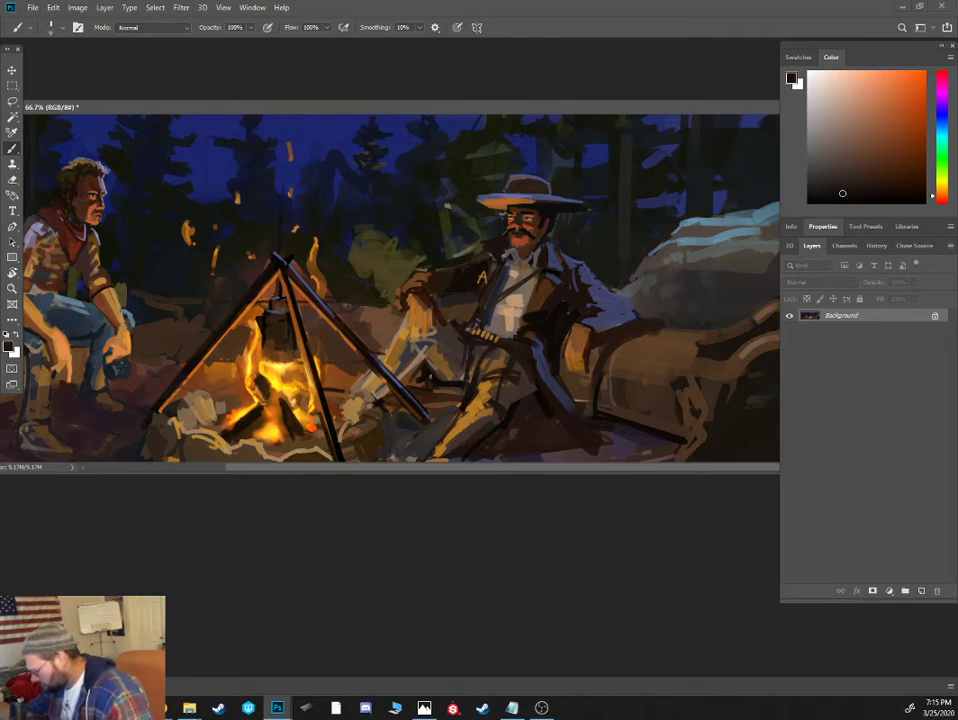
- Repaint the ground below the reclining cowboy's raised leg in sampled dark brown and touch up the fire-ring stones with tan
{"action": "left_click", "coordinate": [415, 352], "text": "alt"}
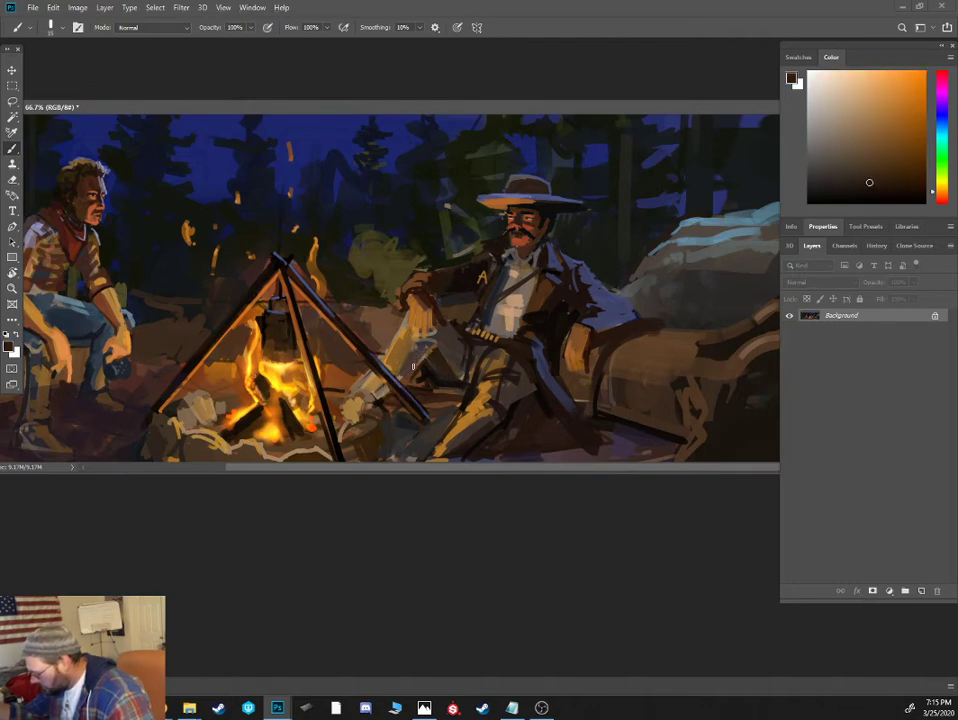
{"action": "mouse_move", "coordinate": [383, 386]}
{"action": "left_mouse_down"}
{"action": "mouse_move", "coordinate": [386, 395]}
{"action": "mouse_move", "coordinate": [370, 390]}
{"action": "mouse_move", "coordinate": [375, 383]}
{"action": "mouse_move", "coordinate": [370, 396]}
{"action": "left_mouse_up"}
{"action": "key", "text": "bracketright"}
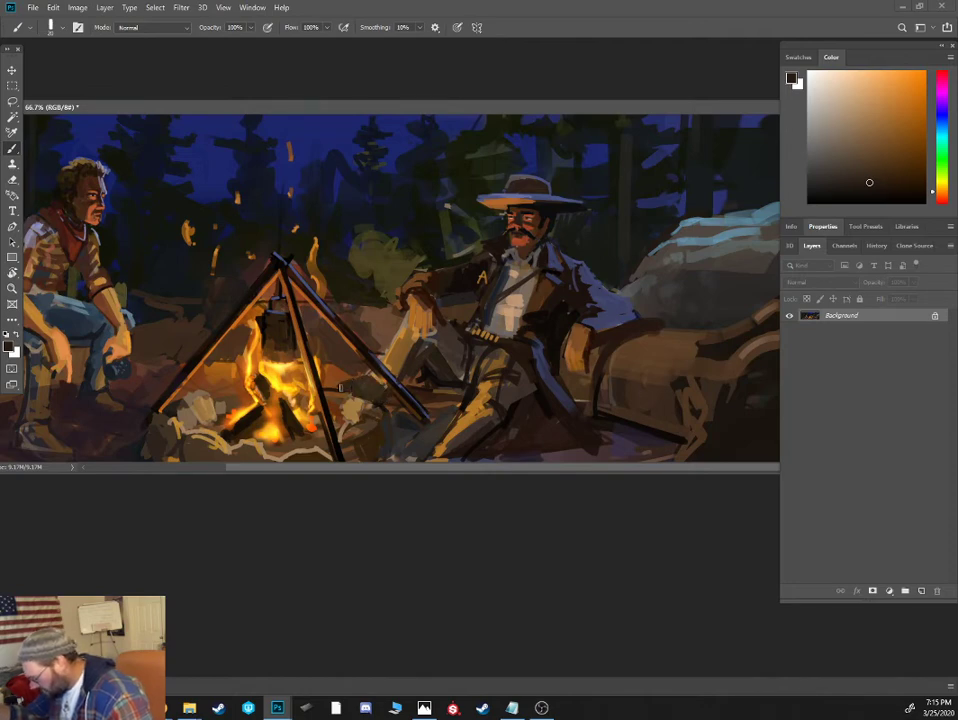
{"action": "left_click", "coordinate": [356, 420], "text": "alt"}
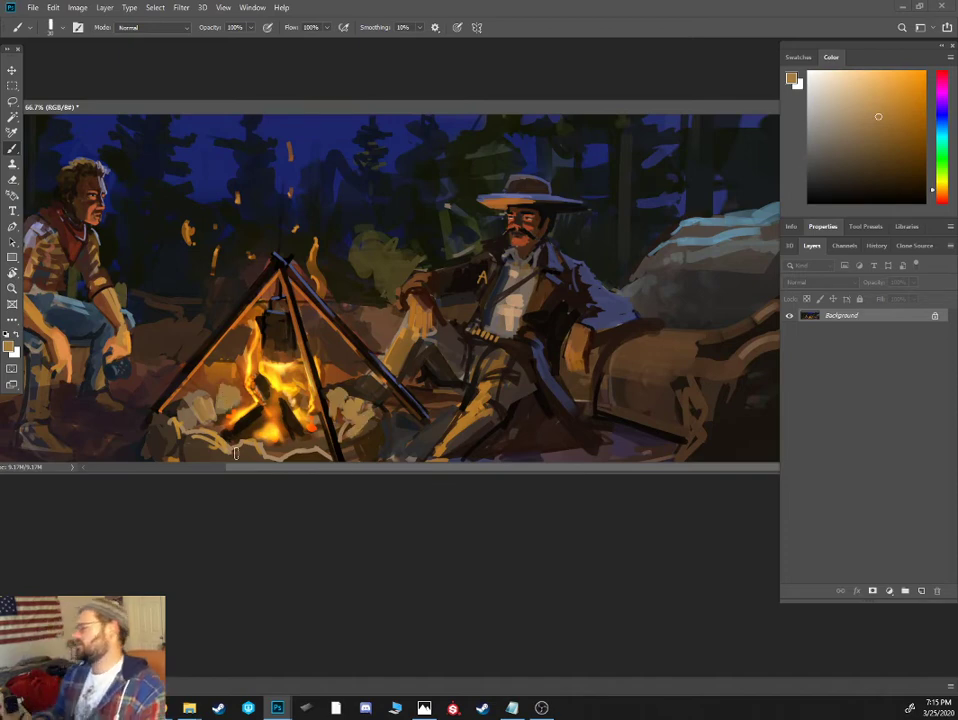
- Define the fingers of the reclining cowboy's hand on his knee with fine dark brown strokes
{"action": "left_click", "coordinate": [401, 324], "text": "alt"}
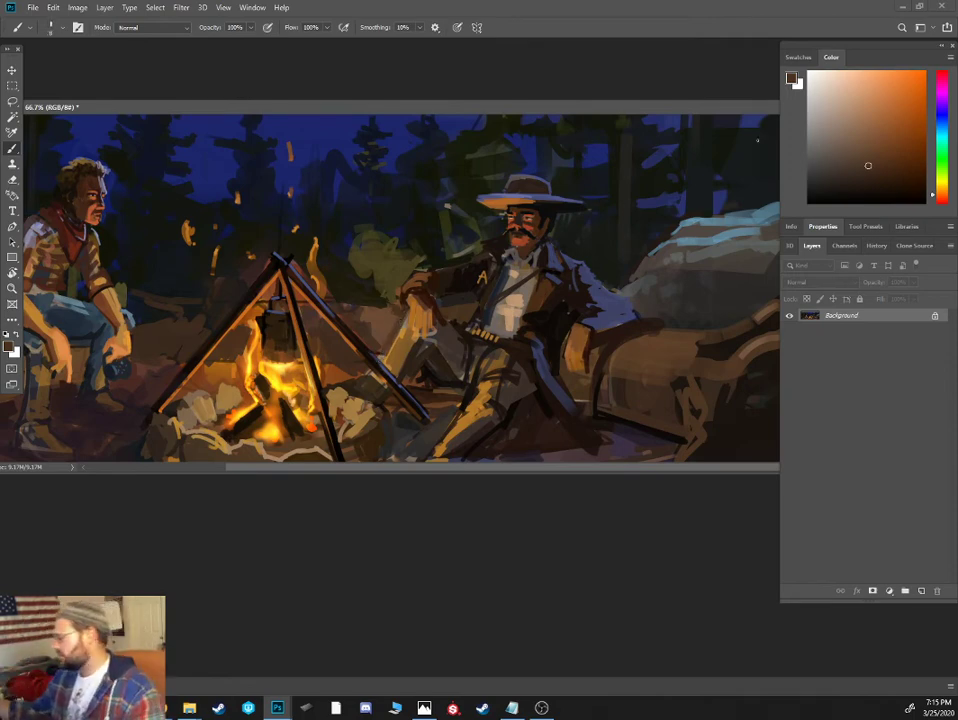
{"action": "left_click", "coordinate": [854, 166]}
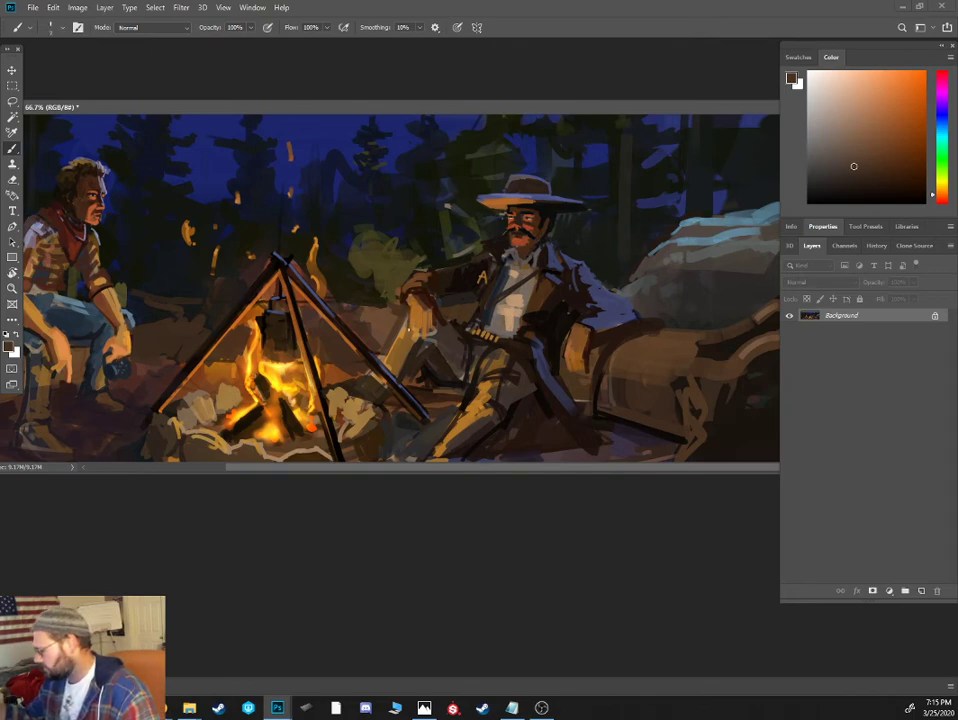
{"action": "left_click", "coordinate": [876, 184]}
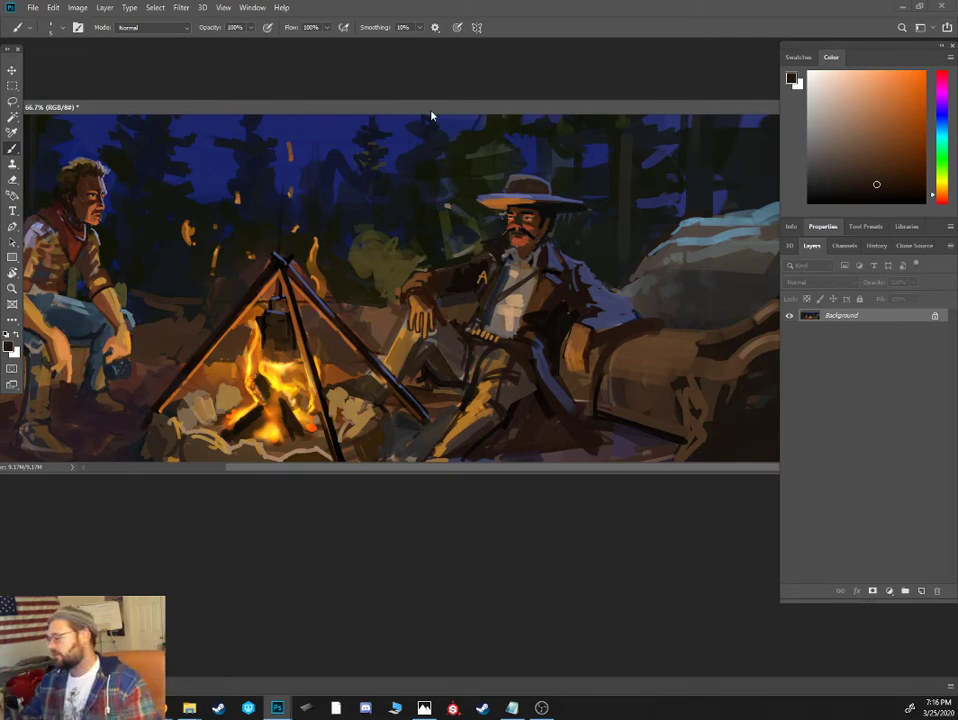
- Examine the whole campfire composition at several magnifications, from a small thumbnail size up to 50%
{"action": "key", "text": "ctrl+minus"}
{"action": "key", "text": "ctrl+minus"}
{"action": "key", "text": "ctrl+minus"}
{"action": "key", "text": "ctrl+plus"}
{"action": "key", "text": "ctrl+plus"}
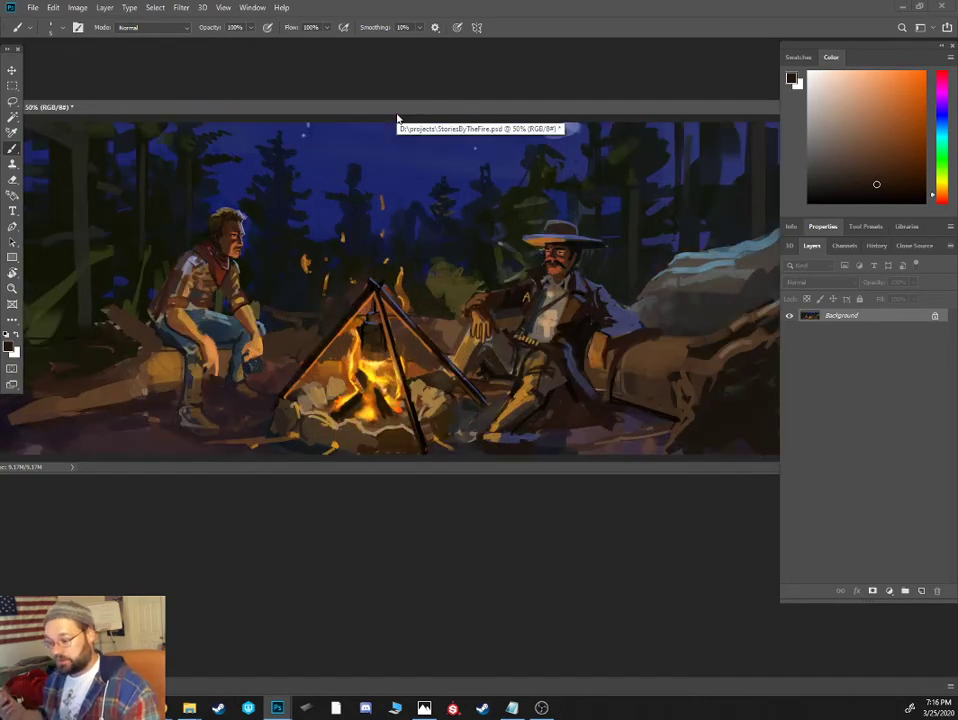
{"action": "key", "text": "ctrl+minus"}
{"action": "key", "text": "ctrl+minus"}
{"action": "key", "text": "ctrl+minus"}
{"action": "key", "text": "ctrl+minus"}
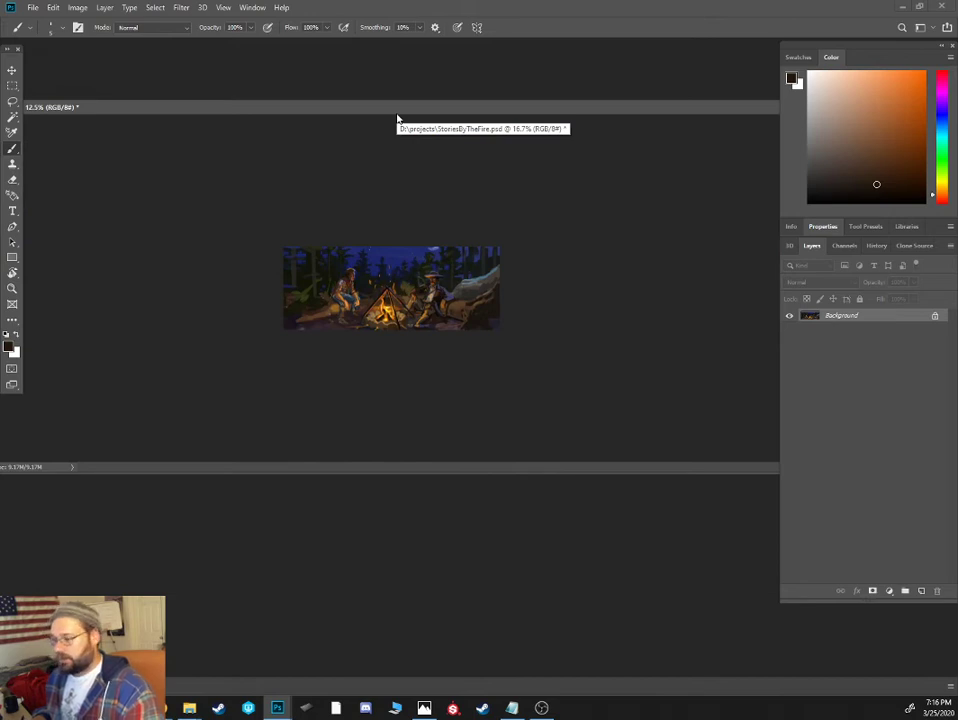
{"action": "key", "text": "ctrl+plus"}
{"action": "key", "text": "ctrl+plus"}
{"action": "key", "text": "ctrl+plus"}
{"action": "key", "text": "ctrl+plus"}
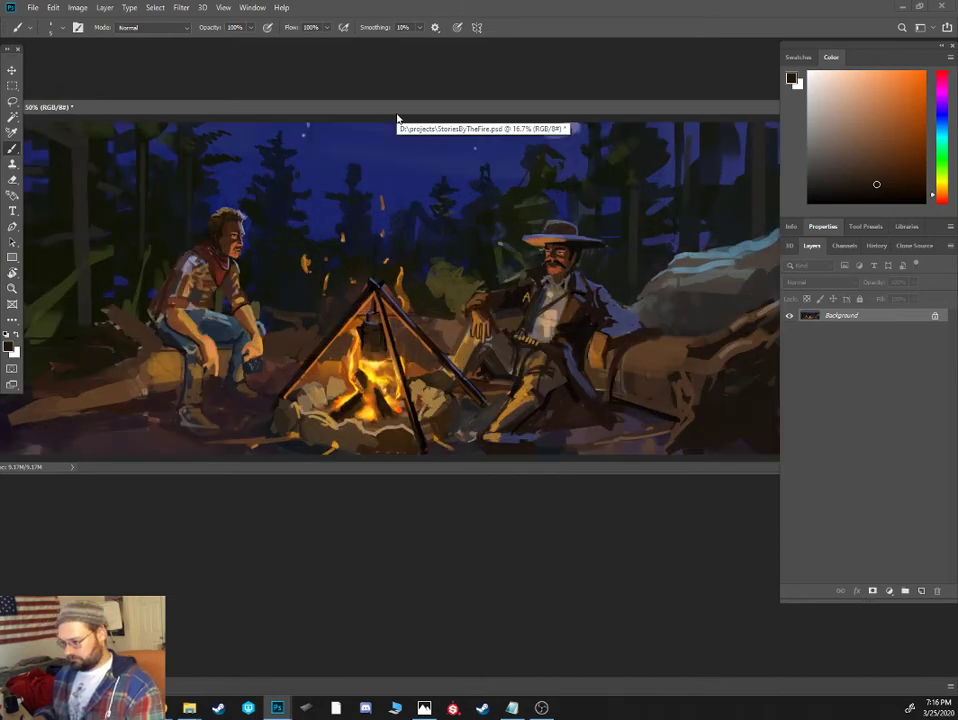
{"action": "key", "text": "ctrl+minus"}
{"action": "key", "text": "ctrl+plus"}
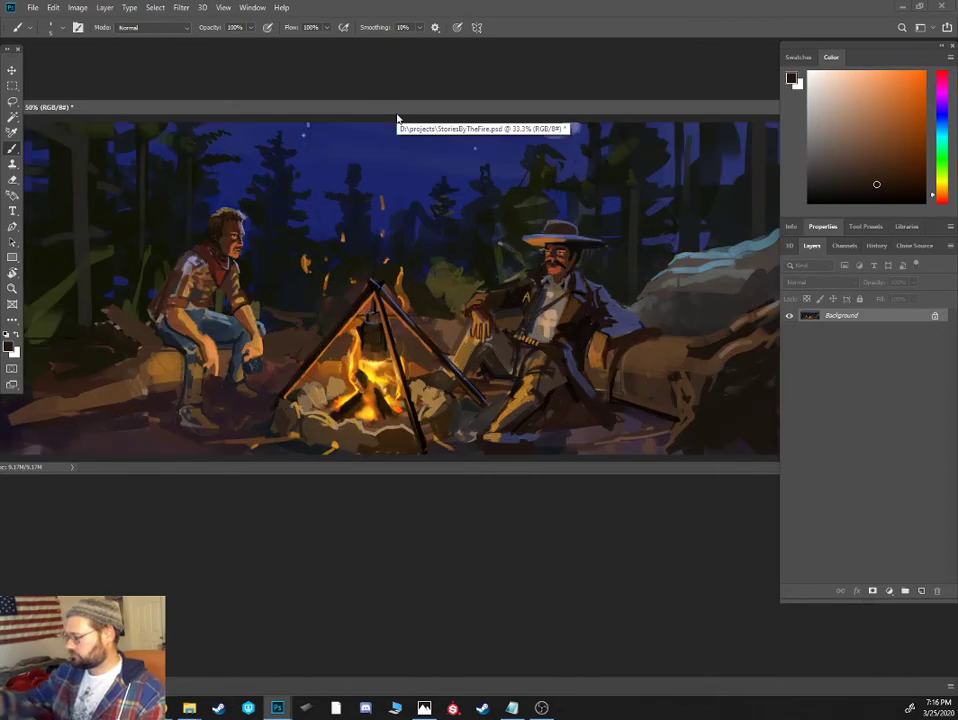
- Flip the canvas horizontally
{"action": "left_click", "coordinate": [53, 8]}
{"action": "mouse_move", "coordinate": [77, 8]}
{"action": "mouse_move", "coordinate": [124, 124]}
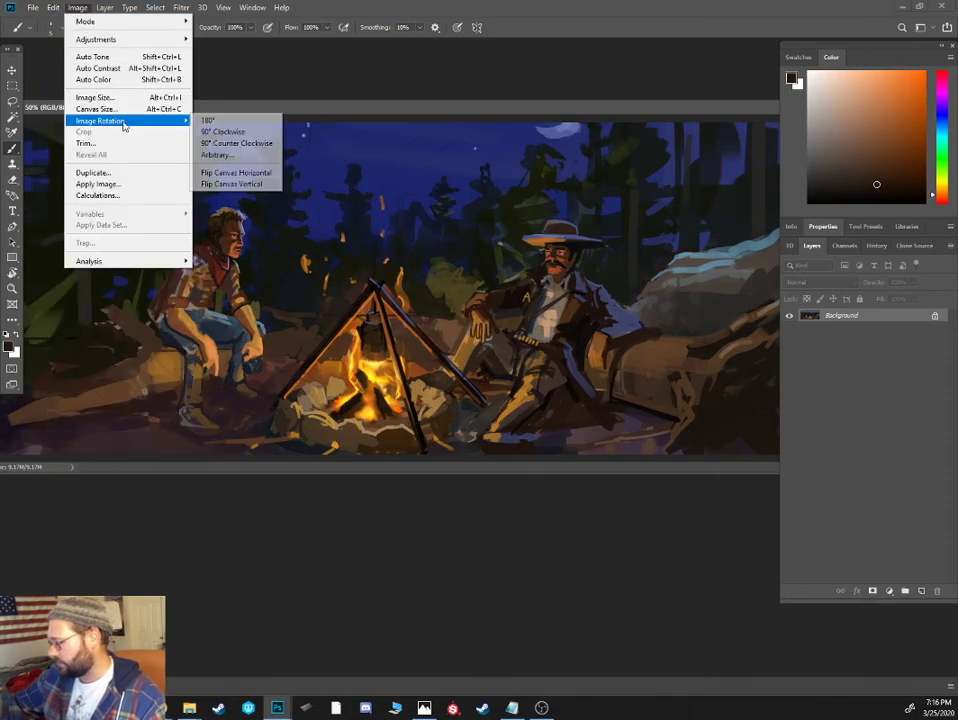
{"action": "left_click", "coordinate": [255, 174]}
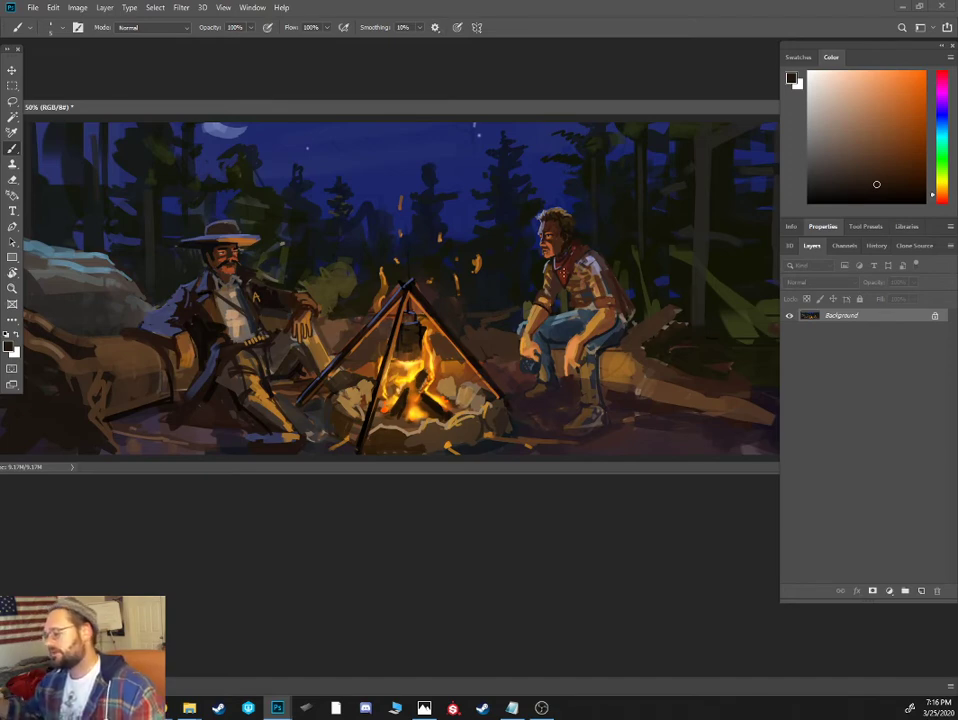
- Shade the seated cowboy's far leg with sampled dark blue and his waist with dark brown
{"action": "left_click", "coordinate": [545, 364], "text": "alt"}
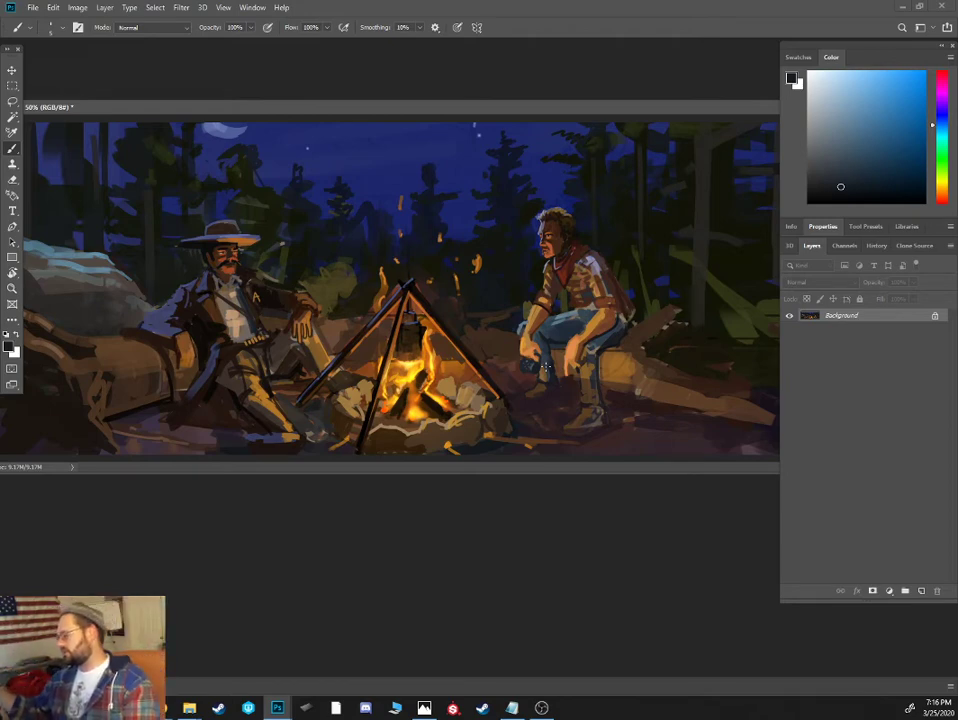
{"action": "left_click", "coordinate": [585, 297], "text": "alt"}
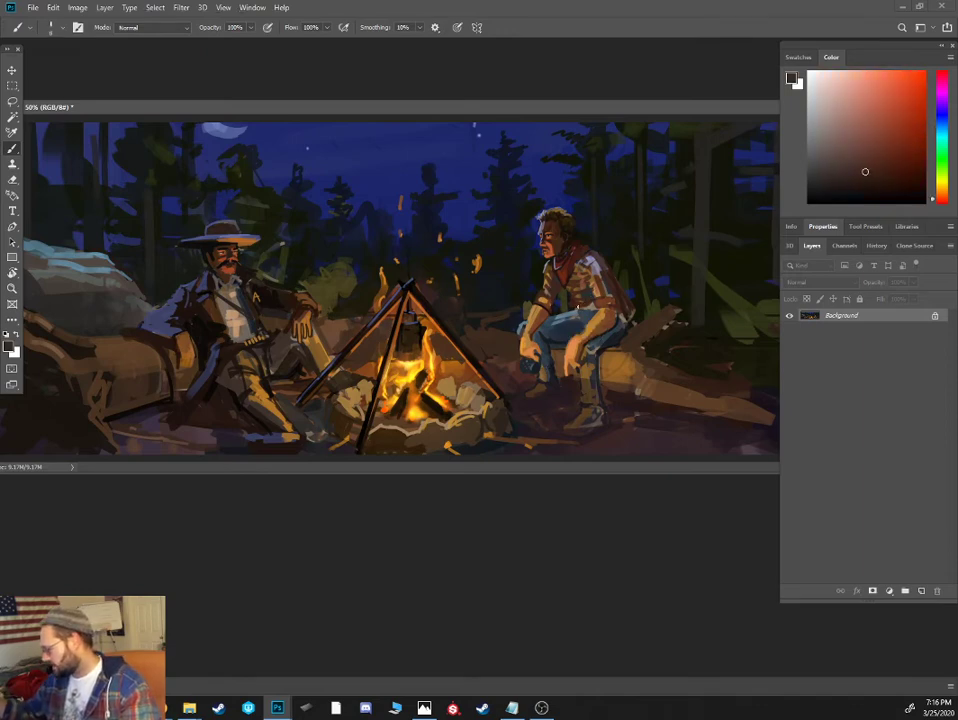
{"action": "left_click", "coordinate": [562, 308], "text": "alt"}
{"action": "left_click_drag", "start_coordinate": [553, 315], "coordinate": [573, 316]}
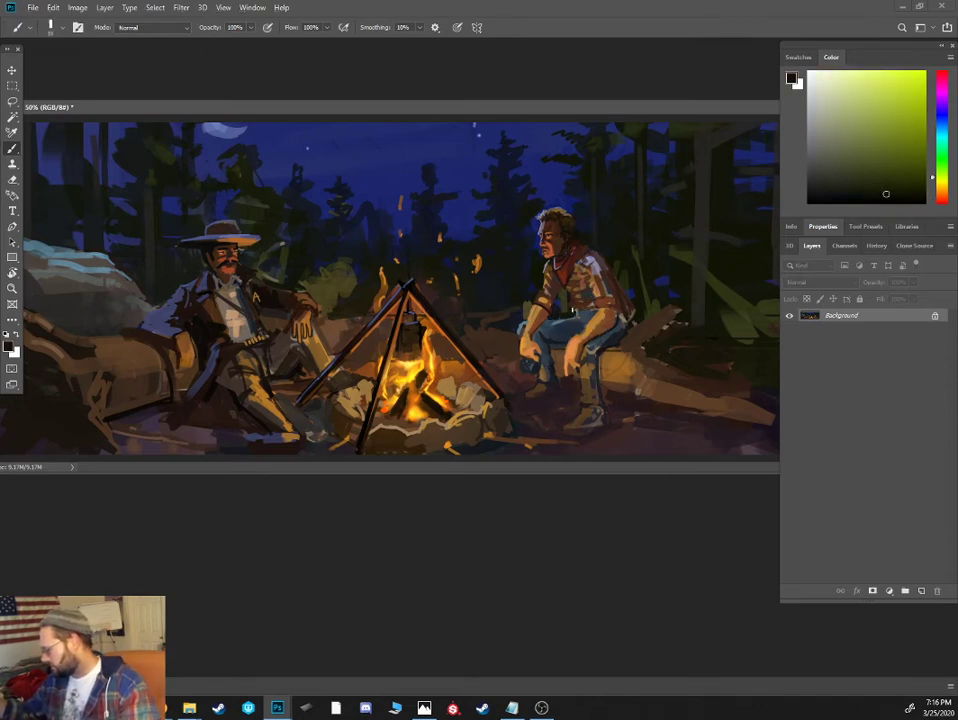
- Repaint the gap between the seated cowboy's arm and torso and the background beside his forearm with near-black and dark teal
{"action": "left_click", "coordinate": [556, 309], "text": "alt"}
{"action": "left_click", "coordinate": [558, 307], "text": "alt"}
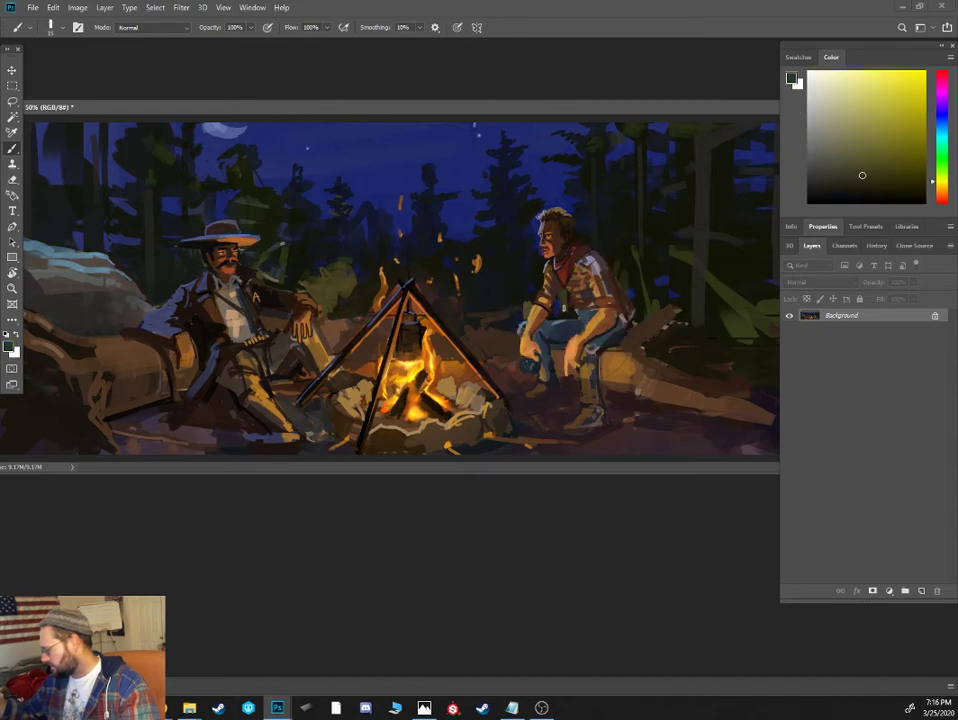
{"action": "key", "text": "bracketright"}
{"action": "mouse_move", "coordinate": [556, 316]}
{"action": "left_mouse_down"}
{"action": "mouse_move", "coordinate": [568, 313]}
{"action": "mouse_move", "coordinate": [524, 318]}
{"action": "mouse_move", "coordinate": [528, 308]}
{"action": "left_mouse_up"}
{"action": "left_click", "coordinate": [526, 298], "text": "alt"}
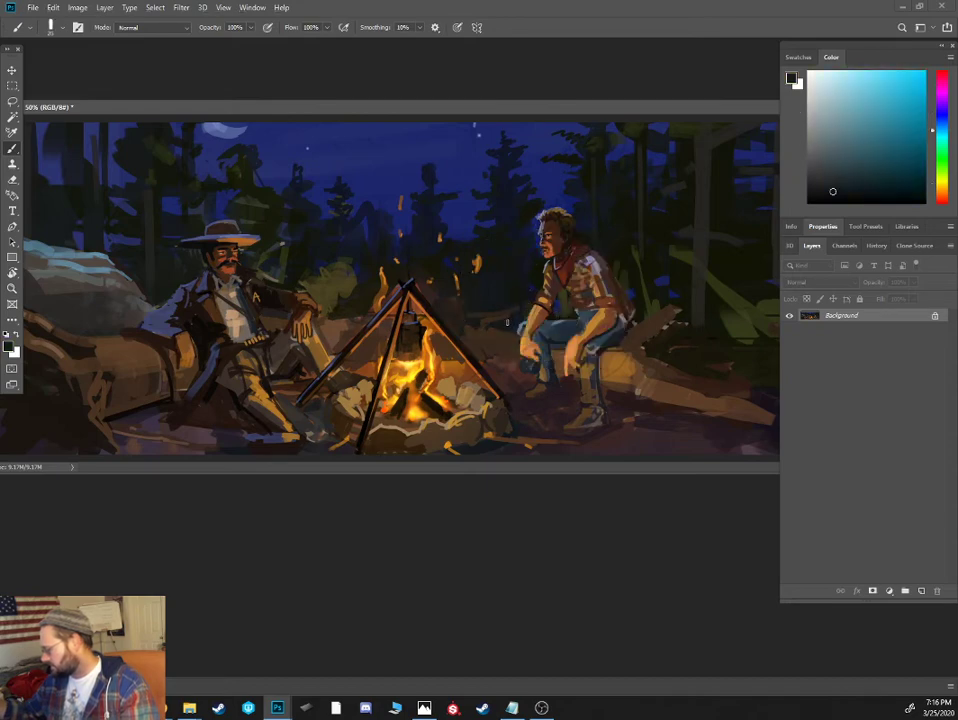
{"action": "left_click", "coordinate": [500, 333], "text": "alt"}
{"action": "key", "text": "bracketleft"}
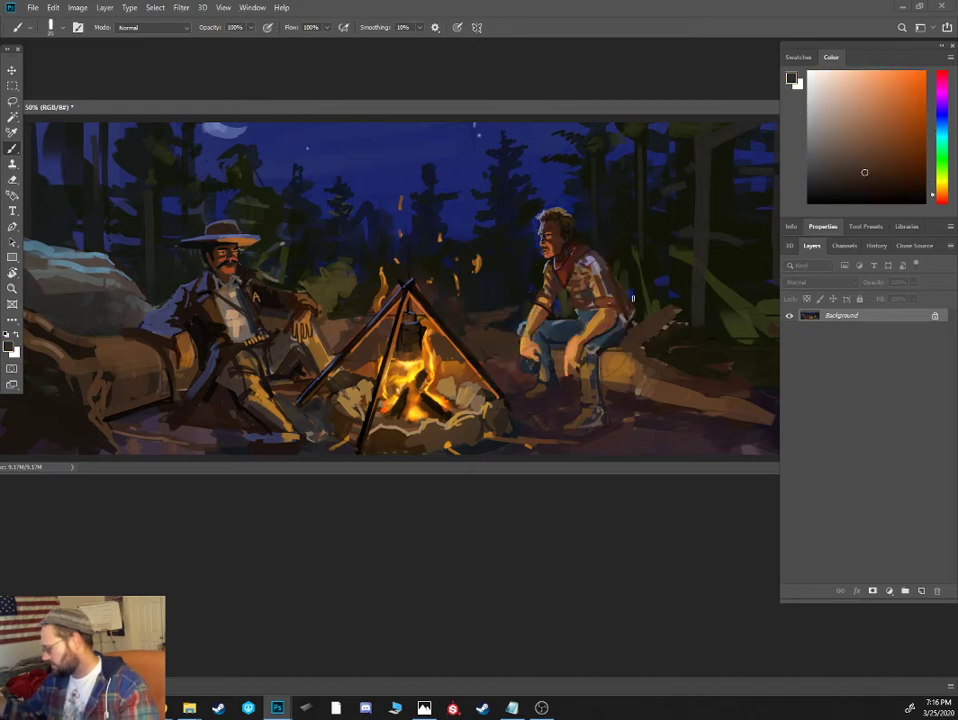
- Rework the background and log directly behind the seated cowboy's lower back with sampled dark grey-brown strokes
{"action": "left_click", "coordinate": [647, 333], "text": "alt"}
{"action": "left_click_drag", "start_coordinate": [648, 344], "coordinate": [687, 375]}
{"action": "left_click", "coordinate": [643, 315], "text": "alt"}
{"action": "mouse_move", "coordinate": [635, 310]}
{"action": "left_mouse_down"}
{"action": "mouse_move", "coordinate": [648, 309]}
{"action": "mouse_move", "coordinate": [621, 325]}
{"action": "left_mouse_up"}
{"action": "left_click", "coordinate": [615, 310], "text": "alt"}
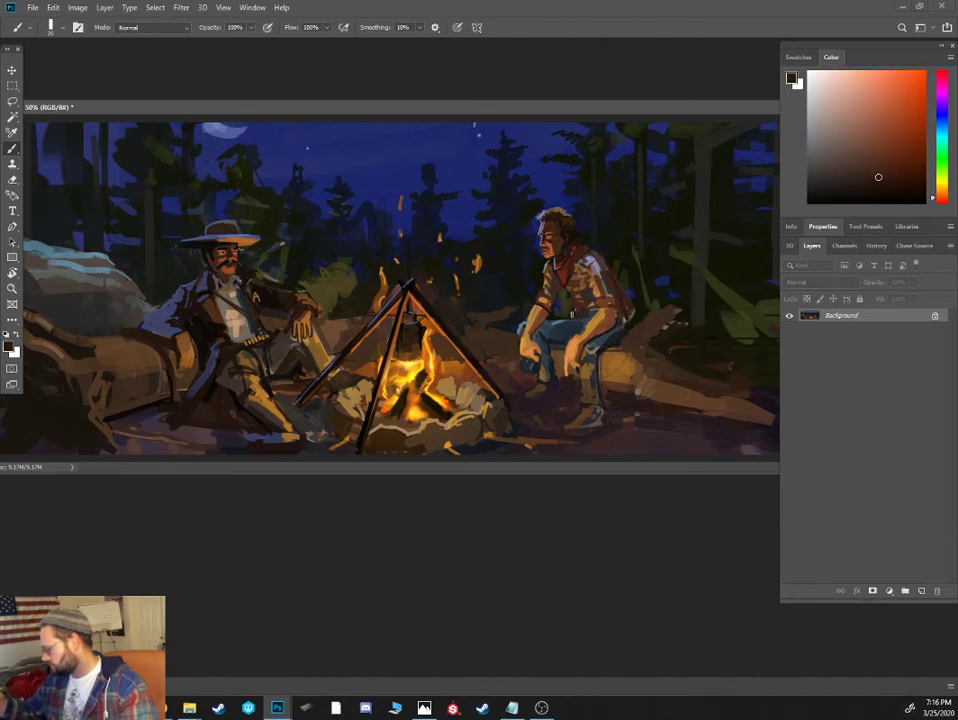
- Shade the front of the seated cowboy's shirt with sampled reddish browns, varying the brush size
{"action": "left_click", "coordinate": [437, 210], "text": "alt"}
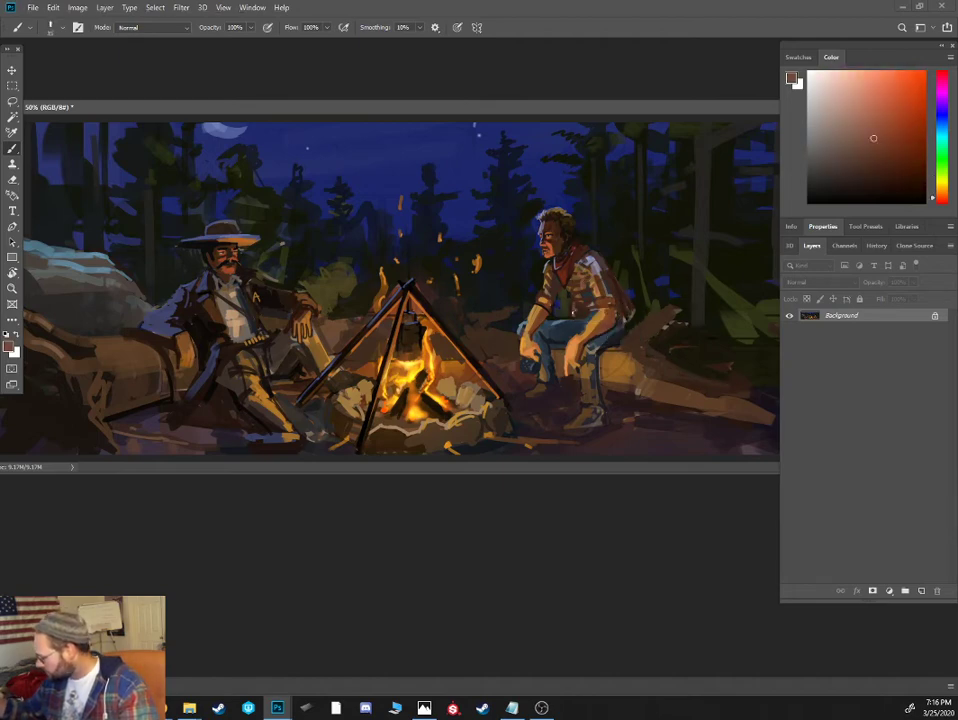
{"action": "key", "text": "["}
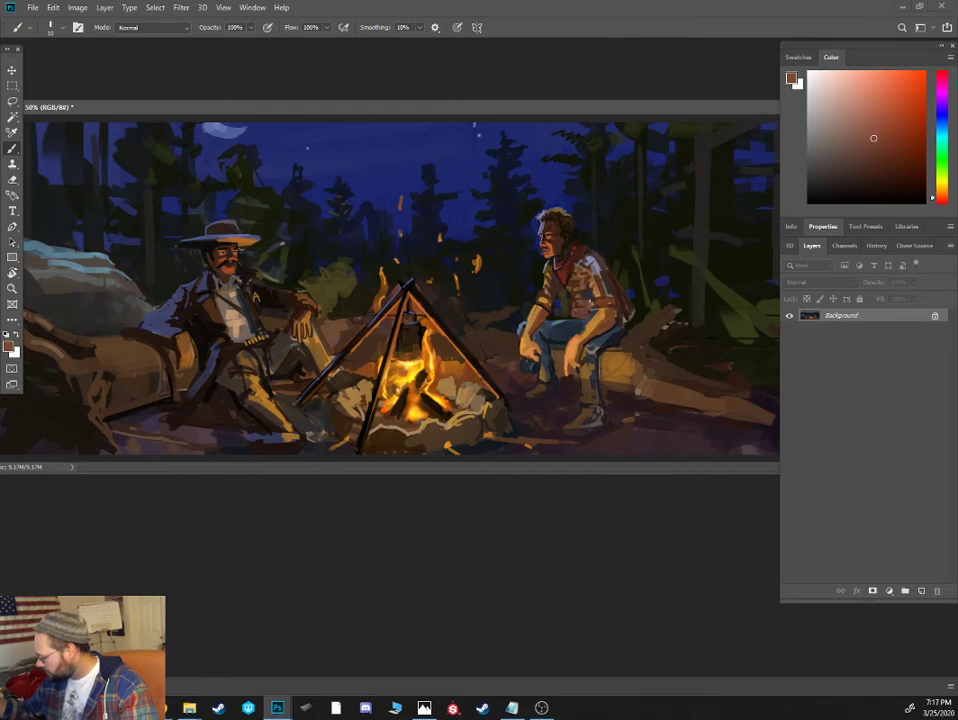
{"action": "left_click", "coordinate": [591, 288], "text": "alt"}
{"action": "key", "text": "]"}
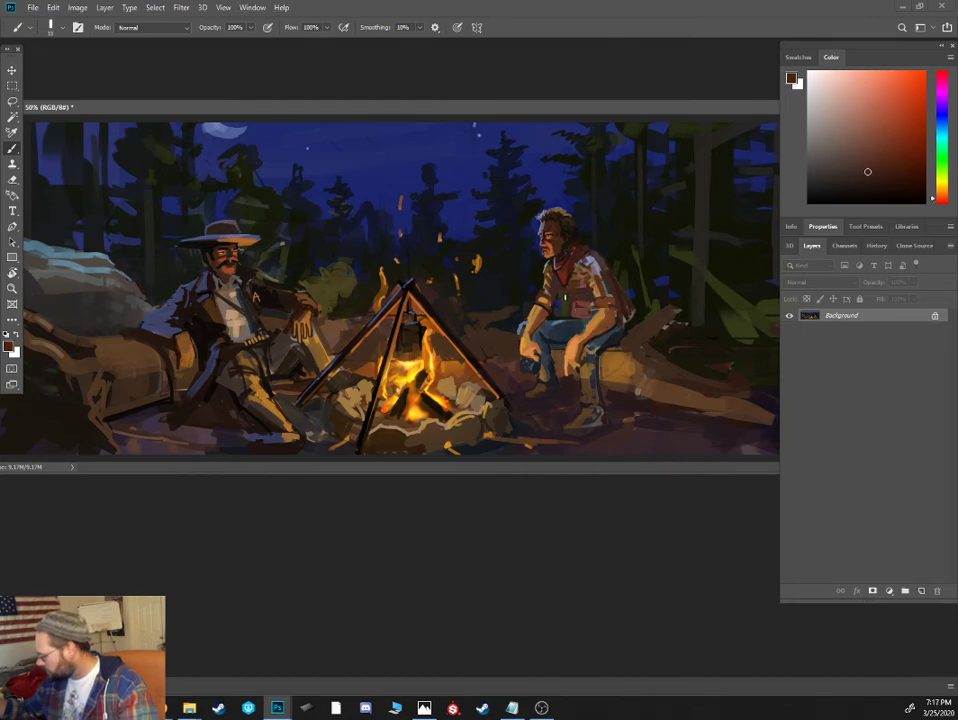
{"action": "left_click", "coordinate": [561, 305], "text": "alt"}
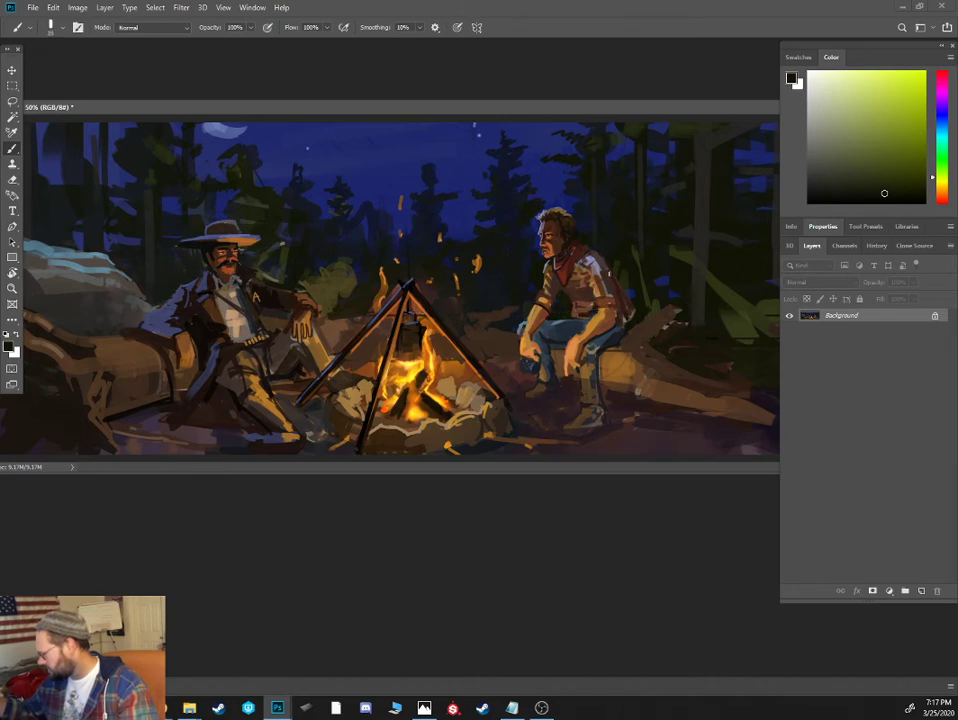
- Darken the seated cowboy's back contour and the foliage behind it with near-black olive tones
{"action": "left_click_drag", "start_coordinate": [609, 273], "coordinate": [618, 323]}
{"action": "left_click", "coordinate": [618, 287], "text": "alt"}
{"action": "left_click", "coordinate": [636, 283], "text": "alt"}
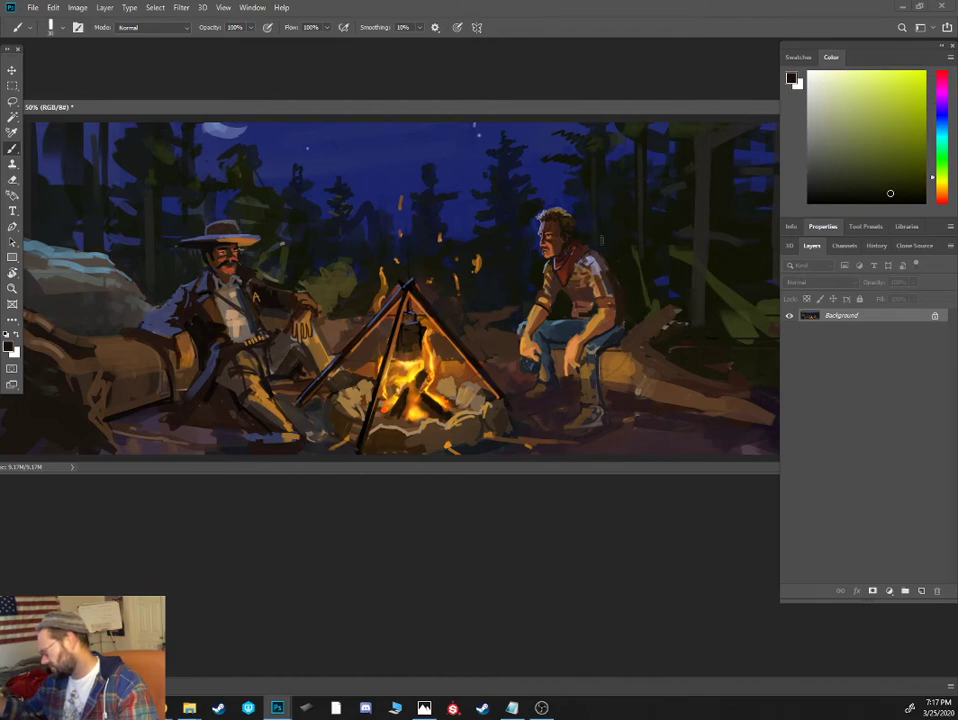
- Repaint the seated cowboy's hip and near trouser leg down to the boot in dark blue, reducing the brush size
{"action": "left_click", "coordinate": [603, 337], "text": "alt"}
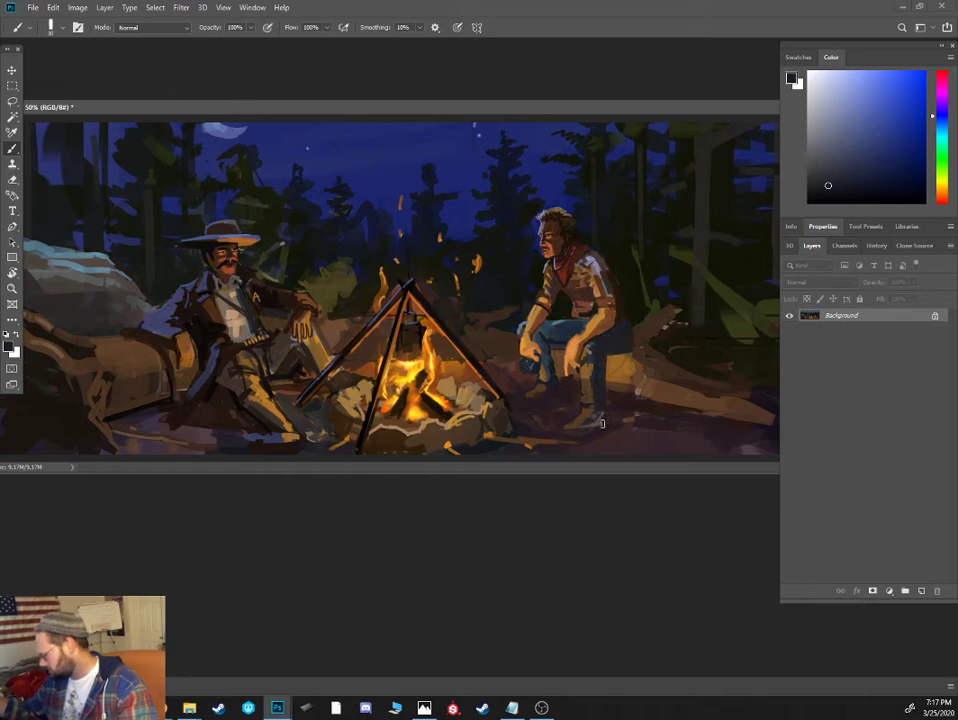
{"action": "left_click_drag", "start_coordinate": [839, 187], "coordinate": [854, 184]}
{"action": "key", "text": "bracketleft"}
{"action": "key", "text": "bracketleft"}
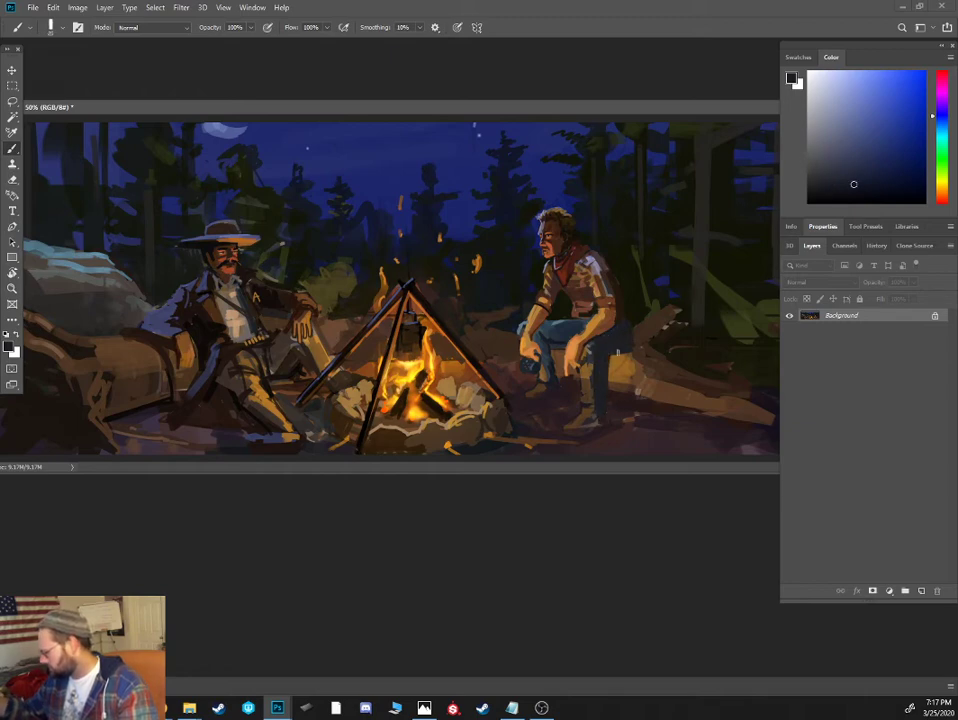
- Paint a dark brown shadow band curving down the log just behind the seated cowboy
{"action": "left_click", "coordinate": [460, 294], "text": "alt"}
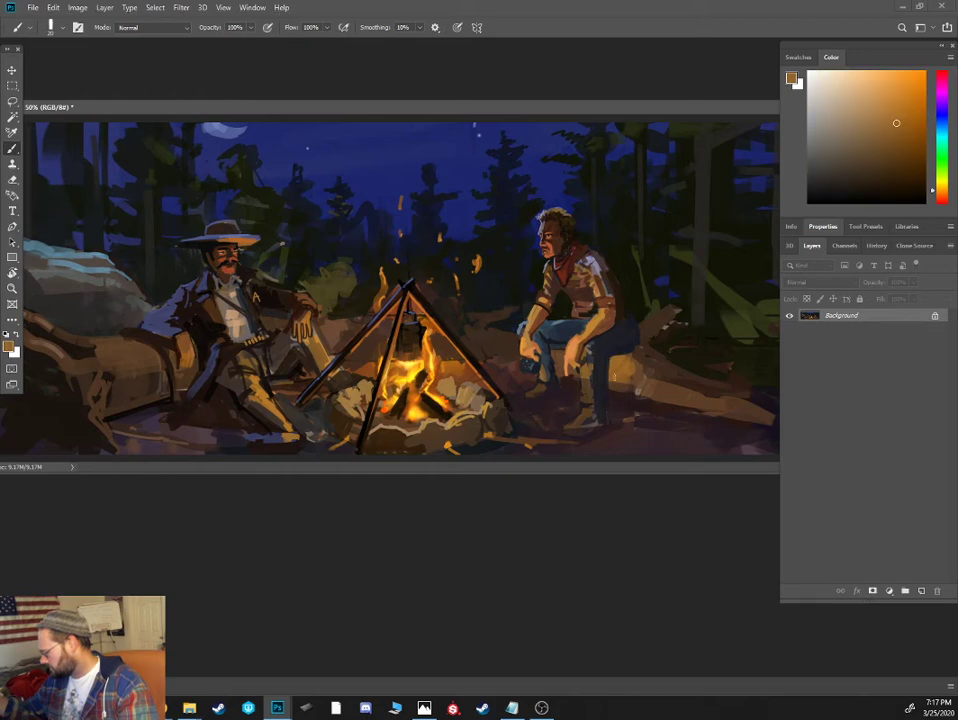
{"action": "left_click", "coordinate": [864, 188]}
{"action": "key", "text": "["}
{"action": "mouse_move", "coordinate": [642, 366]}
{"action": "left_mouse_down"}
{"action": "mouse_move", "coordinate": [637, 397]}
{"action": "mouse_move", "coordinate": [621, 391]}
{"action": "mouse_move", "coordinate": [630, 403]}
{"action": "left_mouse_up"}
- Lasso the seated cowboy's far lower leg, reposition it slightly, and deselect
{"action": "left_click", "coordinate": [536, 401], "text": "alt"}
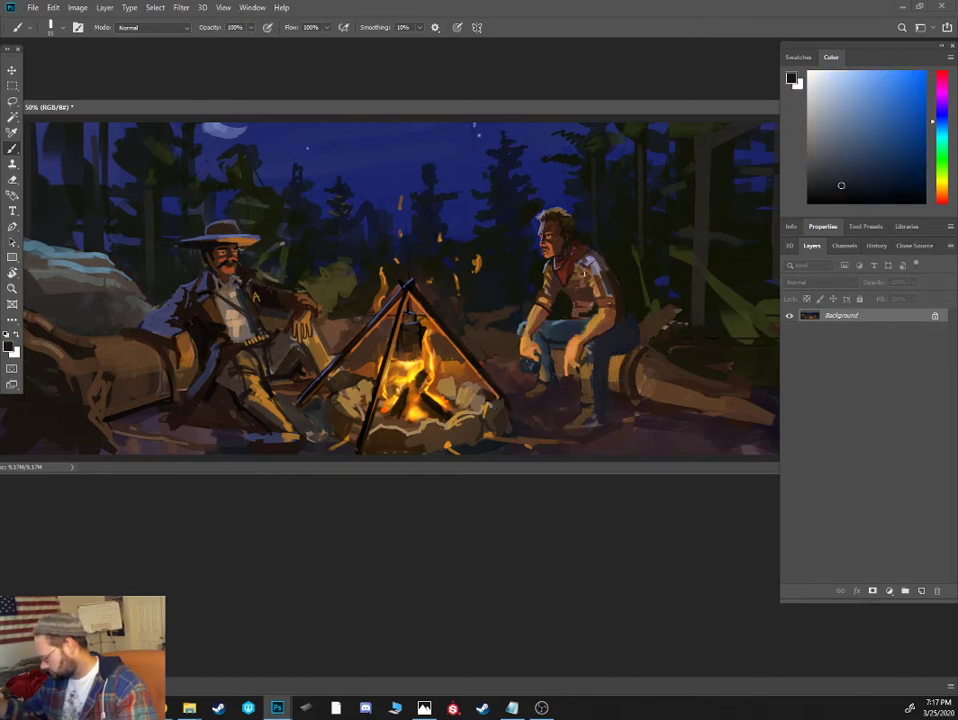
{"action": "key", "text": "l"}
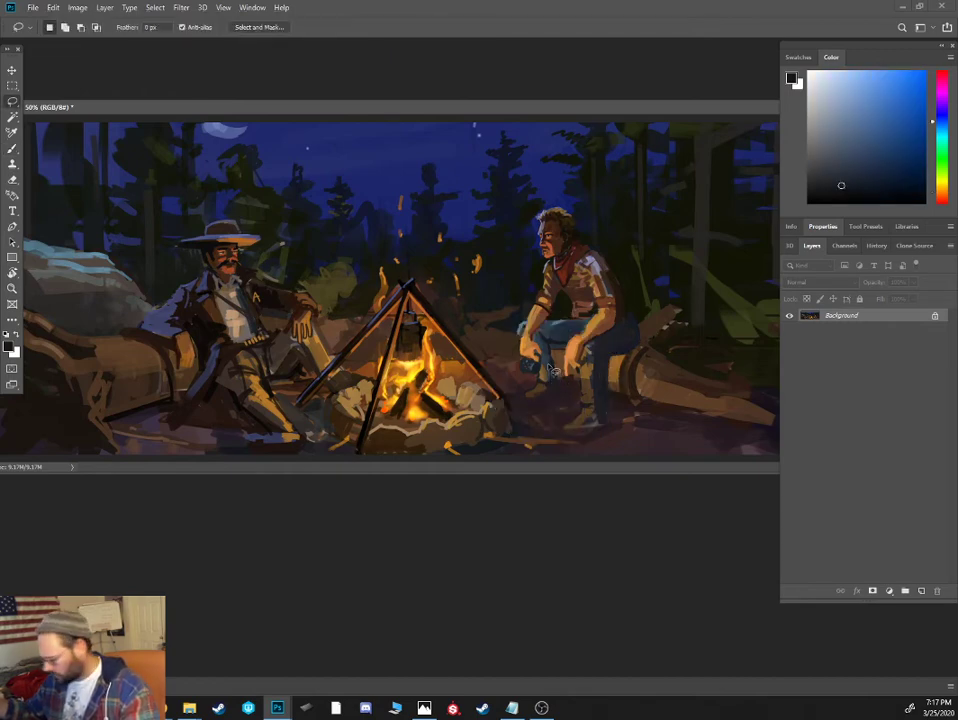
{"action": "mouse_move", "coordinate": [543, 367]}
{"action": "left_mouse_down"}
{"action": "mouse_move", "coordinate": [562, 391]}
{"action": "mouse_move", "coordinate": [525, 399]}
{"action": "mouse_move", "coordinate": [541, 368]}
{"action": "mouse_move", "coordinate": [551, 401]}
{"action": "mouse_move", "coordinate": [543, 373]}
{"action": "mouse_move", "coordinate": [536, 379]}
{"action": "left_mouse_up"}
{"action": "key", "text": "v"}
{"action": "key", "text": "ctrl+d"}
- Repaint the seated cowboy's far leg in dark blue and fill the gap between his legs with sampled dark browns
{"action": "key", "text": "b"}
{"action": "left_click", "coordinate": [541, 372], "text": "alt"}
{"action": "left_click", "coordinate": [537, 373], "text": "alt"}
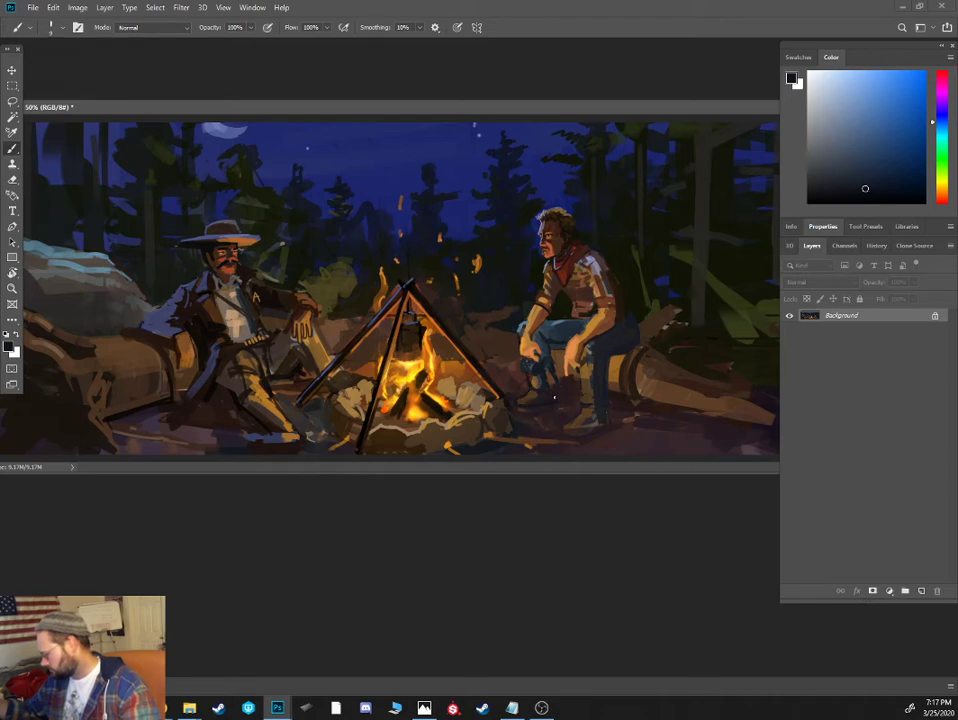
{"action": "left_click", "coordinate": [547, 374], "text": "alt"}
{"action": "key", "text": "bracketright"}
{"action": "left_click", "coordinate": [555, 373], "text": "alt"}
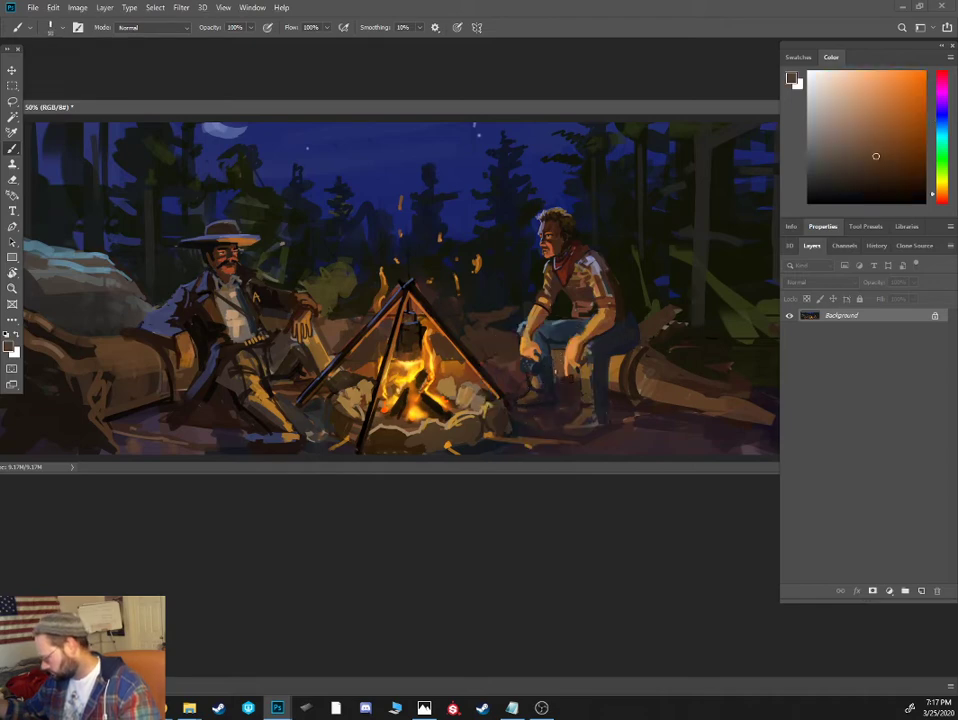
{"action": "left_click", "coordinate": [568, 371], "text": "alt"}
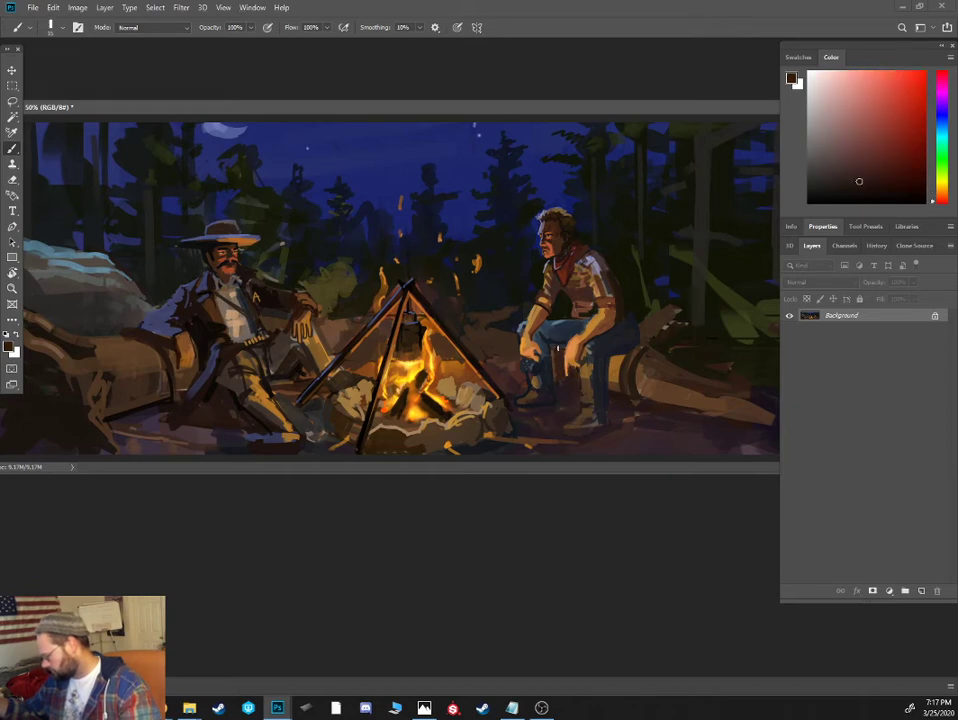
{"action": "left_click", "coordinate": [545, 342], "text": "alt"}
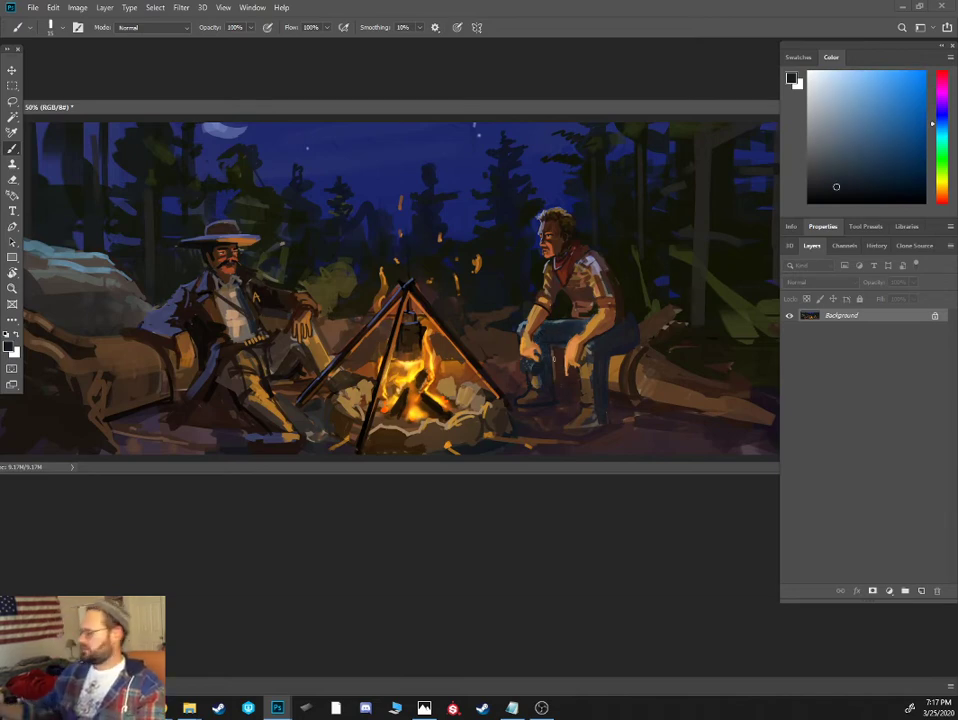
- Rework the seated cowboy's shirt in orange-brown, reddish brown and muted pink, and touch up around his boots in dark brown
{"action": "left_click", "coordinate": [446, 256], "text": "alt"}
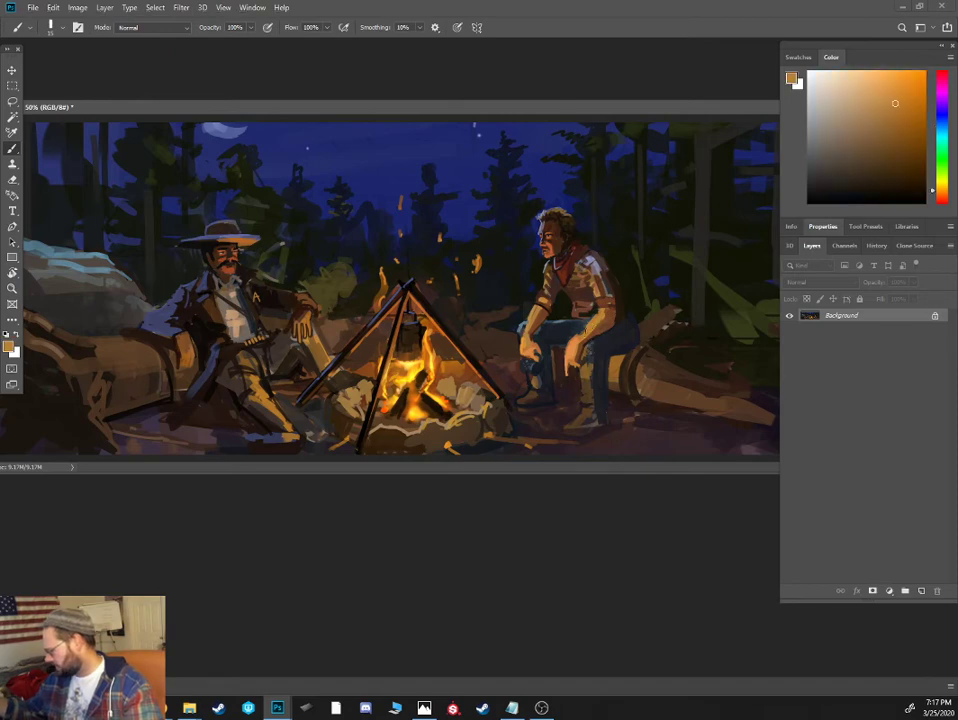
{"action": "left_click", "coordinate": [934, 193]}
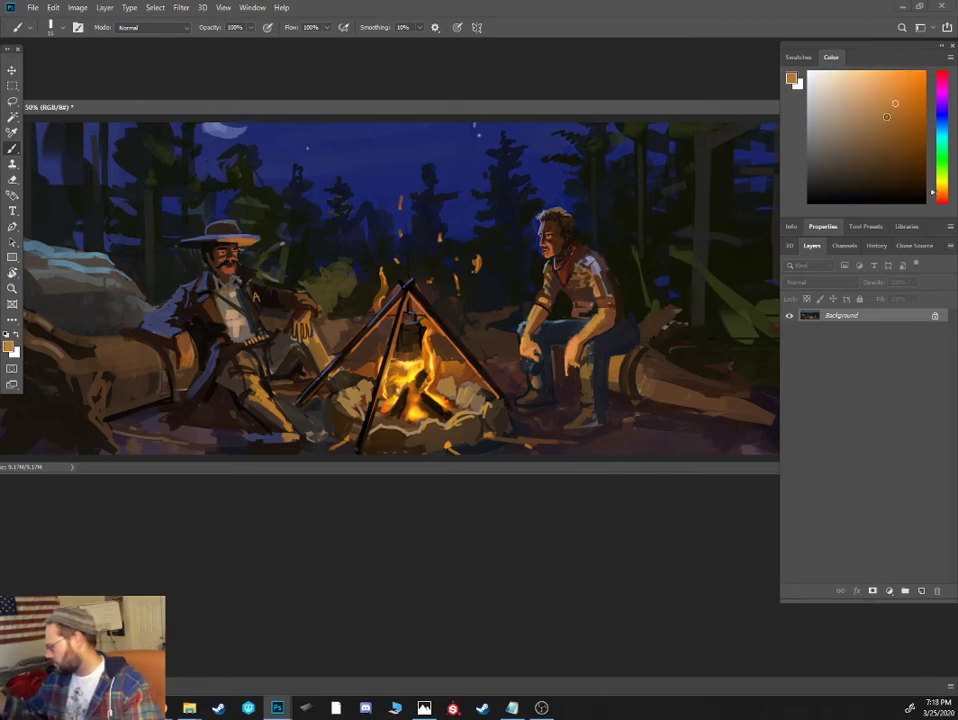
{"action": "left_click", "coordinate": [884, 116]}
{"action": "left_click", "coordinate": [586, 296], "text": "alt"}
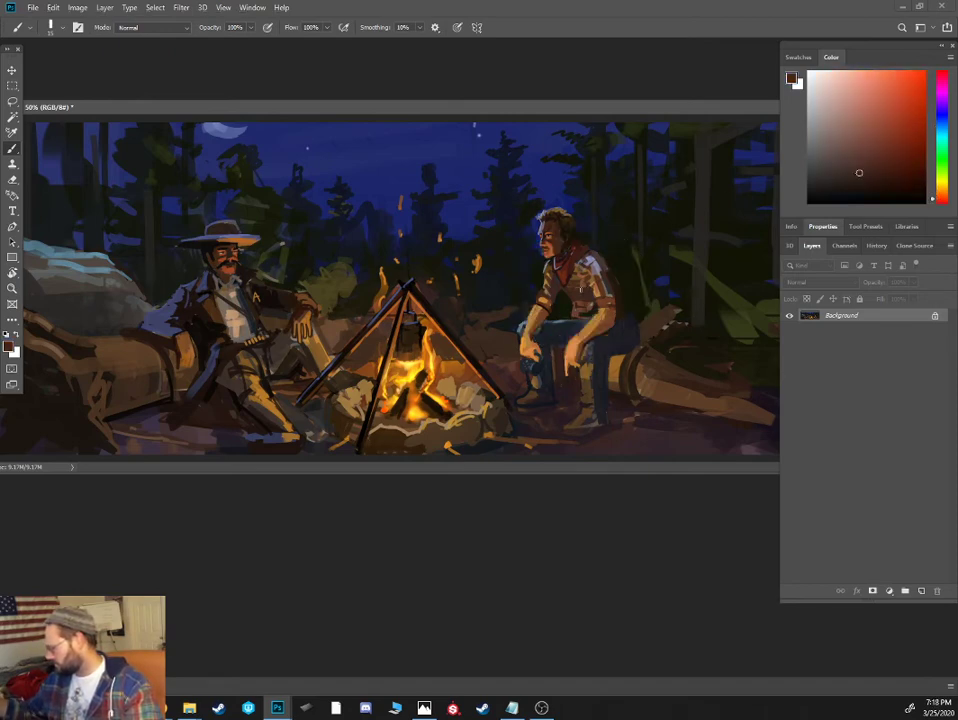
{"action": "left_click", "coordinate": [840, 132]}
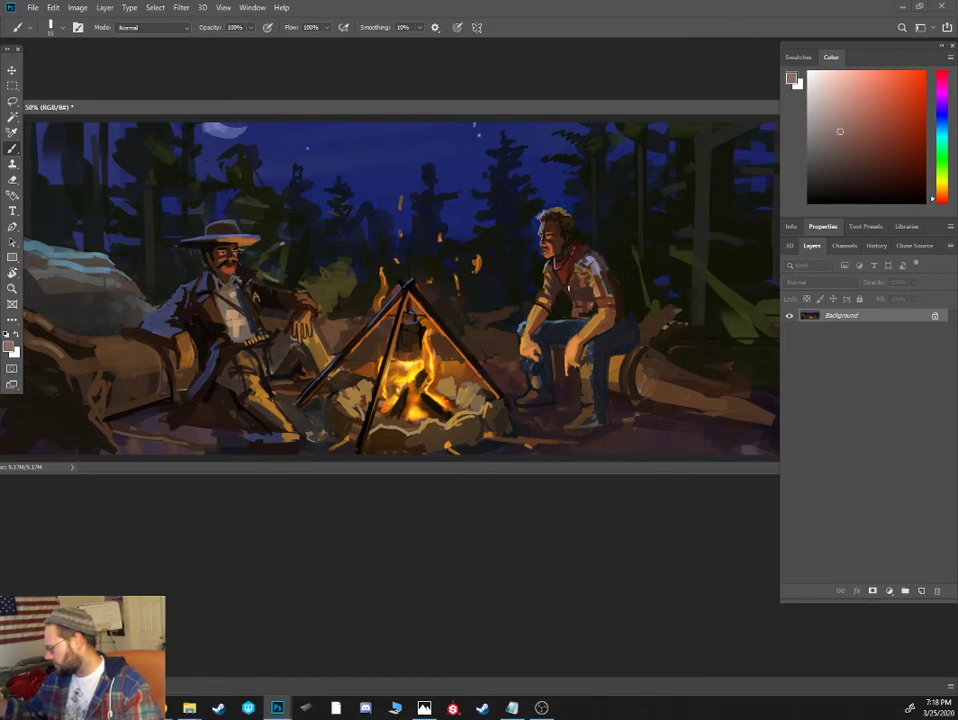
{"action": "left_click", "coordinate": [588, 328], "text": "alt"}
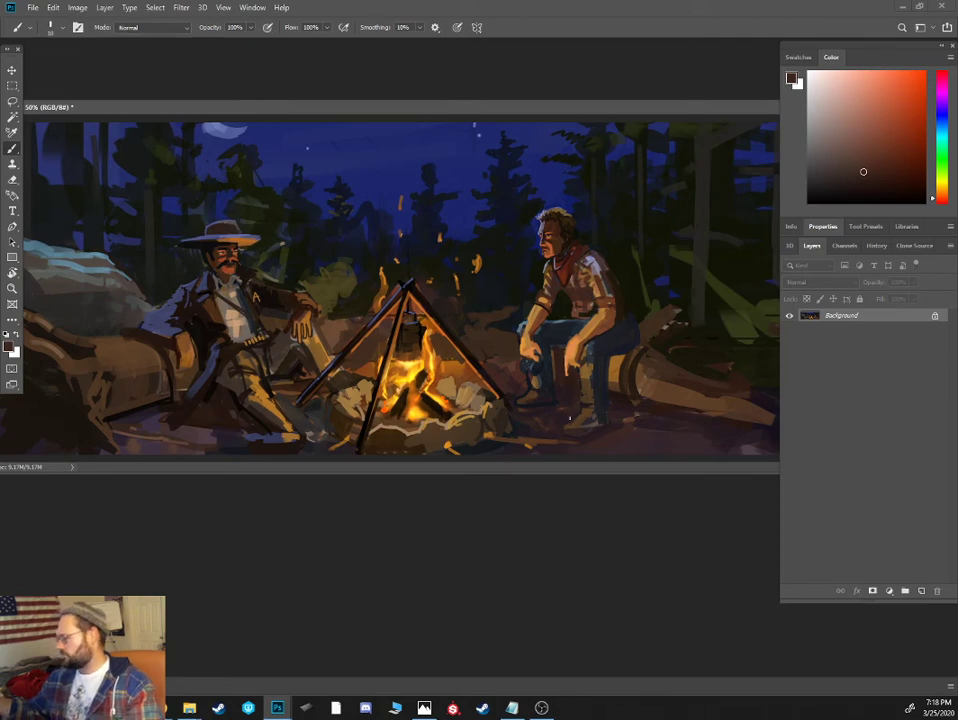
{"action": "left_click", "coordinate": [516, 401], "text": "alt"}
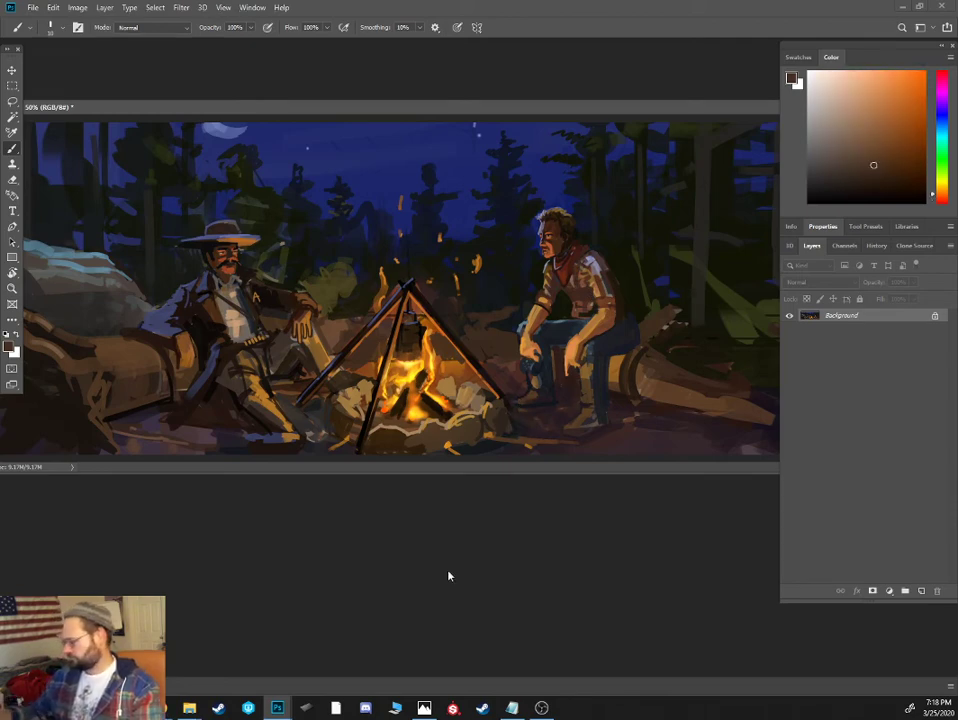
- Fill out the dark pines behind the reclining cowboy and paint broad olive-green branches behind the seated cowboy with a larger brush
{"action": "left_click", "coordinate": [190, 186], "text": "alt"}
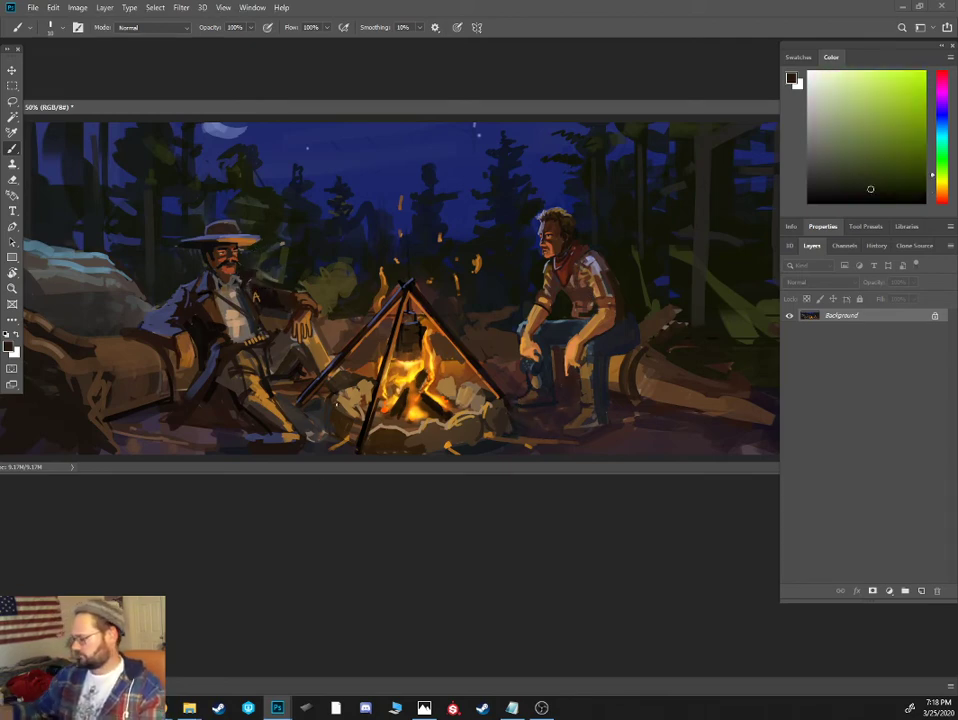
{"action": "left_click", "coordinate": [187, 129], "text": "alt"}
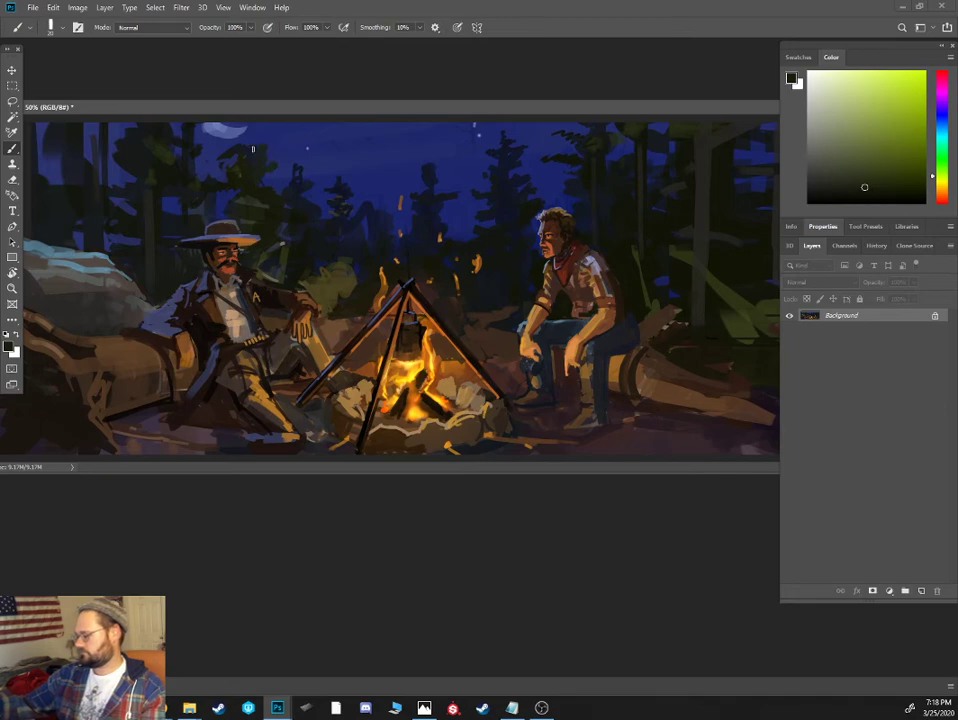
{"action": "left_click", "coordinate": [670, 257], "text": "alt"}
{"action": "key", "text": "bracketright"}
{"action": "key", "text": "bracketright"}
{"action": "key", "text": "bracketright"}
{"action": "mouse_move", "coordinate": [642, 199]}
{"action": "left_mouse_down"}
{"action": "mouse_move", "coordinate": [620, 197]}
{"action": "mouse_move", "coordinate": [680, 172]}
{"action": "left_mouse_up"}
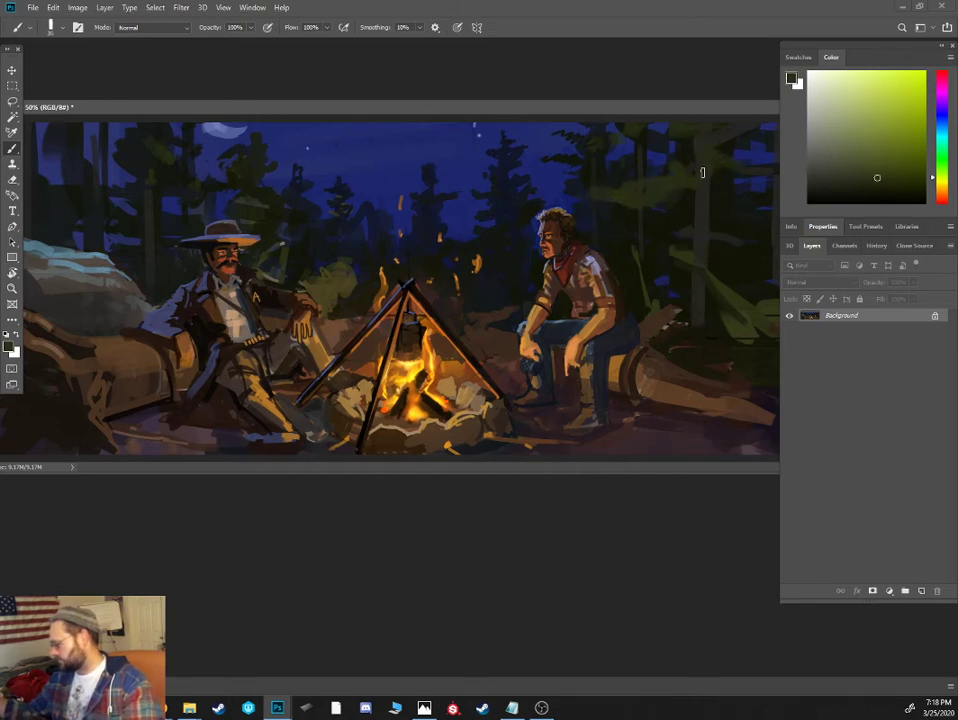
{"action": "left_click", "coordinate": [699, 210], "text": "alt"}
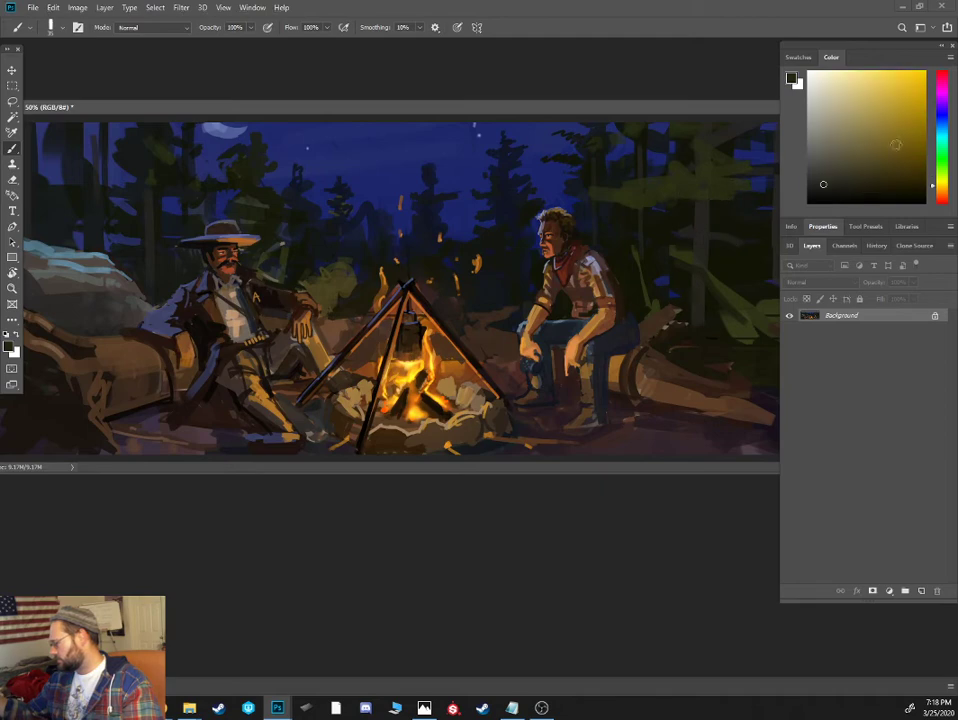
{"action": "left_click", "coordinate": [709, 169], "text": "alt"}
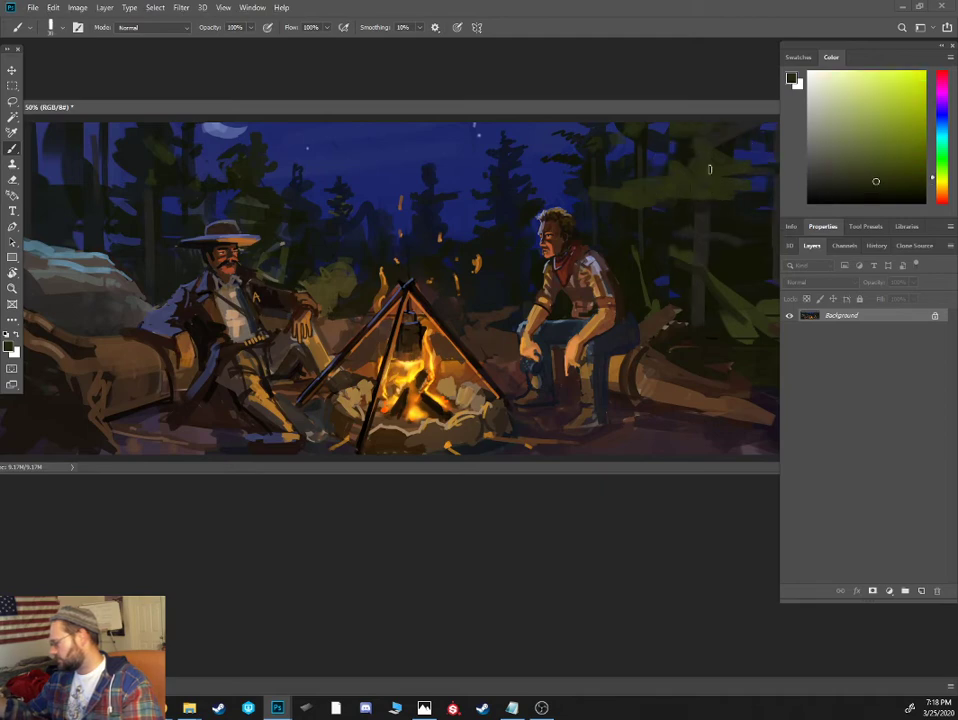
- Deepen the forest behind the seated cowboy's log with darker olive, and add thin black trunk and branch accents using a smaller brush
{"action": "key", "text": "ctrl+minus"}
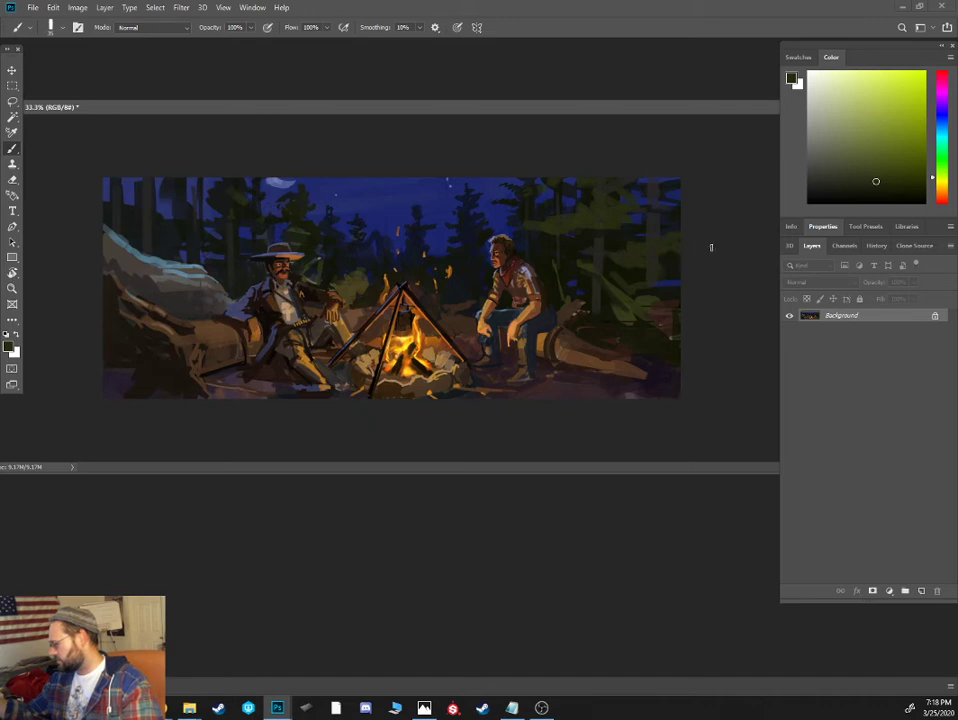
{"action": "left_click", "coordinate": [889, 189]}
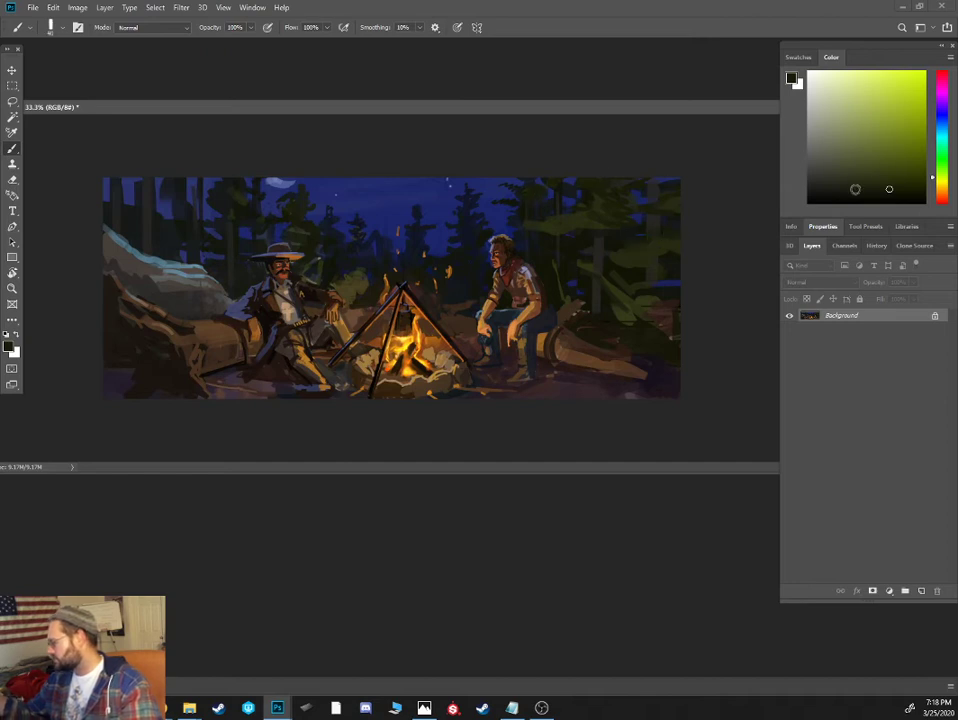
{"action": "left_click", "coordinate": [869, 203]}
{"action": "key", "text": "bracketleft"}
{"action": "key", "text": "bracketleft"}
{"action": "key", "text": "bracketleft"}
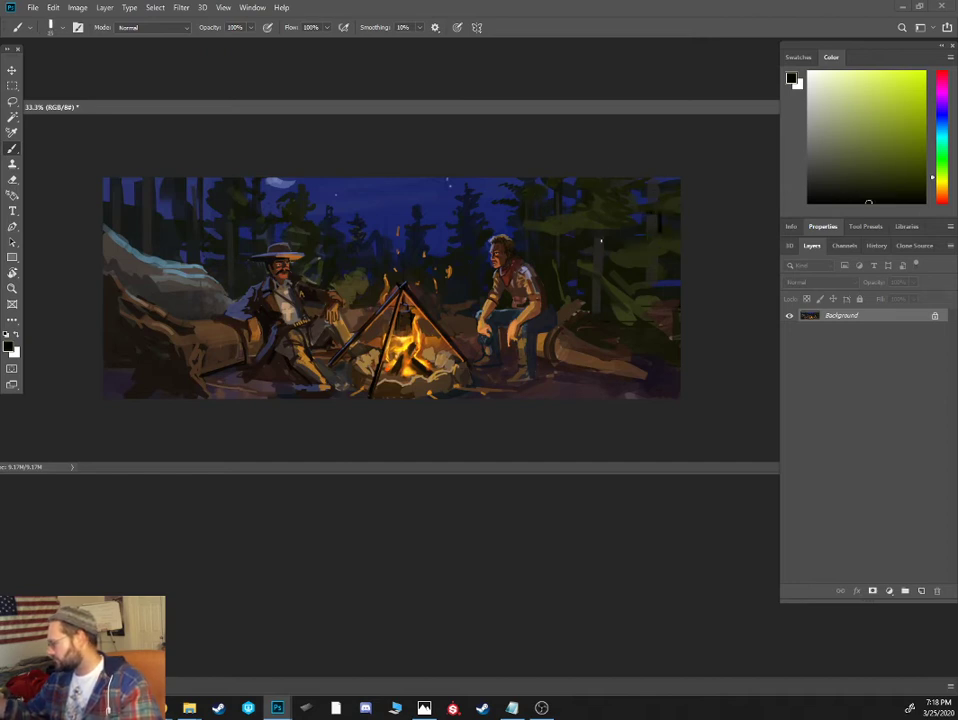
- Paint olive-green leaf clusters on the bush behind the seated cowboy's log, alternating darker and lighter sampled greens
{"action": "left_click", "coordinate": [629, 302], "text": "alt"}
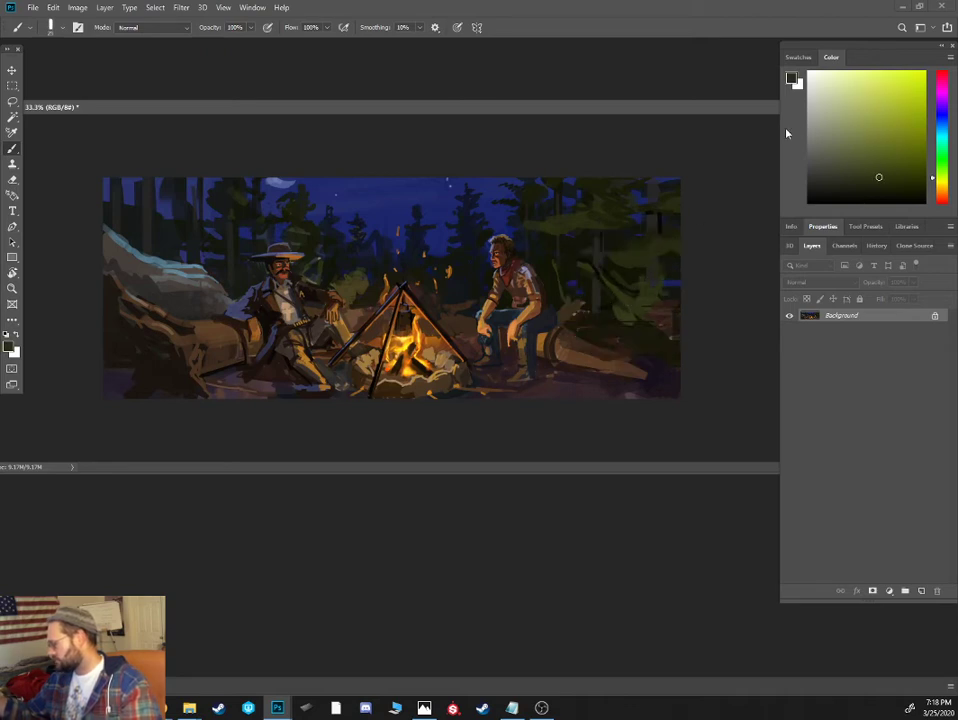
{"action": "left_click", "coordinate": [889, 189]}
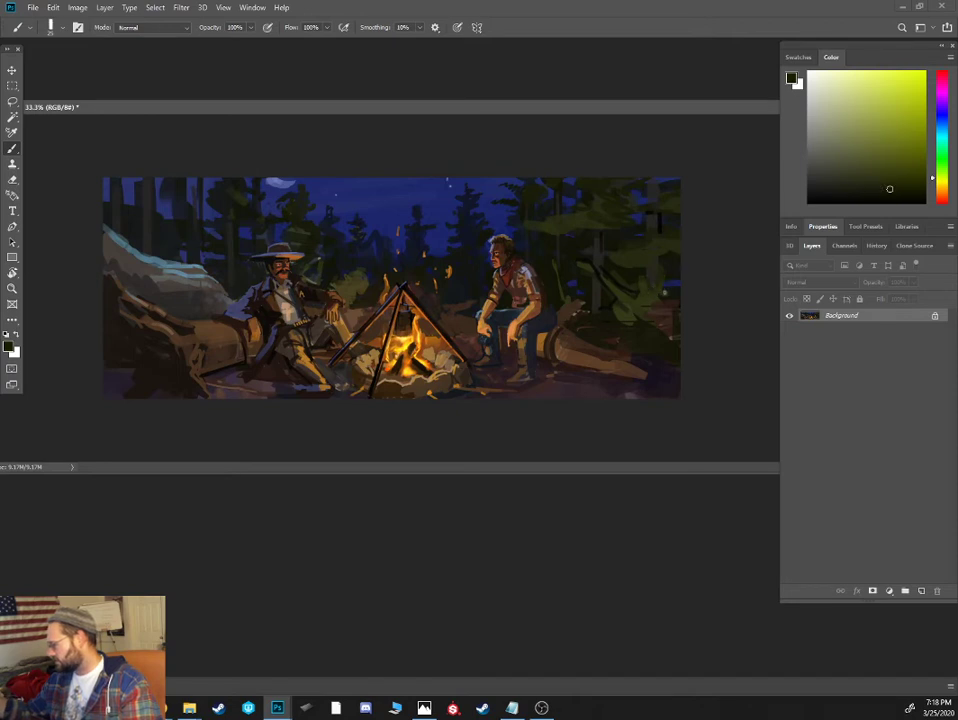
{"action": "left_click", "coordinate": [622, 292], "text": "alt"}
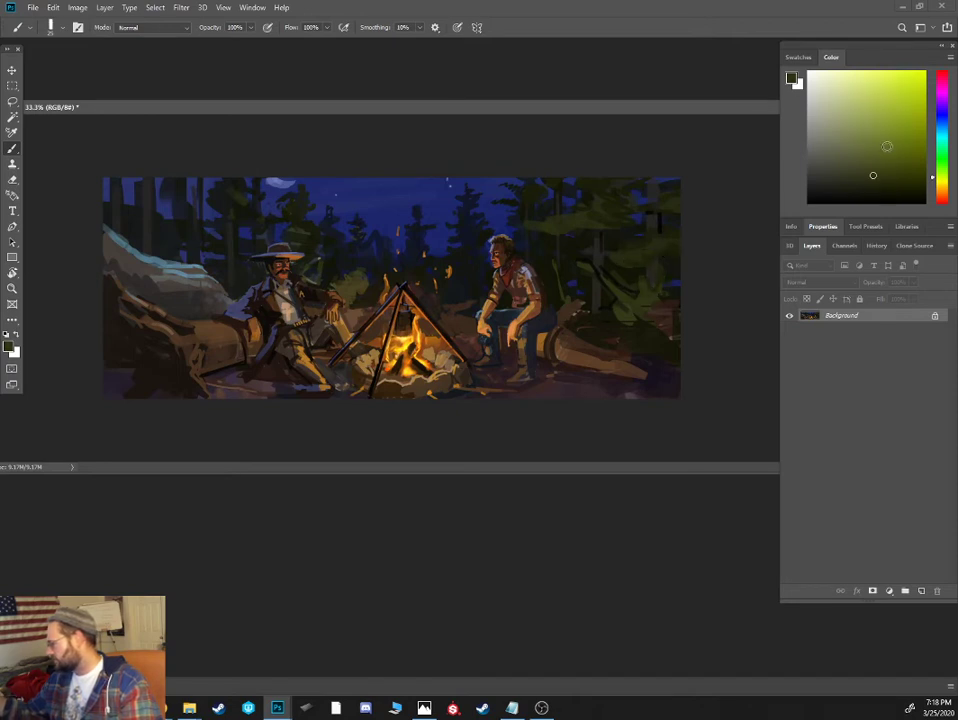
{"action": "left_click", "coordinate": [618, 293], "text": "alt"}
- Extend the seated cowboy's log to the canvas edge in sampled browns and add a branch reaching down to the ground
{"action": "left_click", "coordinate": [584, 343], "text": "alt"}
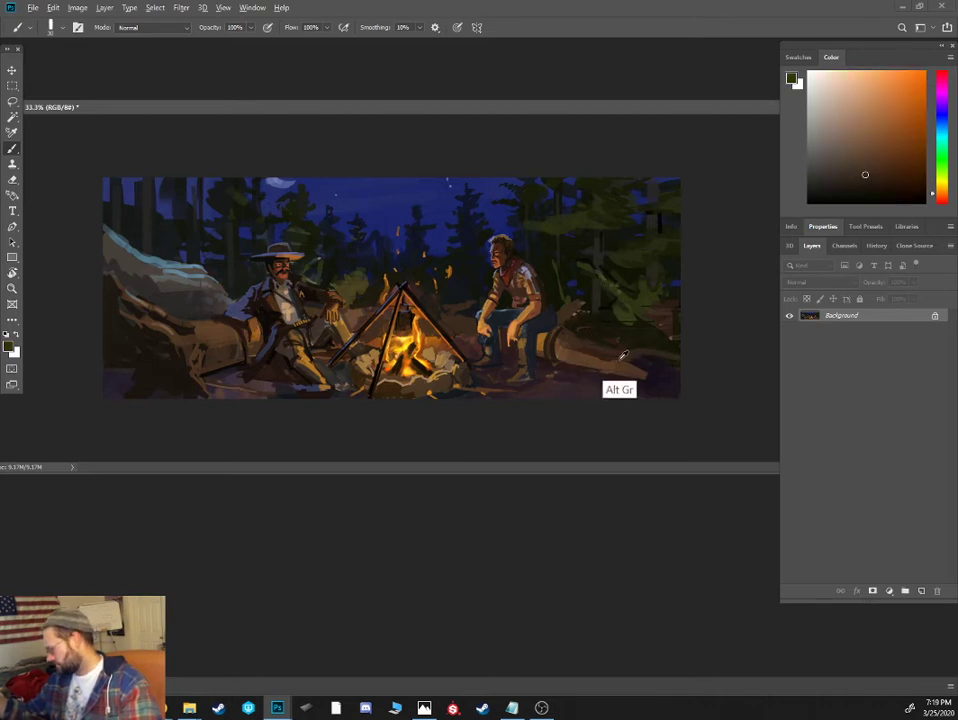
{"action": "left_click", "coordinate": [576, 349], "text": "alt"}
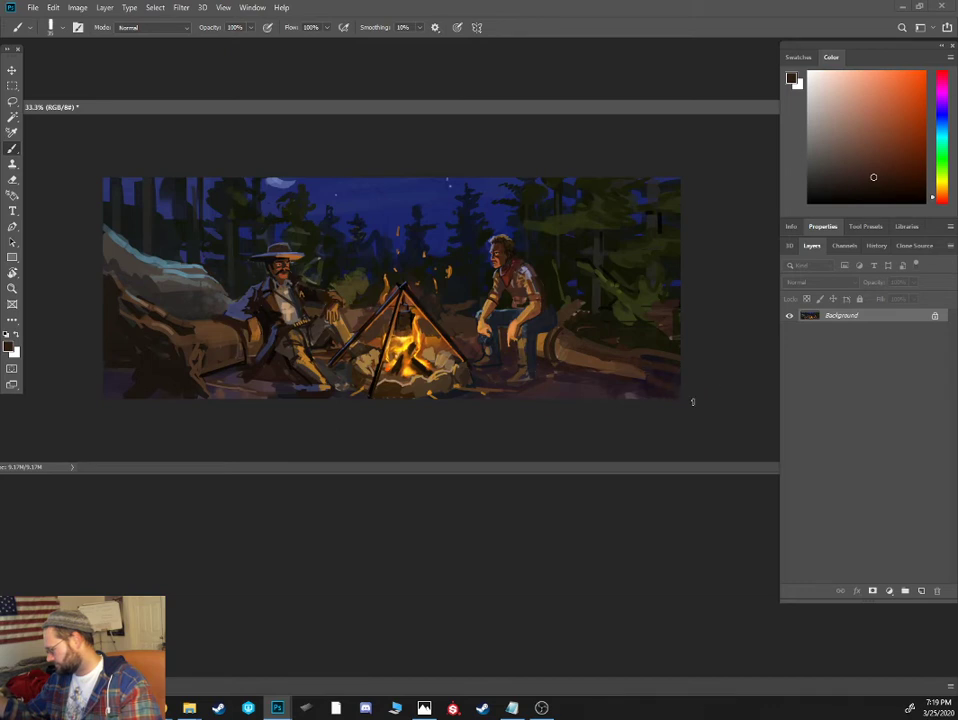
{"action": "left_click", "coordinate": [589, 365], "text": "alt"}
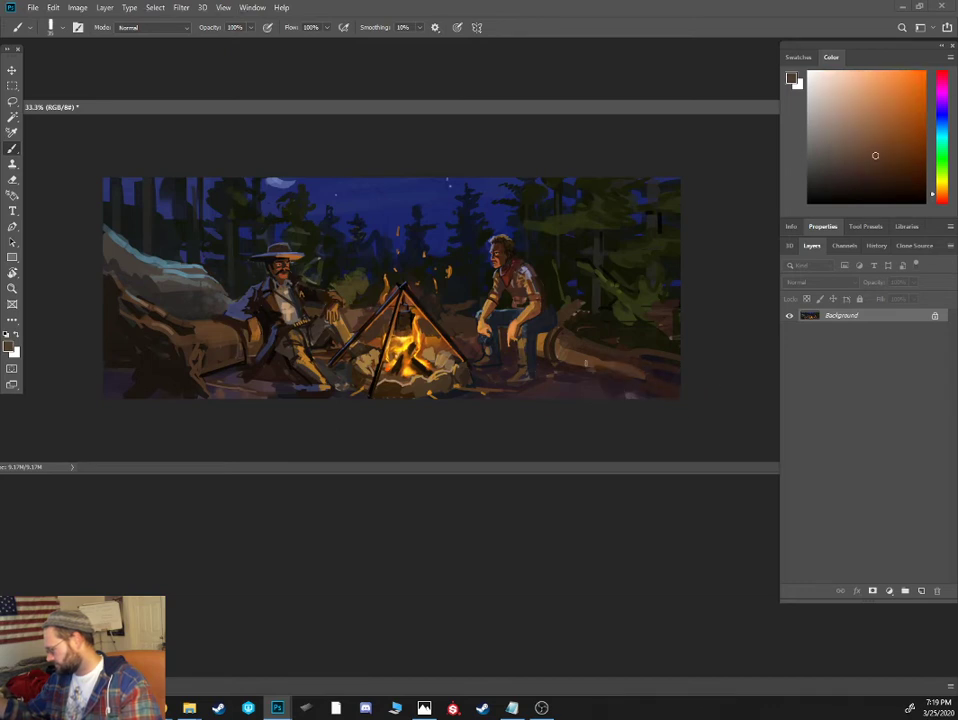
{"action": "left_click", "coordinate": [580, 349], "text": "alt"}
- Repaint the broken branch stub rising from the log behind the seated cowboy in light orange-brown with dark brown shading
{"action": "left_click", "coordinate": [582, 306], "text": "alt"}
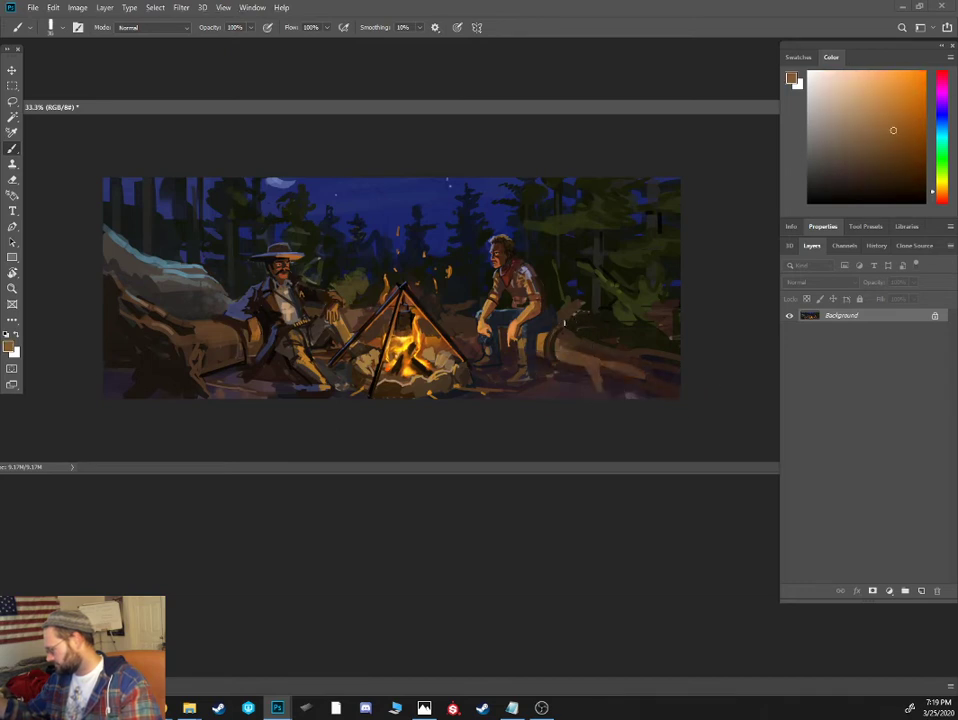
{"action": "left_click", "coordinate": [583, 305], "text": "alt"}
{"action": "left_click", "coordinate": [572, 310], "text": "alt"}
{"action": "left_click", "coordinate": [565, 313], "text": "alt"}
{"action": "left_click", "coordinate": [572, 303], "text": "alt"}
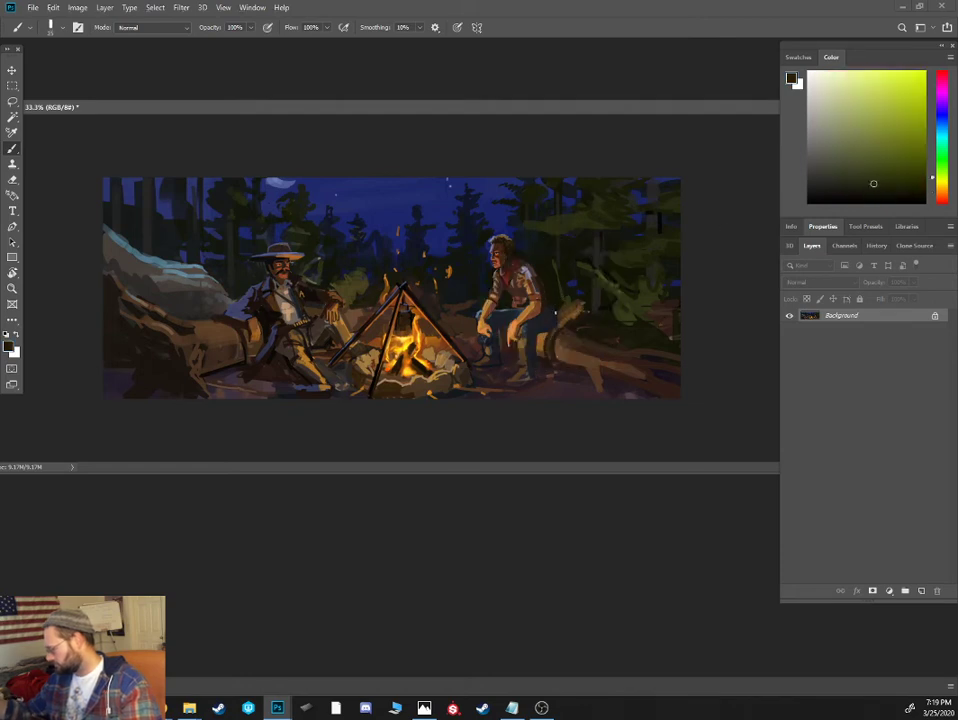
{"action": "left_click", "coordinate": [542, 300], "text": "alt"}
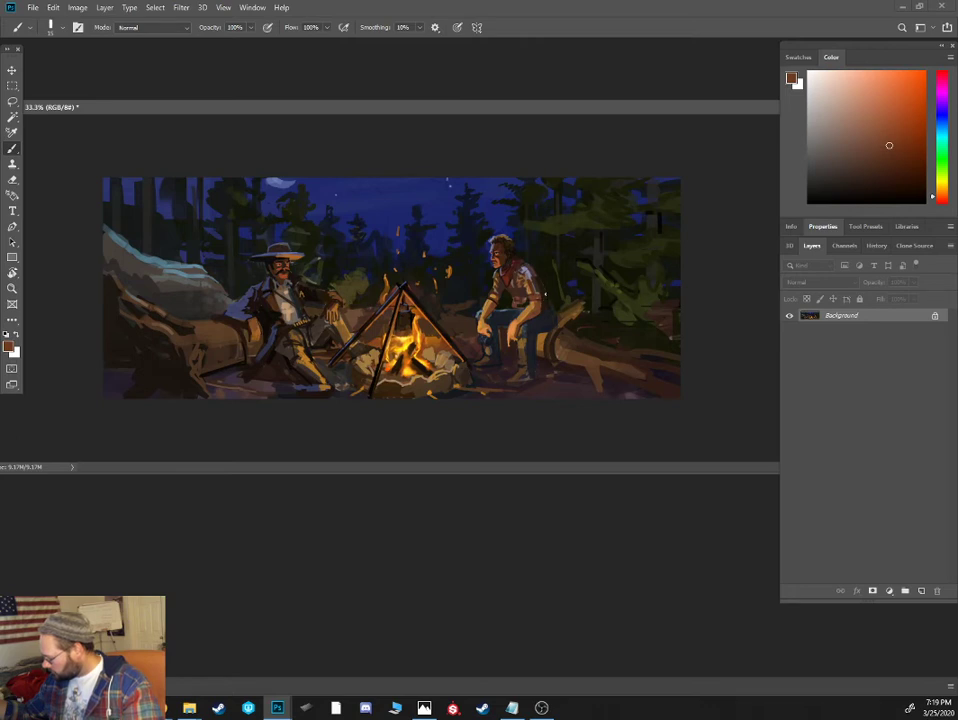
{"action": "left_click", "coordinate": [566, 331], "text": "alt"}
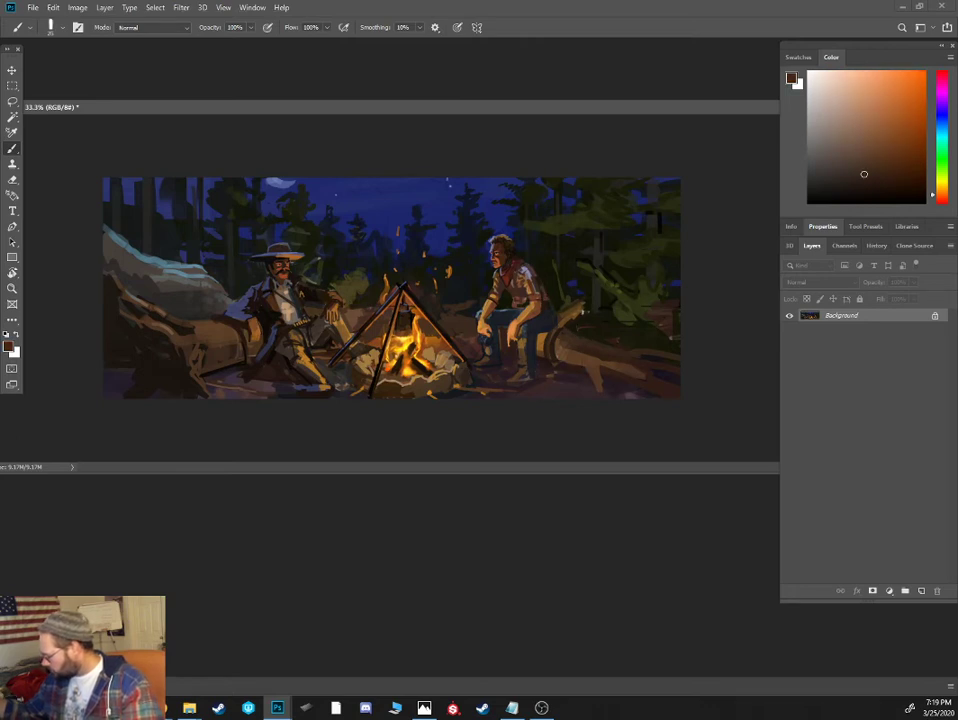
- Paint pale blue moonlight along the top edge of the seated cowboy's log and the ridge of the large rock
{"action": "left_click", "coordinate": [280, 183], "text": "alt"}
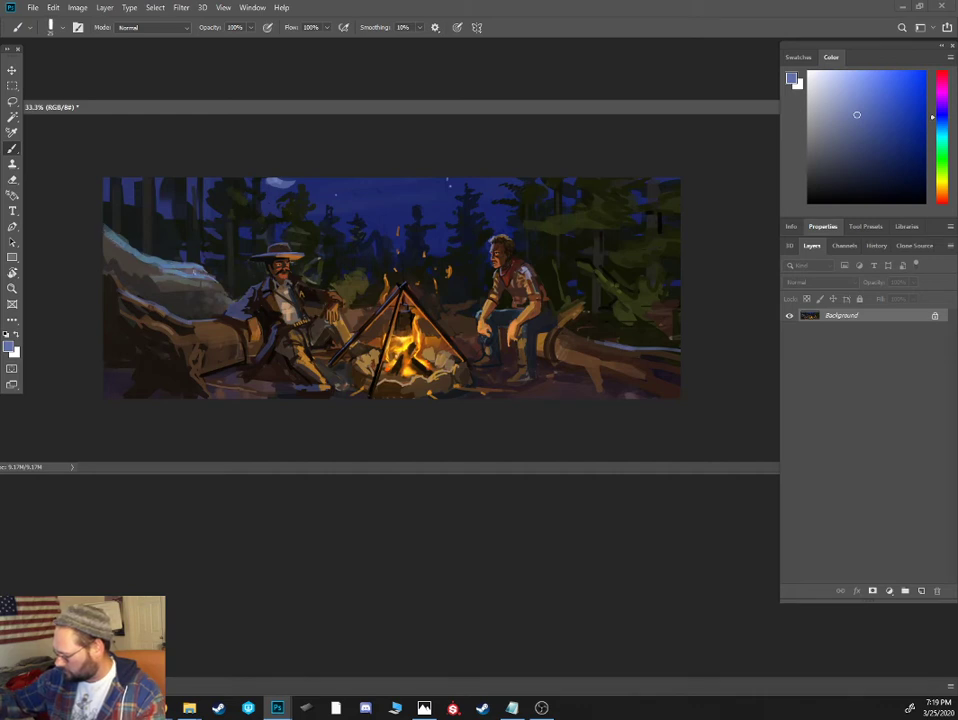
{"action": "left_click", "coordinate": [851, 99]}
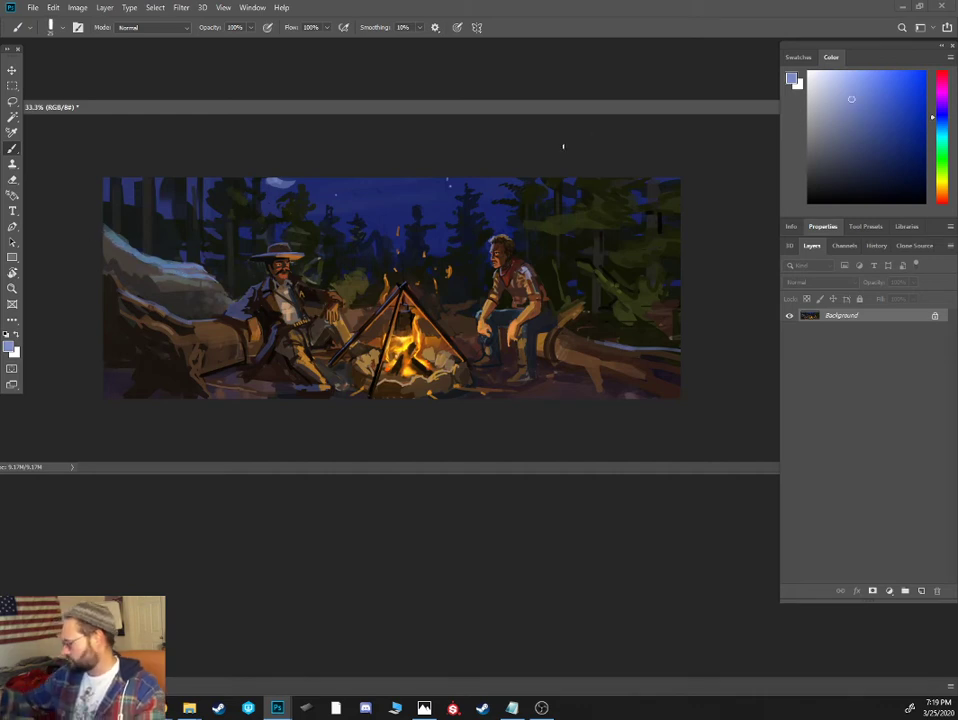
- Paint dark green pine foliage over the trunks above the large rock, enlarging the brush
{"action": "left_click", "coordinate": [146, 224], "text": "alt"}
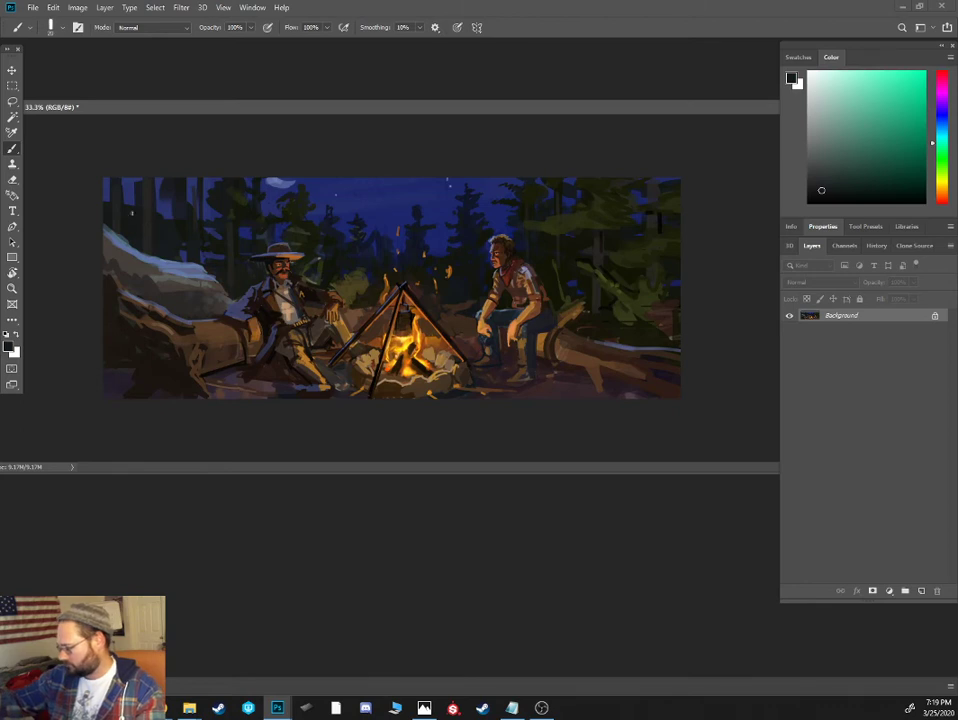
{"action": "left_click", "coordinate": [240, 209], "text": "alt"}
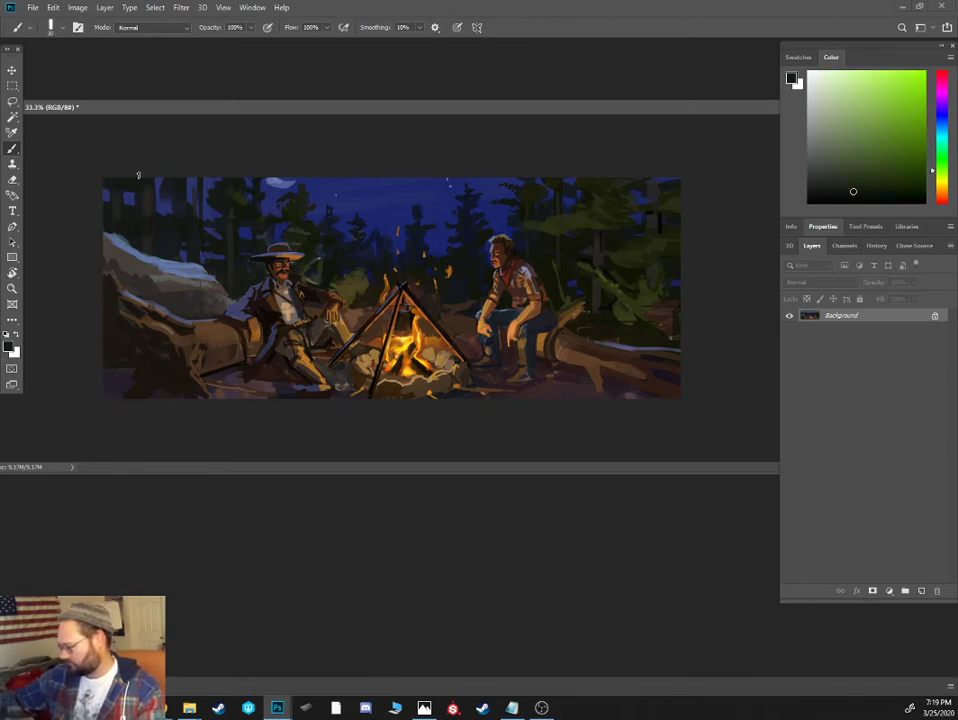
{"action": "left_click", "coordinate": [238, 198], "text": "alt"}
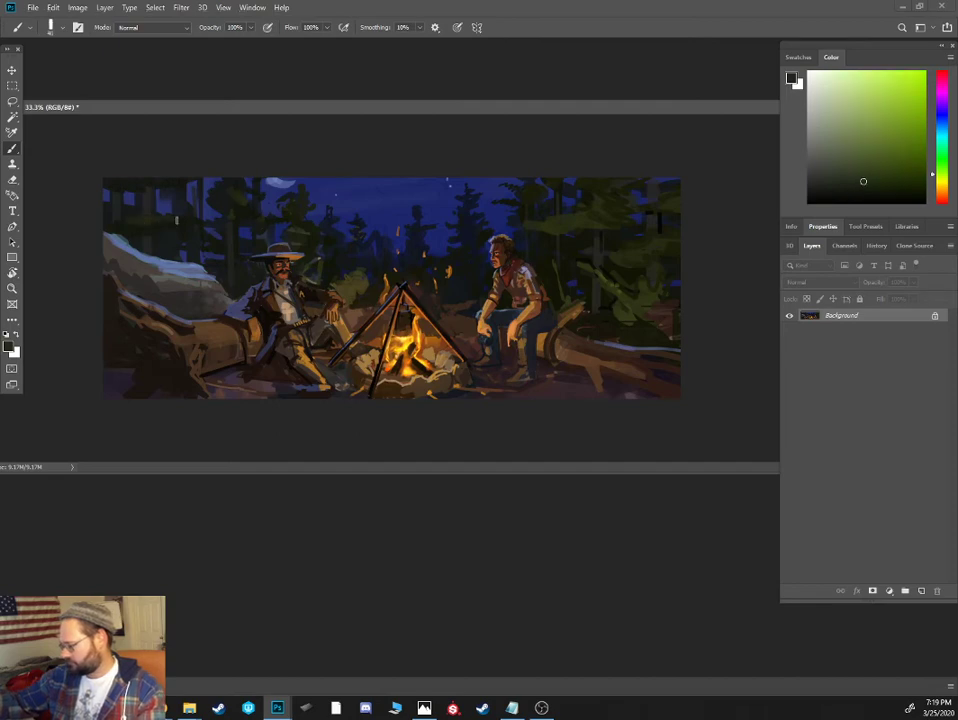
- Refine the distant pines with dark blue shapes and small moonlit blue branch highlights at 70% brush opacity
{"action": "left_click", "coordinate": [336, 207], "text": "alt"}
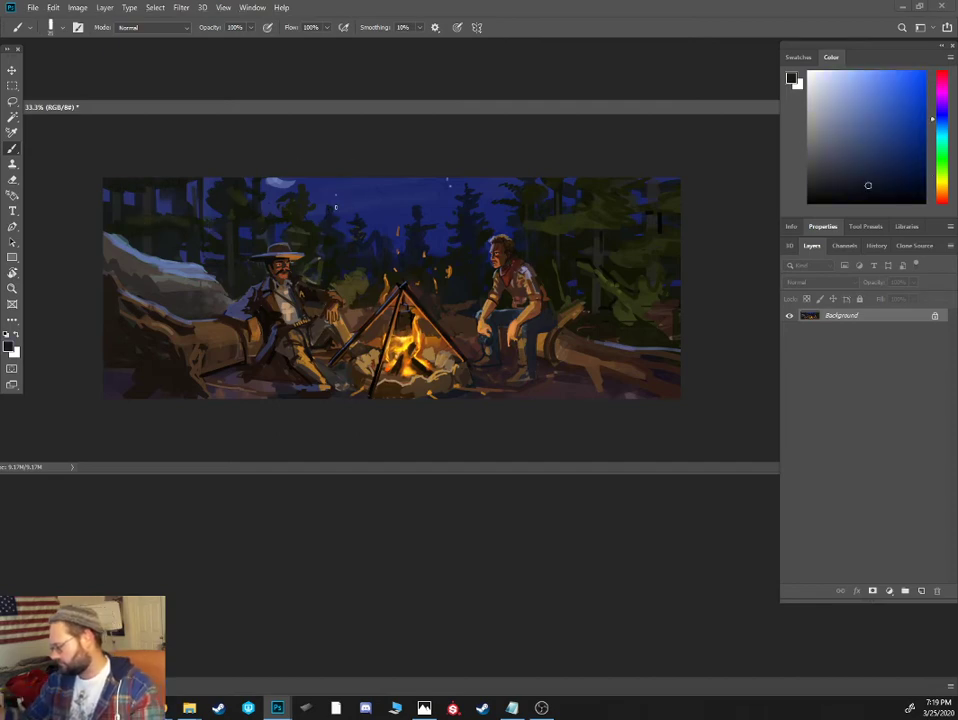
{"action": "scroll", "coordinate": [265, 243], "scroll_direction": "up", "scroll_amount": 2, "text": "alt"}
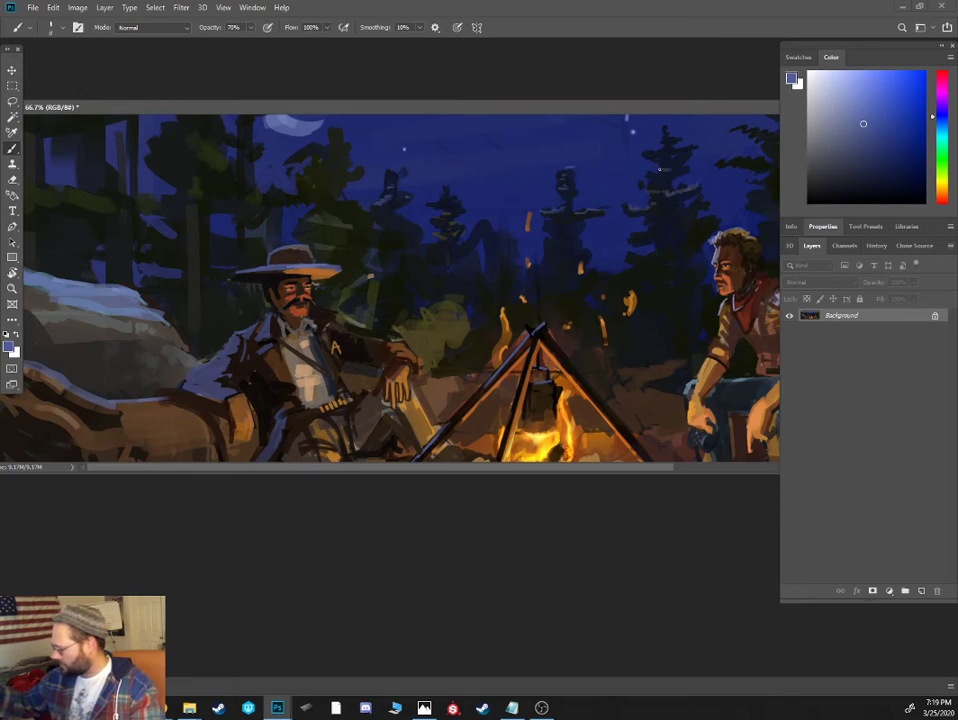
{"action": "left_click", "coordinate": [471, 236], "text": "alt"}
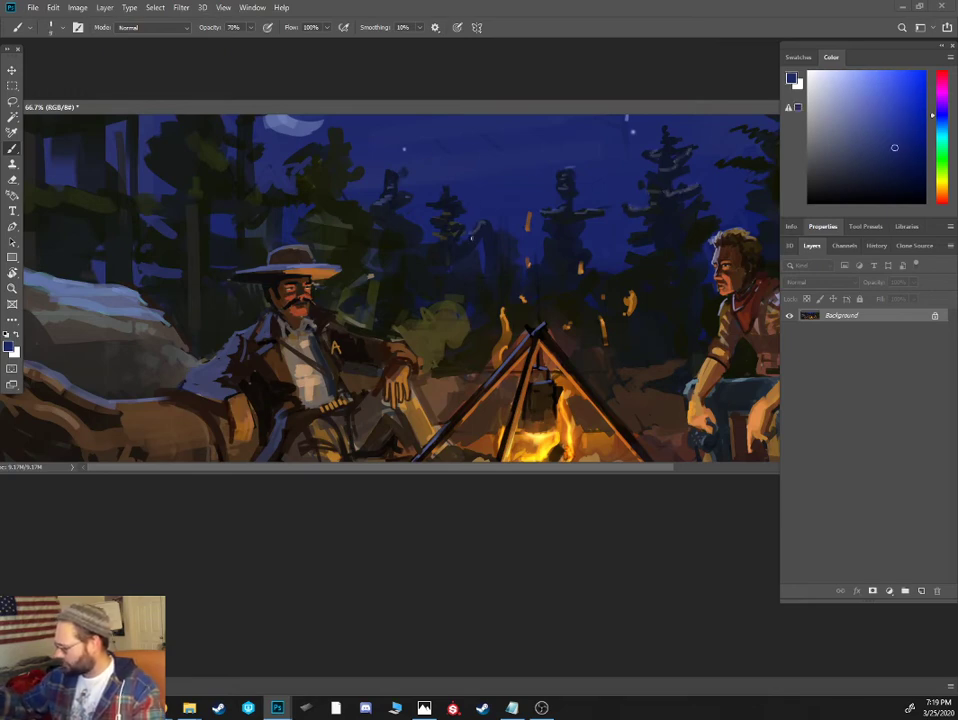
{"action": "left_click", "coordinate": [487, 231], "text": "alt"}
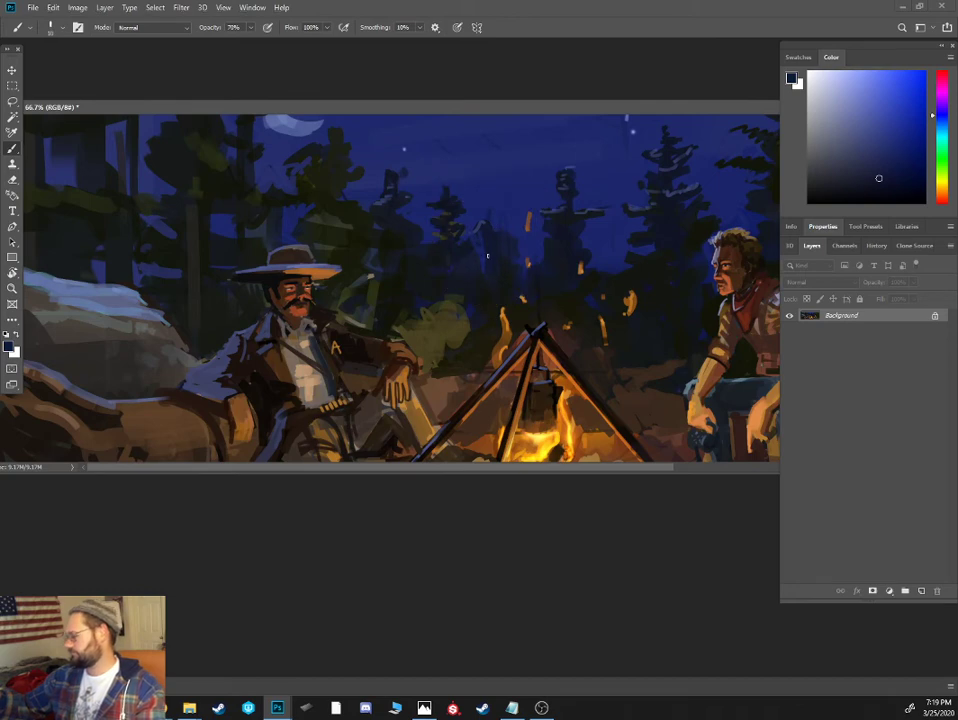
- Brush faint muted blue cloud streaks across the night sky
{"action": "key", "text": "ctrl+minus"}
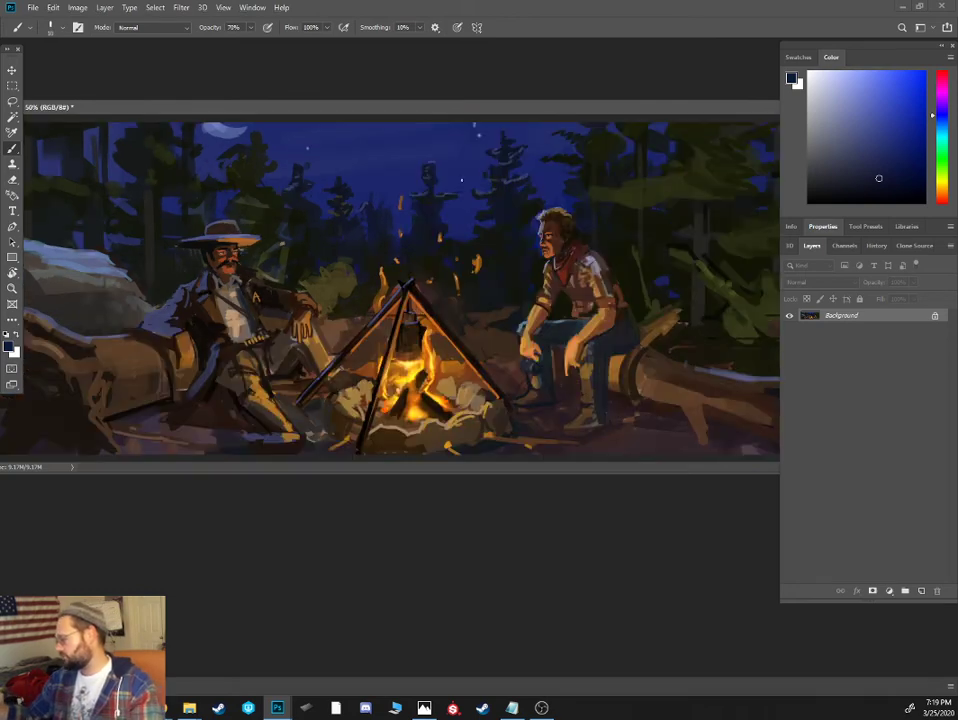
{"action": "left_click", "coordinate": [402, 152], "text": "alt"}
{"action": "left_click", "coordinate": [861, 134]}
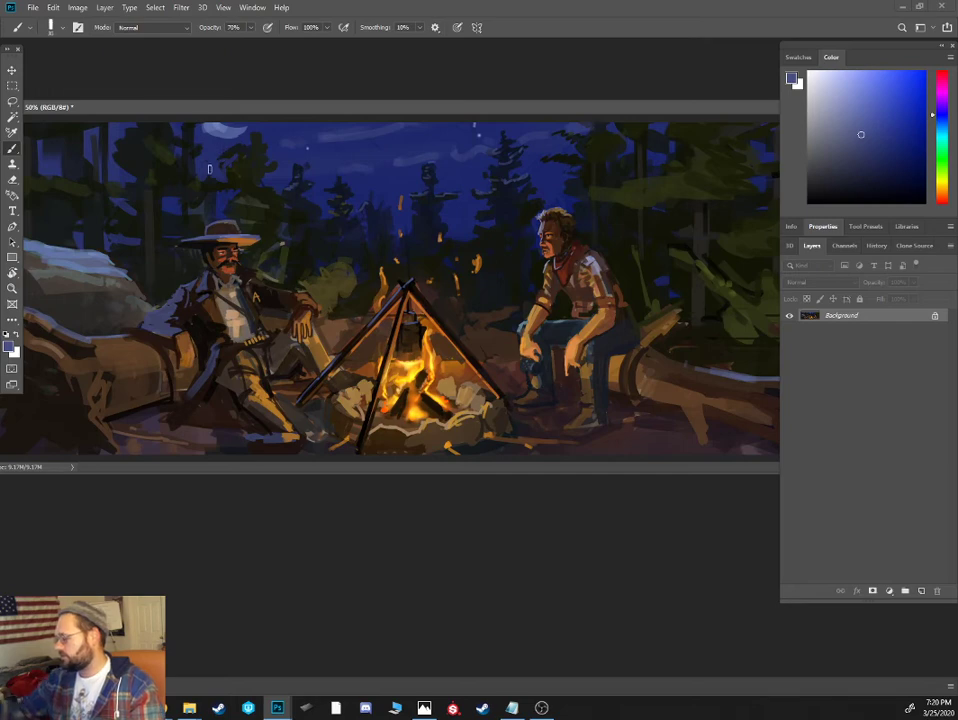
- Touch up the night sky around the moon with lighter muted blue, blending the cloud streaks with dark sky blue
{"action": "left_click", "coordinate": [222, 131], "text": "alt"}
{"action": "left_click_drag", "start_coordinate": [842, 110], "coordinate": [839, 107]}
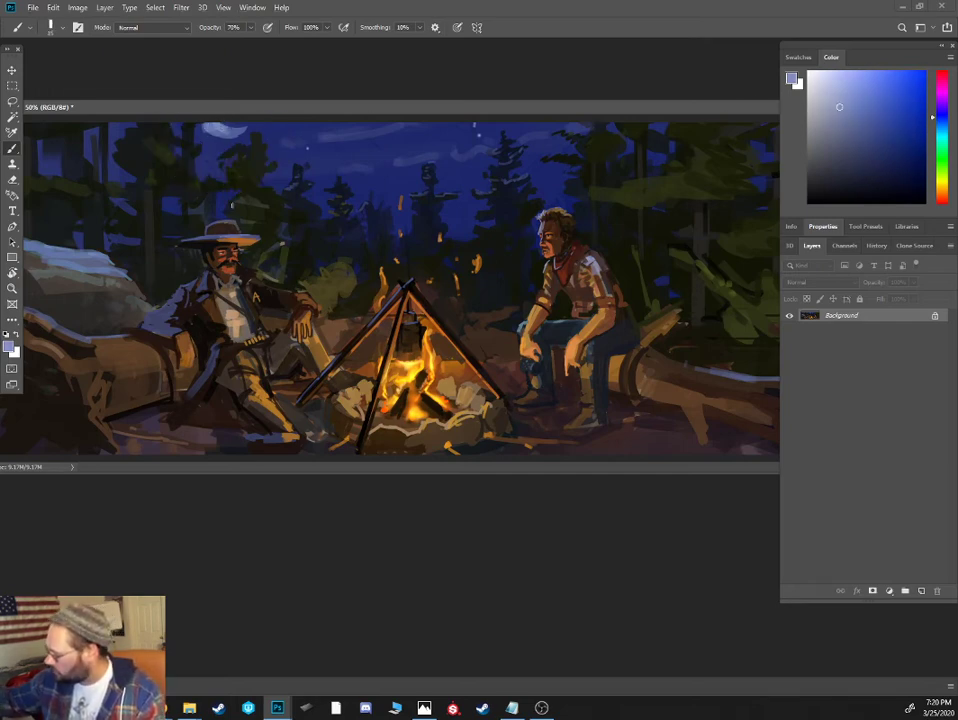
{"action": "left_click", "coordinate": [294, 142], "text": "alt"}
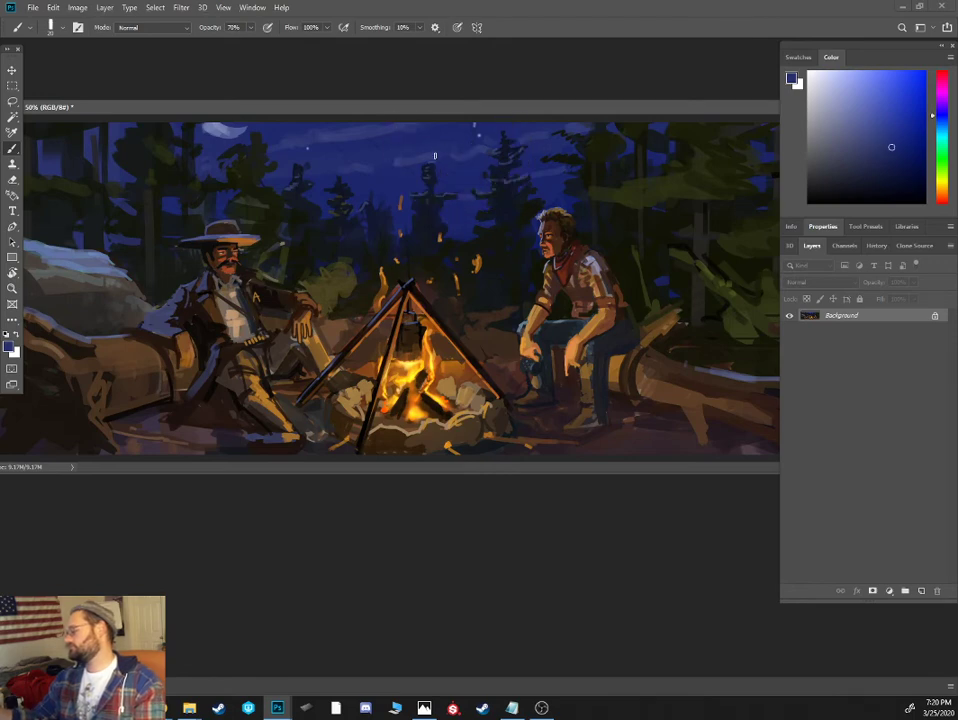
- Refine the mustached cowboy's hat with dark brown and near-black strokes on the crown and dark green background along its edges
{"action": "key", "text": "ctrl+plus"}
{"action": "left_click_drag", "start_coordinate": [327, 278], "coordinate": [437, 313]}
{"action": "left_click", "coordinate": [308, 271], "text": "alt"}
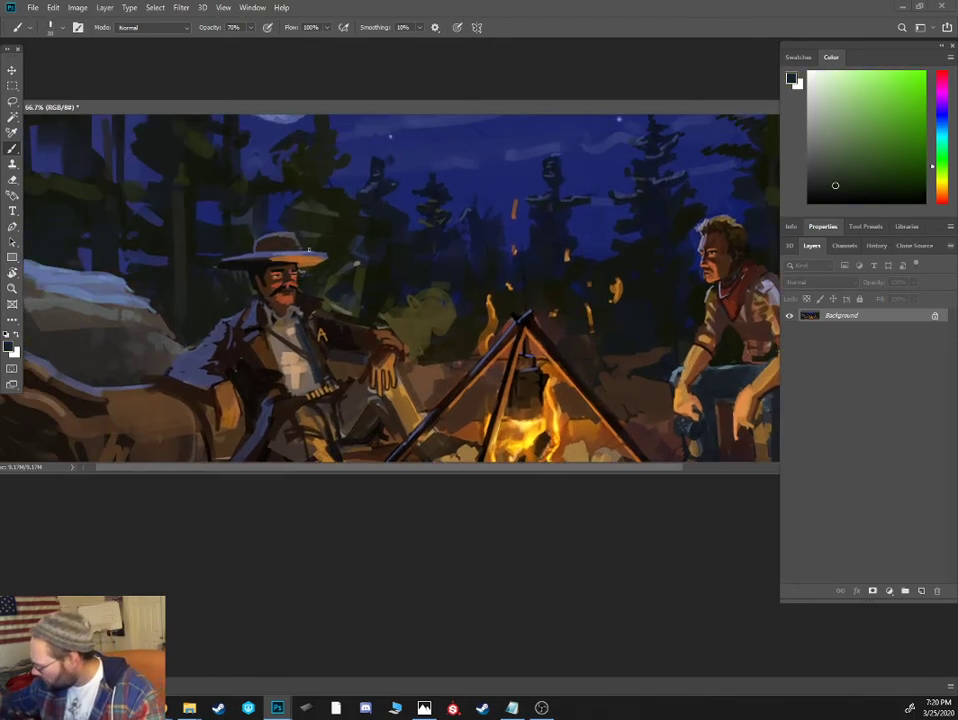
{"action": "left_click", "coordinate": [322, 255], "text": "alt"}
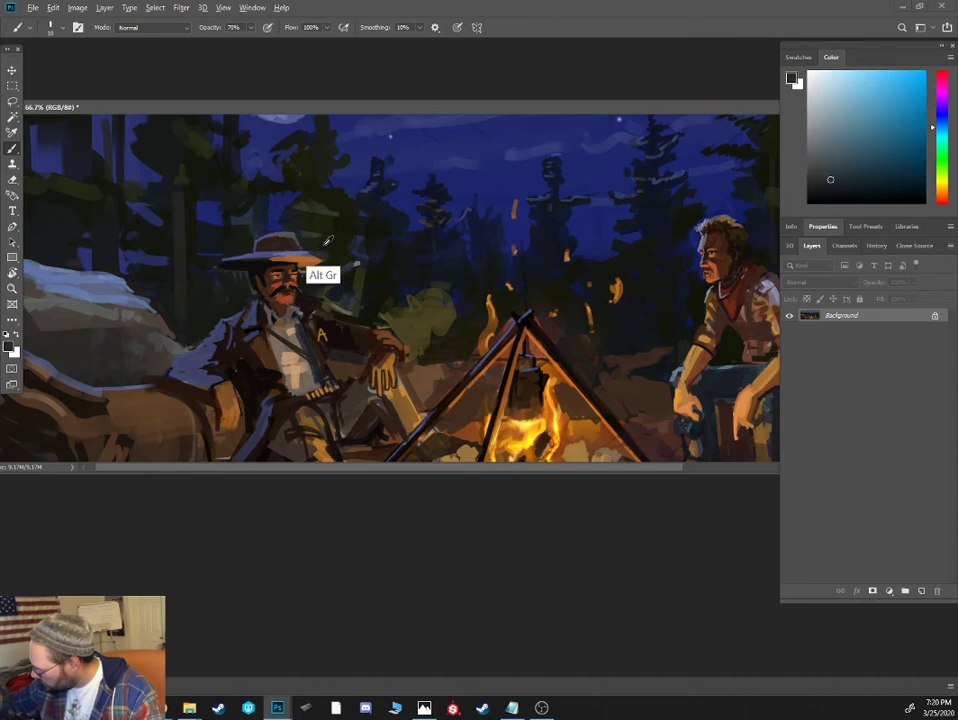
{"action": "left_click", "coordinate": [313, 250], "text": "alt"}
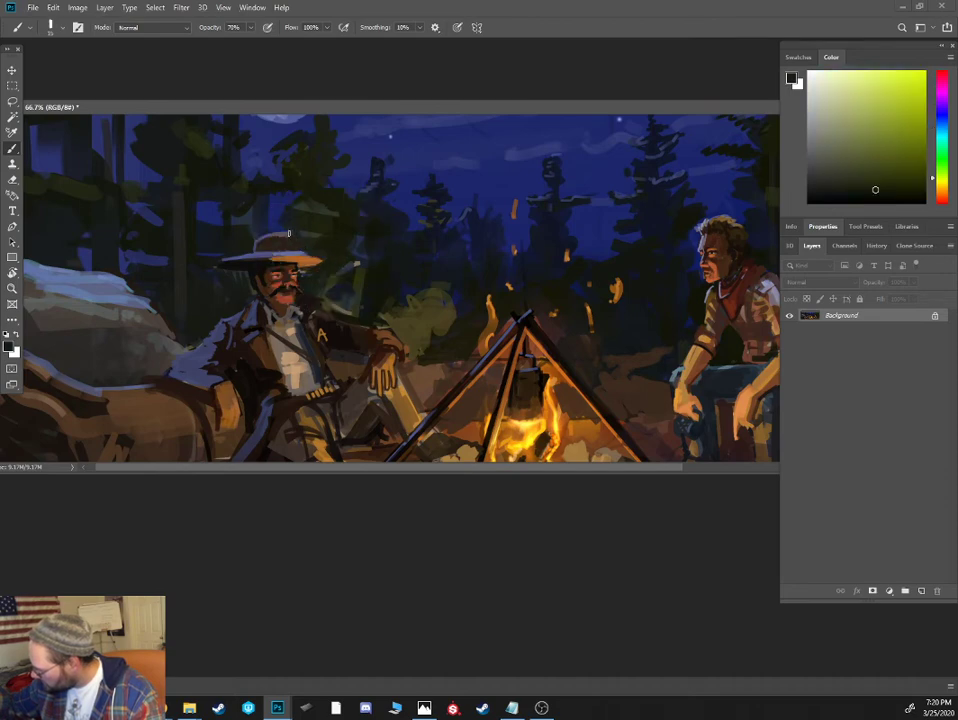
{"action": "left_click", "coordinate": [285, 241], "text": "alt"}
{"action": "left_click", "coordinate": [281, 252], "text": "alt"}
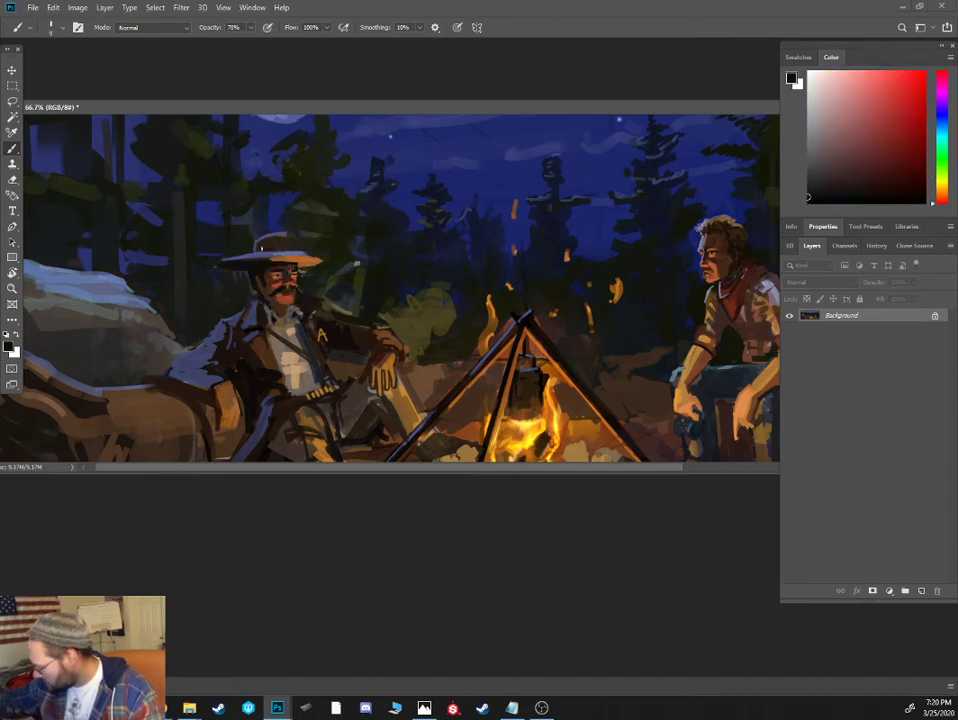
{"action": "left_click", "coordinate": [297, 235], "text": "alt"}
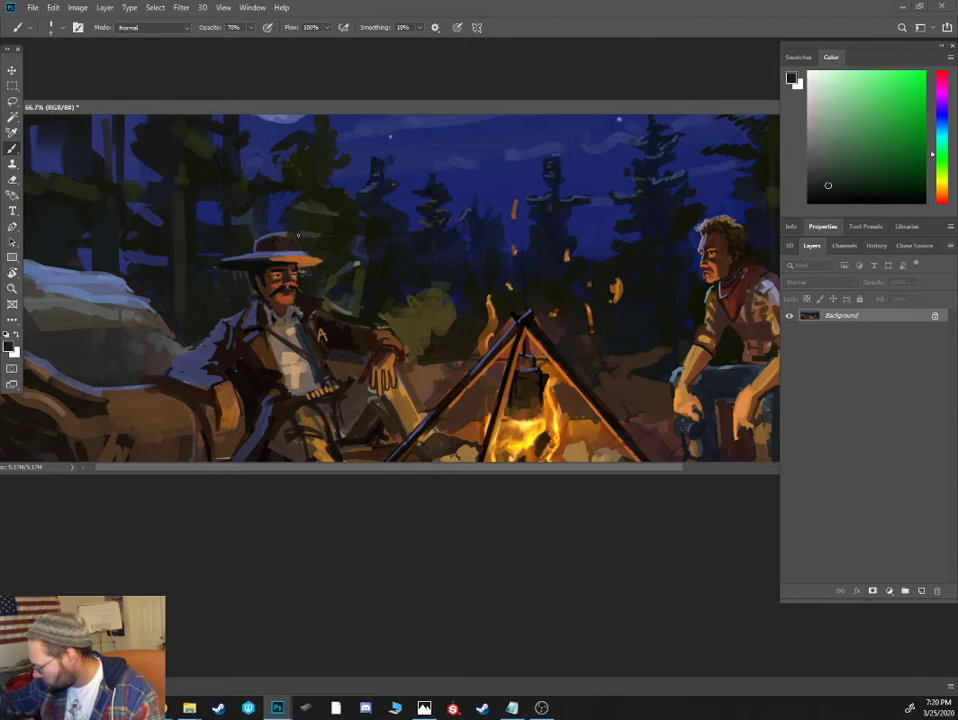
{"action": "left_click", "coordinate": [235, 250], "text": "alt"}
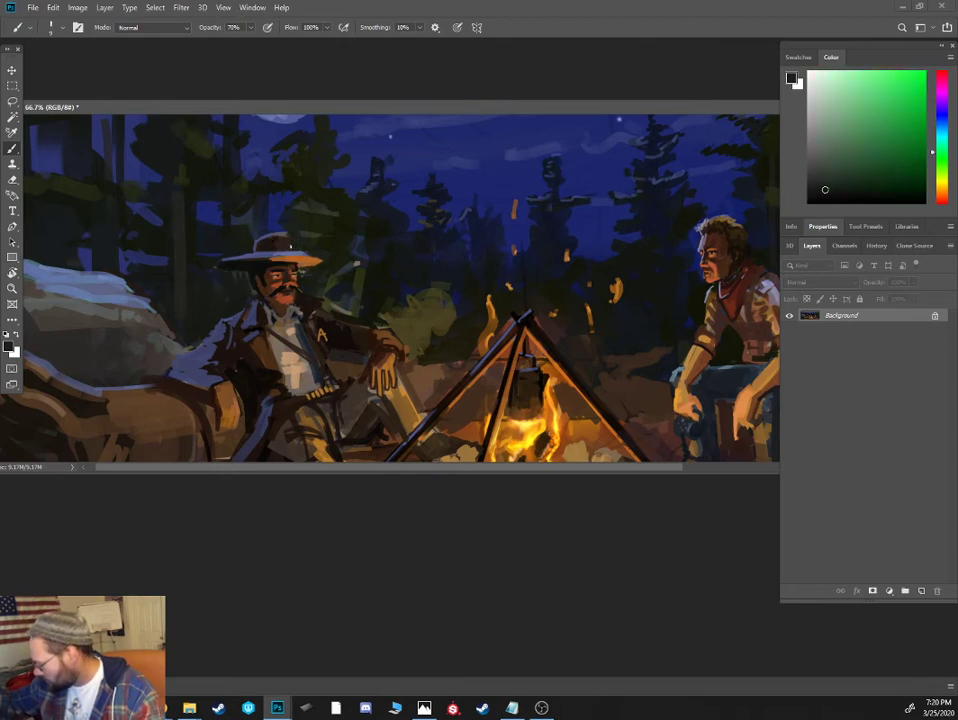
- Clean up the underside of the mustached cowboy's hat brim with dark green and touch up his chin with brown tones
{"action": "left_click", "coordinate": [304, 267], "text": "alt"}
{"action": "left_click_drag", "start_coordinate": [301, 269], "coordinate": [320, 264]}
{"action": "left_click", "coordinate": [311, 271], "text": "alt"}
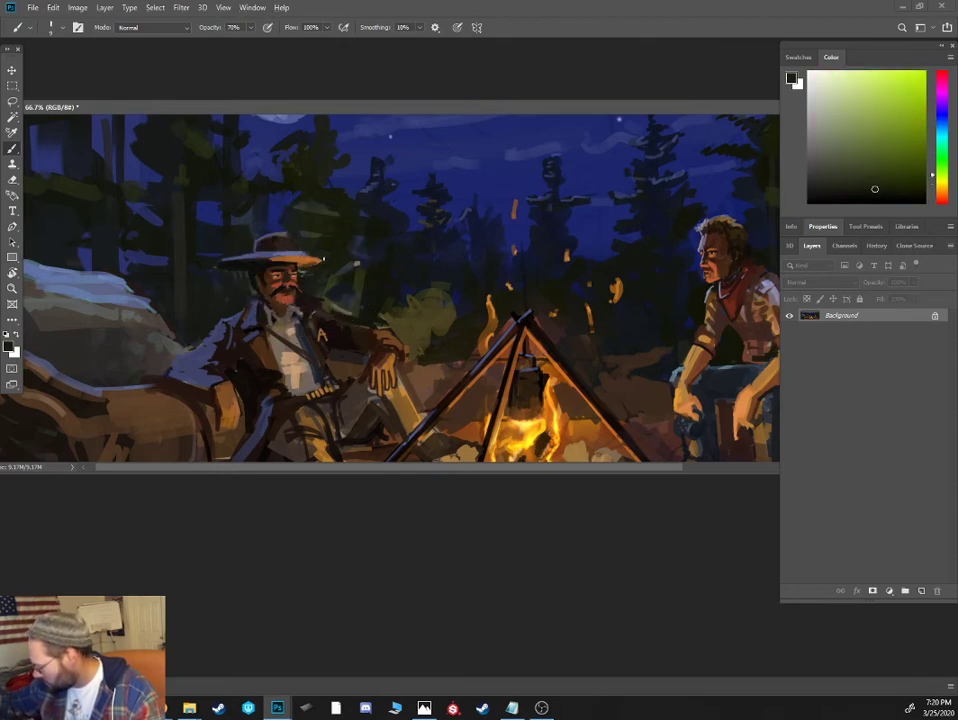
{"action": "left_click", "coordinate": [281, 296], "text": "alt"}
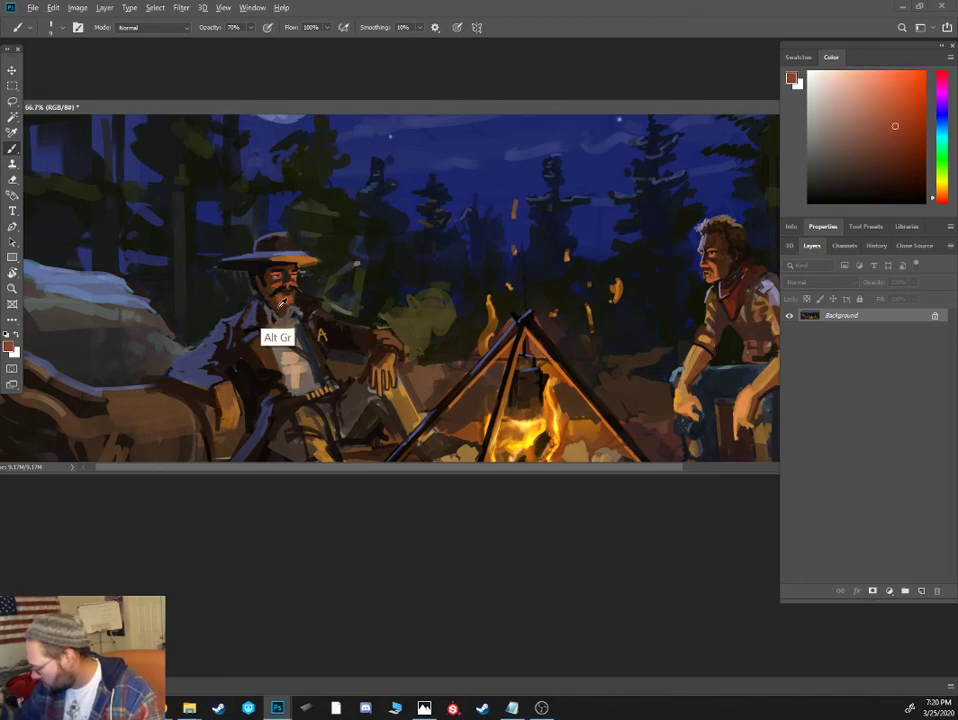
{"action": "left_click", "coordinate": [277, 308], "text": "alt"}
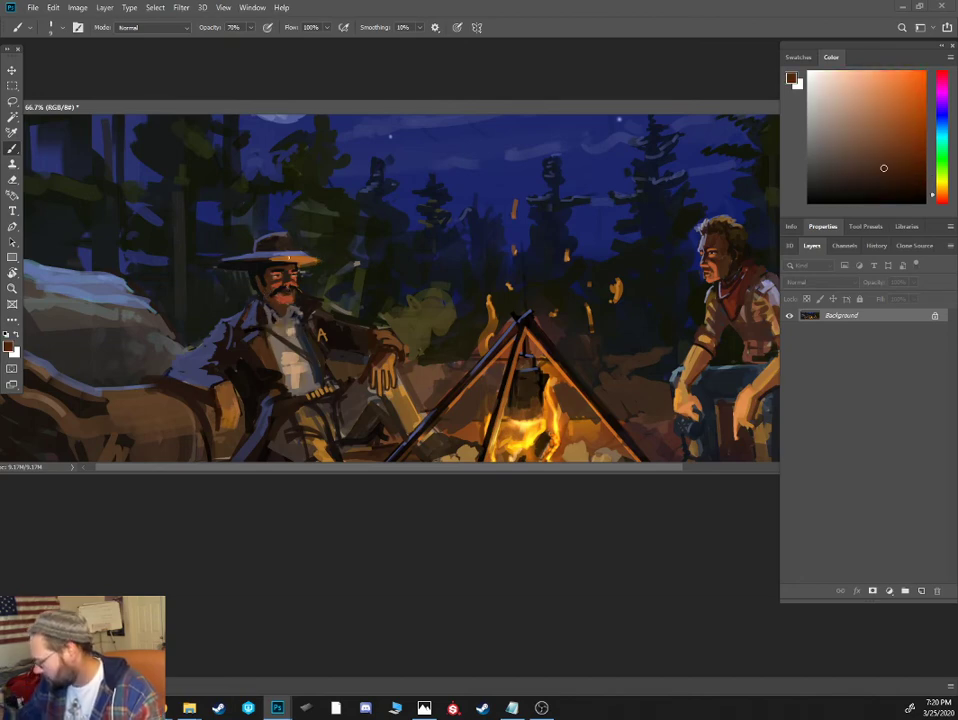
- Redefine the mustached cowboy's eyes with fine near-black brush strokes
{"action": "key", "text": "ctrl+plus"}
{"action": "key", "text": "ctrl+plus"}
{"action": "key", "text": "ctrl+plus"}
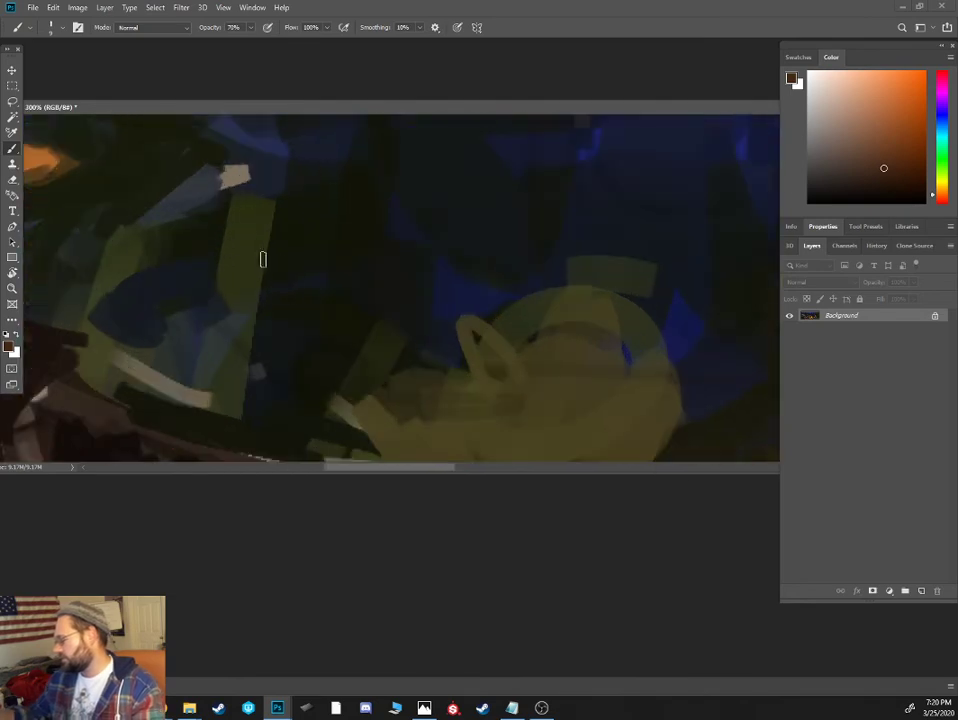
{"action": "left_click_drag", "start_coordinate": [234, 279], "coordinate": [676, 325]}
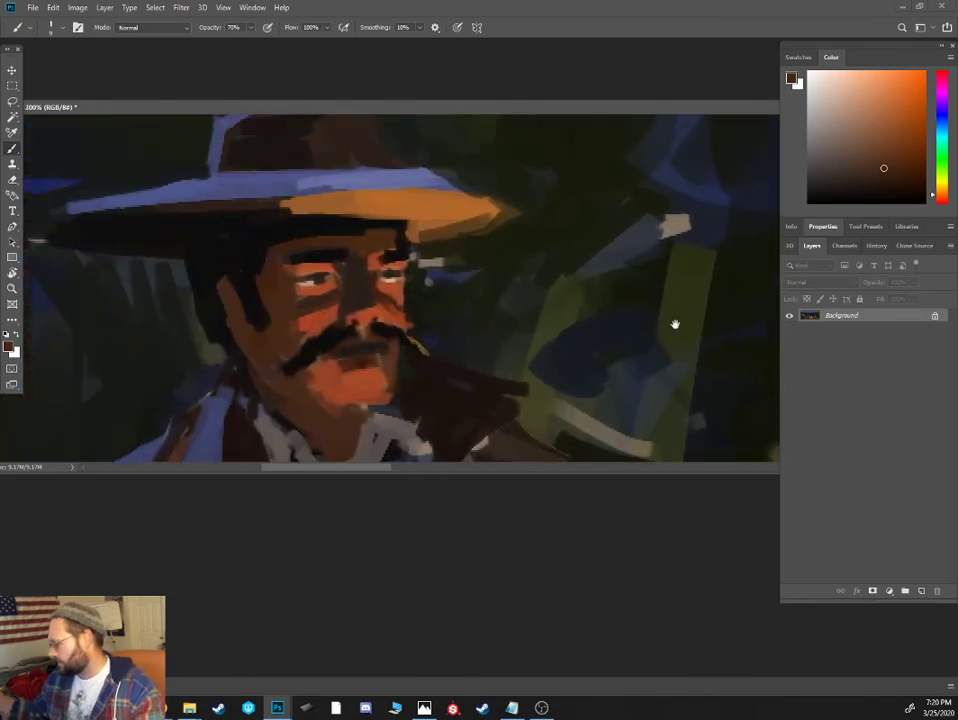
{"action": "left_click", "coordinate": [300, 284], "text": "alt"}
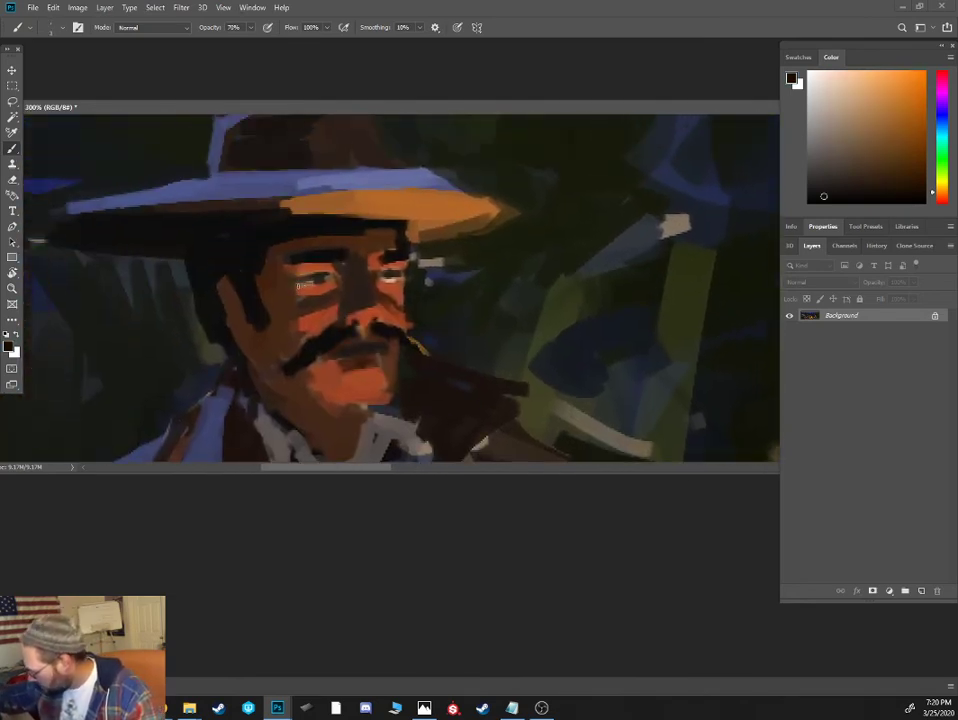
{"action": "key", "text": "bracketright"}
{"action": "left_click", "coordinate": [834, 195]}
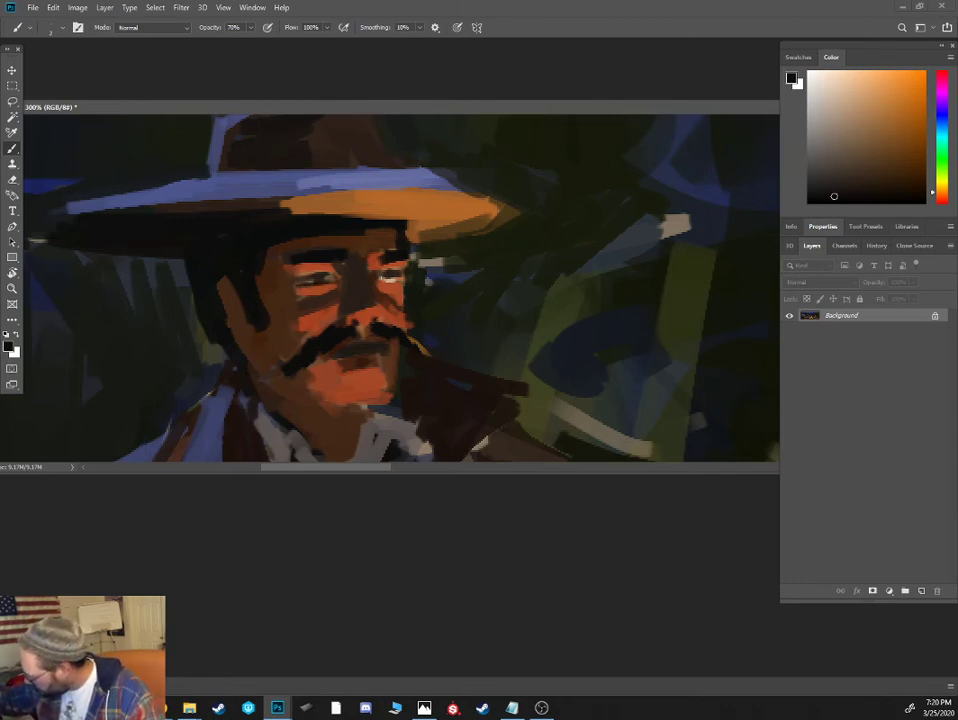
- Paint warm orange firelight highlights on the mustached cowboy's cheeks, nose and chin
{"action": "left_click", "coordinate": [388, 283], "text": "alt"}
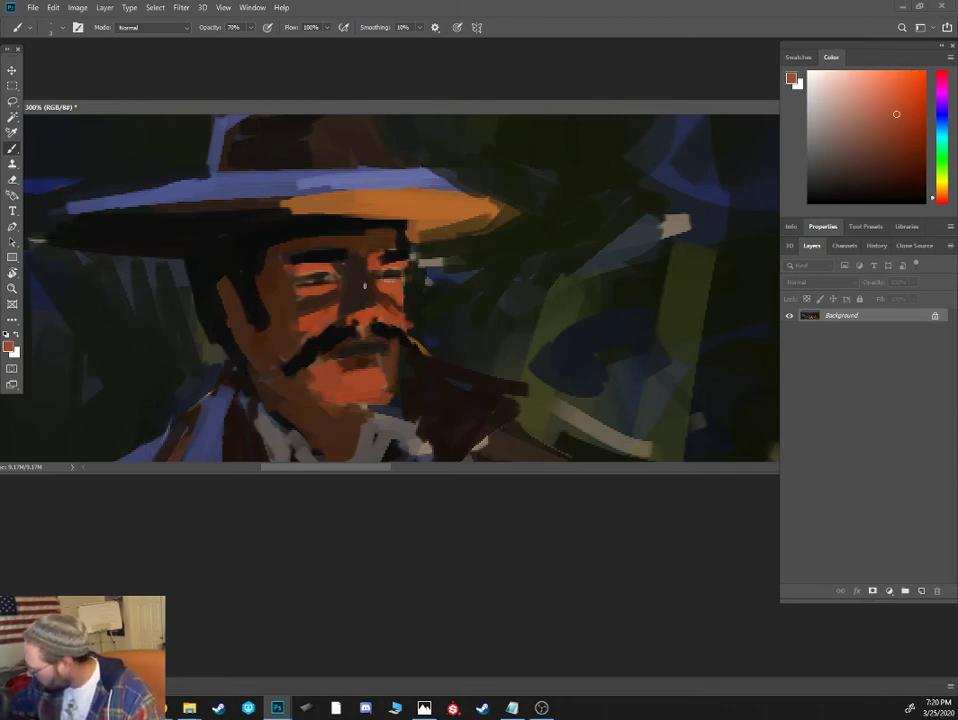
{"action": "left_click", "coordinate": [941, 195]}
{"action": "left_click_drag", "start_coordinate": [892, 112], "coordinate": [878, 120]}
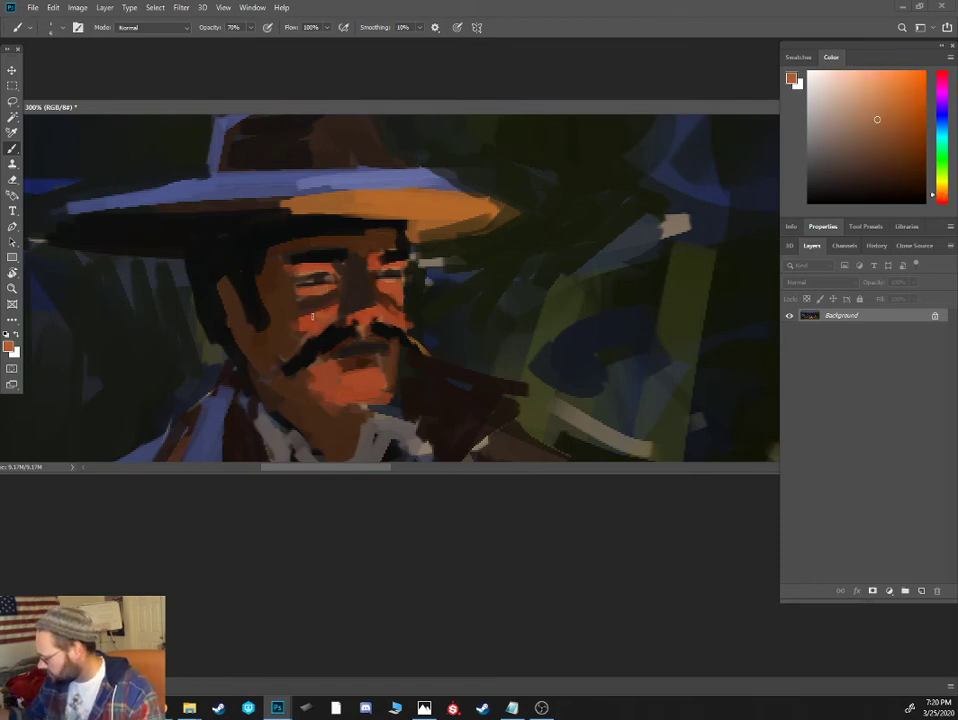
{"action": "left_click", "coordinate": [878, 109]}
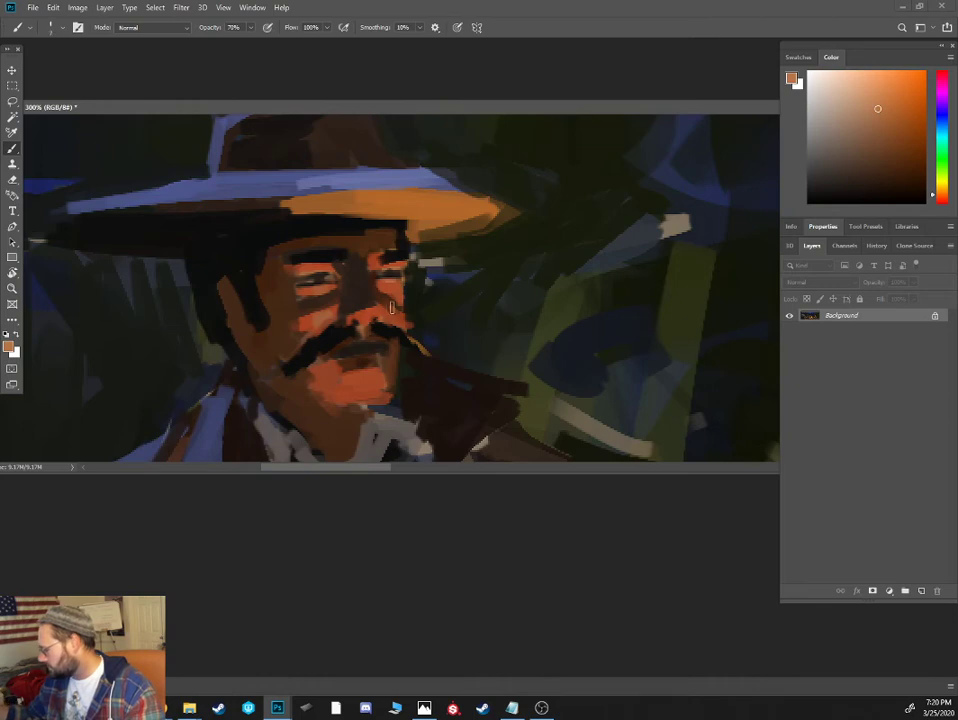
{"action": "left_click_drag", "start_coordinate": [367, 318], "coordinate": [374, 320]}
{"action": "mouse_move", "coordinate": [359, 384]}
{"action": "left_mouse_down"}
{"action": "mouse_move", "coordinate": [372, 396]}
{"action": "mouse_move", "coordinate": [350, 407]}
{"action": "left_mouse_up"}
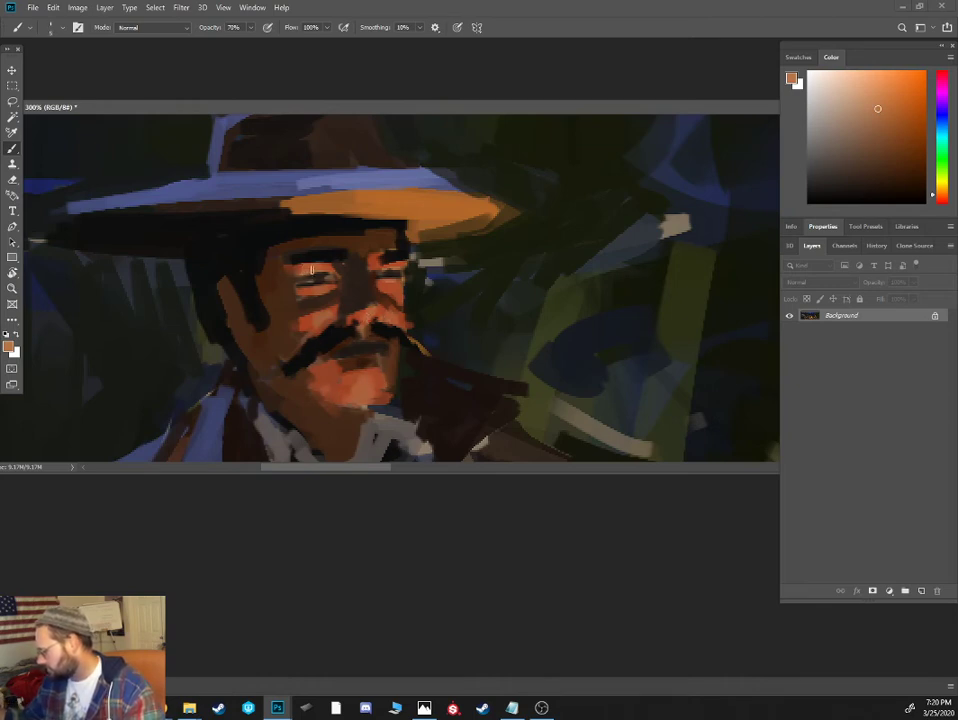
- Detail the mustached cowboy's eyes with dark reddish-brown lids, pale eye whites, black pupils and small orange glints
{"action": "left_click", "coordinate": [907, 182]}
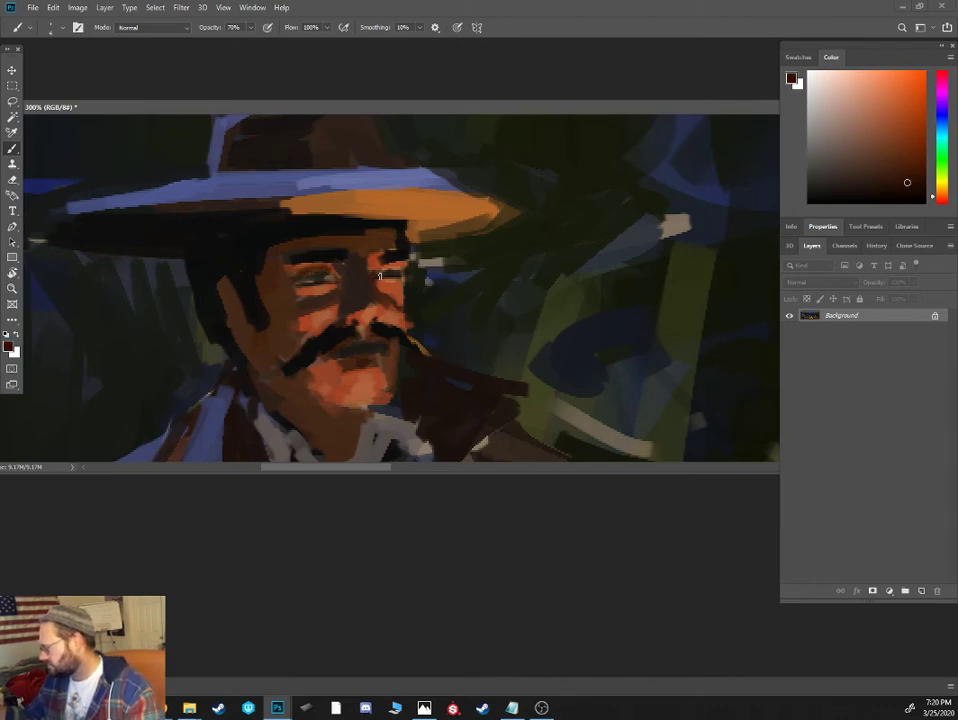
{"action": "left_click", "coordinate": [312, 281], "text": "alt"}
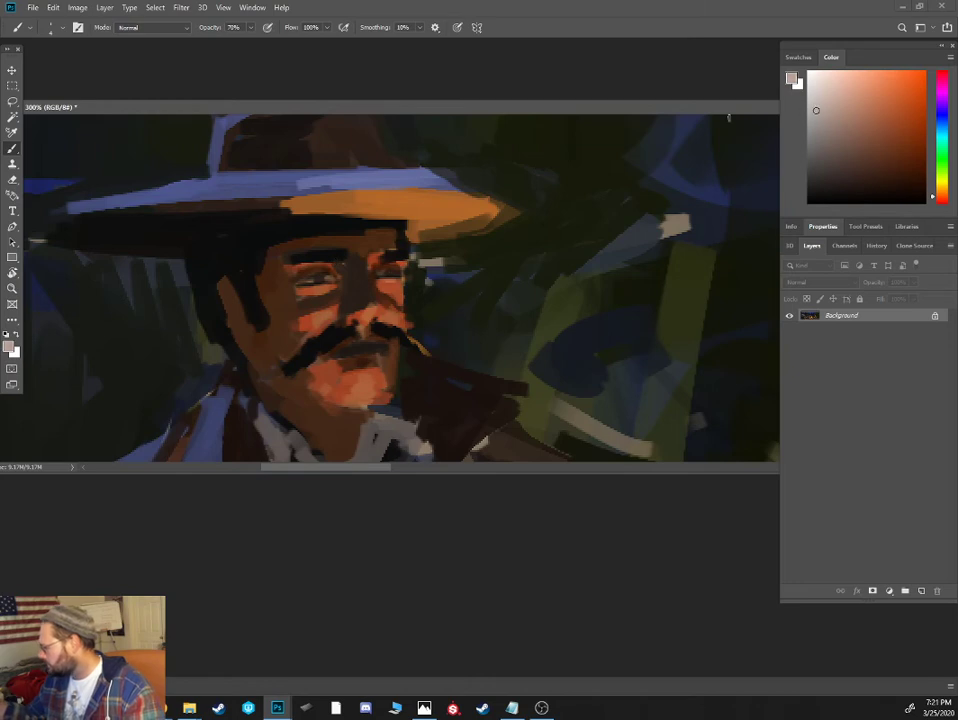
{"action": "left_click", "coordinate": [320, 281], "text": "alt"}
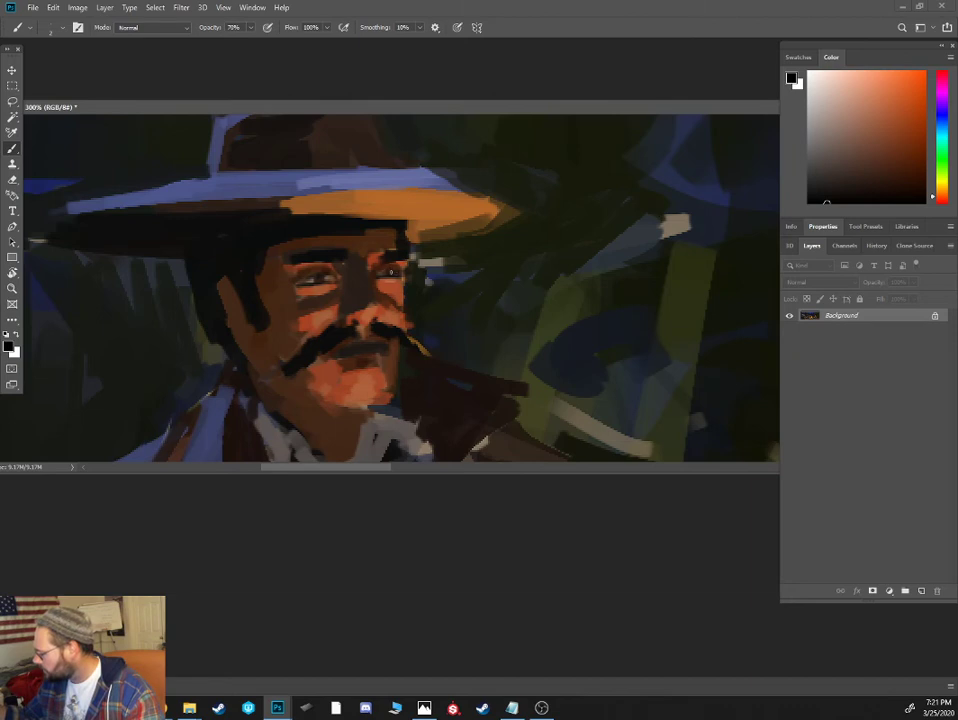
{"action": "left_click", "coordinate": [318, 284], "text": "alt"}
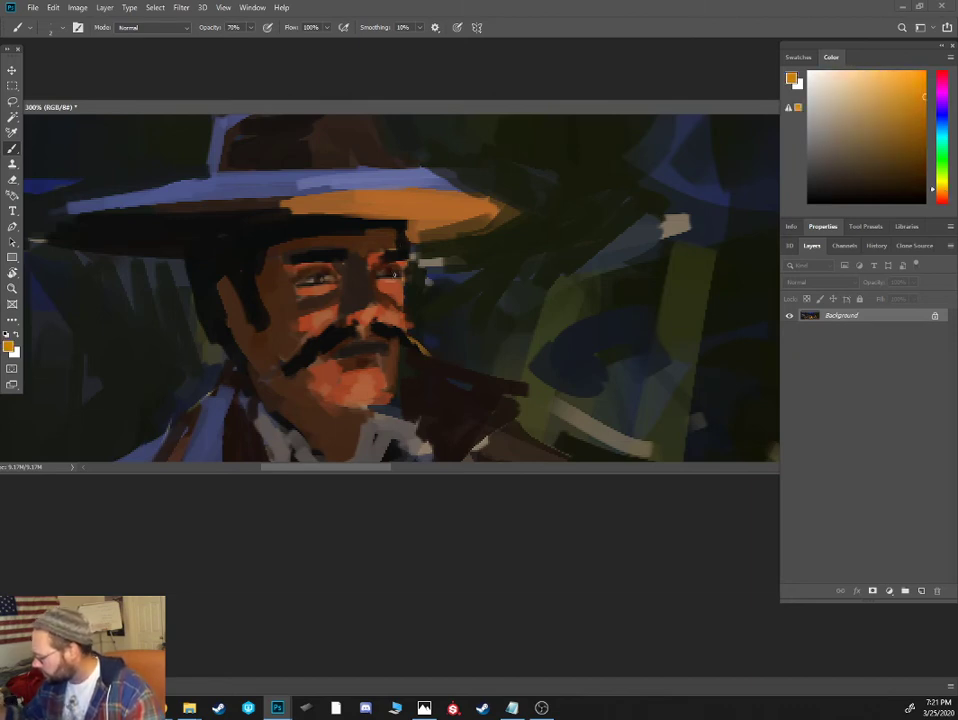
- Darken the eyebrows and the shadow under the nose of the cowboy with the red neckerchief, using dark brown and black
{"action": "key", "text": "ctrl+minus"}
{"action": "key", "text": "ctrl+minus"}
{"action": "key", "text": "ctrl+minus"}
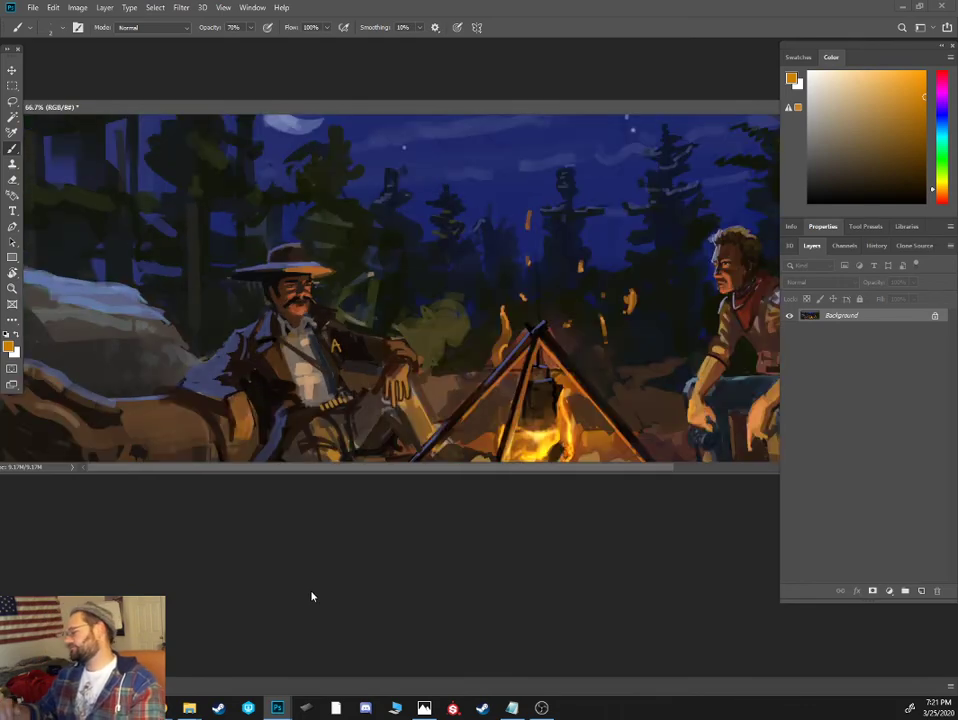
{"action": "key", "text": "ctrl+plus"}
{"action": "left_click_drag", "start_coordinate": [670, 304], "coordinate": [180, 293]}
{"action": "key", "text": "ctrl+plus"}
{"action": "key", "text": "ctrl+plus"}
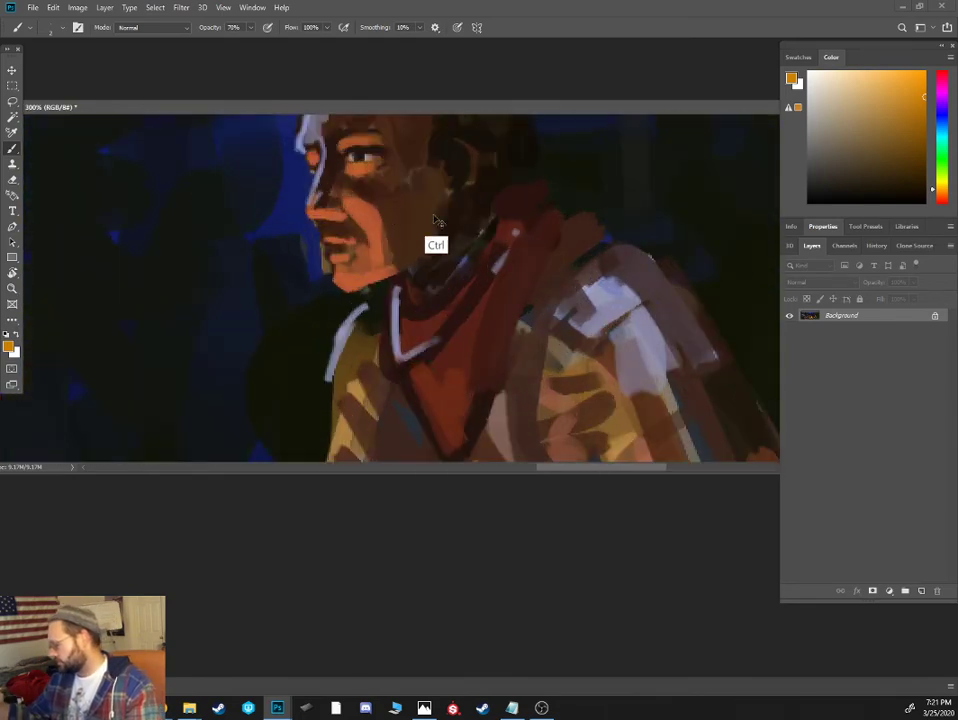
{"action": "left_click_drag", "start_coordinate": [397, 208], "coordinate": [480, 366]}
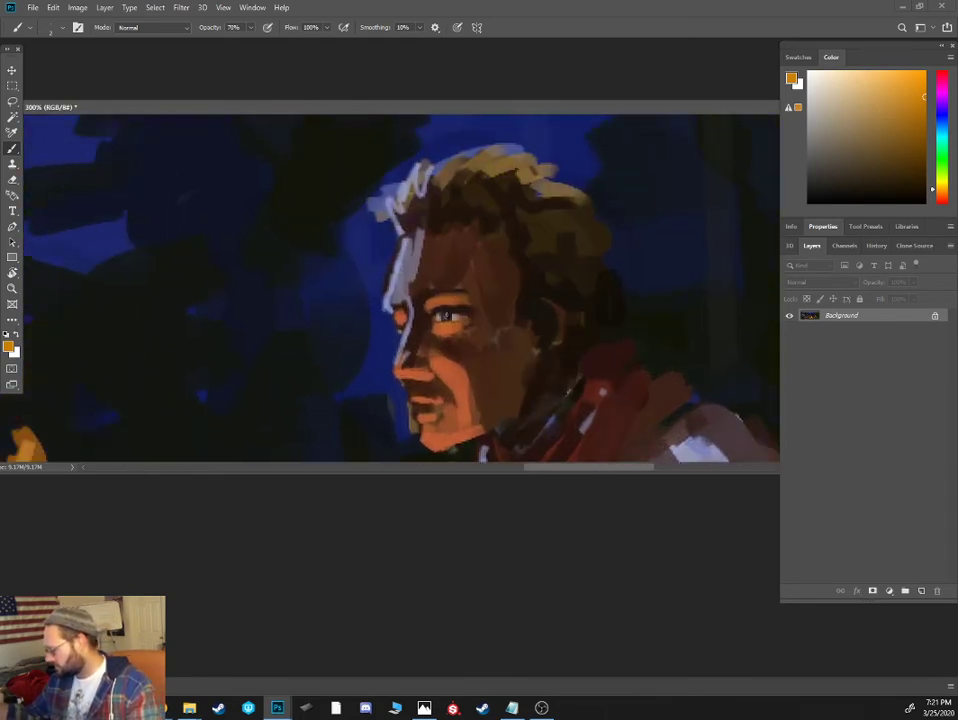
{"action": "left_click", "coordinate": [442, 308], "text": "alt"}
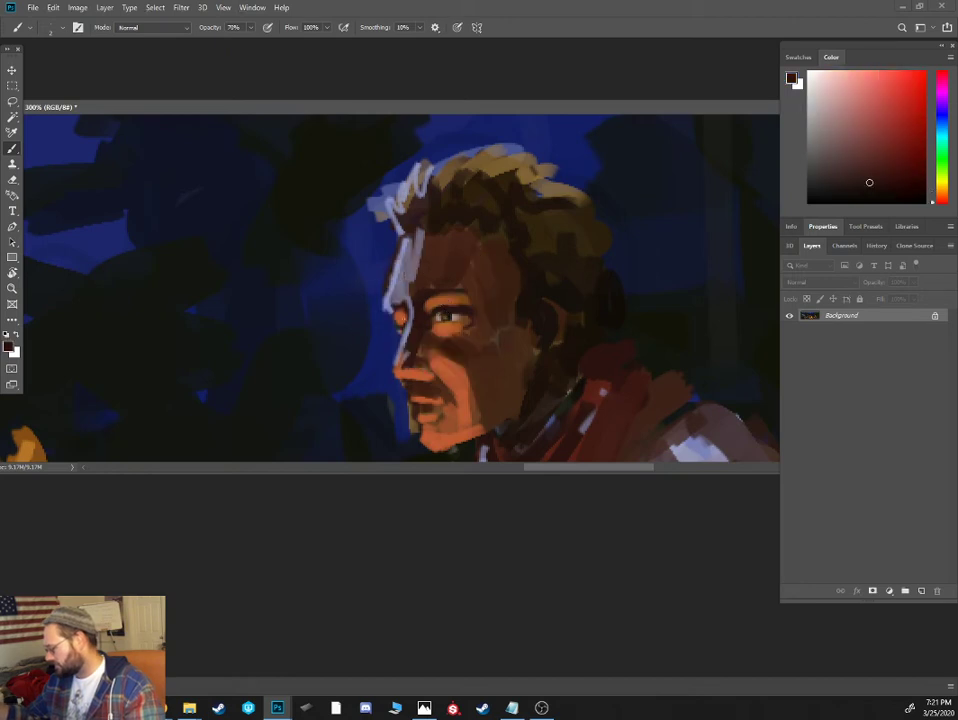
{"action": "left_click", "coordinate": [399, 326], "text": "alt"}
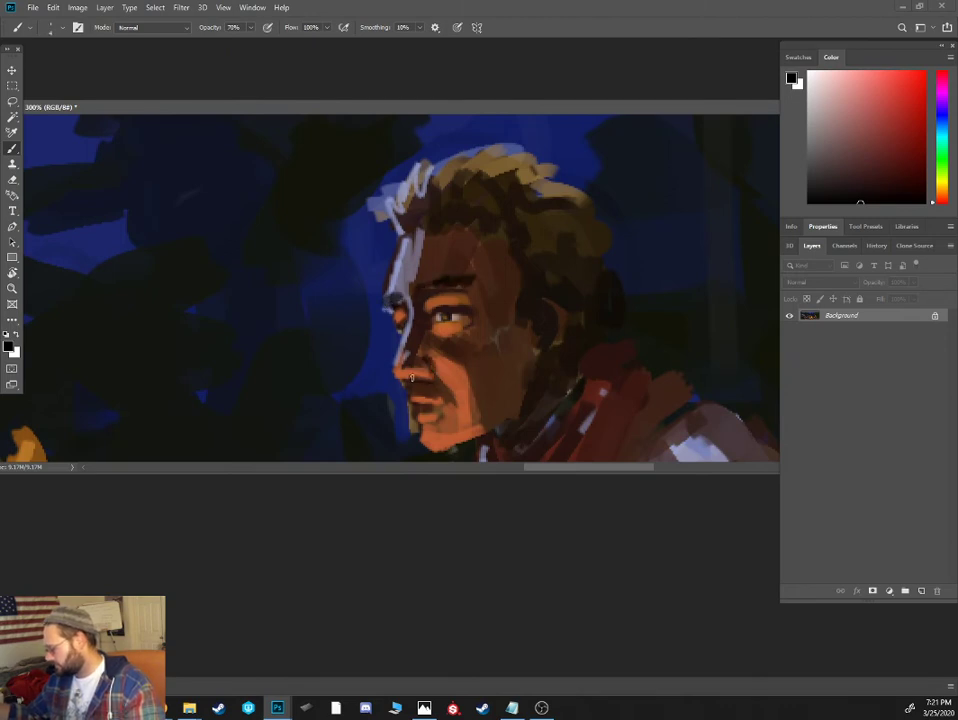
- Refine the neckerchief cowboy's near eye with an orange-brown lower lid, dark lash line, black pupil and brown shadow beneath
{"action": "left_click", "coordinate": [448, 320], "text": "alt"}
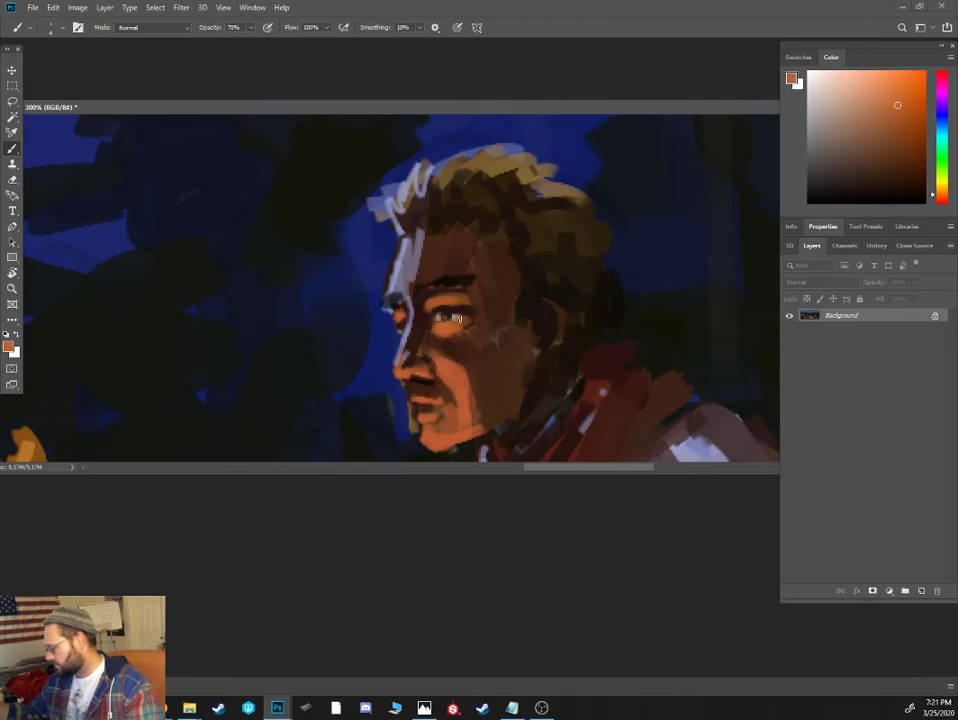
{"action": "left_click", "coordinate": [460, 293], "text": "alt"}
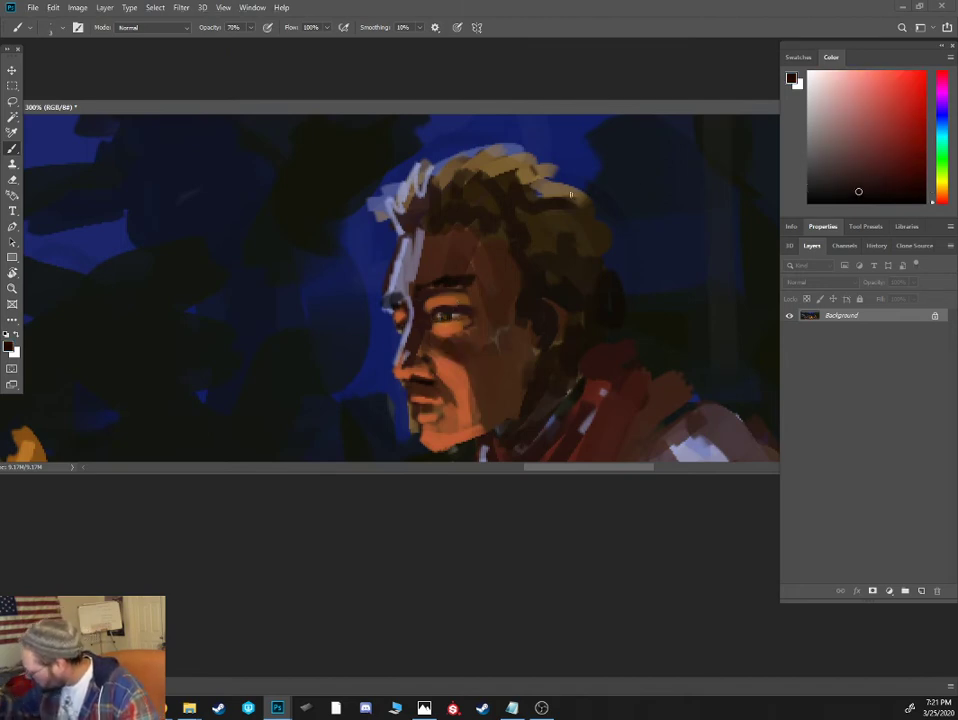
{"action": "left_click", "coordinate": [851, 203]}
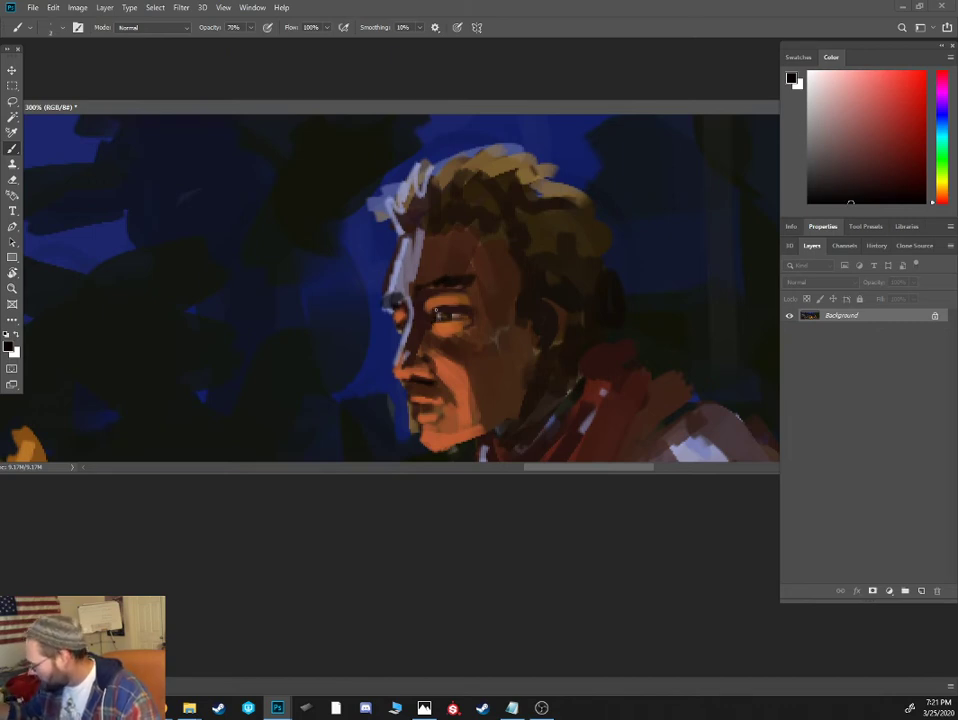
{"action": "left_click", "coordinate": [451, 342], "text": "alt"}
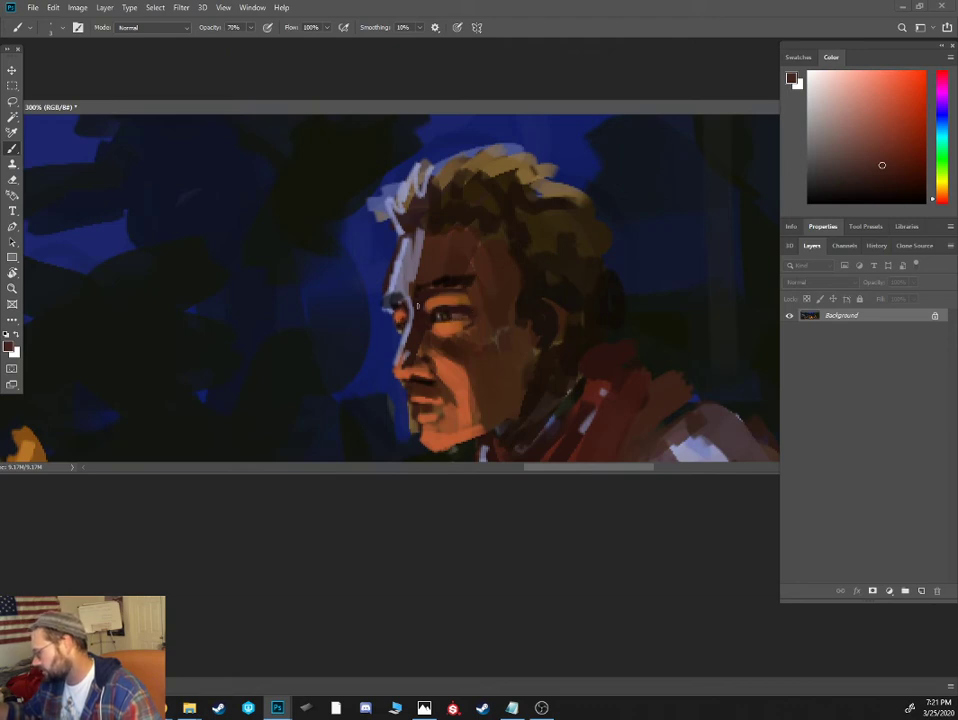
- Define the neckerchief cowboy's mustache and lips with dark brown strokes and reddish-brown tones, extending the mustache past the mouth corner
{"action": "left_click", "coordinate": [419, 395], "text": "alt"}
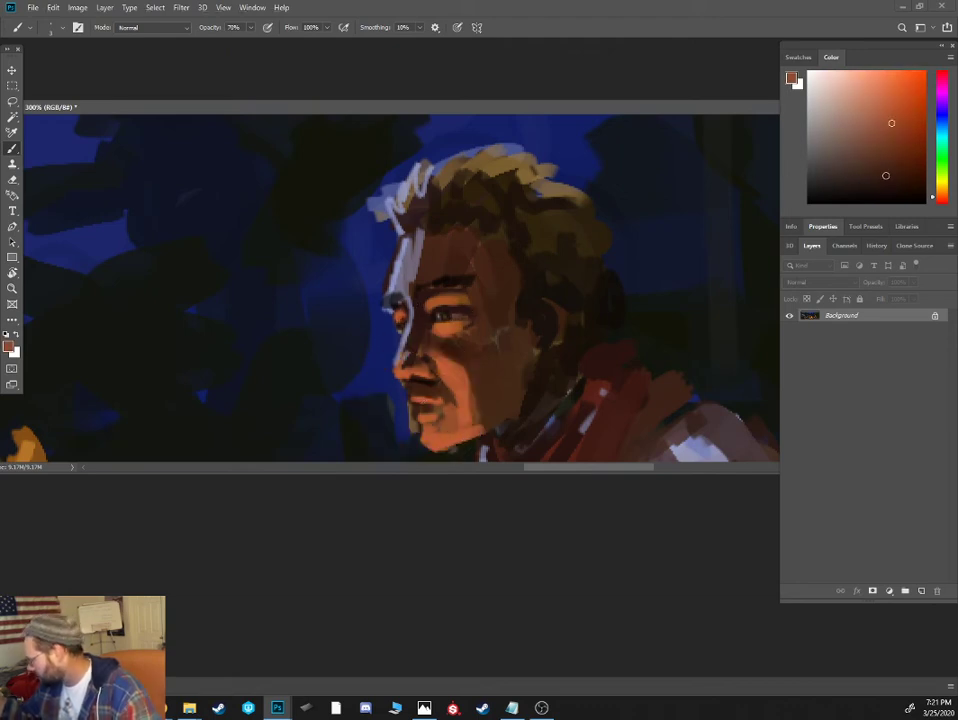
{"action": "left_click", "coordinate": [424, 384], "text": "alt"}
{"action": "mouse_move", "coordinate": [416, 402]}
{"action": "left_mouse_down"}
{"action": "mouse_move", "coordinate": [458, 395]}
{"action": "mouse_move", "coordinate": [442, 389]}
{"action": "mouse_move", "coordinate": [427, 412]}
{"action": "left_mouse_up"}
{"action": "left_click", "coordinate": [428, 414], "text": "alt"}
{"action": "left_click", "coordinate": [896, 149]}
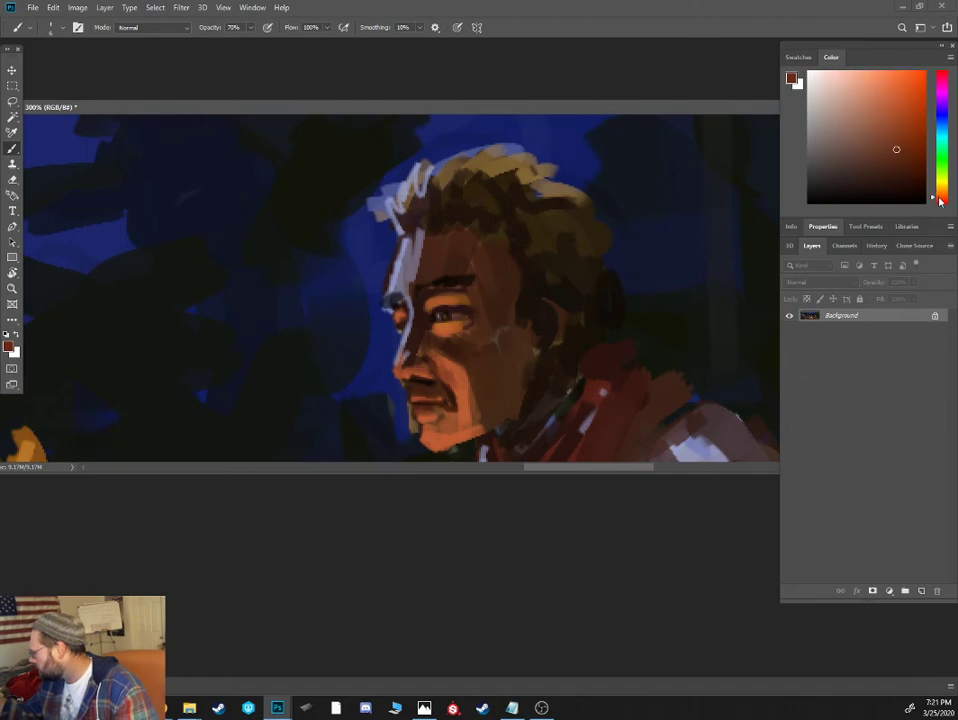
{"action": "left_click", "coordinate": [892, 118]}
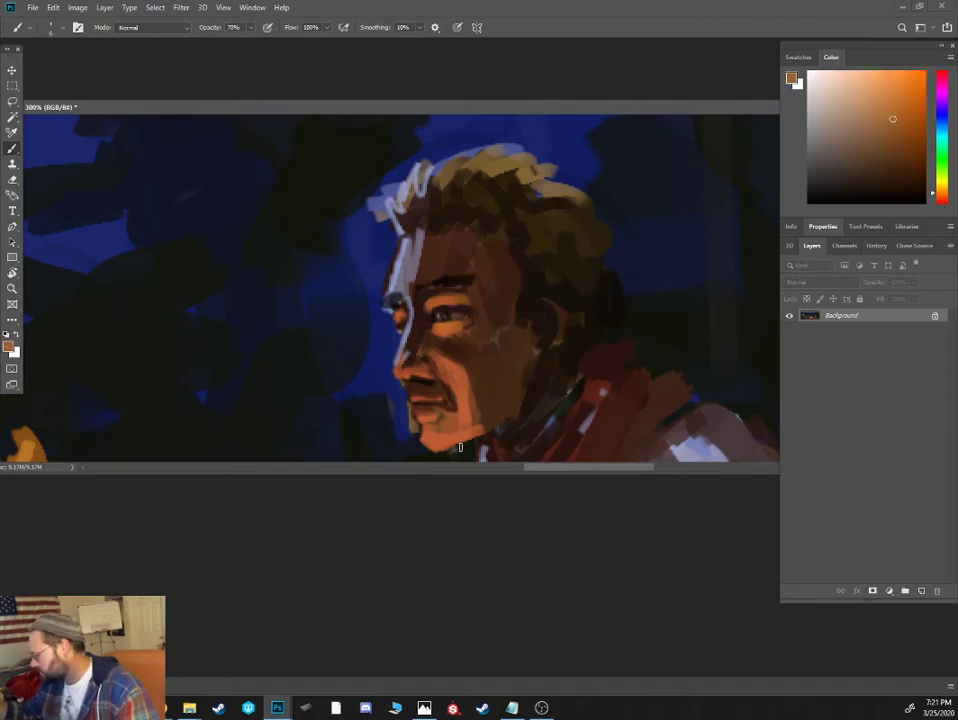
{"action": "left_click", "coordinate": [945, 197]}
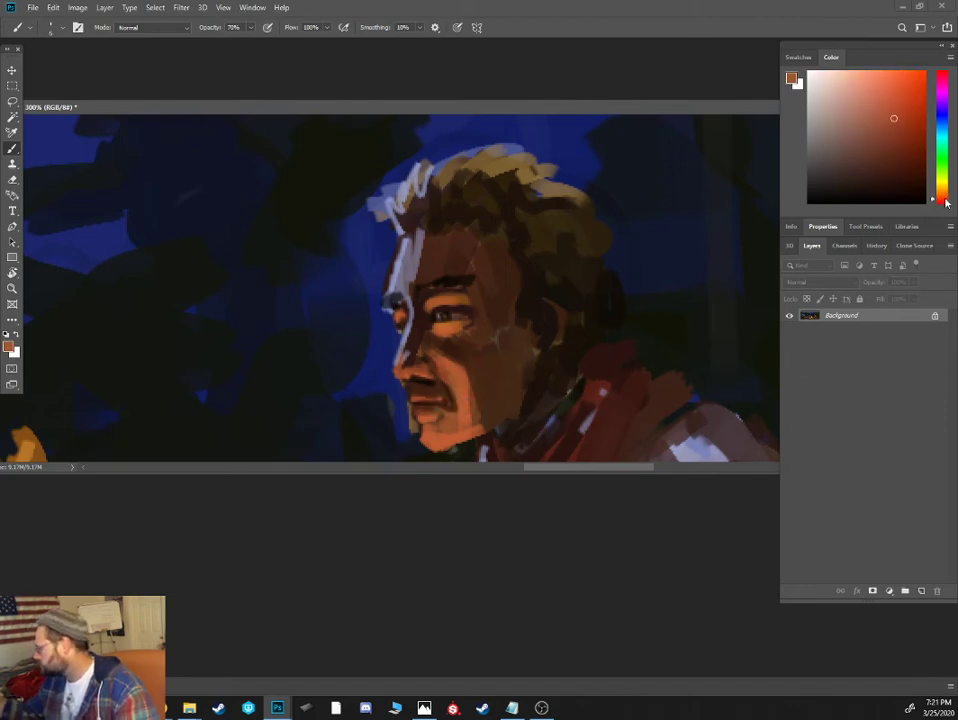
{"action": "left_click", "coordinate": [905, 147]}
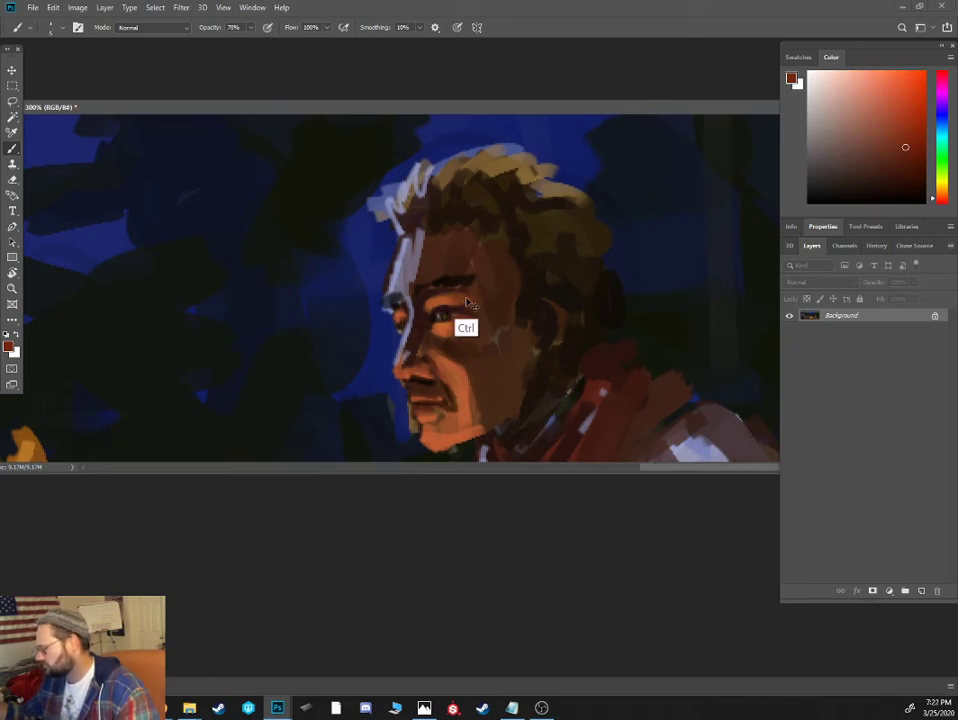
- Shade the neckerchief cowboy's cheek and jaw with dark brown, blending the shadow toward the ear and nose
{"action": "key", "text": "ctrl+minus"}
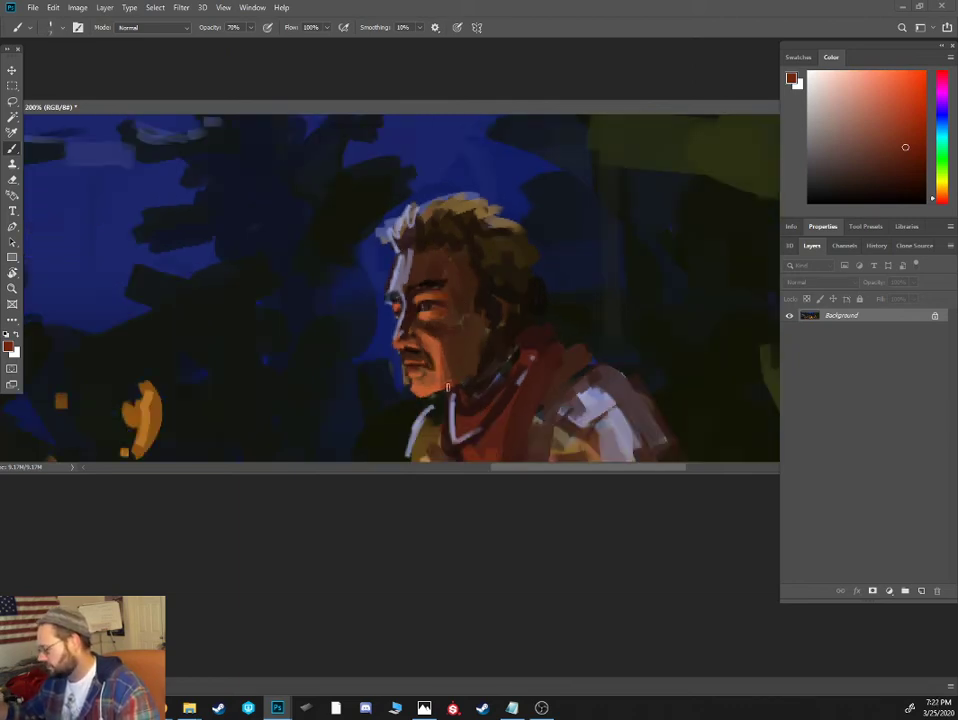
{"action": "left_click", "coordinate": [456, 344], "text": "alt"}
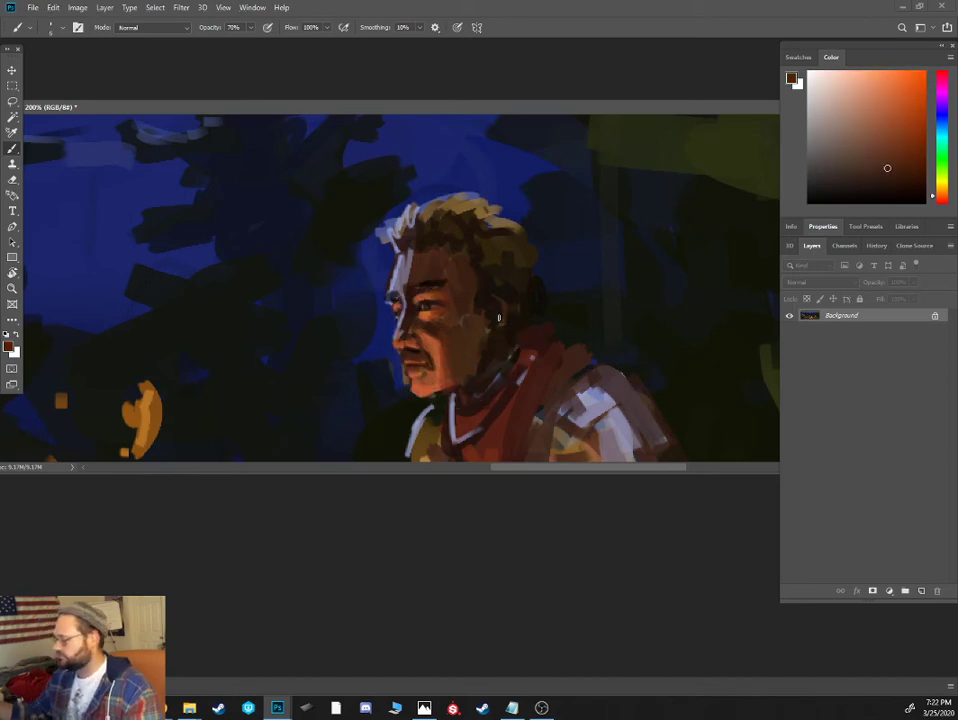
{"action": "left_click", "coordinate": [485, 328], "text": "alt"}
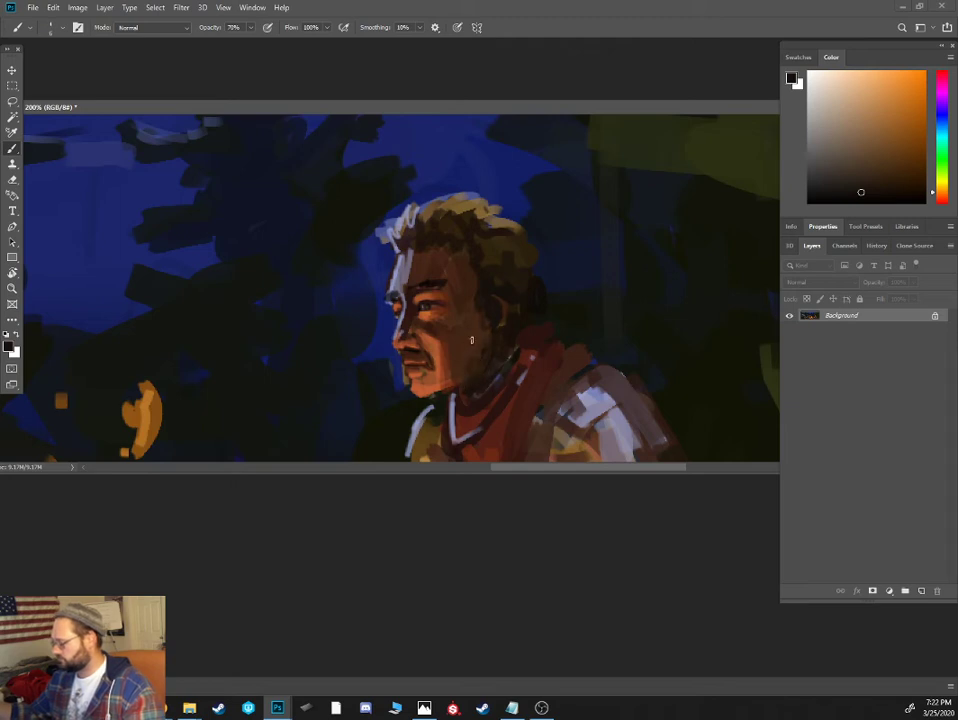
{"action": "left_click", "coordinate": [410, 316], "text": "alt"}
{"action": "left_click", "coordinate": [410, 316], "text": "alt"}
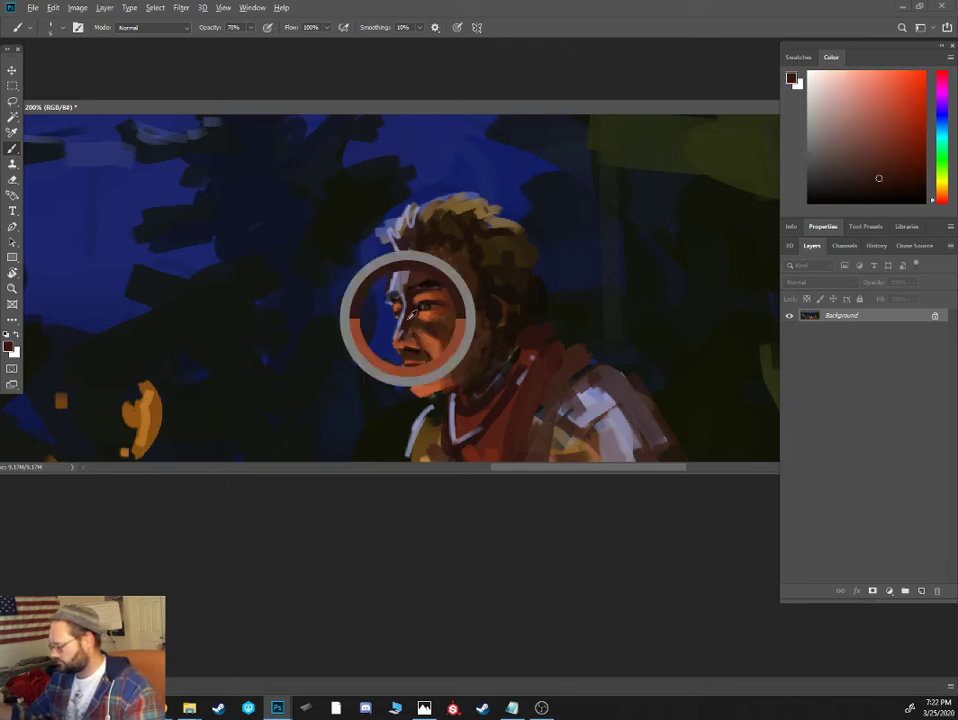
- Paint a dark brown plaid pattern across the neckerchief cowboy's shirt body and sleeves
{"action": "key", "text": "ctrl+minus"}
{"action": "key", "text": "ctrl+minus"}
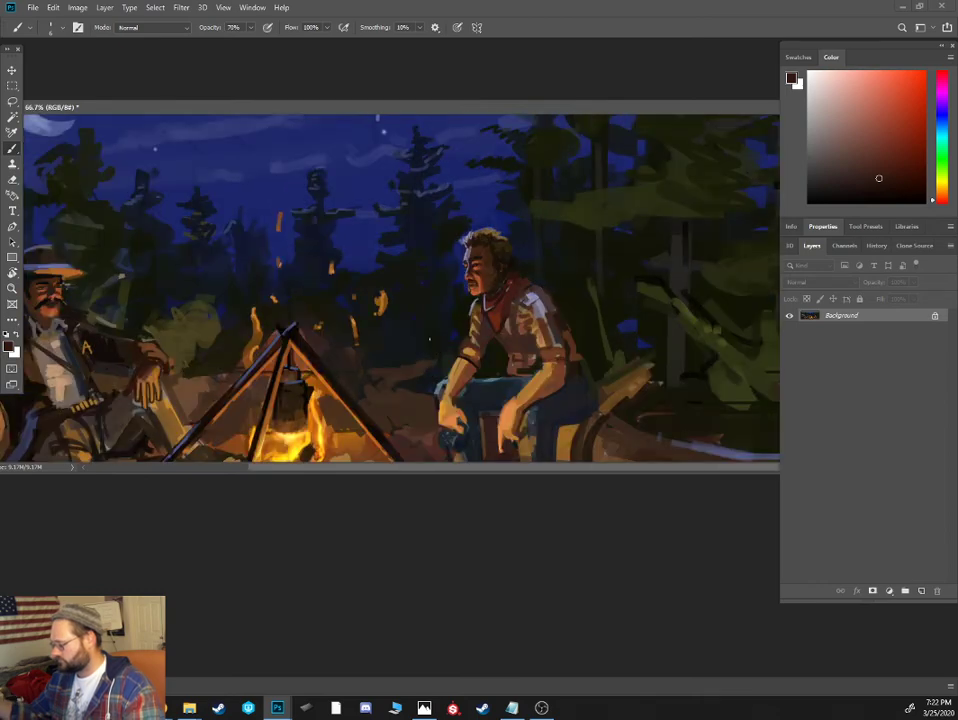
{"action": "key", "text": "ctrl+plus"}
{"action": "mouse_move", "coordinate": [550, 367]}
{"action": "left_mouse_down"}
{"action": "mouse_move", "coordinate": [550, 309]}
{"action": "mouse_move", "coordinate": [572, 325]}
{"action": "left_mouse_up"}
{"action": "left_click", "coordinate": [574, 314], "text": "alt"}
{"action": "left_click", "coordinate": [574, 314], "text": "alt"}
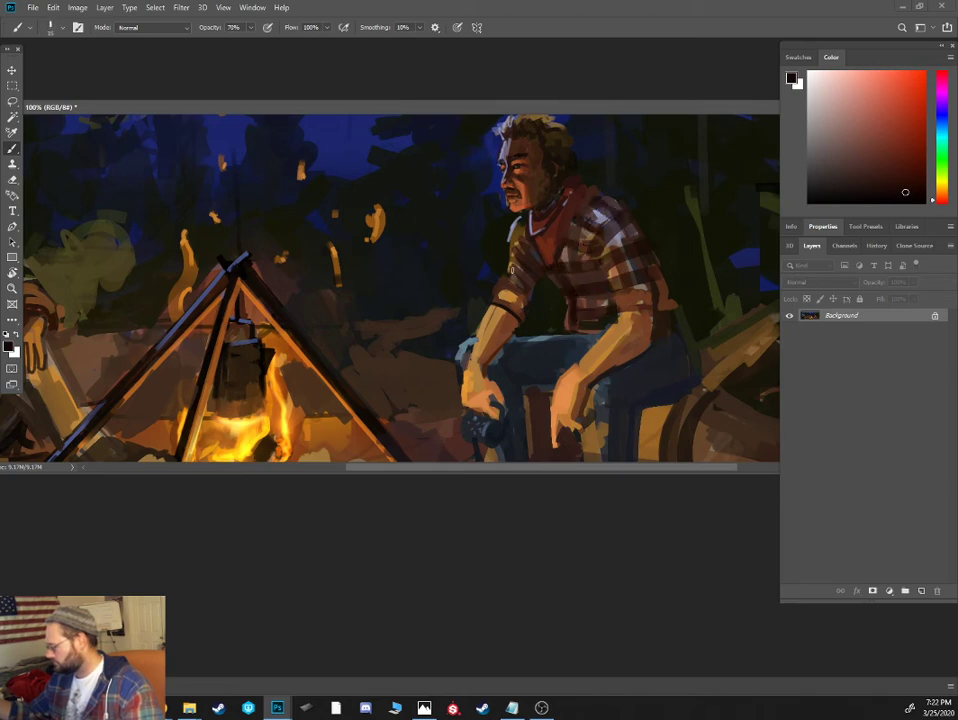
{"action": "left_click", "coordinate": [858, 168]}
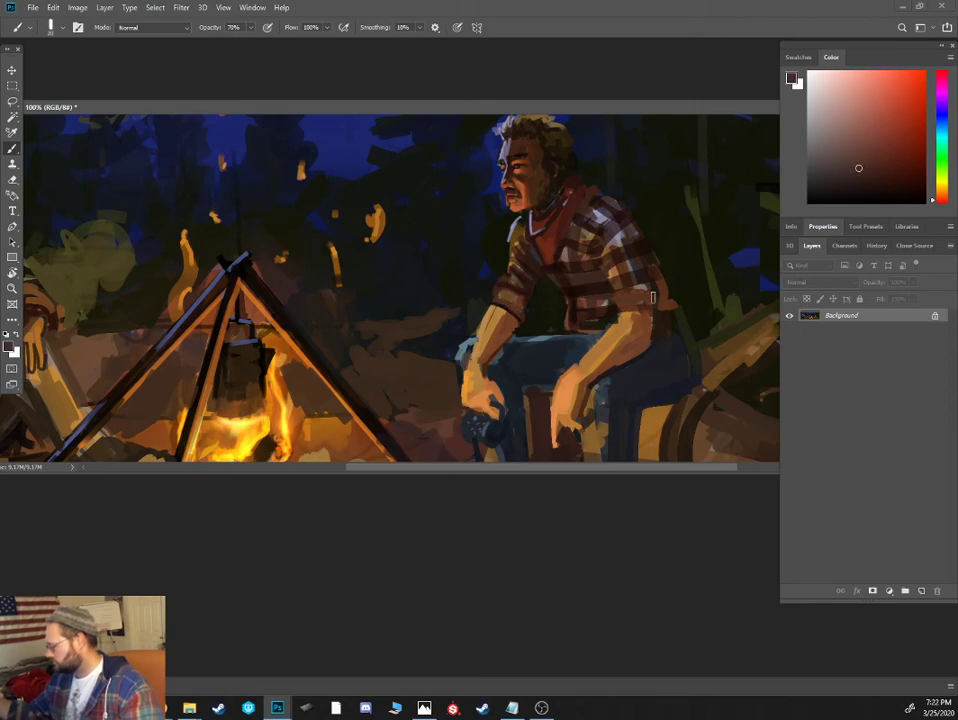
{"action": "left_click", "coordinate": [637, 295], "text": "alt"}
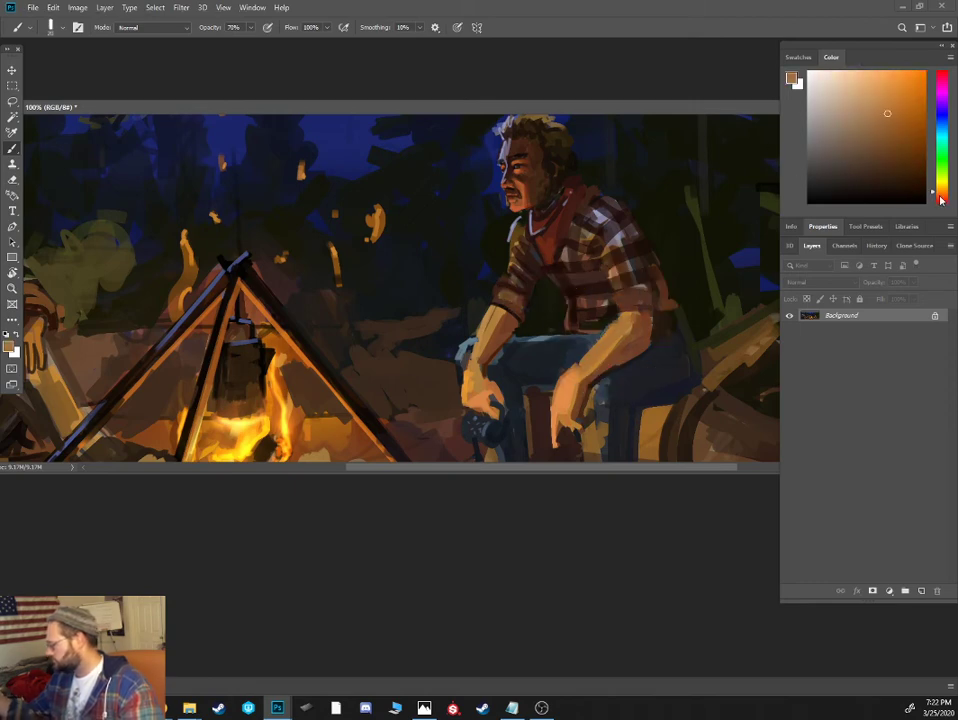
- Darken the upper part of the neckerchief cowboy's near forearm with brown and outline the rolled sleeve cuff in near-black using a smaller brush
{"action": "left_click", "coordinate": [618, 346], "text": "alt"}
{"action": "mouse_move", "coordinate": [618, 346]}
{"action": "left_mouse_down"}
{"action": "mouse_move", "coordinate": [629, 324]}
{"action": "mouse_move", "coordinate": [650, 332]}
{"action": "left_mouse_up"}
{"action": "left_click", "coordinate": [904, 176]}
{"action": "key", "text": "["}
{"action": "key", "text": "["}
{"action": "key", "text": "["}
{"action": "left_click_drag", "start_coordinate": [628, 316], "coordinate": [652, 336]}
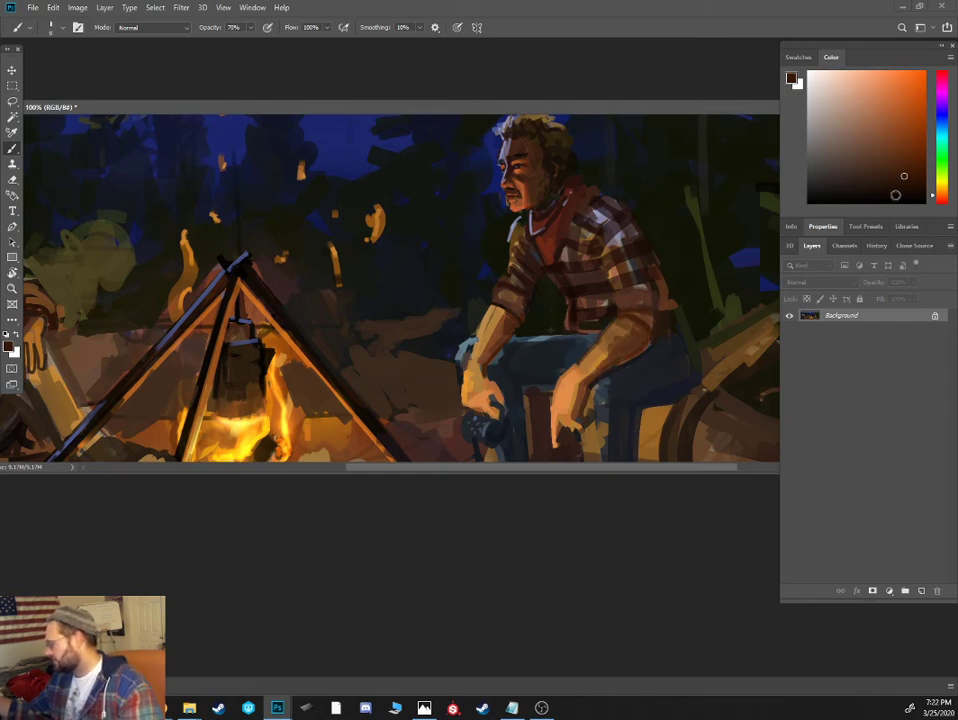
{"action": "left_click", "coordinate": [665, 311], "text": "alt"}
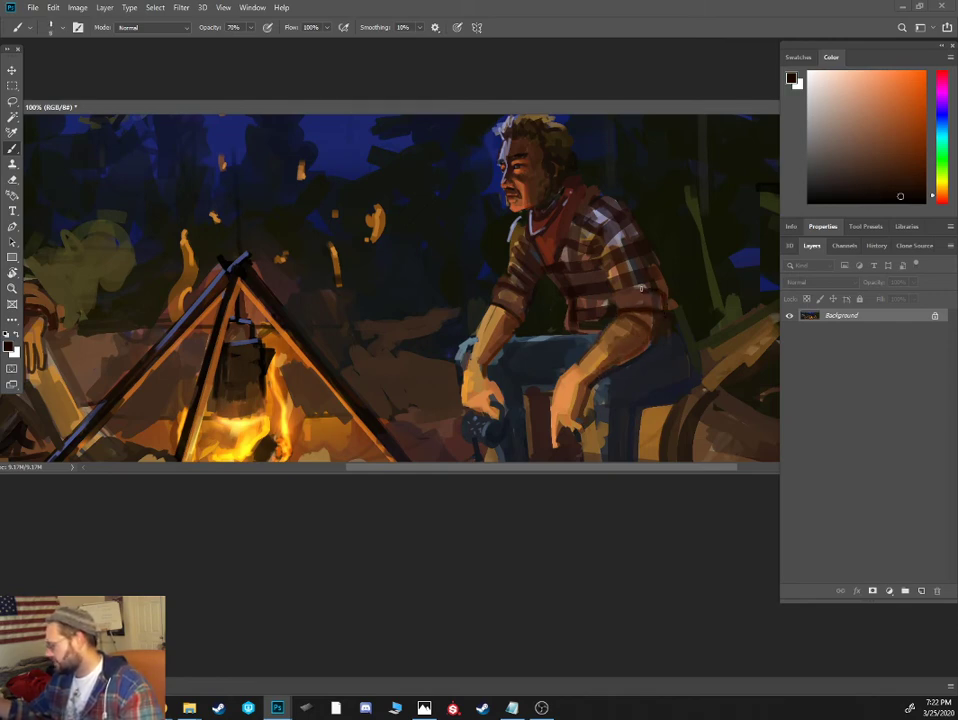
- Blend muted brown shading into the near sleeve and forearm, and darken the blue trousers around the near hand
{"action": "left_click", "coordinate": [620, 298], "text": "alt"}
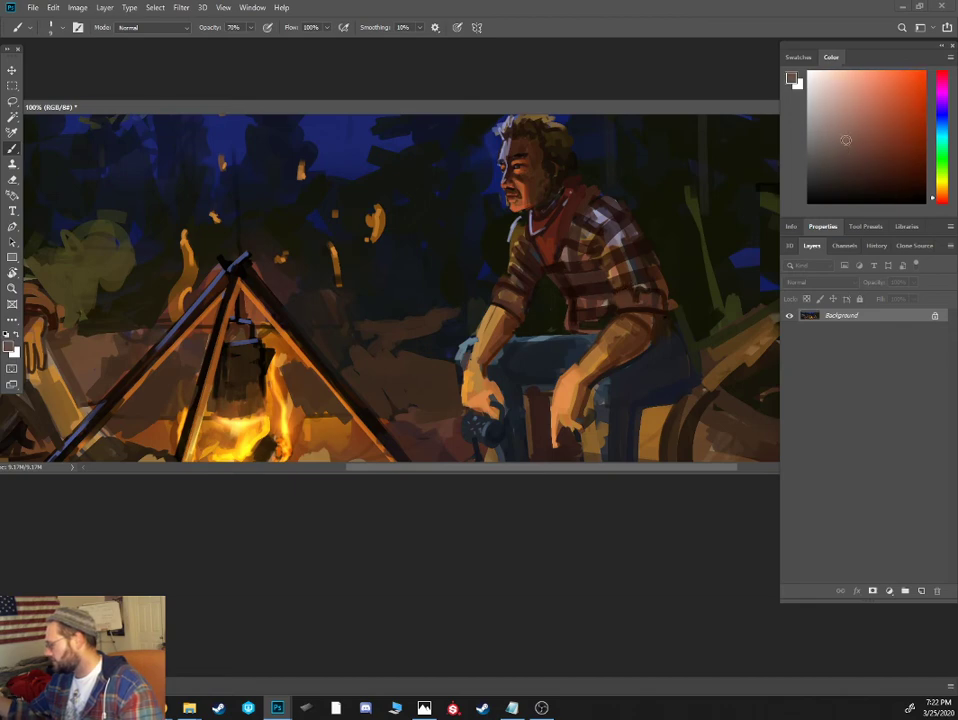
{"action": "left_click", "coordinate": [634, 339], "text": "alt"}
{"action": "left_click_drag", "start_coordinate": [619, 336], "coordinate": [629, 322]}
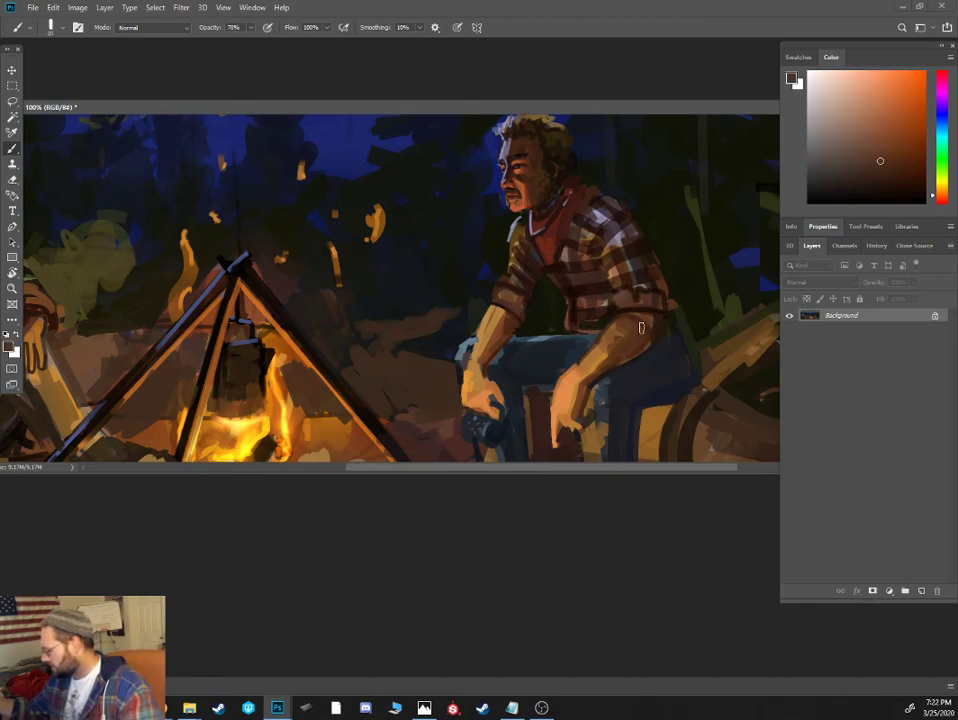
{"action": "left_click", "coordinate": [625, 345], "text": "alt"}
{"action": "key", "text": "["}
{"action": "left_click", "coordinate": [604, 404], "text": "alt"}
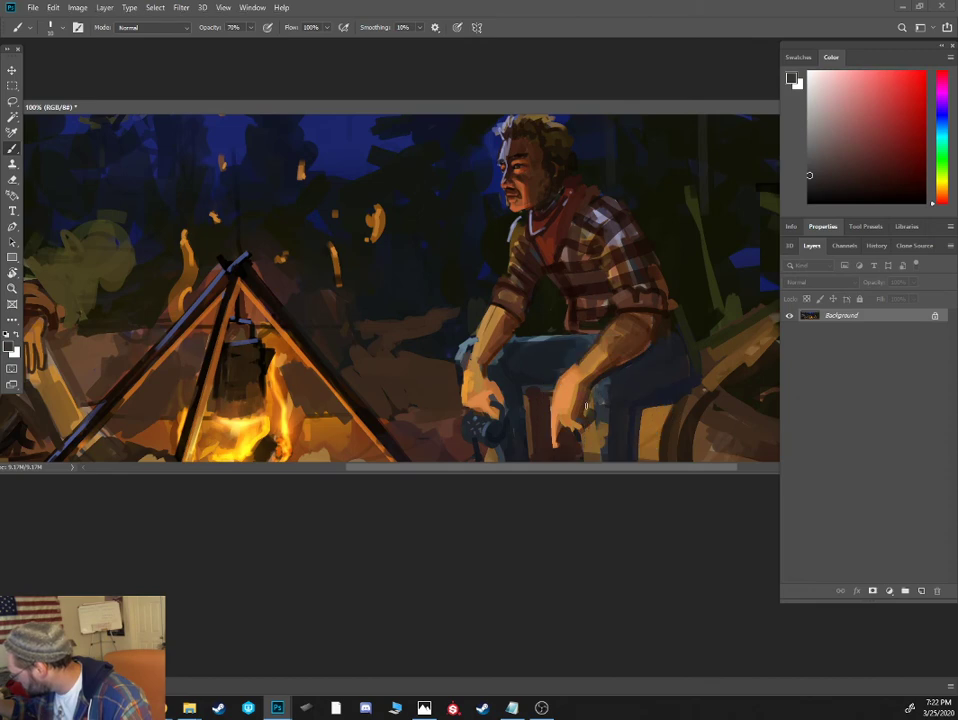
{"action": "left_click", "coordinate": [635, 391], "text": "alt"}
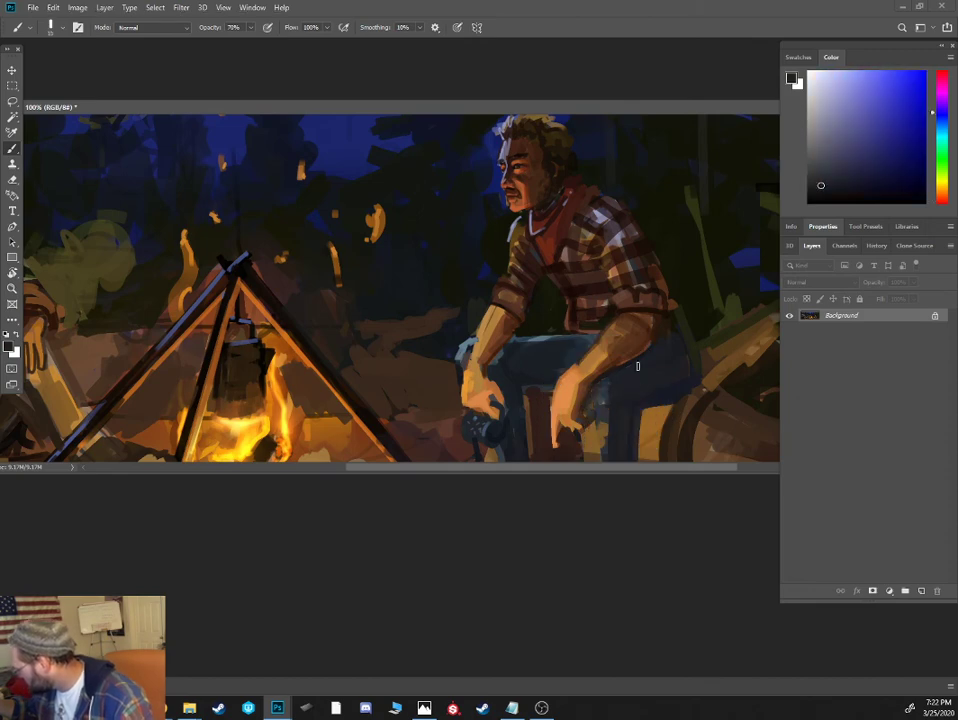
- Refine the neckerchief cowboy's hands with light orange strokes on the near fingers and reddish-brown shadows on the far hand and forearm
{"action": "left_click", "coordinate": [576, 403], "text": "alt"}
{"action": "left_click", "coordinate": [574, 402], "text": "alt"}
{"action": "left_click_drag", "start_coordinate": [574, 417], "coordinate": [580, 393]}
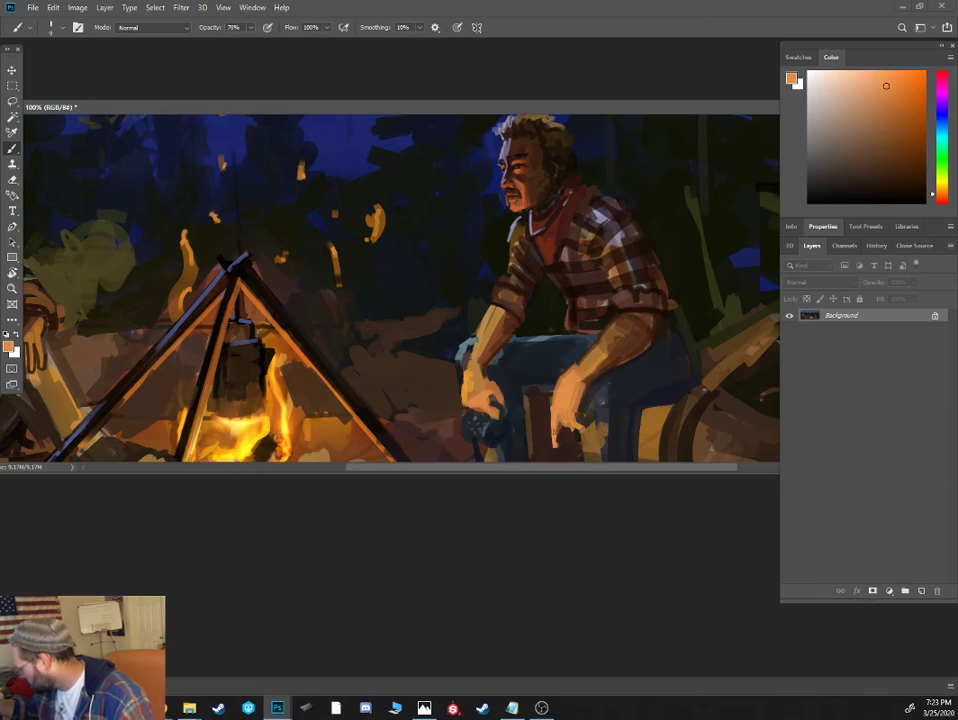
{"action": "left_click", "coordinate": [936, 201]}
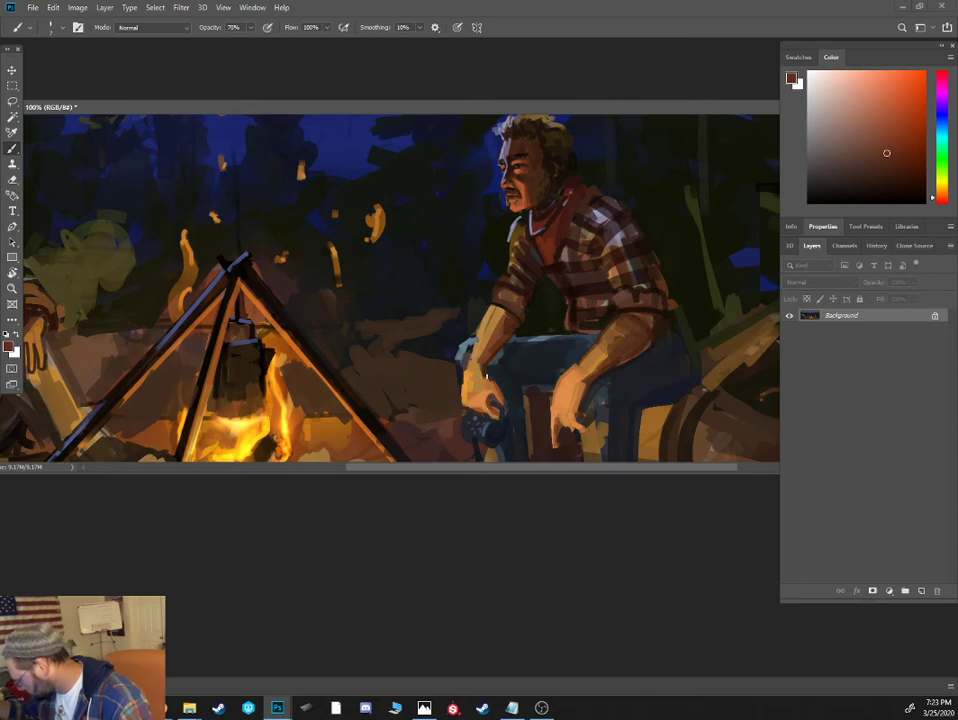
{"action": "left_click", "coordinate": [925, 184]}
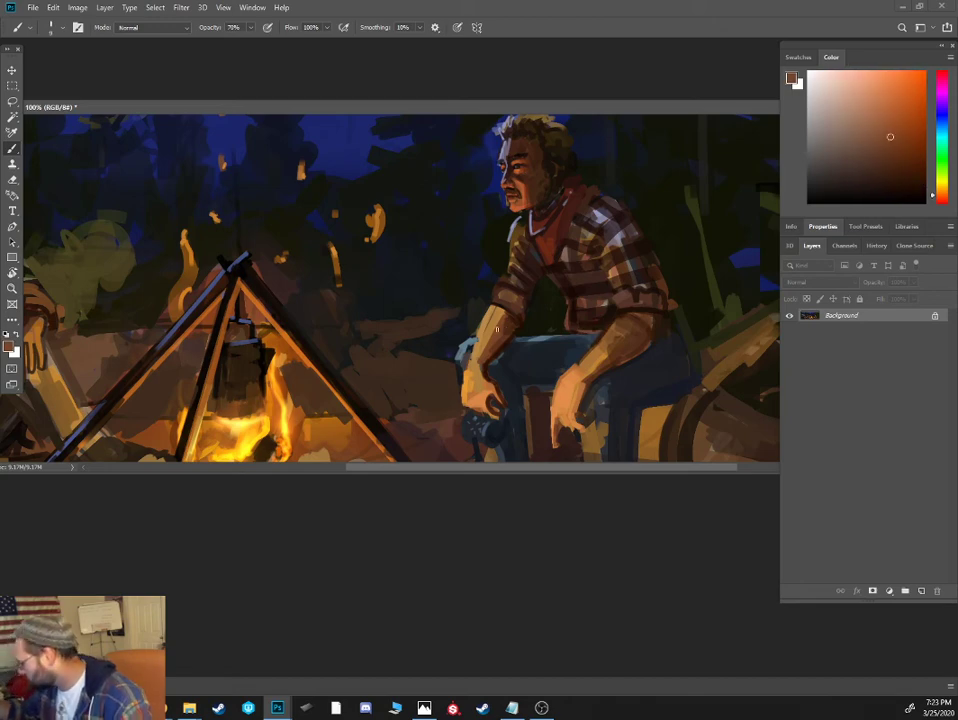
{"action": "left_click", "coordinate": [582, 306], "text": "alt"}
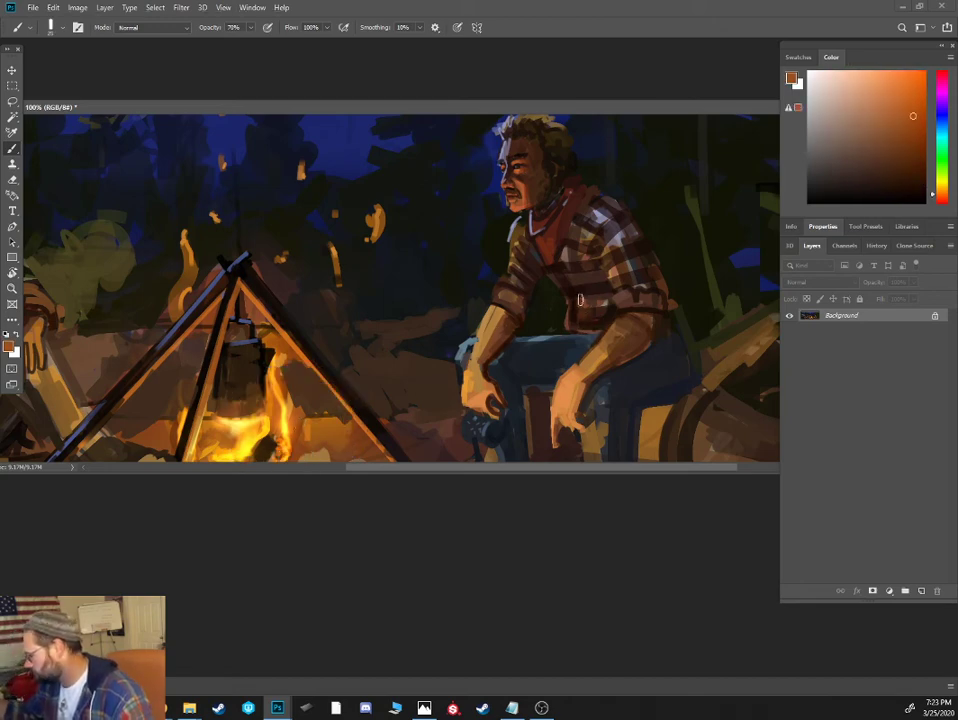
- Reset the painting colors to black and white and enlarge the document window to show more of the painting
{"action": "key", "text": "ctrl+minus"}
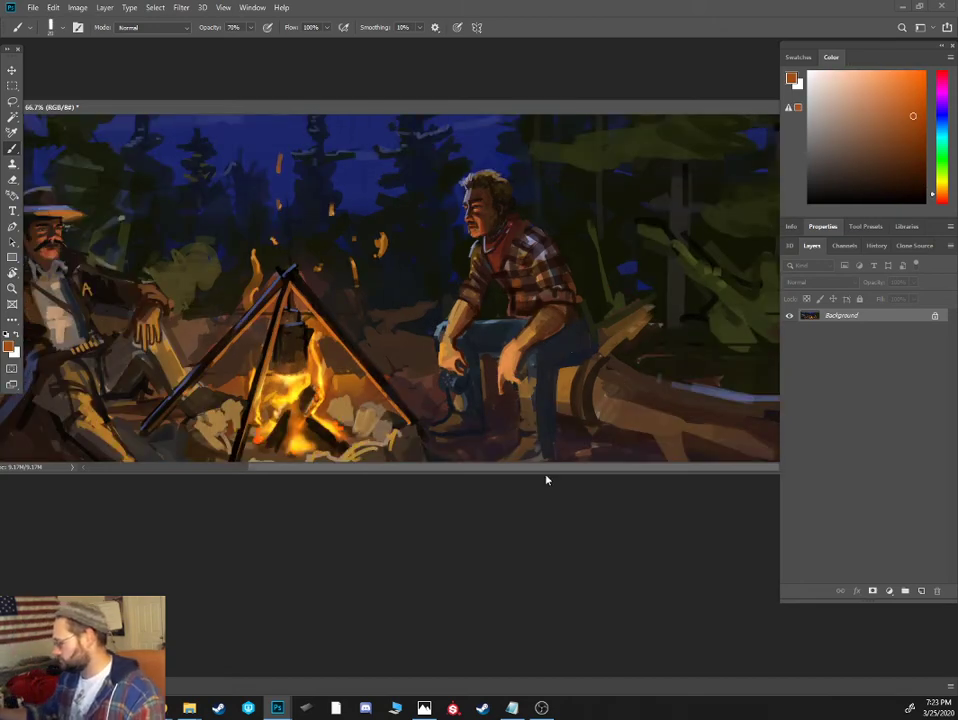
{"action": "key", "text": "d"}
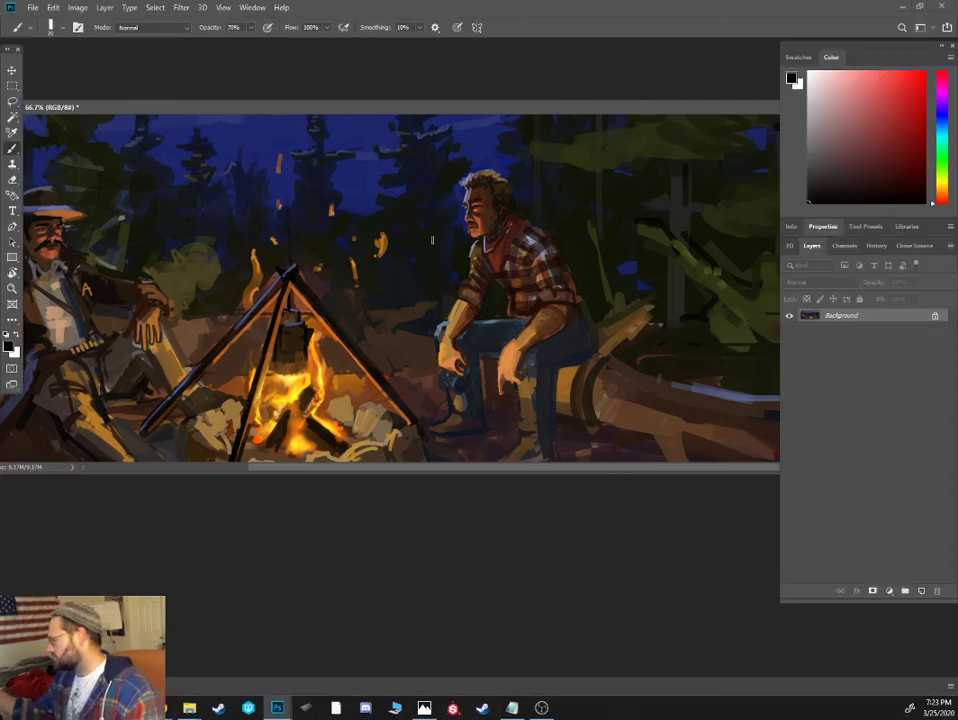
{"action": "key", "text": "ctrl+minus"}
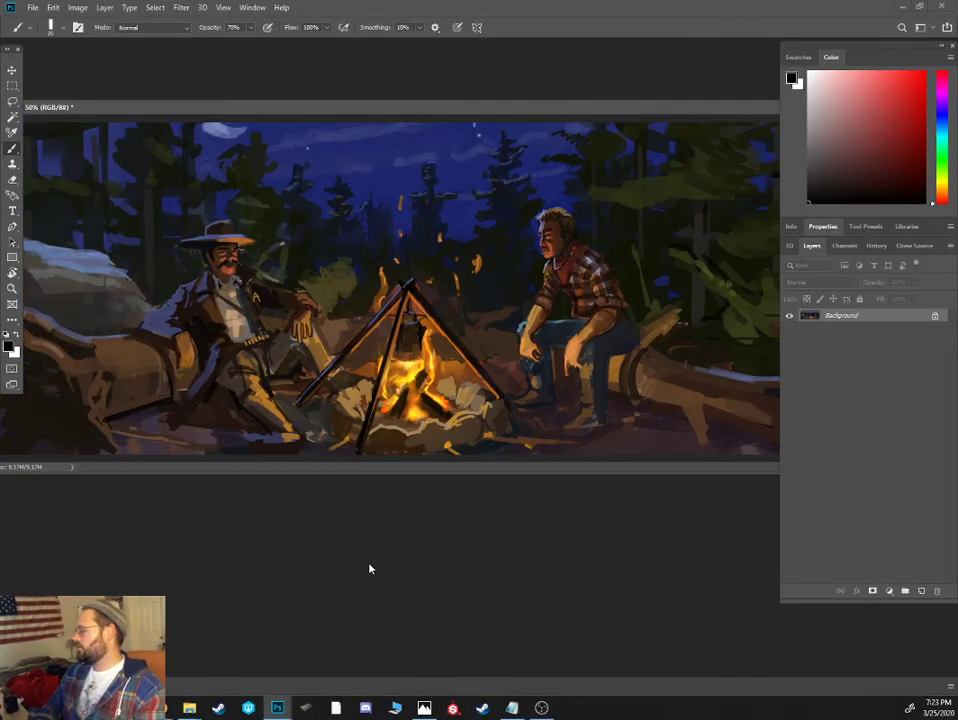
{"action": "scroll", "coordinate": [406, 567], "scroll_direction": "up", "scroll_amount": 3}
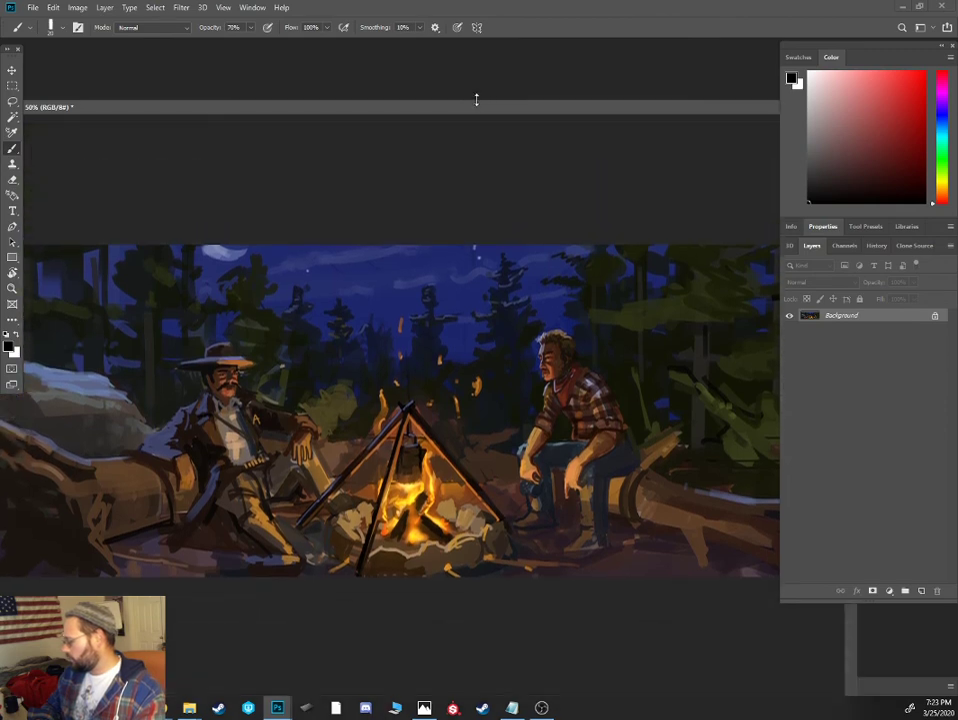
{"action": "left_click_drag", "start_coordinate": [477, 99], "coordinate": [454, 32]}
- Reshape the pine tree behind the campfire with a pointed crown and fuller branches in dark navy at 100% brush opacity
{"action": "key", "text": "ctrl+plus"}
{"action": "left_click_drag", "start_coordinate": [468, 323], "coordinate": [558, 291]}
{"action": "key", "text": "ctrl+plus"}
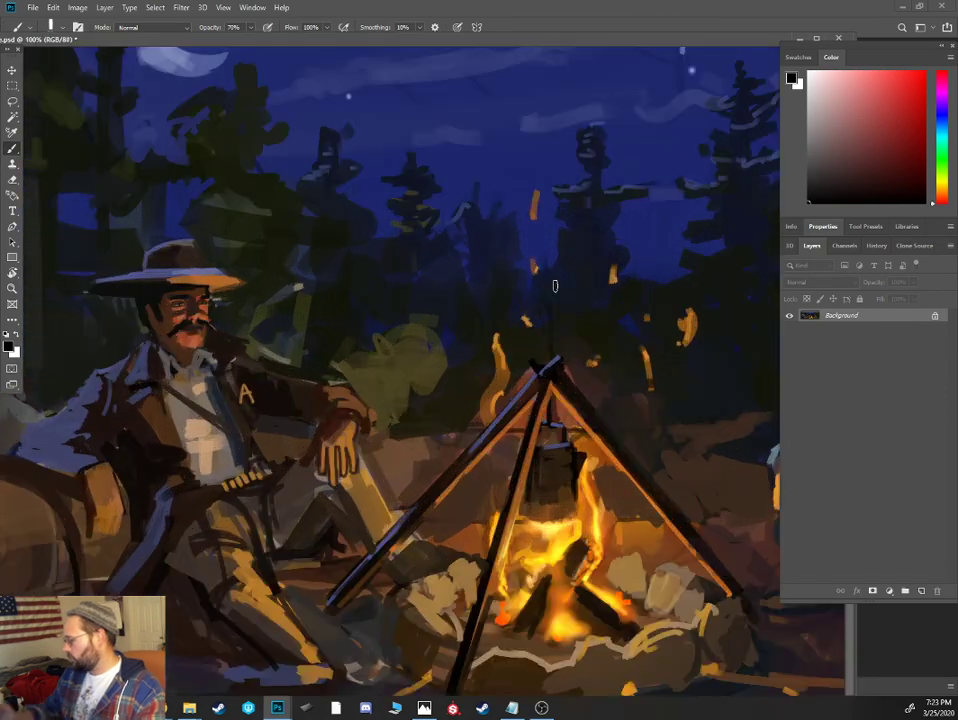
{"action": "left_click", "coordinate": [610, 170], "text": "alt"}
{"action": "left_click", "coordinate": [594, 165], "text": "alt"}
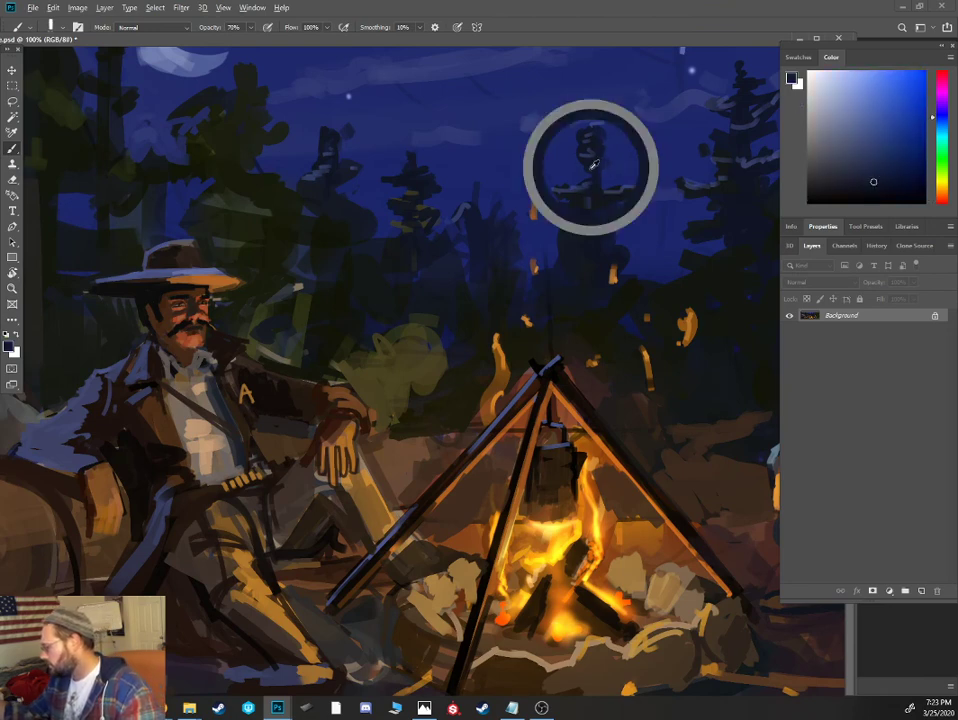
{"action": "mouse_move", "coordinate": [586, 166]}
{"action": "left_mouse_down"}
{"action": "mouse_move", "coordinate": [568, 170]}
{"action": "mouse_move", "coordinate": [641, 164]}
{"action": "mouse_move", "coordinate": [600, 126]}
{"action": "mouse_move", "coordinate": [606, 119]}
{"action": "left_mouse_up"}
{"action": "left_click", "coordinate": [598, 157], "text": "alt"}
{"action": "key", "text": "0"}
{"action": "mouse_move", "coordinate": [597, 119]}
{"action": "left_mouse_down"}
{"action": "mouse_move", "coordinate": [602, 106]}
{"action": "mouse_move", "coordinate": [577, 123]}
{"action": "left_mouse_up"}
{"action": "left_click_drag", "start_coordinate": [638, 203], "coordinate": [630, 221]}
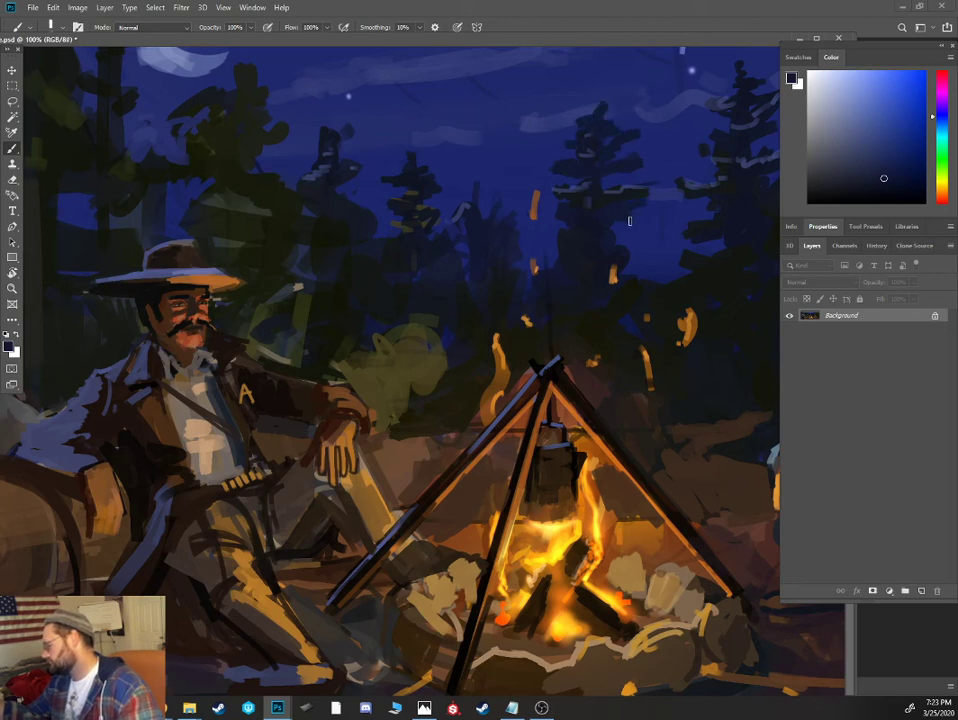
{"action": "left_click", "coordinate": [690, 270], "text": "alt"}
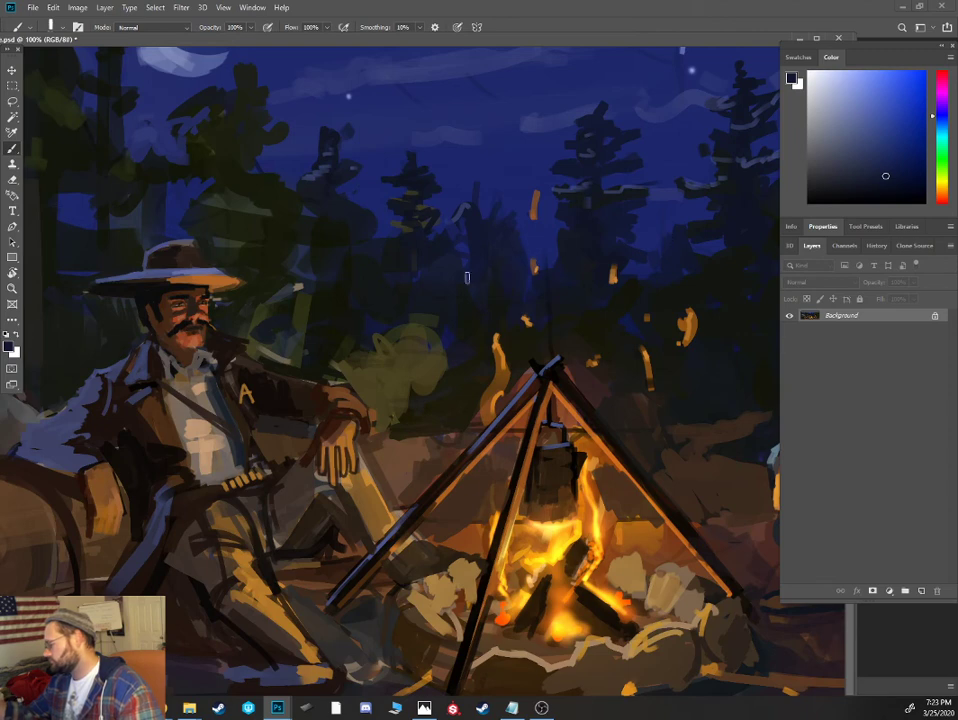
{"action": "left_click", "coordinate": [525, 240], "text": "alt"}
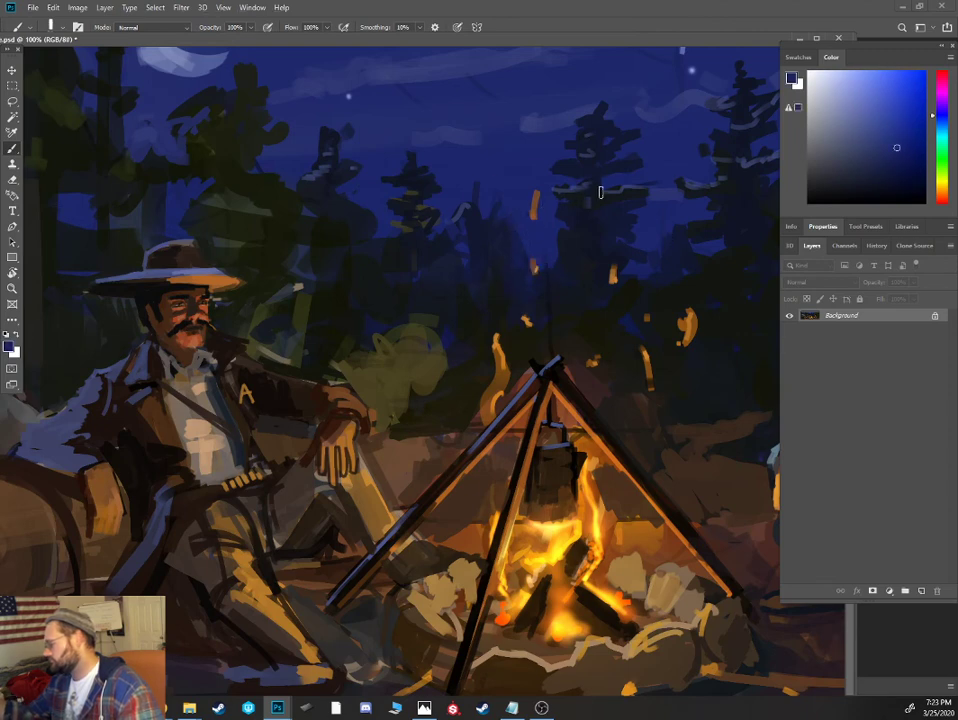
- Carve the moon into a cleaner crescent with sky-blue strokes and pale blue touches
{"action": "key", "text": "ctrl+minus"}
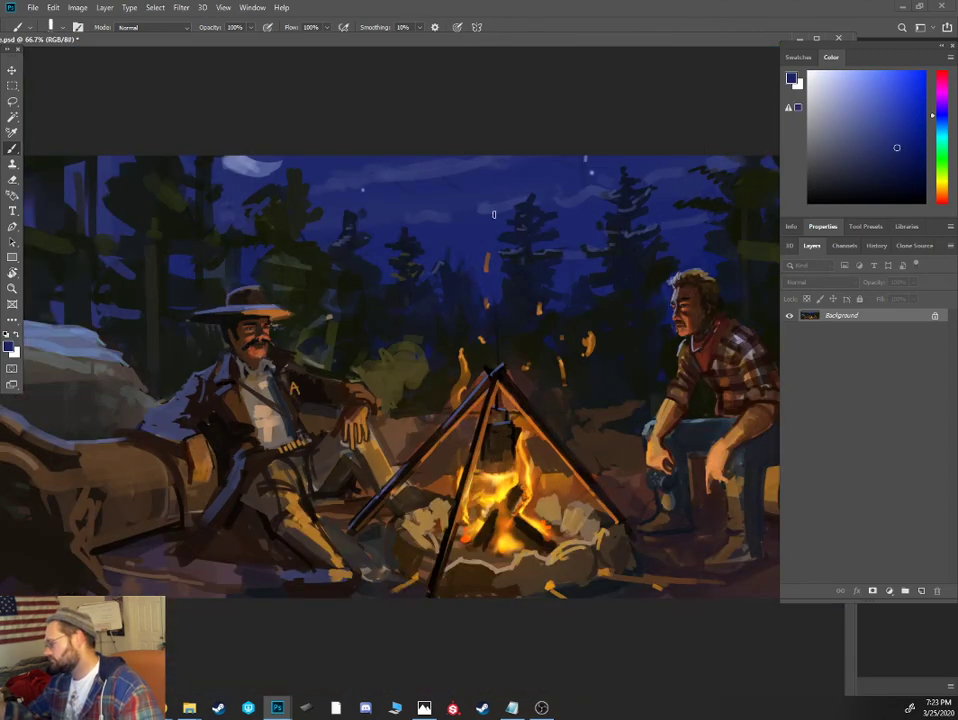
{"action": "left_click", "coordinate": [458, 170], "text": "alt"}
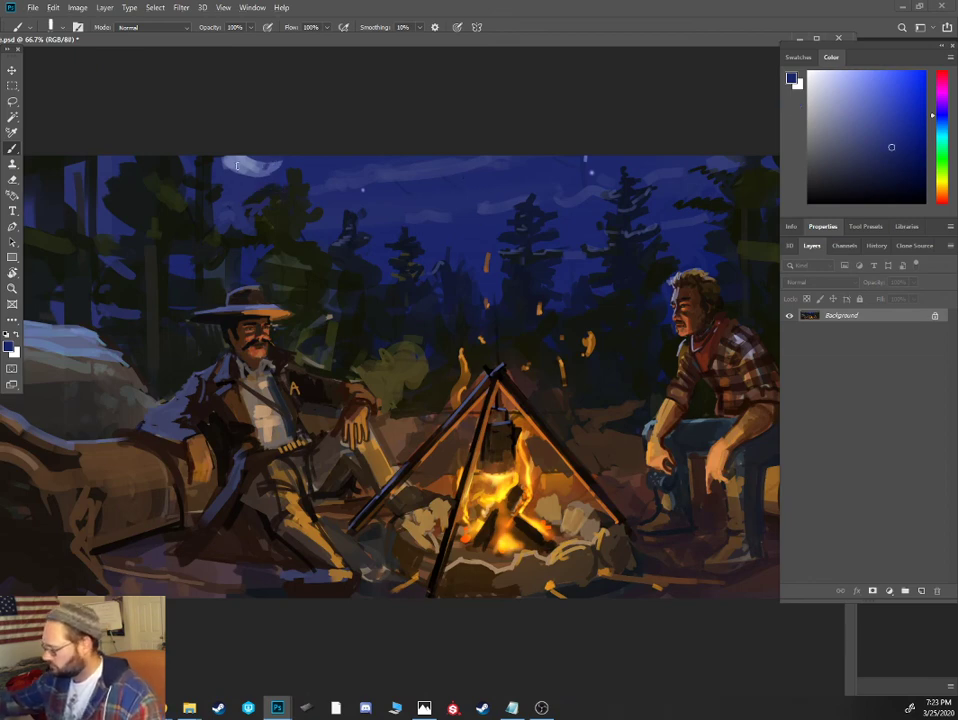
{"action": "left_click", "coordinate": [250, 165], "text": "alt"}
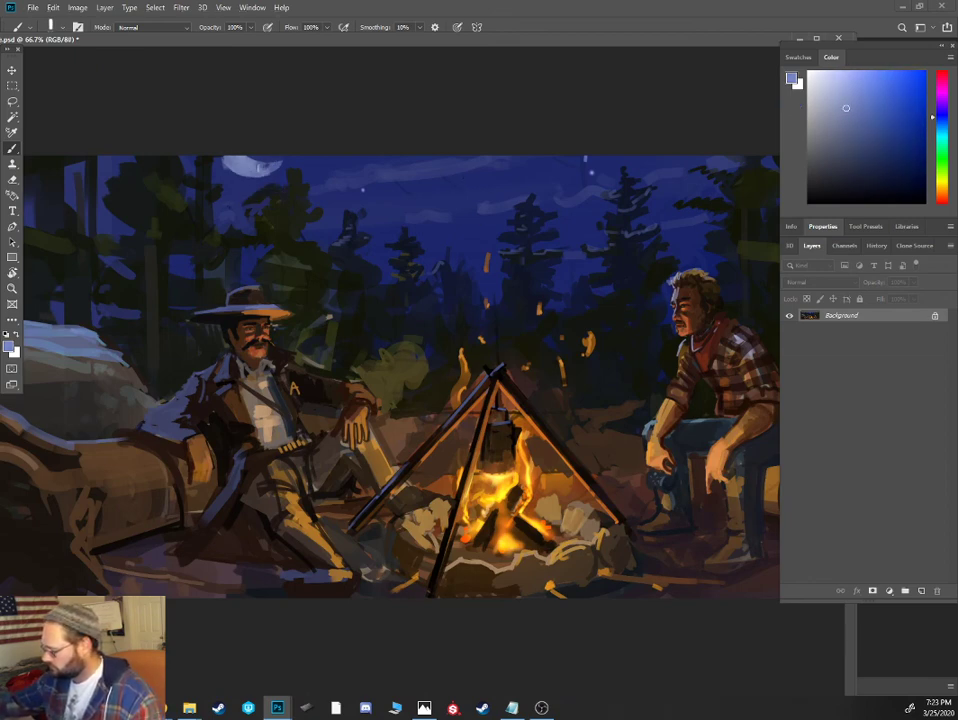
{"action": "mouse_move", "coordinate": [251, 174]}
{"action": "left_mouse_down"}
{"action": "mouse_move", "coordinate": [281, 161]}
{"action": "mouse_move", "coordinate": [221, 156]}
{"action": "mouse_move", "coordinate": [259, 176]}
{"action": "left_mouse_up"}
{"action": "left_click", "coordinate": [240, 180], "text": "alt"}
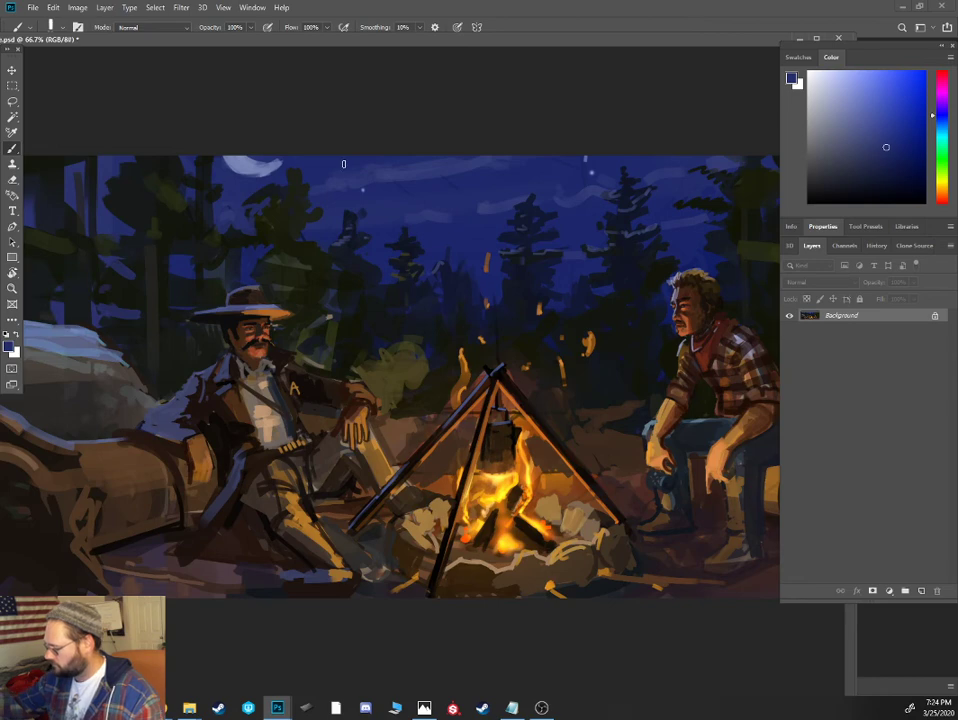
{"action": "key", "text": "ctrl+minus"}
{"action": "key", "text": "ctrl+plus"}
{"action": "key", "text": "ctrl+plus"}
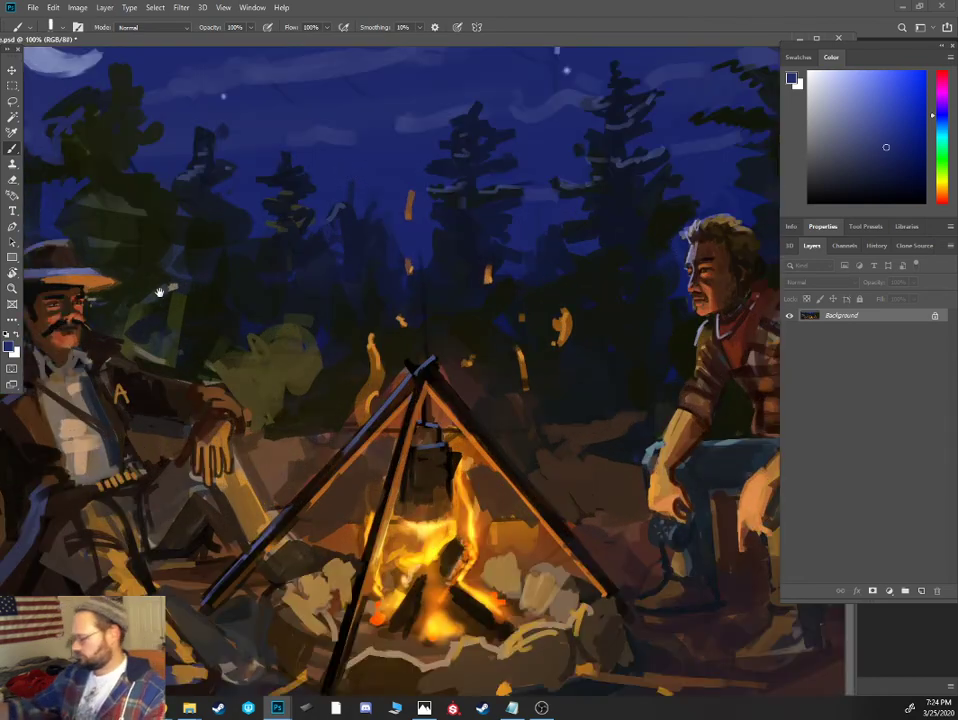
{"action": "left_click_drag", "start_coordinate": [79, 268], "coordinate": [419, 271]}
{"action": "left_click", "coordinate": [397, 62], "text": "alt"}
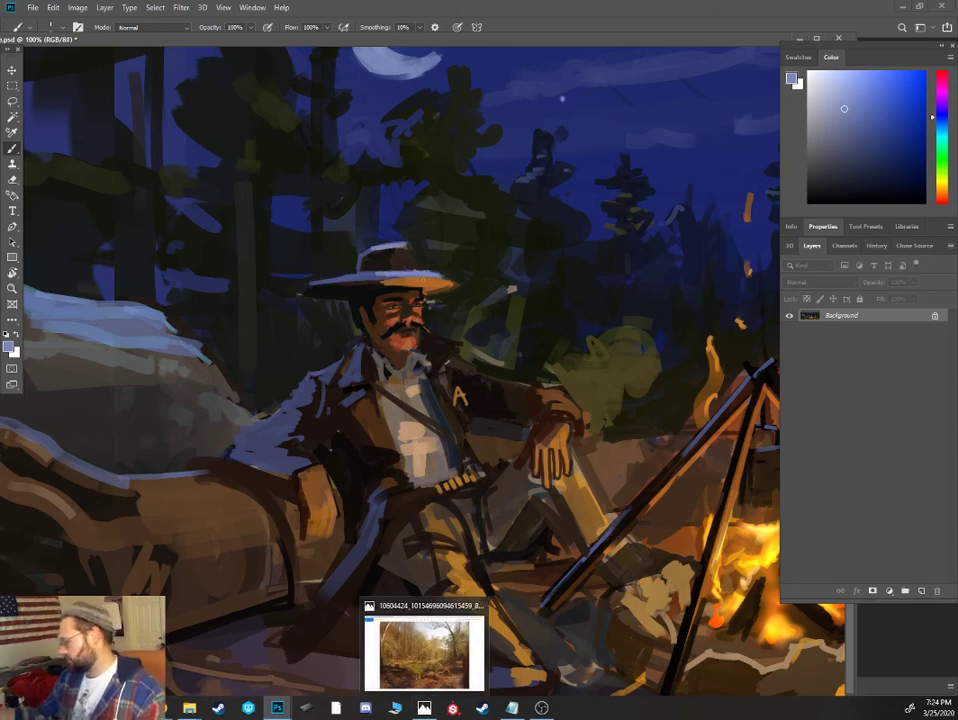
- Refine the moustached cowboy's shirt collar and neck with blue-gray edges and dark brown shadows, and tidy the outer edge of his coat collar
{"action": "left_click", "coordinate": [417, 361], "text": "alt"}
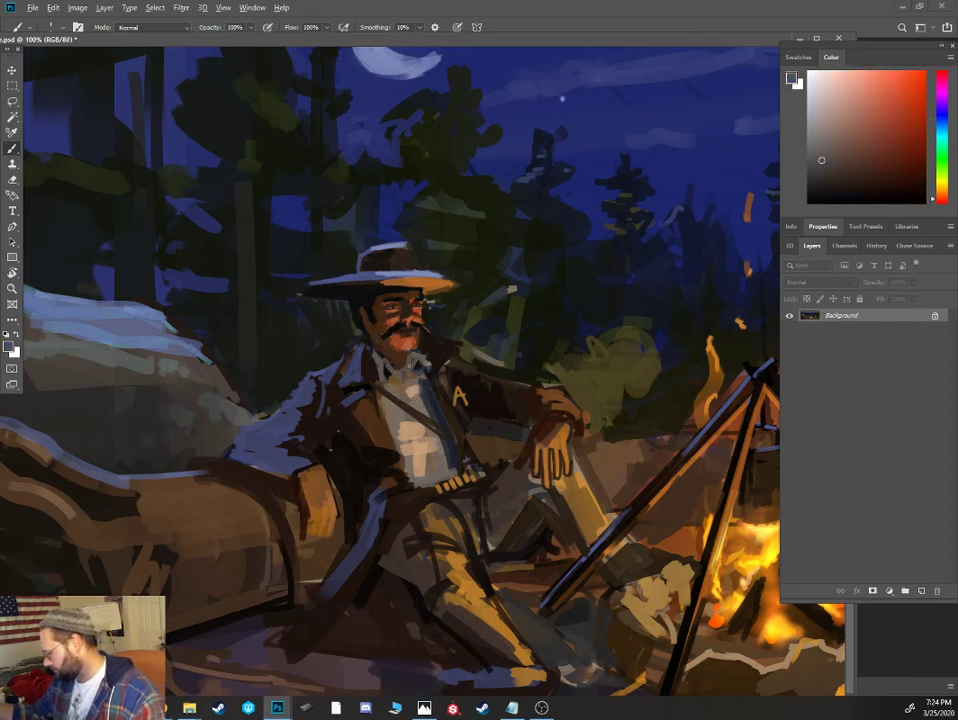
{"action": "left_click", "coordinate": [383, 352], "text": "alt"}
{"action": "left_click", "coordinate": [405, 352], "text": "alt"}
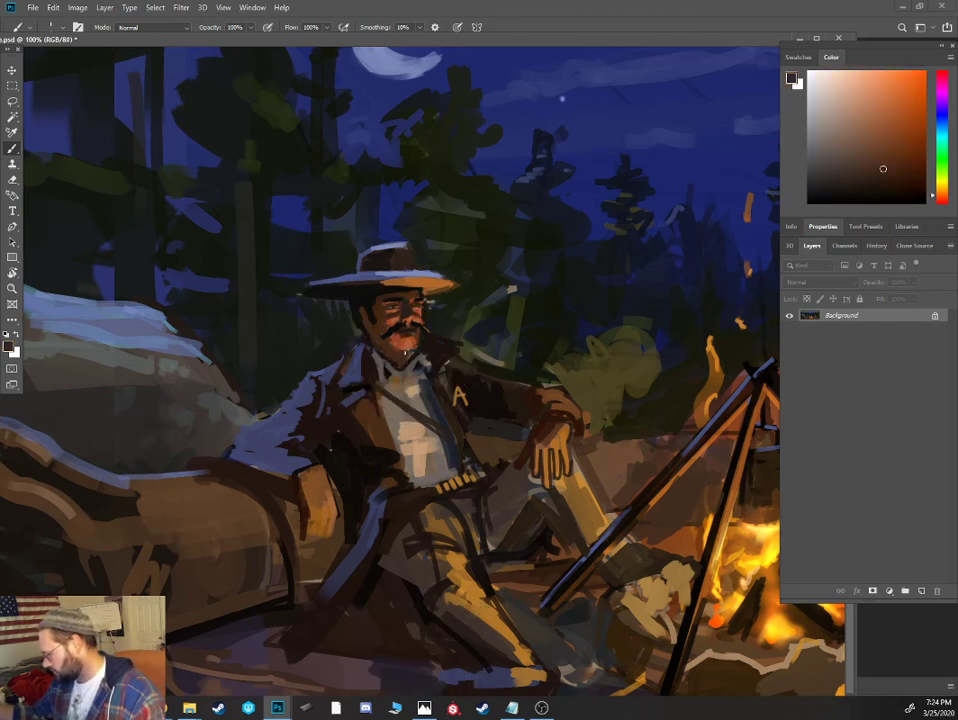
{"action": "left_click", "coordinate": [400, 356], "text": "alt"}
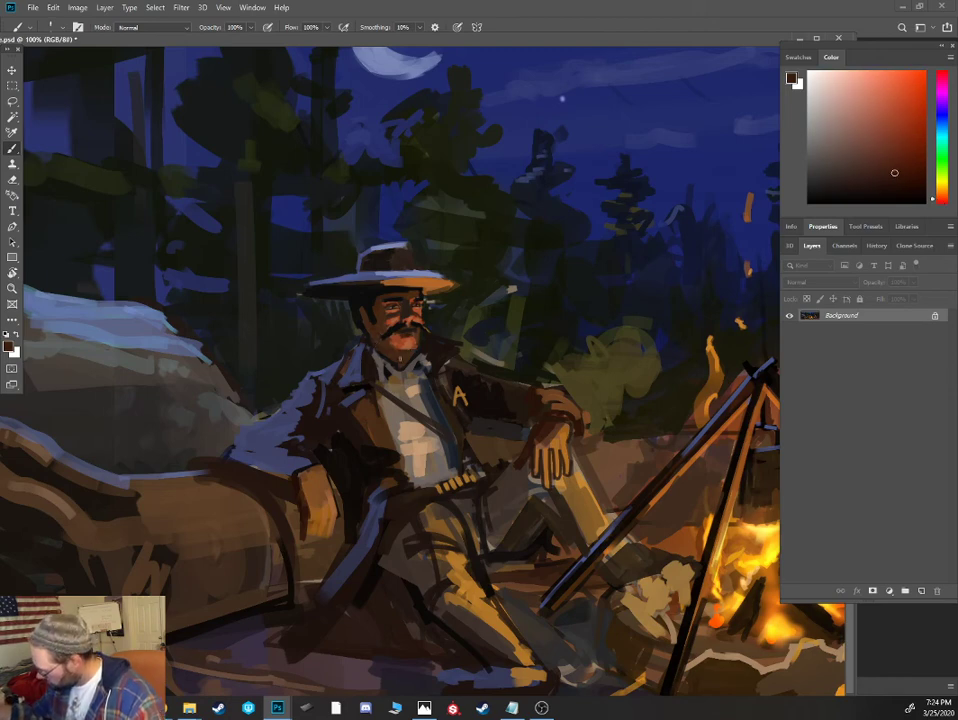
{"action": "left_click", "coordinate": [392, 352], "text": "alt"}
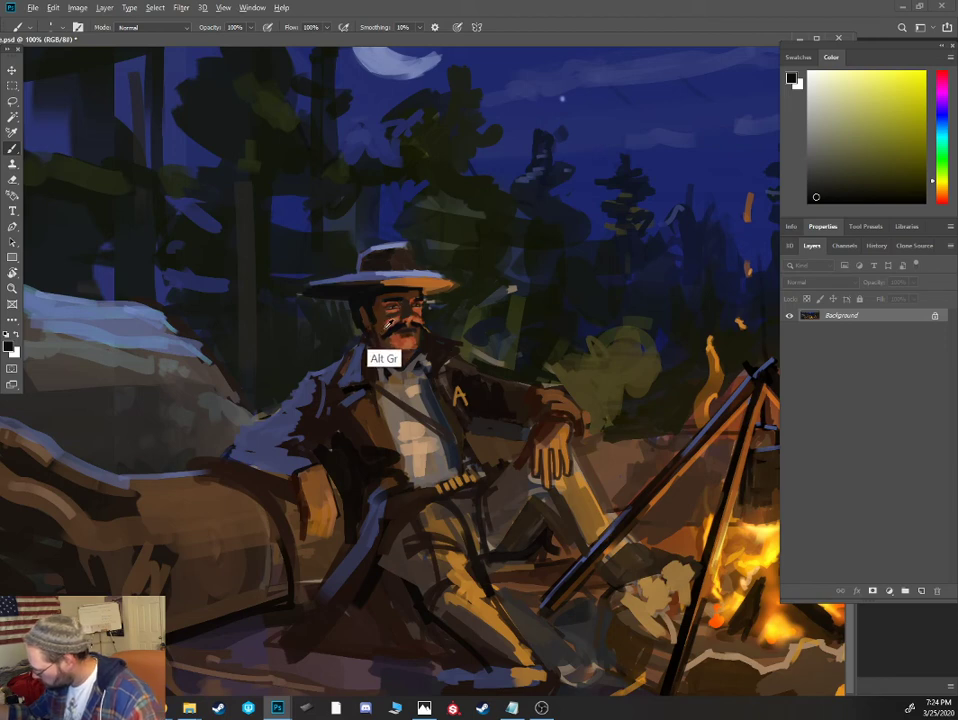
{"action": "left_click", "coordinate": [388, 323], "text": "alt"}
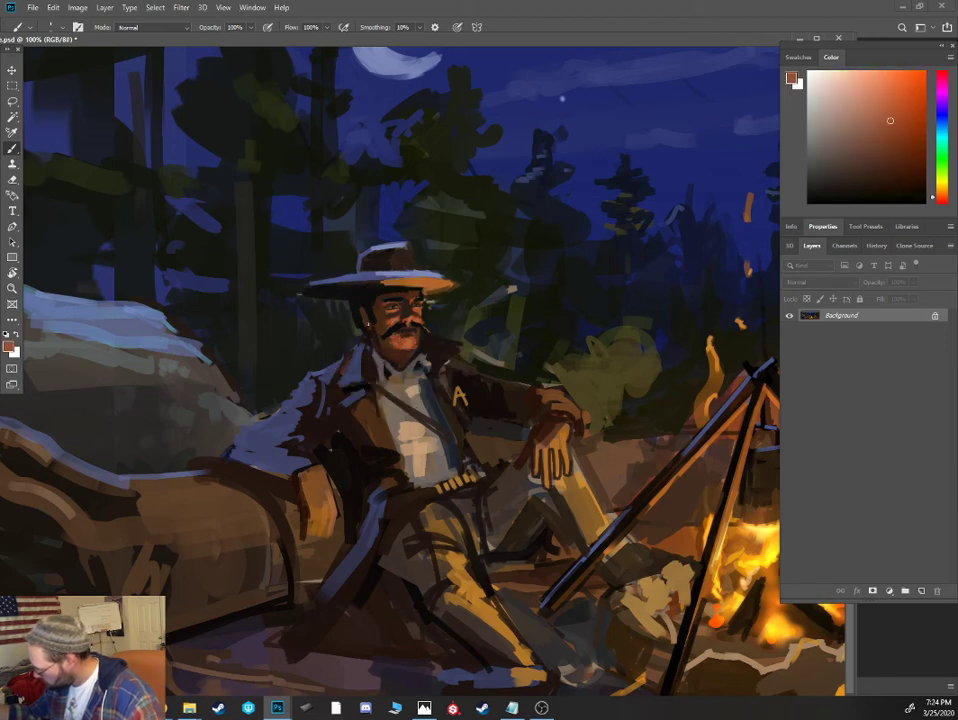
{"action": "left_click", "coordinate": [361, 353], "text": "alt"}
{"action": "left_click", "coordinate": [349, 340], "text": "alt"}
{"action": "left_click", "coordinate": [343, 344], "text": "alt"}
- Paint over light patches among the trees behind the cowboy's hat with dark green-black strokes
{"action": "left_click", "coordinate": [267, 246], "text": "alt"}
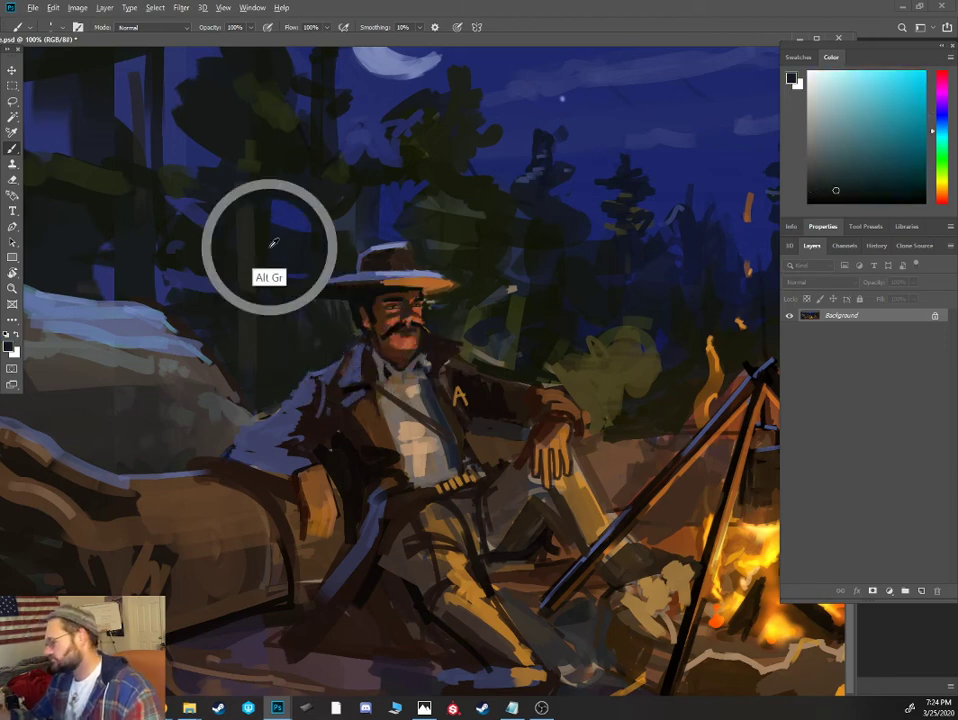
{"action": "key", "text": "ctrl+minus"}
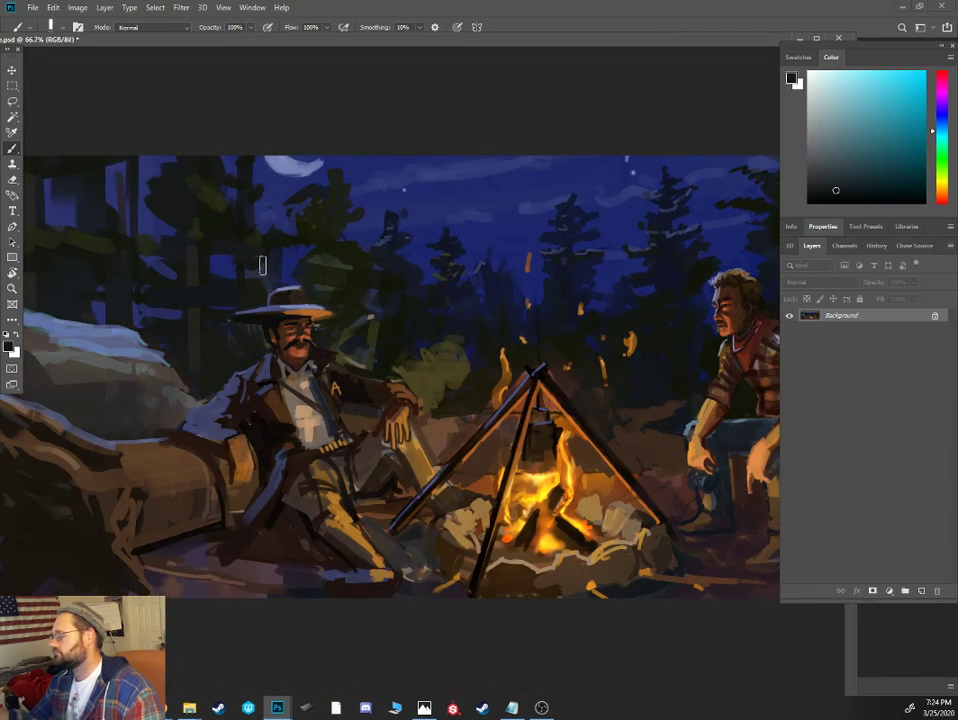
{"action": "left_click", "coordinate": [205, 265], "text": "alt"}
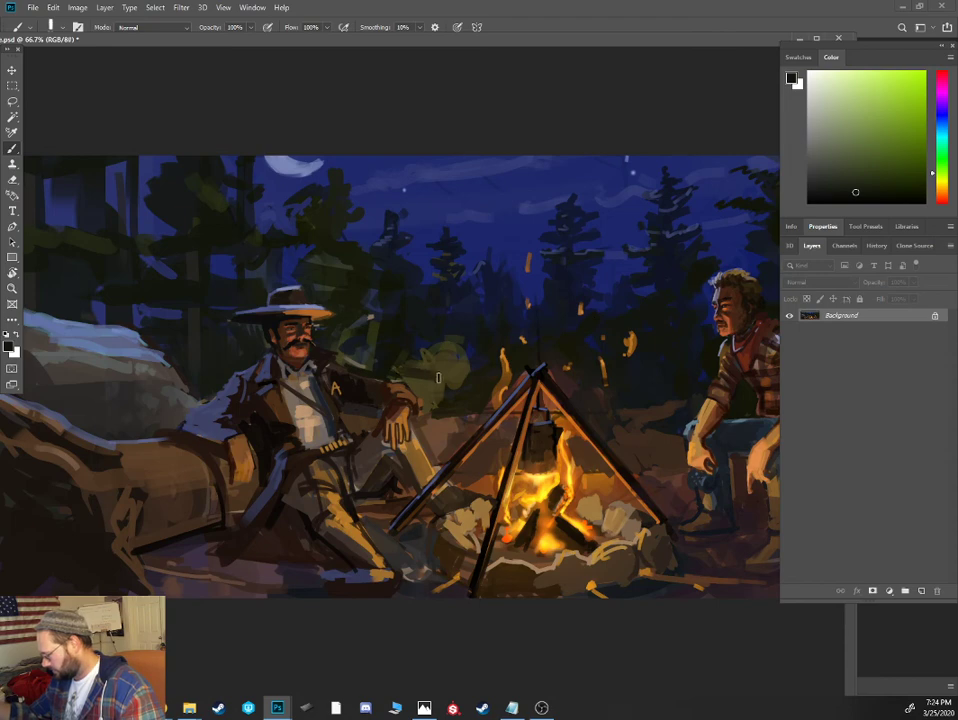
- Repaint the bush behind the moustached cowboy's arm with darker muted olive strokes and a thin blue-gray rim along its top
{"action": "left_click", "coordinate": [456, 352], "text": "alt"}
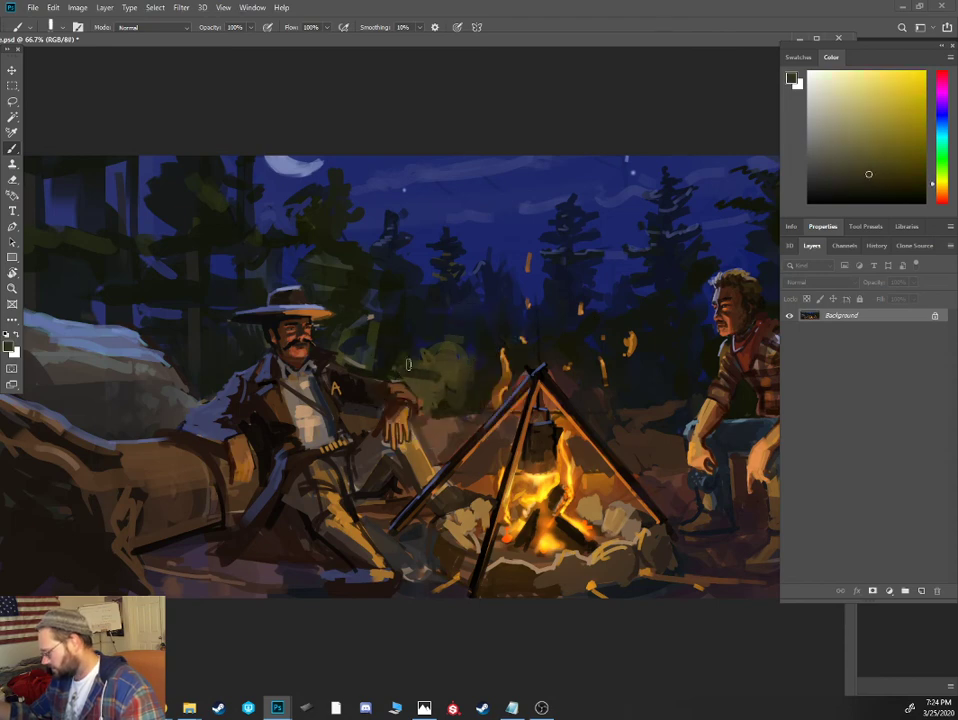
{"action": "mouse_move", "coordinate": [408, 368]}
{"action": "left_mouse_down"}
{"action": "mouse_move", "coordinate": [475, 349]}
{"action": "mouse_move", "coordinate": [487, 366]}
{"action": "left_mouse_up"}
{"action": "left_click", "coordinate": [451, 391], "text": "alt"}
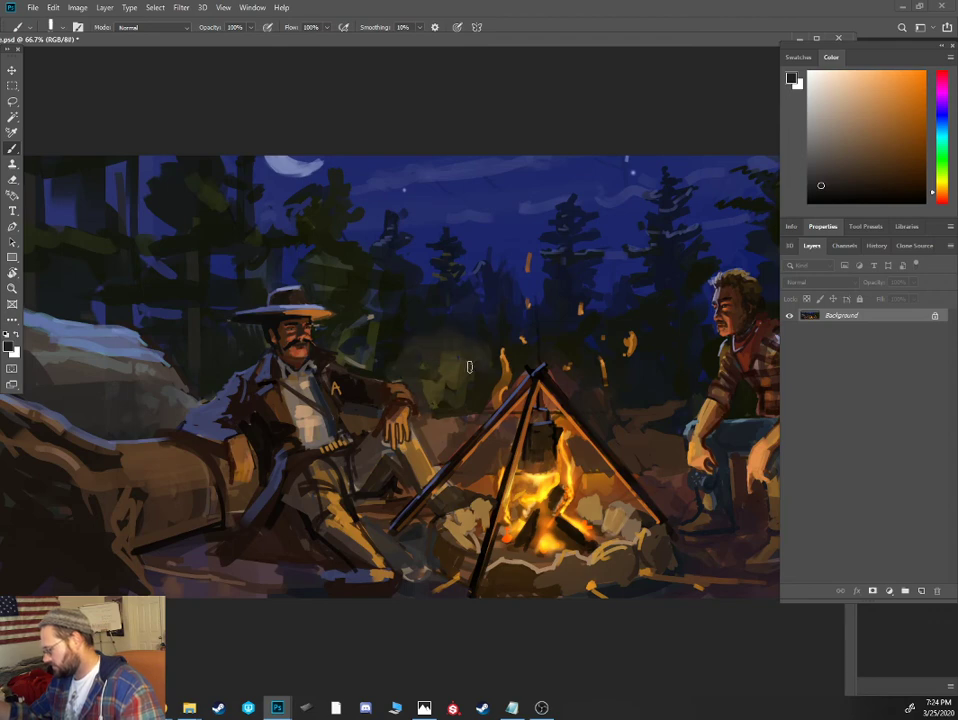
{"action": "left_click", "coordinate": [445, 380], "text": "alt"}
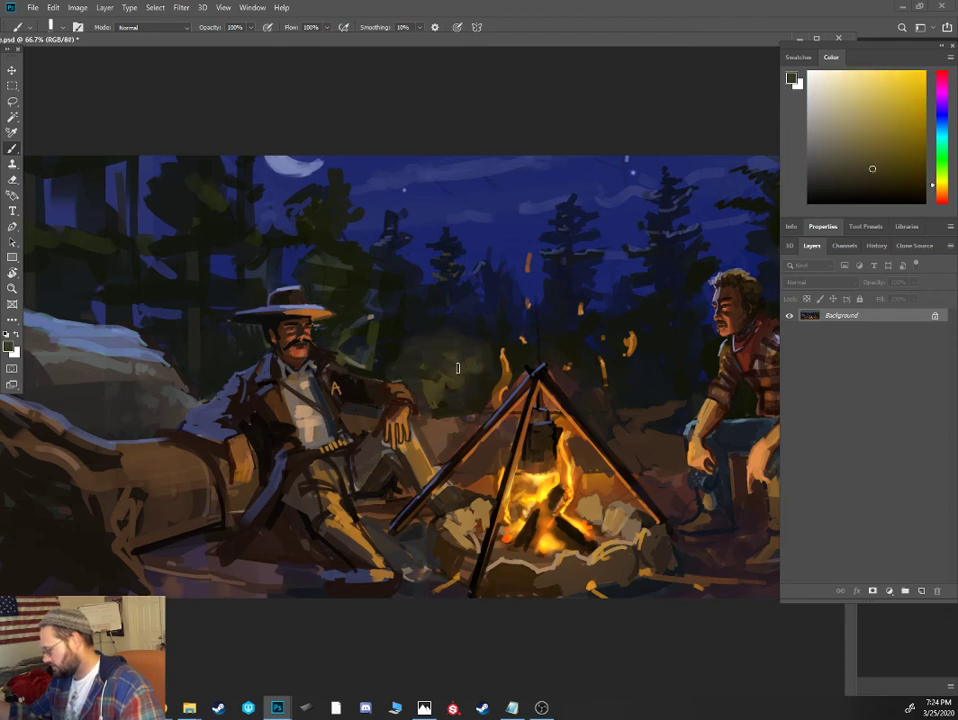
{"action": "left_click", "coordinate": [429, 320], "text": "alt"}
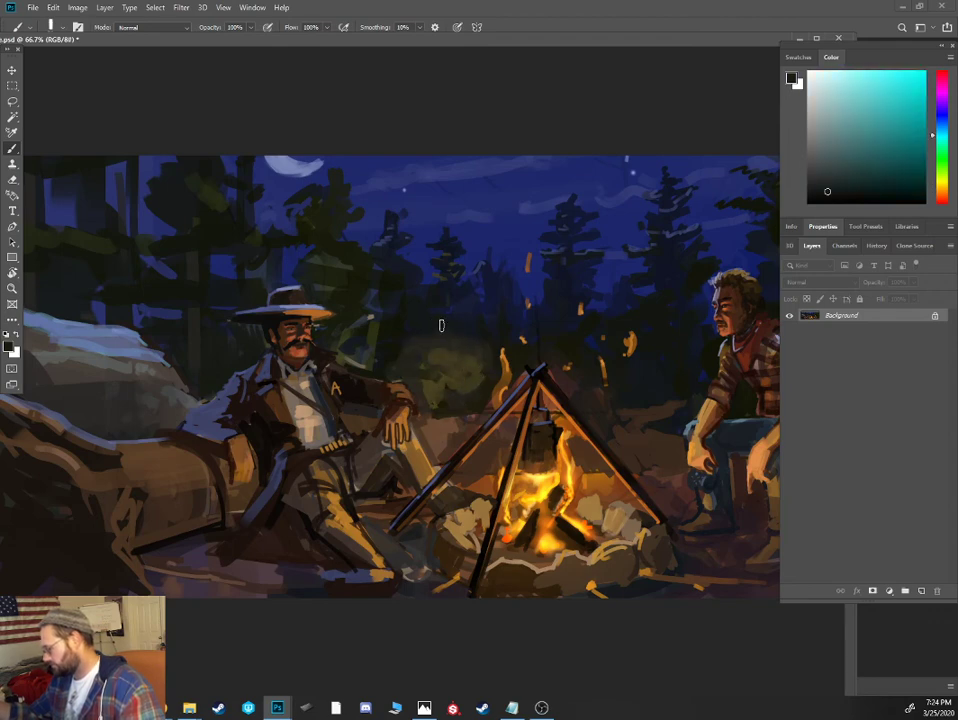
{"action": "left_click", "coordinate": [466, 175], "text": "alt"}
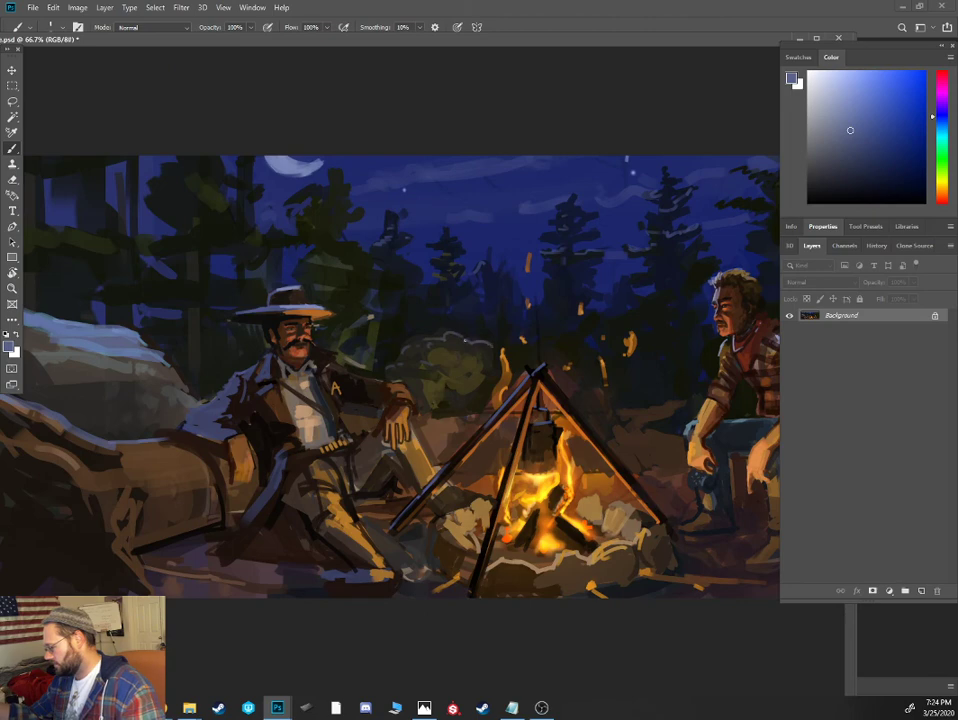
- Cover the stray light strokes beside the hatted cowboy's face and darken the foliage behind him with near-black greens
{"action": "left_click", "coordinate": [291, 250], "text": "alt"}
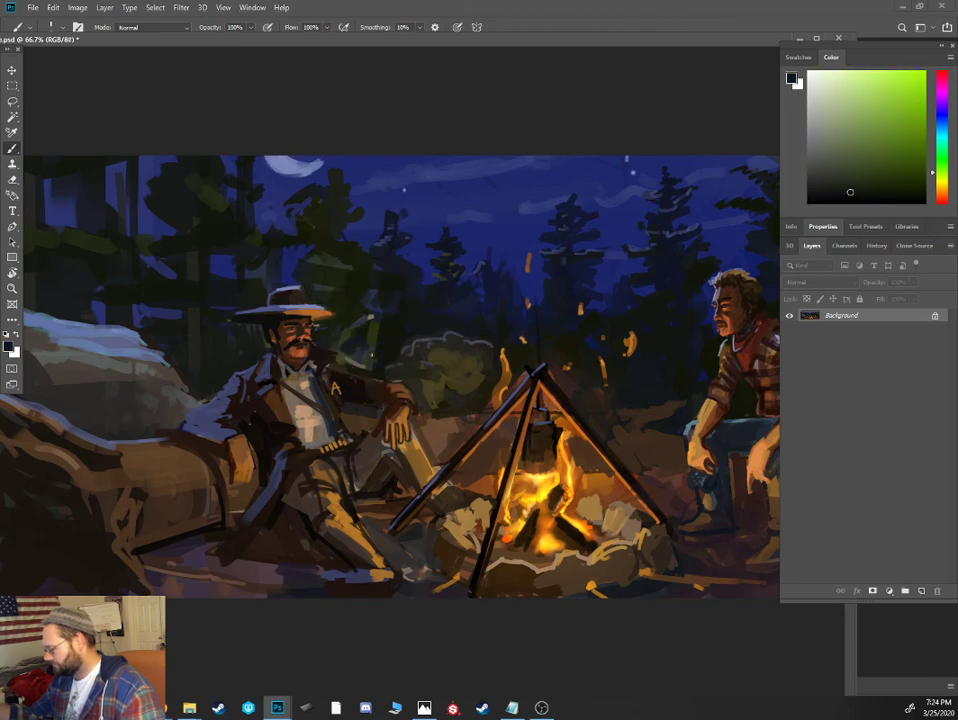
{"action": "left_click", "coordinate": [336, 337], "text": "alt"}
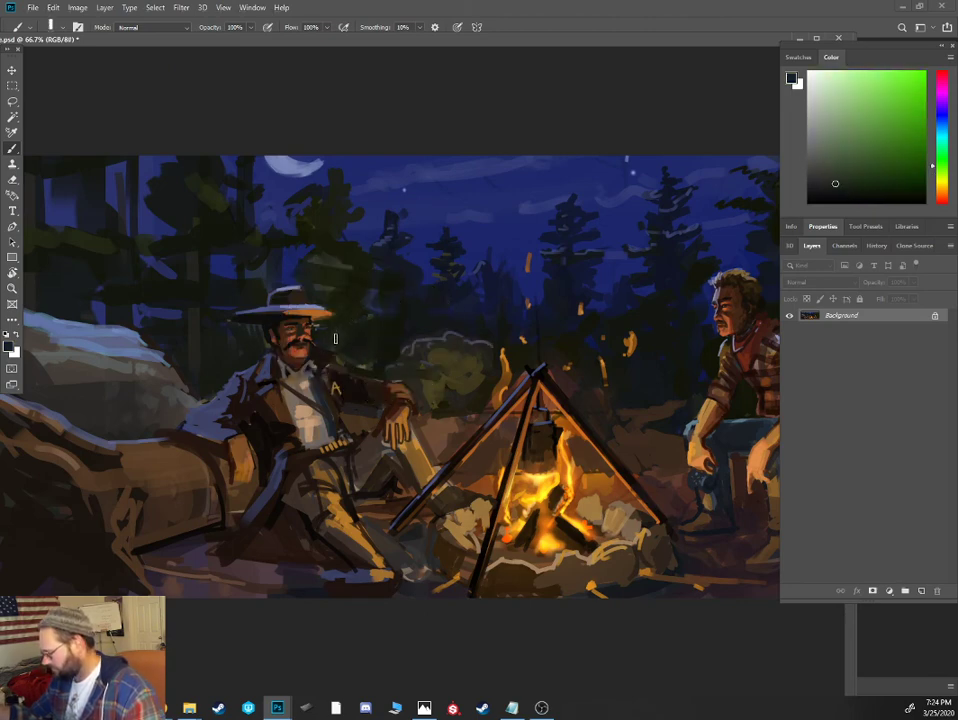
{"action": "left_click", "coordinate": [333, 293], "text": "alt"}
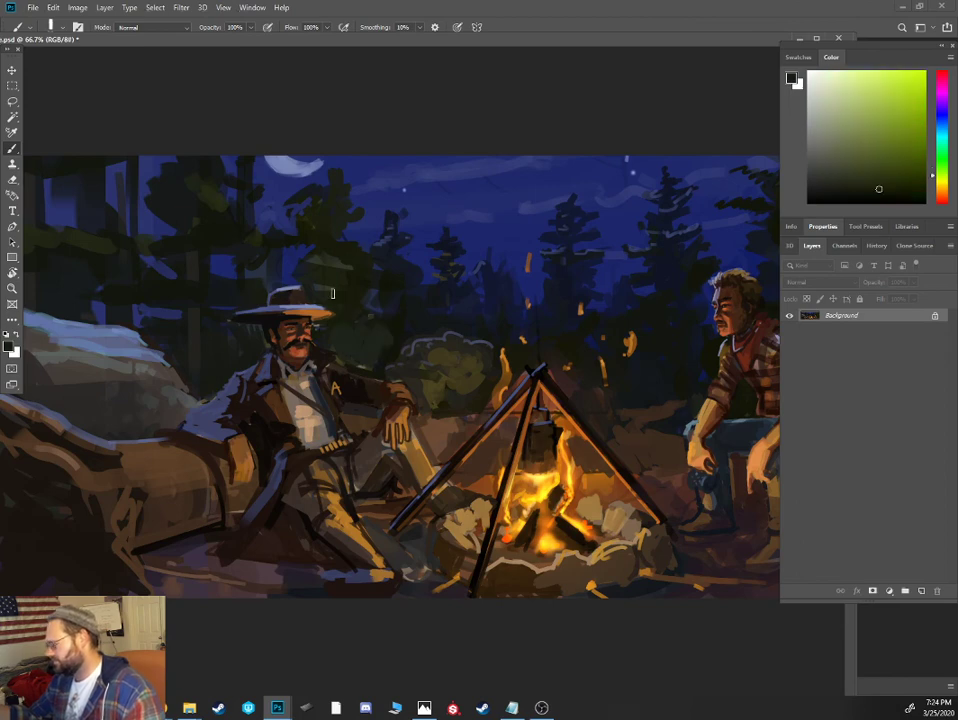
{"action": "left_click", "coordinate": [205, 259], "text": "alt"}
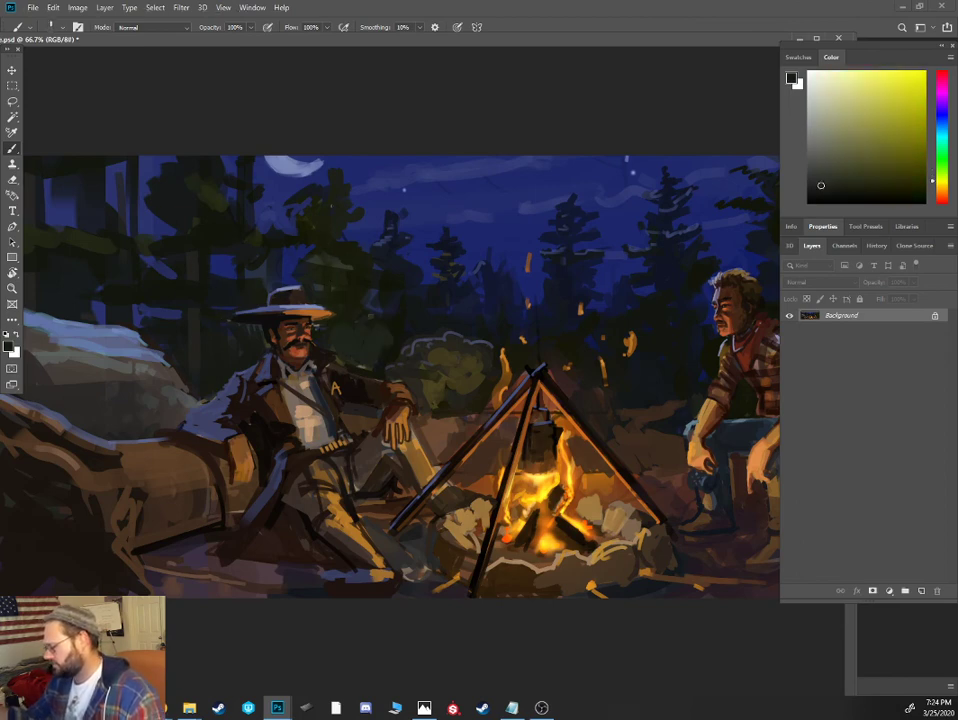
{"action": "left_click", "coordinate": [670, 203], "text": "alt"}
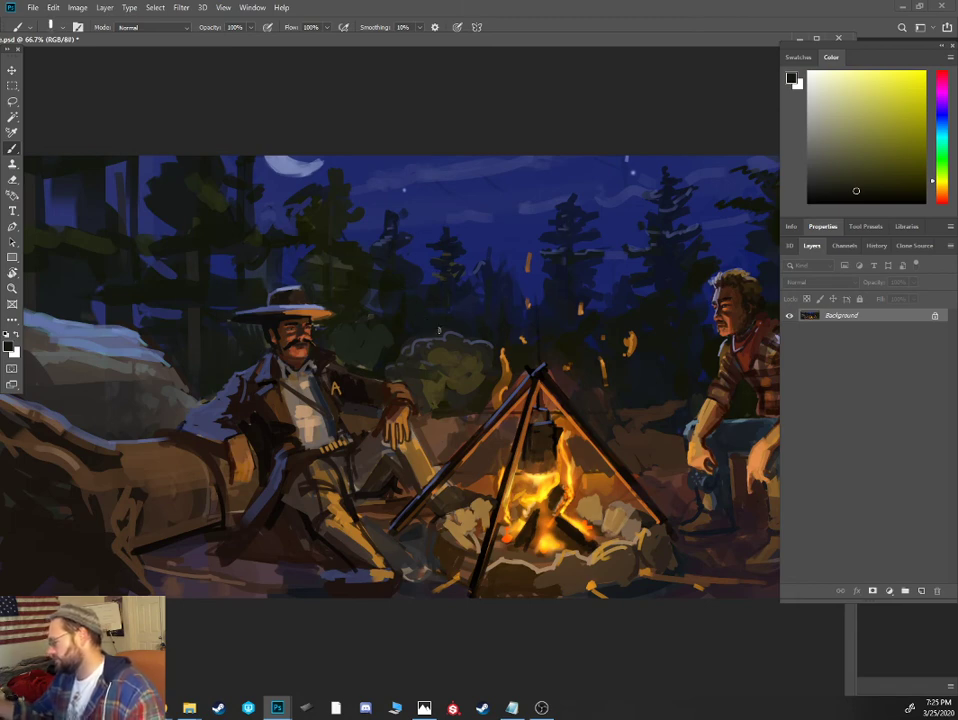
{"action": "left_click", "coordinate": [522, 323], "text": "alt"}
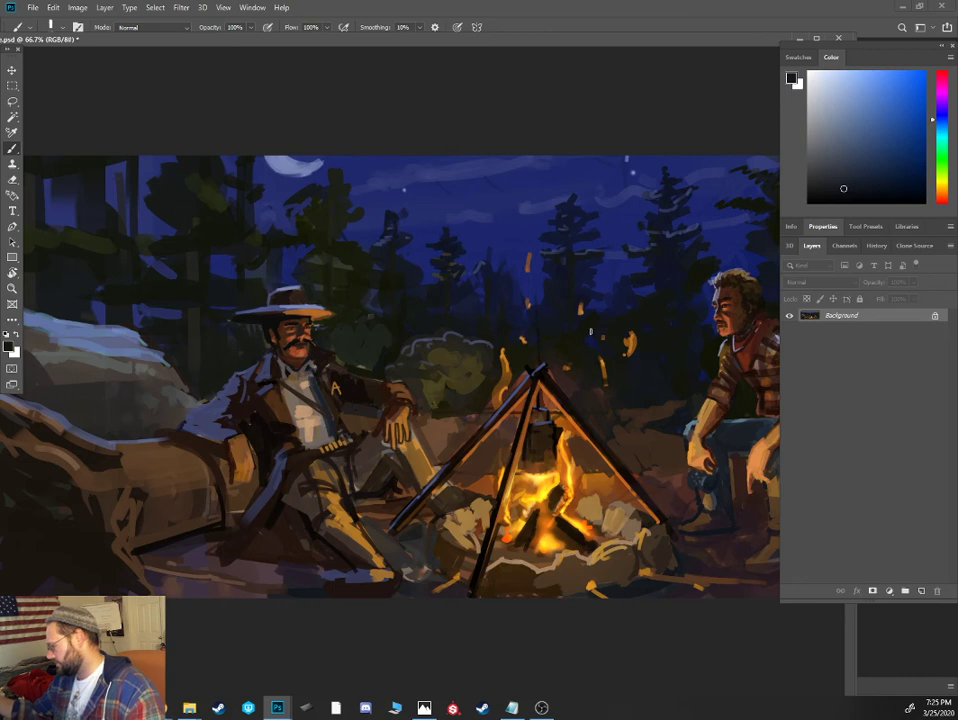
- Paint a dark gray smoke column rising from the tripod into the sky with an enlarged Soft Round Pressure Opacity brush
{"action": "left_click", "coordinate": [829, 183]}
{"action": "right_click", "coordinate": [517, 305]}
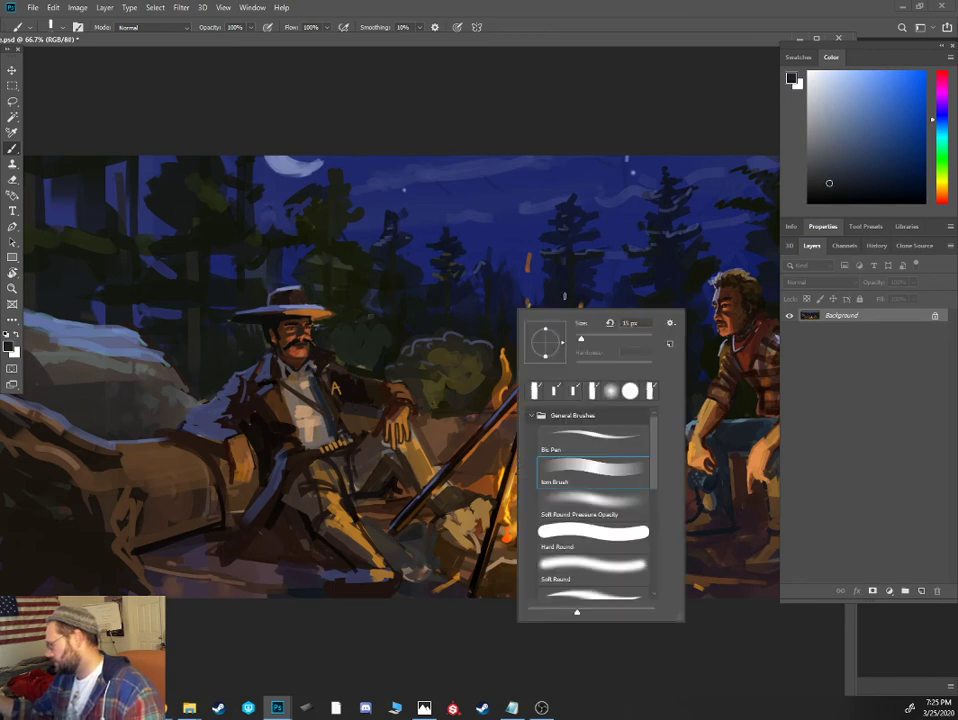
{"action": "double_click", "coordinate": [611, 503]}
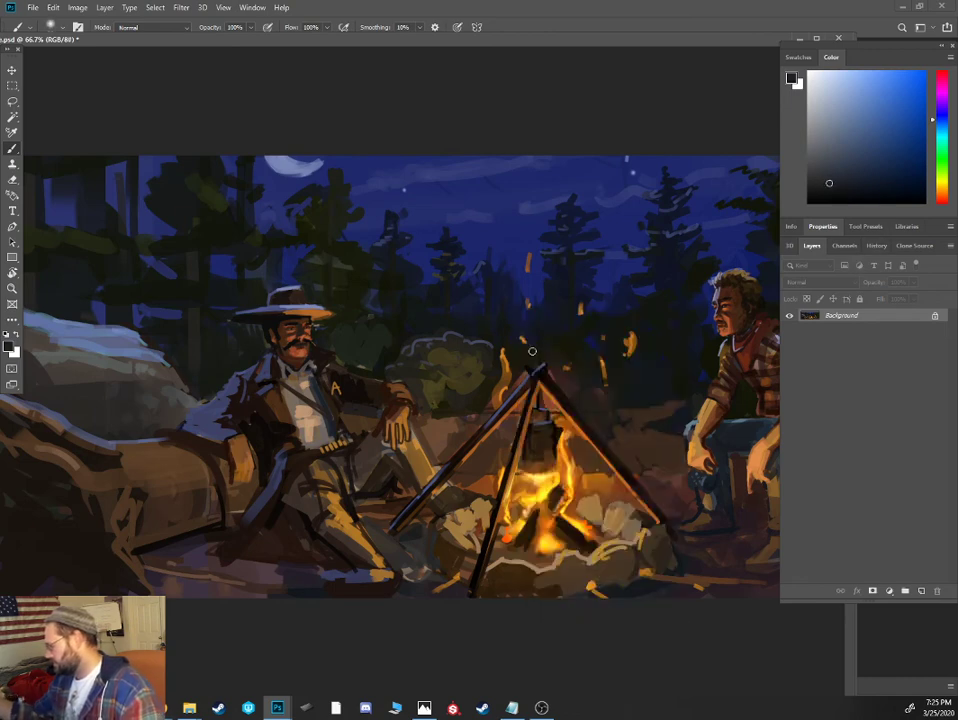
{"action": "key", "text": "bracketright"}
{"action": "key", "text": "bracketright"}
{"action": "key", "text": "bracketright"}
{"action": "key", "text": "bracketright"}
{"action": "key", "text": "bracketright"}
{"action": "key", "text": "bracketright"}
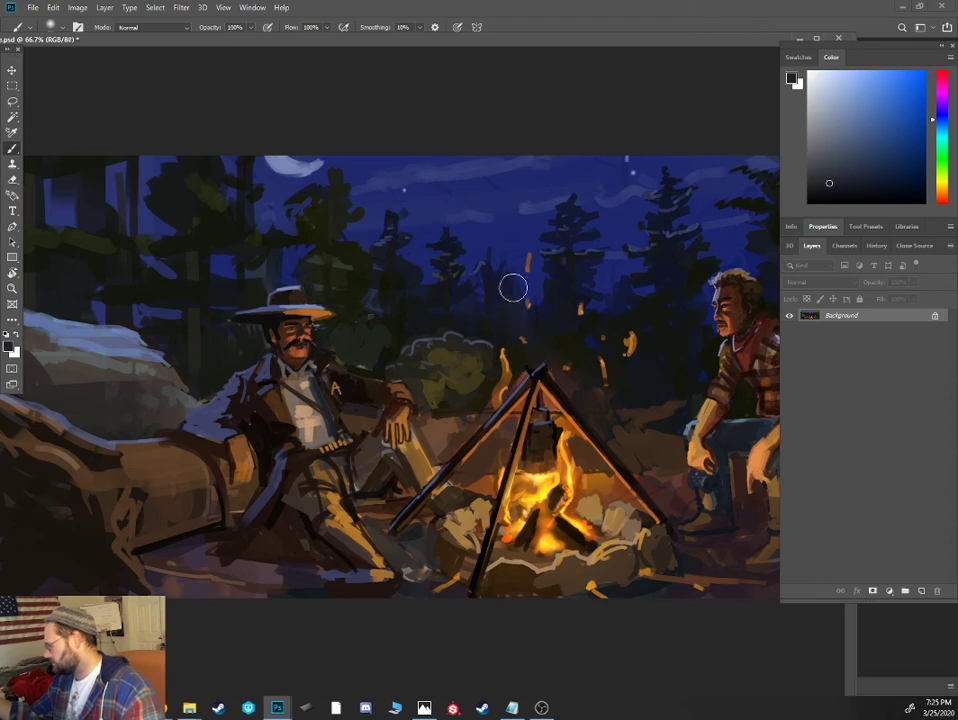
{"action": "left_click_drag", "start_coordinate": [514, 286], "coordinate": [541, 158]}
{"action": "key", "text": "bracketright"}
{"action": "key", "text": "bracketright"}
{"action": "key", "text": "bracketright"}
{"action": "key", "text": "bracketright"}
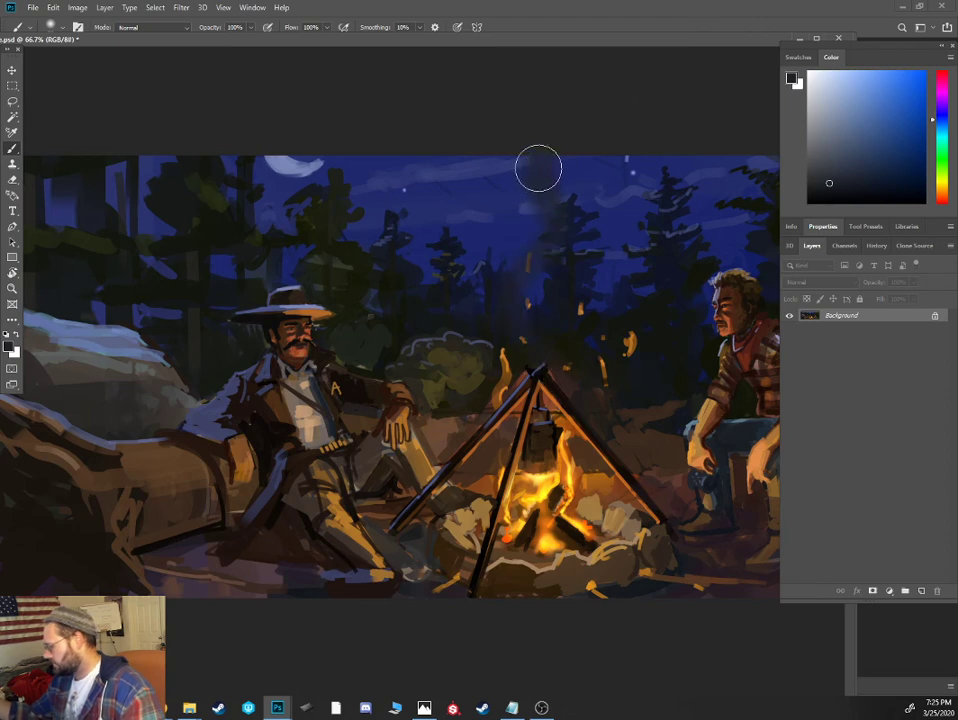
- Tint the smoke column with an orange-brown glow sampled near the fire, using 50% and then 12% brush opacity
{"action": "left_click", "coordinate": [491, 483], "text": "alt"}
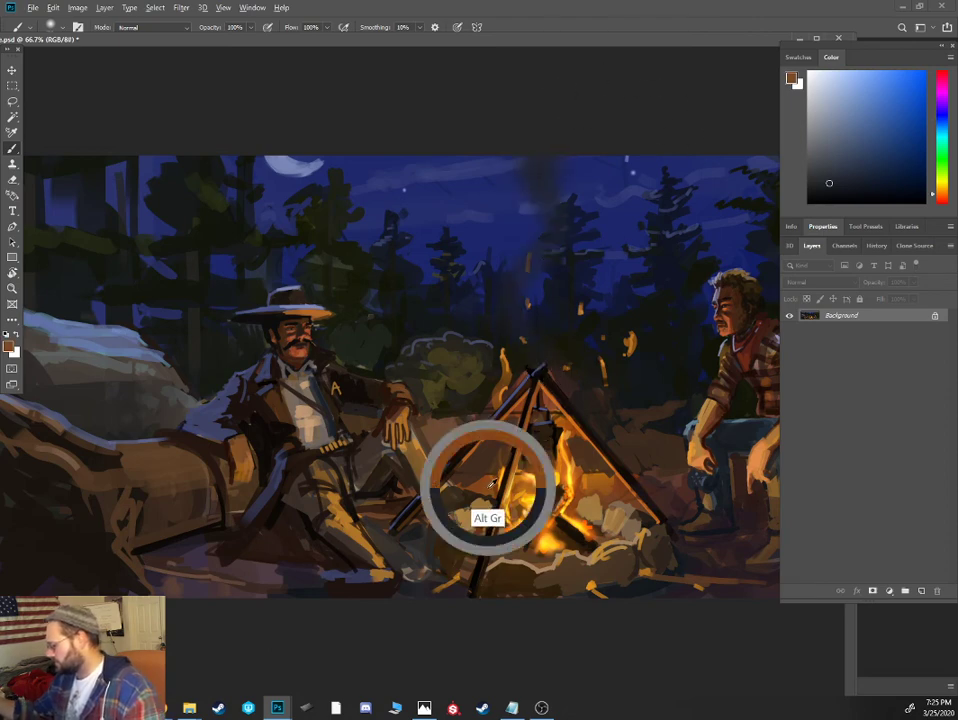
{"action": "key", "text": "5"}
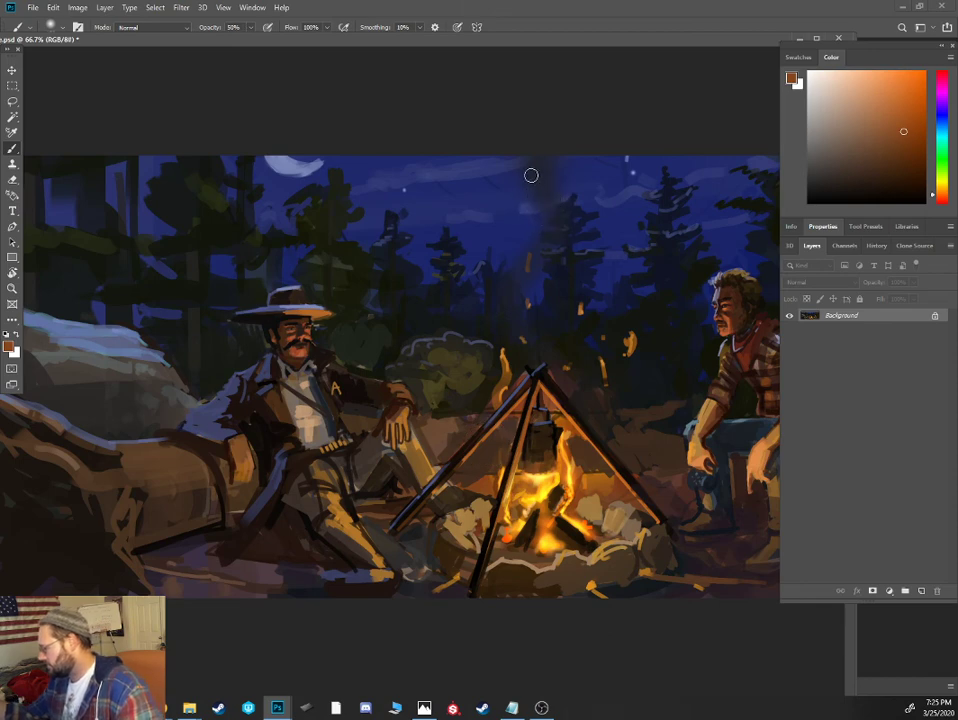
{"action": "left_click_drag", "start_coordinate": [531, 175], "coordinate": [547, 242]}
{"action": "key", "text": "1"}
{"action": "key", "text": "2"}
{"action": "left_click_drag", "start_coordinate": [537, 191], "coordinate": [521, 311]}
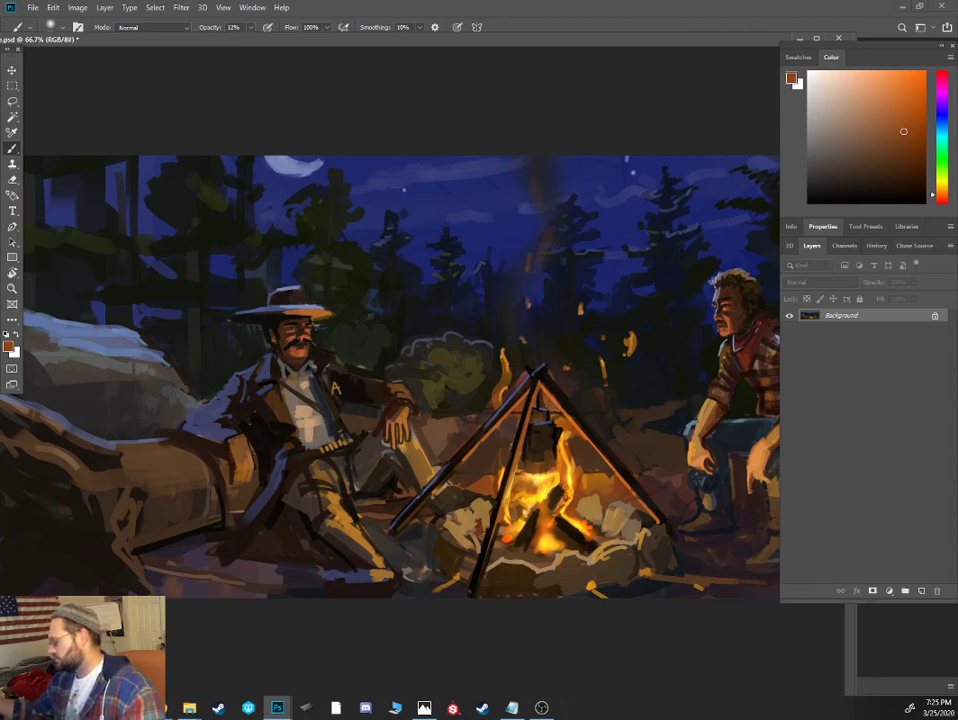
- Add a faint grayish-brown smoke wisp above the tripod with a larger soft brush, and pick orange for the fire glow
{"action": "left_click", "coordinate": [839, 129]}
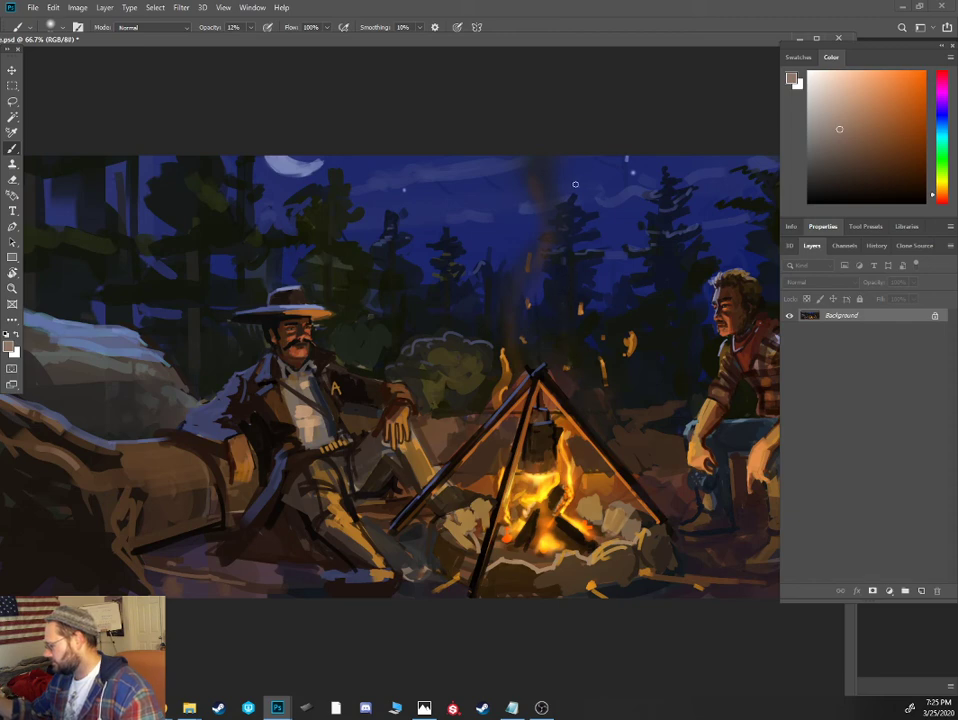
{"action": "key", "text": "]"}
{"action": "key", "text": "]"}
{"action": "key", "text": "]"}
{"action": "key", "text": "]"}
{"action": "key", "text": "]"}
{"action": "key", "text": "]"}
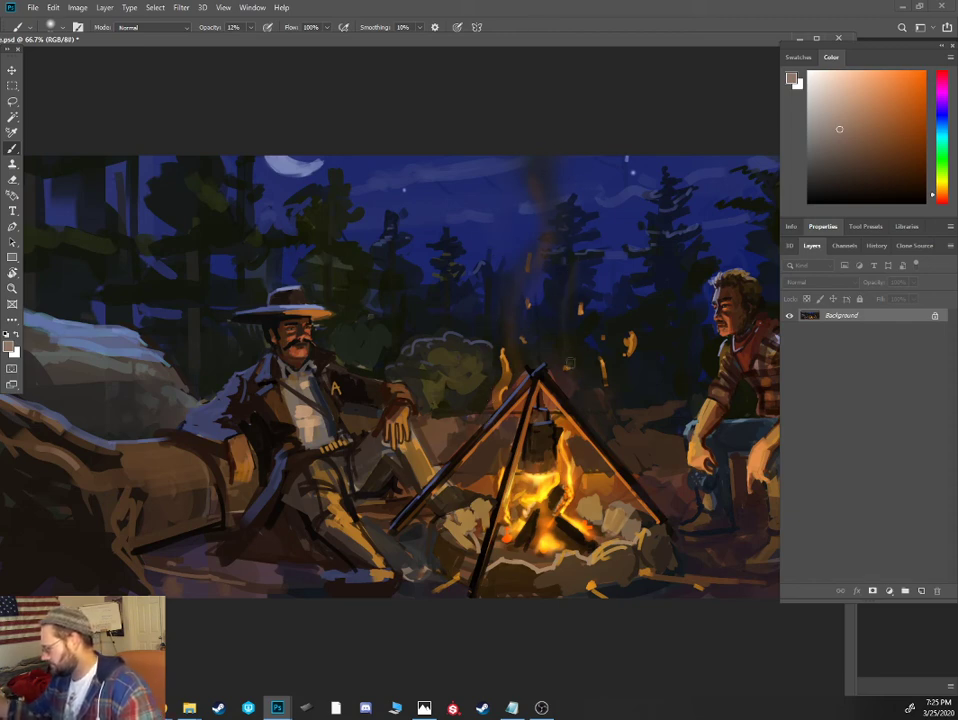
{"action": "left_click", "coordinate": [566, 373], "text": "alt"}
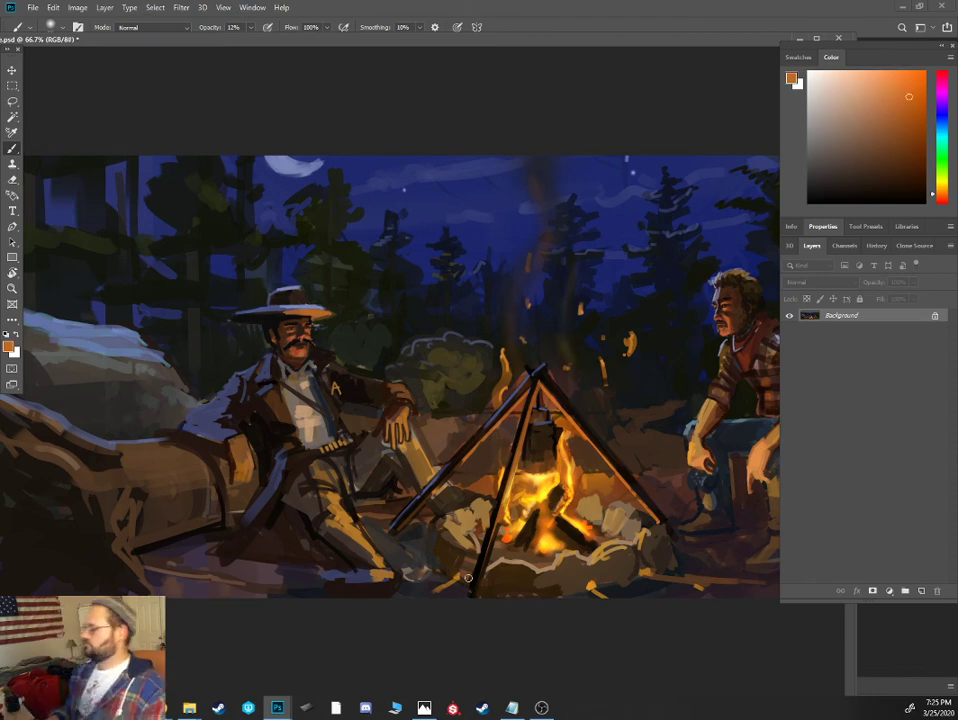
- Paint small yellow and orange flame licks beside the hanging pot at 100% brush opacity, using colors sampled from the fire
{"action": "left_click", "coordinate": [550, 454], "text": "alt"}
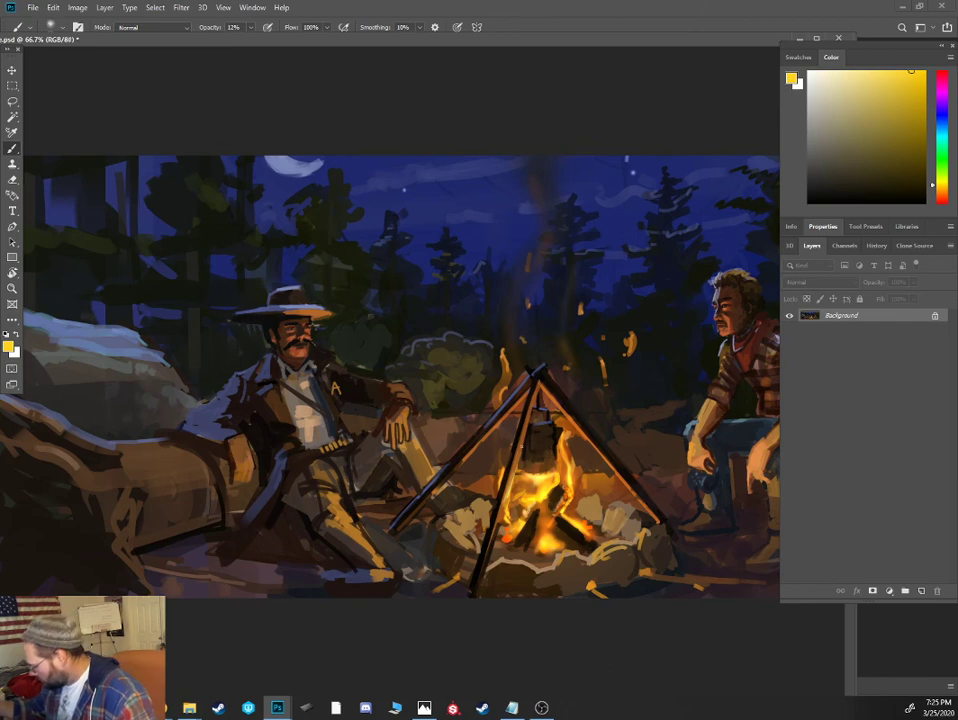
{"action": "key", "text": "0"}
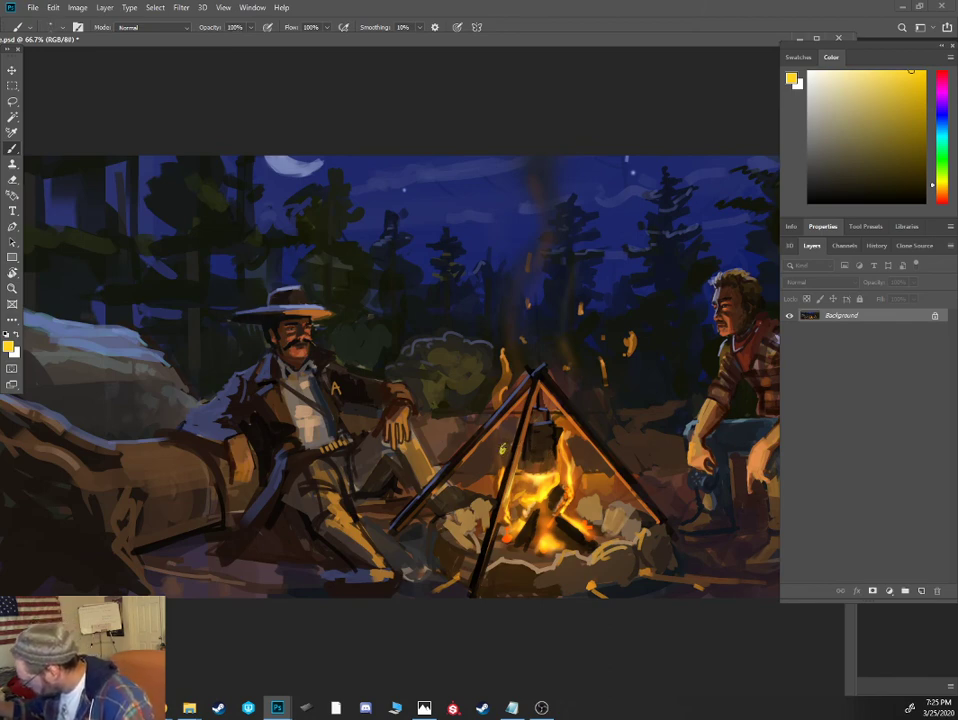
{"action": "left_click", "coordinate": [513, 530], "text": "alt"}
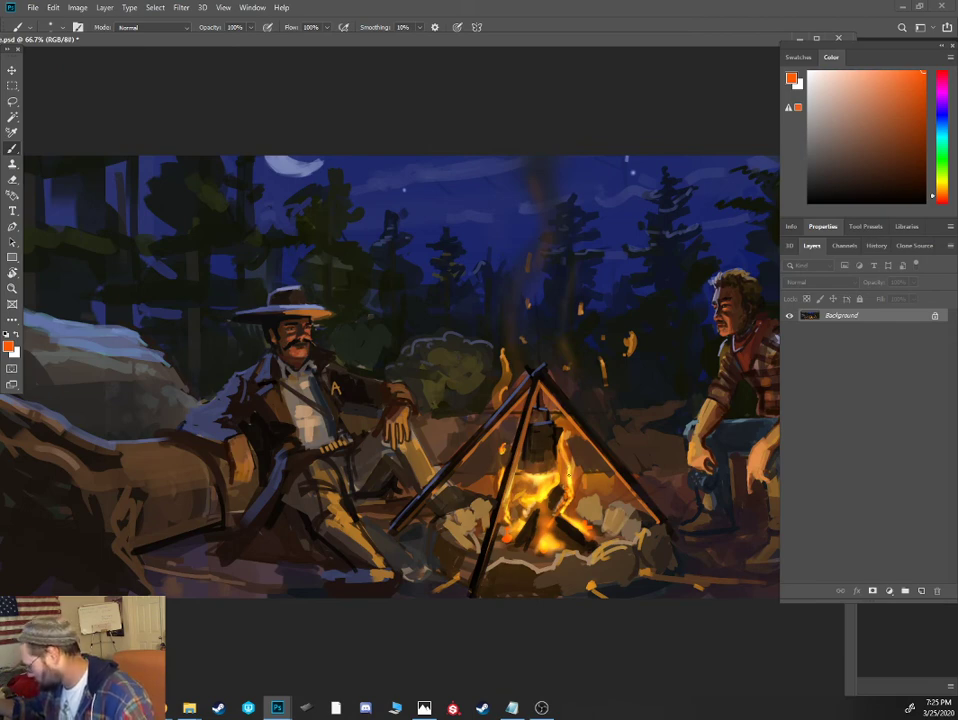
- Define the coals and logs in the campfire with dark reddish-brown strokes, and sample bright yellow from the flames
{"action": "left_click", "coordinate": [911, 173]}
{"action": "left_click", "coordinate": [938, 198]}
{"action": "left_click", "coordinate": [915, 175]}
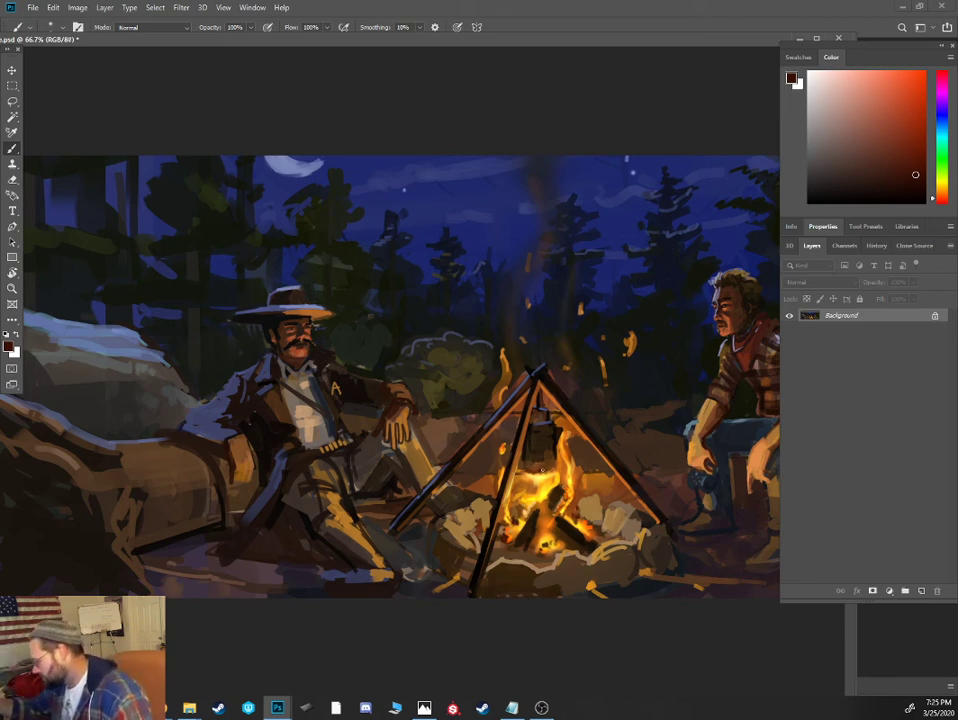
{"action": "left_click", "coordinate": [535, 526], "text": "alt"}
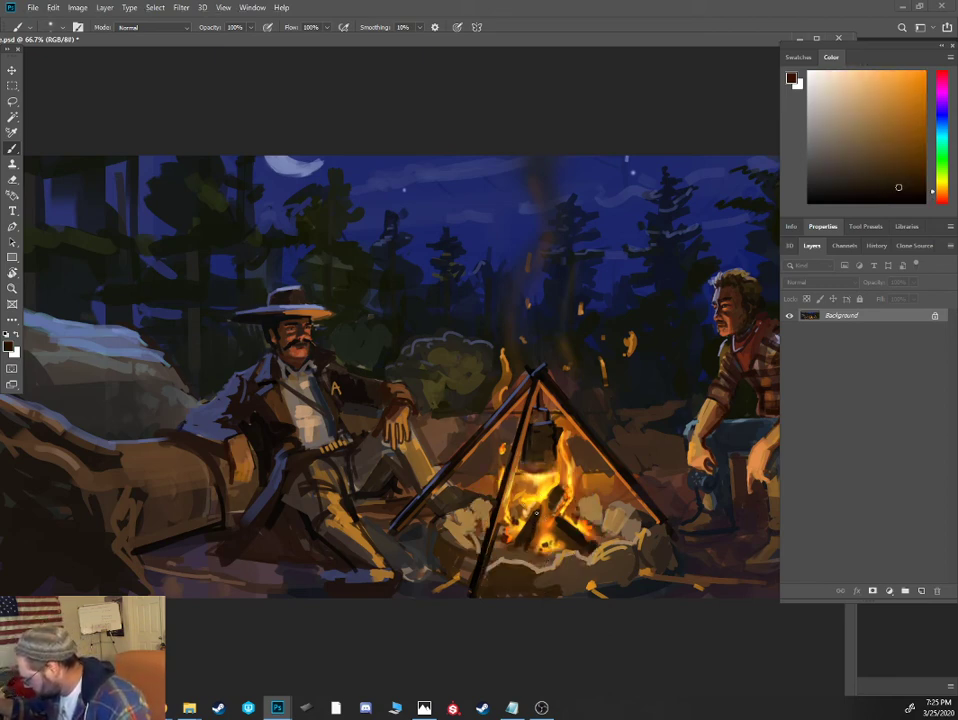
{"action": "left_click", "coordinate": [543, 519], "text": "alt"}
{"action": "left_click", "coordinate": [543, 496], "text": "alt"}
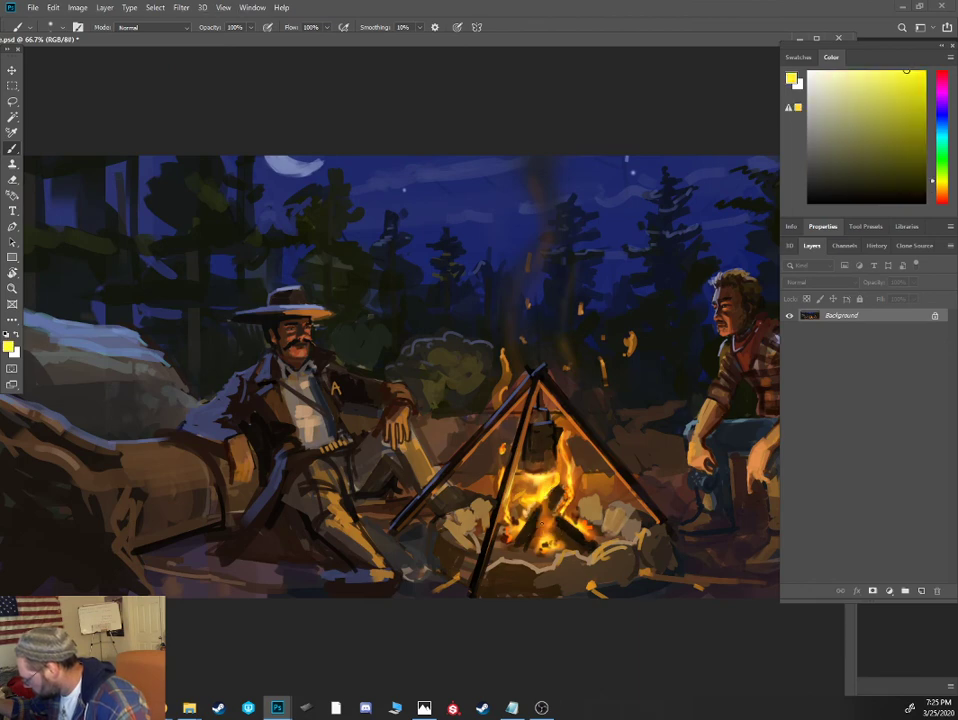
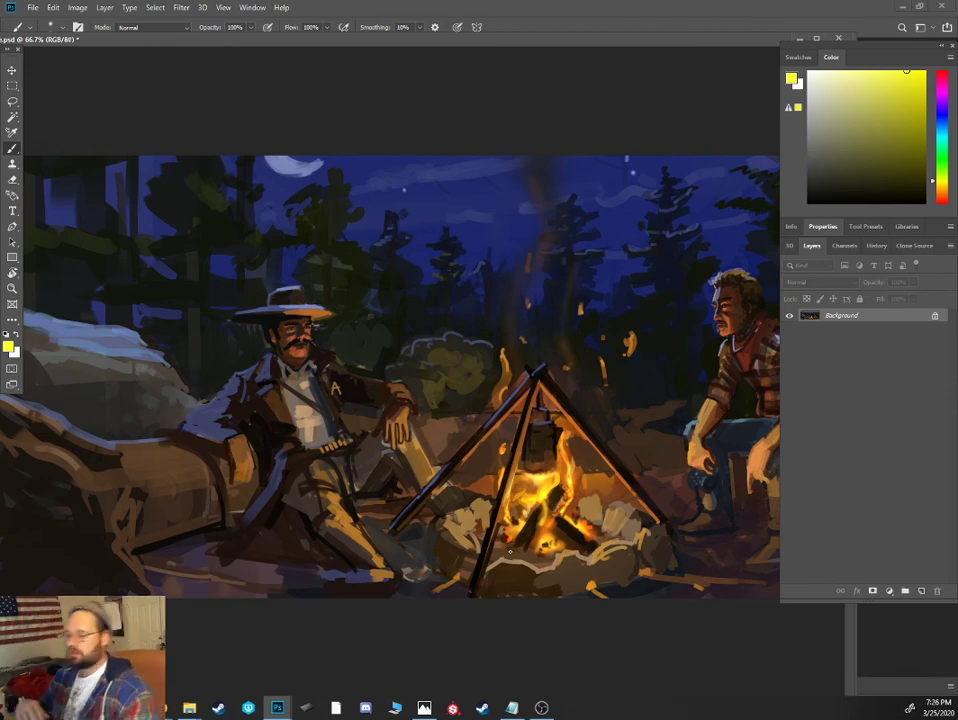
- Paint a dark orange-brown stroke along the outer edge of the tall flame beside the hanging pot
{"action": "key", "text": "ctrl+="}
{"action": "mouse_move", "coordinate": [639, 525]}
{"action": "left_mouse_down"}
{"action": "mouse_move", "coordinate": [533, 521]}
{"action": "mouse_move", "coordinate": [555, 568]}
{"action": "left_mouse_up"}
{"action": "left_click", "coordinate": [555, 529], "text": "alt"}
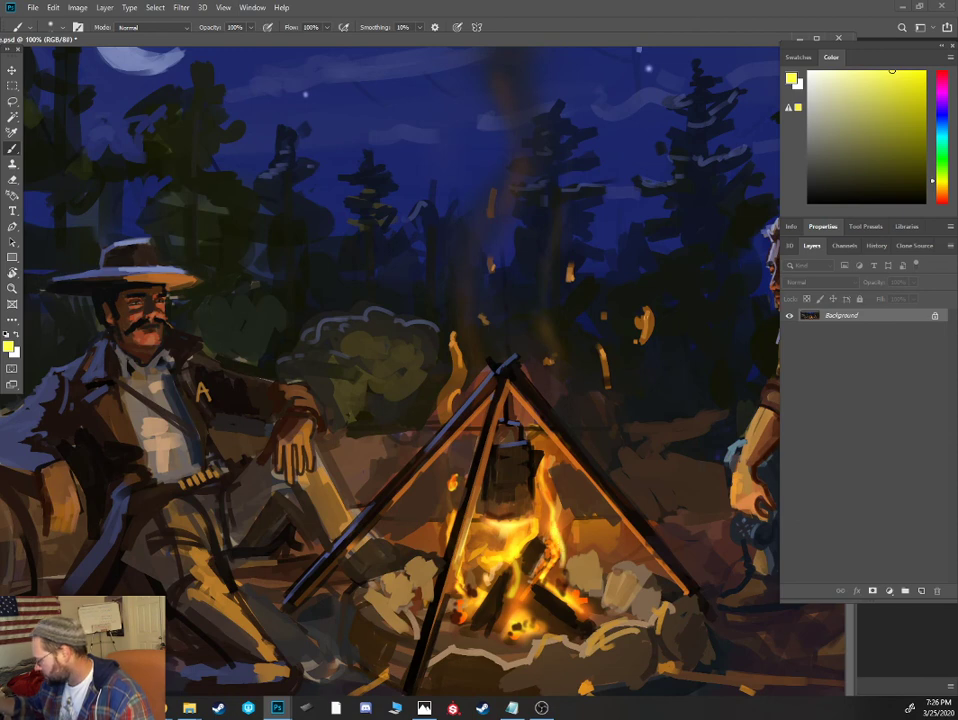
{"action": "left_click_drag", "start_coordinate": [942, 199], "coordinate": [942, 194]}
{"action": "left_click", "coordinate": [909, 161]}
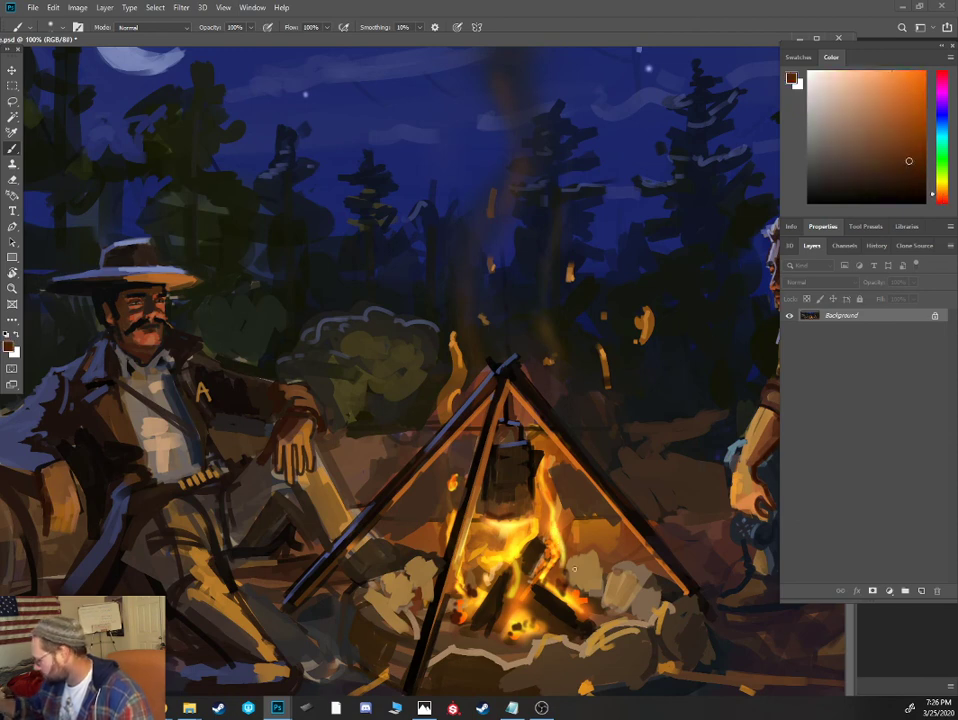
{"action": "mouse_move", "coordinate": [555, 571]}
{"action": "left_mouse_down"}
{"action": "mouse_move", "coordinate": [555, 504]}
{"action": "mouse_move", "coordinate": [552, 518]}
{"action": "left_mouse_up"}
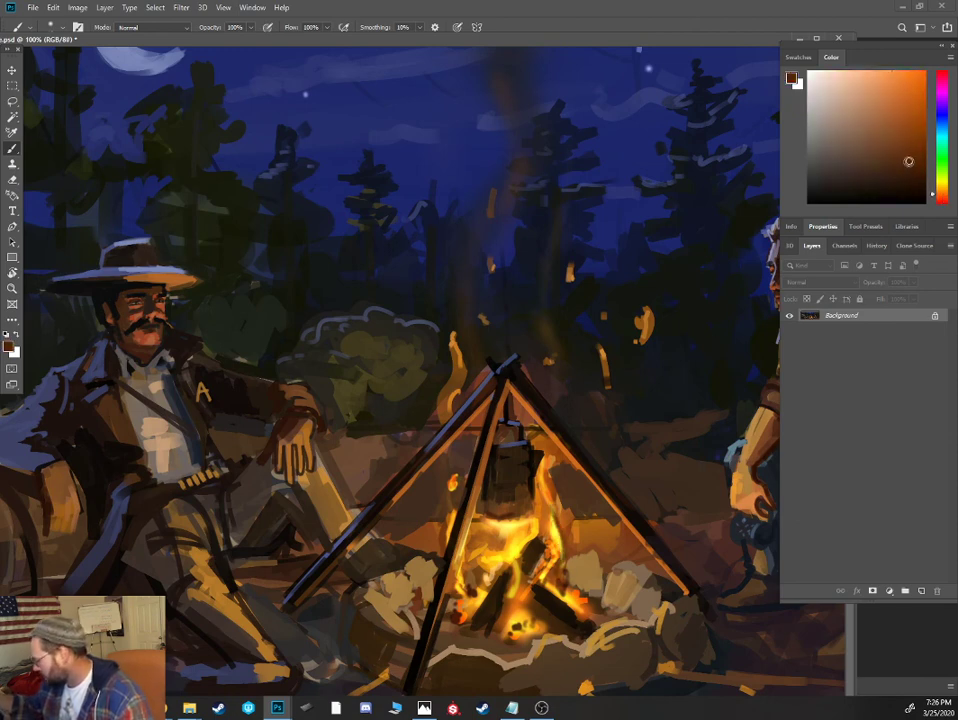
- Blend a warmer brown glow around the tall flame beside the pot with a larger soft brush, adjusting the brown between strokes
{"action": "left_click", "coordinate": [923, 150]}
{"action": "key", "text": "bracketright"}
{"action": "key", "text": "bracketright"}
{"action": "key", "text": "bracketright"}
{"action": "key", "text": "bracketright"}
{"action": "left_click_drag", "start_coordinate": [560, 570], "coordinate": [552, 491]}
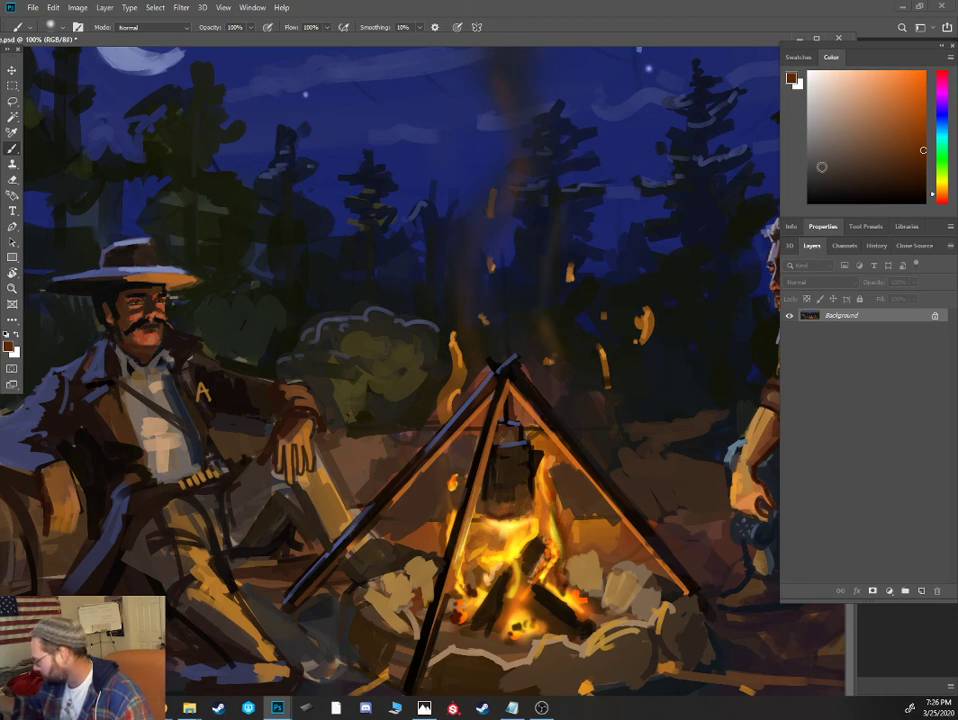
{"action": "left_click", "coordinate": [925, 117]}
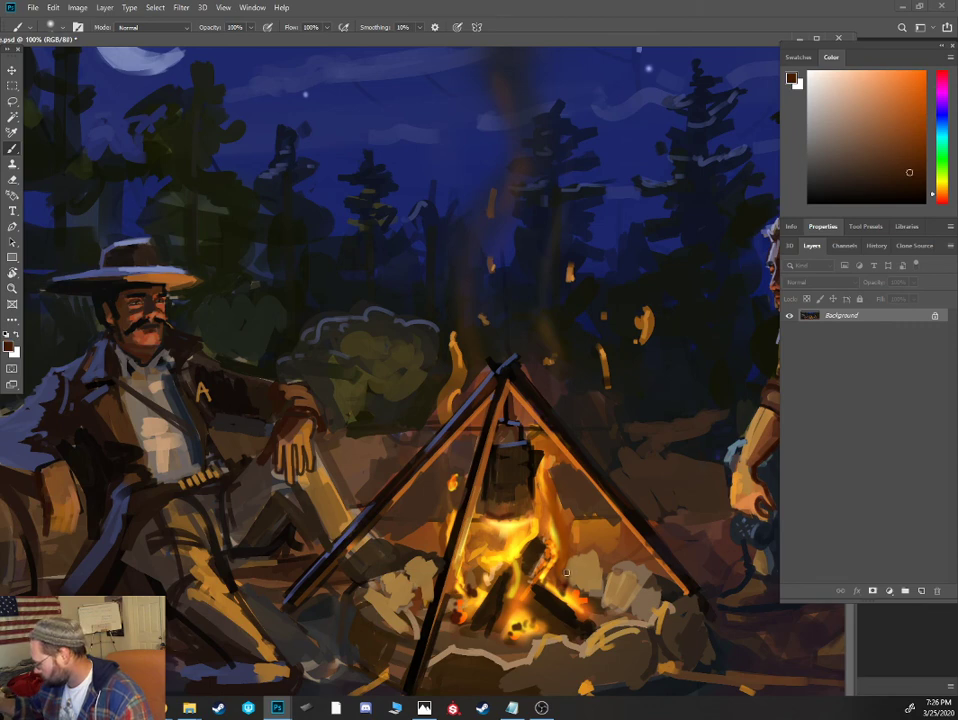
{"action": "left_click_drag", "start_coordinate": [571, 536], "coordinate": [547, 448]}
{"action": "left_click", "coordinate": [567, 507], "text": "alt"}
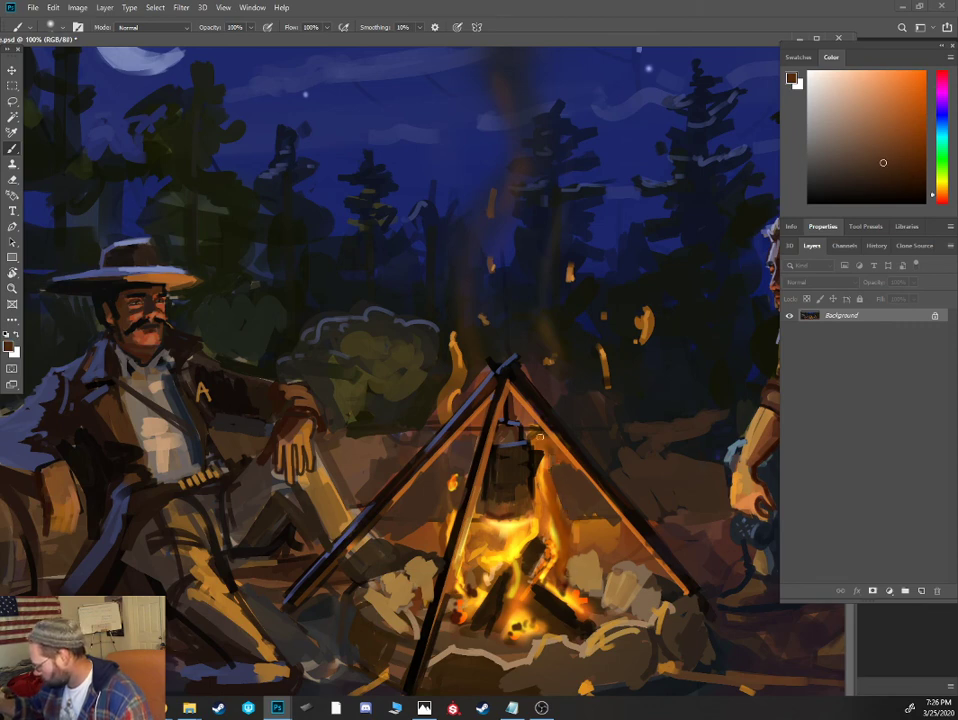
- Switch to a hard-edged brush preset and repaint the dark background around the tripod's upper poles with sampled dark browns
{"action": "left_click", "coordinate": [546, 434], "text": "alt"}
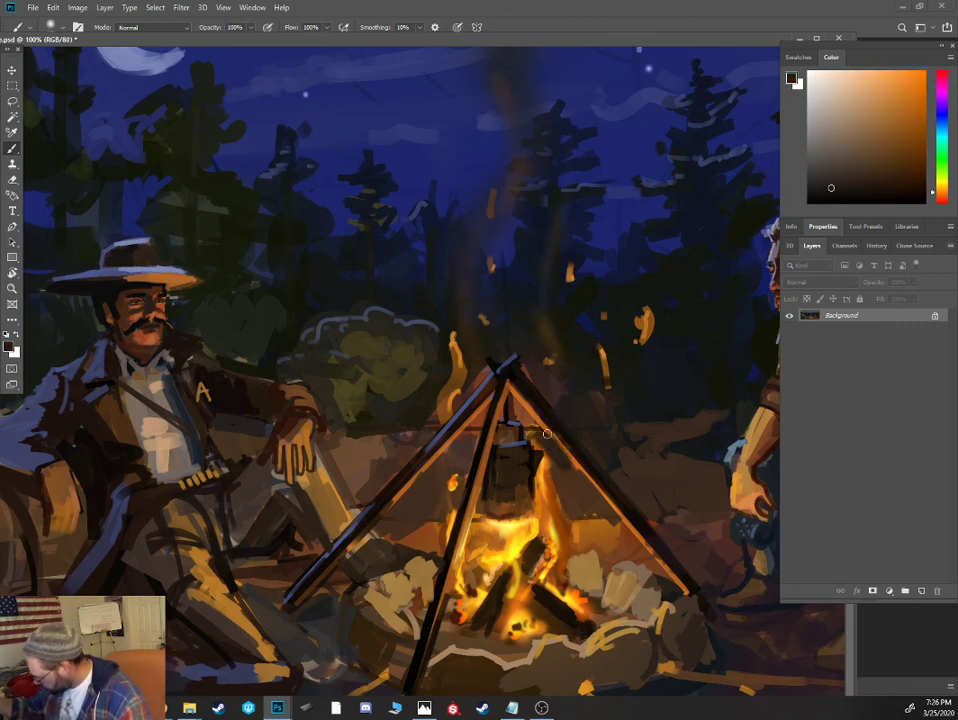
{"action": "right_click", "coordinate": [547, 434]}
{"action": "double_click", "coordinate": [633, 548]}
{"action": "left_click", "coordinate": [547, 443], "text": "alt"}
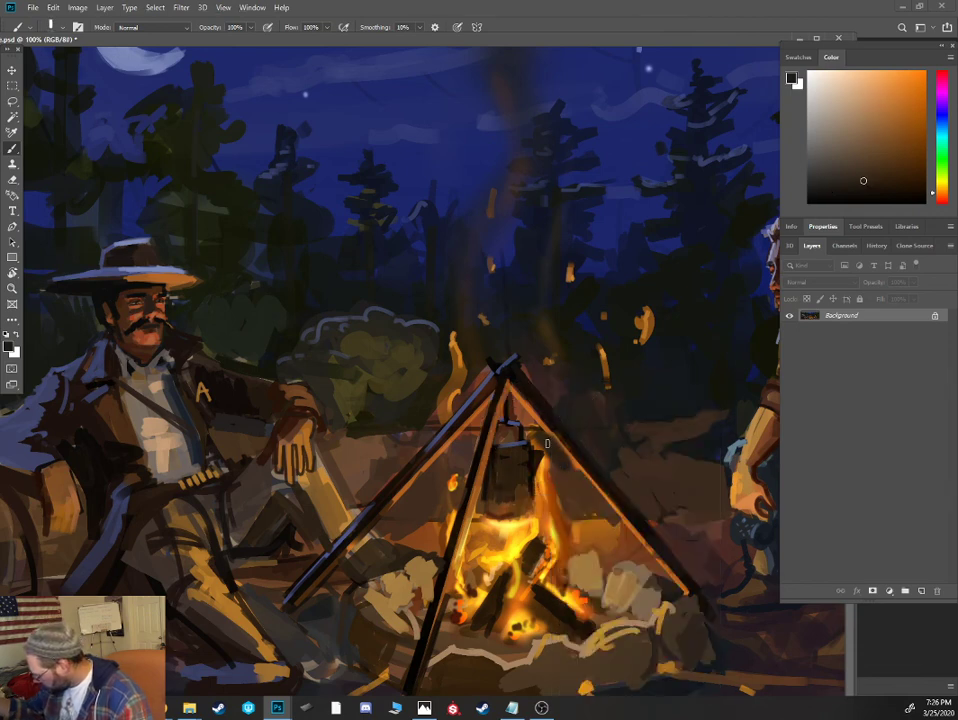
{"action": "left_click", "coordinate": [553, 416], "text": "alt"}
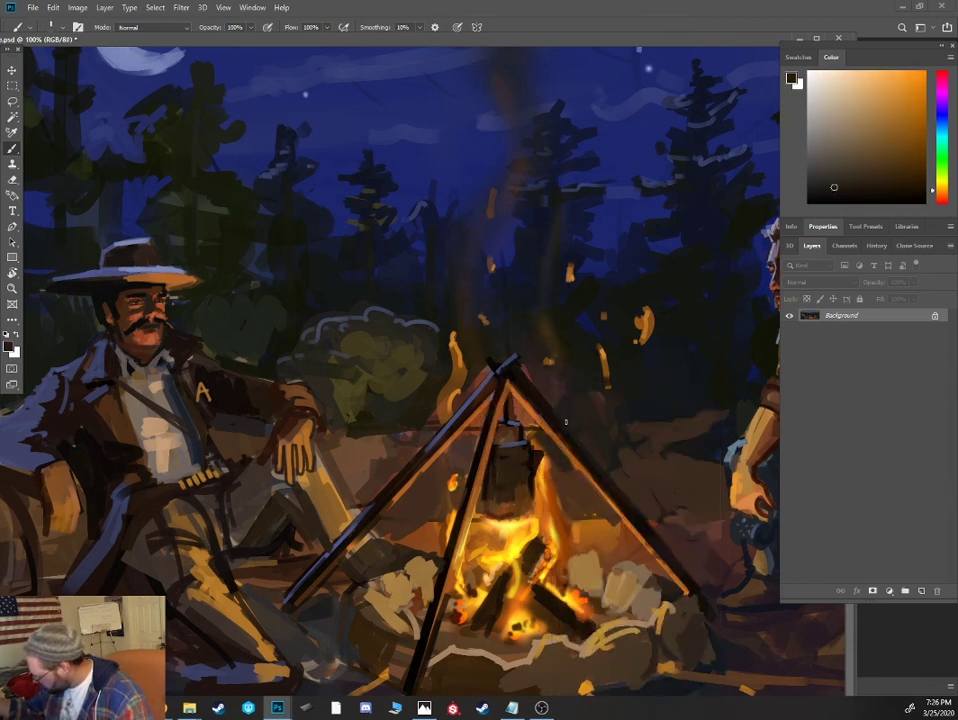
{"action": "left_click", "coordinate": [560, 400], "text": "alt"}
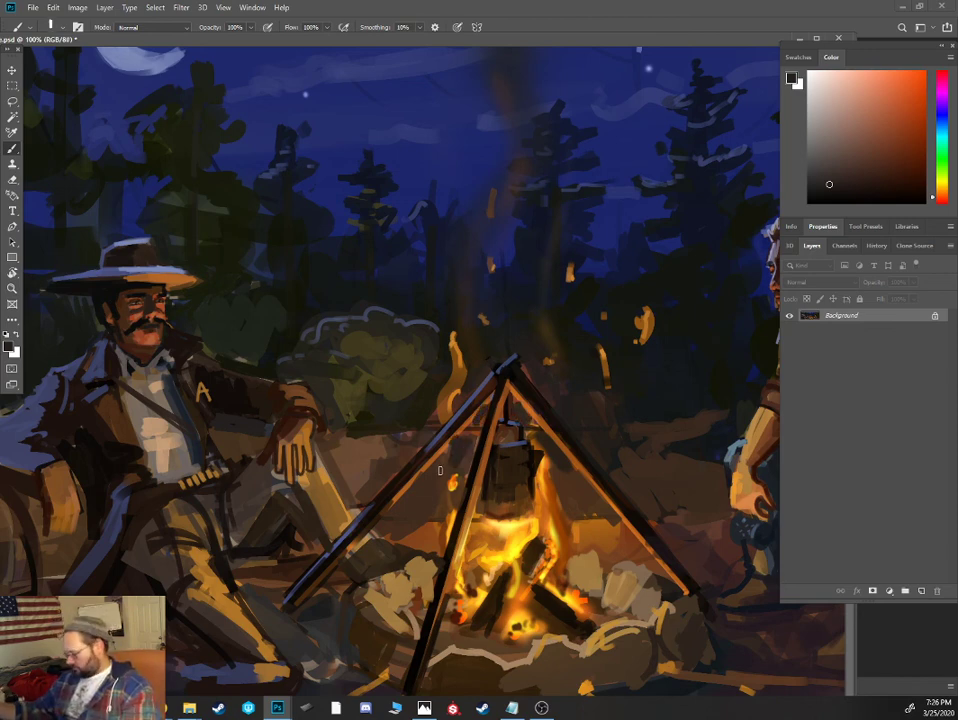
- Reshape the mustached cowboy's bent knee and shin with sampled ground, tan and dark brown strokes, using a smaller brush
{"action": "left_click", "coordinate": [357, 490], "text": "alt"}
{"action": "mouse_move", "coordinate": [358, 490]}
{"action": "left_mouse_down"}
{"action": "mouse_move", "coordinate": [391, 451]}
{"action": "mouse_move", "coordinate": [357, 509]}
{"action": "mouse_move", "coordinate": [343, 497]}
{"action": "left_mouse_up"}
{"action": "key", "text": "["}
{"action": "key", "text": "["}
{"action": "left_click", "coordinate": [322, 477], "text": "alt"}
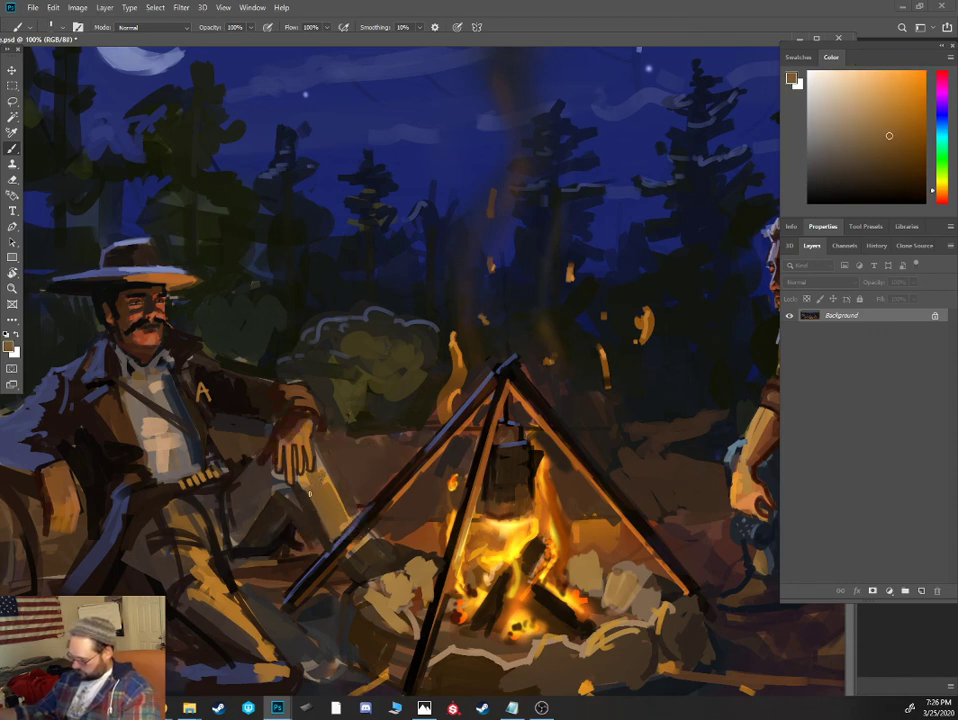
{"action": "left_click", "coordinate": [303, 527], "text": "alt"}
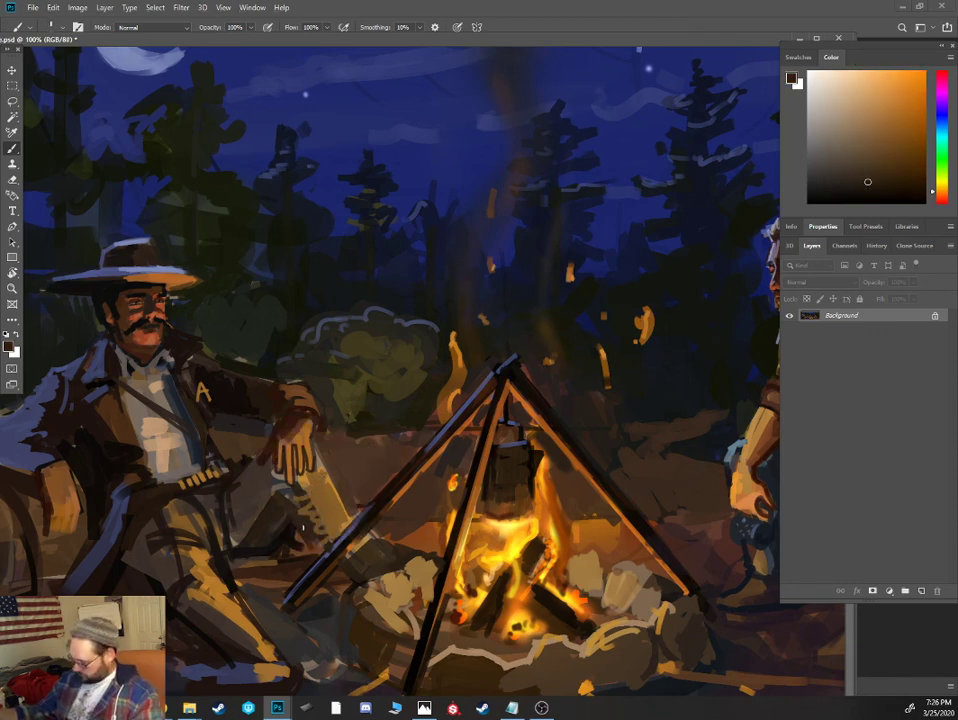
{"action": "mouse_move", "coordinate": [317, 533]}
{"action": "left_mouse_down"}
{"action": "mouse_move", "coordinate": [330, 506]}
{"action": "mouse_move", "coordinate": [333, 527]}
{"action": "left_mouse_up"}
- Add orange-brown firelight and gray strokes to the mustached cowboy's bent knee and shin below his hanging hand
{"action": "left_click_drag", "start_coordinate": [438, 430], "coordinate": [507, 430]}
{"action": "left_click", "coordinate": [553, 548], "text": "alt"}
{"action": "left_click", "coordinate": [889, 138]}
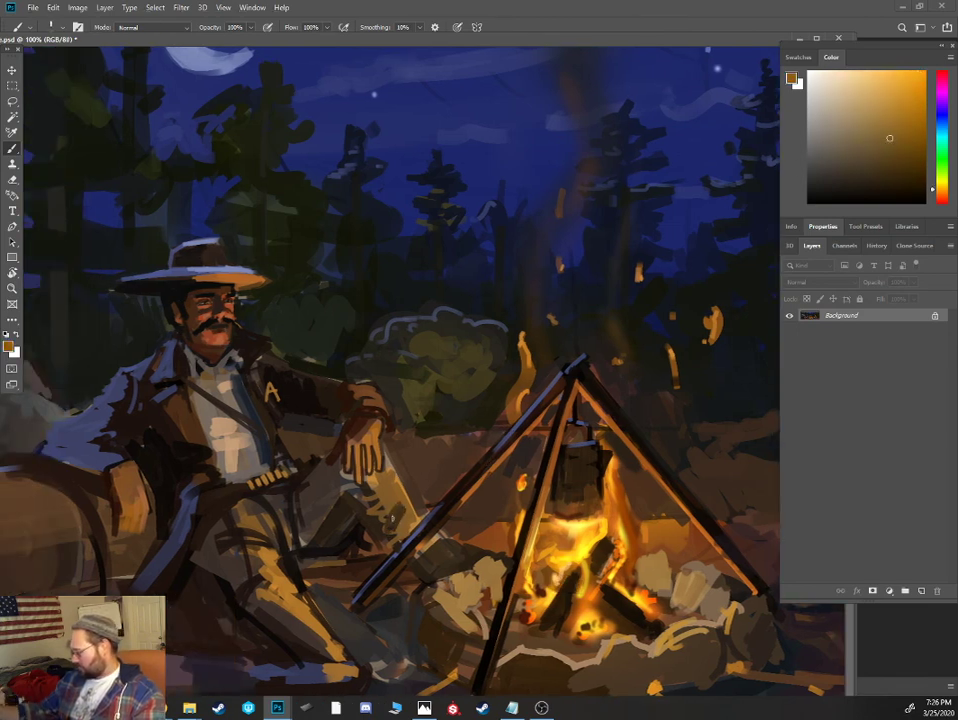
{"action": "left_click", "coordinate": [942, 193]}
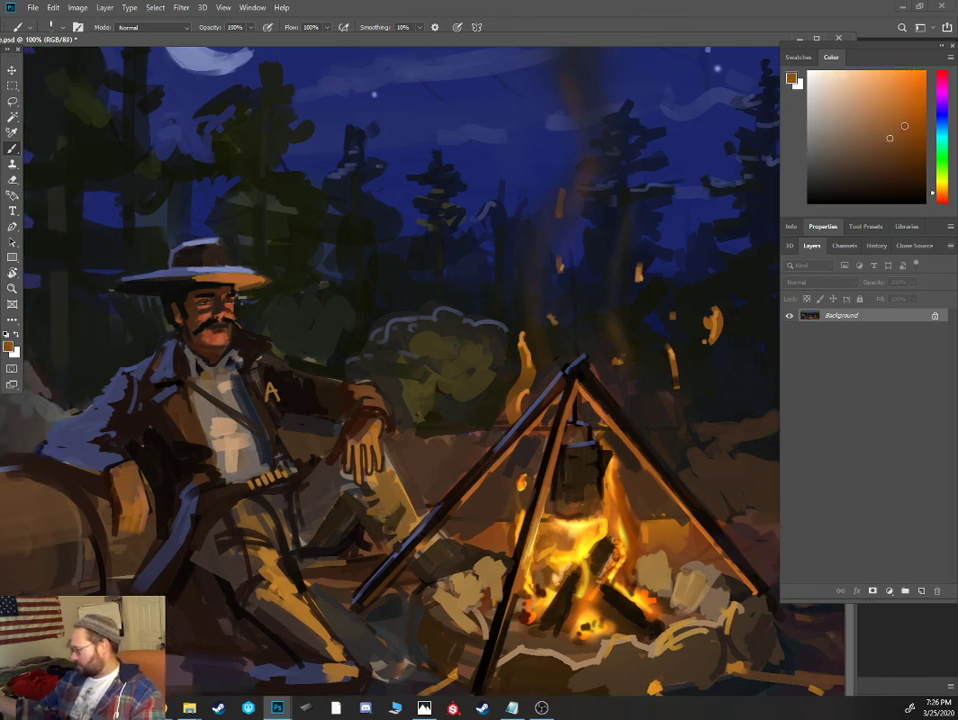
{"action": "left_click", "coordinate": [904, 127]}
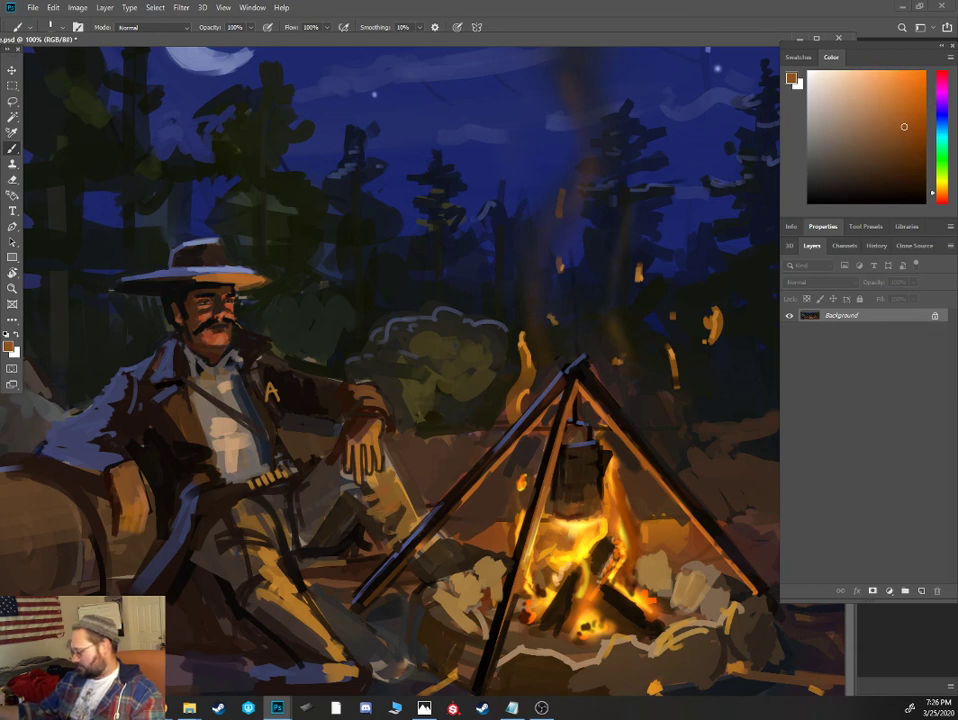
{"action": "left_click", "coordinate": [362, 507], "text": "alt"}
{"action": "left_click", "coordinate": [385, 485], "text": "alt"}
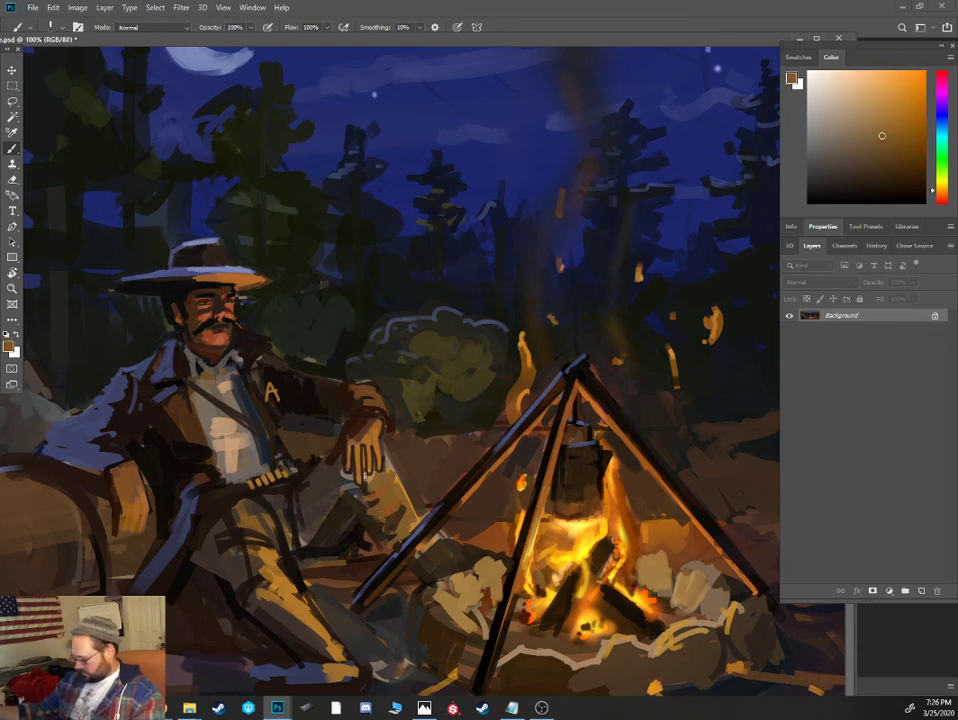
{"action": "left_click", "coordinate": [361, 486], "text": "alt"}
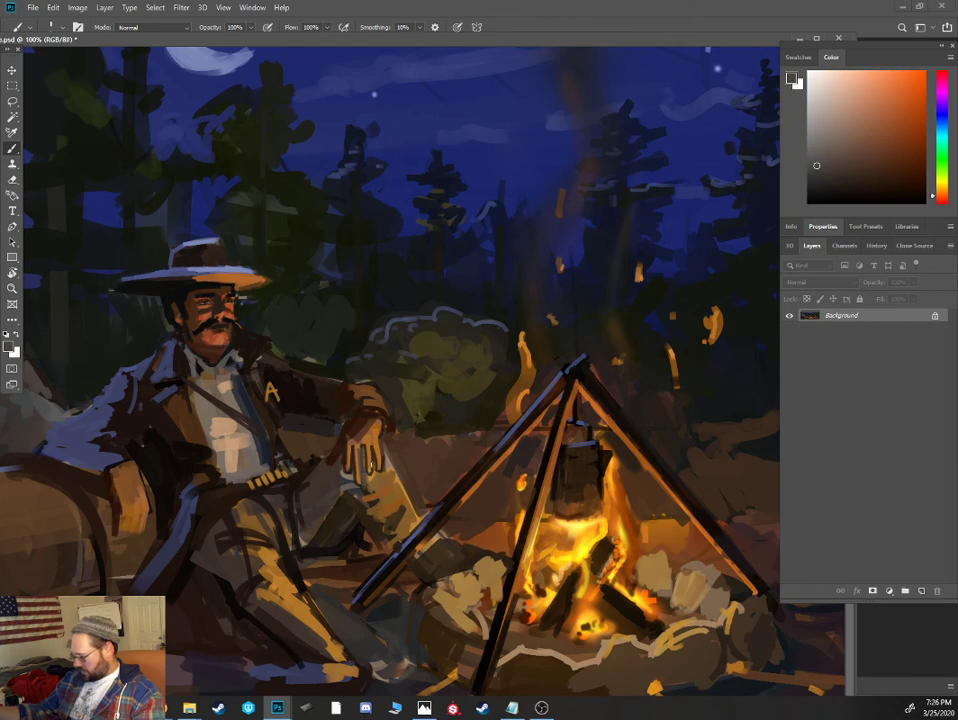
{"action": "left_click", "coordinate": [368, 478], "text": "alt"}
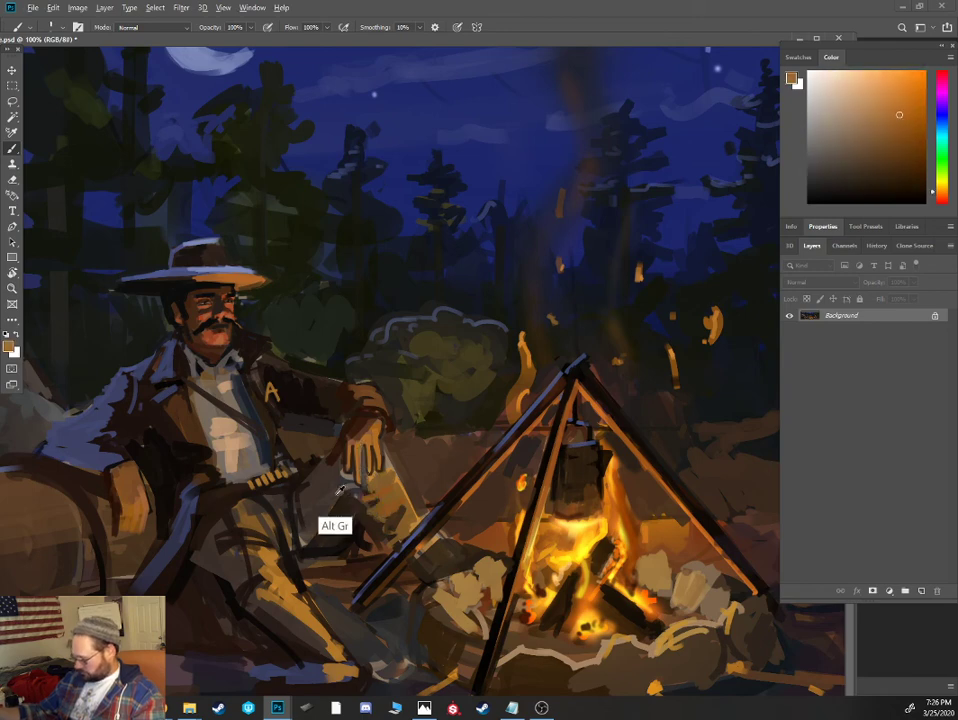
- Paint dark grayish-brown shadows and folds on the mustached cowboy's trousers, along both thighs and the outer leg edge
{"action": "left_click", "coordinate": [341, 505], "text": "alt"}
{"action": "left_click", "coordinate": [341, 510], "text": "alt"}
{"action": "mouse_move", "coordinate": [296, 508]}
{"action": "left_mouse_down"}
{"action": "mouse_move", "coordinate": [344, 491]}
{"action": "mouse_move", "coordinate": [296, 516]}
{"action": "left_mouse_up"}
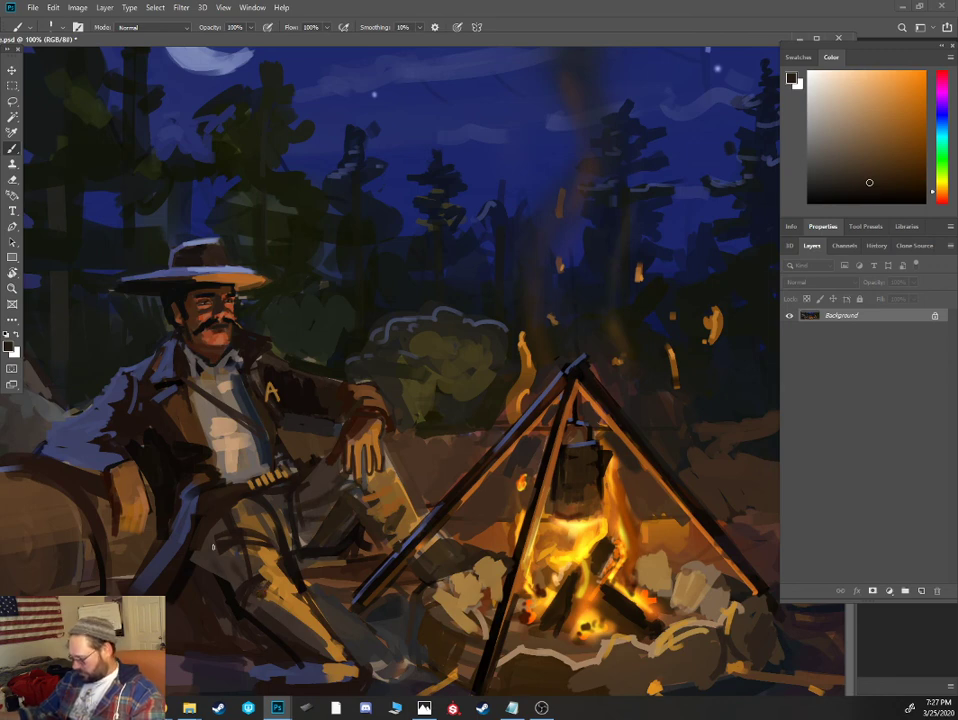
{"action": "left_click", "coordinate": [224, 588], "text": "alt"}
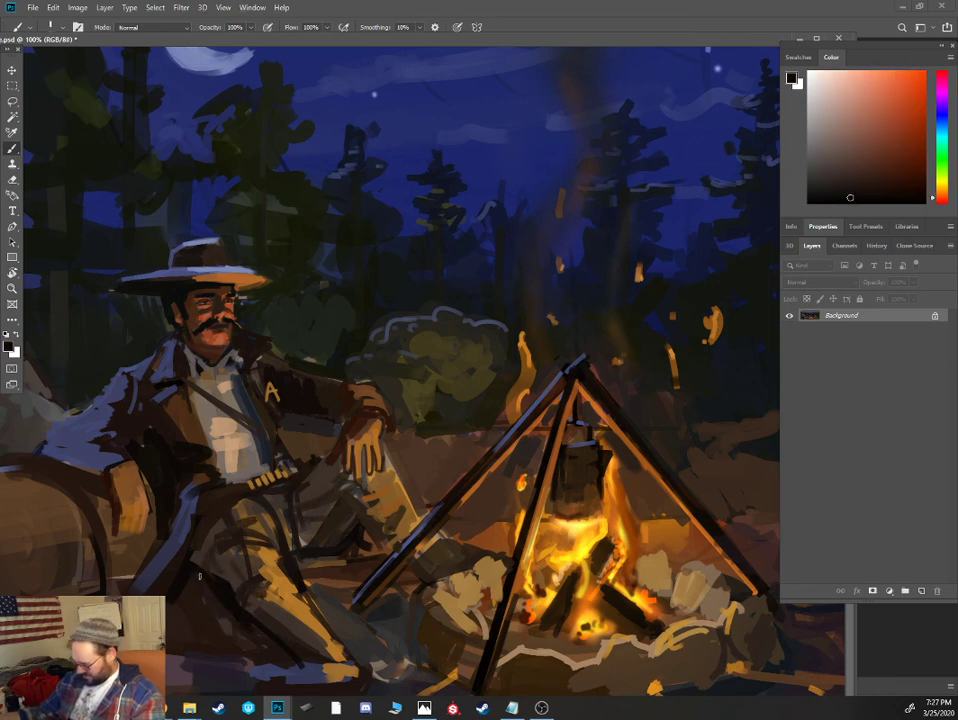
{"action": "left_click", "coordinate": [228, 592], "text": "alt"}
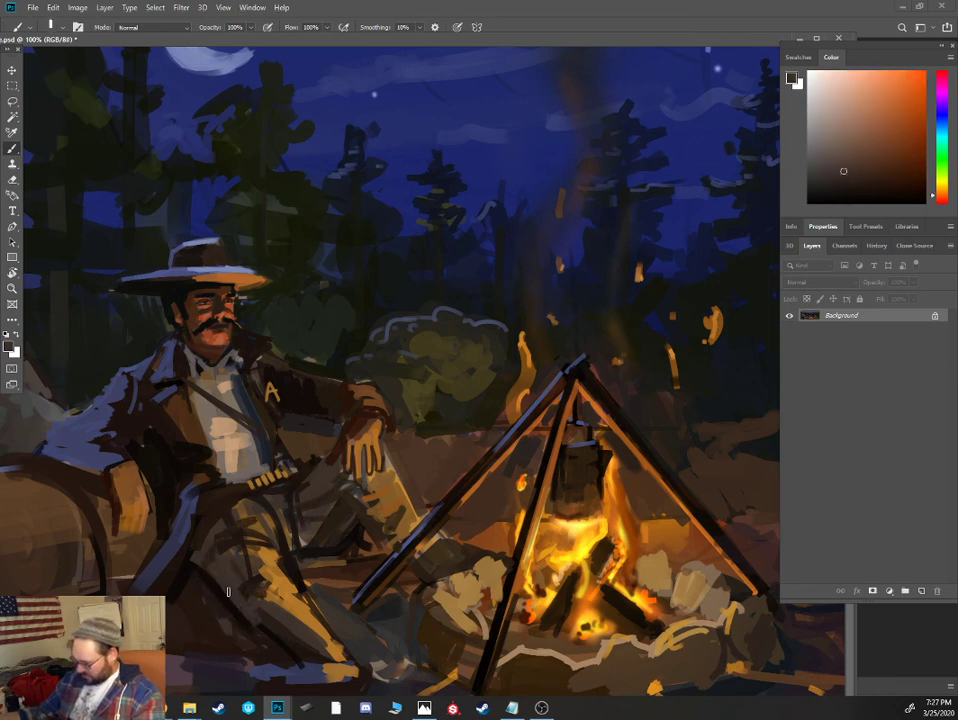
{"action": "left_click", "coordinate": [286, 555], "text": "alt"}
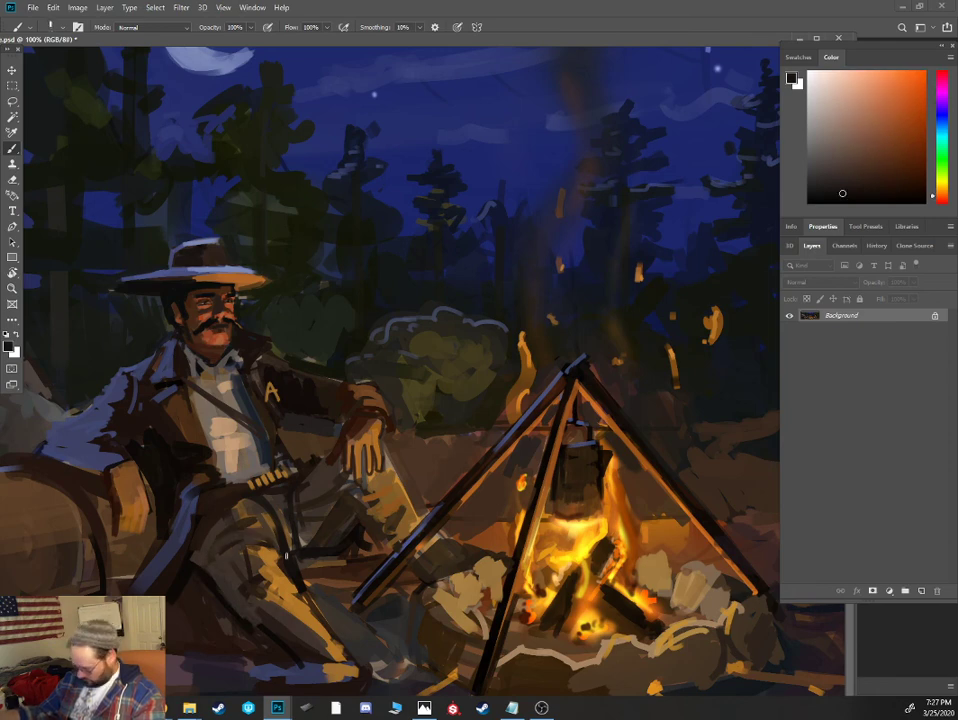
{"action": "left_click", "coordinate": [238, 510], "text": "alt"}
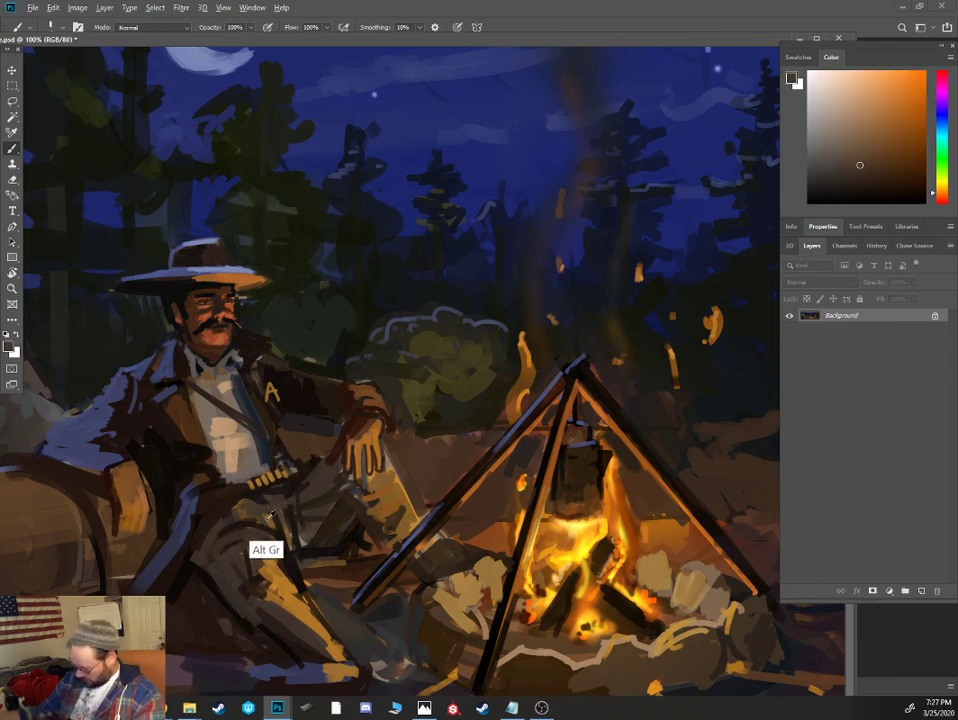
- Lighten the upper thigh below the cartridge belt with warm brown strokes, and redefine its dark inner crease
{"action": "left_click", "coordinate": [200, 380], "text": "alt"}
{"action": "left_click_drag", "start_coordinate": [240, 514], "coordinate": [297, 514]}
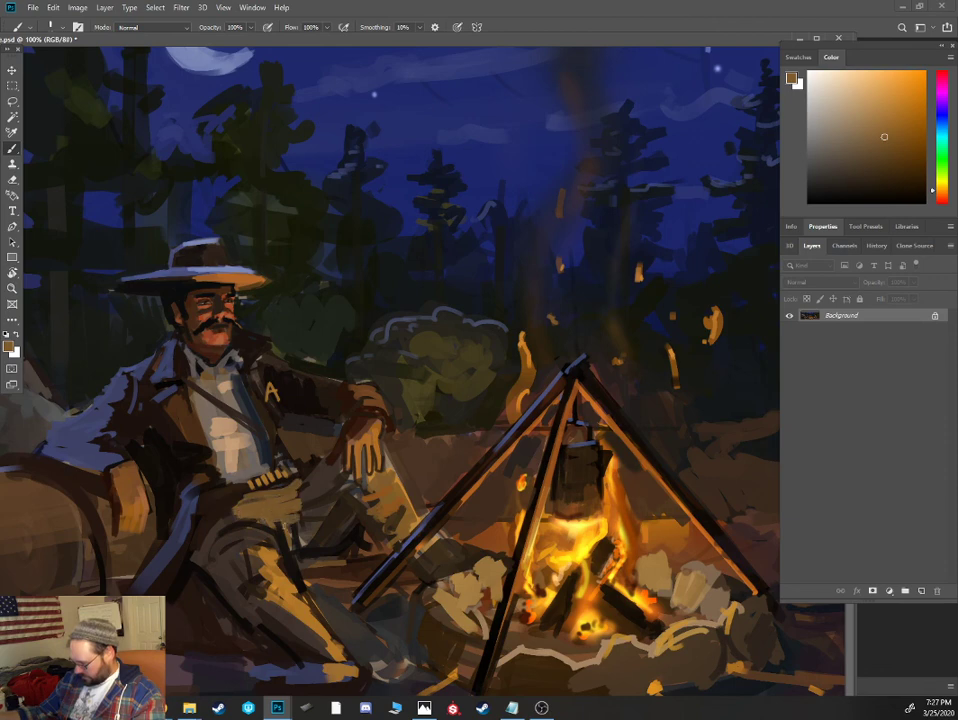
{"action": "left_click", "coordinate": [307, 519], "text": "alt"}
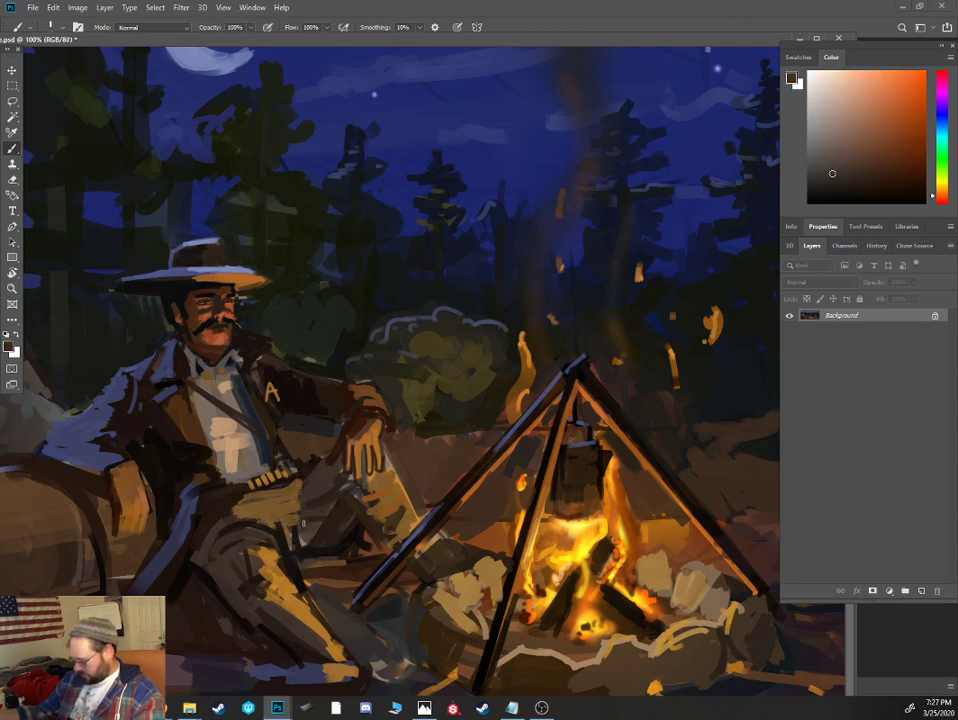
{"action": "left_click", "coordinate": [297, 520], "text": "alt"}
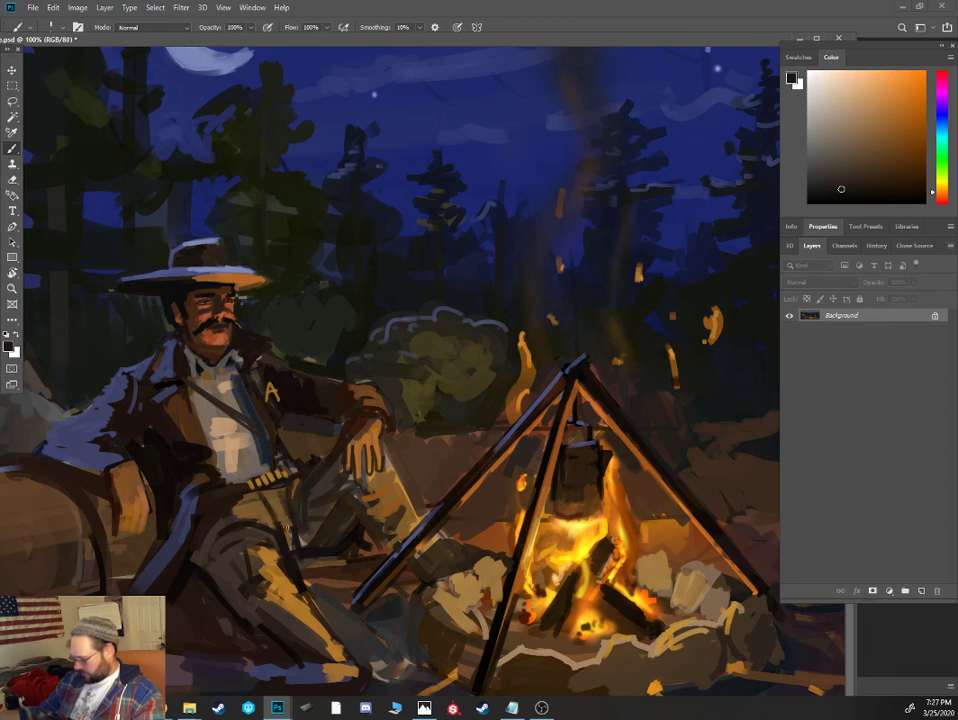
- Define the mustached cowboy's belt and hip with sampled dark brown strokes
{"action": "left_click", "coordinate": [211, 477], "text": "alt"}
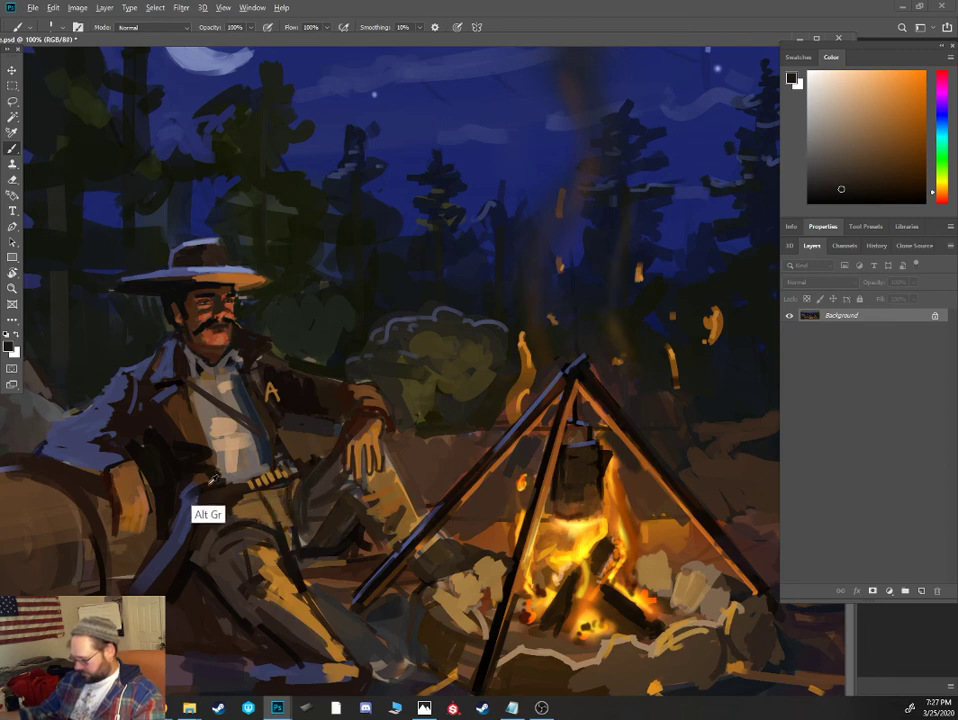
{"action": "left_click", "coordinate": [215, 541], "text": "alt"}
{"action": "left_click", "coordinate": [250, 487], "text": "alt"}
{"action": "left_click", "coordinate": [246, 488], "text": "alt"}
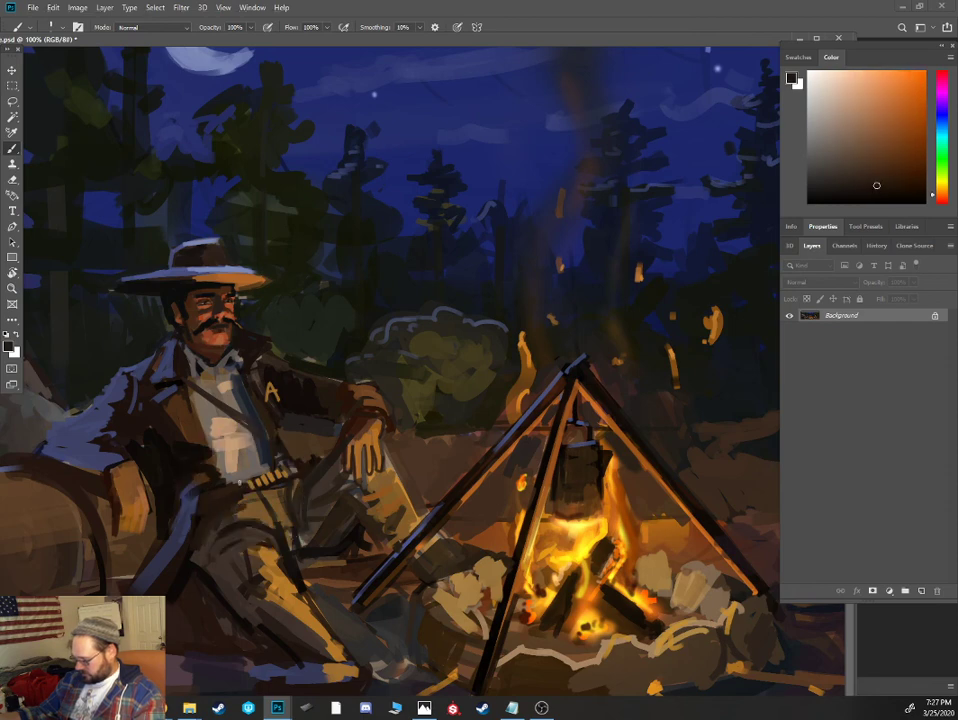
- Add reddish-brown strokes to the mustached cowboy's coat front, and accent the coat and hip edges with near-black
{"action": "left_click", "coordinate": [217, 490], "text": "alt"}
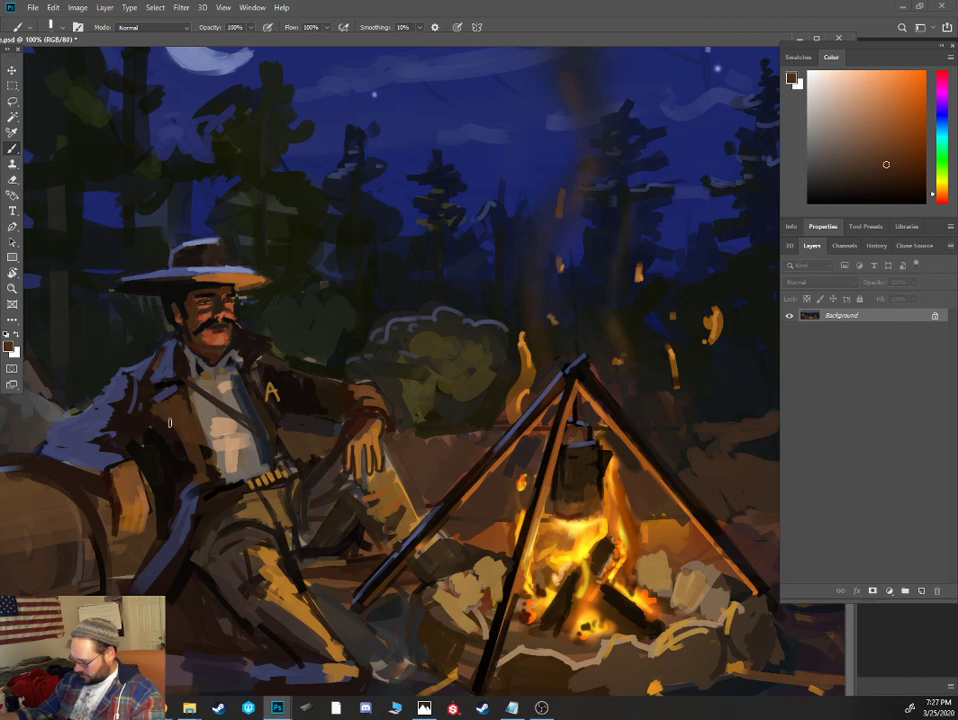
{"action": "left_click", "coordinate": [207, 434], "text": "alt"}
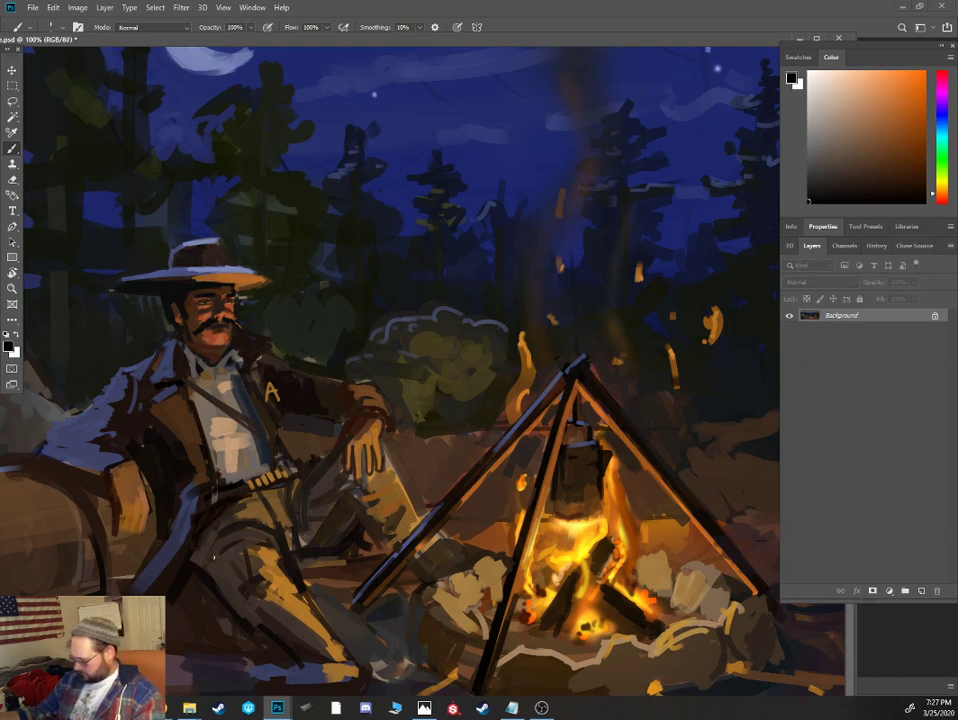
{"action": "left_click", "coordinate": [208, 564], "text": "alt"}
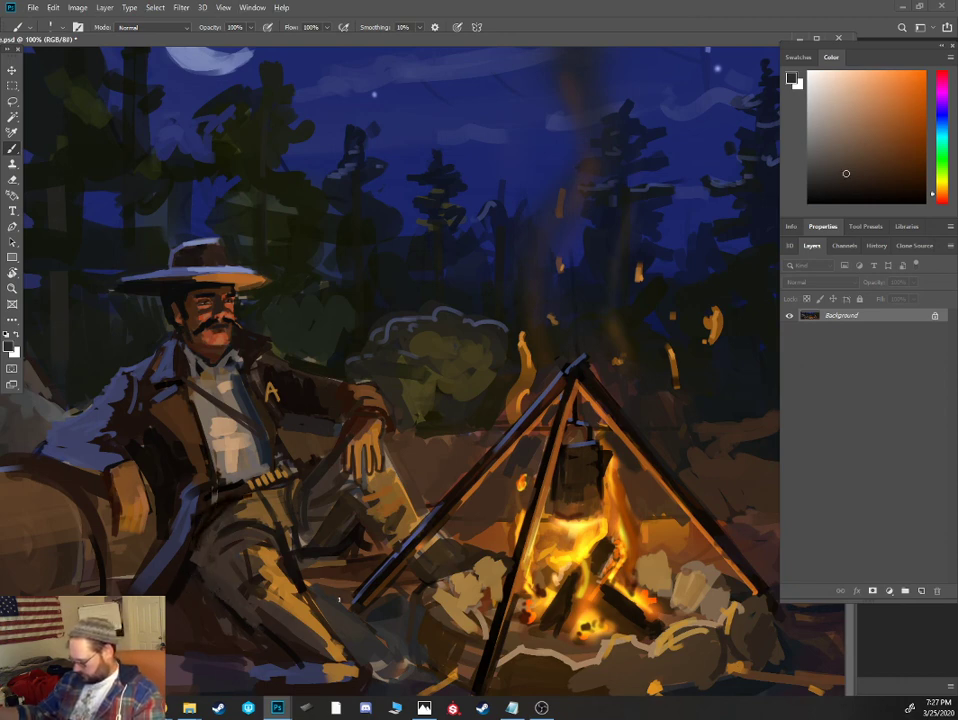
- Darken the underside of the mustached cowboy's extended leg and block in his boot with near-black and dark gray strokes
{"action": "left_click_drag", "start_coordinate": [262, 623], "coordinate": [302, 657]}
{"action": "left_click", "coordinate": [297, 664], "text": "alt"}
{"action": "left_click", "coordinate": [300, 660], "text": "alt"}
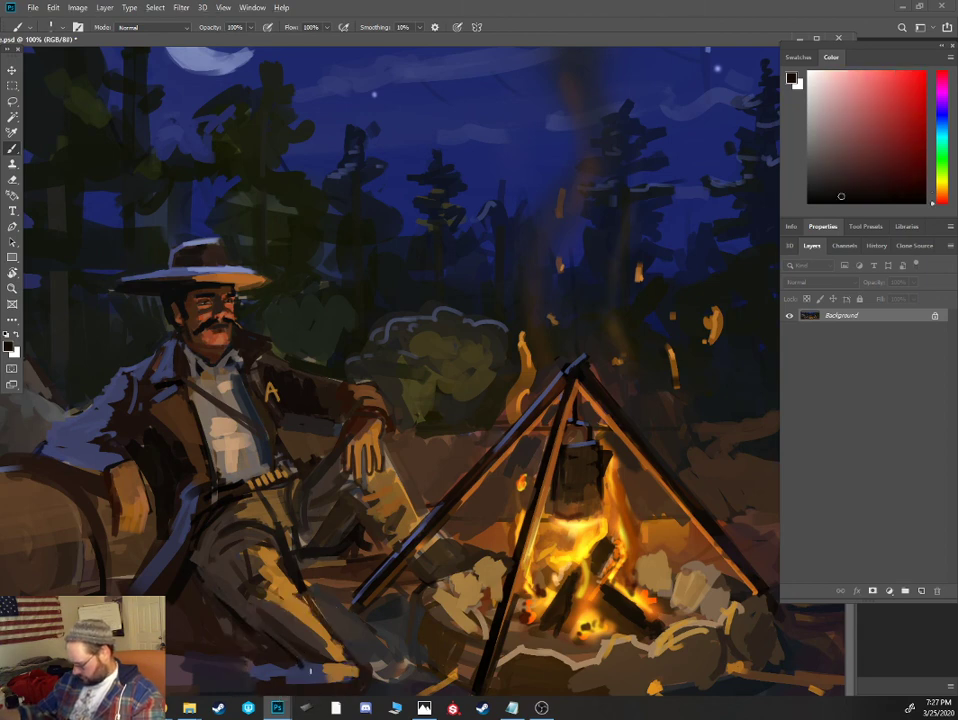
{"action": "key", "text": "ctrl+minus"}
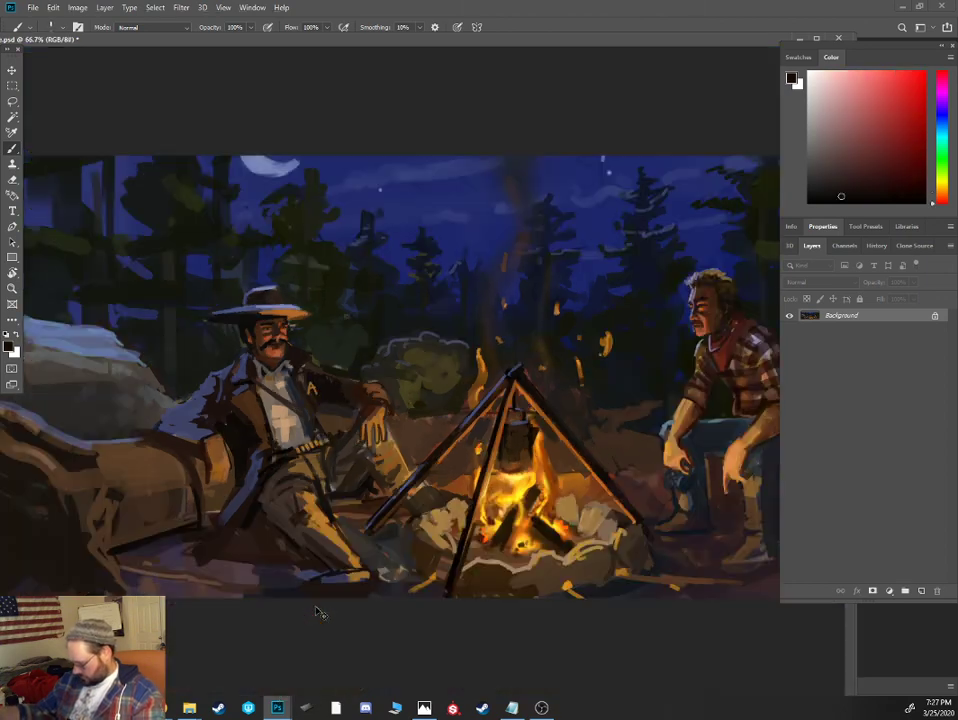
{"action": "left_click", "coordinate": [387, 573], "text": "alt"}
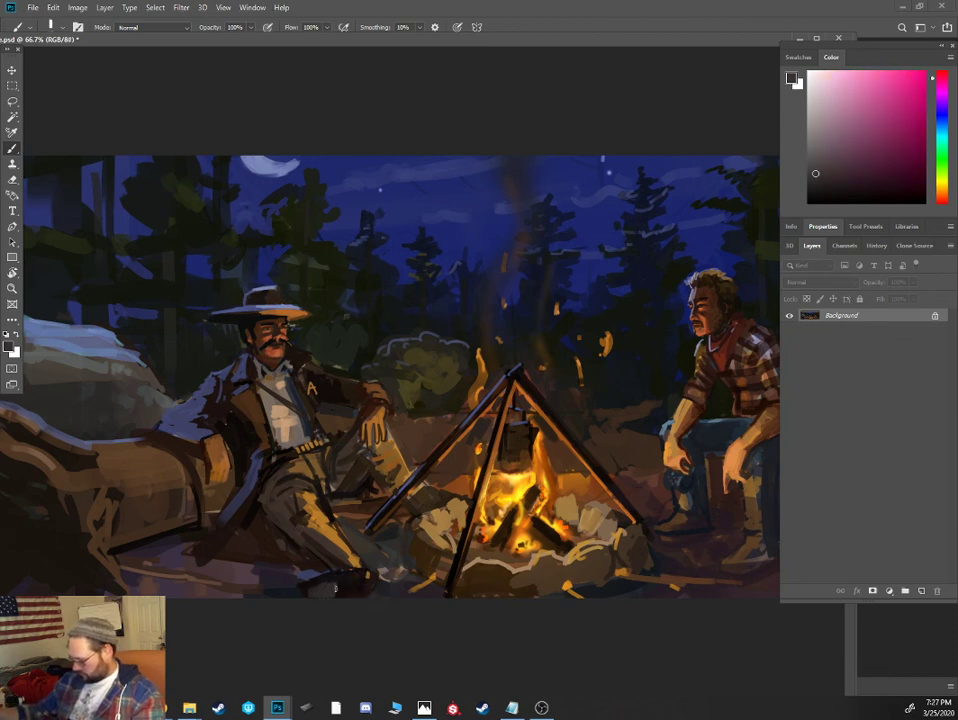
{"action": "left_click", "coordinate": [341, 562], "text": "alt"}
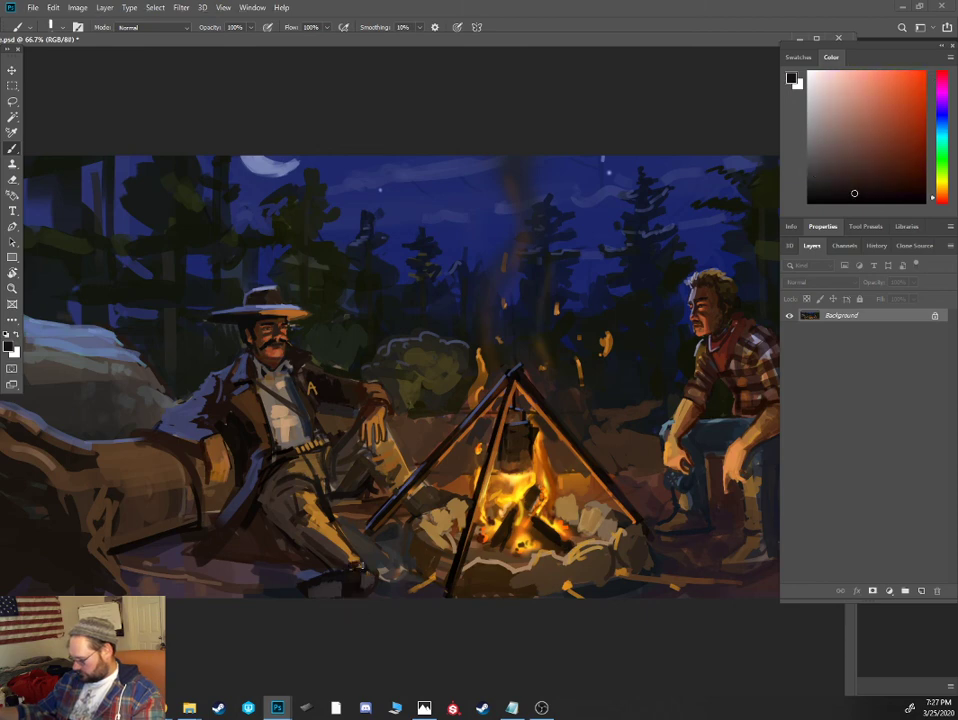
- Deepen the shadow beneath the mustached cowboy's coat with near-black strokes, and extend the coat tail across the ground in blue-gray
{"action": "left_click", "coordinate": [301, 574], "text": "alt"}
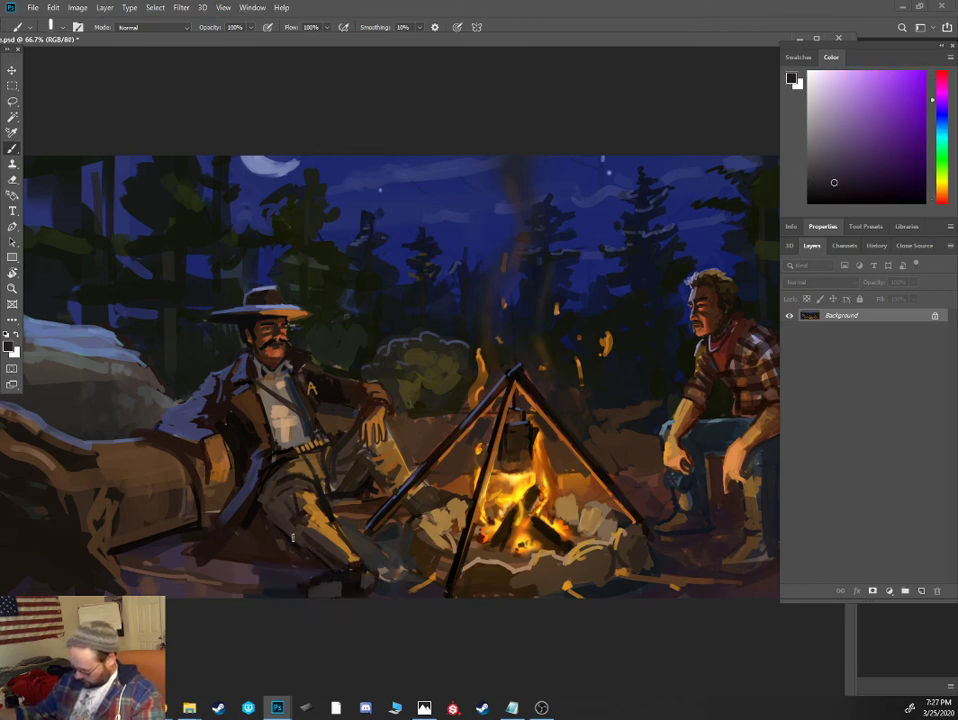
{"action": "left_click", "coordinate": [257, 496], "text": "alt"}
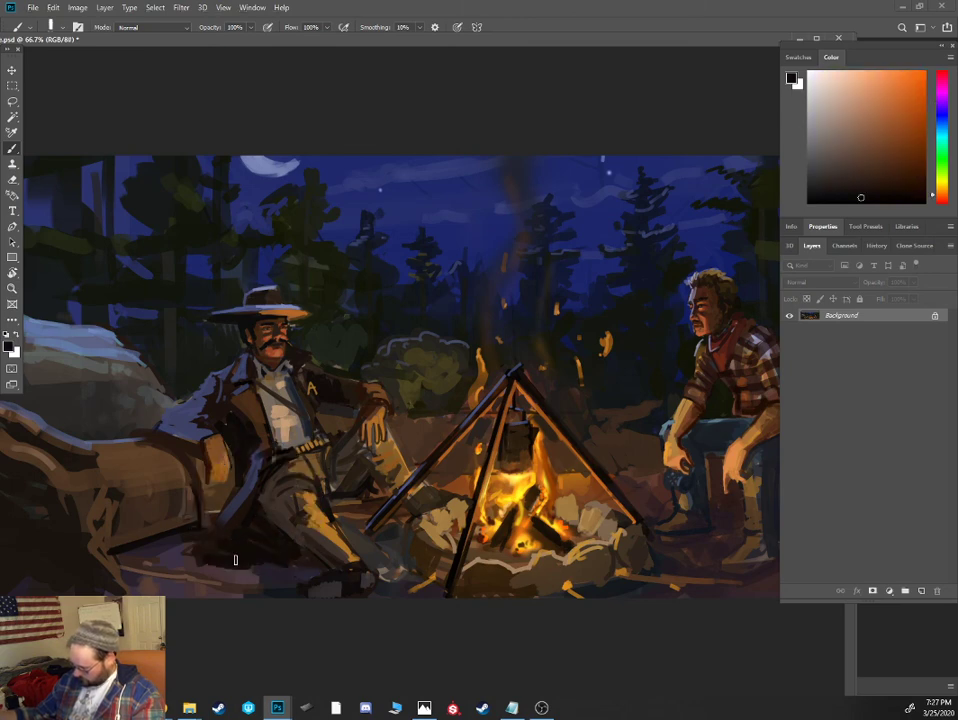
{"action": "left_click", "coordinate": [192, 568], "text": "alt"}
{"action": "left_click", "coordinate": [195, 563], "text": "alt"}
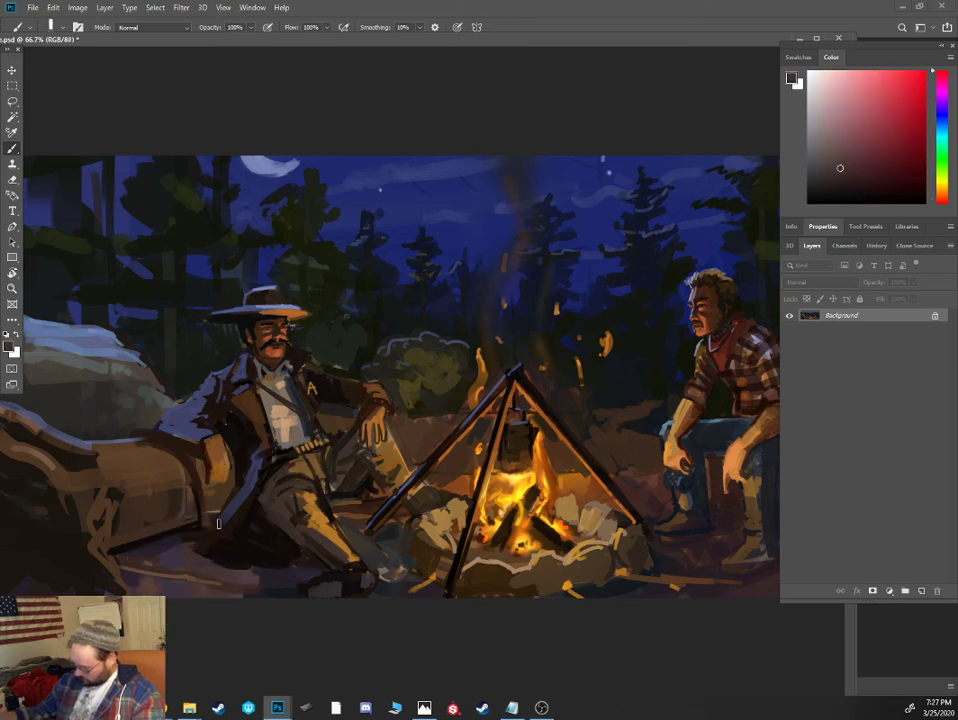
{"action": "left_click", "coordinate": [213, 526], "text": "alt"}
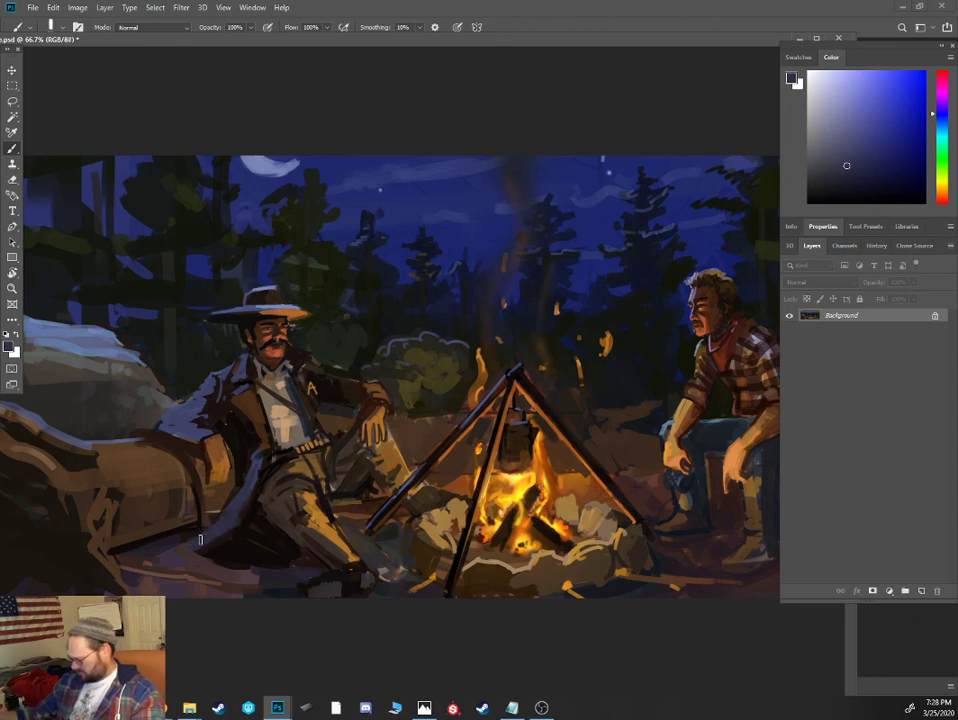
{"action": "left_click", "coordinate": [185, 540], "text": "alt"}
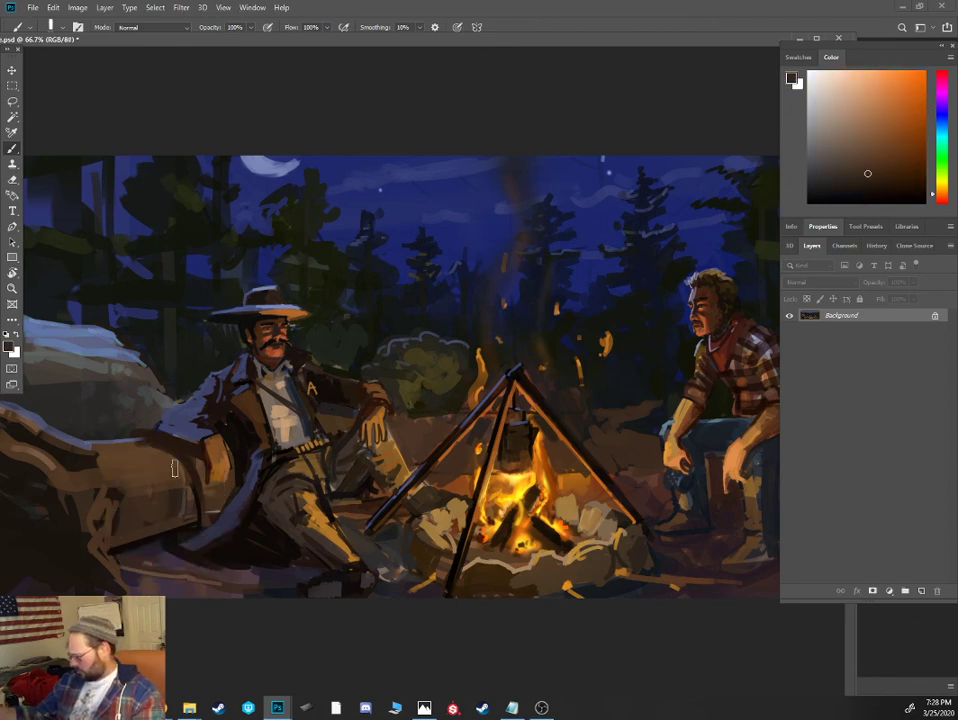
- Define the coat tail's lower edge in very dark blue, and shade around the mustached cowboy's boot at 40% brush opacity
{"action": "left_click_drag", "start_coordinate": [943, 125], "coordinate": [943, 122]}
{"action": "left_click", "coordinate": [869, 187]}
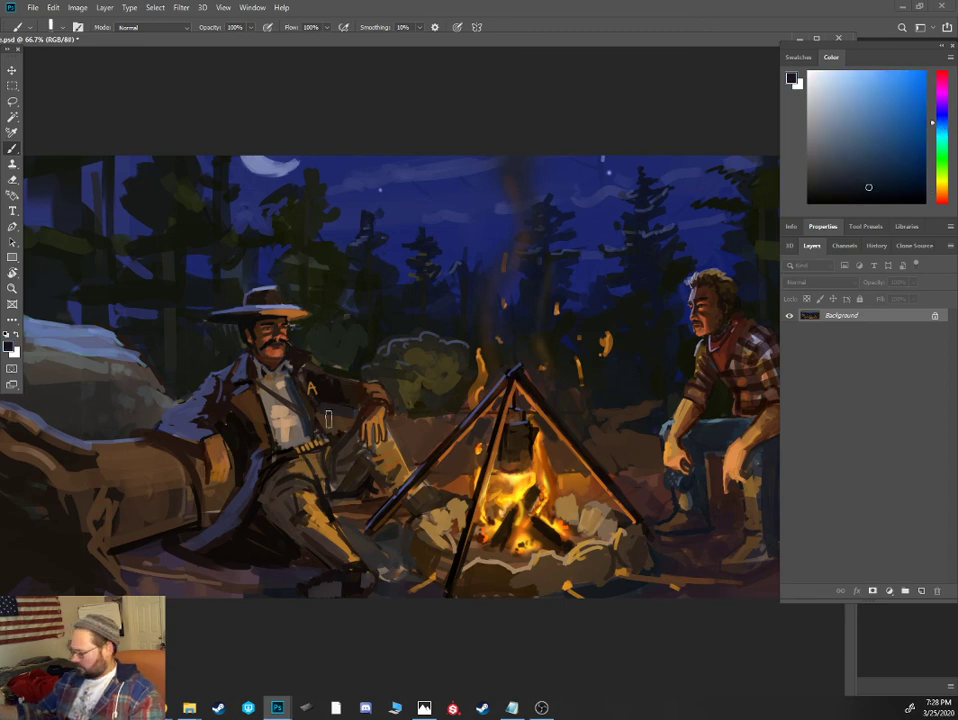
{"action": "key", "text": "4"}
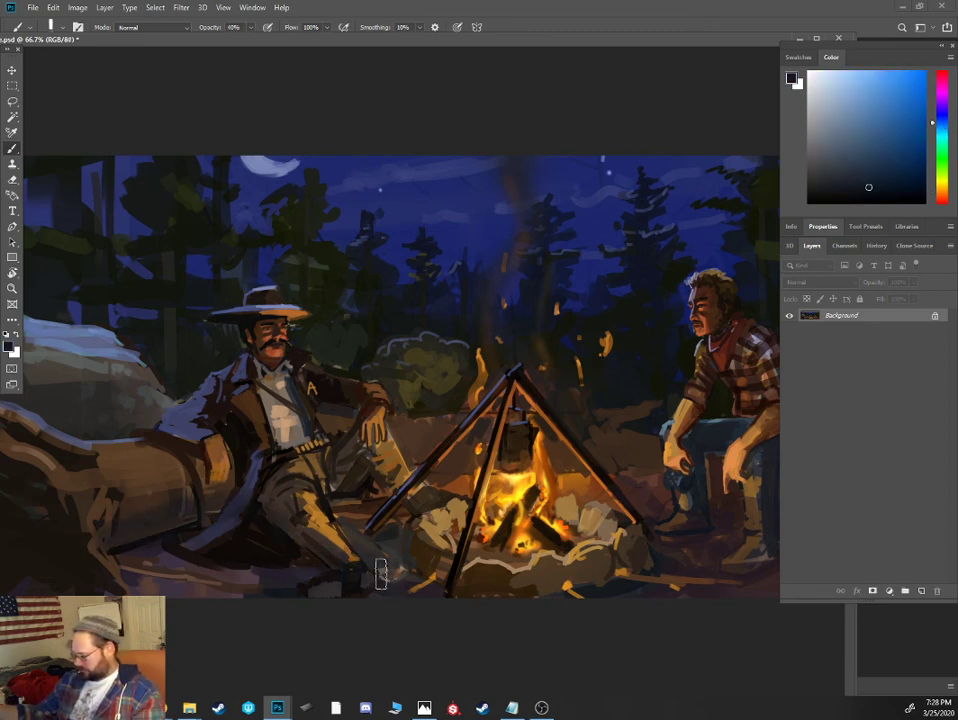
{"action": "key", "text": "ctrl+minus"}
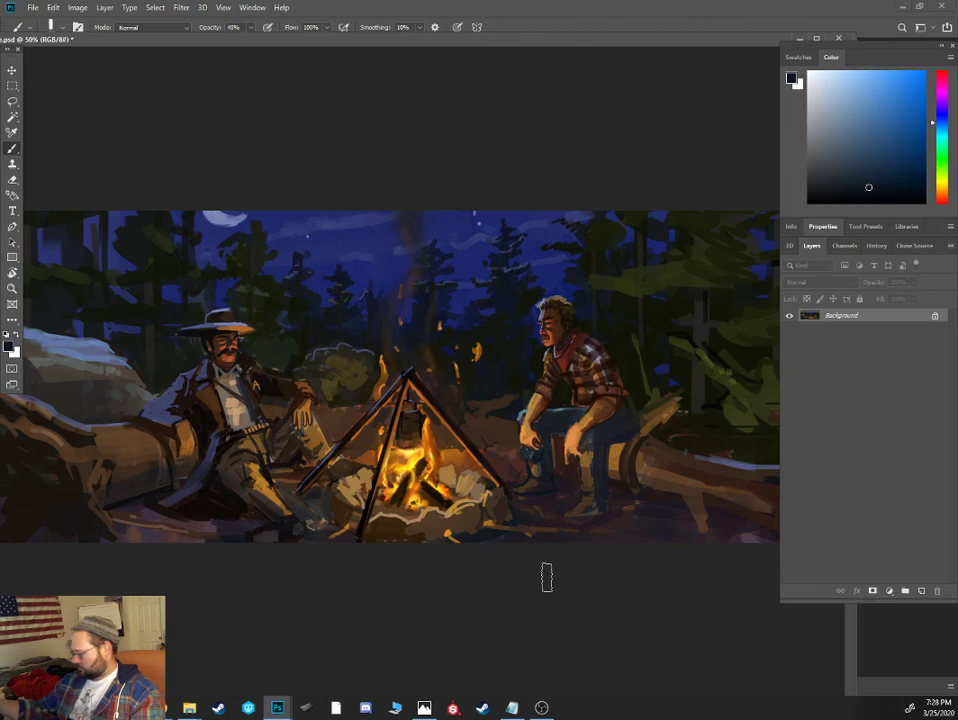
- Restore the brush to 100% opacity and add sampled brown and firelit orange strokes to the fire ring's stones
{"action": "key", "text": "alt"}
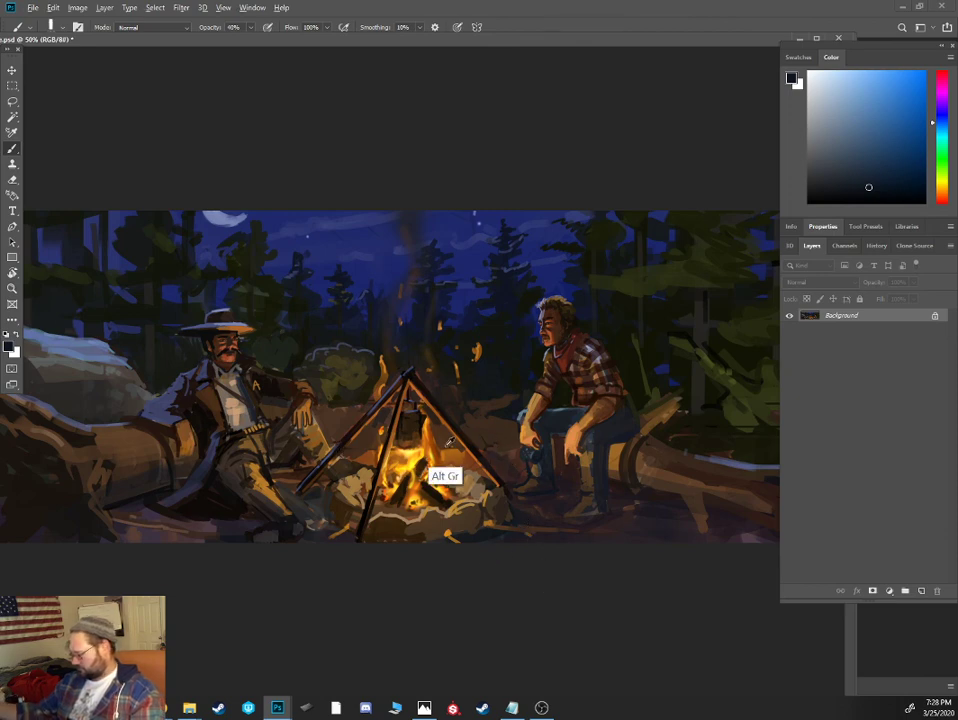
{"action": "left_click", "coordinate": [449, 445], "text": "alt"}
{"action": "key", "text": "0"}
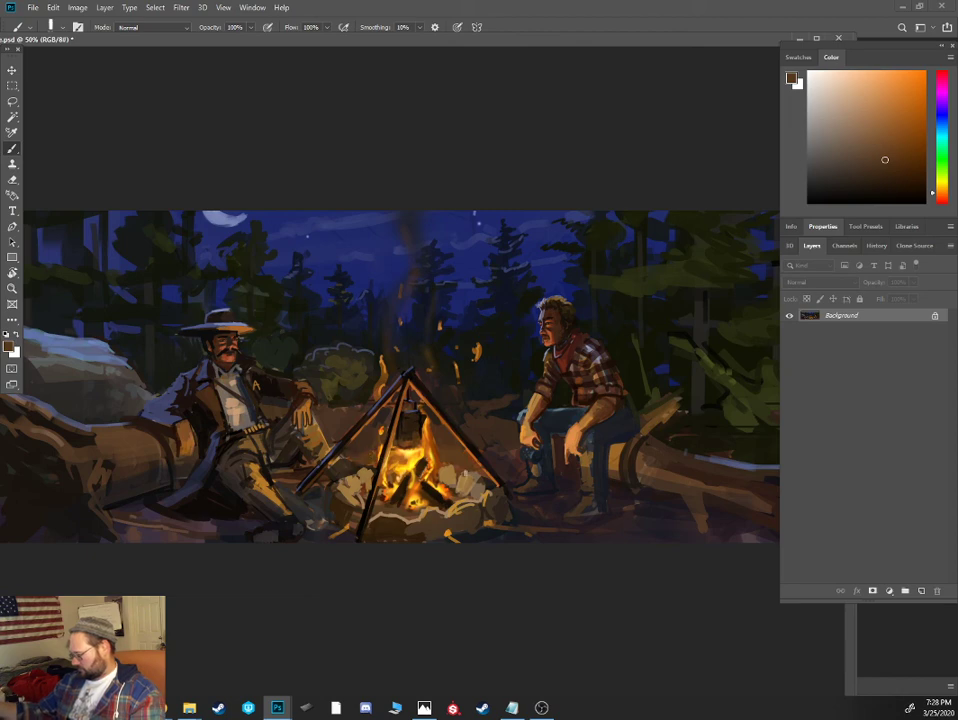
{"action": "left_click", "coordinate": [447, 474], "text": "alt"}
{"action": "left_click_drag", "start_coordinate": [910, 107], "coordinate": [909, 101]}
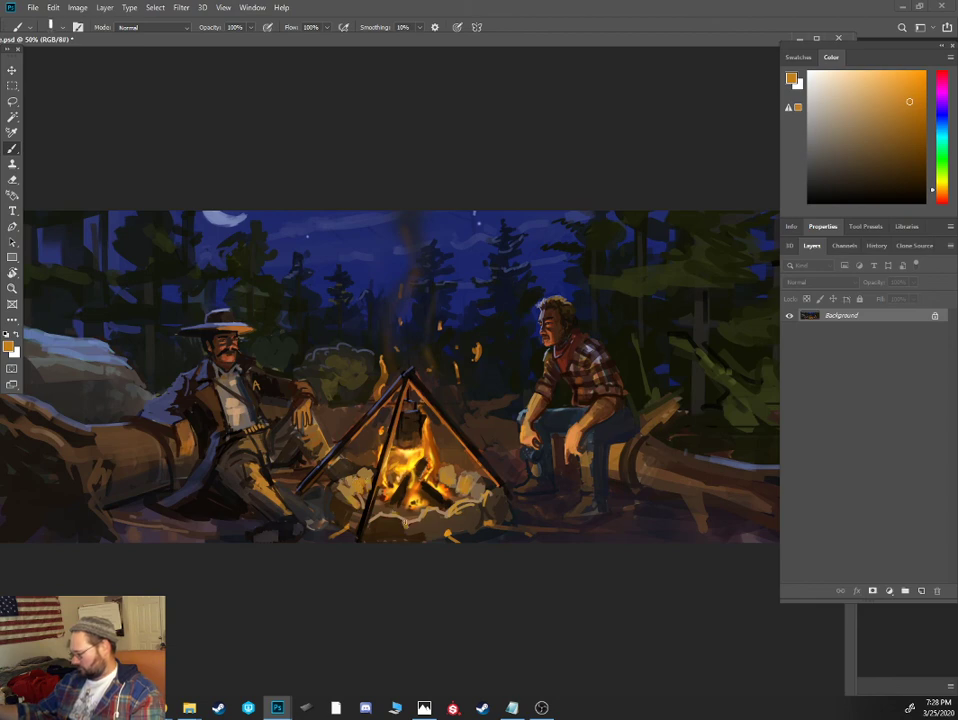
- Break up the front of the fire ring into separate stones with brown and near-black blue strokes
{"action": "left_click", "coordinate": [408, 531], "text": "alt"}
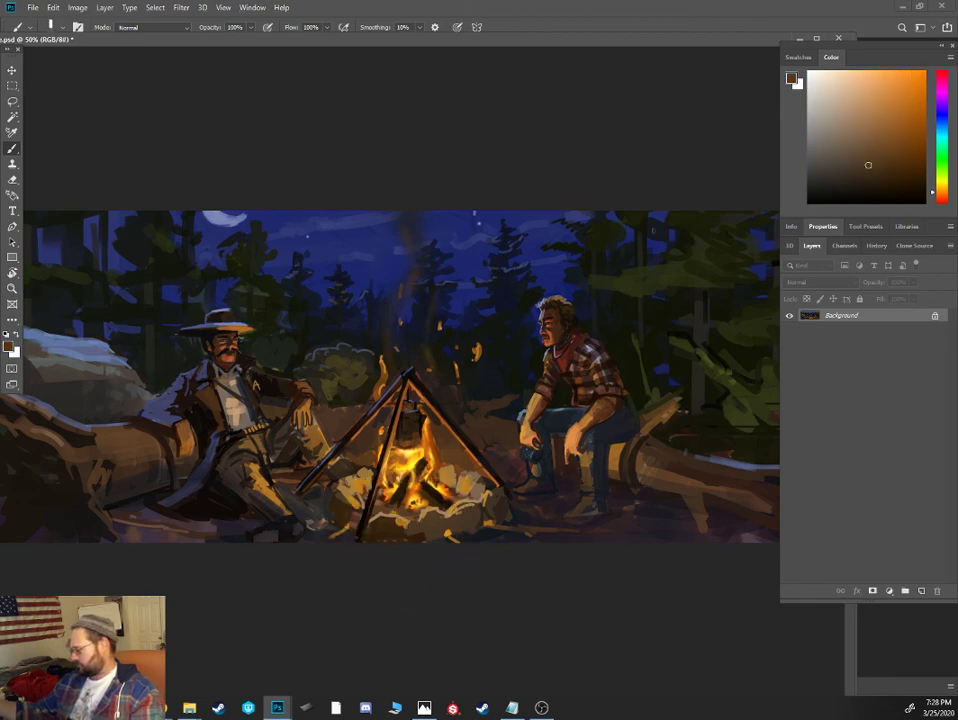
{"action": "left_click", "coordinate": [879, 182]}
{"action": "left_click", "coordinate": [942, 115]}
{"action": "left_click", "coordinate": [860, 191]}
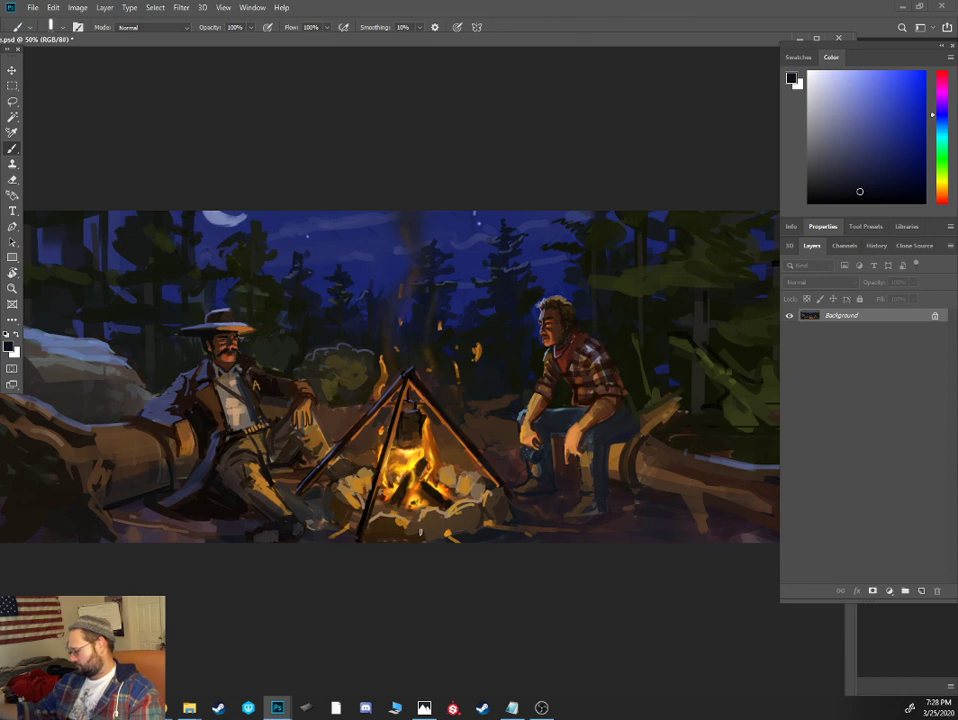
{"action": "left_click_drag", "start_coordinate": [411, 514], "coordinate": [475, 512]}
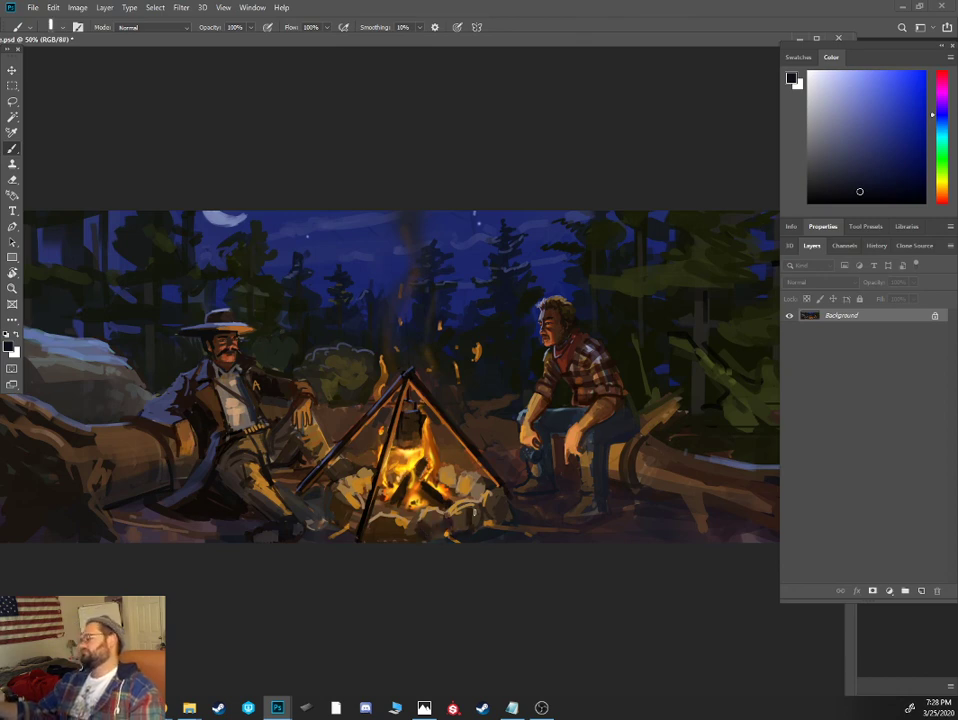
{"action": "key", "text": "ctrl+minus"}
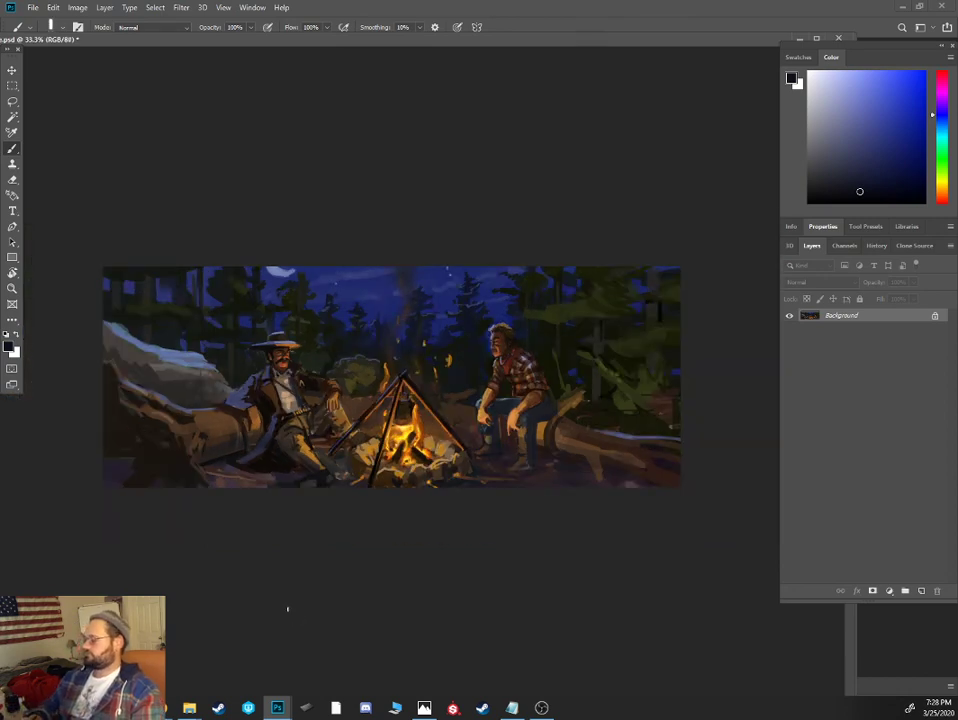
- Darken the underside of the plaid-shirted cowboy's thigh and calf, and add gray-blue fold highlights at the knee of his jeans
{"action": "key", "text": "ctrl+plus"}
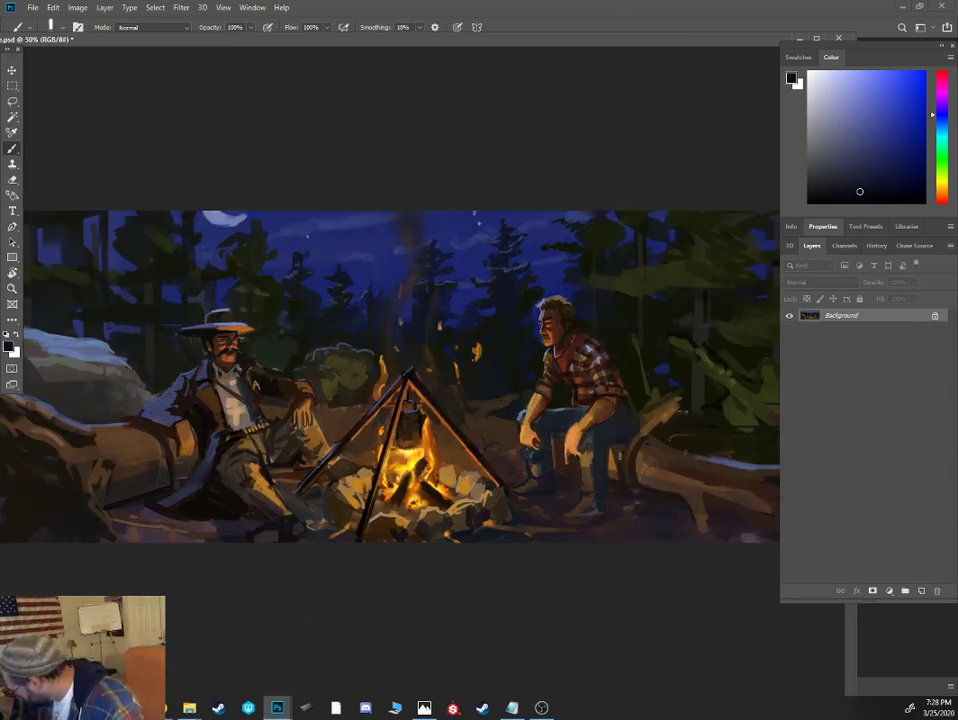
{"action": "left_click", "coordinate": [621, 452], "text": "alt"}
{"action": "left_click", "coordinate": [609, 481], "text": "alt"}
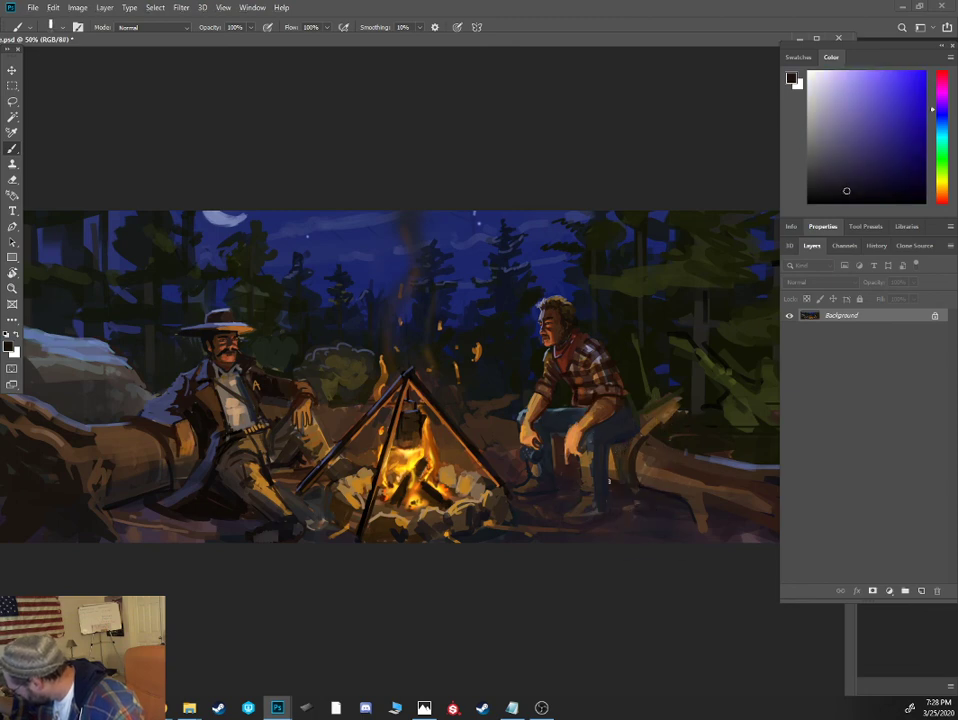
{"action": "left_click", "coordinate": [596, 445], "text": "alt"}
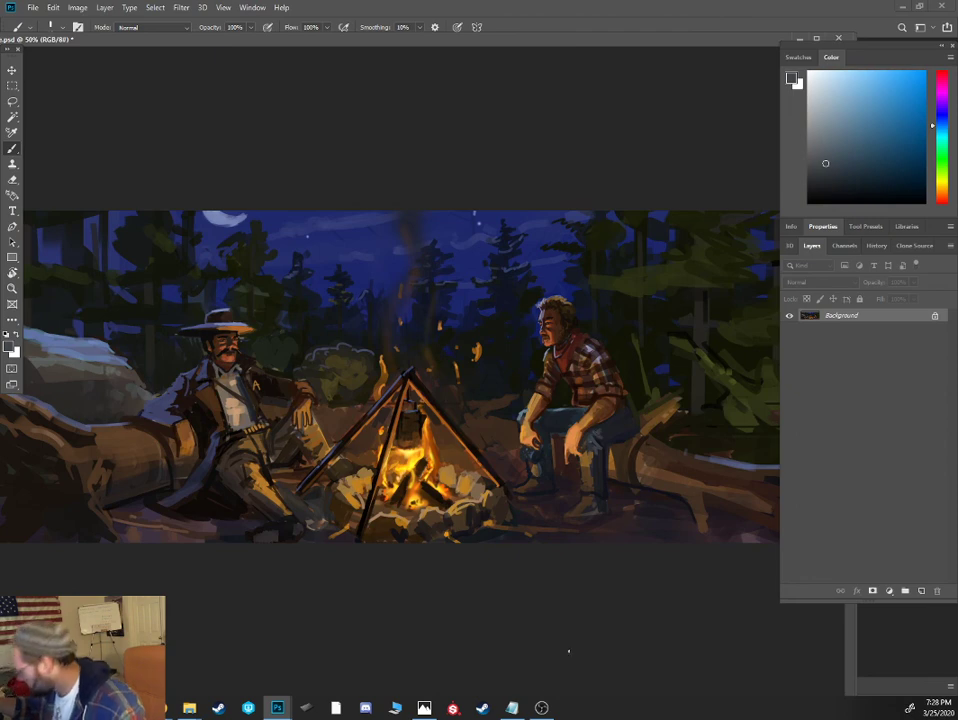
{"action": "left_click", "coordinate": [611, 437], "text": "alt"}
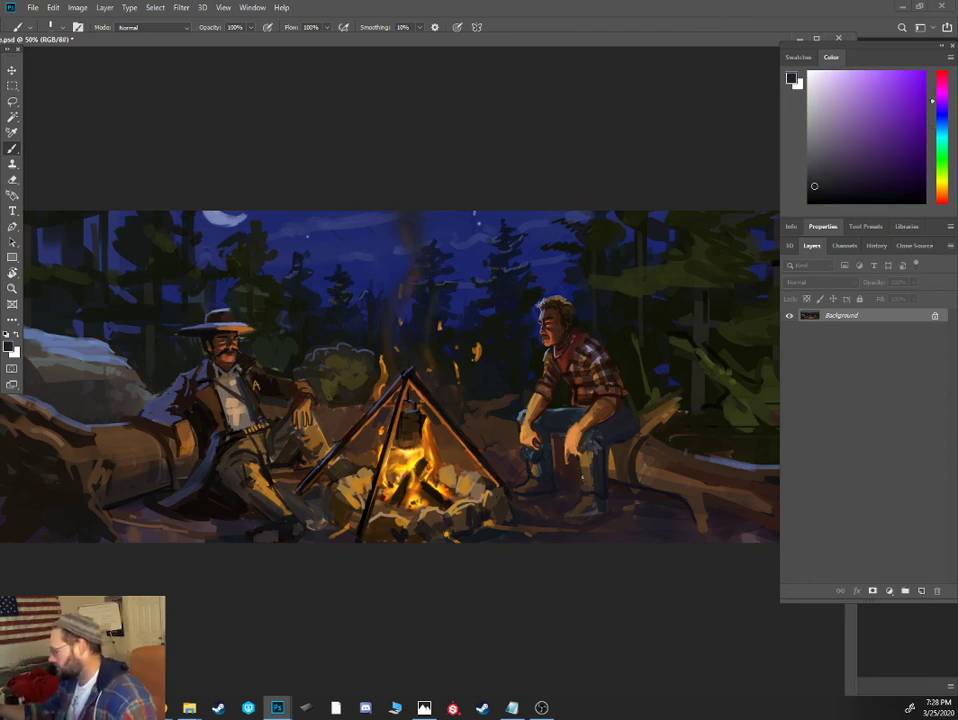
- Touch up the plaid-shirted cowboy's lower legs with warm tan and dark brown, and deepen the ground shadow around his boots with near-black
{"action": "left_click", "coordinate": [426, 336], "text": "alt"}
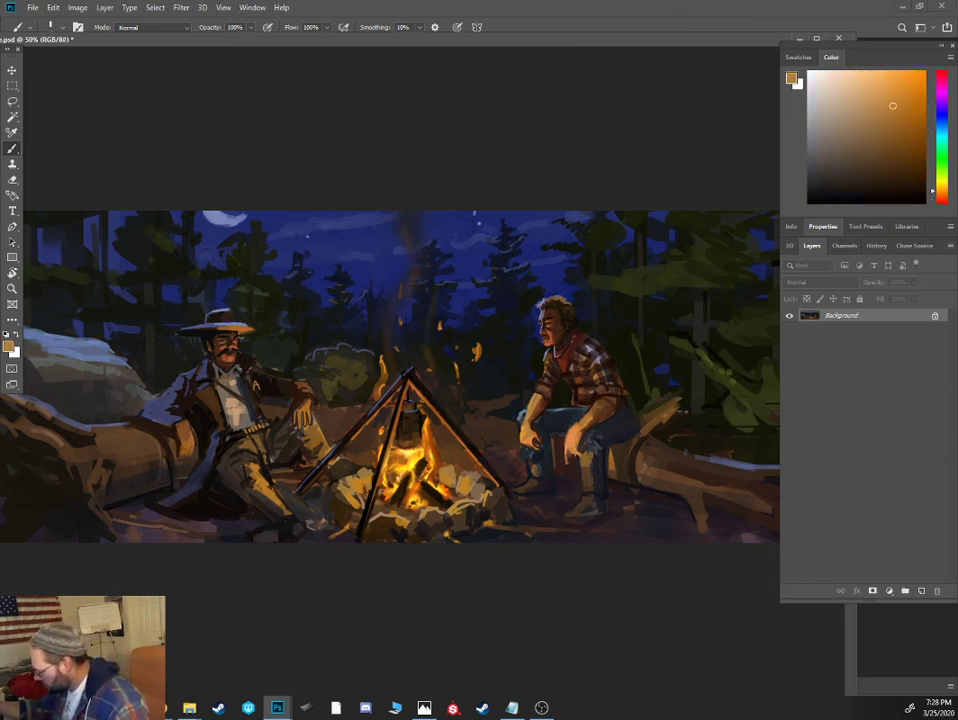
{"action": "left_click", "coordinate": [562, 465], "text": "alt"}
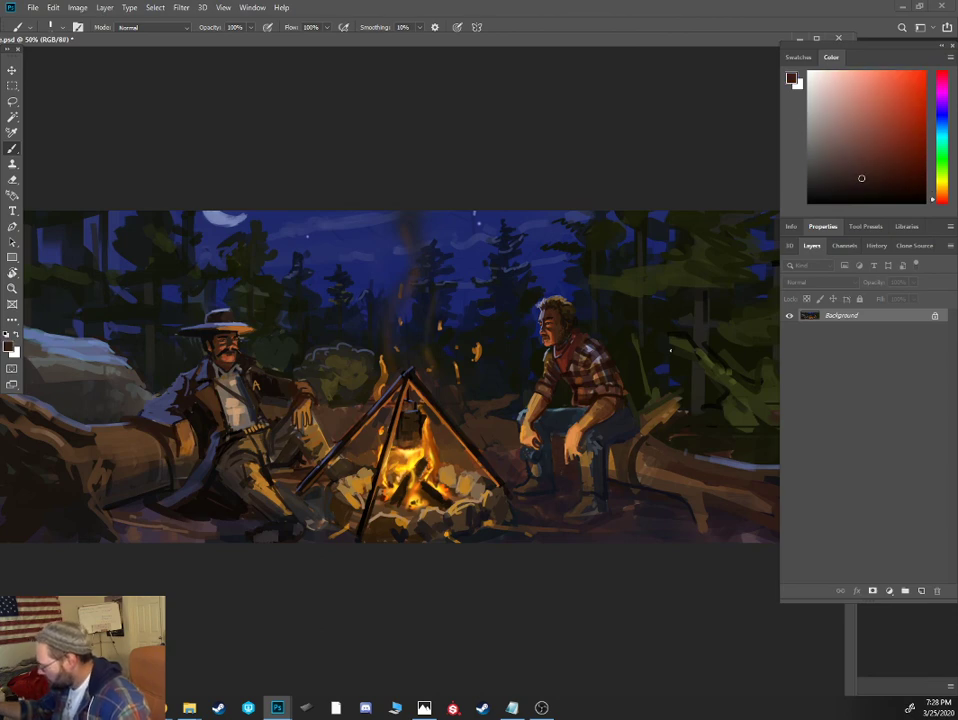
{"action": "left_click", "coordinate": [864, 192]}
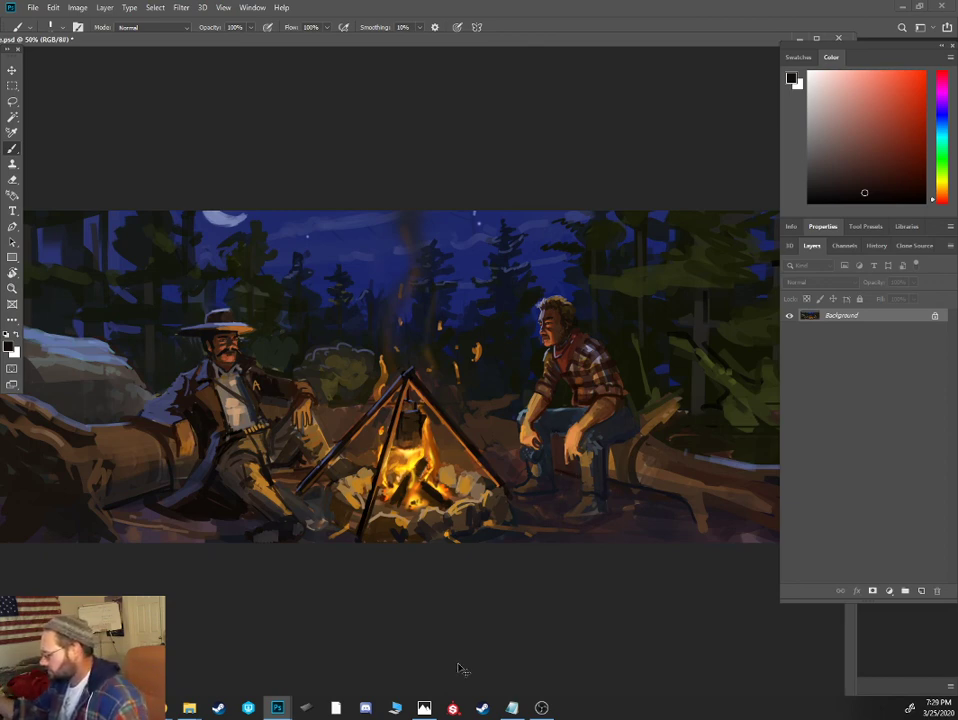
- Clean up the background beside the plaid-shirted cowboy's face and hair with sampled night-sky blue and dark tree tones
{"action": "key", "text": "ctrl+plus"}
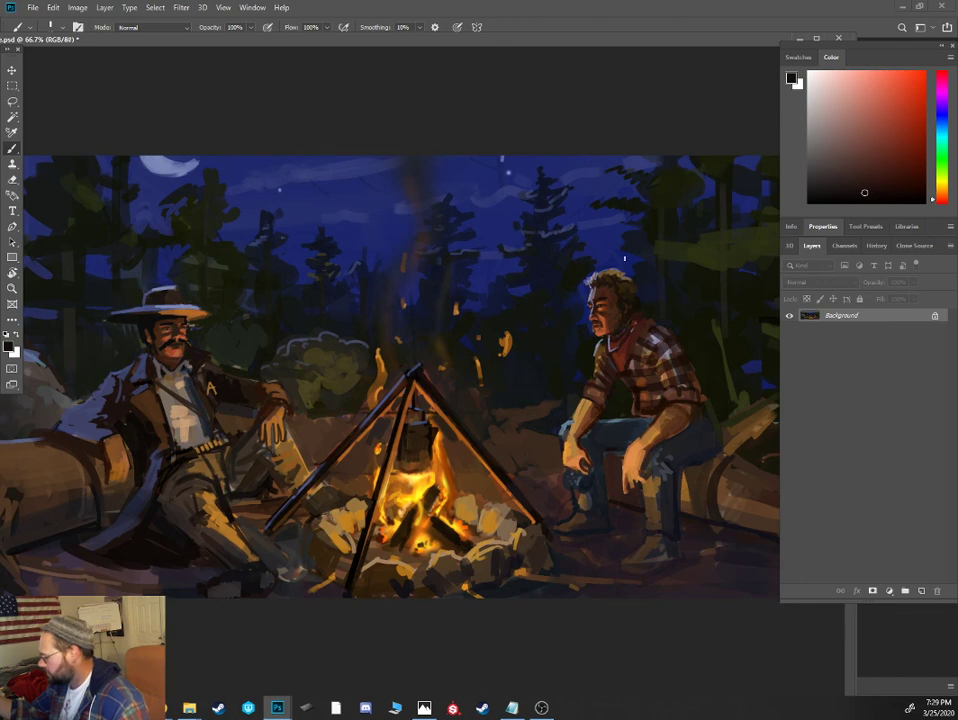
{"action": "key", "text": "ctrl+plus"}
{"action": "left_click_drag", "start_coordinate": [696, 293], "coordinate": [553, 295]}
{"action": "left_click", "coordinate": [533, 298], "text": "alt"}
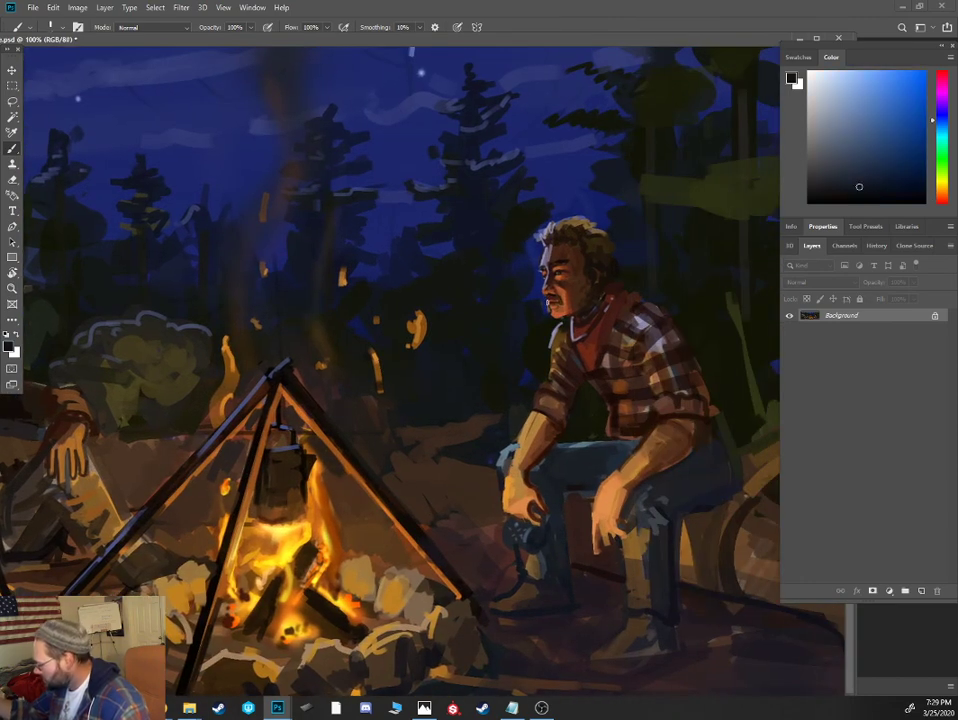
{"action": "left_click", "coordinate": [541, 301], "text": "alt"}
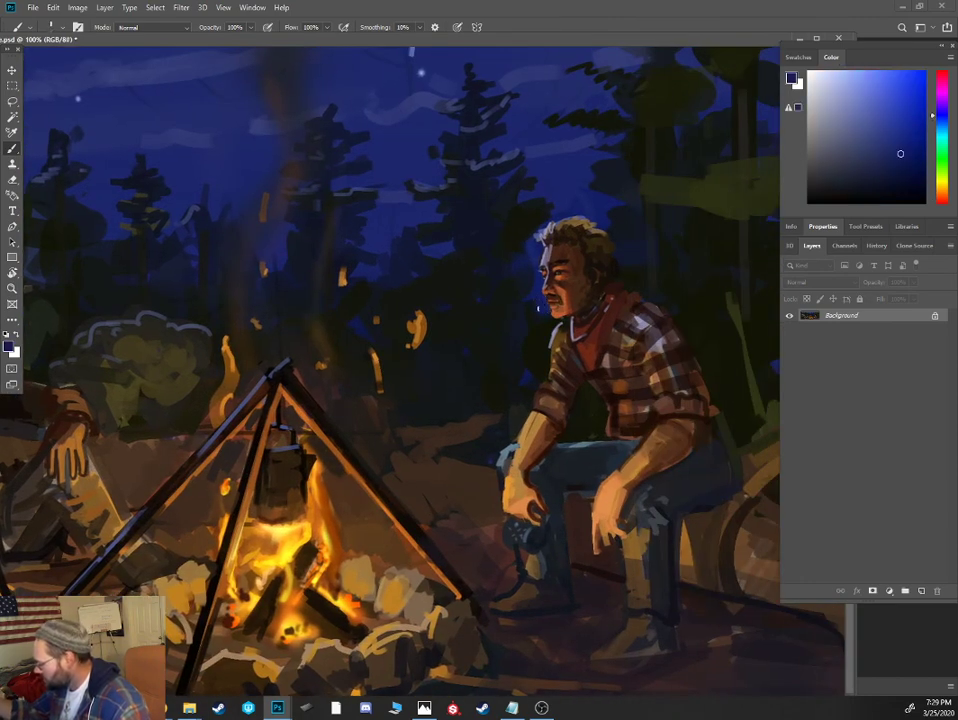
{"action": "left_click", "coordinate": [525, 307], "text": "alt"}
{"action": "left_click", "coordinate": [512, 278], "text": "alt"}
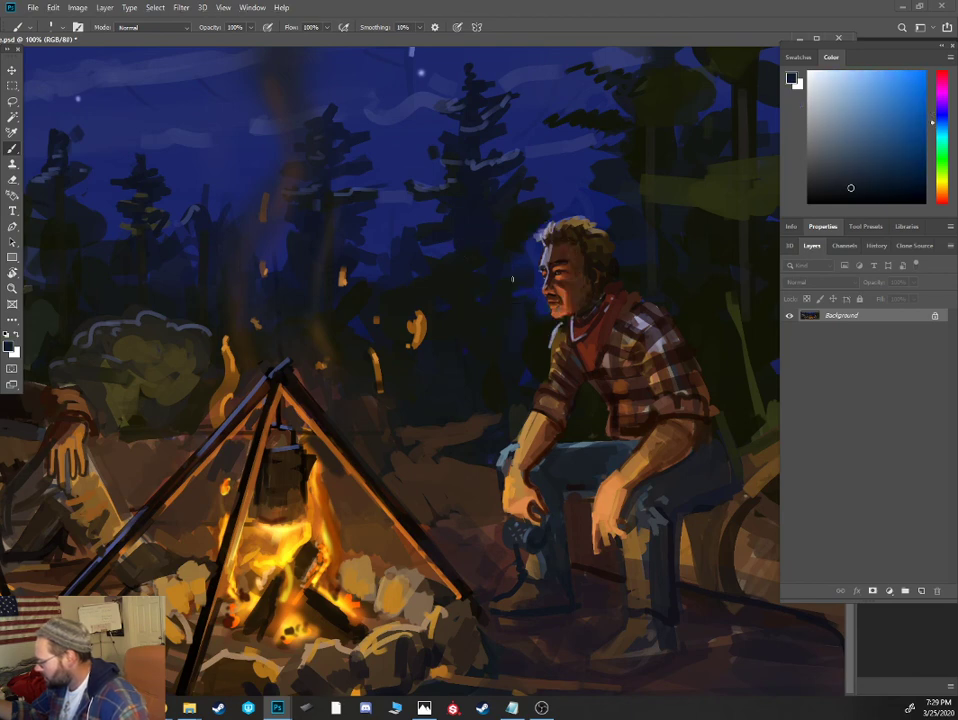
{"action": "left_click", "coordinate": [612, 221], "text": "alt"}
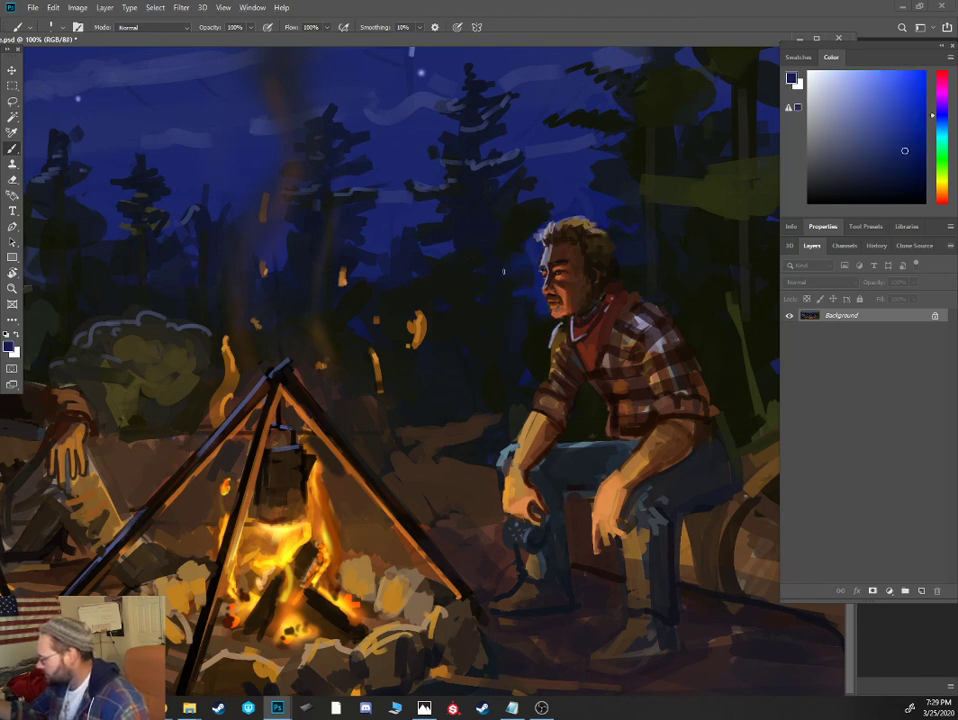
{"action": "left_click", "coordinate": [524, 270], "text": "alt"}
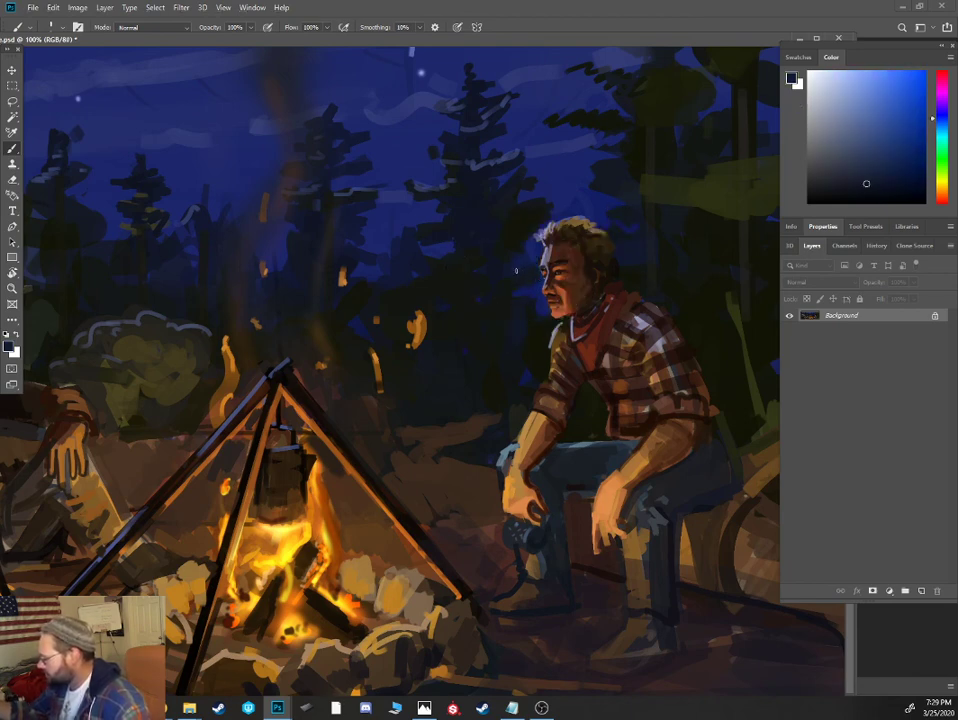
- Add muted blue highlights to the pine branches, and rework the foliage edges above the mustached cowboy's hat with sampled green and blue
{"action": "left_click", "coordinate": [478, 168], "text": "alt"}
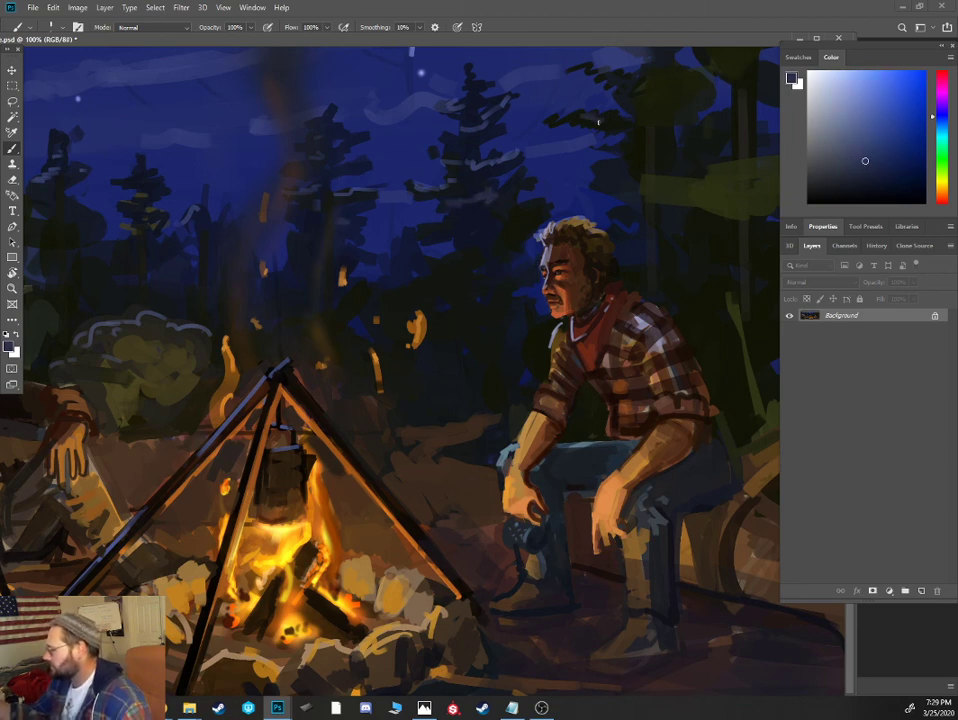
{"action": "left_click_drag", "start_coordinate": [349, 257], "coordinate": [611, 295]}
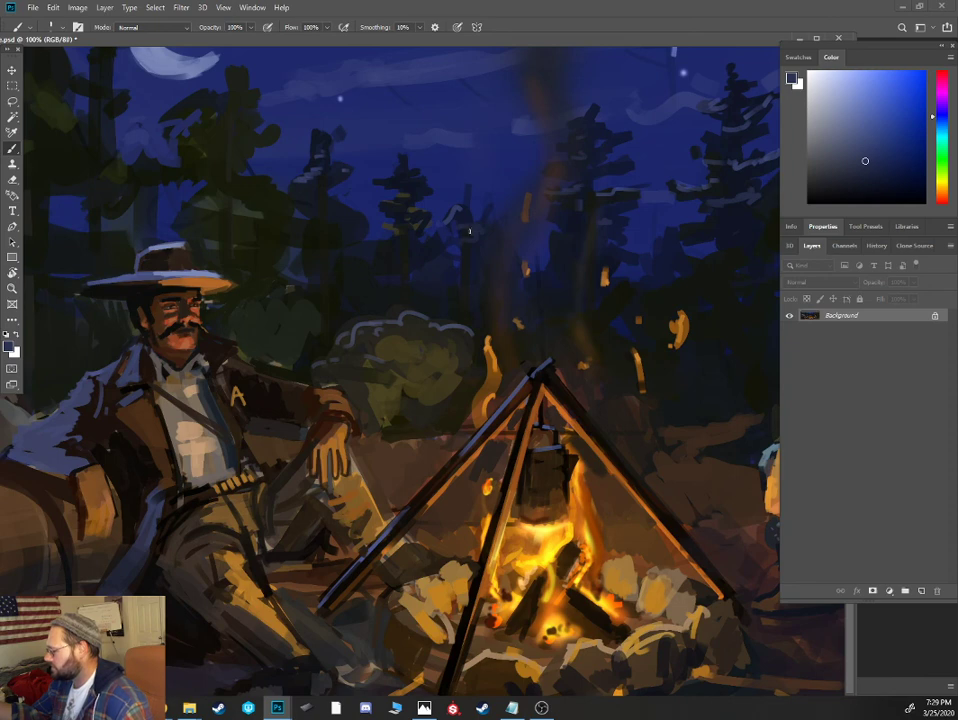
{"action": "left_click", "coordinate": [185, 180], "text": "alt"}
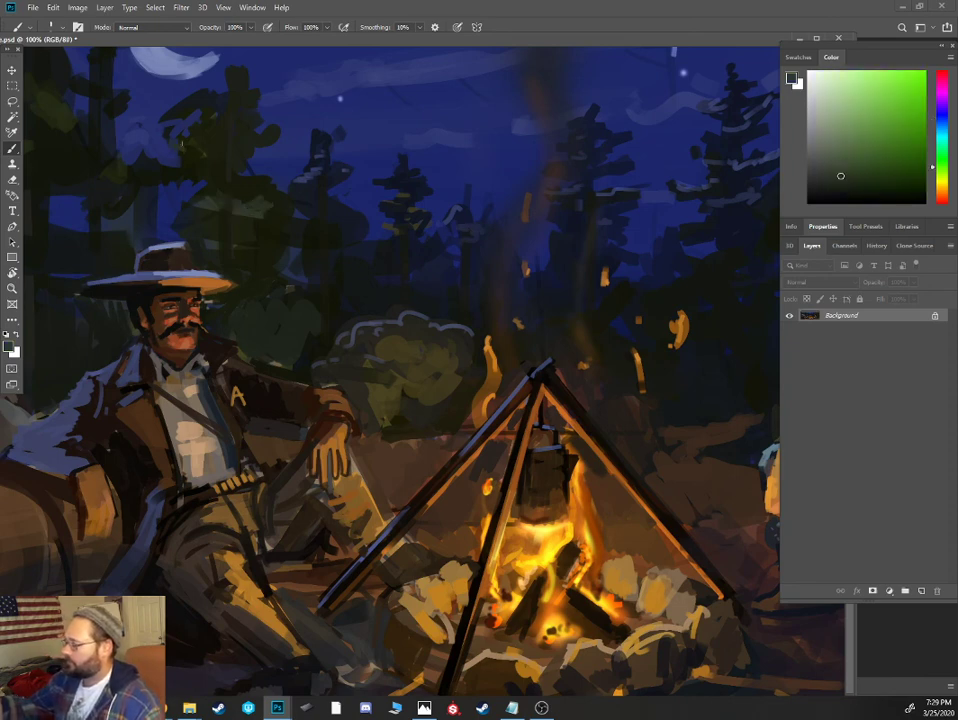
{"action": "left_click", "coordinate": [158, 120], "text": "alt"}
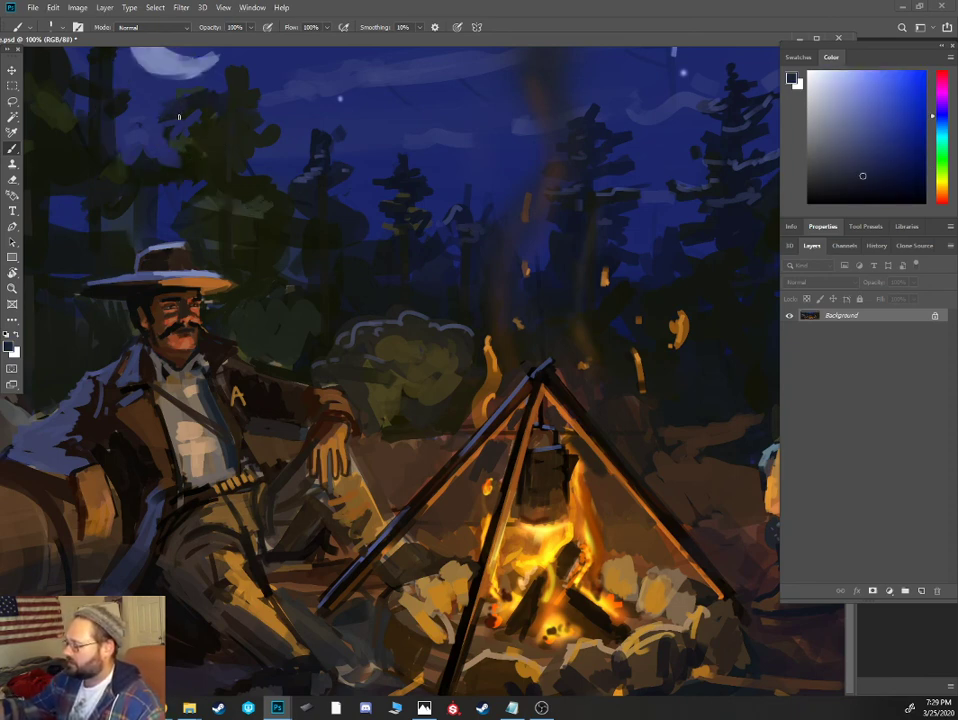
{"action": "left_click", "coordinate": [213, 118], "text": "alt"}
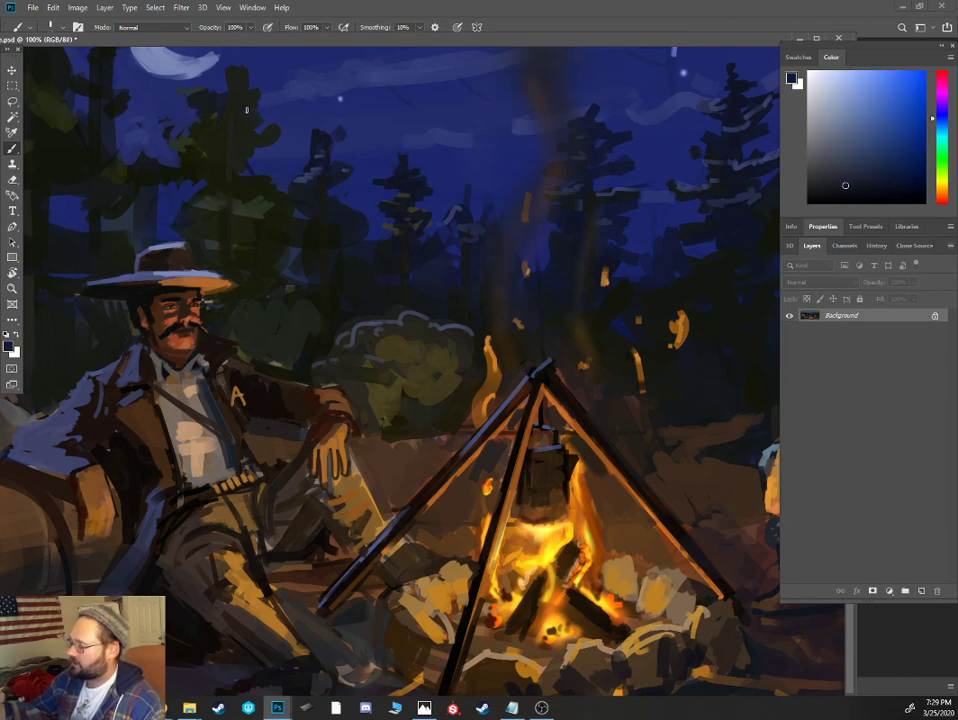
- Paint dark reddish-brown strokes on the trunk of the tree behind the mustached cowboy's hat
{"action": "left_click_drag", "start_coordinate": [941, 189], "coordinate": [941, 198]}
{"action": "left_click_drag", "start_coordinate": [879, 178], "coordinate": [886, 176]}
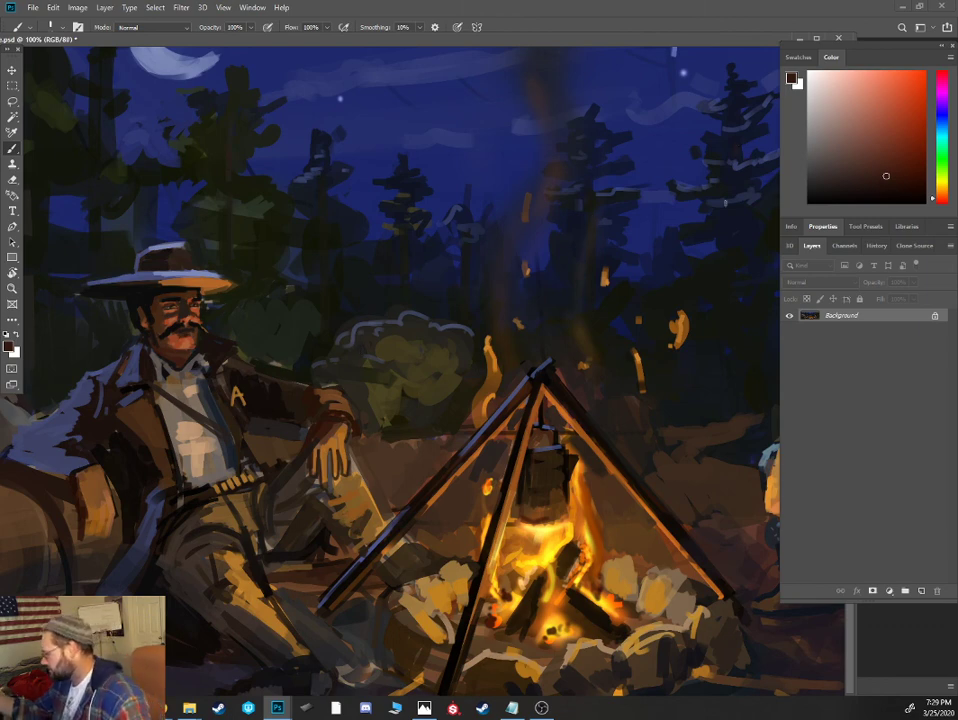
{"action": "key", "text": "ctrl+minus"}
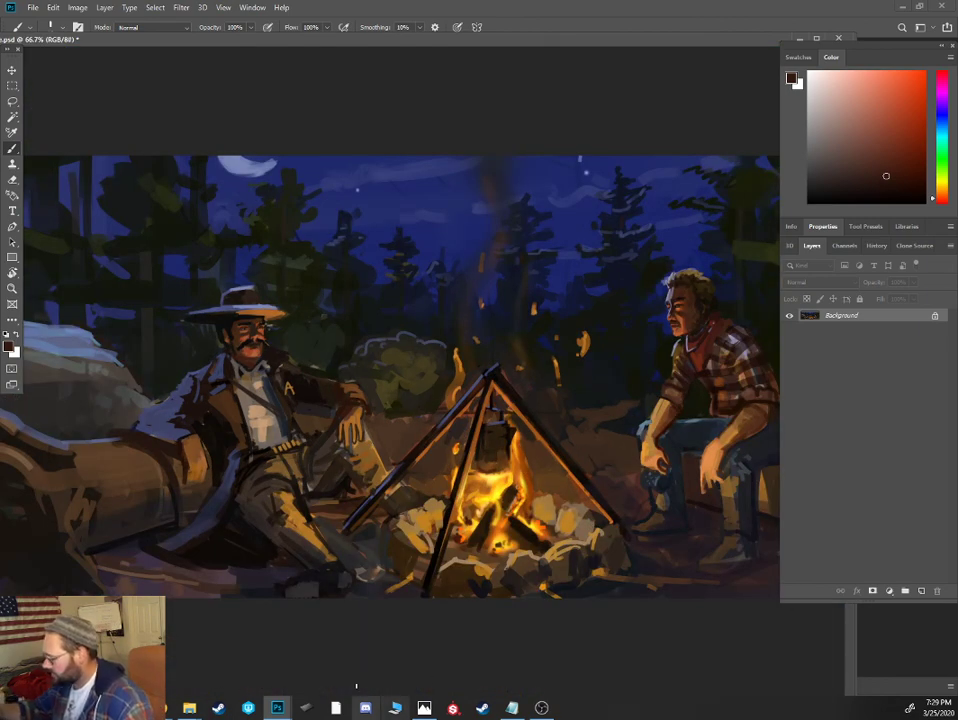
- Touch up the mustached cowboy's coat collar and the background beside his face with sampled dark green and muted blue-grey
{"action": "left_click", "coordinate": [315, 373], "text": "alt"}
{"action": "left_click", "coordinate": [269, 352], "text": "alt"}
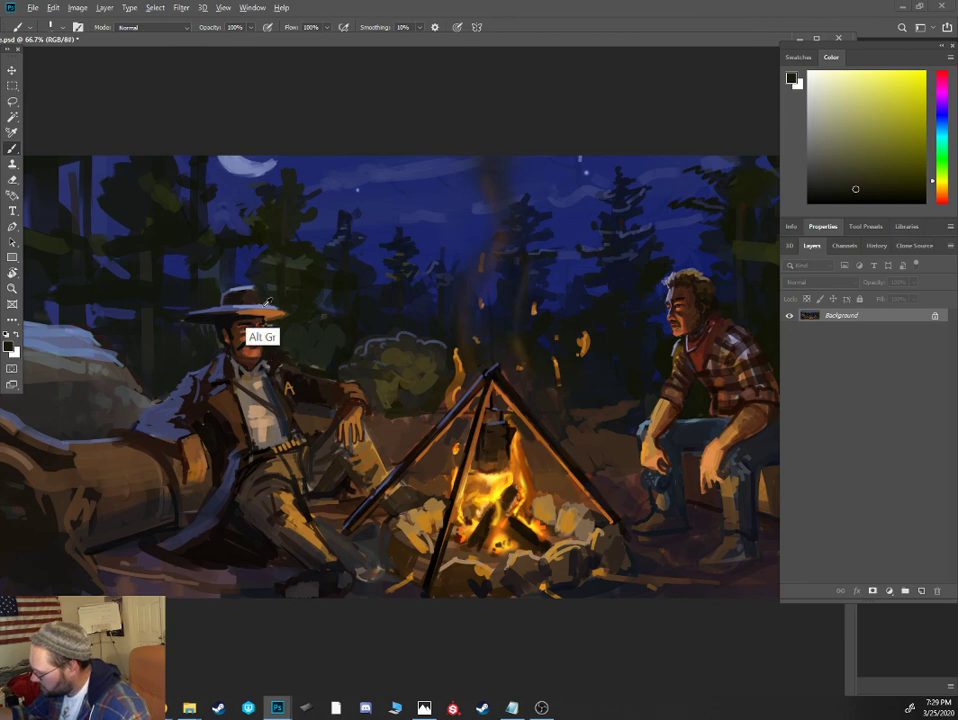
{"action": "left_click", "coordinate": [273, 336], "text": "alt"}
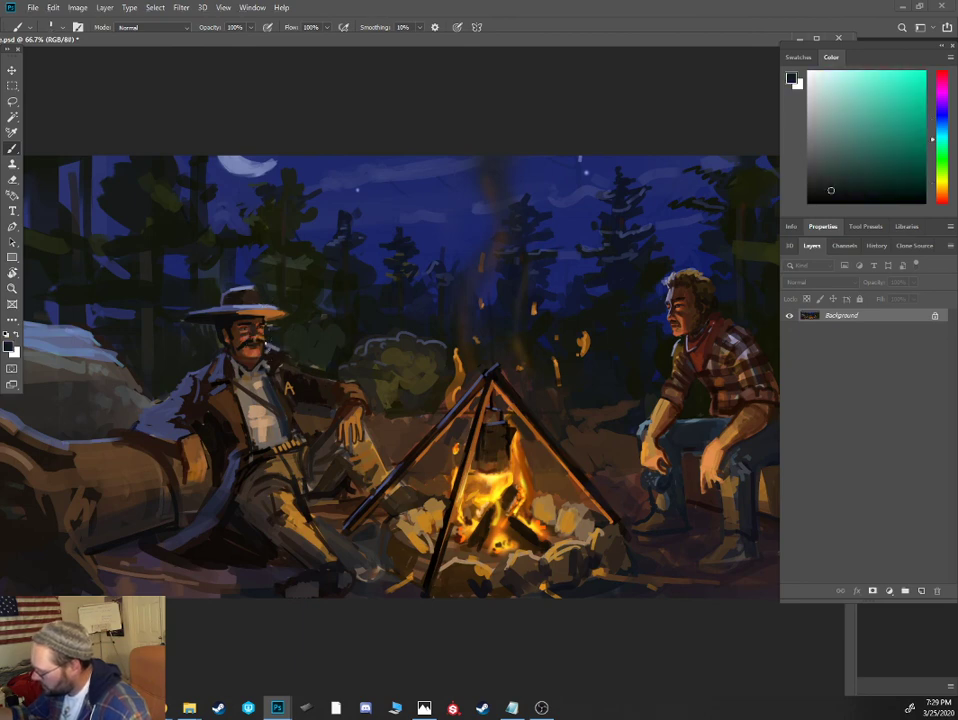
{"action": "left_click", "coordinate": [273, 343], "text": "alt"}
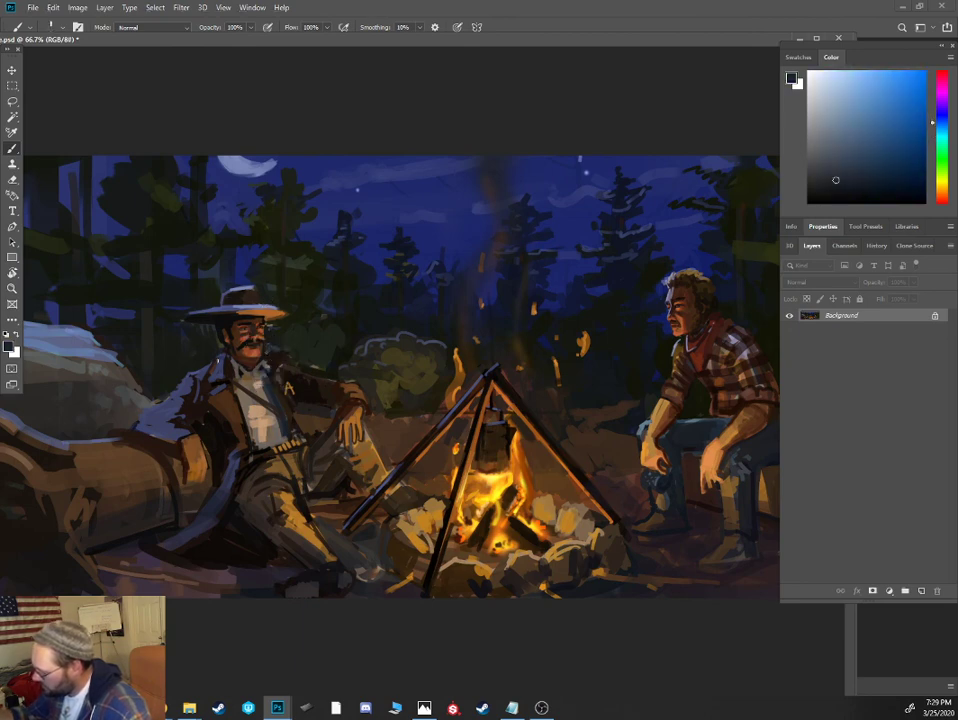
{"action": "left_click", "coordinate": [319, 419], "text": "alt"}
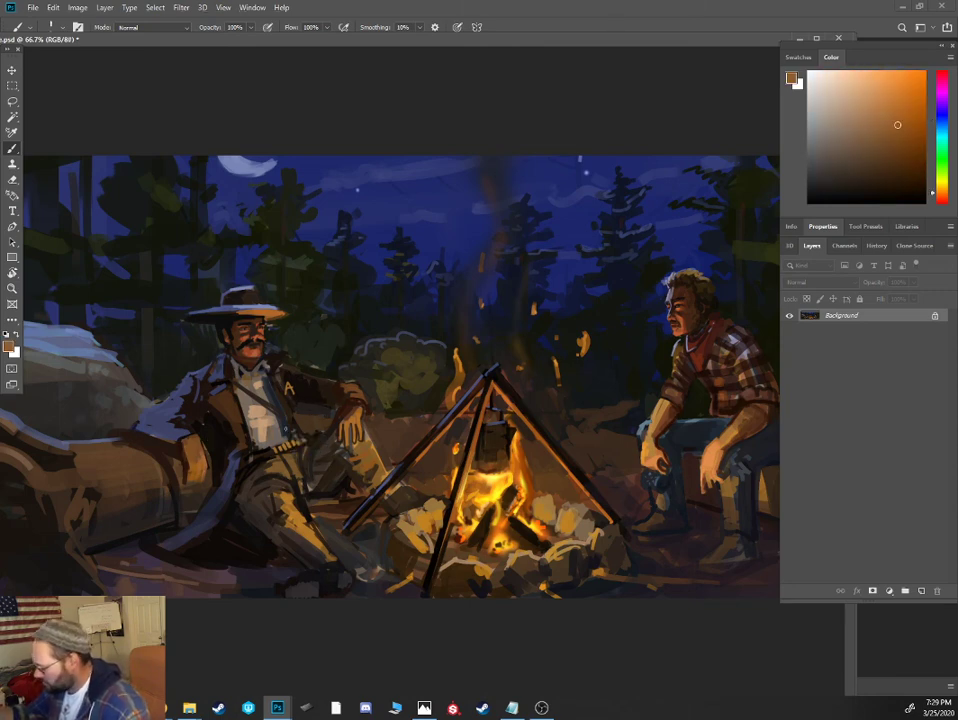
- Define the fingers and back of the mustached cowboy's hand resting by the log with dark brown and warm tan
{"action": "scroll", "coordinate": [196, 417], "scroll_direction": "up", "scroll_amount": 3}
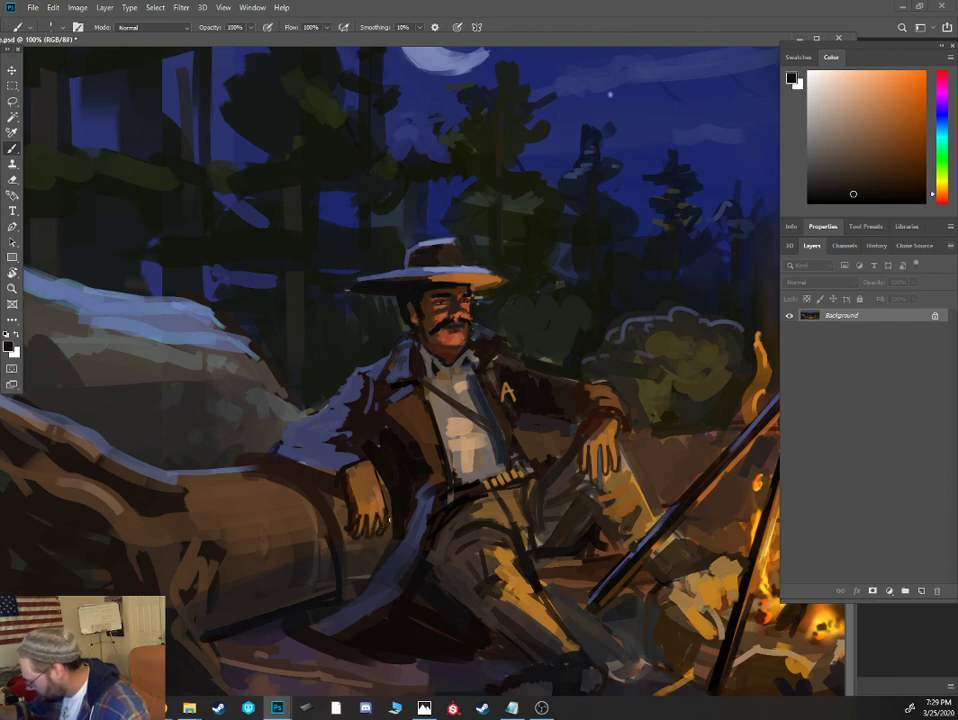
{"action": "left_click", "coordinate": [365, 530], "text": "alt"}
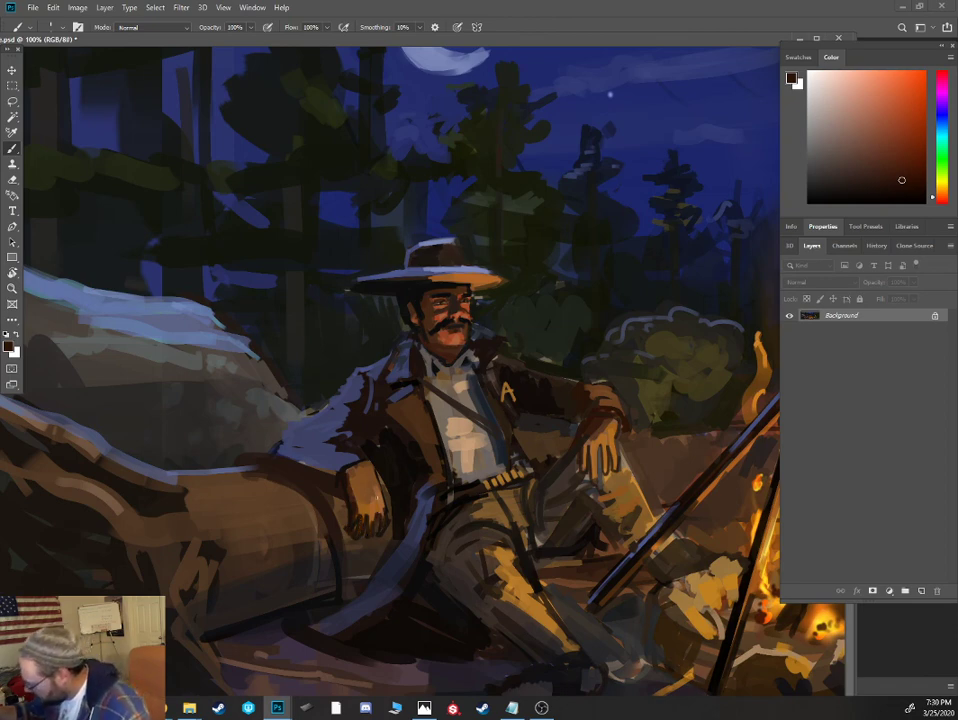
{"action": "left_click", "coordinate": [376, 494], "text": "alt"}
{"action": "left_click_drag", "start_coordinate": [375, 483], "coordinate": [384, 521]}
{"action": "left_click_drag", "start_coordinate": [373, 516], "coordinate": [363, 528]}
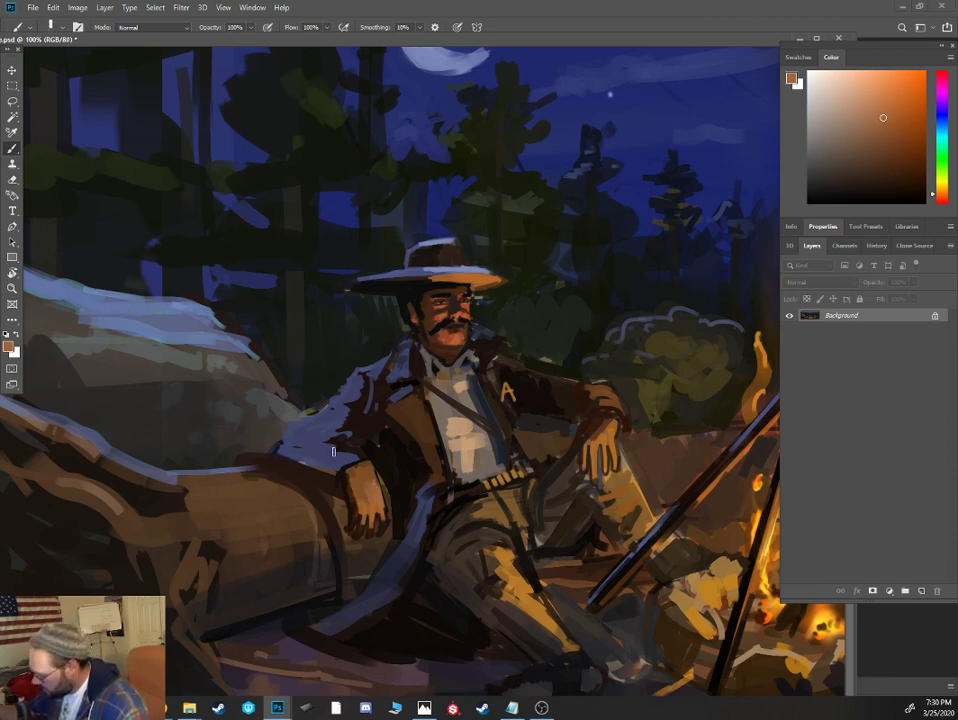
- Paint dark fold strokes across the moonlit blue sleeve of the mustached cowboy's coat, down to the log
{"action": "left_click", "coordinate": [254, 372], "text": "alt"}
{"action": "left_click", "coordinate": [333, 450], "text": "alt"}
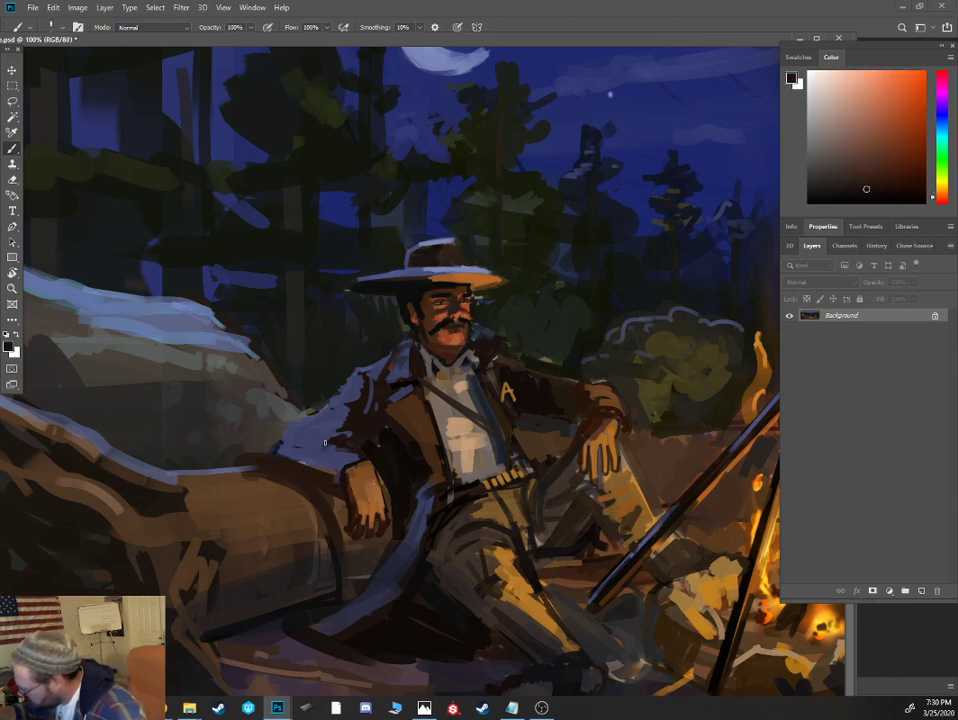
{"action": "left_click_drag", "start_coordinate": [328, 444], "coordinate": [273, 475]}
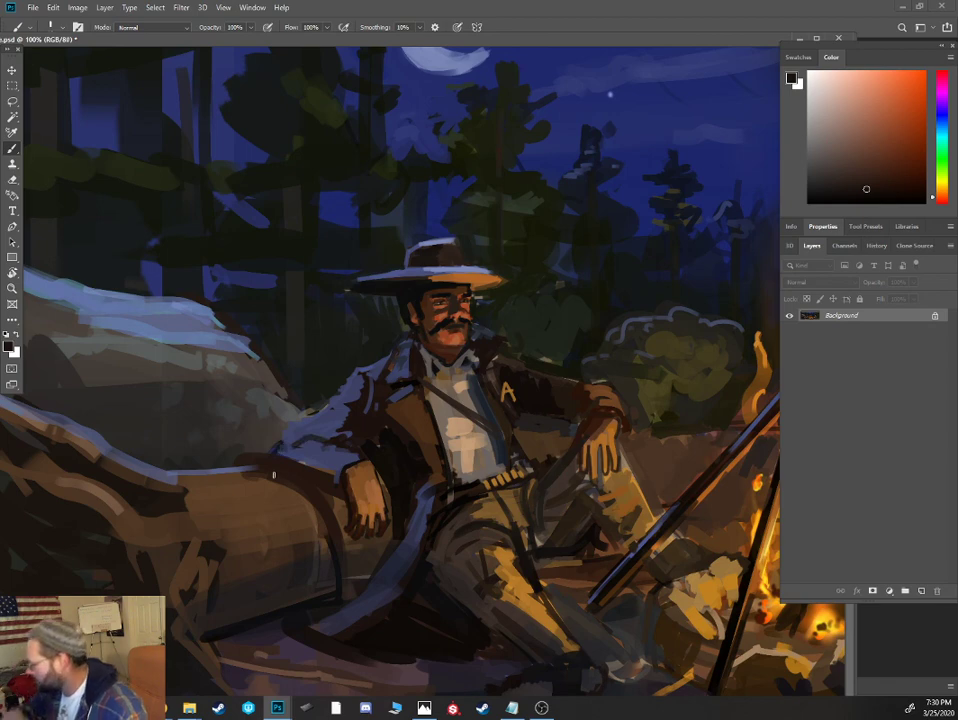
- Clean up the background below the mustached cowboy's hat brim and along his moonlit sleeve with sampled near-black and blue-grey tones
{"action": "left_click", "coordinate": [479, 342], "text": "alt"}
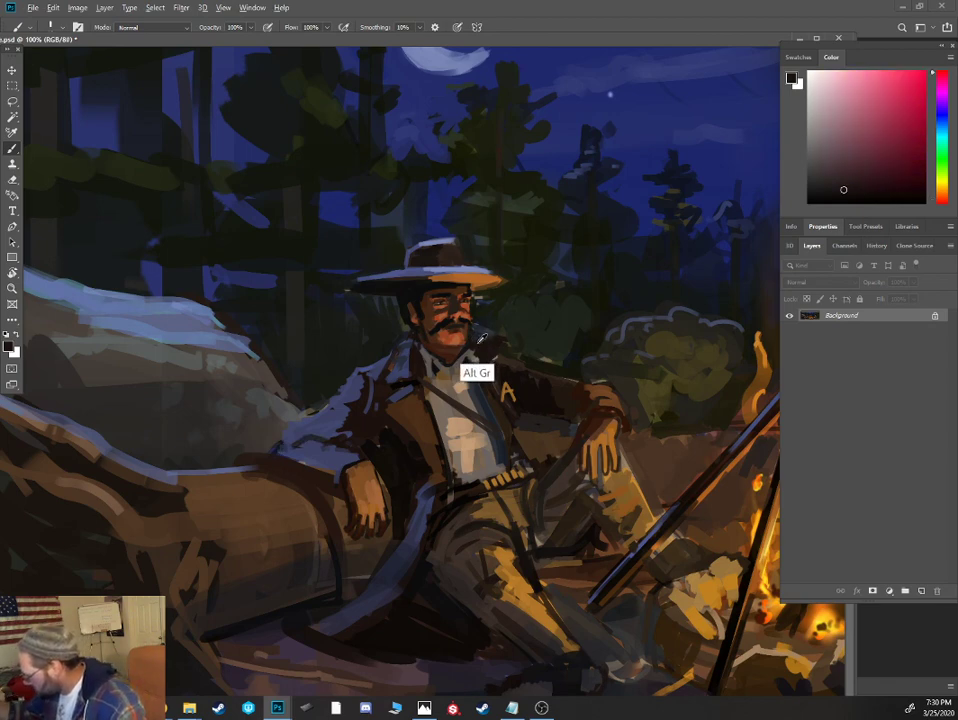
{"action": "left_click", "coordinate": [489, 315], "text": "alt"}
{"action": "left_click", "coordinate": [489, 295], "text": "alt"}
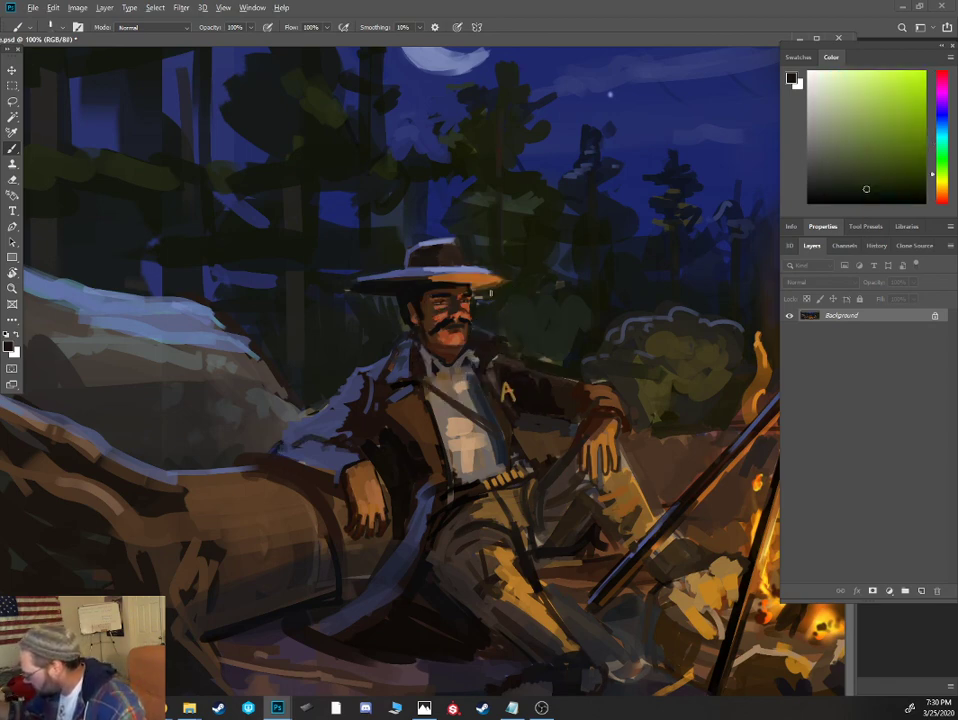
{"action": "left_click", "coordinate": [336, 396], "text": "alt"}
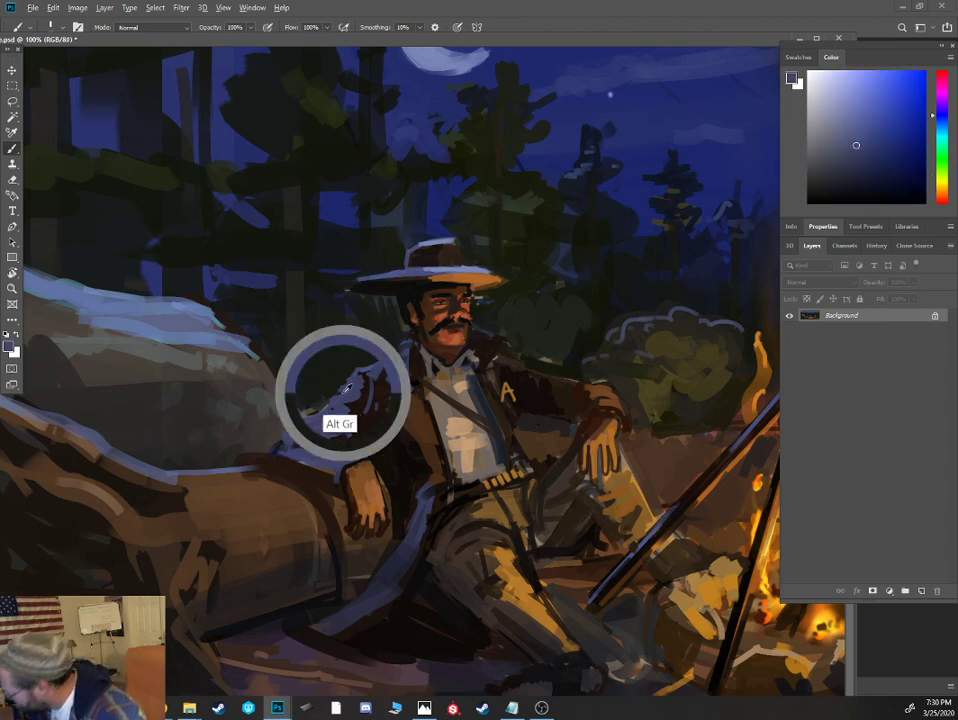
{"action": "left_click", "coordinate": [264, 438], "text": "alt"}
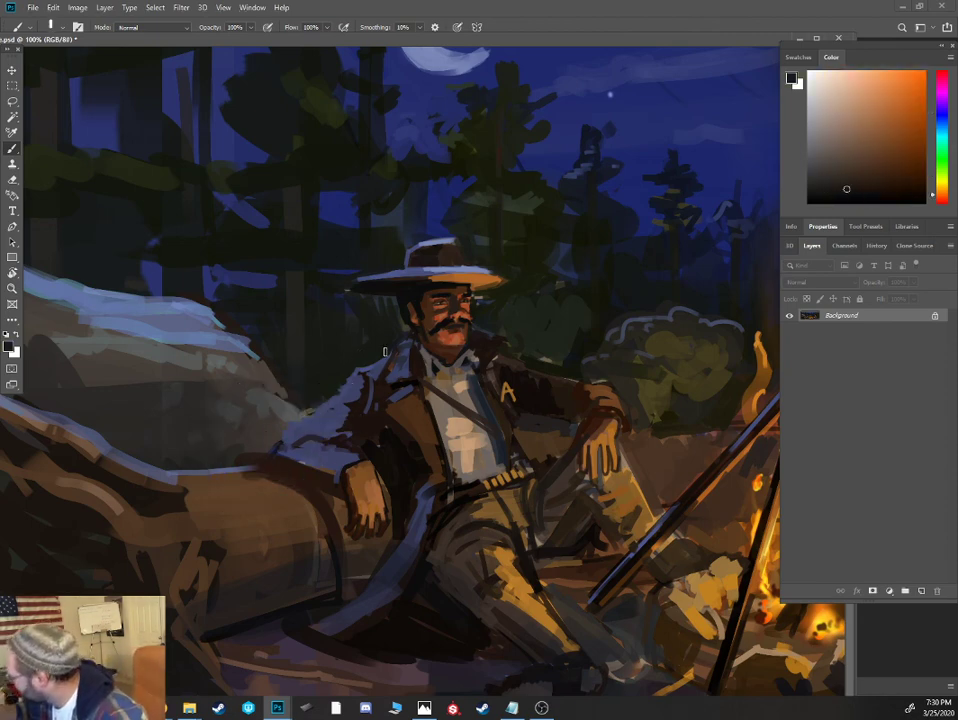
- Add dark grey and lighter warm-grey strokes to the shadowed face of the boulder behind the log
{"action": "left_click", "coordinate": [190, 452], "text": "alt"}
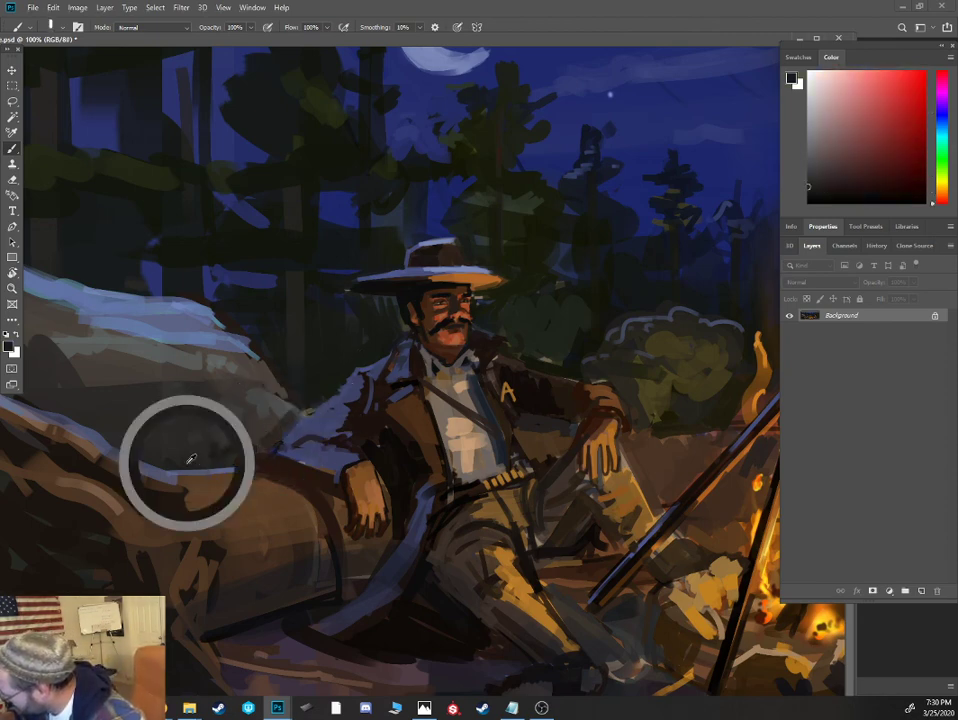
{"action": "mouse_move", "coordinate": [207, 455]}
{"action": "left_mouse_down"}
{"action": "mouse_move", "coordinate": [165, 420]}
{"action": "mouse_move", "coordinate": [144, 436]}
{"action": "left_mouse_up"}
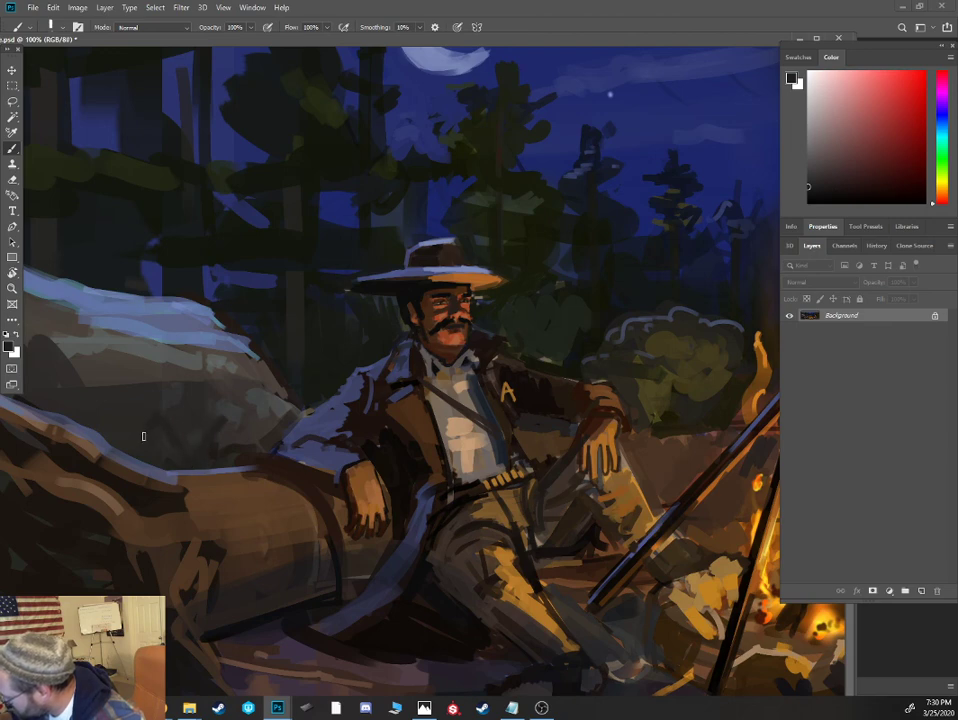
{"action": "left_click", "coordinate": [155, 371], "text": "alt"}
{"action": "left_click_drag", "start_coordinate": [155, 372], "coordinate": [127, 460]}
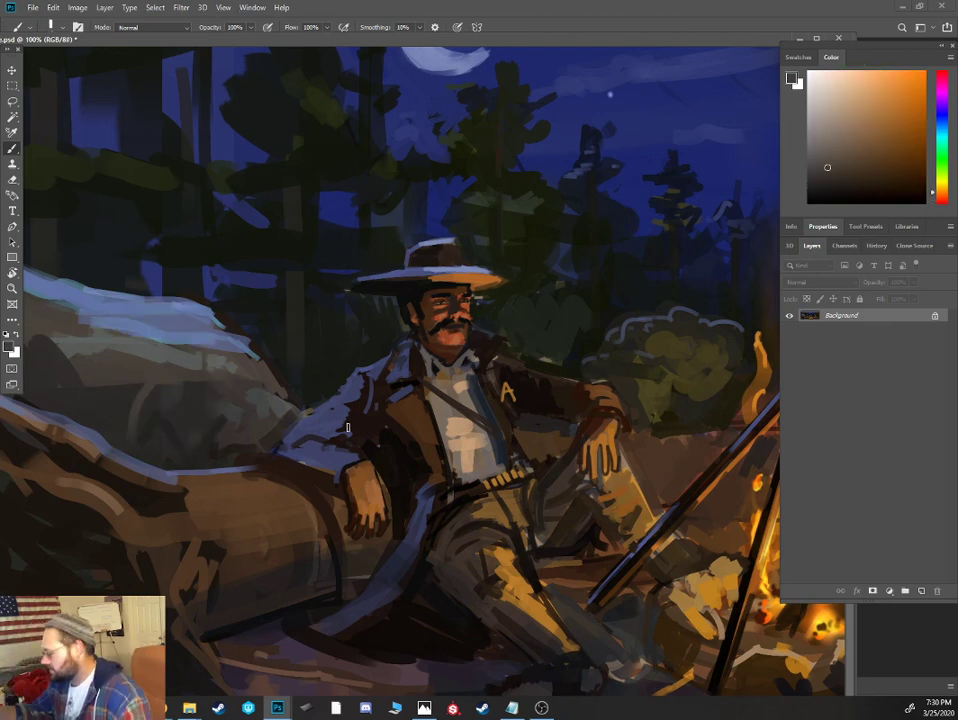
- Shade the lower edge of the mustached cowboy's moonlit sleeve with dark blue and outline it against the log in near-black
{"action": "left_click", "coordinate": [650, 105], "text": "alt"}
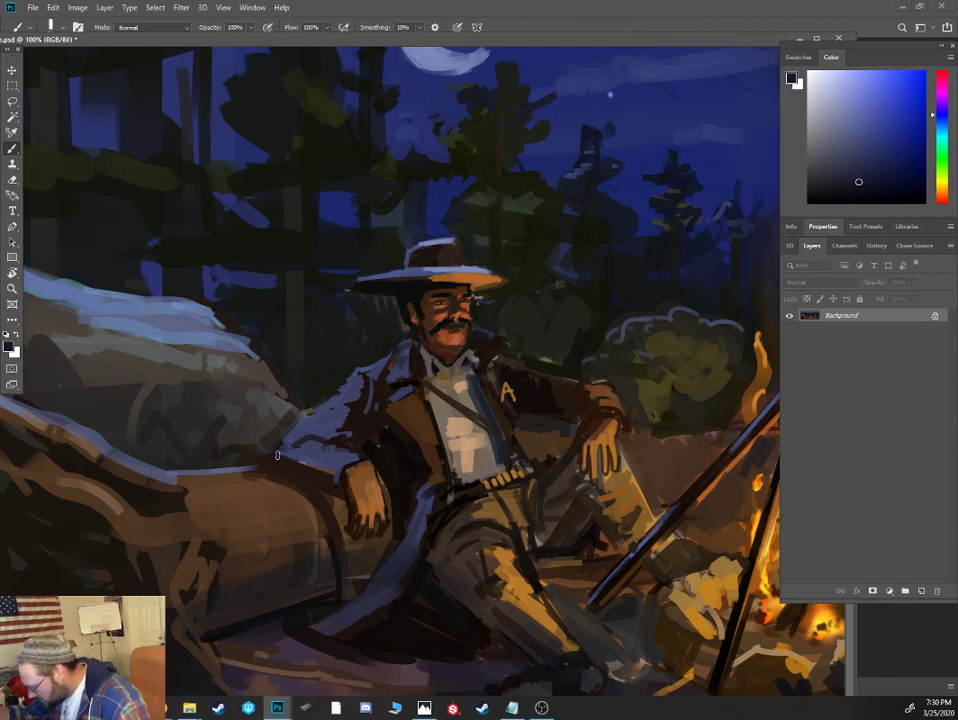
{"action": "left_click", "coordinate": [335, 483], "text": "alt"}
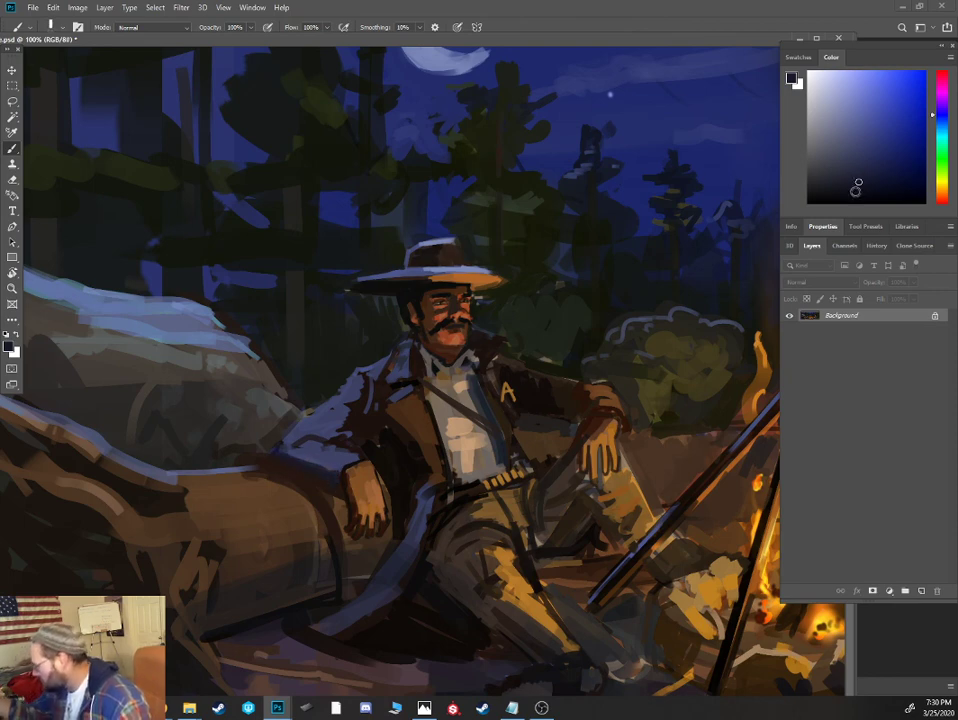
{"action": "left_click_drag", "start_coordinate": [339, 484], "coordinate": [269, 449]}
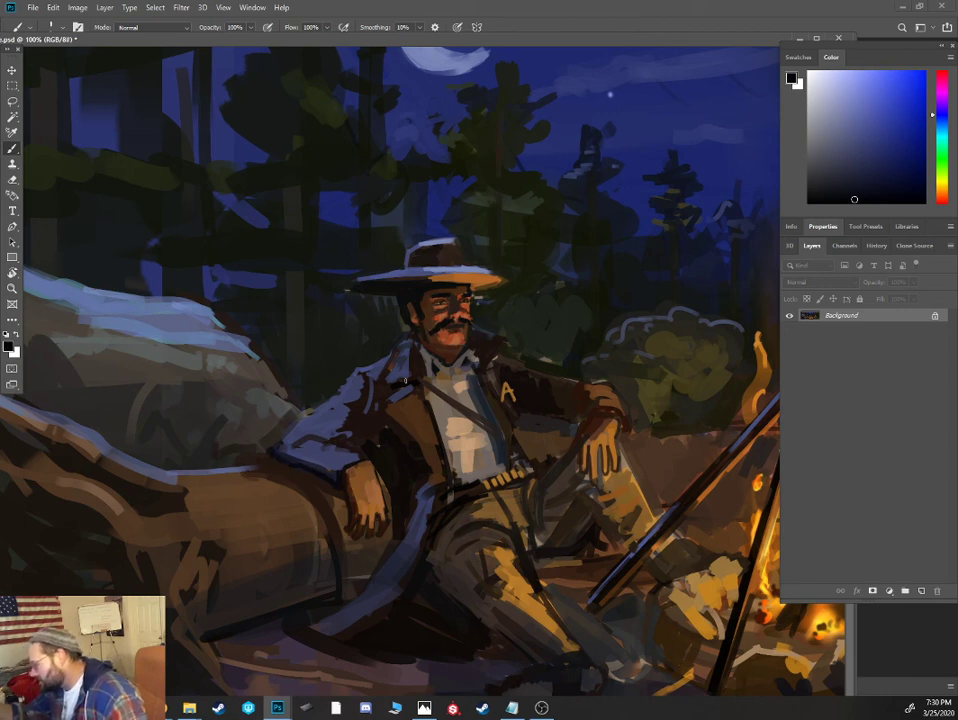
- Paint over the yellow A-shaped mark on the mustached cowboy's coat with dark brown, and rework the lapel in warm brown
{"action": "left_click", "coordinate": [370, 290], "text": "alt"}
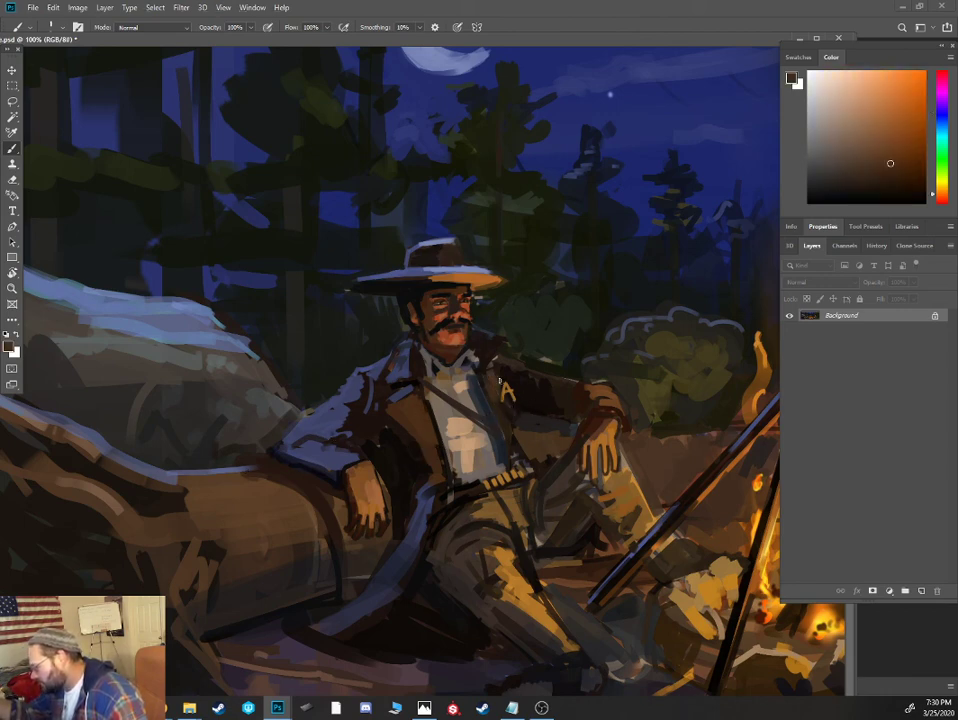
{"action": "left_click", "coordinate": [512, 390], "text": "alt"}
{"action": "left_click_drag", "start_coordinate": [515, 401], "coordinate": [507, 377]}
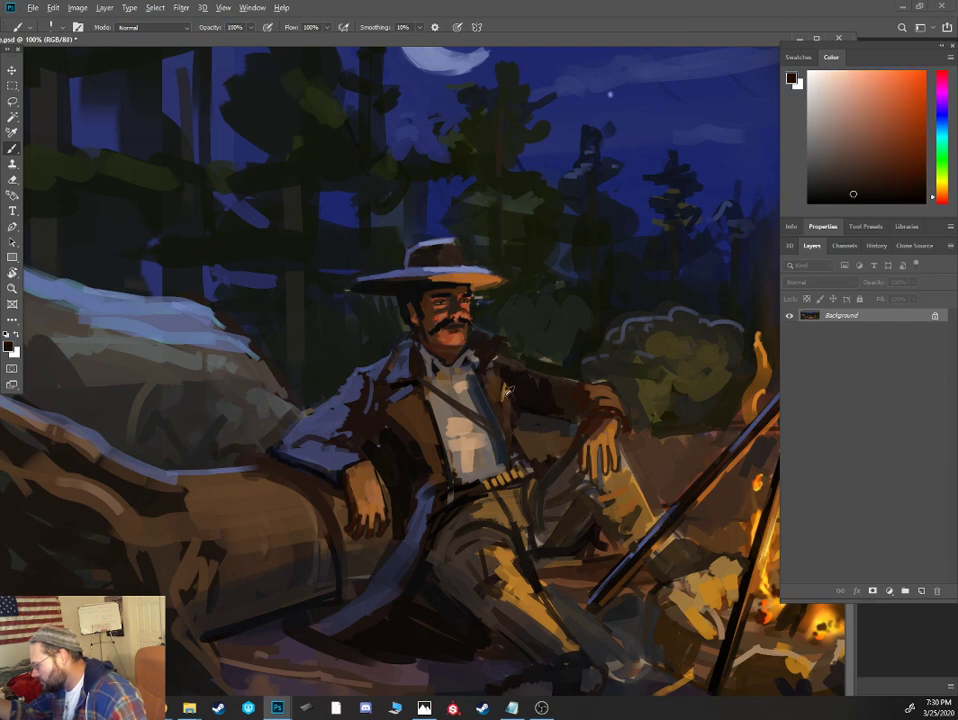
{"action": "left_click", "coordinate": [503, 397], "text": "alt"}
{"action": "left_click", "coordinate": [371, 286], "text": "alt"}
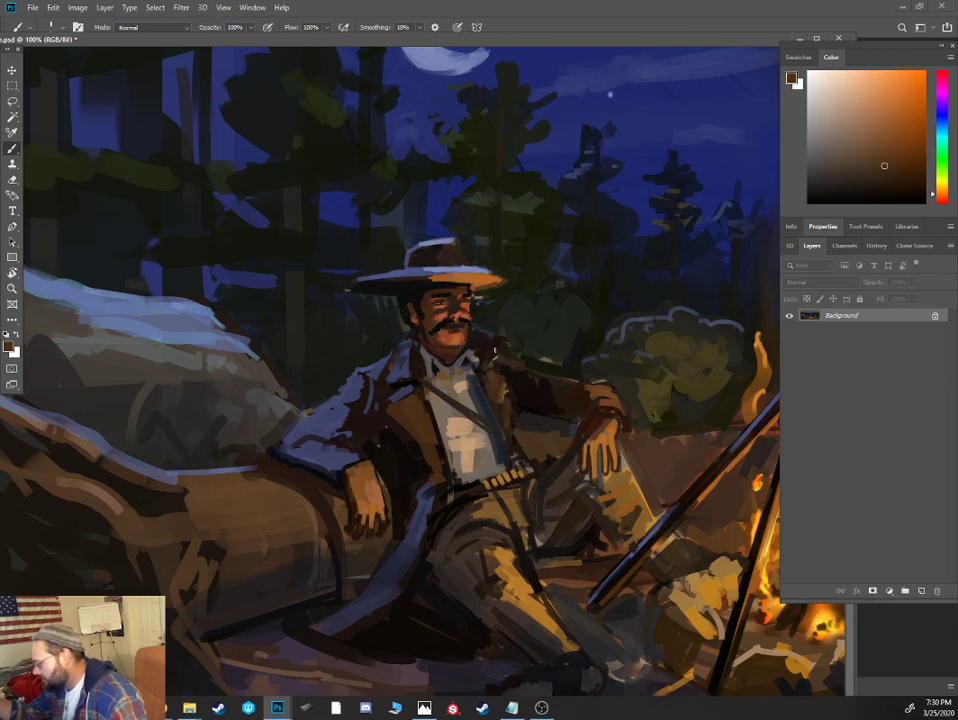
- Deepen the shadows at the mustached cowboy's belt and beneath his firelit coat sleeve with near-black
{"action": "left_click", "coordinate": [460, 498], "text": "alt"}
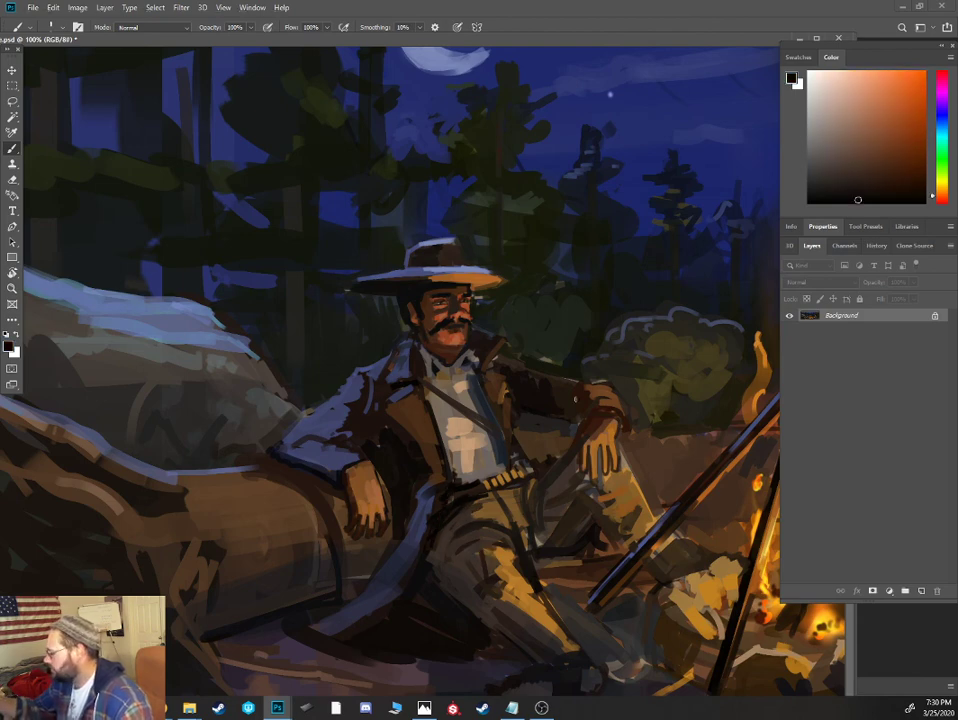
{"action": "left_click", "coordinate": [565, 414], "text": "alt"}
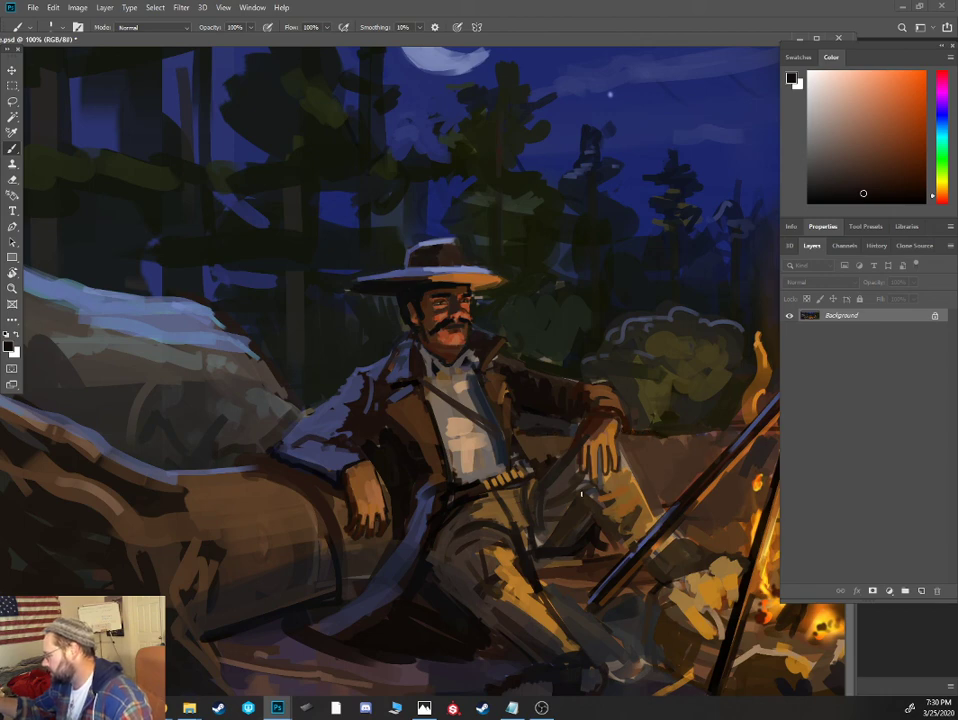
{"action": "key", "text": "ctrl+minus"}
{"action": "key", "text": "ctrl+minus"}
{"action": "key", "text": "ctrl+minus"}
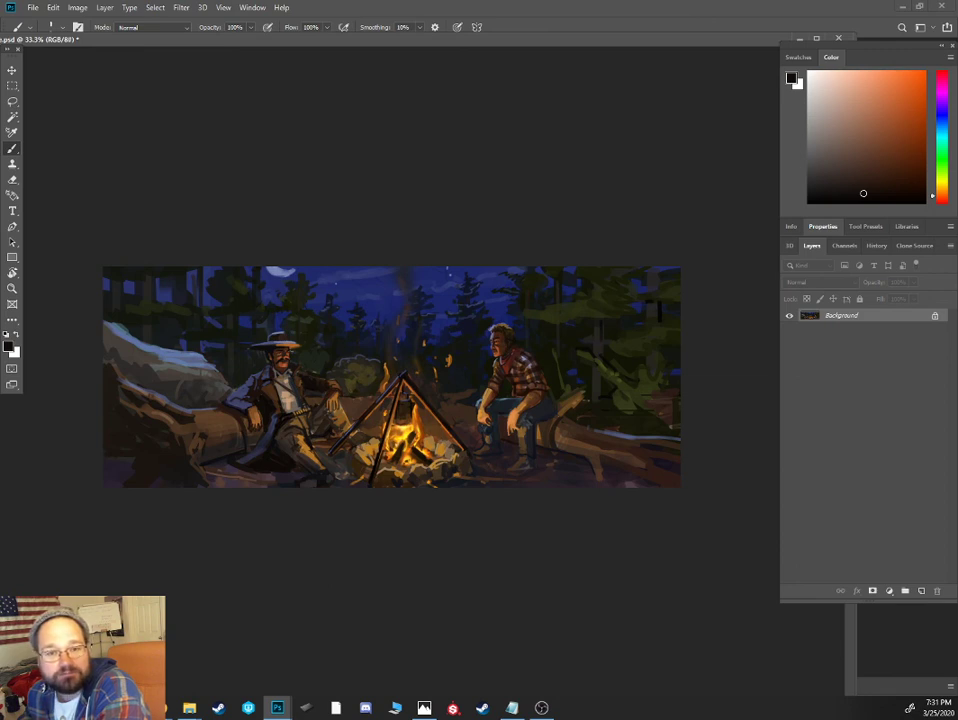
{"action": "key", "text": "alt+Tab"}
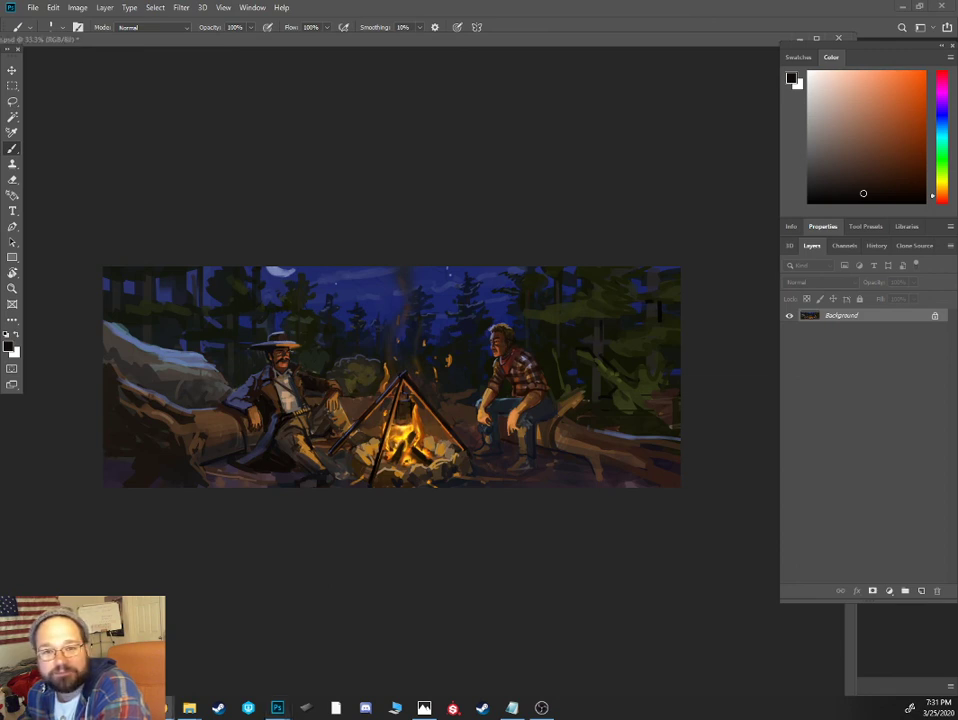